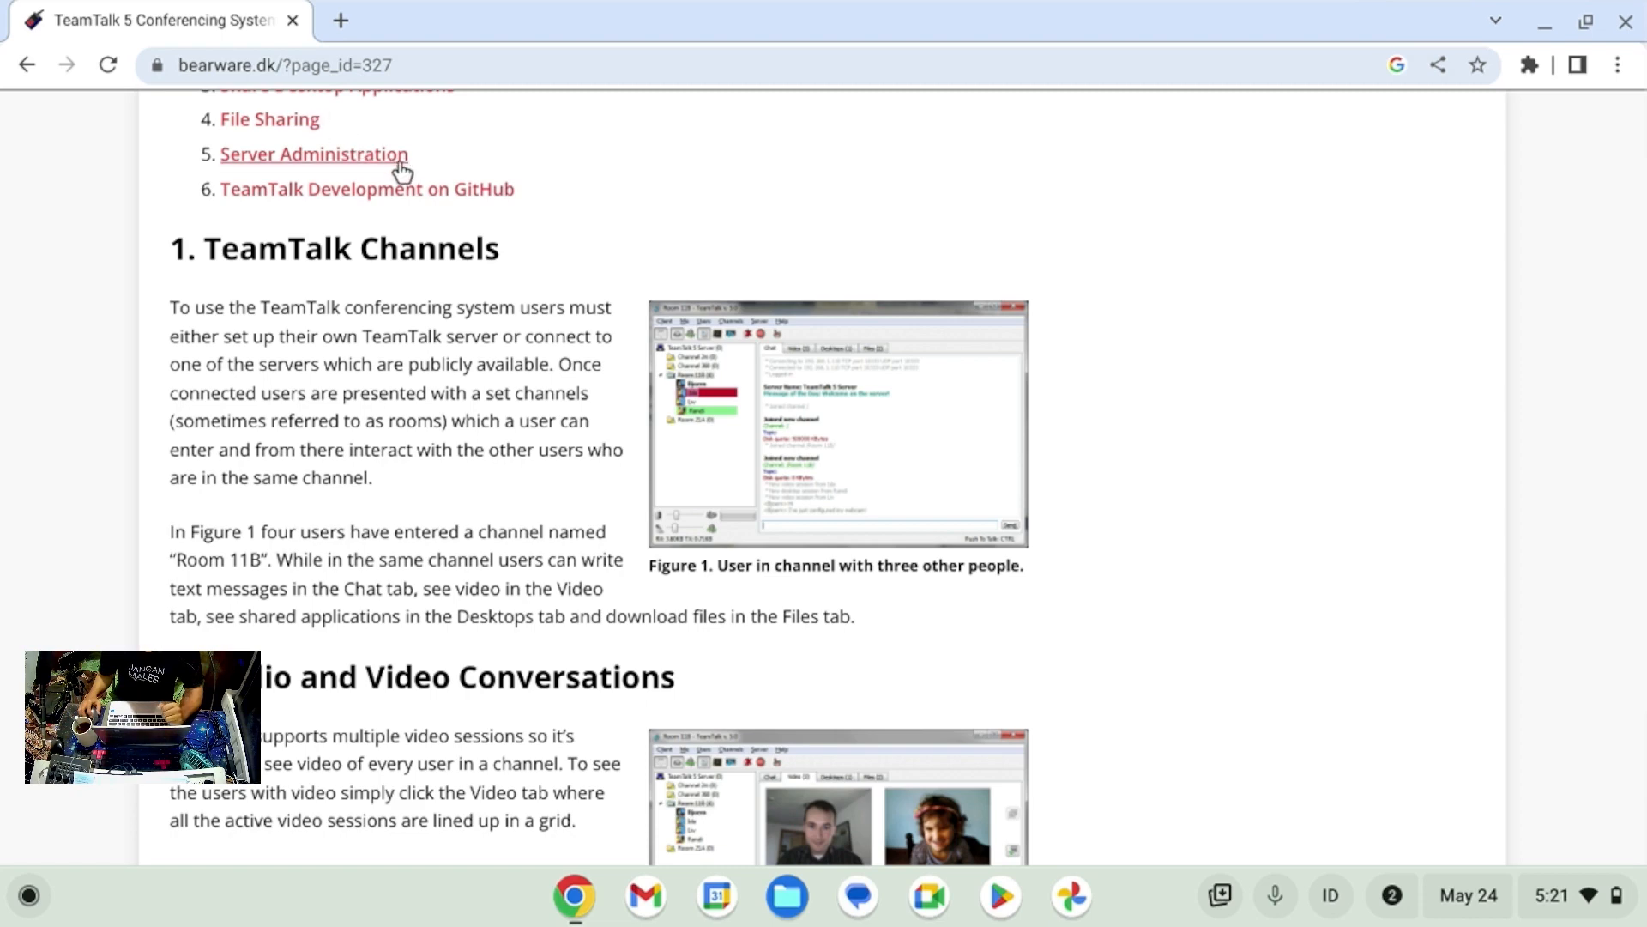
# Browse the BearWare.dk TeamTalk 5 overview page and go to its Download TeamTalk 5 page.
pyautogui.scroll(3, 487, 209)
pyautogui.scroll(3, 486, 208)
pyautogui.scroll(-1, 478, 214)
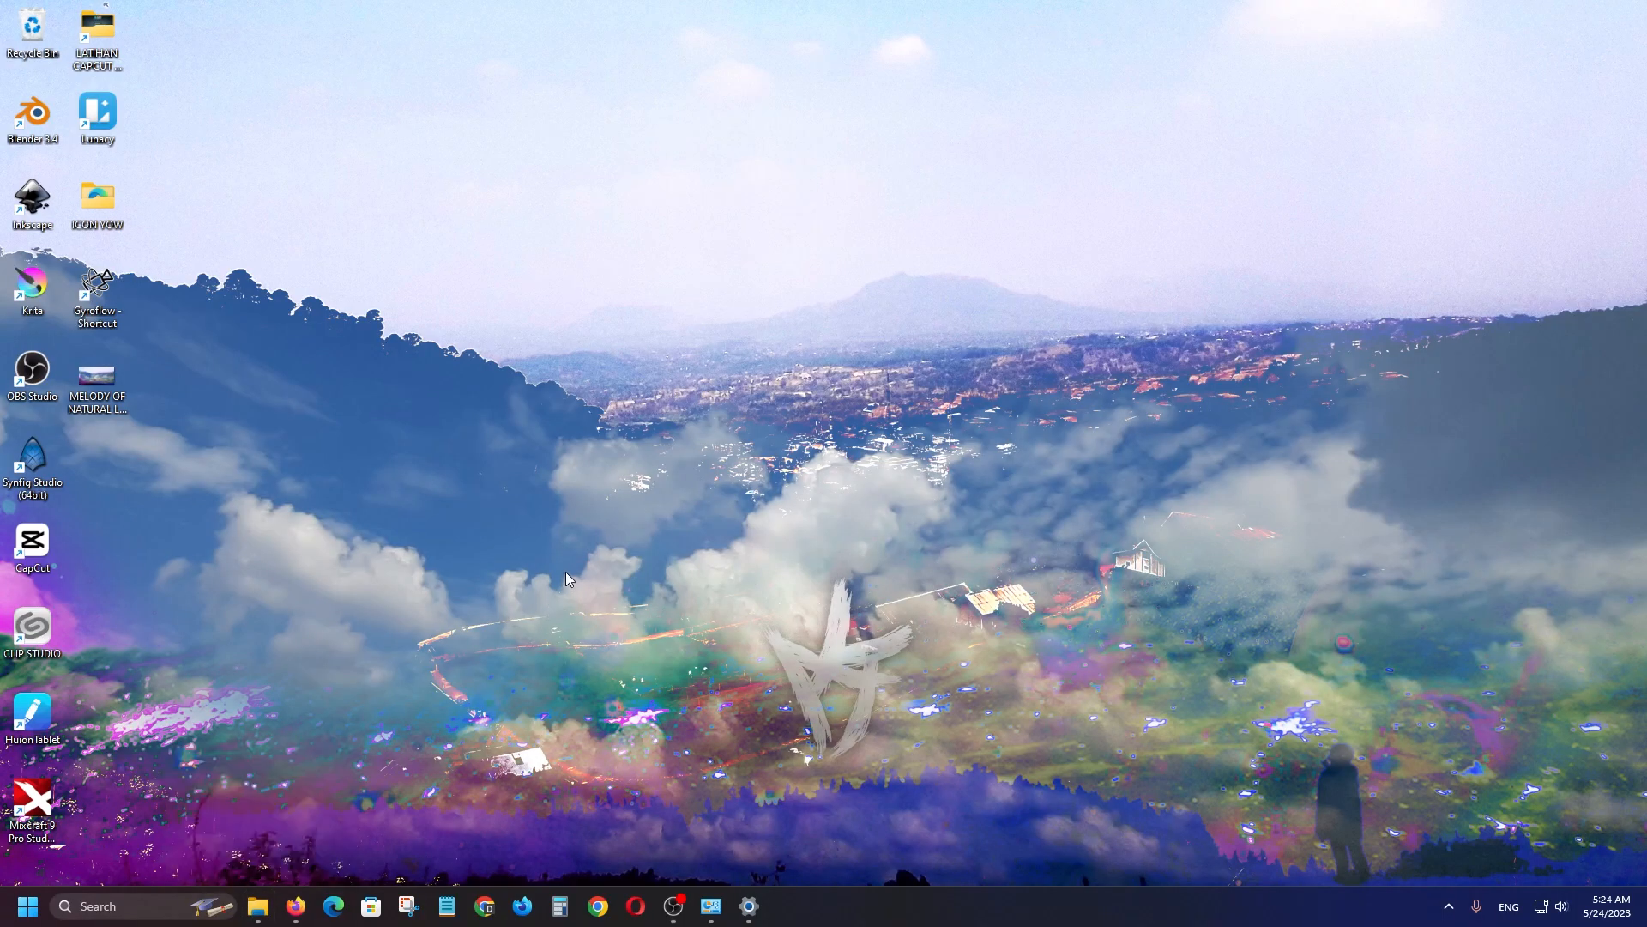
pyautogui.moveTo(301, 907)
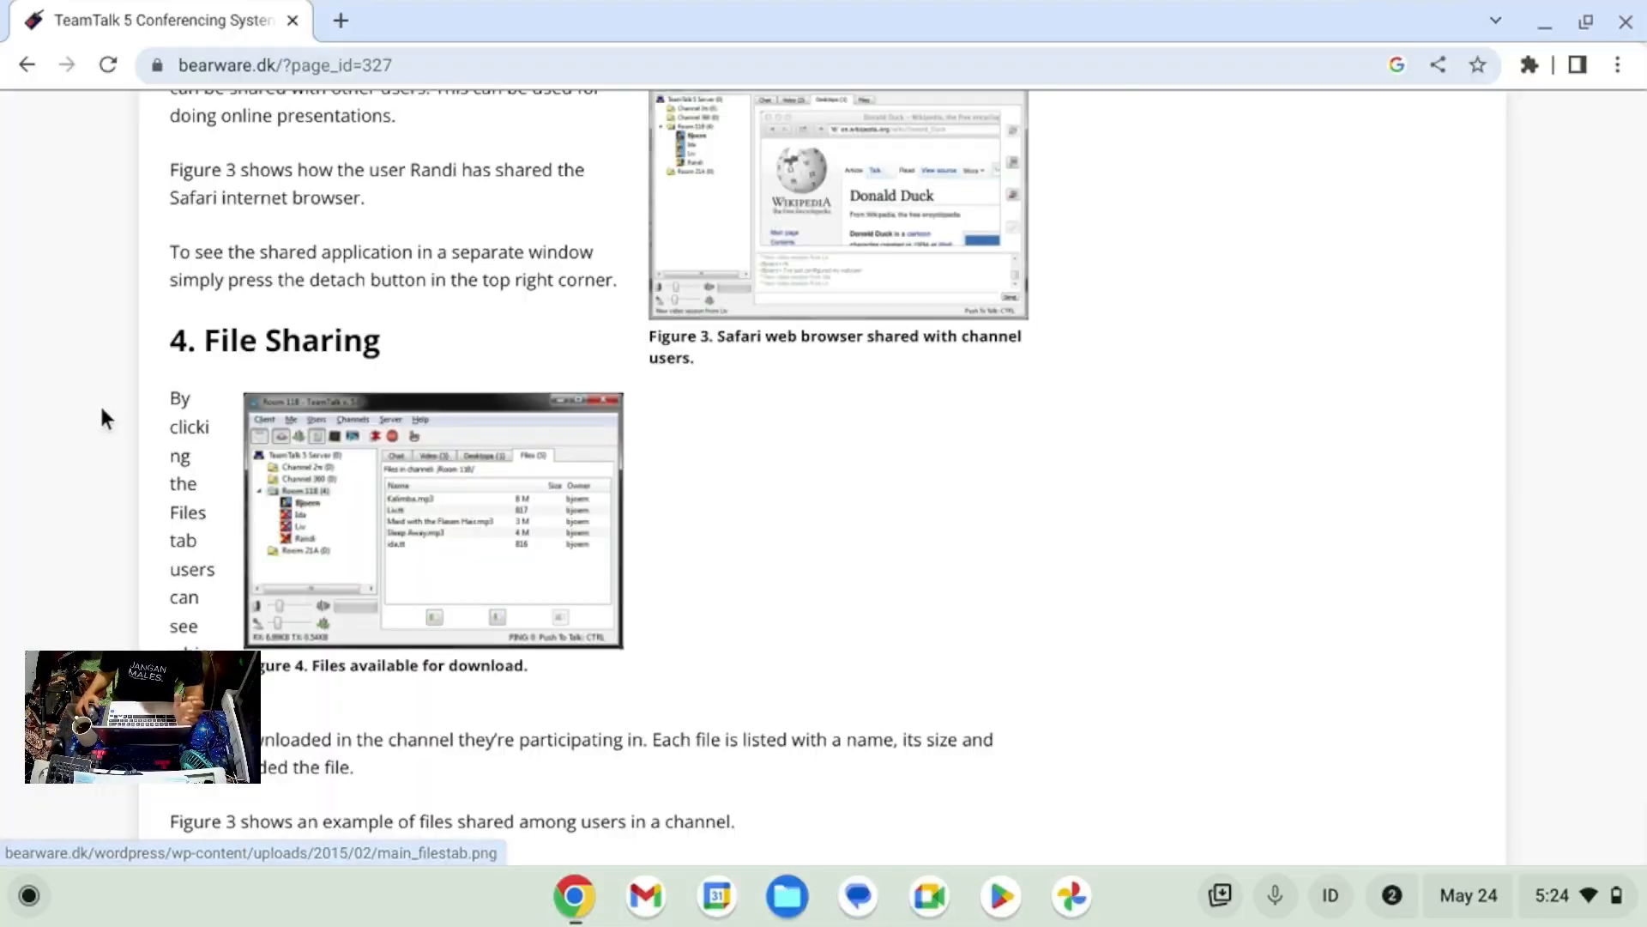
pyautogui.scroll(10, 343, 215)
pyautogui.click(228, 66)
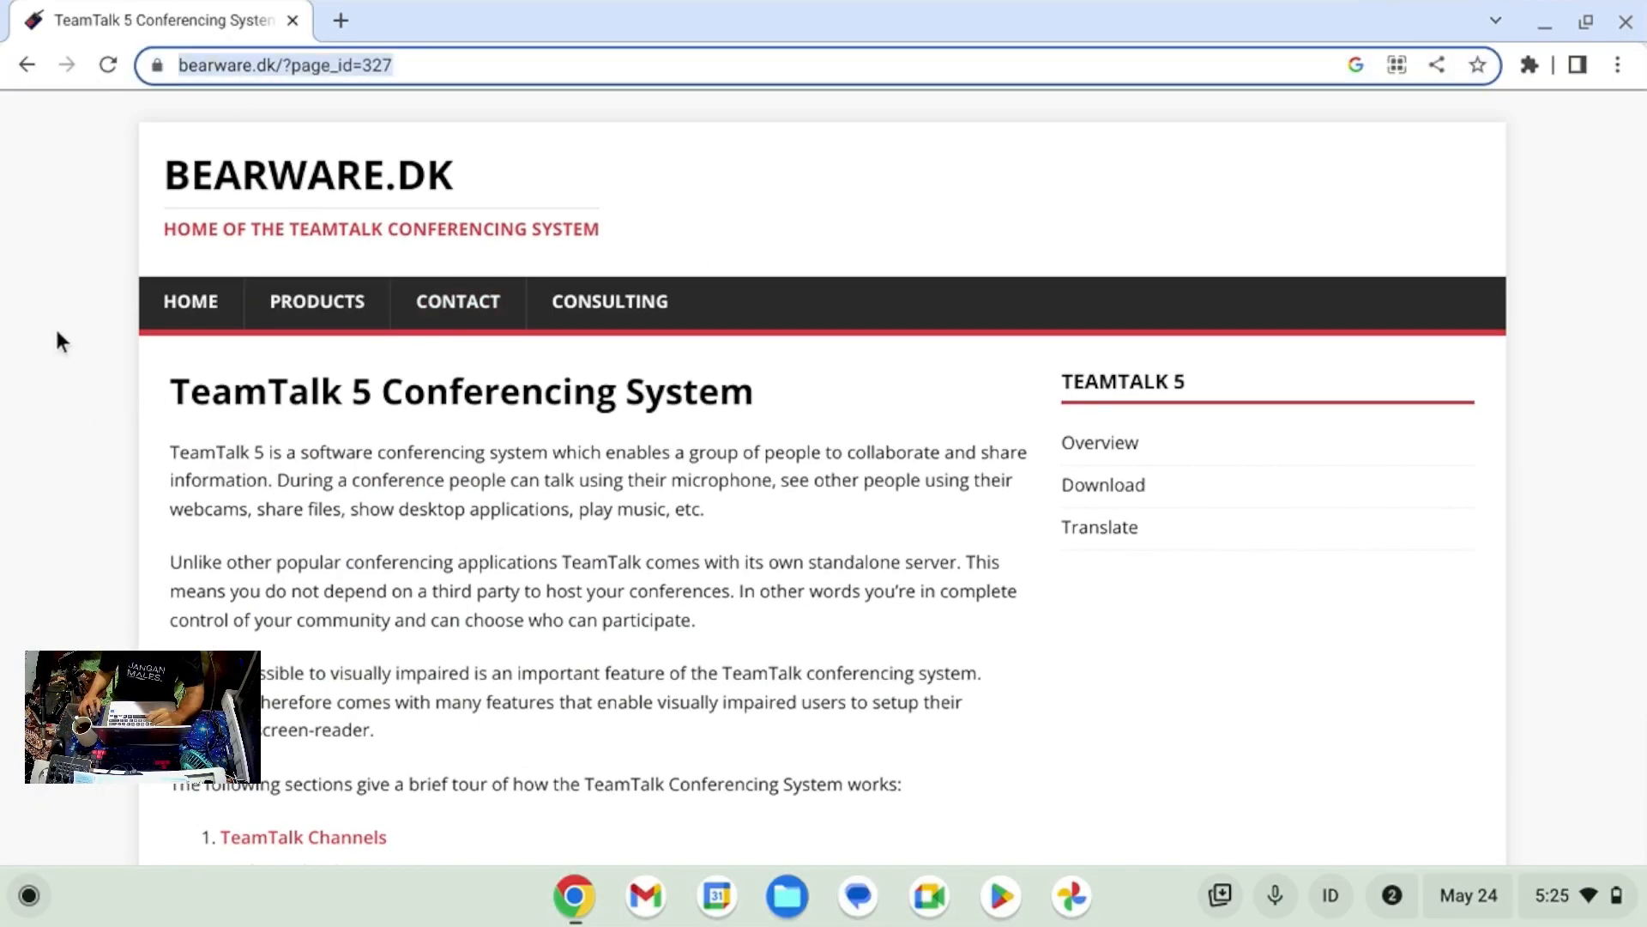
pyautogui.click(60, 335)
pyautogui.scroll(-7, 80, 335)
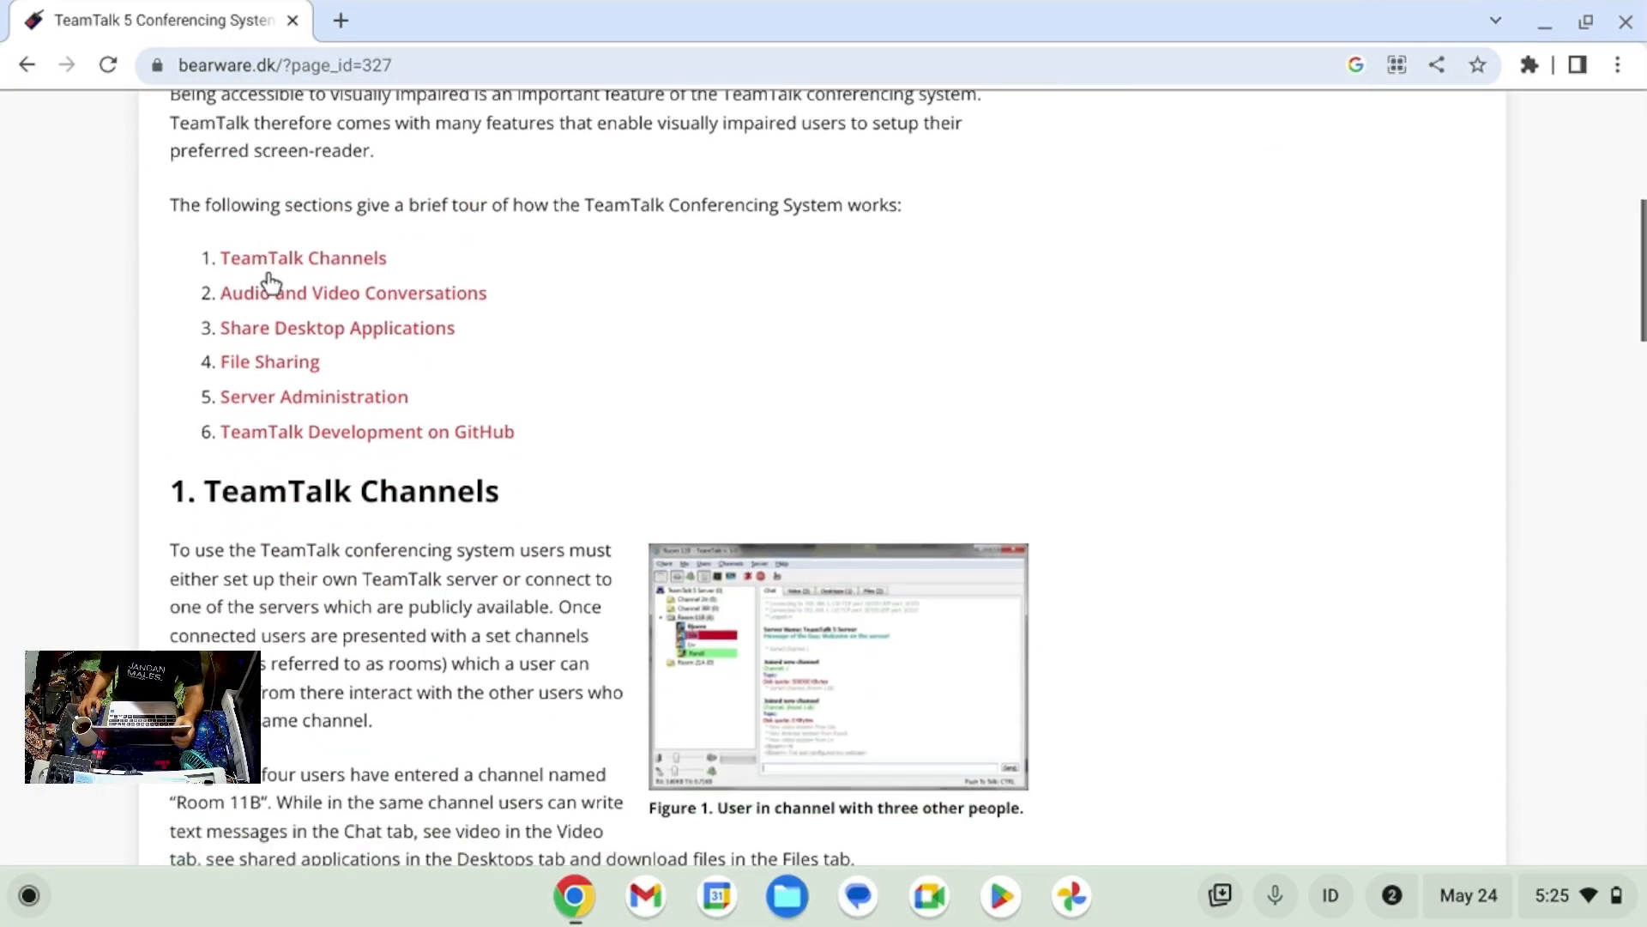
pyautogui.scroll(-7, 270, 263)
pyautogui.scroll(14, 272, 260)
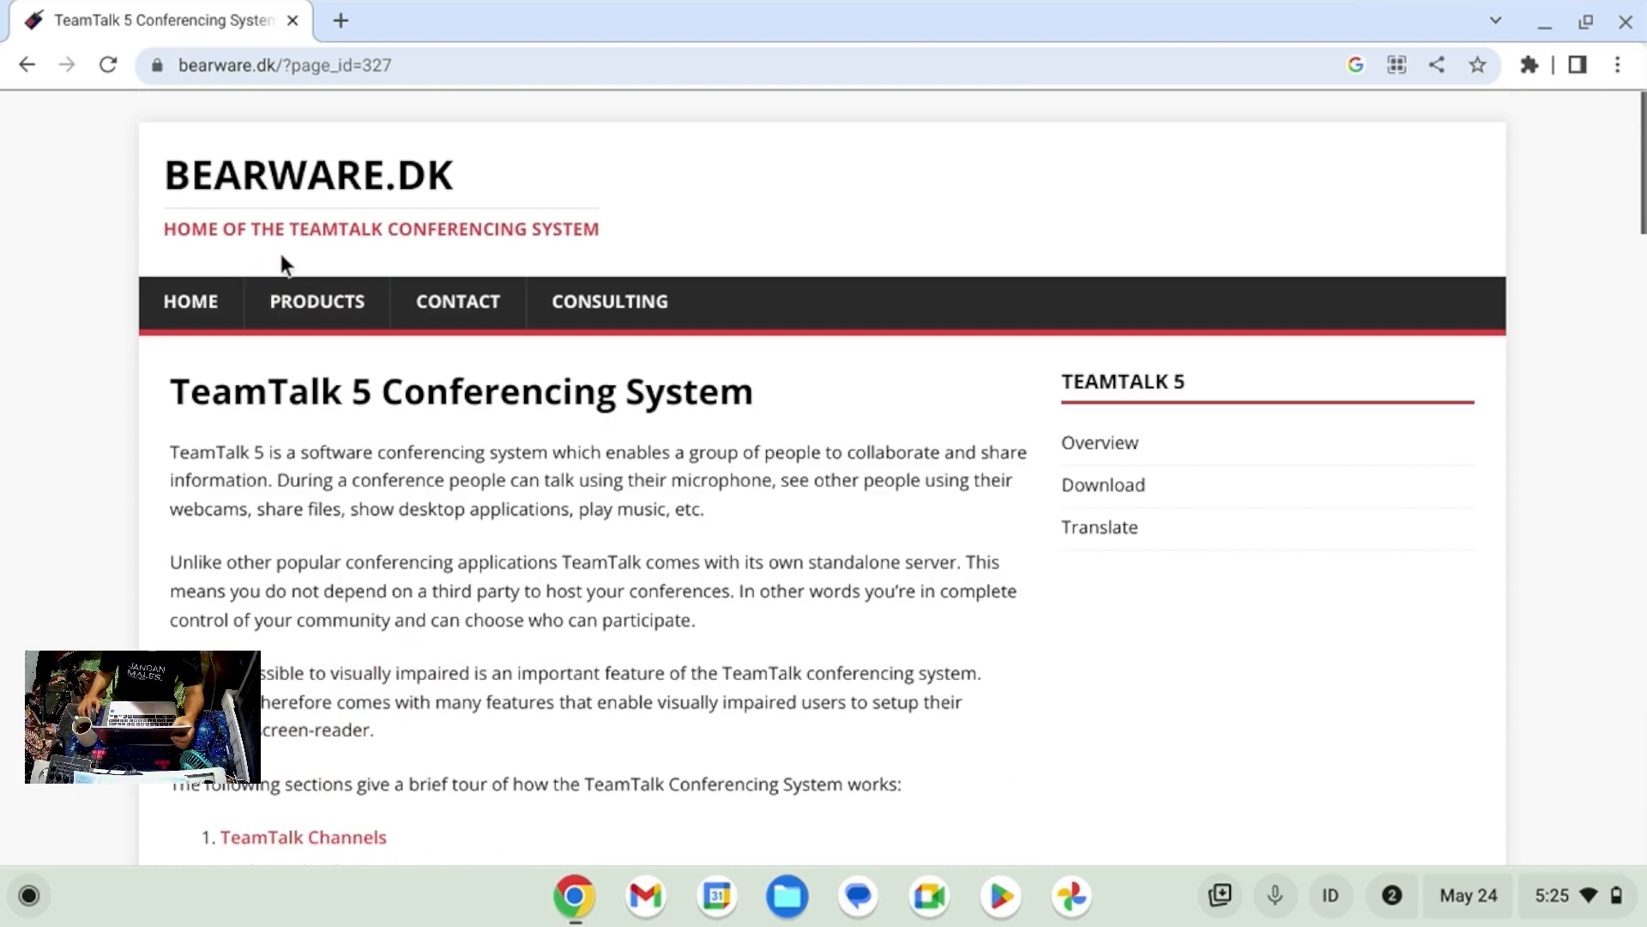
pyautogui.click(1113, 484)
pyautogui.scroll(-5, 532, 506)
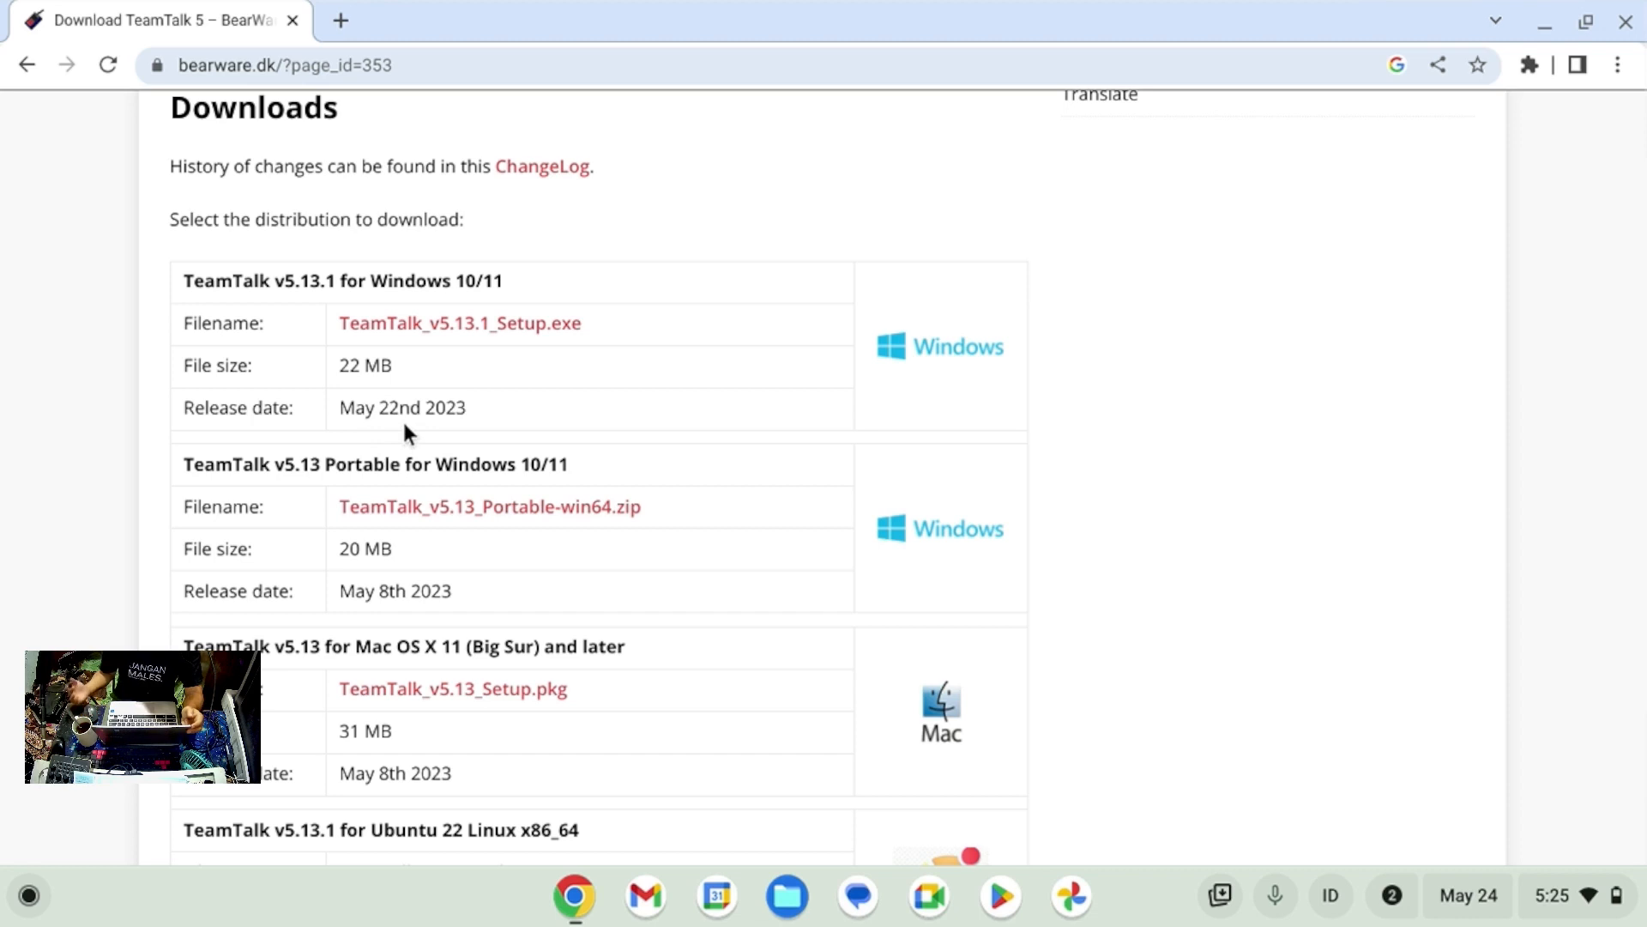
pyautogui.click(1468, 901)
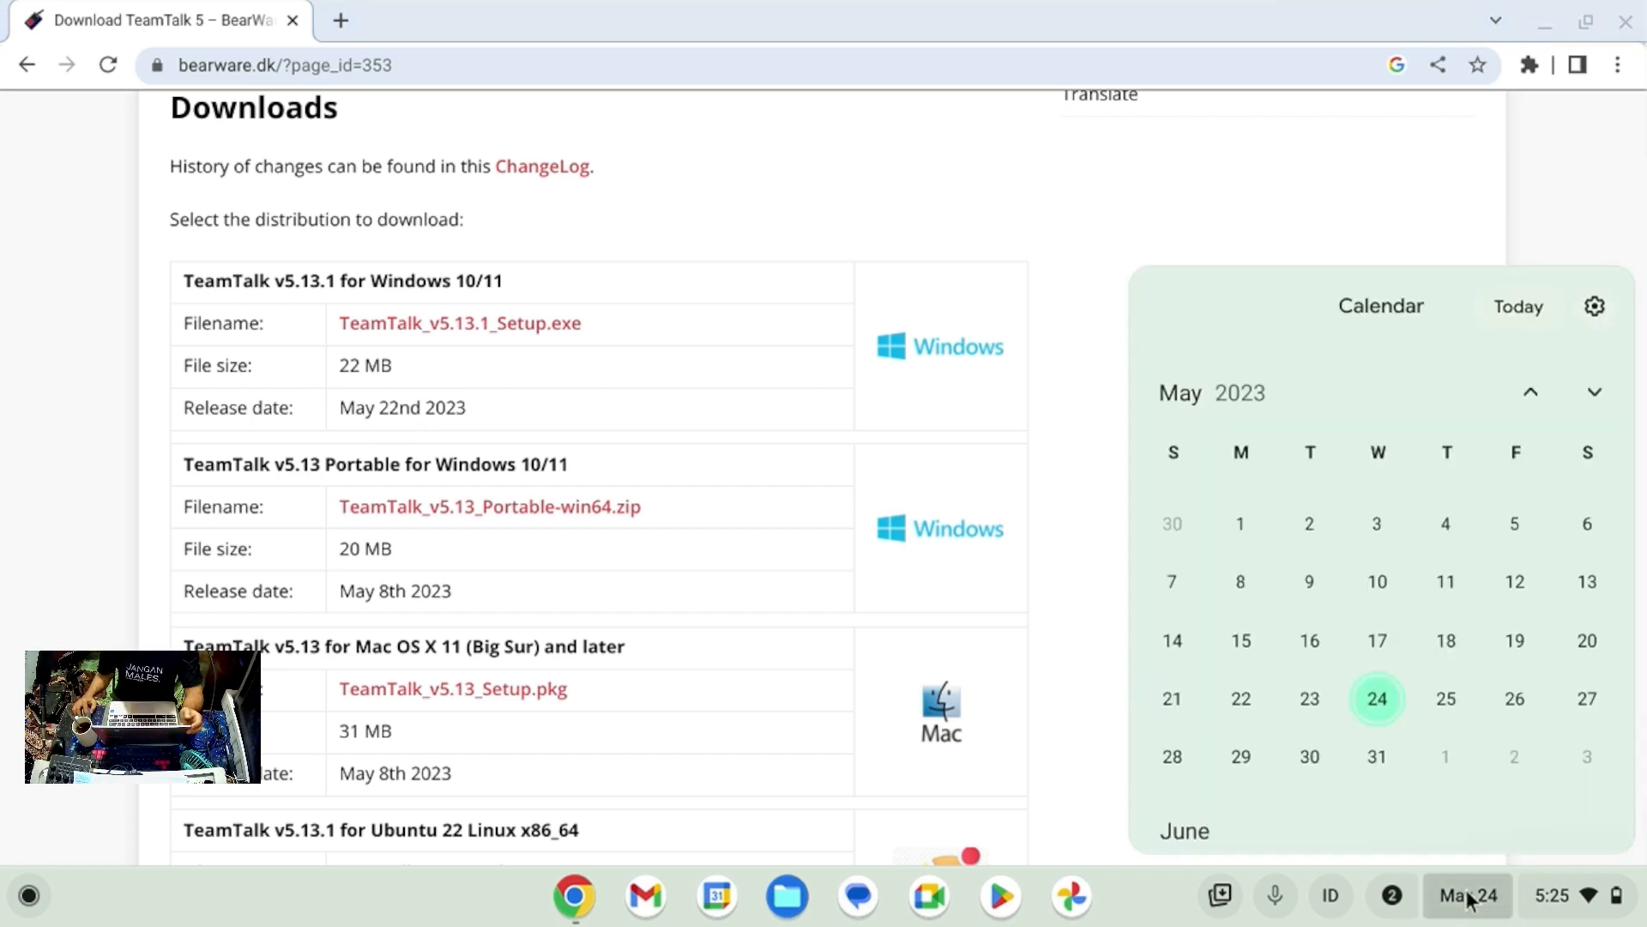
pyautogui.click(1454, 122)
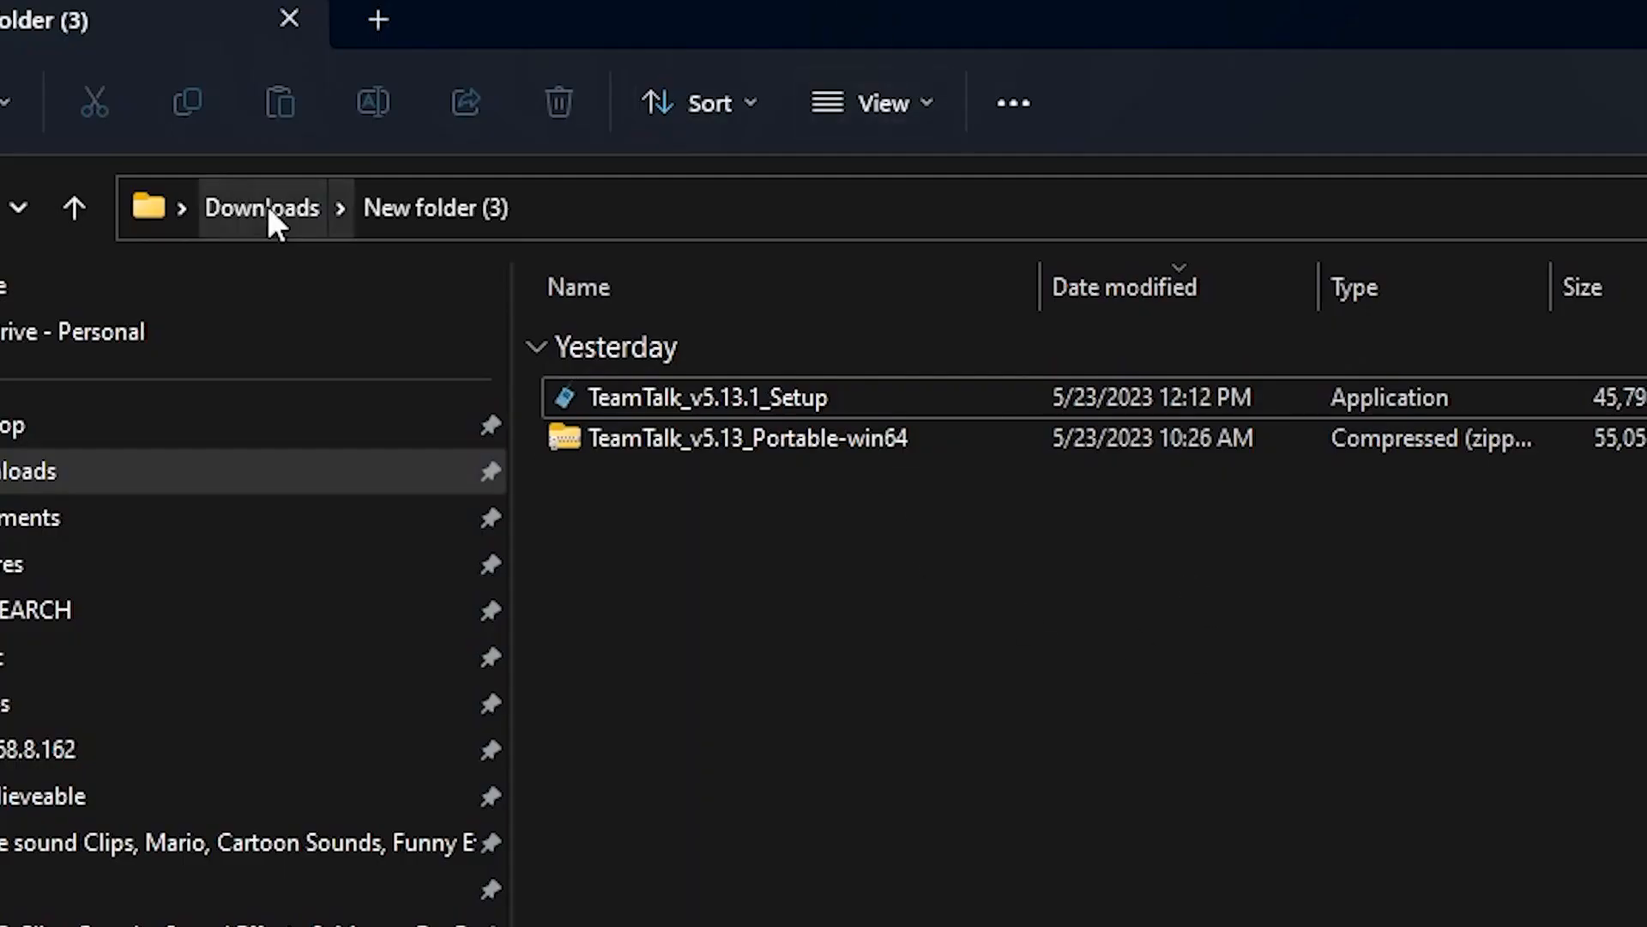
# Run TeamTalk_v5.13.1_Setup from Downloads > New folder (3).
pyautogui.click(794, 400)
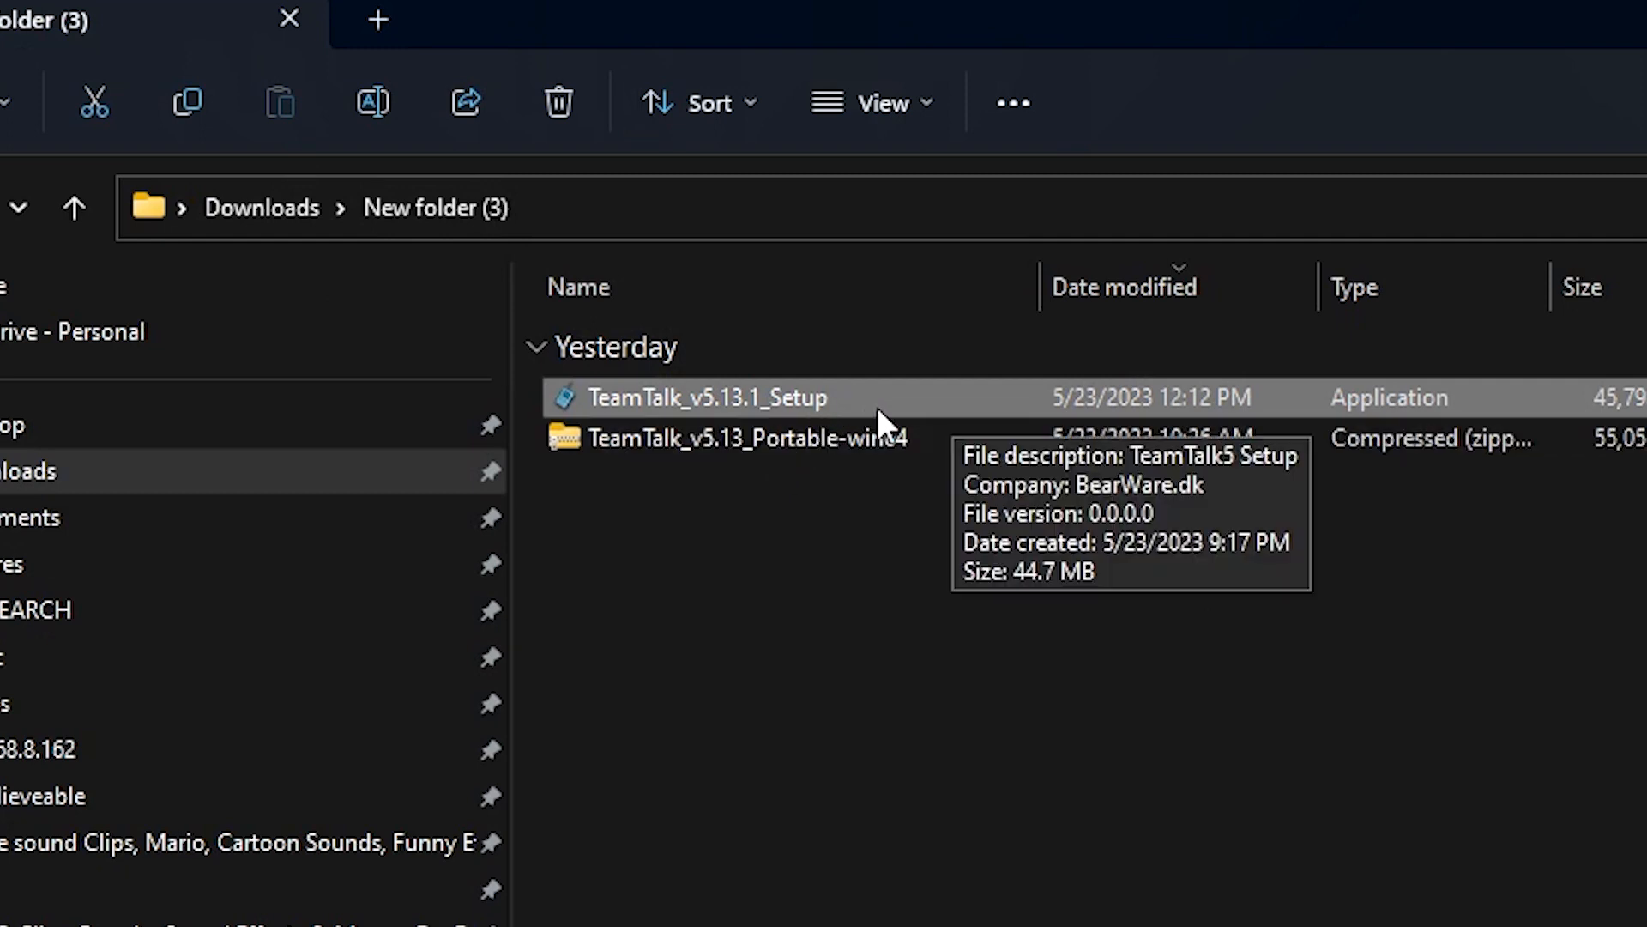
pyautogui.moveTo(867, 391)
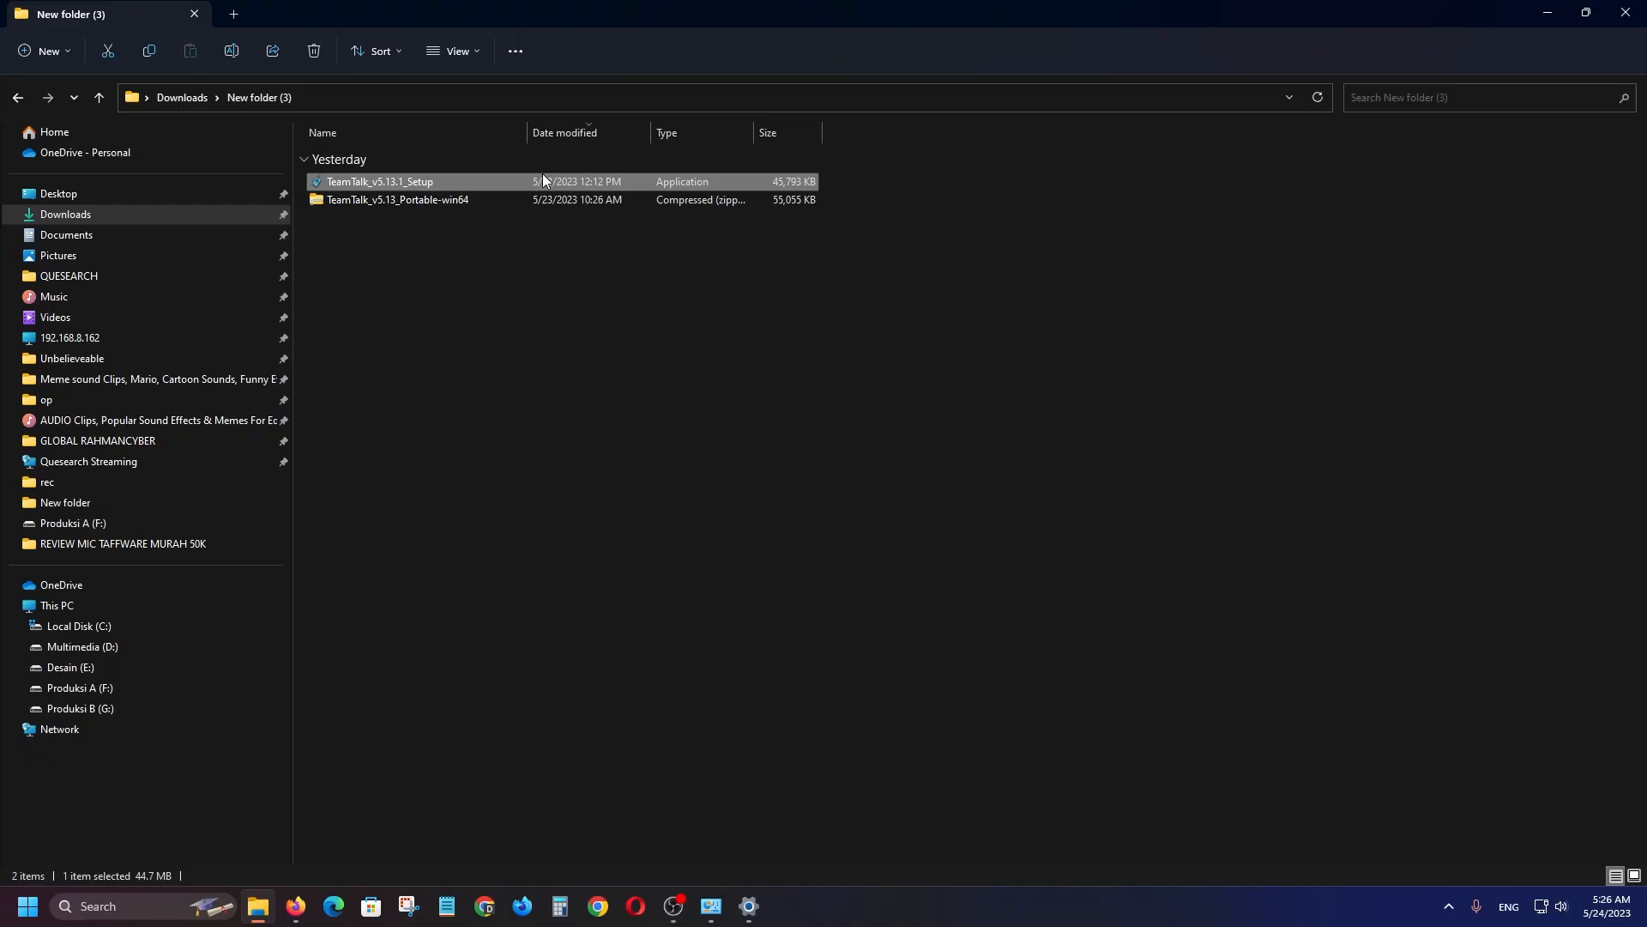
pyautogui.doubleClick(563, 183)
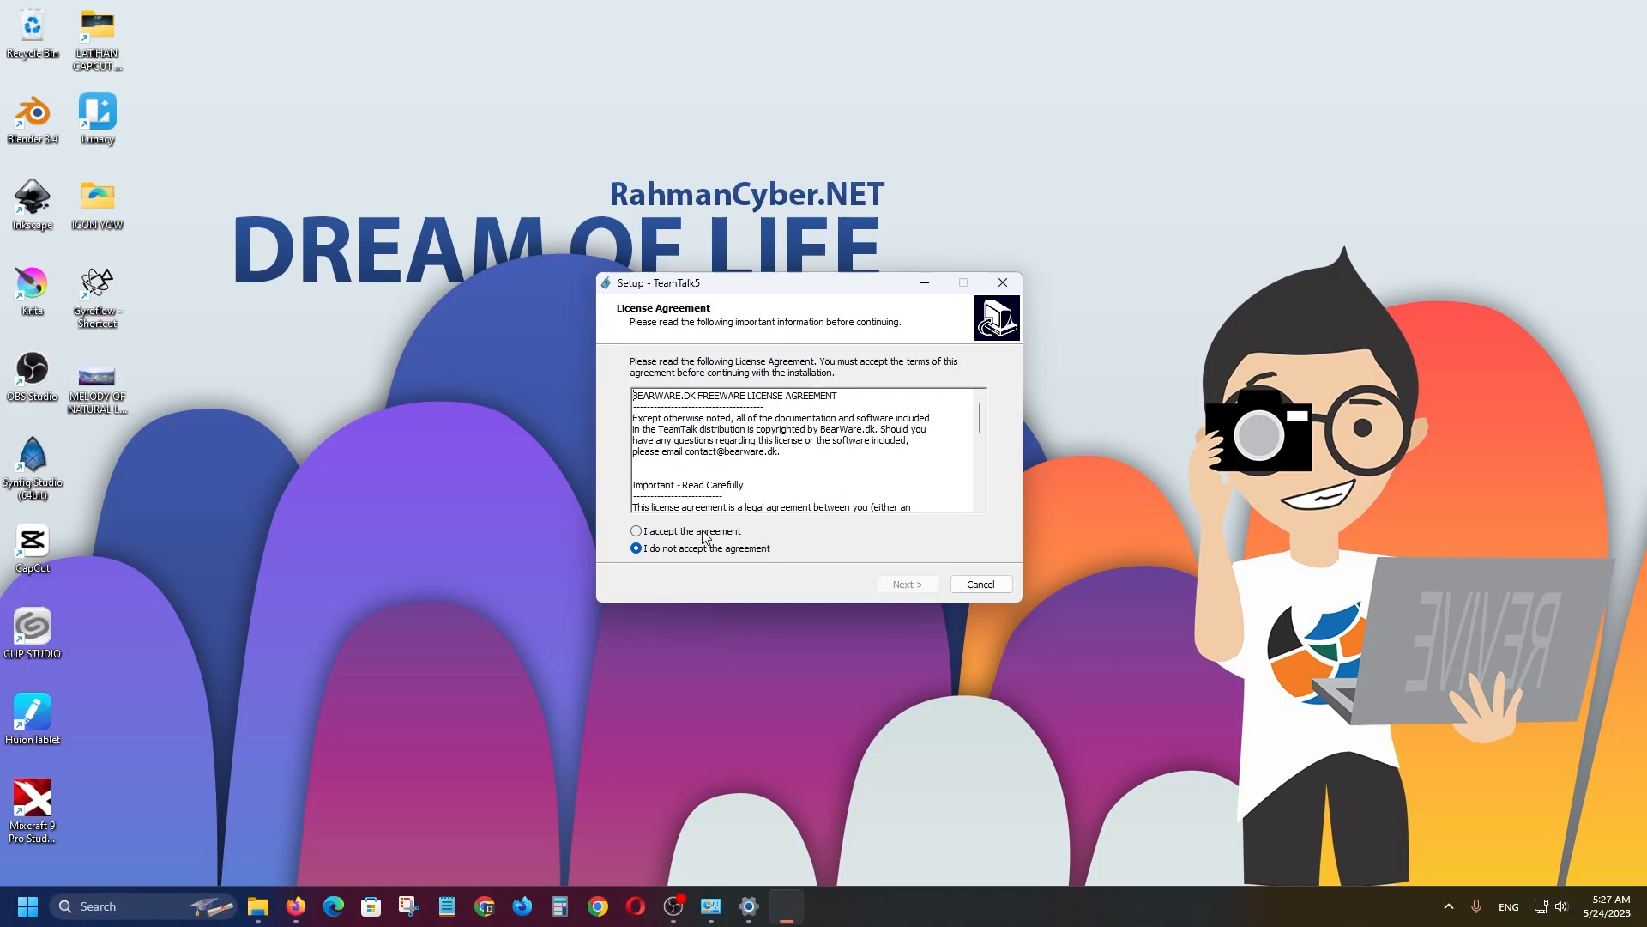
# Accept the TeamTalk 5 license agreement and move on to the destination step.
pyautogui.click(623, 685)
pyautogui.scroll(-8, 787, 433)
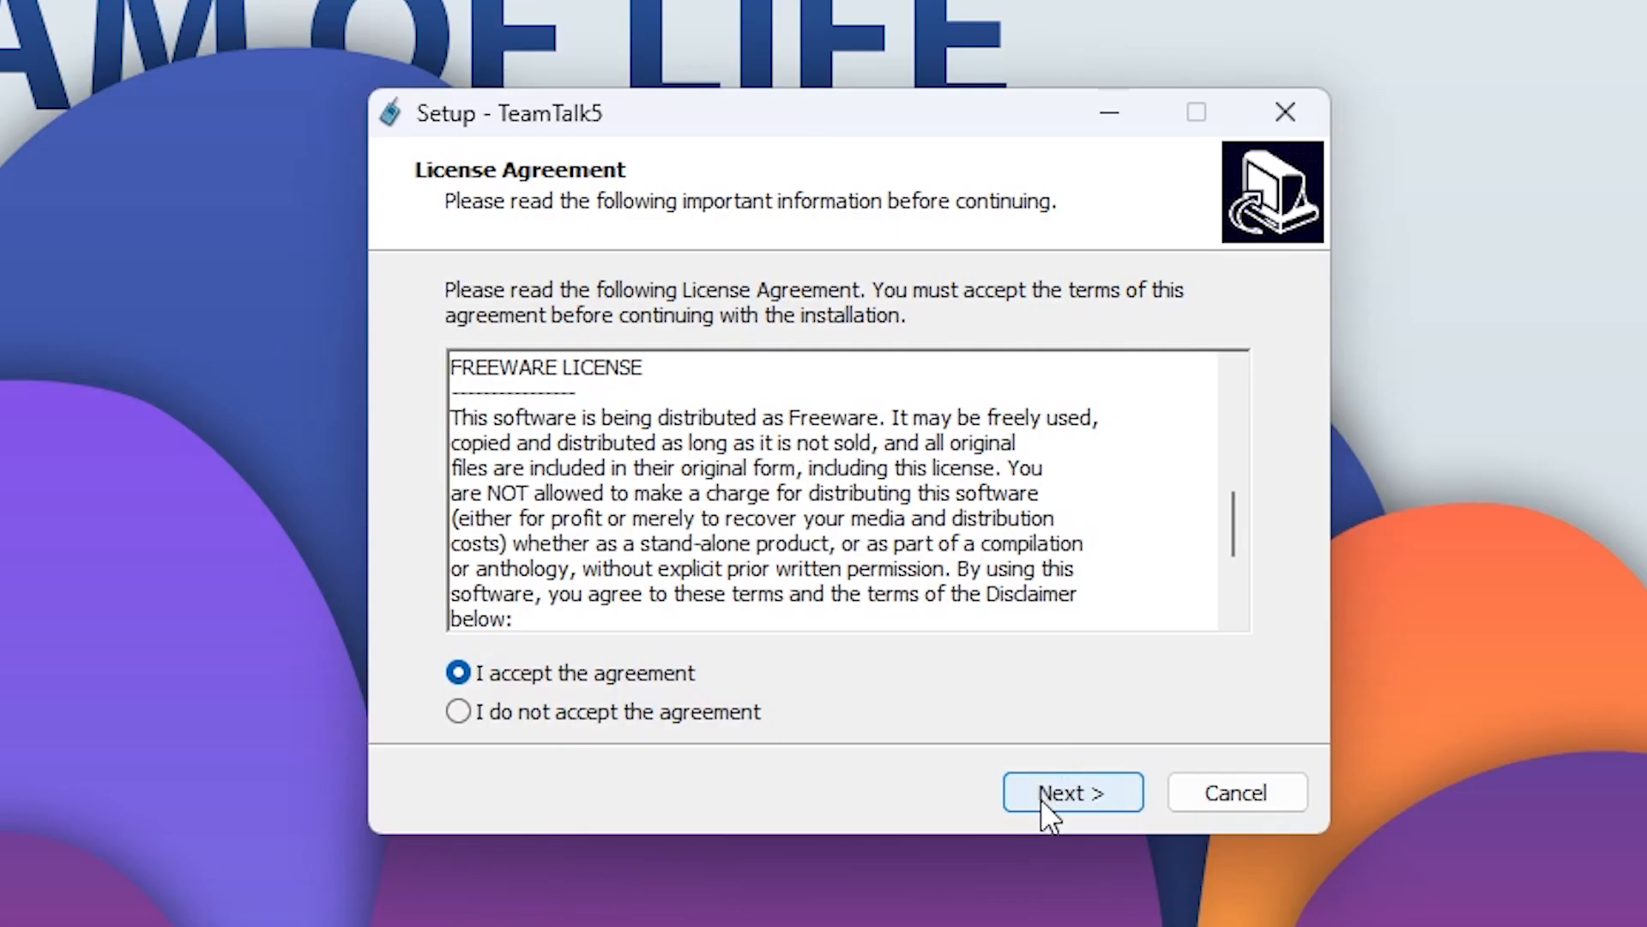
pyautogui.click(895, 588)
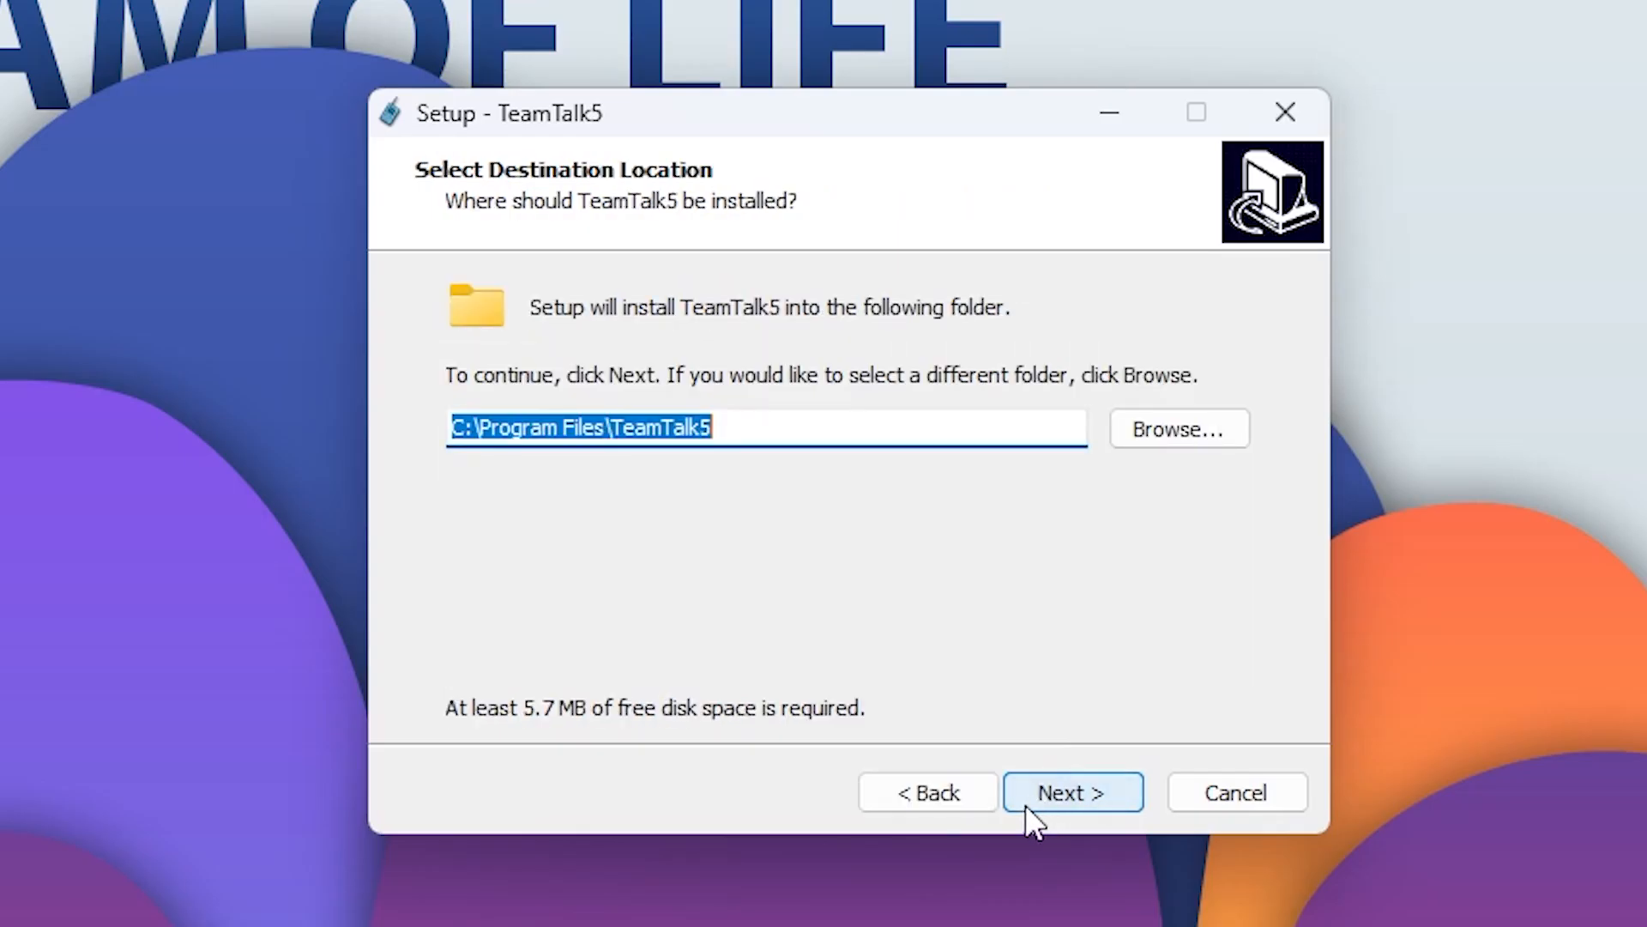
# Keep the install folder at C:\Program Files\TeamTalk5 and continue to component selection.
pyautogui.click(671, 427)
pyautogui.moveTo(776, 426); pyautogui.dragTo(429, 431)
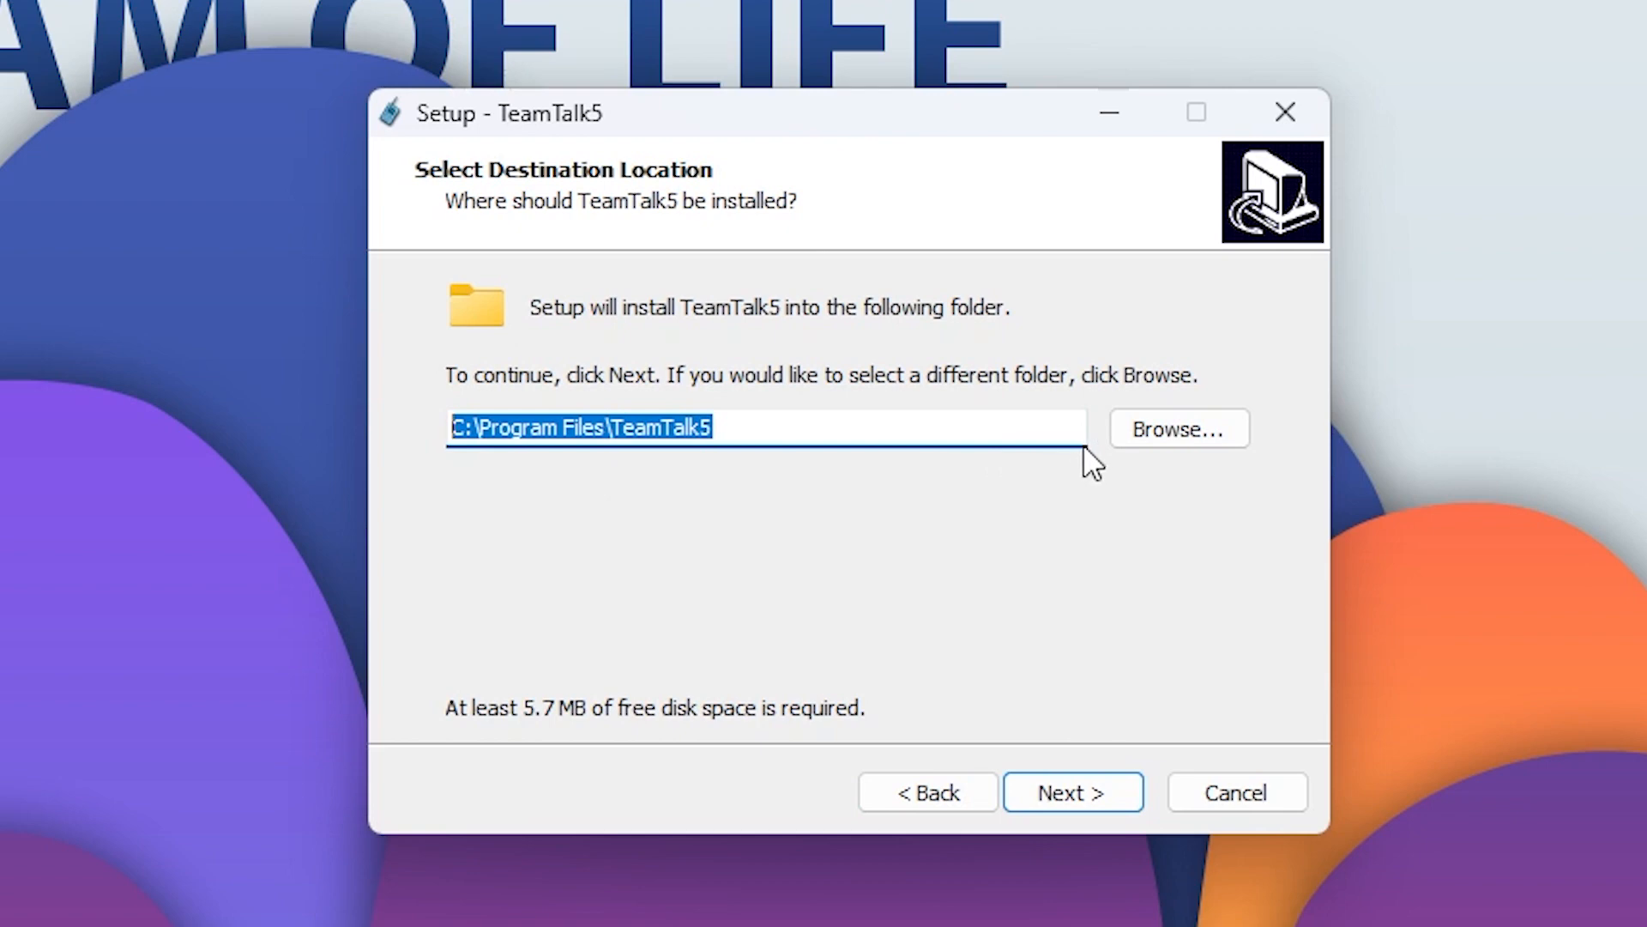
pyautogui.click(1193, 436)
pyautogui.scroll(-1, 850, 553)
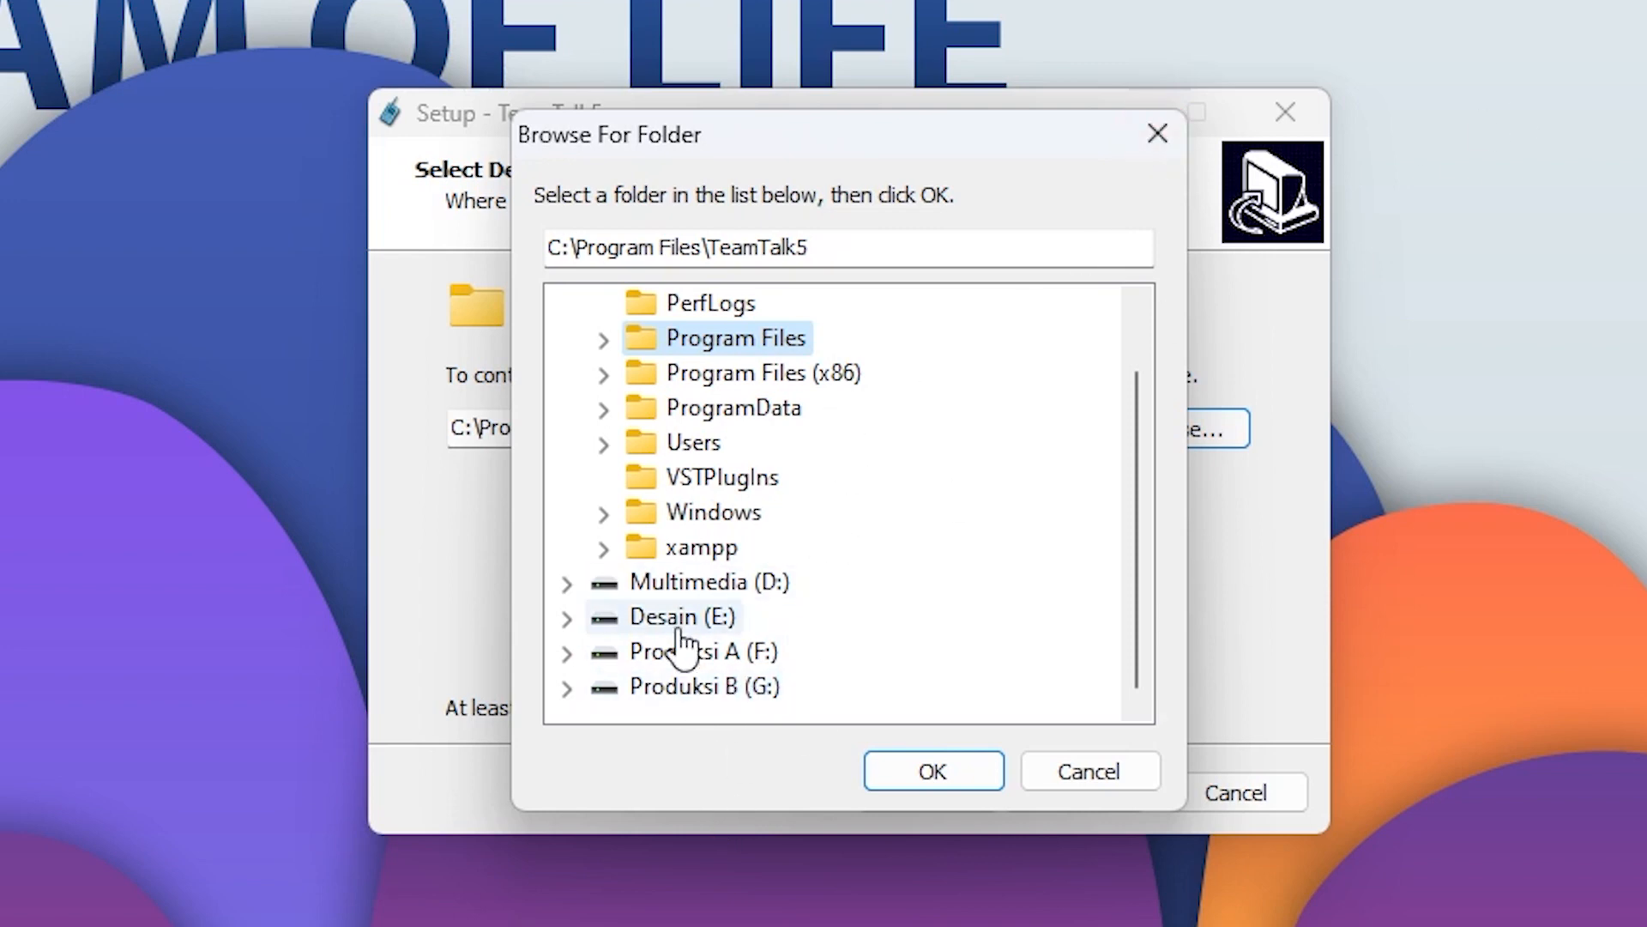
pyautogui.scroll(1, 784, 375)
pyautogui.scroll(-1, 1041, 327)
pyautogui.scroll(1, 1041, 326)
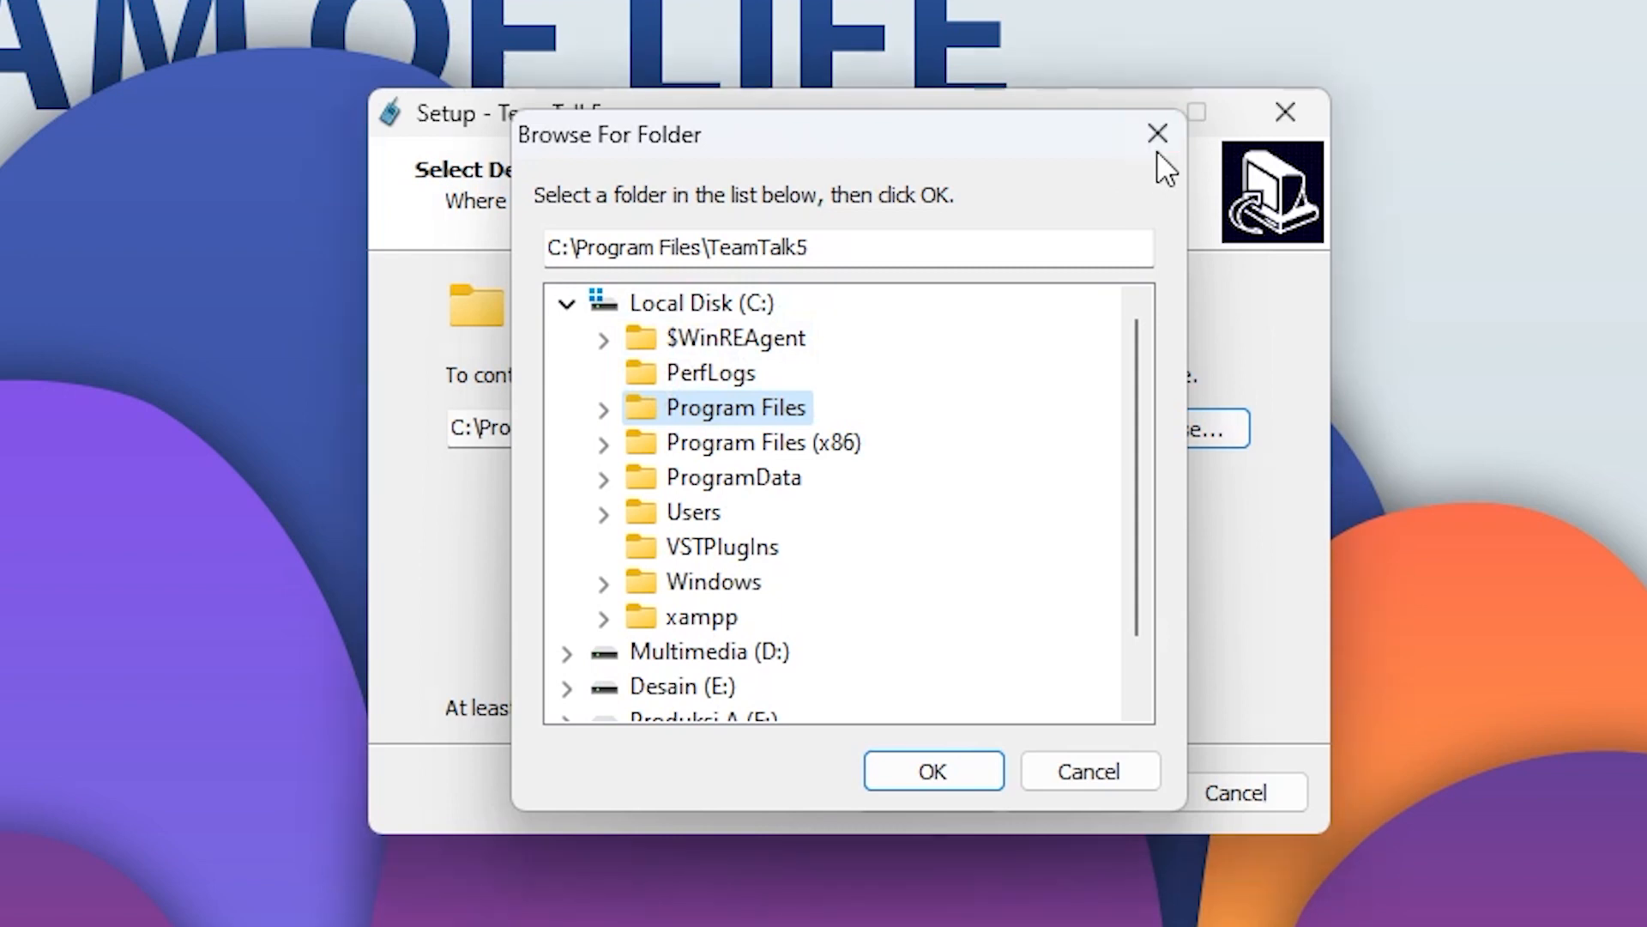
pyautogui.click(1156, 151)
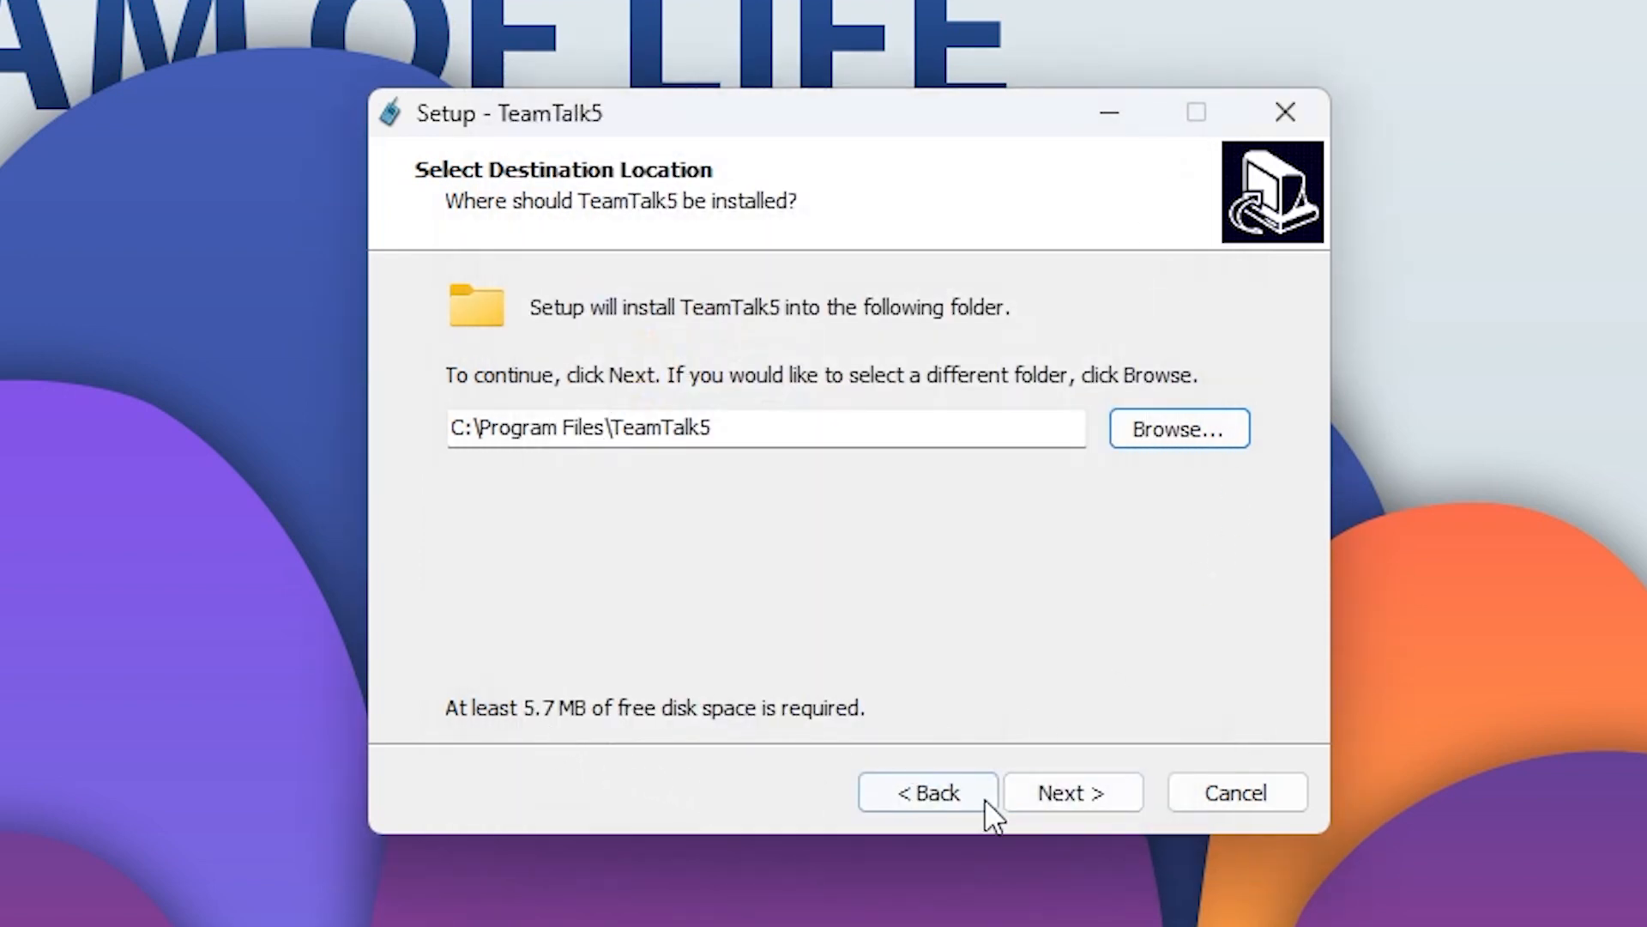
pyautogui.click(1060, 789)
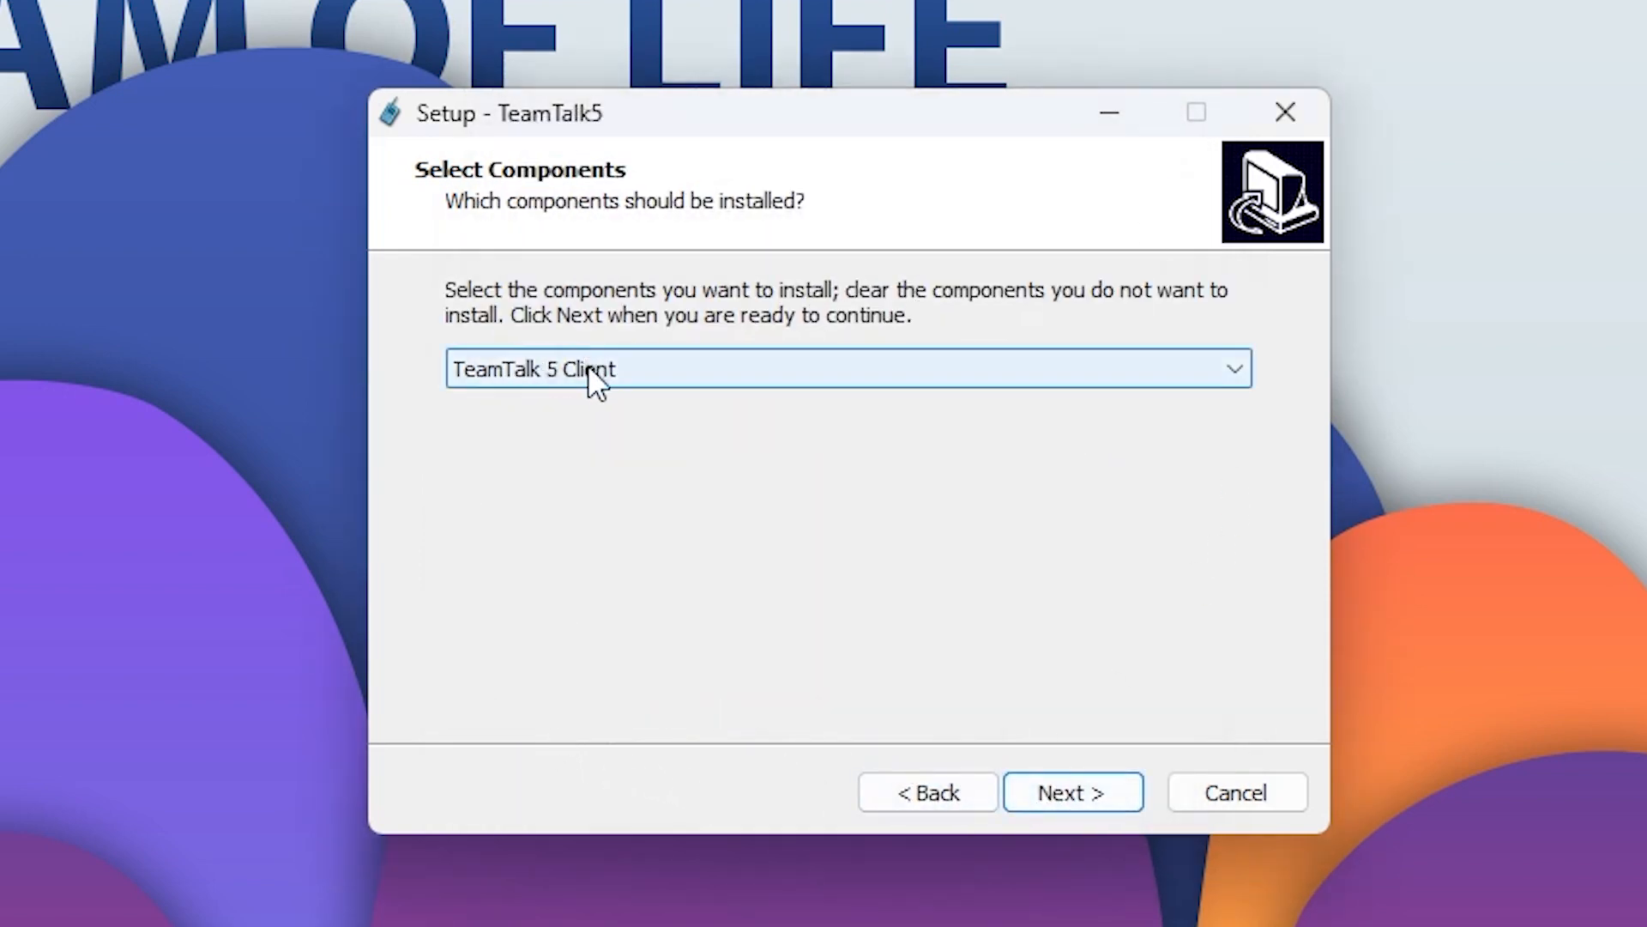
# Choose the TeamTalk 5 Client & Server component set and continue.
pyautogui.moveTo(684, 129); pyautogui.dragTo(512, 89)
pyautogui.moveTo(615, 95); pyautogui.dragTo(723, 210)
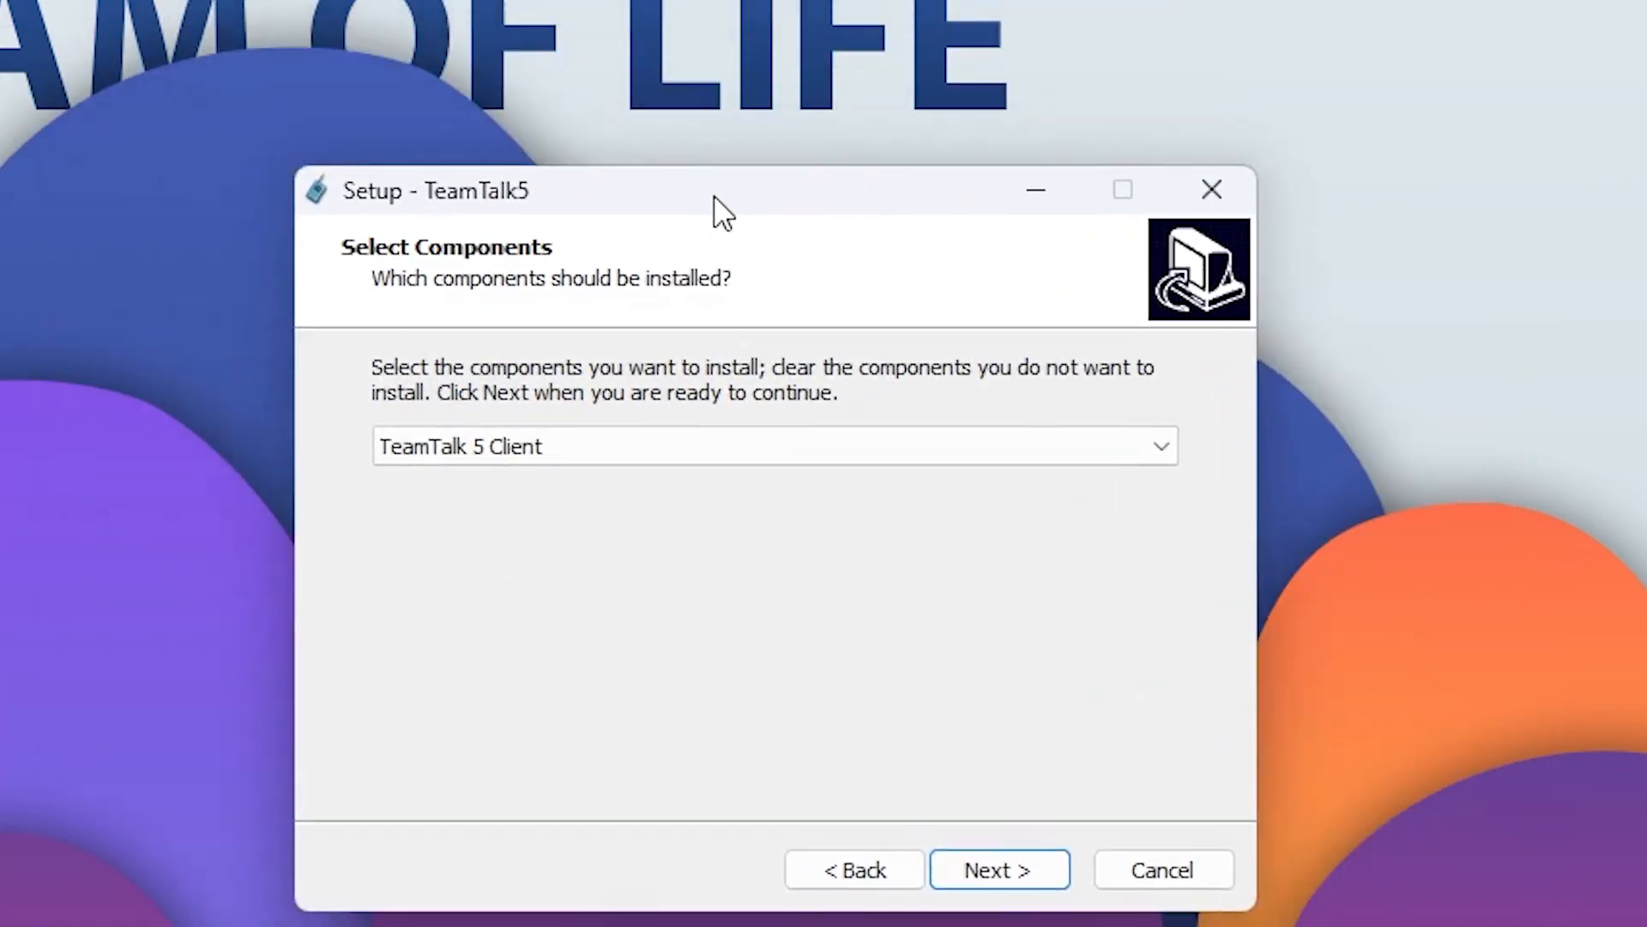
pyautogui.click(589, 444)
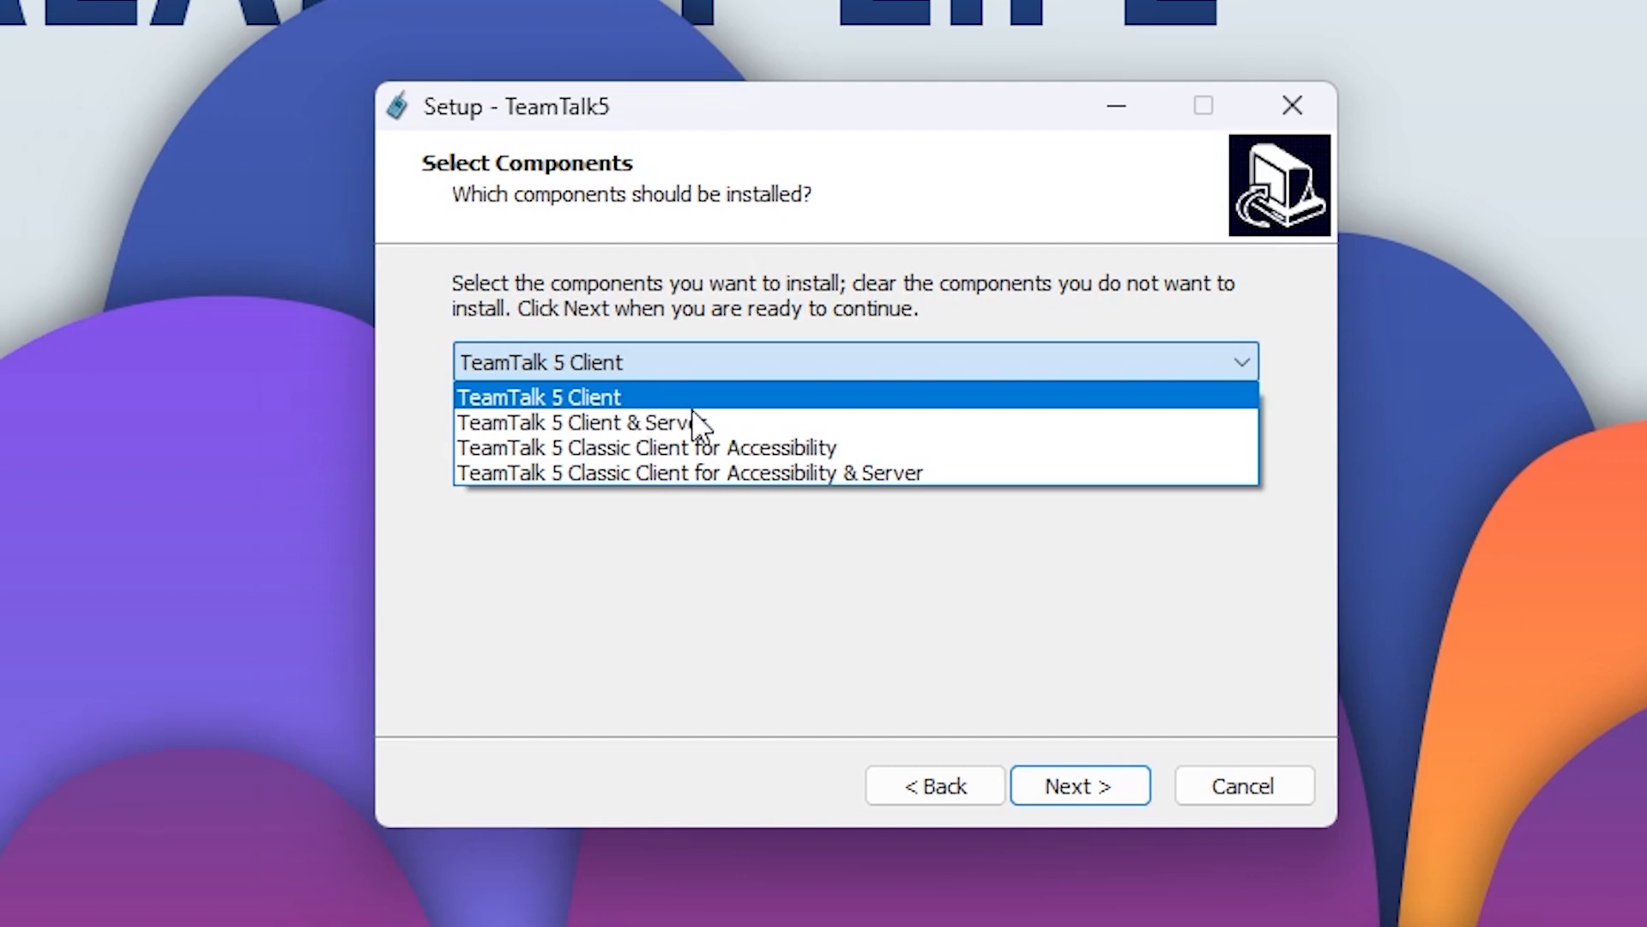
pyautogui.click(674, 422)
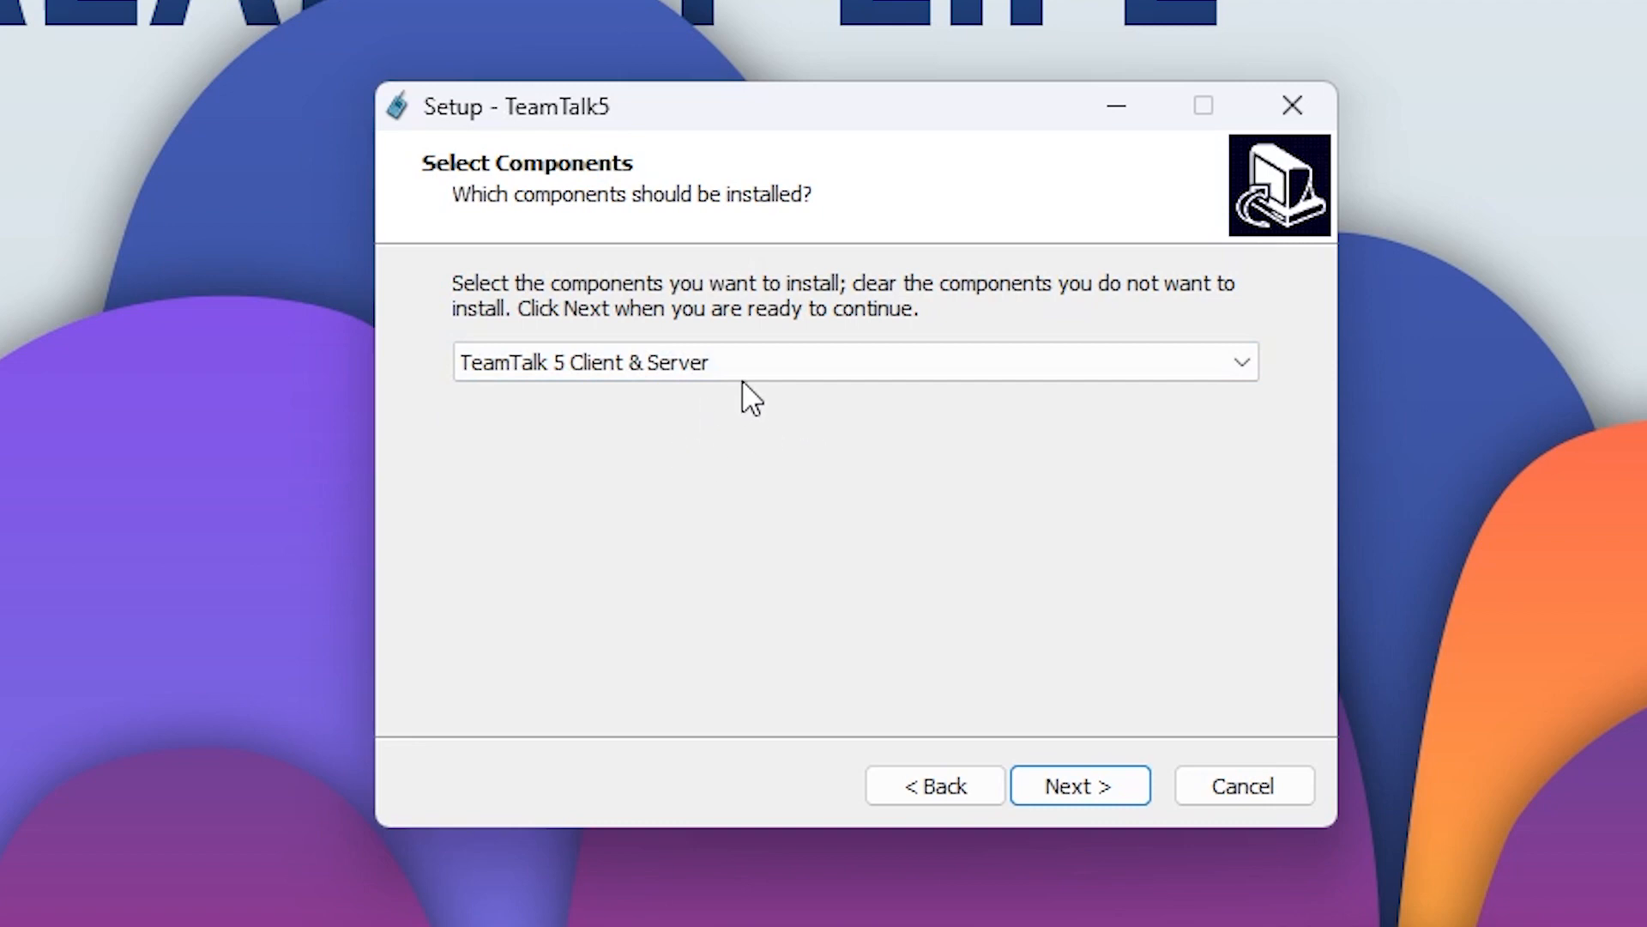
pyautogui.click(760, 353)
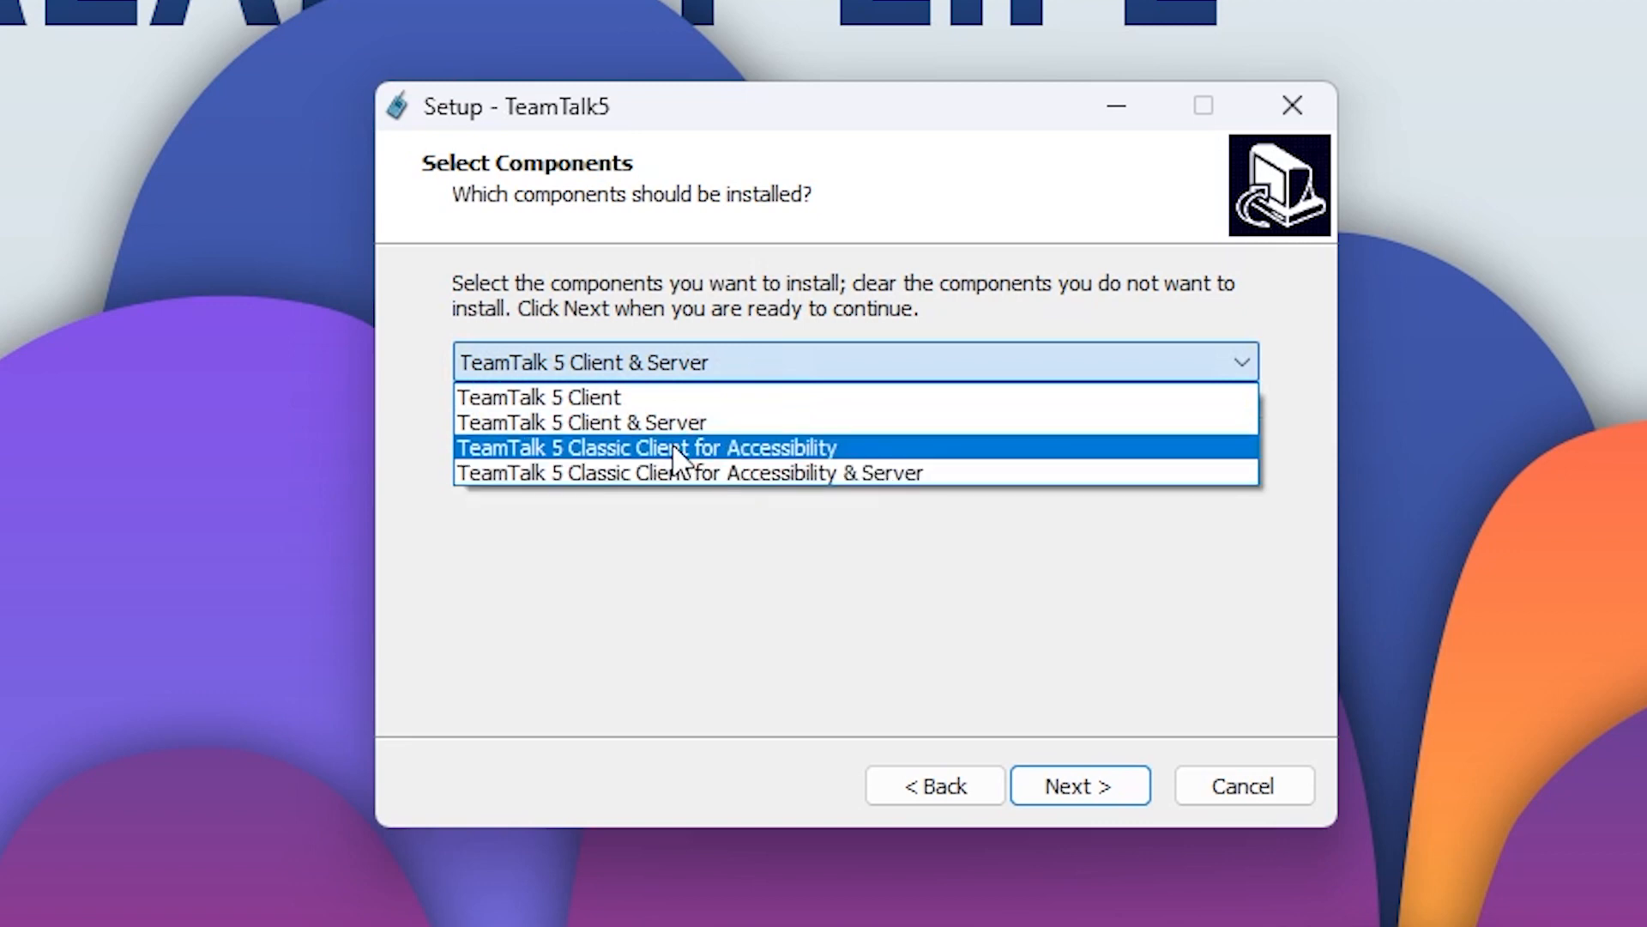
pyautogui.click(689, 421)
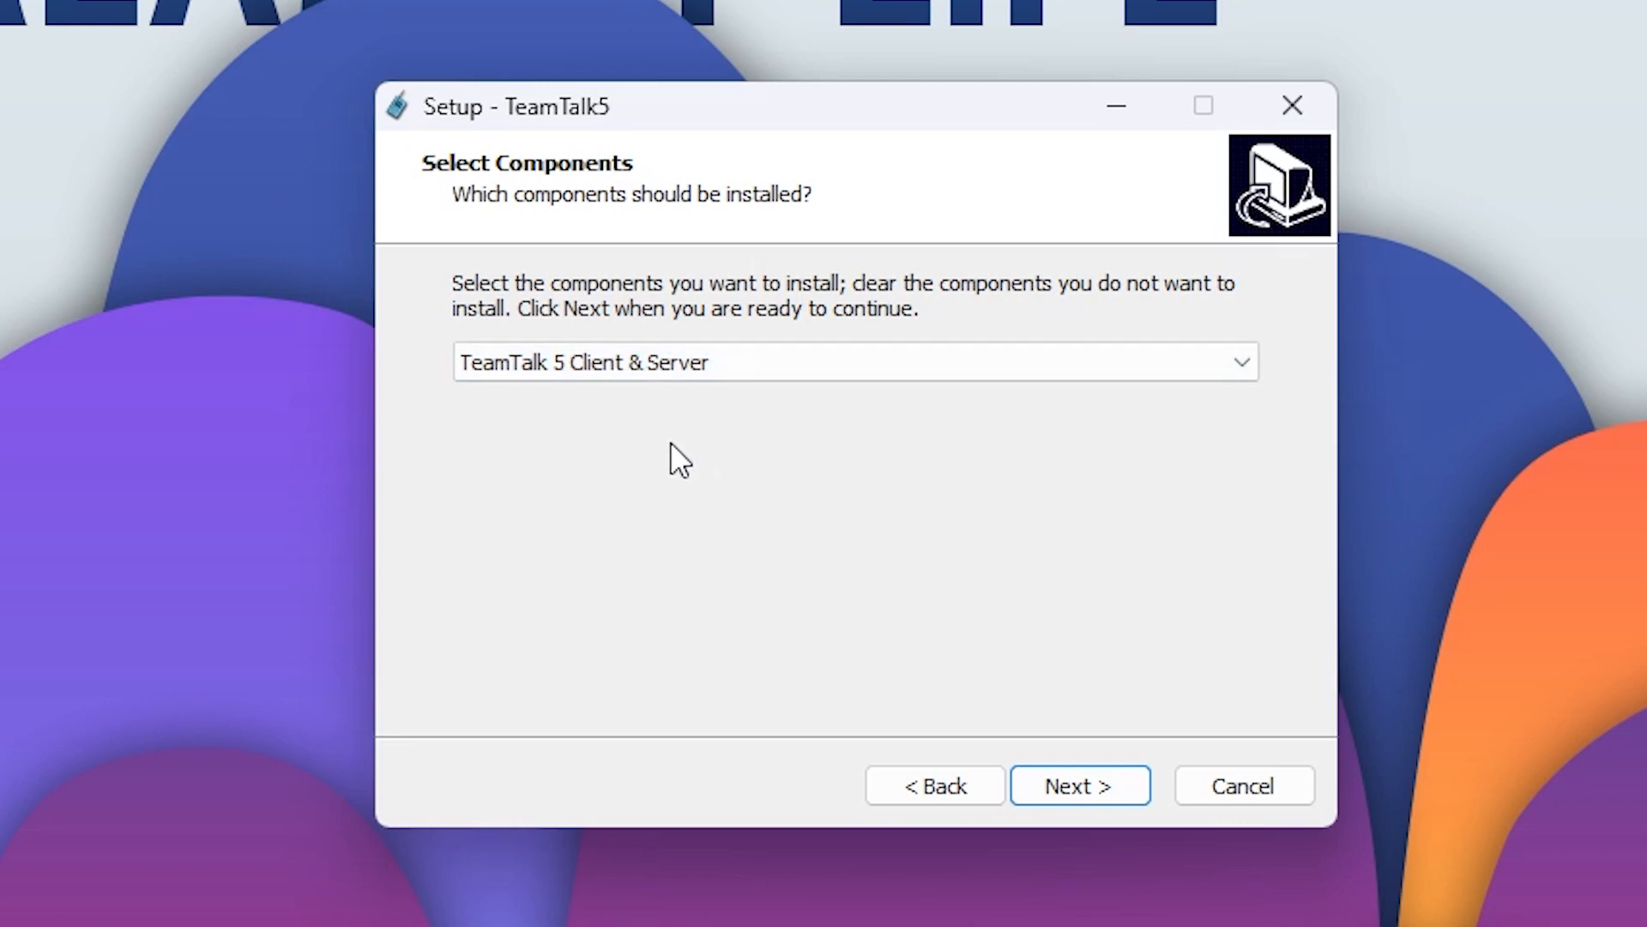
pyautogui.click(1121, 788)
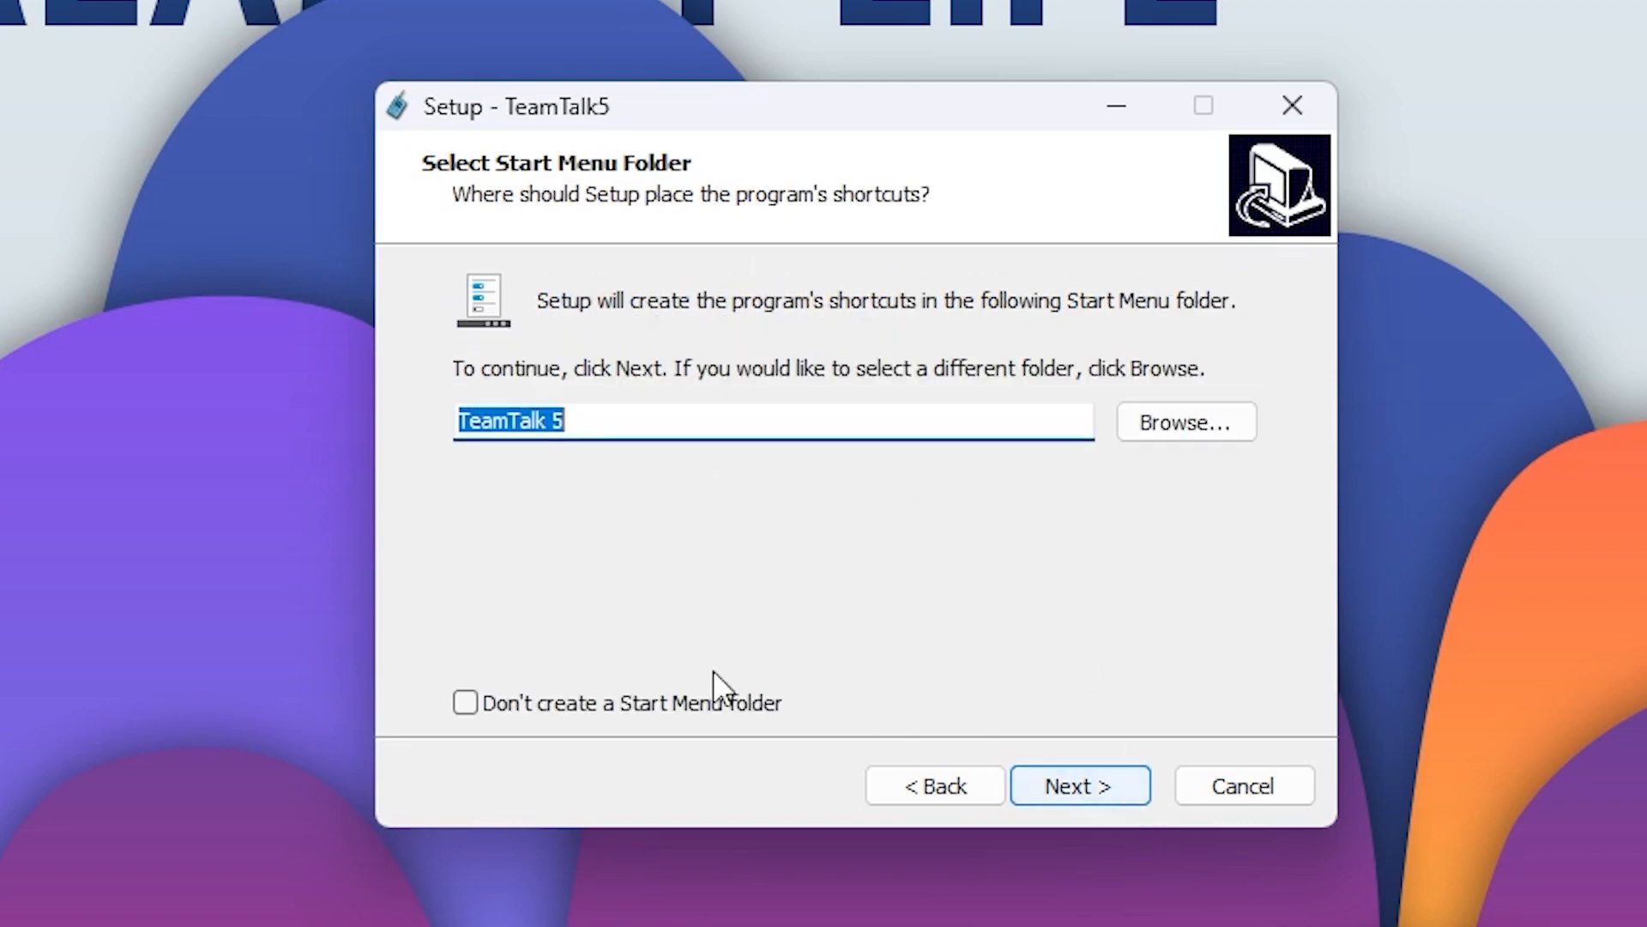
# Keep the Start Menu folder as 'TeamTalk 5' with folder creation enabled.
pyautogui.click(589, 423)
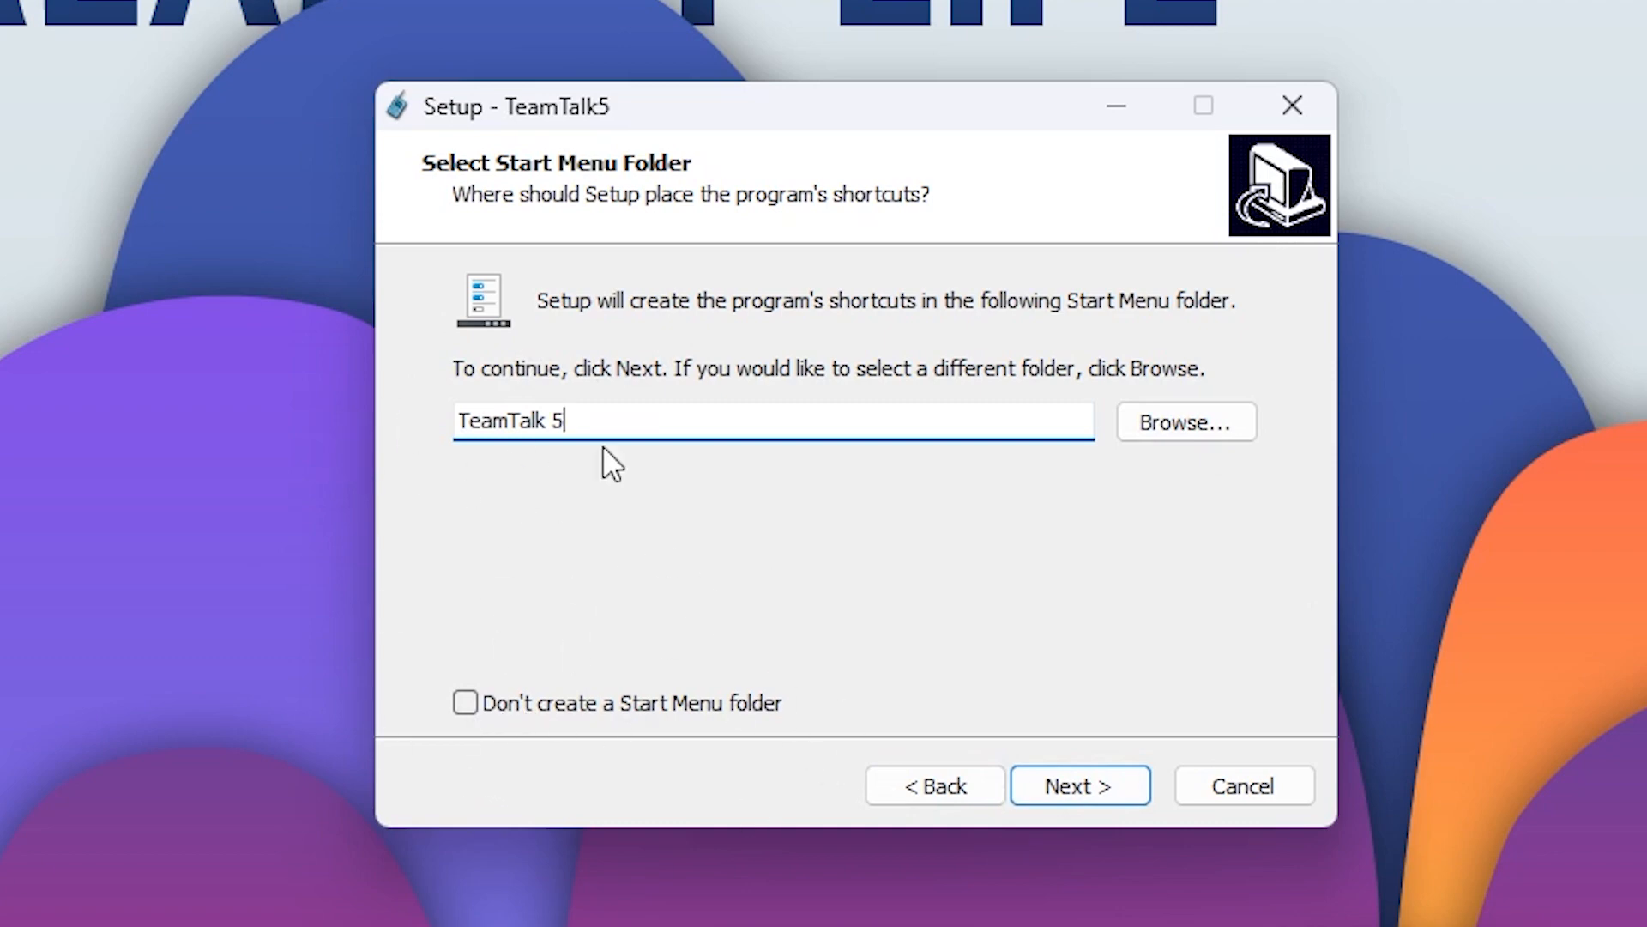
pyautogui.click(465, 706)
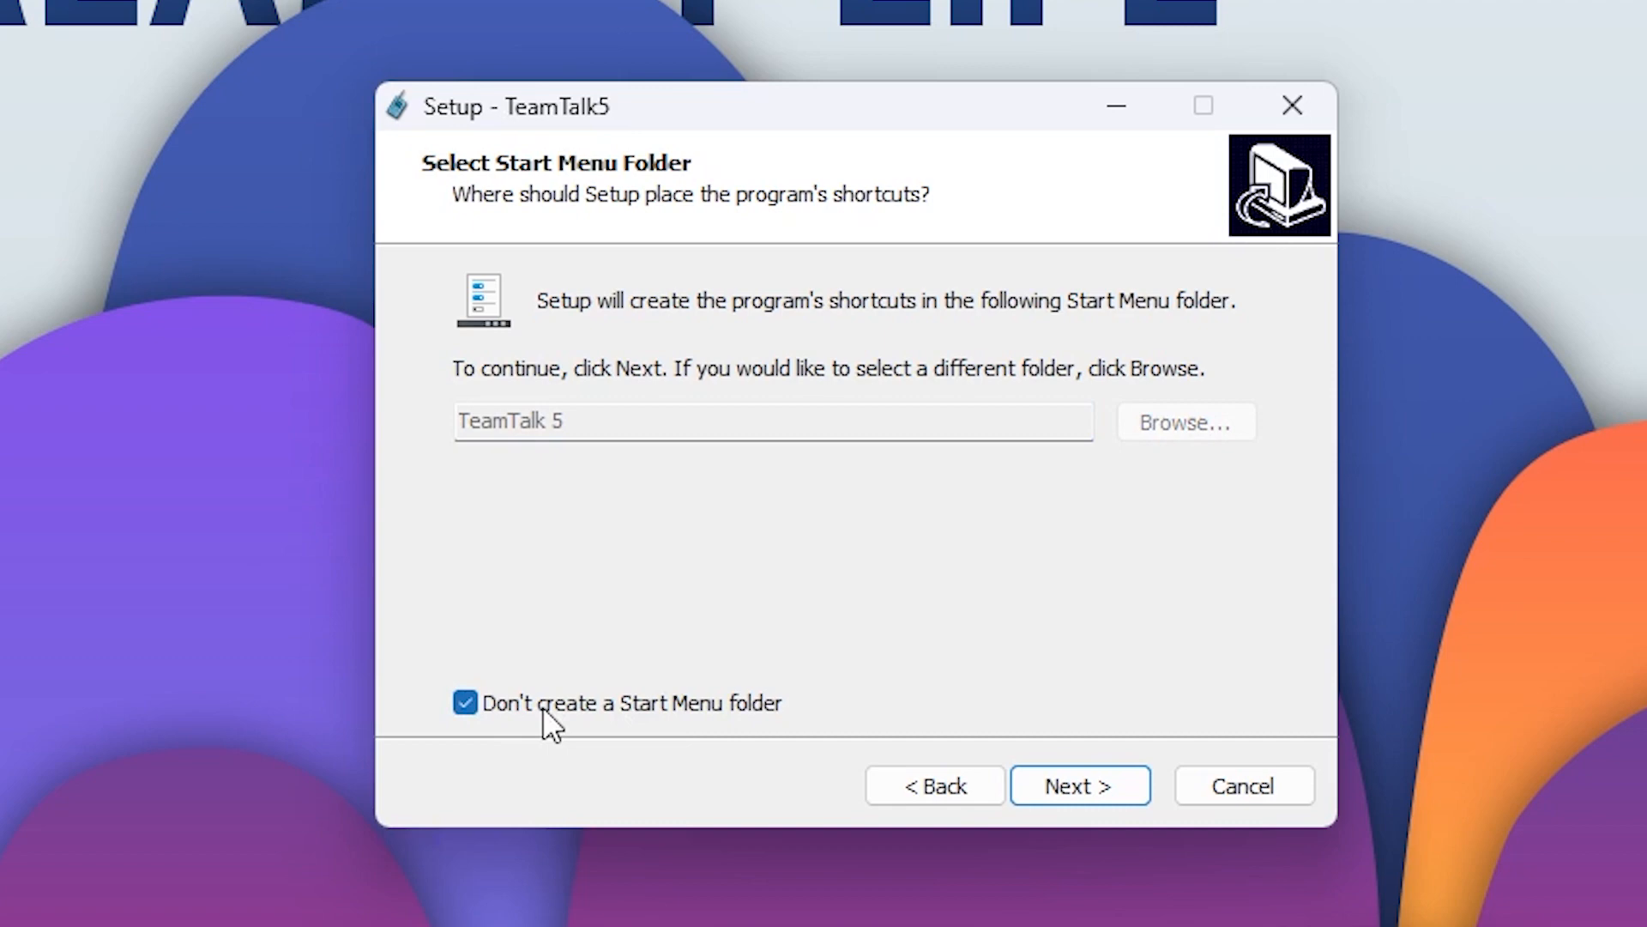
pyautogui.click(465, 704)
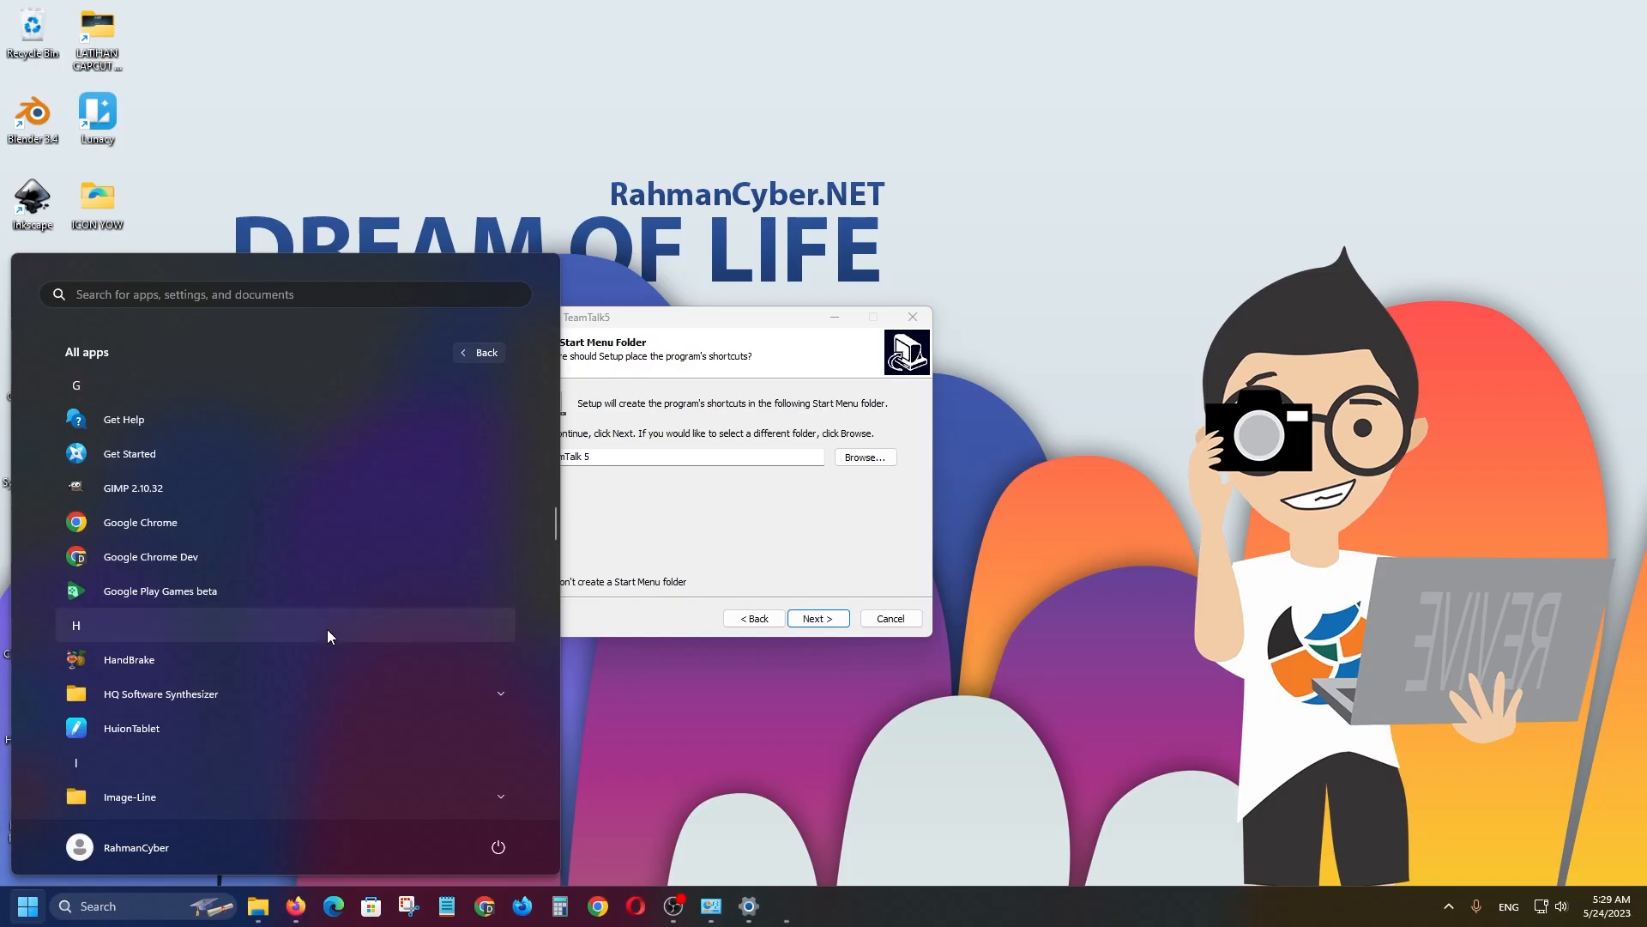
pyautogui.scroll(-4, 329, 637)
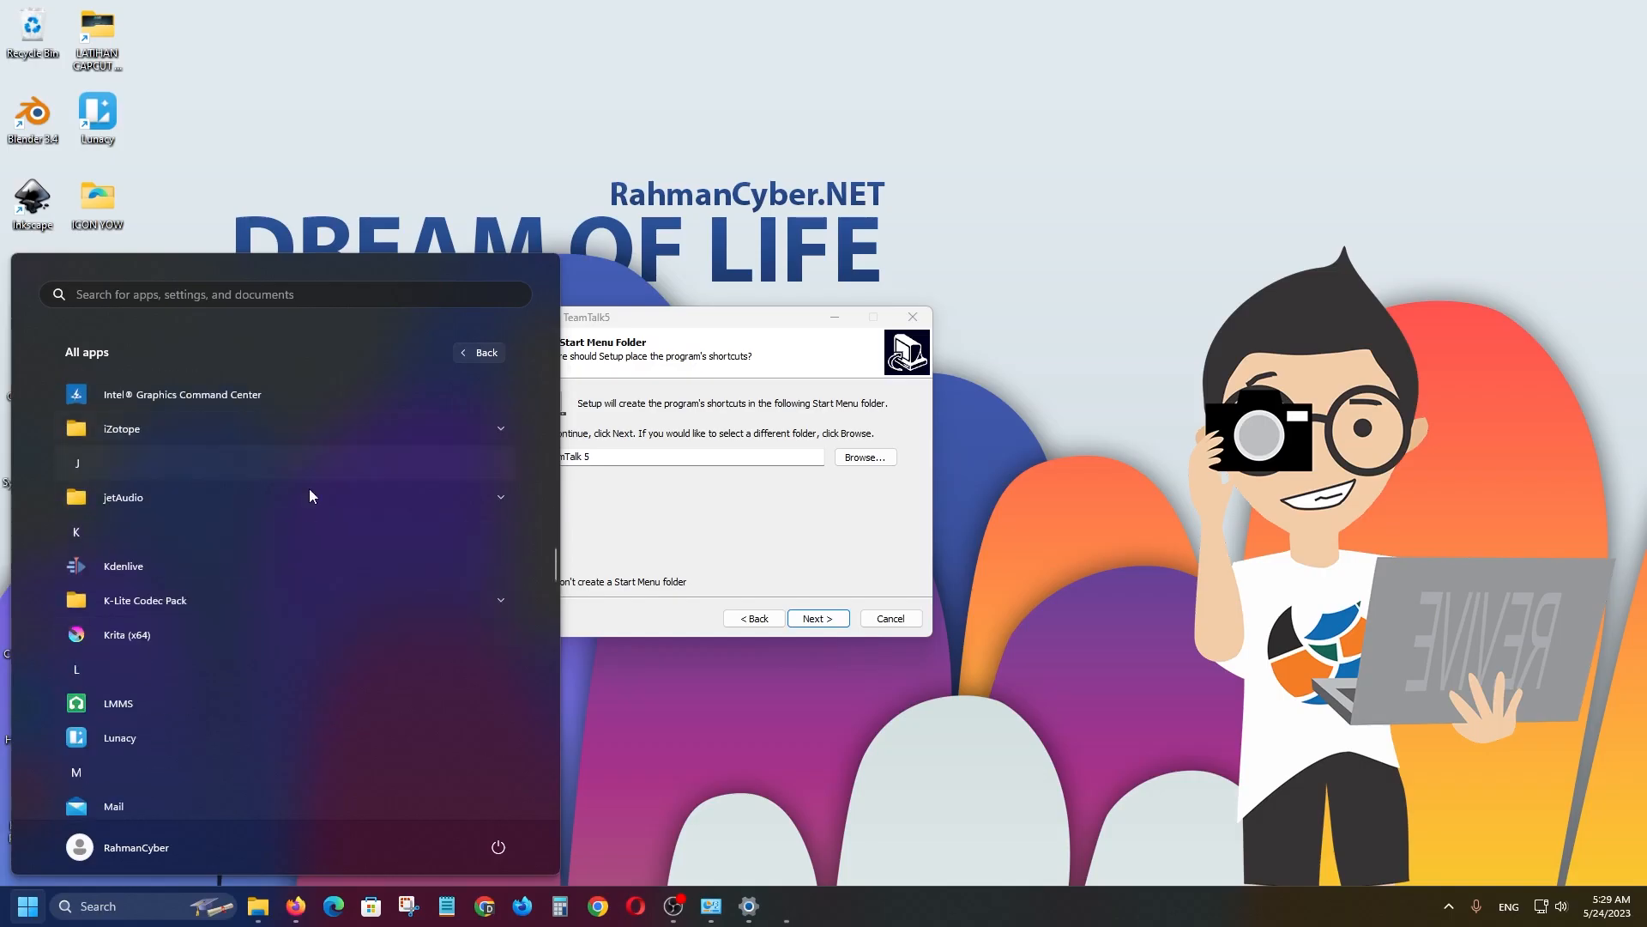
# Add a desktop shortcut to the installation, install TeamTalk 5 and finish the wizard.
pyautogui.click(843, 632)
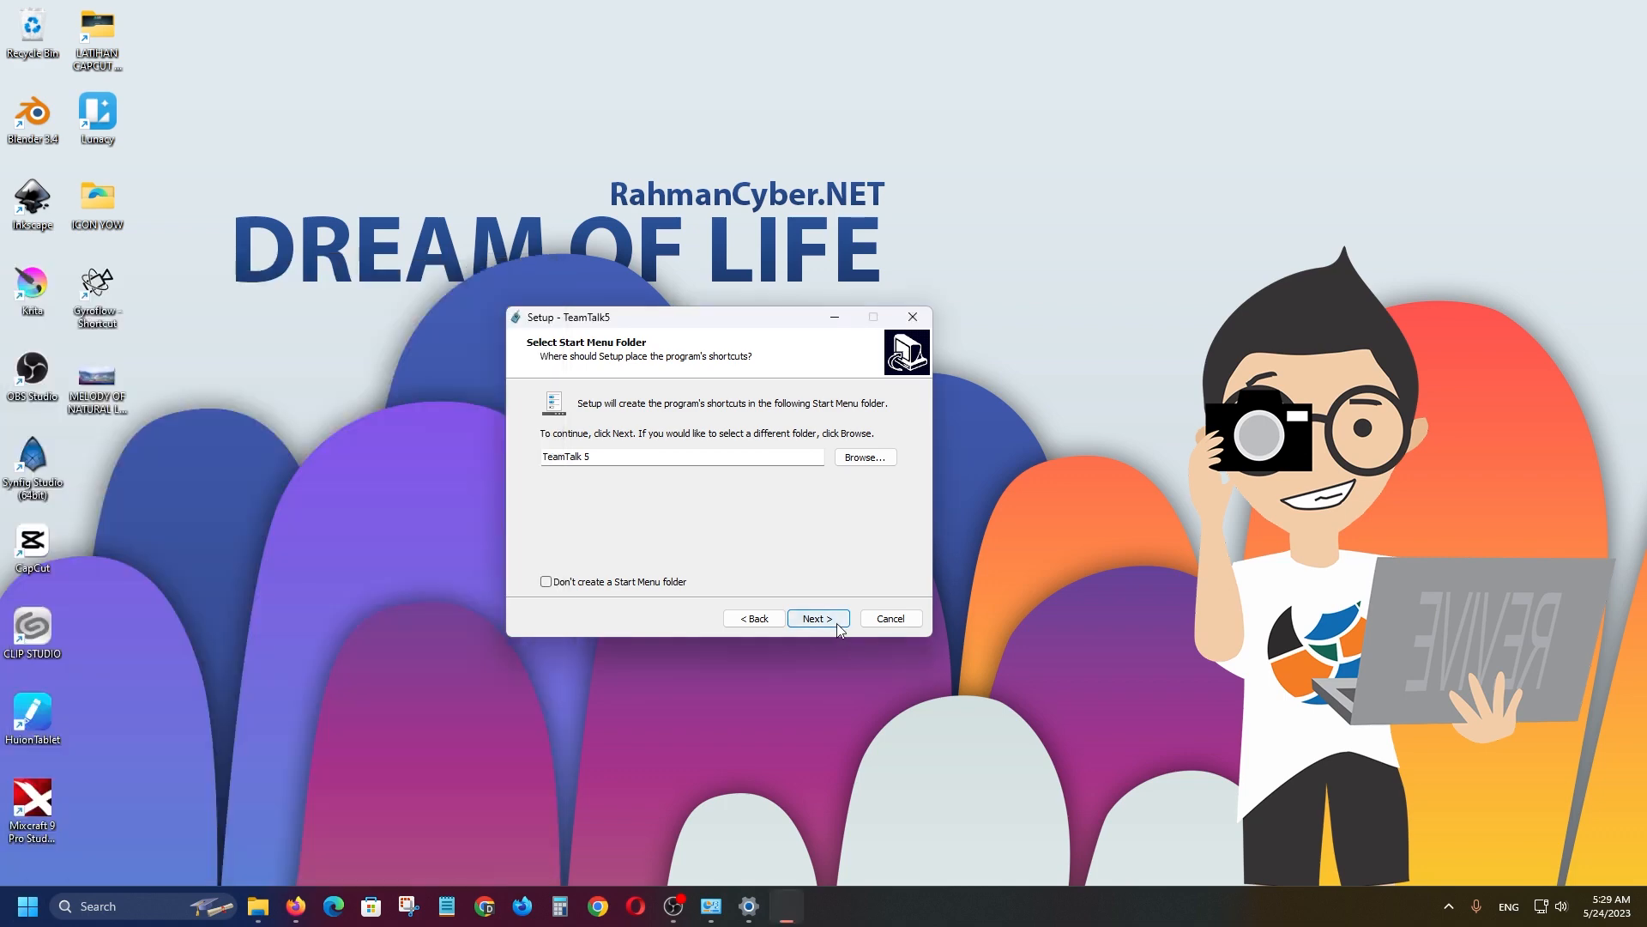
pyautogui.click(818, 619)
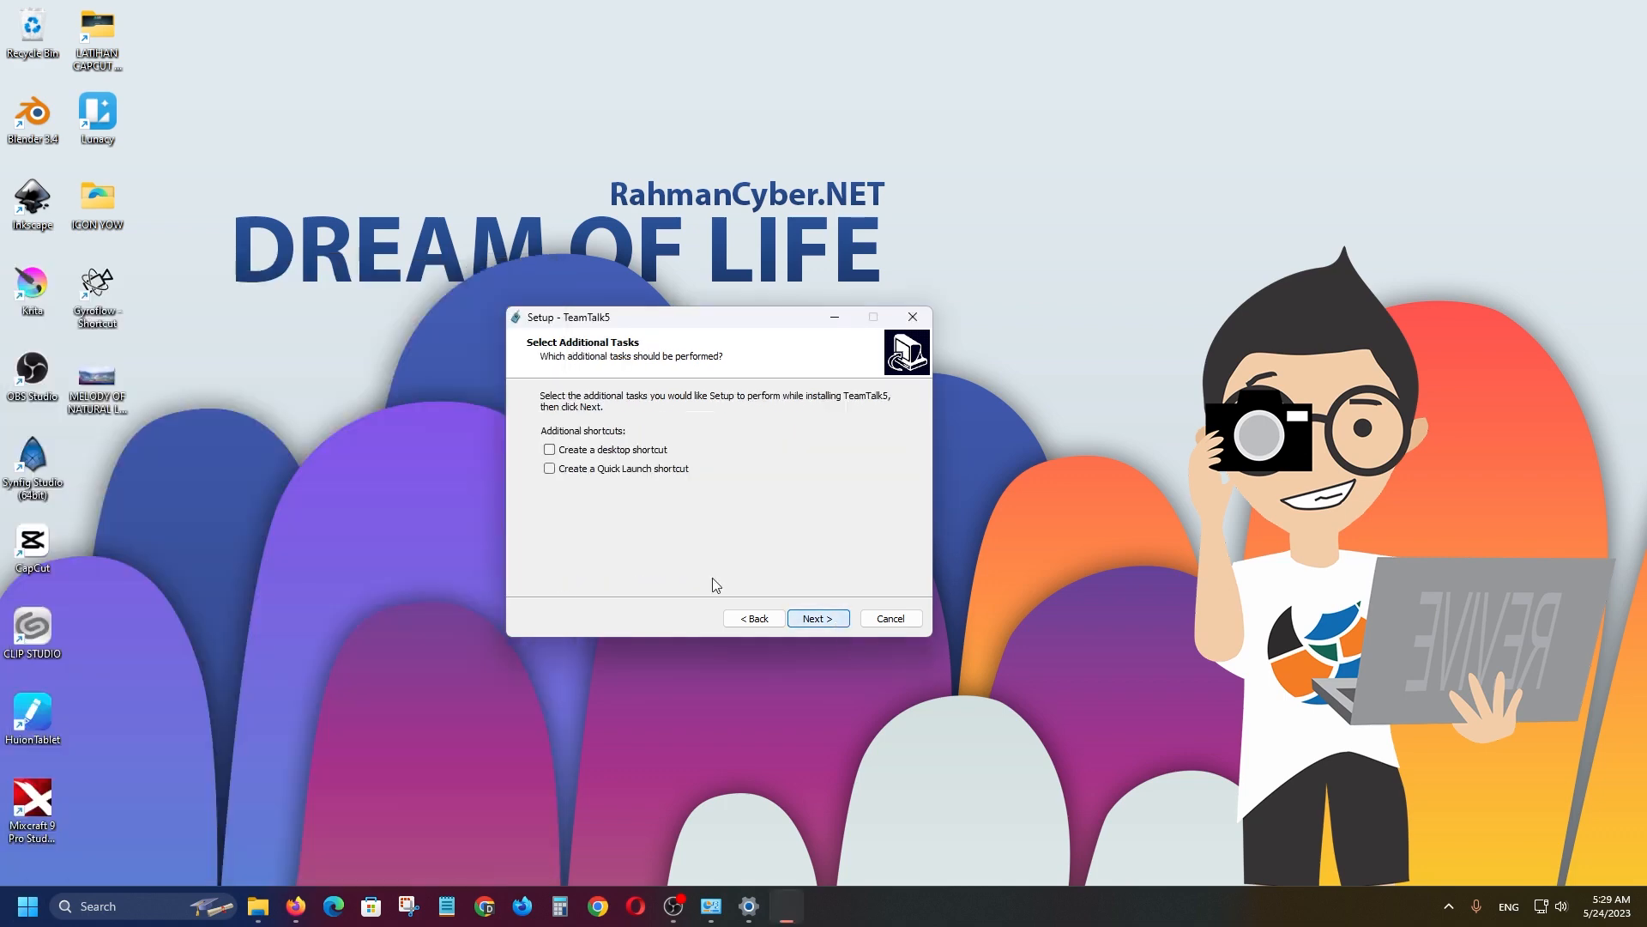
pyautogui.click(817, 619)
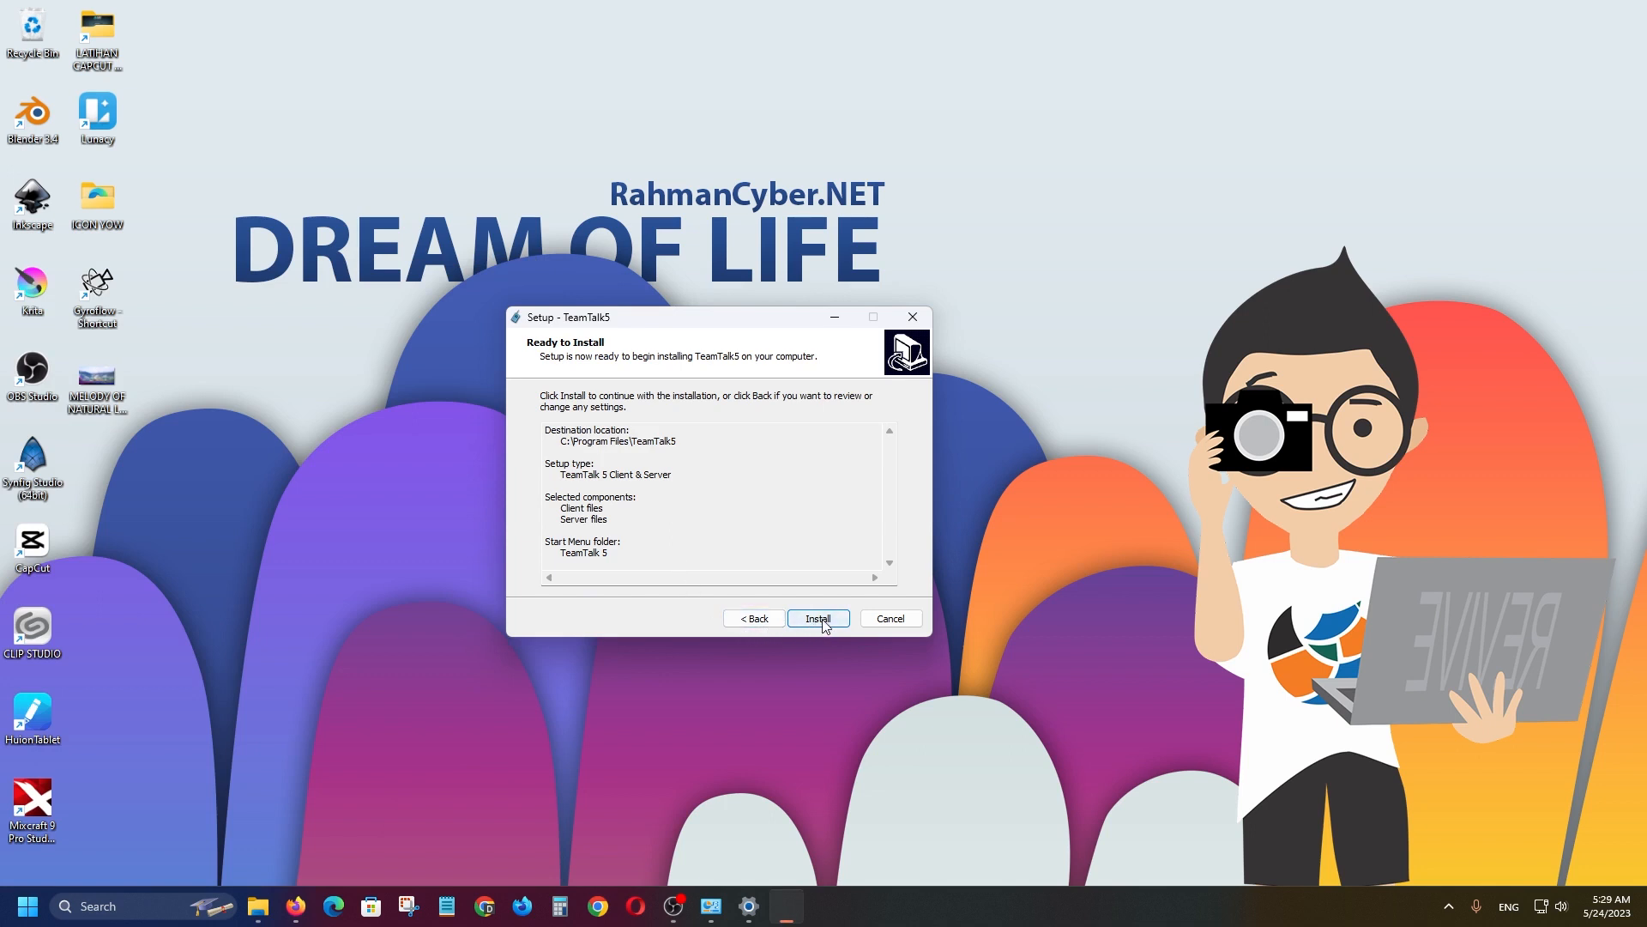
pyautogui.click(753, 619)
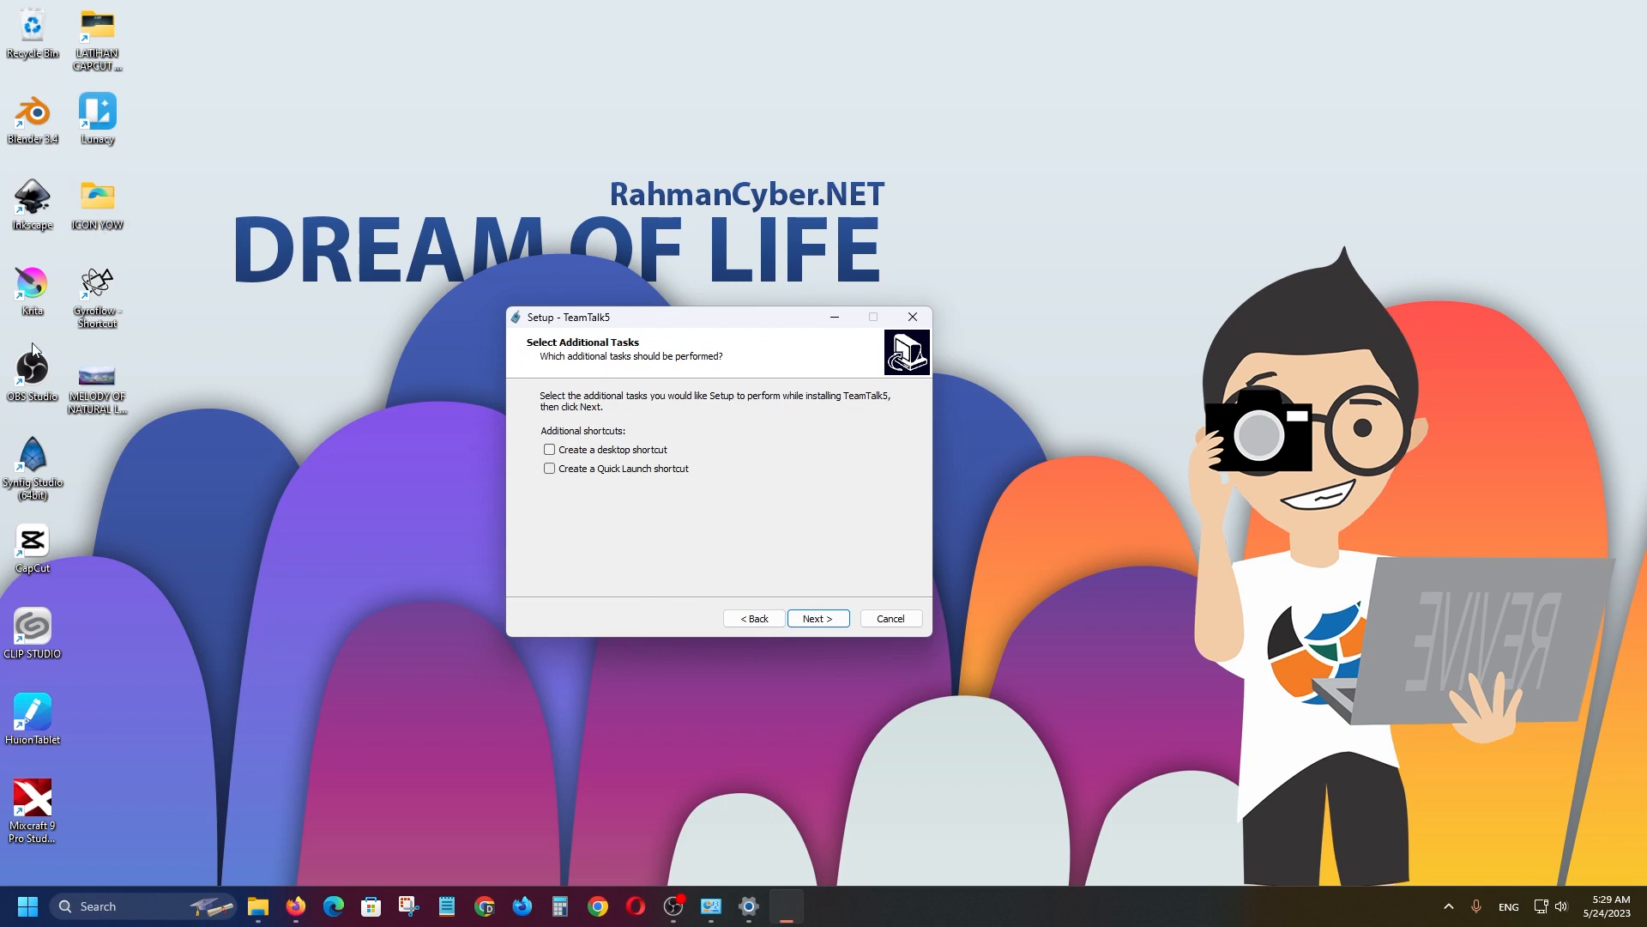
pyautogui.click(601, 450)
pyautogui.click(818, 618)
pyautogui.click(817, 619)
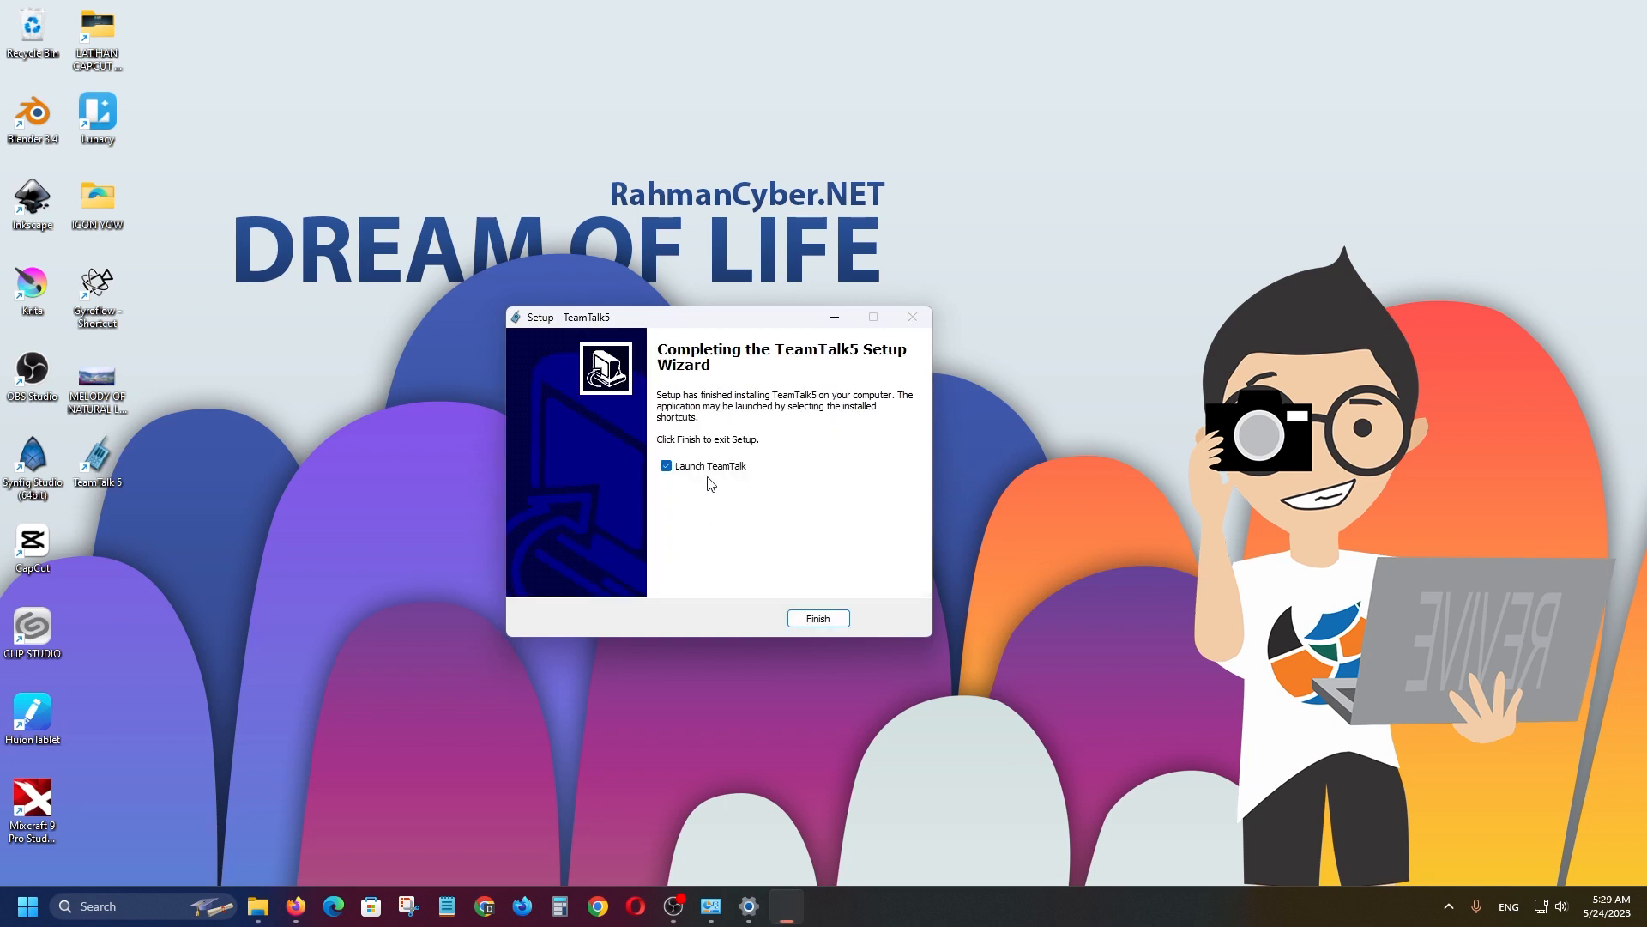
pyautogui.click(816, 620)
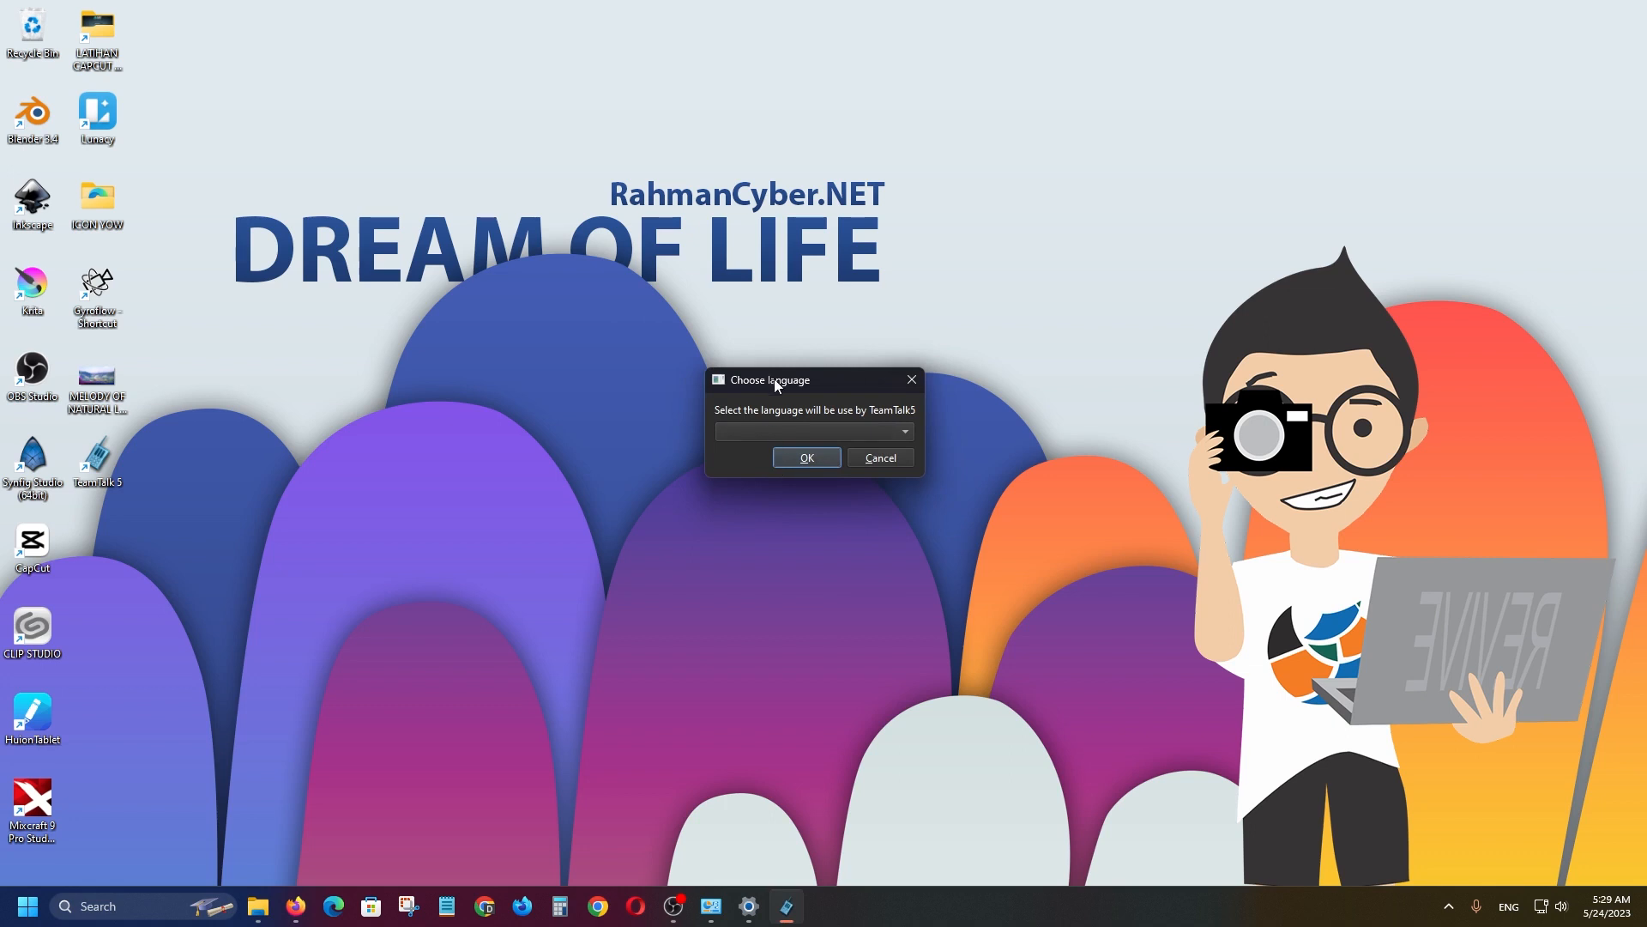
# Set TeamTalk's interface language to English and allow it through Windows Firewall.
pyautogui.moveTo(774, 379); pyautogui.dragTo(614, 495)
pyautogui.click(628, 543)
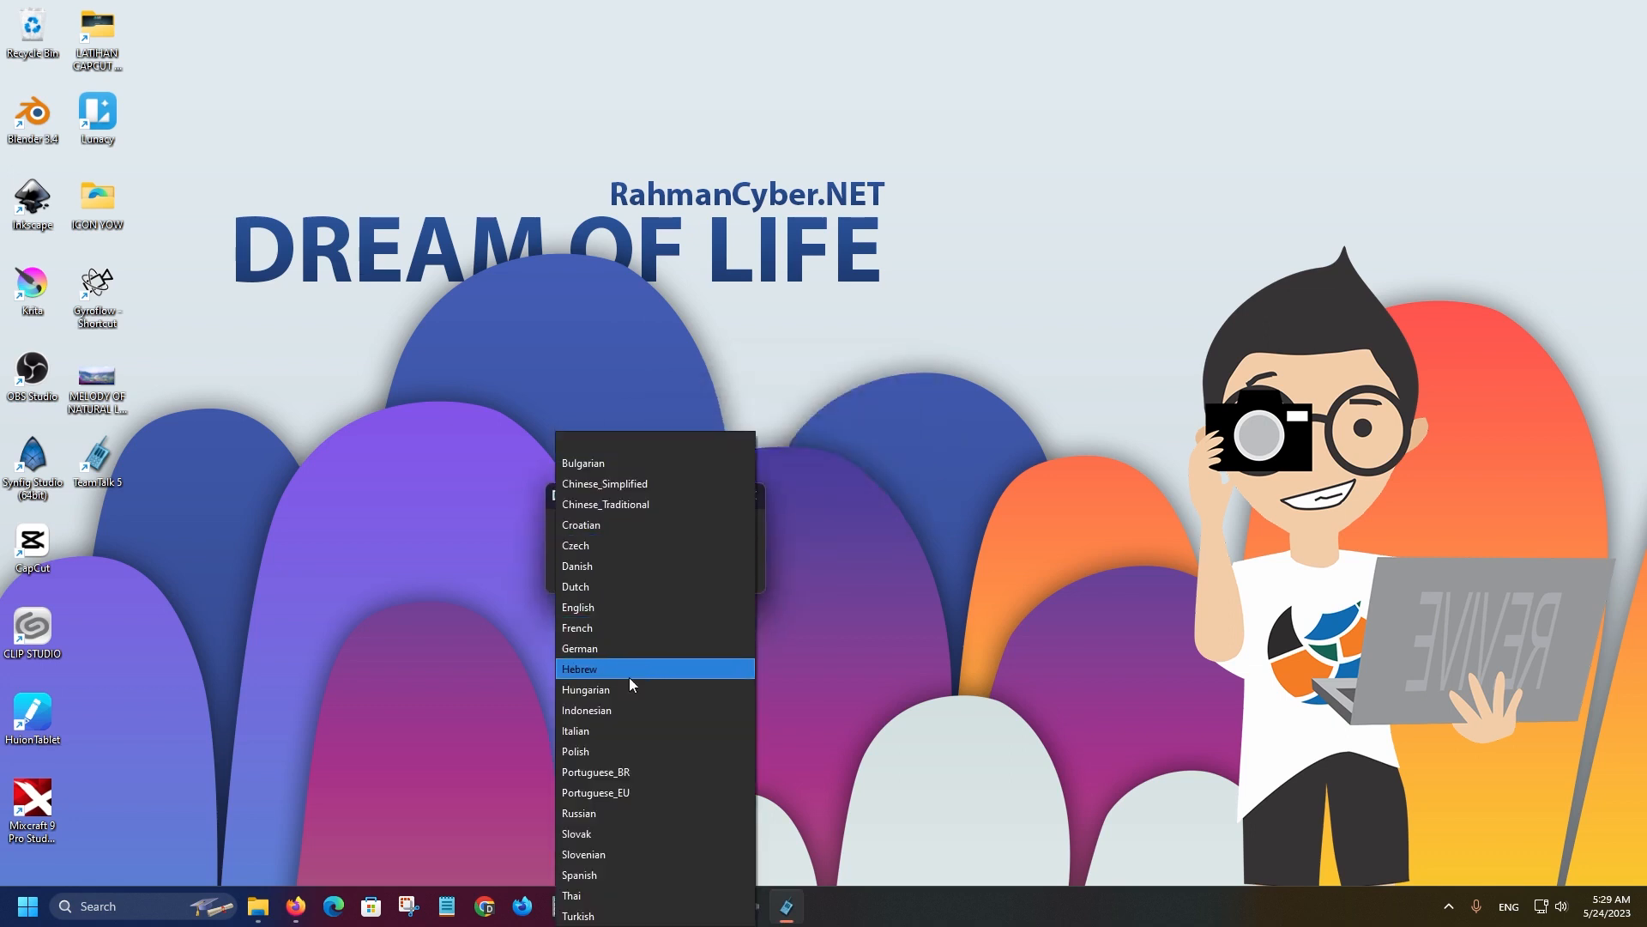
pyautogui.click(632, 710)
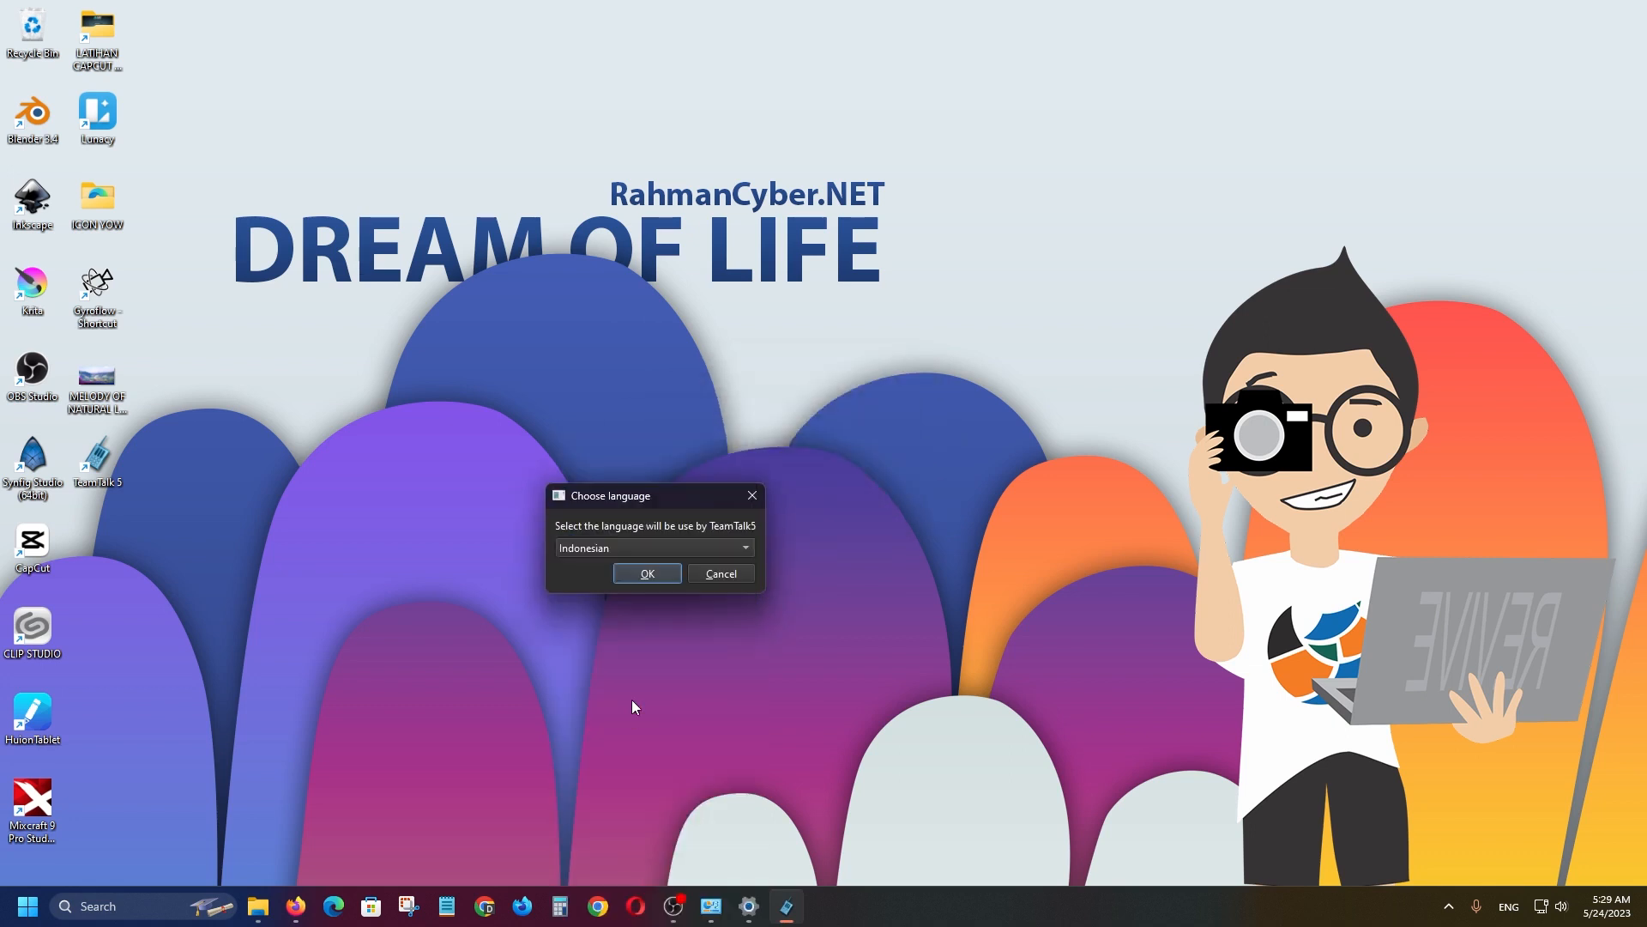
pyautogui.click(662, 544)
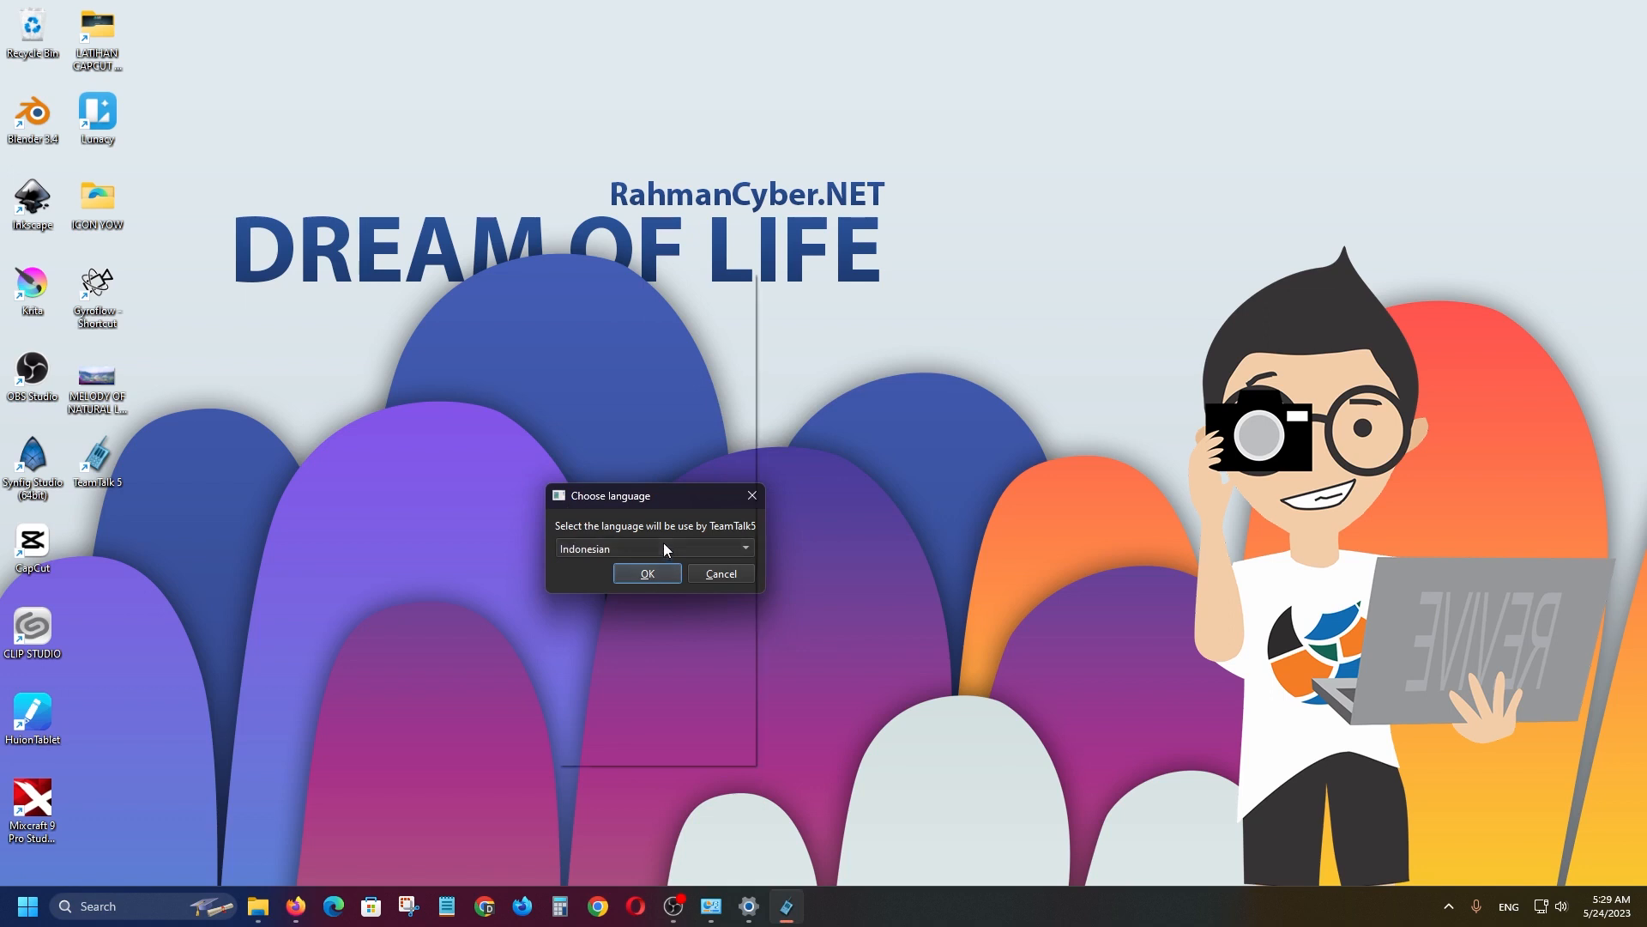
pyautogui.click(651, 447)
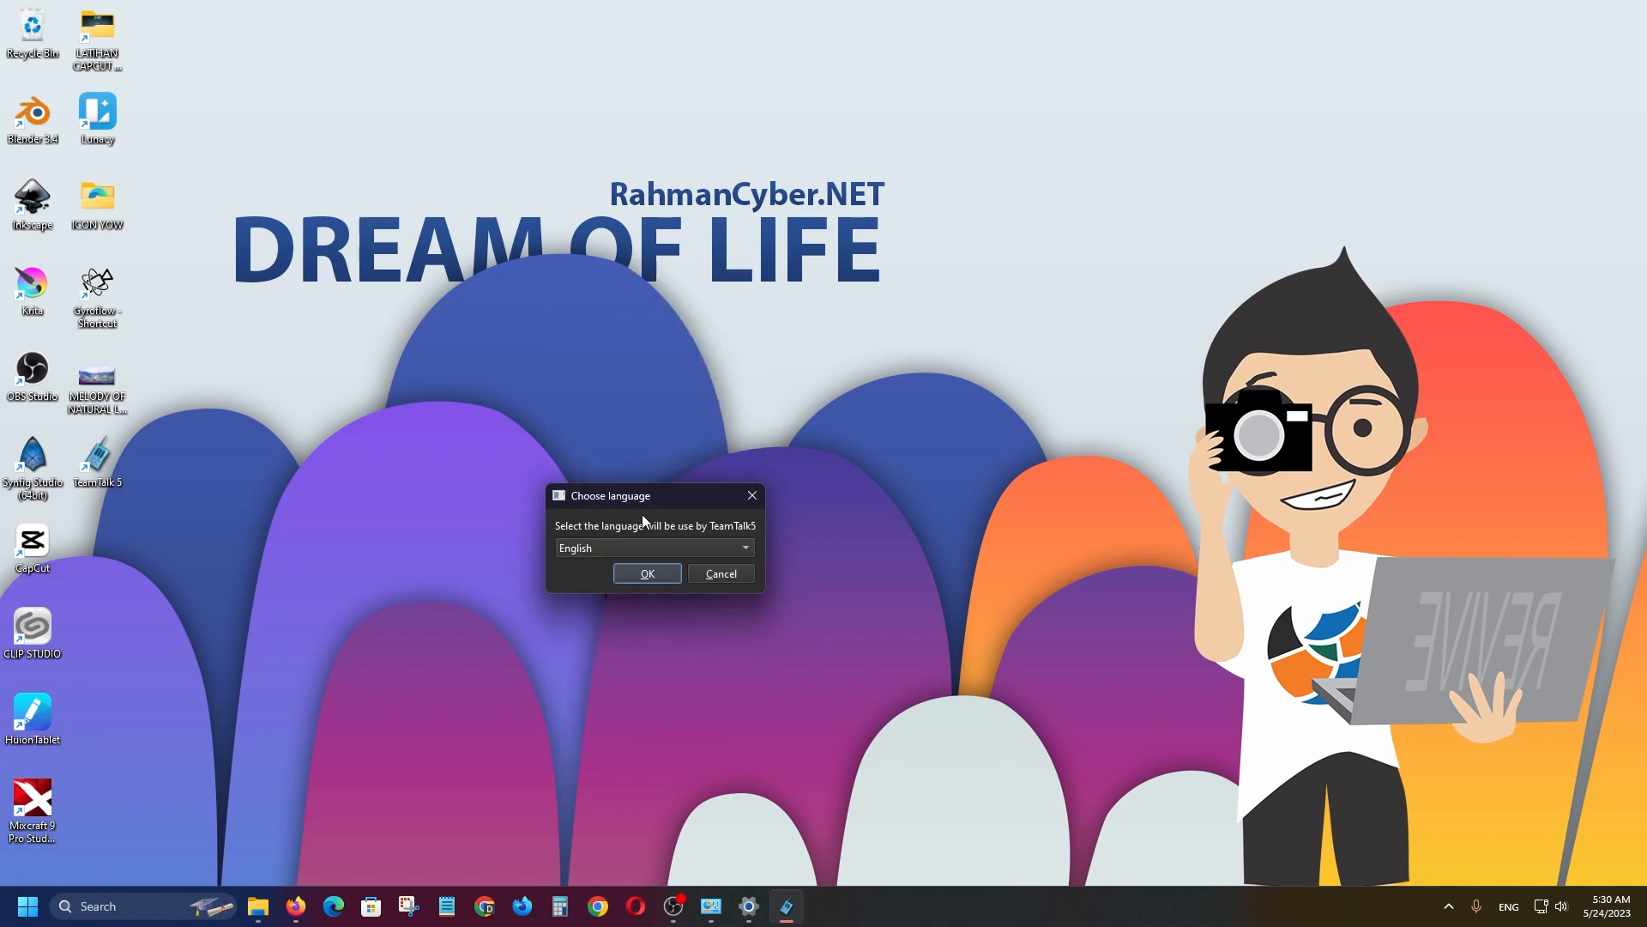
pyautogui.moveTo(648, 500); pyautogui.dragTo(712, 438)
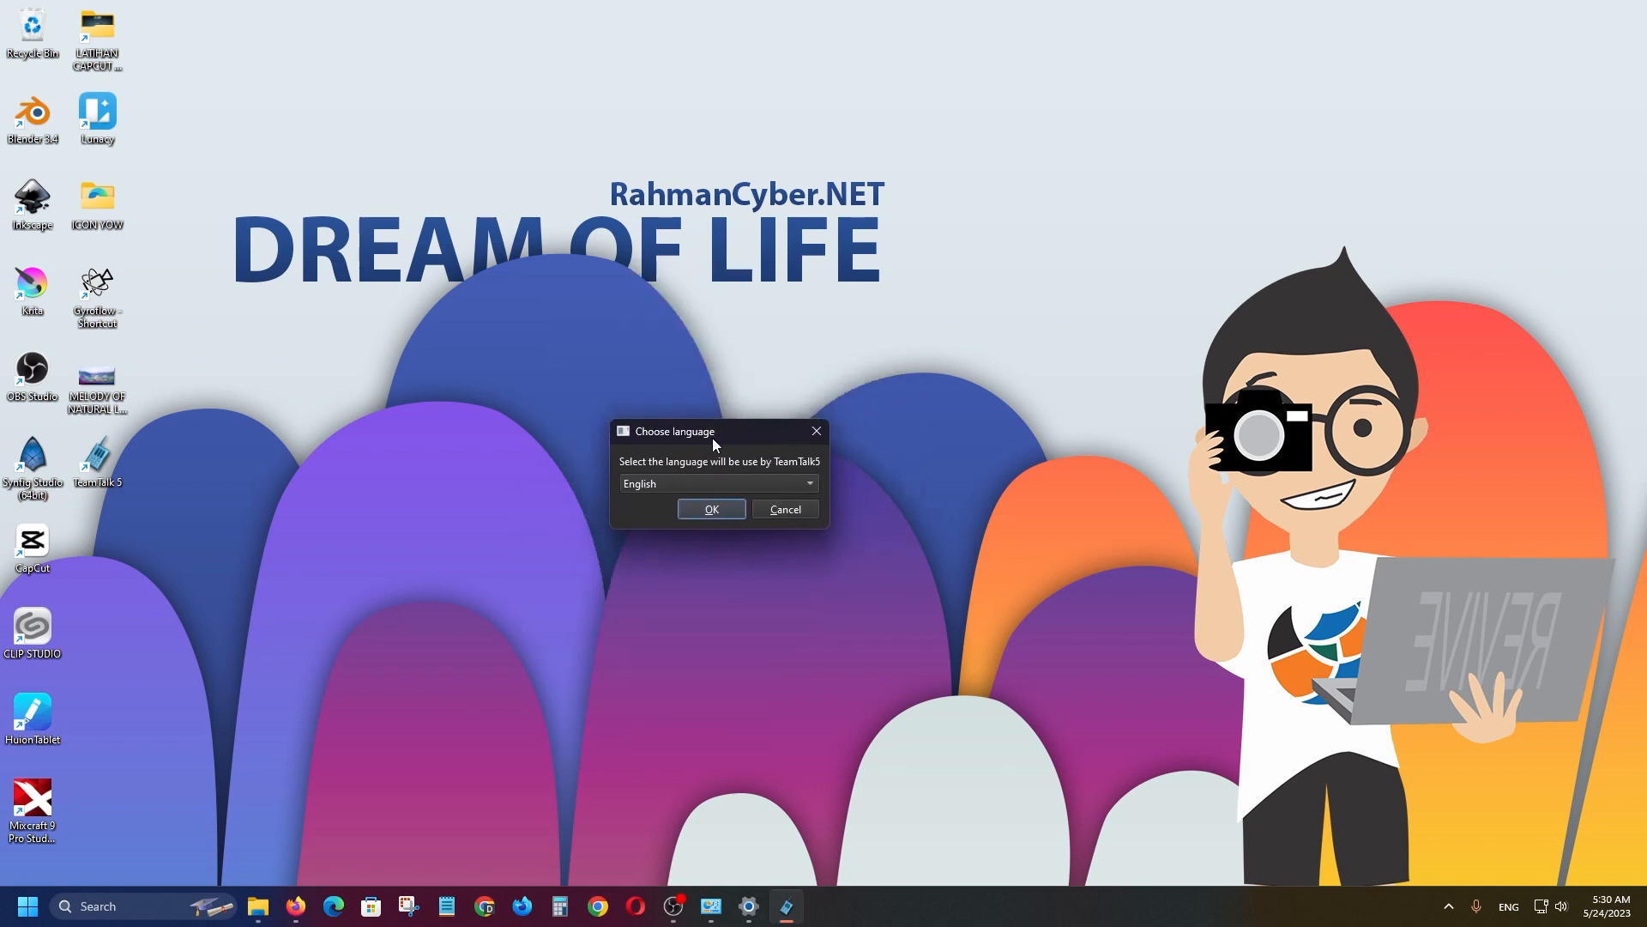
pyautogui.click(713, 509)
pyautogui.moveTo(810, 386); pyautogui.dragTo(789, 422)
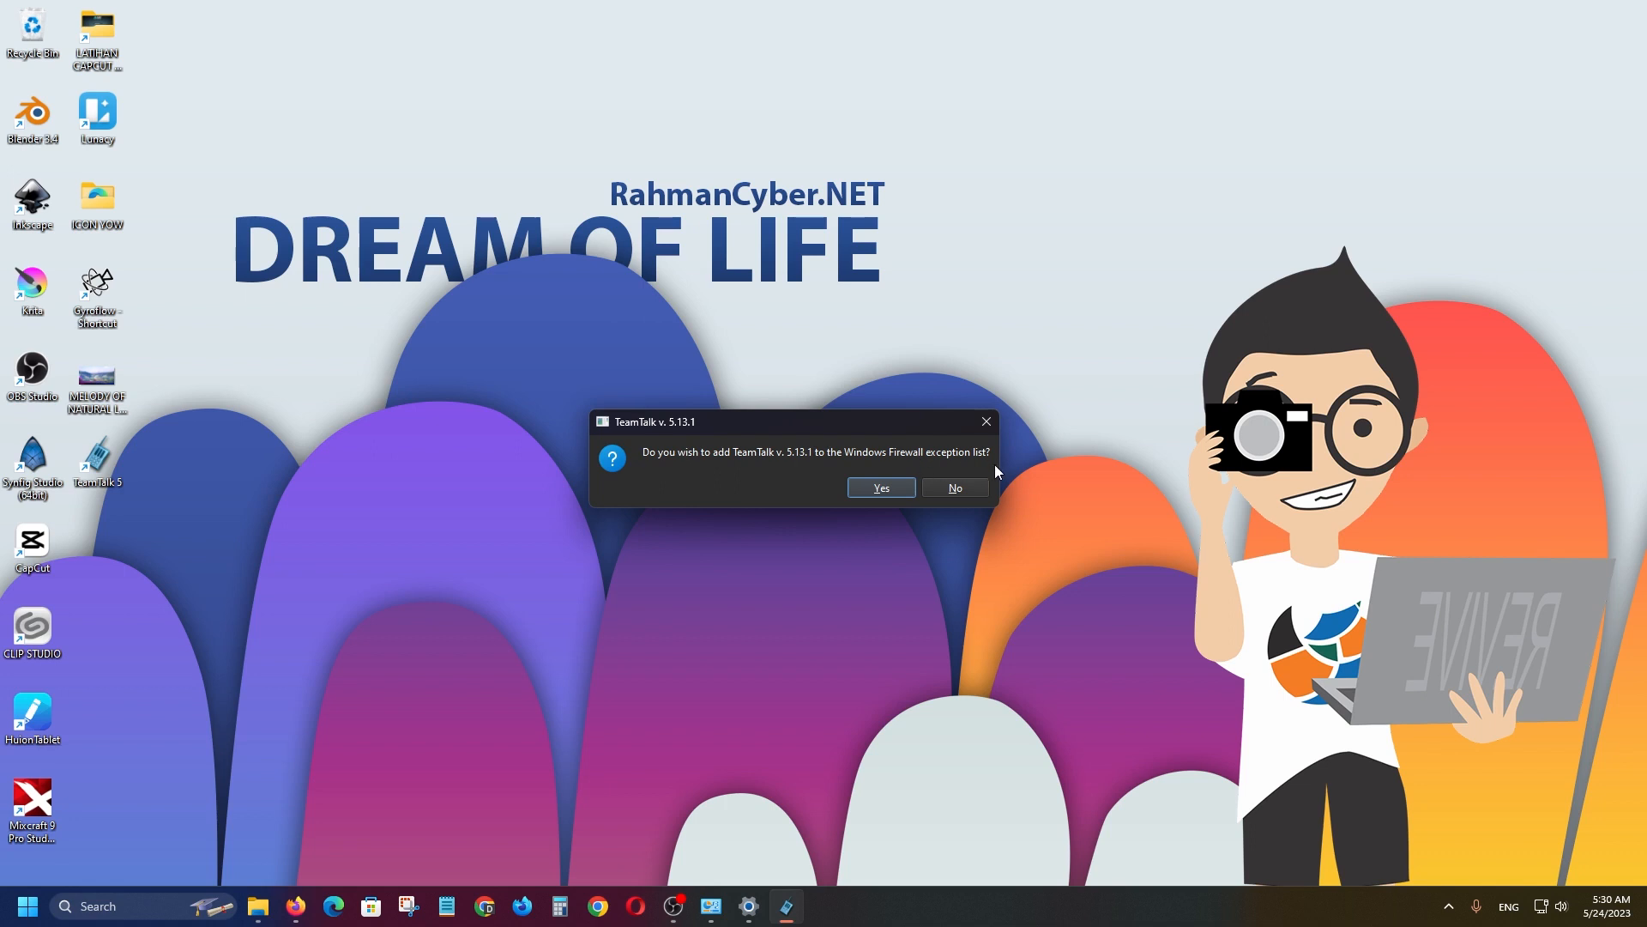
pyautogui.click(891, 493)
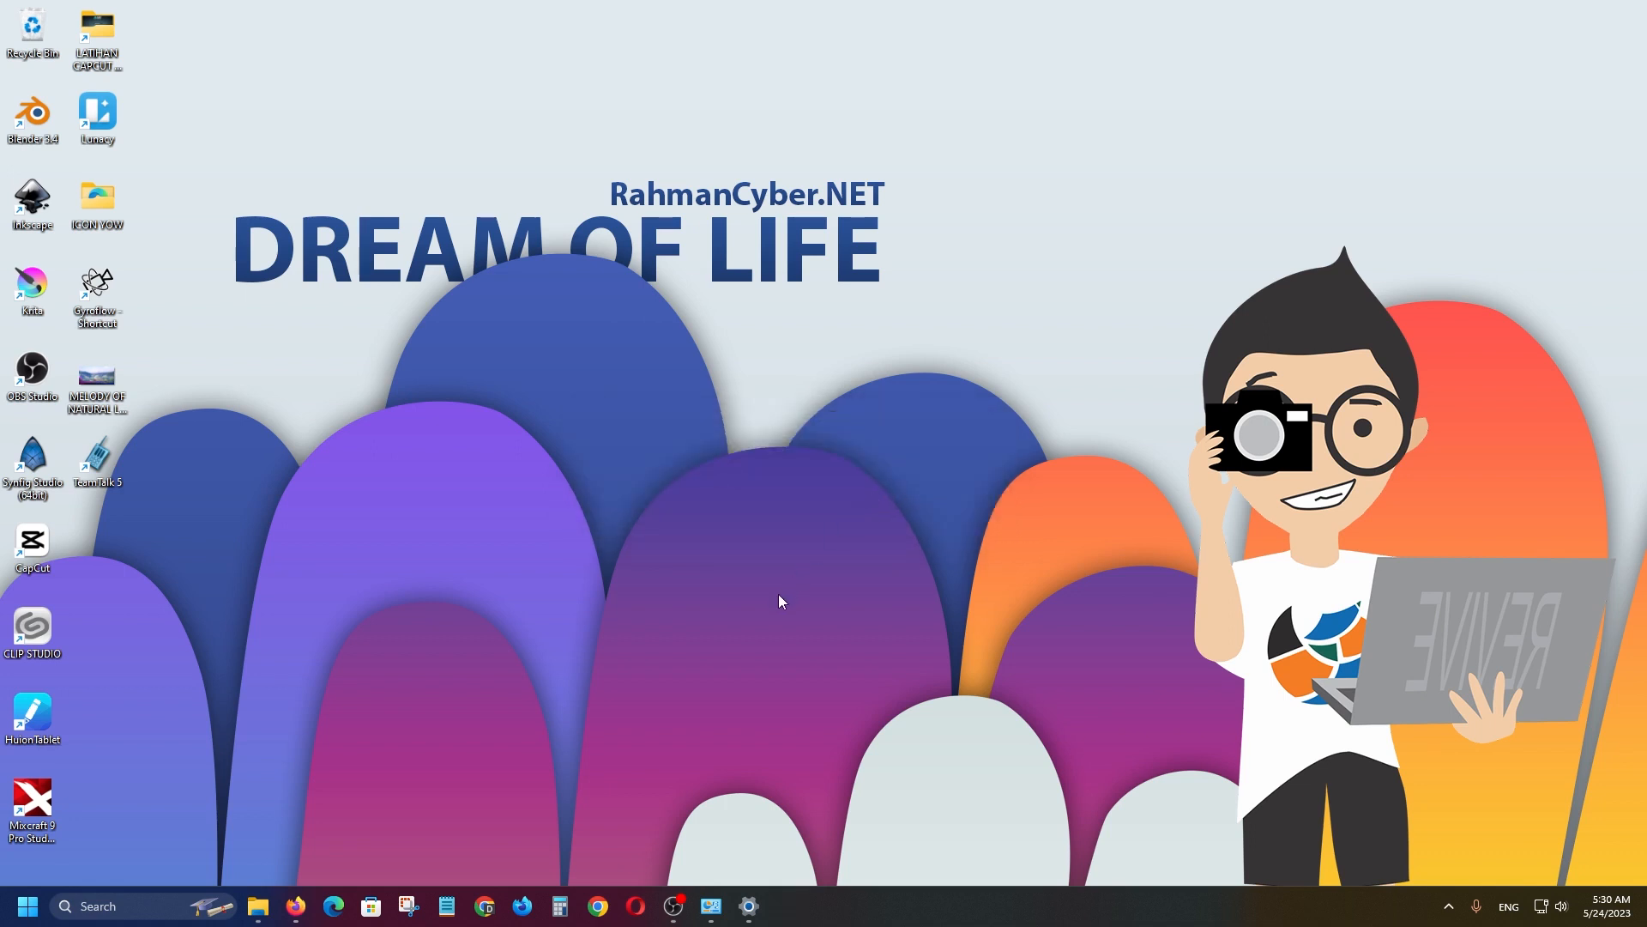
# Widen the TeamTalk 5 main window and settle it near the screen centre.
pyautogui.moveTo(828, 196); pyautogui.dragTo(799, 234)
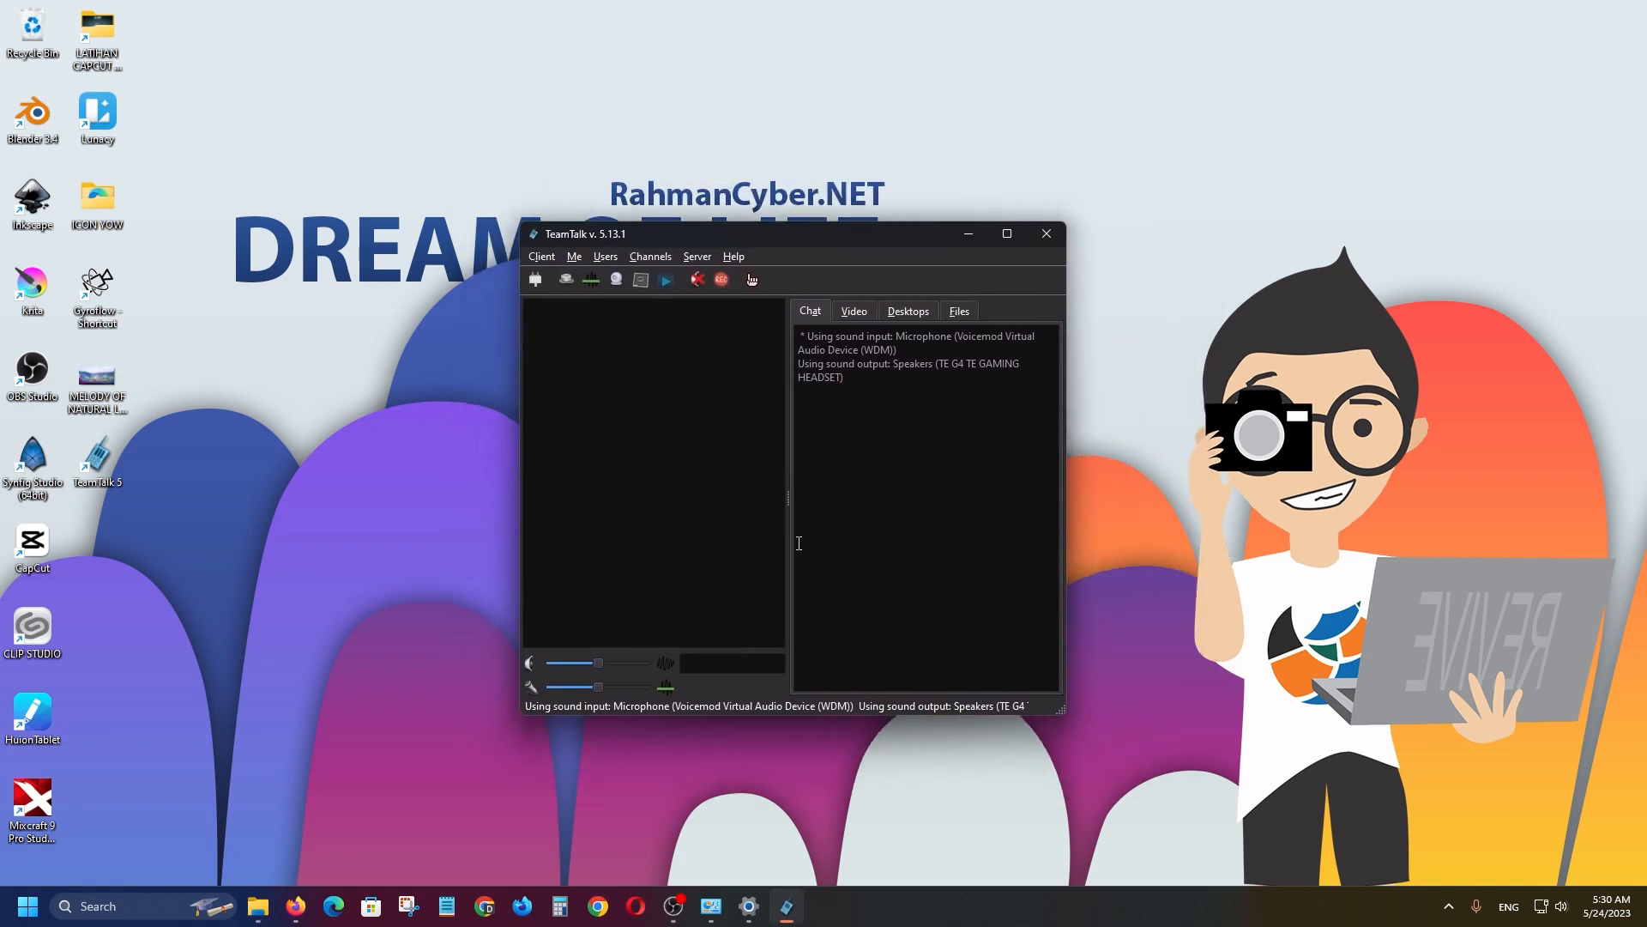
pyautogui.moveTo(521, 606); pyautogui.dragTo(337, 603)
pyautogui.moveTo(650, 238); pyautogui.dragTo(751, 217)
pyautogui.click(998, 907)
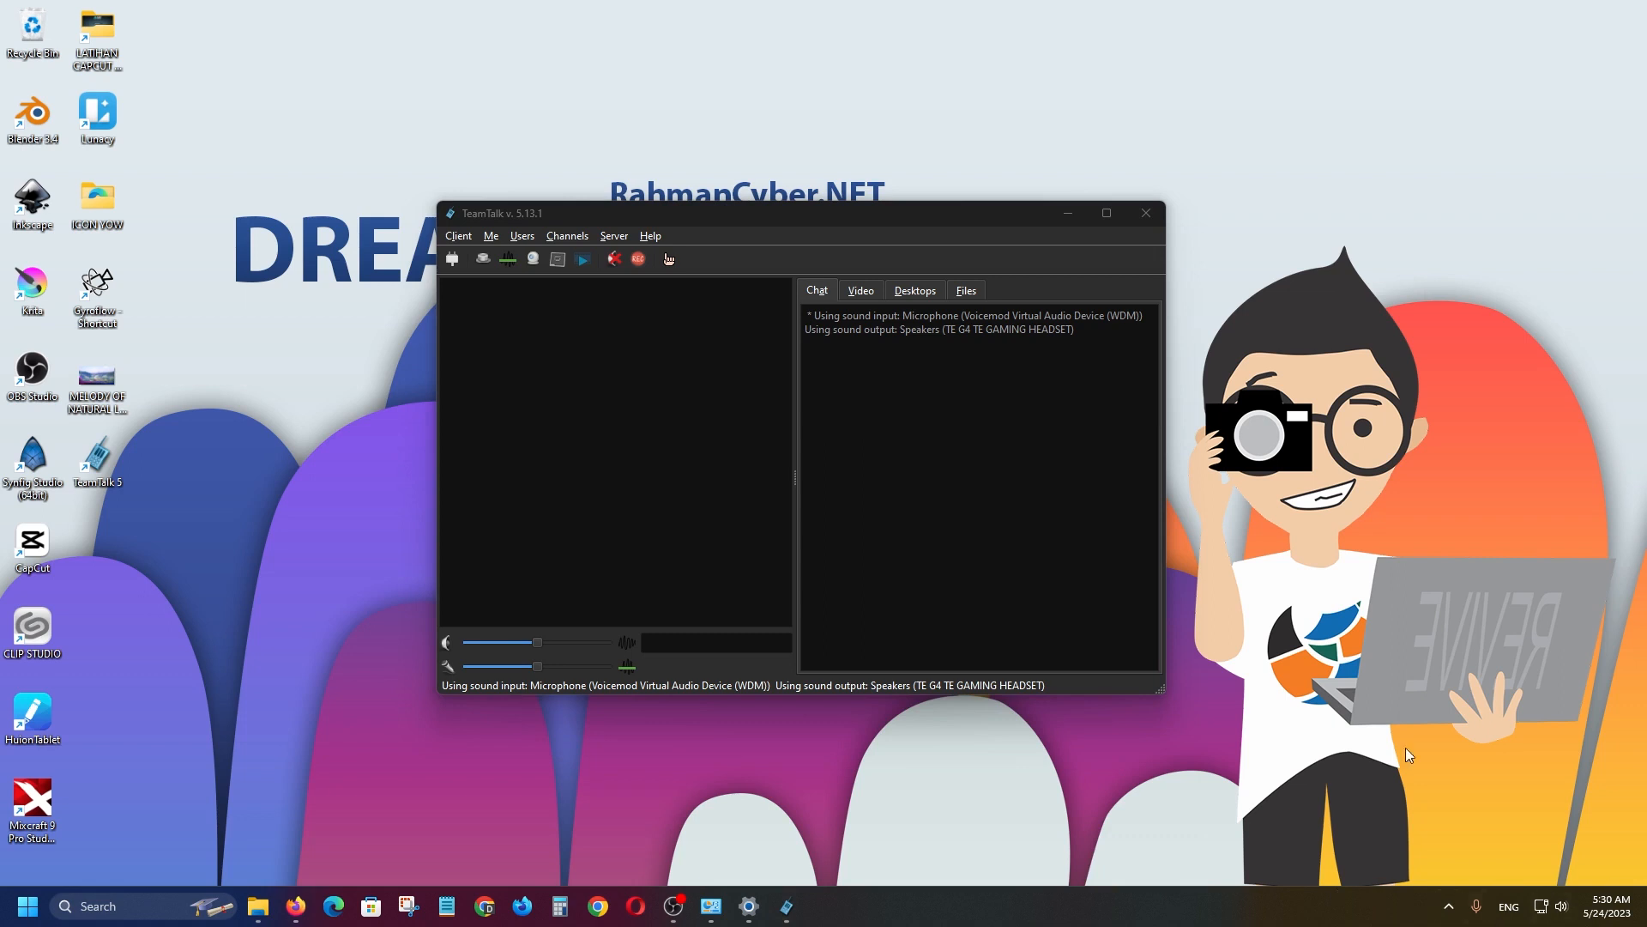
pyautogui.moveTo(621, 209); pyautogui.dragTo(640, 209)
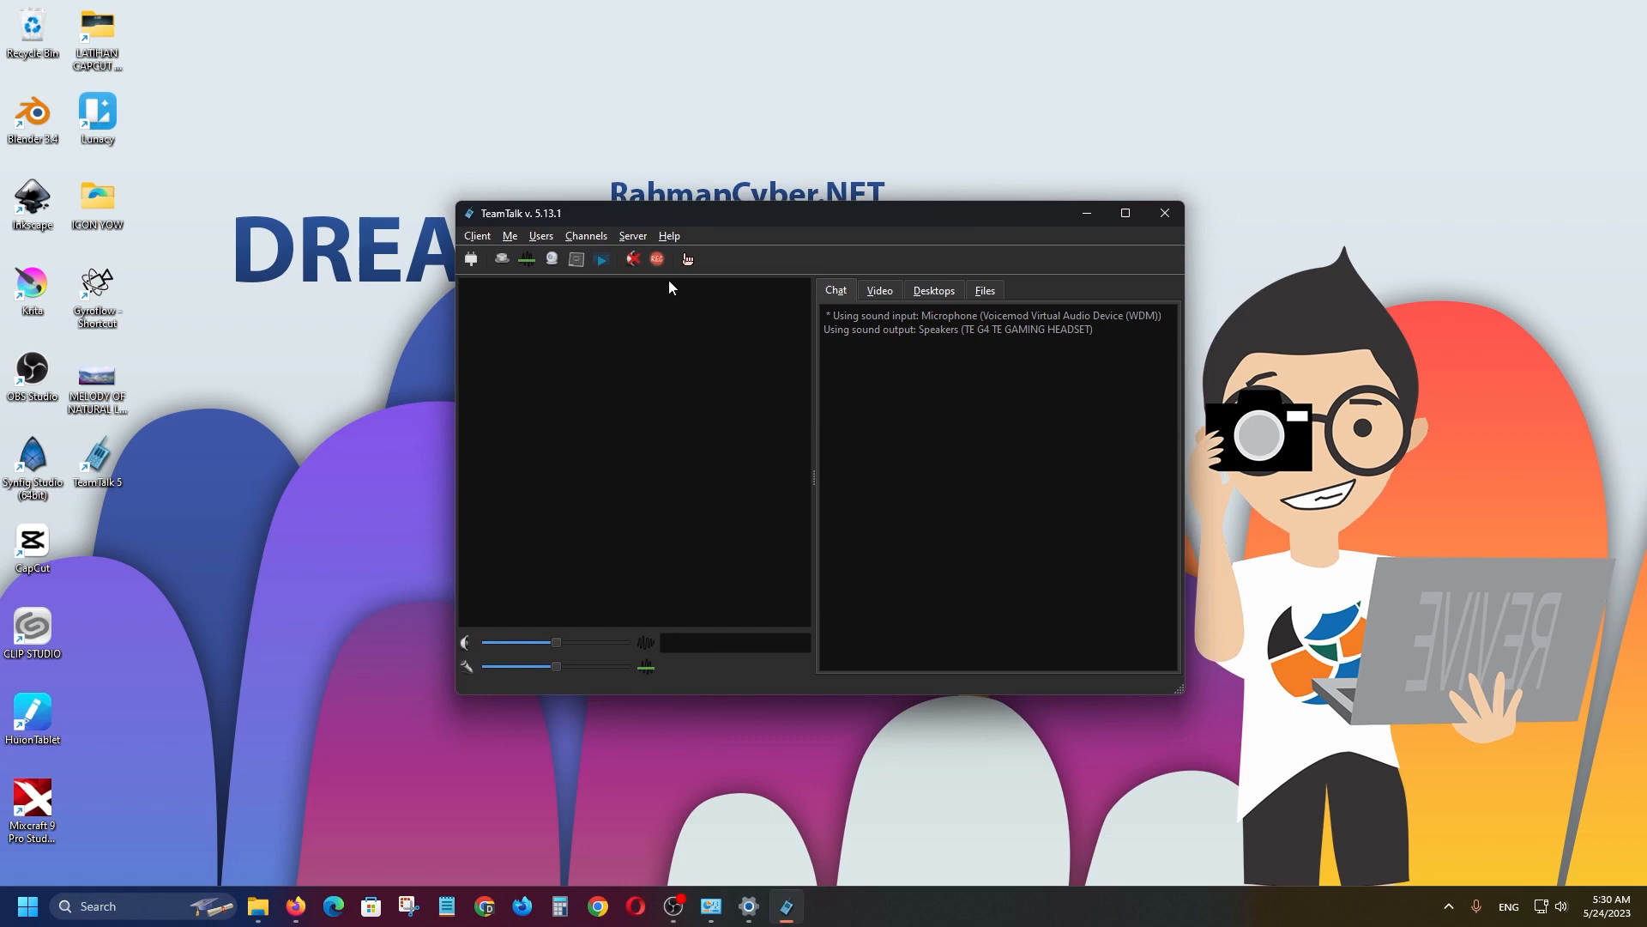
pyautogui.moveTo(666, 214); pyautogui.dragTo(675, 204)
pyautogui.moveTo(826, 214)
pyautogui.mouseDown()
pyautogui.moveTo(827, 158)
pyautogui.moveTo(787, 188)
pyautogui.moveTo(837, 209)
pyautogui.mouseUp()
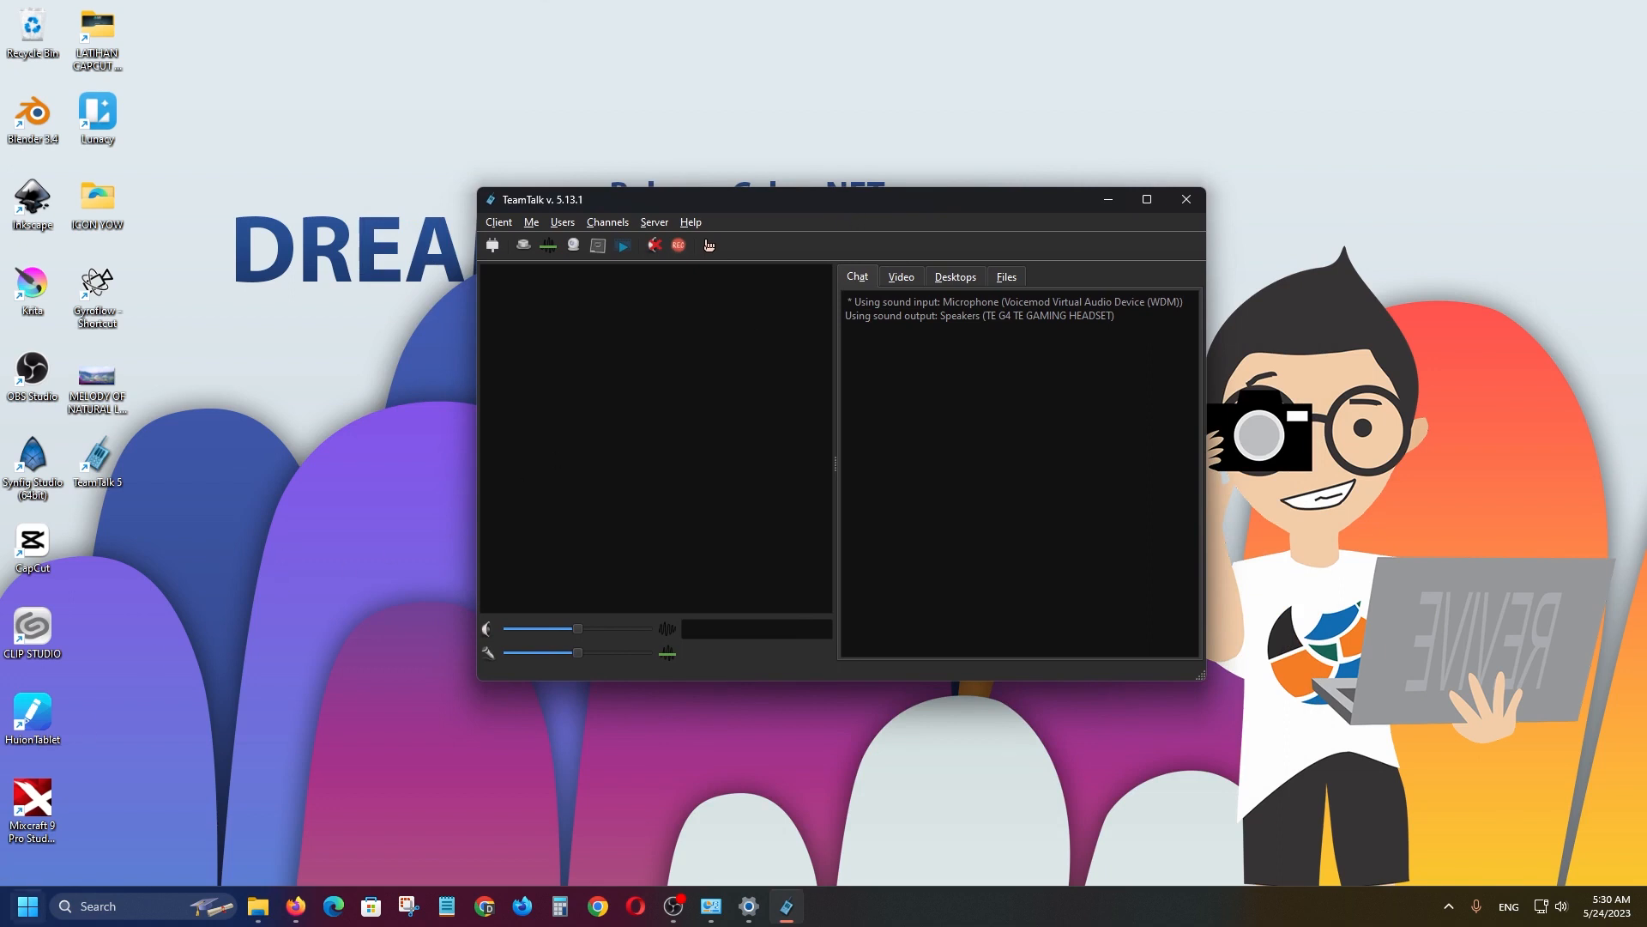
# In Start > All apps, expand the TeamTalk 5 folder to show its shortcuts.
pyautogui.click(15, 920)
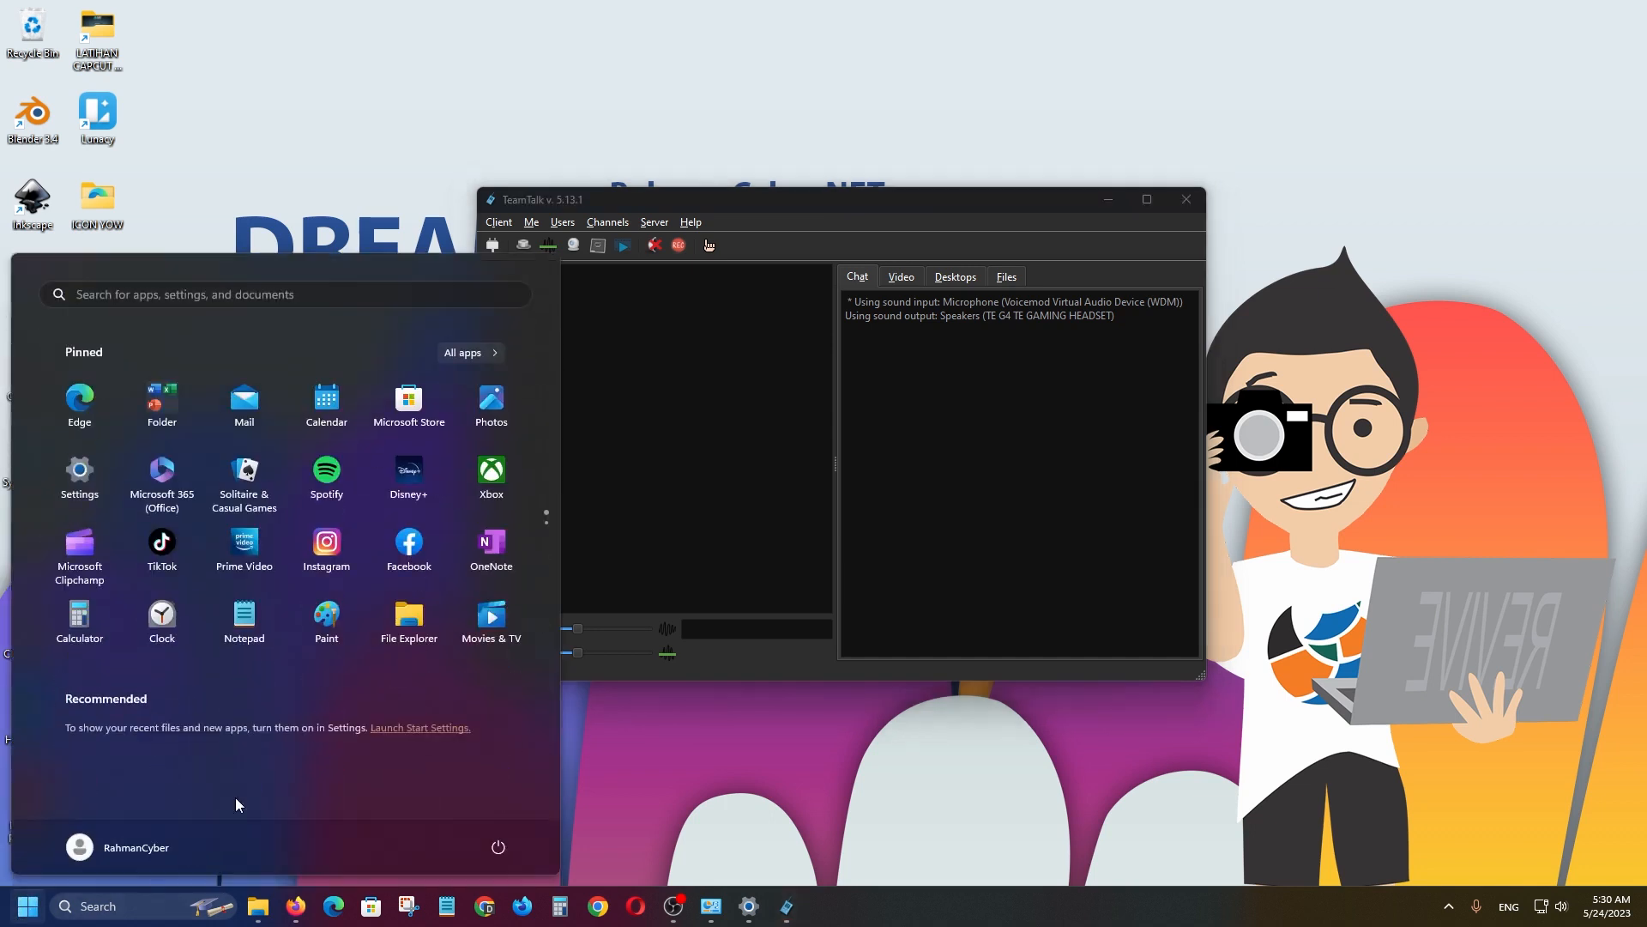
pyautogui.click(480, 352)
pyautogui.scroll(-10, 331, 678)
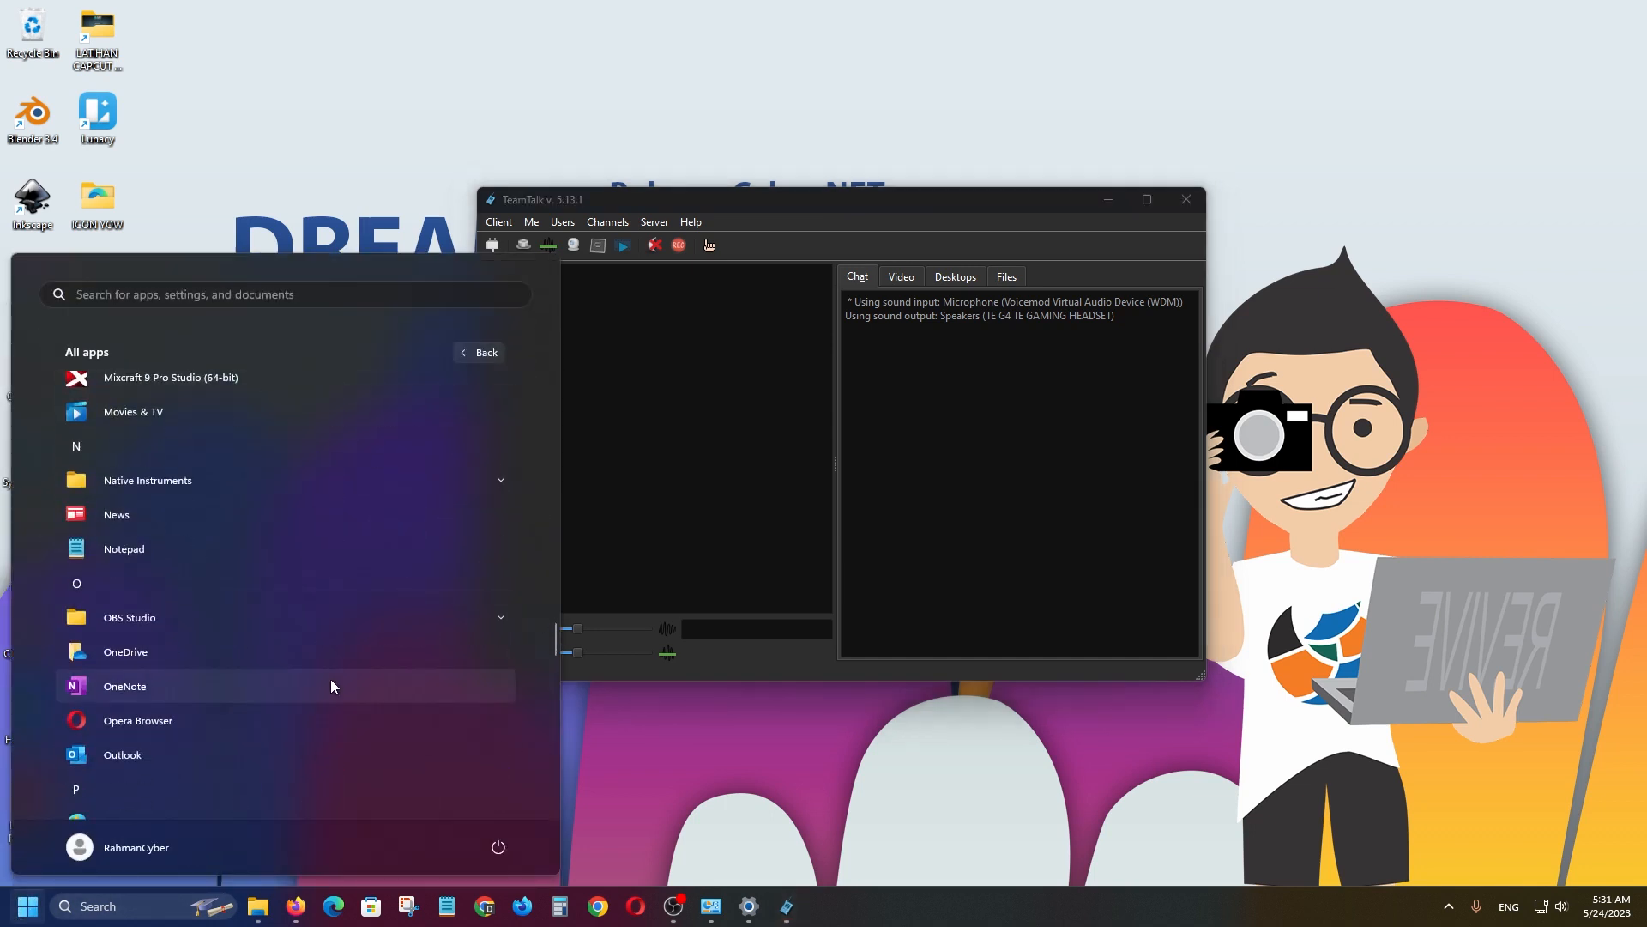
pyautogui.scroll(-5, 333, 684)
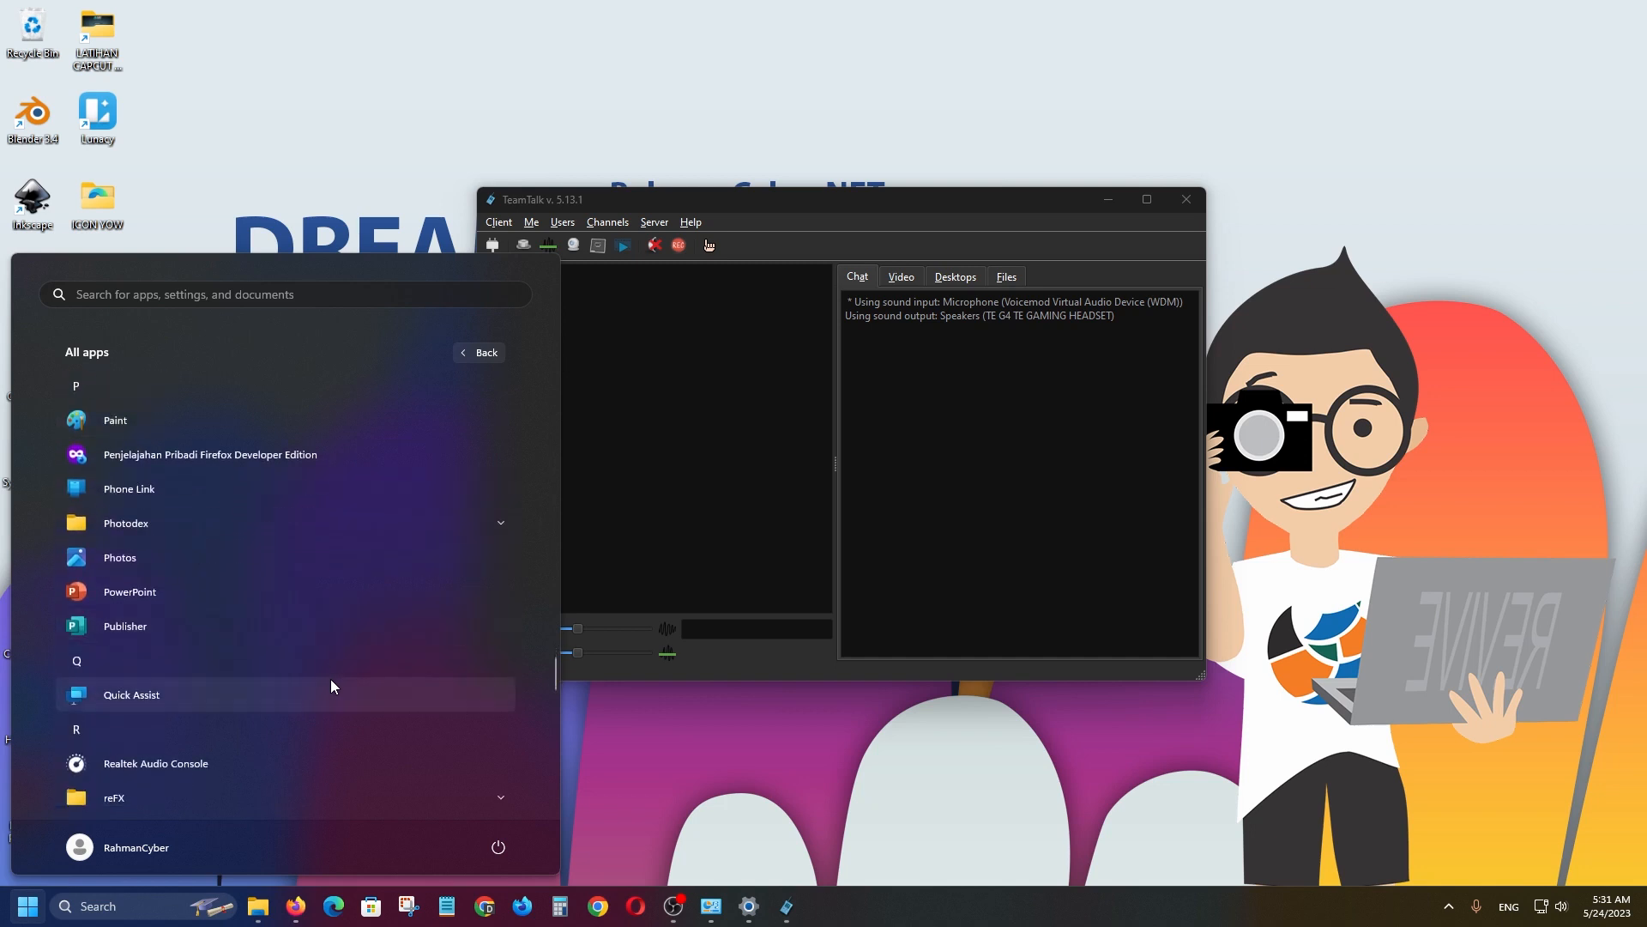
pyautogui.scroll(-6, 332, 677)
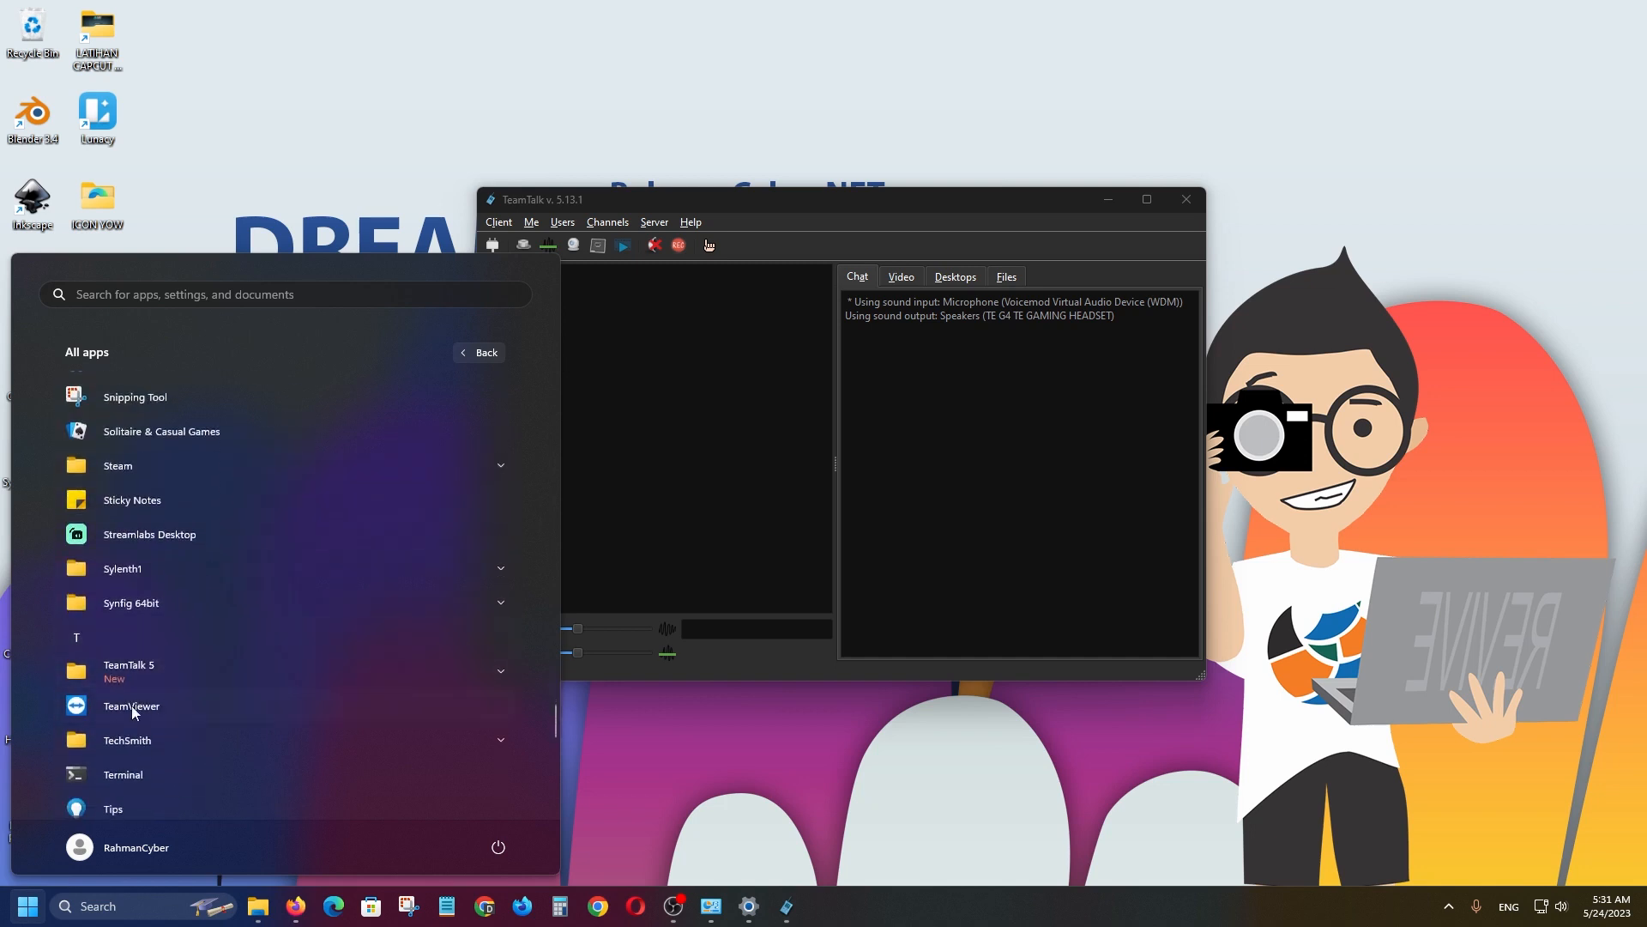
pyautogui.click(183, 666)
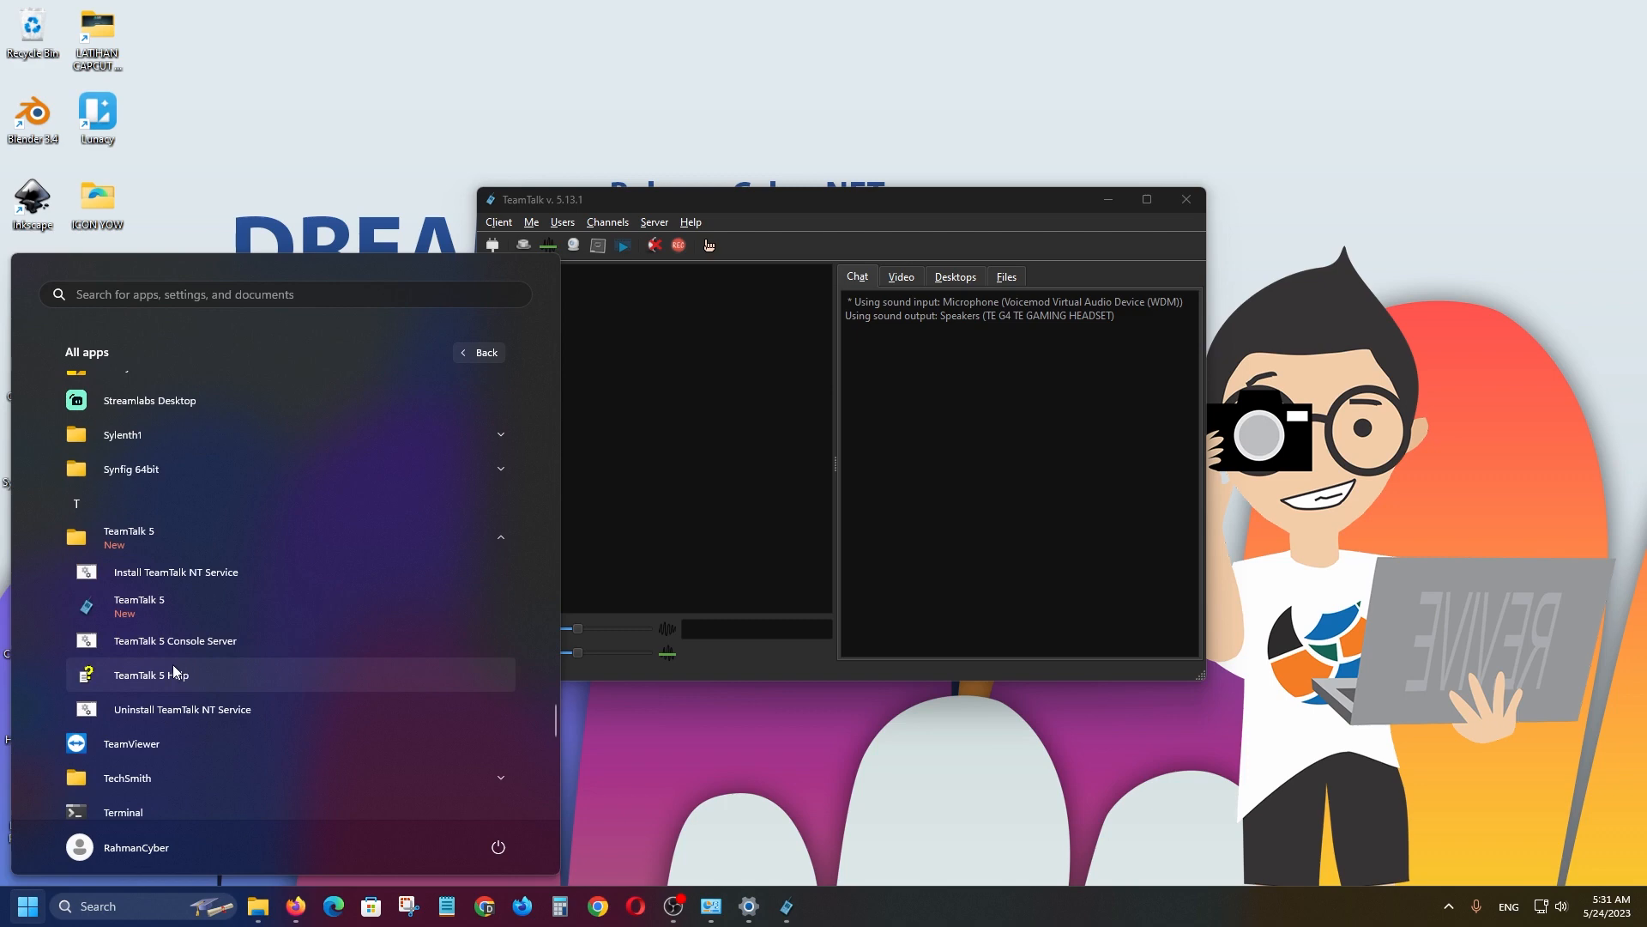
pyautogui.scroll(1, 172, 664)
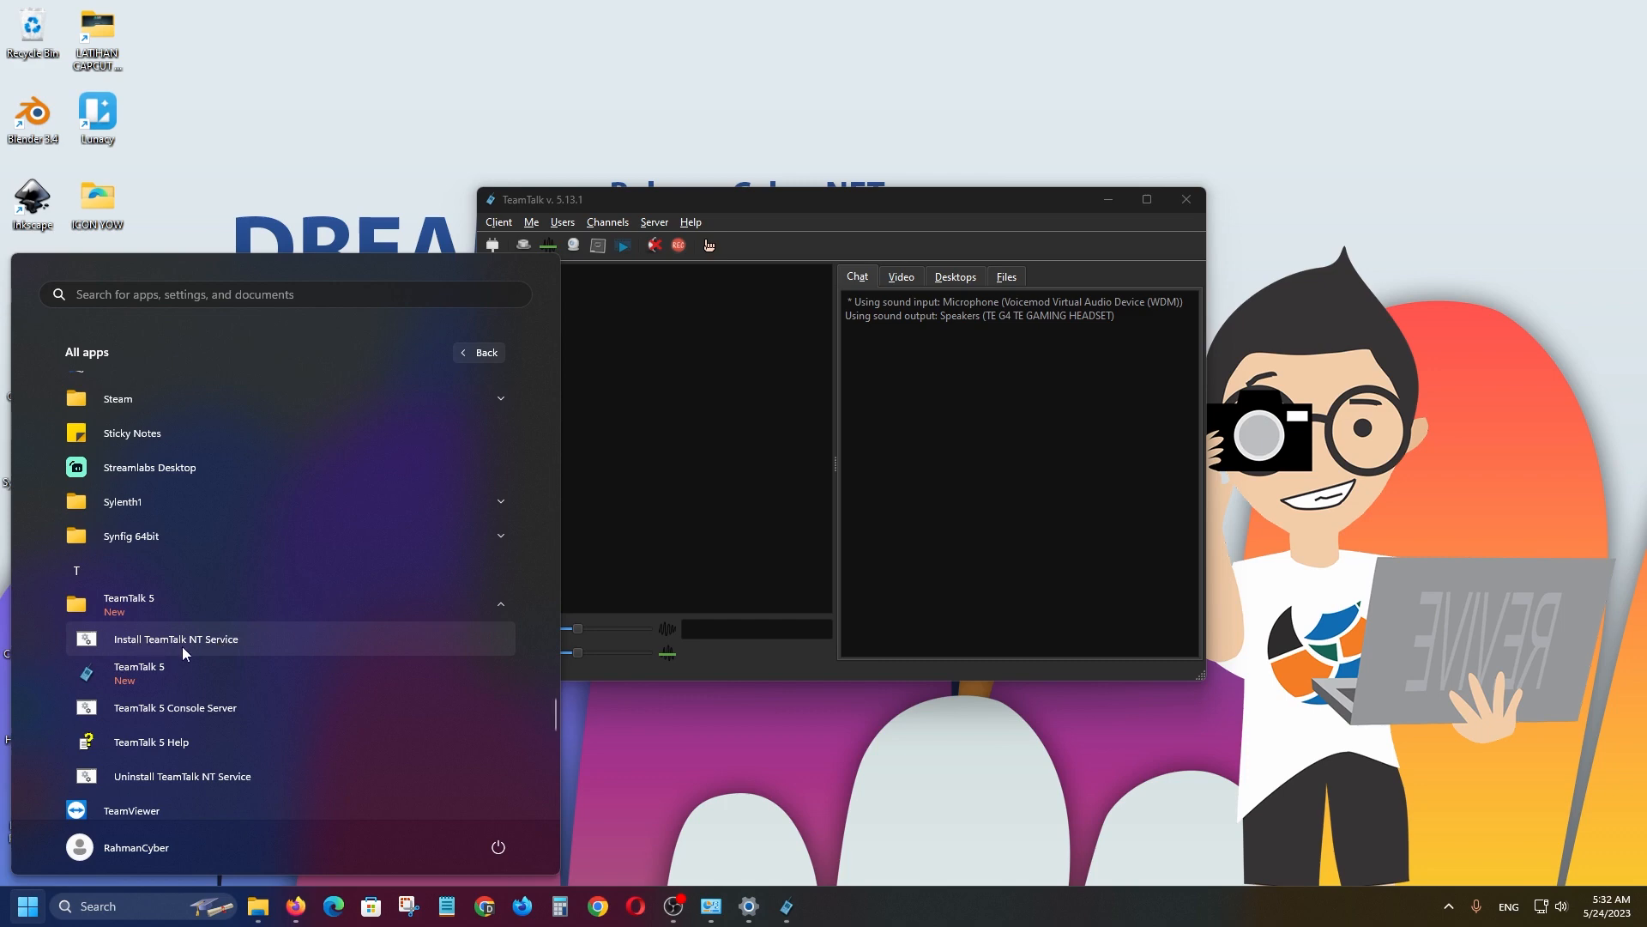
# Launch Install TeamTalk NT Service and accept the default Y to start configuring tt5srv.xml.
pyautogui.click(209, 641)
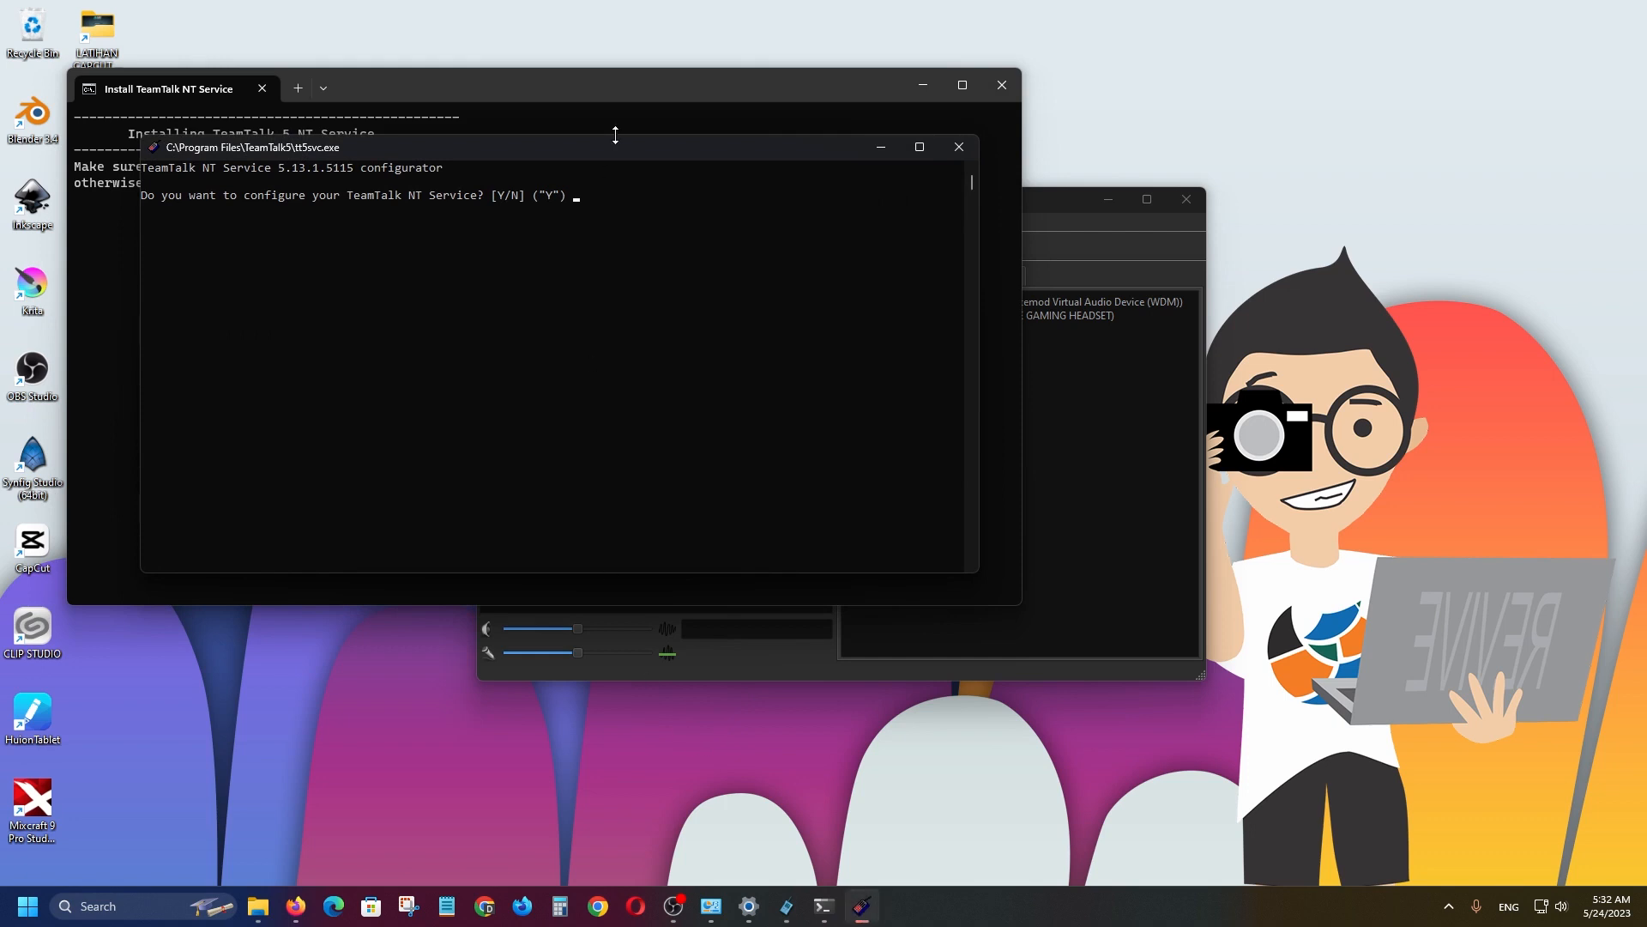
pyautogui.moveTo(645, 153); pyautogui.dragTo(1032, 349)
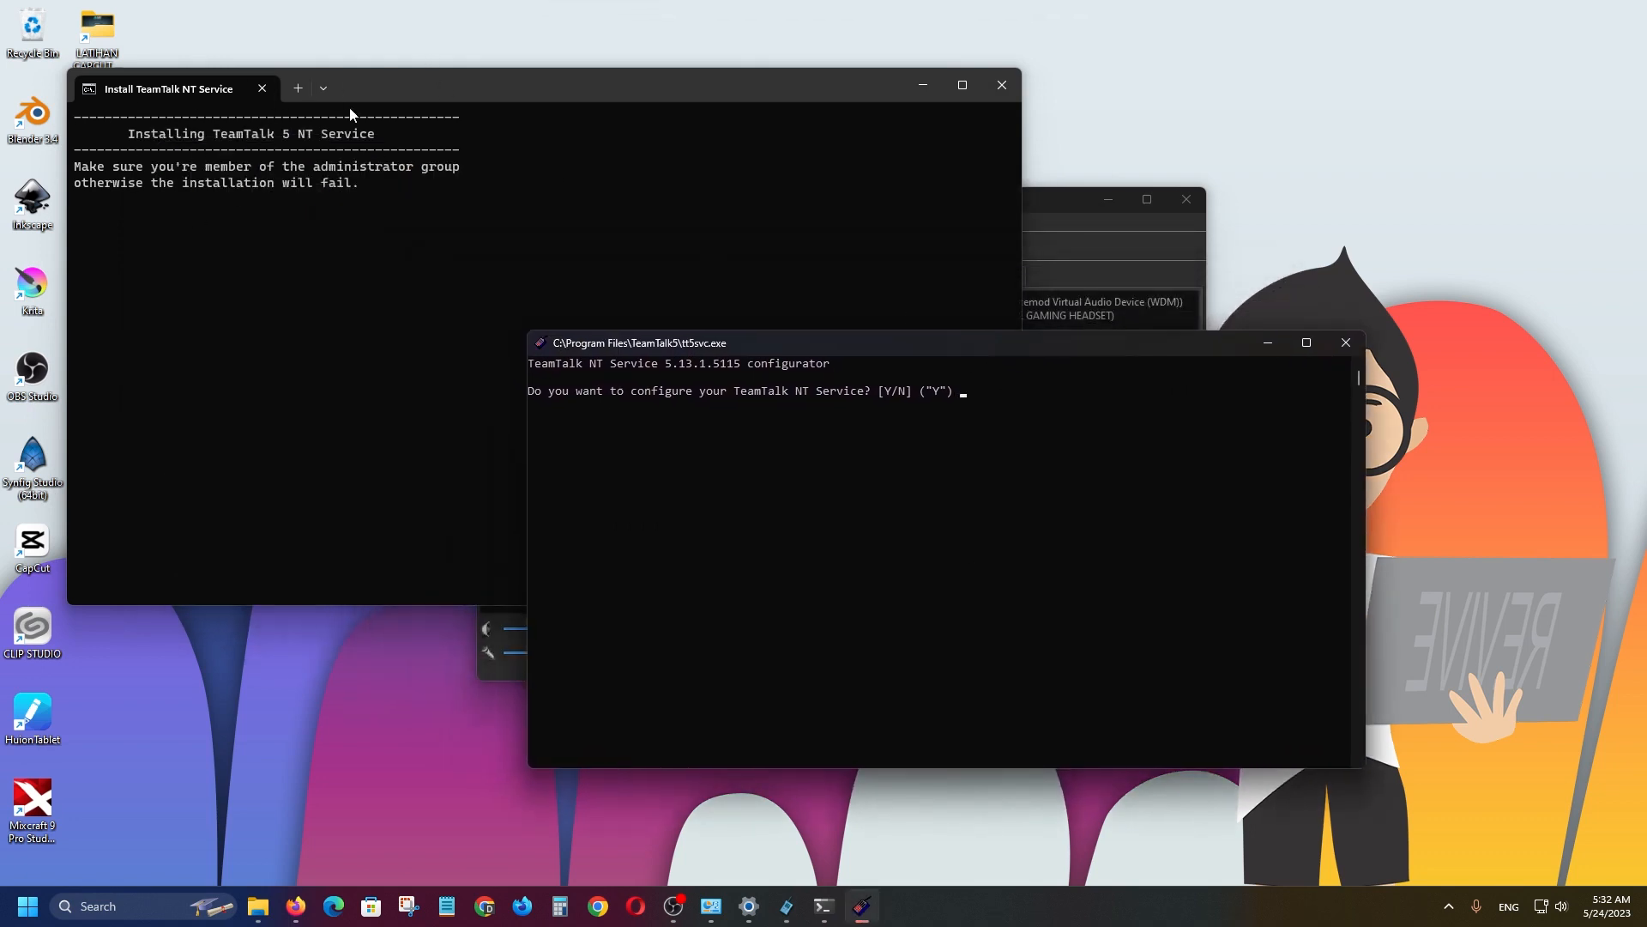
pyautogui.click(405, 91)
pyautogui.moveTo(762, 346); pyautogui.dragTo(683, 353)
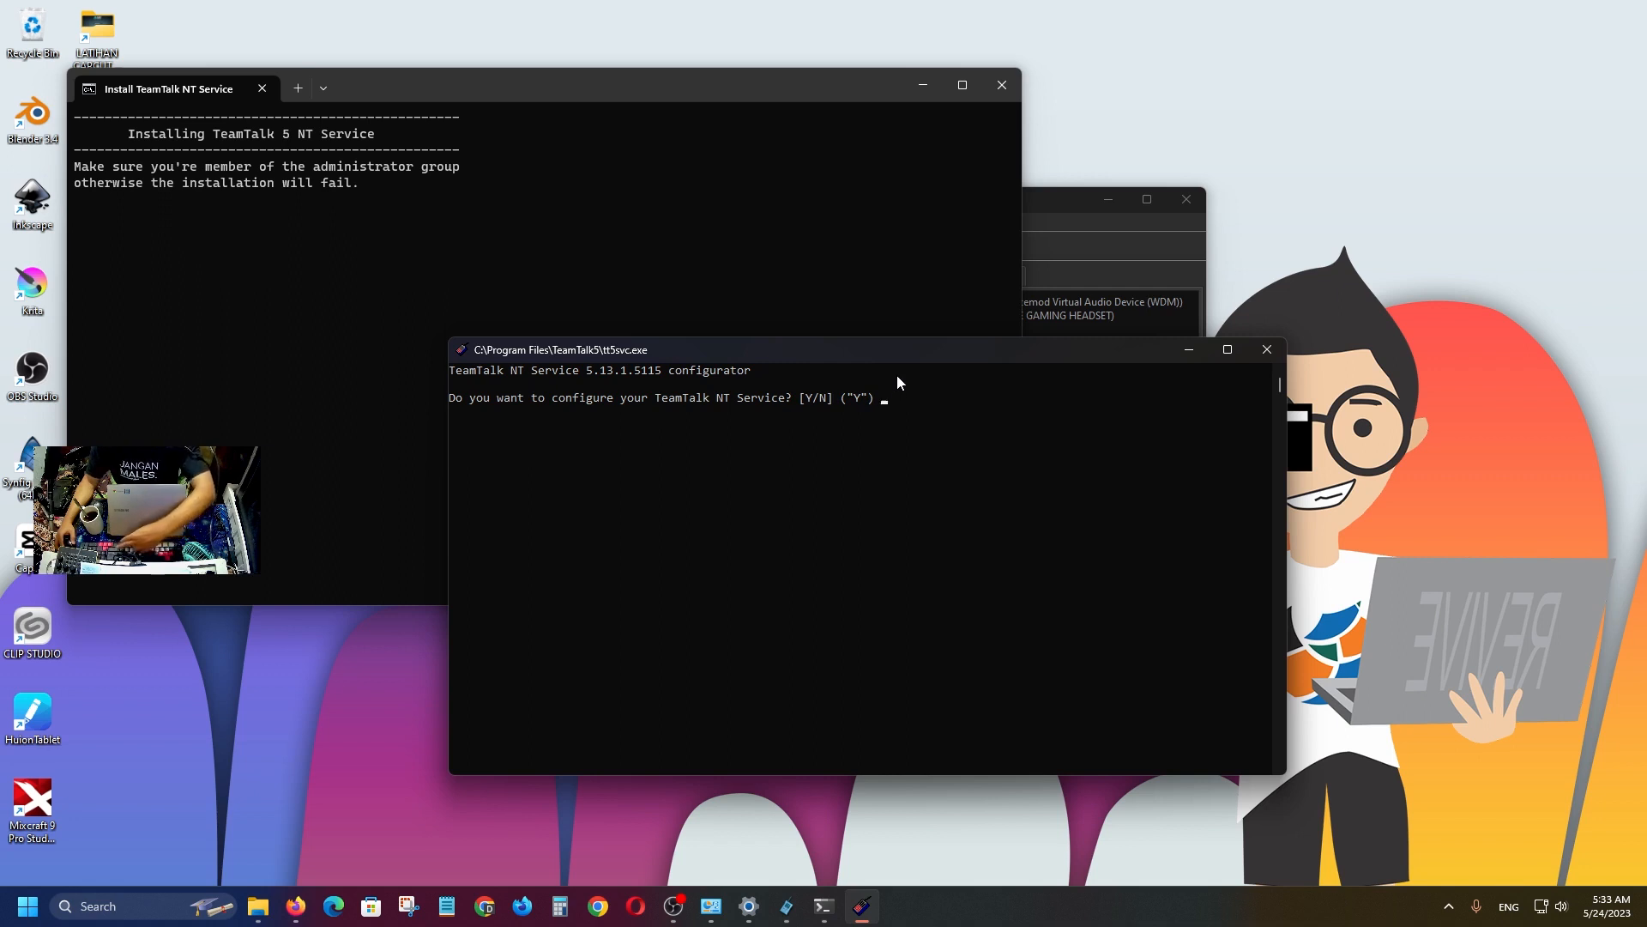
pyautogui.press('Return')
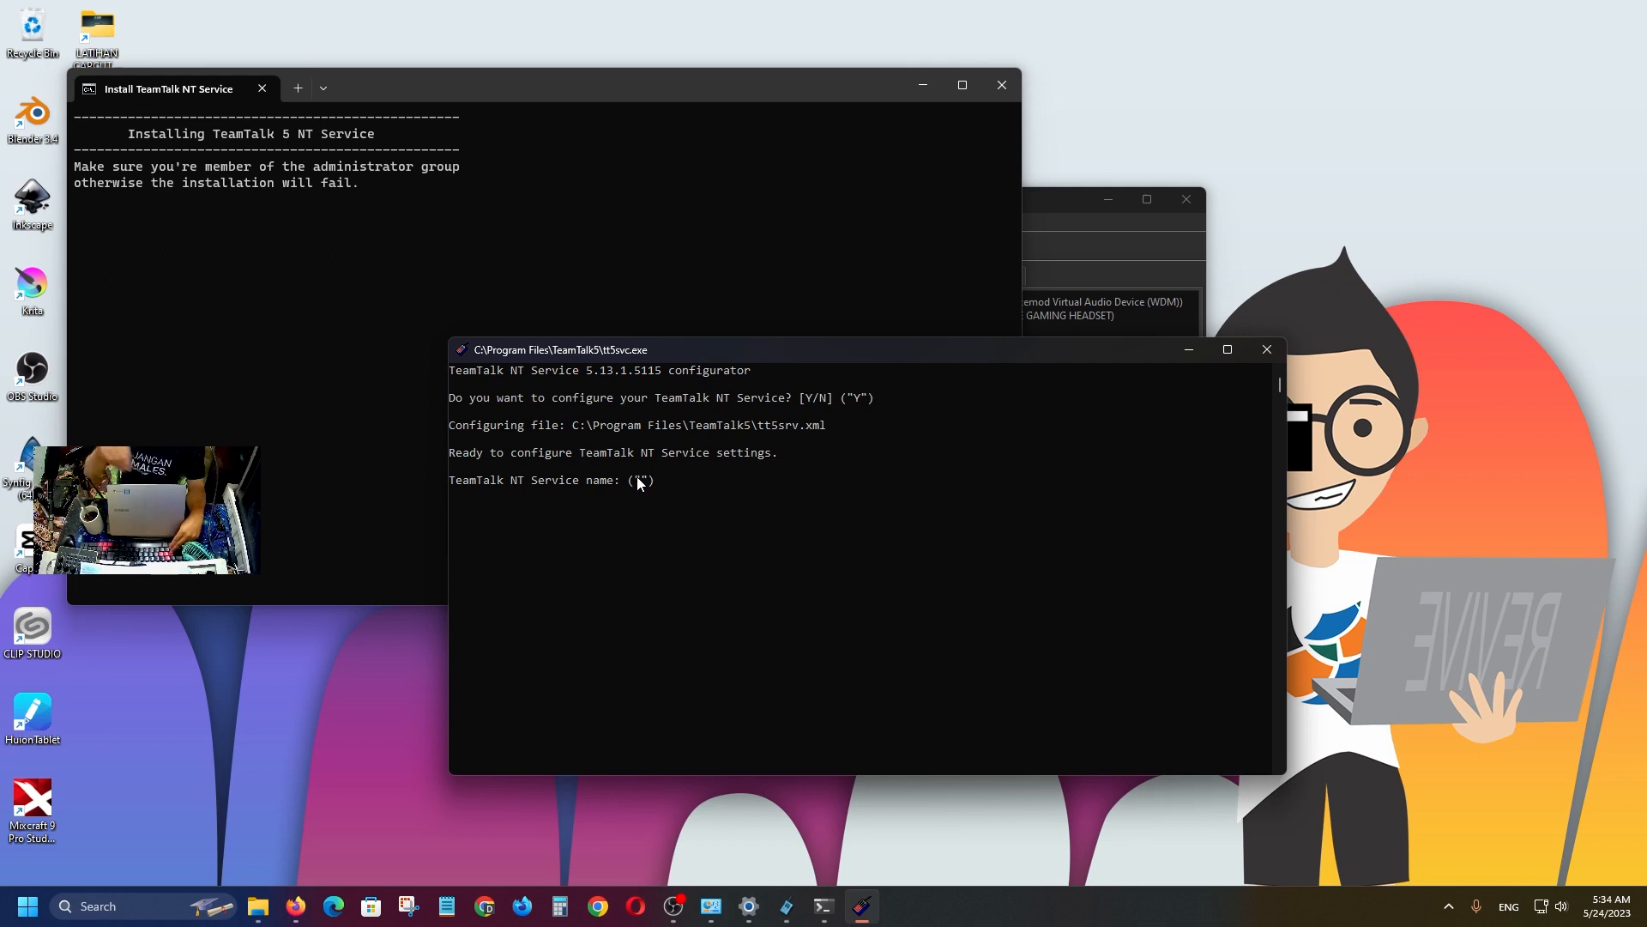
# Name the service 'rahmancyber' and set the message of the day to 'rahmancyber.net is tech channel'.
pyautogui.write('ra')
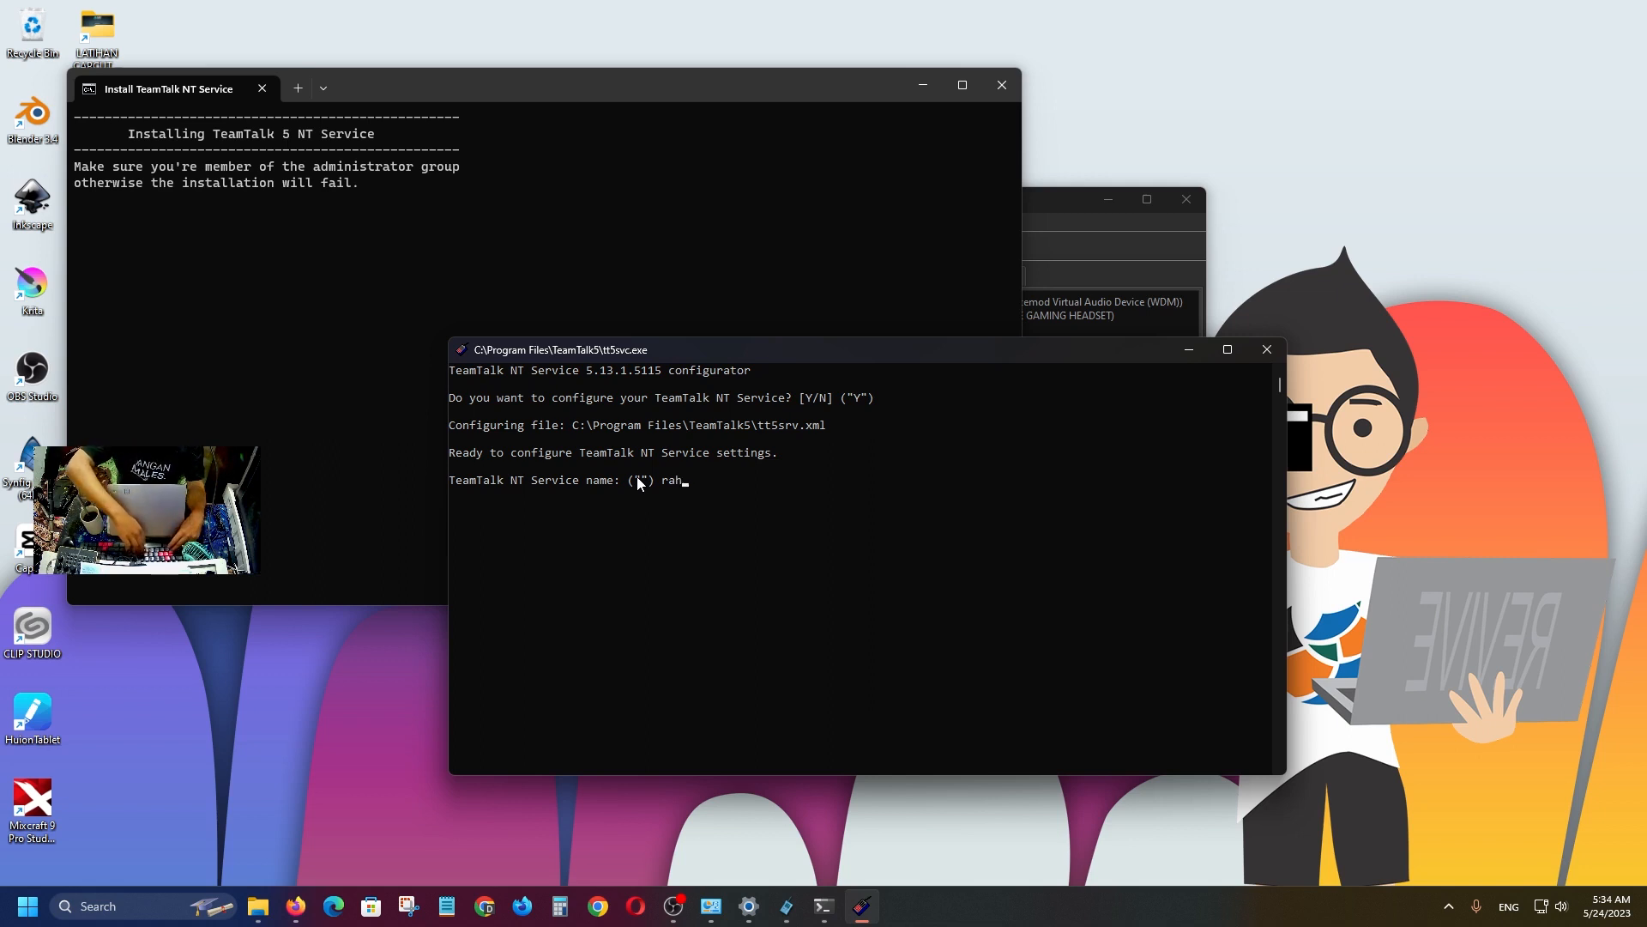
pyautogui.write('hman')
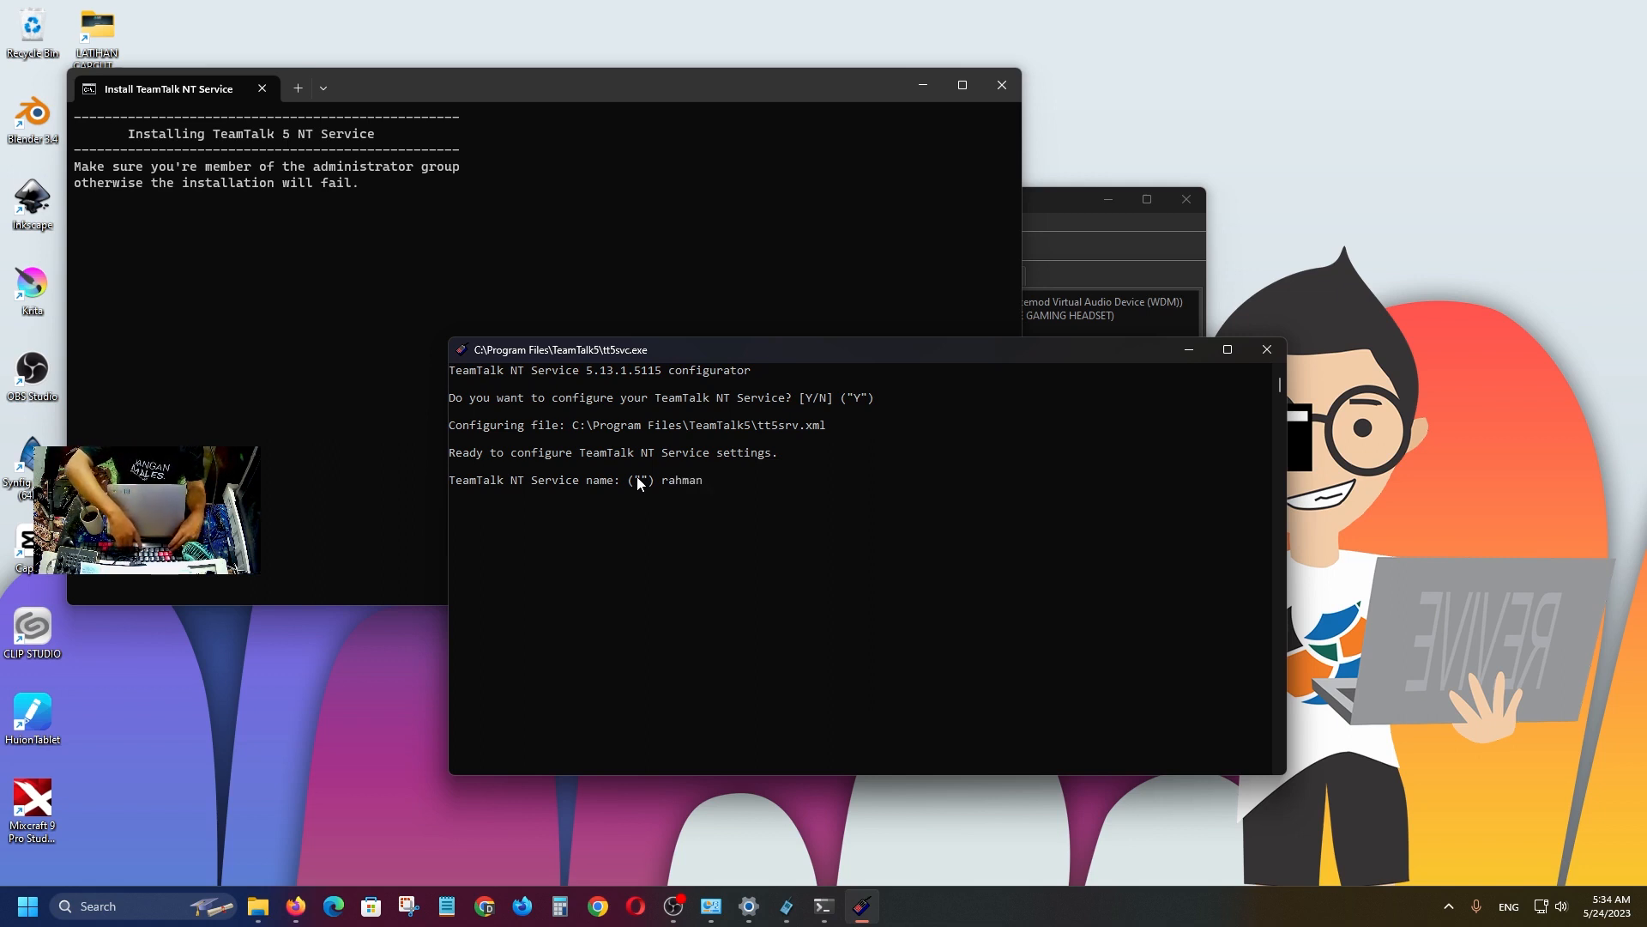
pyautogui.write('cyber')
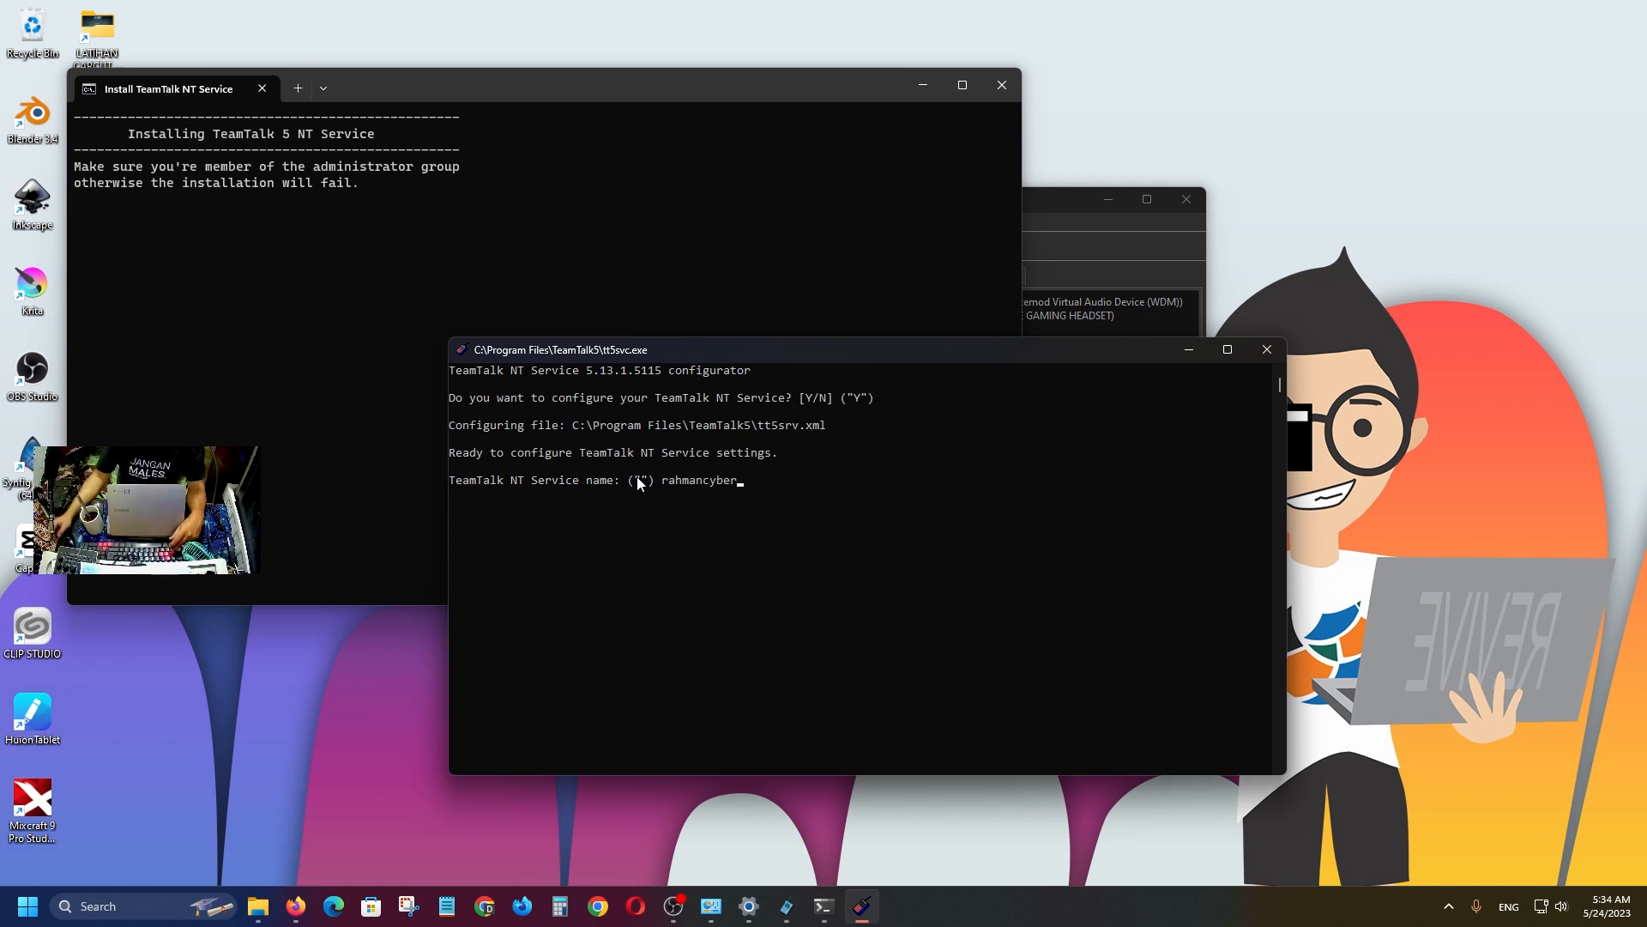
pyautogui.press('Return')
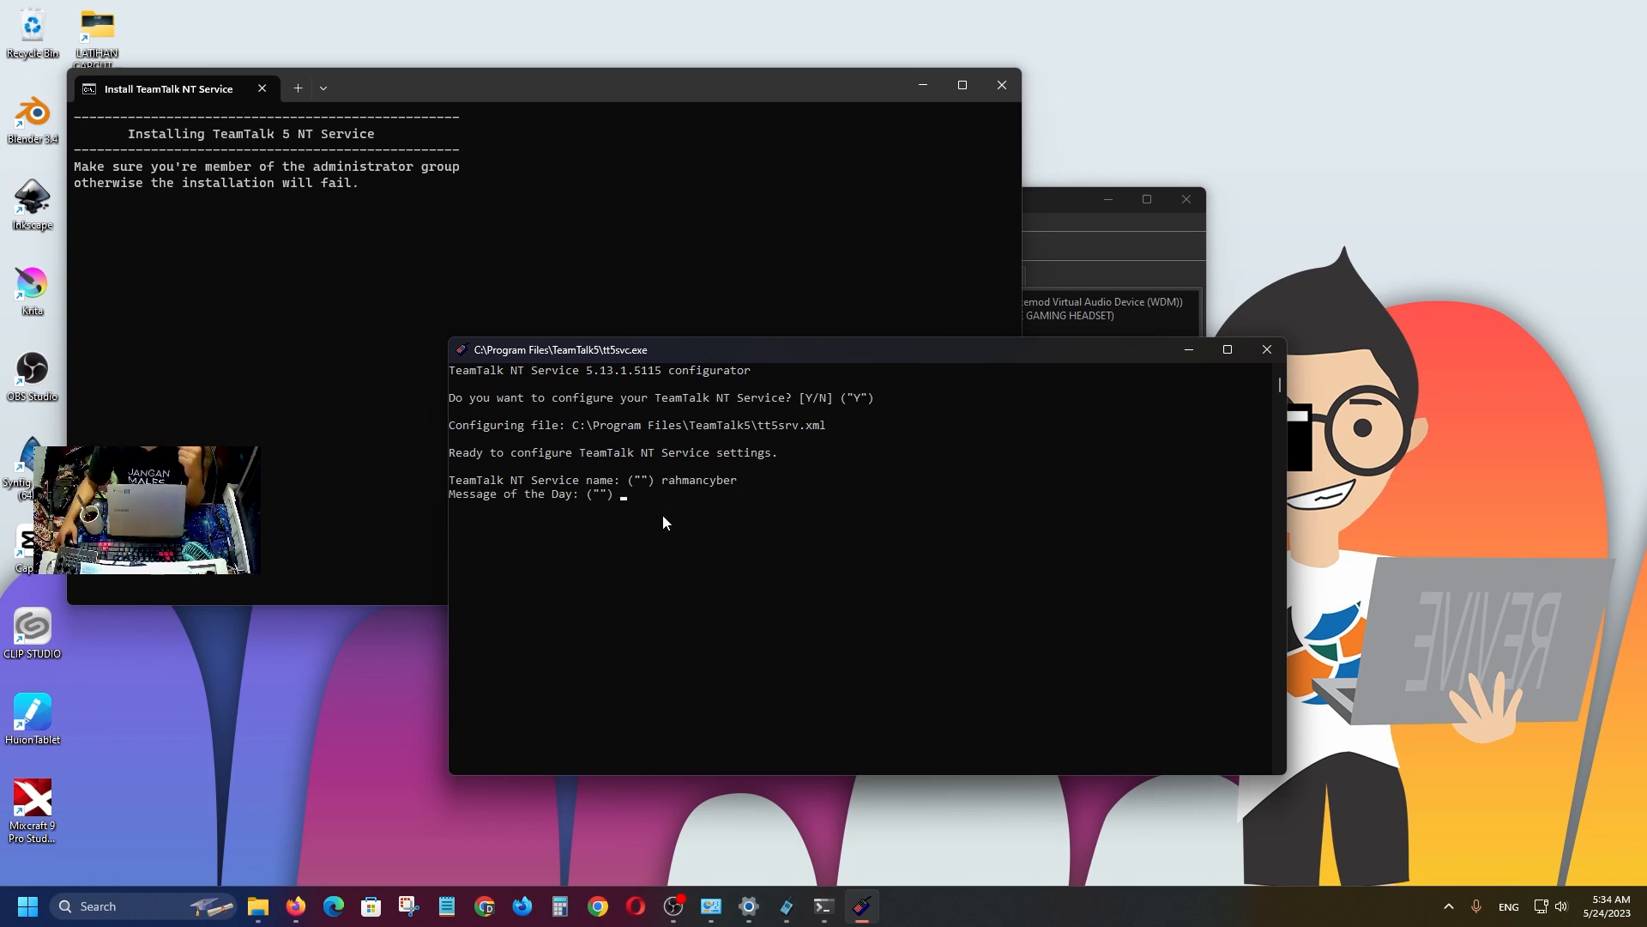
pyautogui.write('rahmancyber.net is tech channel')
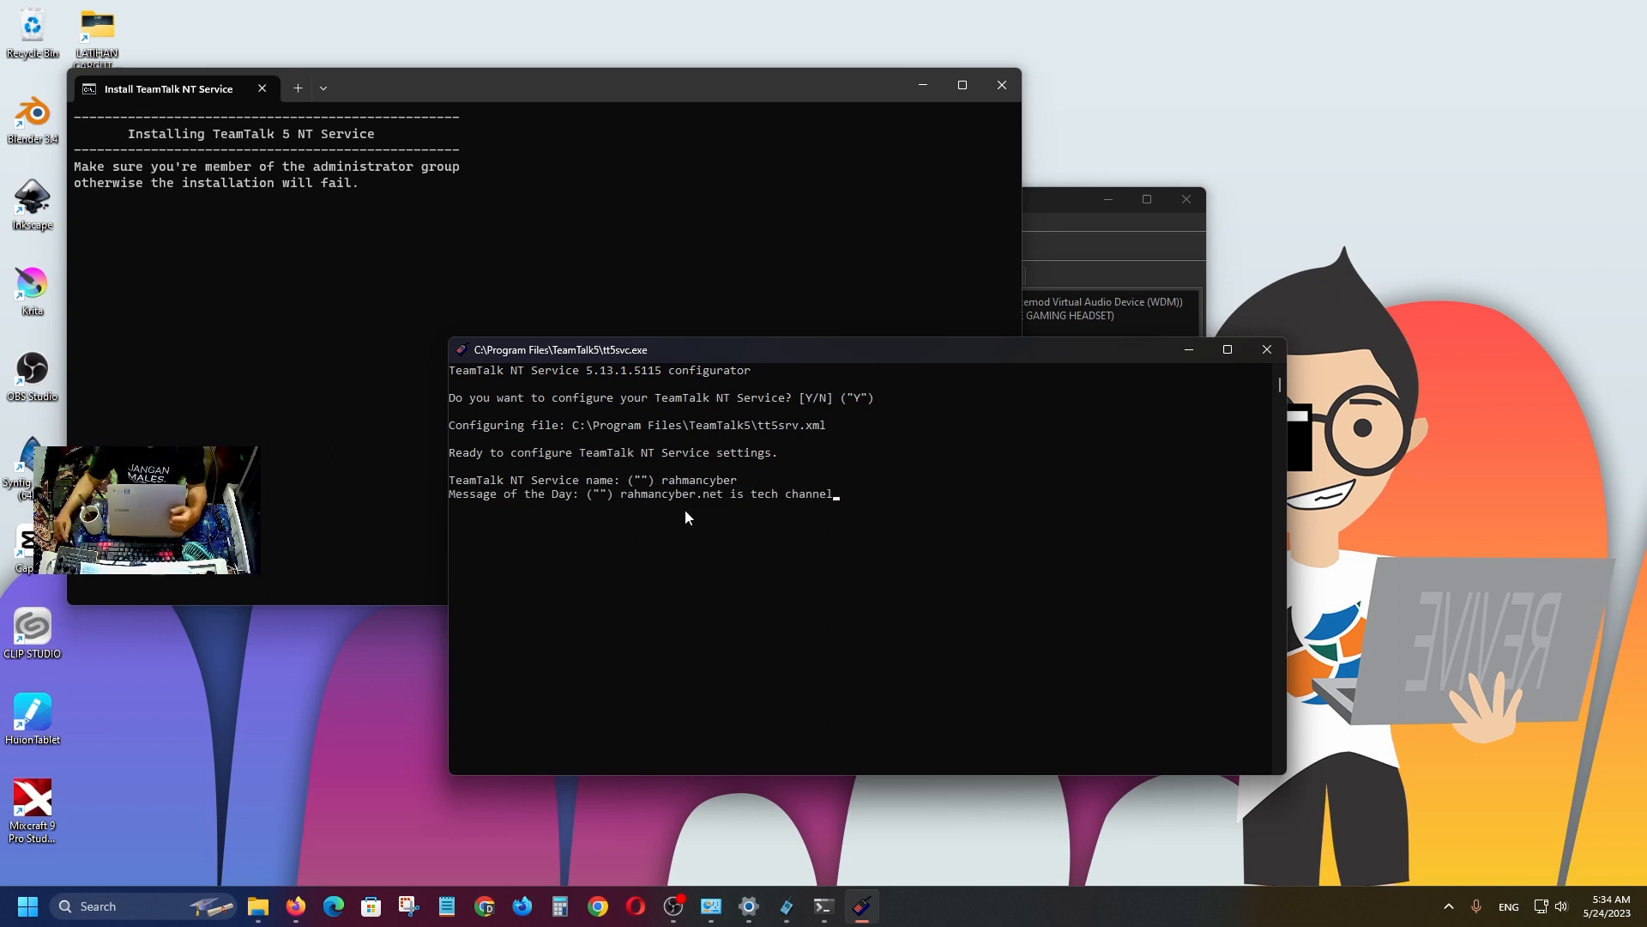
pyautogui.press('Return')
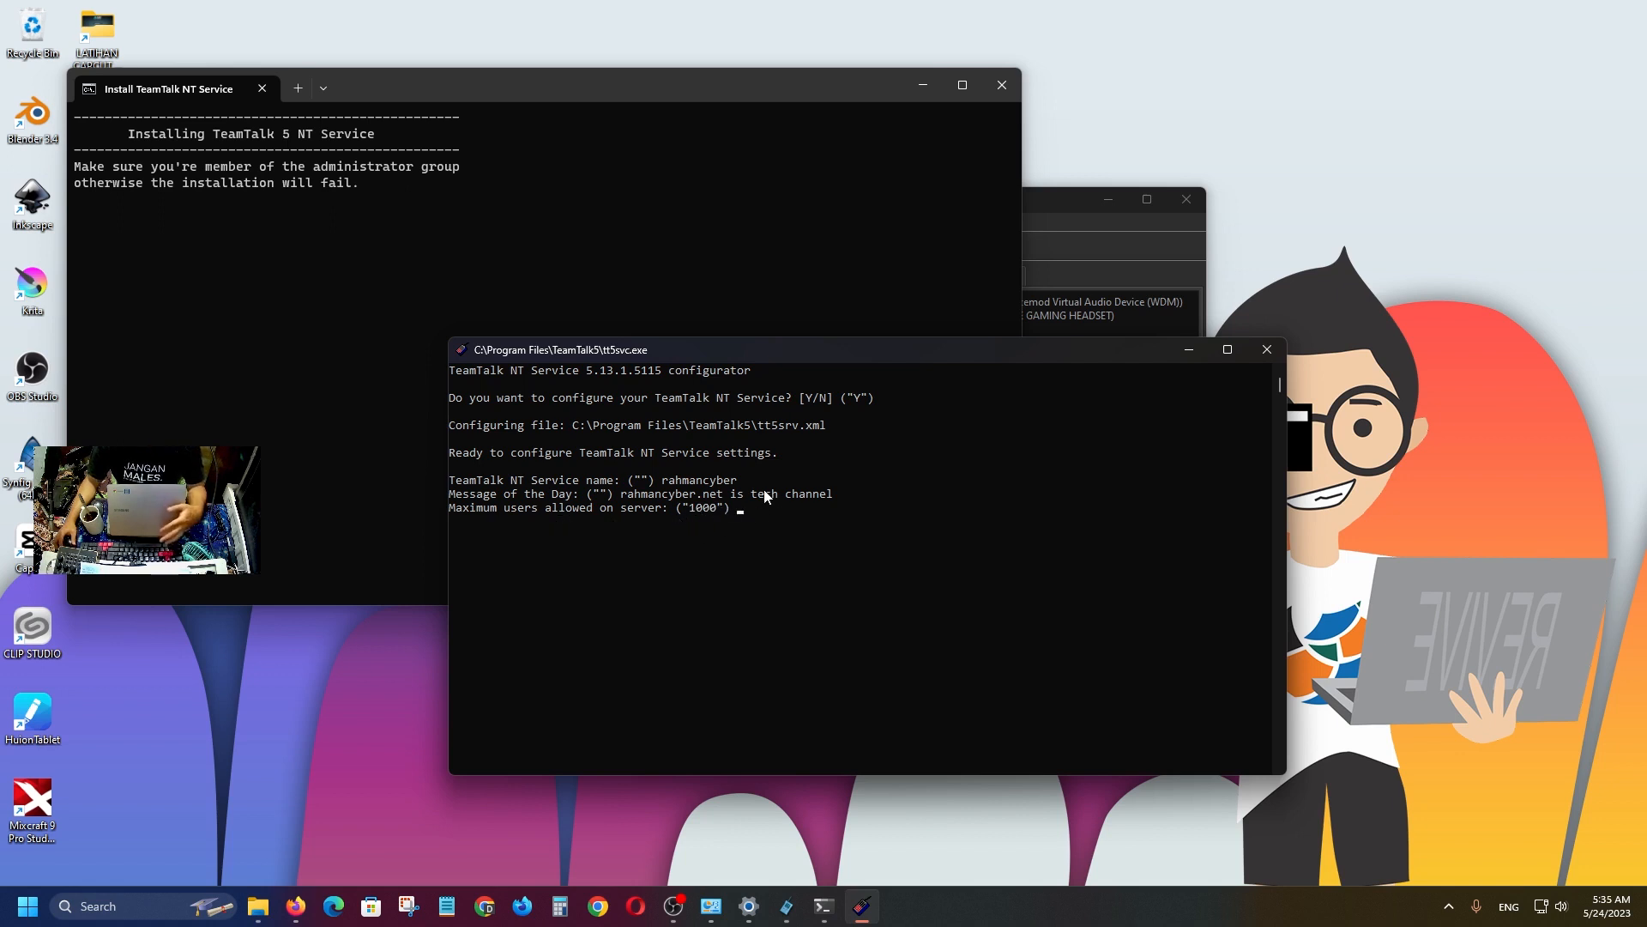
# Set maximum users to 12, keep automatic saving on, and enable file sharing.
pyautogui.write('12')
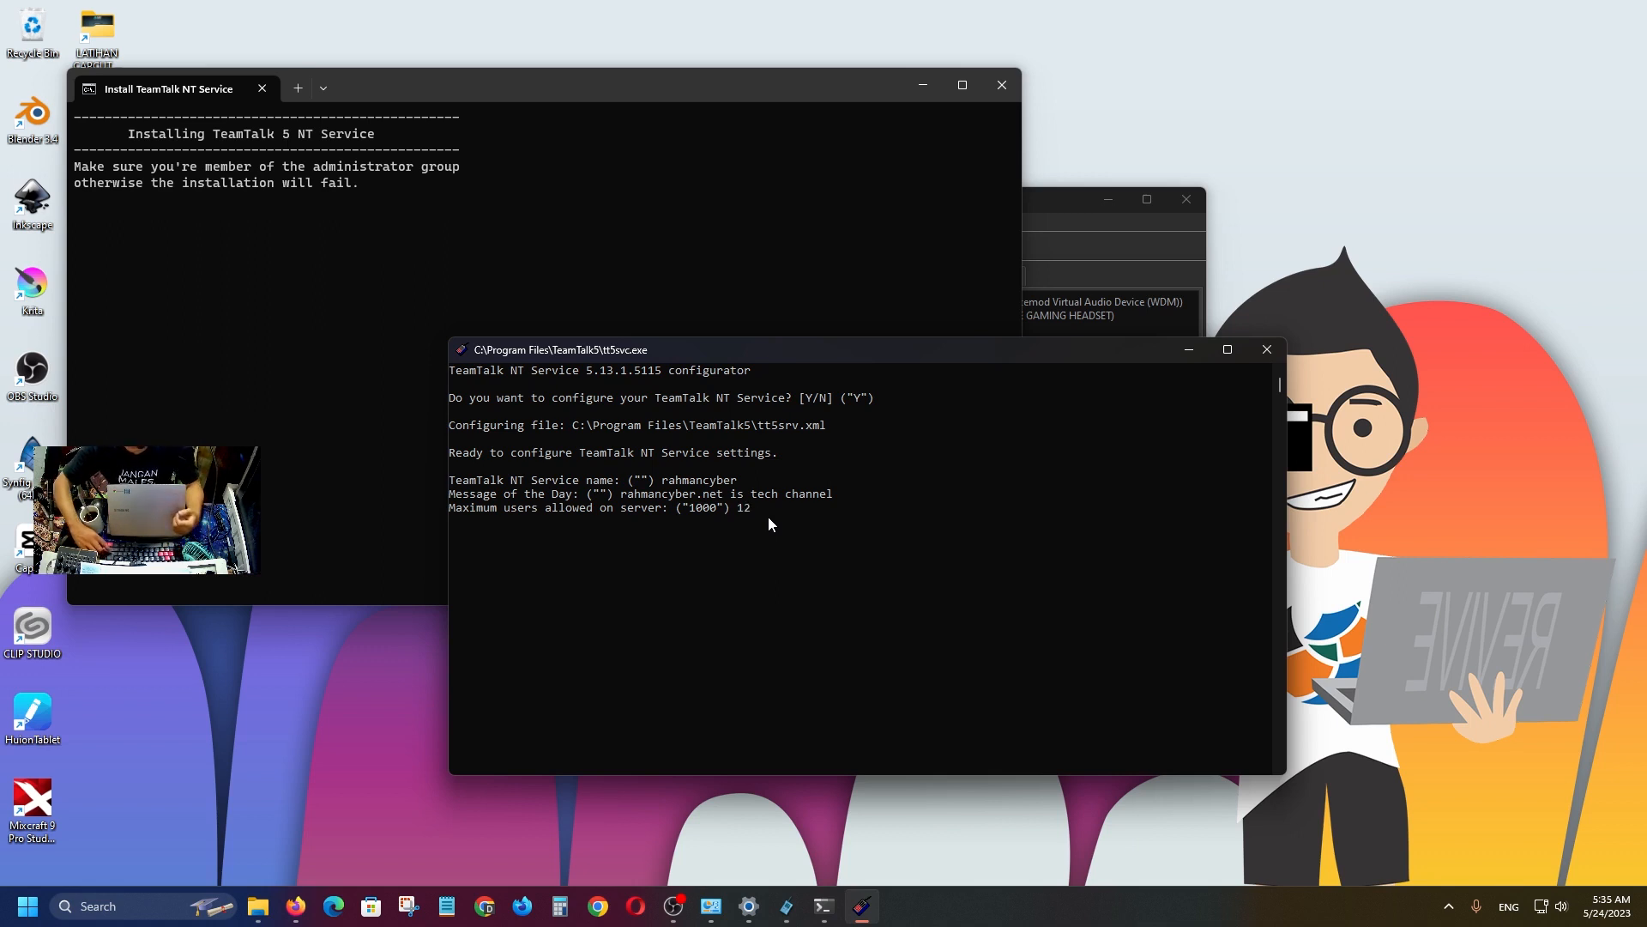
pyautogui.press('Return')
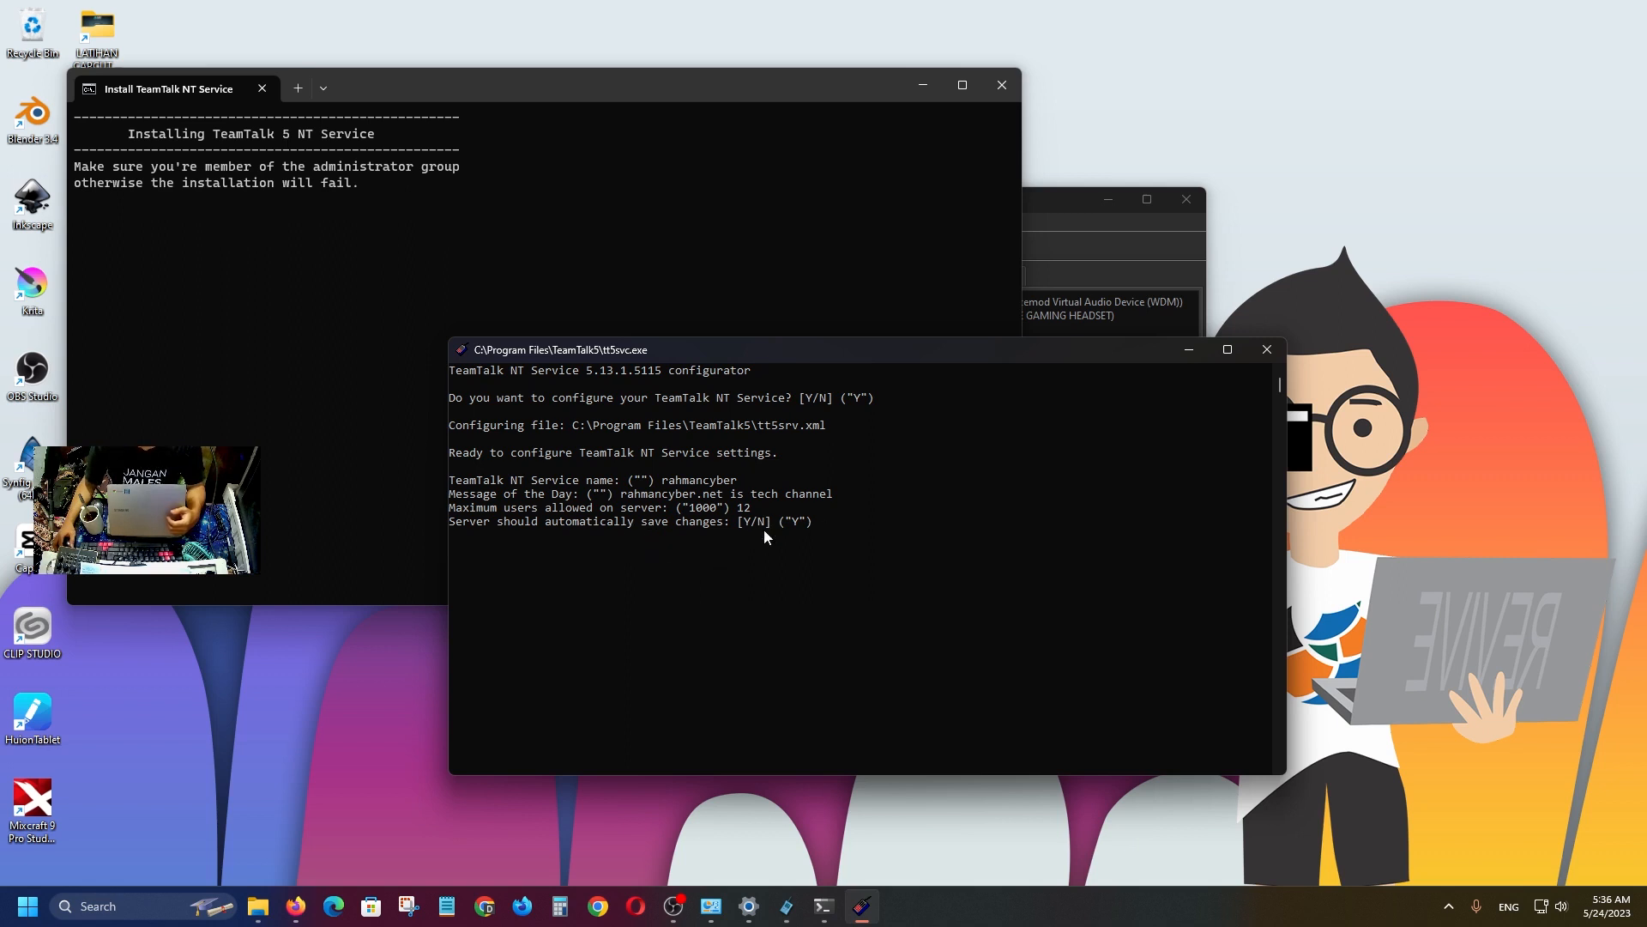
pyautogui.press('Return')
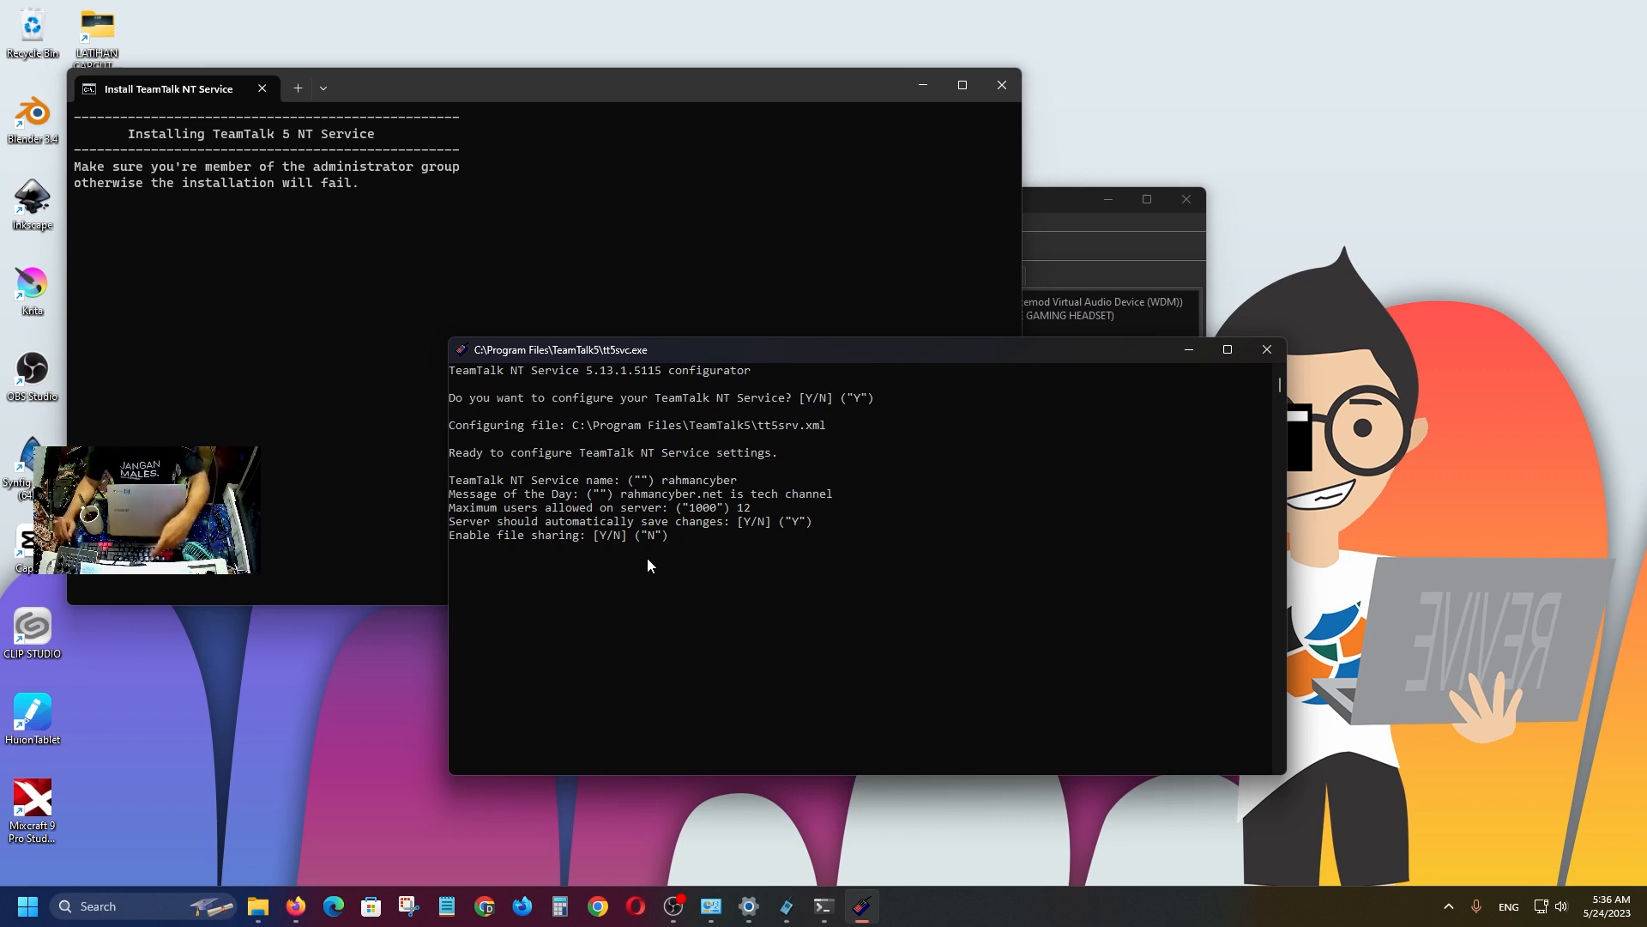
pyautogui.write('y')
pyautogui.press('Return')
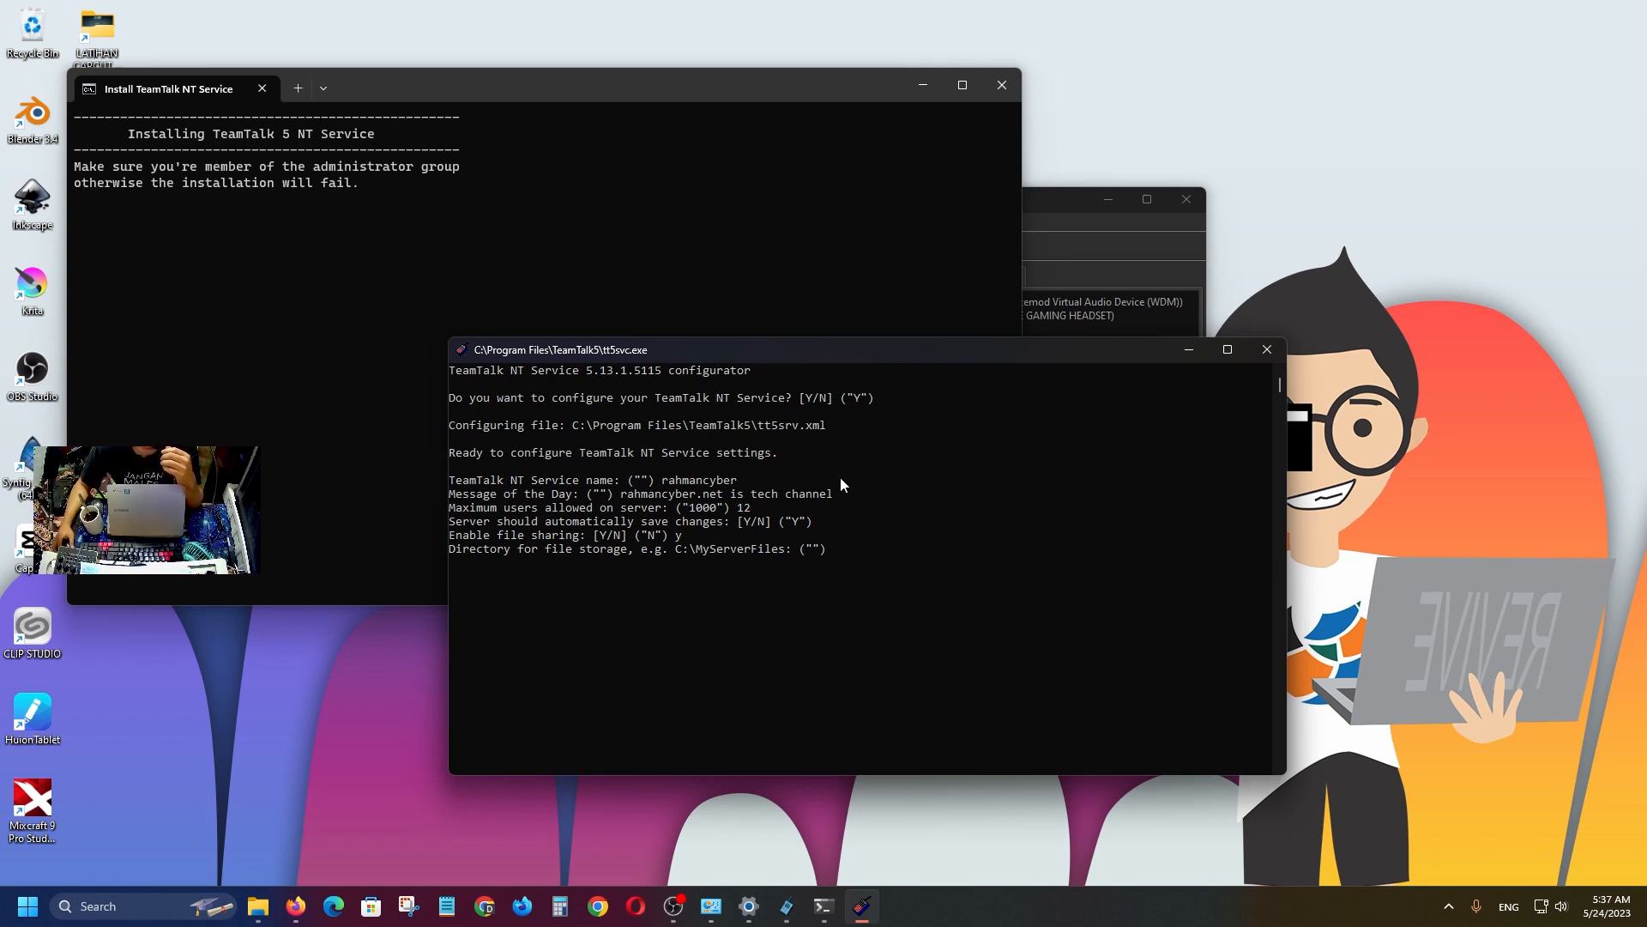
# Create a desktop folder named 'rahmancyber teamtalk' and open it in File Explorer.
pyautogui.rightClick(283, 685)
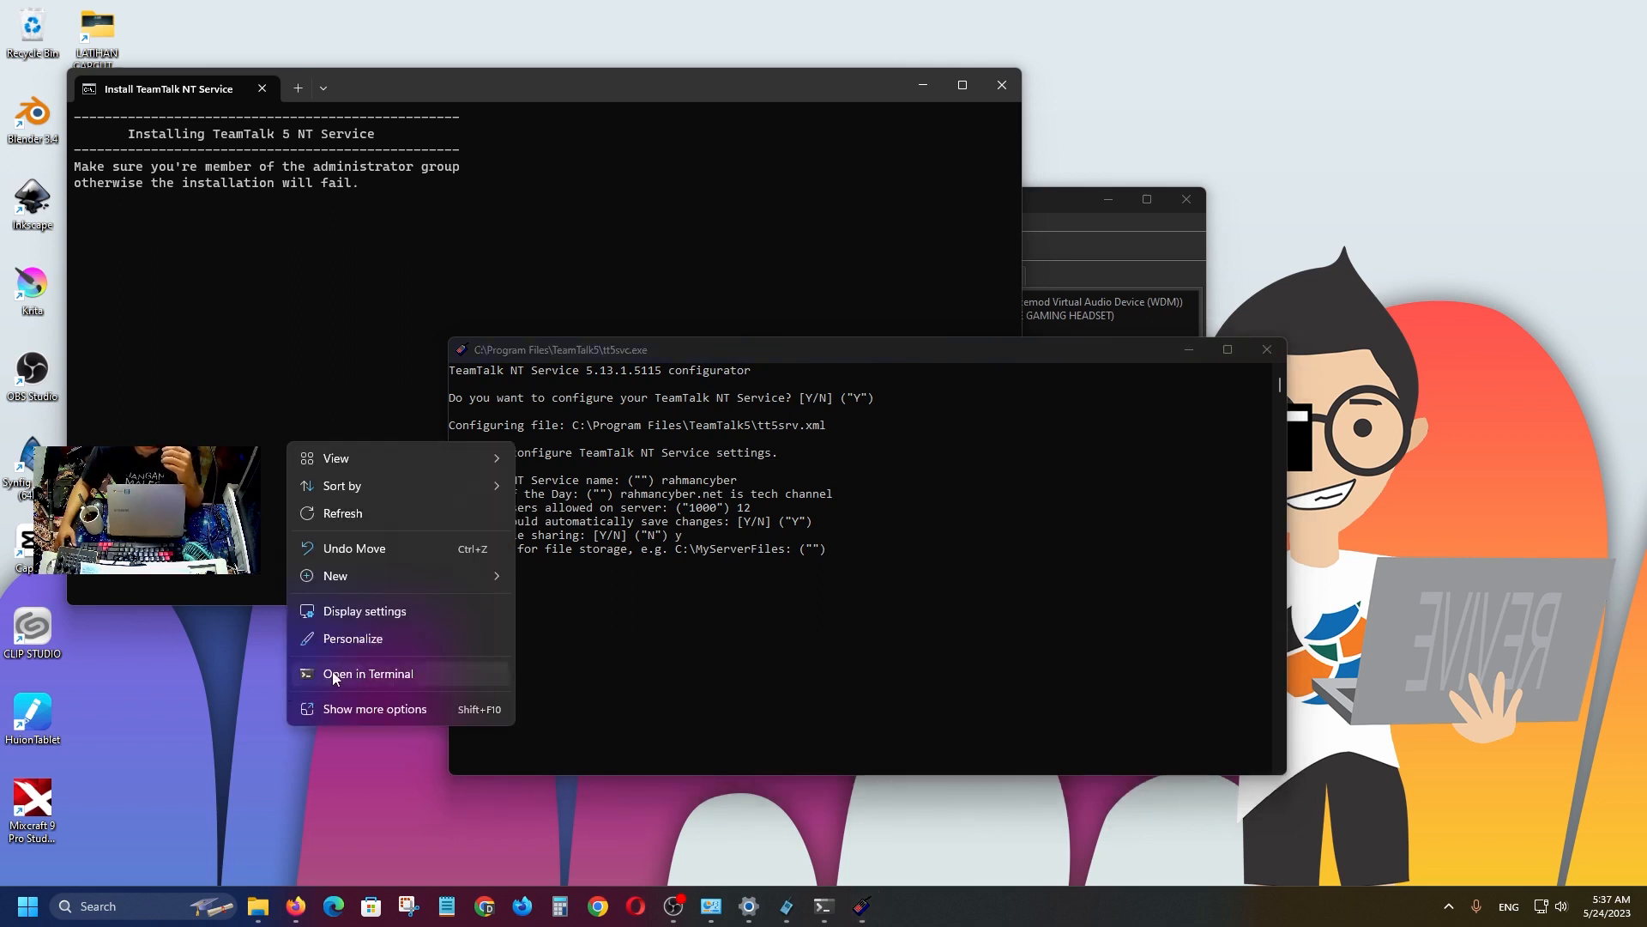
pyautogui.moveTo(501, 576)
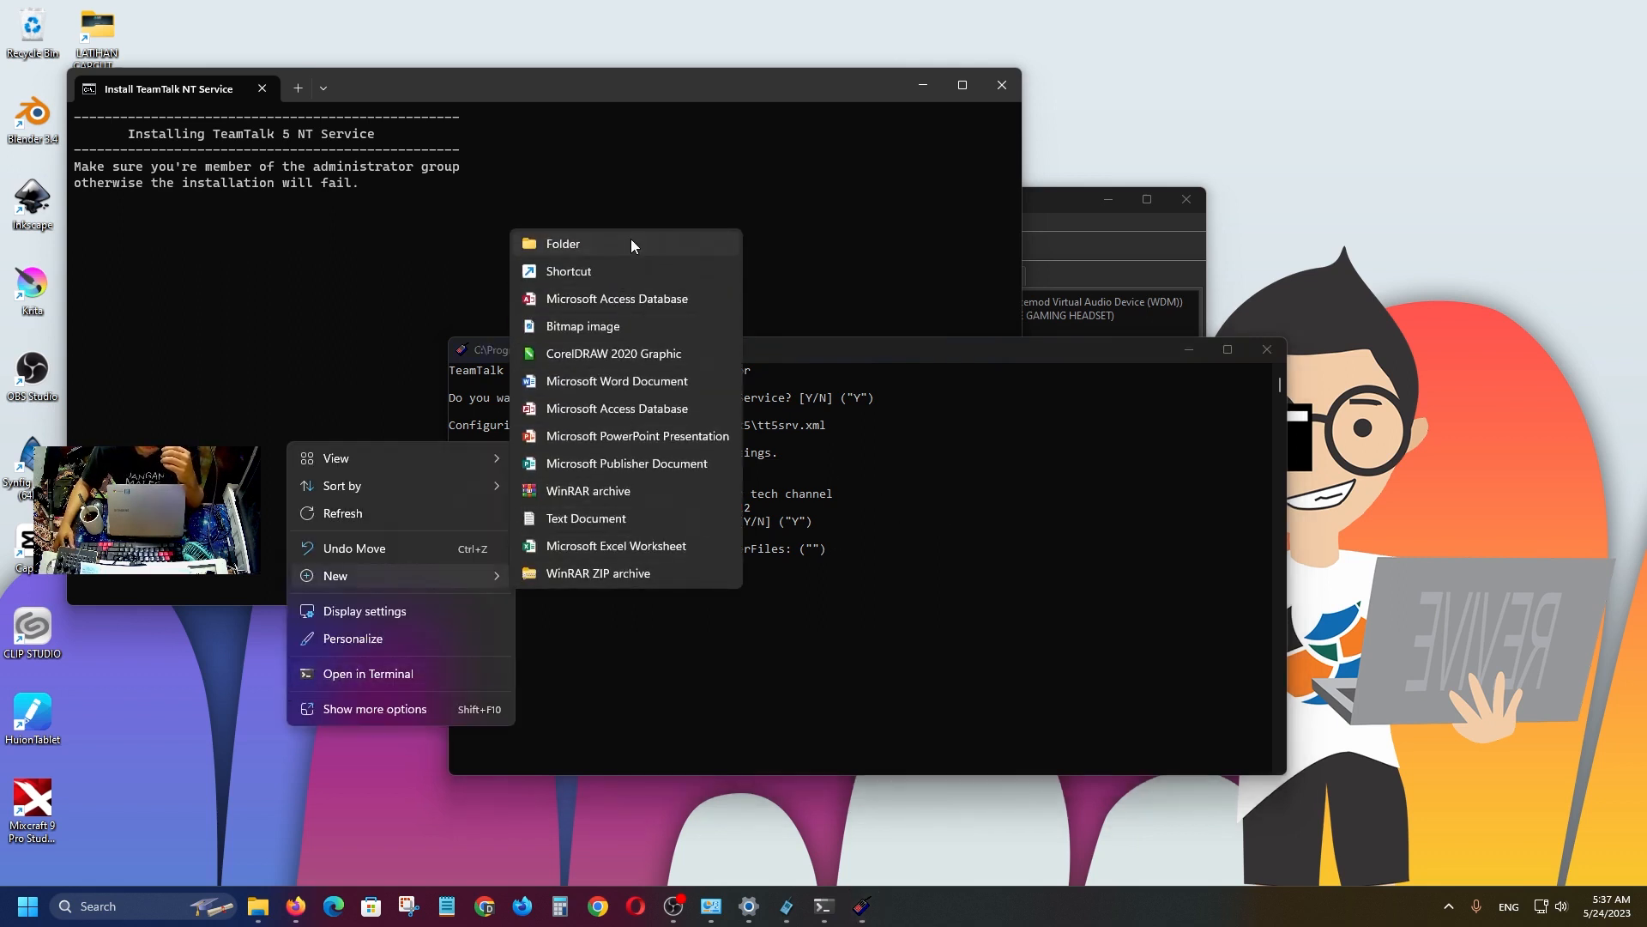
pyautogui.click(630, 246)
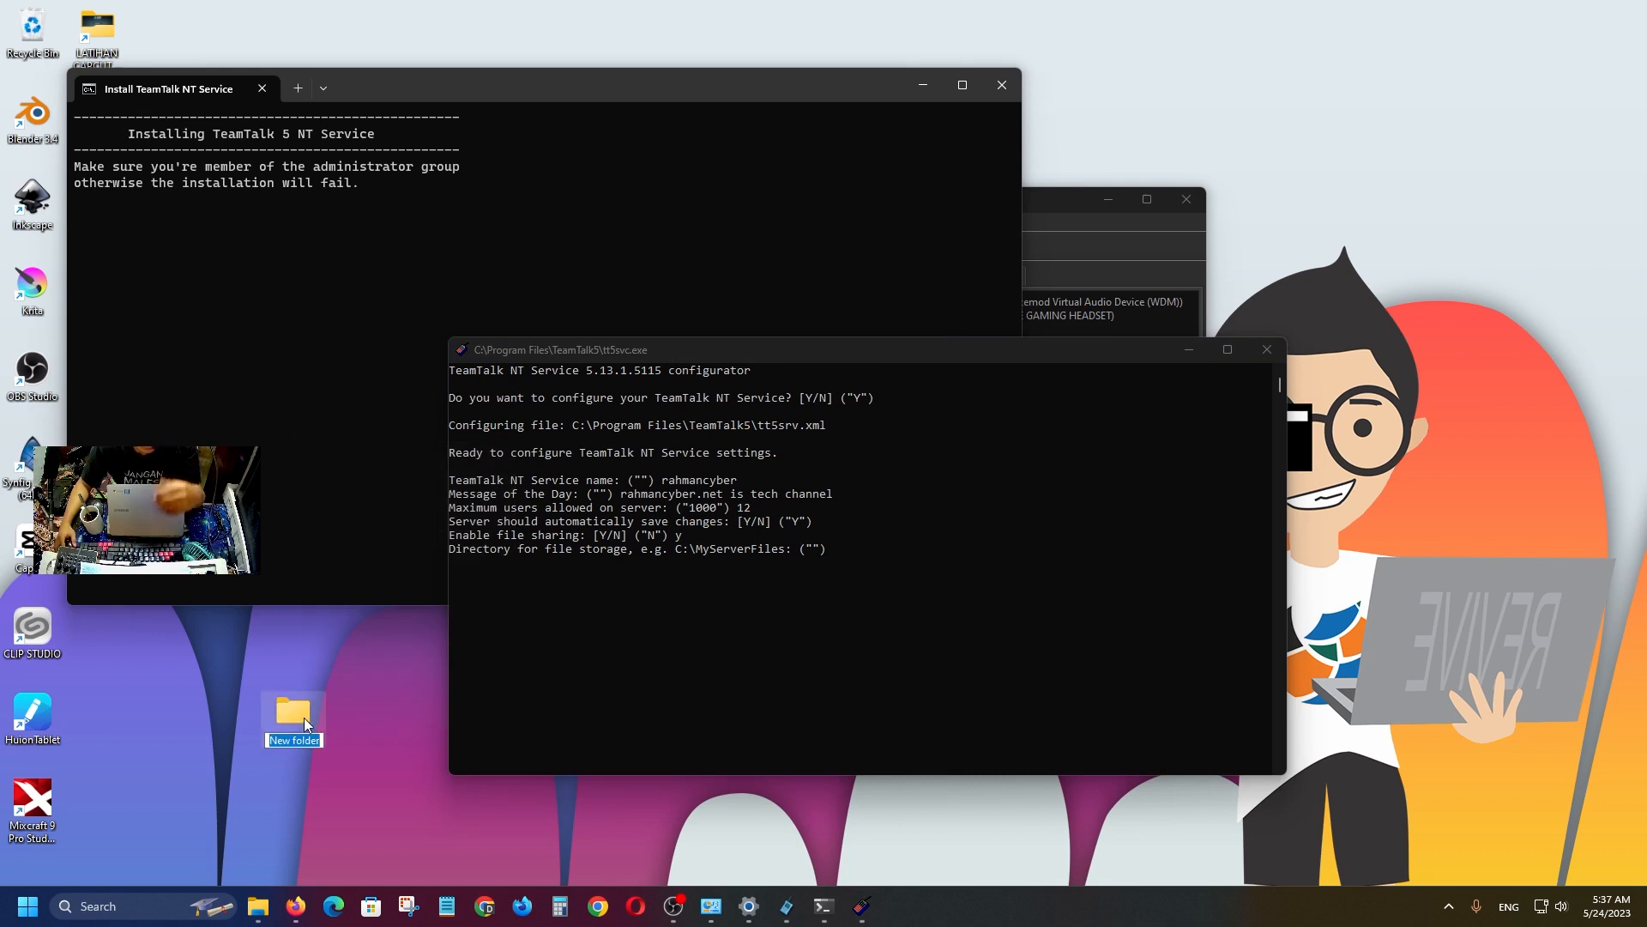
pyautogui.write('rahmancybe')
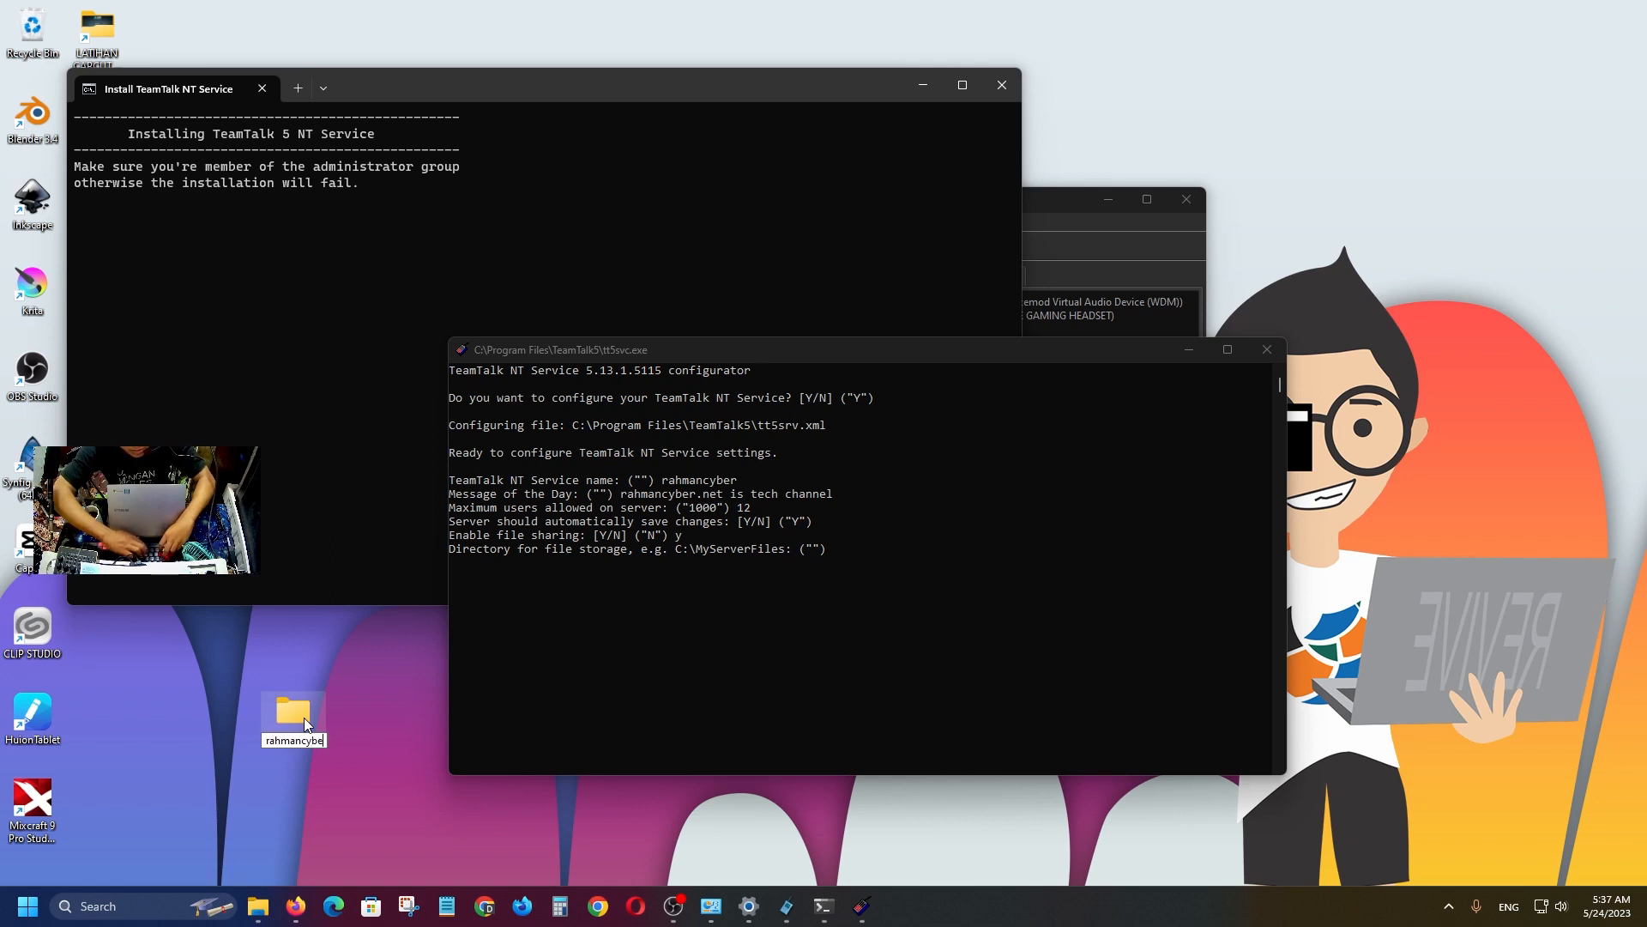
pyautogui.write('r te')
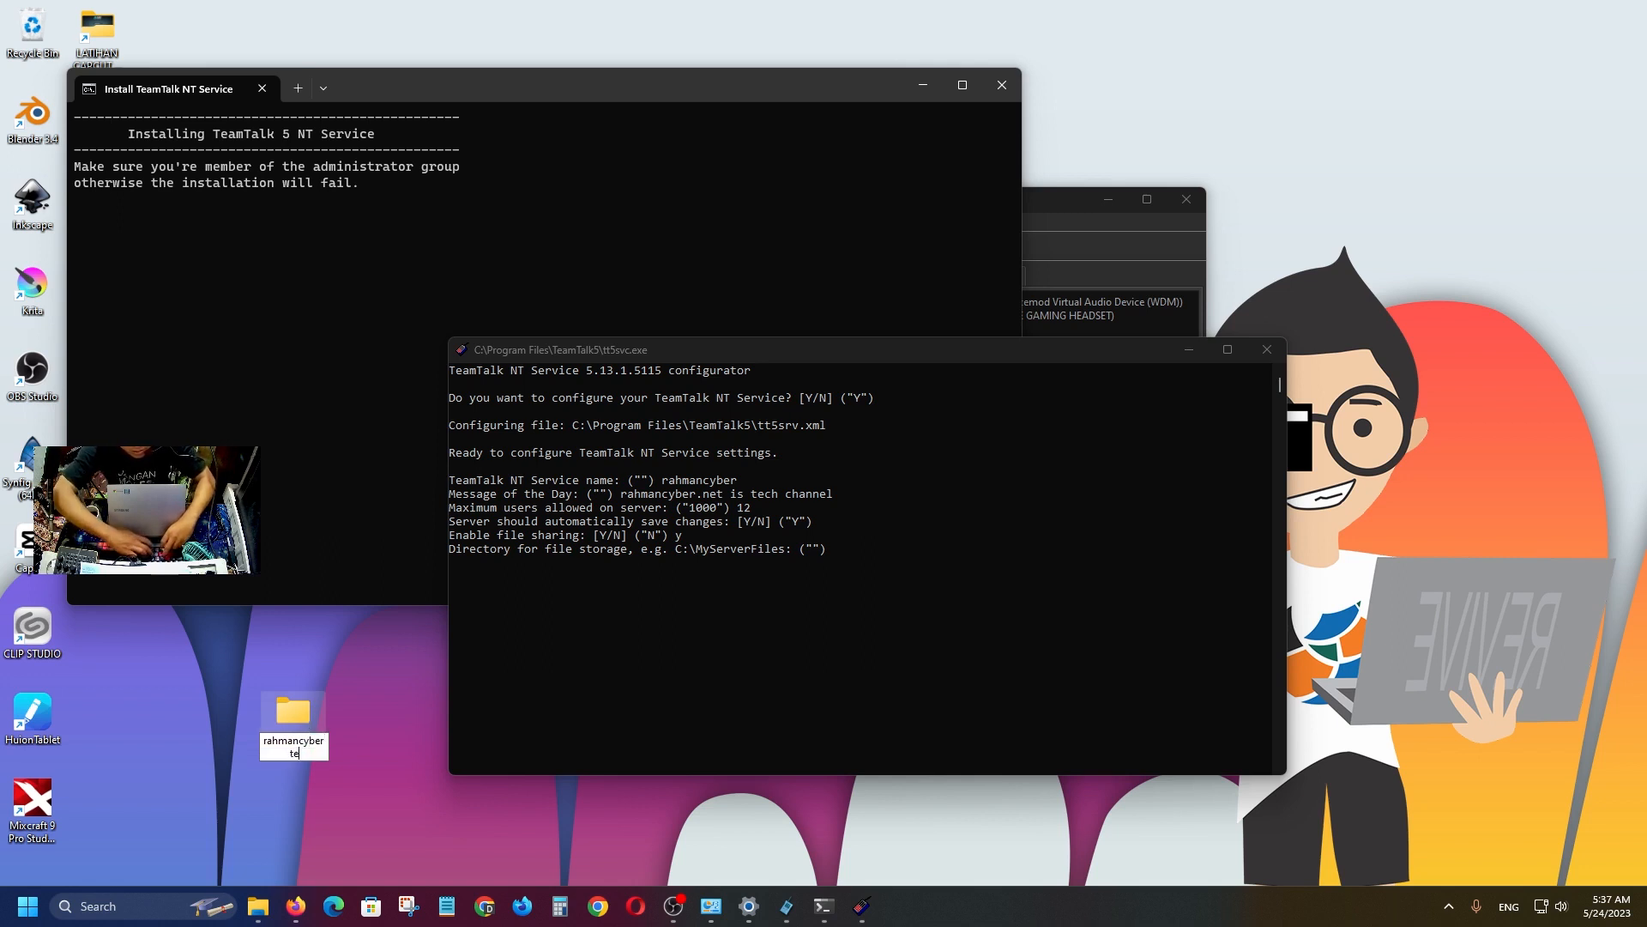
pyautogui.write('amtalk')
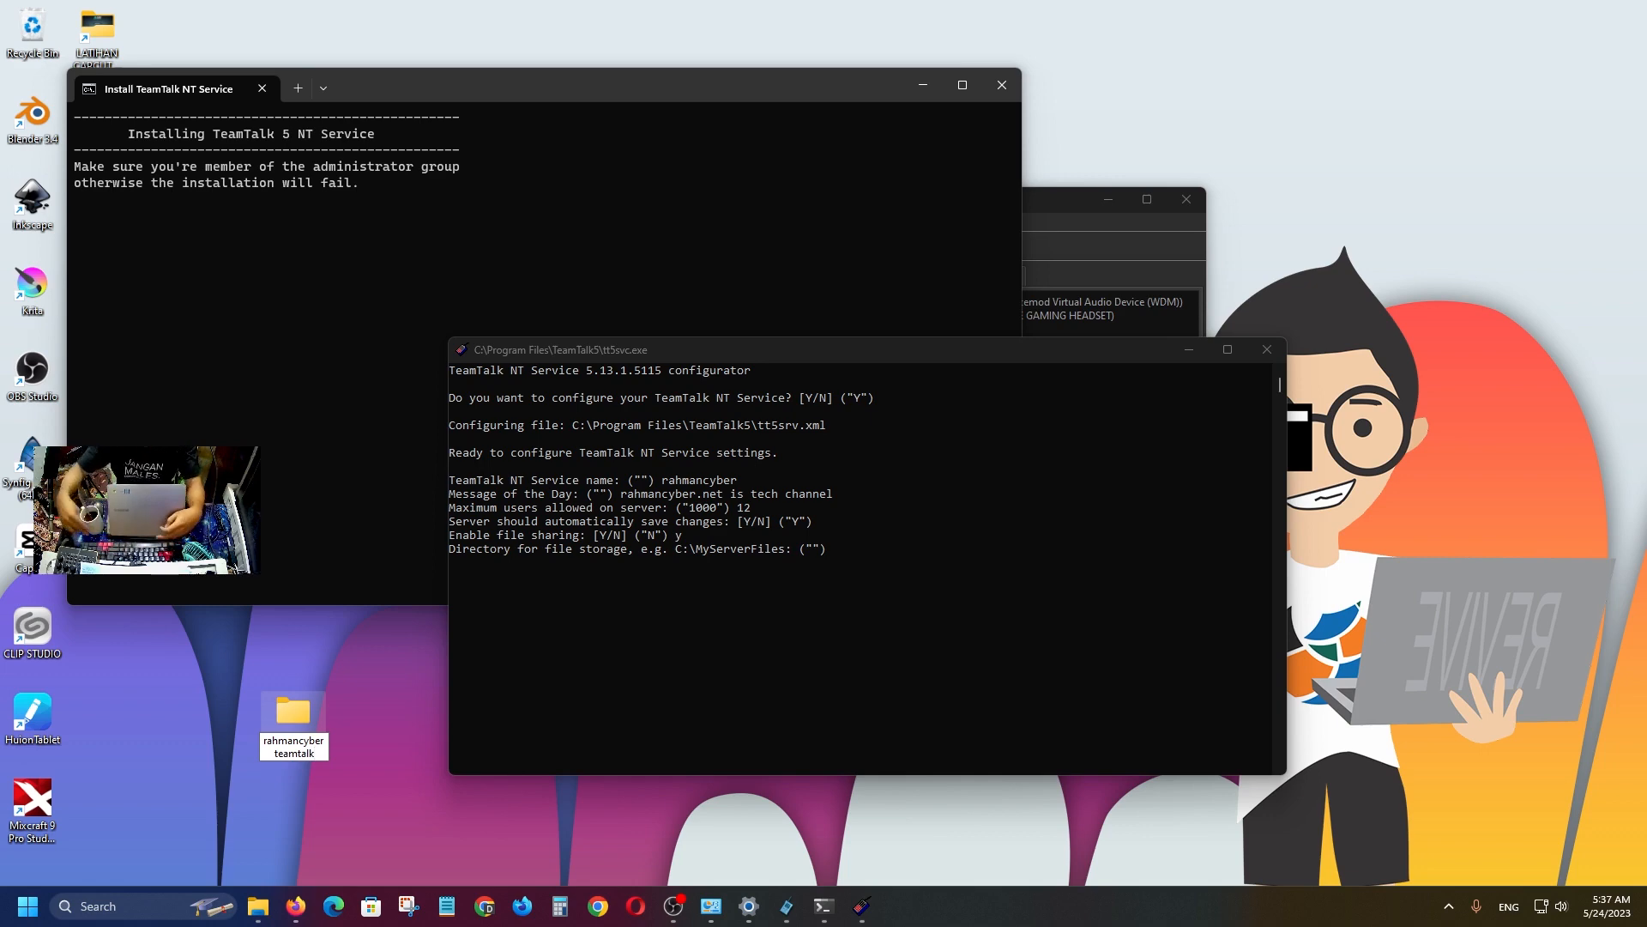
pyautogui.press('Return')
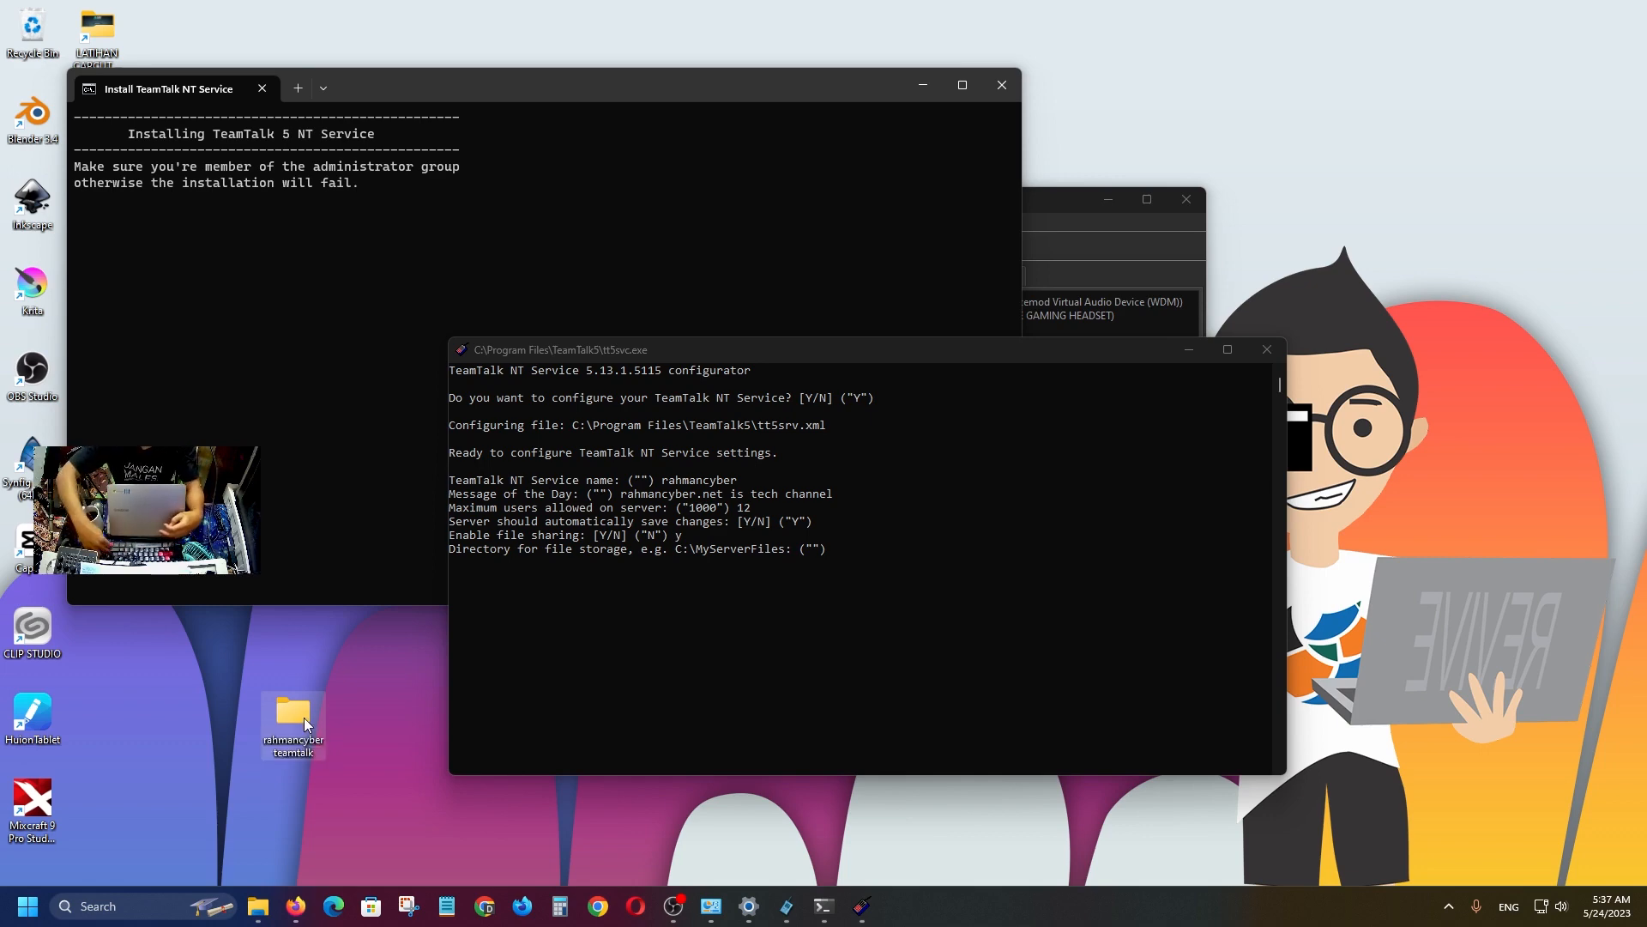
pyautogui.doubleClick(303, 717)
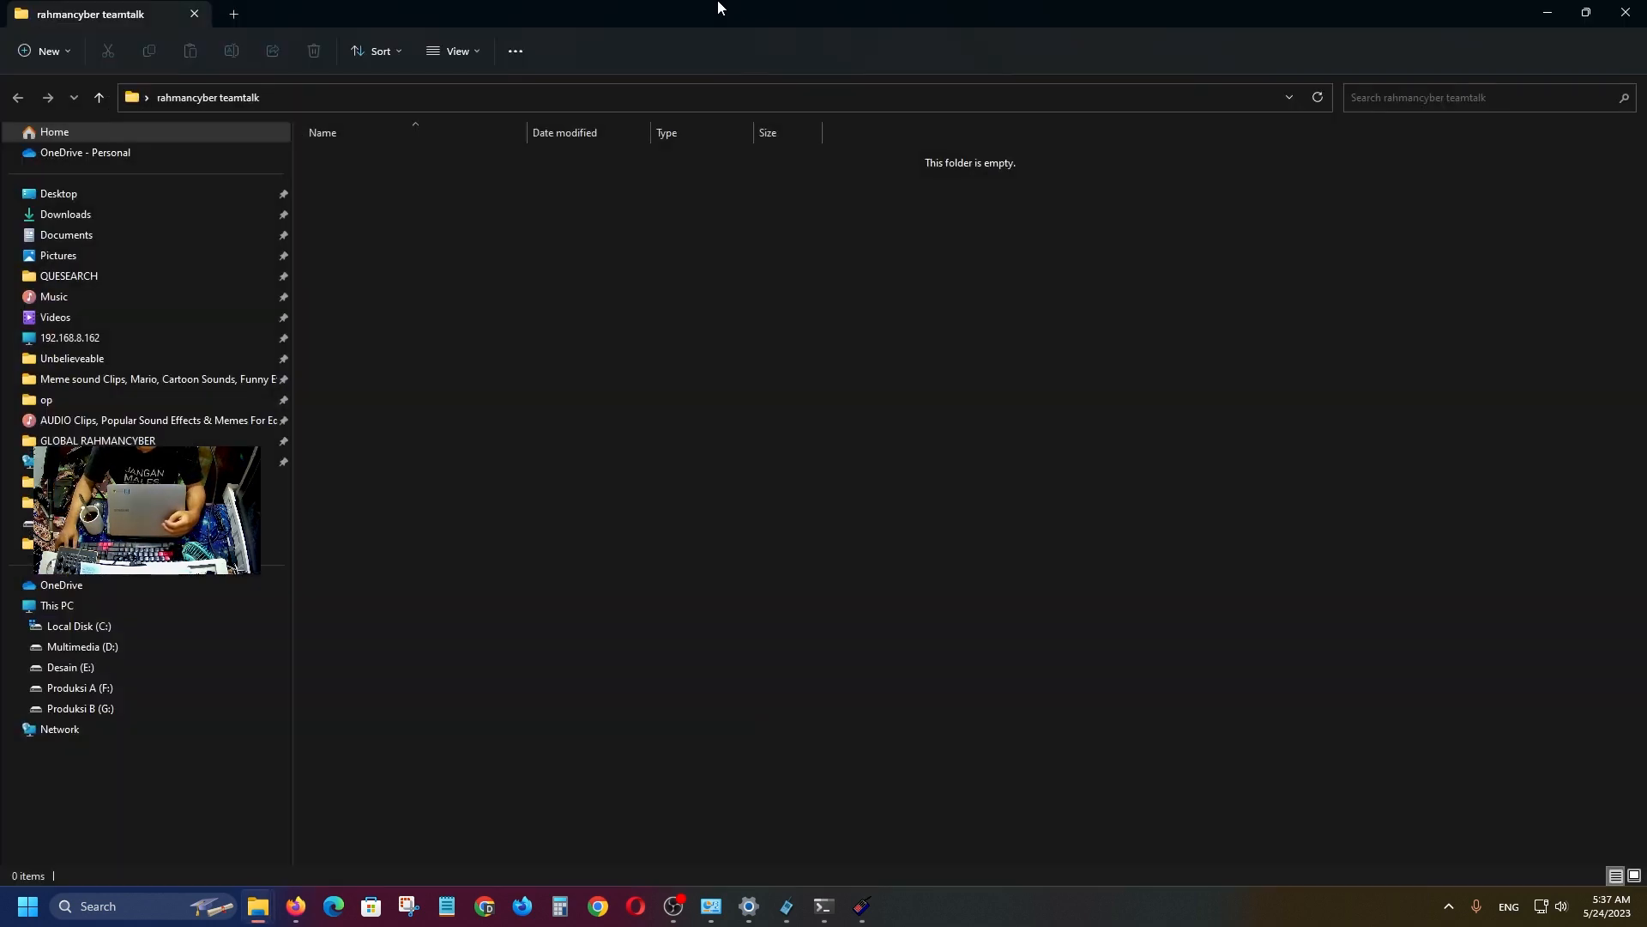
# Copy the new folder's full path and try pasting it at the storage directory prompt.
pyautogui.moveTo(717, 8); pyautogui.dragTo(1044, 602)
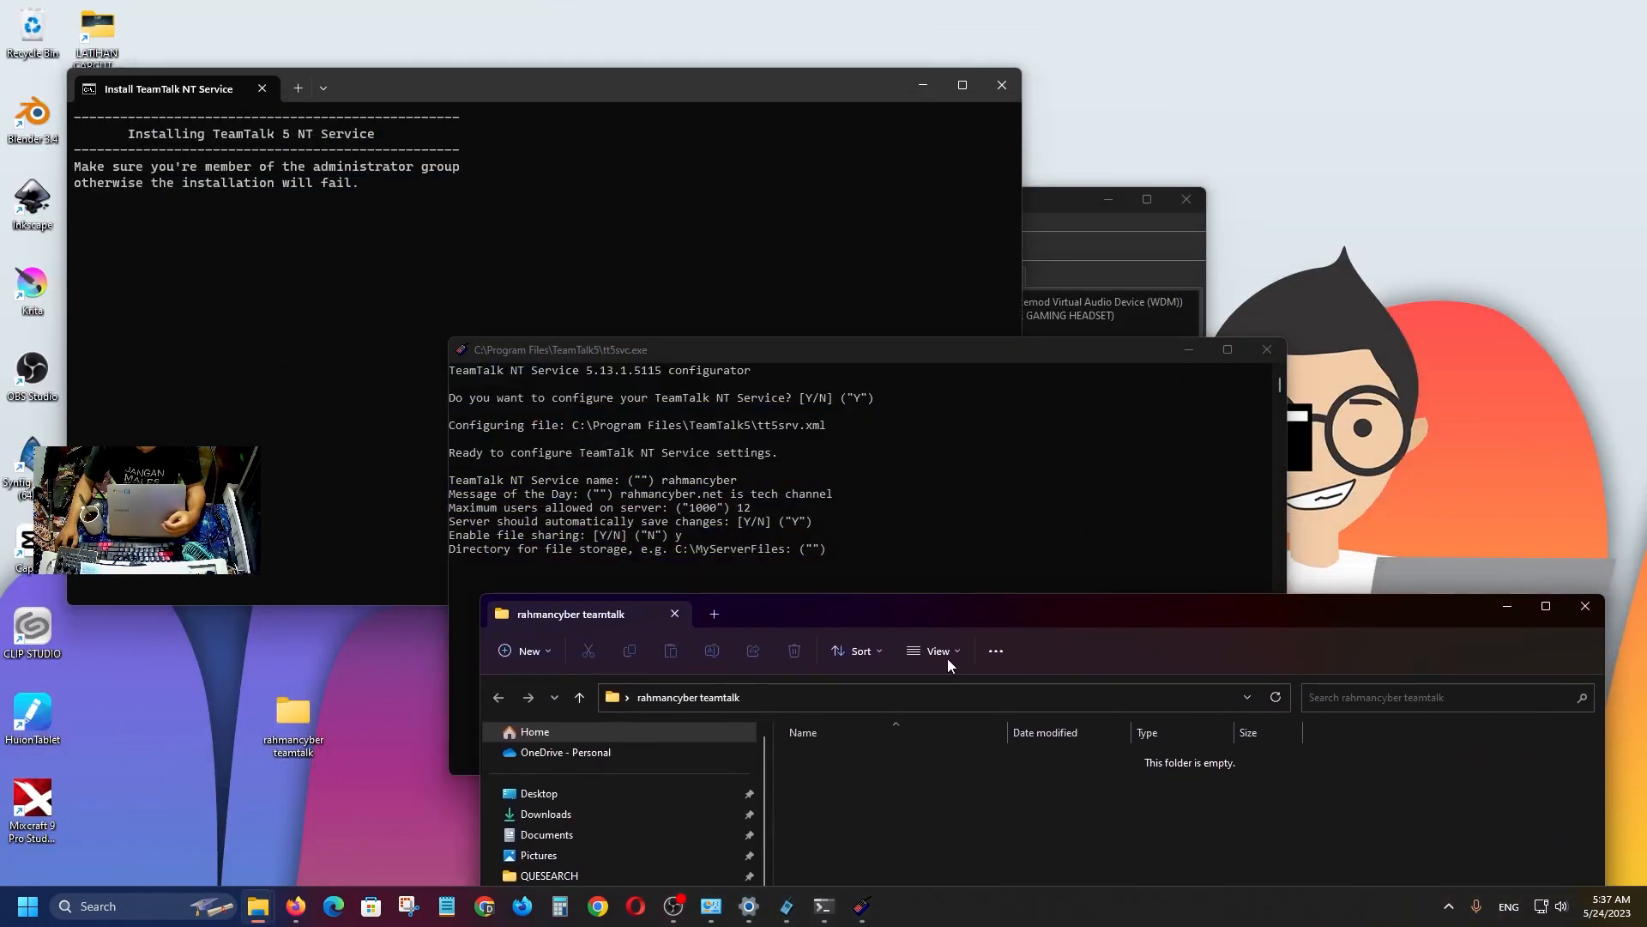
pyautogui.click(789, 702)
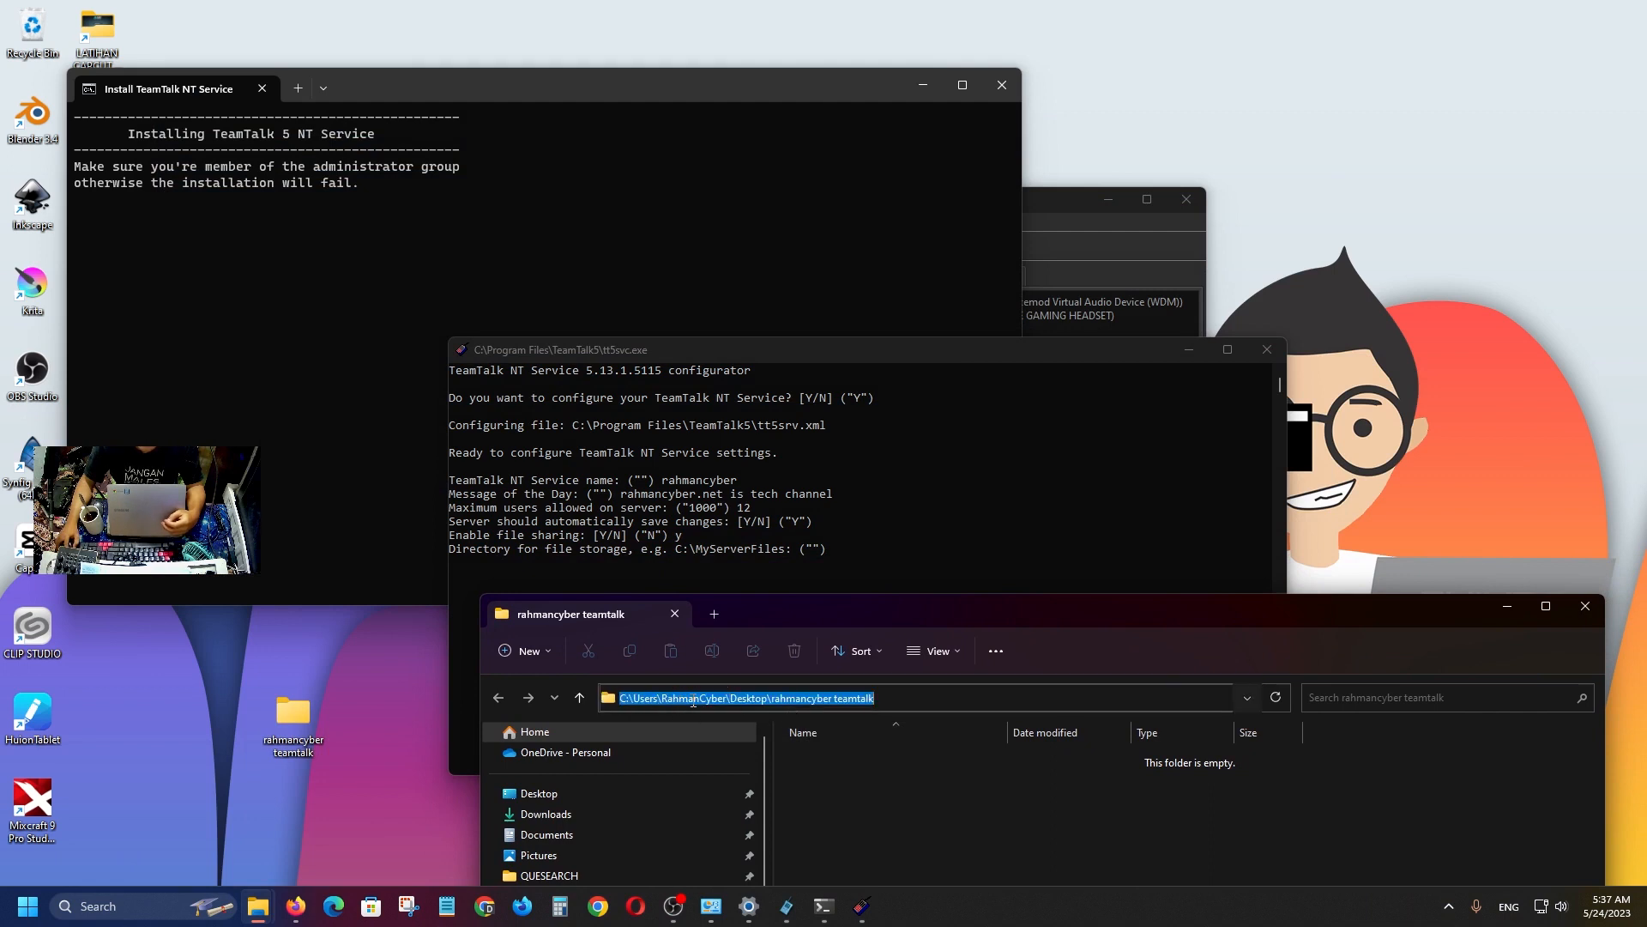
pyautogui.rightClick(693, 698)
pyautogui.click(766, 517)
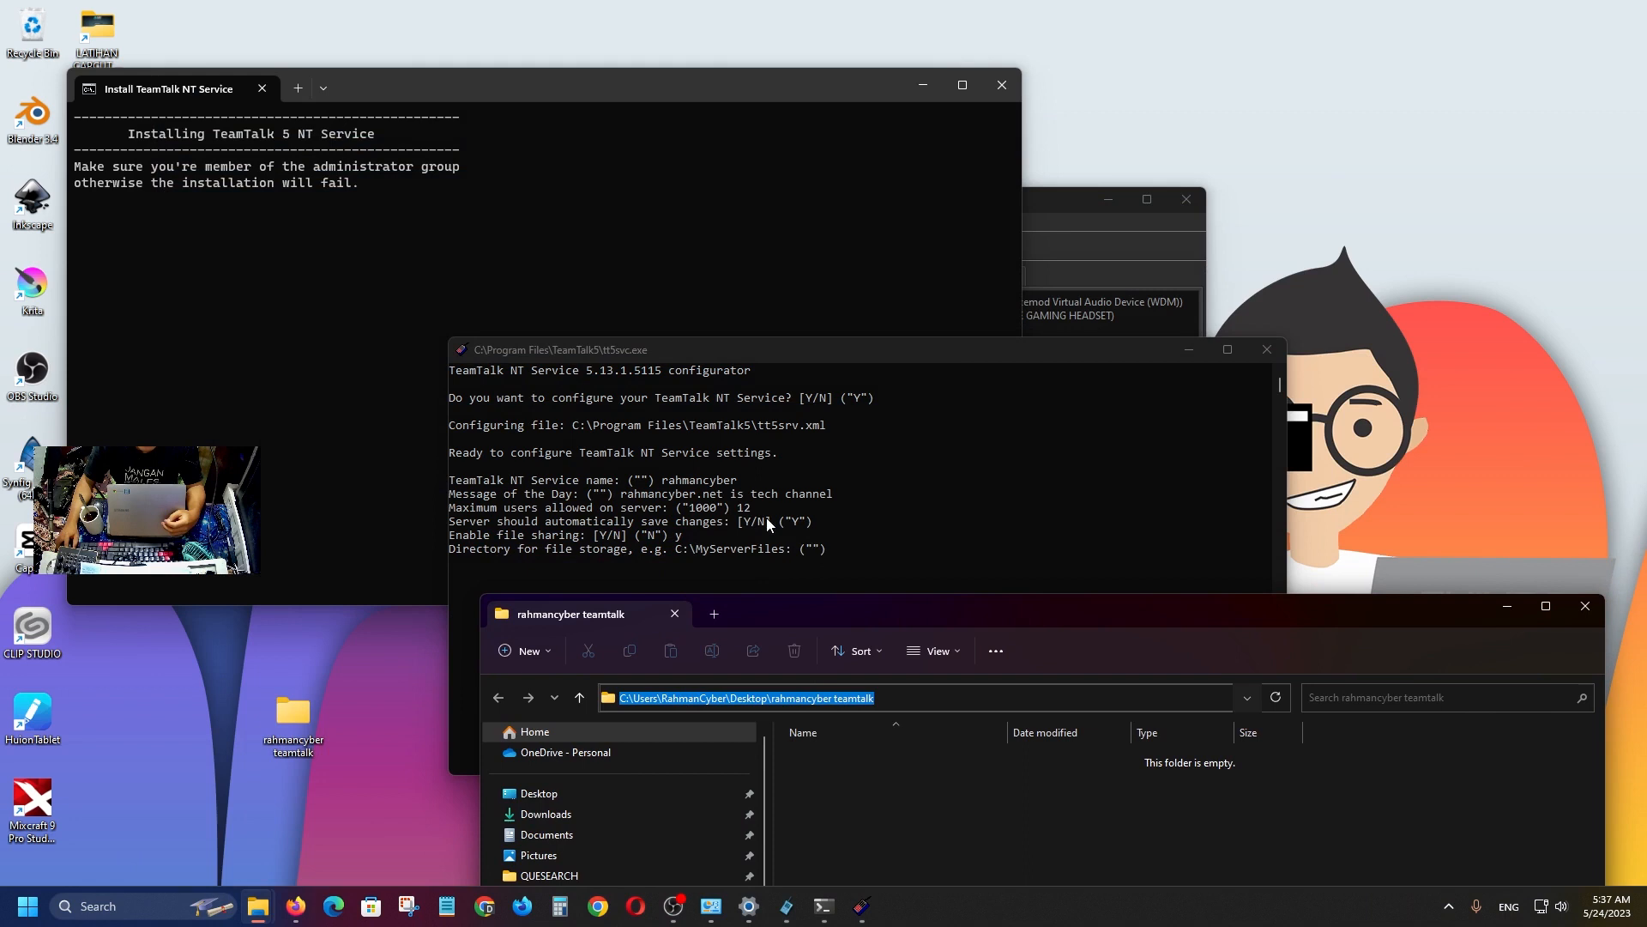
pyautogui.click(846, 553)
pyautogui.click(838, 554)
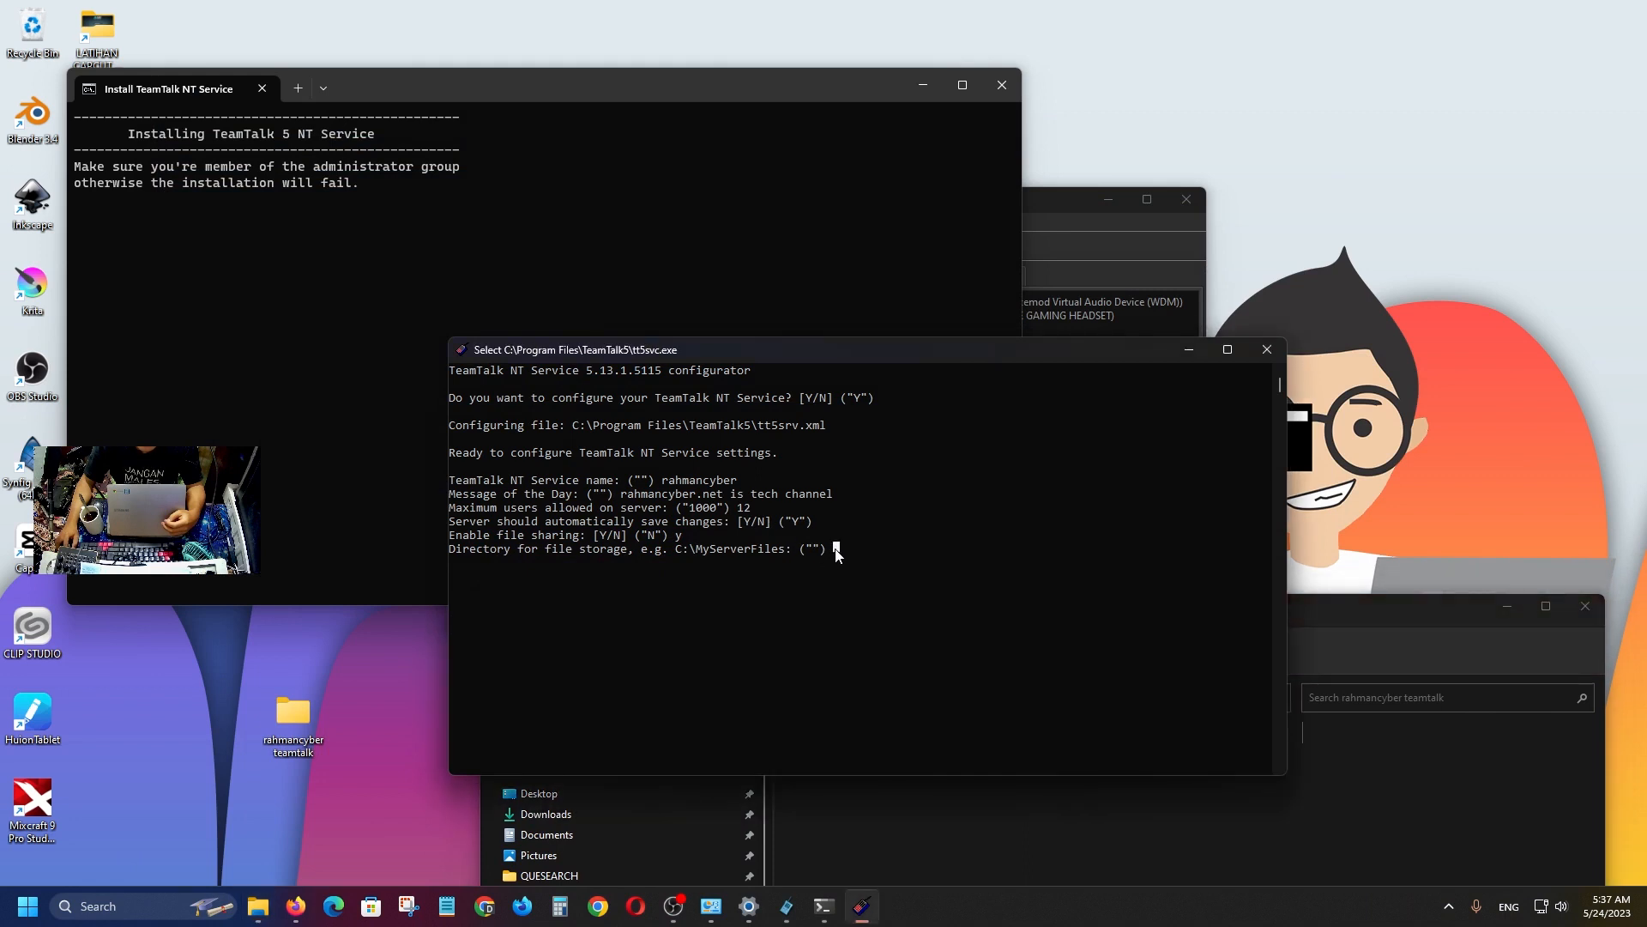
pyautogui.rightClick(836, 548)
pyautogui.click(836, 548)
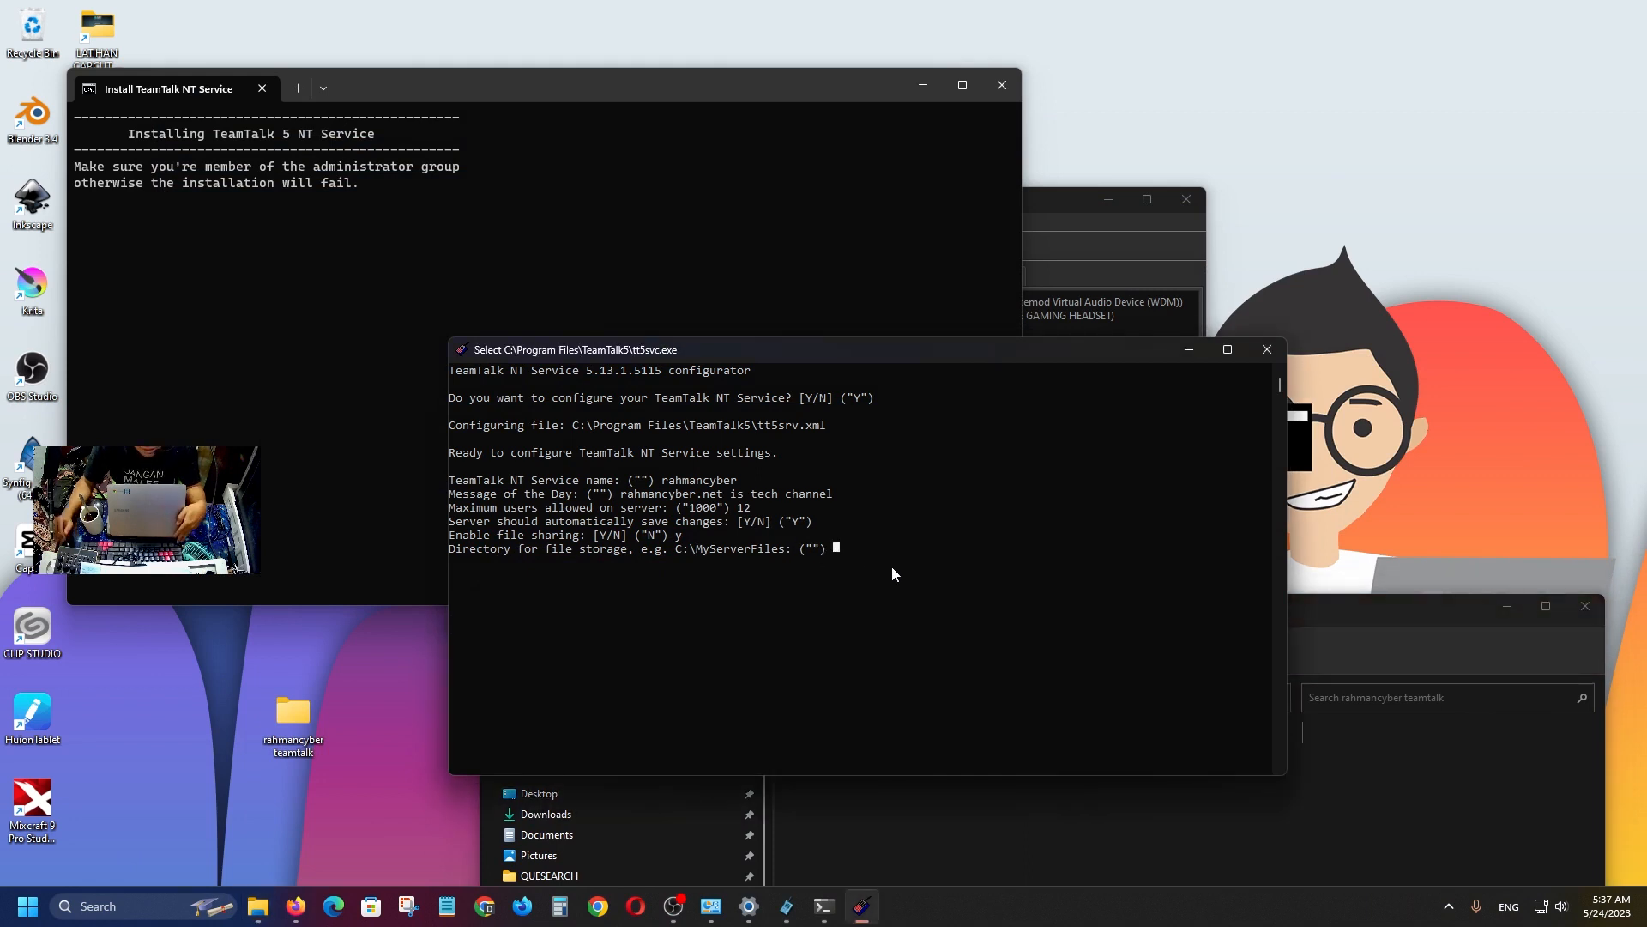
pyautogui.rightClick(892, 567)
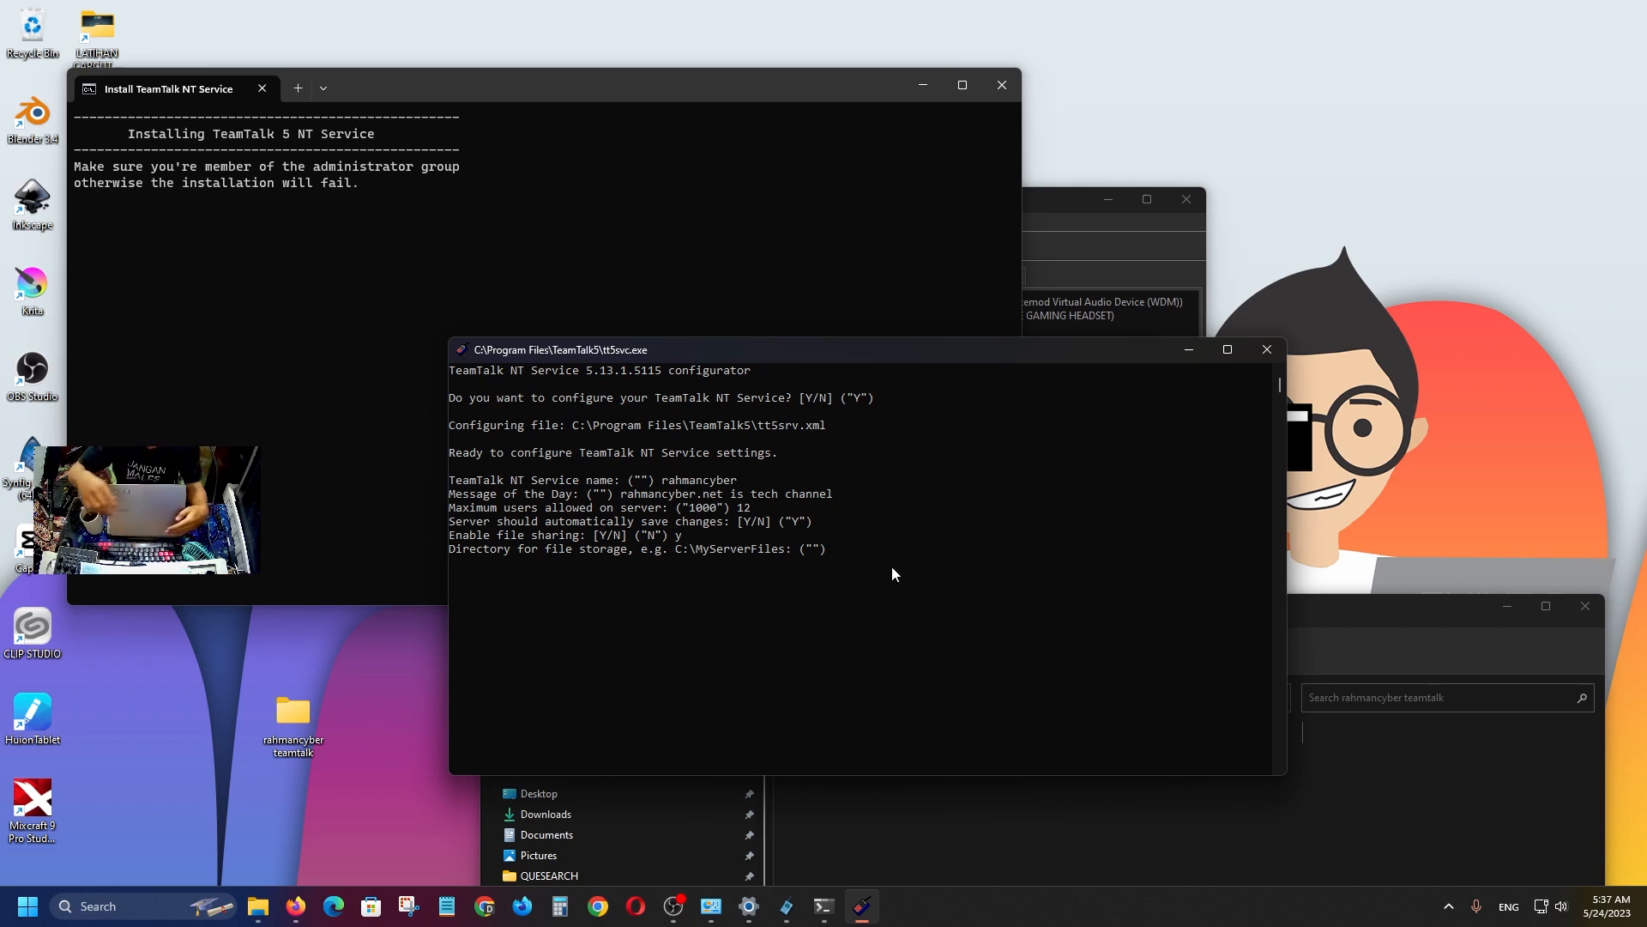
pyautogui.click(833, 548)
# Copy the folder path again and paste it through the console's edit menu.
pyautogui.moveTo(841, 352); pyautogui.dragTo(644, 182)
pyautogui.click(763, 697)
pyautogui.click(771, 698)
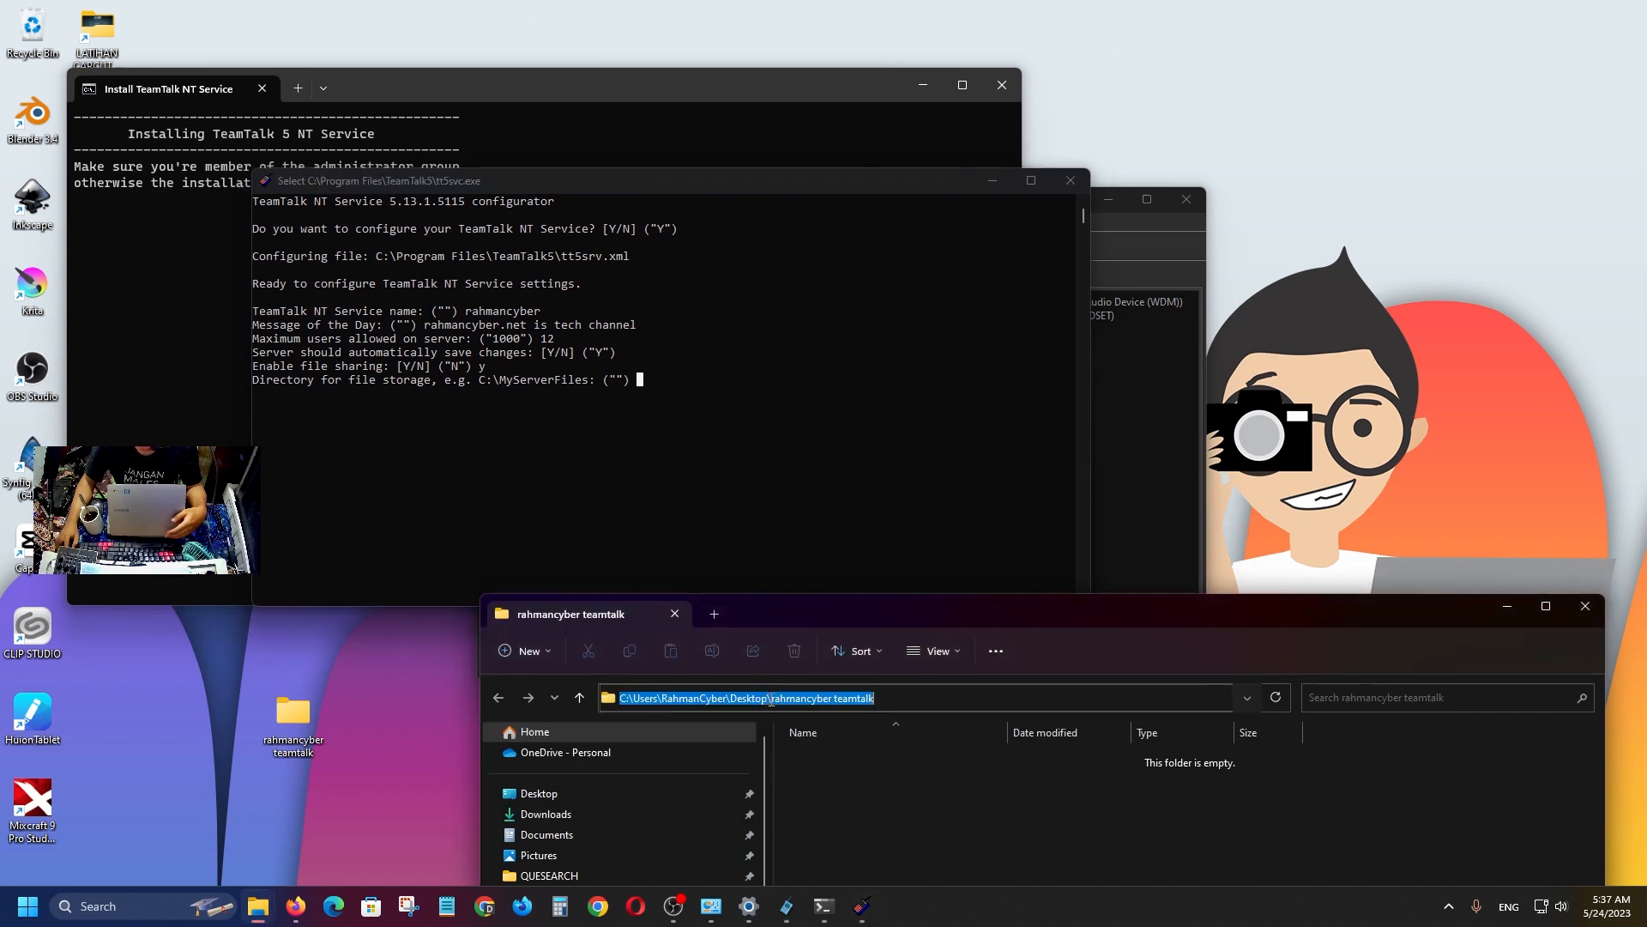
pyautogui.rightClick(813, 706)
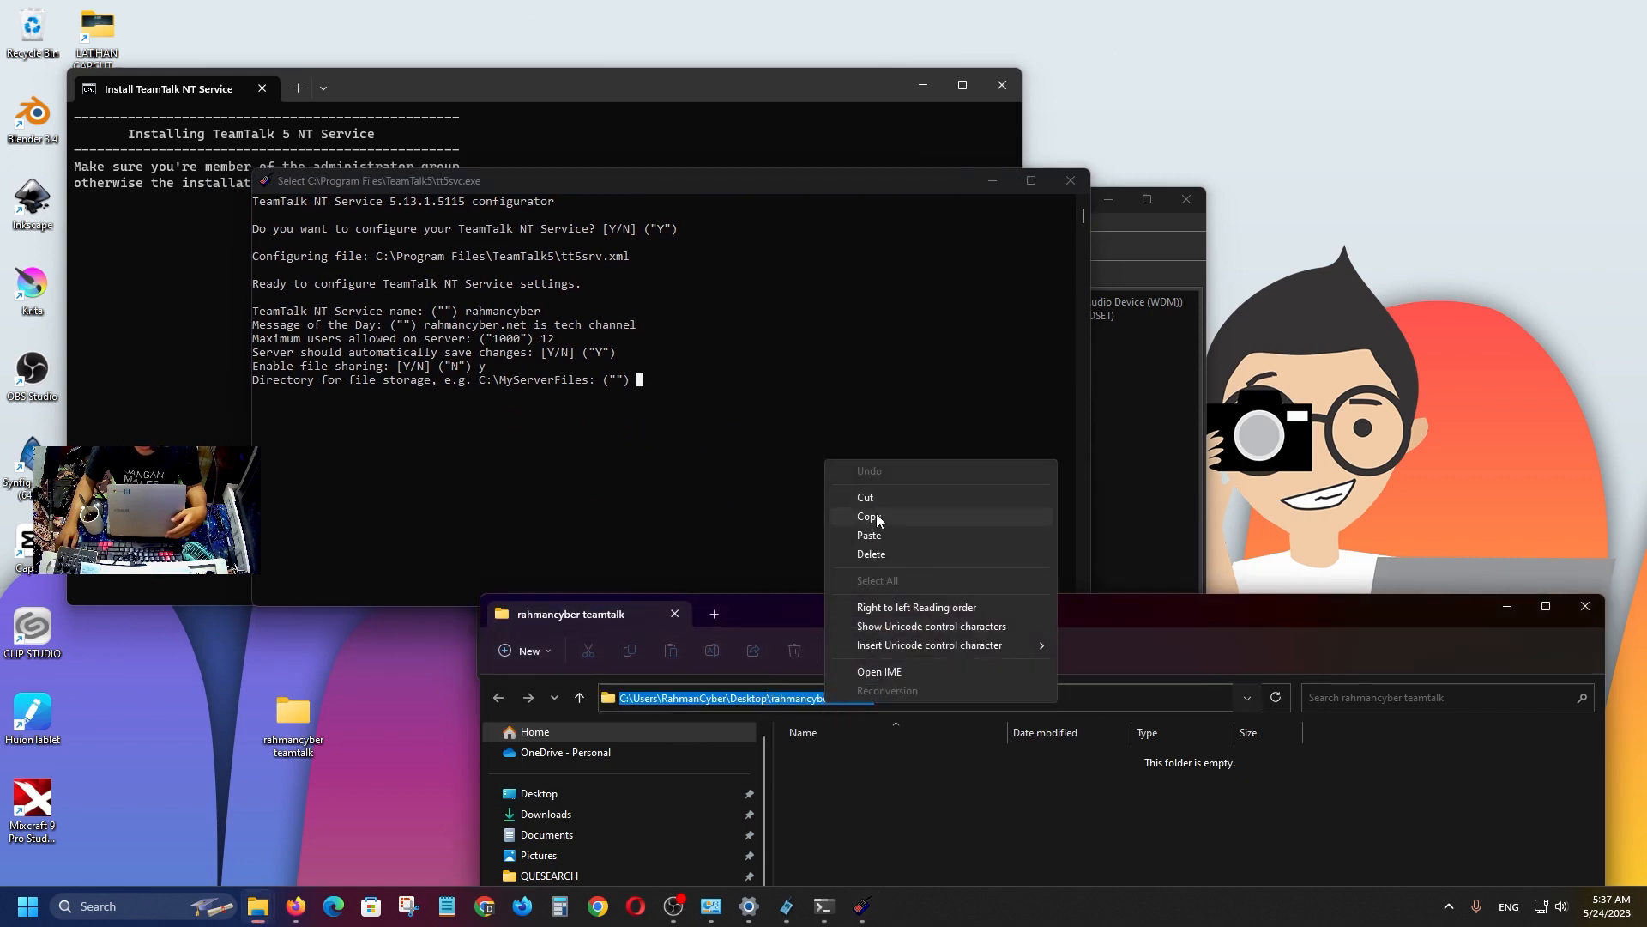
pyautogui.click(877, 514)
pyautogui.rightClick(785, 180)
pyautogui.moveTo(826, 310)
pyautogui.click(967, 349)
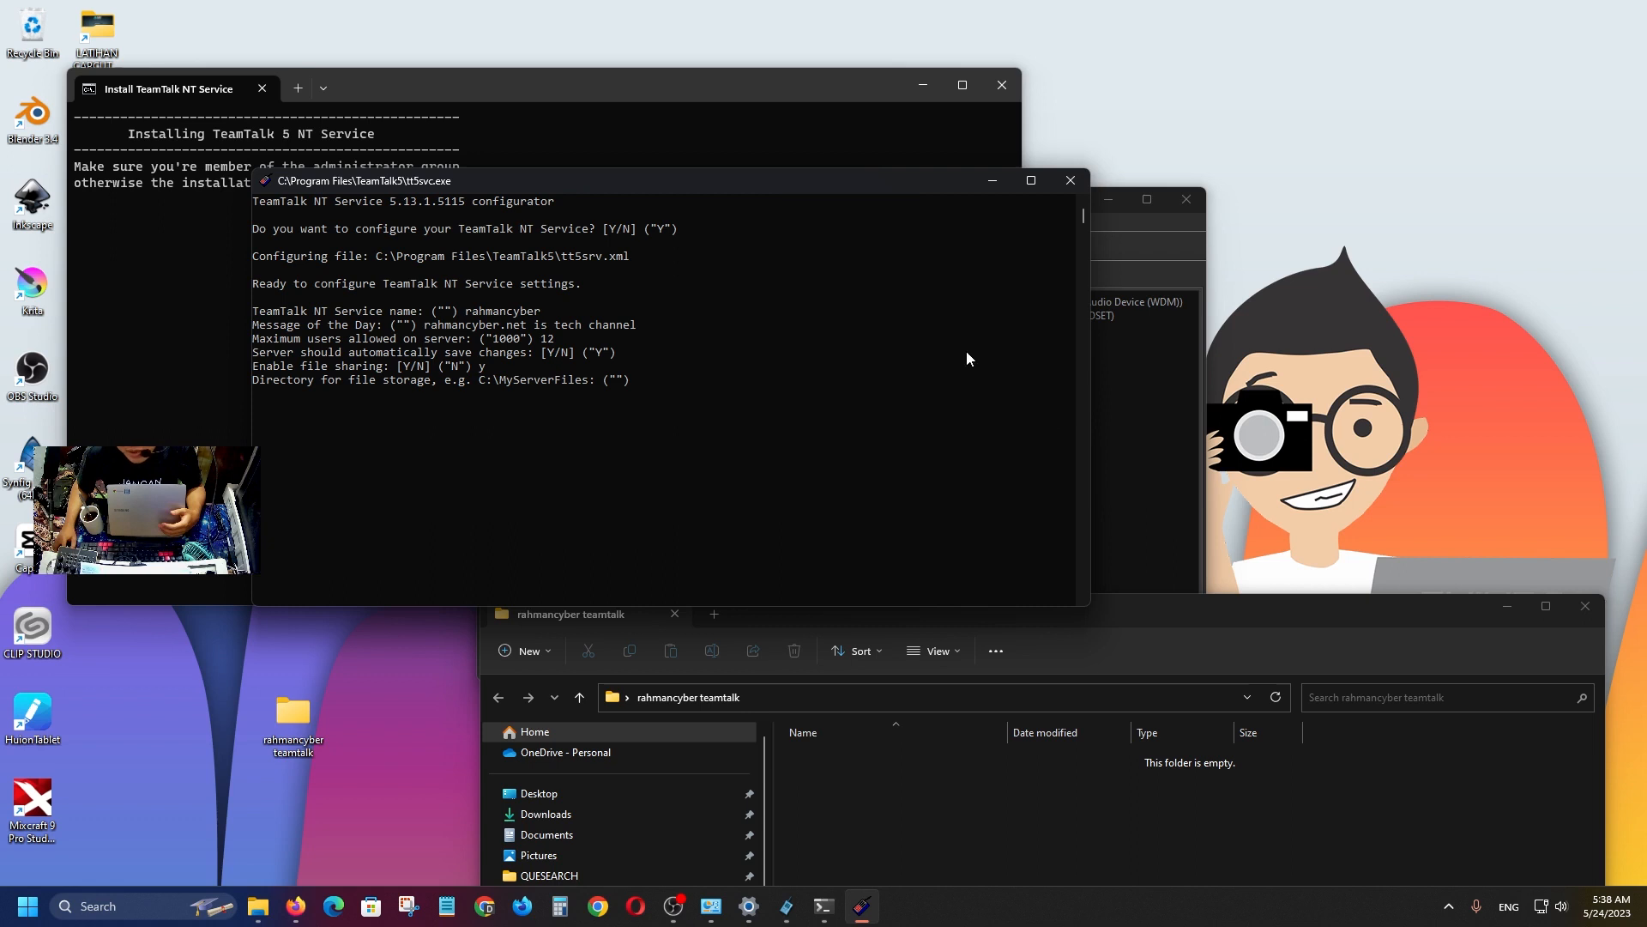
pyautogui.click(633, 393)
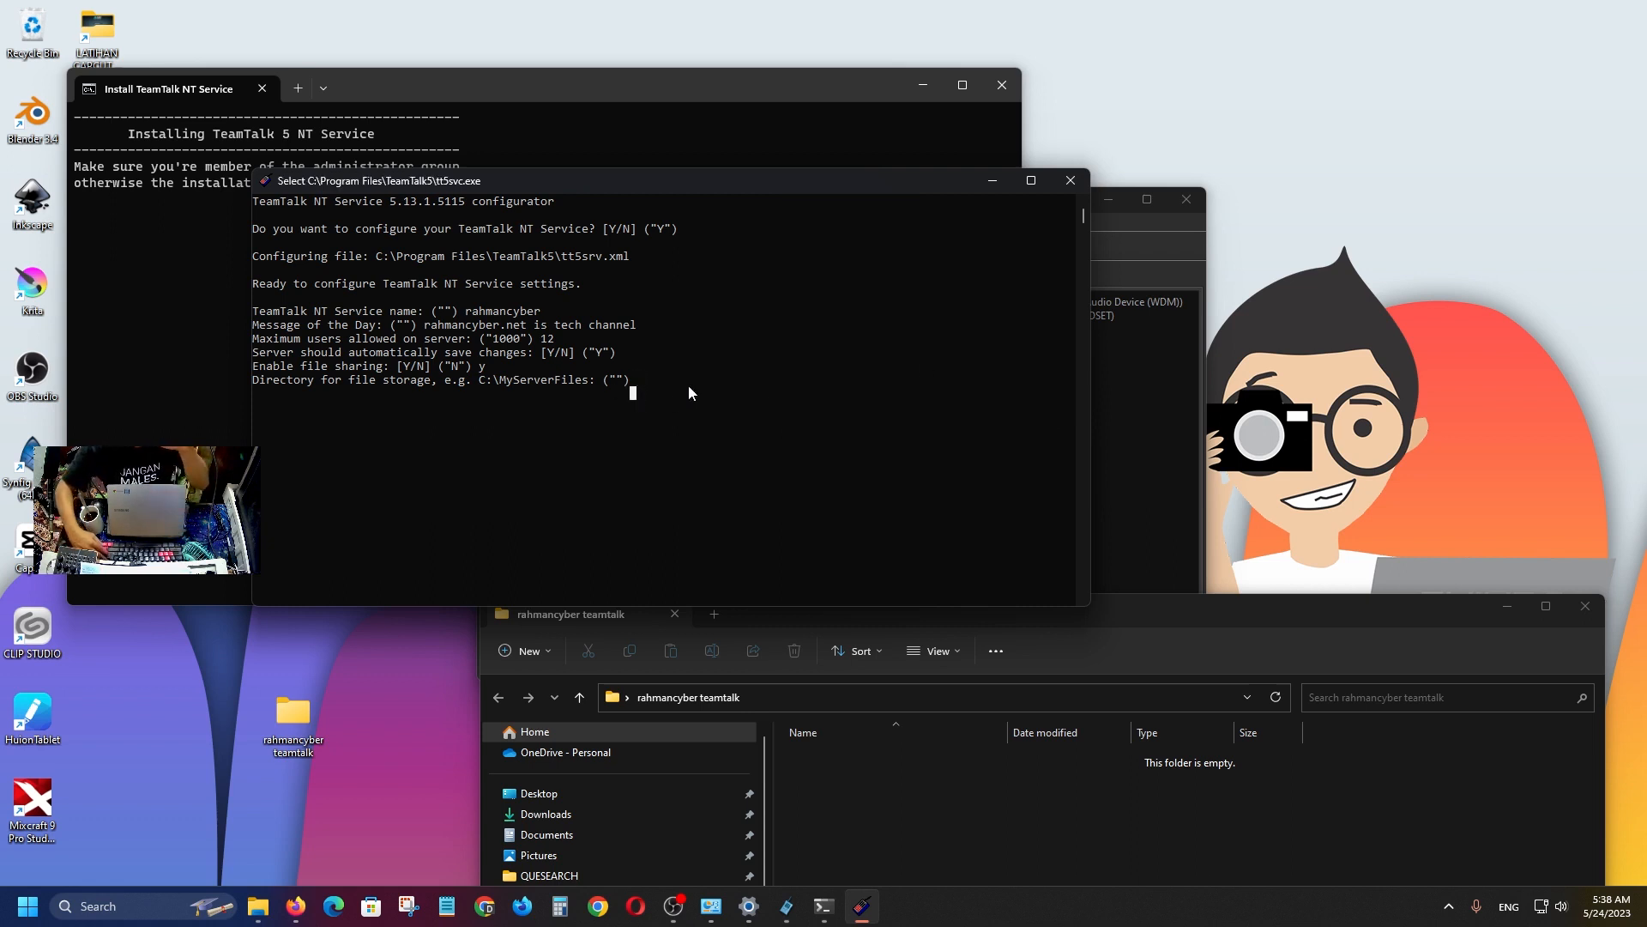
pyautogui.press('Escape')
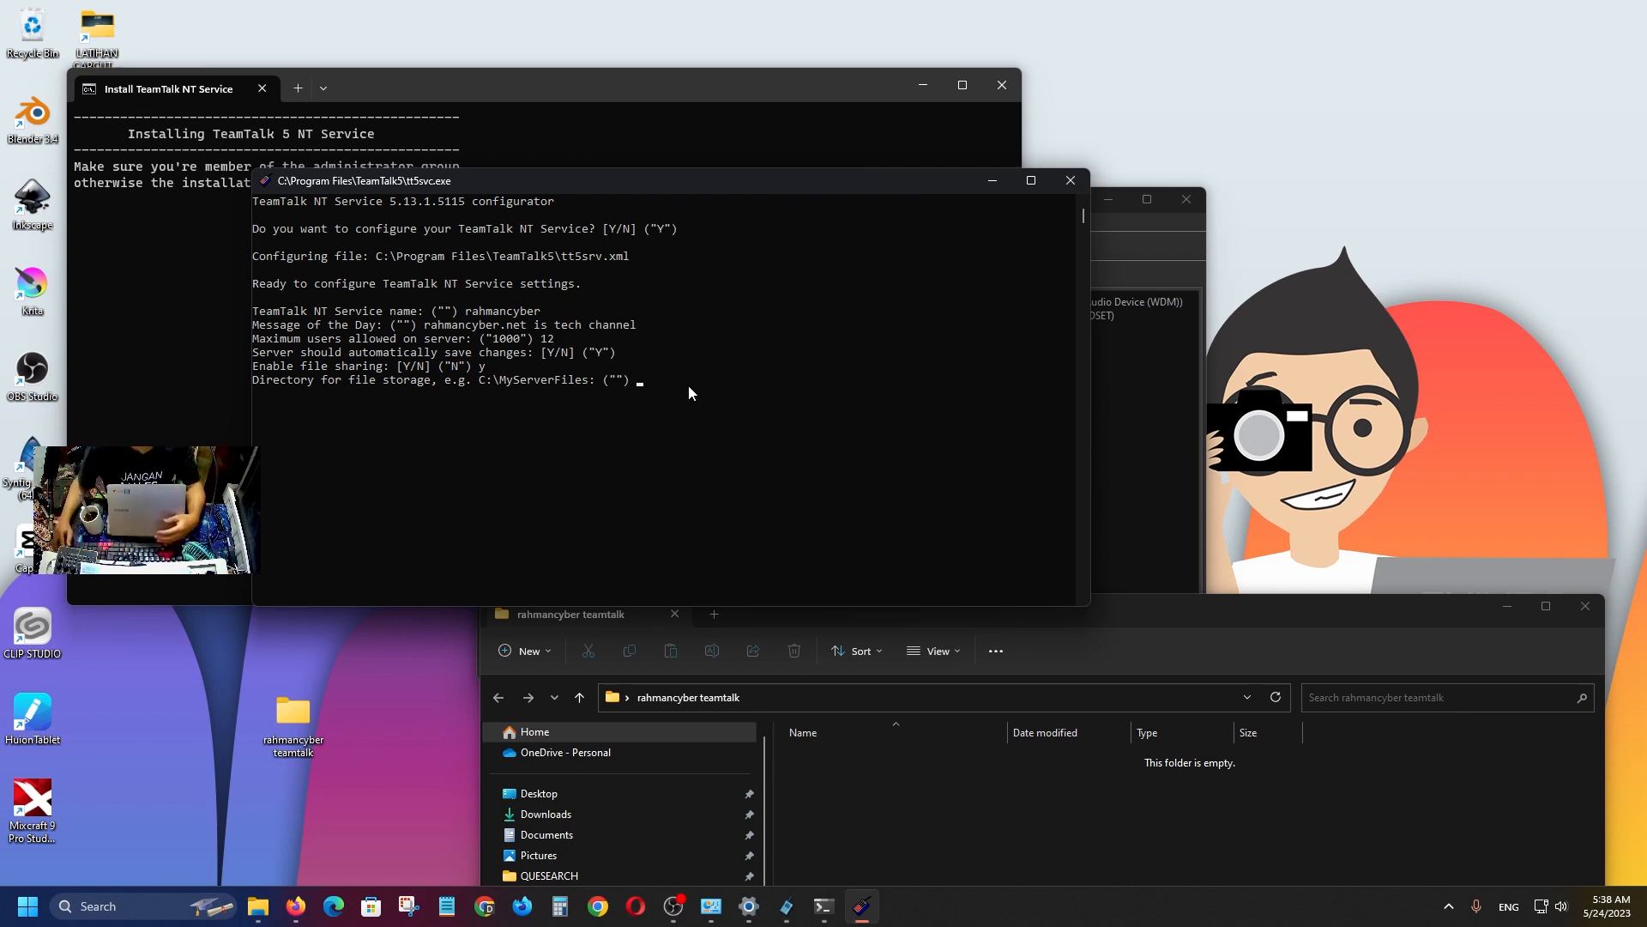
# Open the tt5svc.exe console window's Properties dialog.
pyautogui.click(821, 699)
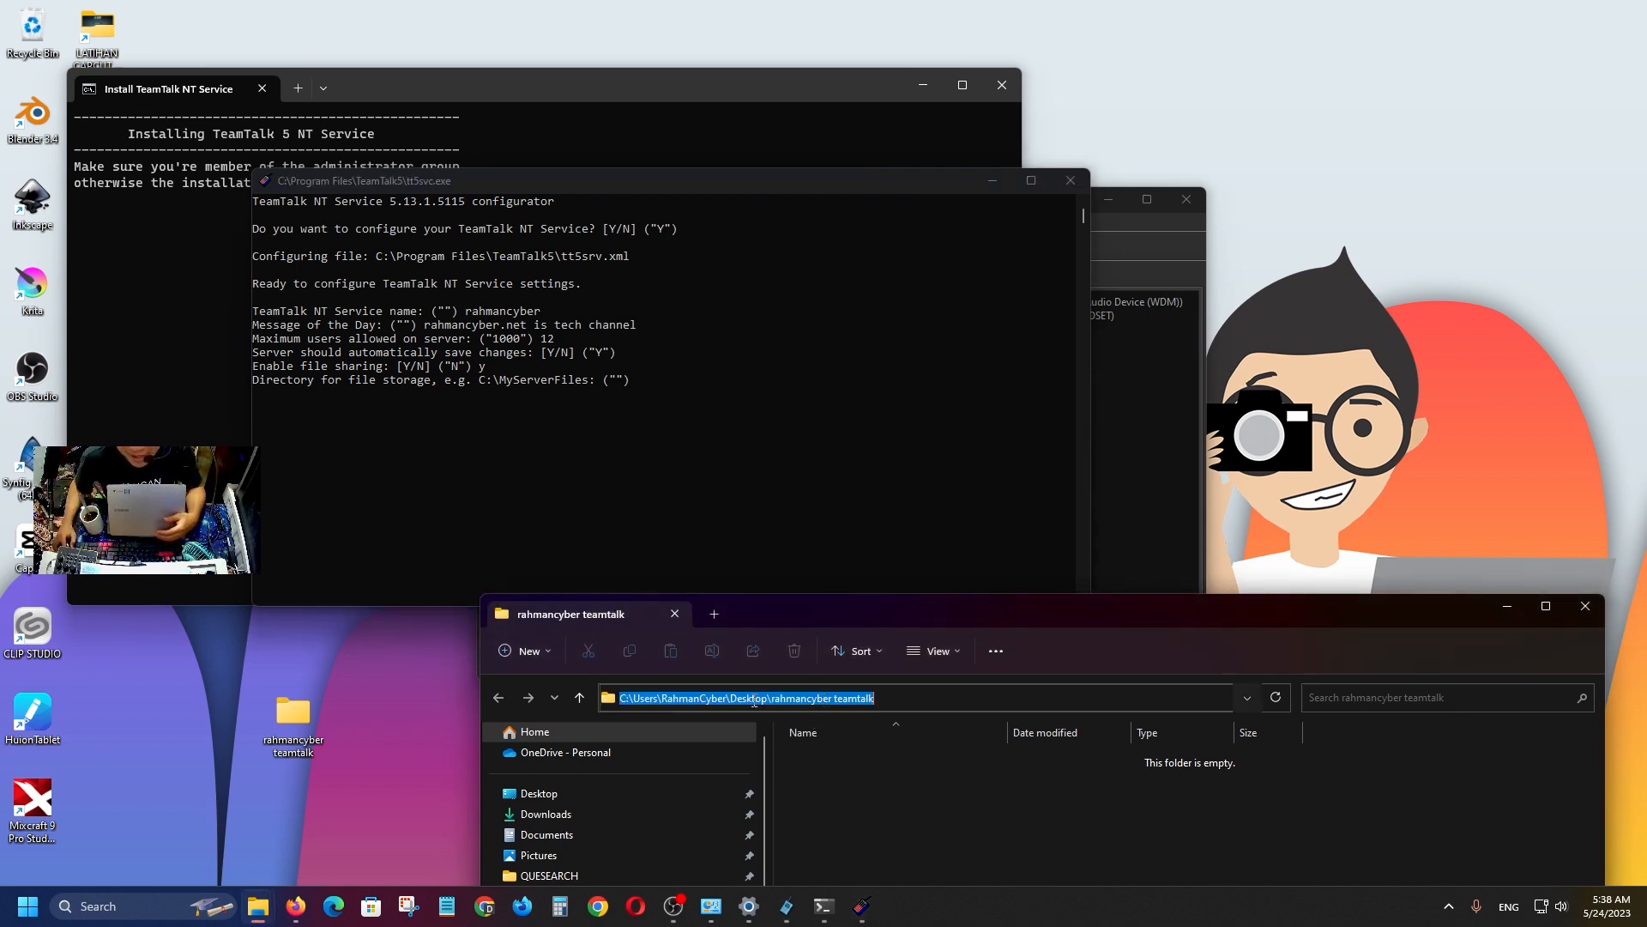
pyautogui.click(658, 385)
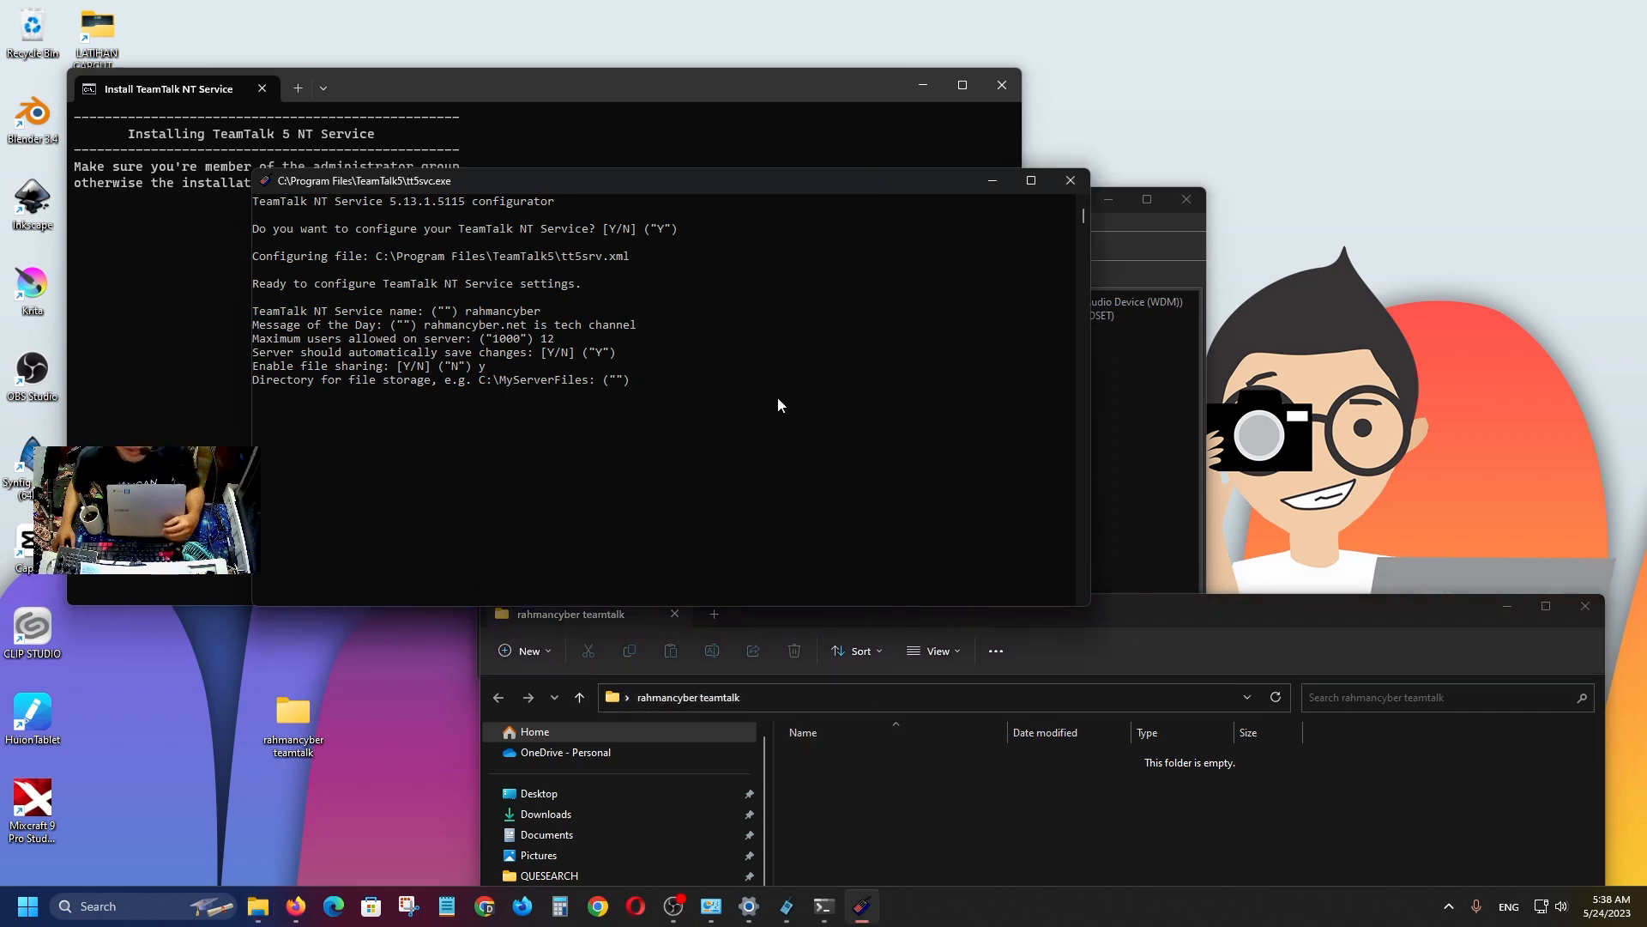
pyautogui.rightClick(728, 175)
pyautogui.click(794, 344)
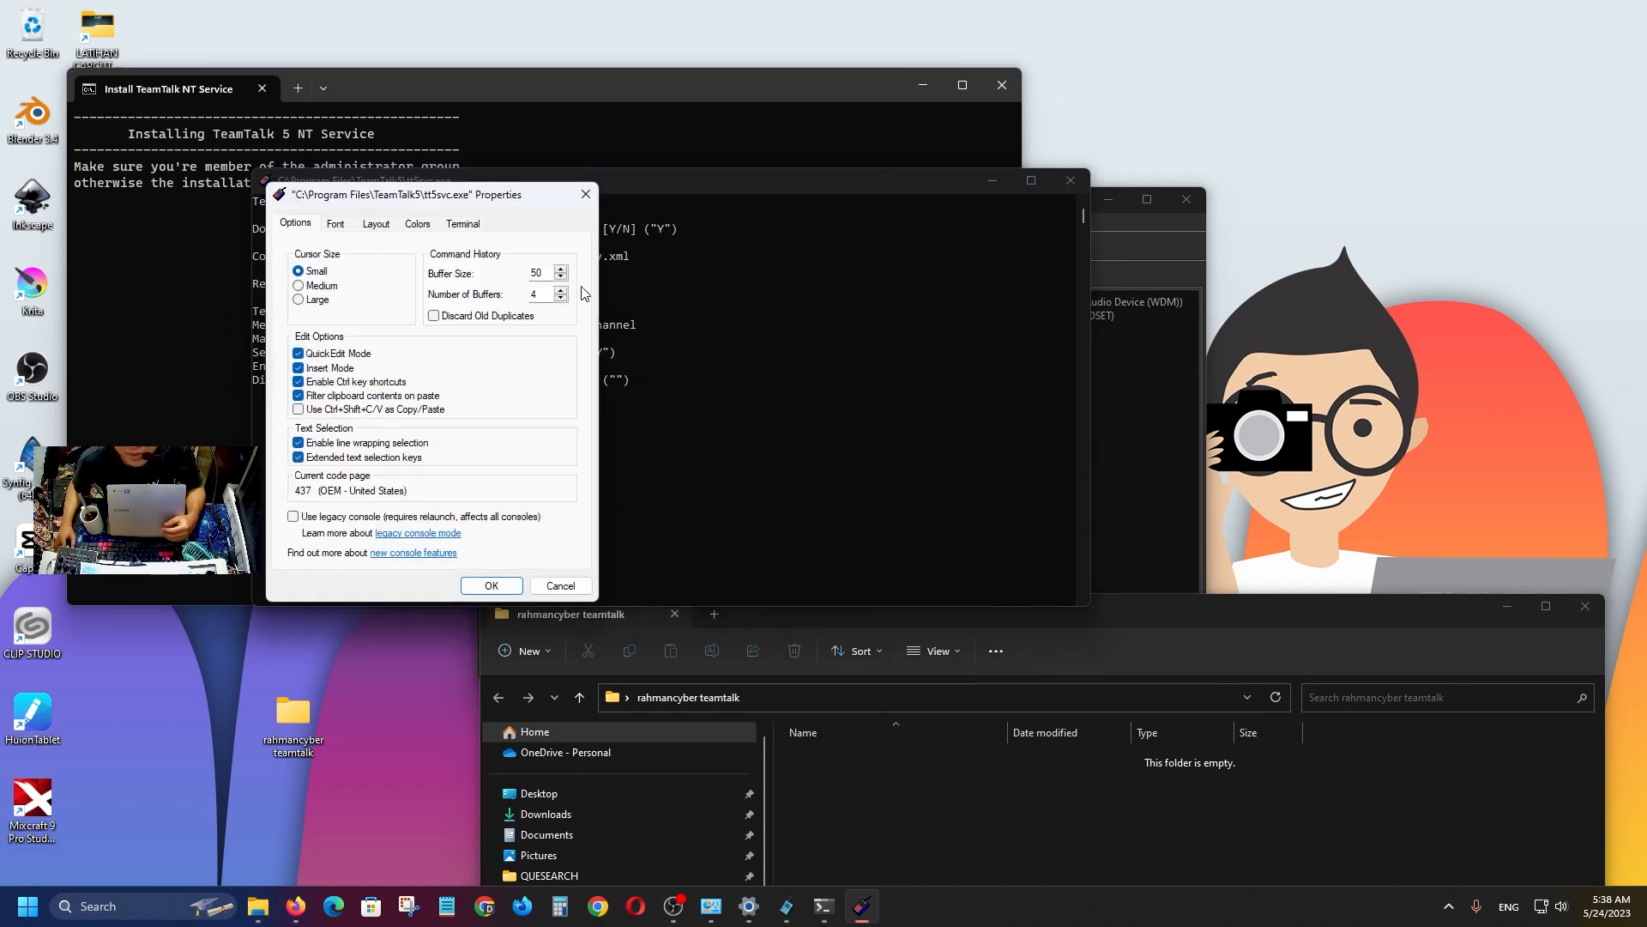
pyautogui.moveTo(489, 199); pyautogui.dragTo(794, 390)
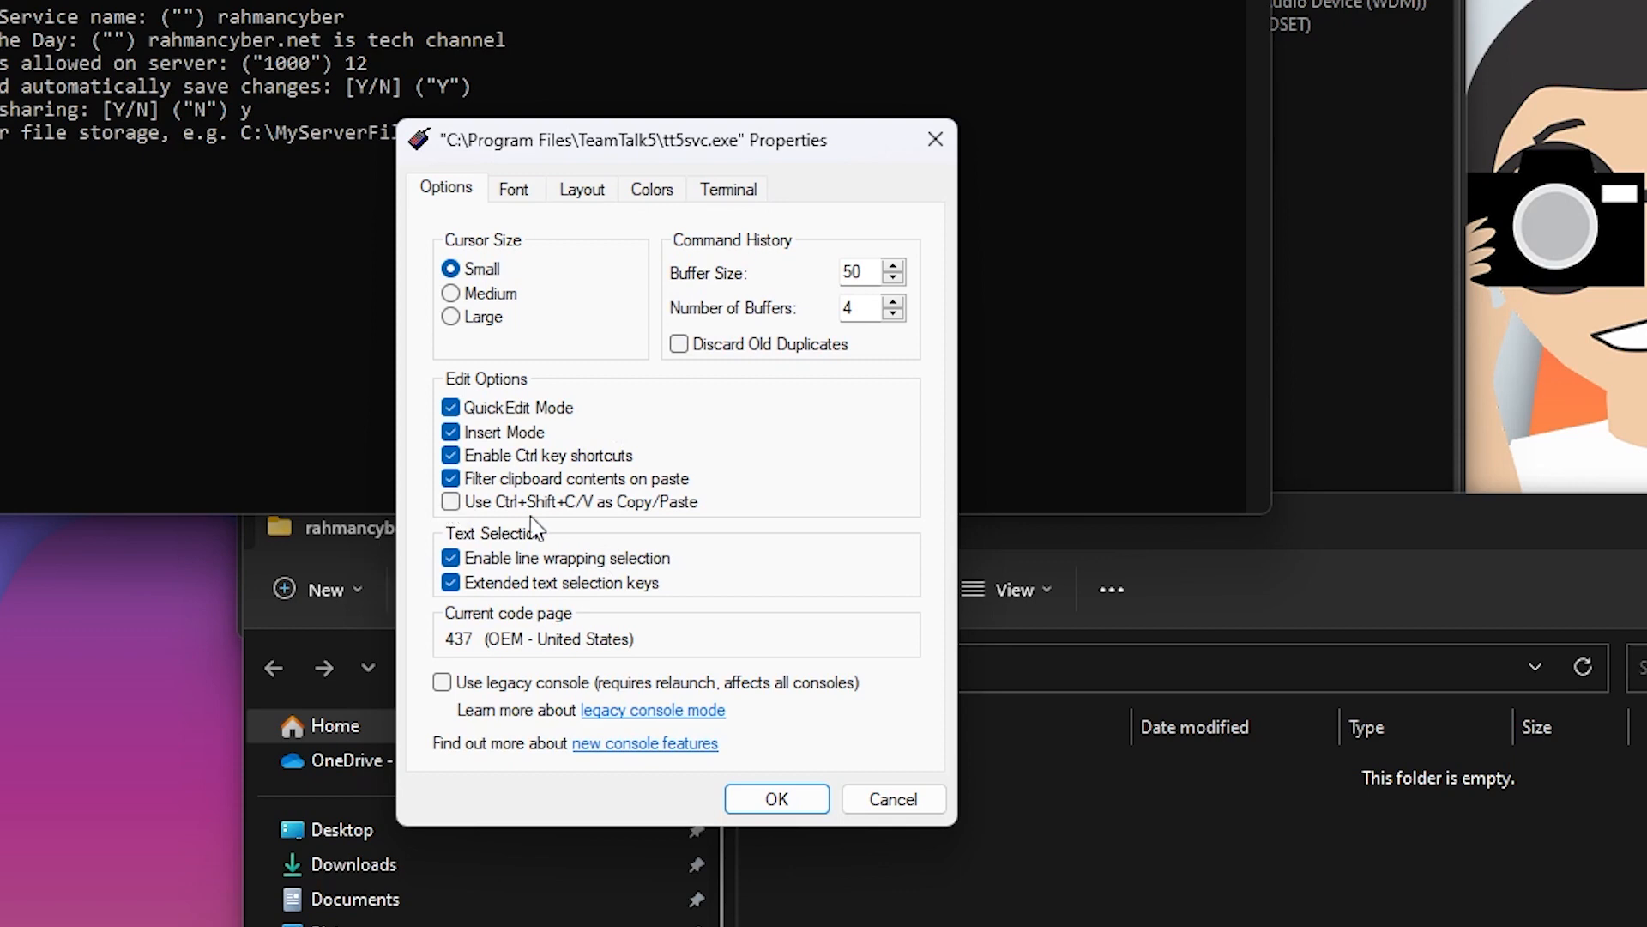
# Turn on 'Use Ctrl+Shift+C/V as Copy/Paste' in the console properties and confirm.
pyautogui.click(451, 501)
pyautogui.moveTo(708, 134); pyautogui.dragTo(887, 0)
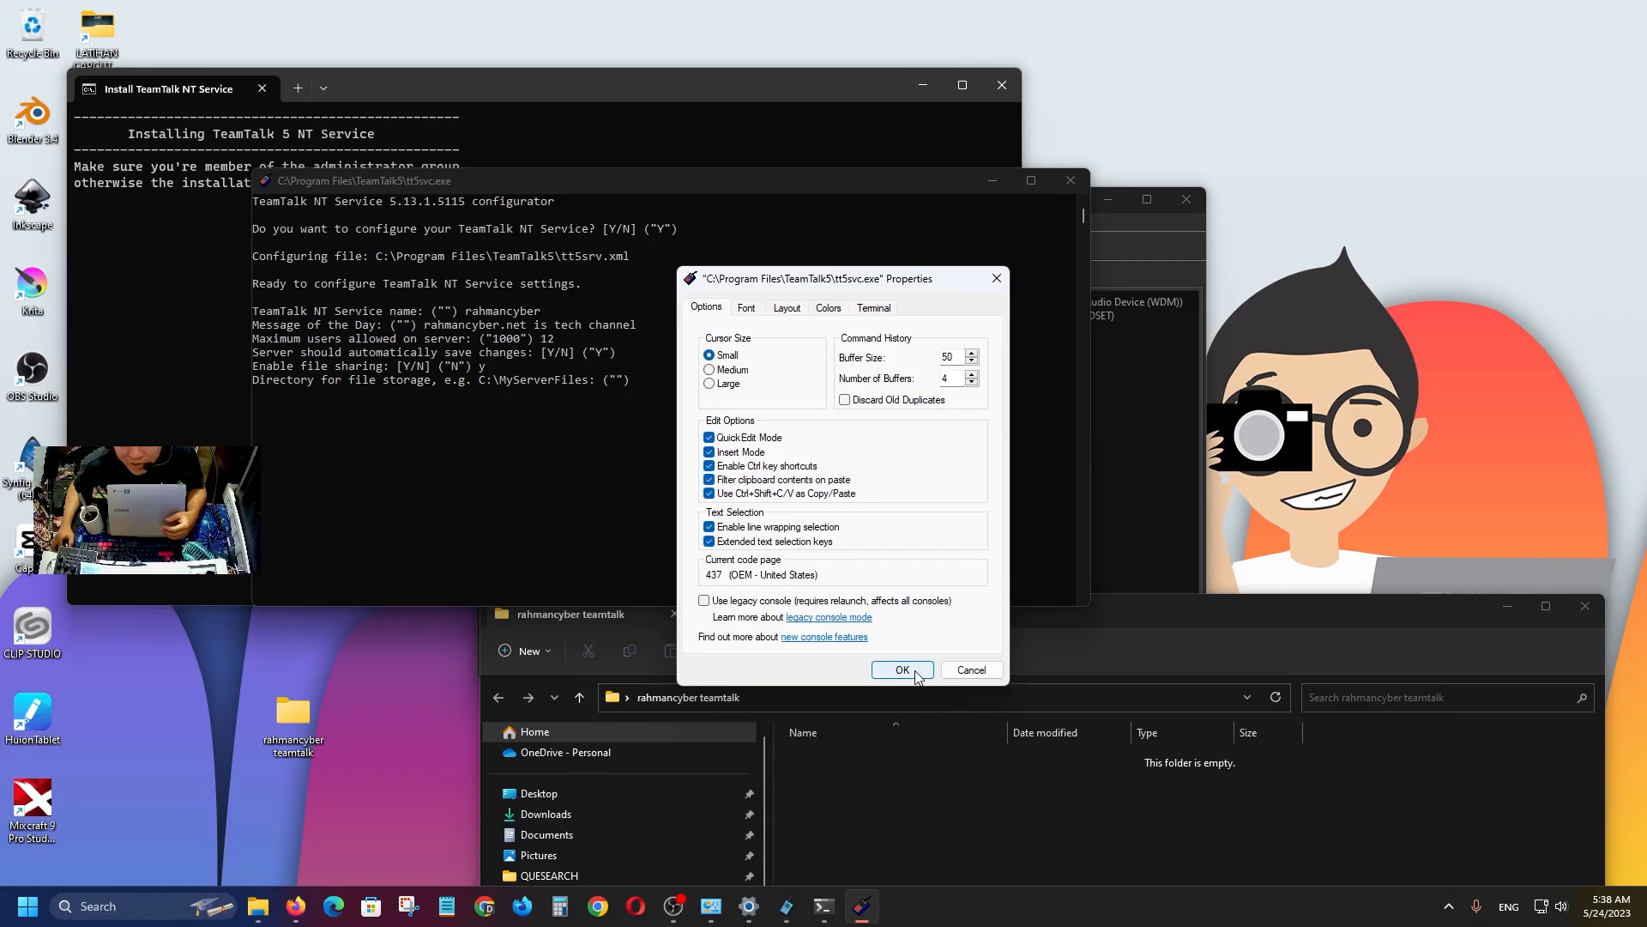
pyautogui.click(903, 670)
# Copy the rahmancyber teamtalk folder path and paste it at the storage directory prompt.
pyautogui.click(858, 696)
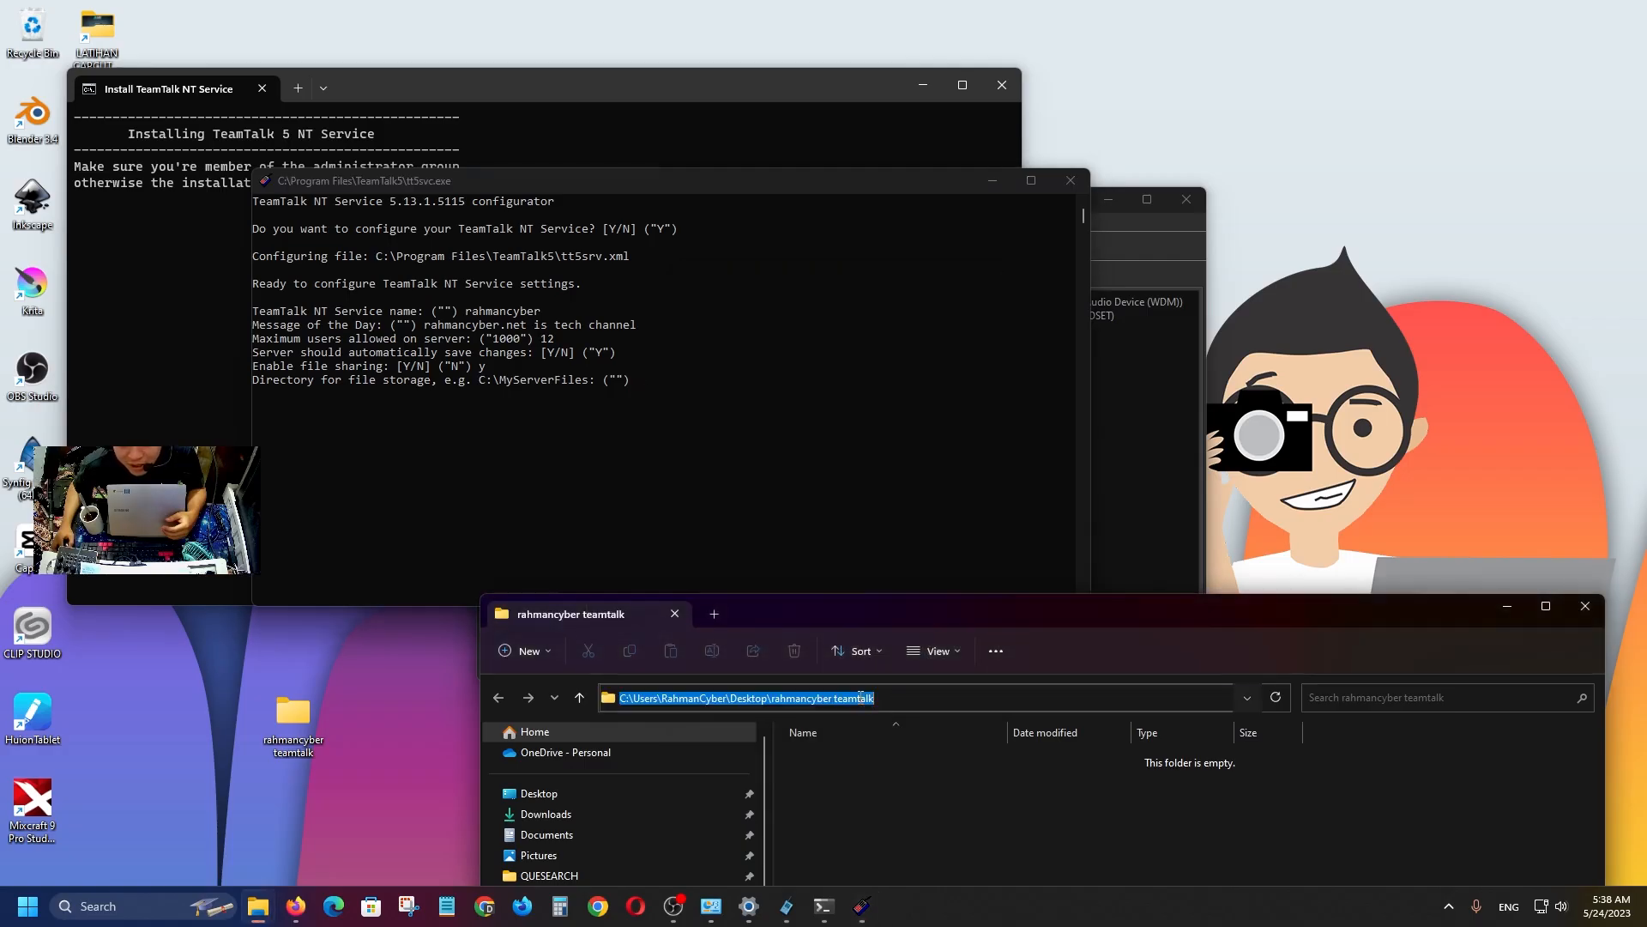
pyautogui.rightClick(861, 697)
pyautogui.click(918, 513)
pyautogui.click(636, 383)
pyautogui.rightClick(636, 383)
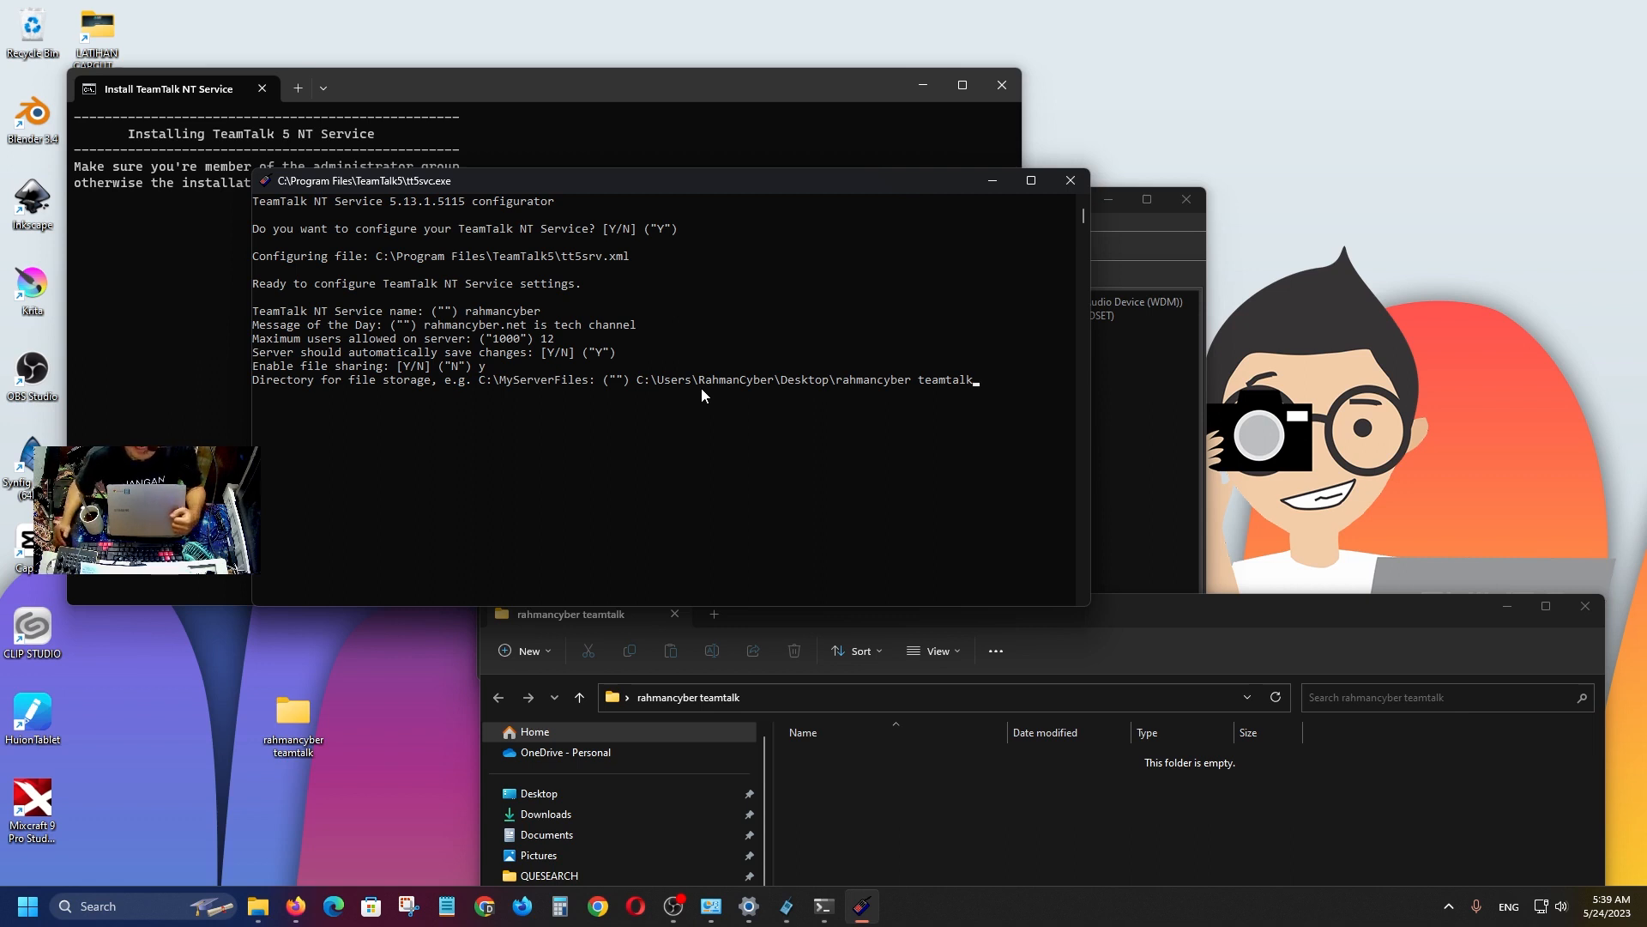
# Accept the storage directory and set the per-channel disk quota to 1000000 KB.
pyautogui.press('Return')
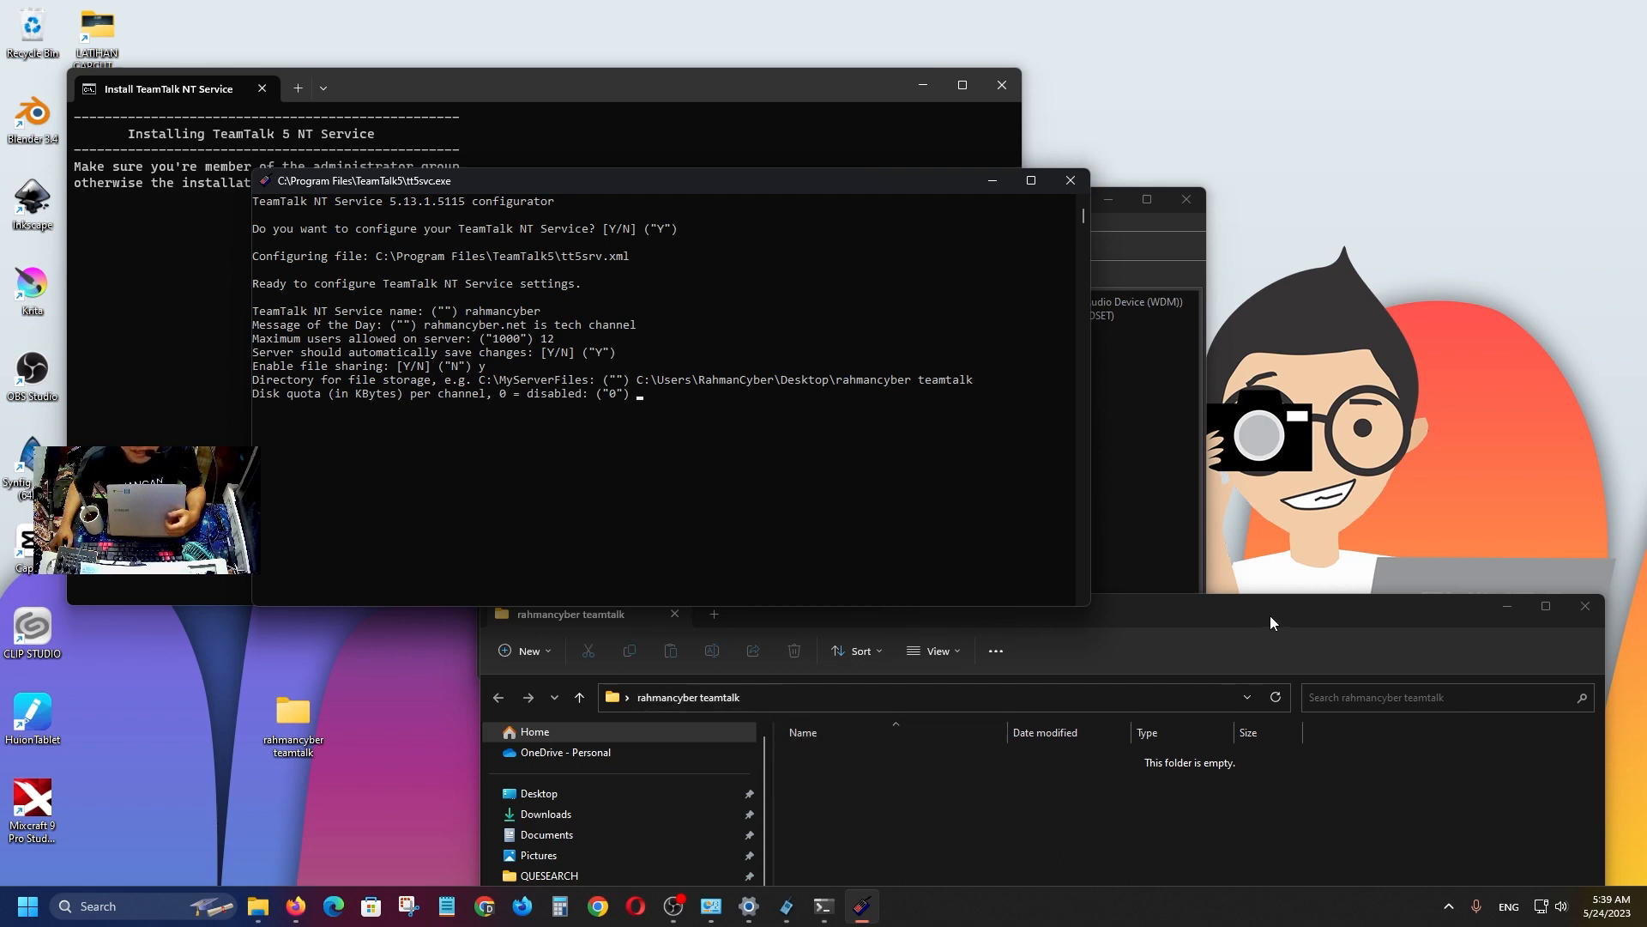
pyautogui.moveTo(1270, 615); pyautogui.dragTo(1250, 496)
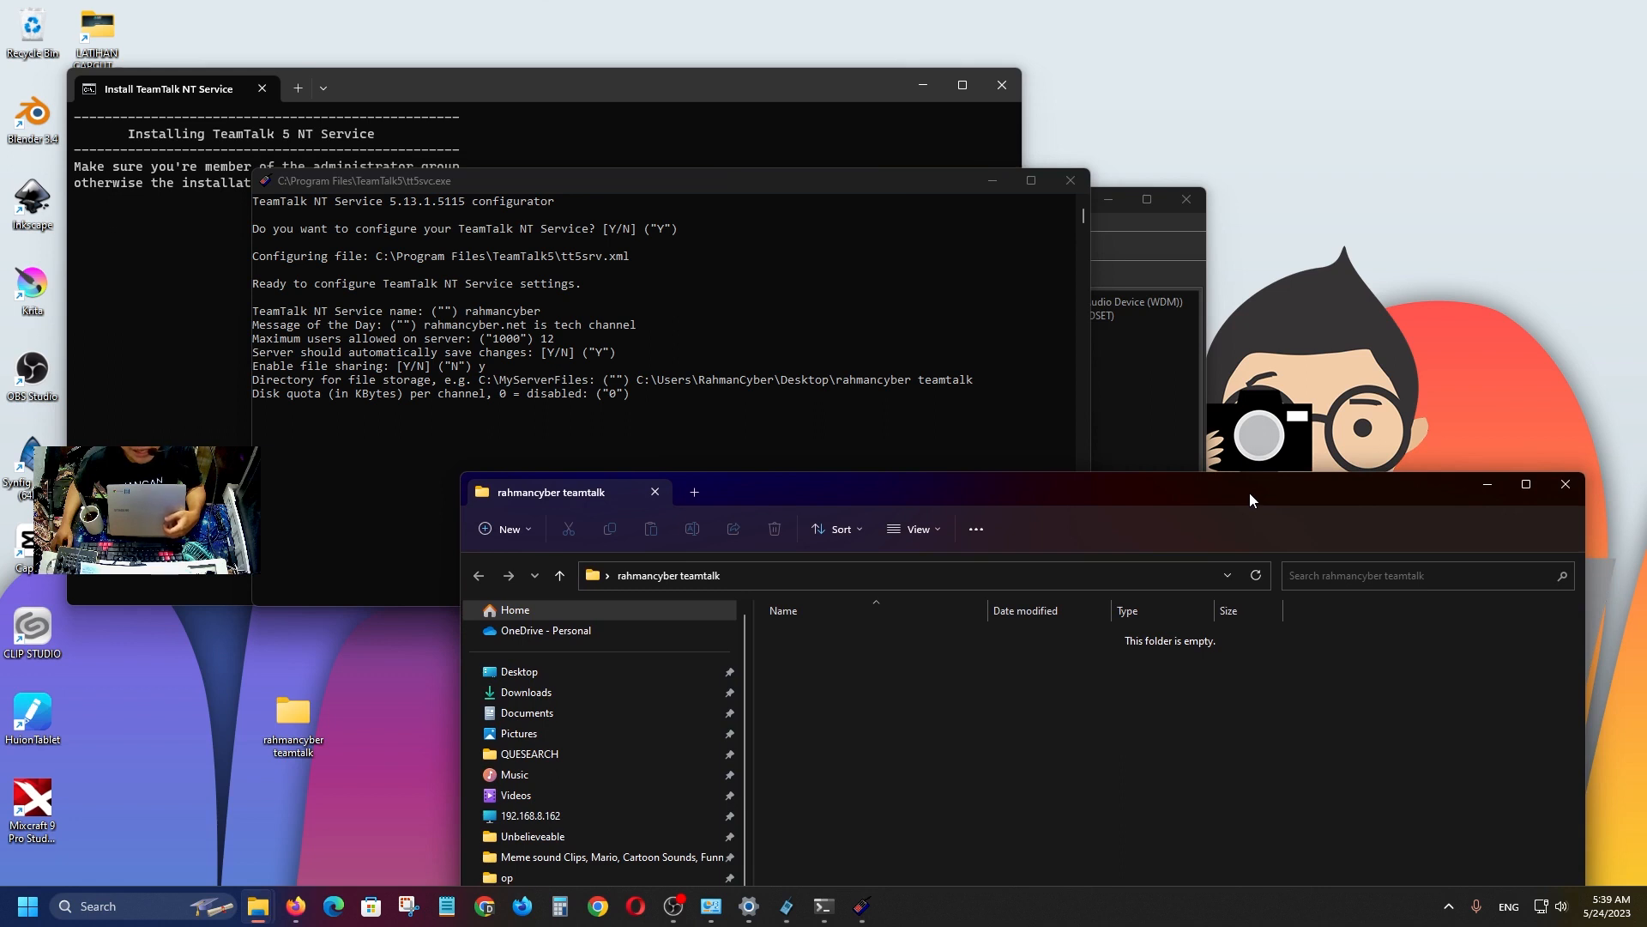
pyautogui.moveTo(1130, 497); pyautogui.dragTo(1151, 560)
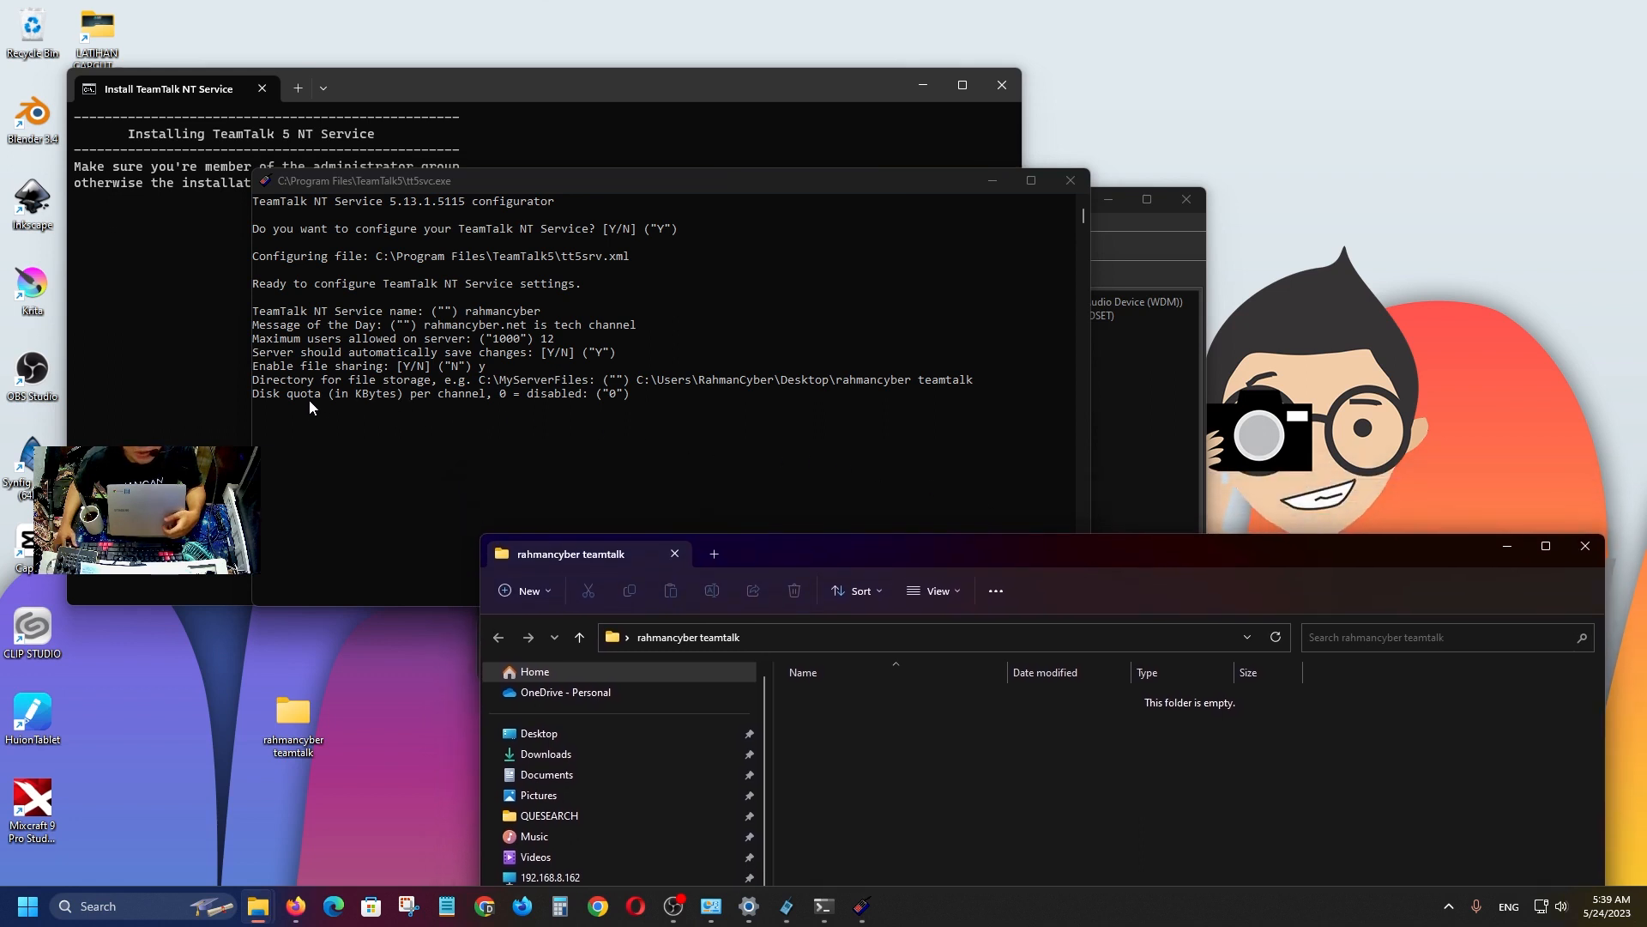
pyautogui.click(675, 402)
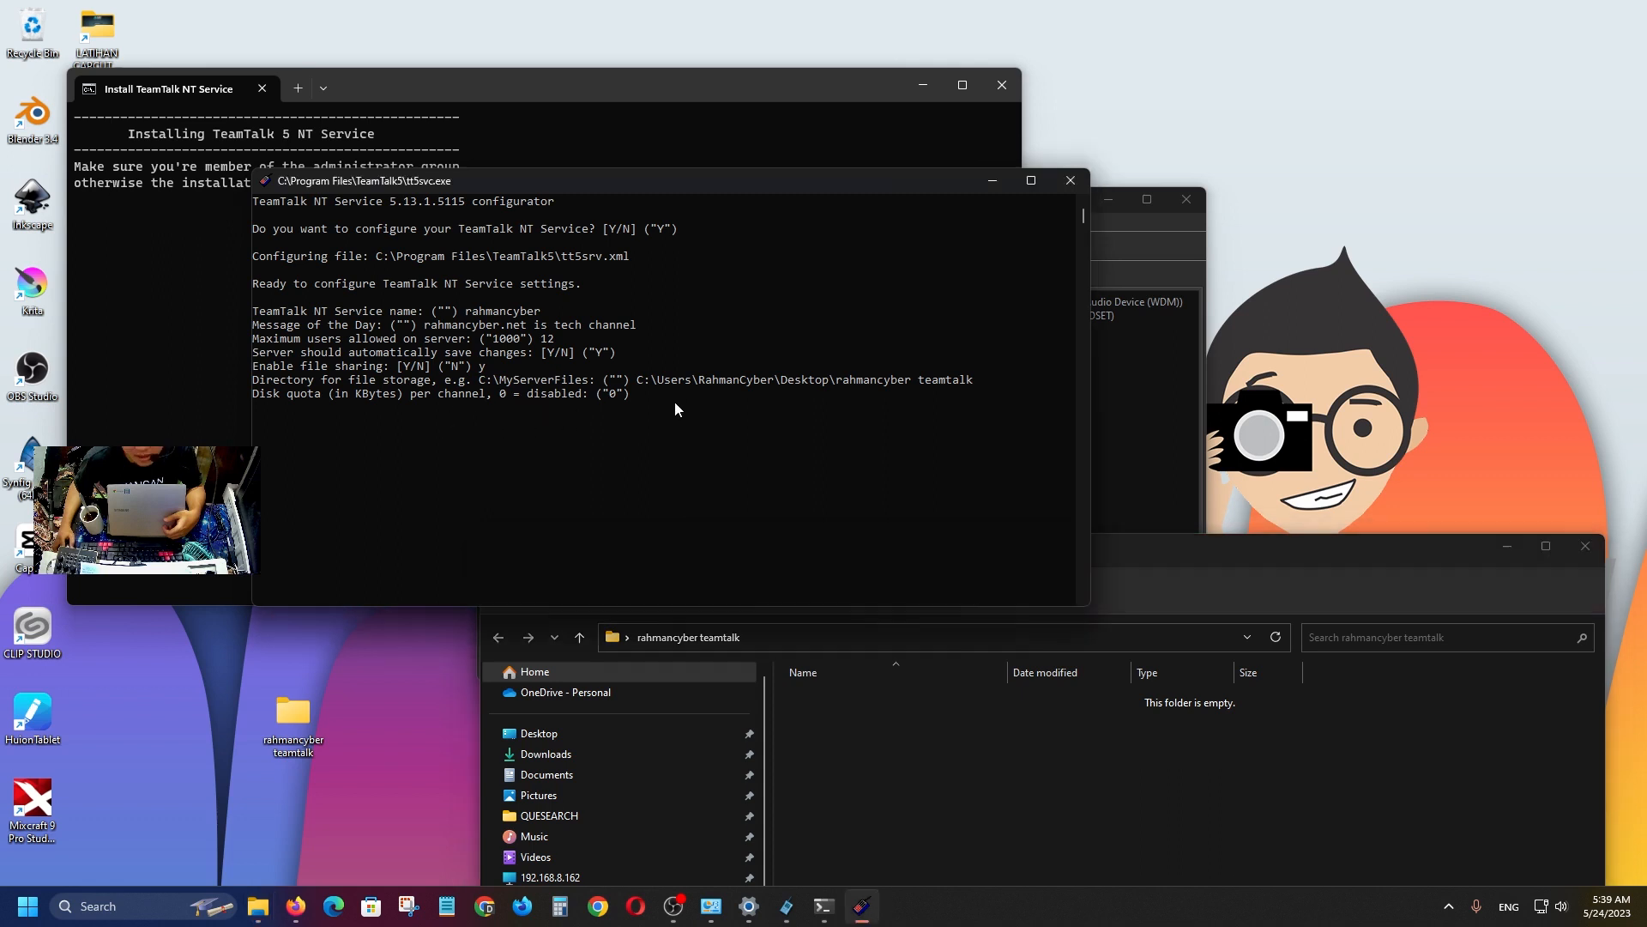
pyautogui.write('2')
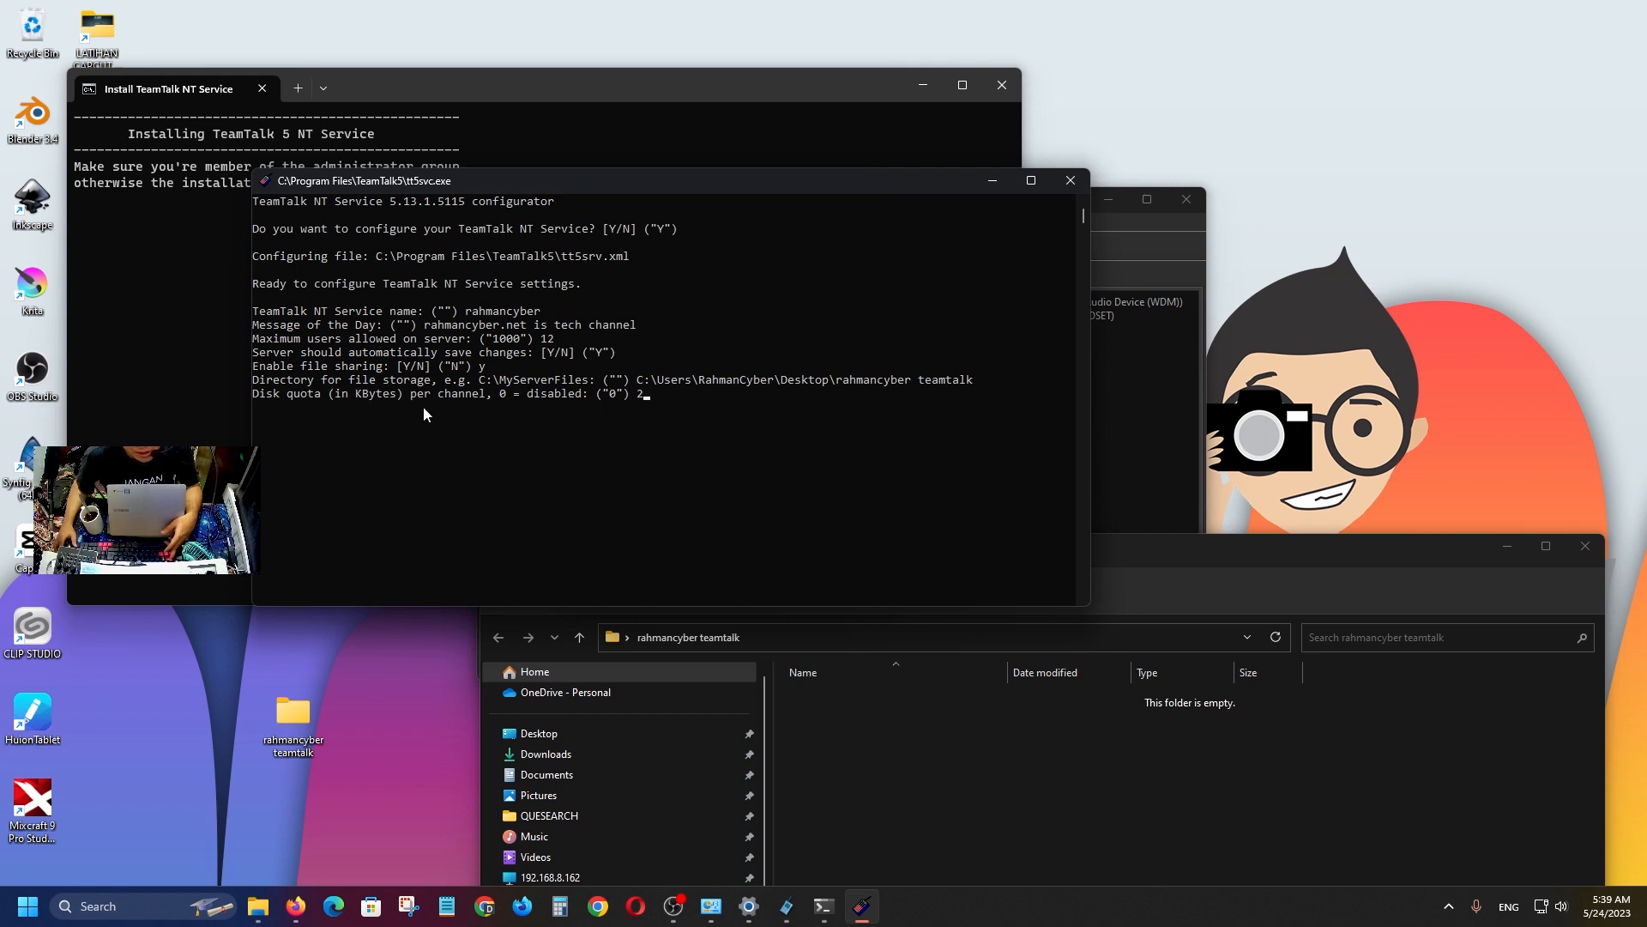
pyautogui.press('BackSpace')
pyautogui.write('1')
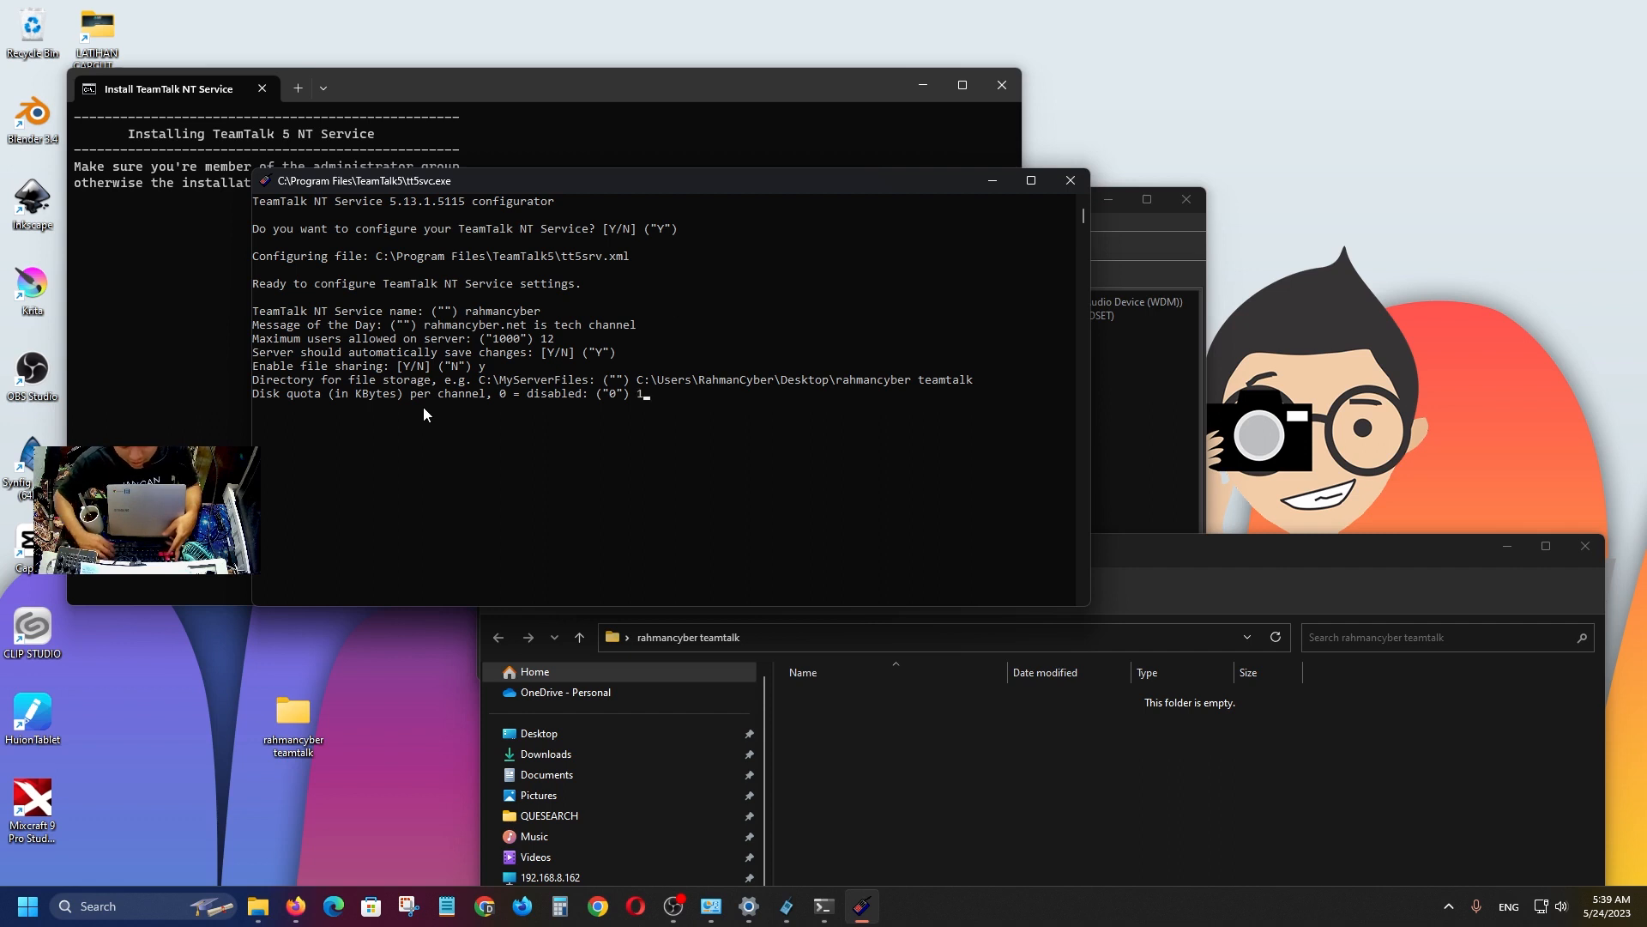
pyautogui.write('000')
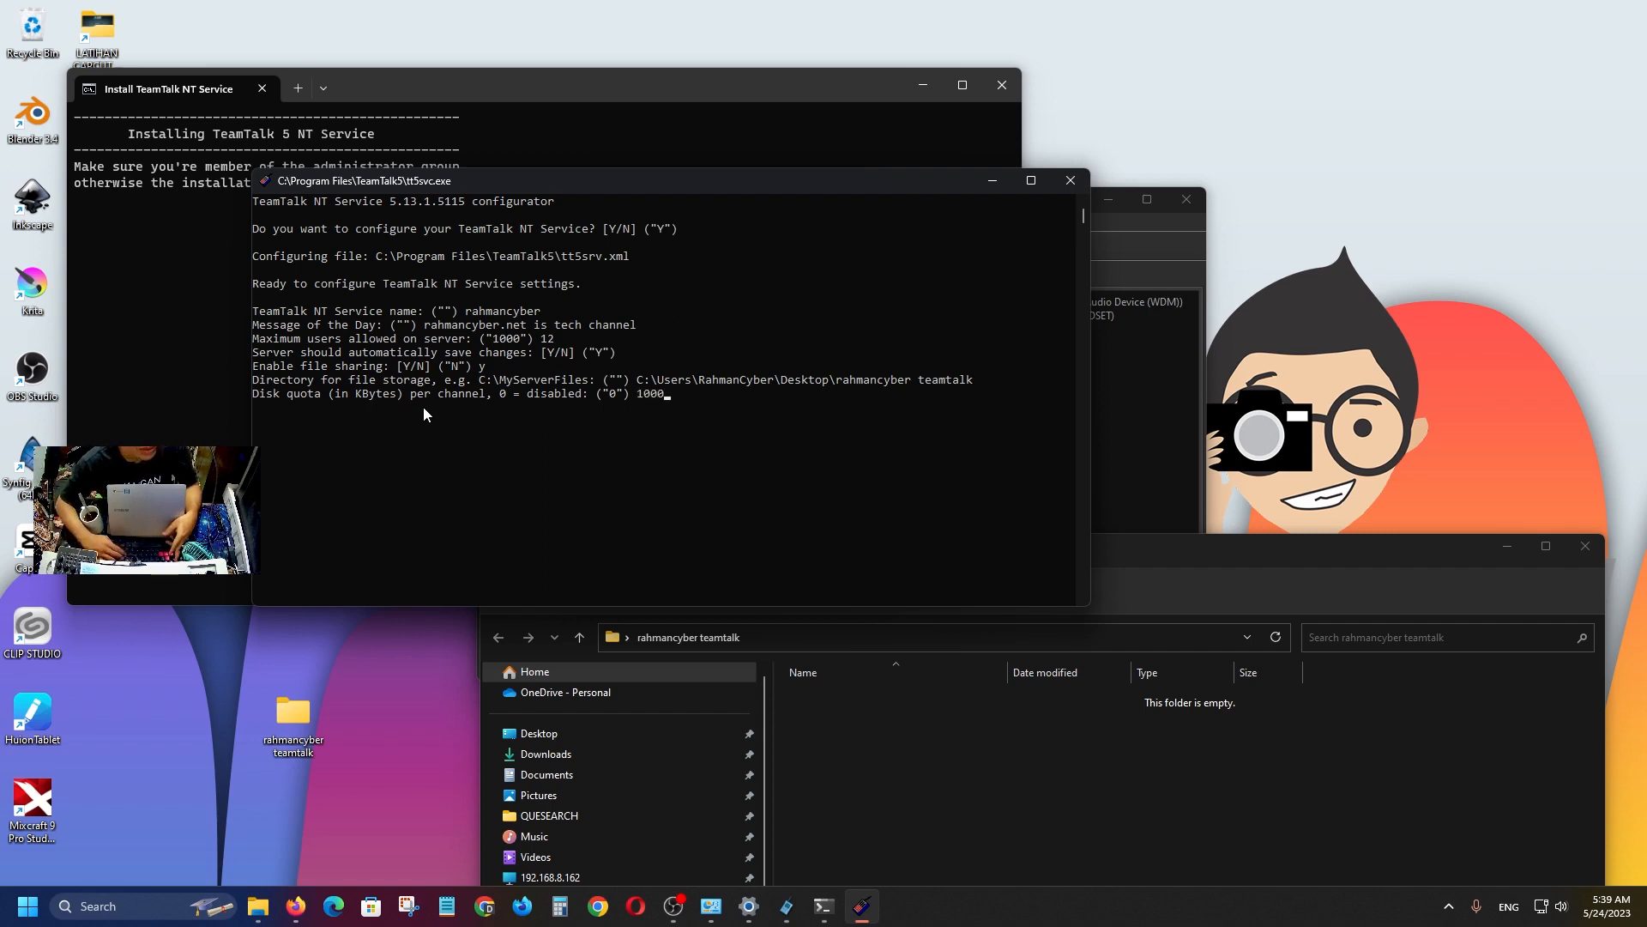
pyautogui.write('000')
pyautogui.press('Return')
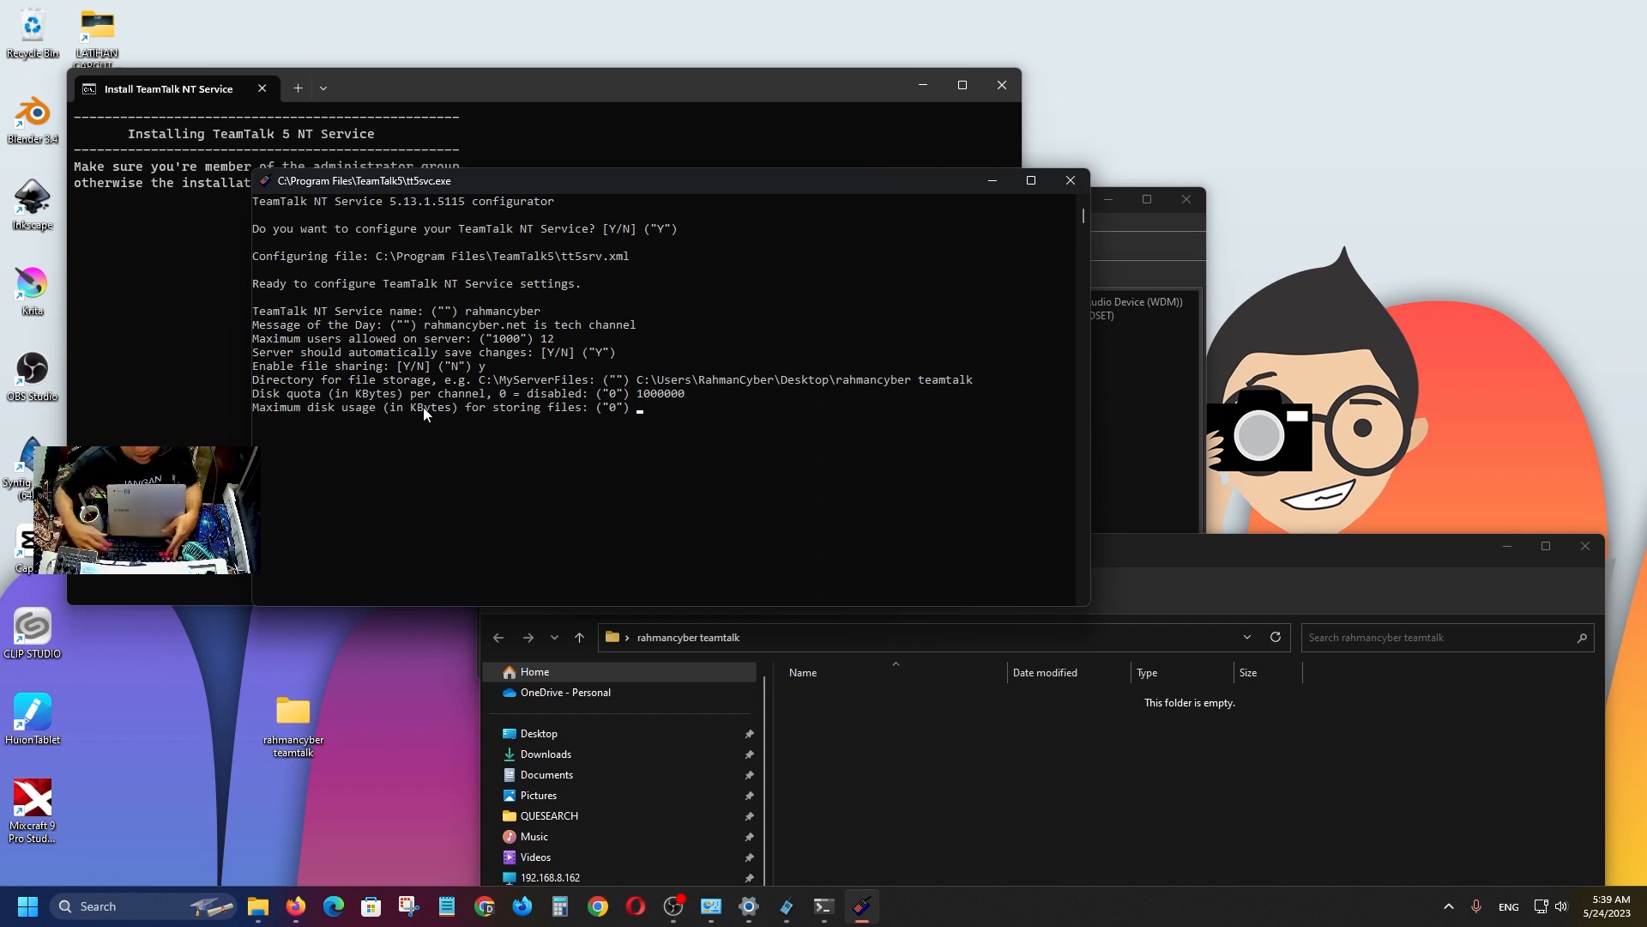
# Set the maximum disk usage to 1000000 KB.
pyautogui.write('1000000')
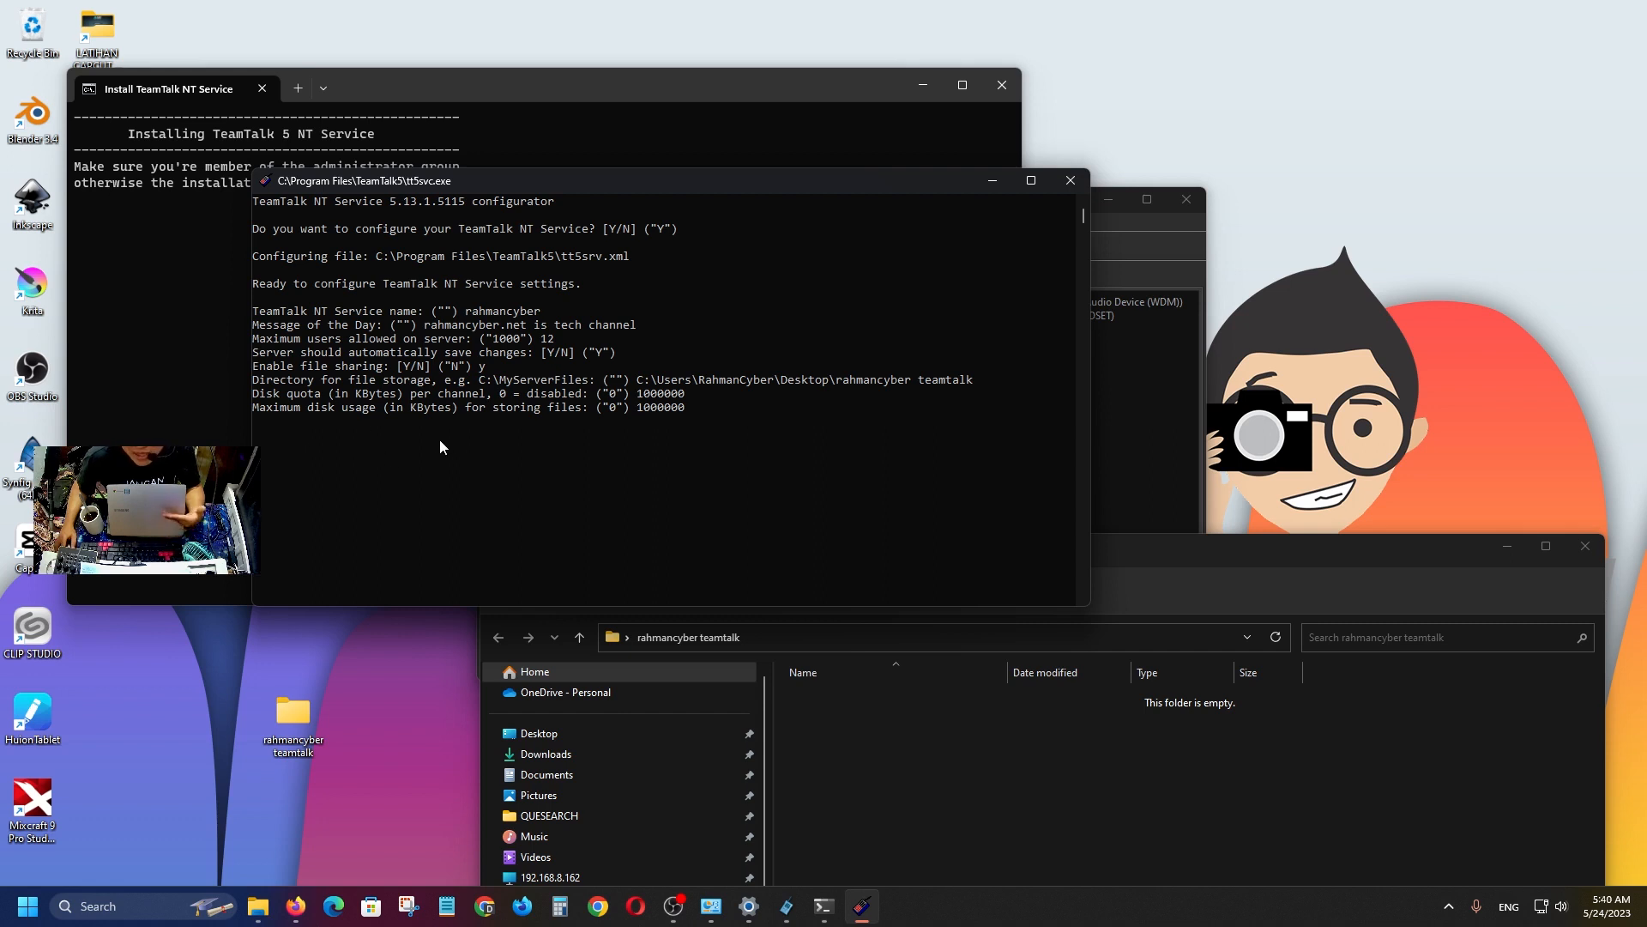
pyautogui.press('BackSpace')
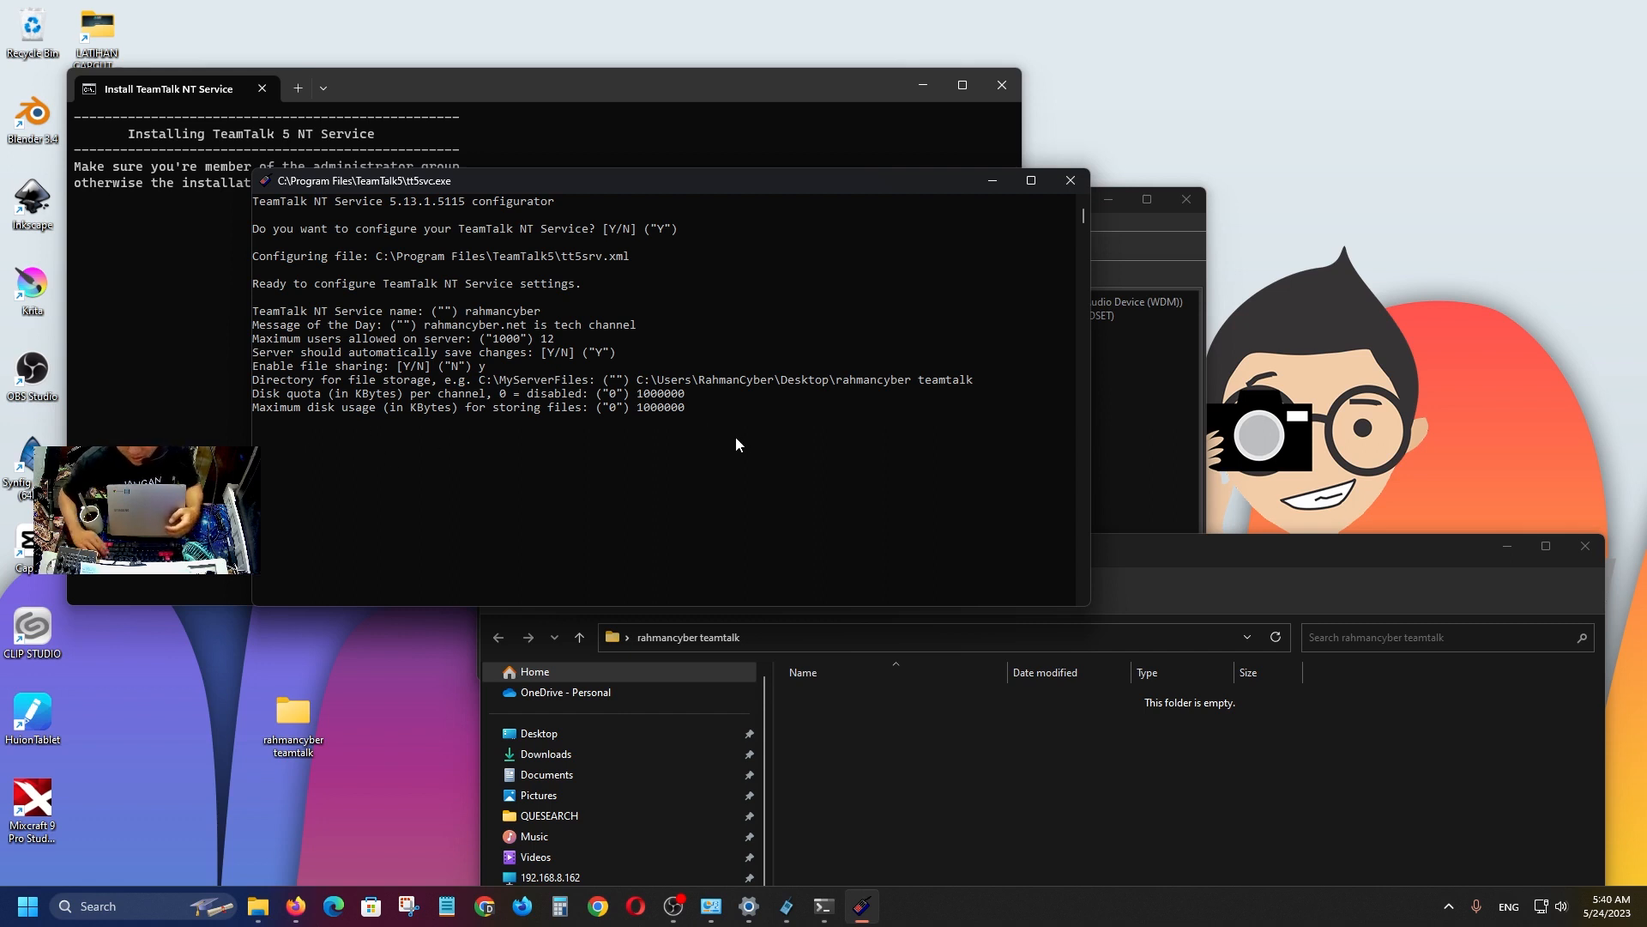
pyautogui.press('BackSpace')
pyautogui.press('BackSpace')
pyautogui.press('BackSpace')
pyautogui.press('BackSpace')
pyautogui.press('BackSpace')
pyautogui.press('BackSpace')
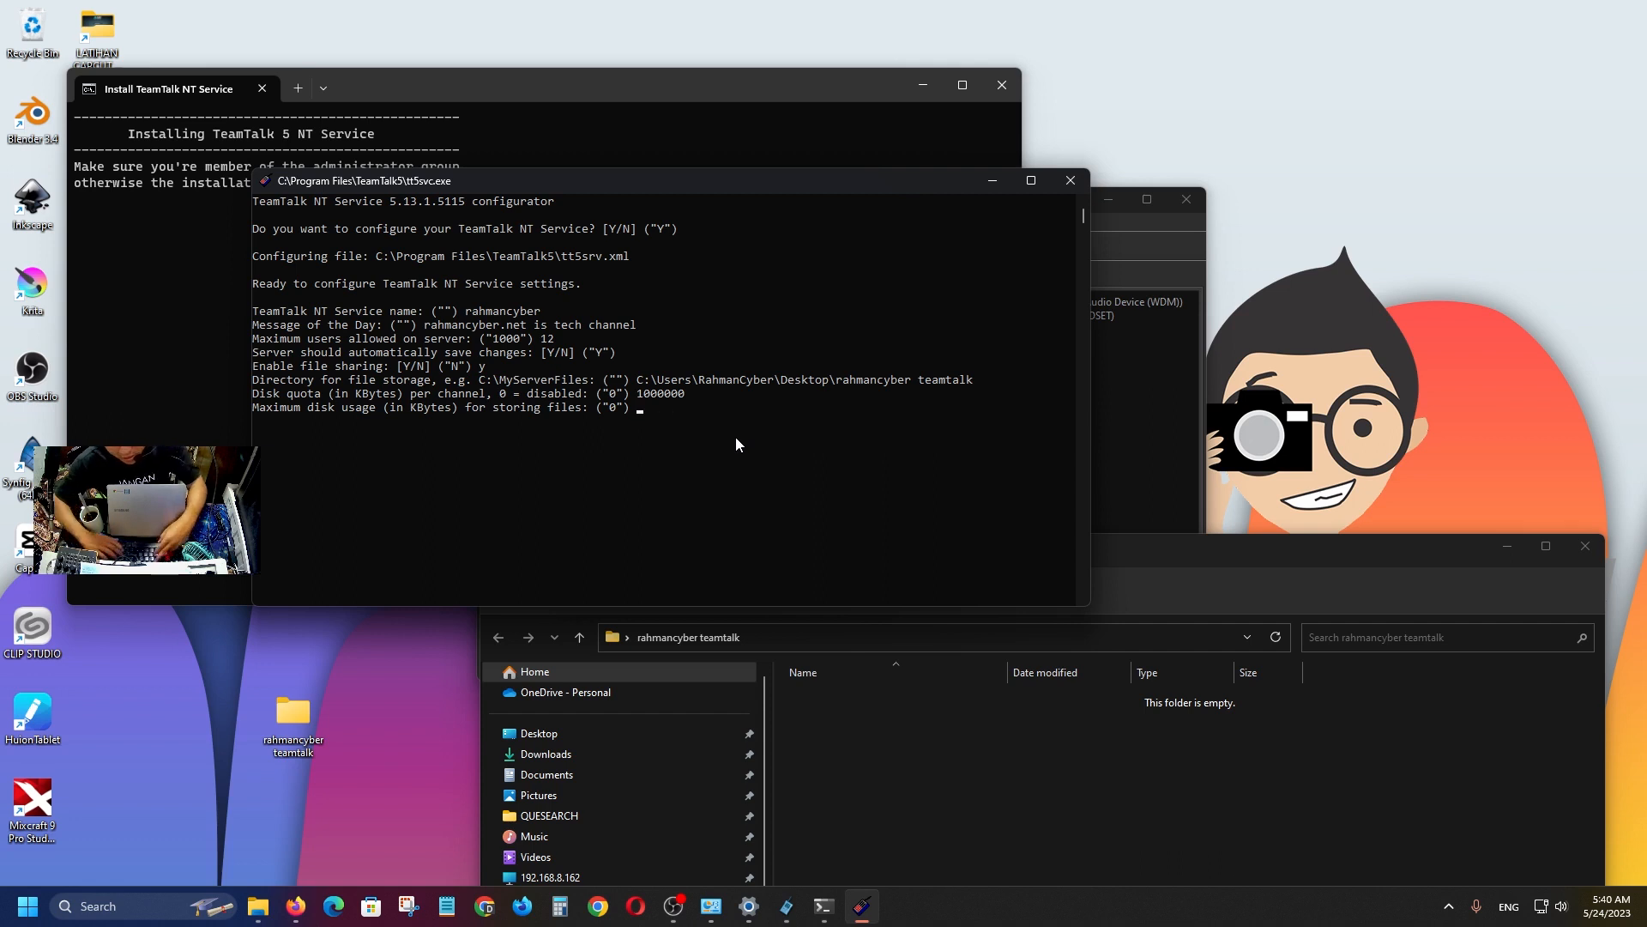
pyautogui.write('1000000')
pyautogui.press('Return')
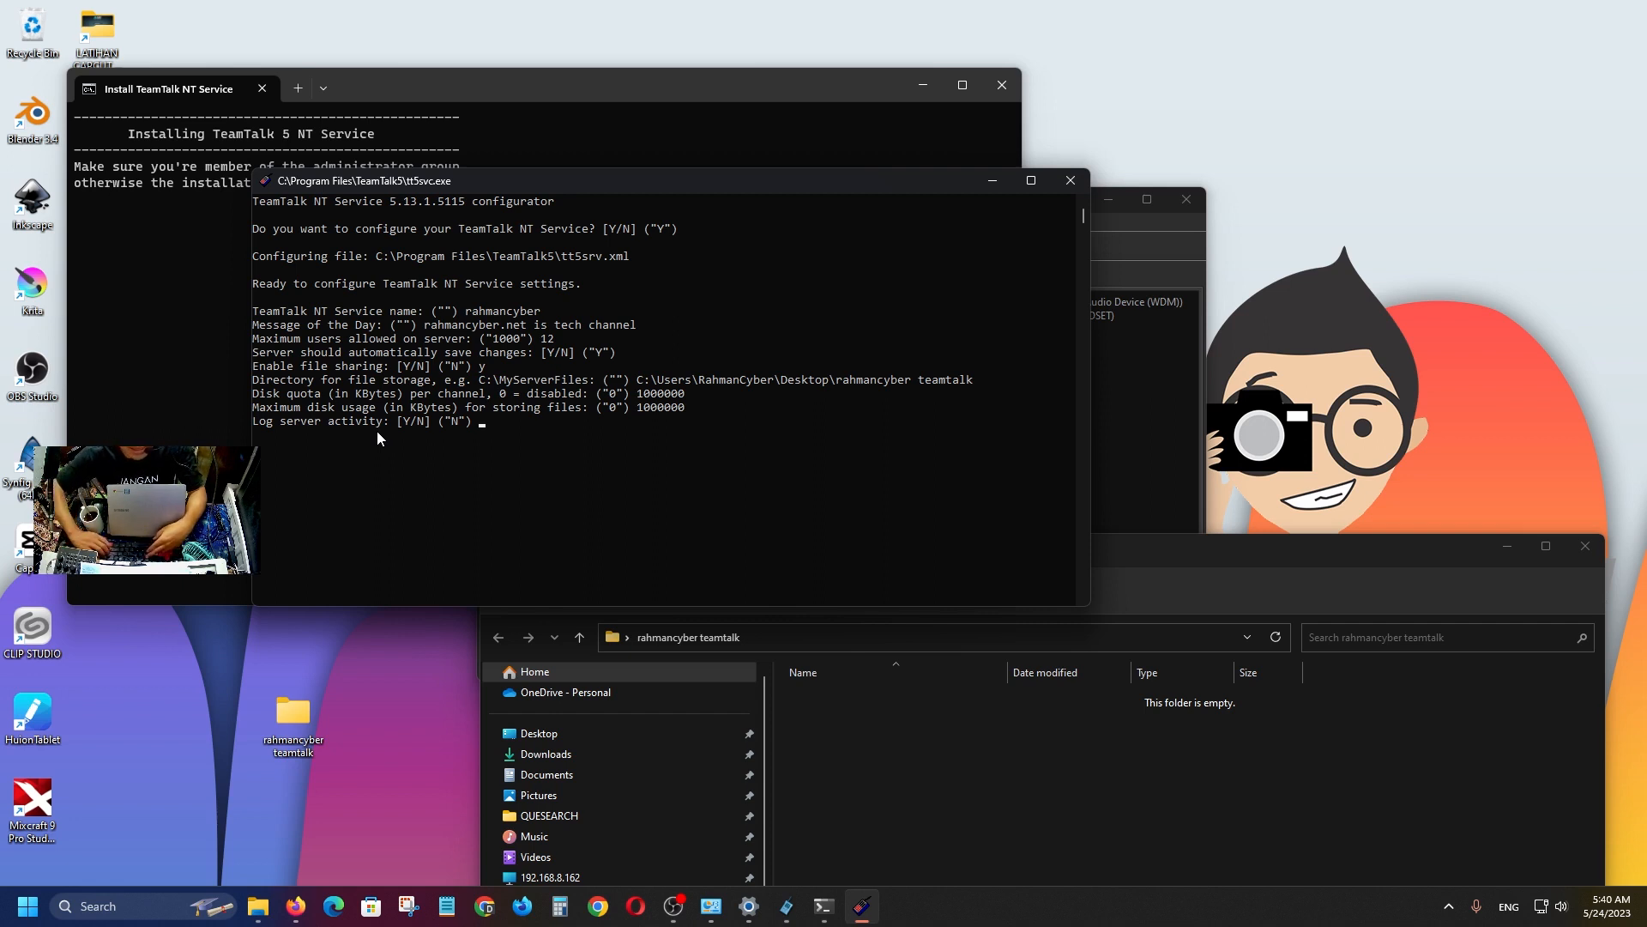
# Turn on server activity logging and set the TCP port to 12345.
pyautogui.write('y')
pyautogui.press('Return')
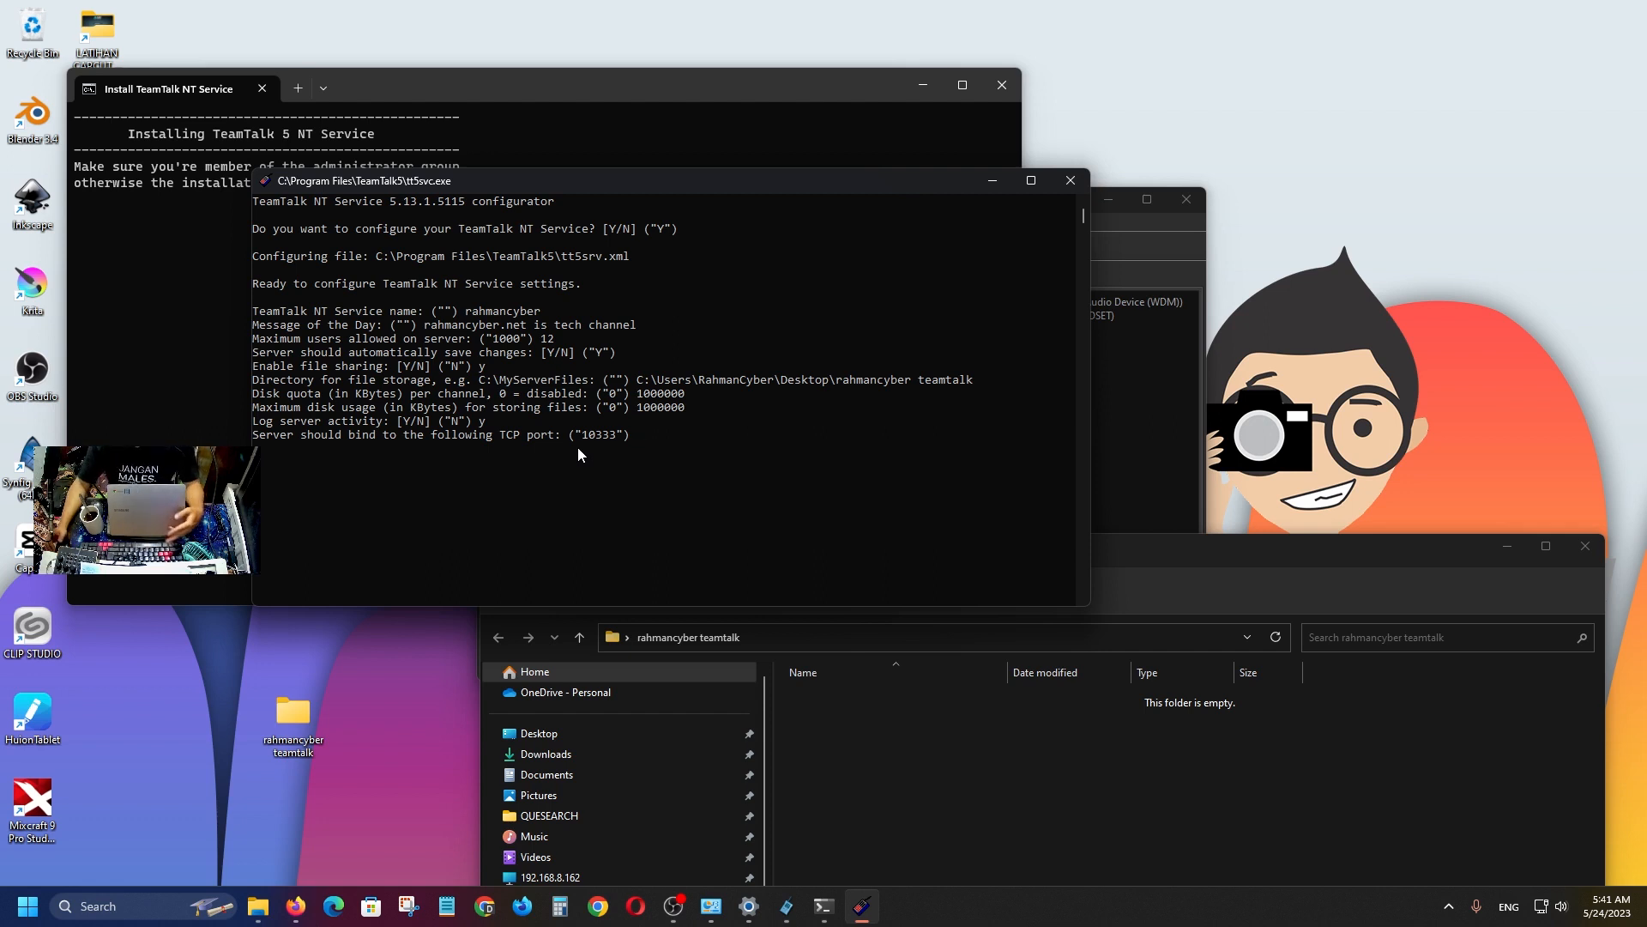
pyautogui.write('123456')
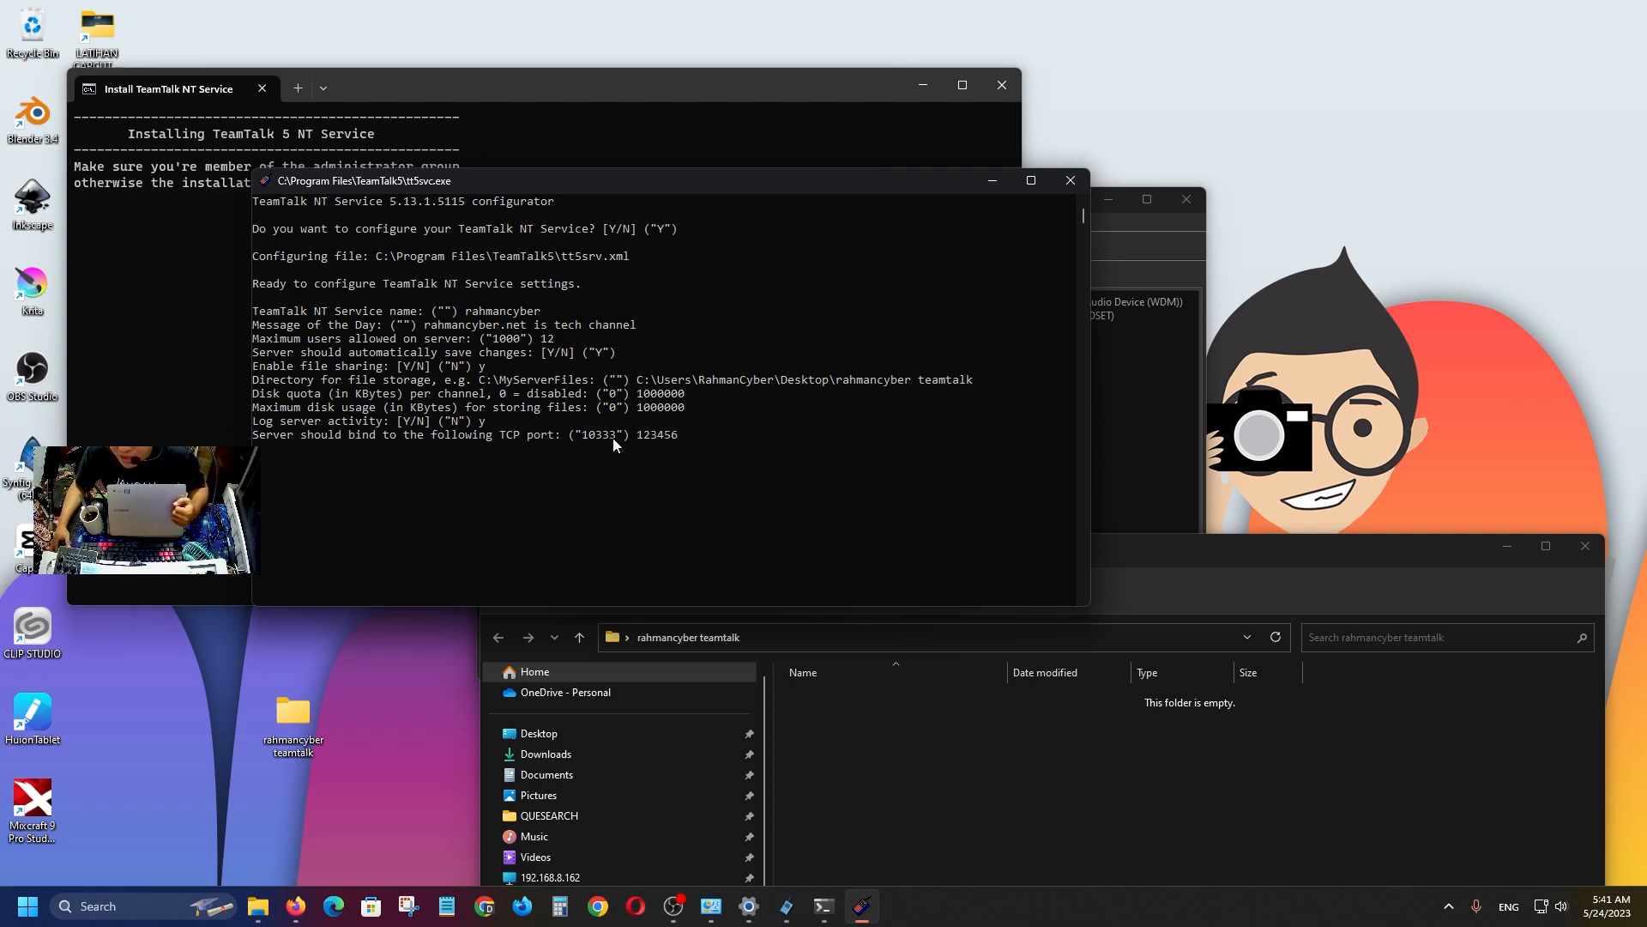
pyautogui.press('BackSpace')
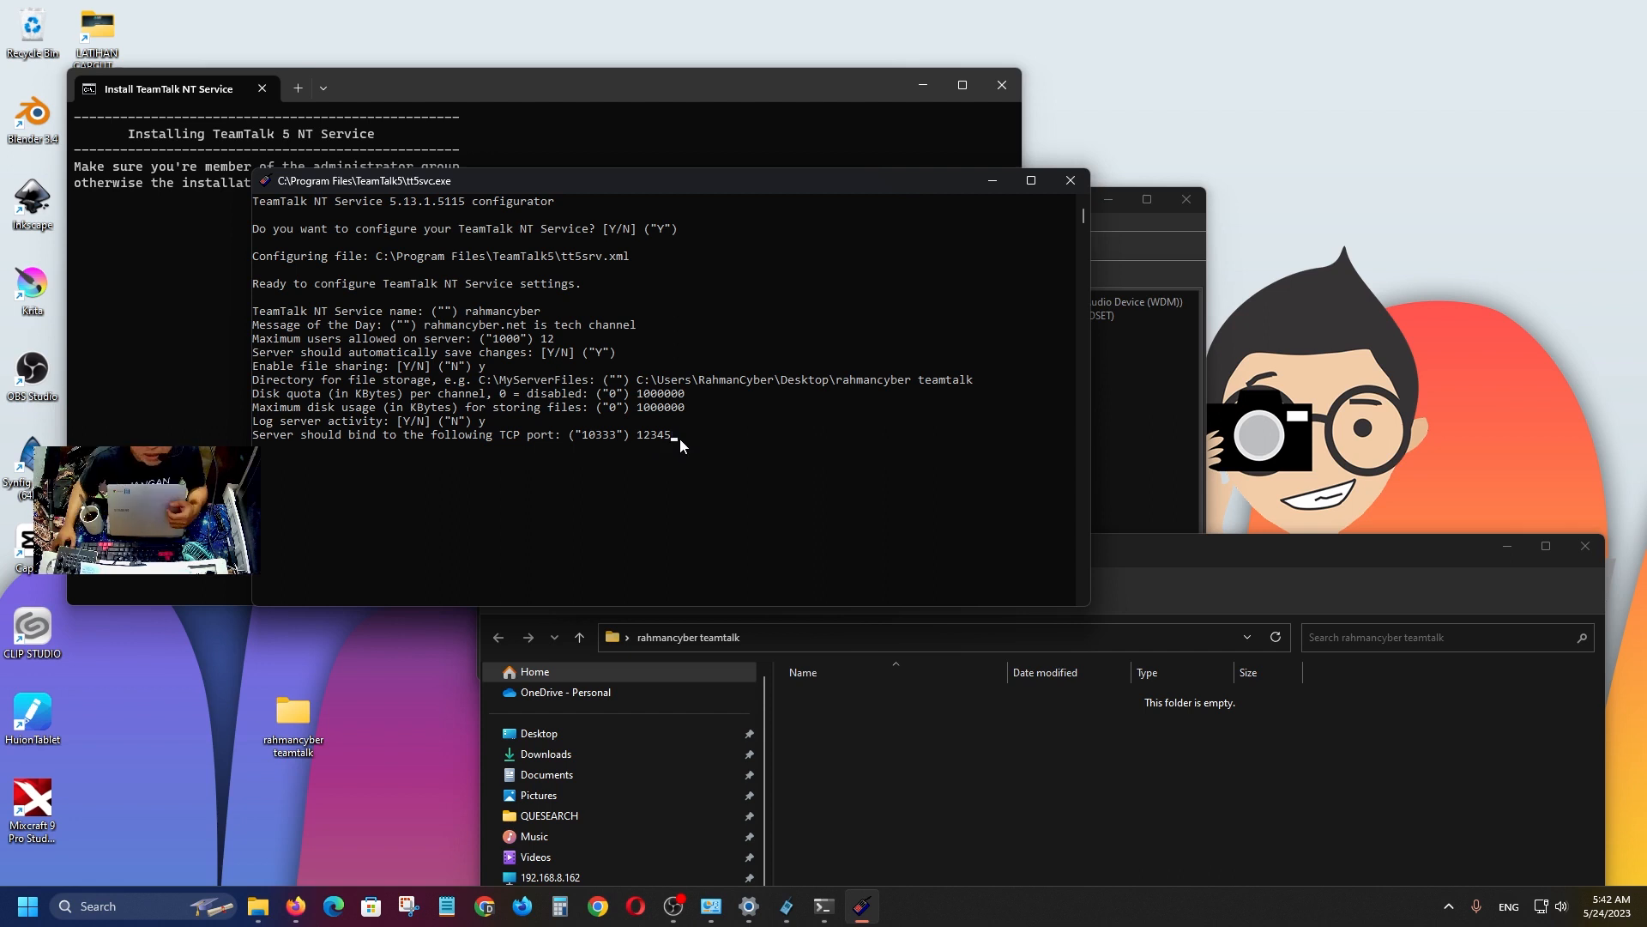
pyautogui.press('BackSpace')
pyautogui.press('BackSpace')
pyautogui.press('BackSpace')
pyautogui.press('BackSpace')
pyautogui.press('BackSpace')
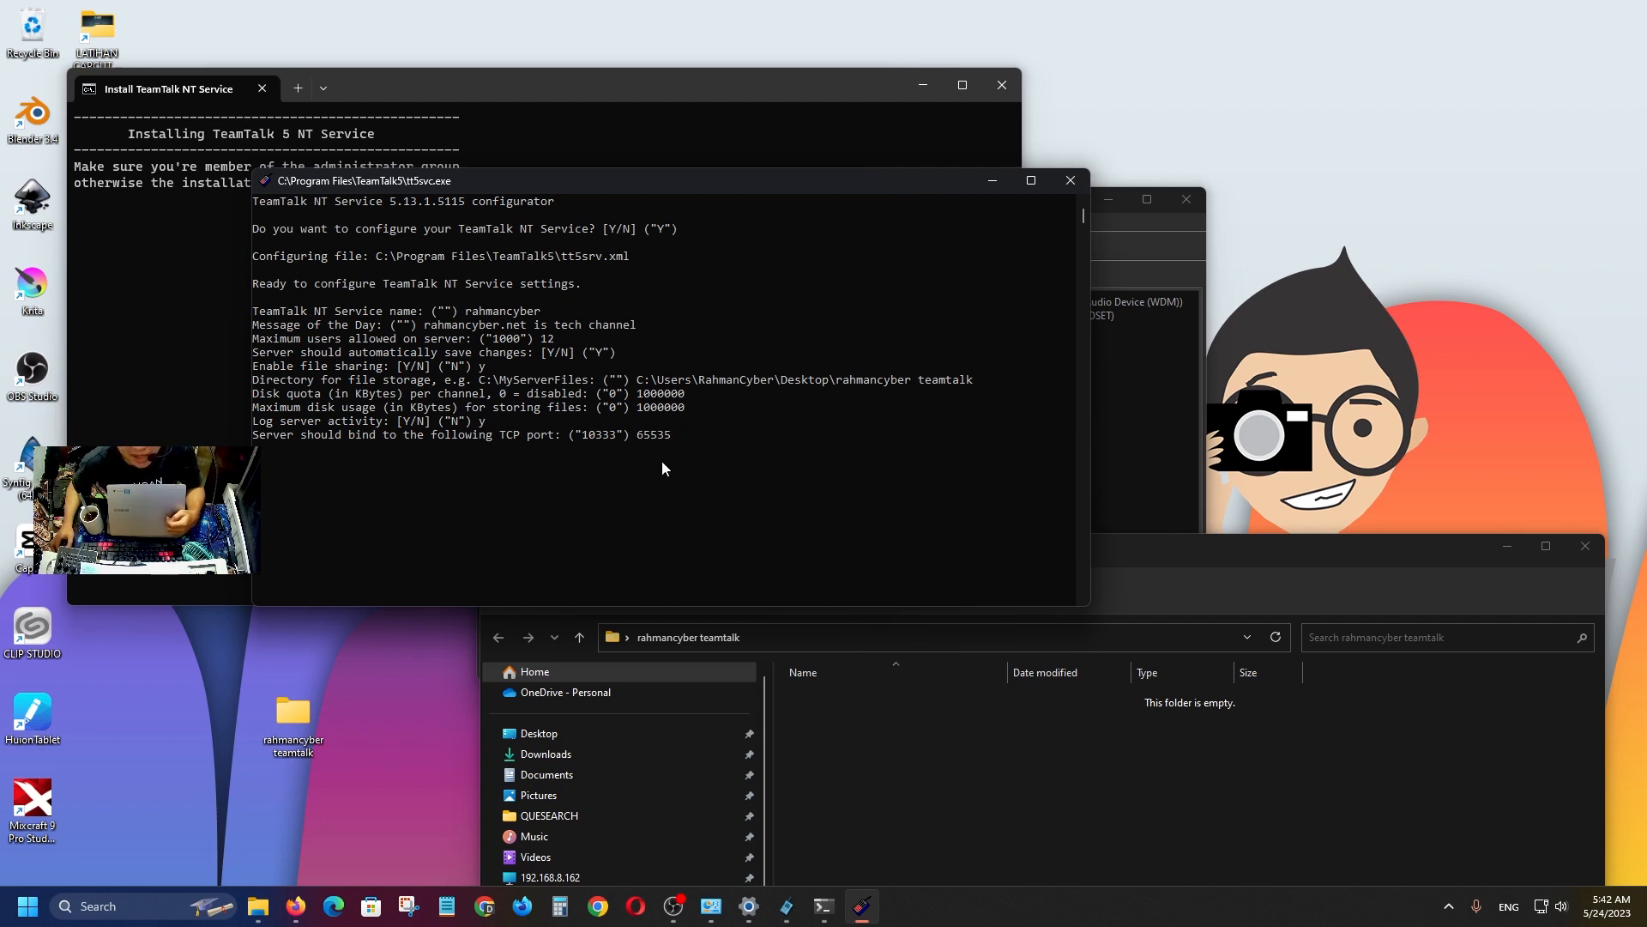
pyautogui.press('BackSpace')
pyautogui.press('BackSpace')
pyautogui.press('BackSpace')
pyautogui.press('BackSpace')
pyautogui.press('BackSpace')
pyautogui.write('12345')
pyautogui.press('Return')
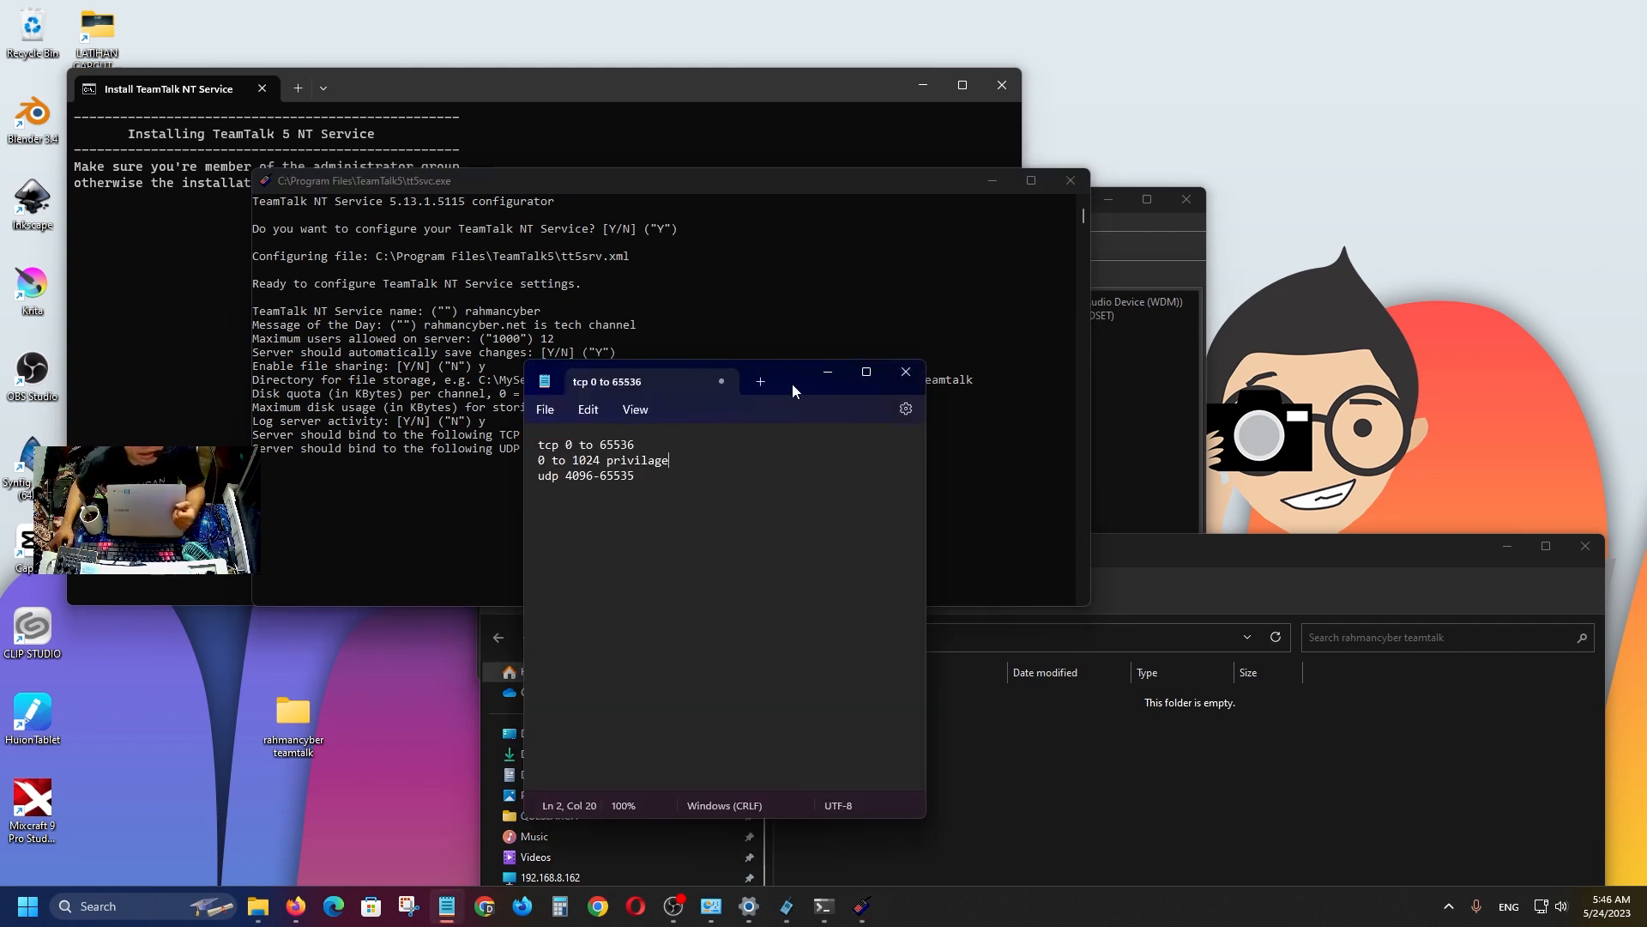
# Insert a blank line before the udp 4096-65535 range in the Notepad port notes.
pyautogui.moveTo(802, 385); pyautogui.dragTo(1219, 453)
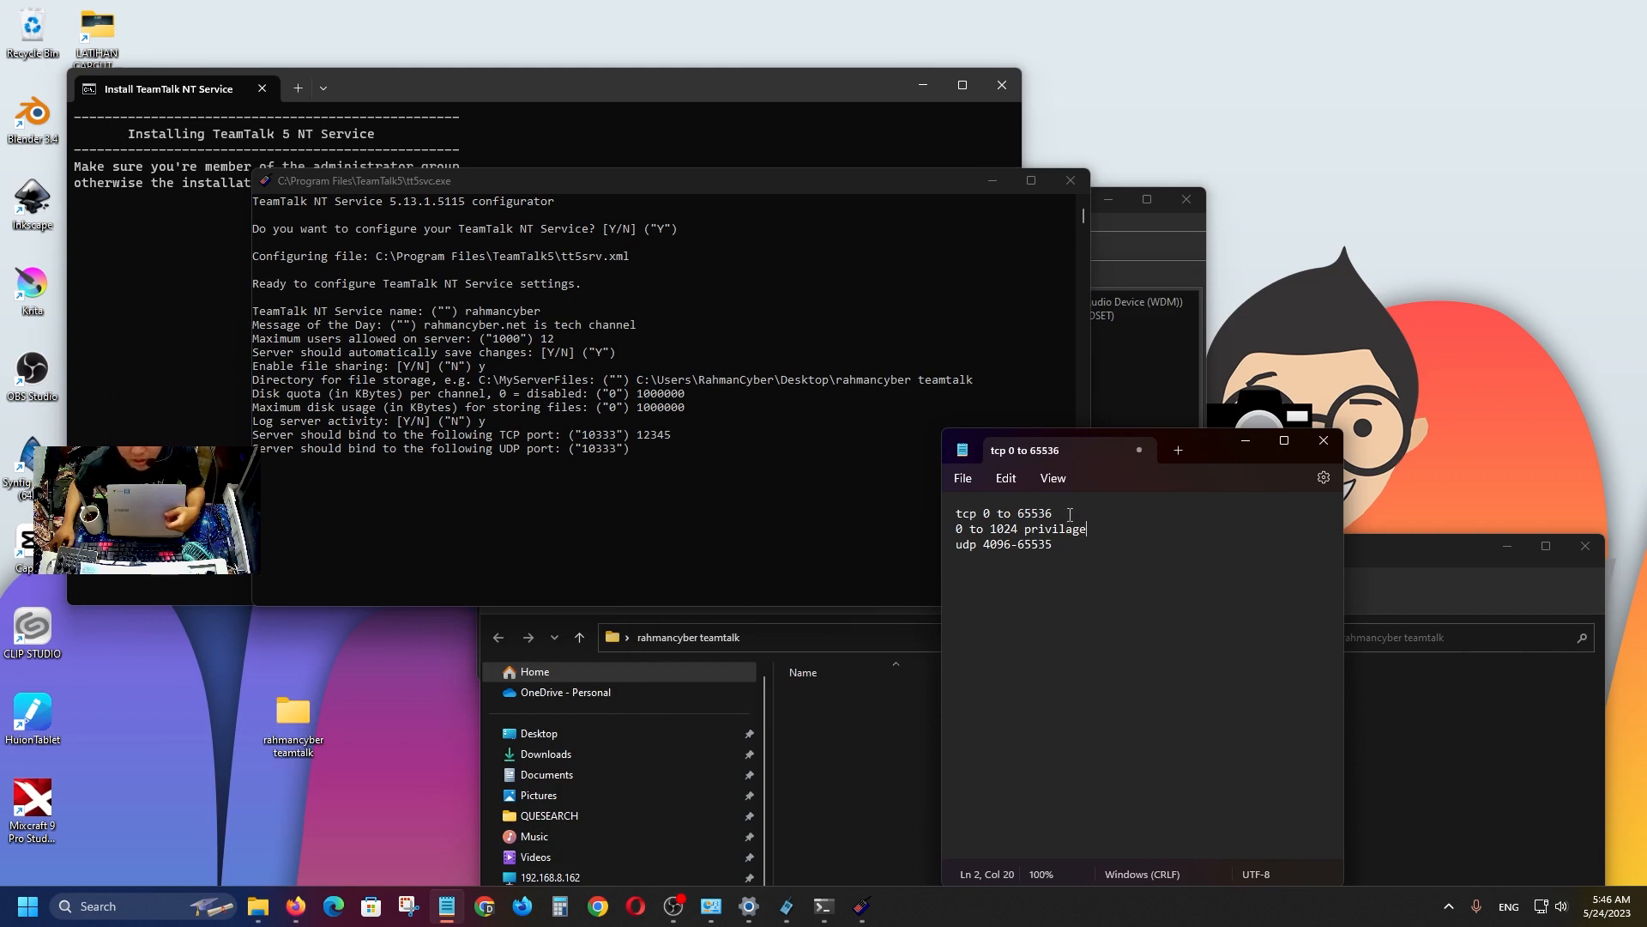
pyautogui.click(987, 513)
pyautogui.moveTo(1018, 513)
pyautogui.mouseDown()
pyautogui.moveTo(1088, 535)
pyautogui.moveTo(1022, 533)
pyautogui.mouseUp()
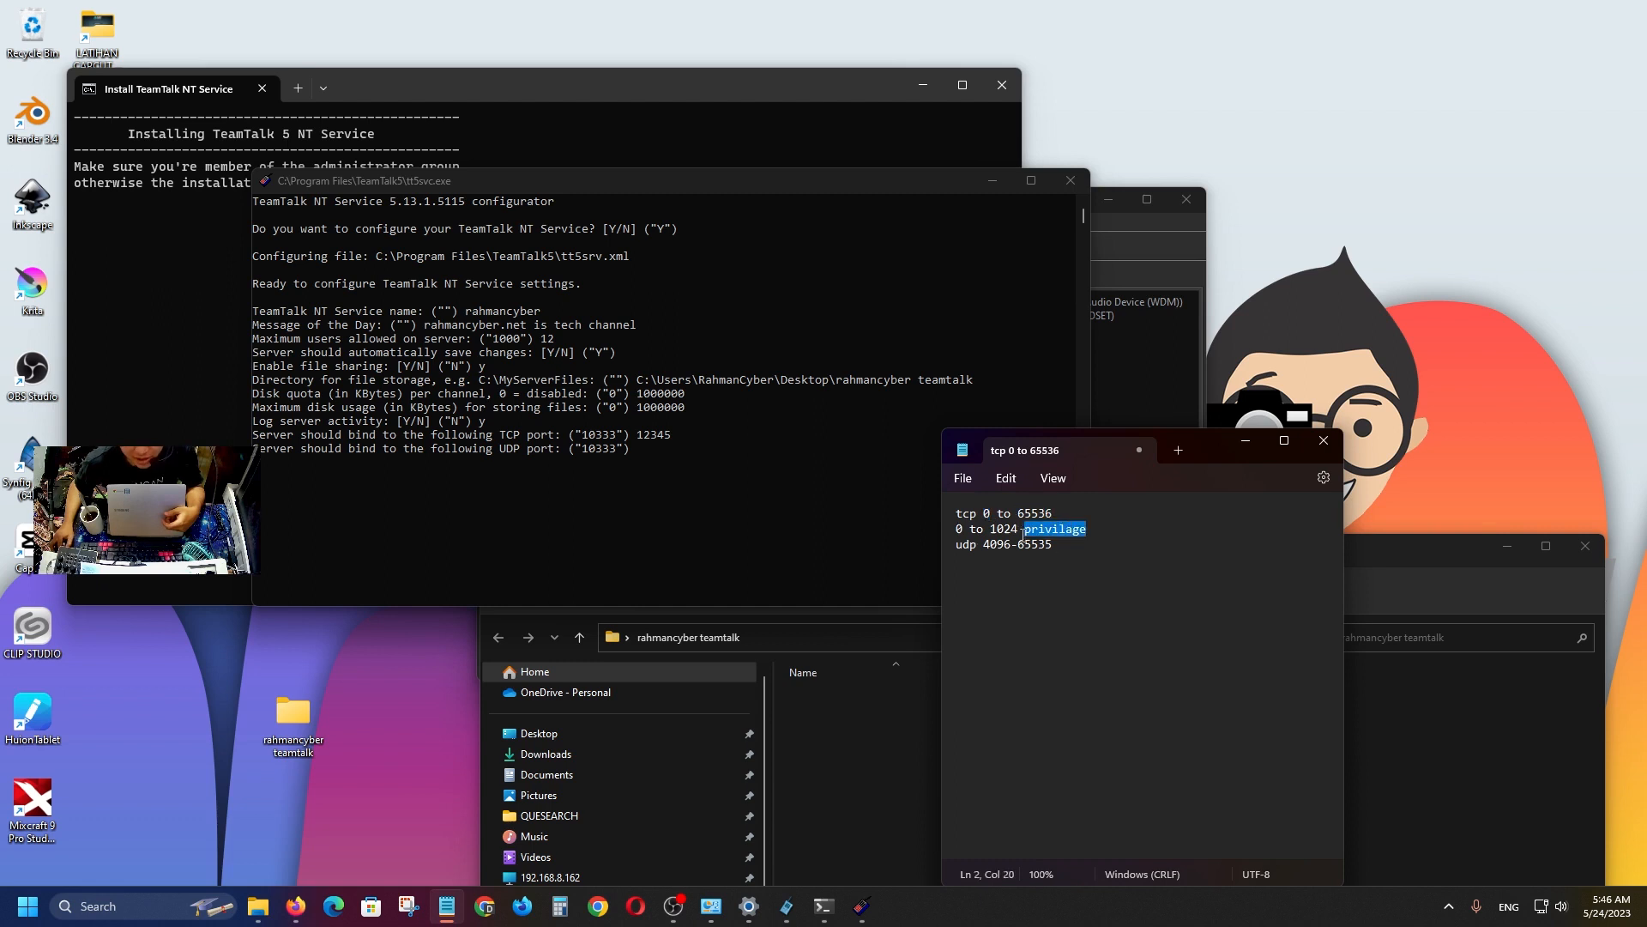
pyautogui.doubleClick(960, 531)
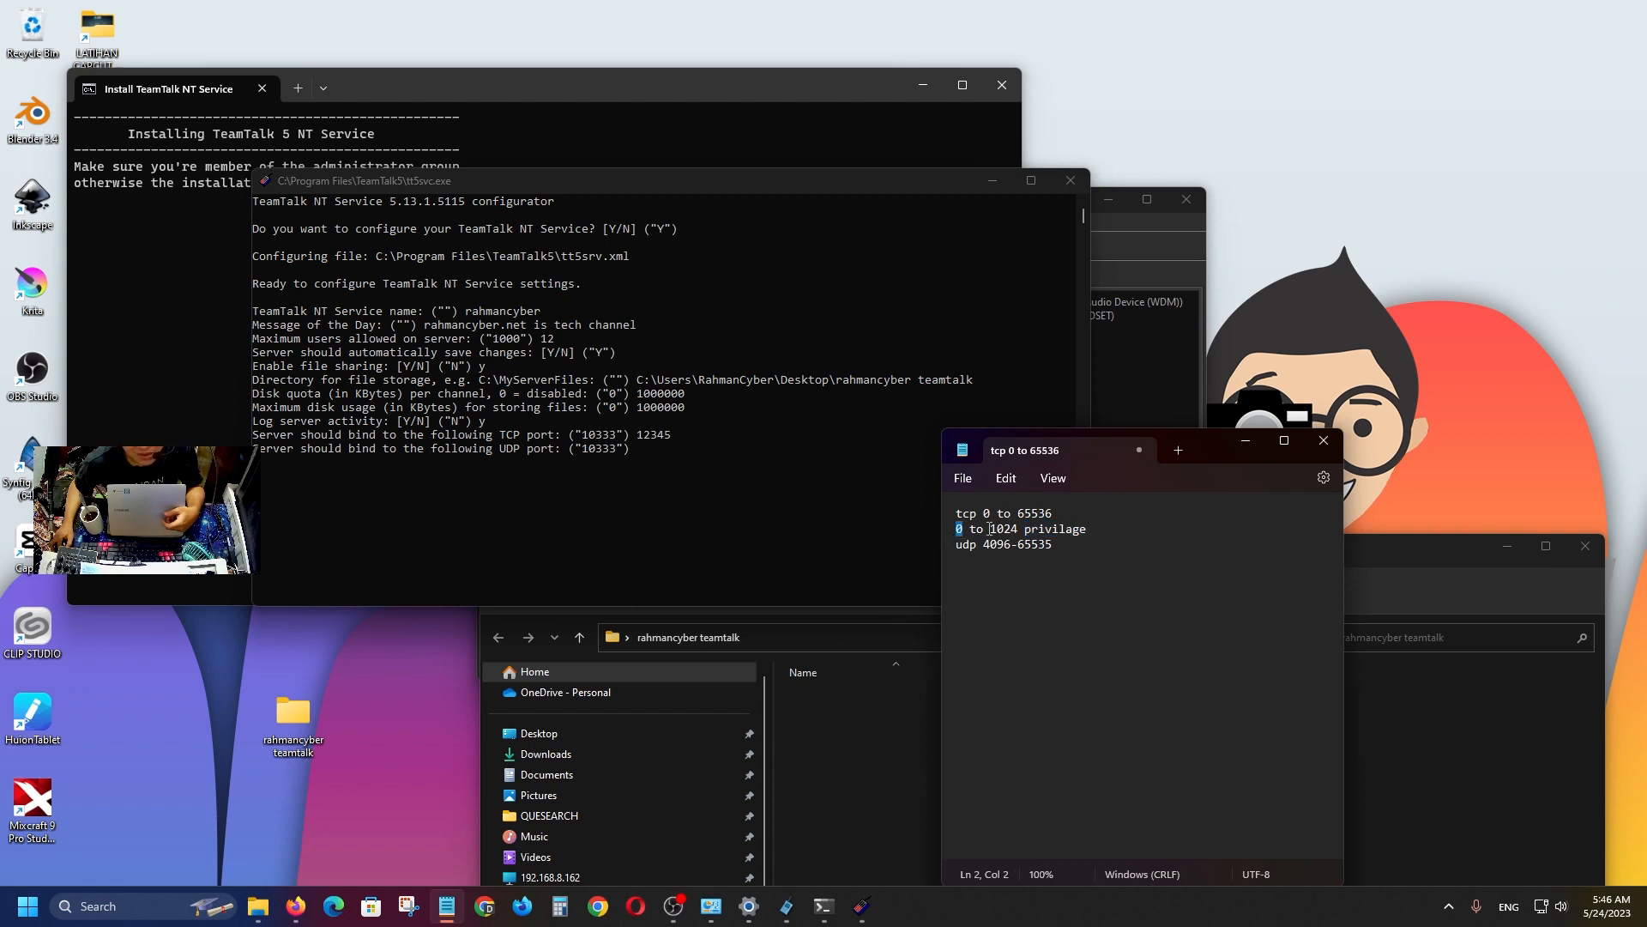
pyautogui.moveTo(990, 529); pyautogui.dragTo(1020, 529)
pyautogui.click(1117, 523)
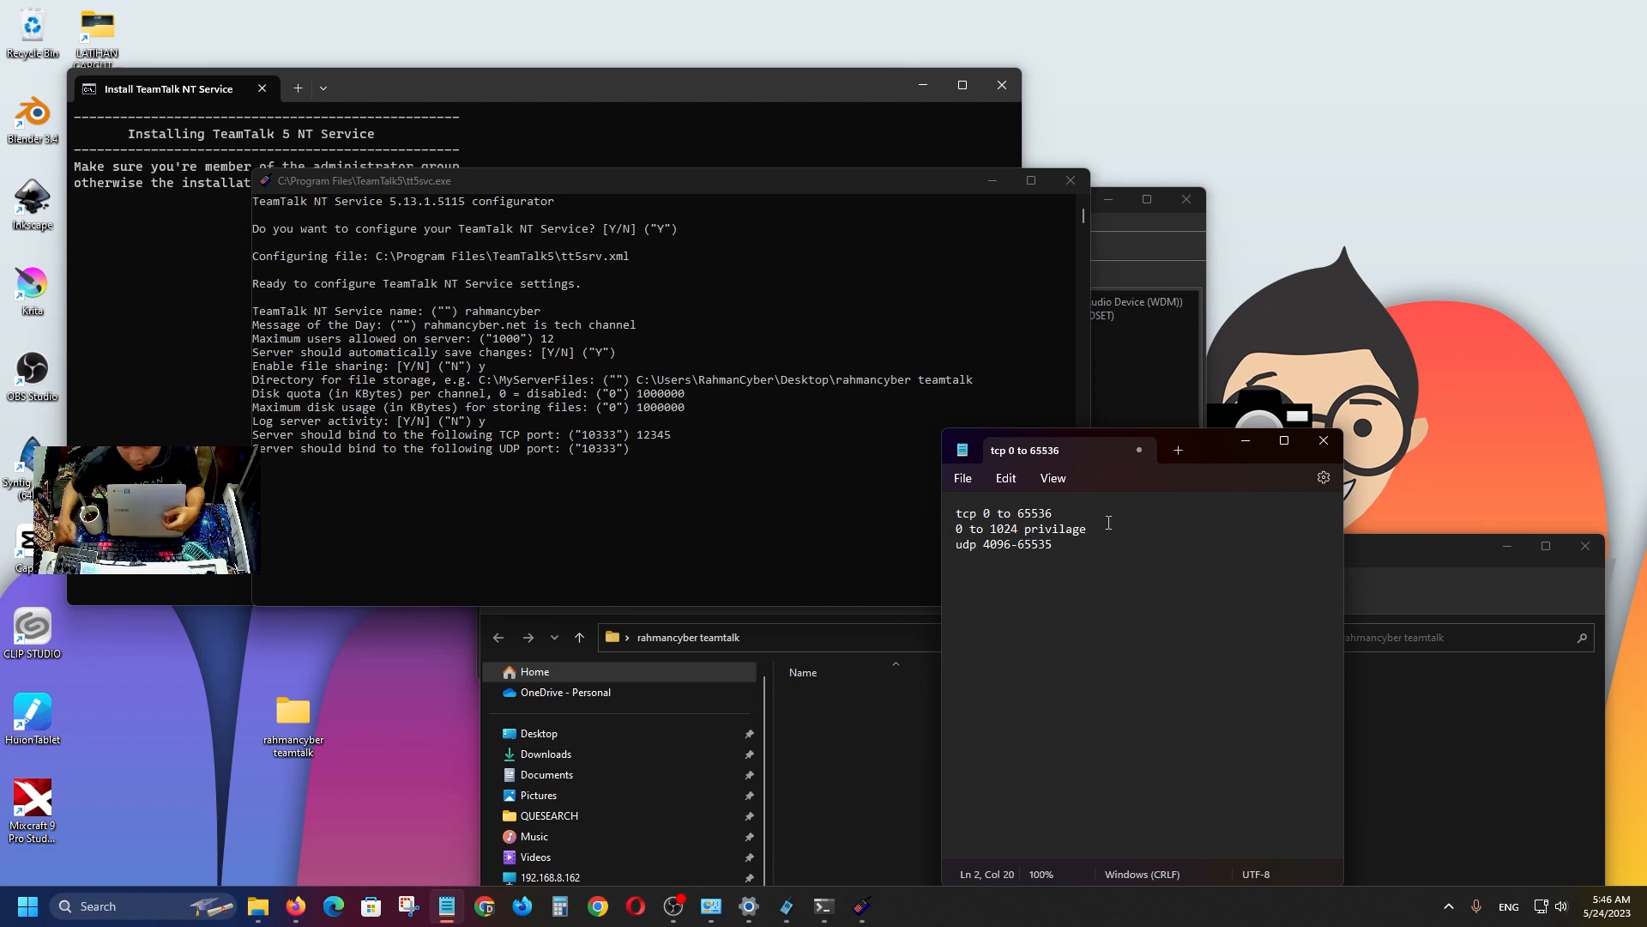
pyautogui.press('Return')
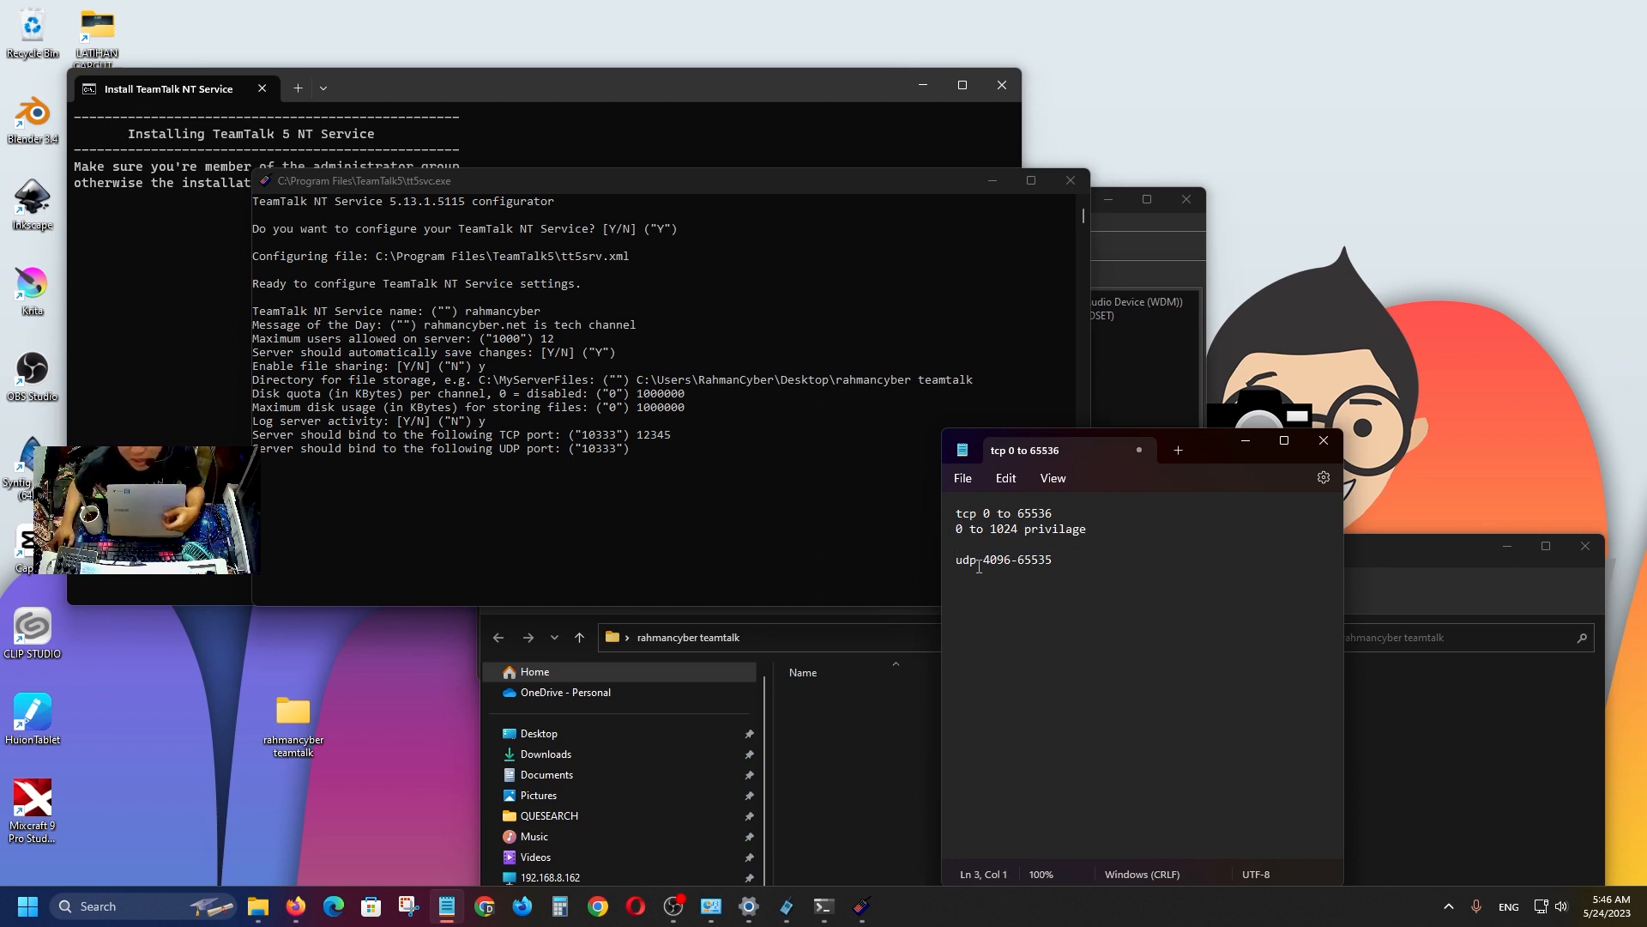
pyautogui.moveTo(983, 559); pyautogui.dragTo(1019, 562)
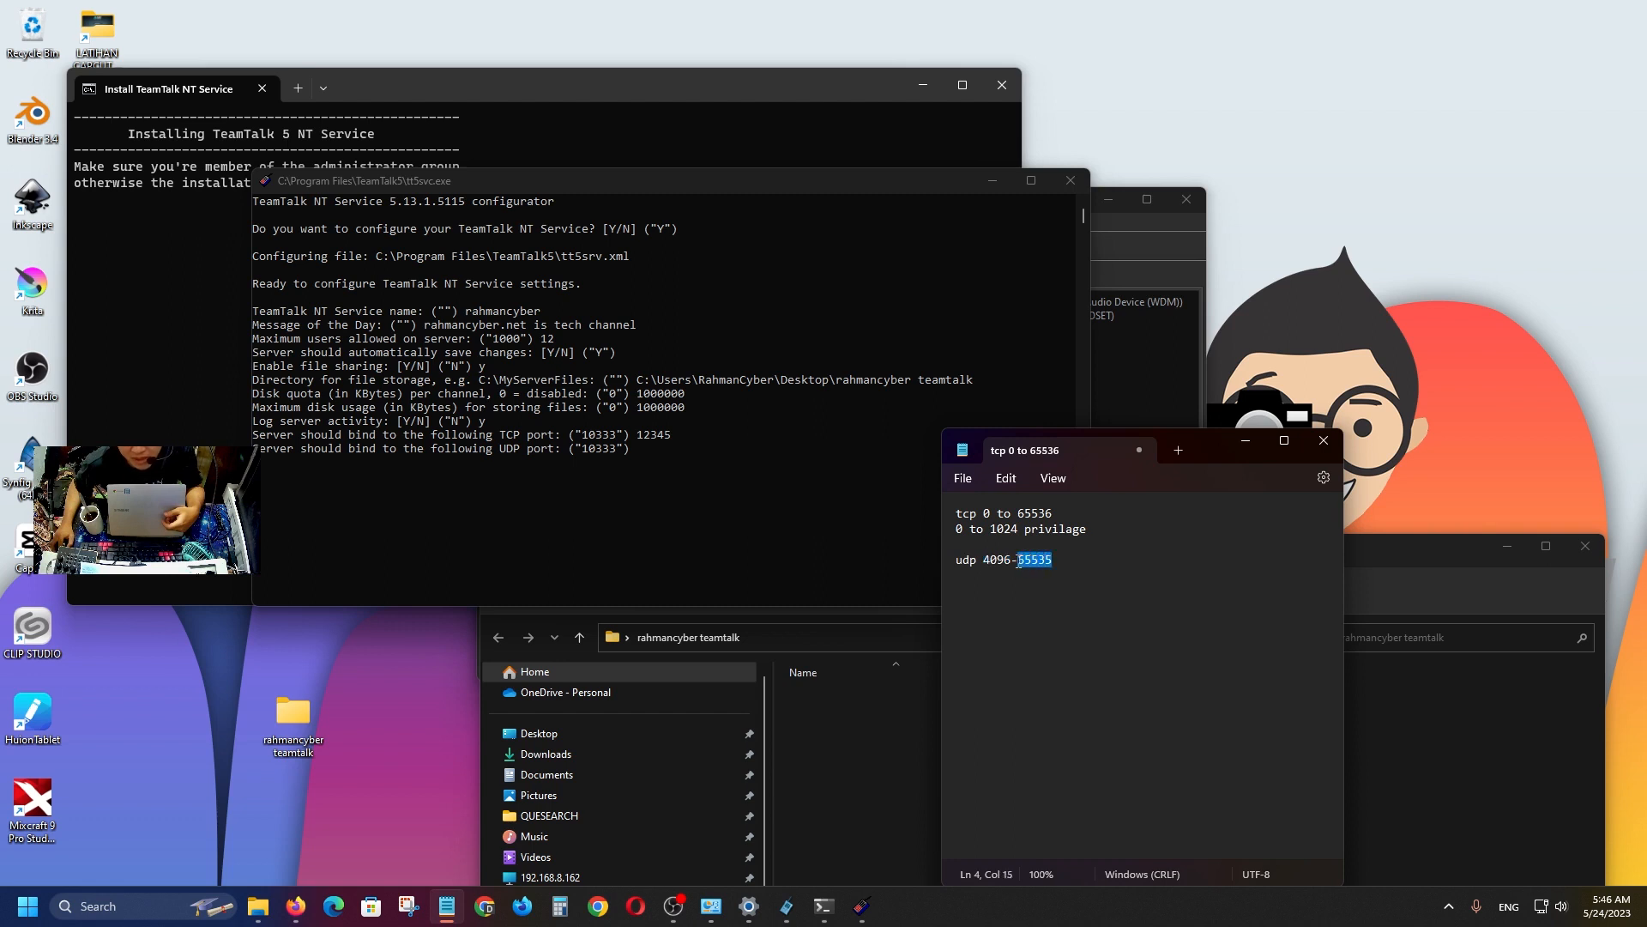
pyautogui.click(659, 447)
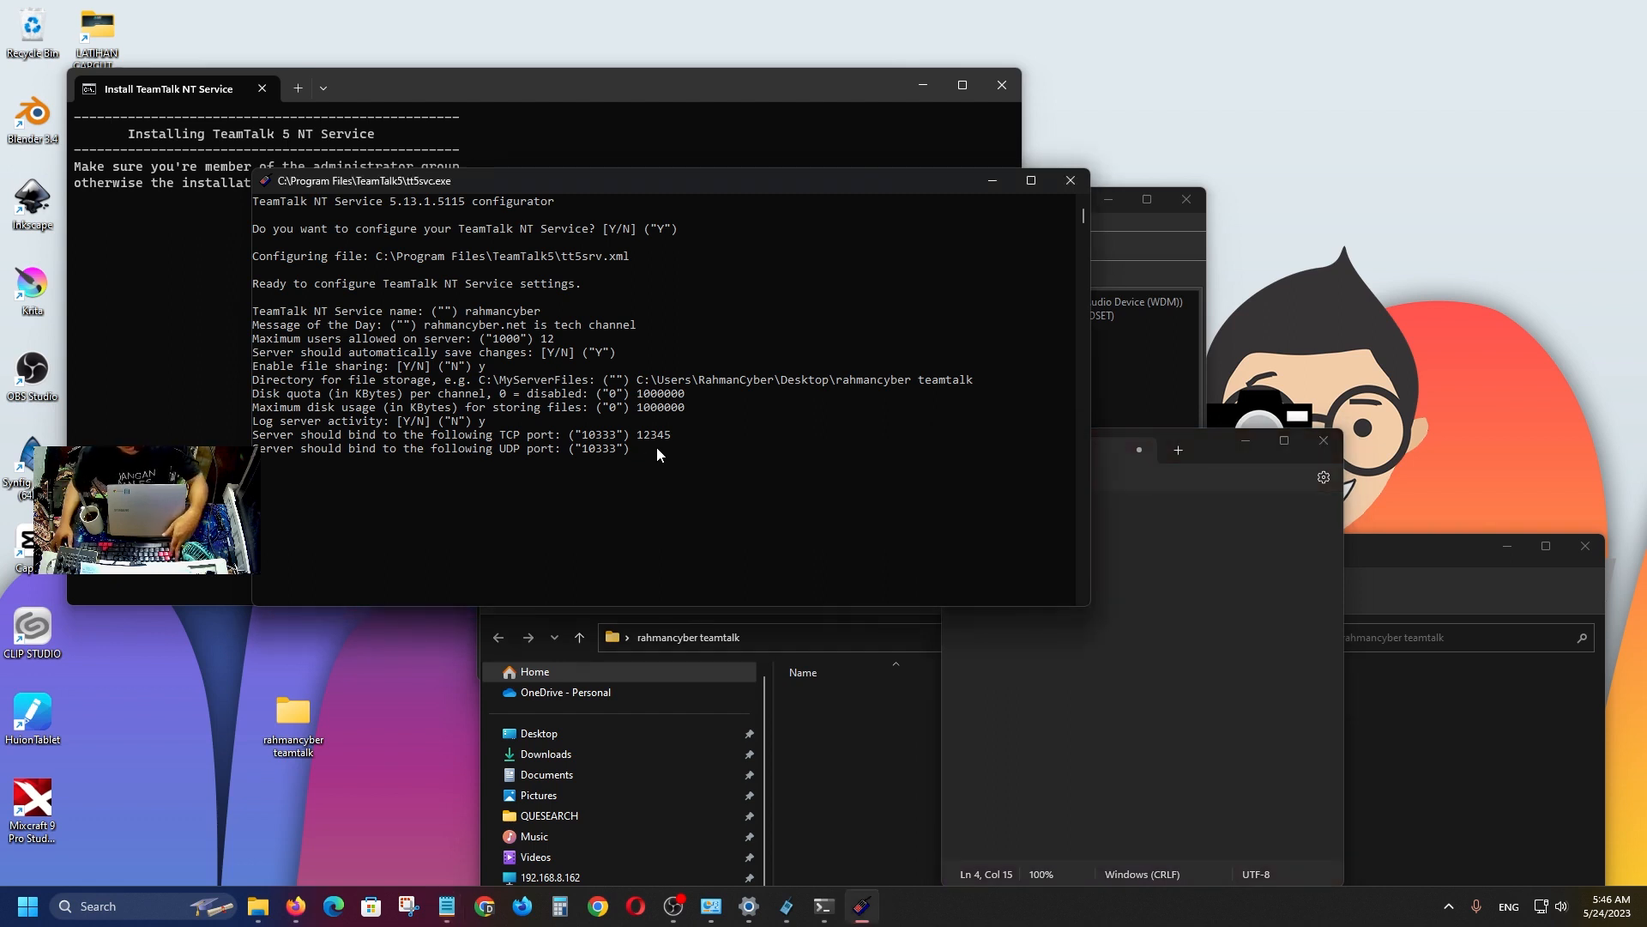
# Set the UDP port to 12345 and leave binding to specific IP addresses off.
pyautogui.write('12344')
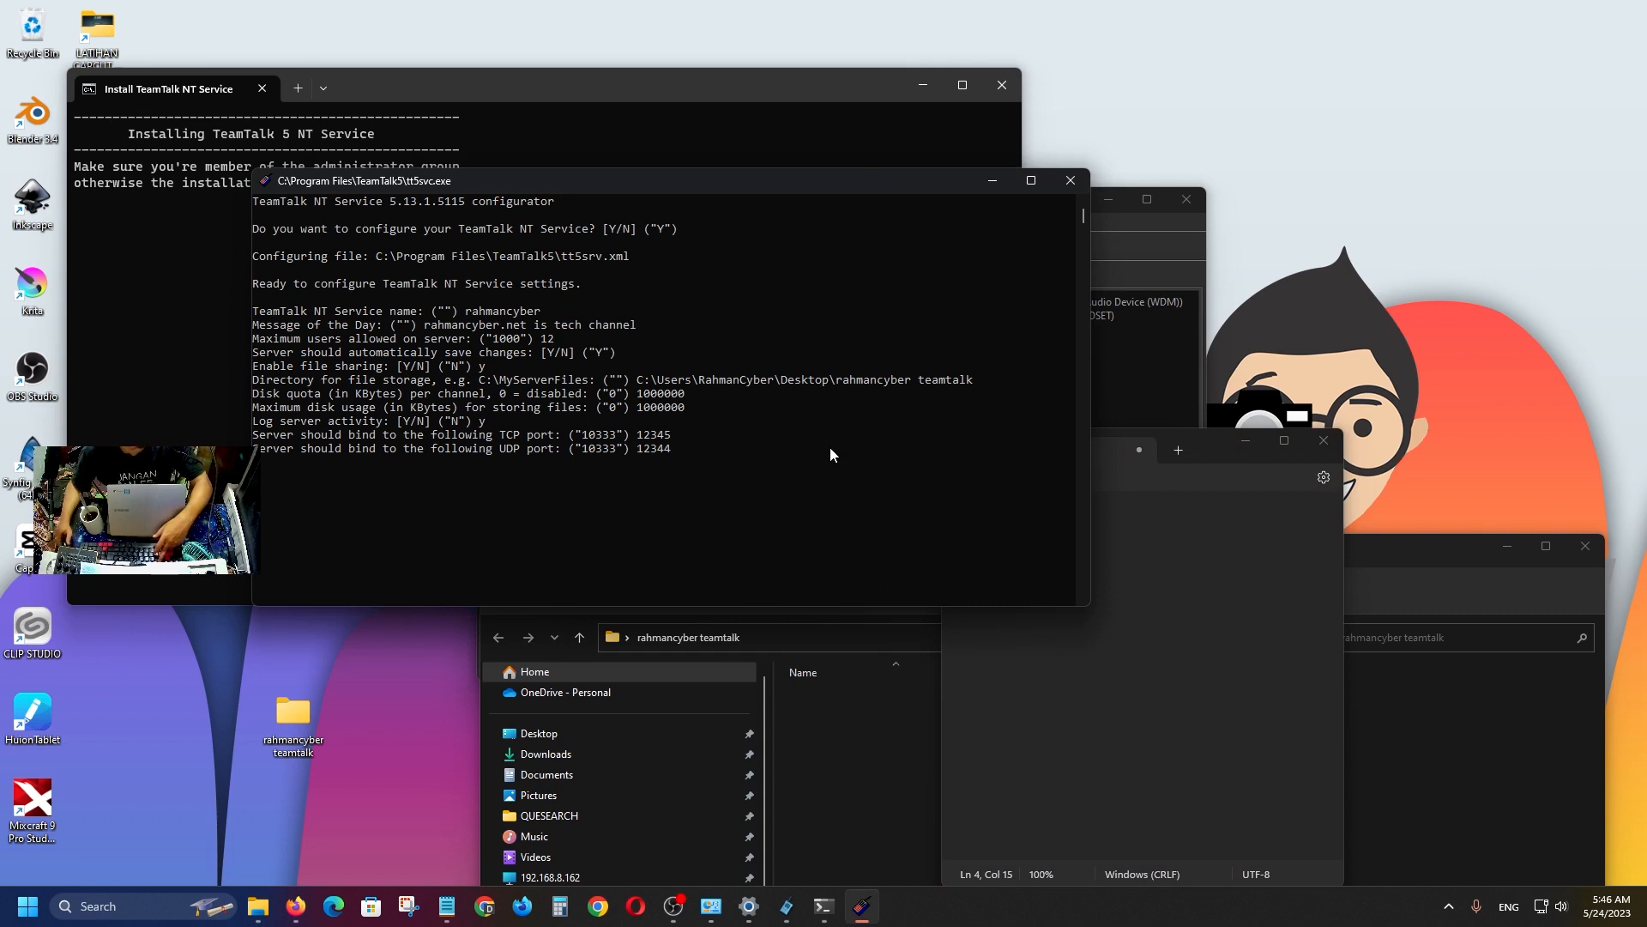
pyautogui.press('BackSpace')
pyautogui.write('5')
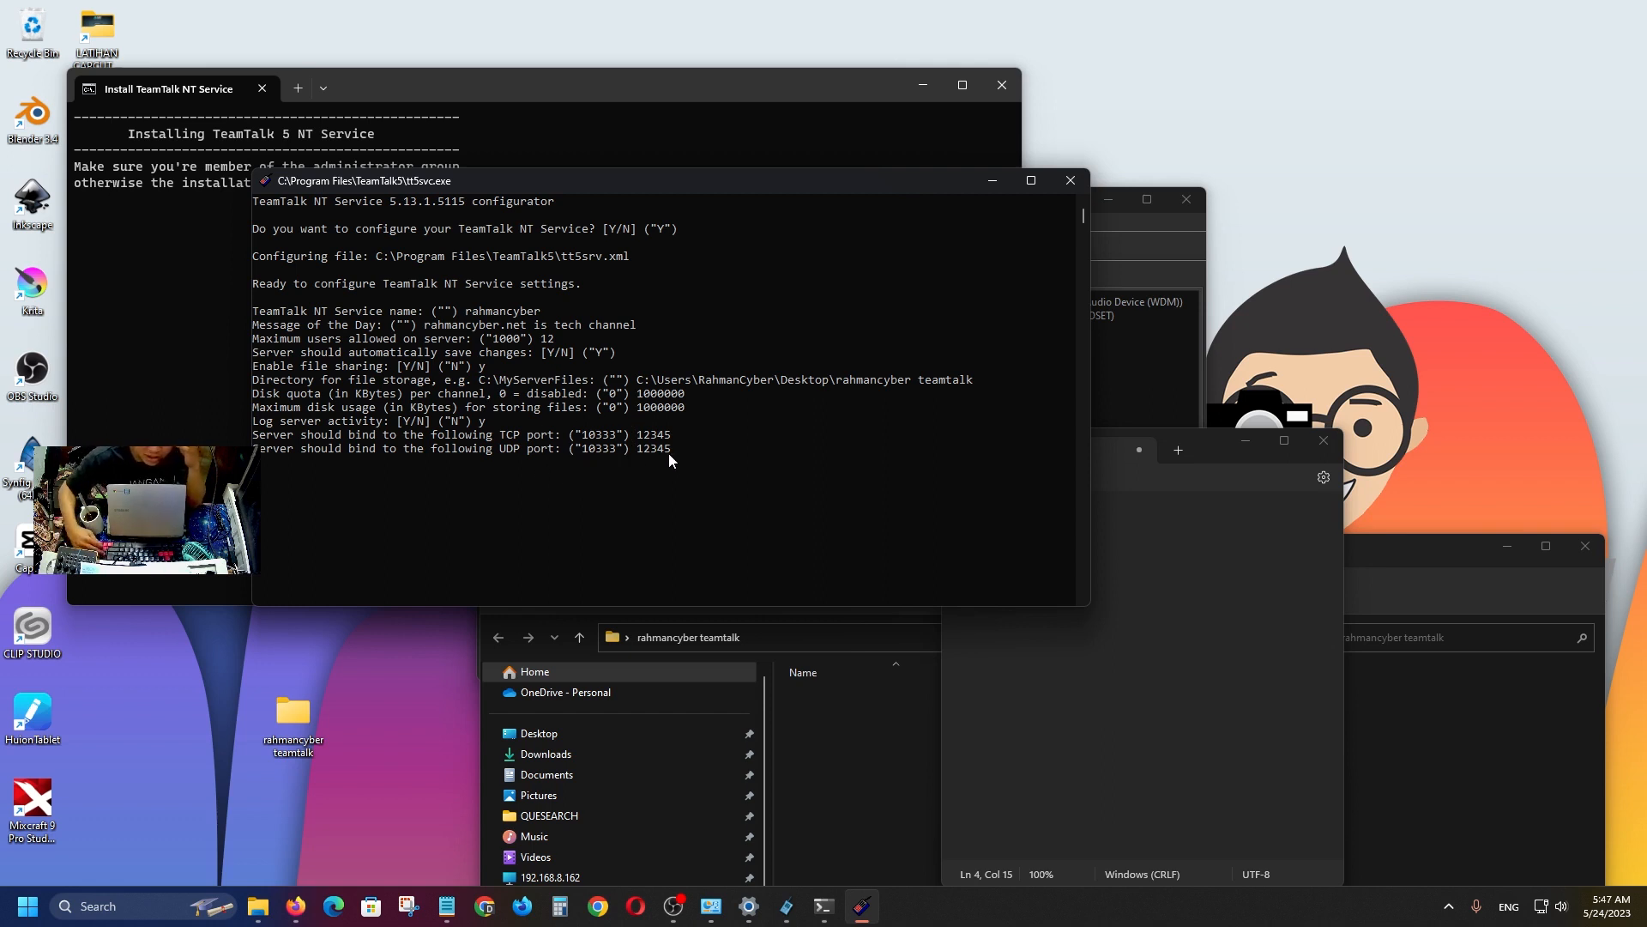
pyautogui.press('Return')
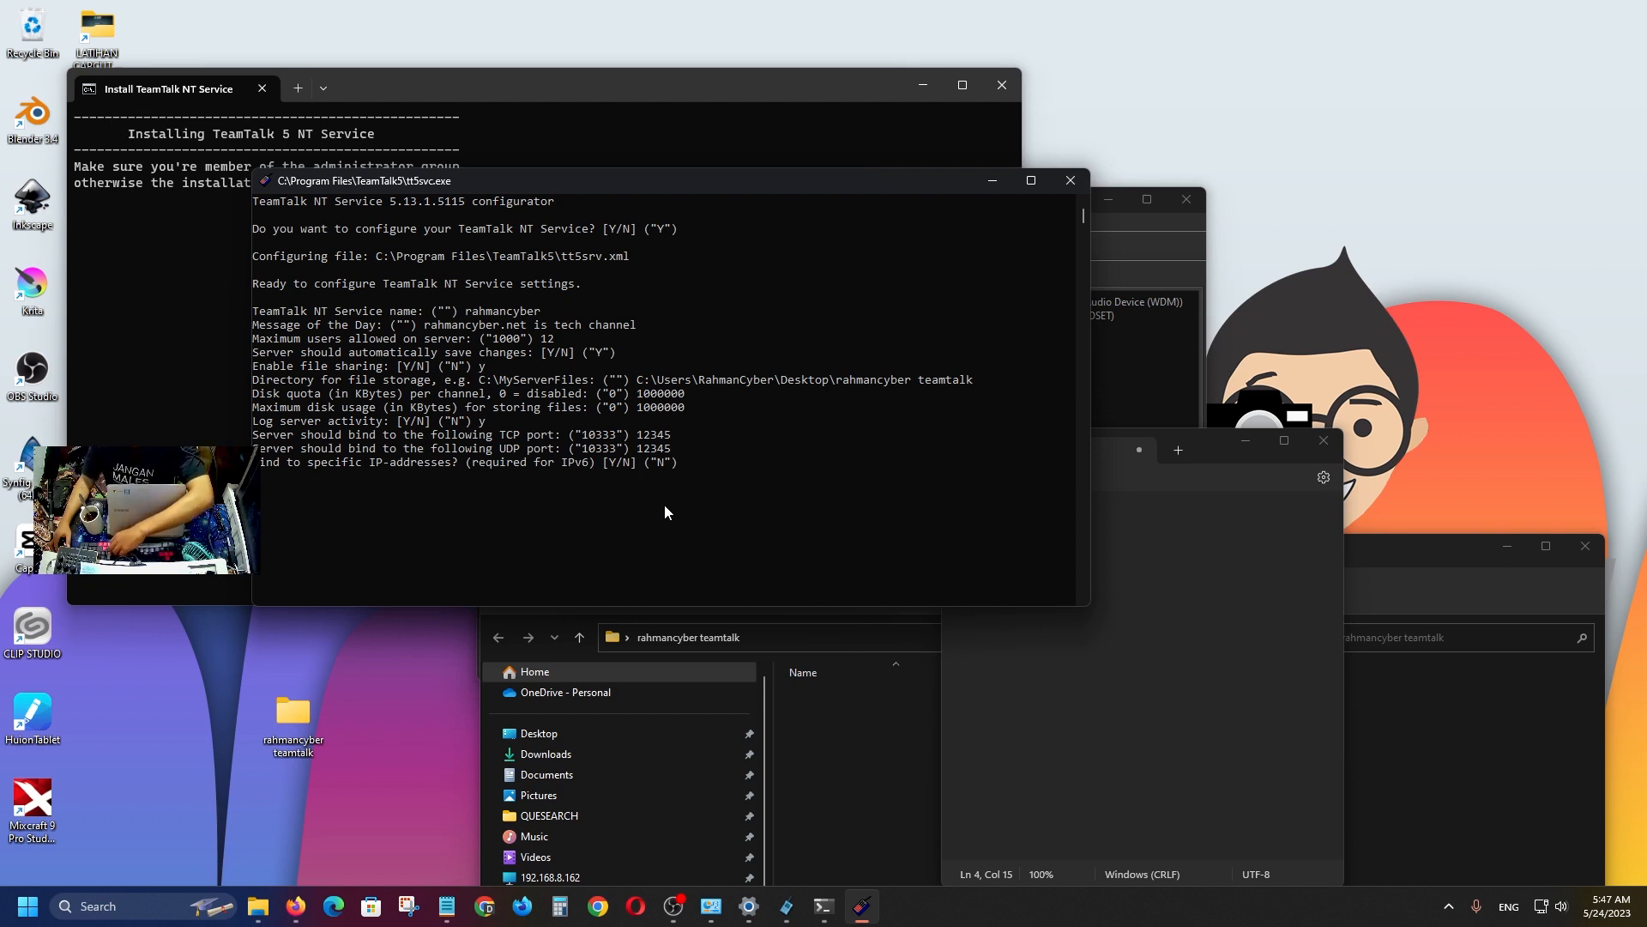
pyautogui.press('Return')
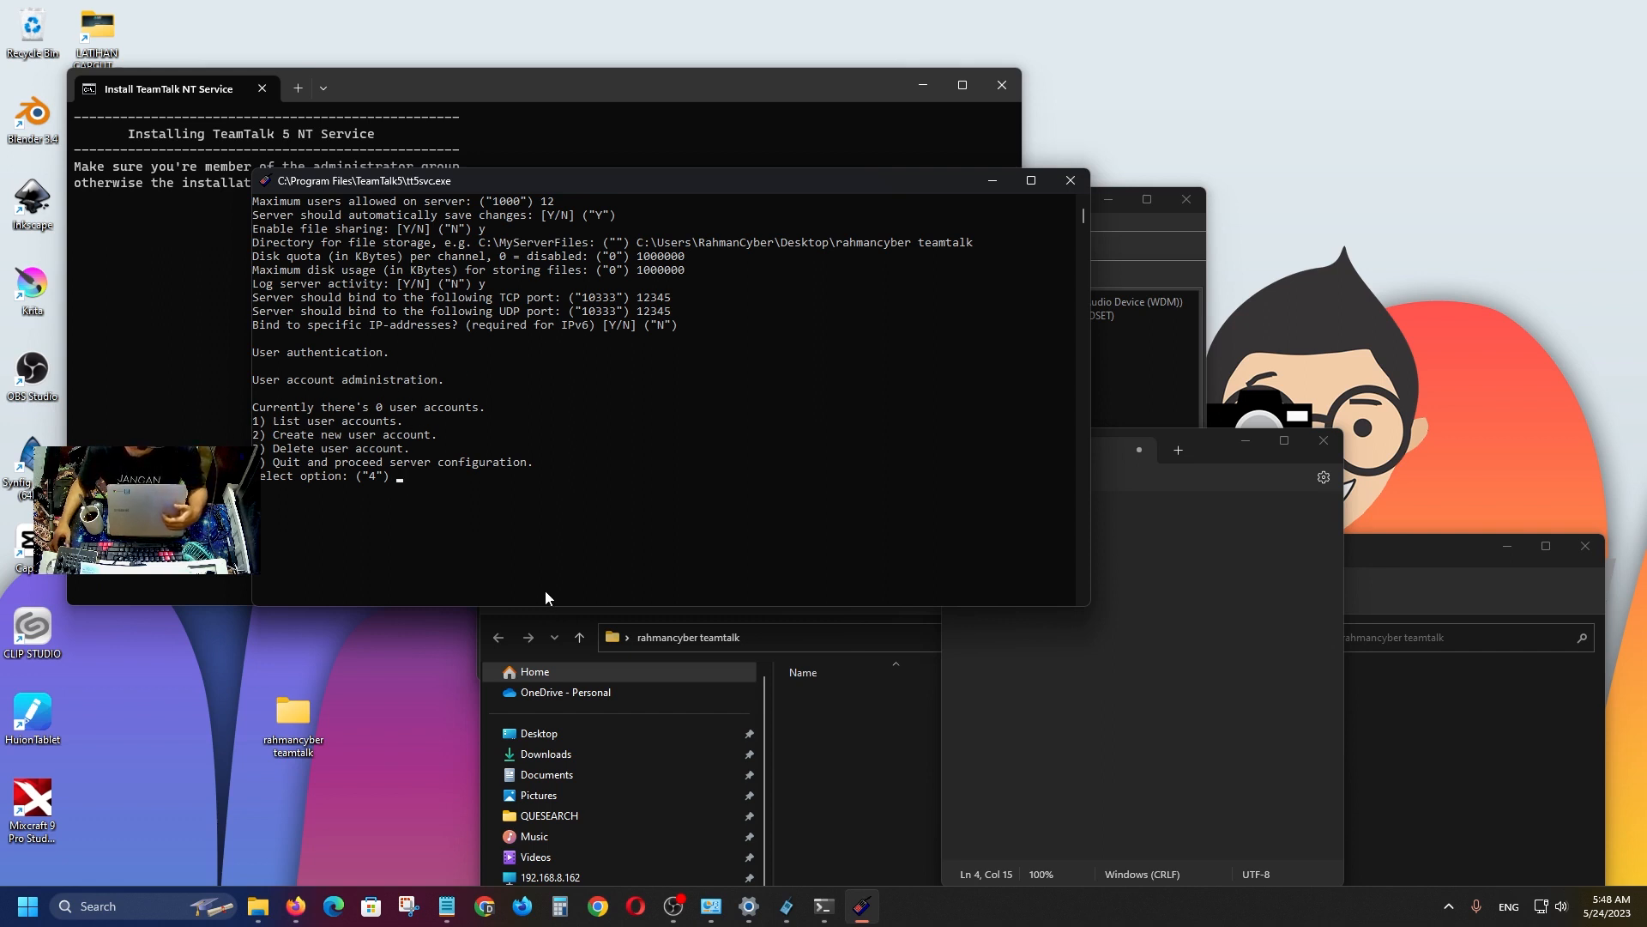
# Create the first user account with a username and password as an Administrator.
pyautogui.write('1')
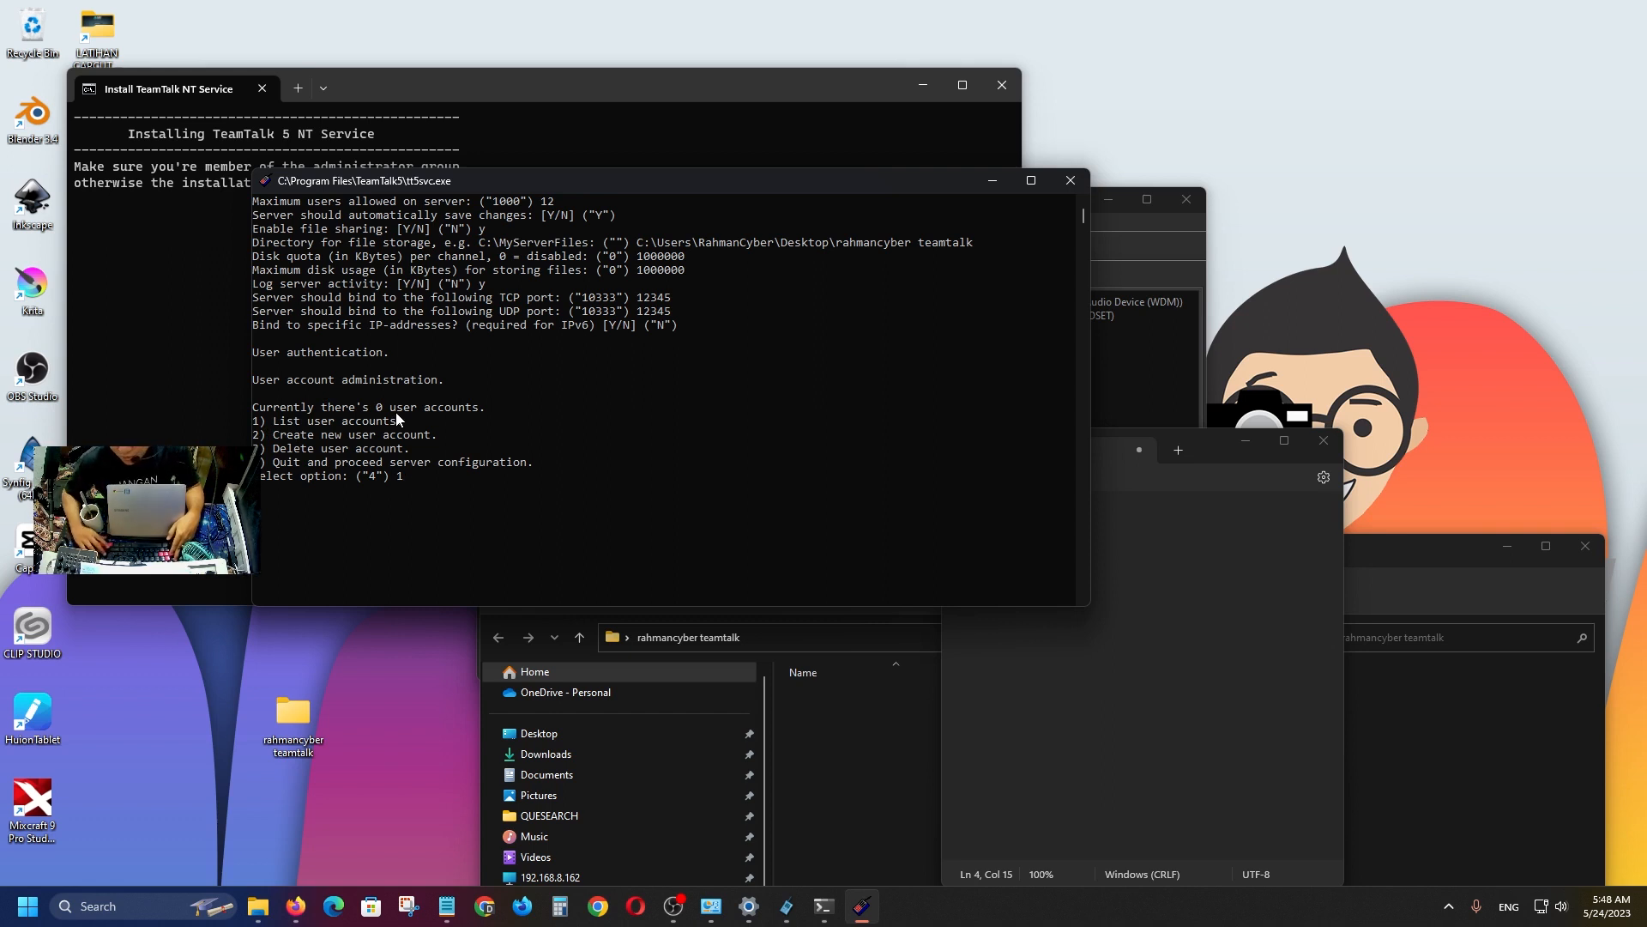
pyautogui.press('BackSpace')
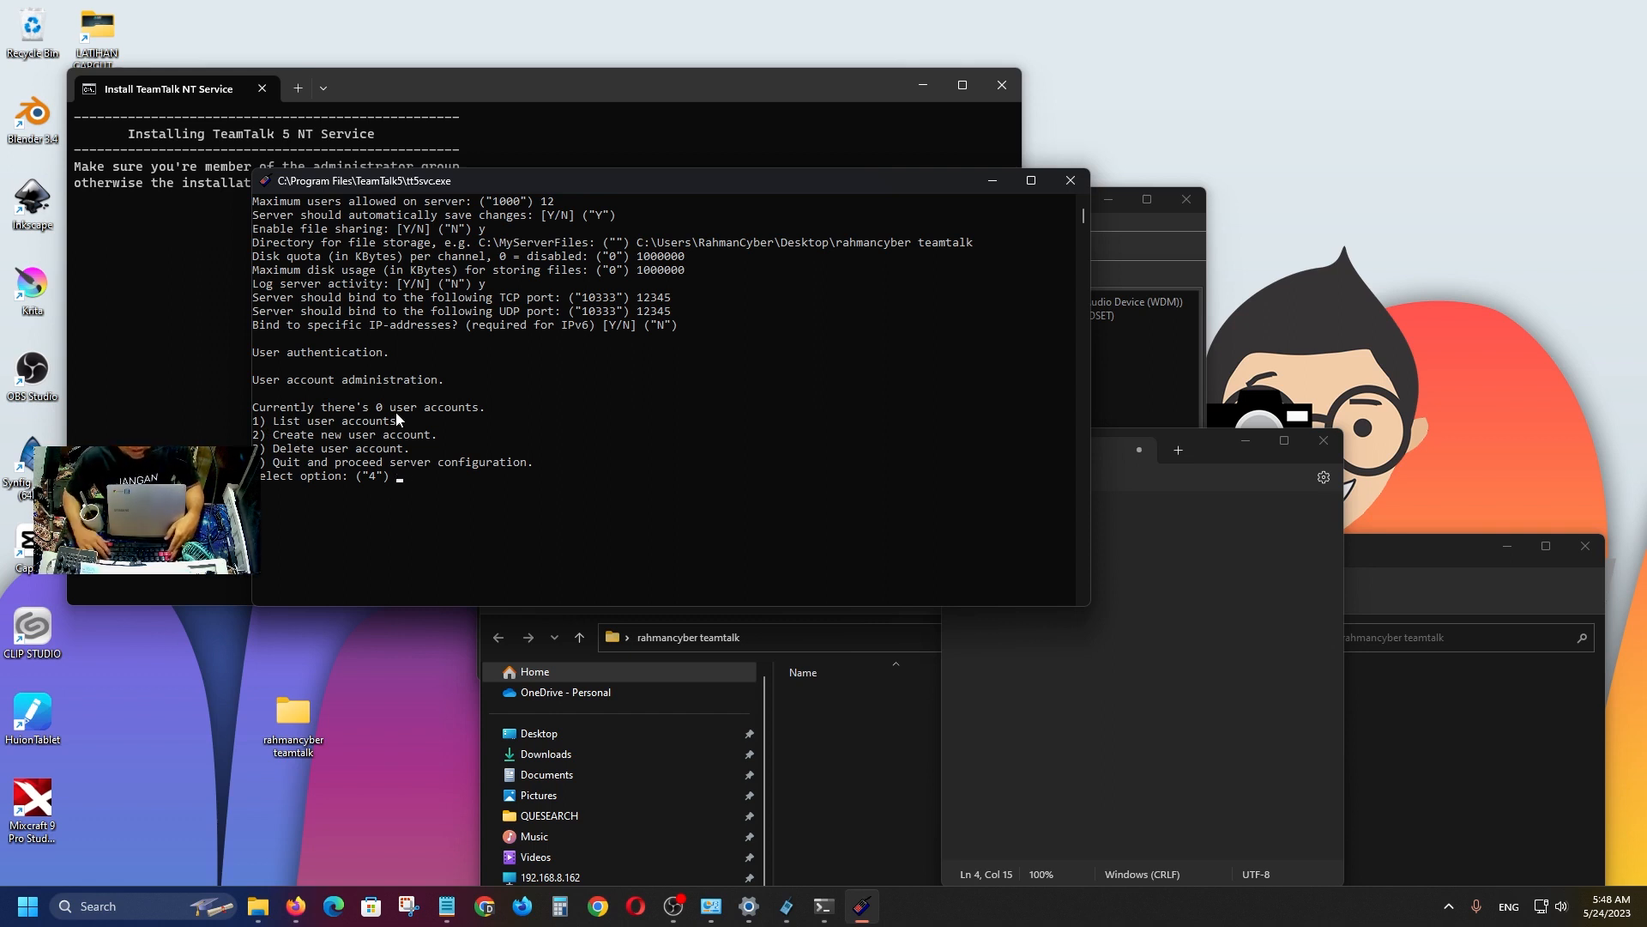
pyautogui.write('2')
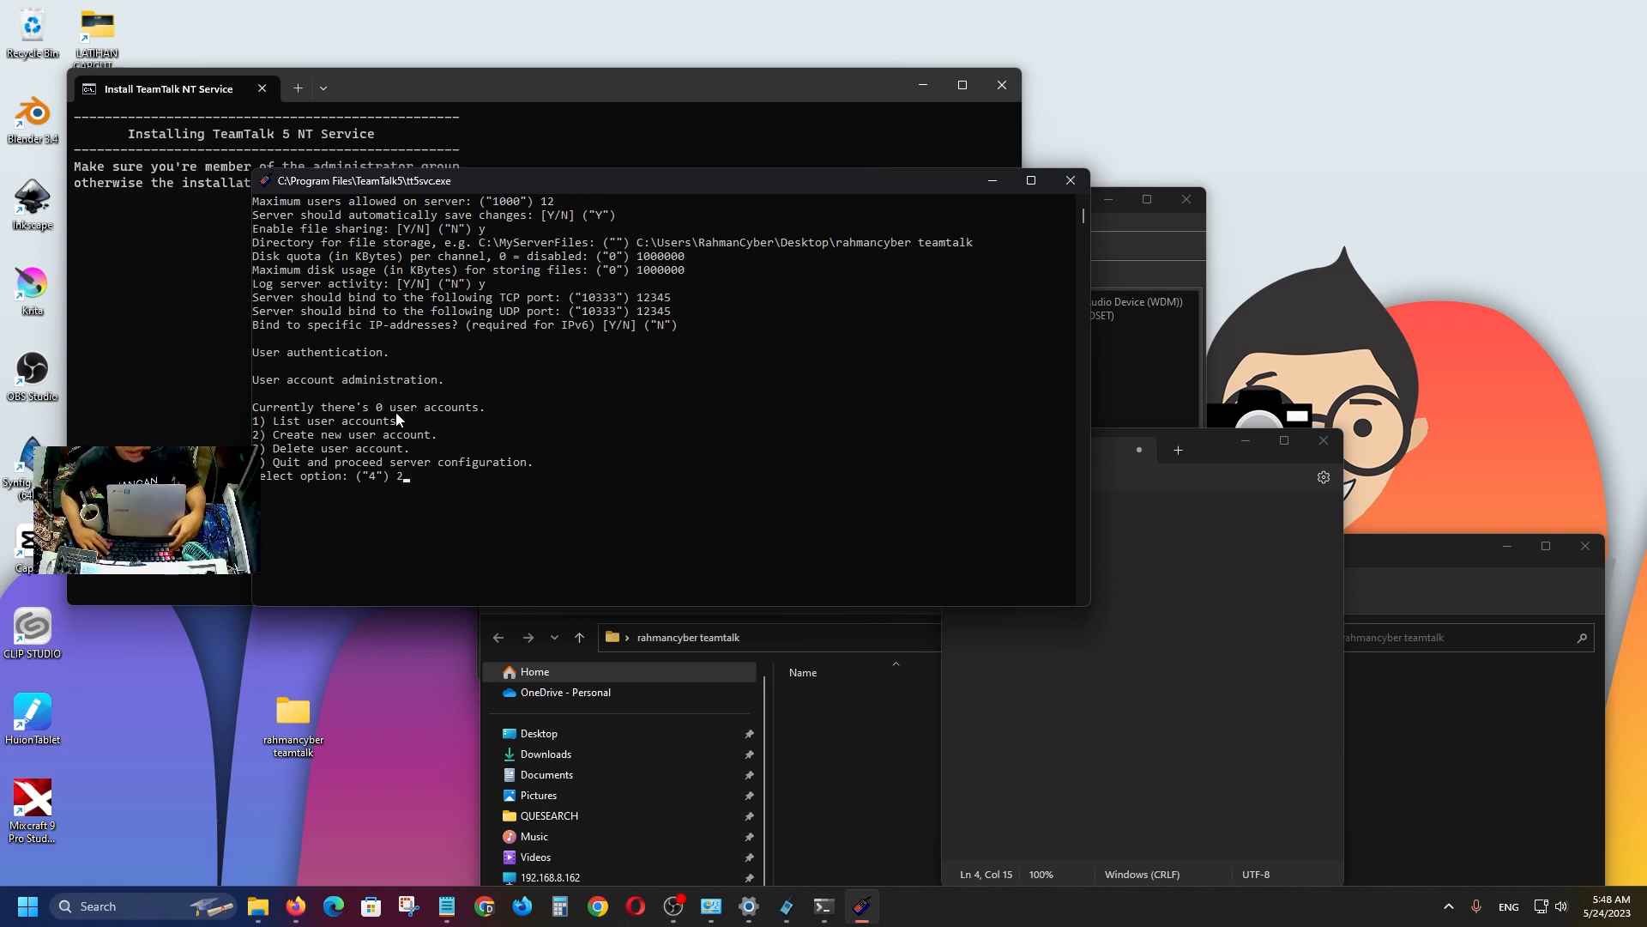
pyautogui.press('Return')
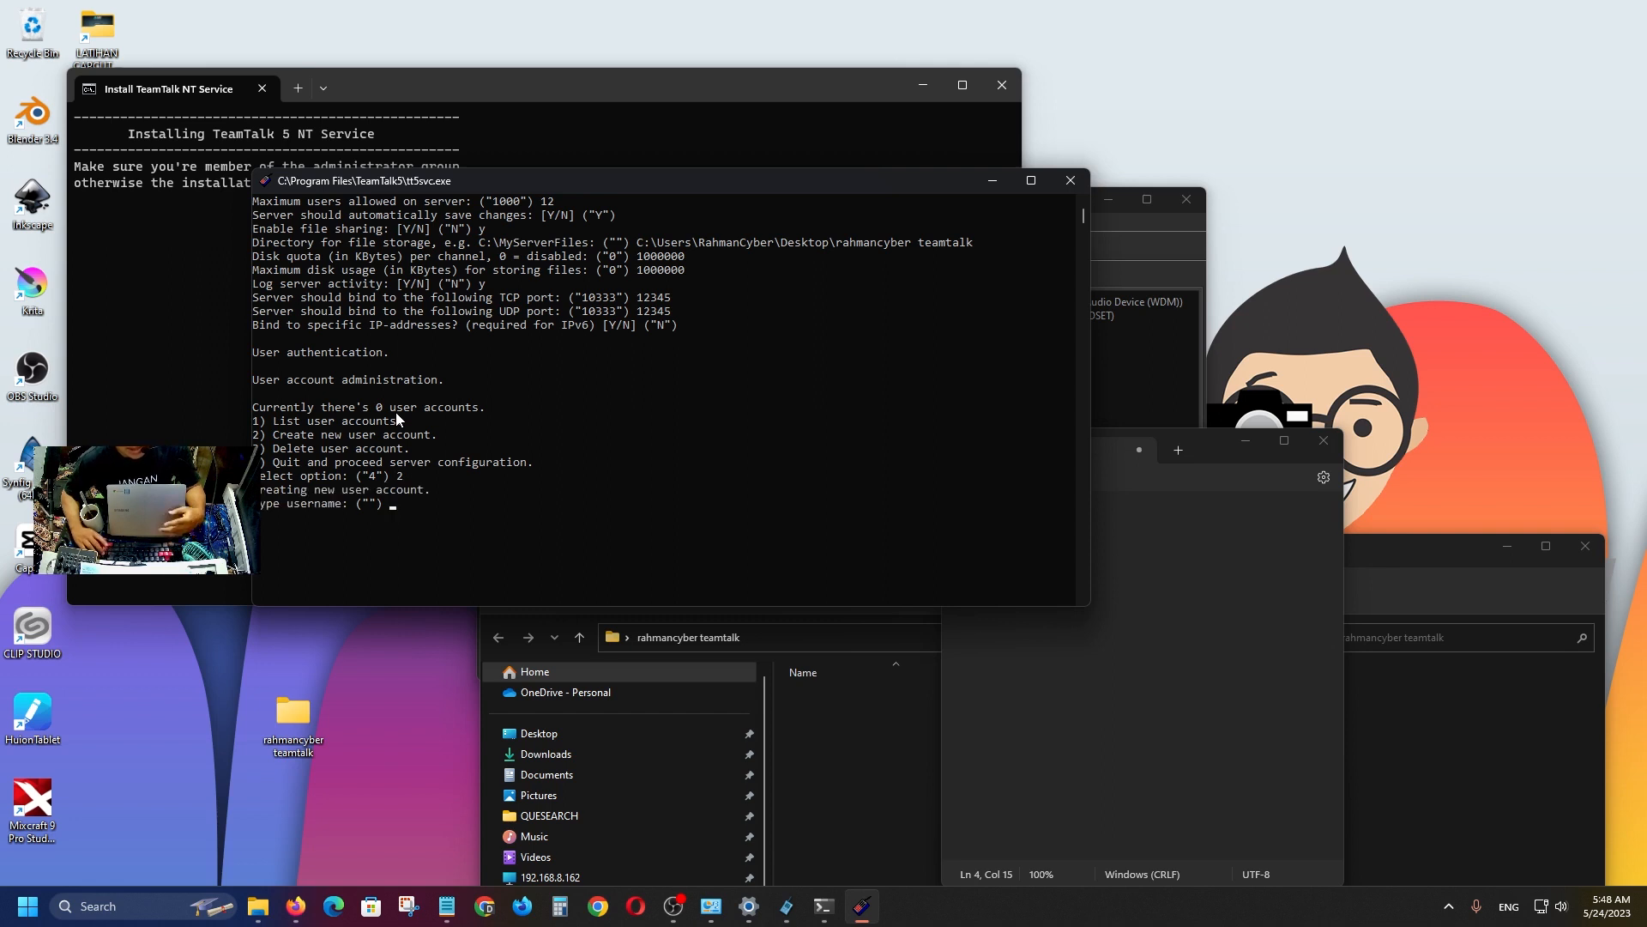
pyautogui.write('rahmancyber')
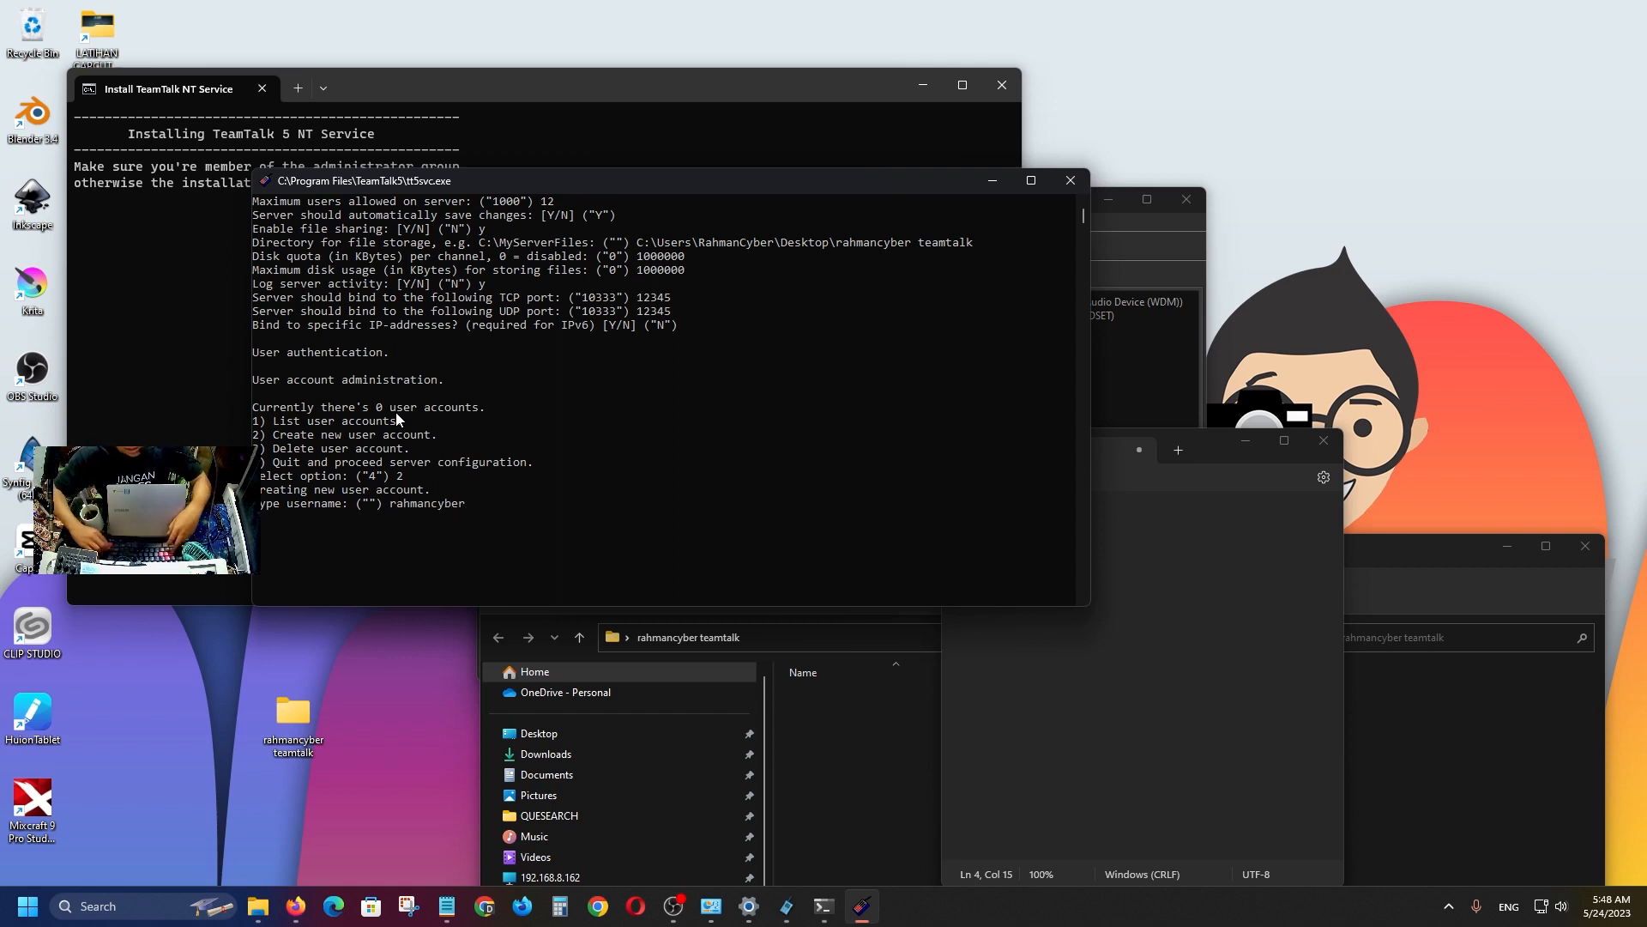
pyautogui.press('Return')
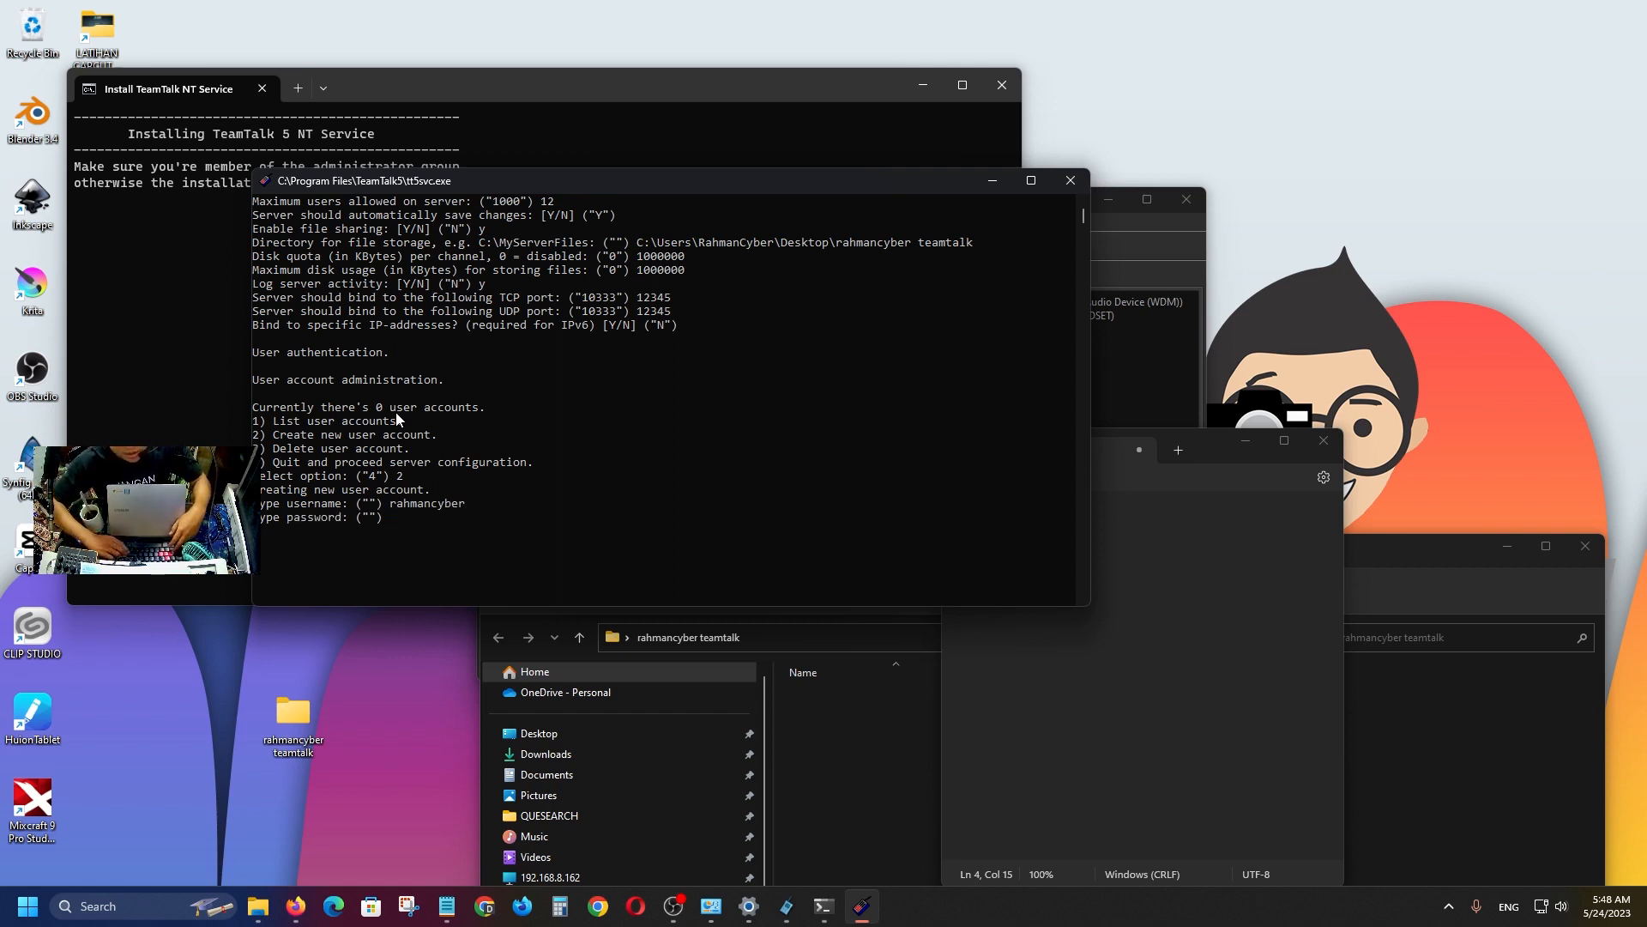
pyautogui.write('12345')
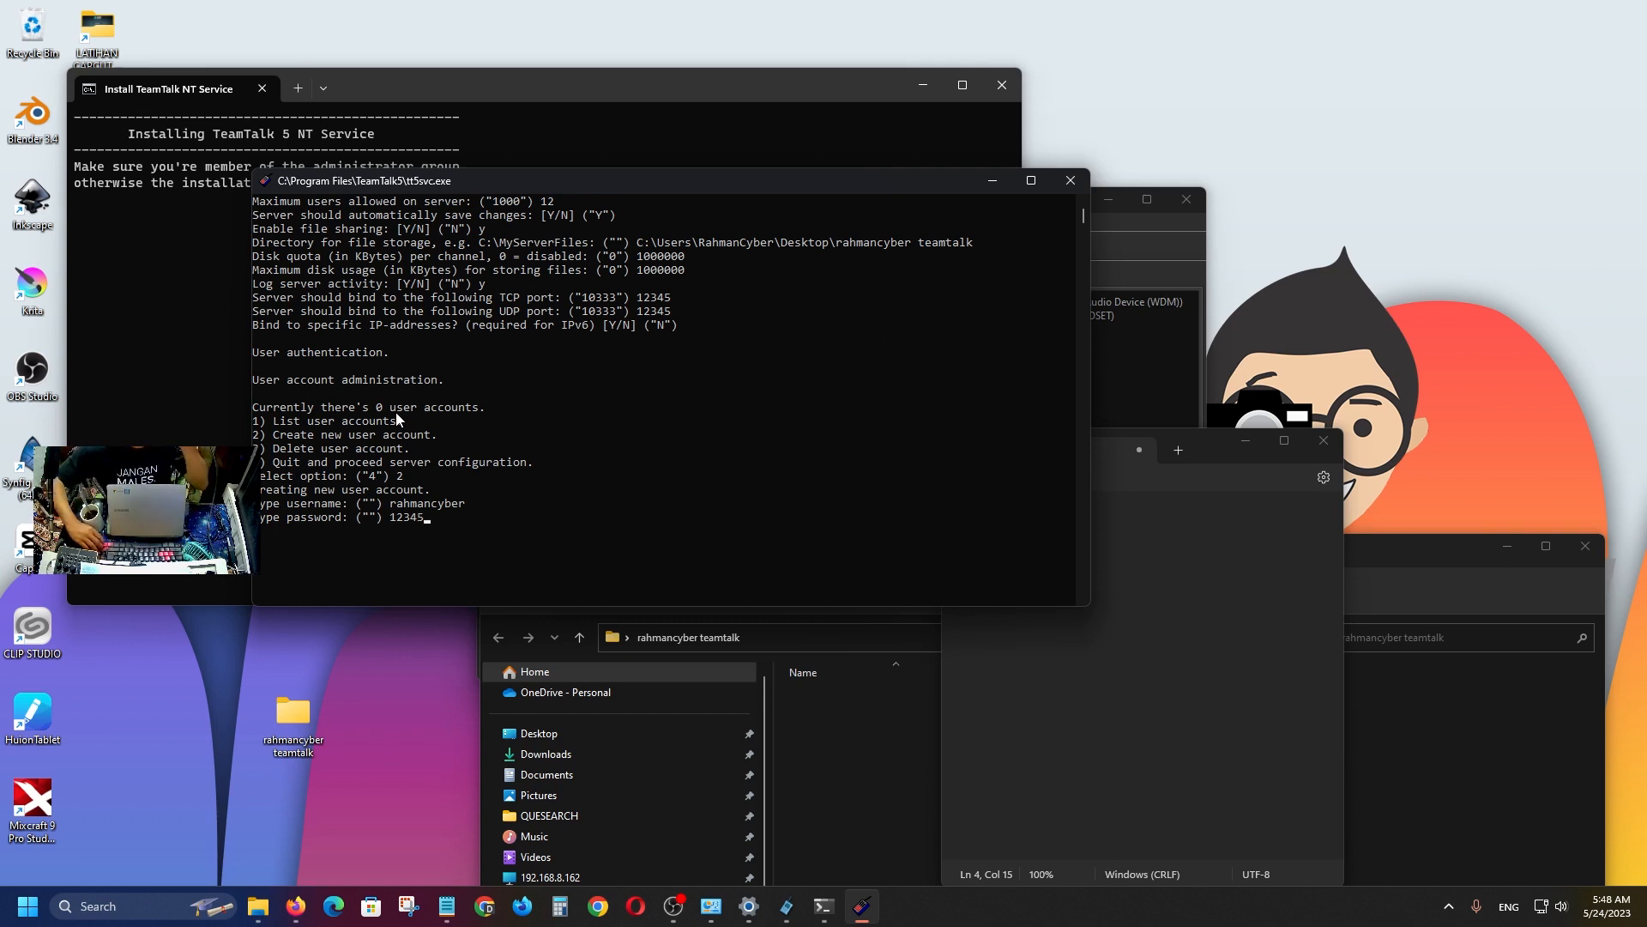
pyautogui.press('Return')
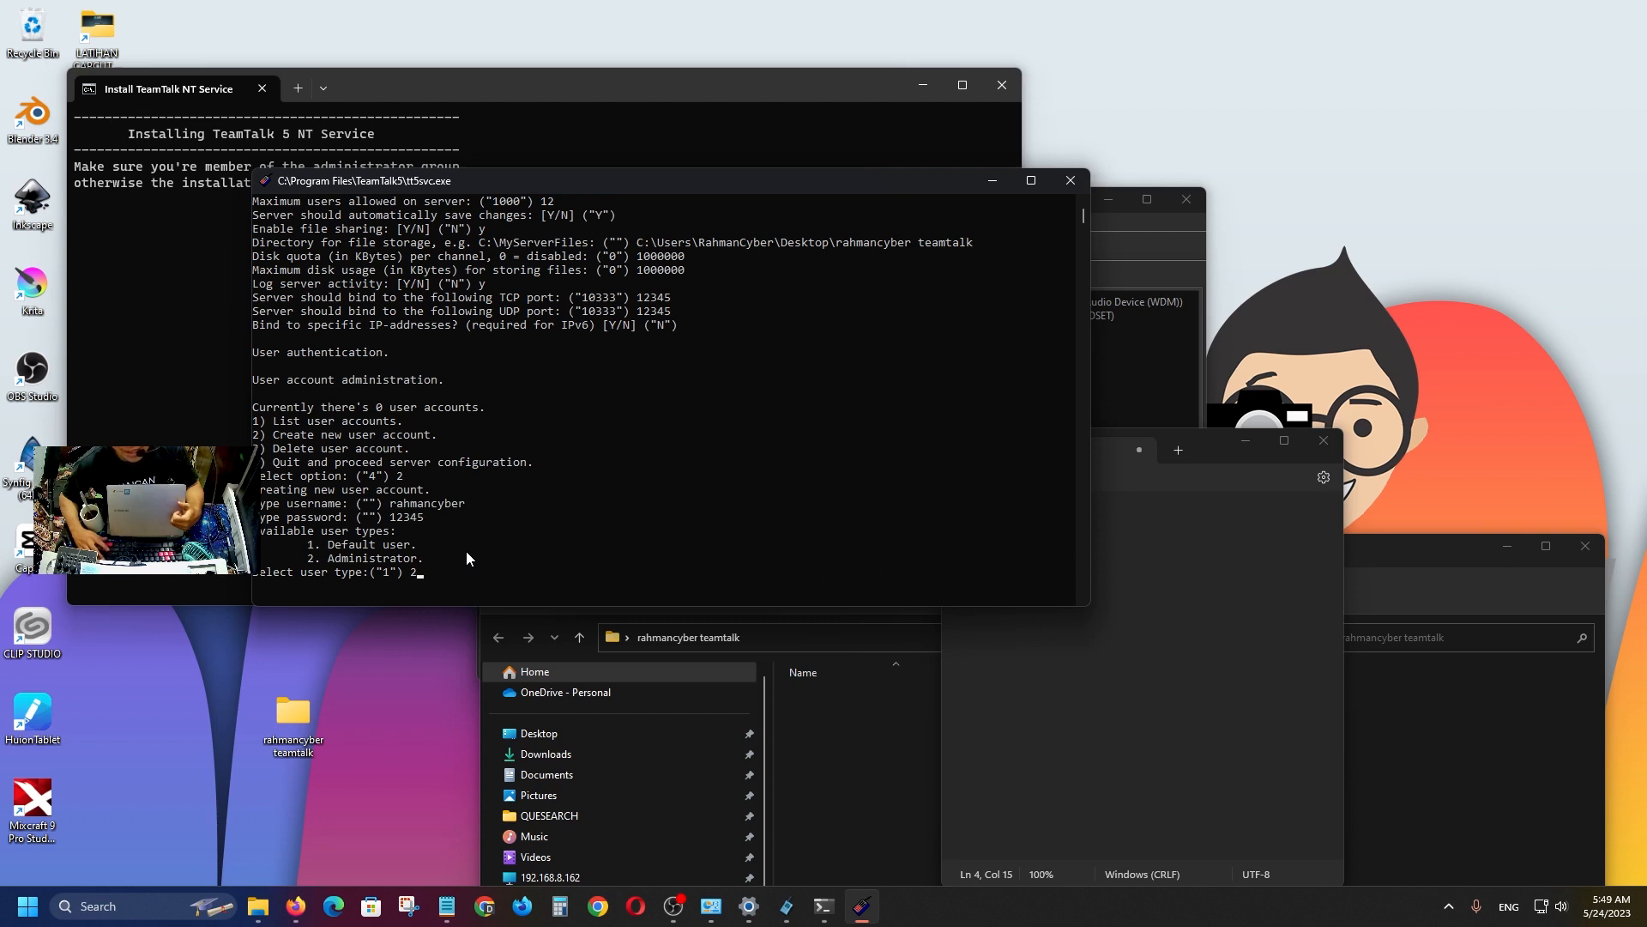
pyautogui.press('Return')
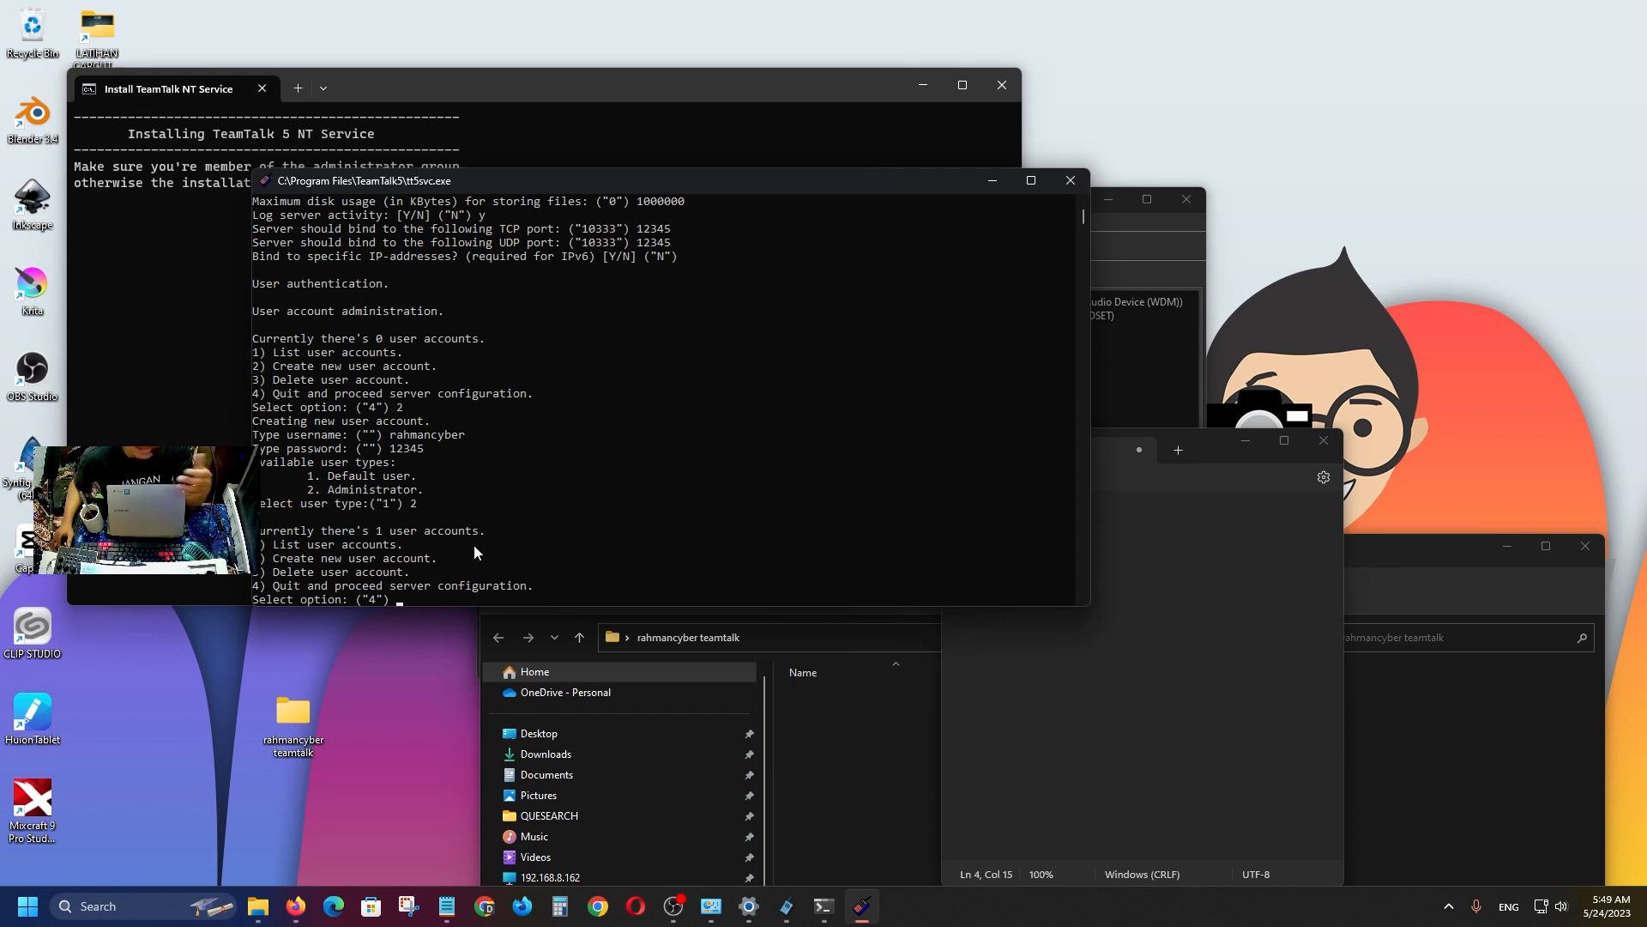
# Create a second user account with a username and password as a Default user.
pyautogui.write('2')
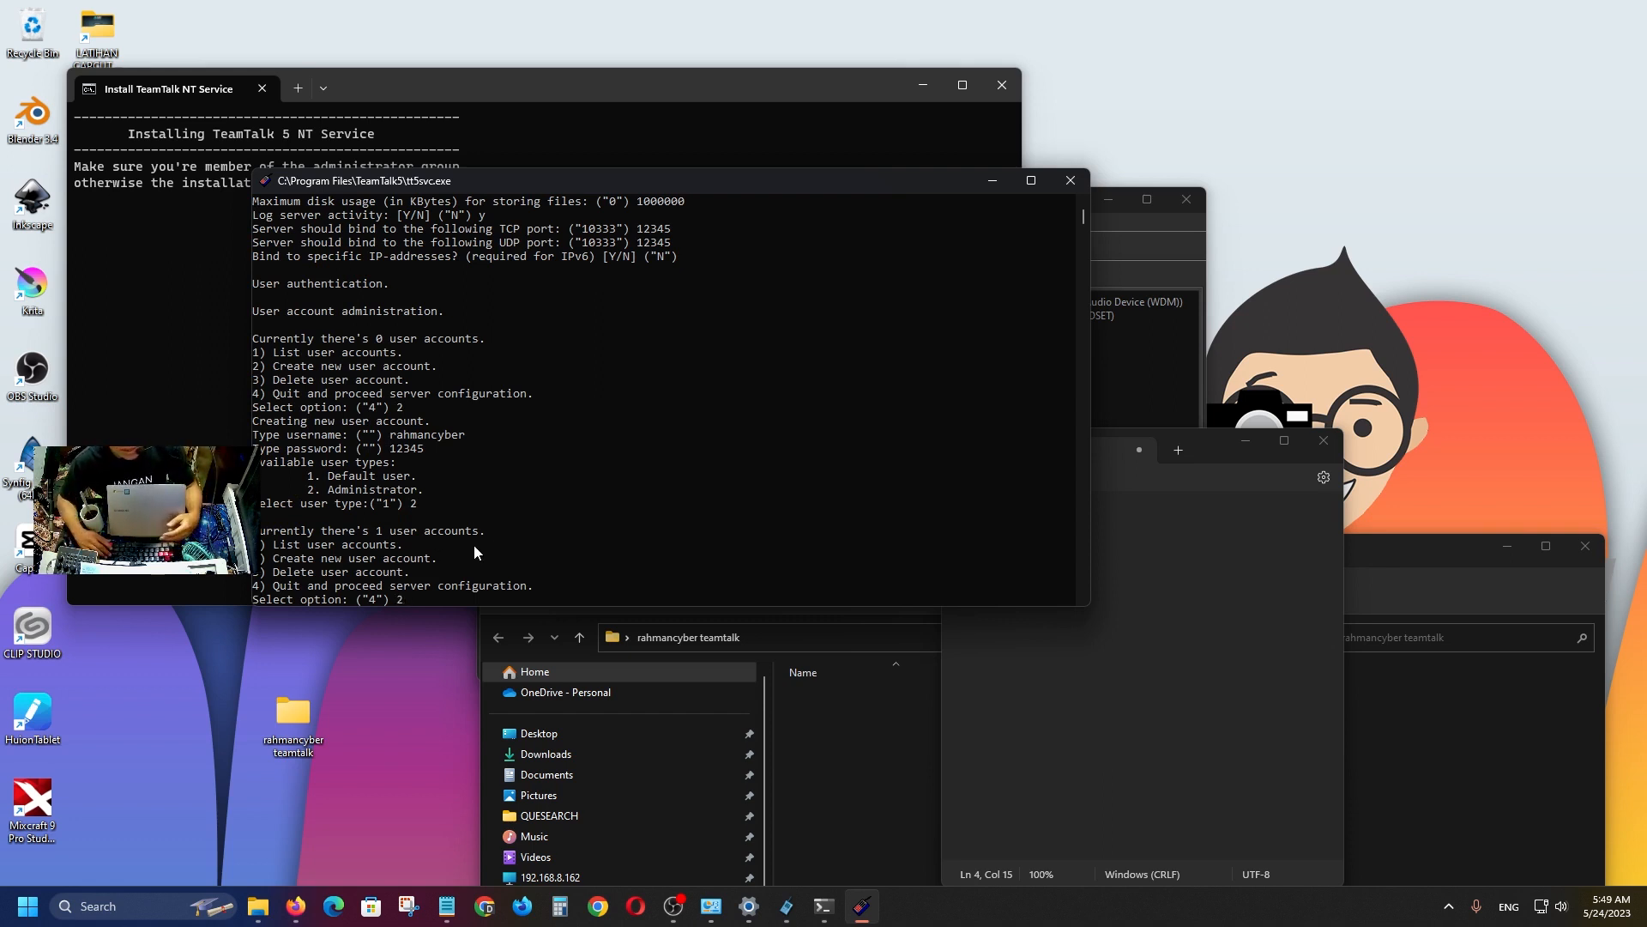
pyautogui.press('Return')
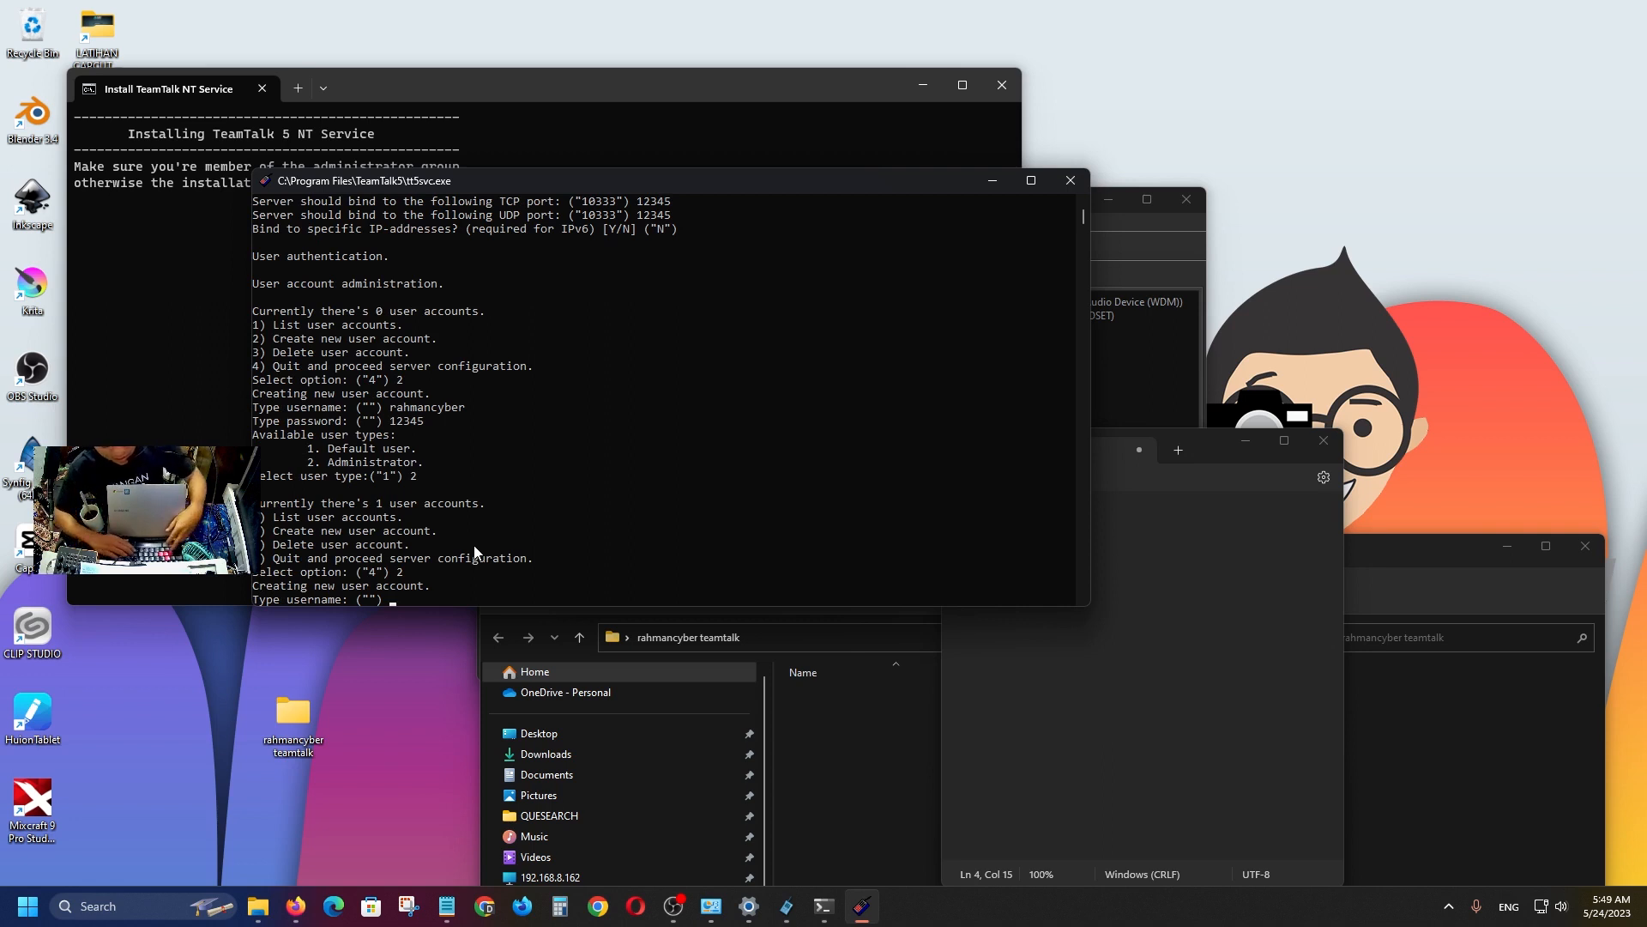
pyautogui.write('quesear')
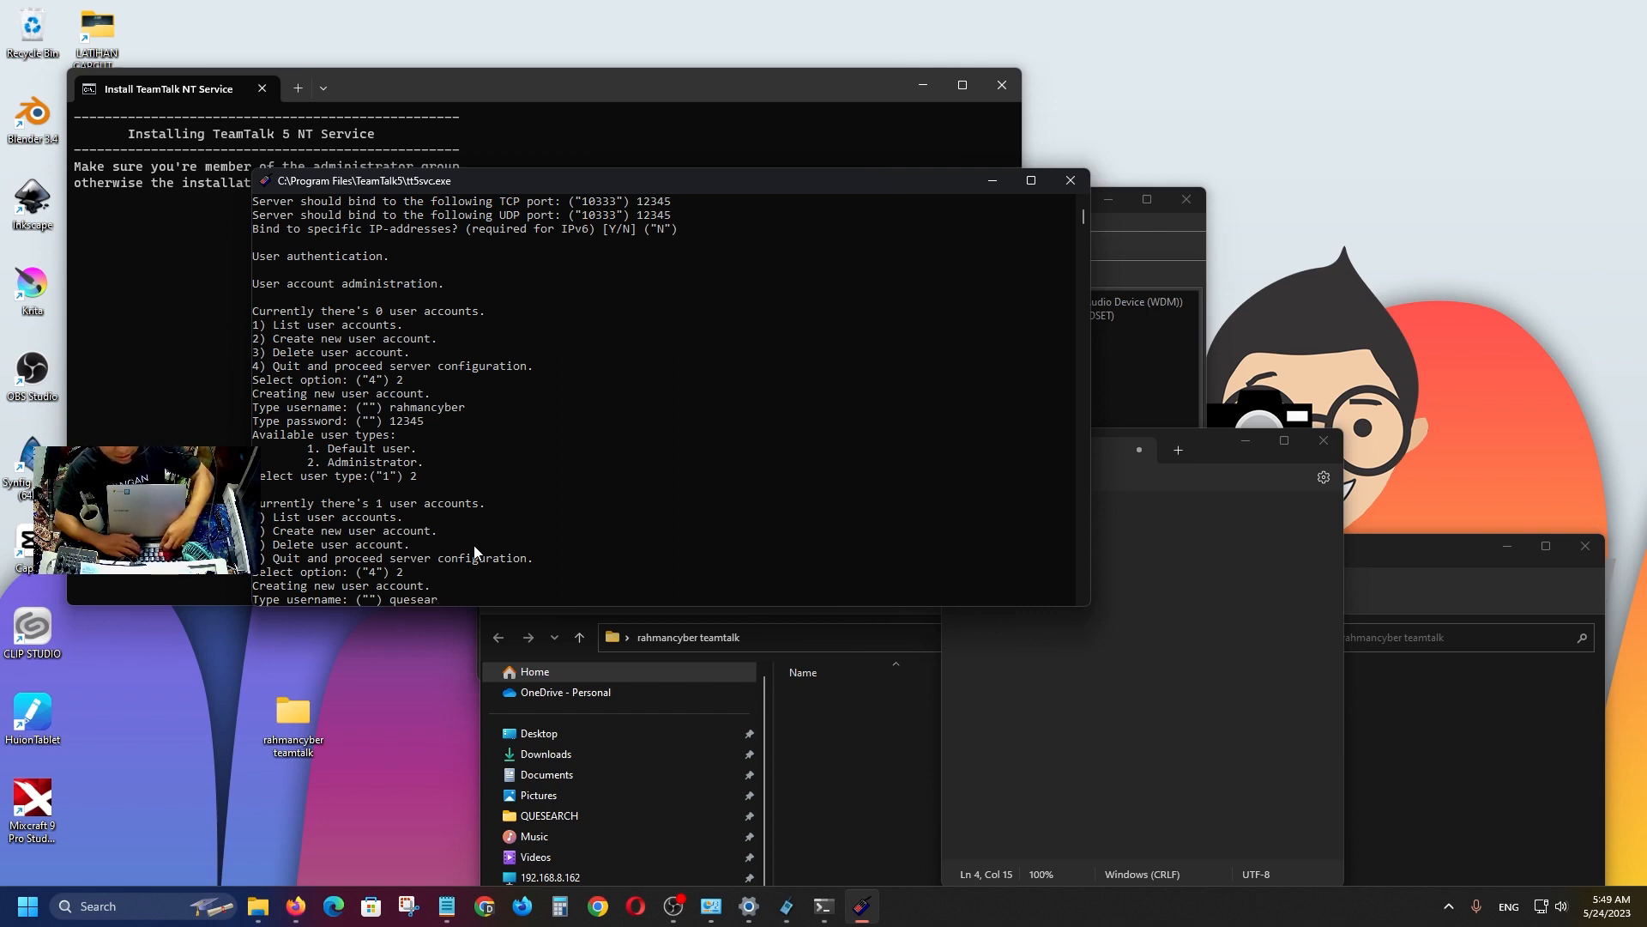
pyautogui.write('ch')
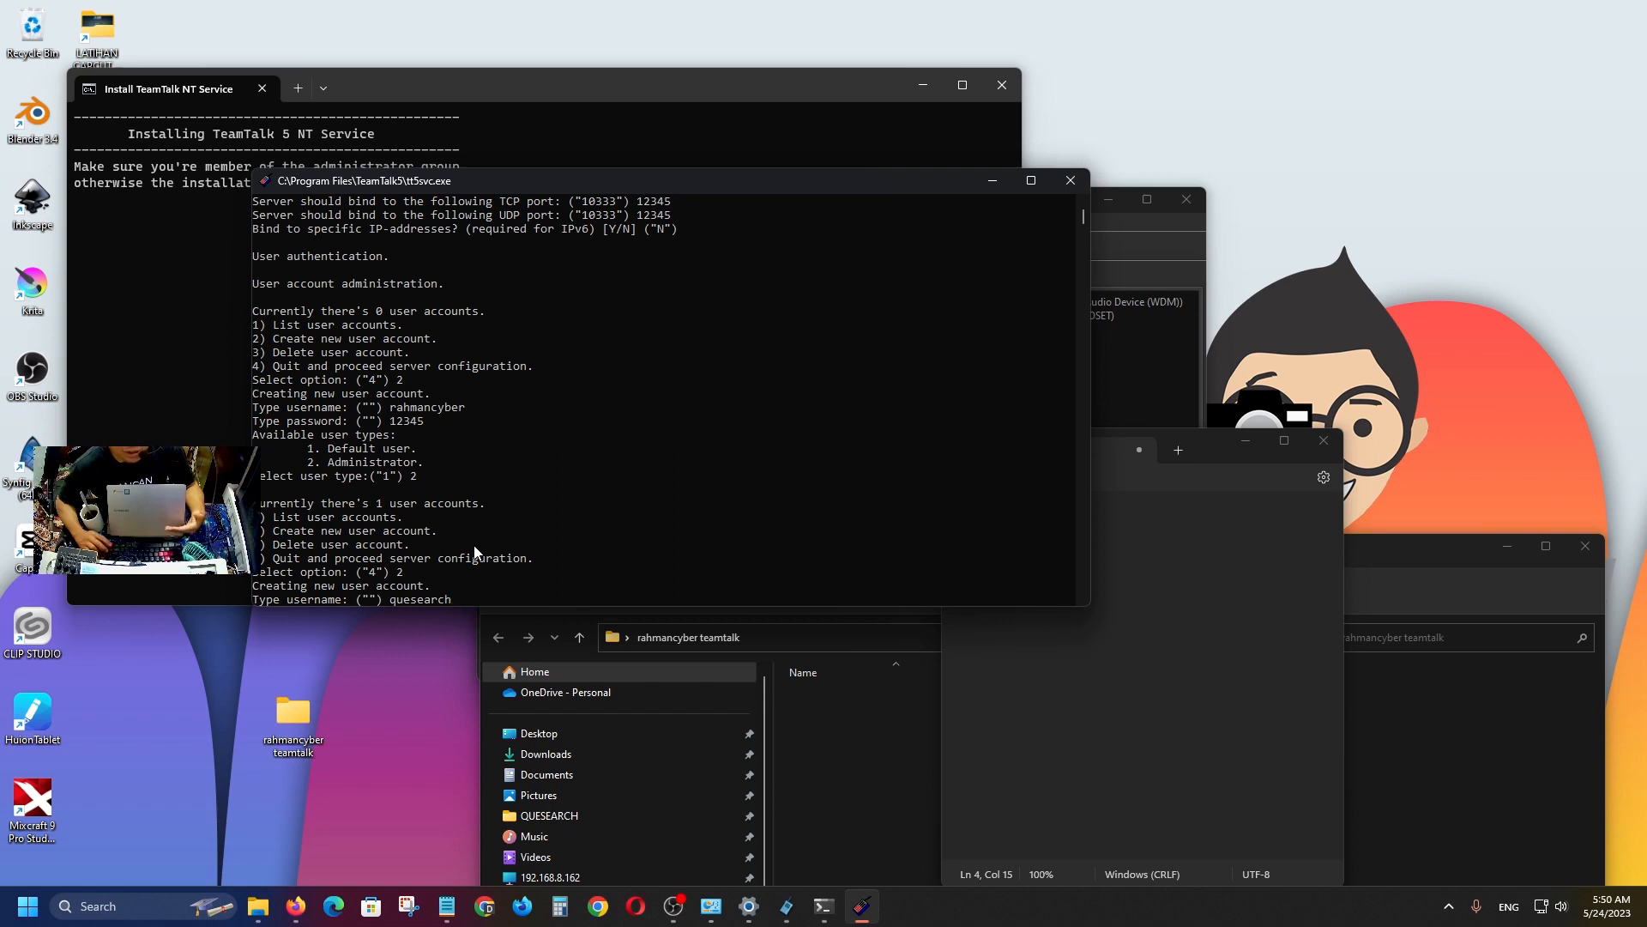
pyautogui.press('Return')
pyautogui.write('121')
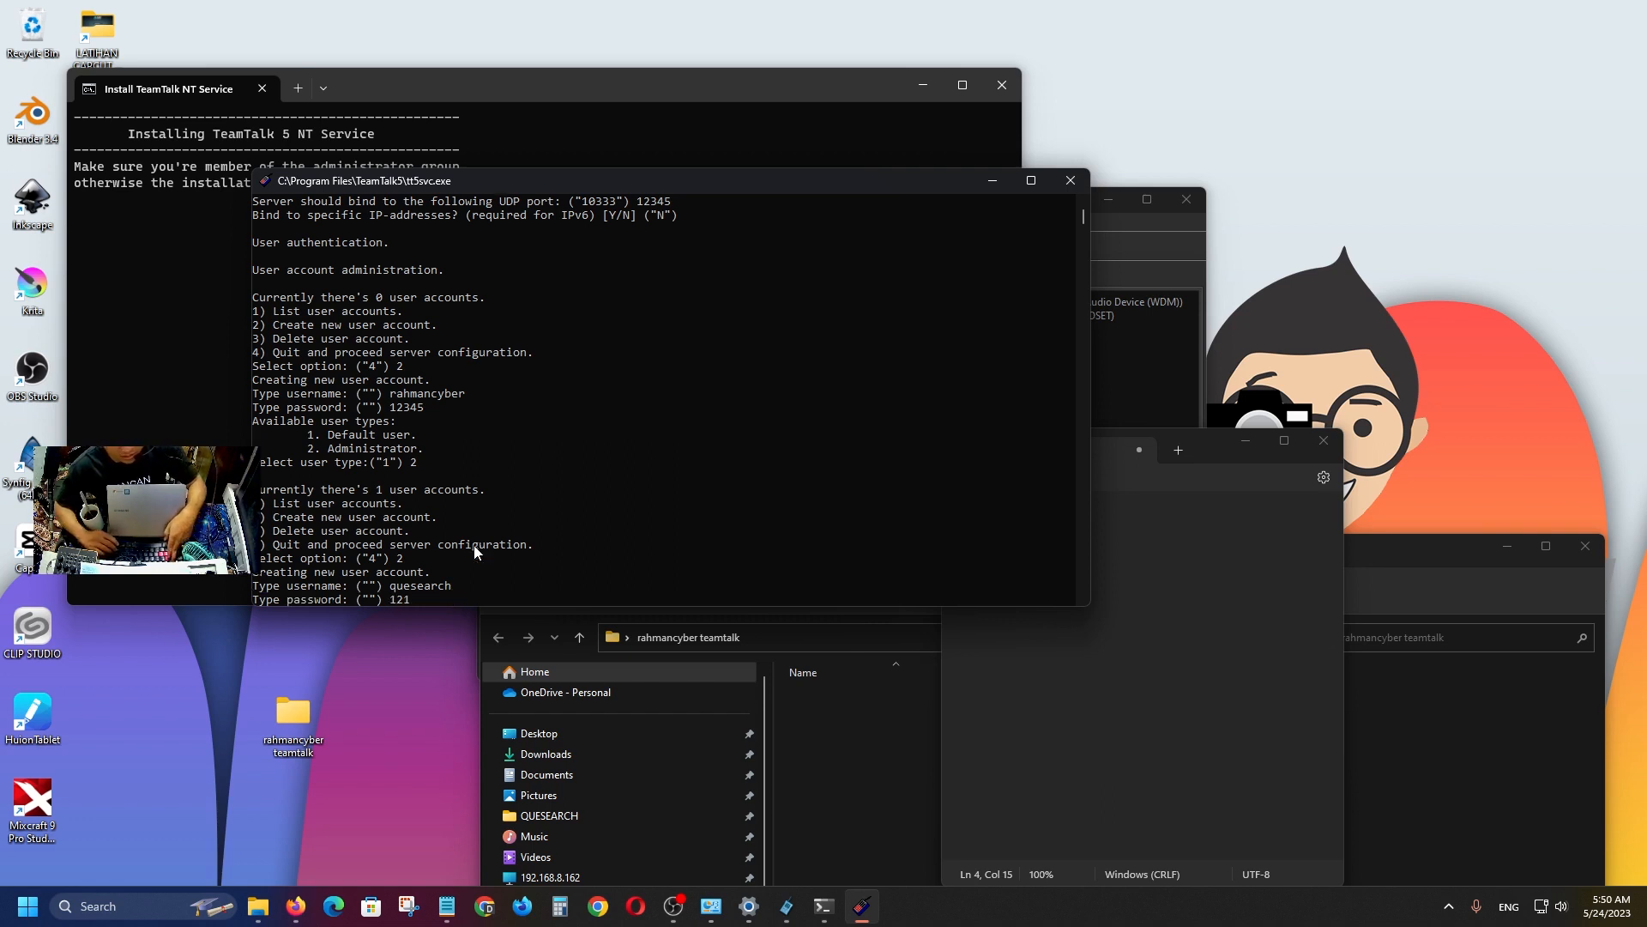
pyautogui.press('BackSpace')
pyautogui.write('345')
pyautogui.press('Return')
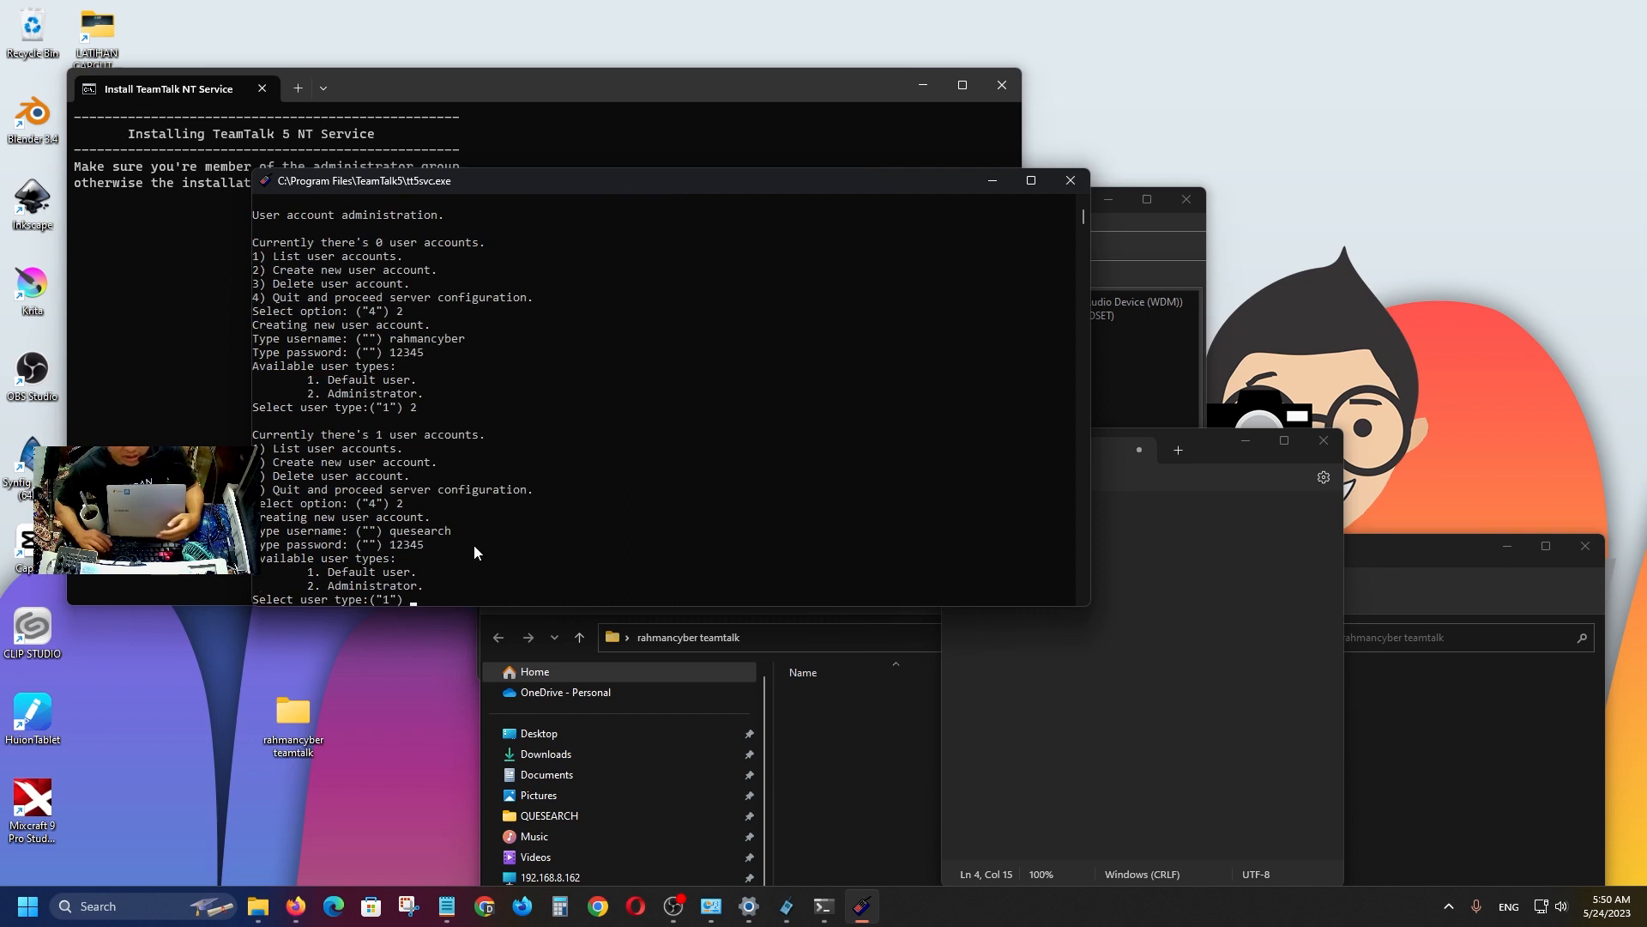
pyautogui.write('1')
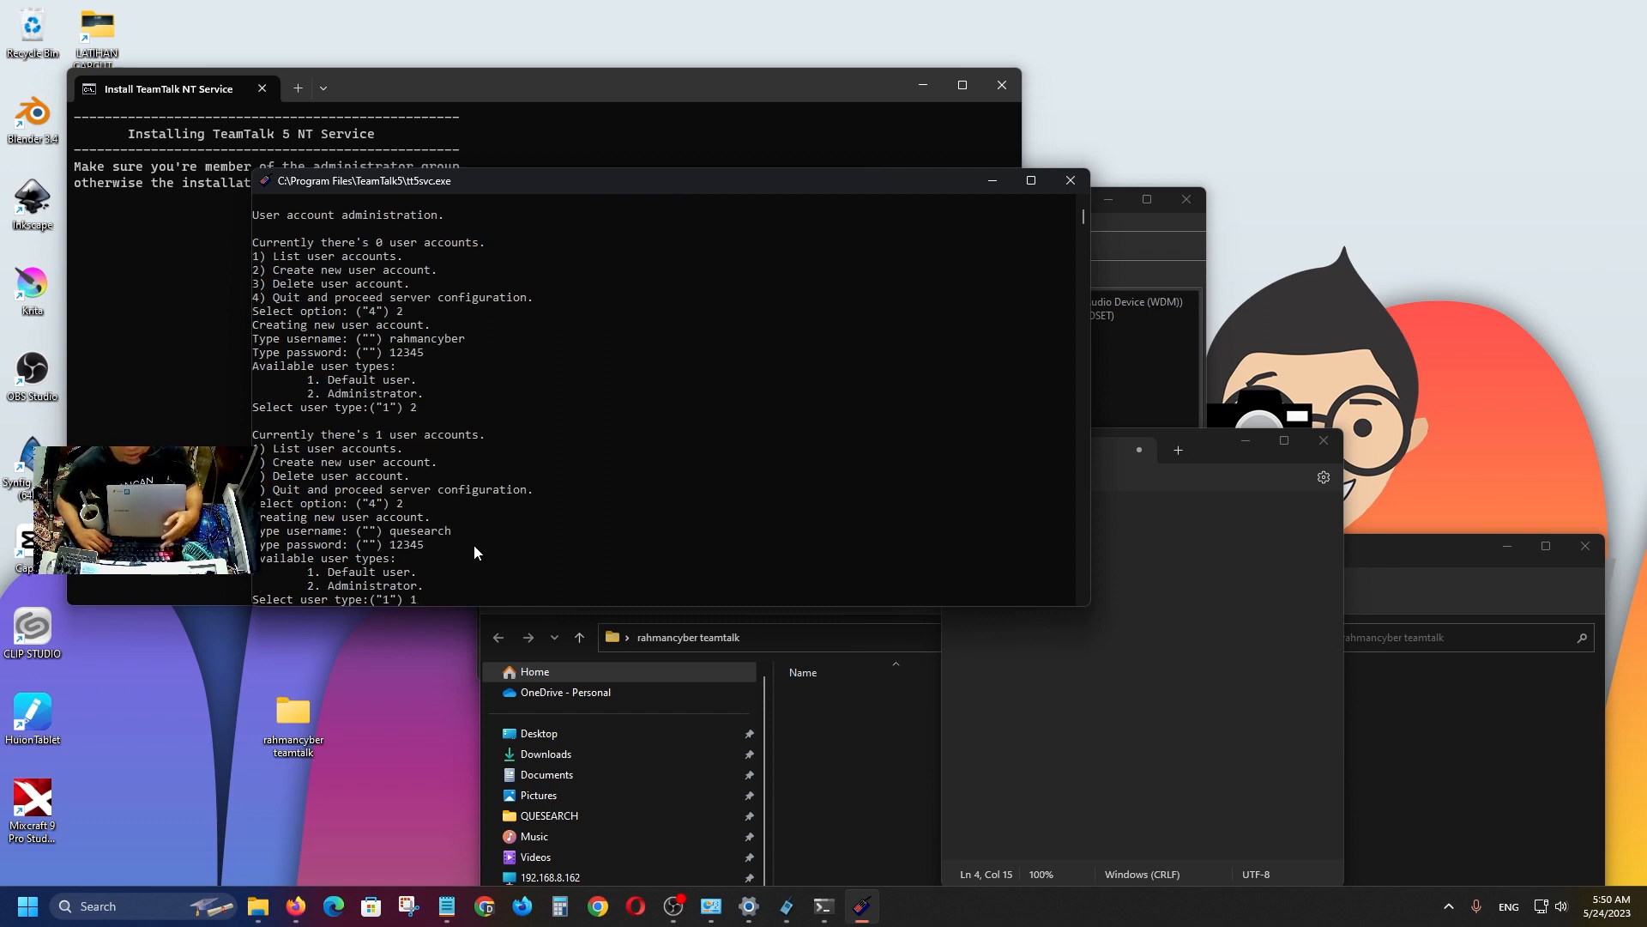
pyautogui.press('BackSpace')
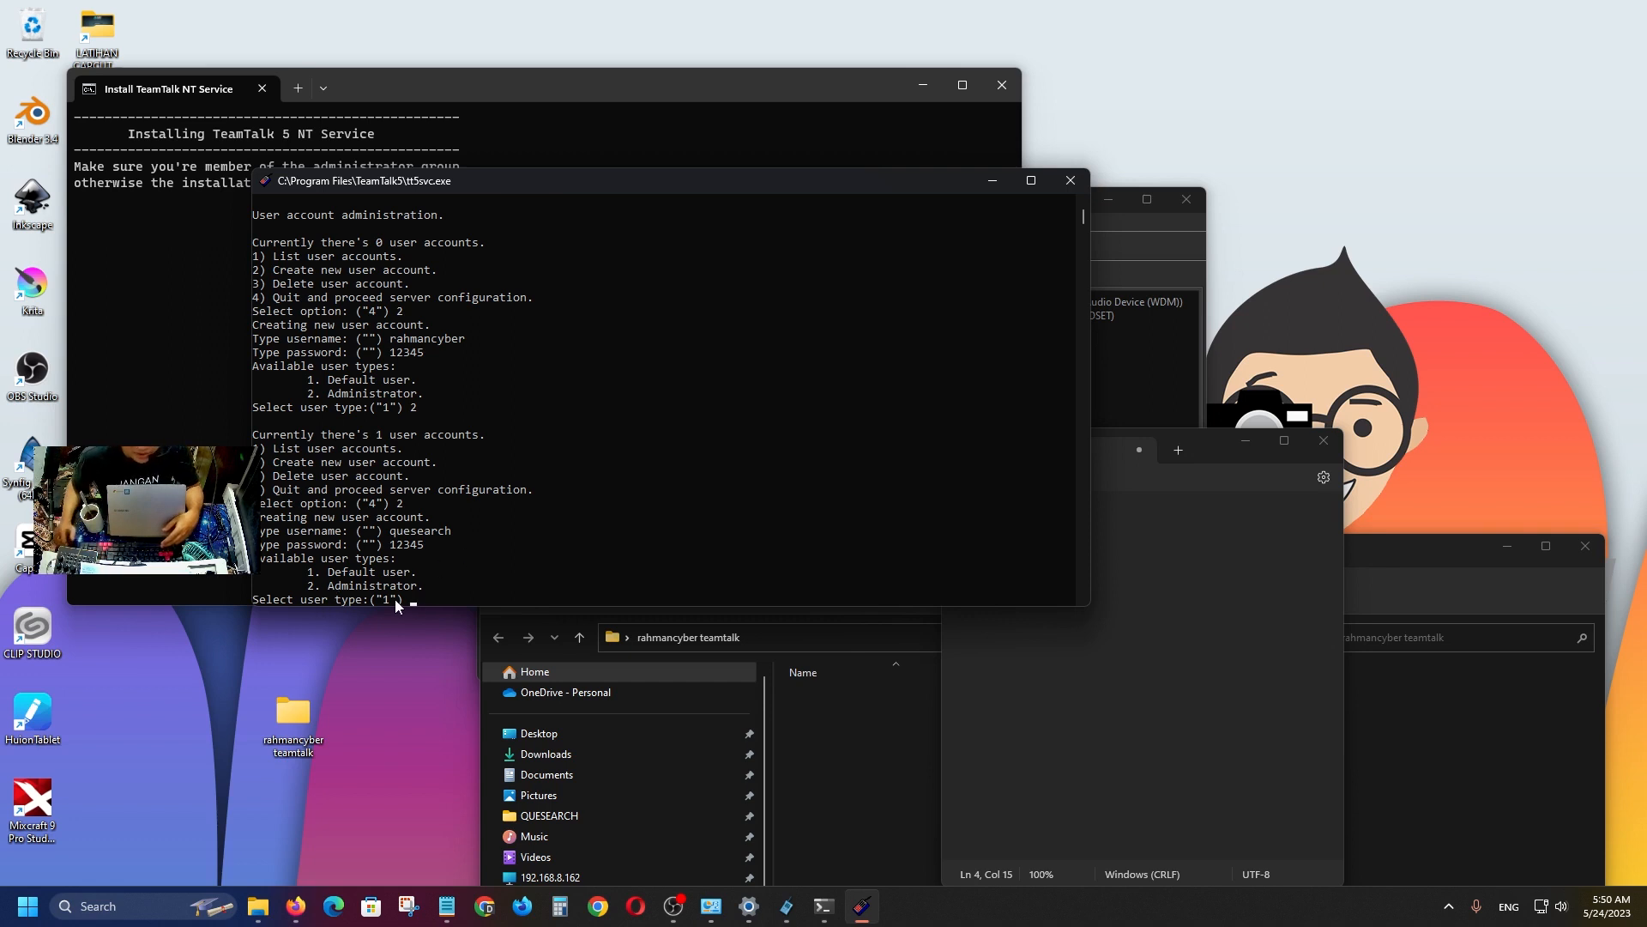
pyautogui.press('Return')
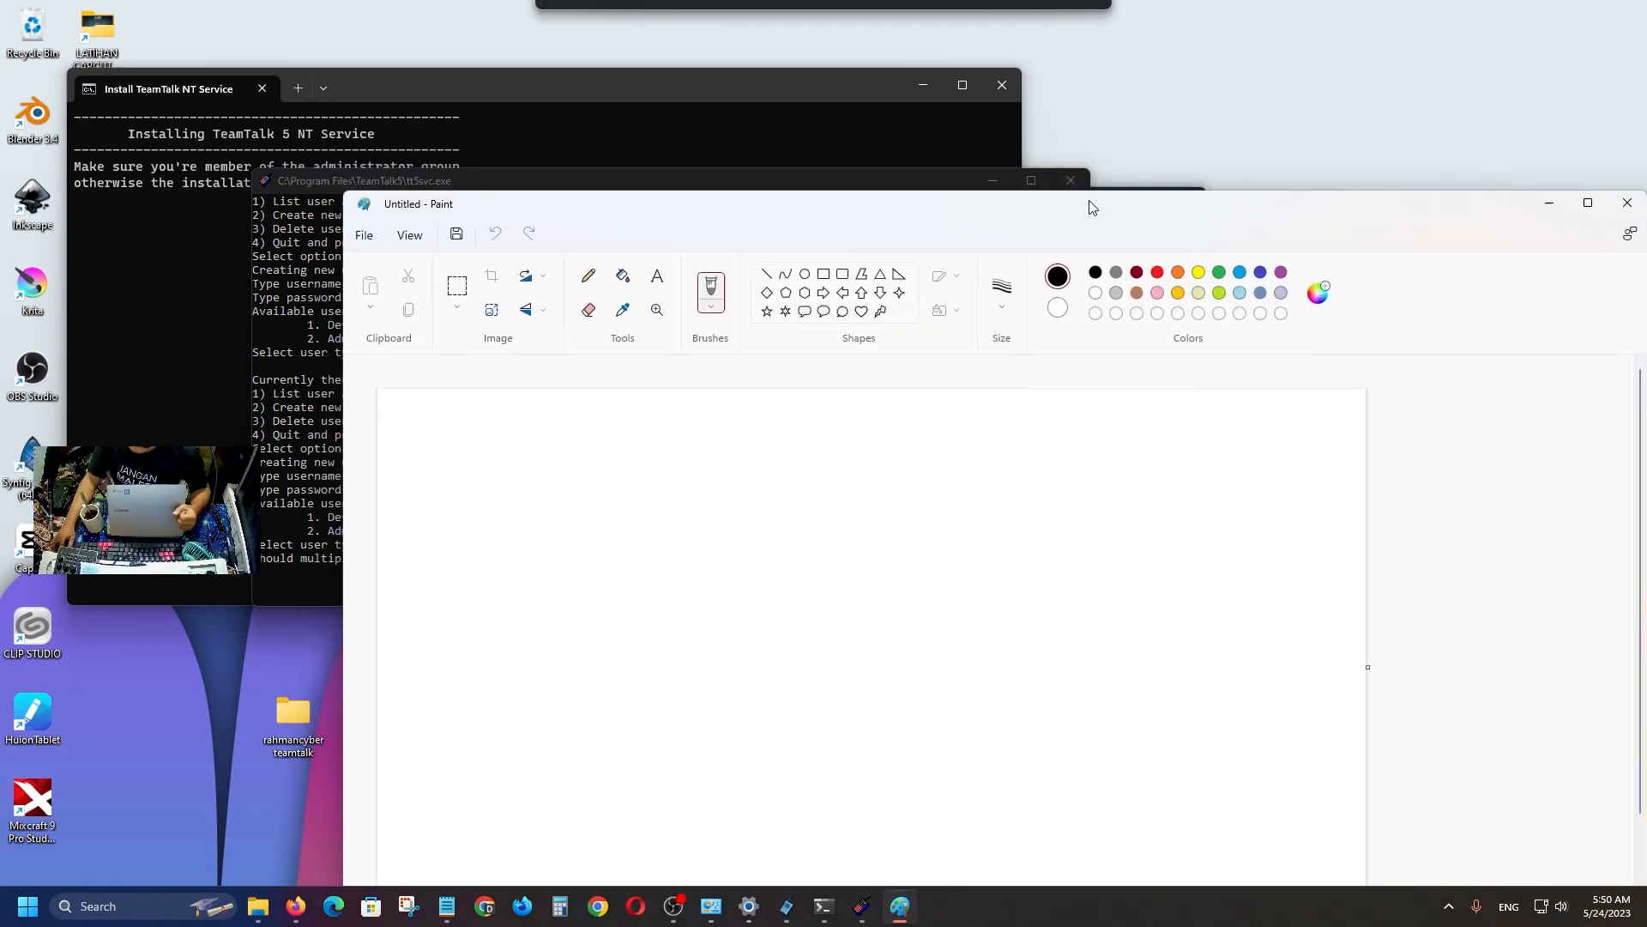
# Sketch a circle in a square, a top box, a right box and a tall lower box in Paint.
pyautogui.moveTo(1090, 201)
pyautogui.mouseDown()
pyautogui.moveTo(1424, 289)
pyautogui.moveTo(1352, 244)
pyautogui.moveTo(1345, 383)
pyautogui.moveTo(1251, 155)
pyautogui.mouseUp()
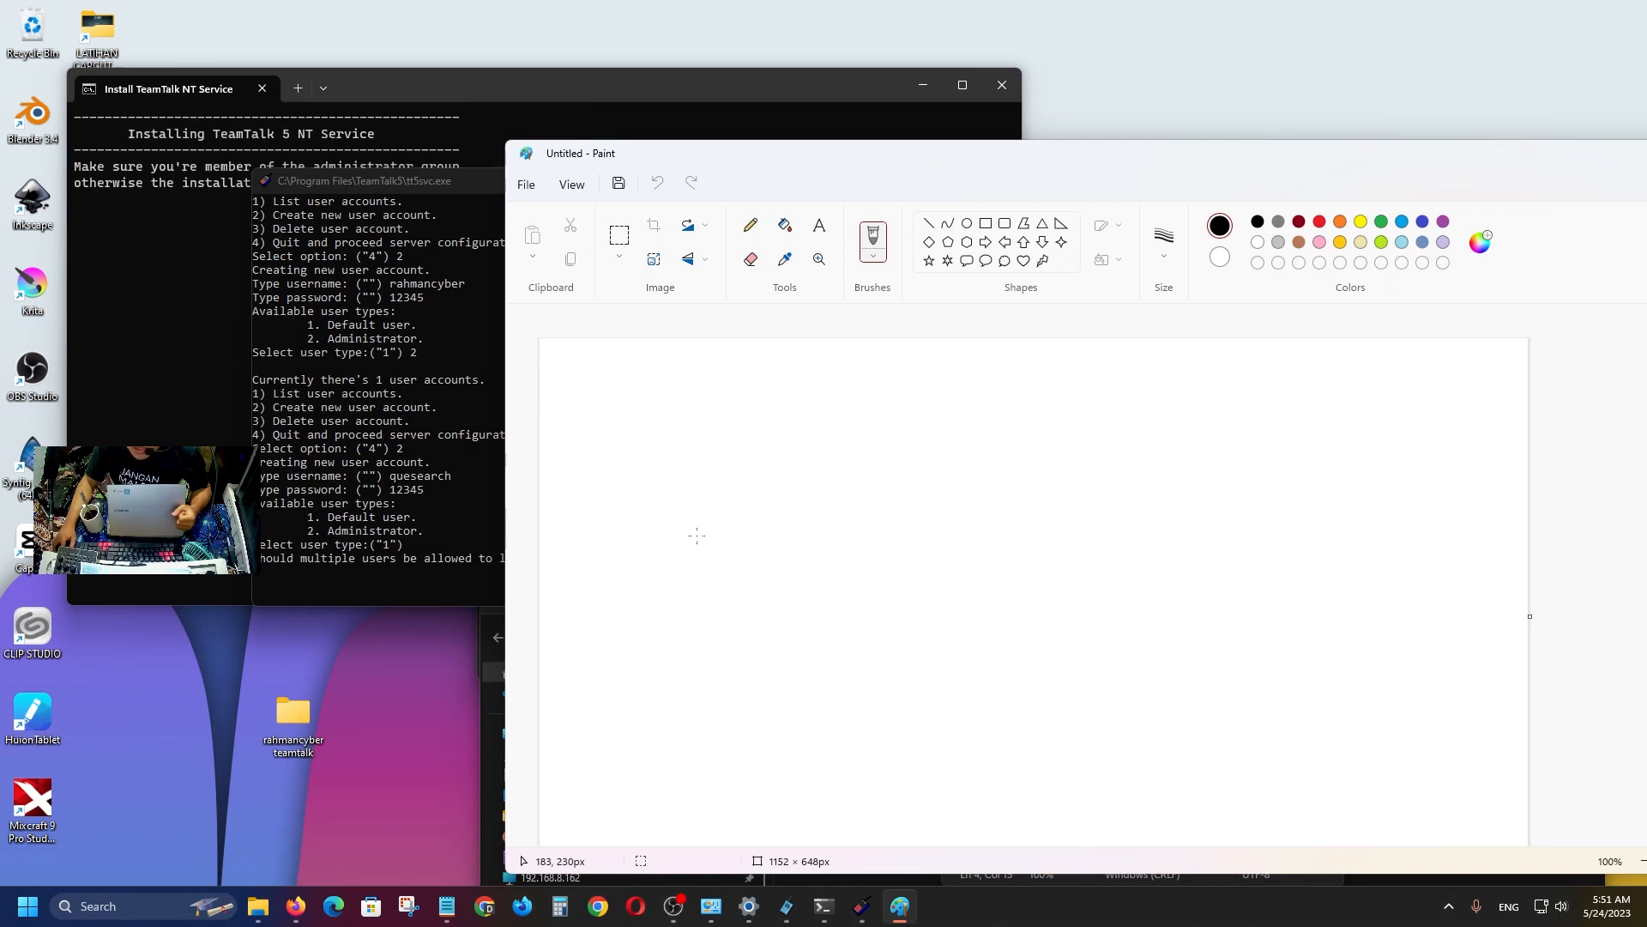
pyautogui.moveTo(696, 536)
pyautogui.mouseDown()
pyautogui.moveTo(686, 577)
pyautogui.moveTo(719, 544)
pyautogui.moveTo(698, 536)
pyautogui.mouseUp()
pyautogui.moveTo(658, 506)
pyautogui.mouseDown()
pyautogui.moveTo(651, 604)
pyautogui.moveTo(764, 570)
pyautogui.moveTo(671, 496)
pyautogui.mouseUp()
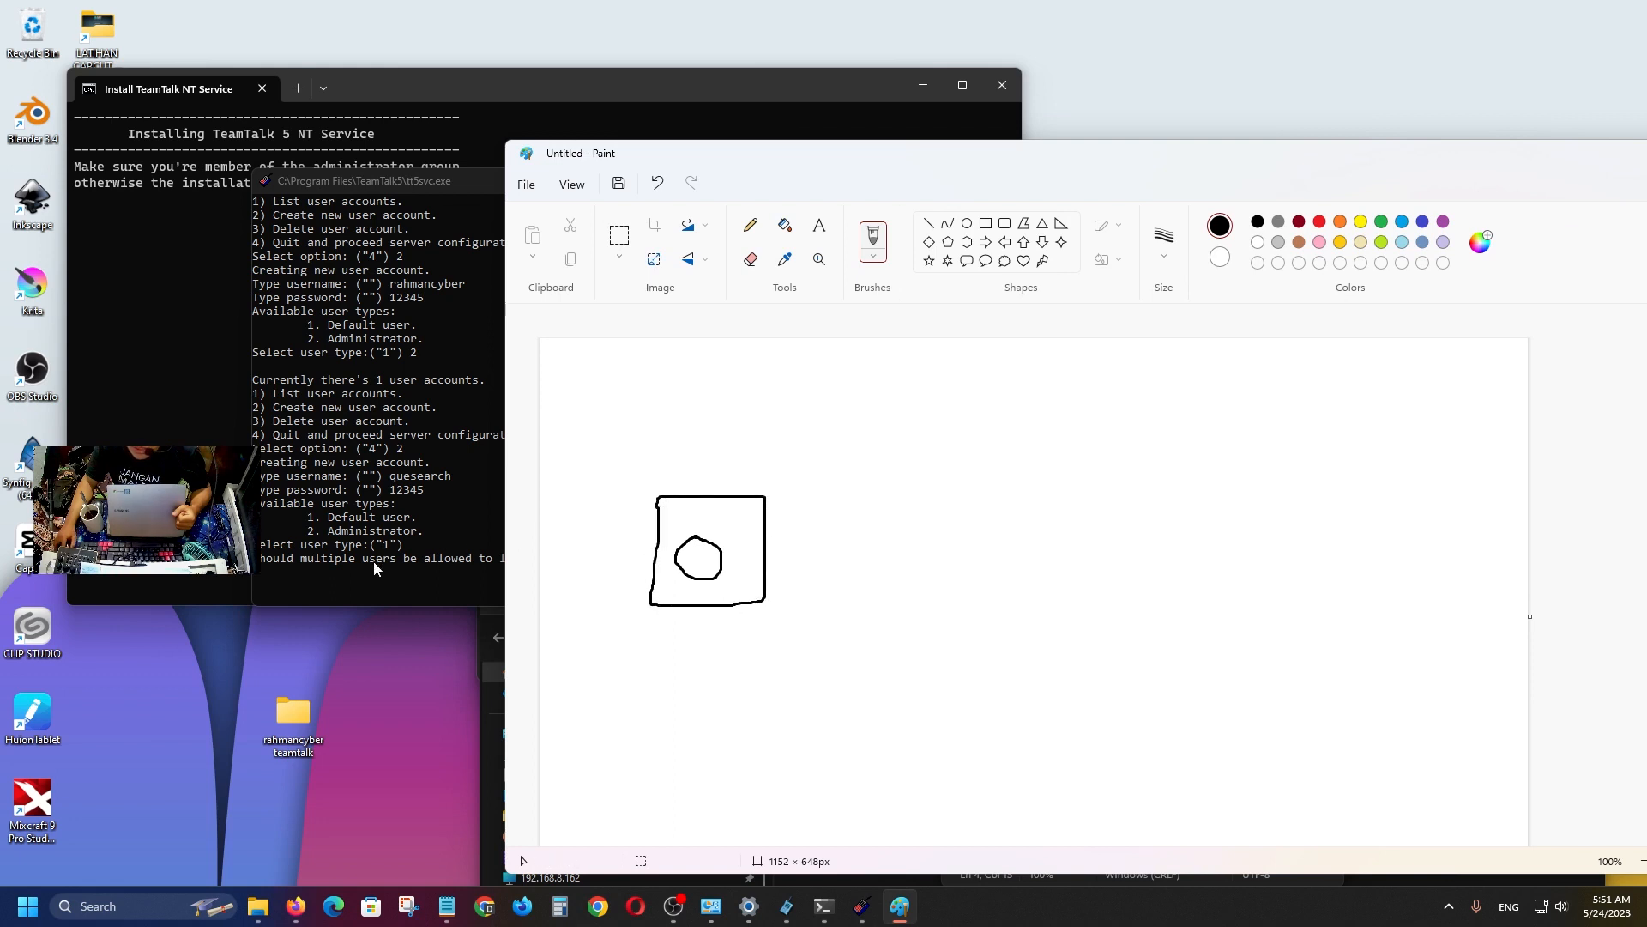
pyautogui.click(482, 567)
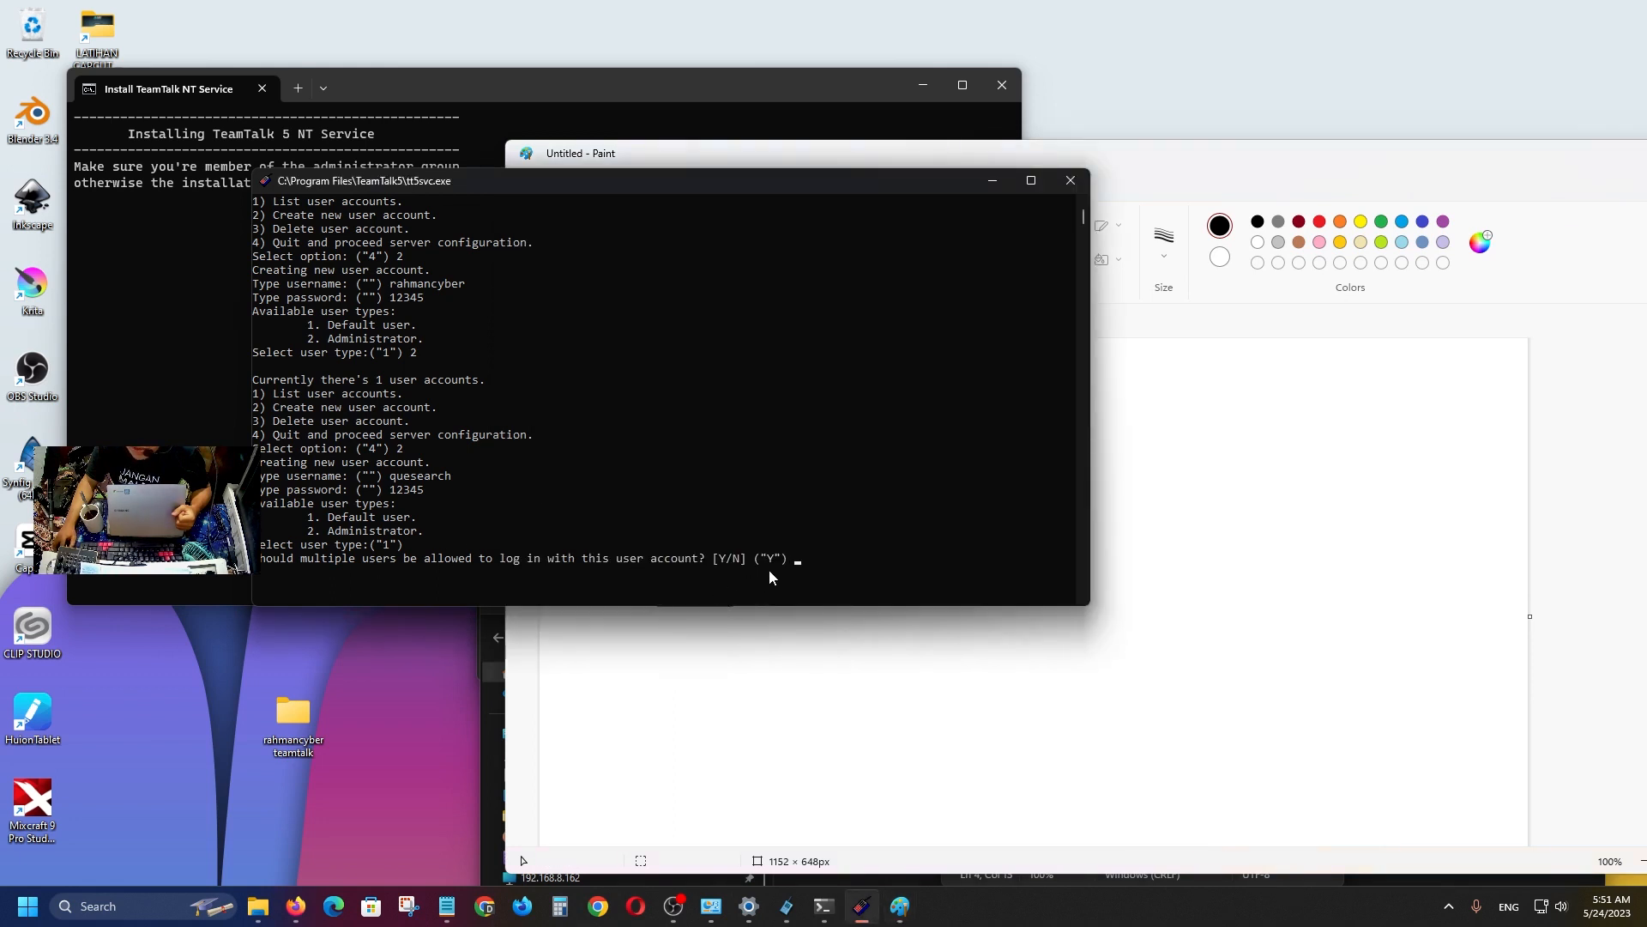
pyautogui.click(828, 669)
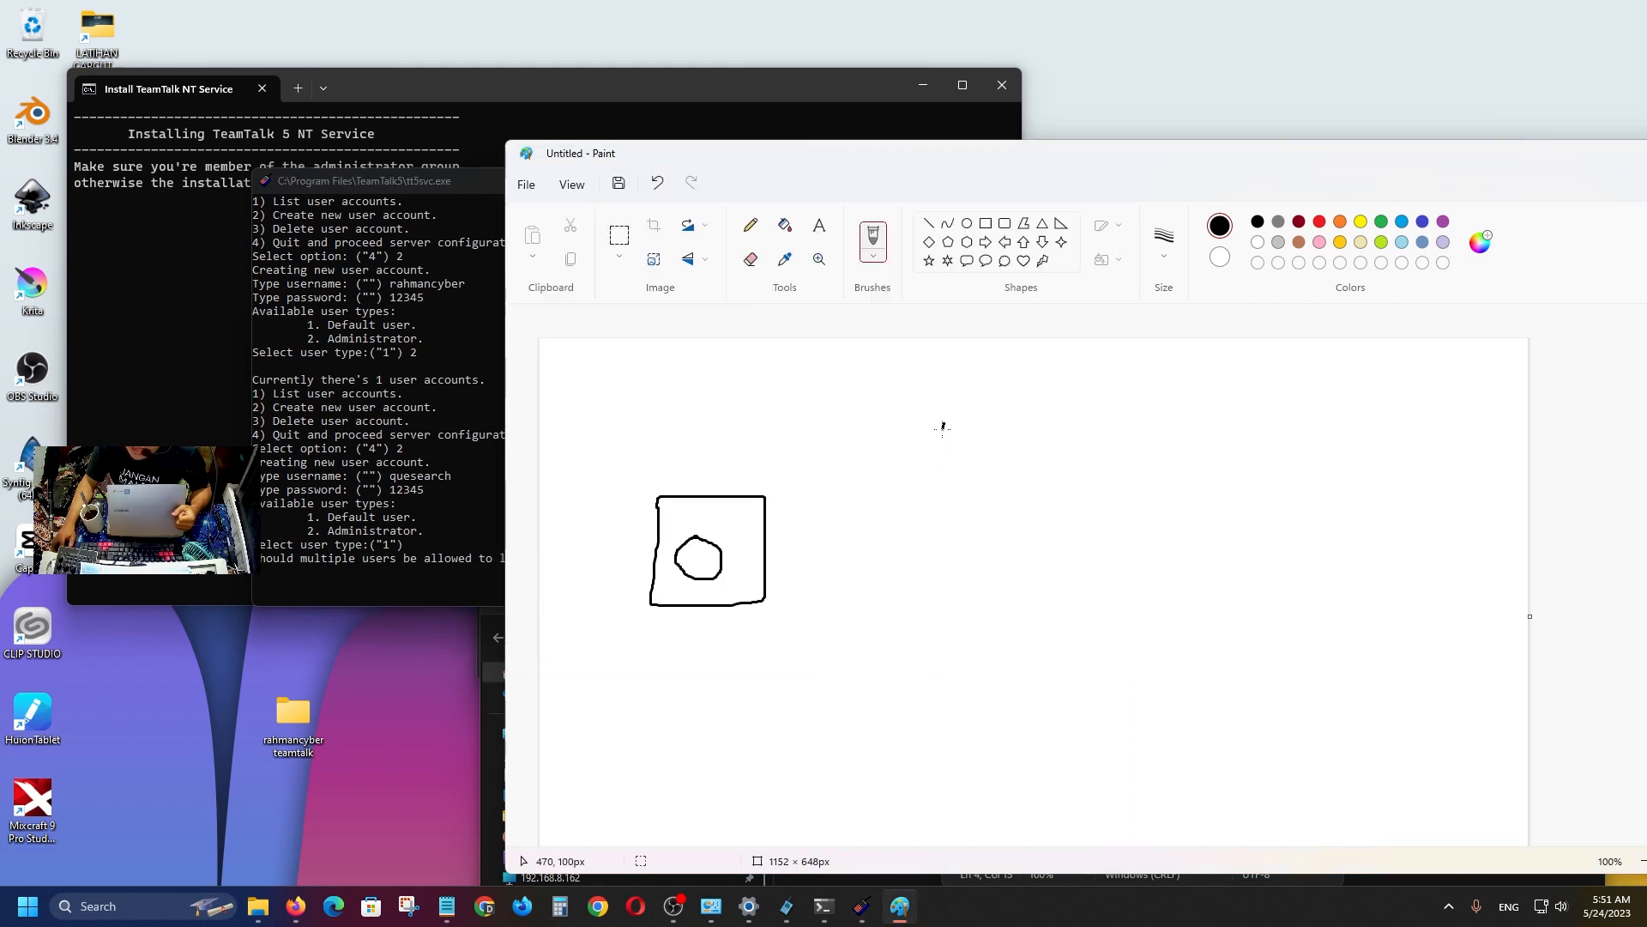
pyautogui.moveTo(944, 423)
pyautogui.mouseDown()
pyautogui.moveTo(939, 461)
pyautogui.moveTo(1035, 404)
pyautogui.moveTo(968, 459)
pyautogui.moveTo(934, 445)
pyautogui.moveTo(944, 415)
pyautogui.mouseUp()
pyautogui.moveTo(1244, 485); pyautogui.dragTo(1239, 546)
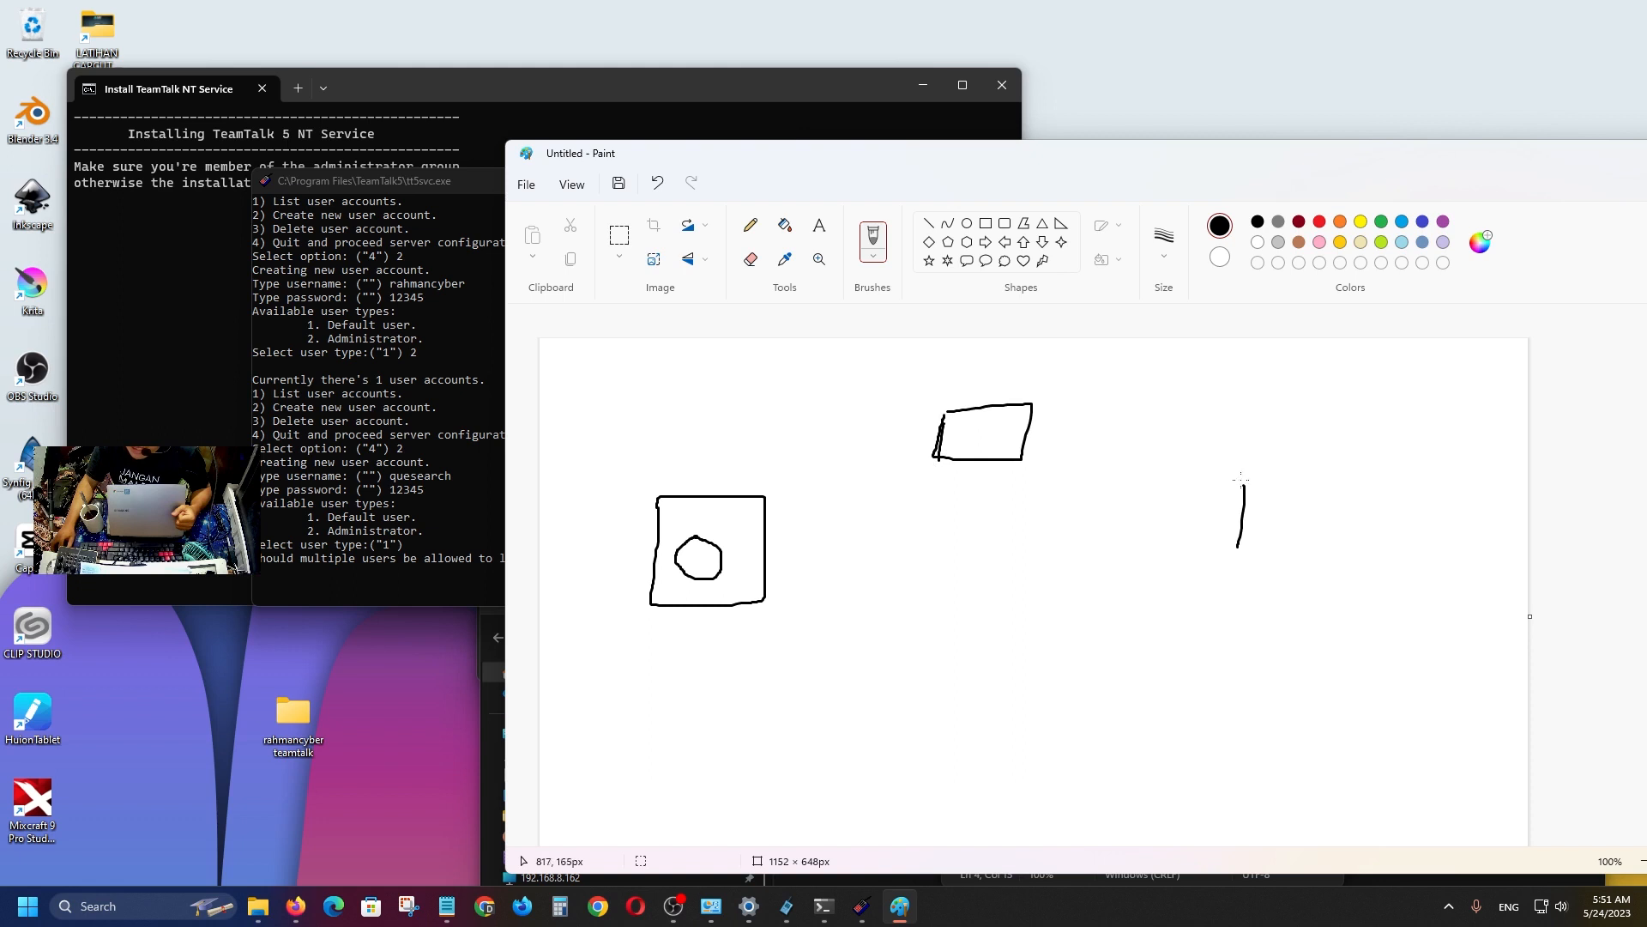
pyautogui.moveTo(1240, 480)
pyautogui.mouseDown()
pyautogui.moveTo(1346, 480)
pyautogui.moveTo(1211, 547)
pyautogui.mouseUp()
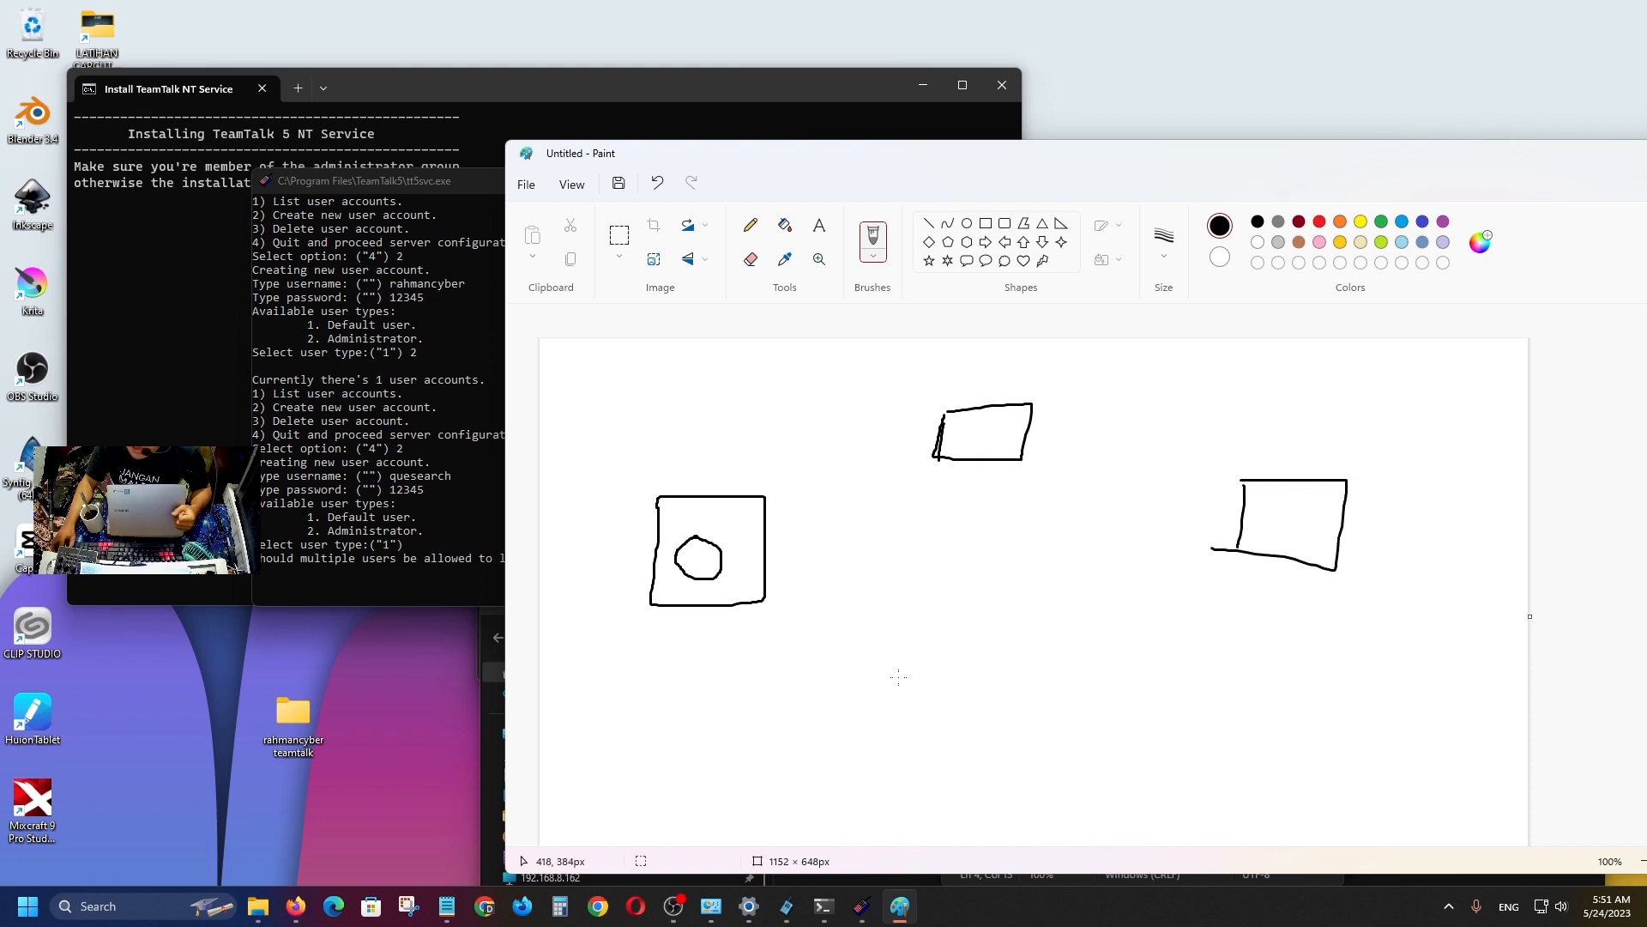
pyautogui.moveTo(962, 642)
pyautogui.mouseDown()
pyautogui.moveTo(1063, 776)
pyautogui.moveTo(1052, 610)
pyautogui.moveTo(950, 635)
pyautogui.mouseUp()
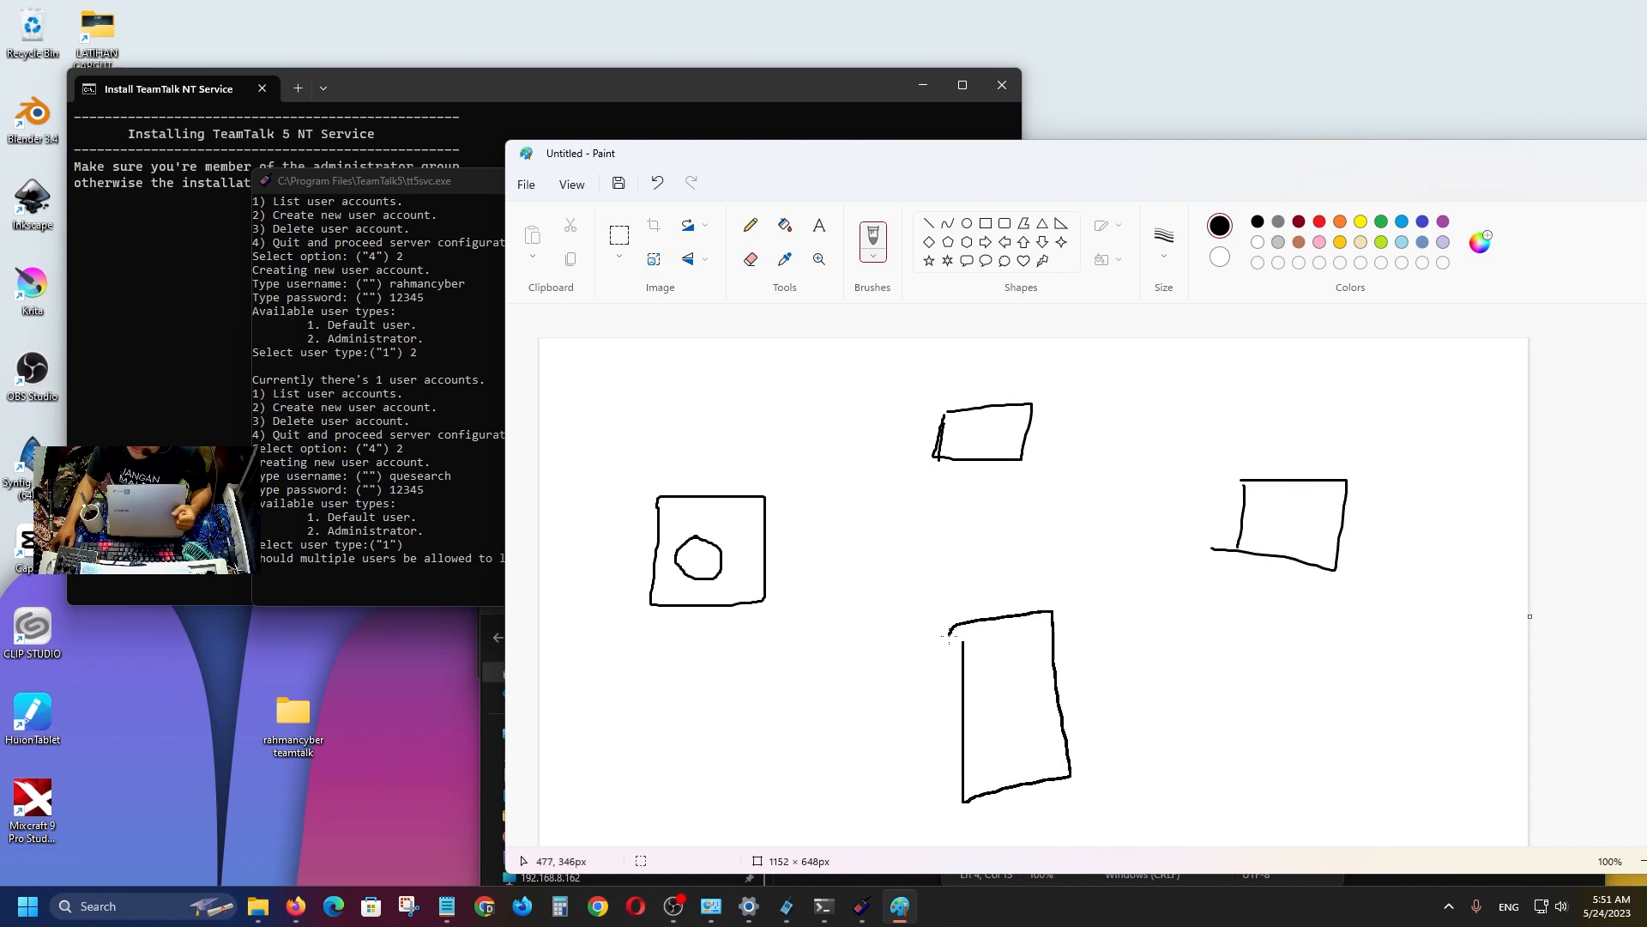
pyautogui.moveTo(998, 700)
pyautogui.mouseDown()
pyautogui.moveTo(974, 704)
pyautogui.moveTo(993, 744)
pyautogui.mouseUp()
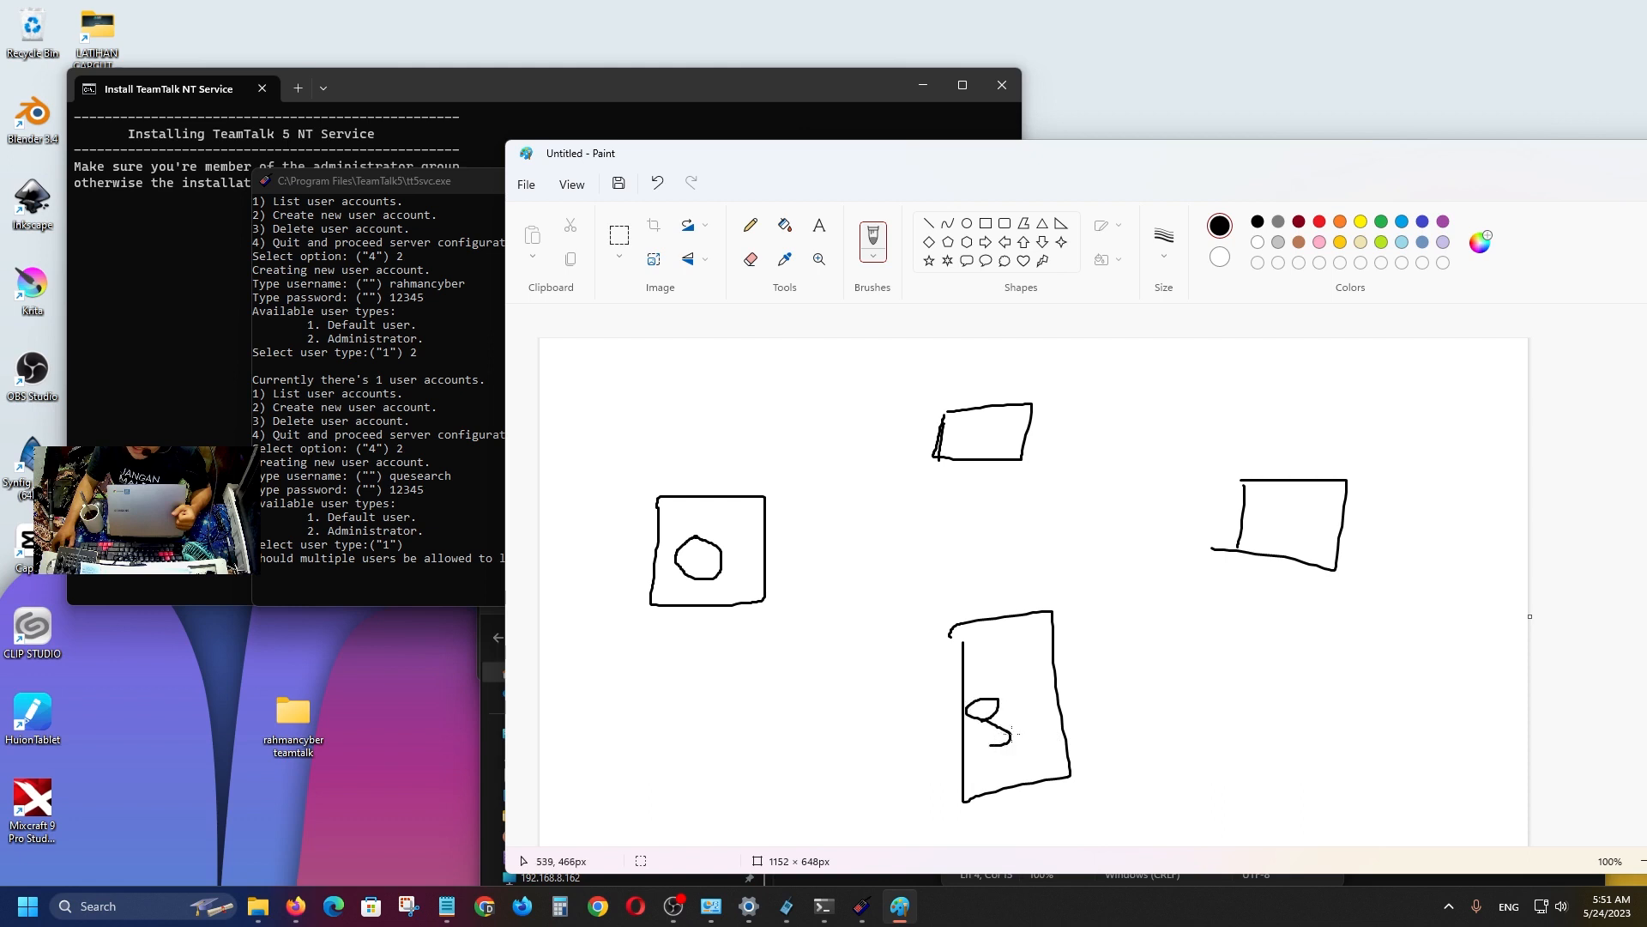
# Link the top, left and right boxes to the lower box, answering N to multiple logins.
pyautogui.moveTo(983, 453); pyautogui.dragTo(995, 623)
pyautogui.moveTo(761, 591); pyautogui.dragTo(973, 681)
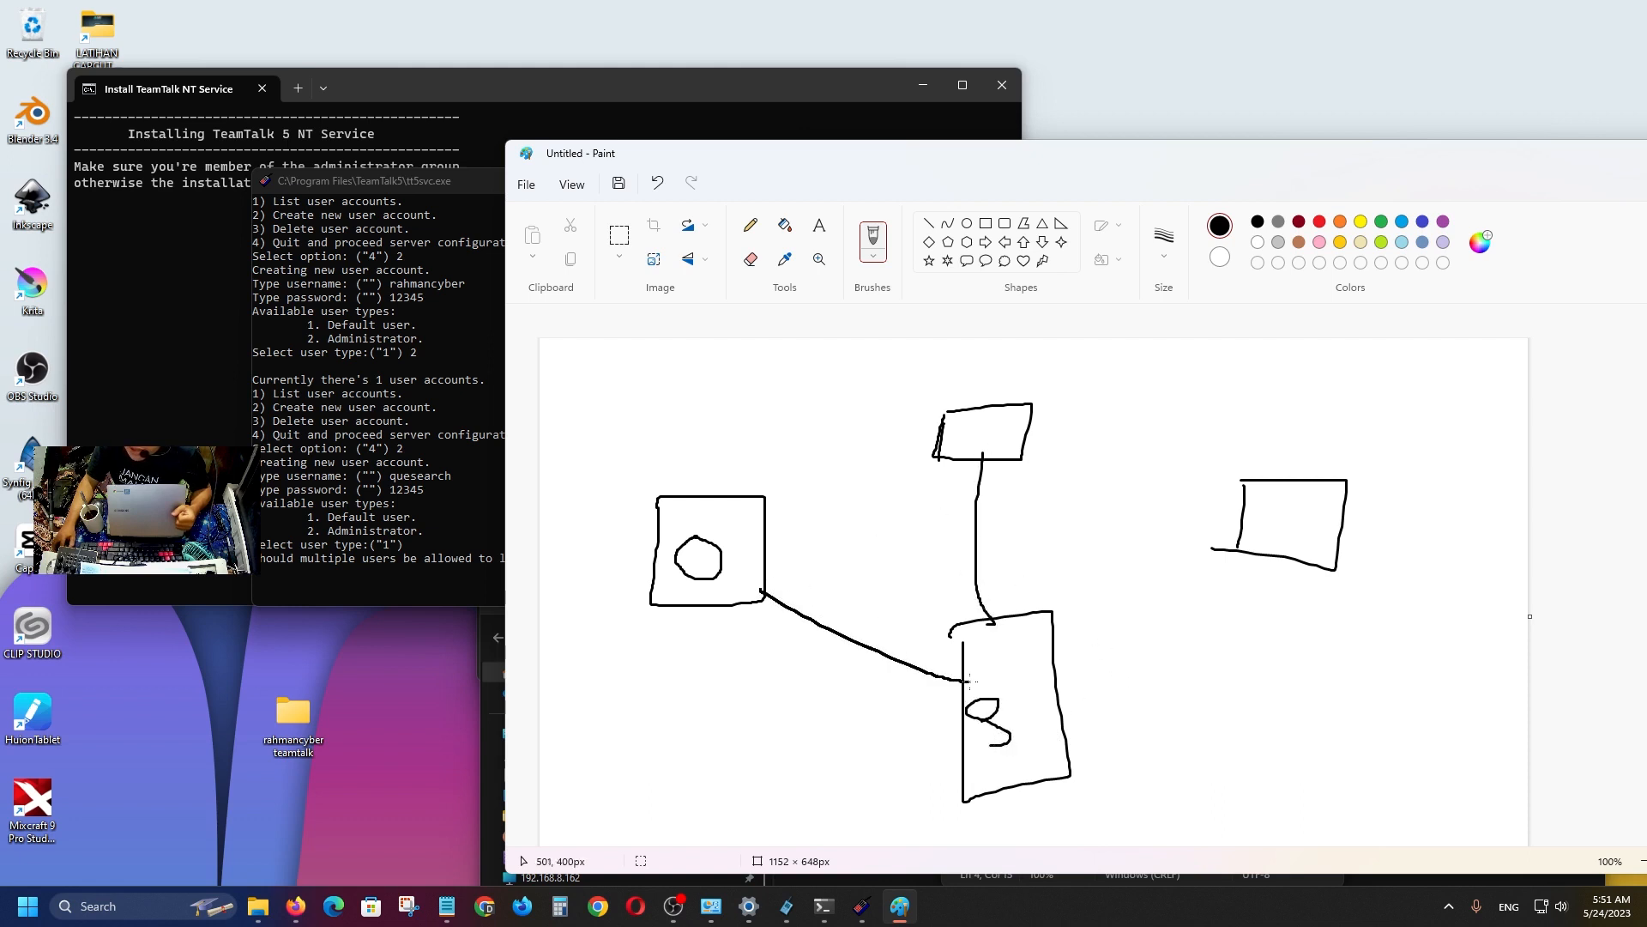
pyautogui.moveTo(1272, 548); pyautogui.dragTo(1038, 695)
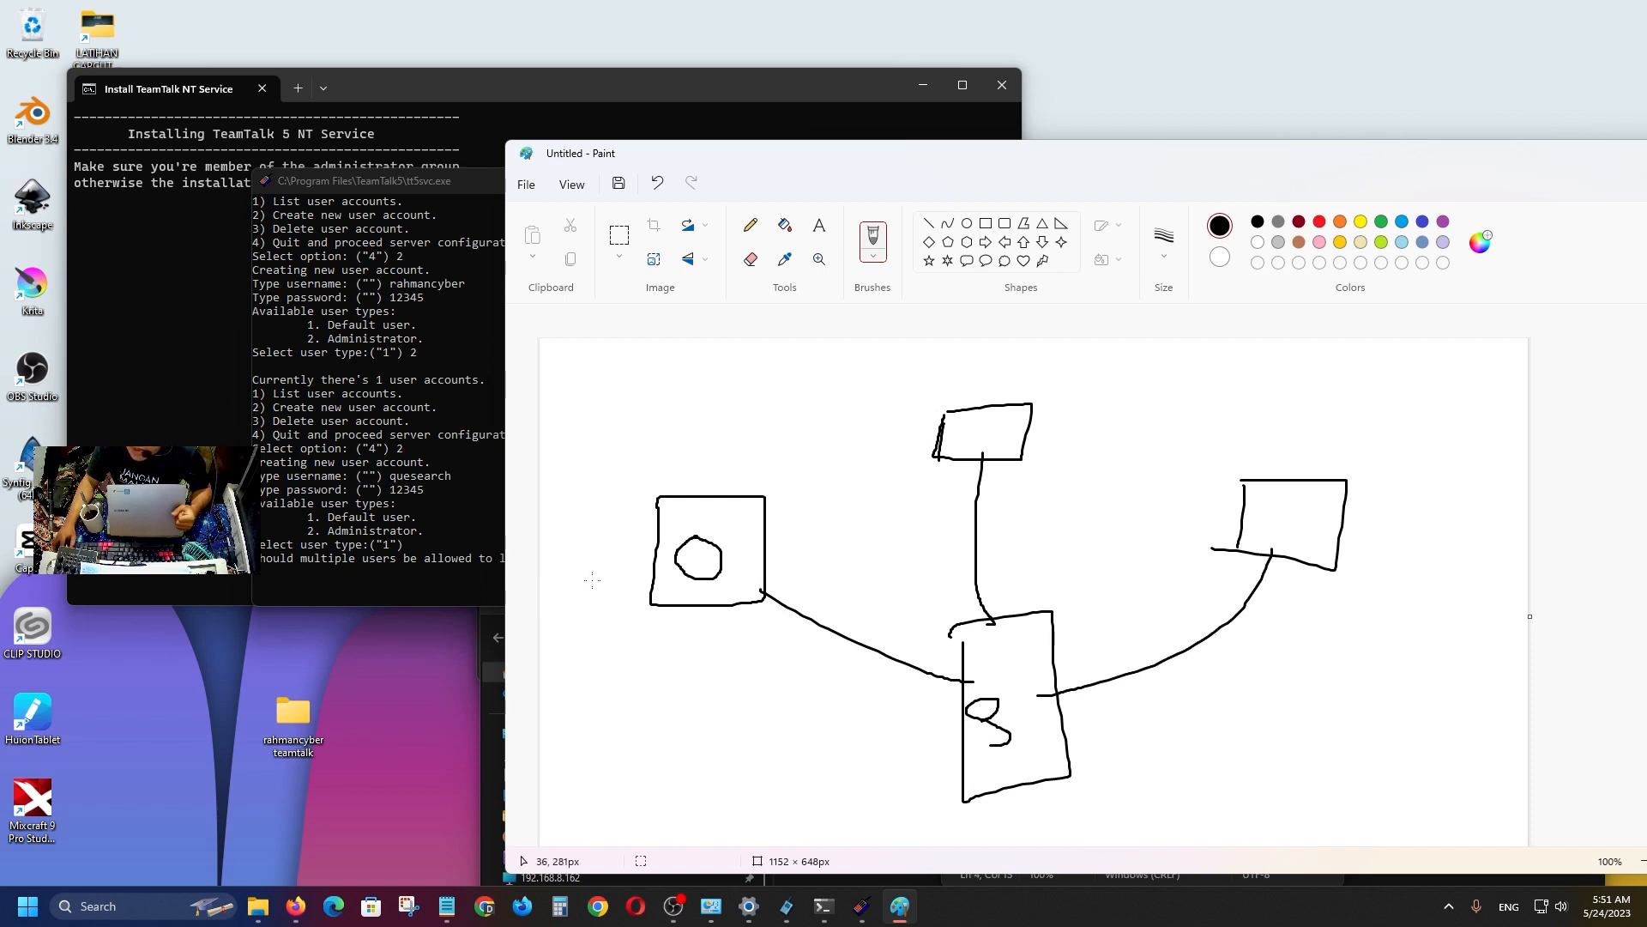
pyautogui.click(329, 560)
pyautogui.write('n')
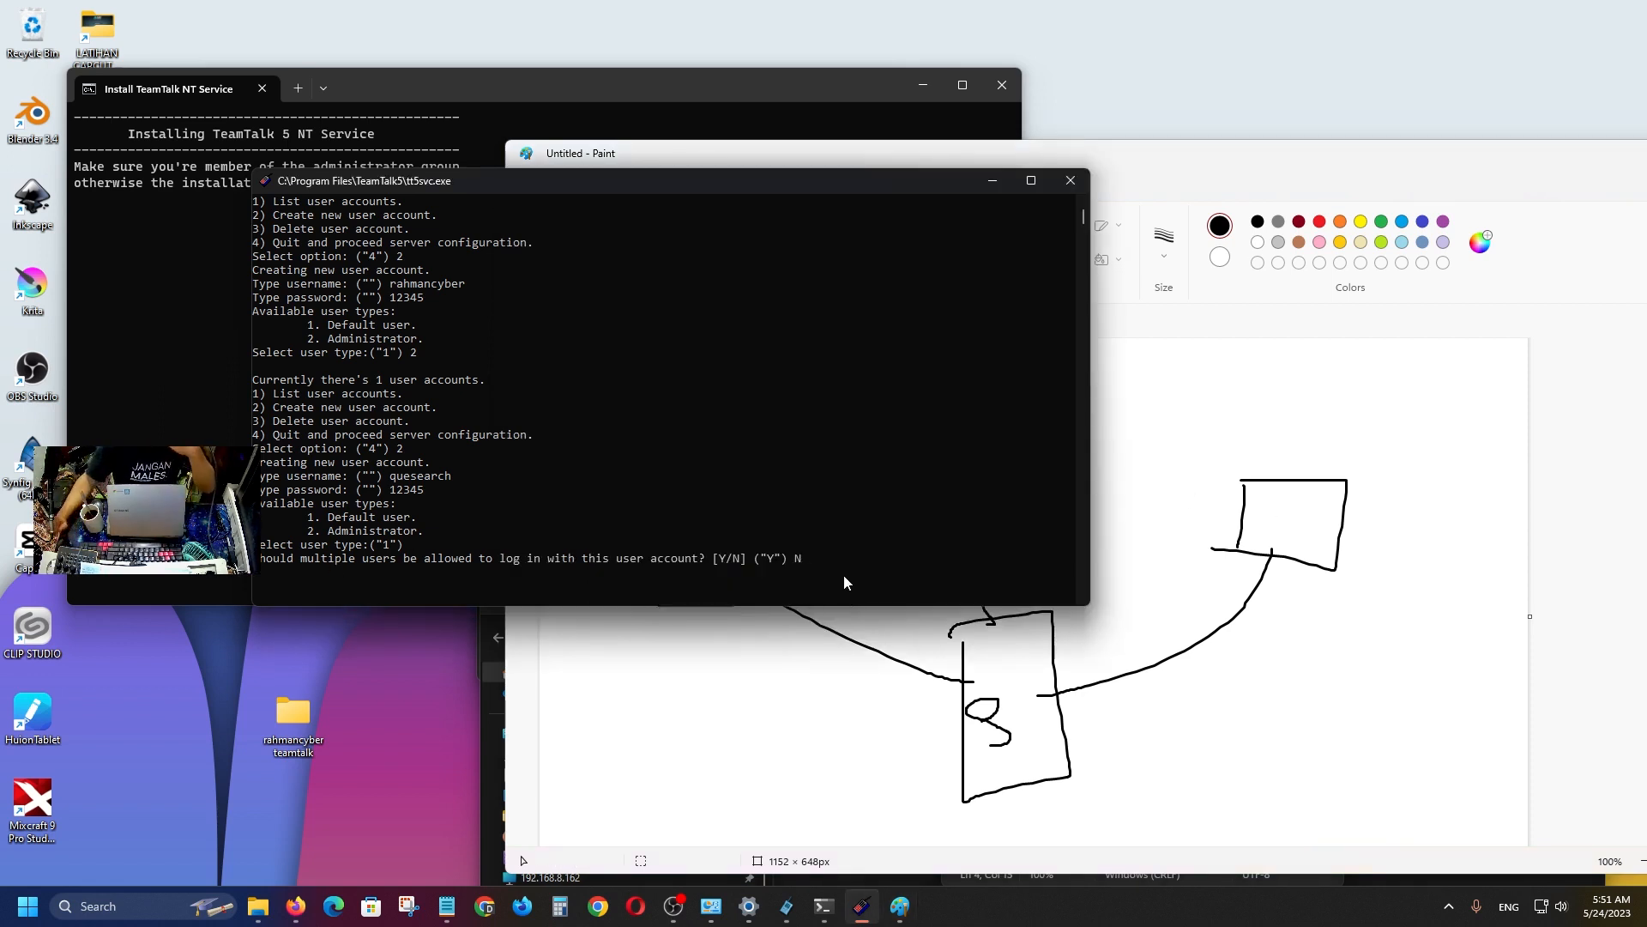
pyautogui.hotkey('alt', 'Tab')
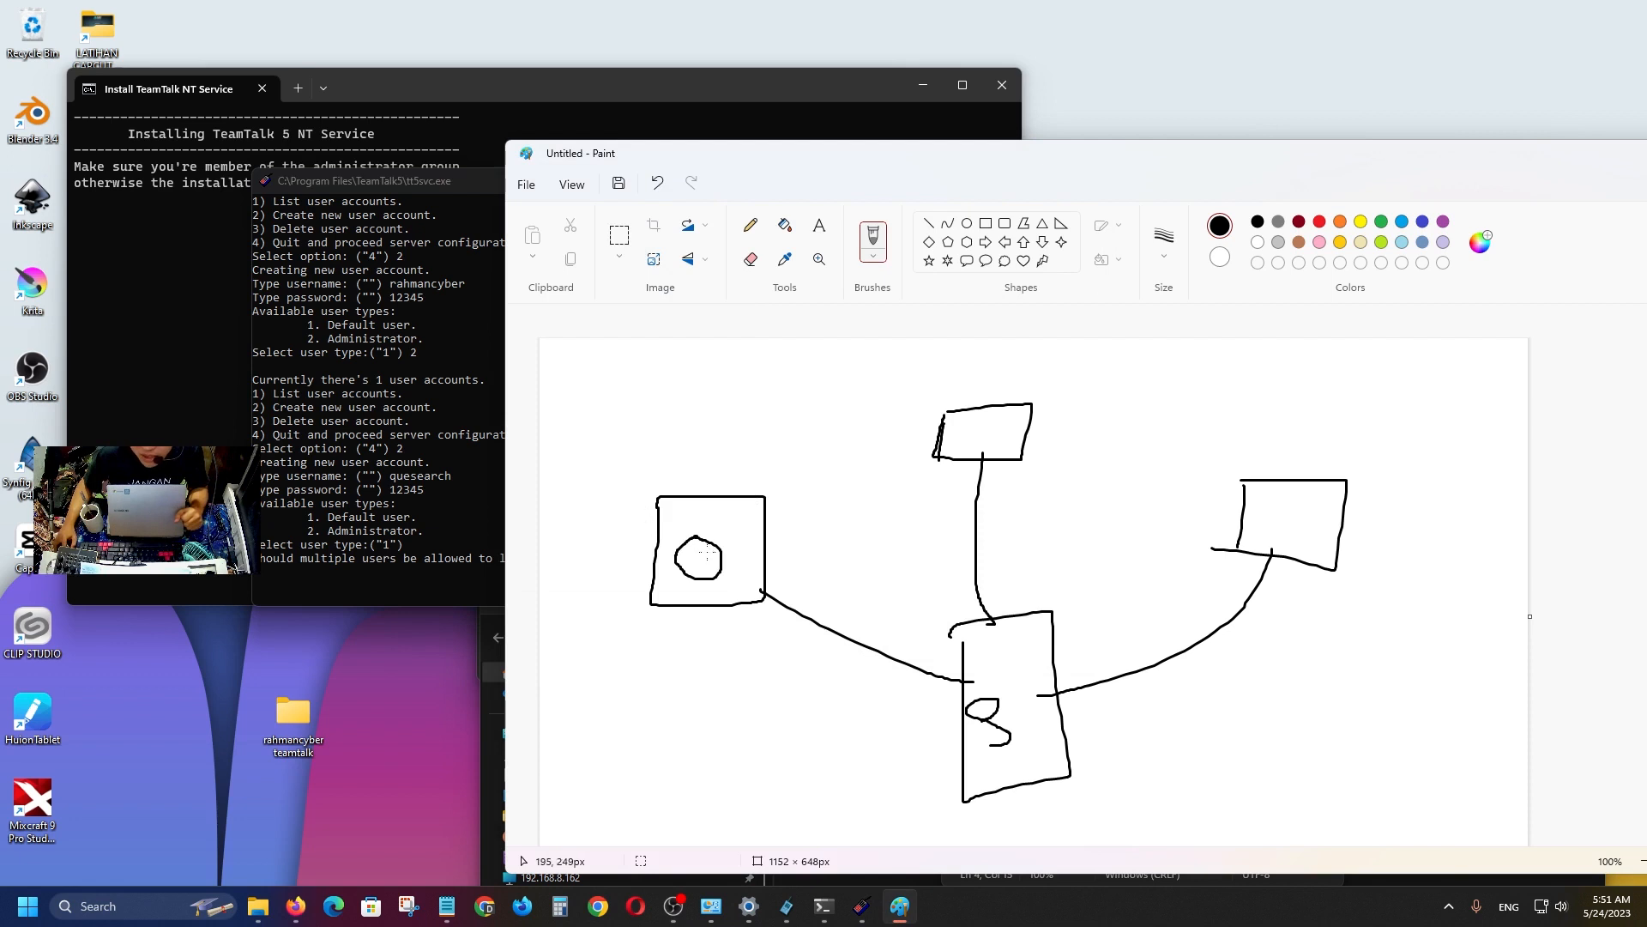
pyautogui.moveTo(701, 561)
pyautogui.mouseDown()
pyautogui.moveTo(810, 639)
pyautogui.moveTo(952, 677)
pyautogui.mouseUp()
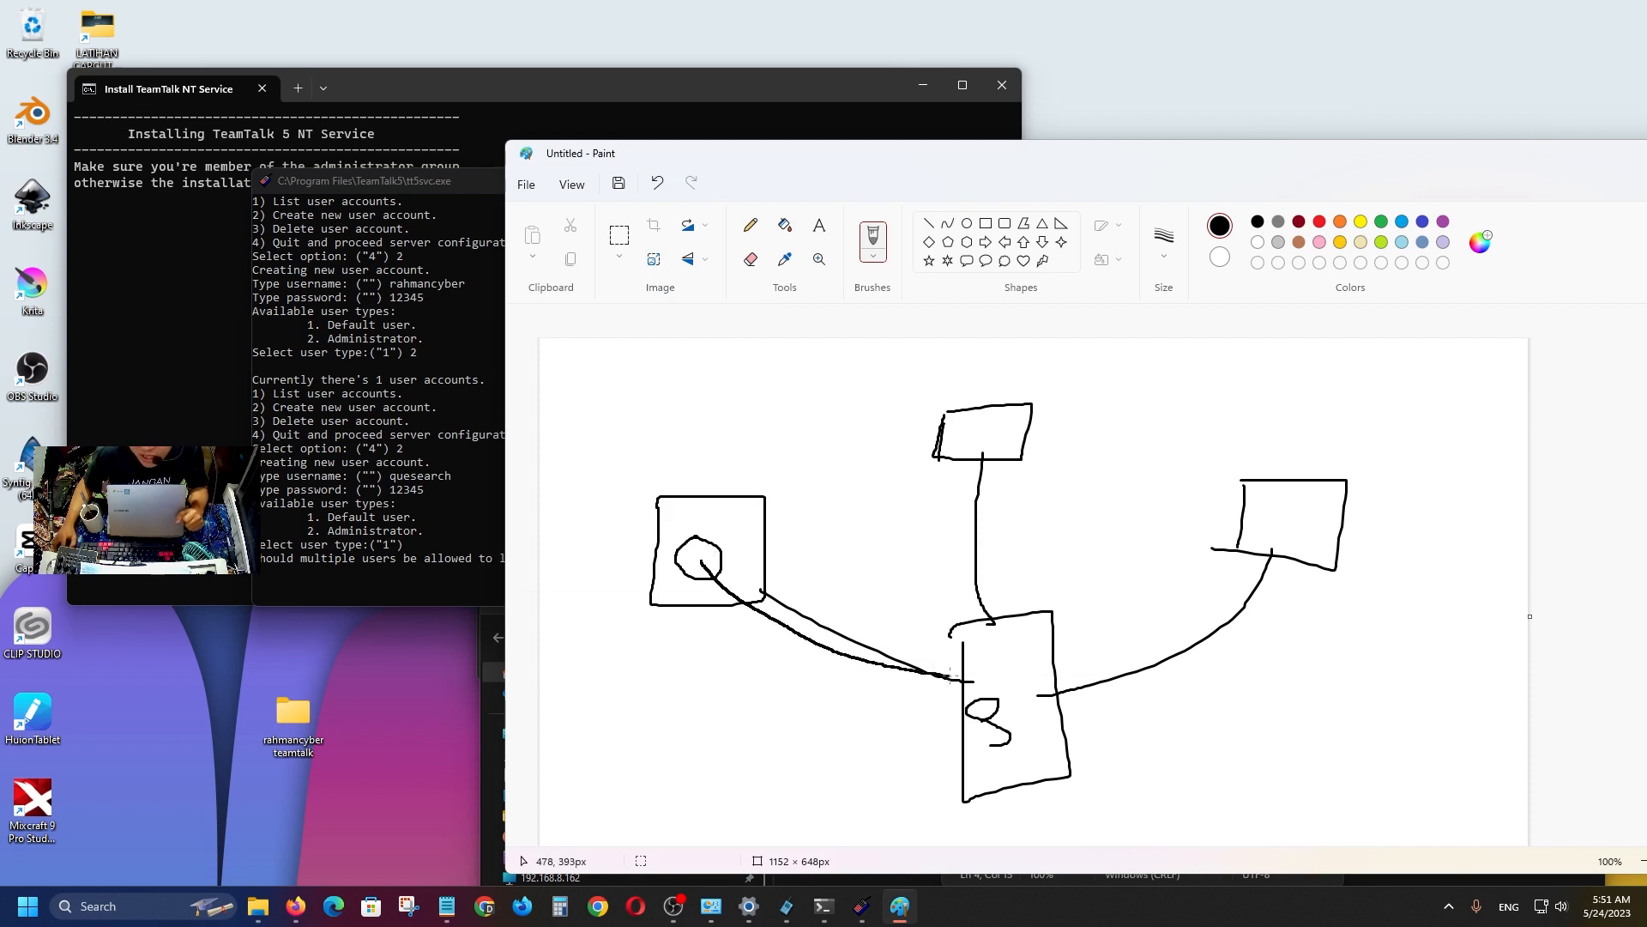
pyautogui.moveTo(975, 418)
pyautogui.mouseDown()
pyautogui.moveTo(958, 444)
pyautogui.moveTo(1004, 439)
pyautogui.moveTo(966, 413)
pyautogui.mouseUp()
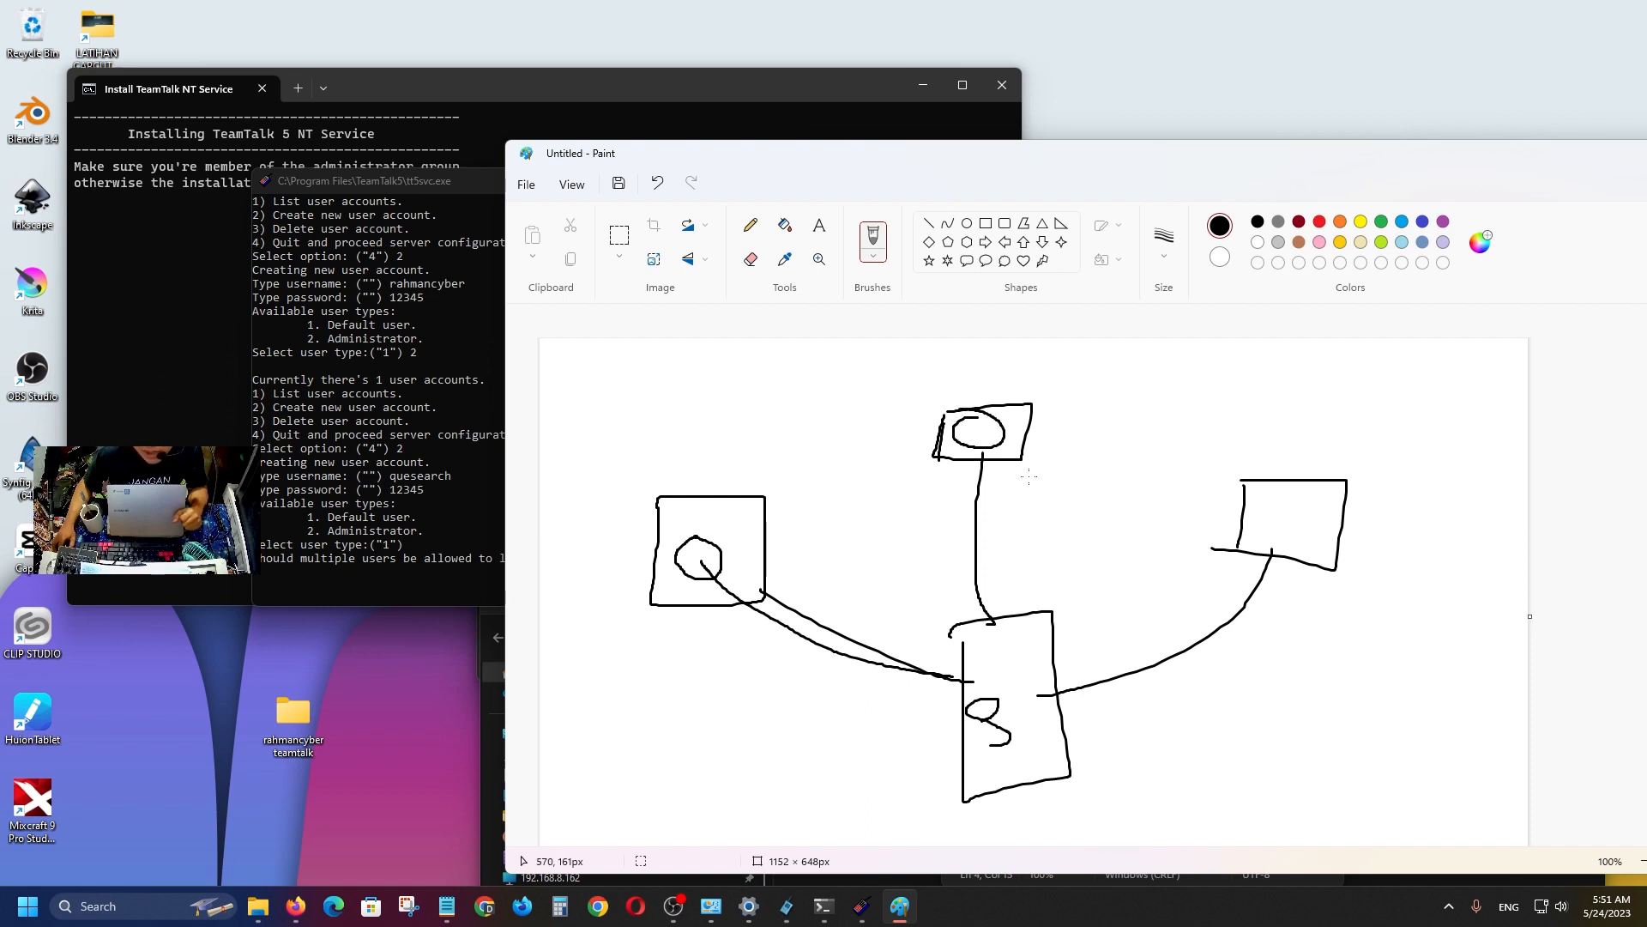
pyautogui.moveTo(984, 463)
pyautogui.mouseDown()
pyautogui.moveTo(980, 615)
pyautogui.moveTo(993, 639)
pyautogui.moveTo(997, 465)
pyautogui.moveTo(1005, 655)
pyautogui.mouseUp()
pyautogui.moveTo(1027, 689); pyautogui.dragTo(1272, 552)
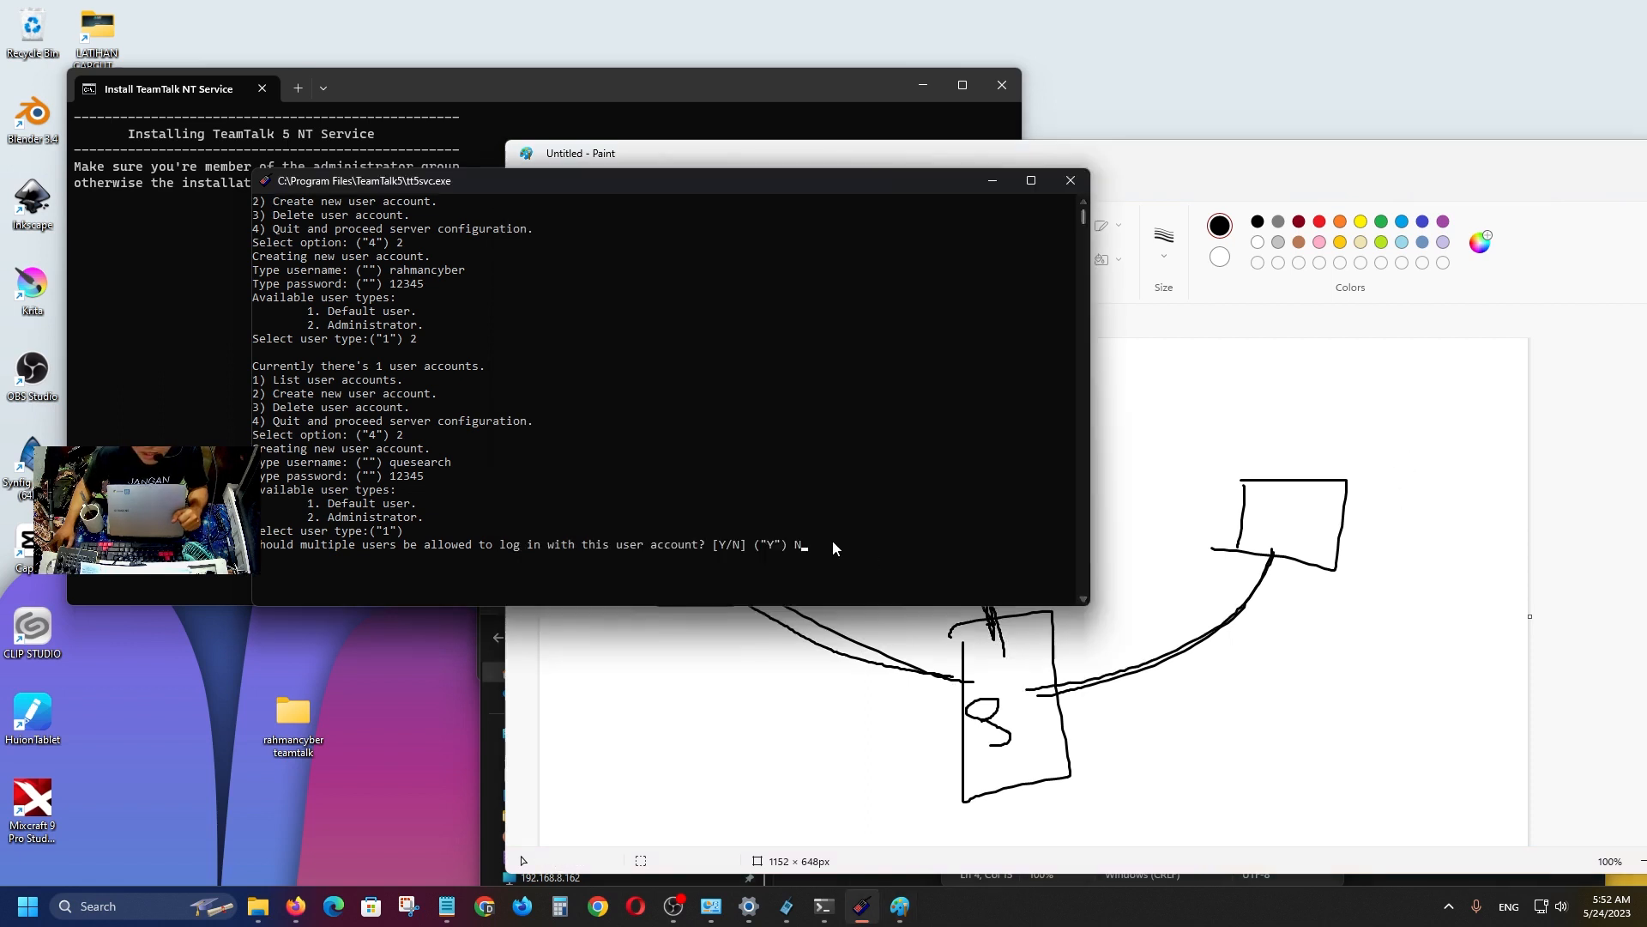
# Disallow multiple logins for the second account; keep the nickname, see-all-users and temporary-channel defaults.
pyautogui.click(832, 544)
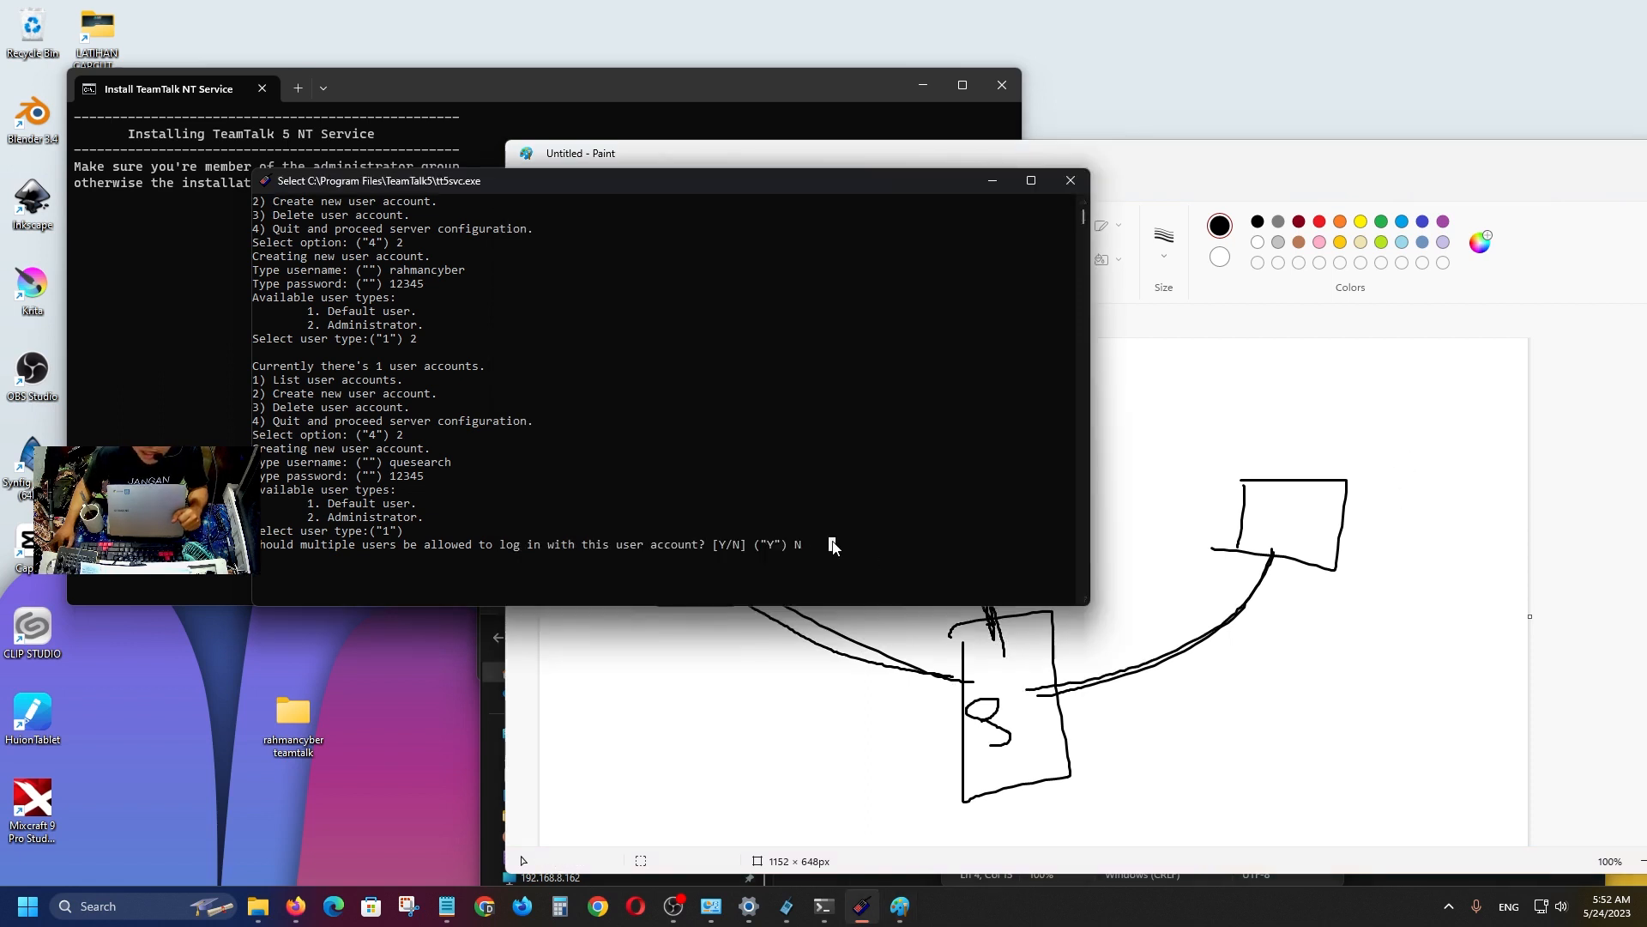
pyautogui.click(804, 545)
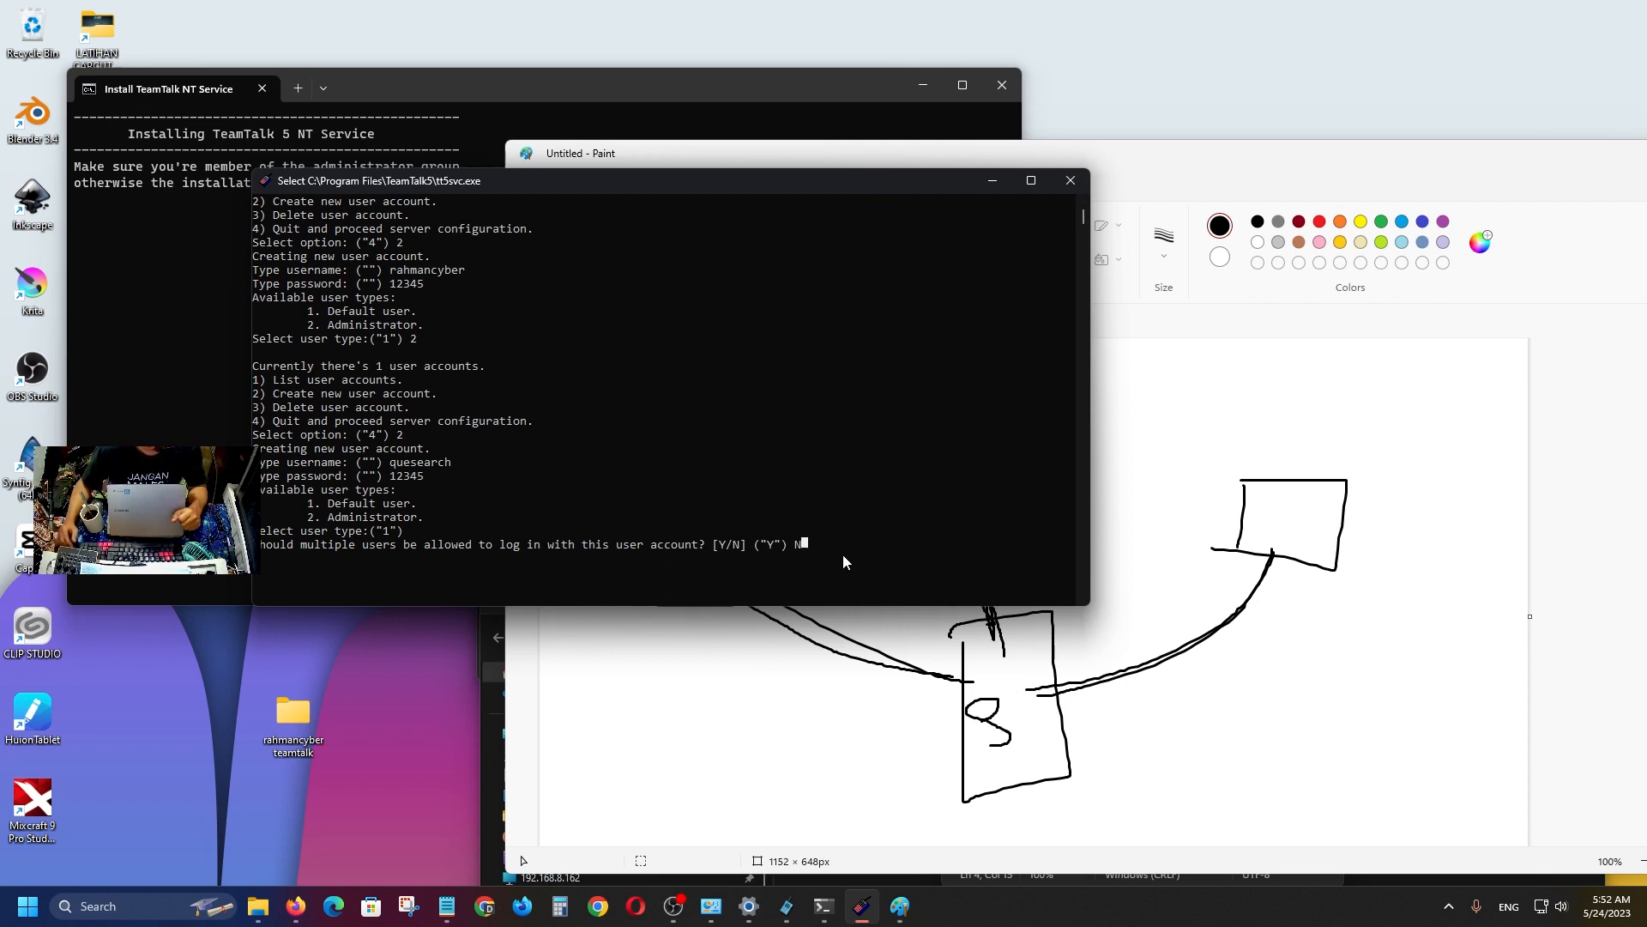
pyautogui.press('Escape')
pyautogui.press('Return')
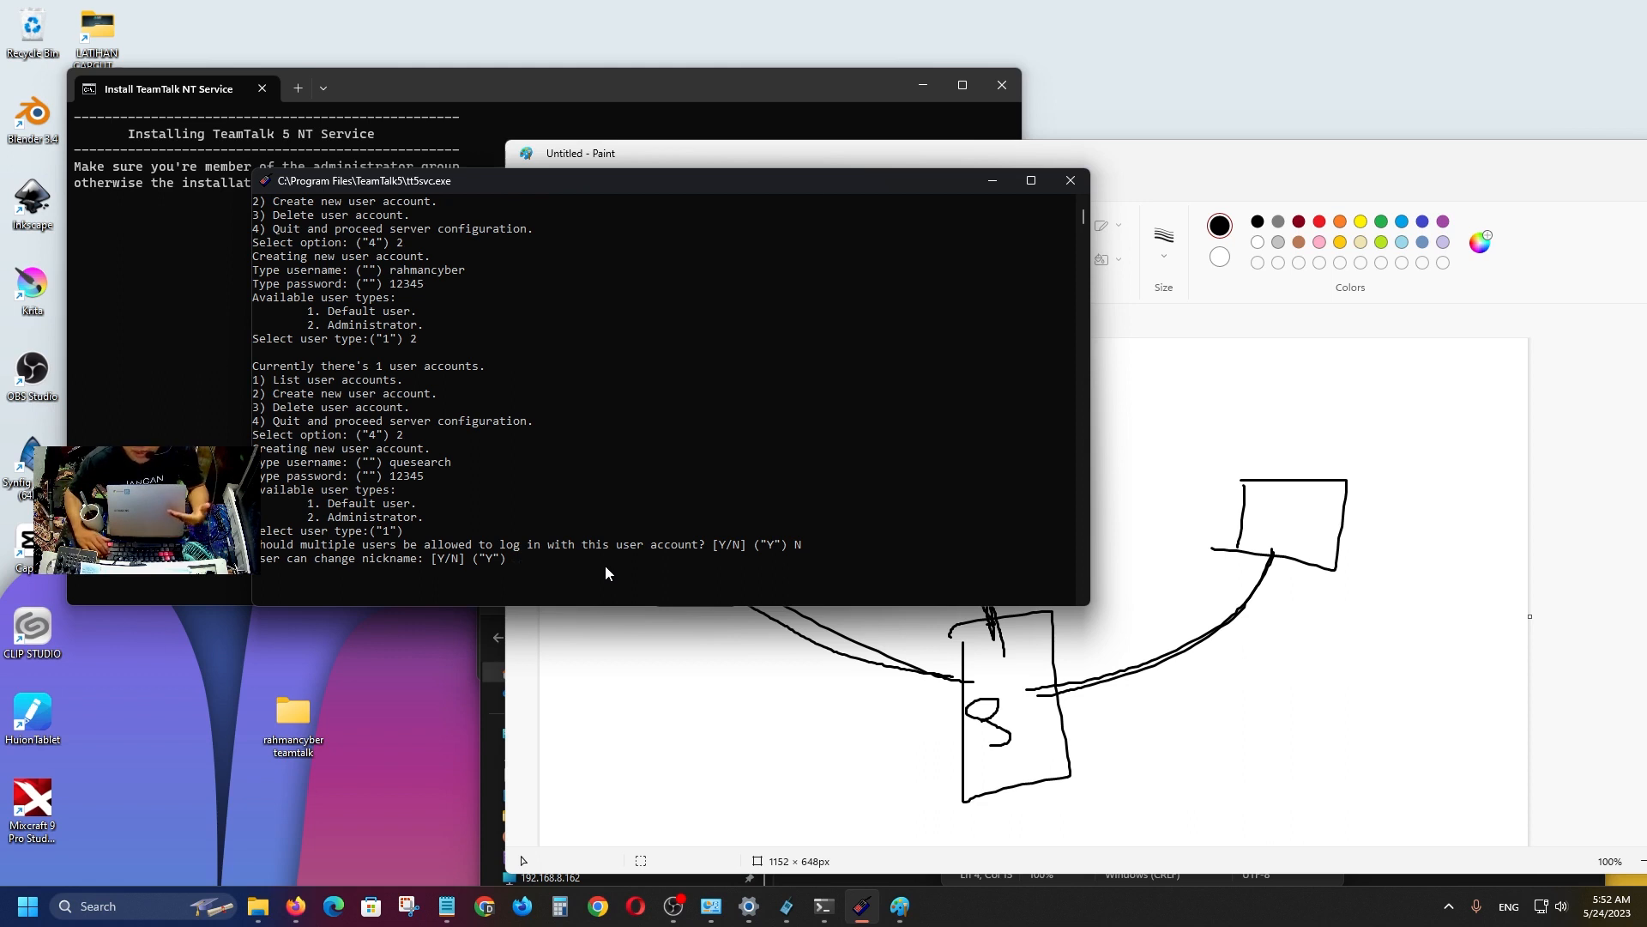
pyautogui.press('Return')
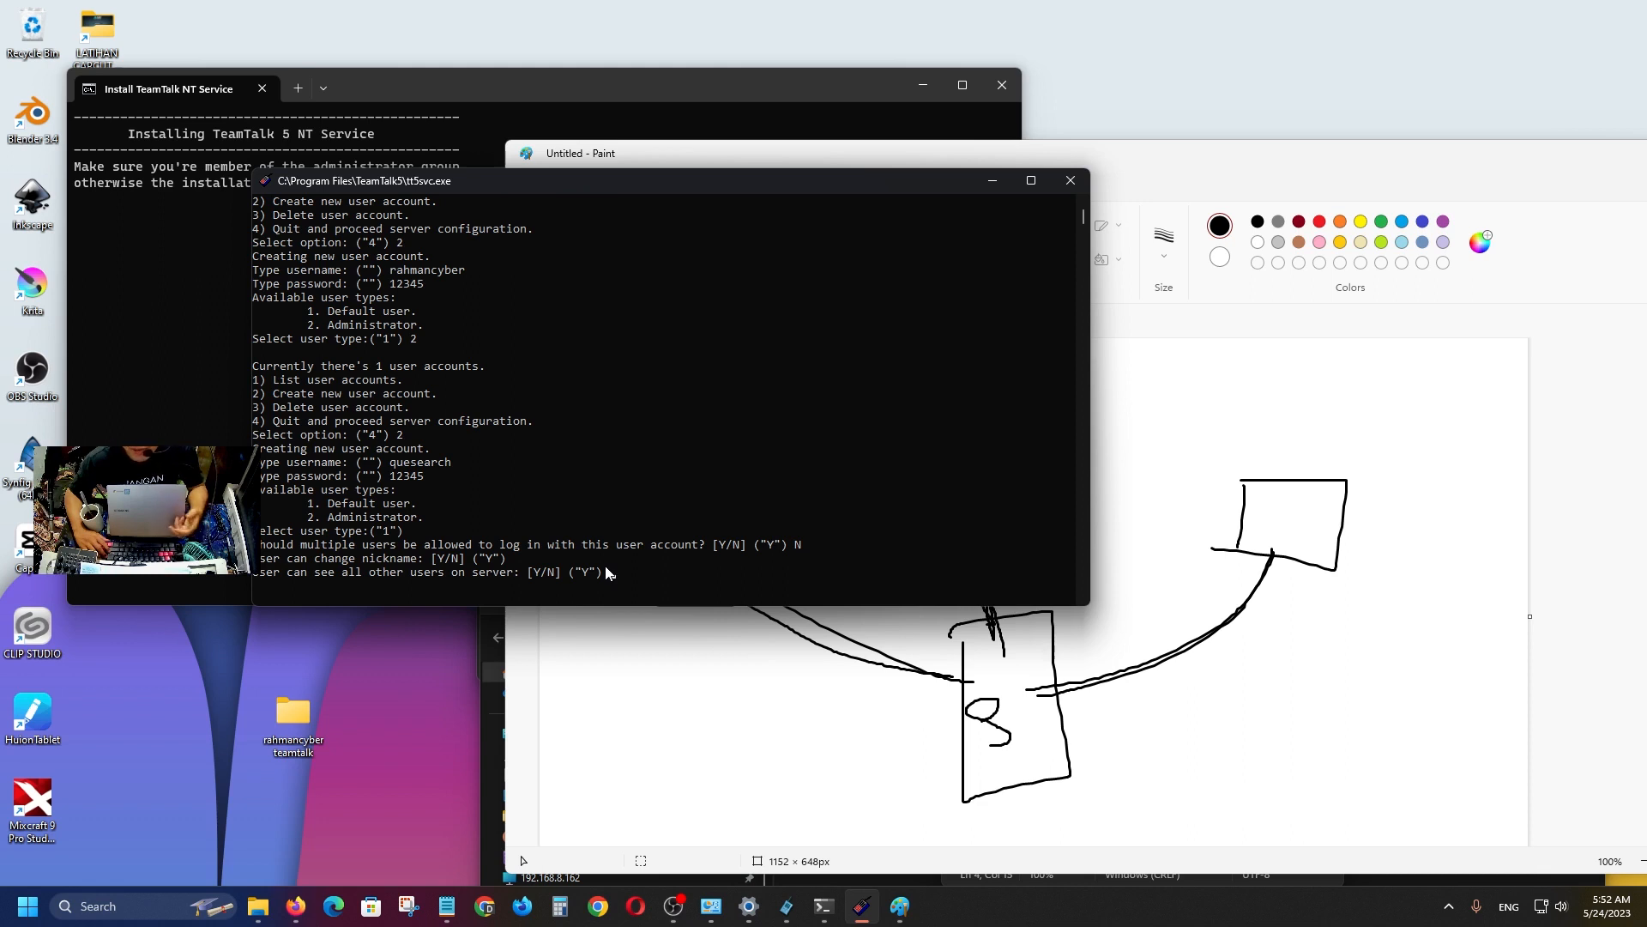
pyautogui.press('Return')
pyautogui.scroll(-1, 605, 572)
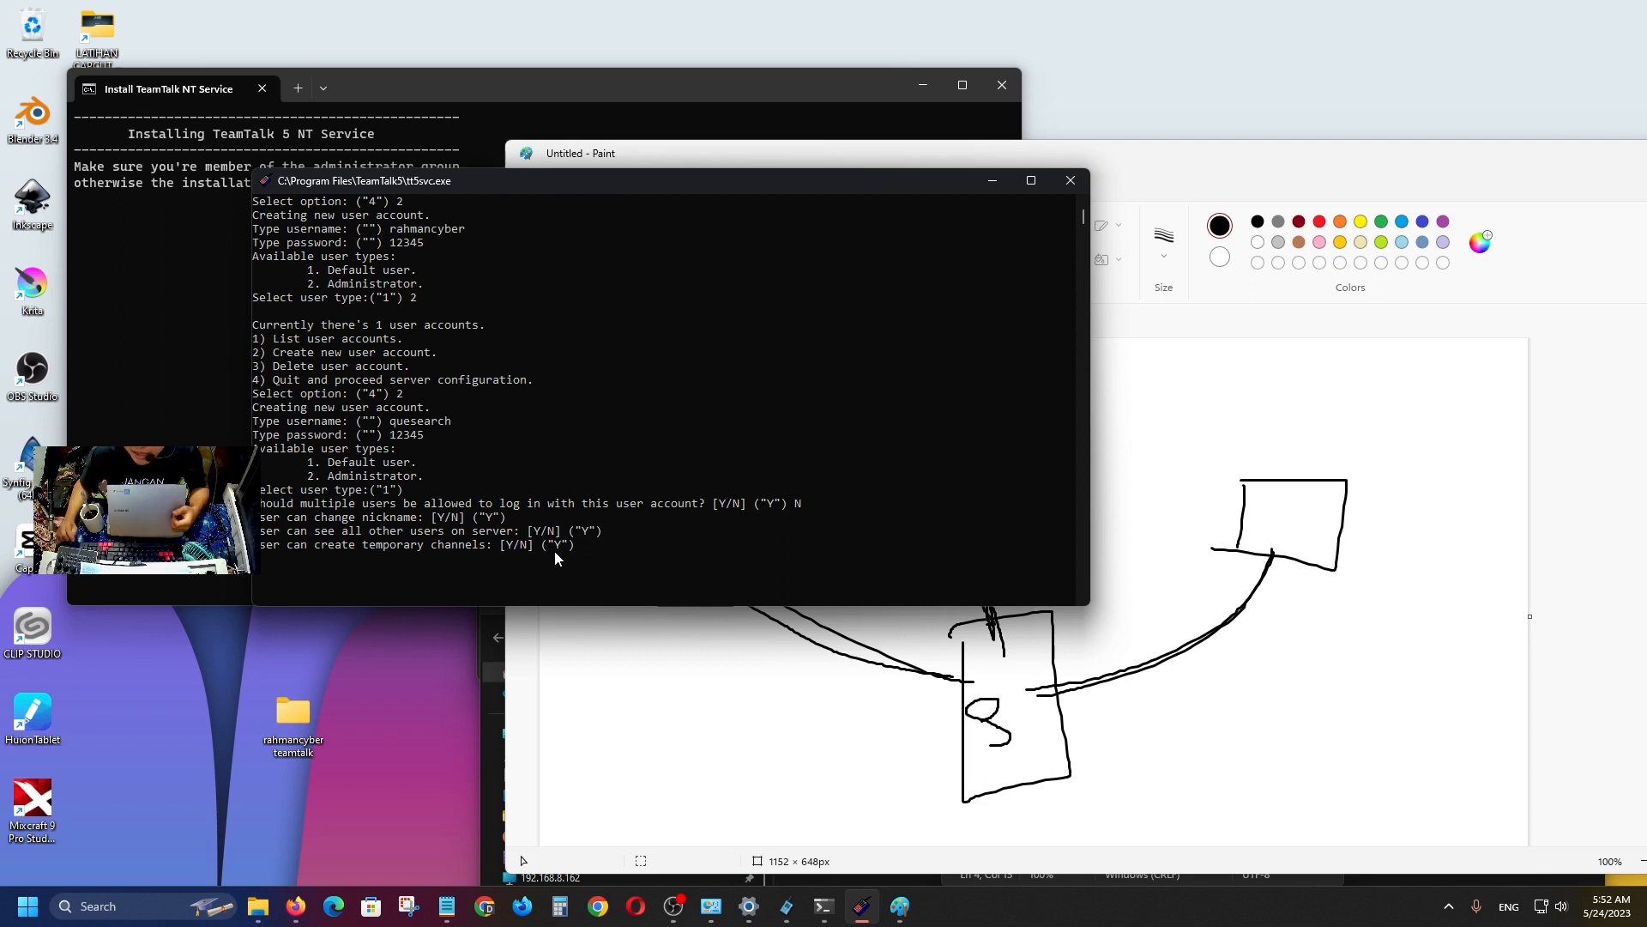
pyautogui.press('Return')
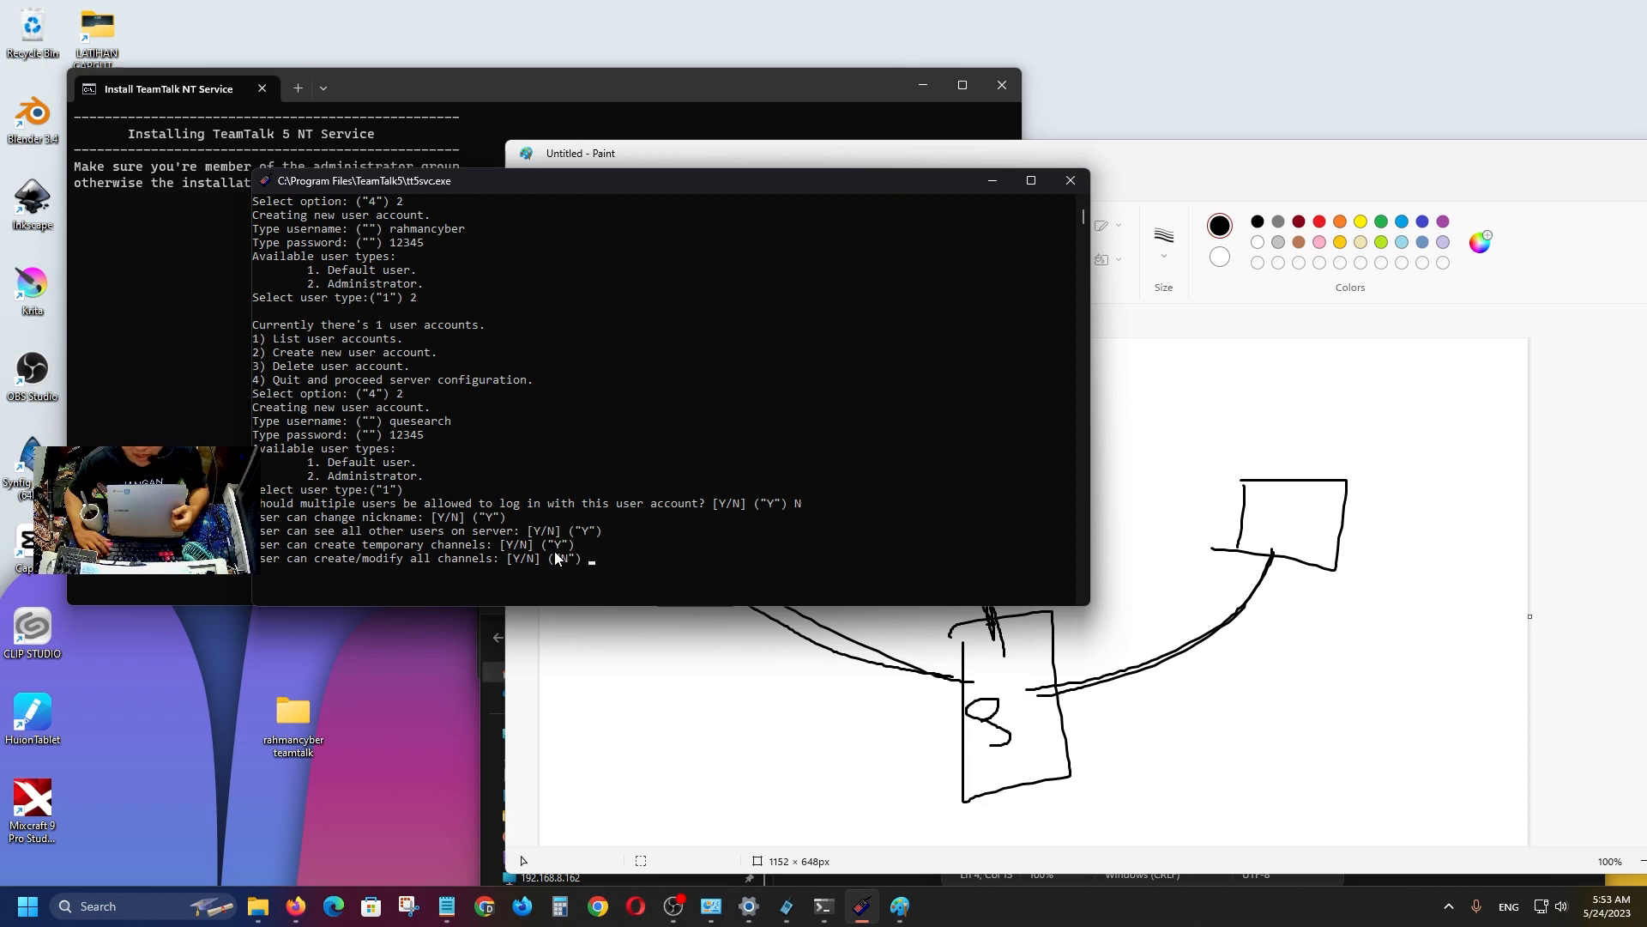
# Allow broadcast text messages but keep channel modifying, kicking, banning, moving and operator rights disallowed.
pyautogui.press('Return')
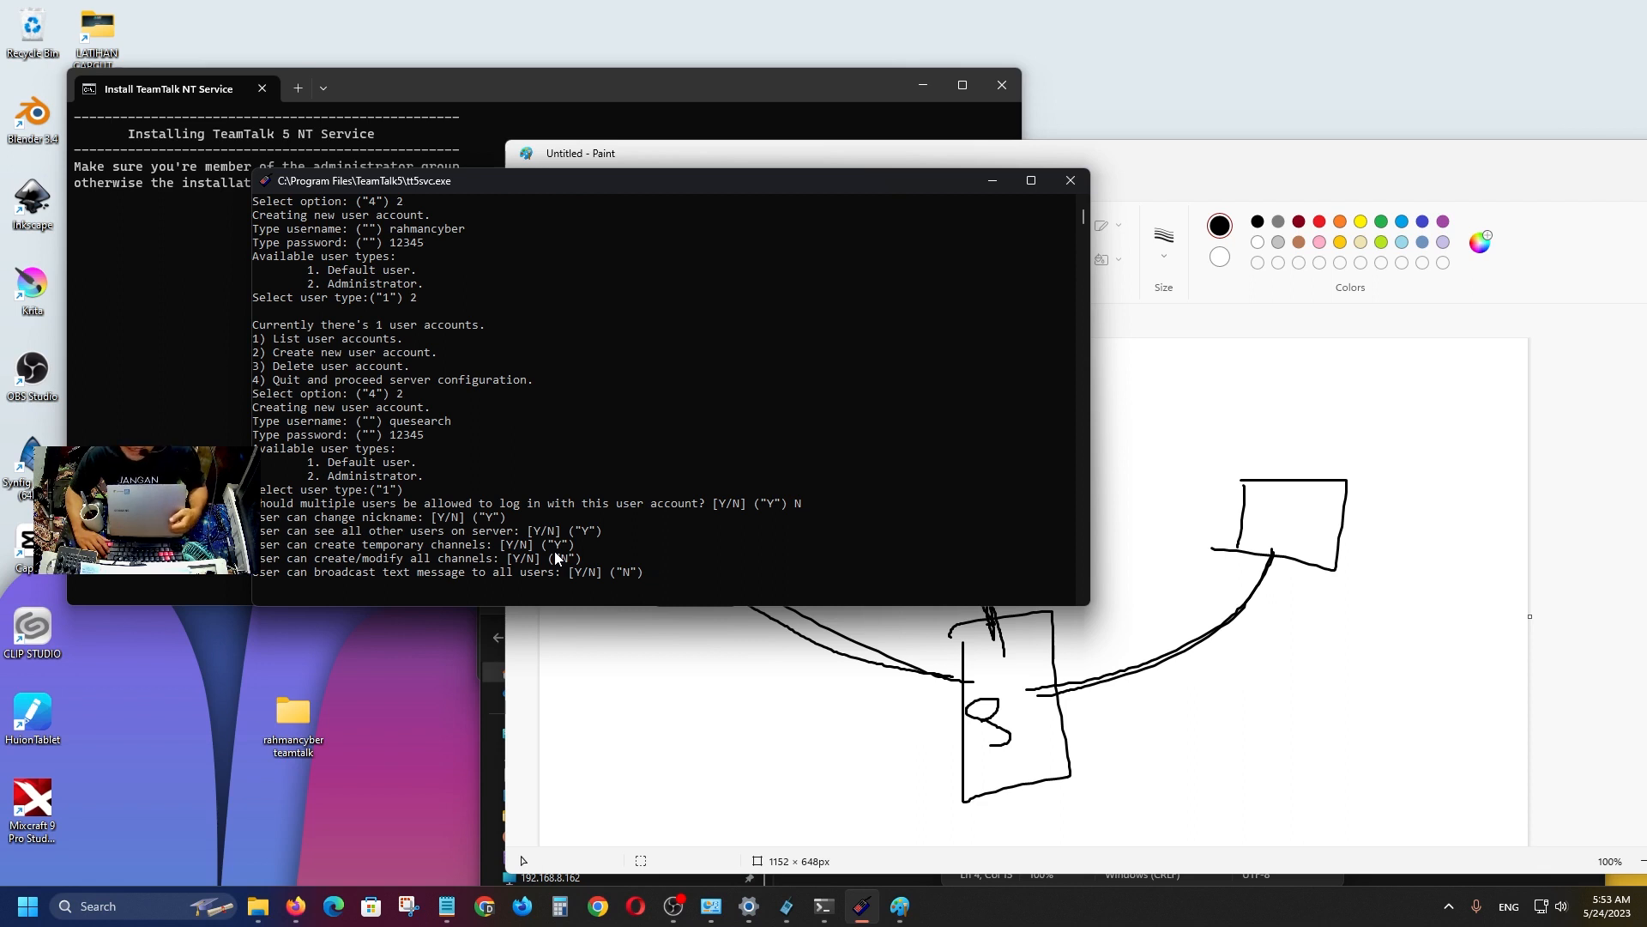
pyautogui.write('Y')
pyautogui.press('Return')
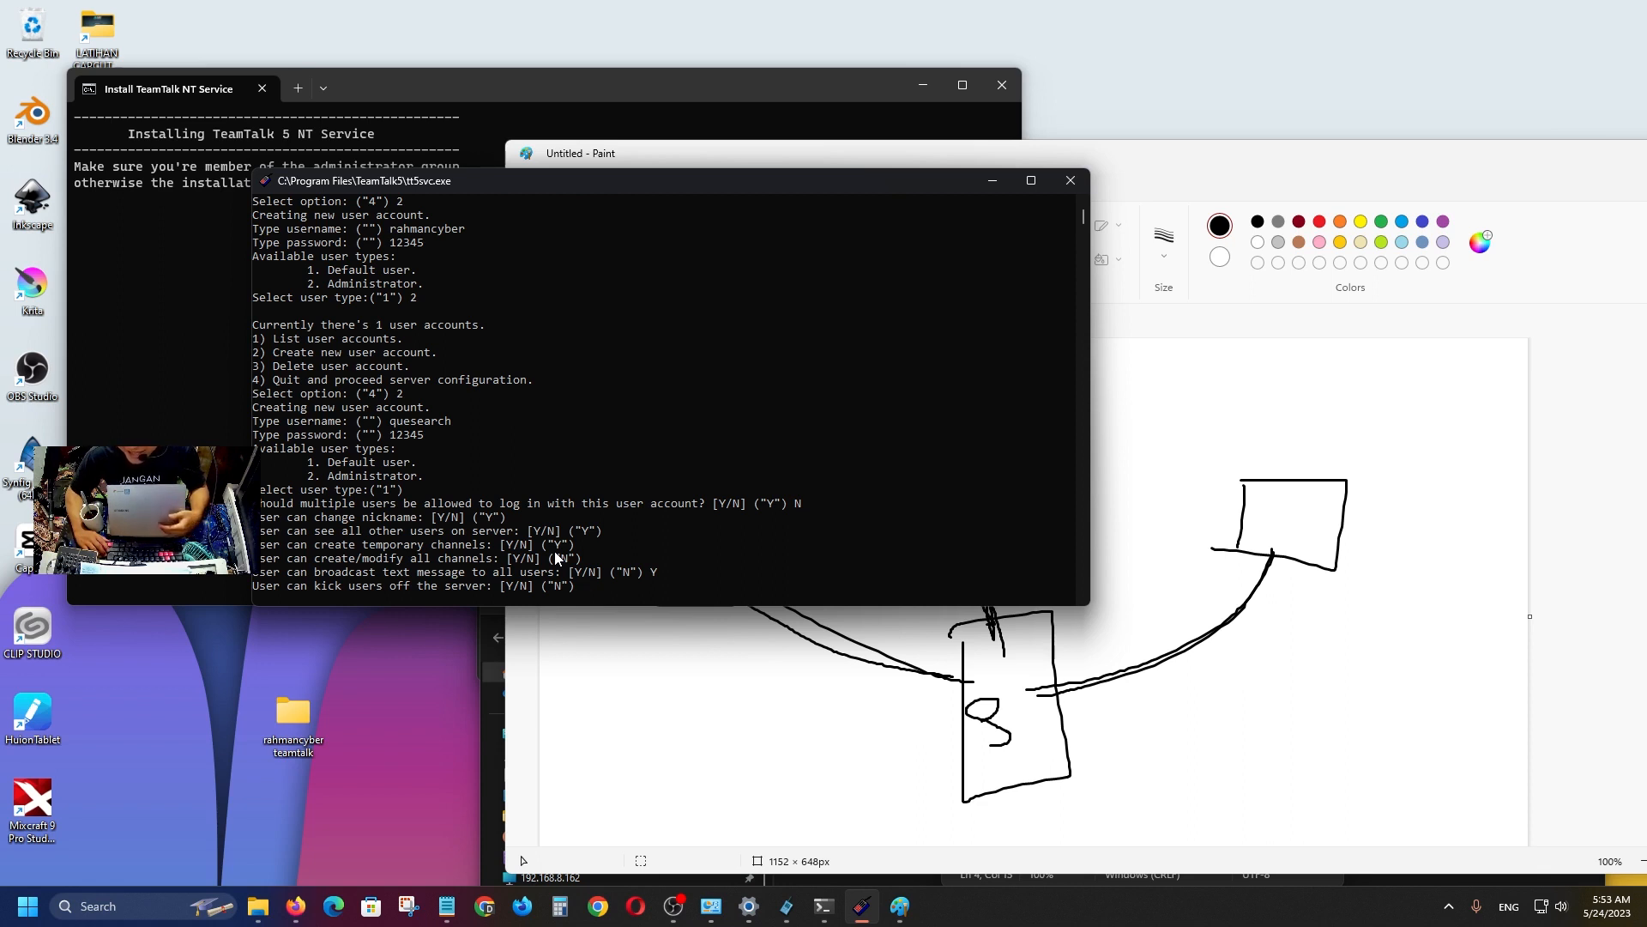
pyautogui.press('Return')
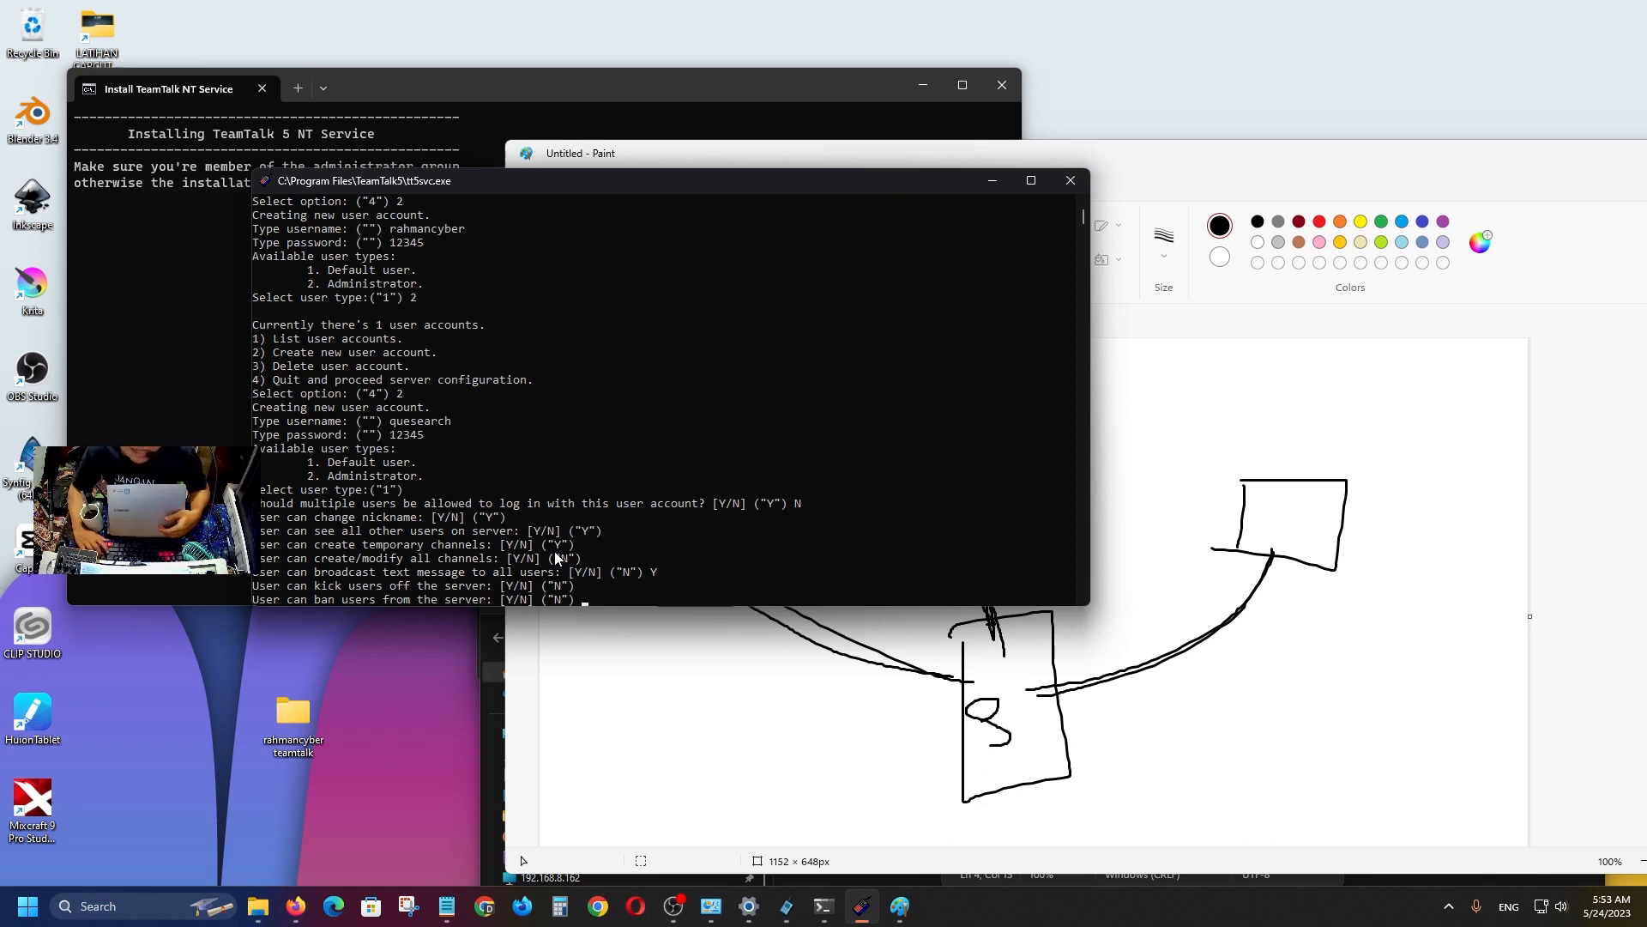
pyautogui.press('Return')
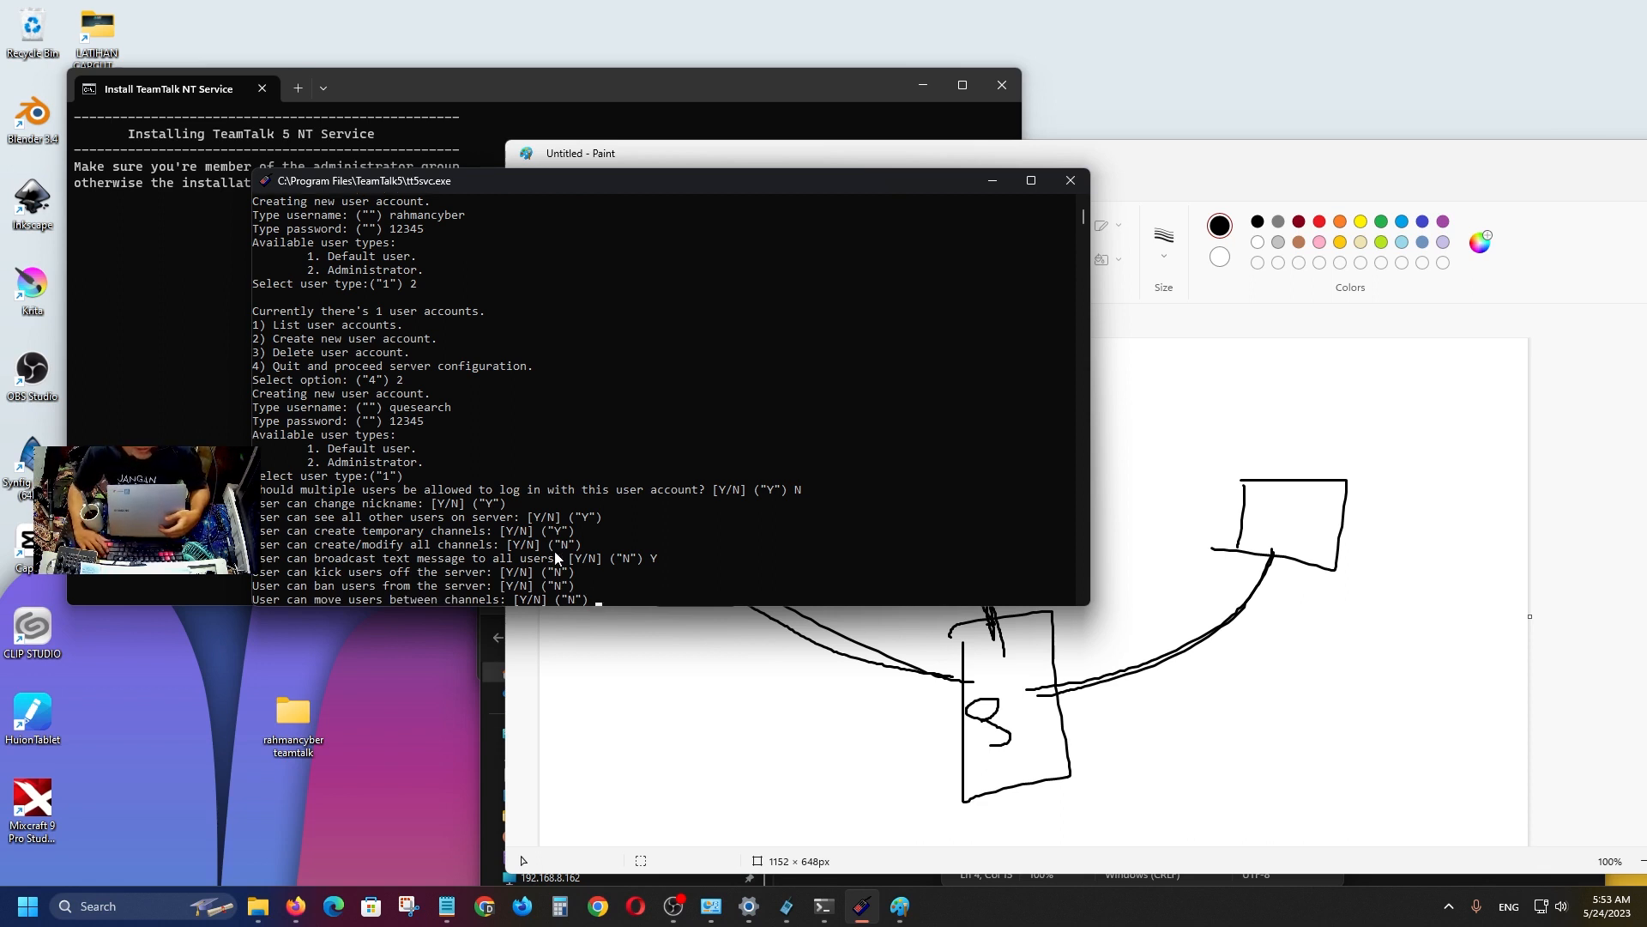
pyautogui.press('Return')
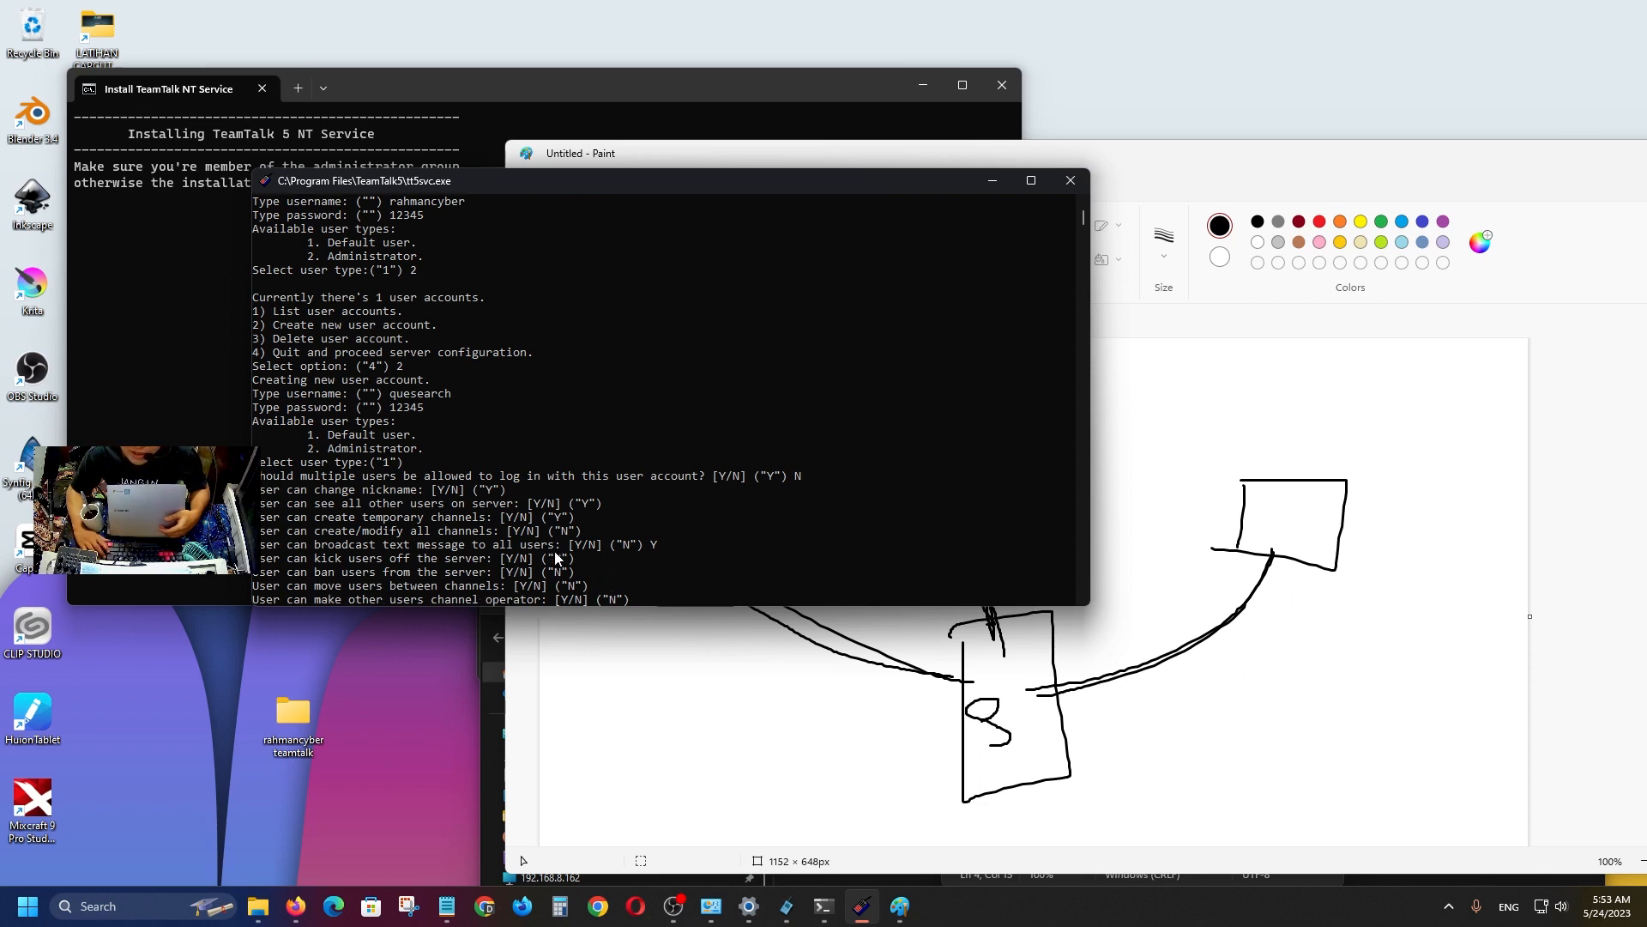
pyautogui.press('Return')
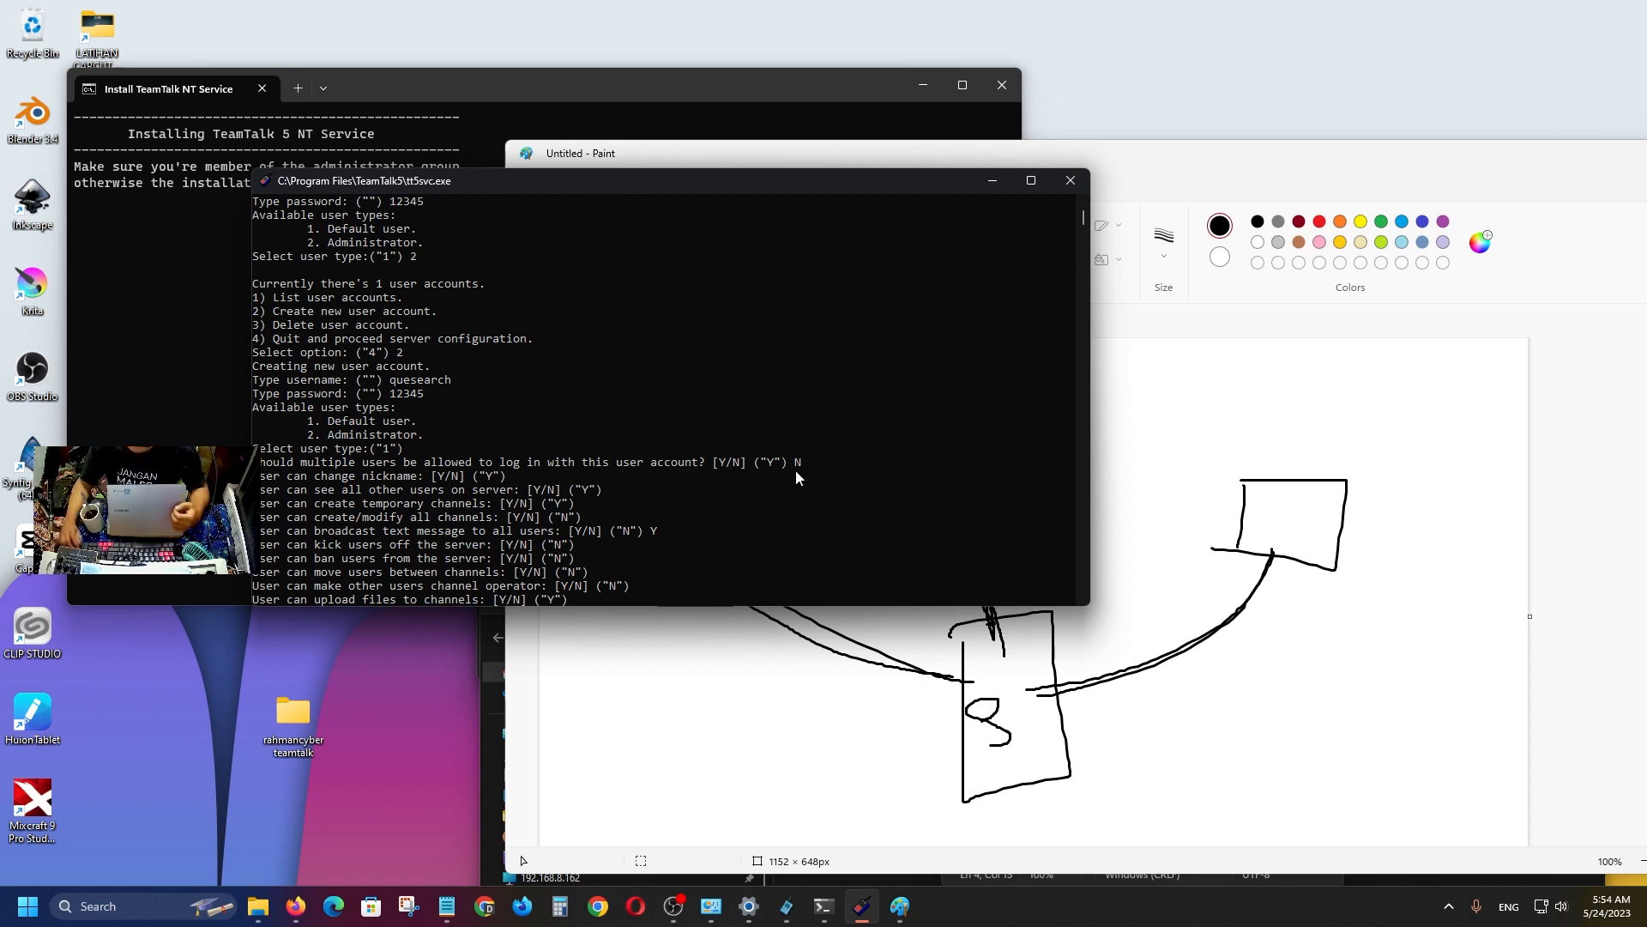
# Keep the default file, recording, server-property, voice, video, desktop and streaming permissions.
pyautogui.press('Return')
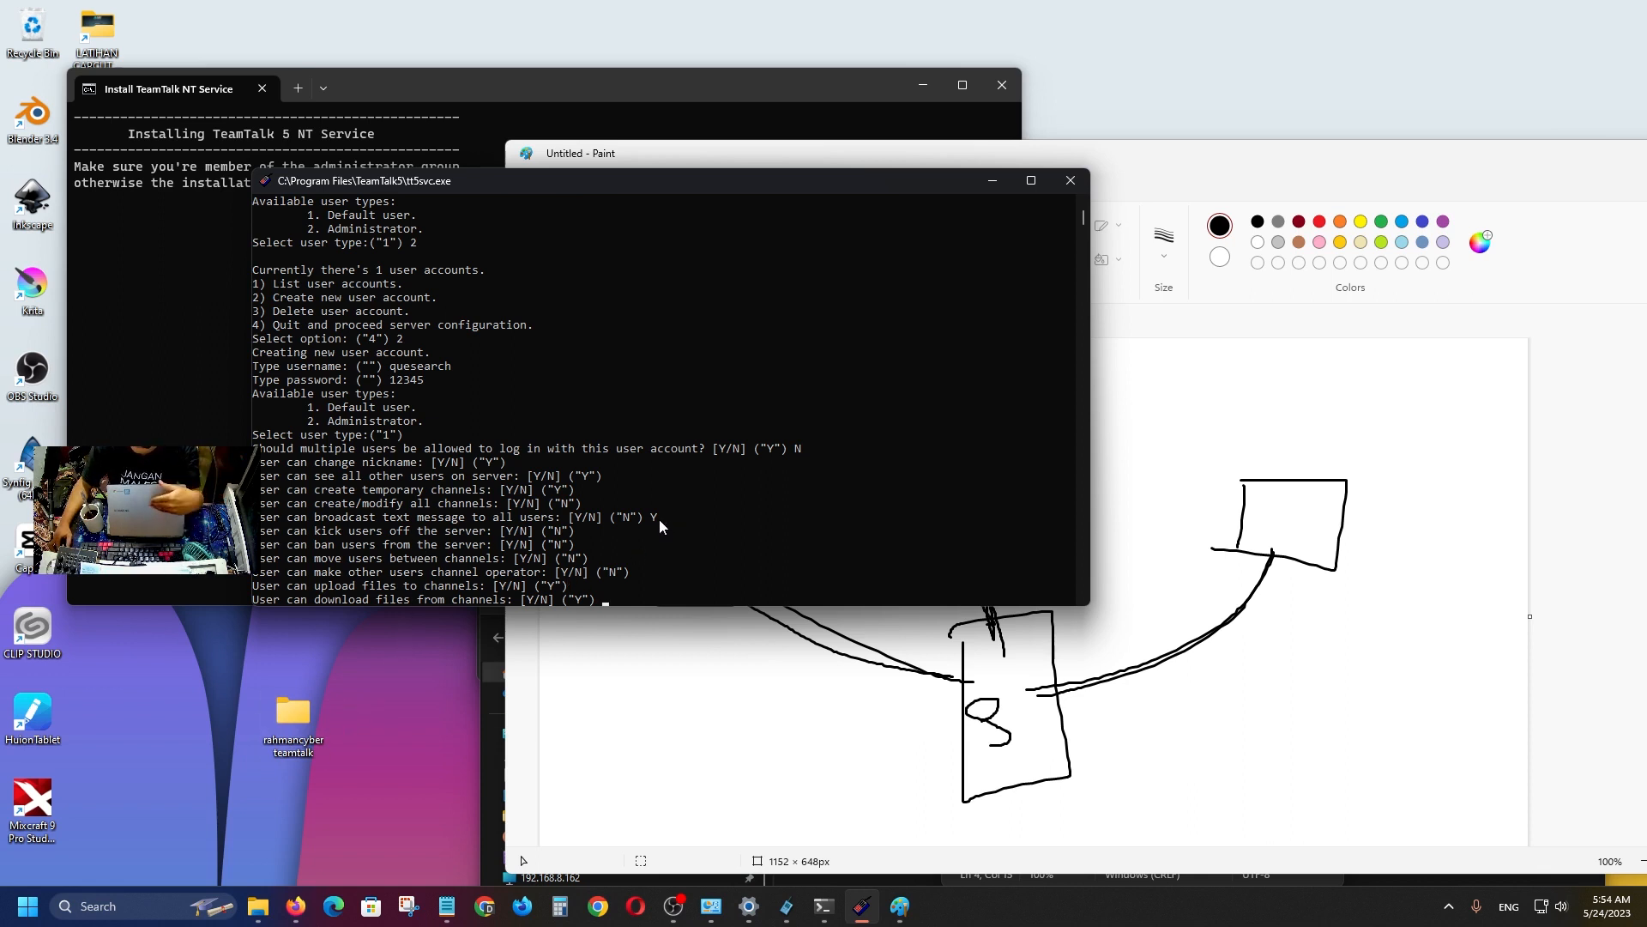
pyautogui.press('Return')
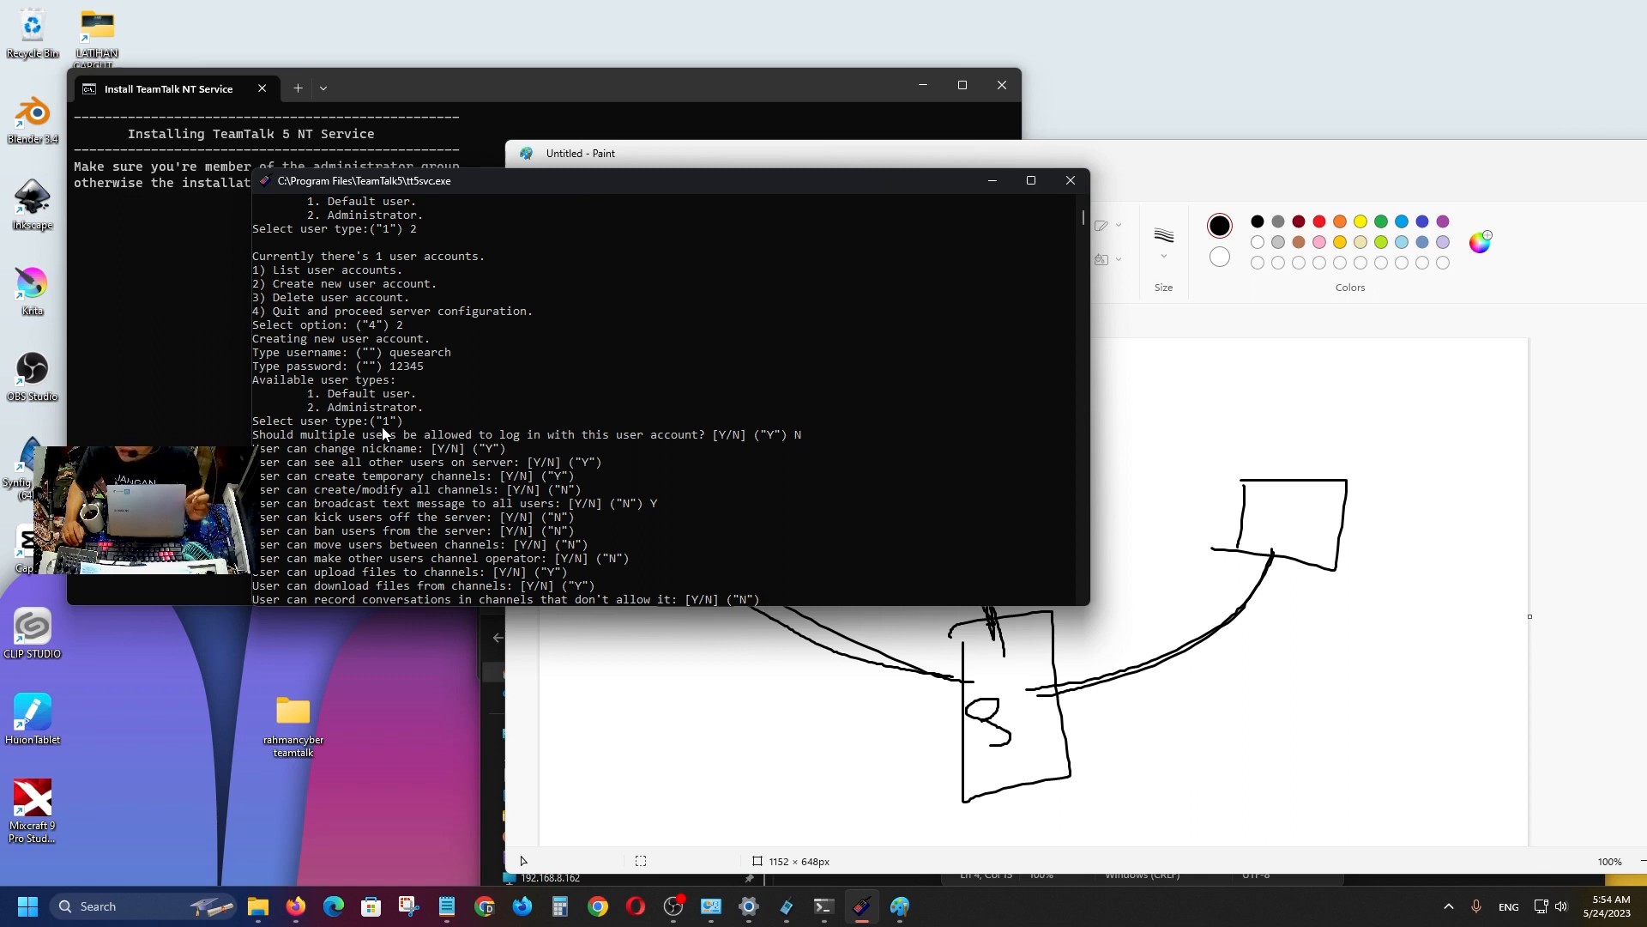
pyautogui.press('Return')
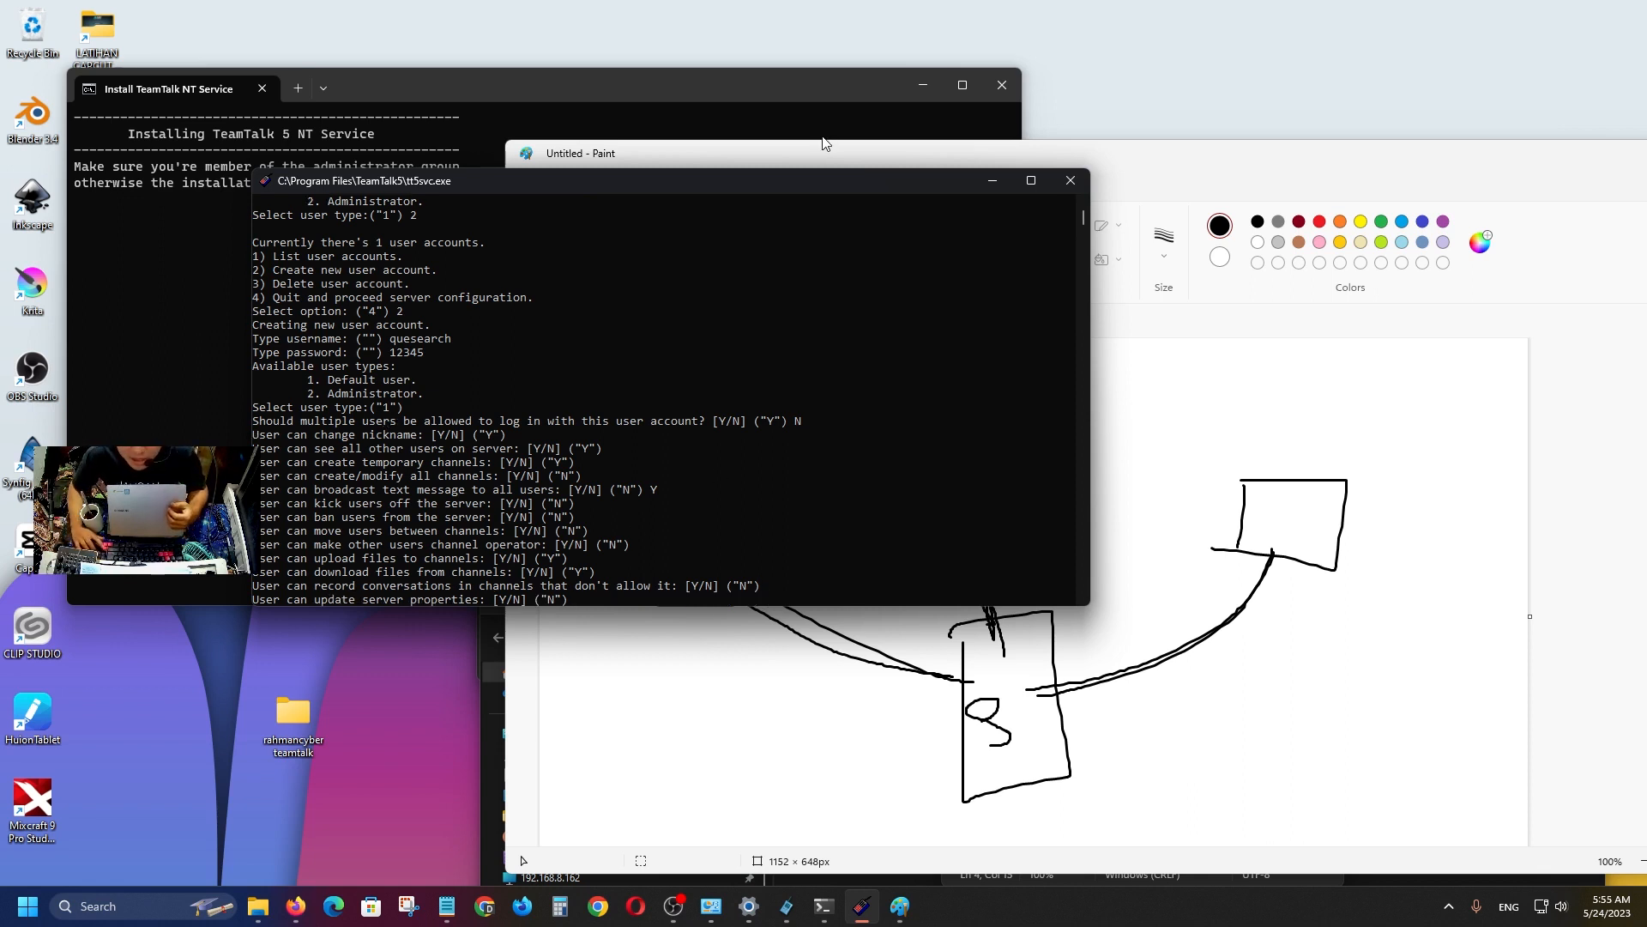
pyautogui.press('Return')
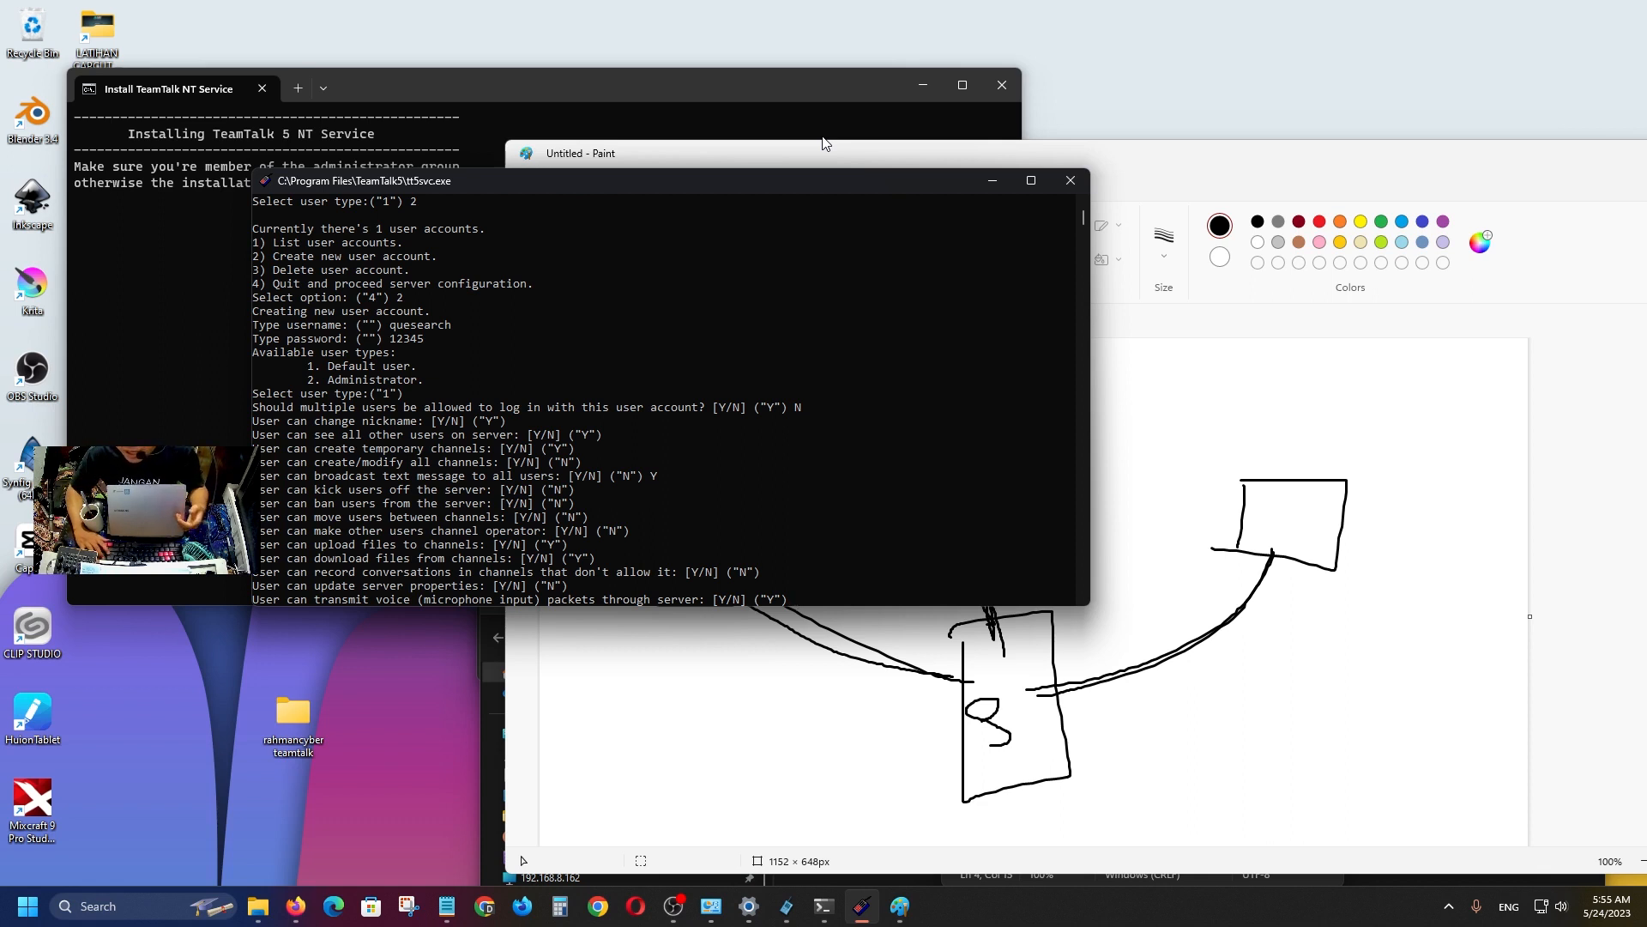
pyautogui.press('Return')
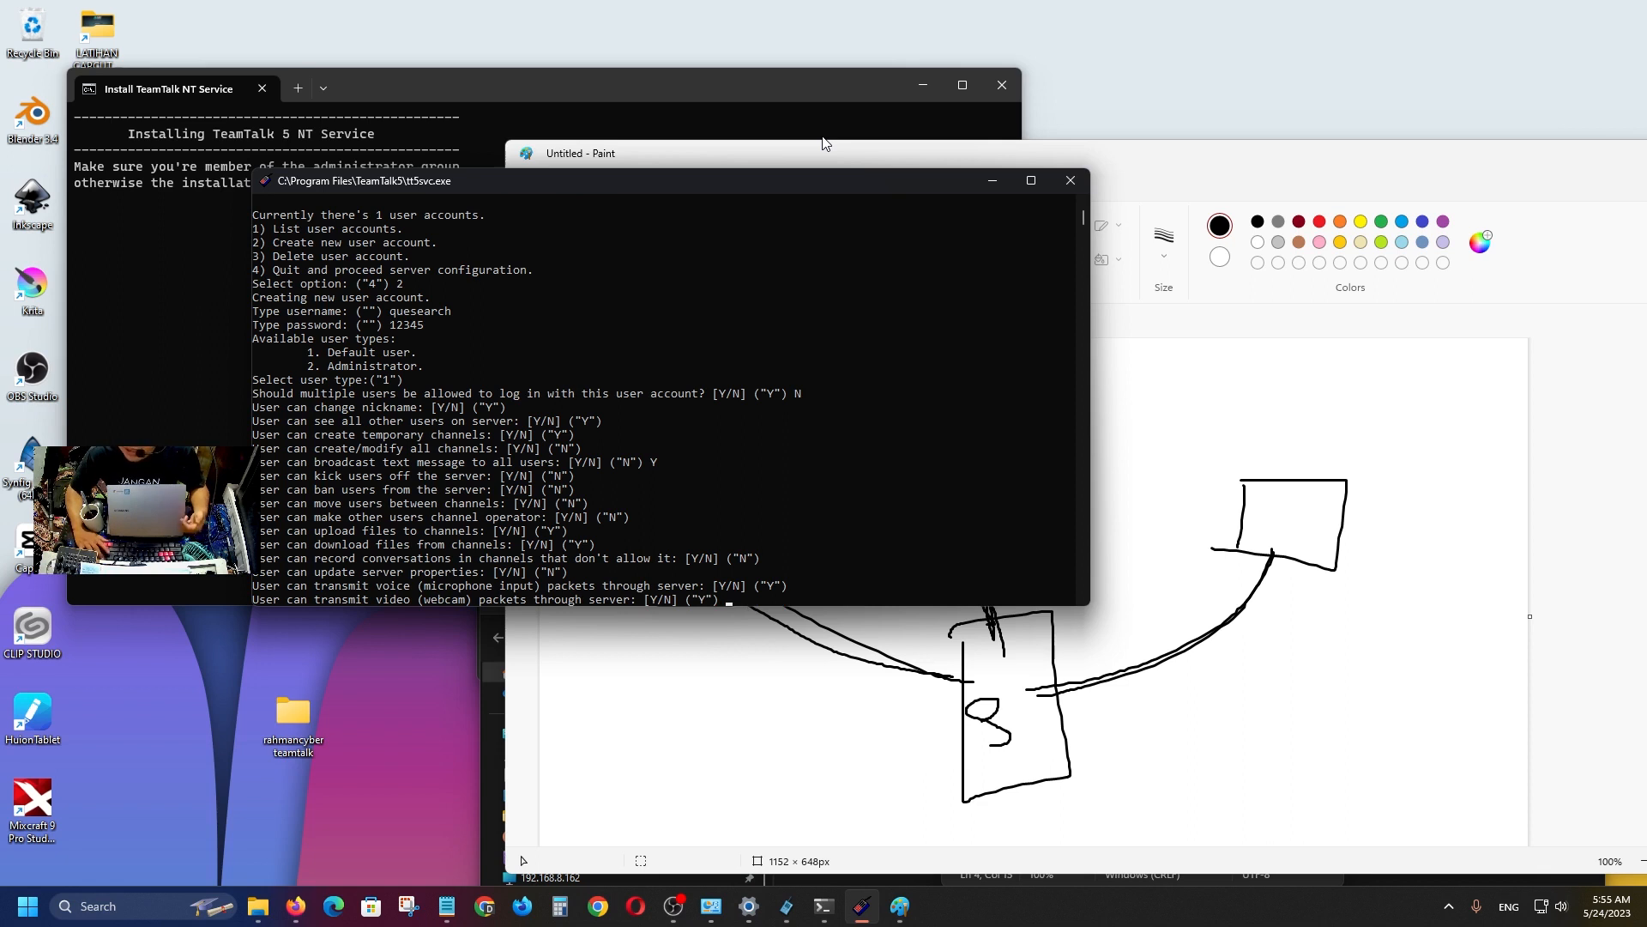
pyautogui.press('Return')
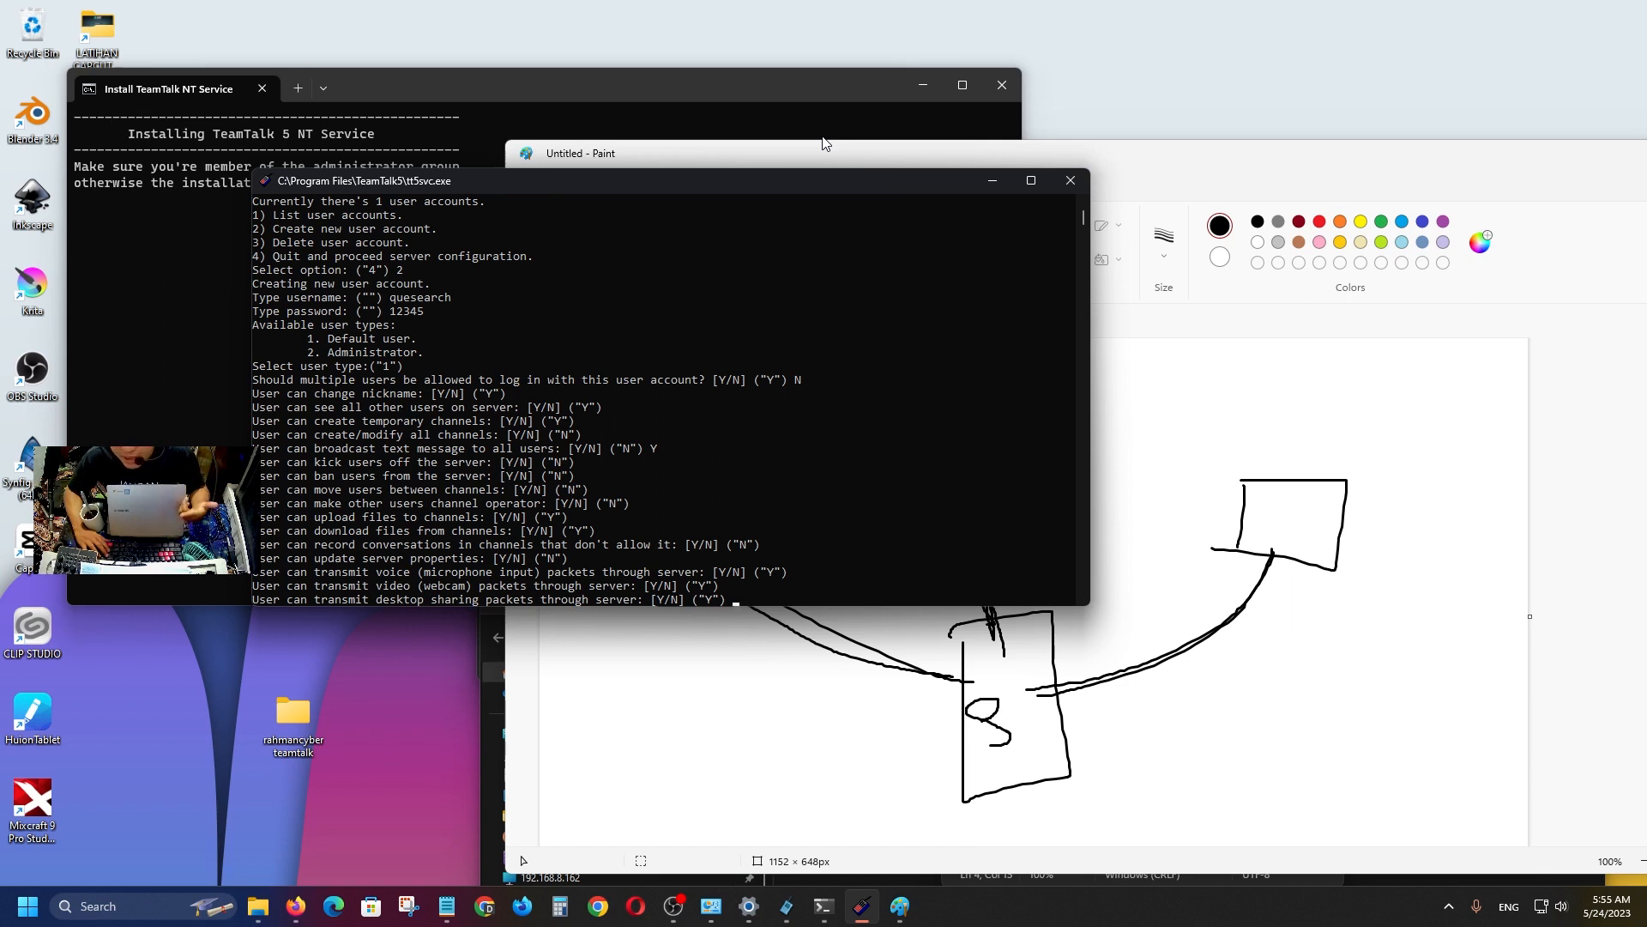
pyautogui.press('Return')
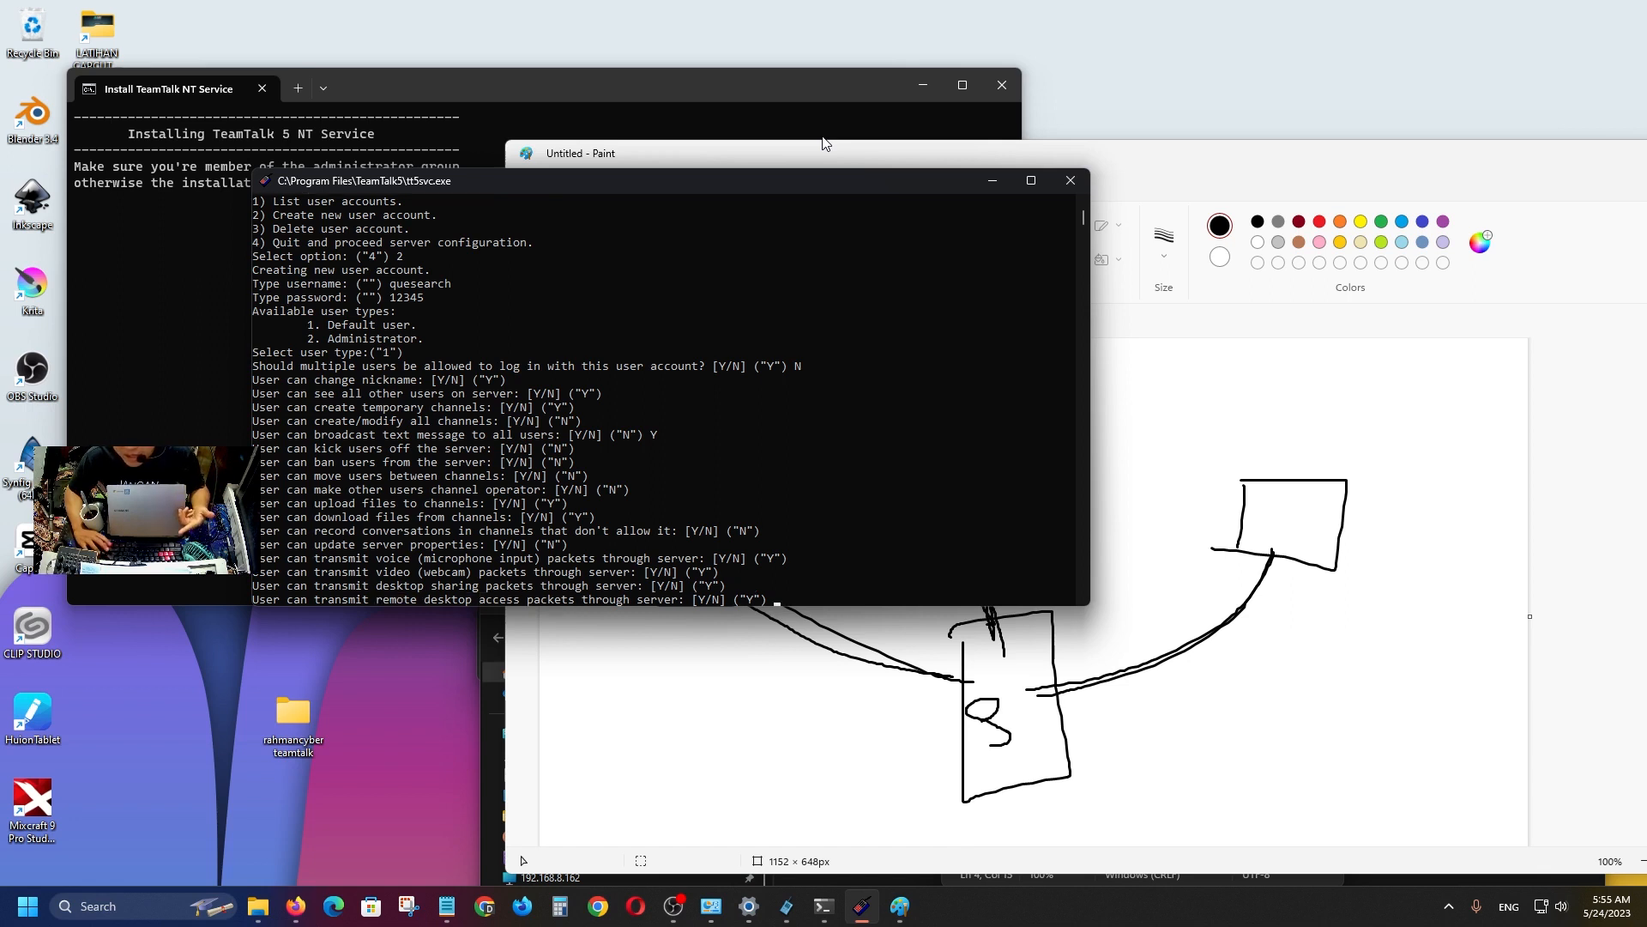
pyautogui.press('Return')
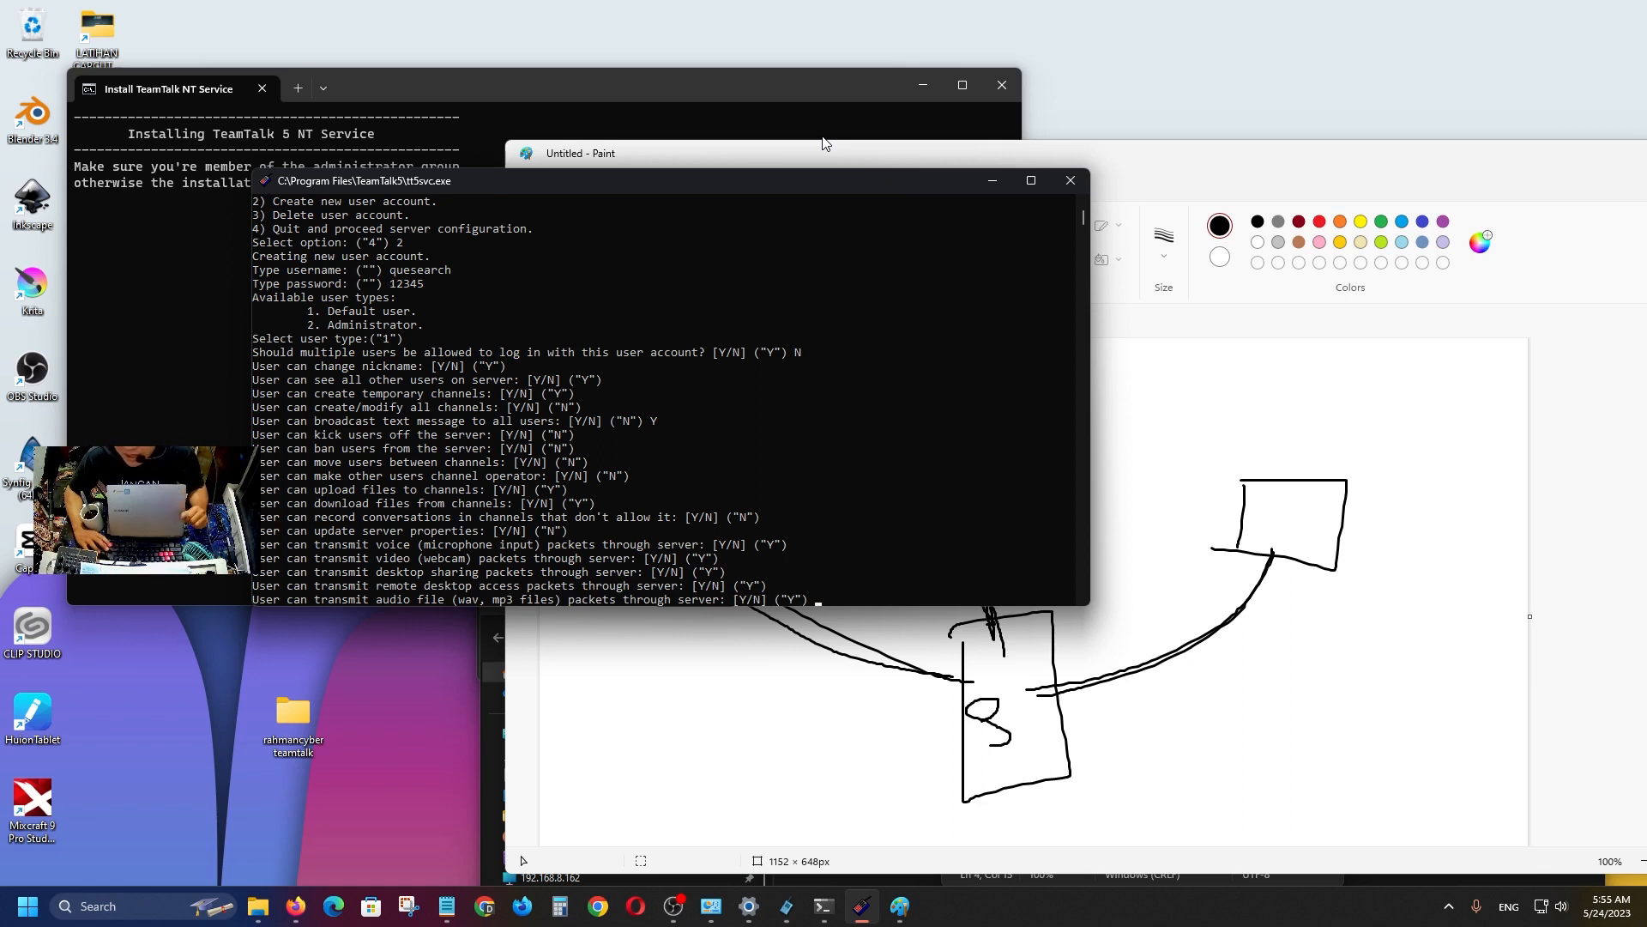
pyautogui.press('Return')
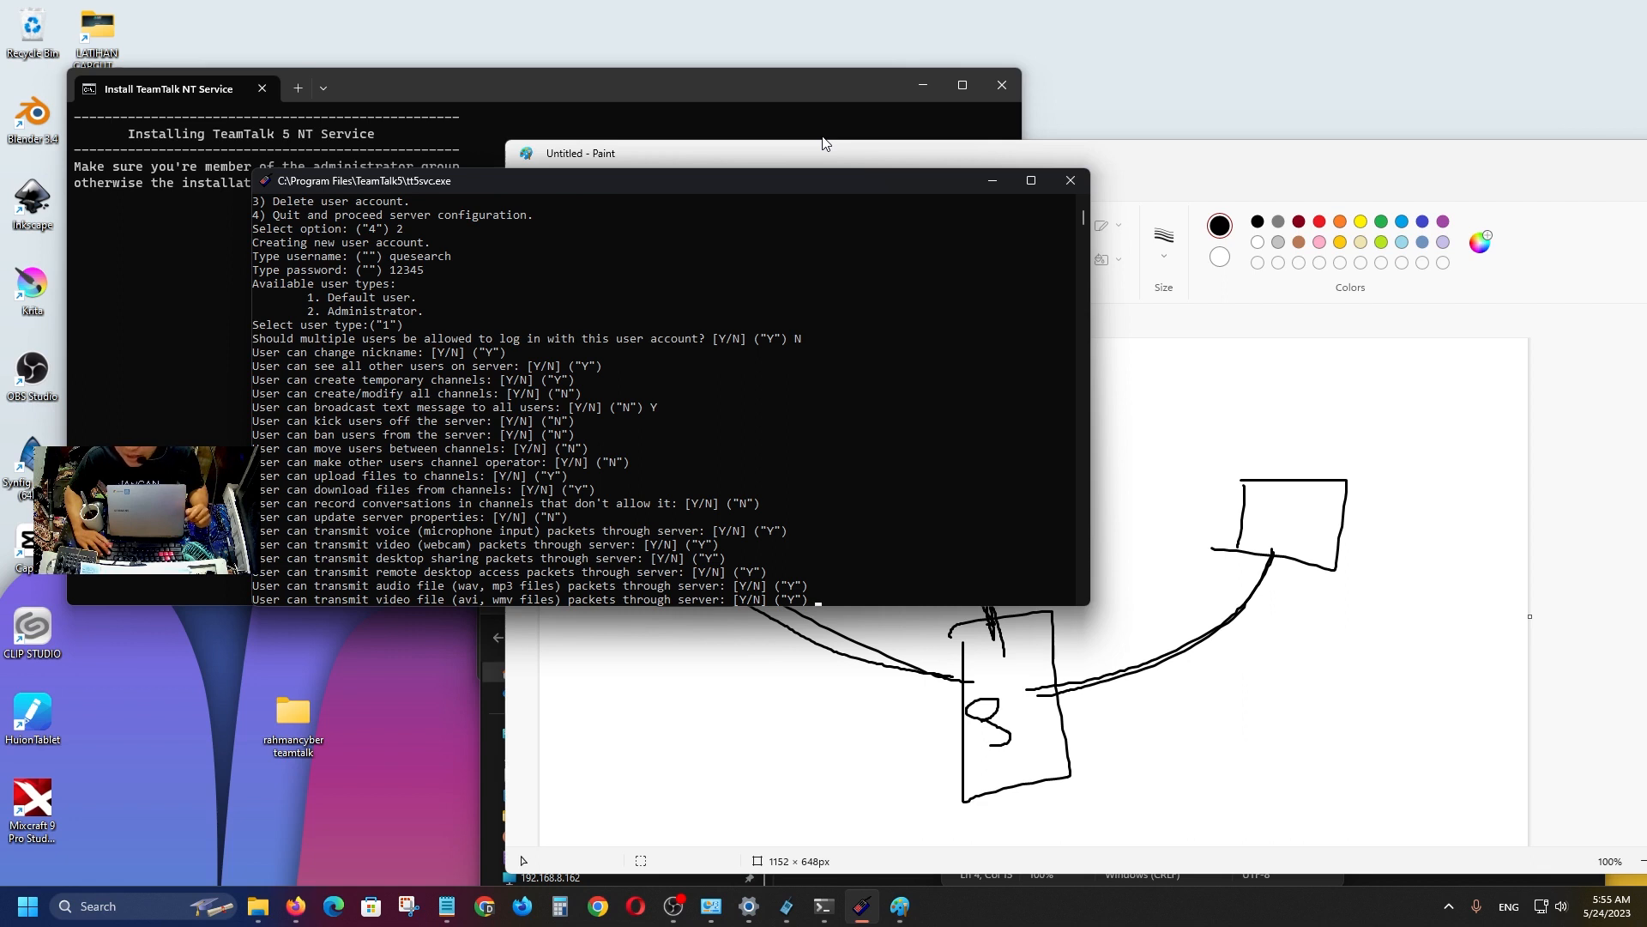
pyautogui.press('Return')
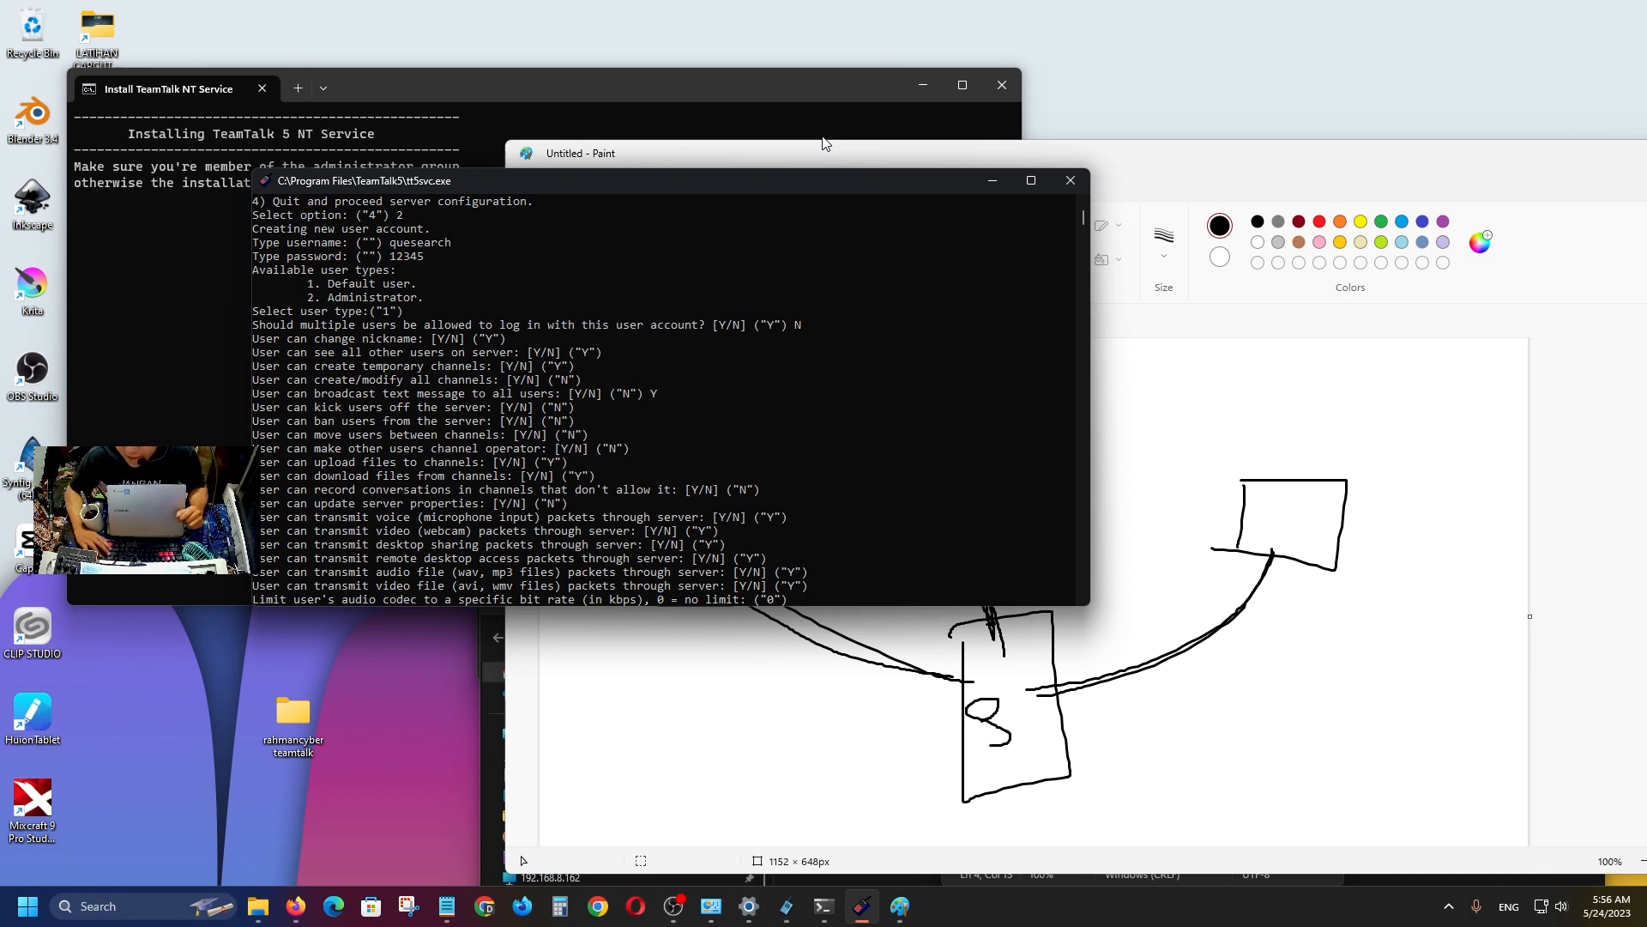
# Save the account with bit-rate limit 0 and no command-flooding limit.
pyautogui.write('128')
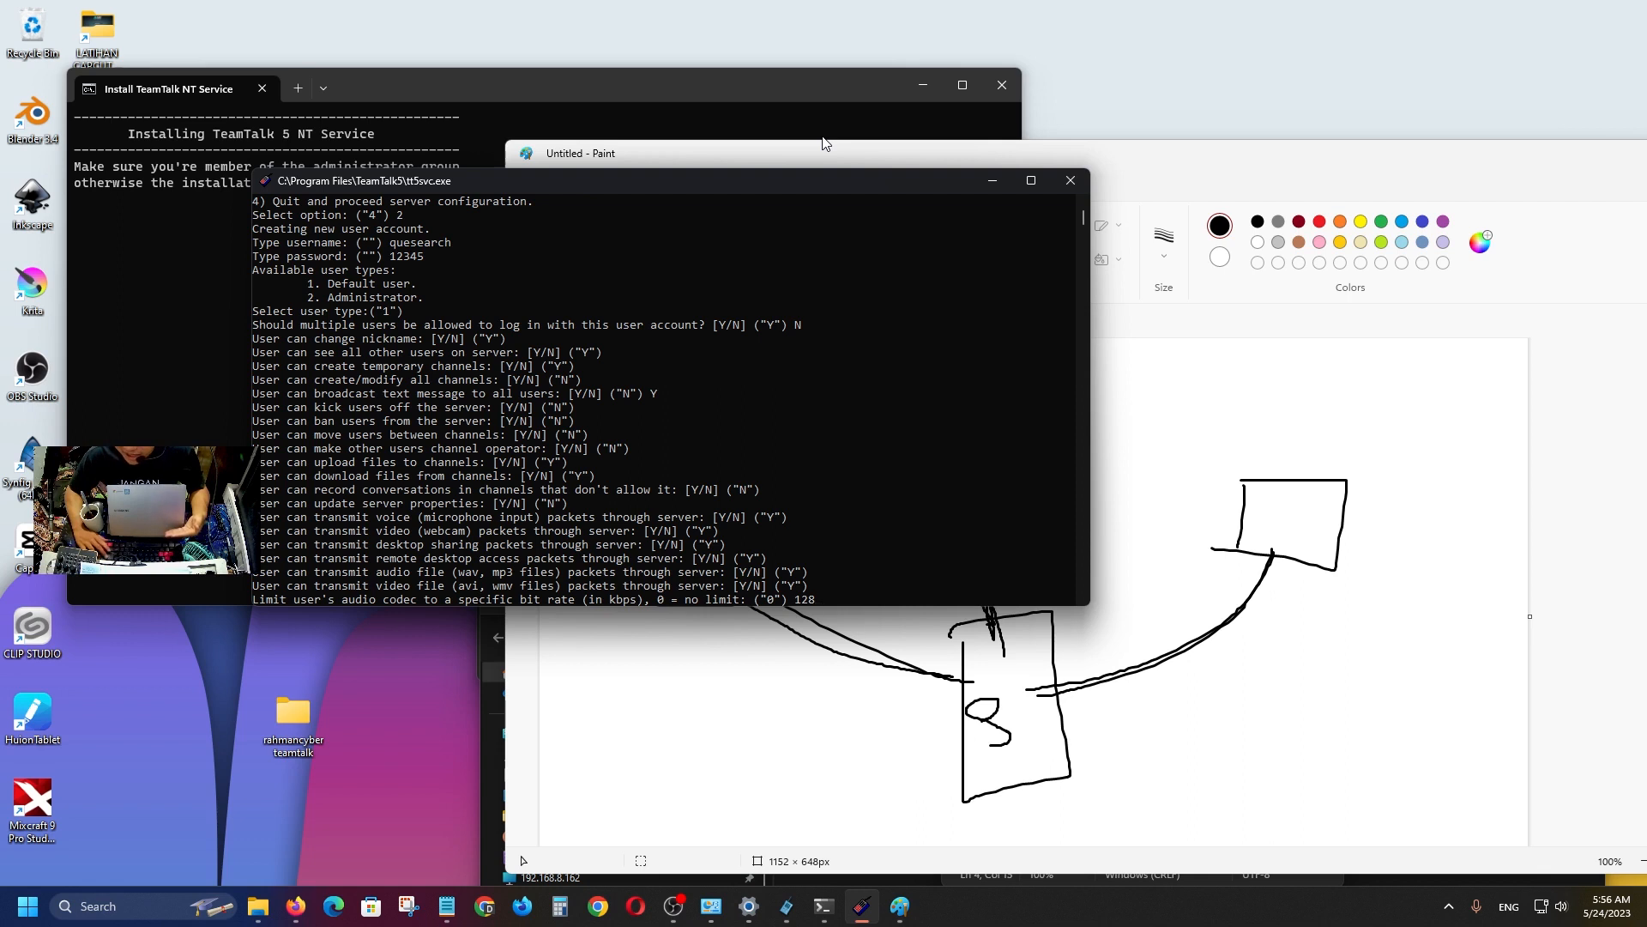
pyautogui.press('BackSpace')
pyautogui.press('BackSpace')
pyautogui.press('BackSpace')
pyautogui.press('Return')
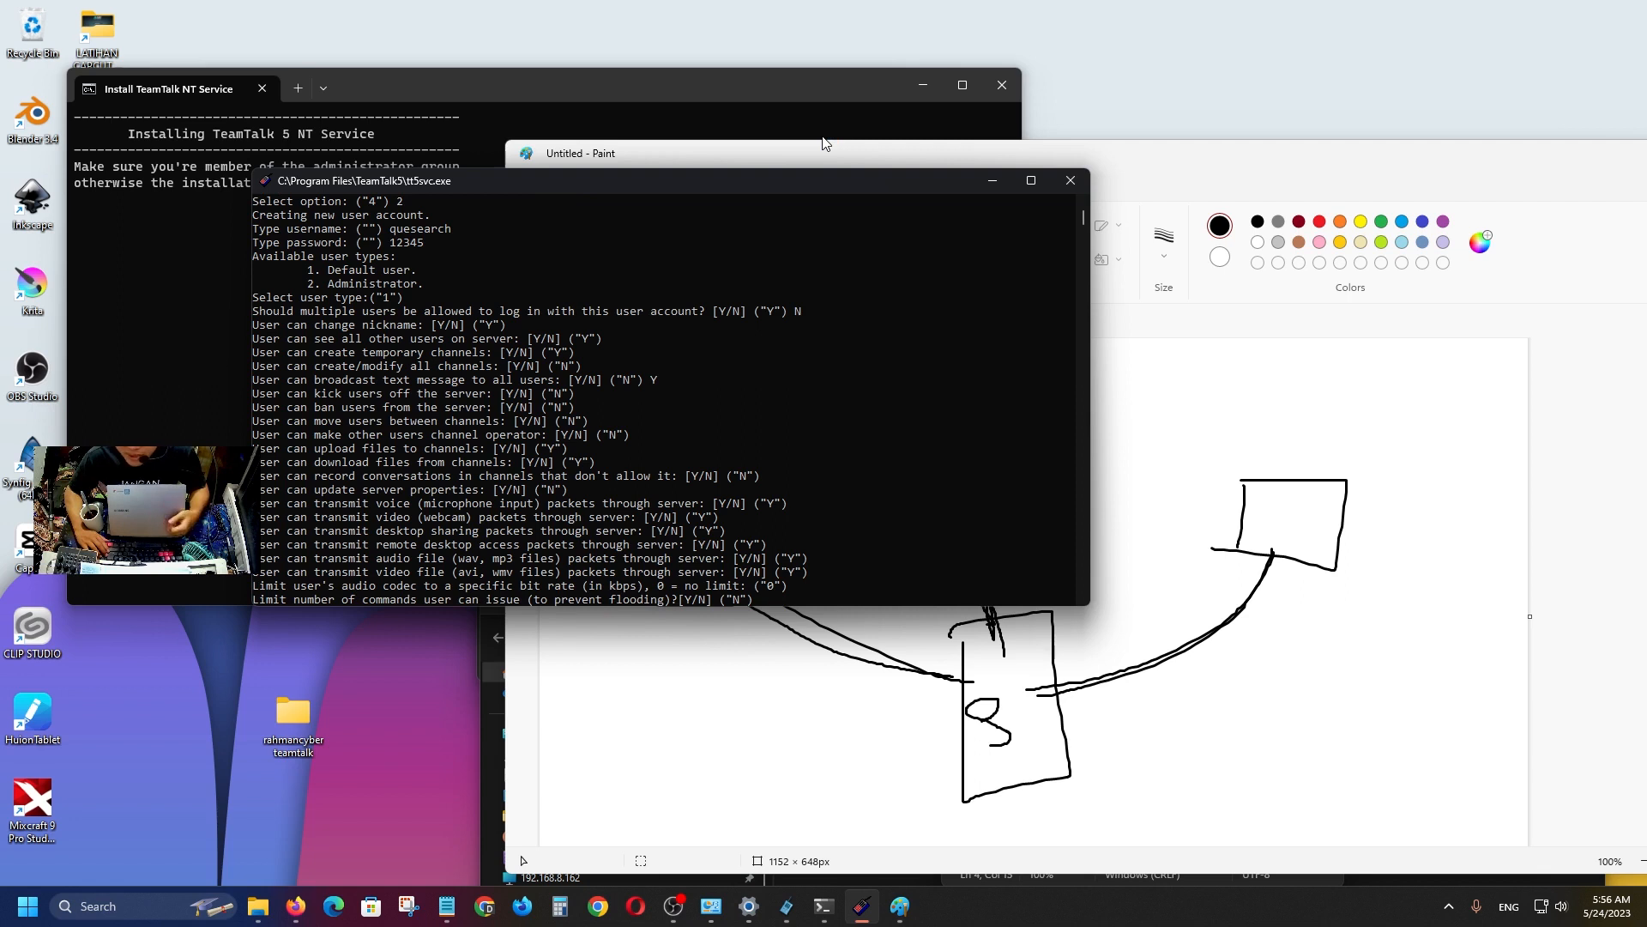
pyautogui.press('Return')
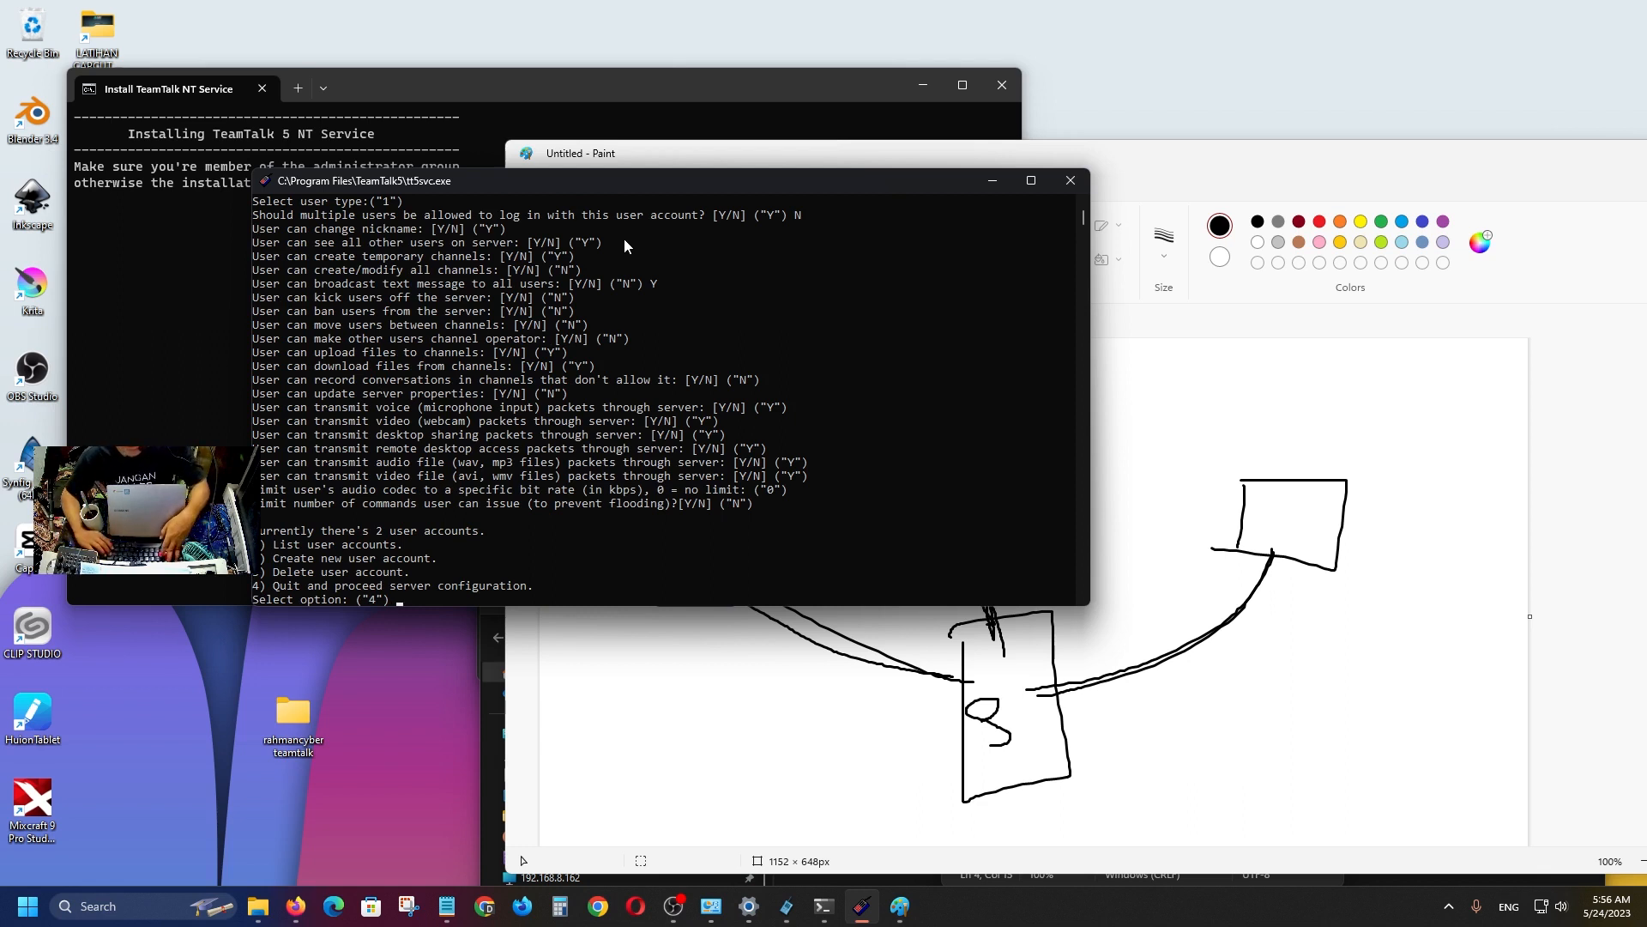
# List the user accounts, showing one Administrator and one Default user, then enter option 4.
pyautogui.write('1')
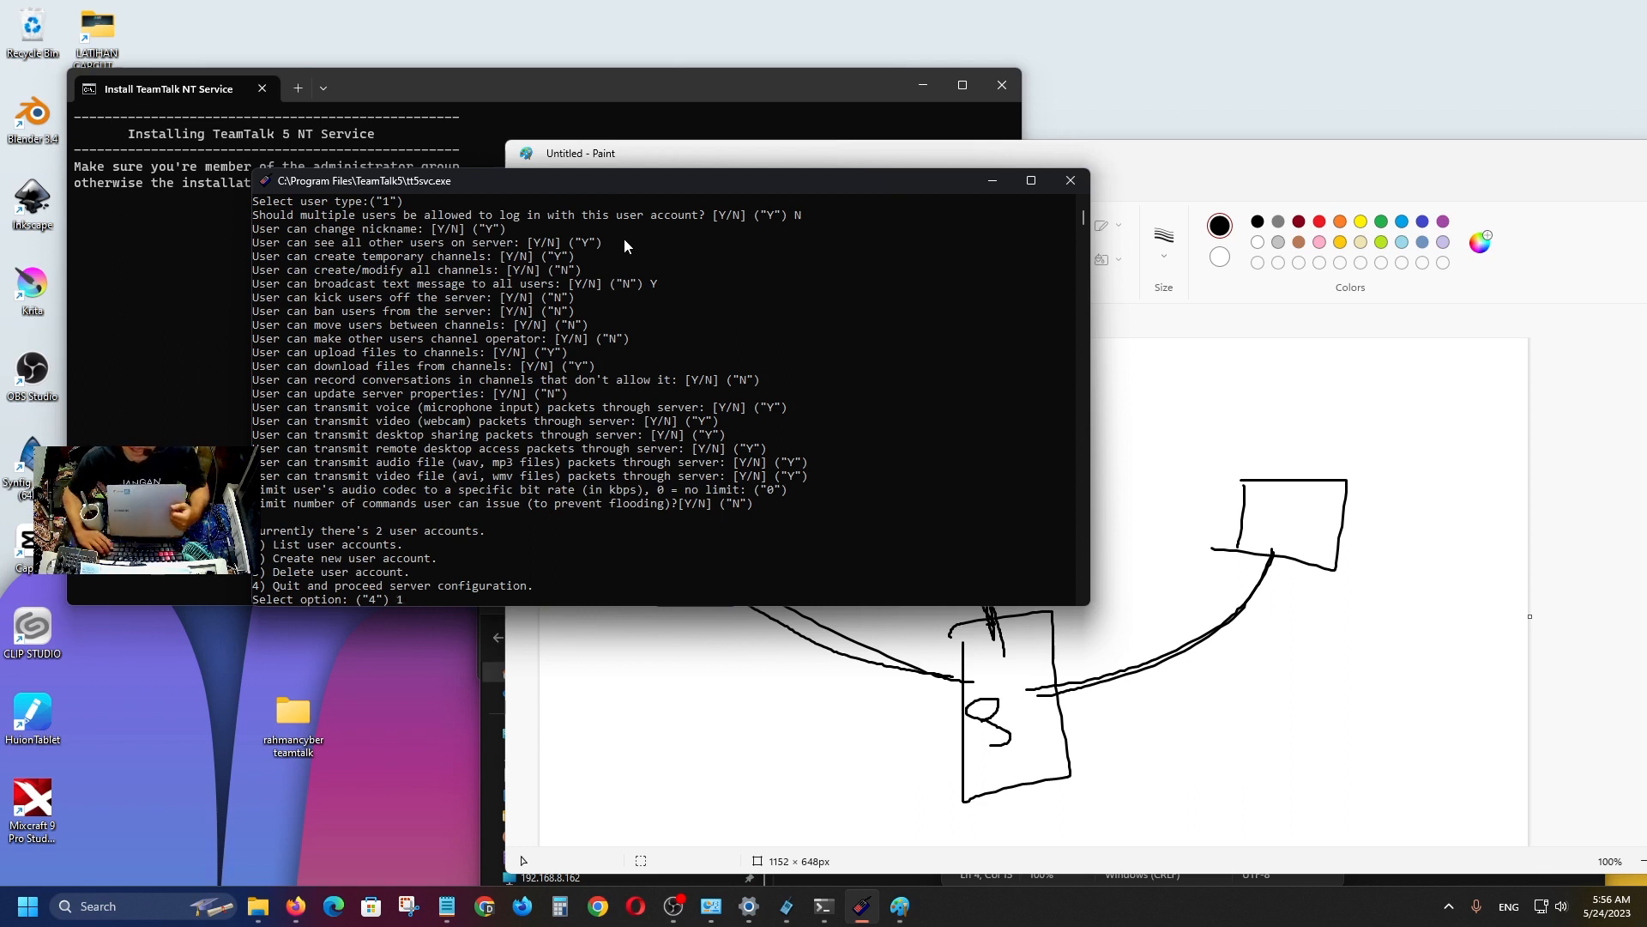
pyautogui.press('Return')
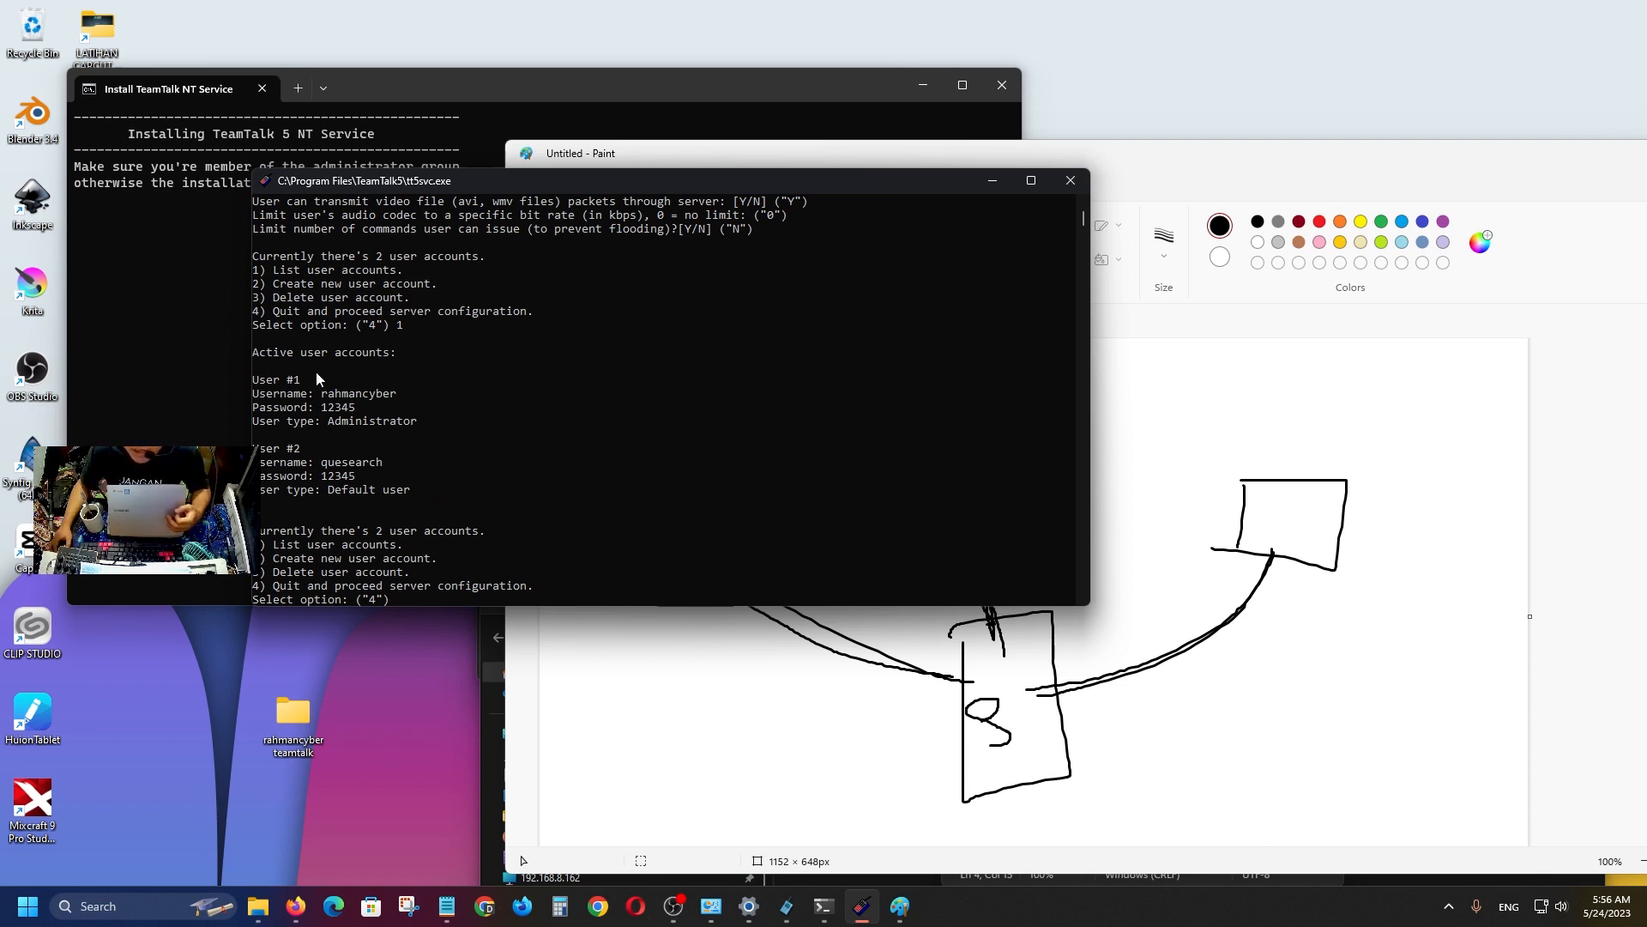
pyautogui.write('3')
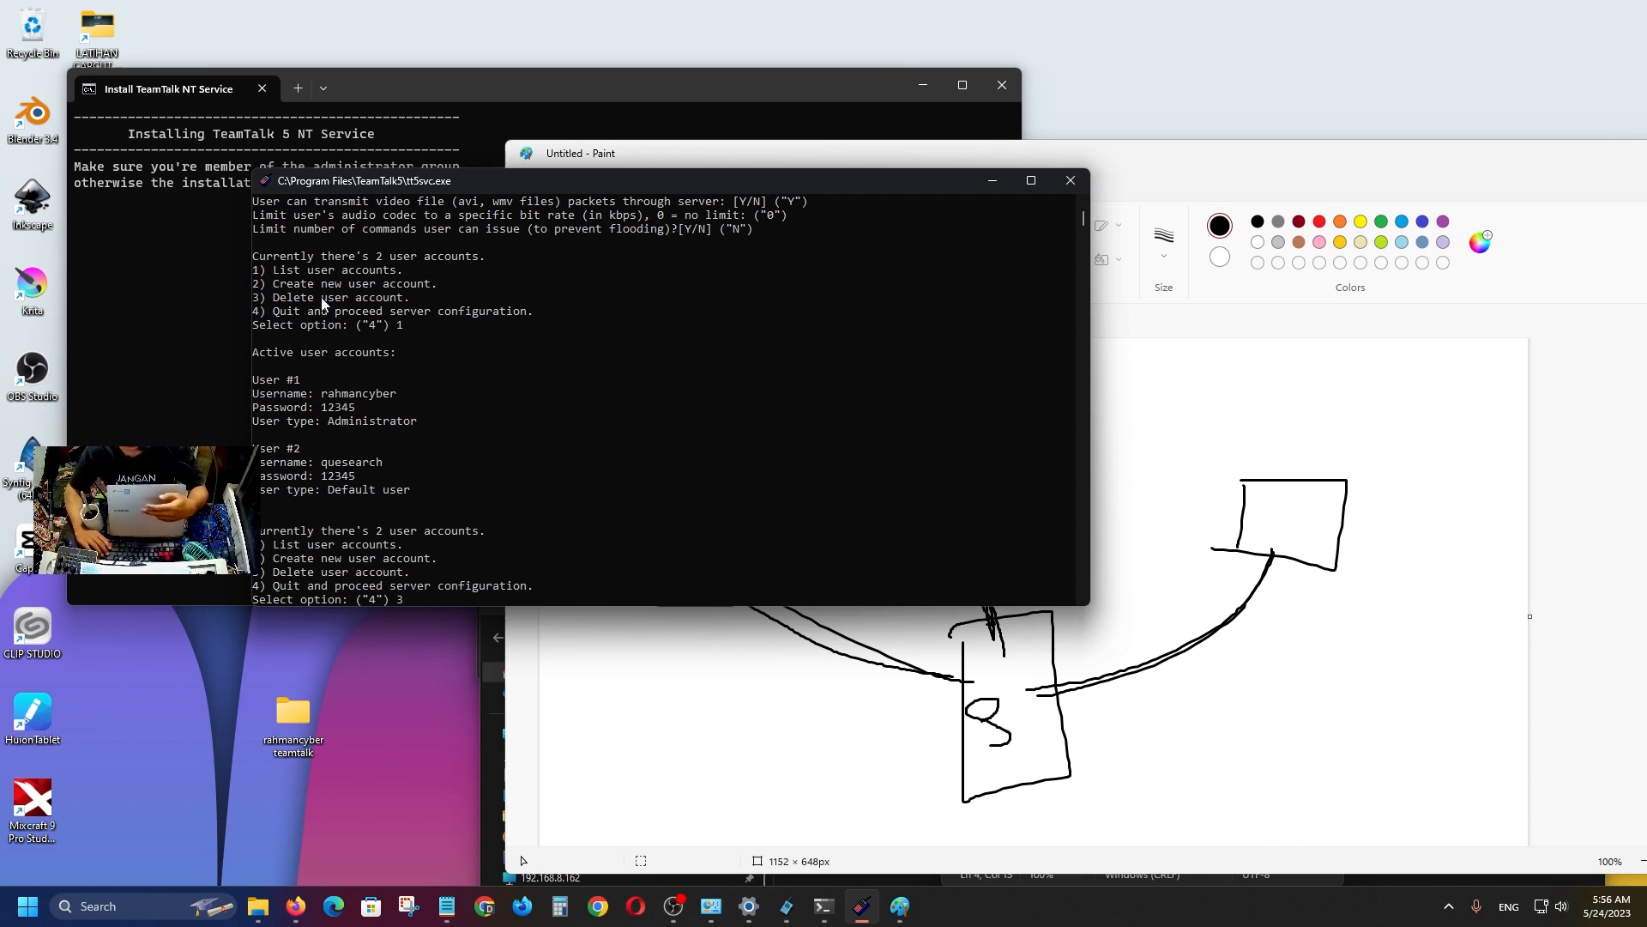
pyautogui.press('BackSpace')
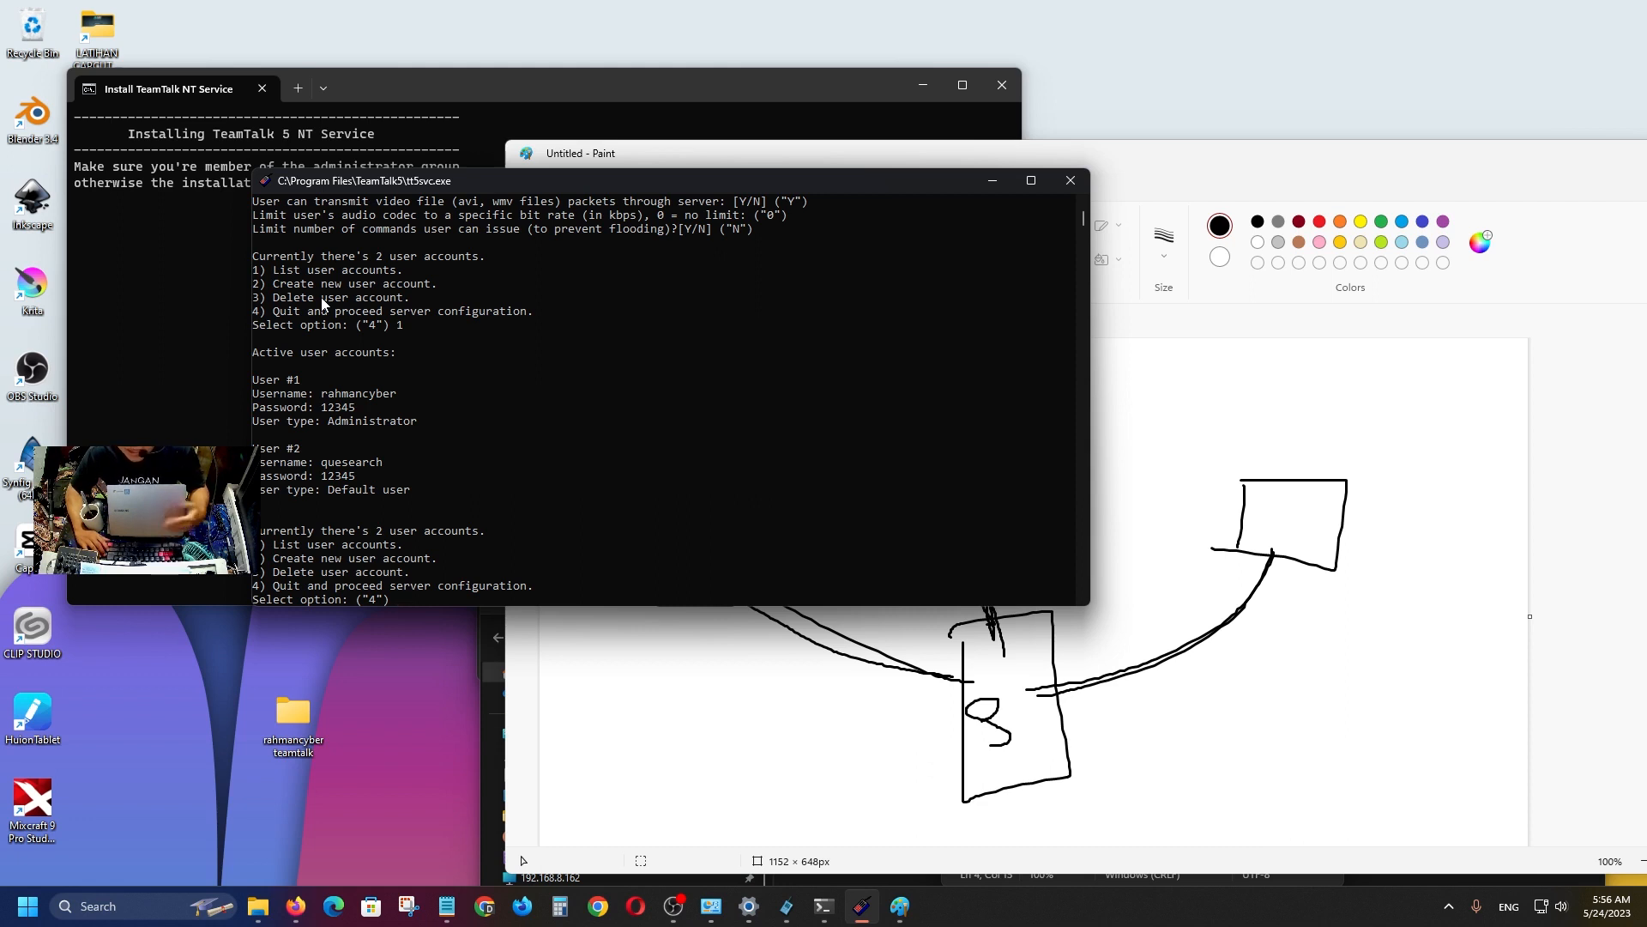
pyautogui.write('4')
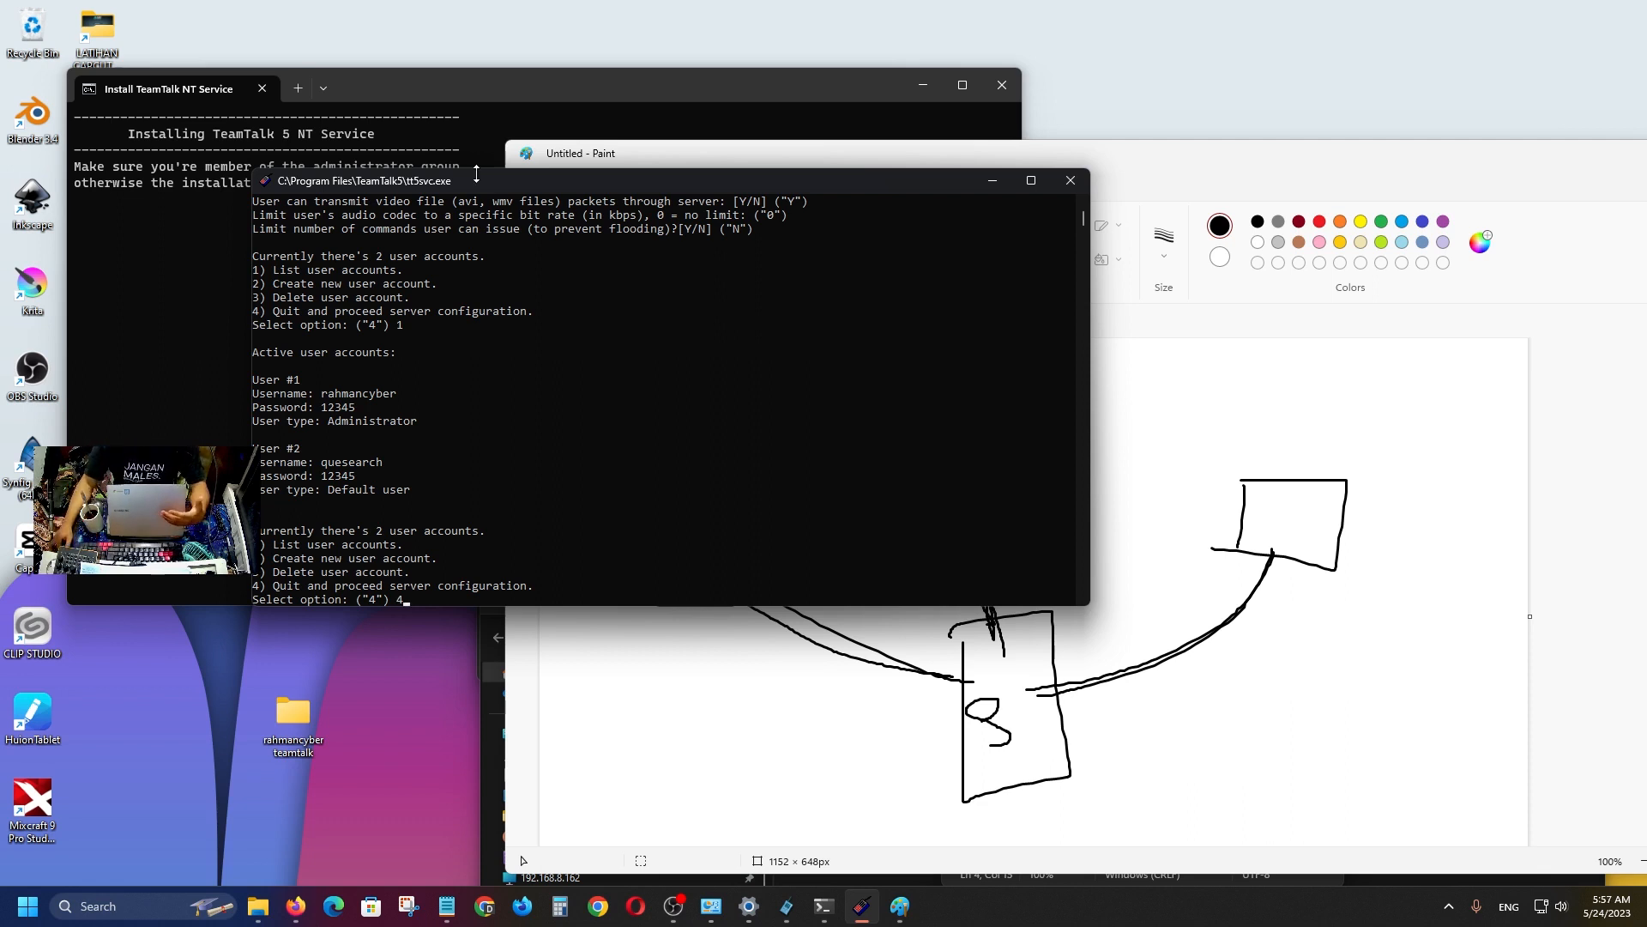
pyautogui.moveTo(484, 184); pyautogui.dragTo(606, 237)
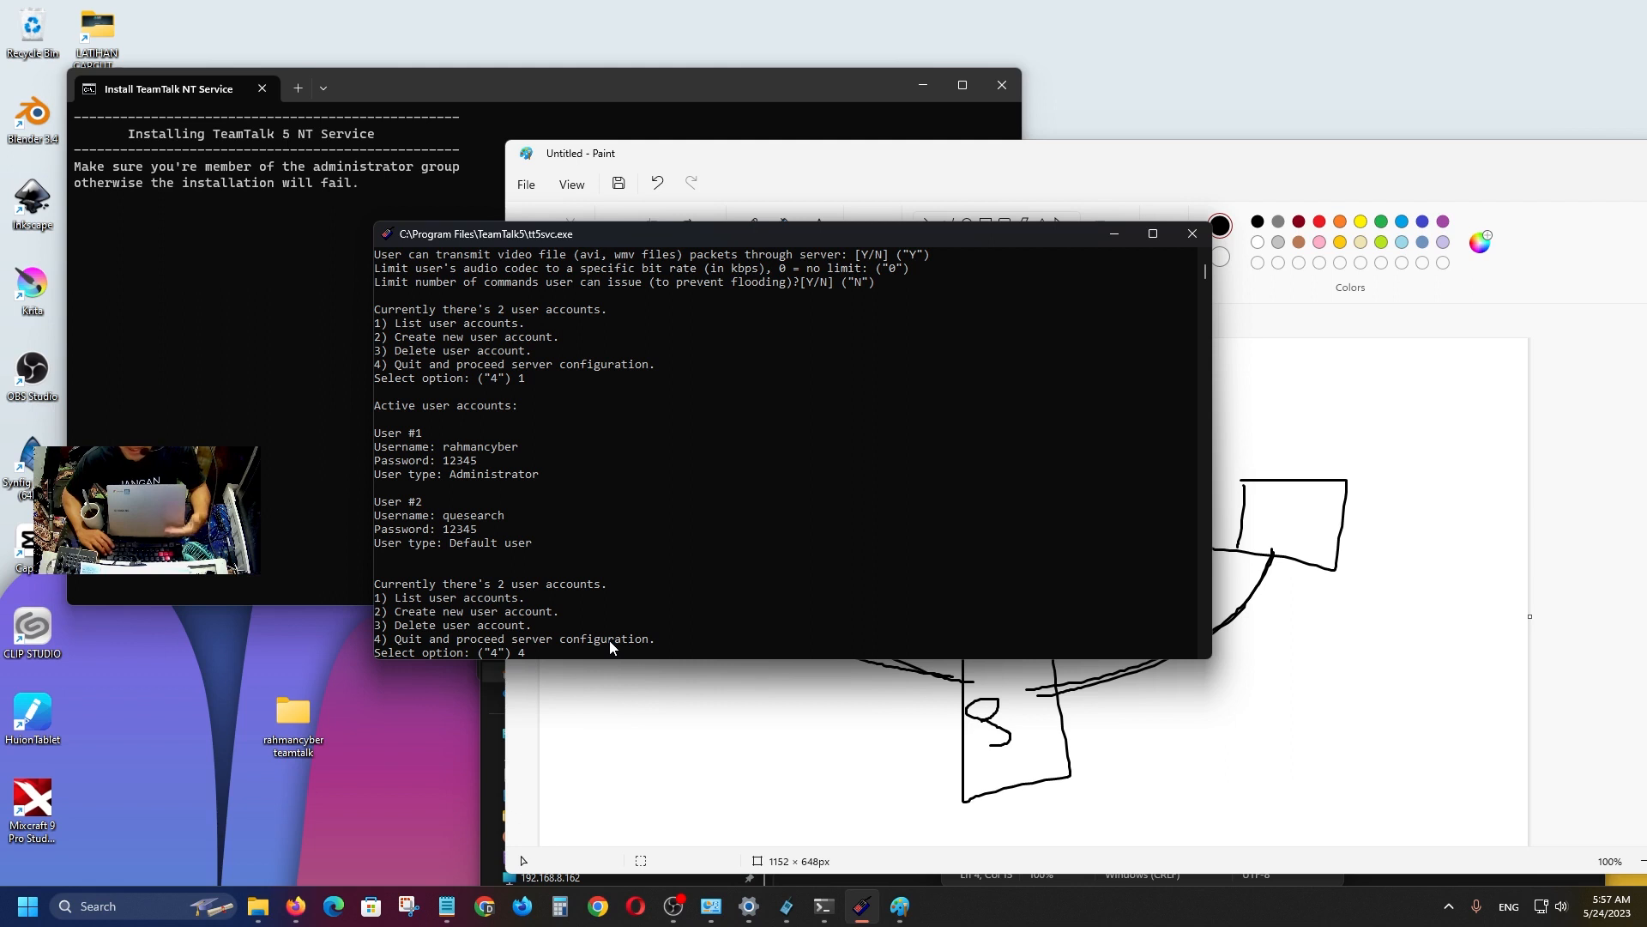
# Ban users after 7 invalid login attempts.
pyautogui.press('Return')
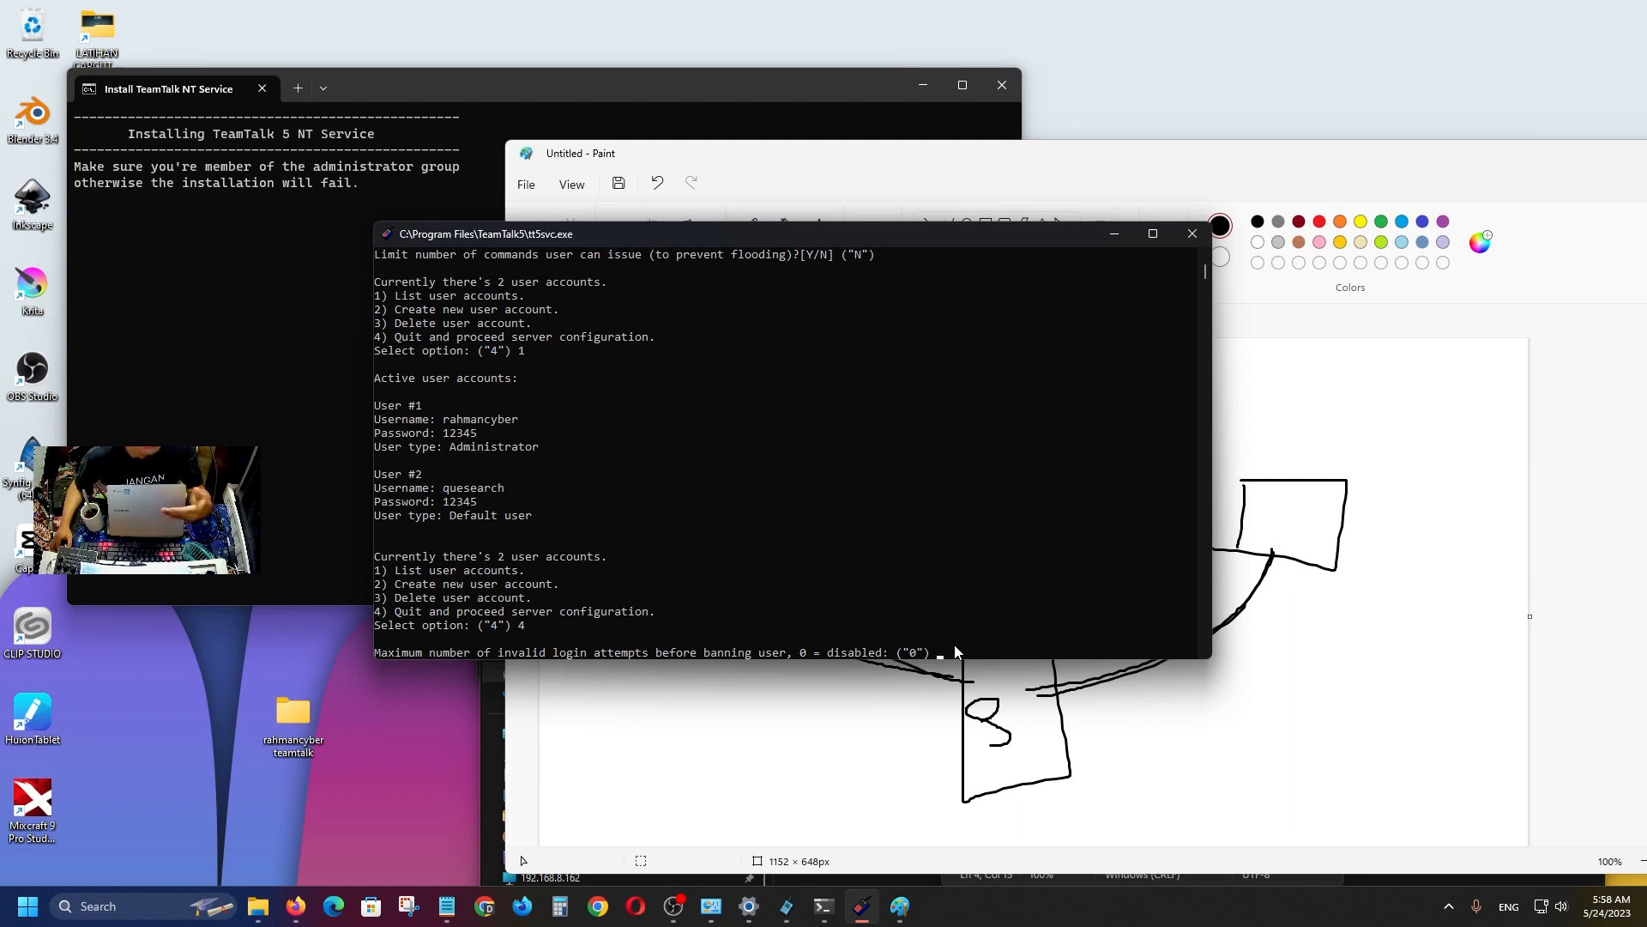
pyautogui.write('7')
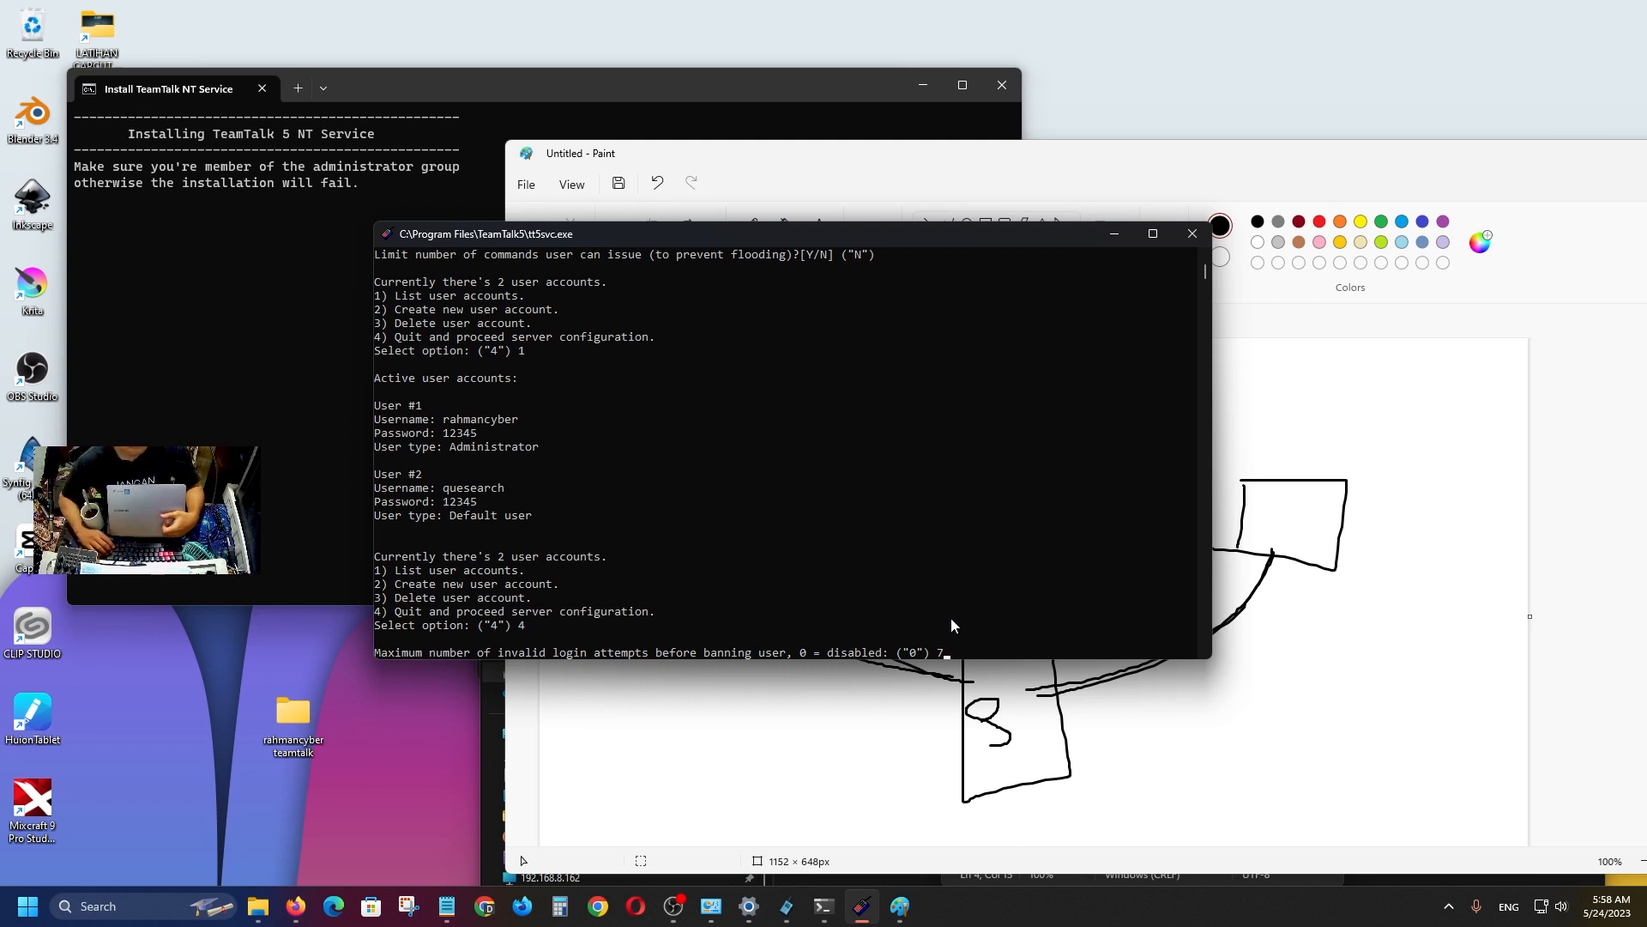
pyautogui.press('Return')
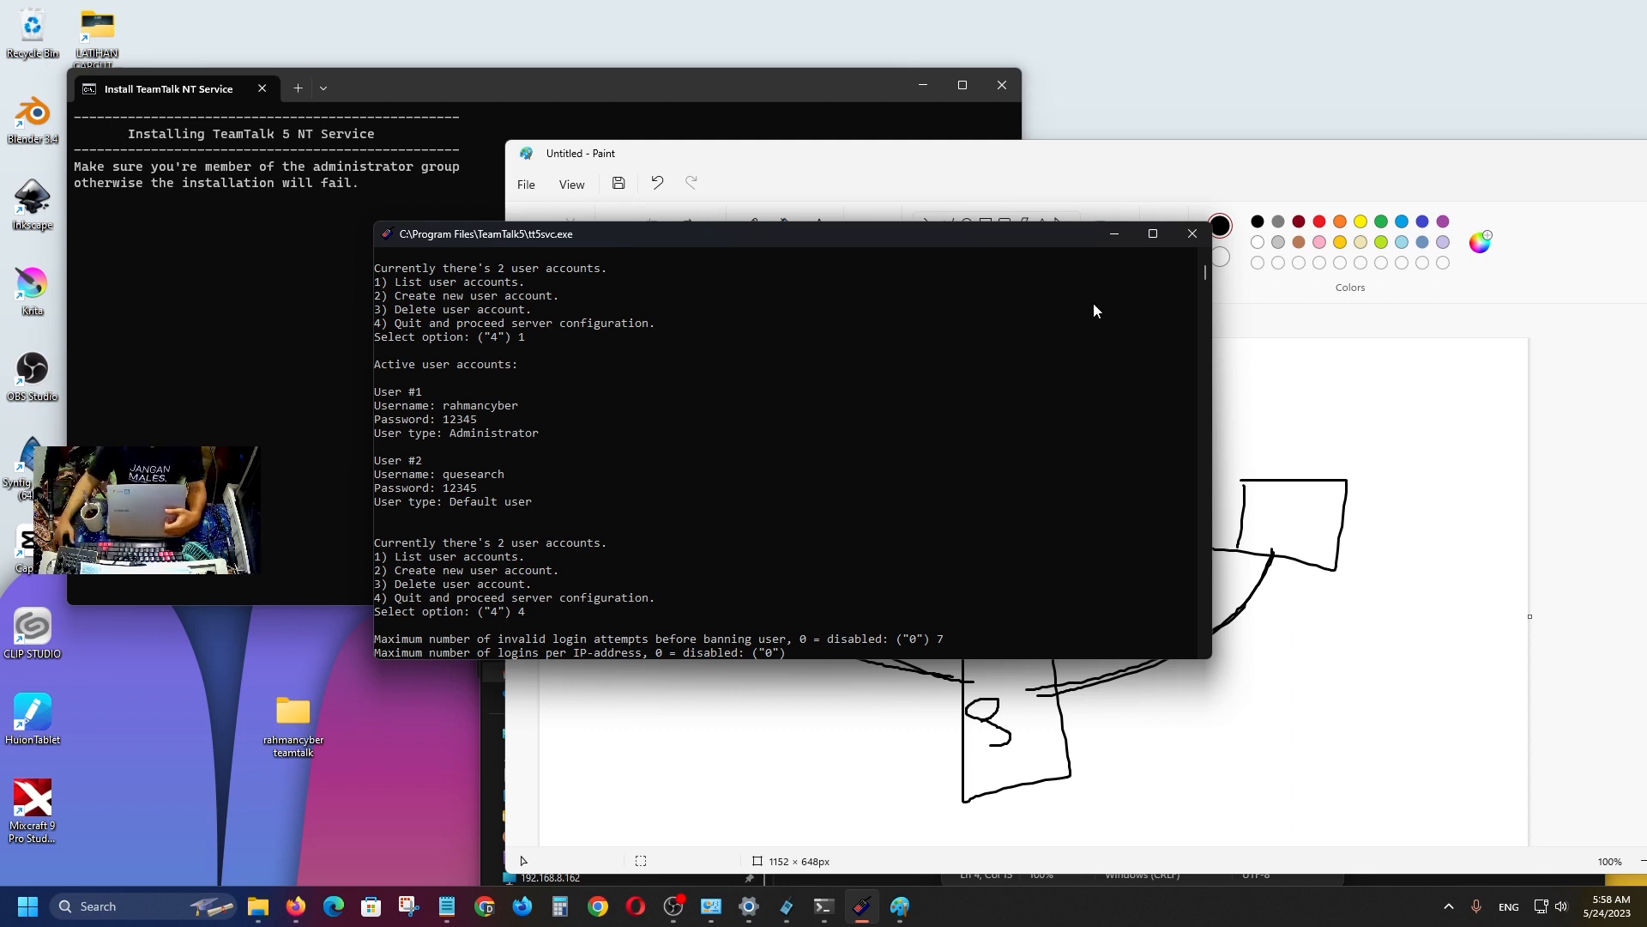
pyautogui.click(1366, 414)
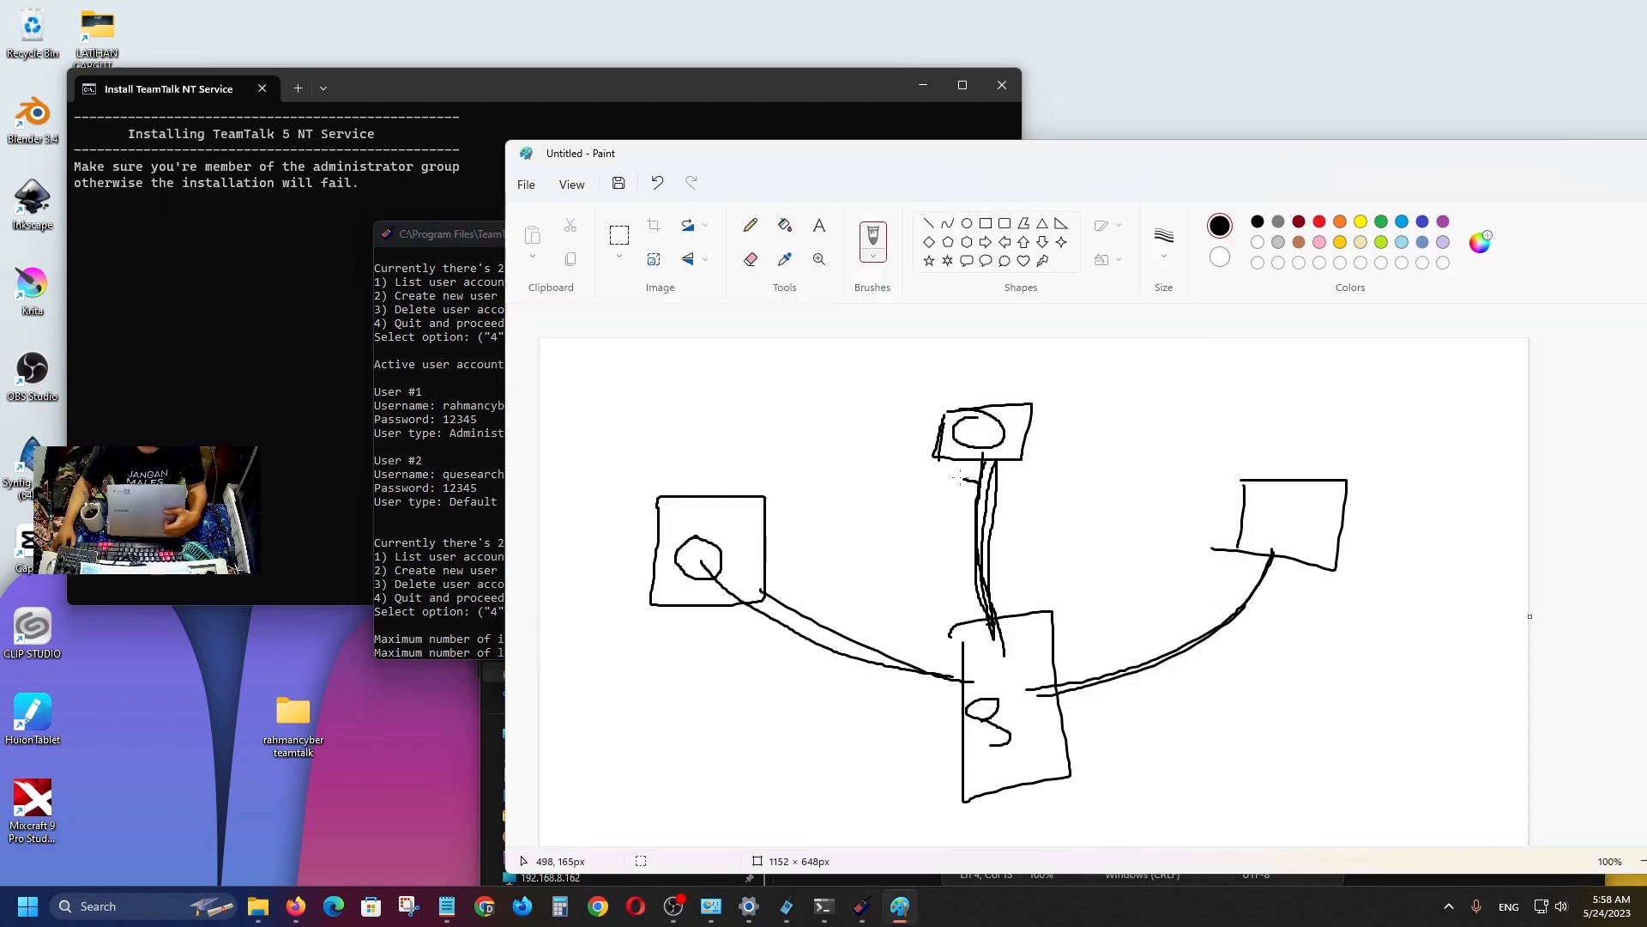
# Circle the top and left boxes in the Paint network sketch and write 'IP' labels above the boxes.
pyautogui.moveTo(980, 480); pyautogui.dragTo(1028, 402)
pyautogui.moveTo(742, 487)
pyautogui.mouseDown()
pyautogui.moveTo(731, 508)
pyautogui.moveTo(762, 549)
pyautogui.moveTo(782, 455)
pyautogui.moveTo(755, 457)
pyautogui.moveTo(717, 531)
pyautogui.moveTo(739, 515)
pyautogui.moveTo(687, 515)
pyautogui.mouseUp()
pyautogui.click(496, 650)
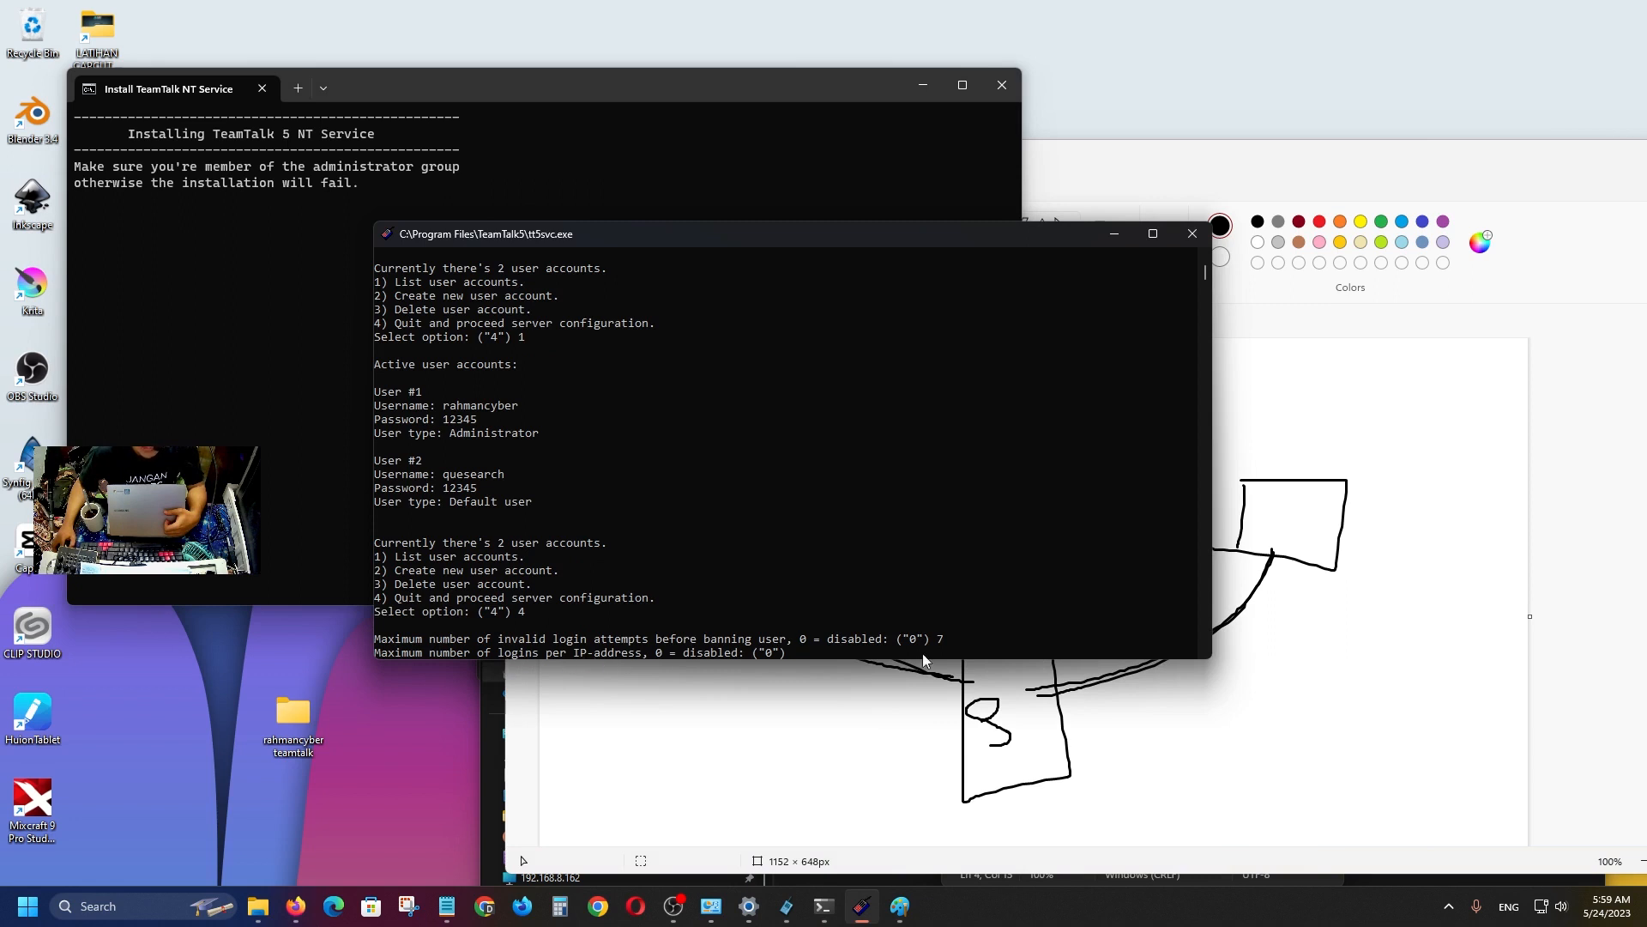
pyautogui.click(1334, 438)
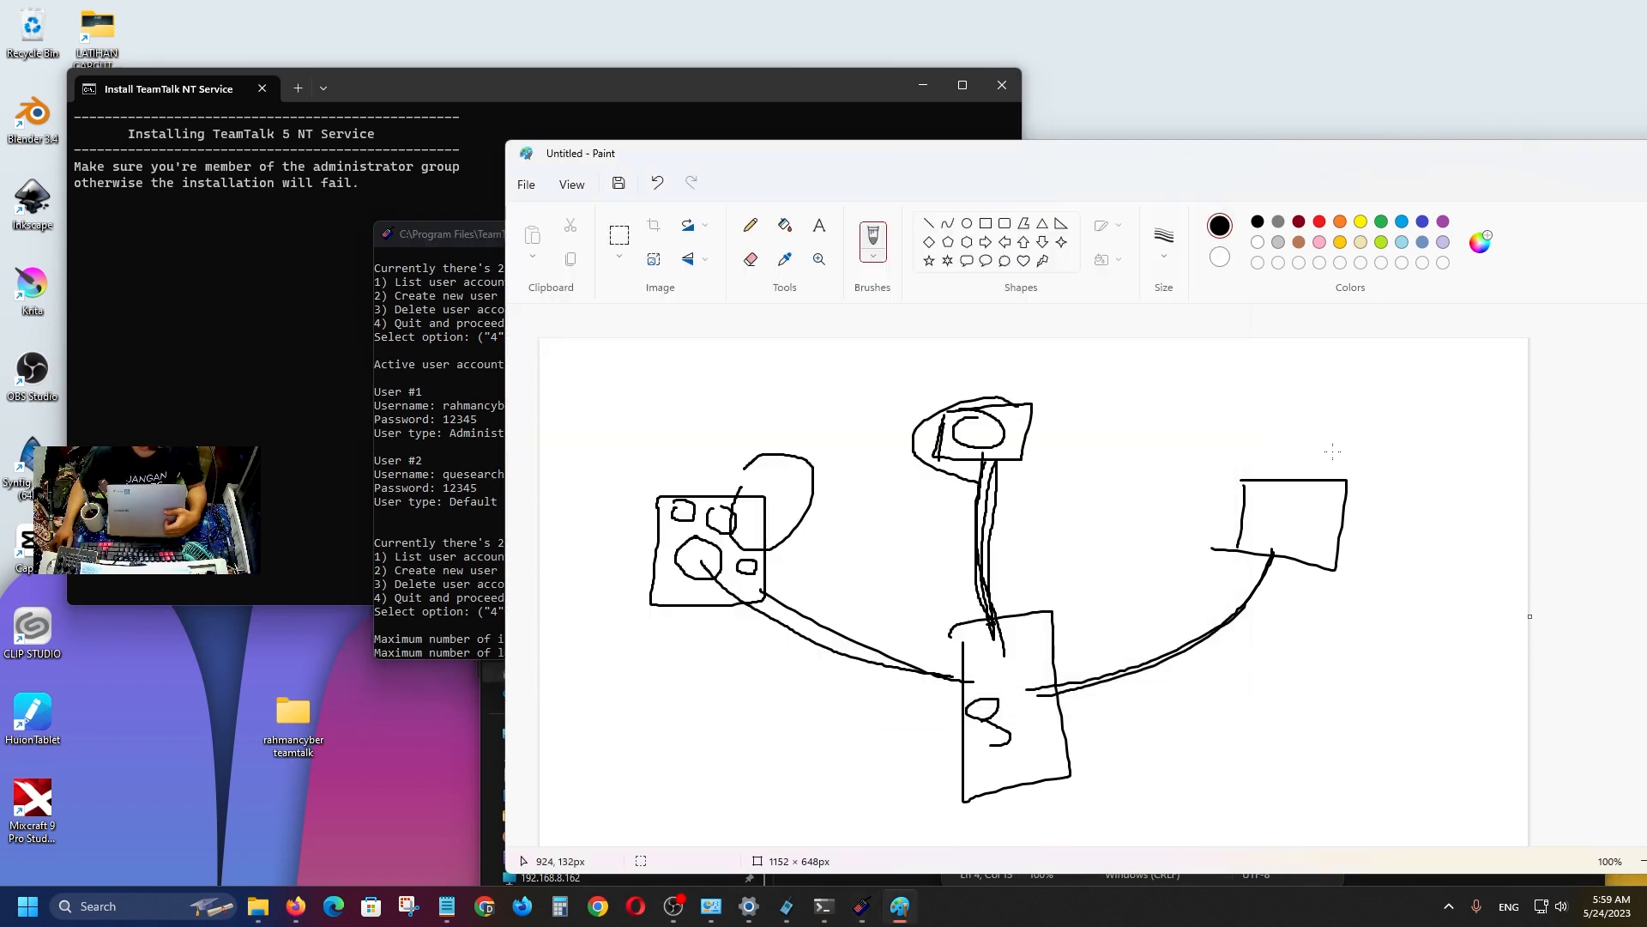
pyautogui.moveTo(1313, 417)
pyautogui.mouseDown()
pyautogui.moveTo(1314, 458)
pyautogui.moveTo(1331, 433)
pyautogui.mouseUp()
pyautogui.moveTo(1284, 443); pyautogui.dragTo(1329, 442)
pyautogui.moveTo(937, 349)
pyautogui.mouseDown()
pyautogui.moveTo(935, 388)
pyautogui.moveTo(949, 376)
pyautogui.mouseUp()
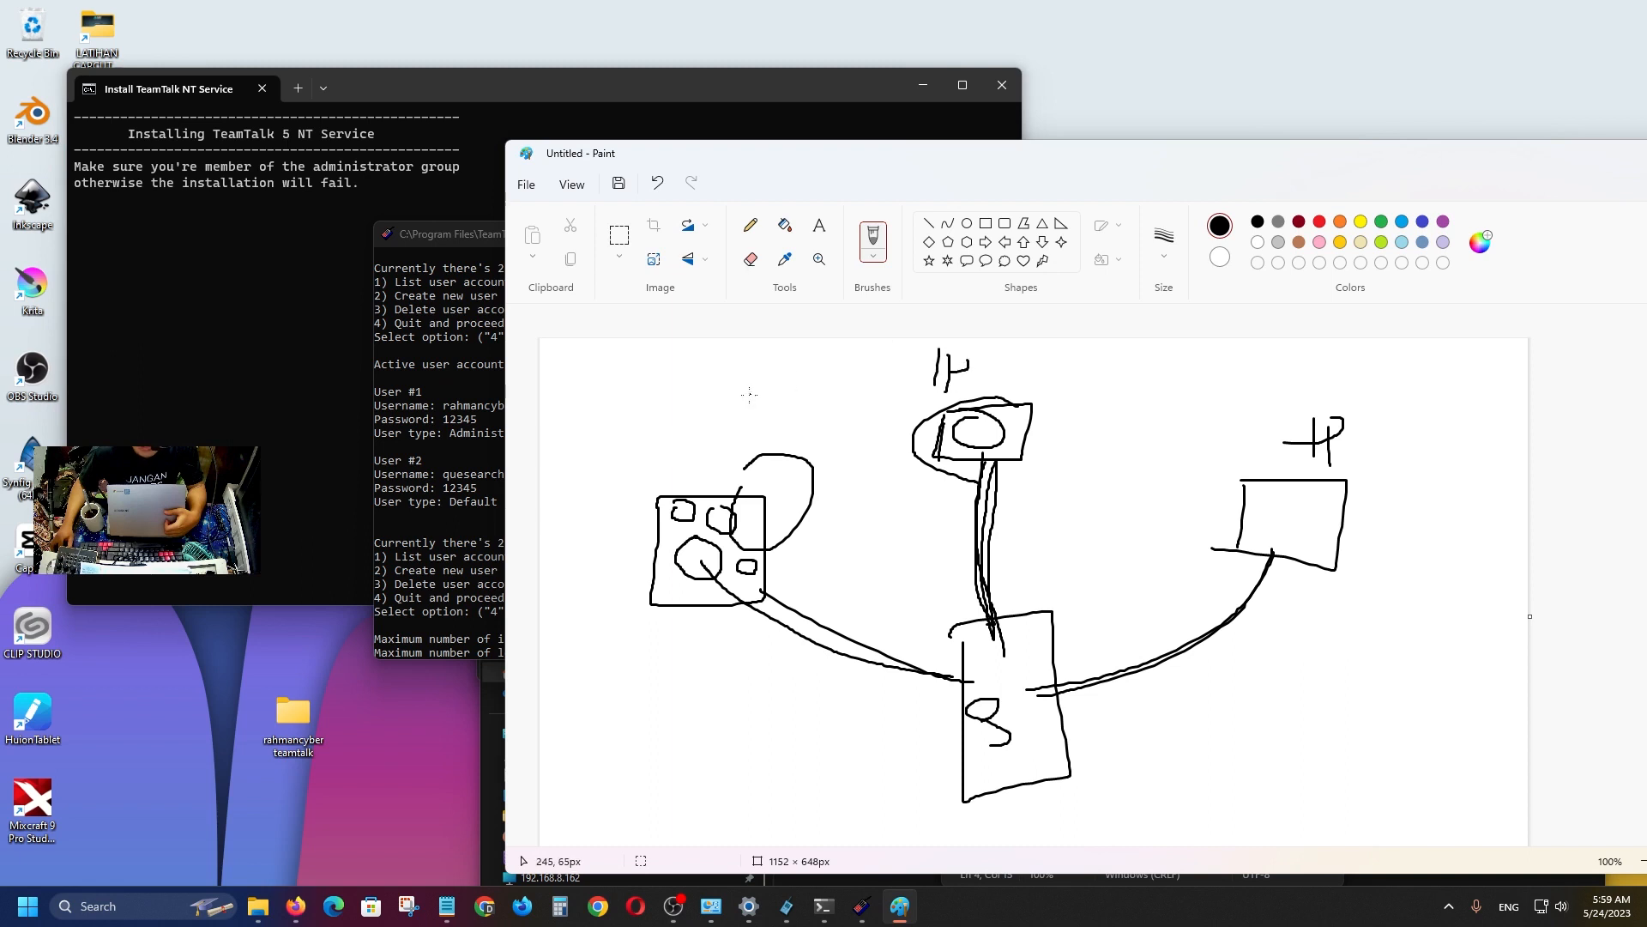
pyautogui.moveTo(705, 422)
pyautogui.mouseDown()
pyautogui.moveTo(705, 451)
pyautogui.moveTo(739, 415)
pyautogui.moveTo(724, 431)
pyautogui.mouseUp()
pyautogui.click(446, 463)
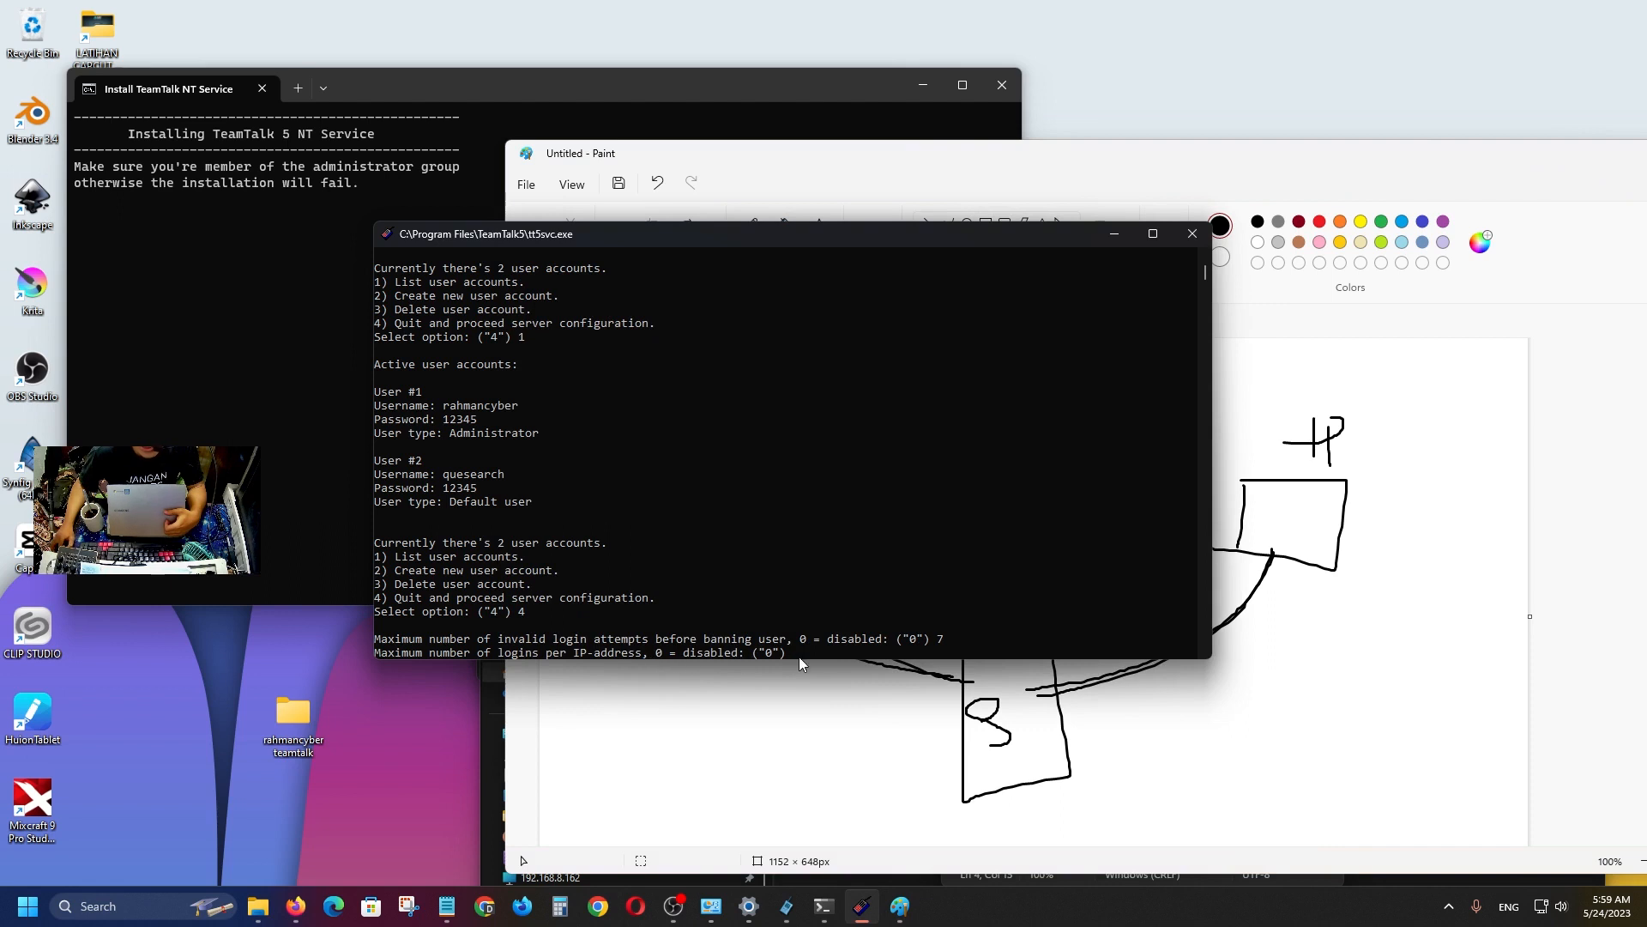
# Allow 5 logins per IP address with no login delay, and save the server settings.
pyautogui.write('5')
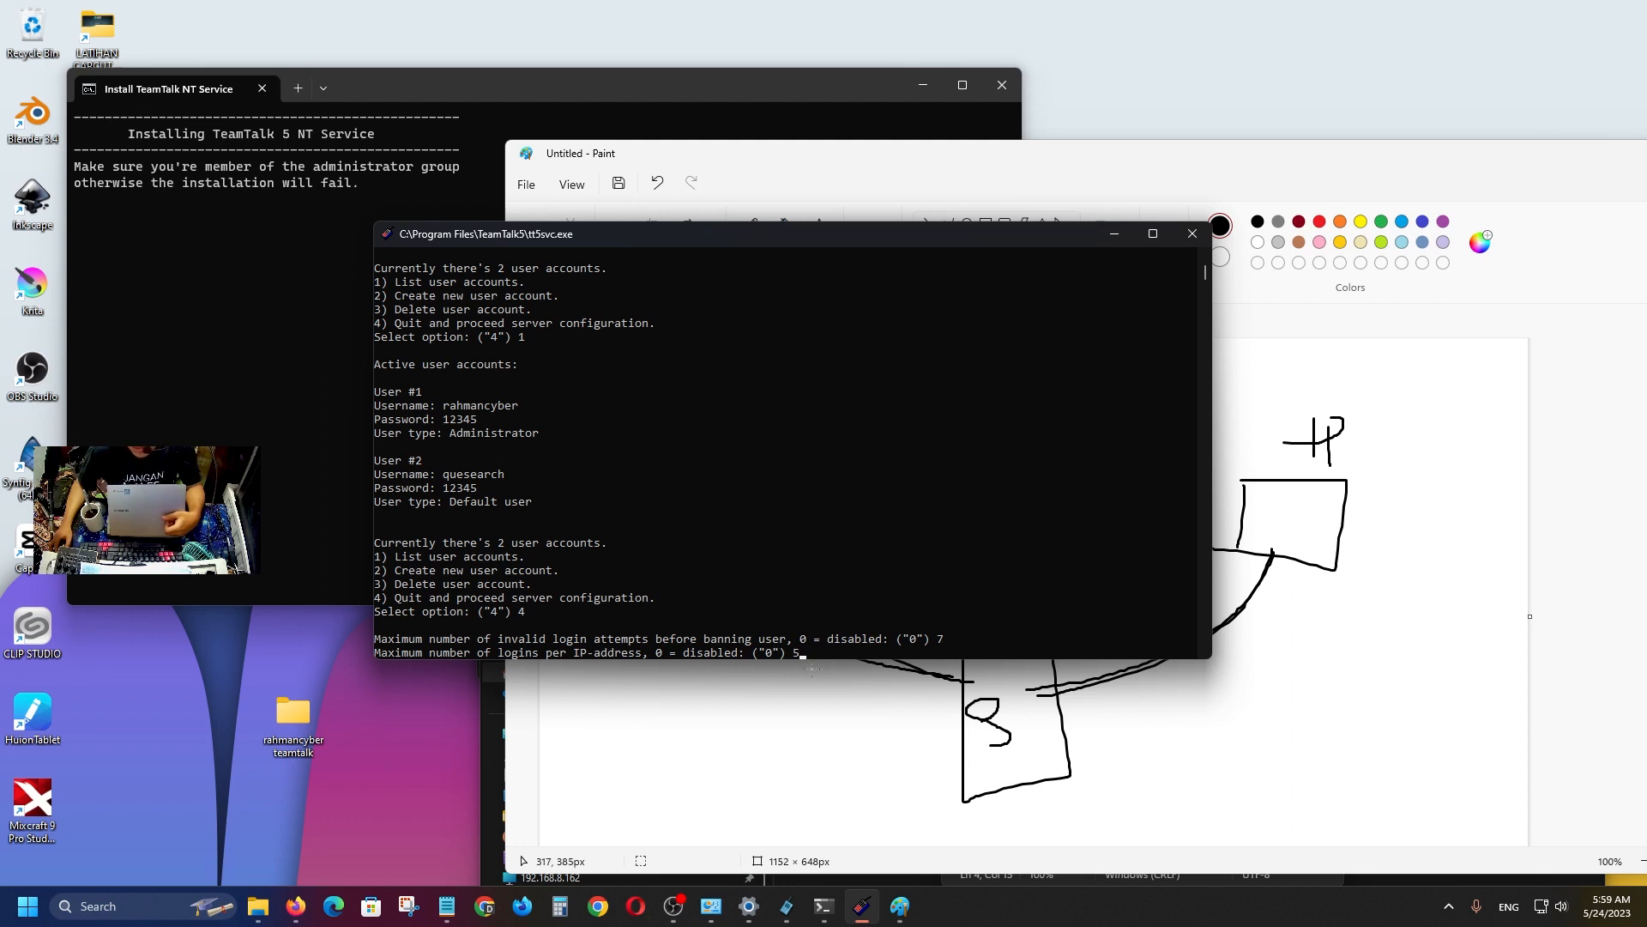
pyautogui.press('Return')
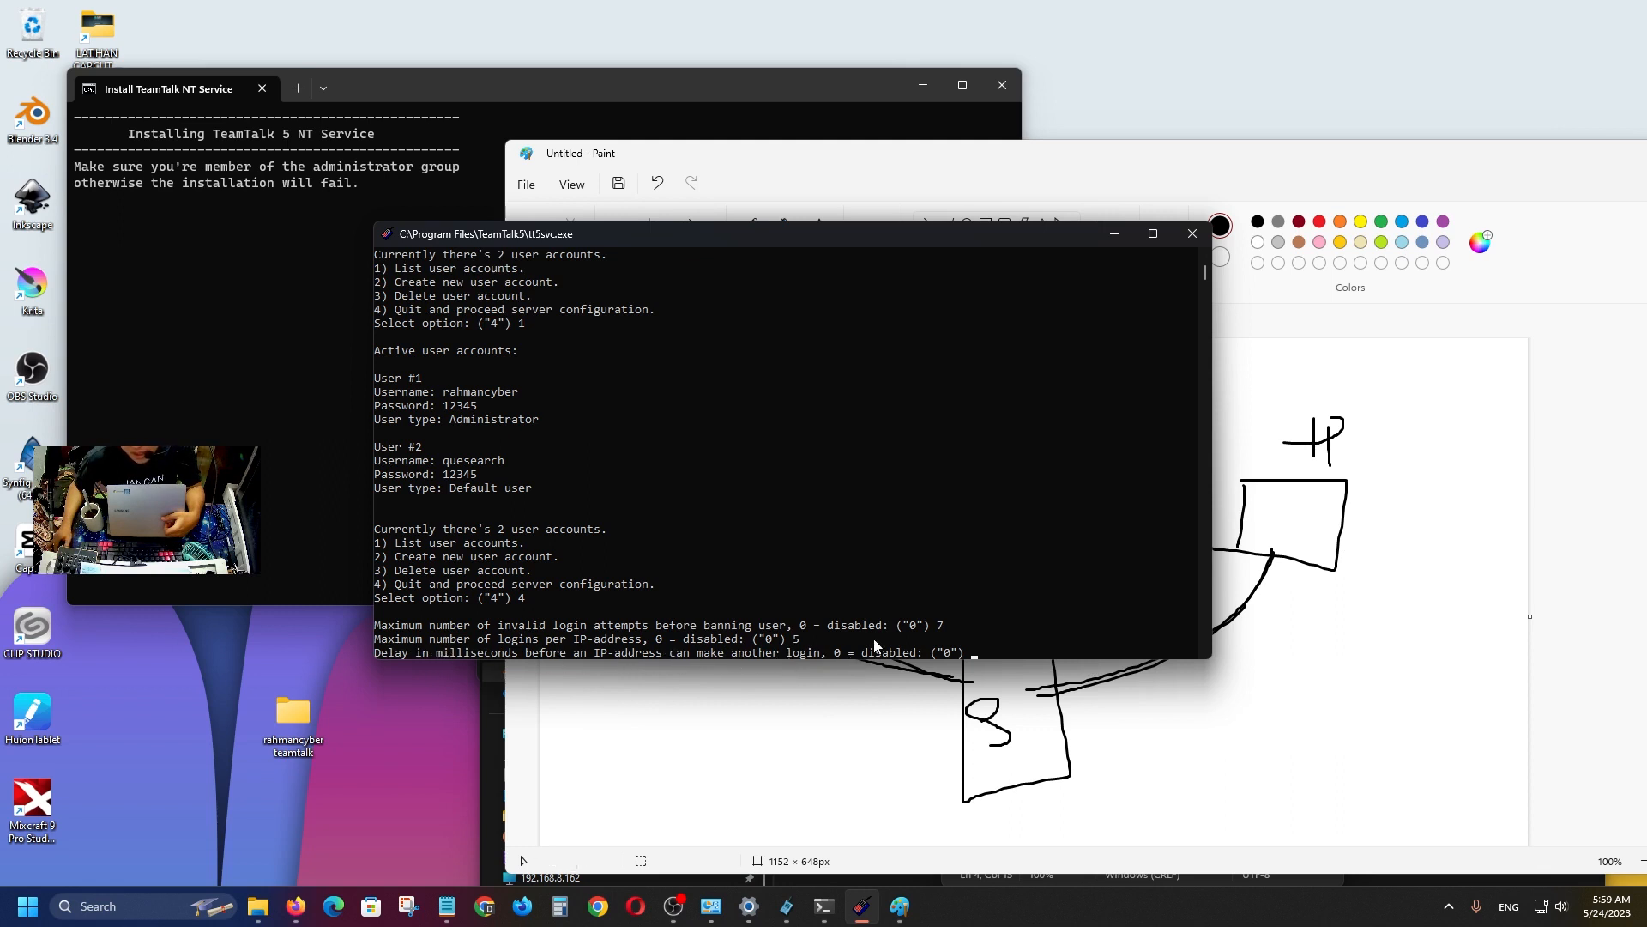
pyautogui.press('Return')
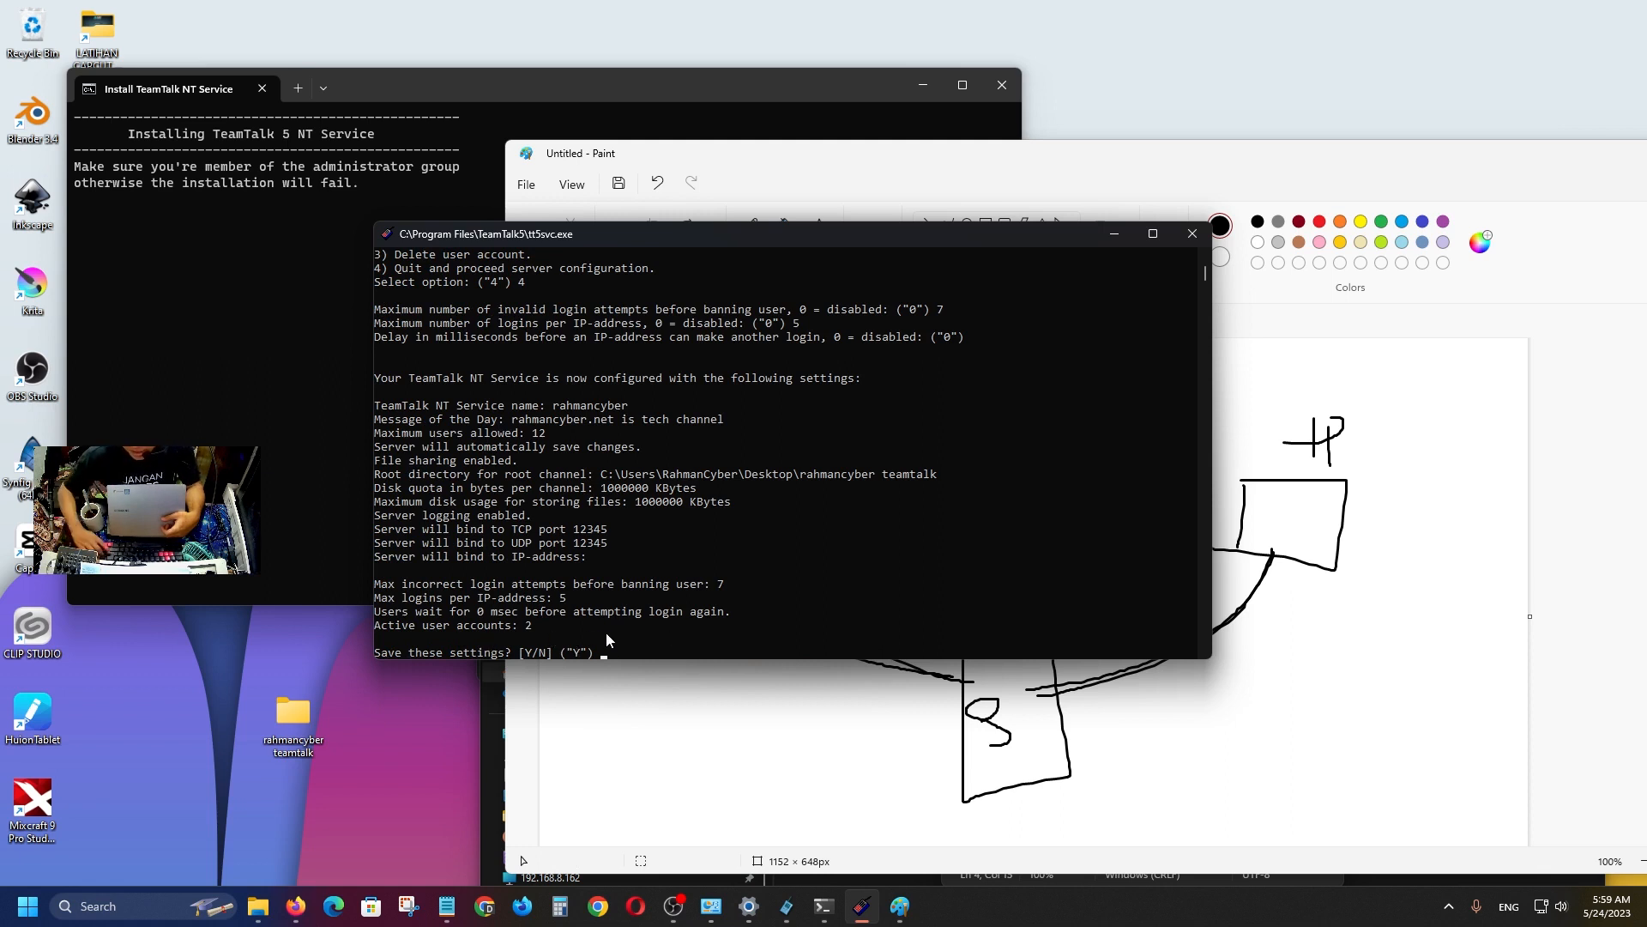
pyautogui.press('Return')
pyautogui.click(154, 306)
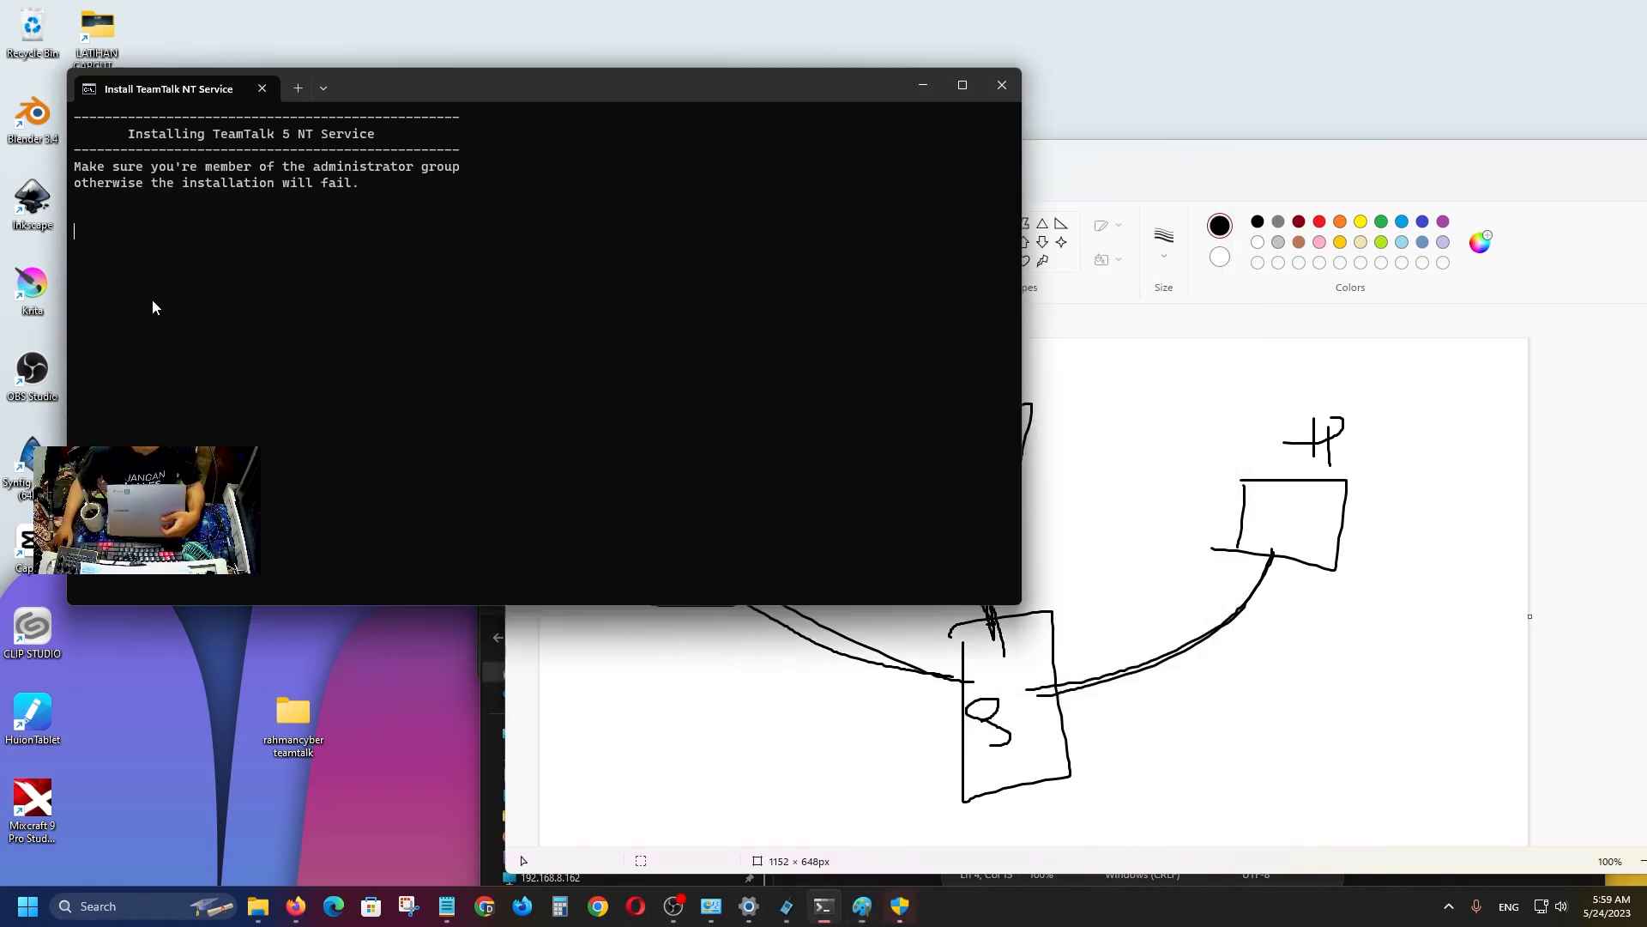
pyautogui.moveTo(444, 81); pyautogui.dragTo(650, 82)
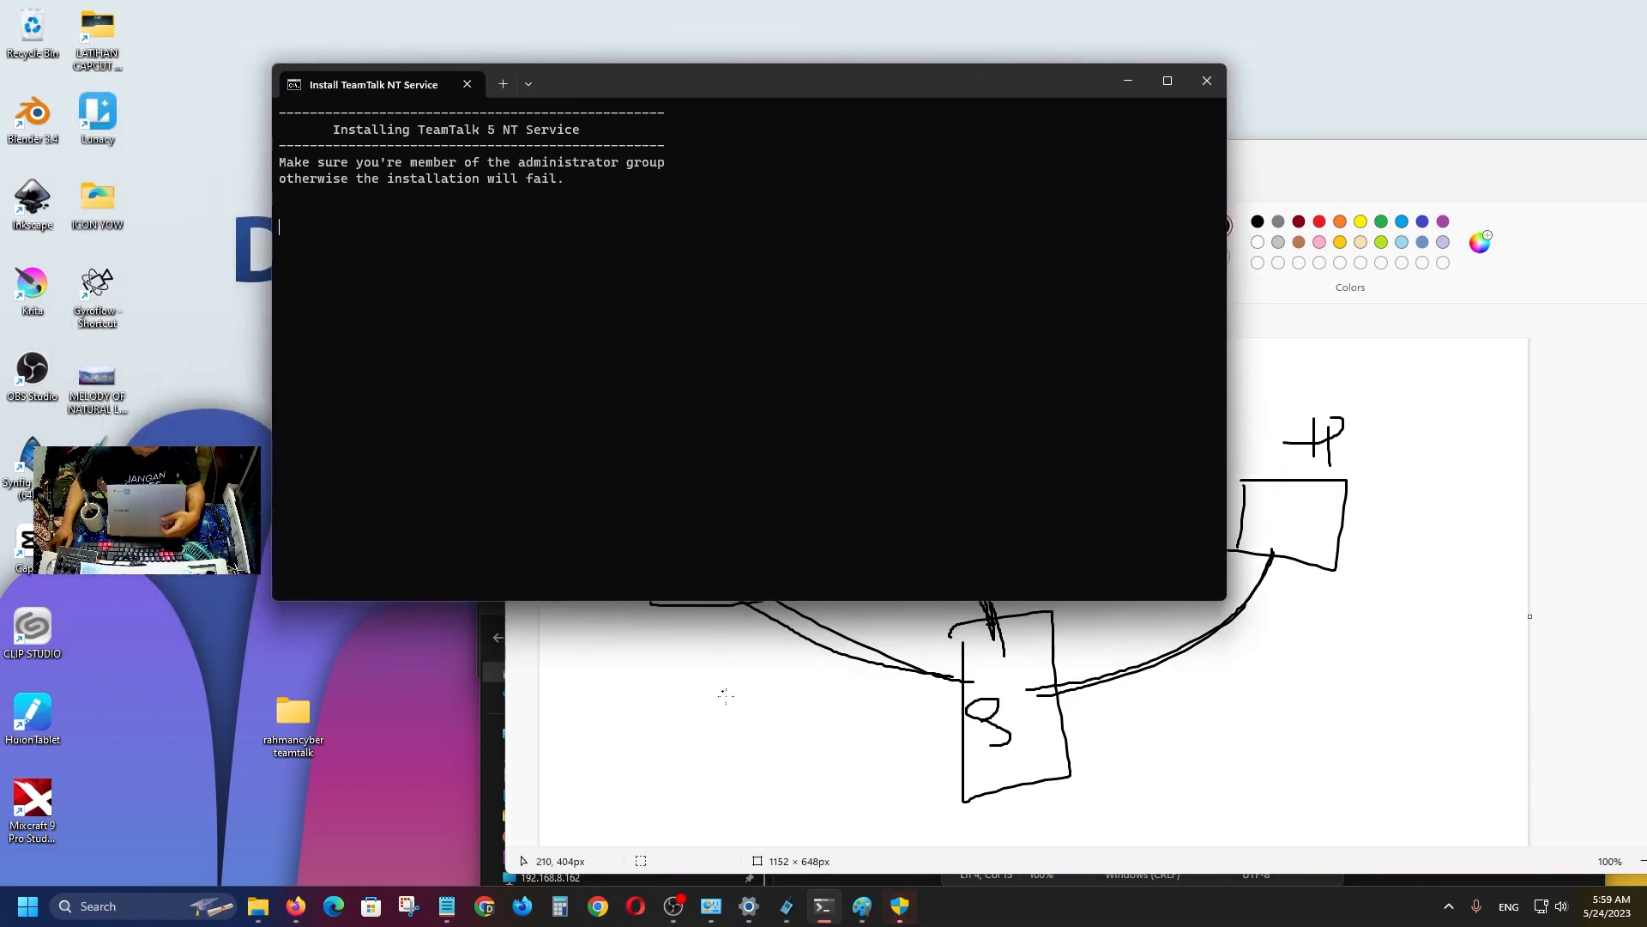
# Close the finished NT Service install console and hide the Paint window.
pyautogui.moveTo(899, 909)
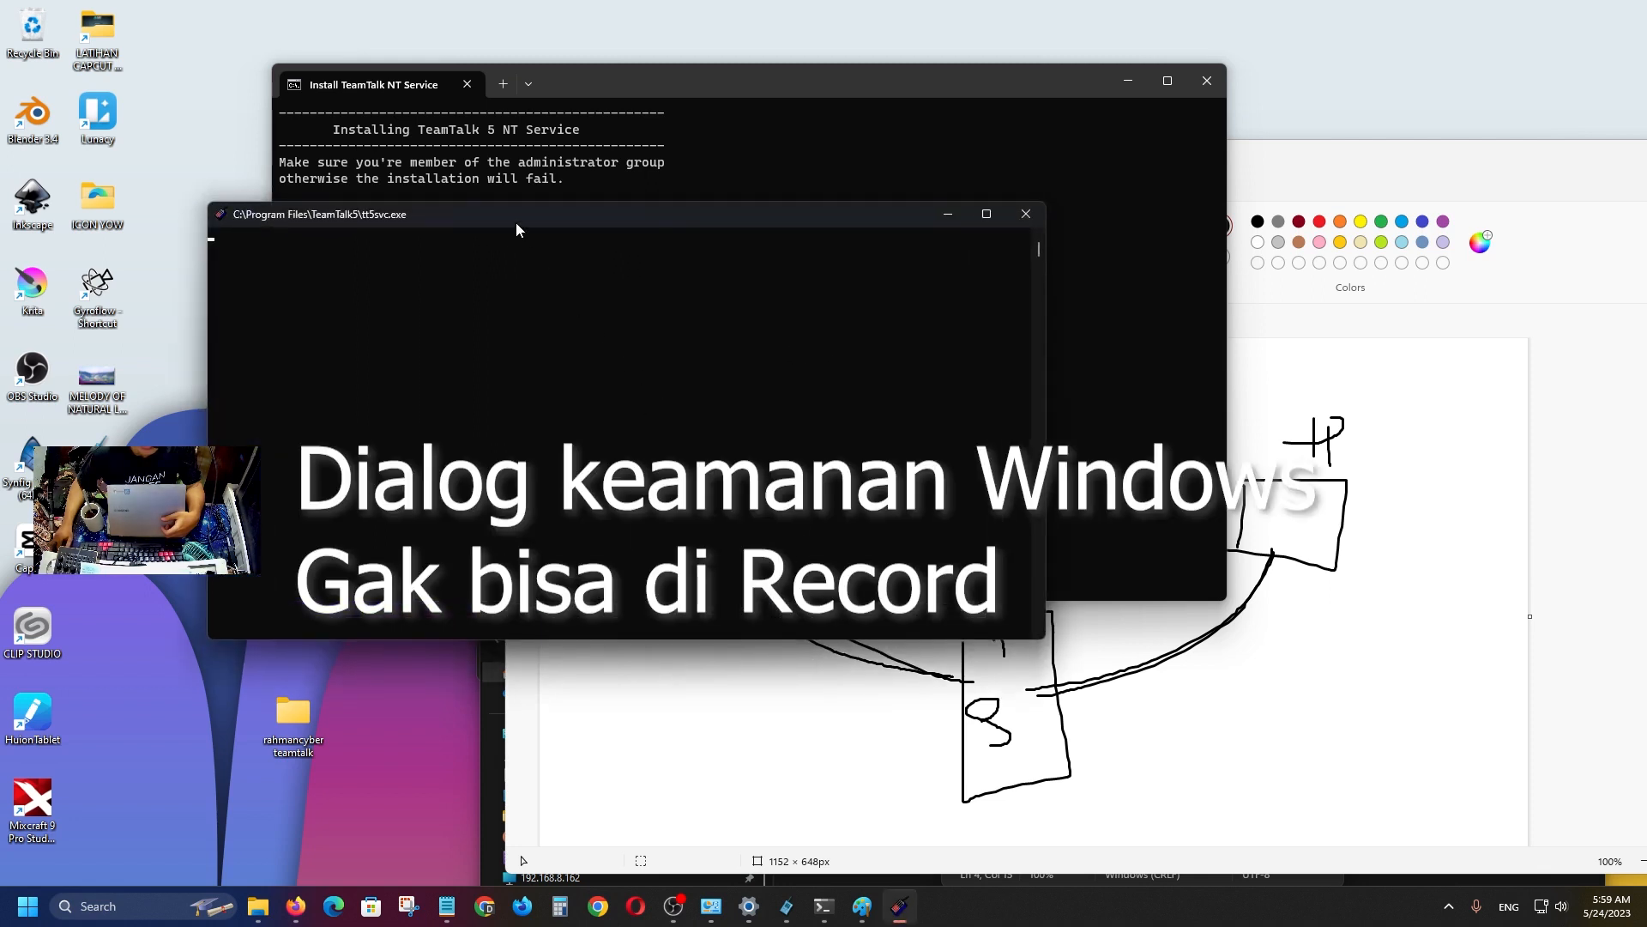
pyautogui.moveTo(512, 214); pyautogui.dragTo(903, 275)
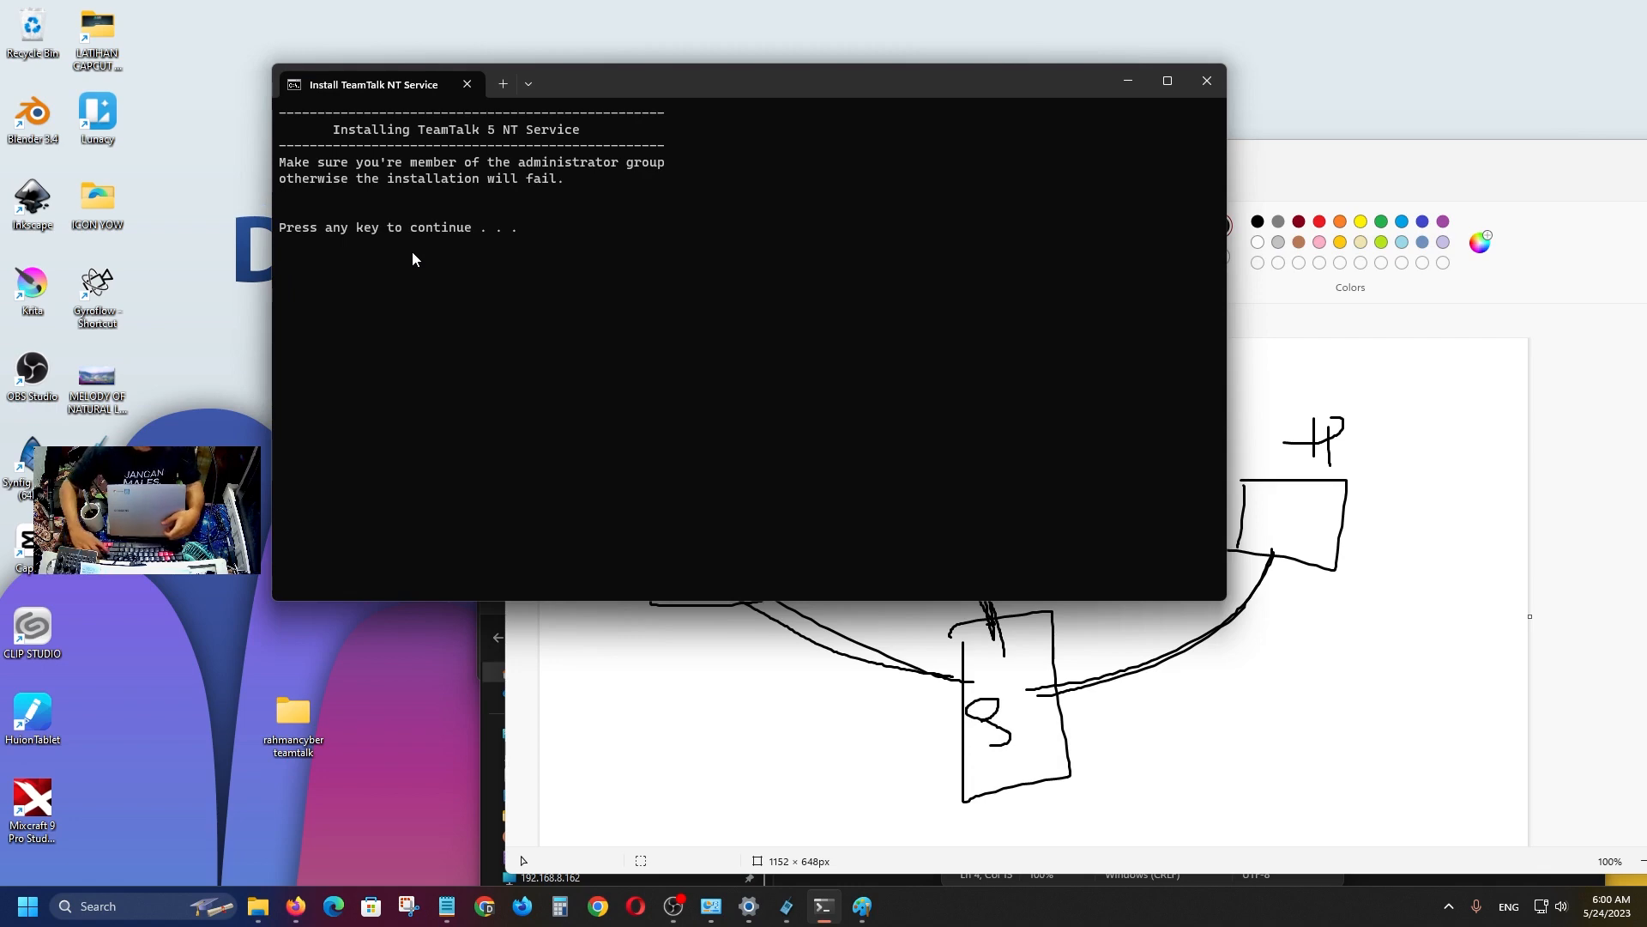
pyautogui.press('Return')
pyautogui.moveTo(860, 192)
pyautogui.mouseDown()
pyautogui.moveTo(859, 319)
pyautogui.moveTo(526, 216)
pyautogui.mouseUp()
pyautogui.click(1372, 171)
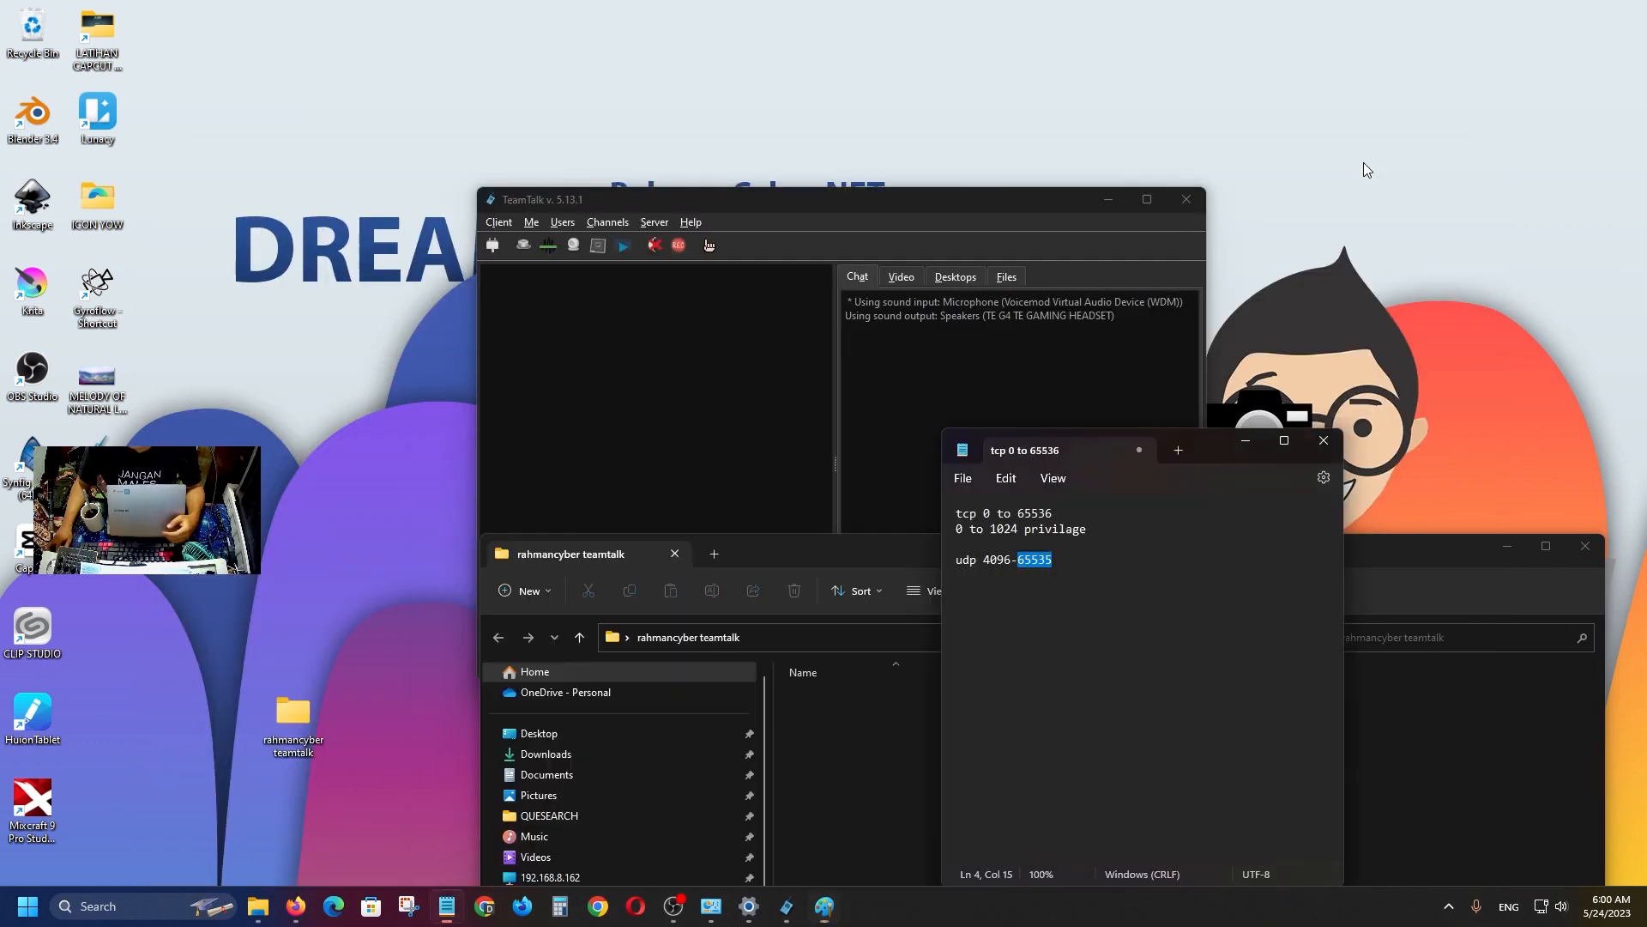
# Open the Connect to a Server dialog from the Client menu, ready for the host address.
pyautogui.click(895, 198)
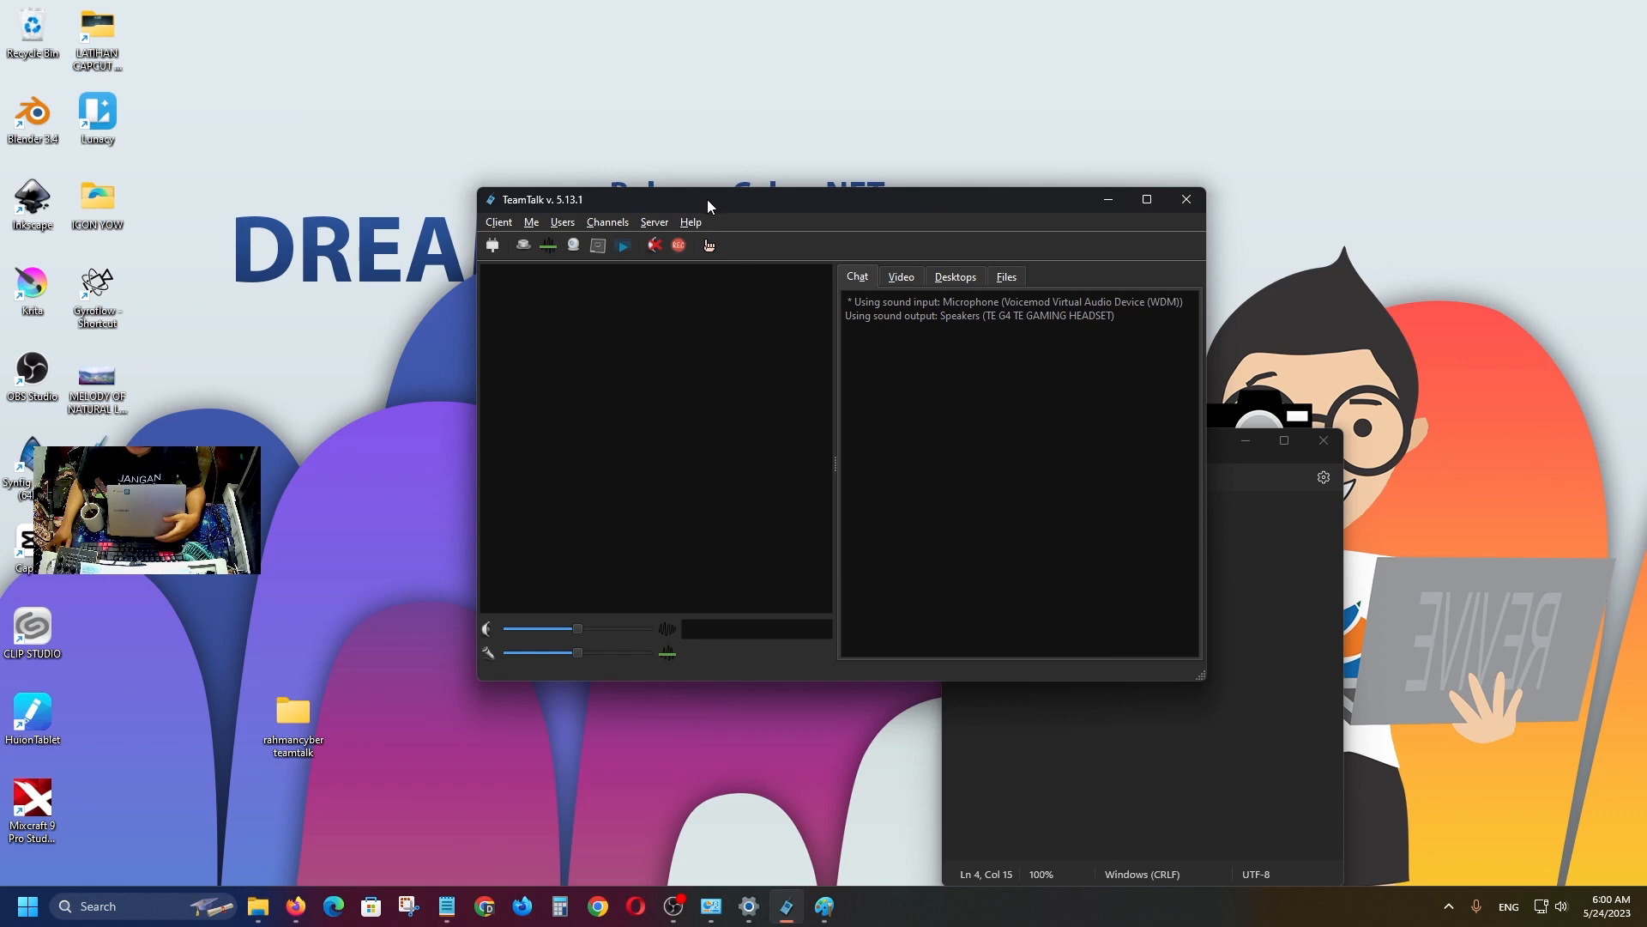
pyautogui.moveTo(707, 199); pyautogui.dragTo(674, 200)
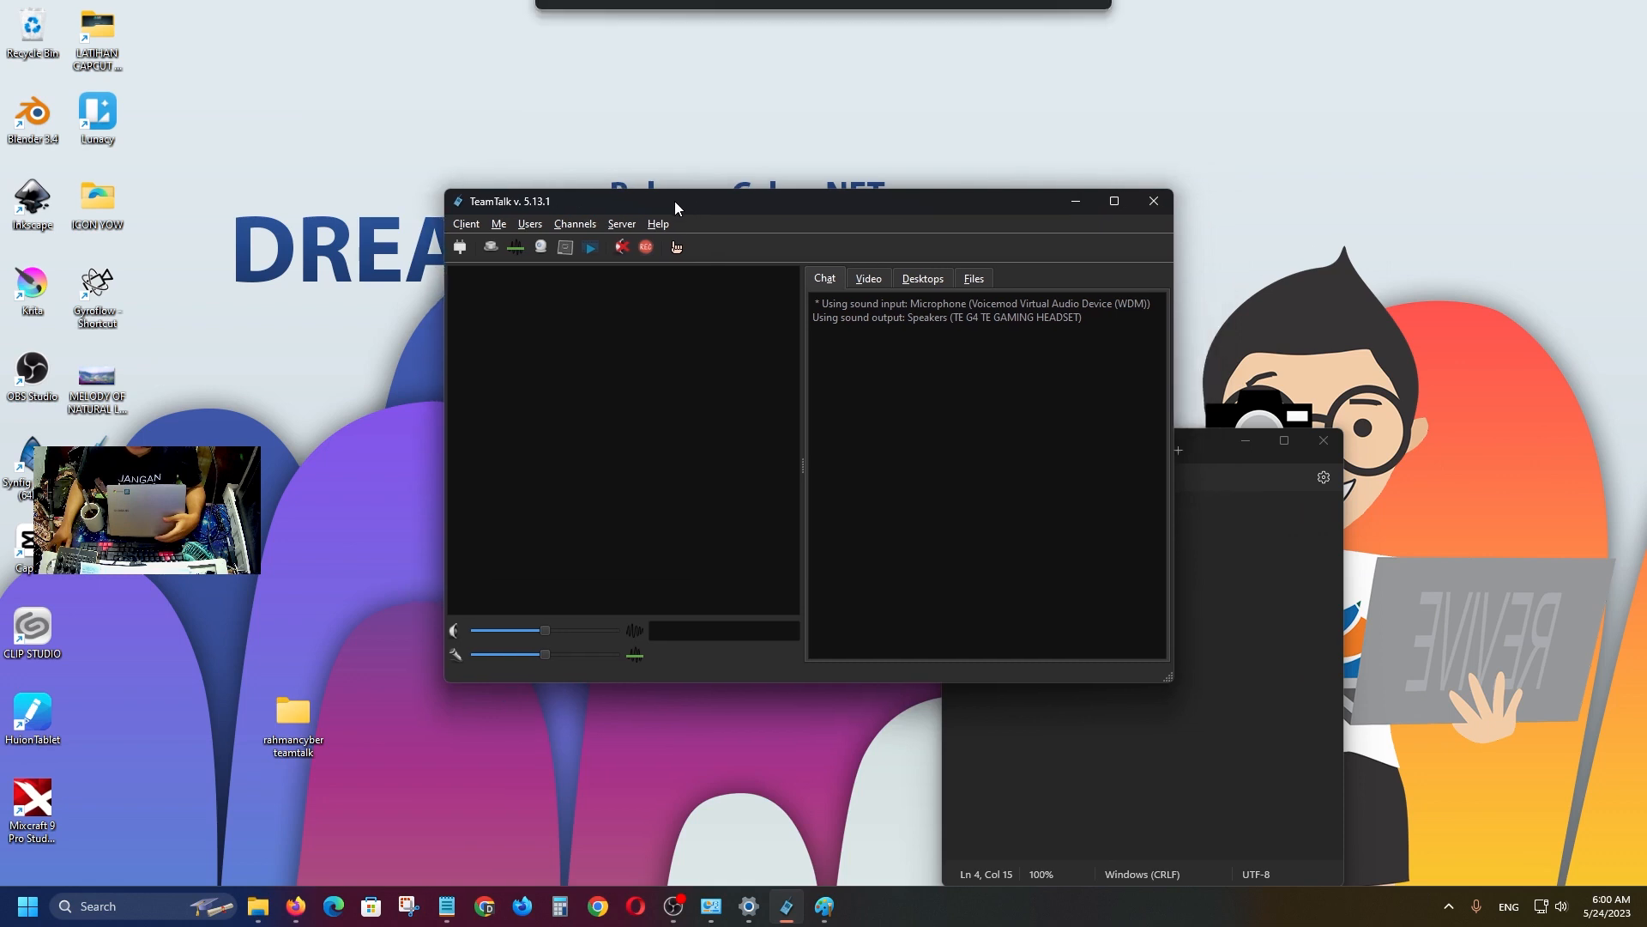
pyautogui.click(468, 224)
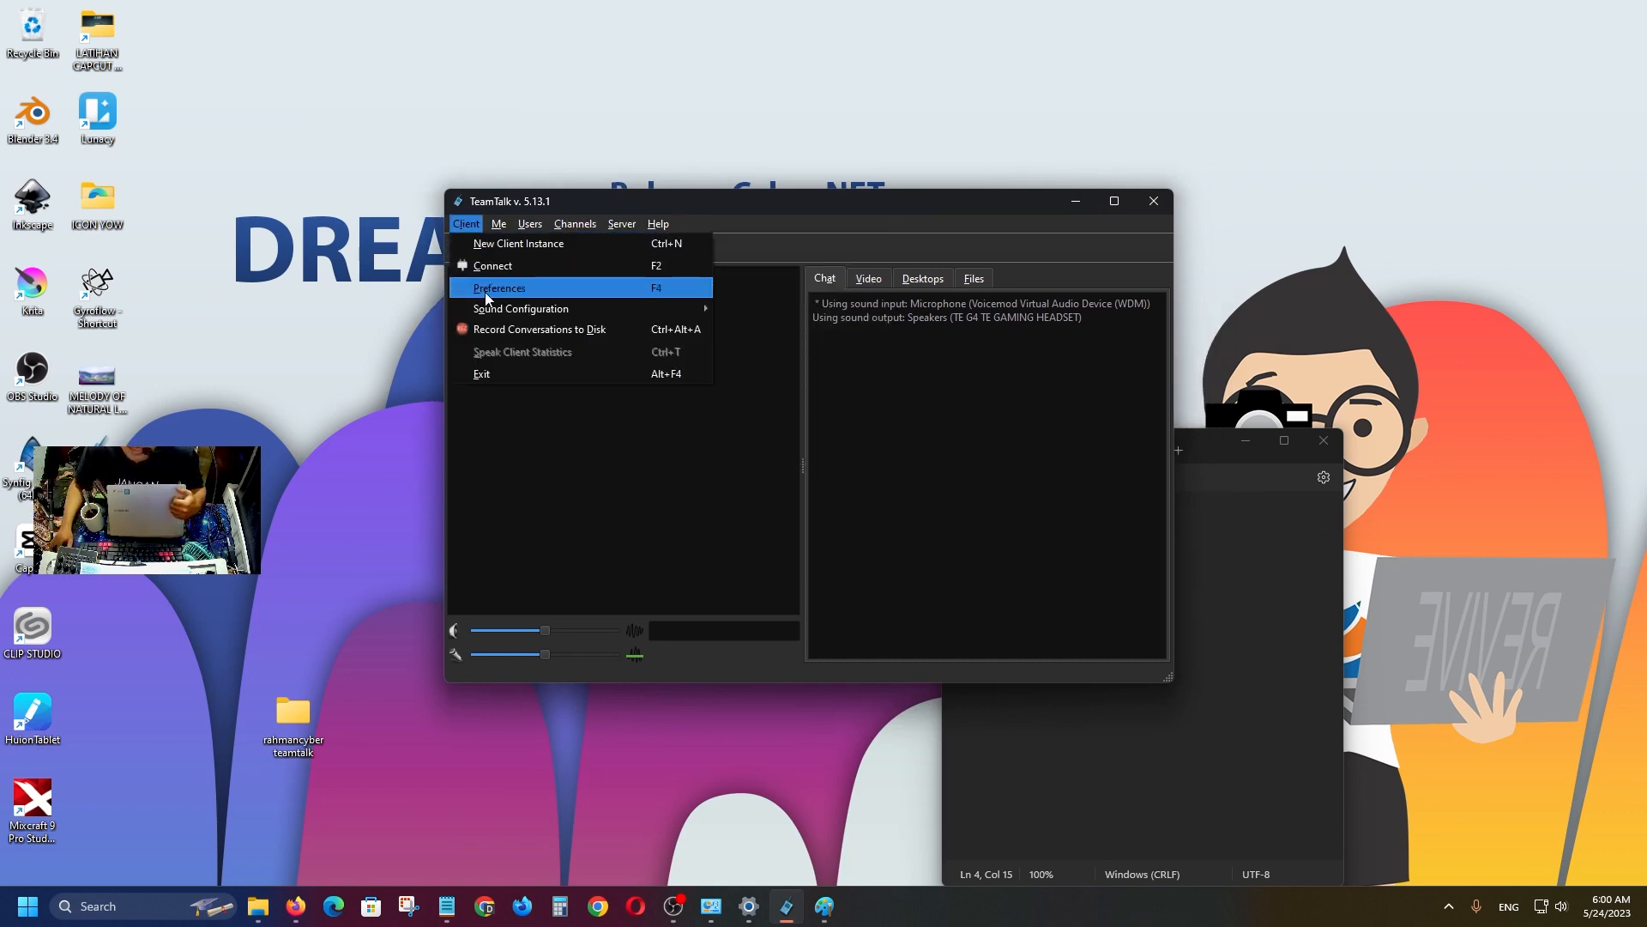
pyautogui.click(906, 407)
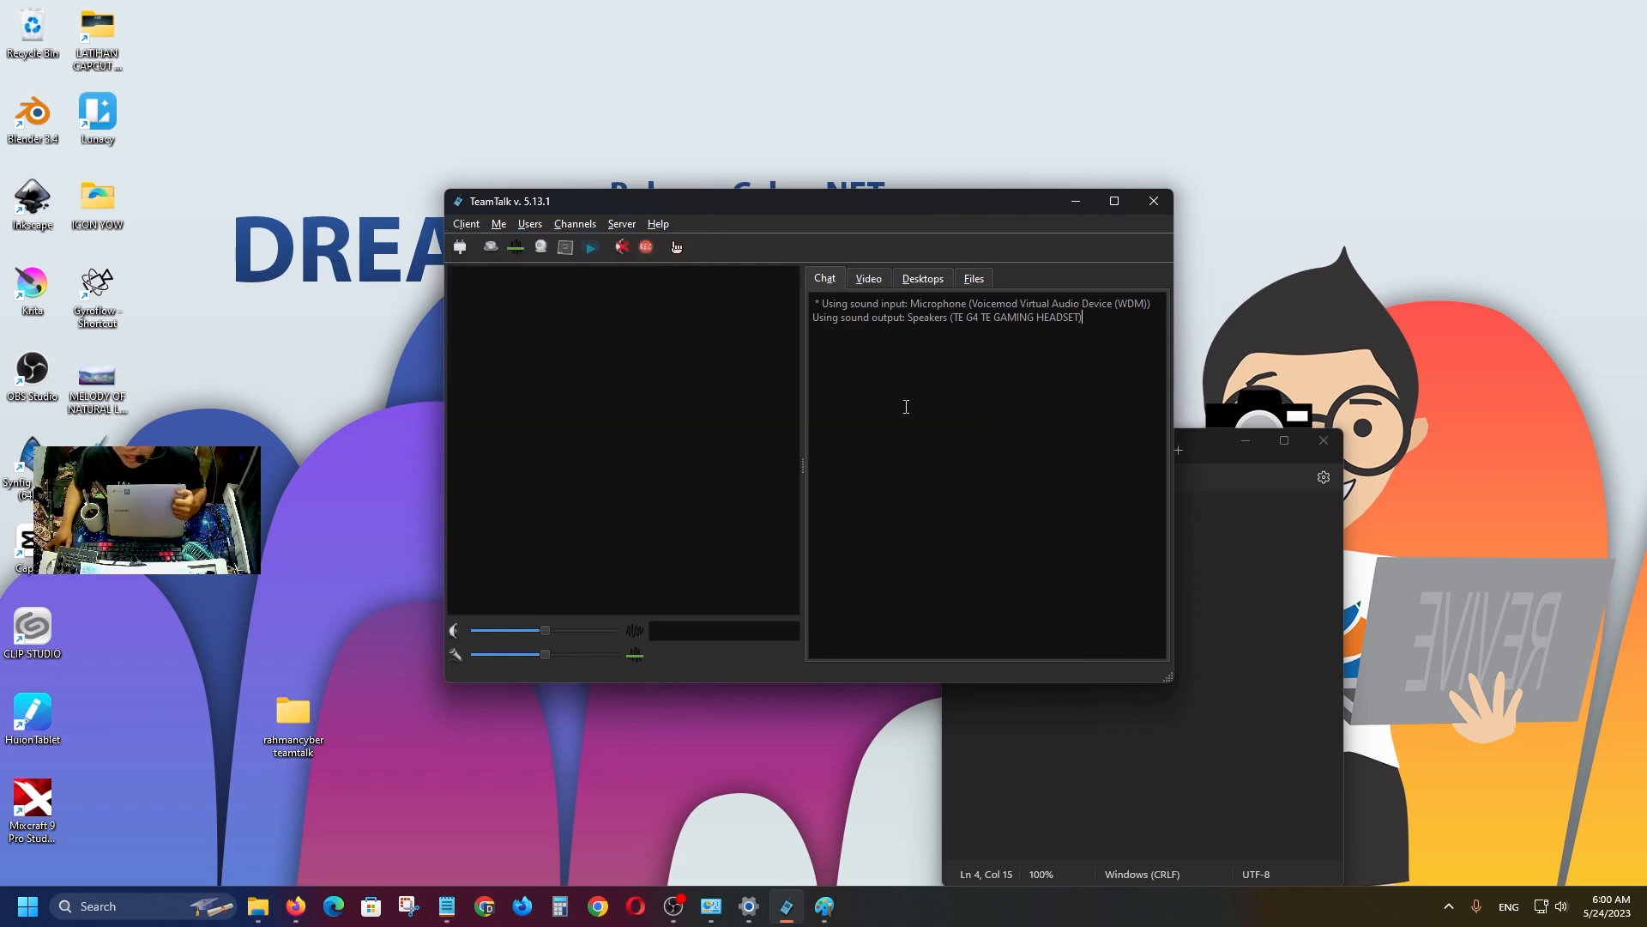
pyautogui.click(466, 224)
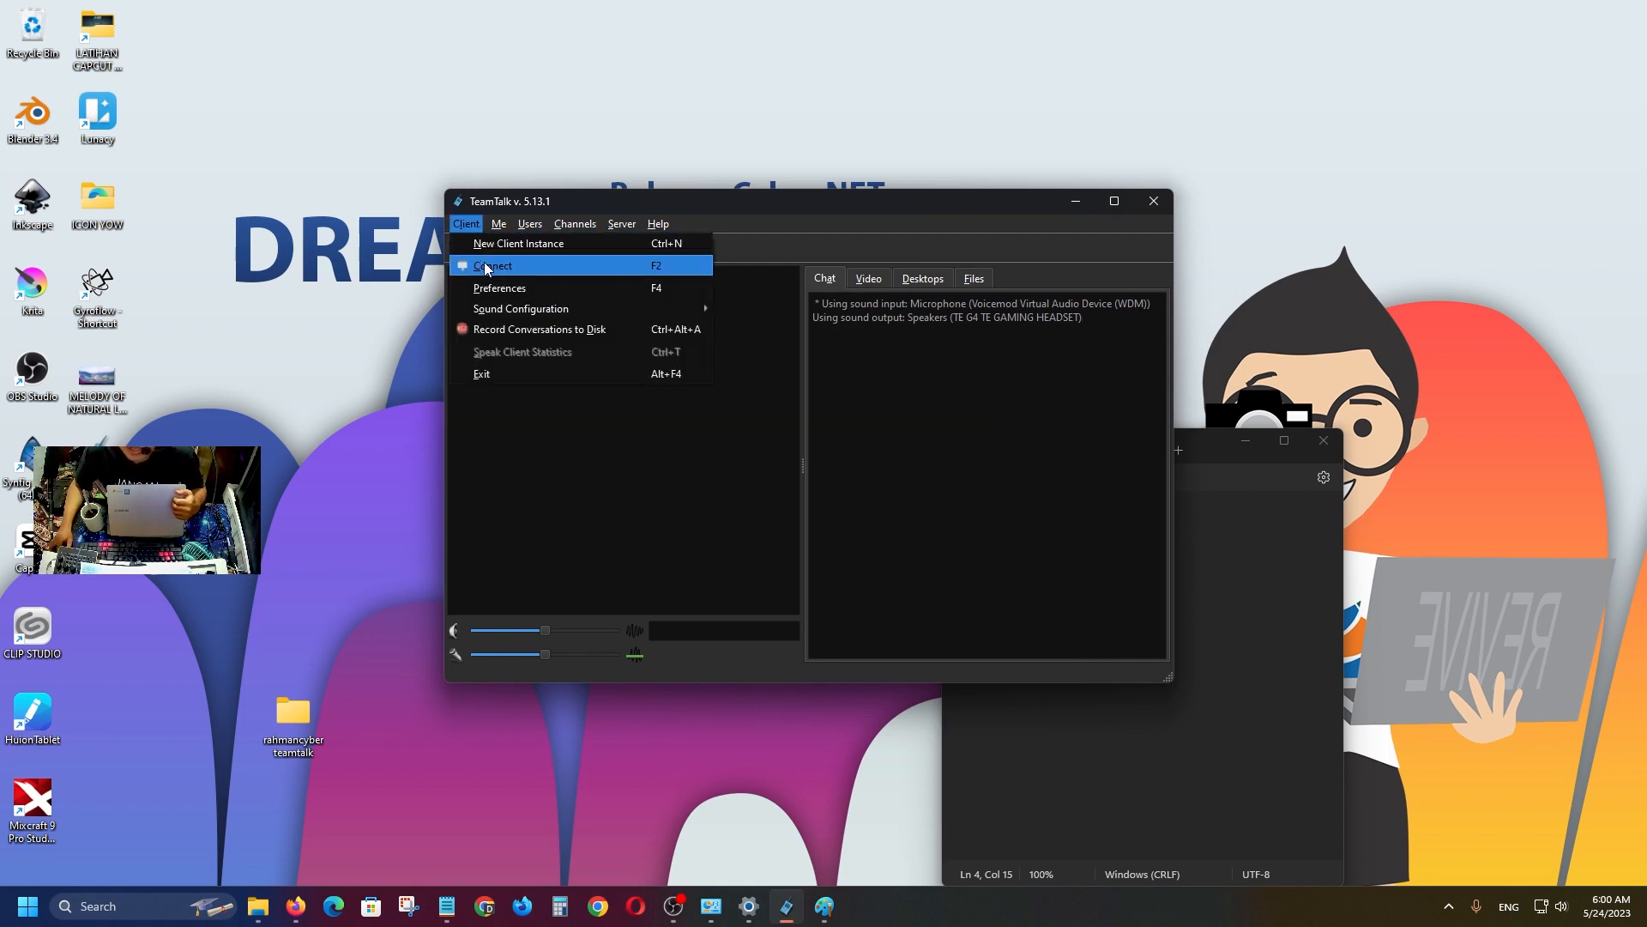
pyautogui.click(486, 267)
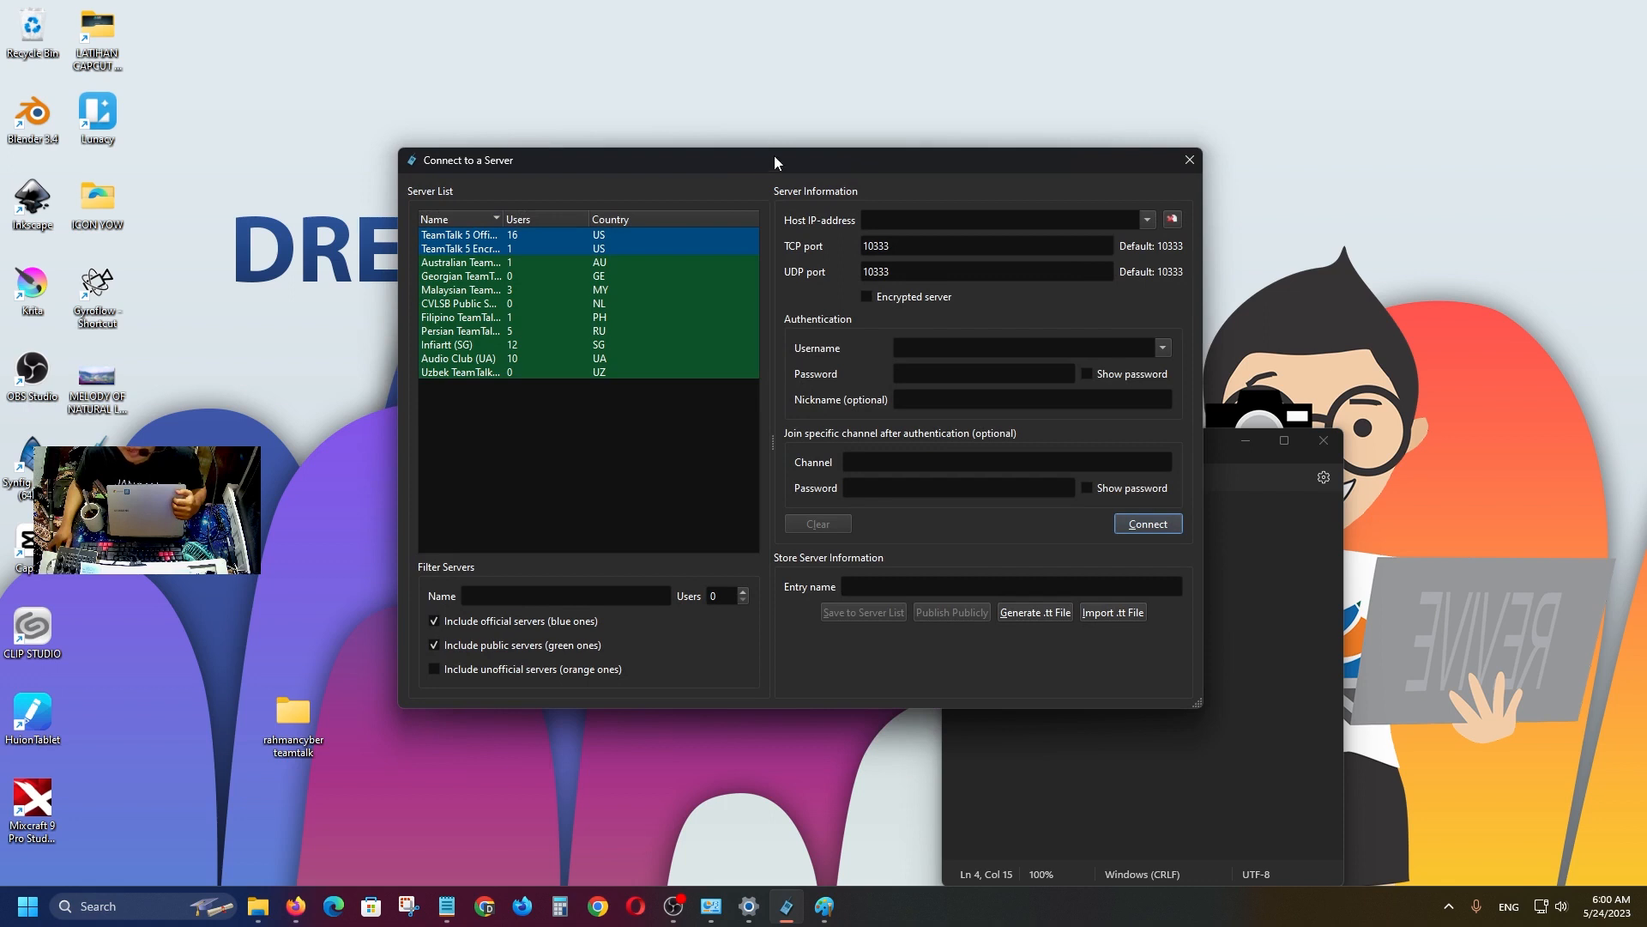
pyautogui.moveTo(769, 166); pyautogui.dragTo(682, 202)
pyautogui.click(802, 250)
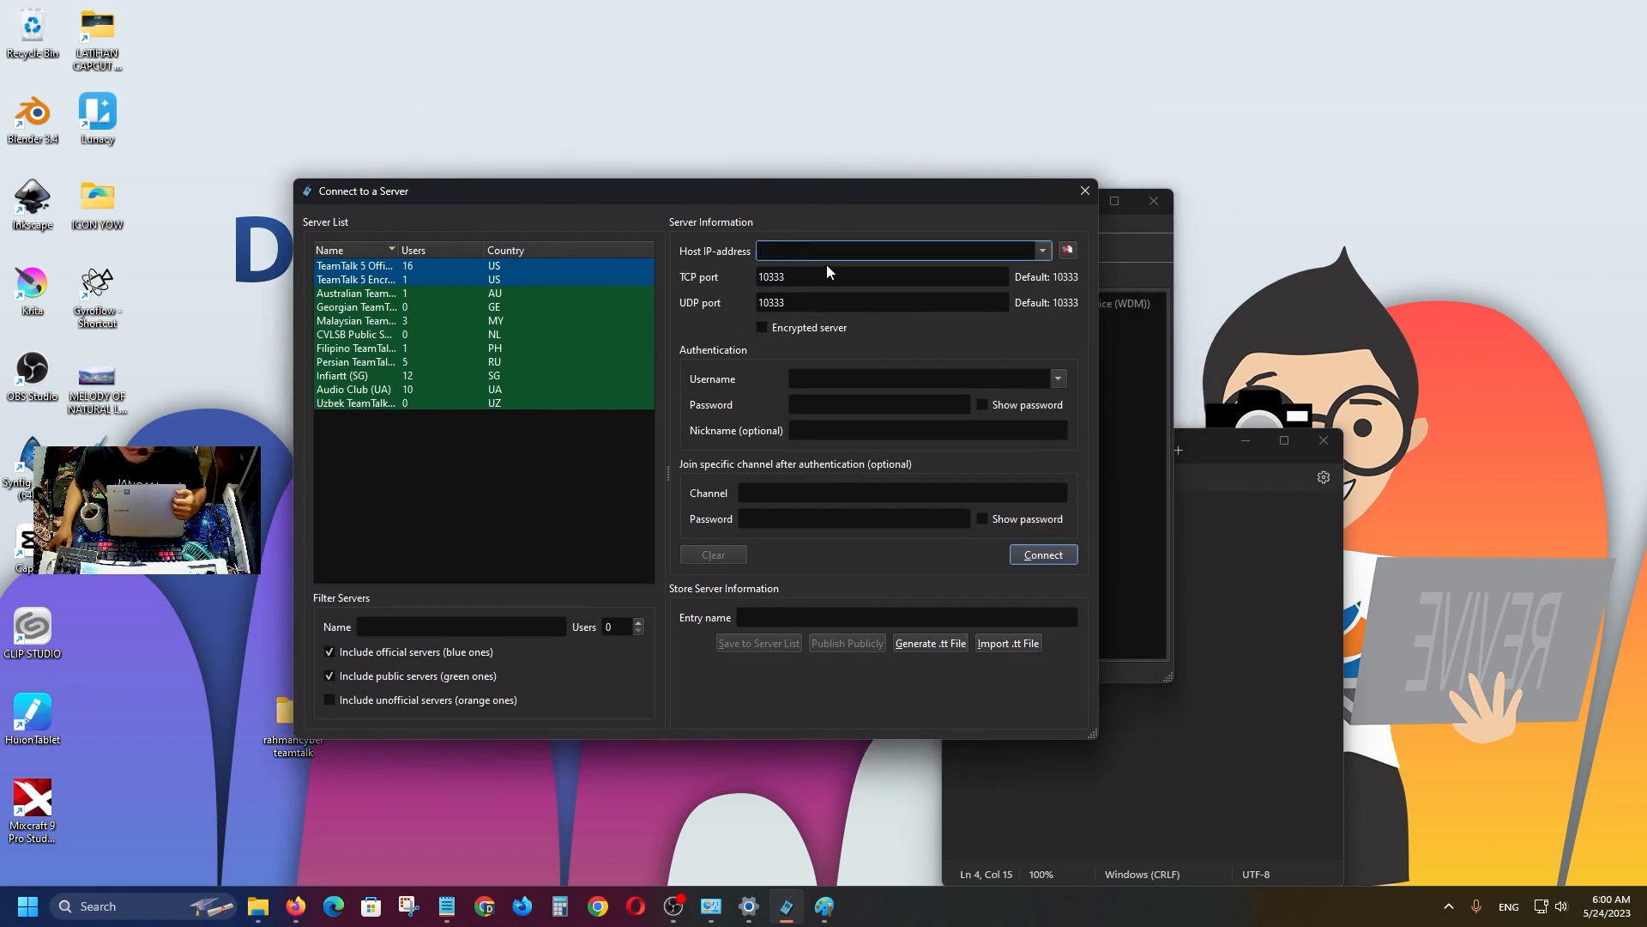
pyautogui.moveTo(808, 195); pyautogui.dragTo(760, 242)
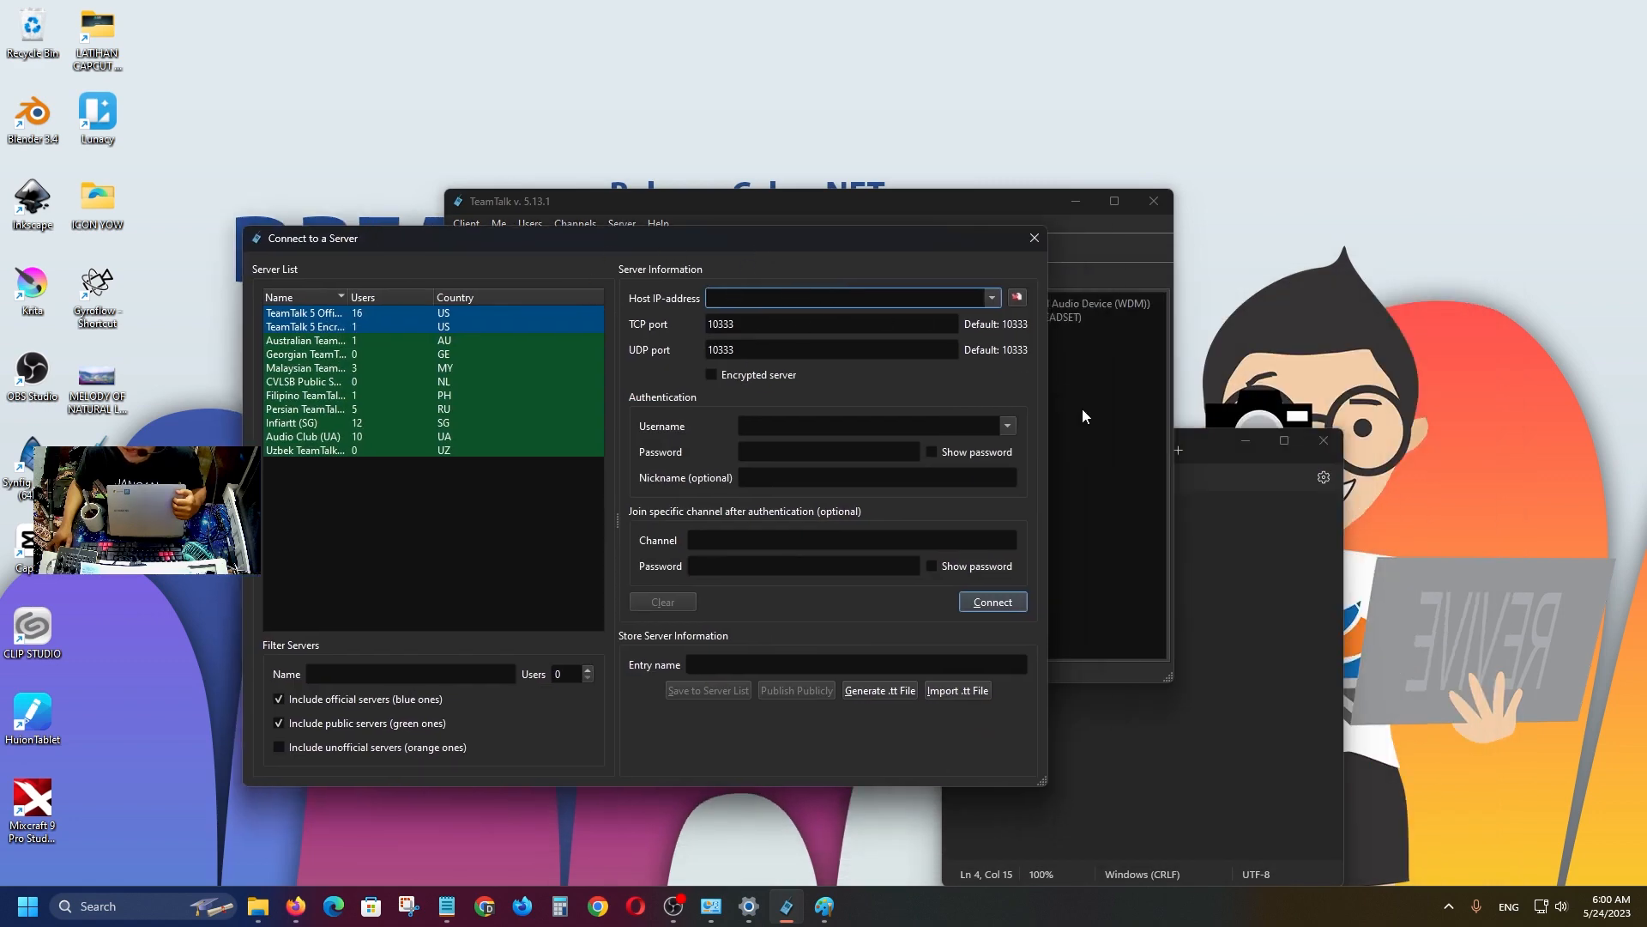
pyautogui.rightClick(1541, 906)
# Look up this computer's IPv4 address 192.168.19.113 in the Ethernet properties of Windows Settings.
pyautogui.click(1538, 858)
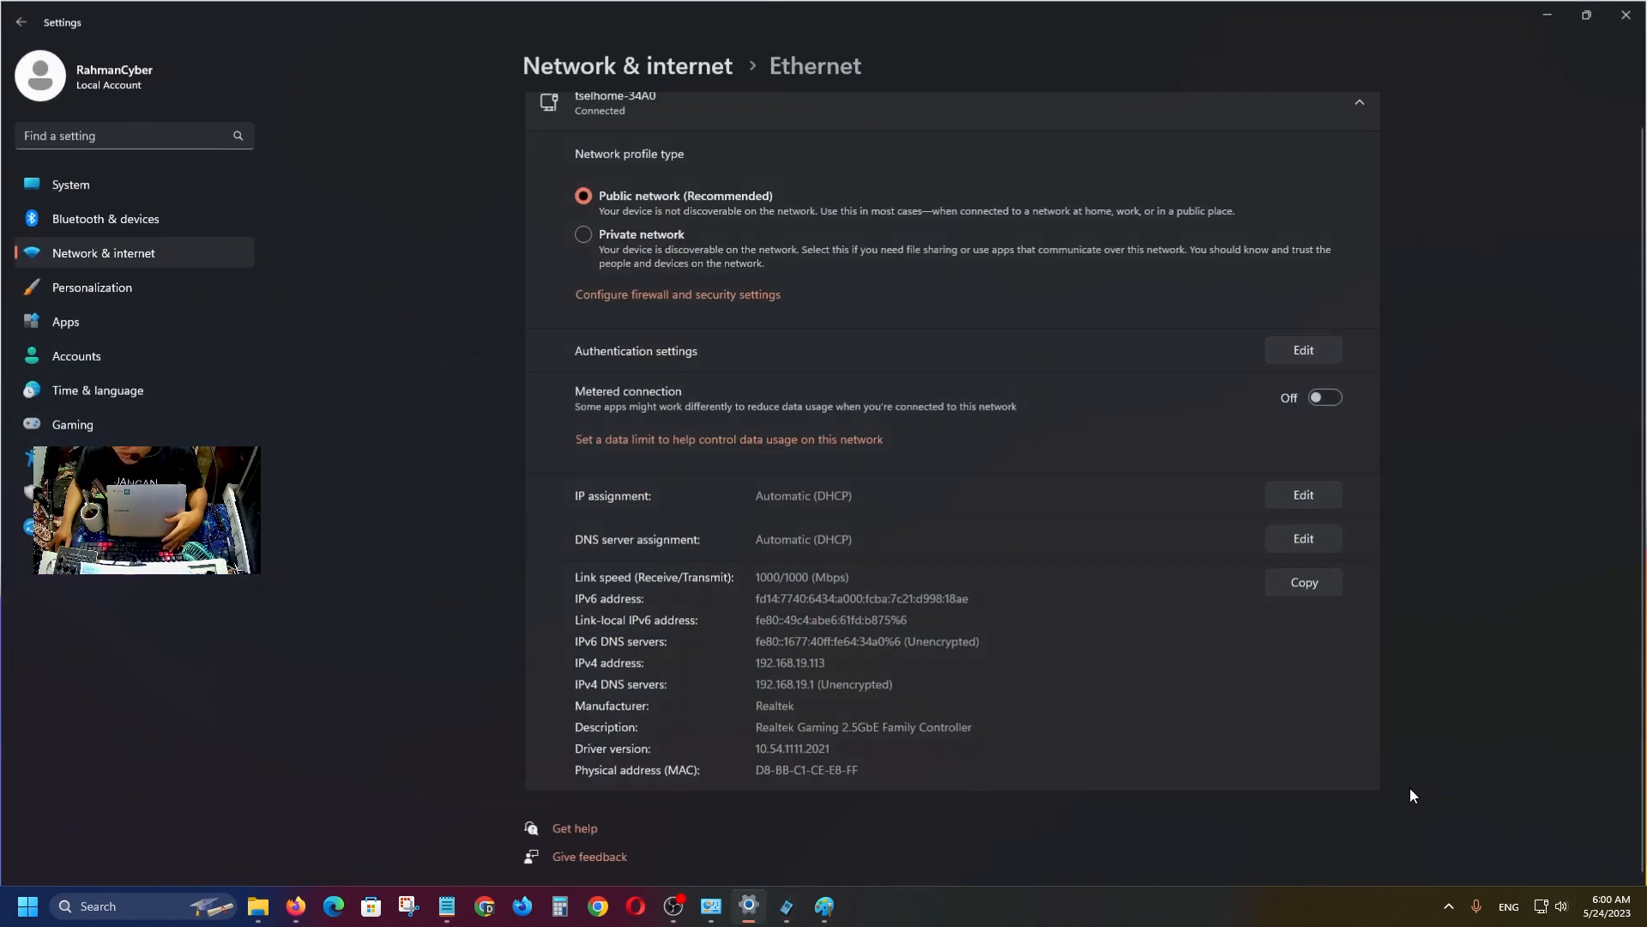
pyautogui.click(1035, 136)
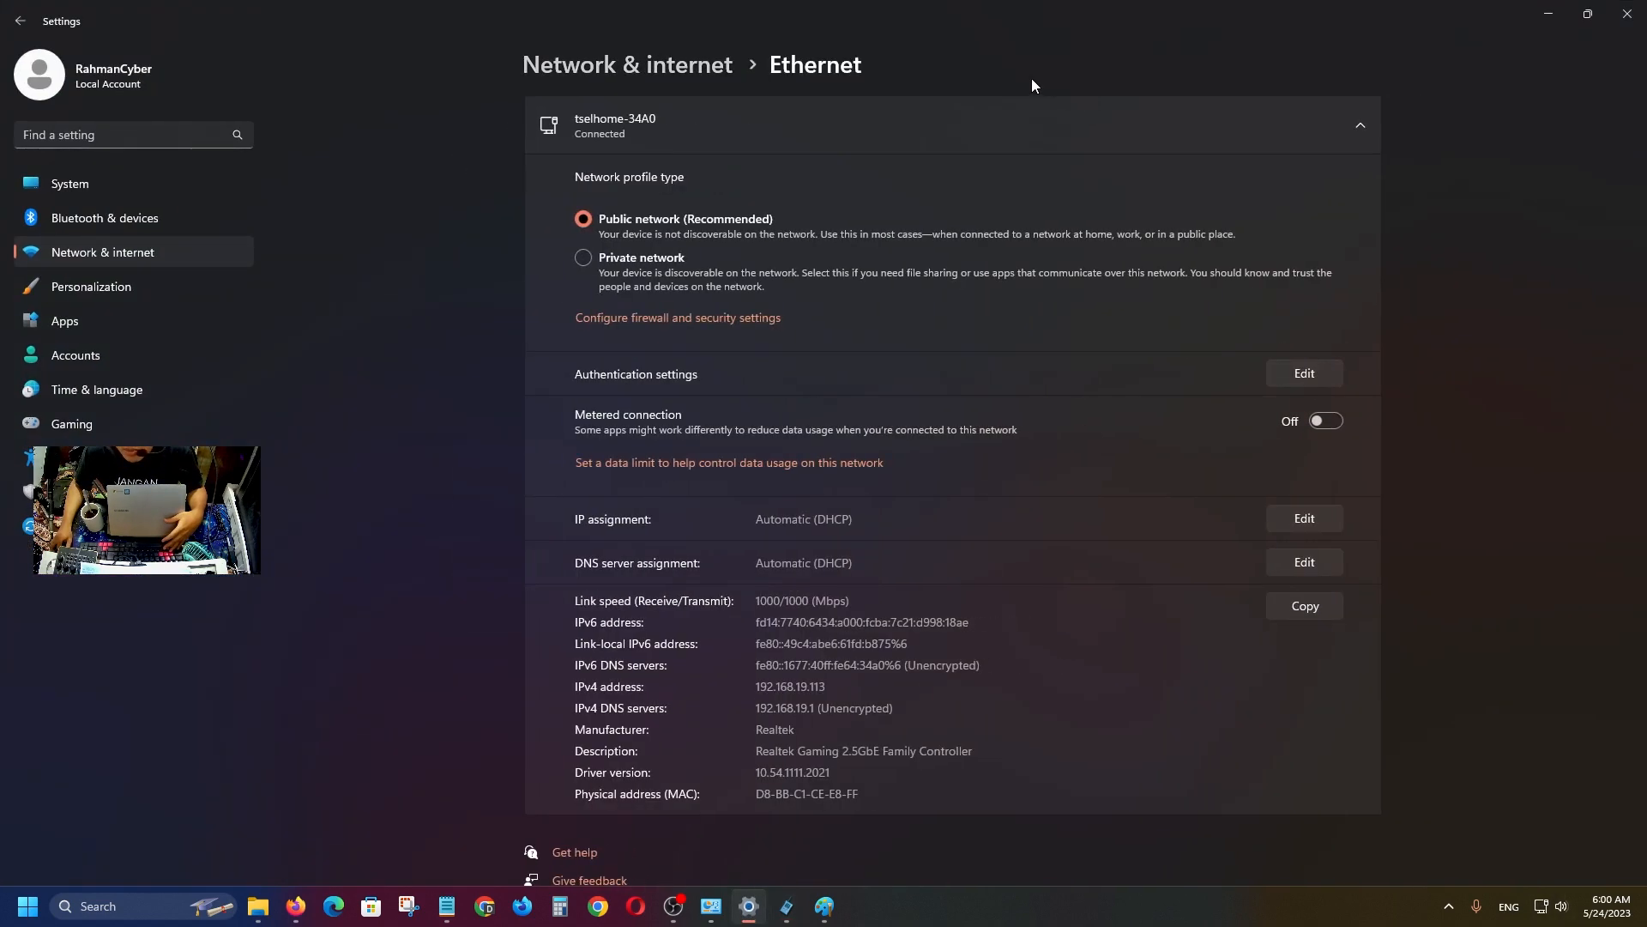
pyautogui.moveTo(1032, 25); pyautogui.dragTo(1229, 269)
pyautogui.scroll(-10, 1272, 380)
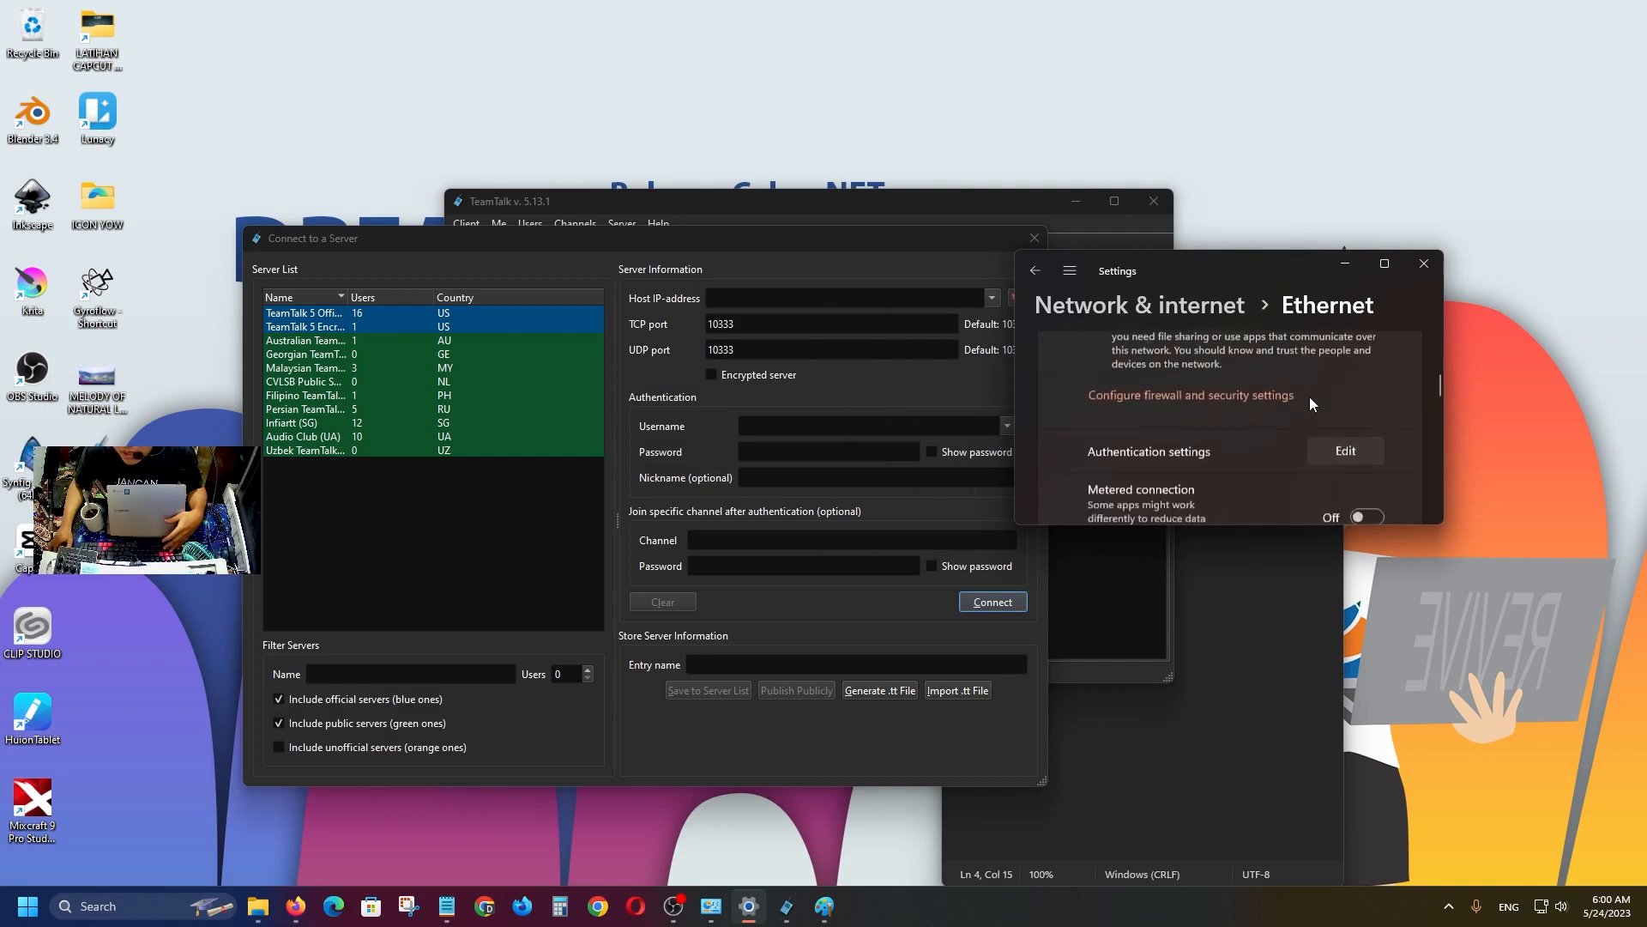
pyautogui.scroll(-5, 1278, 464)
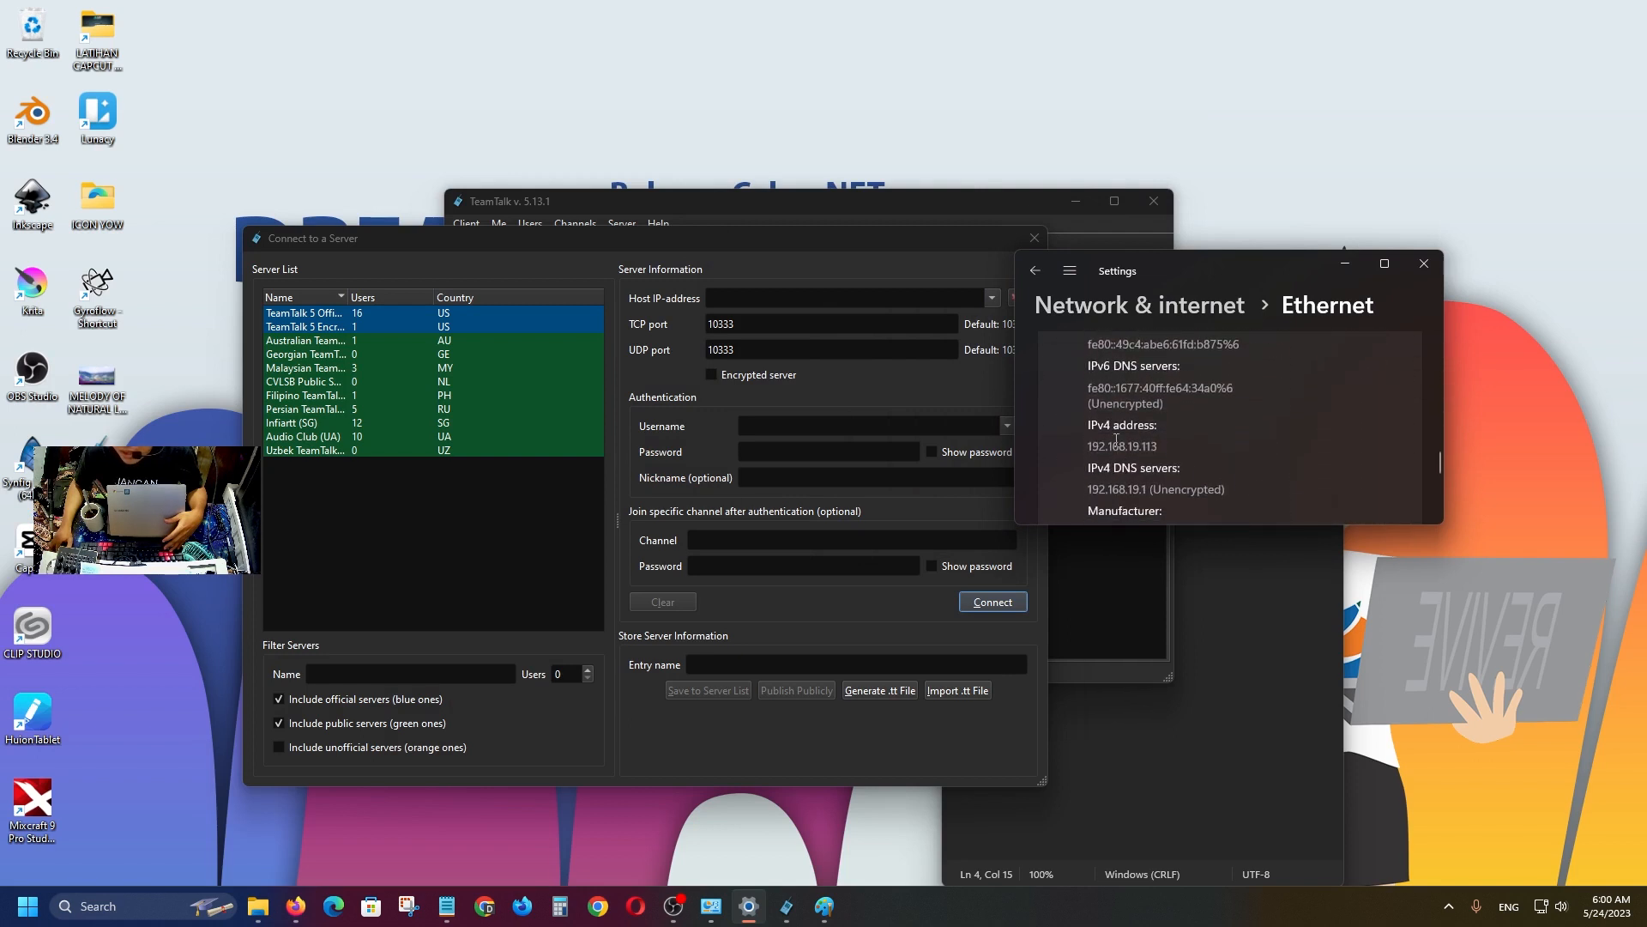
pyautogui.click(767, 298)
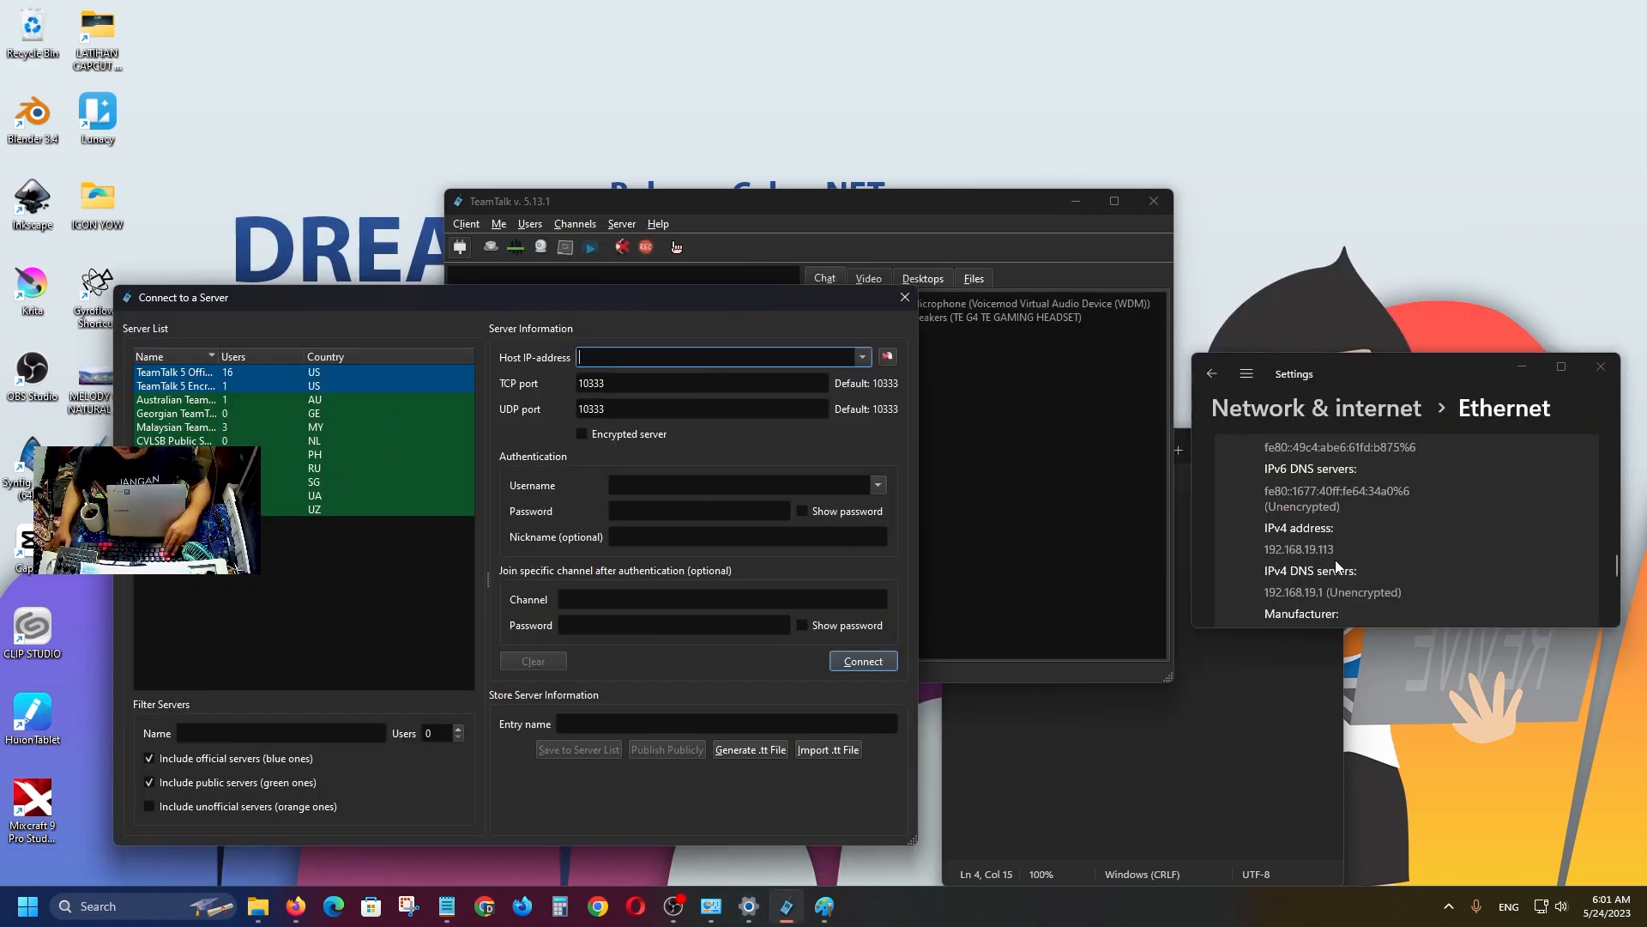
# Enter host 192.168.19.113 with TCP and UDP ports 12345.
pyautogui.write('192')
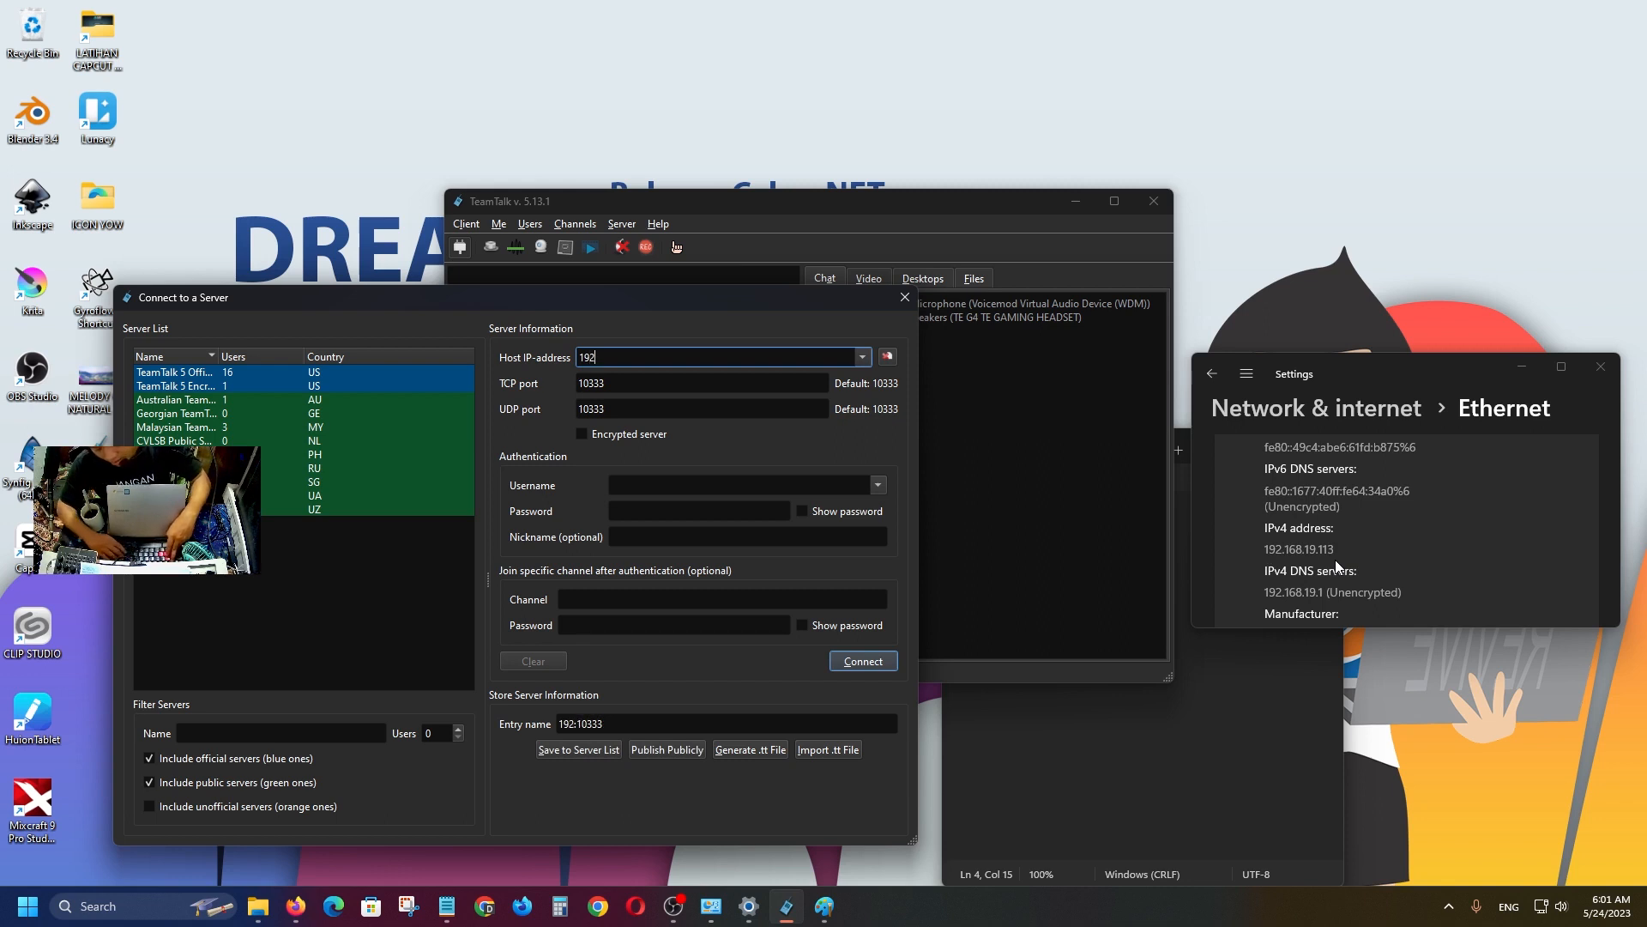
pyautogui.write('.168')
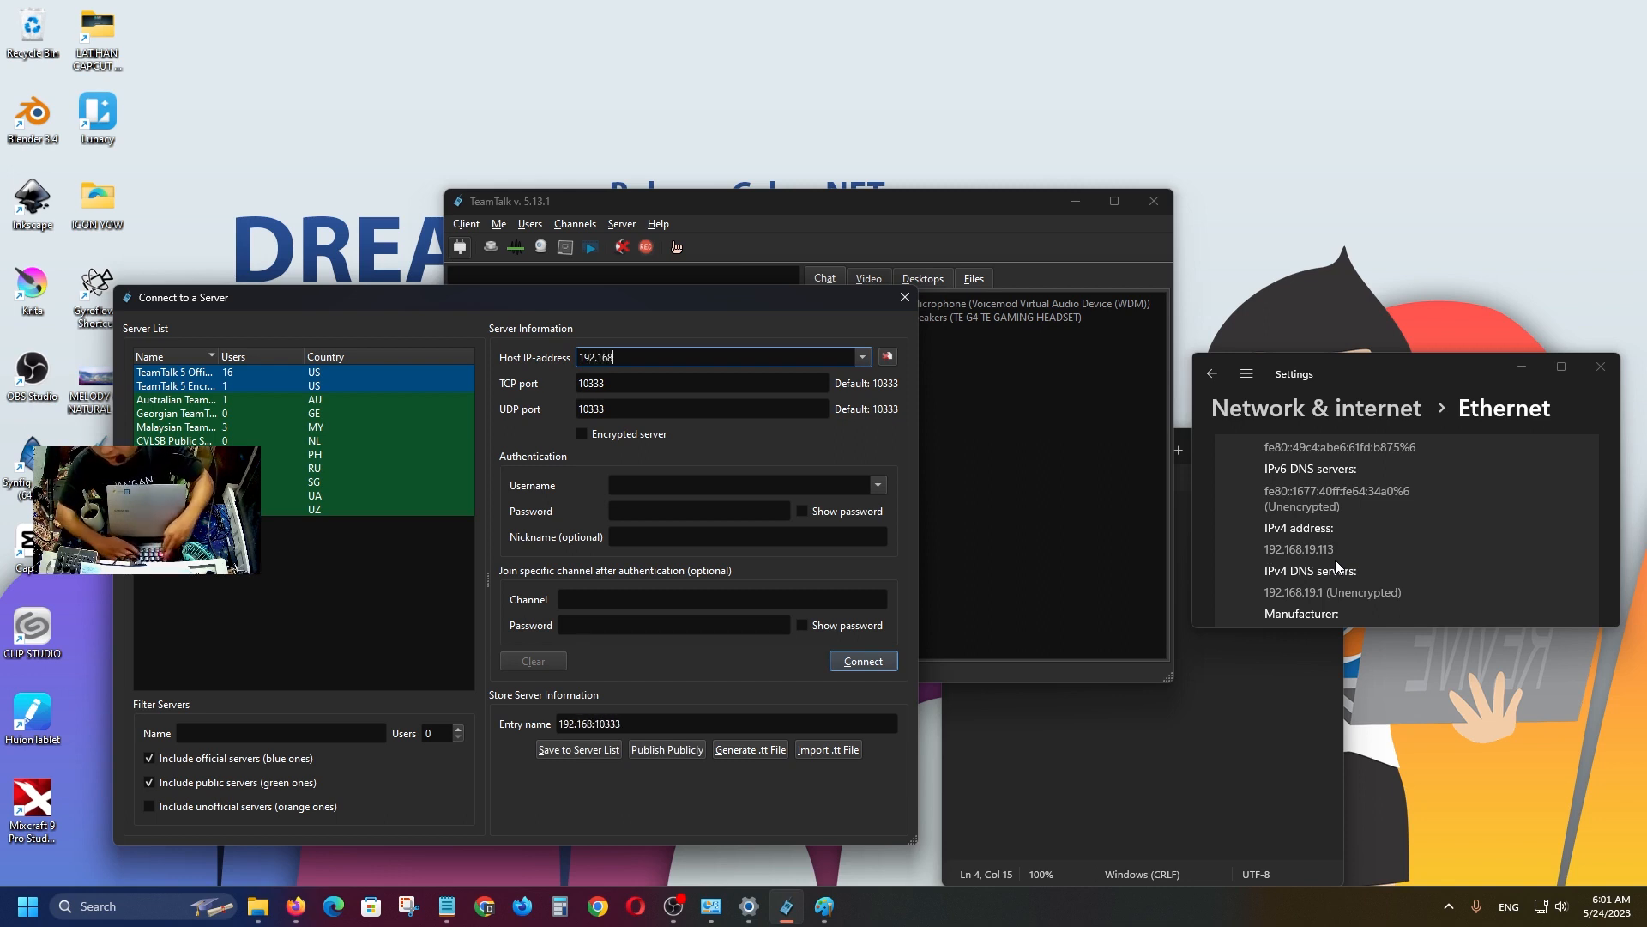
pyautogui.write('.19')
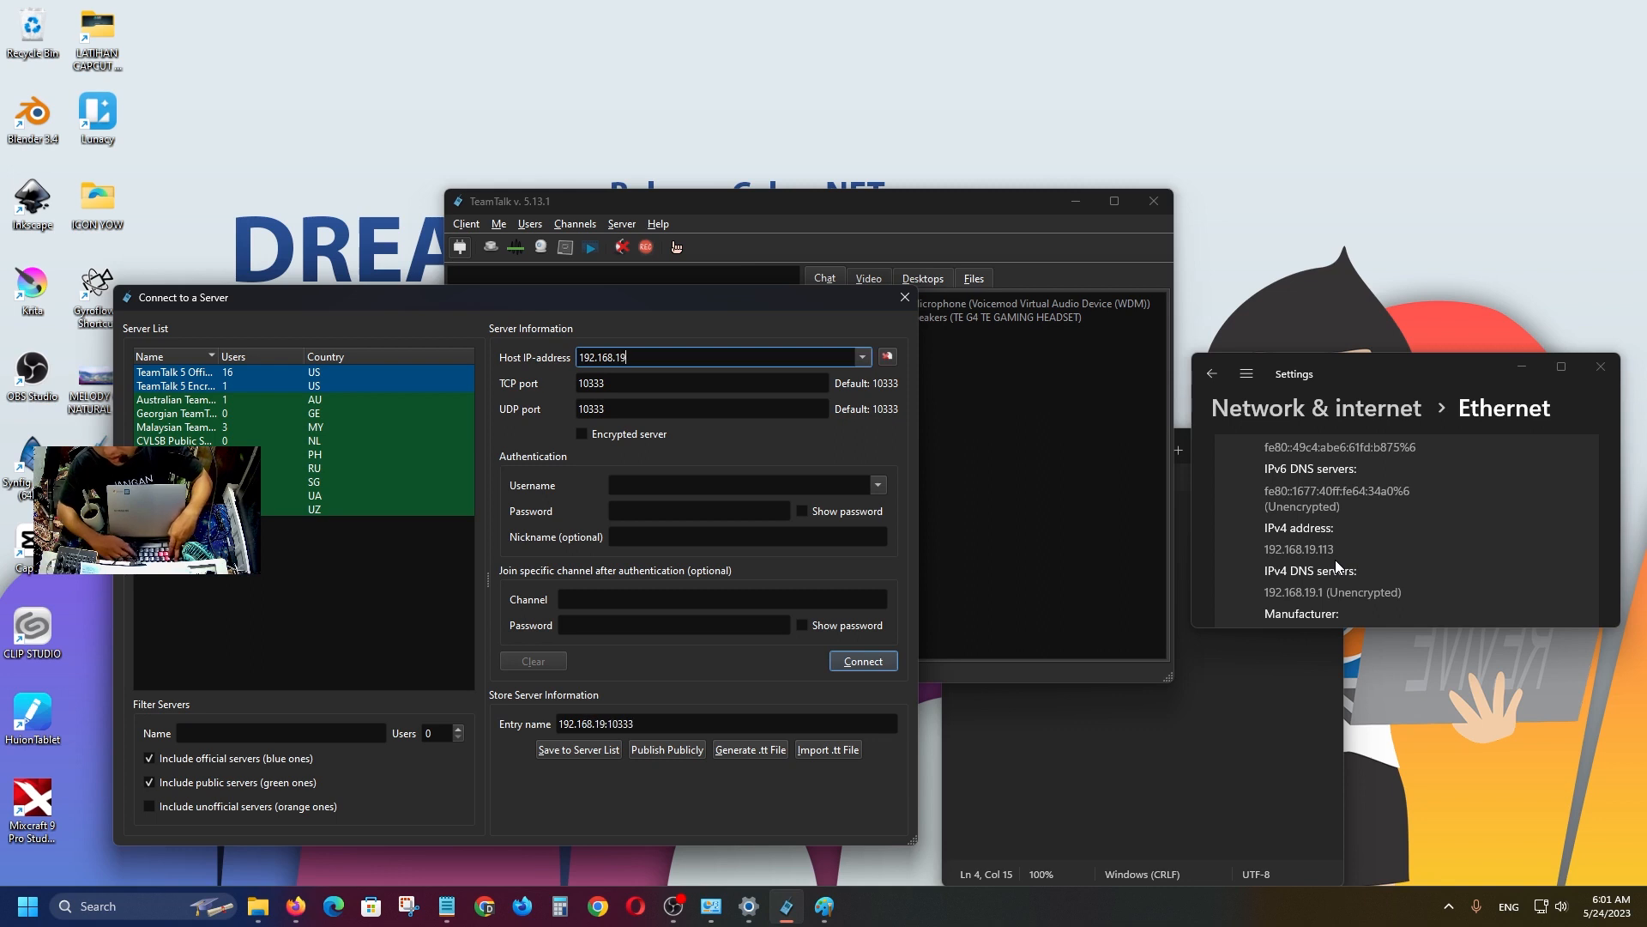
pyautogui.write('.113')
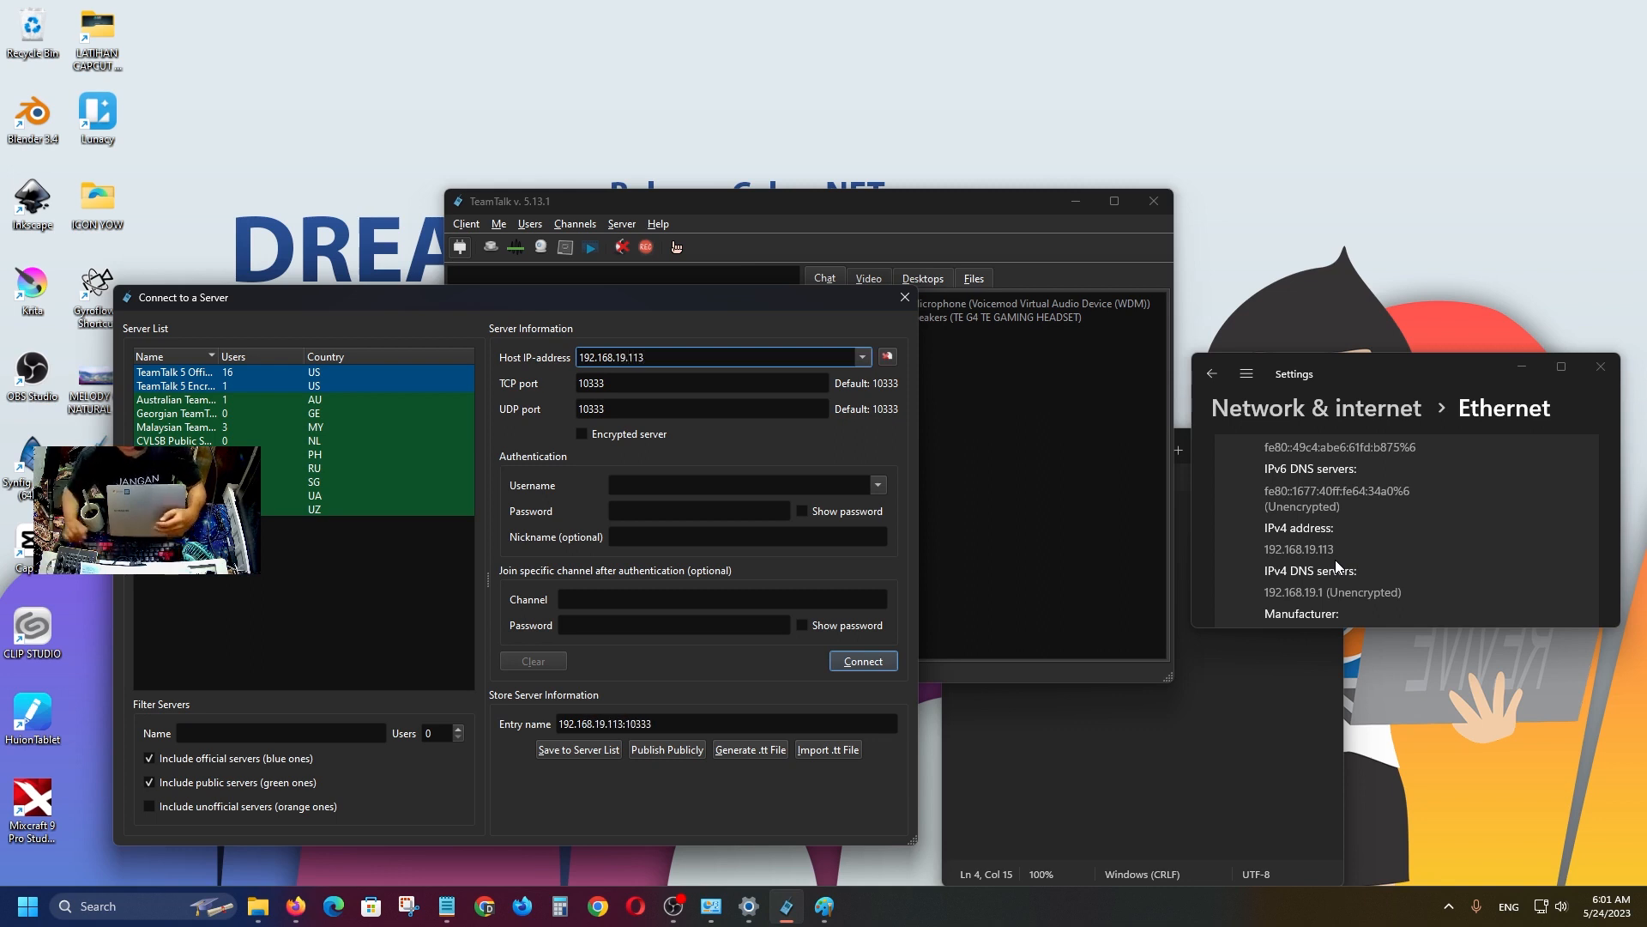
pyautogui.doubleClick(650, 376)
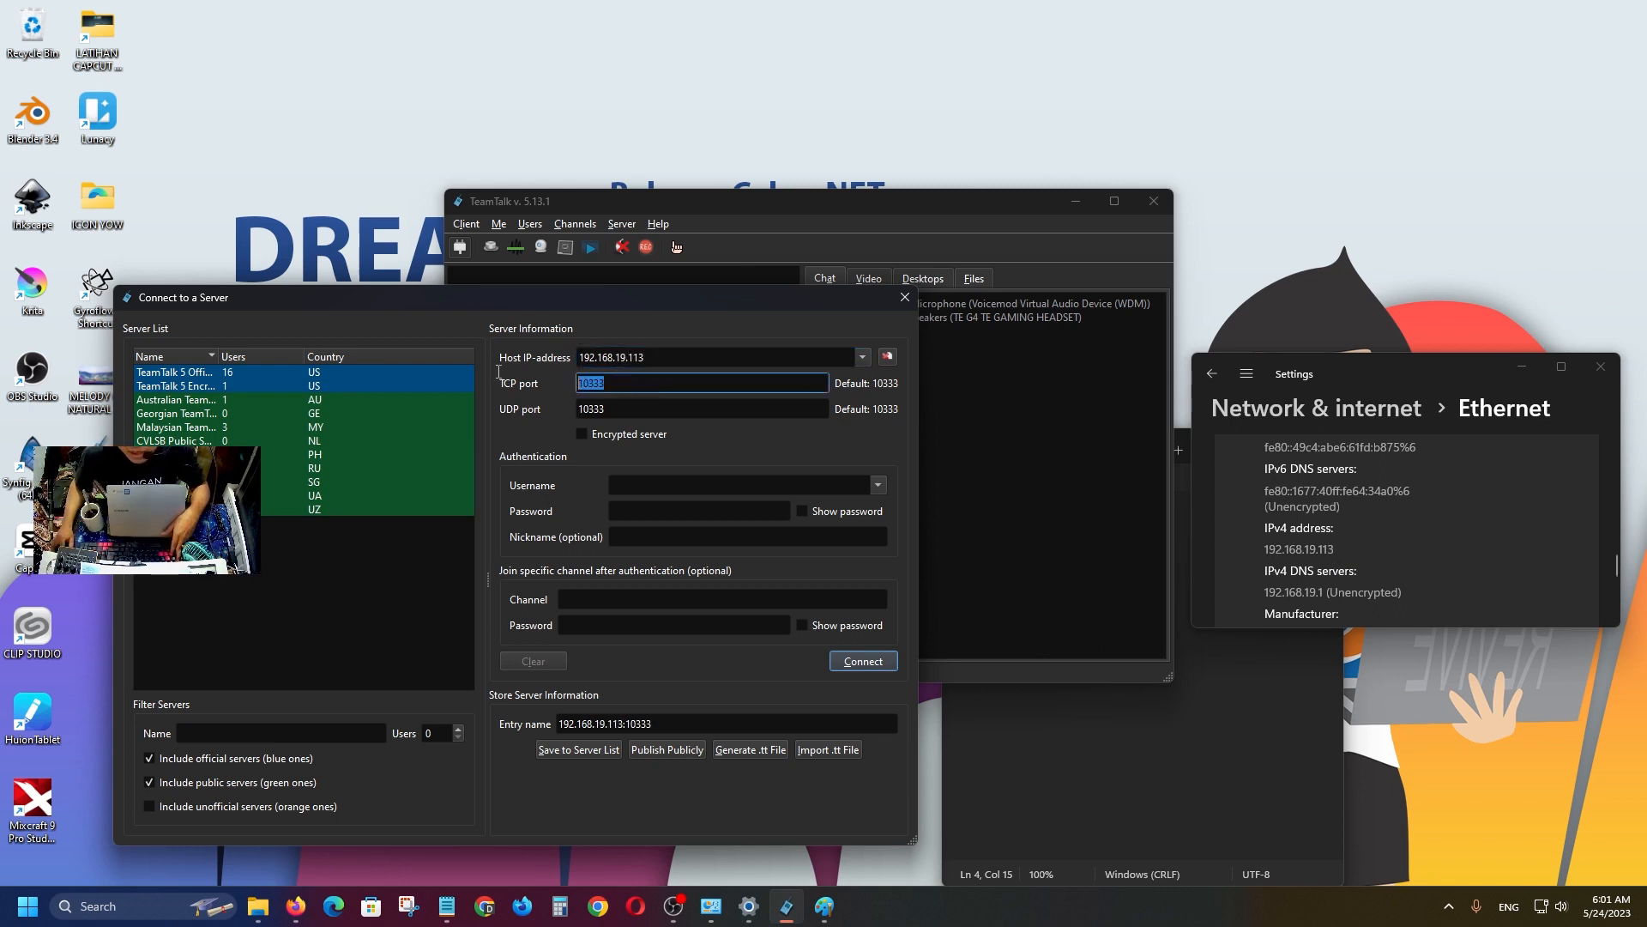
pyautogui.write('12345')
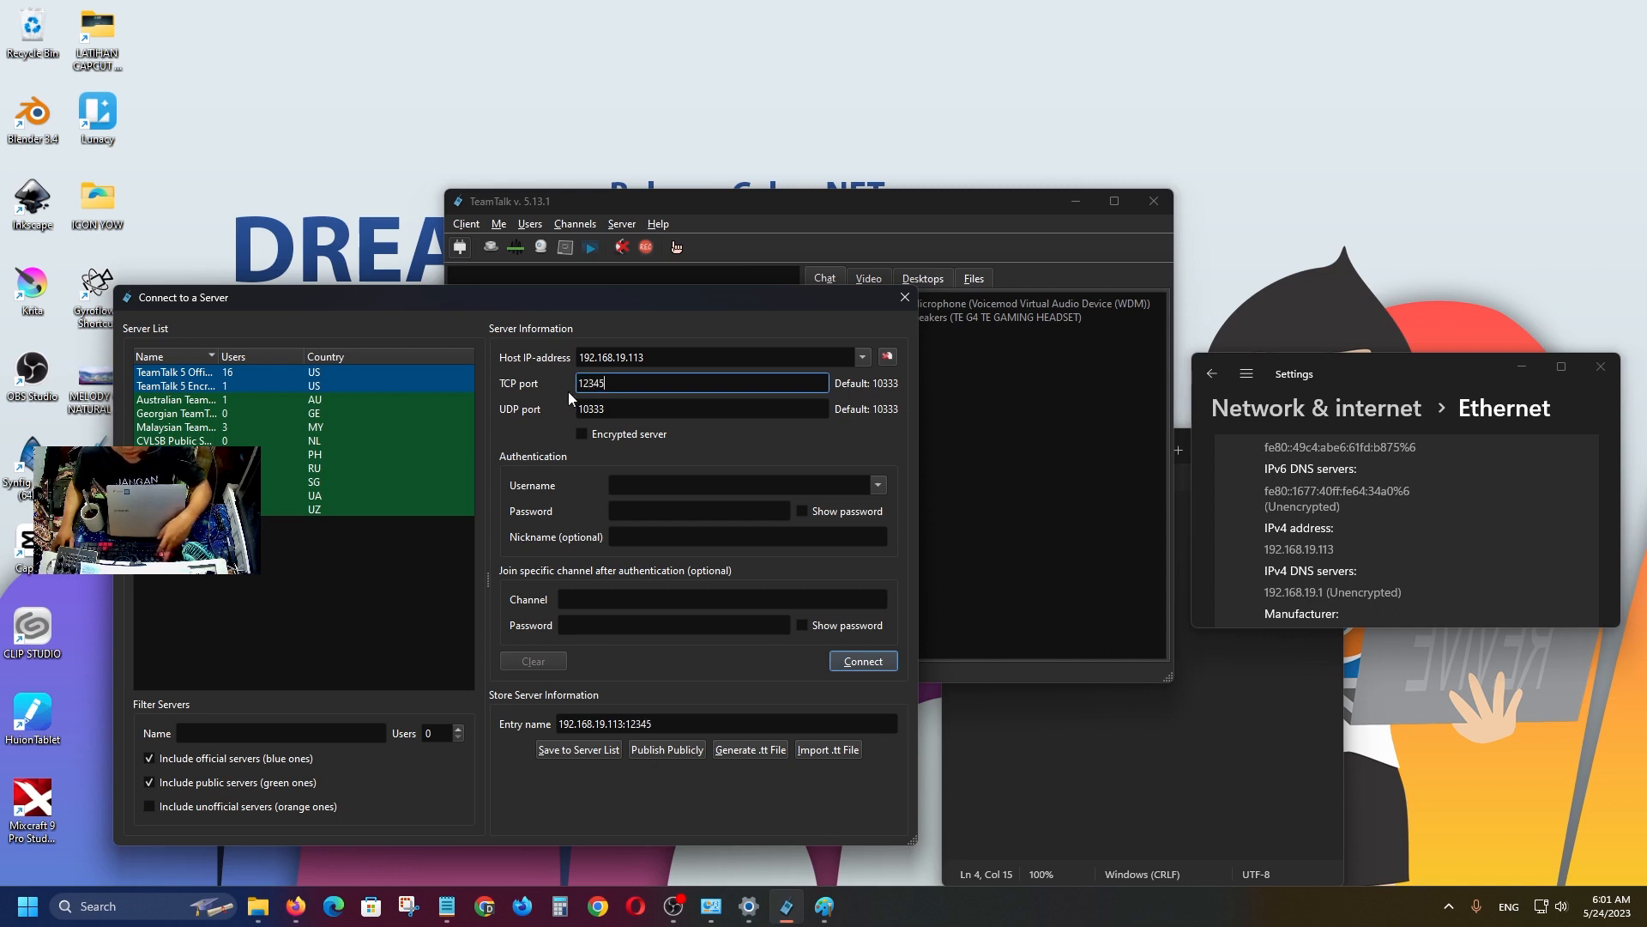
pyautogui.press('Tab')
pyautogui.write('12')
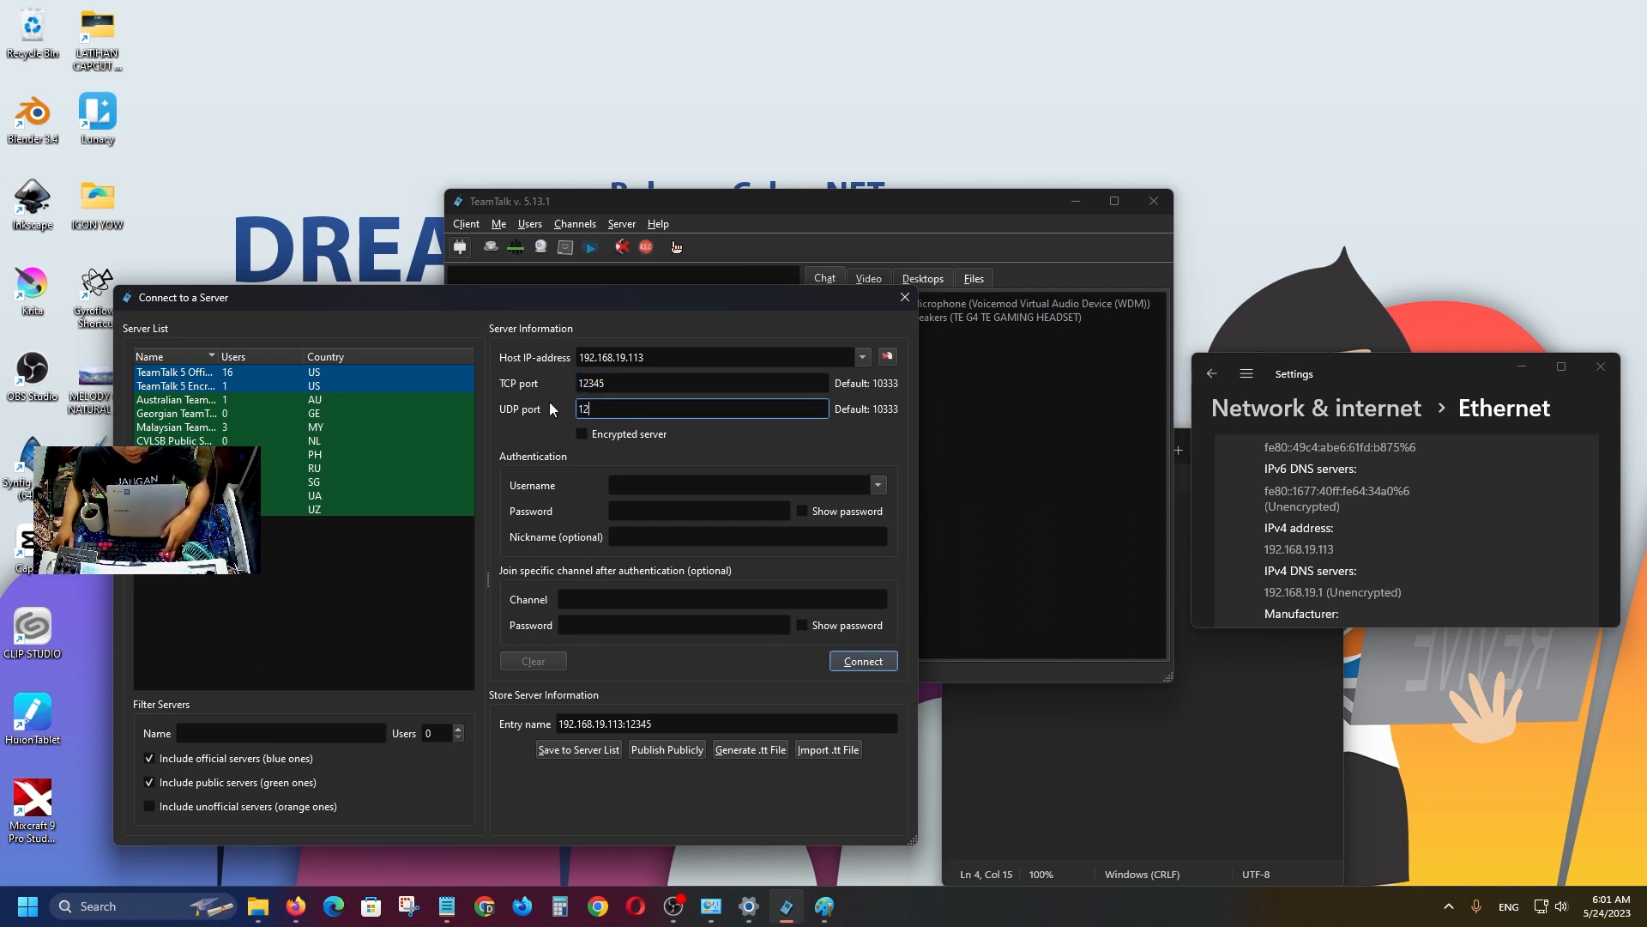
pyautogui.write('345')
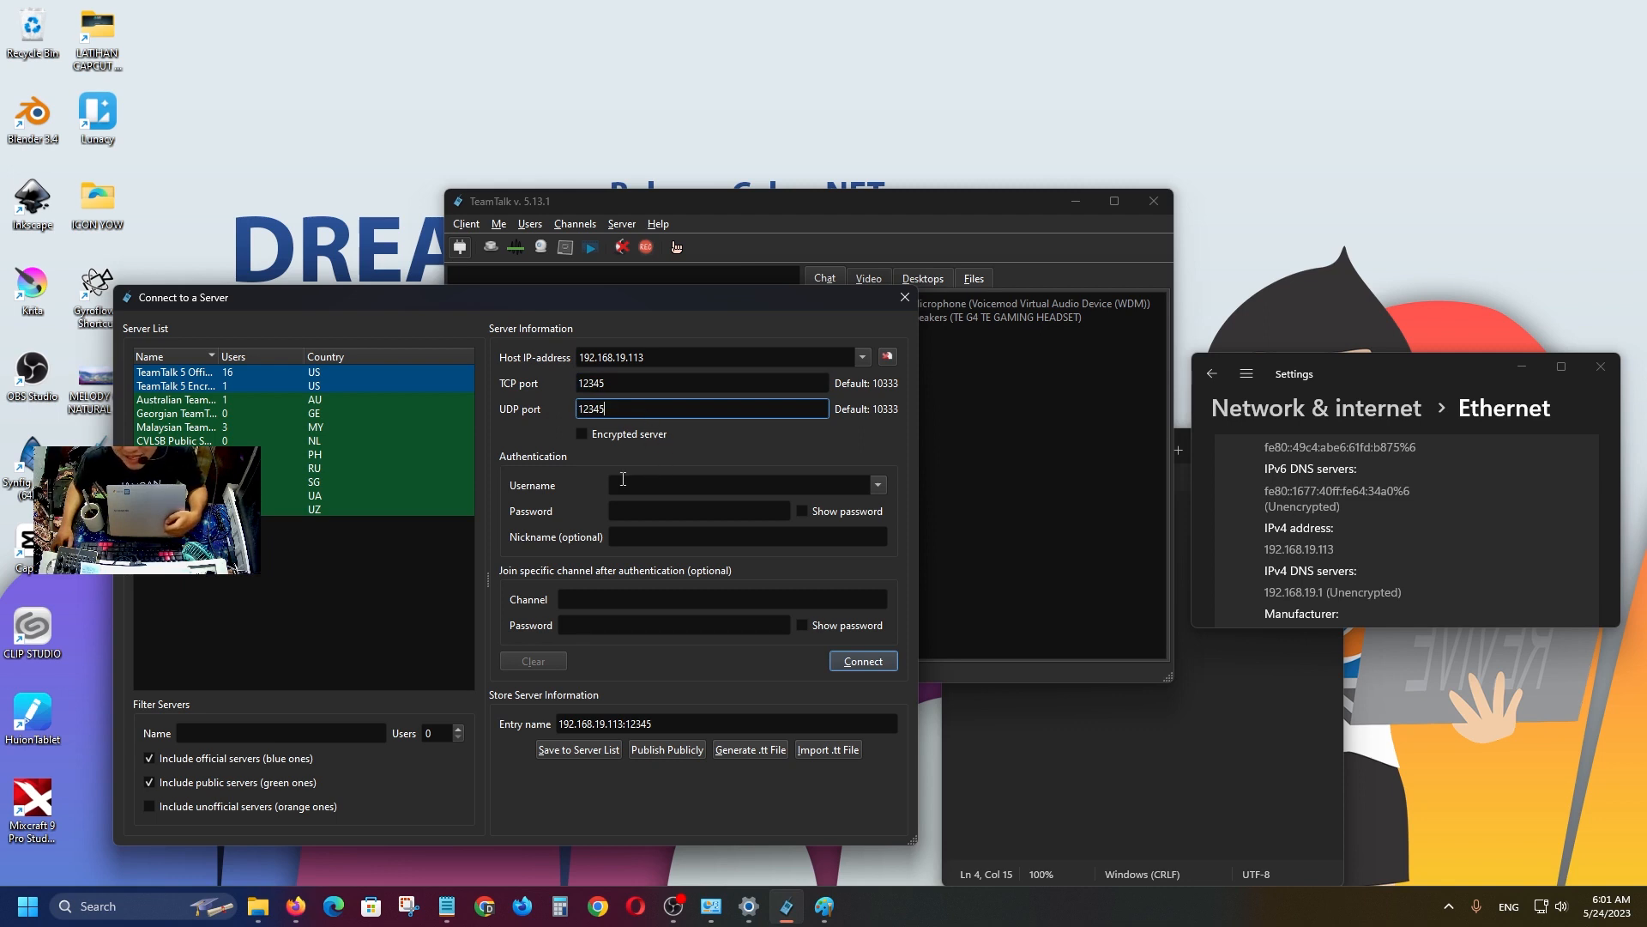
# Fill in the account username, password and a nickname, then connect to the server.
pyautogui.click(641, 486)
pyautogui.write('R')
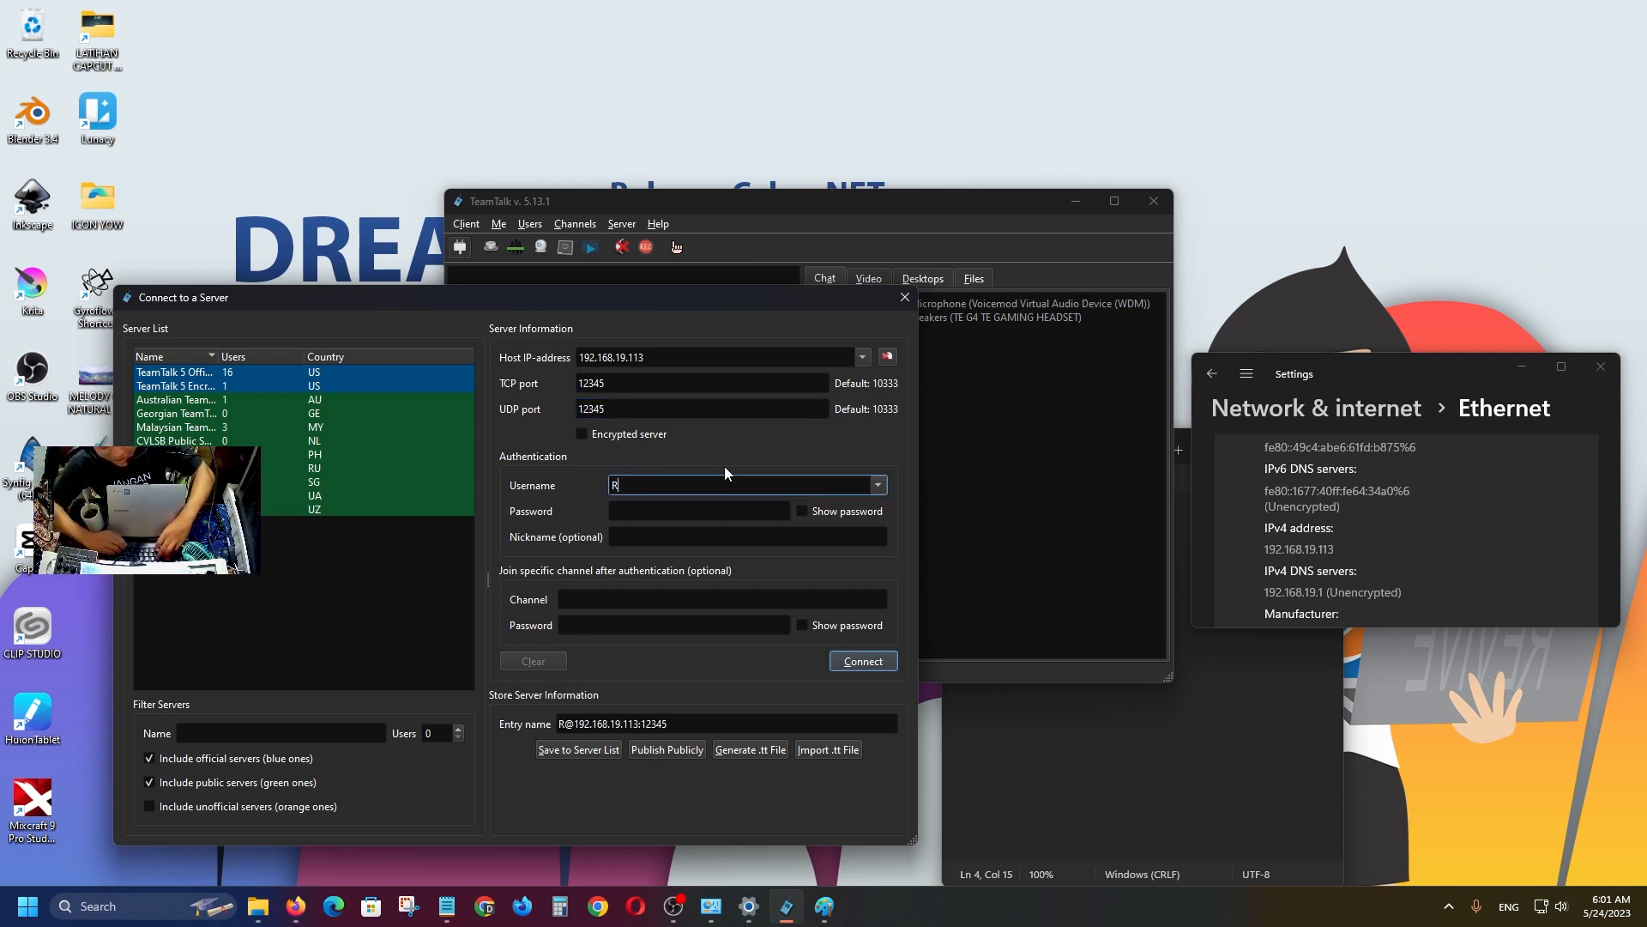
pyautogui.press('BackSpace')
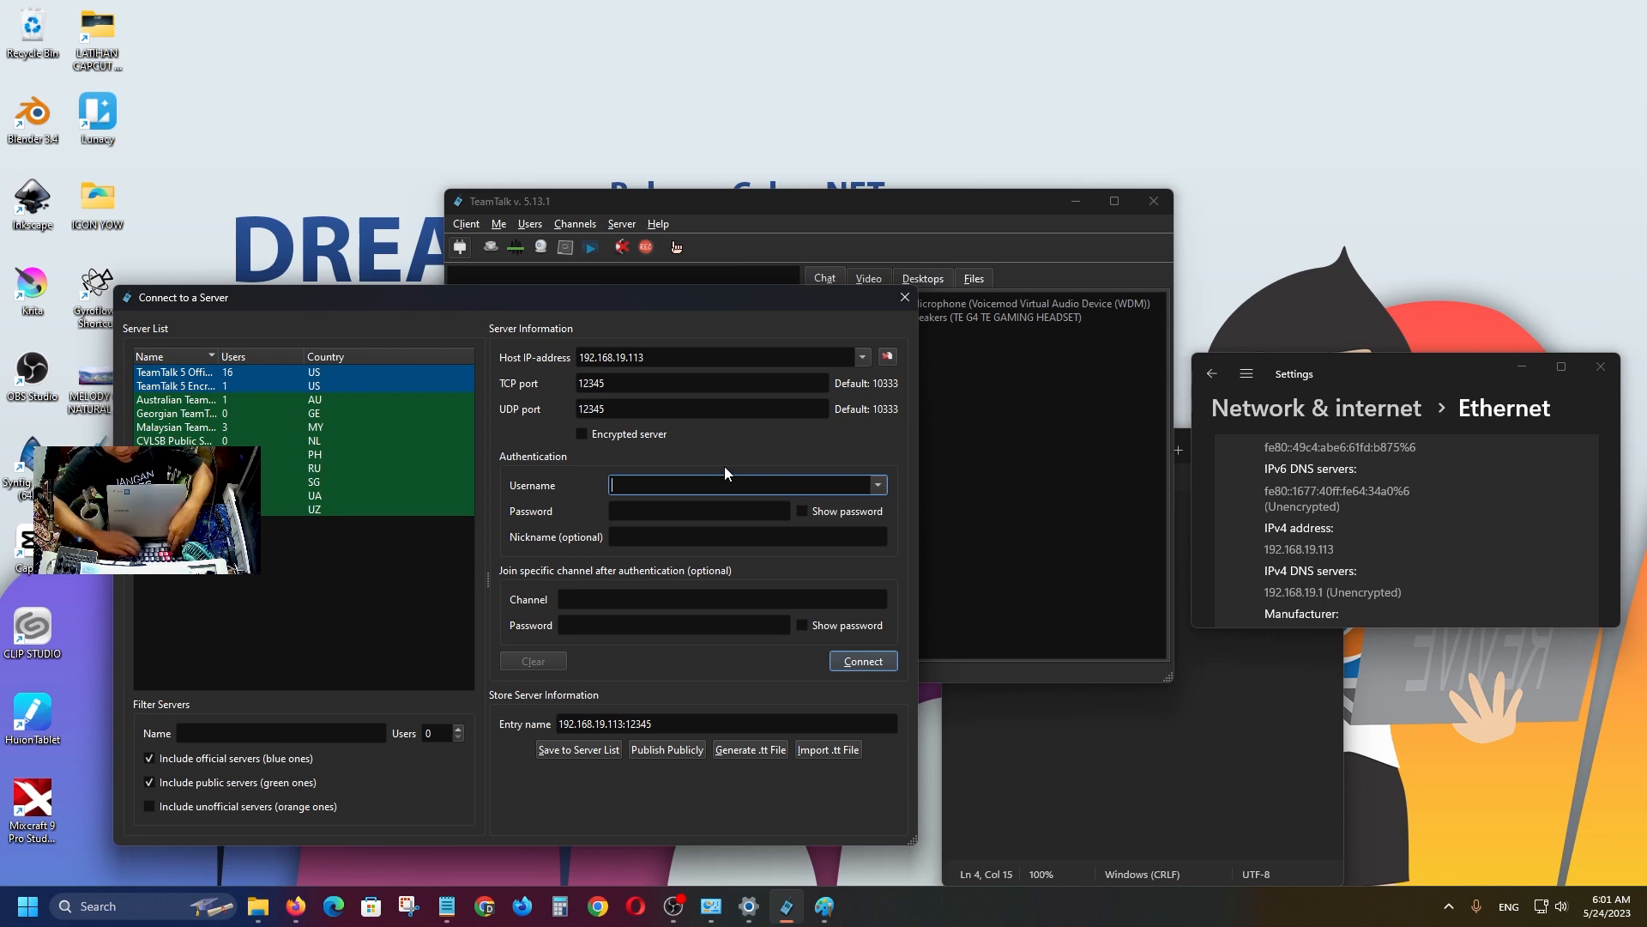
pyautogui.write('rahmancyb')
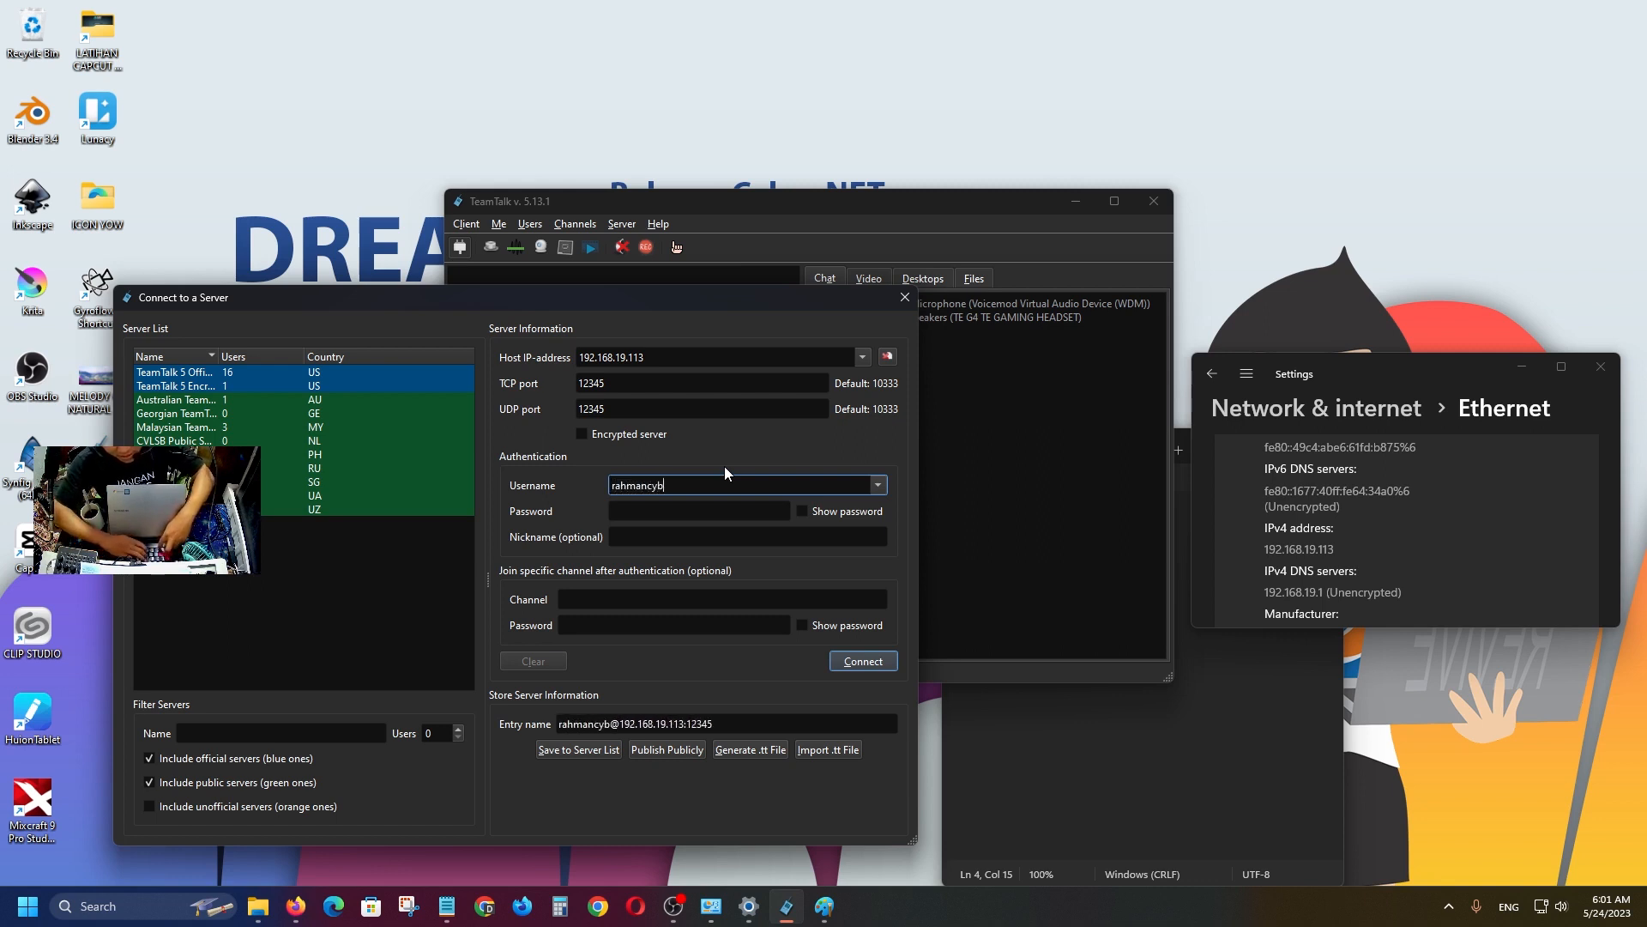
pyautogui.write('er')
pyautogui.click(704, 512)
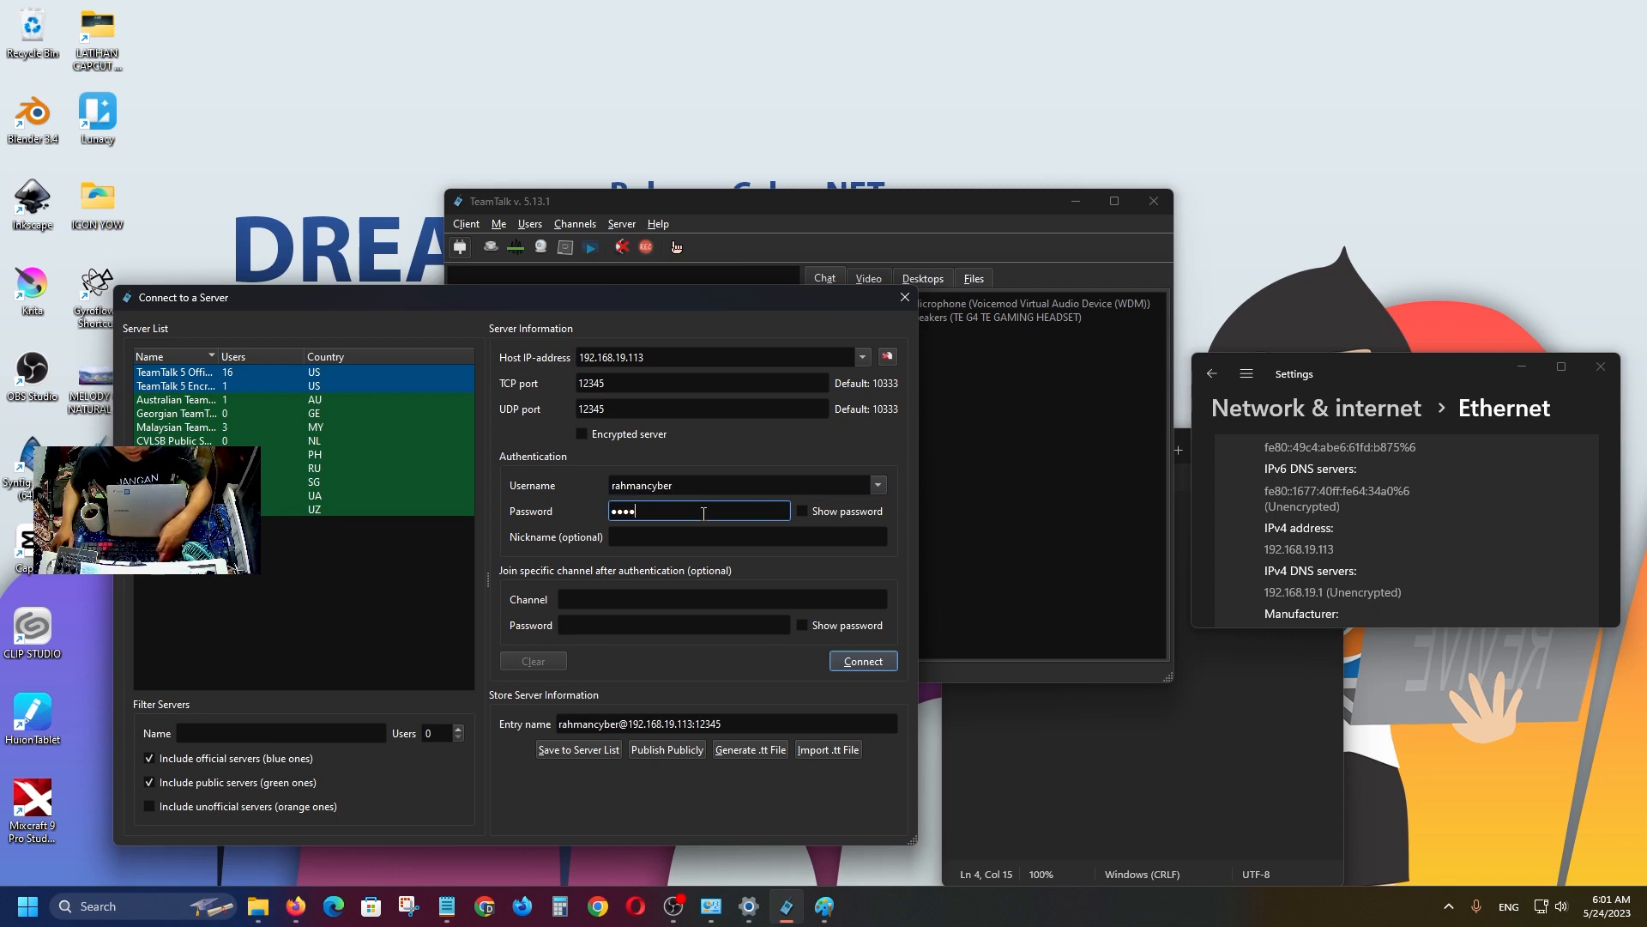
pyautogui.click(821, 517)
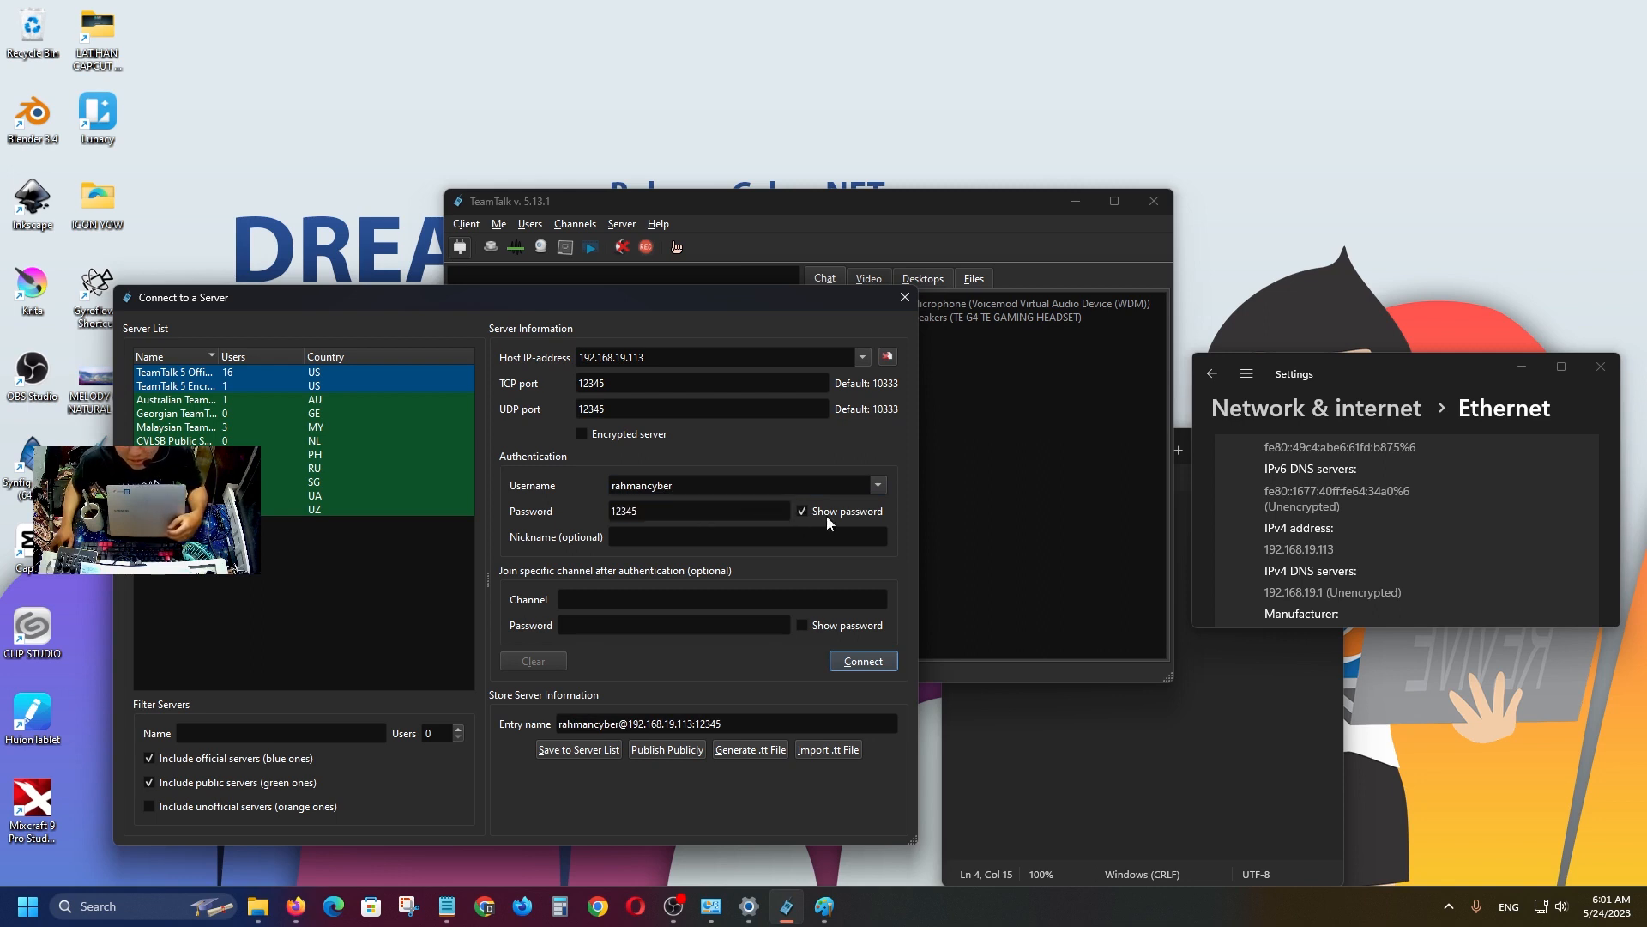
pyautogui.click(837, 517)
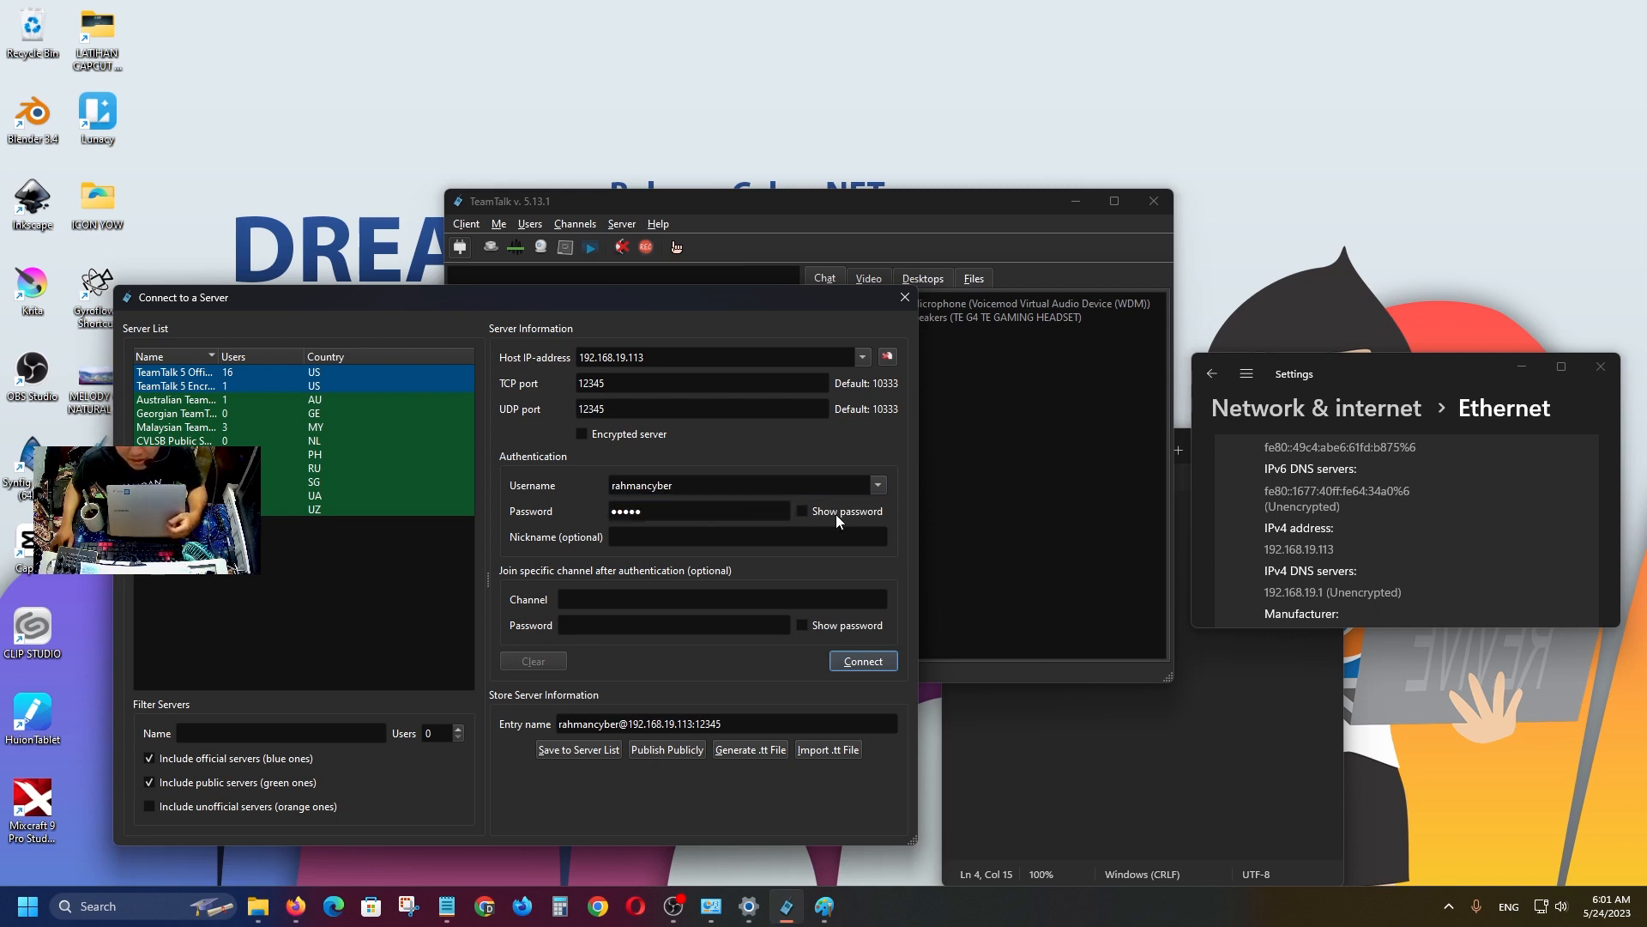
pyautogui.click(647, 536)
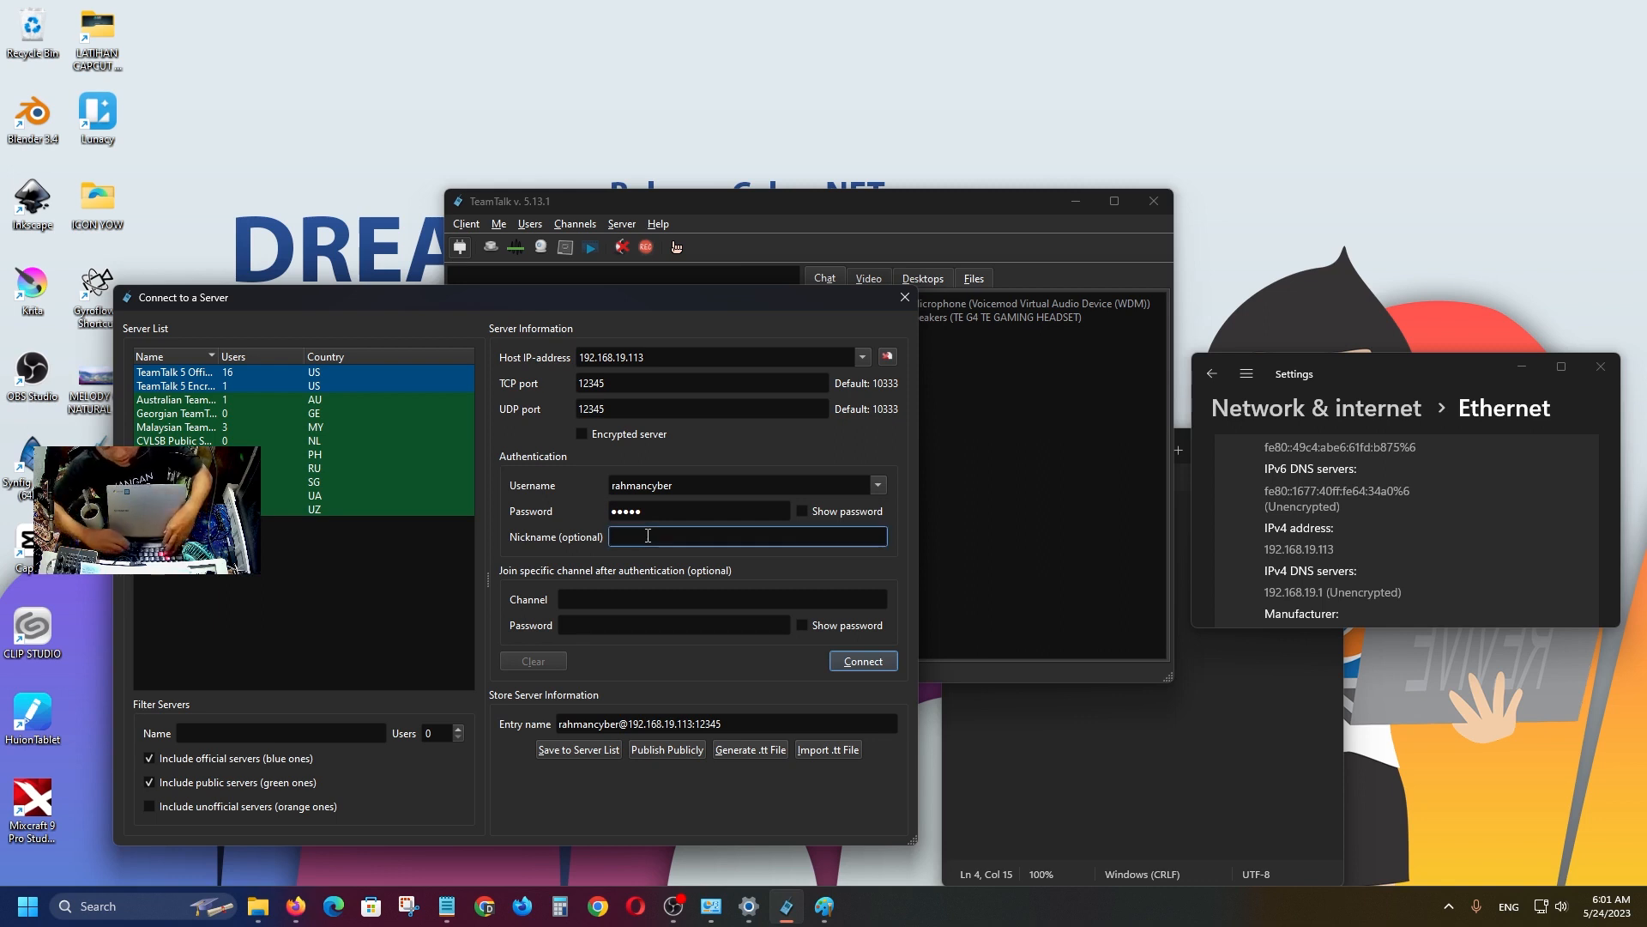
pyautogui.write('rHmN')
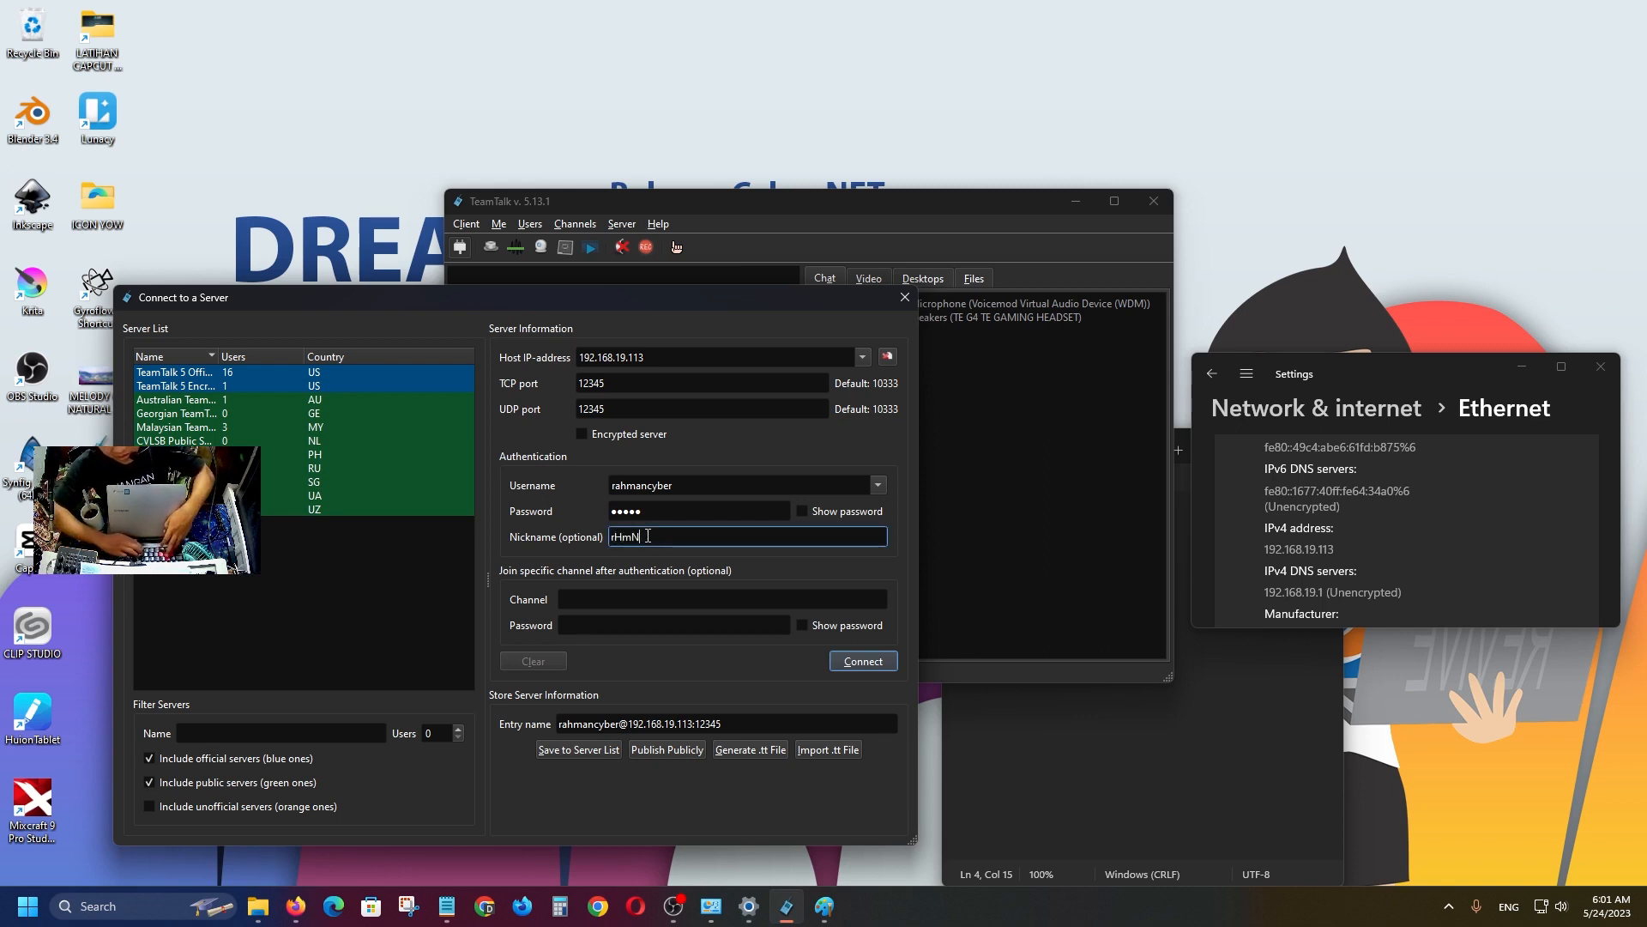
pyautogui.press('BackSpace')
pyautogui.press('BackSpace')
pyautogui.press('BackSpace')
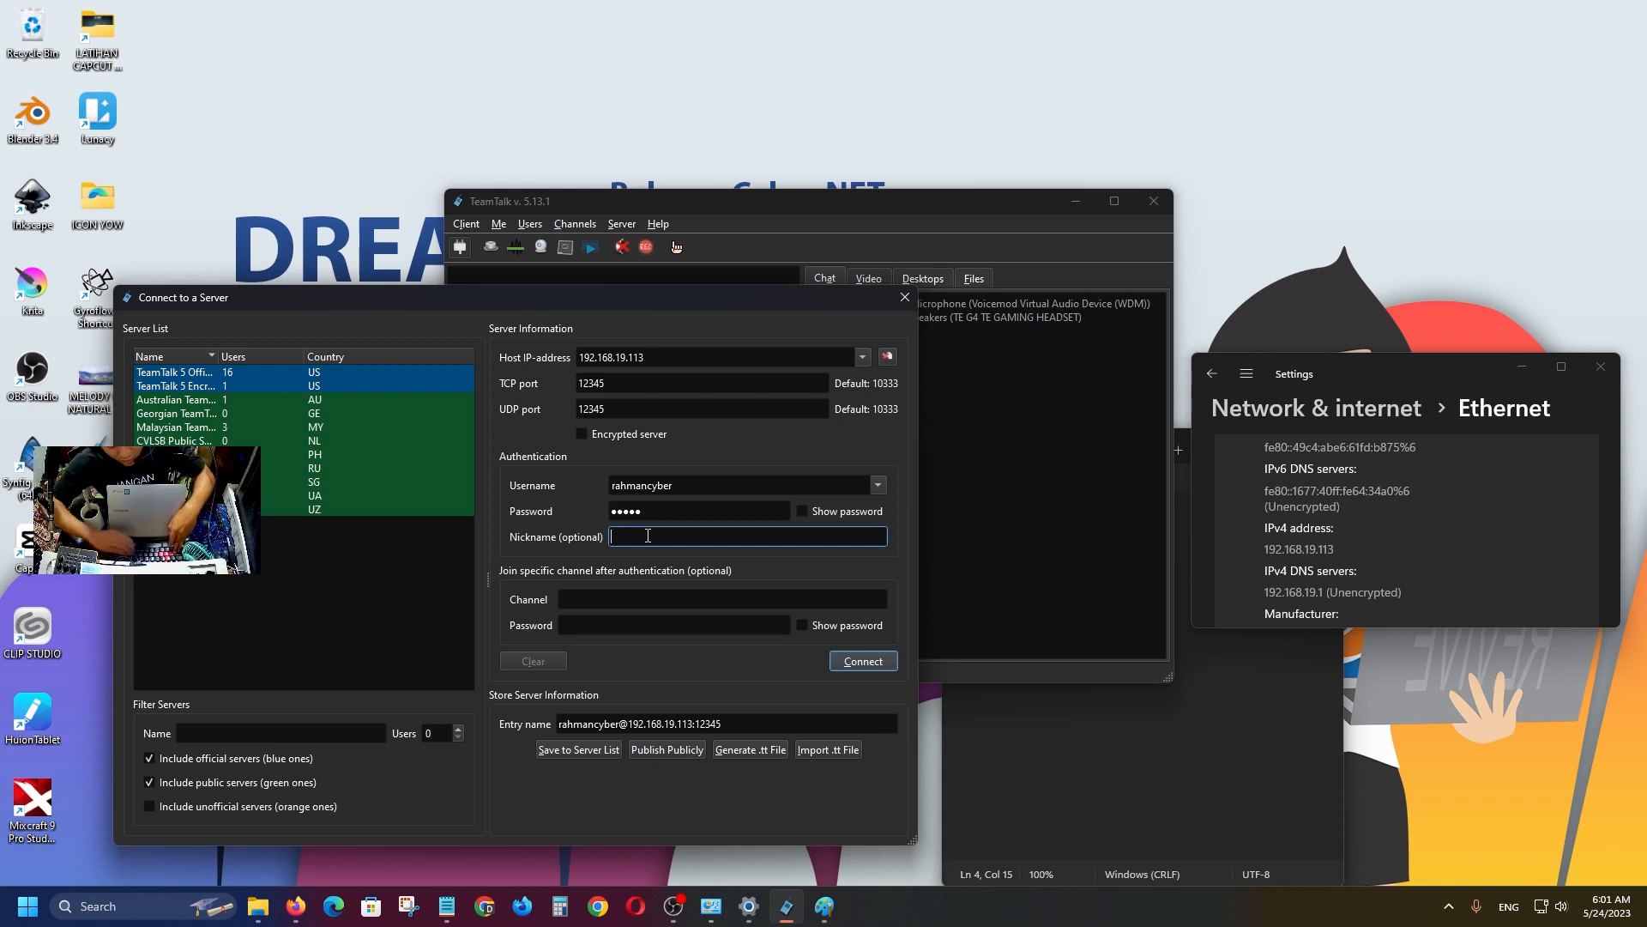
pyautogui.write('RAHMANCYBER')
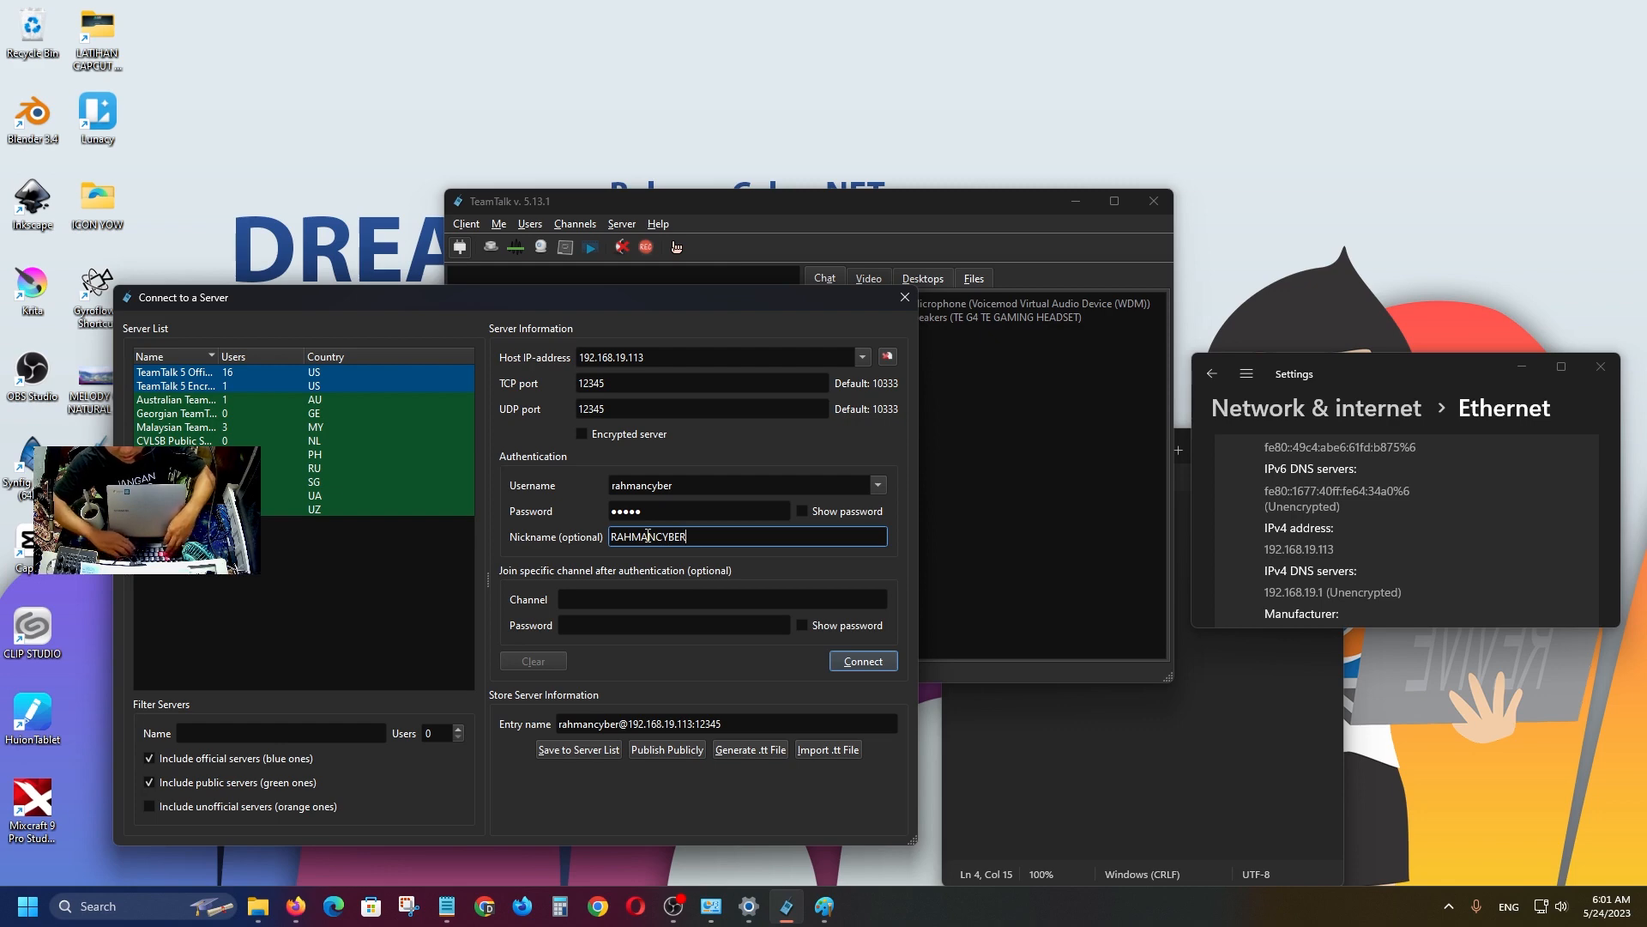
pyautogui.write('NET')
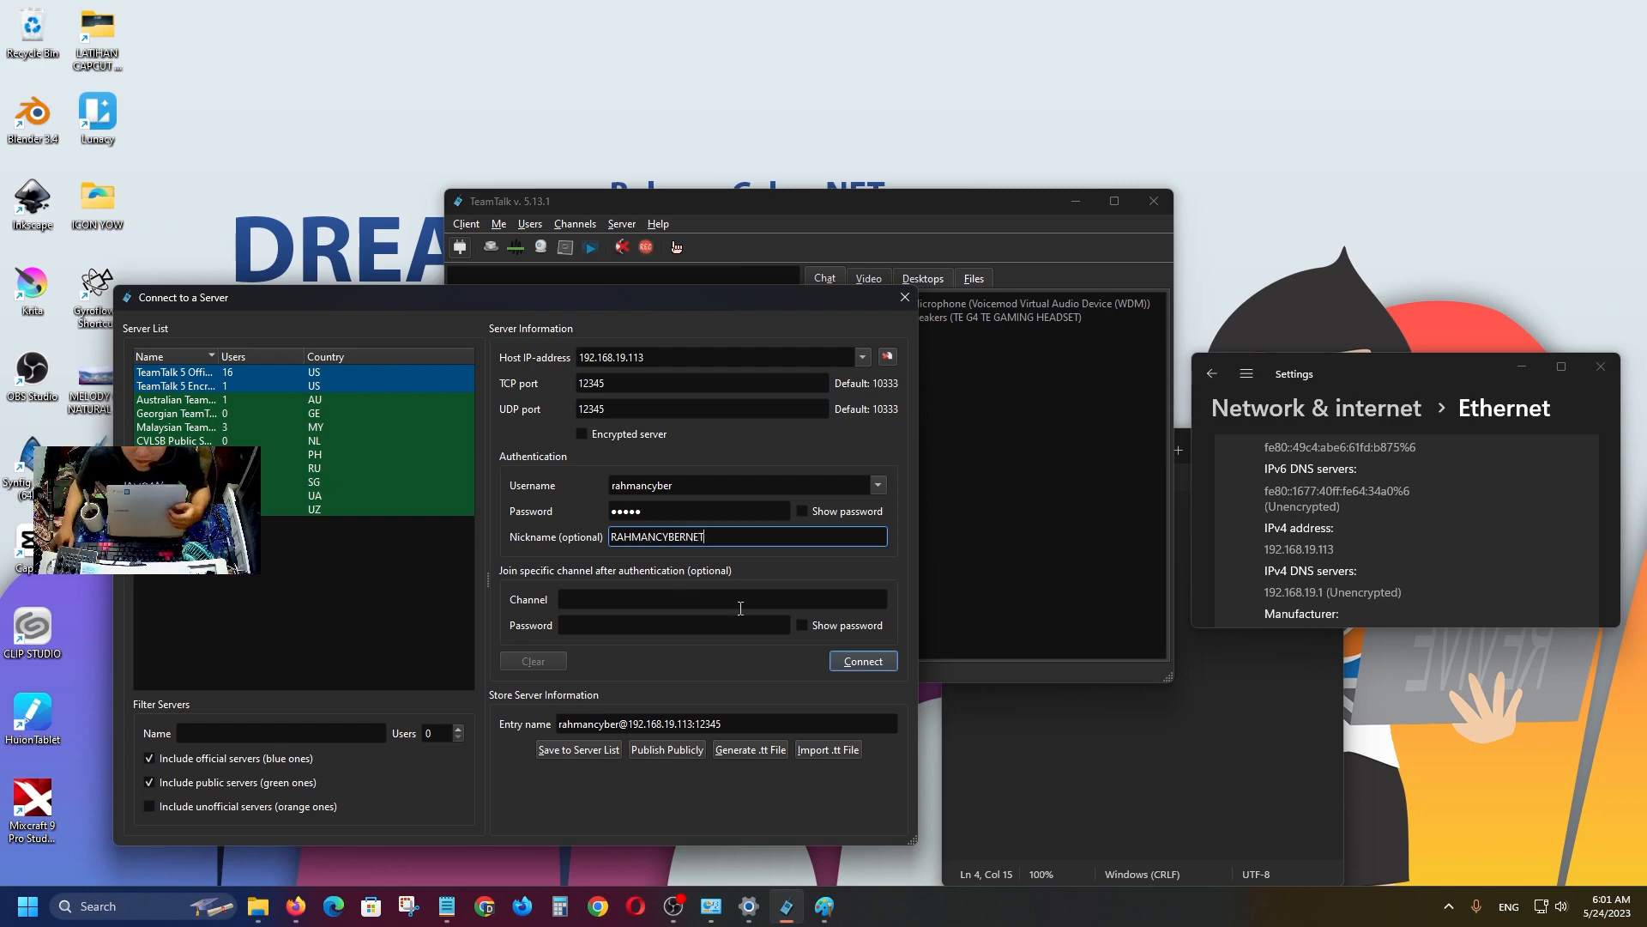
pyautogui.click(877, 662)
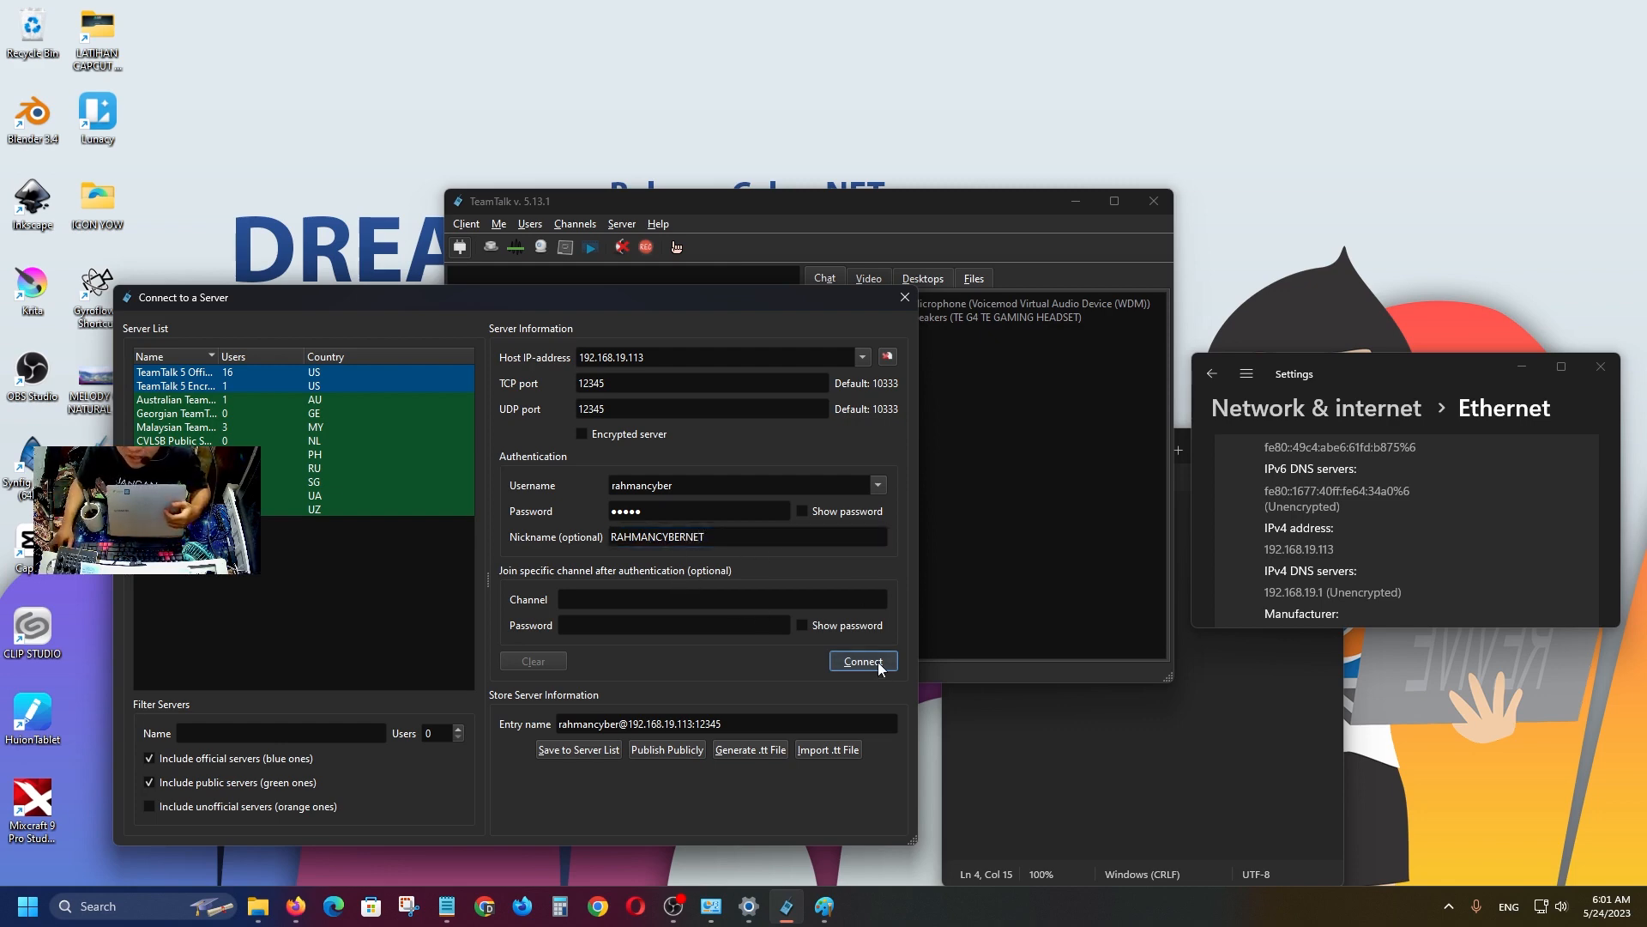
pyautogui.moveTo(764, 200); pyautogui.dragTo(587, 256)
pyautogui.click(450, 349)
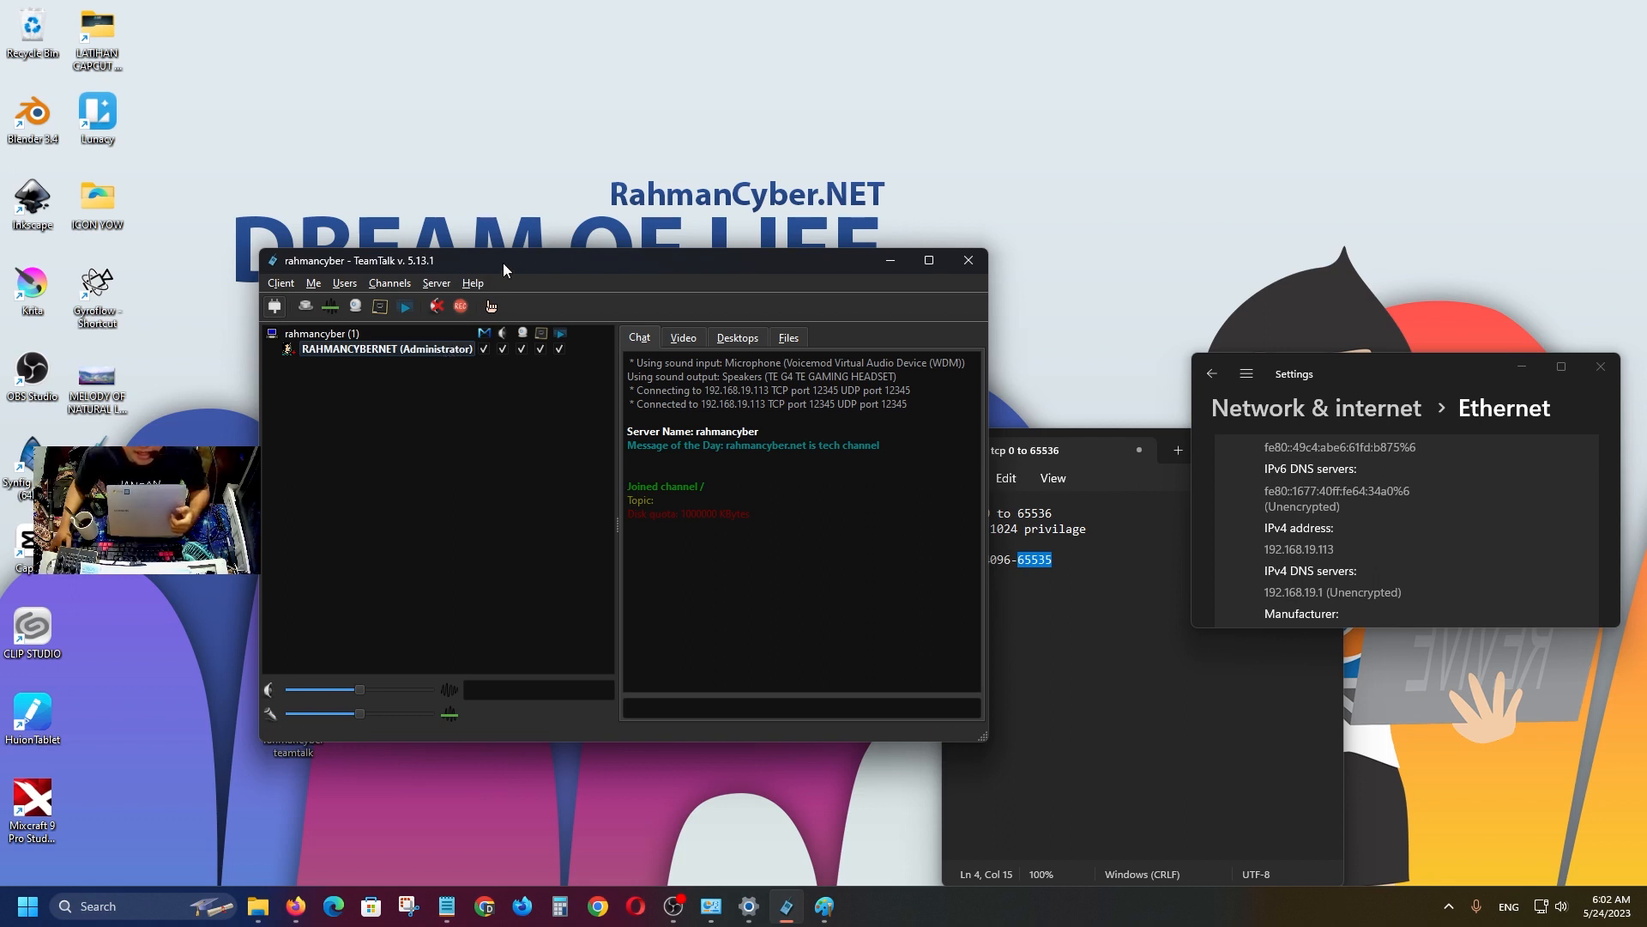
pyautogui.moveTo(503, 263); pyautogui.dragTo(639, 384)
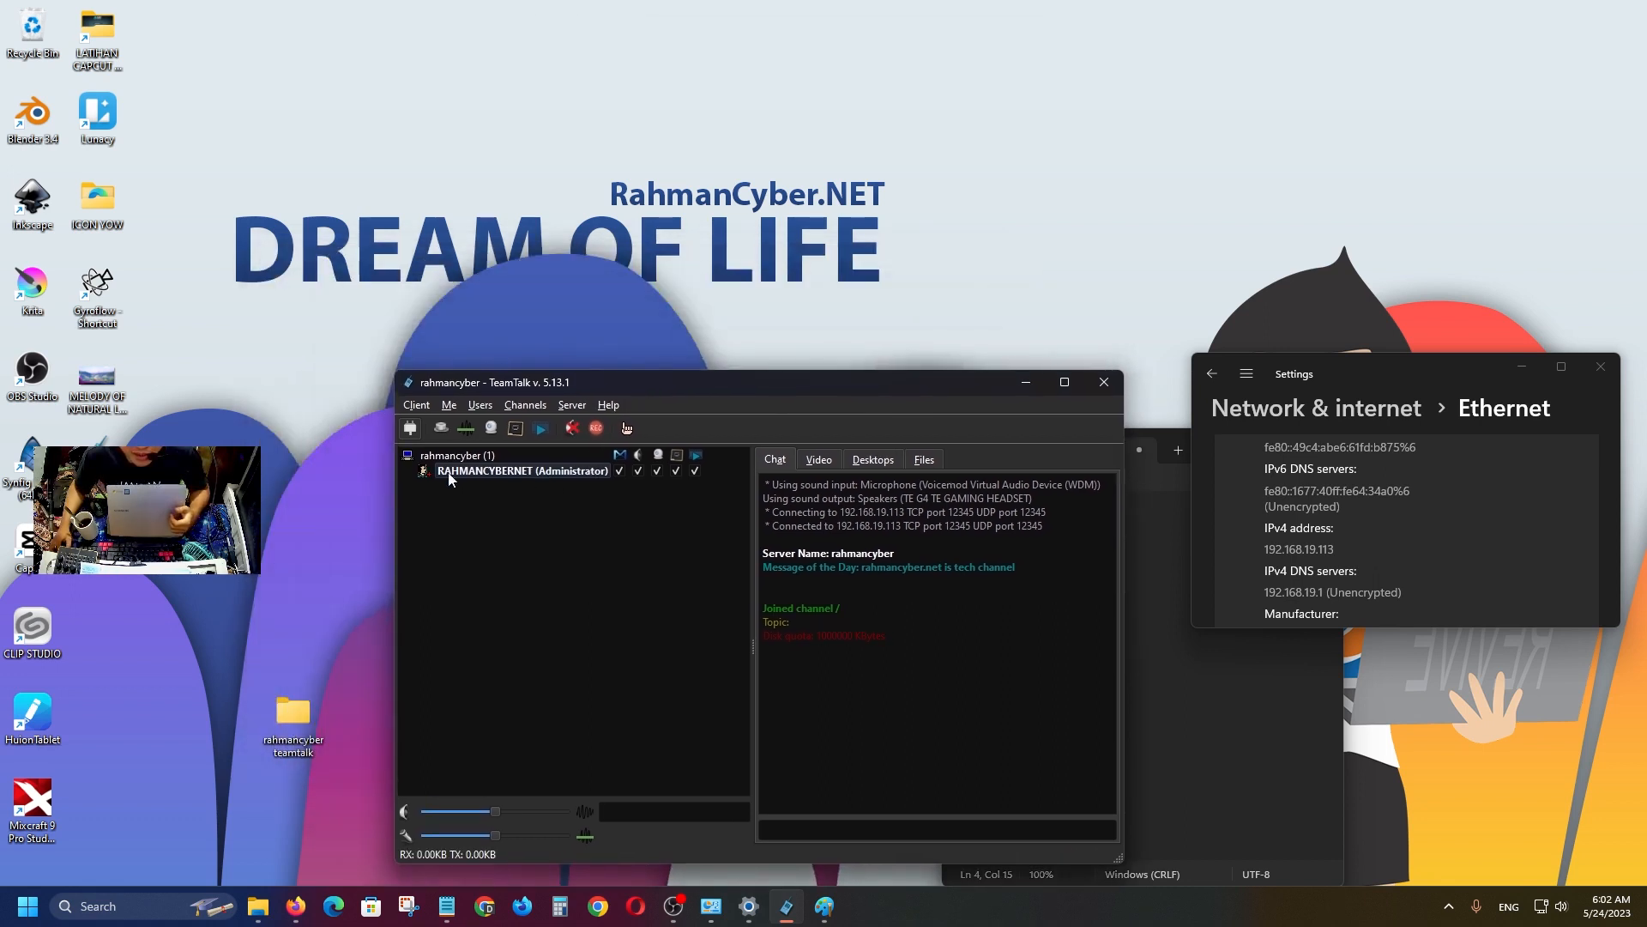
pyautogui.click(585, 470)
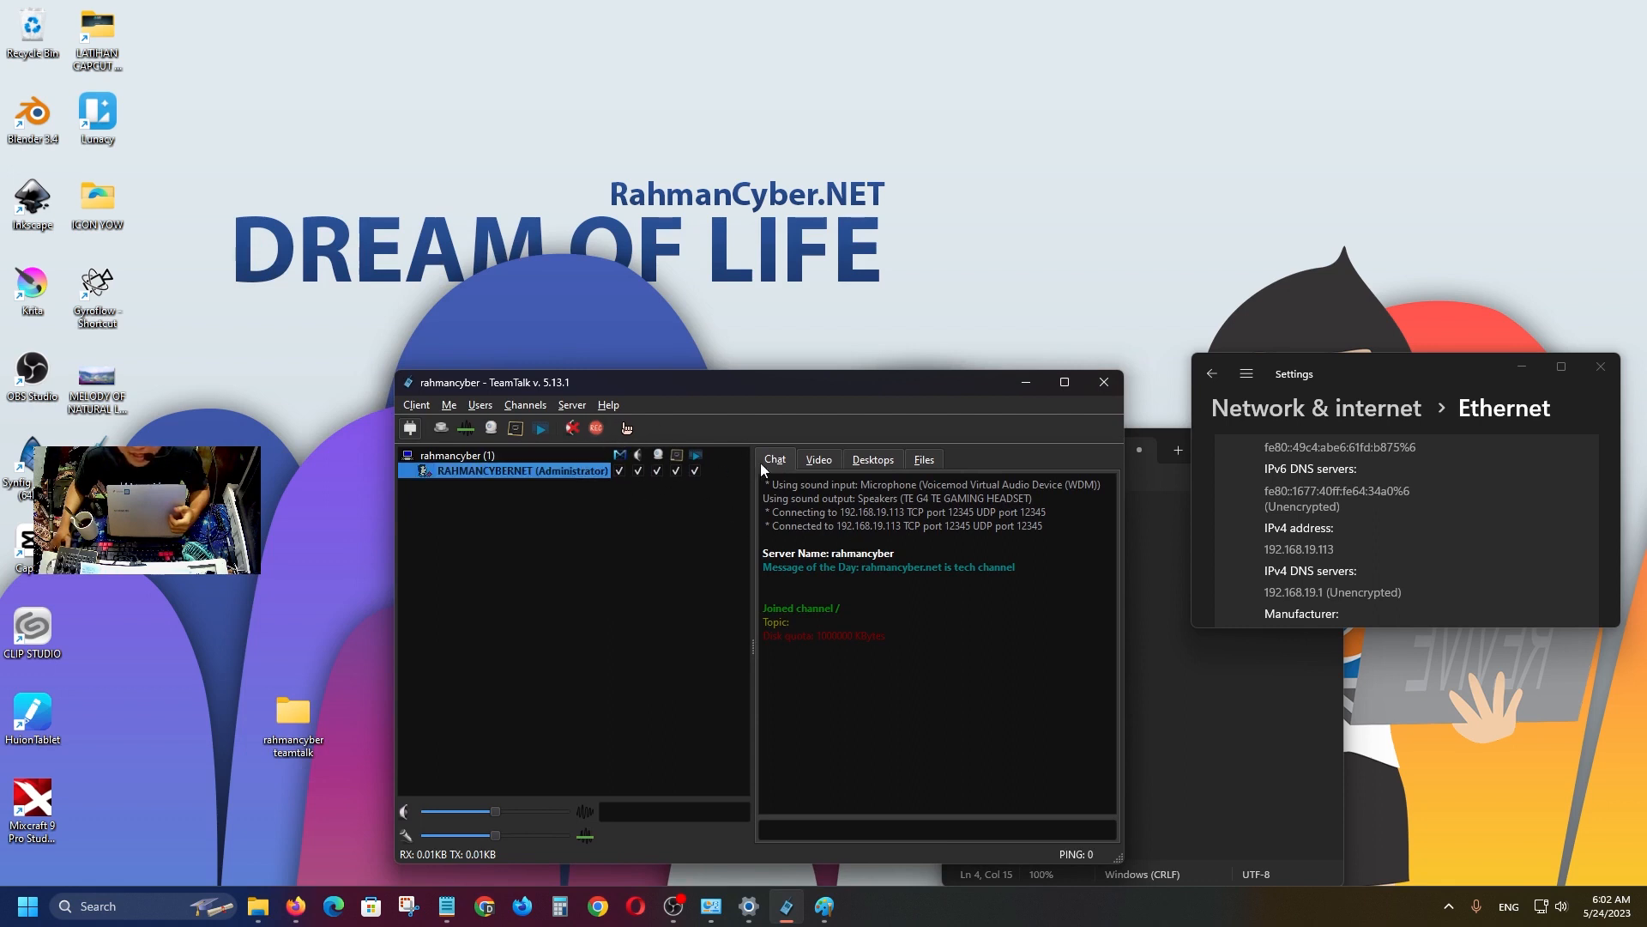
pyautogui.moveTo(807, 389); pyautogui.dragTo(789, 283)
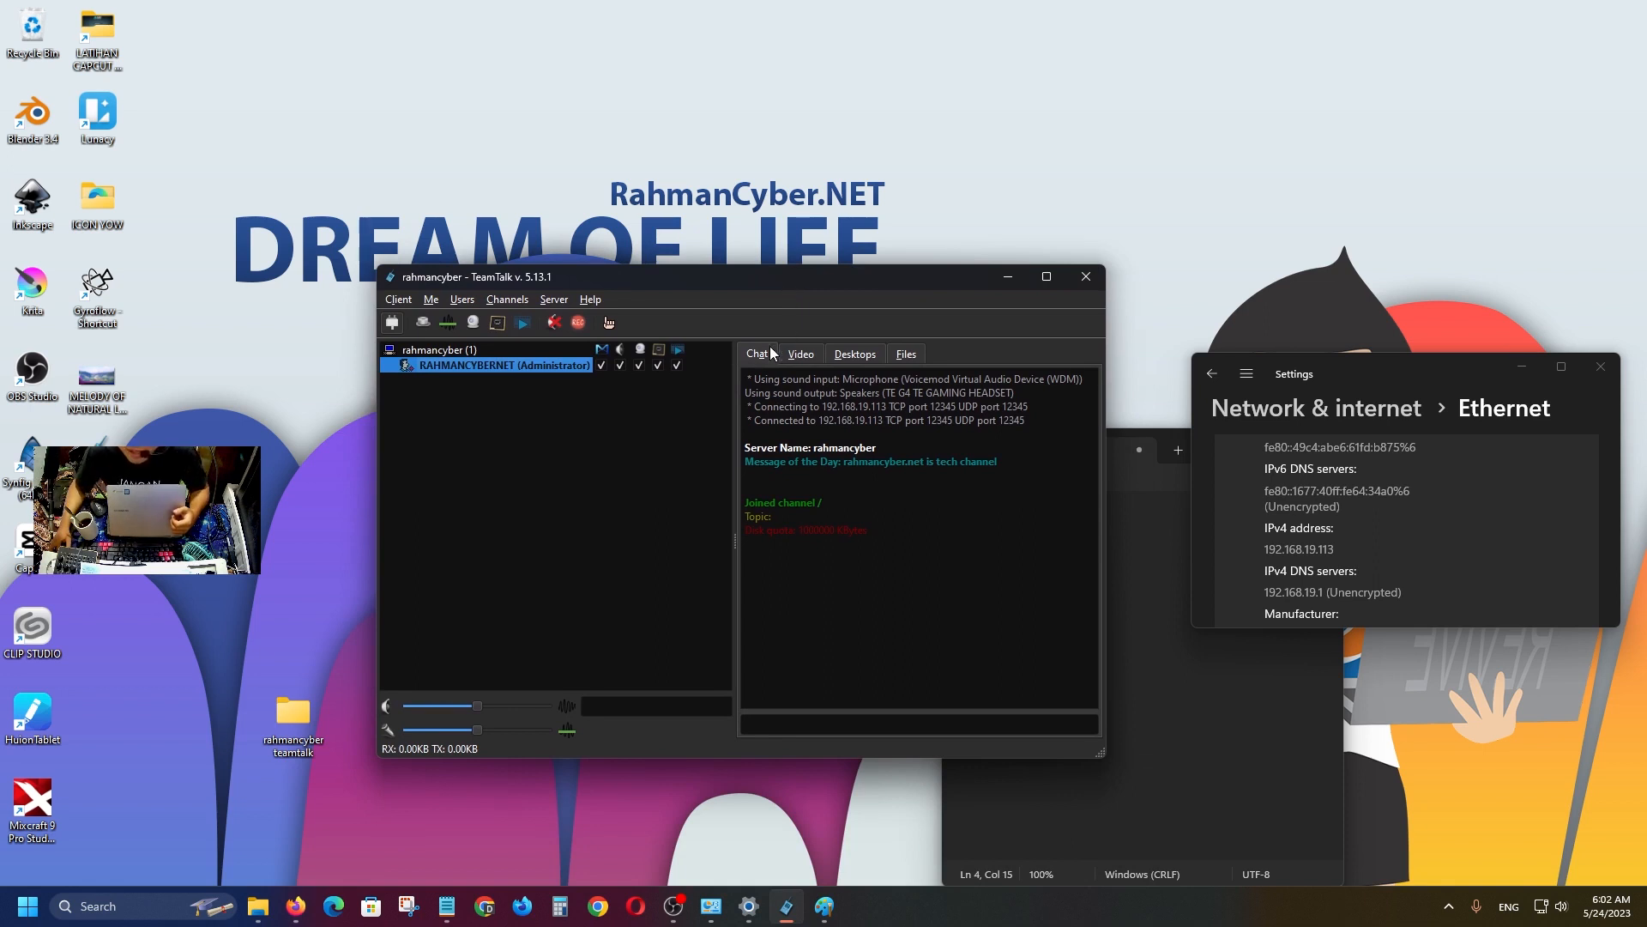
pyautogui.moveTo(661, 274)
pyautogui.mouseDown()
pyautogui.moveTo(755, 328)
pyautogui.moveTo(589, 226)
pyautogui.moveTo(724, 379)
pyautogui.moveTo(682, 290)
pyautogui.mouseUp()
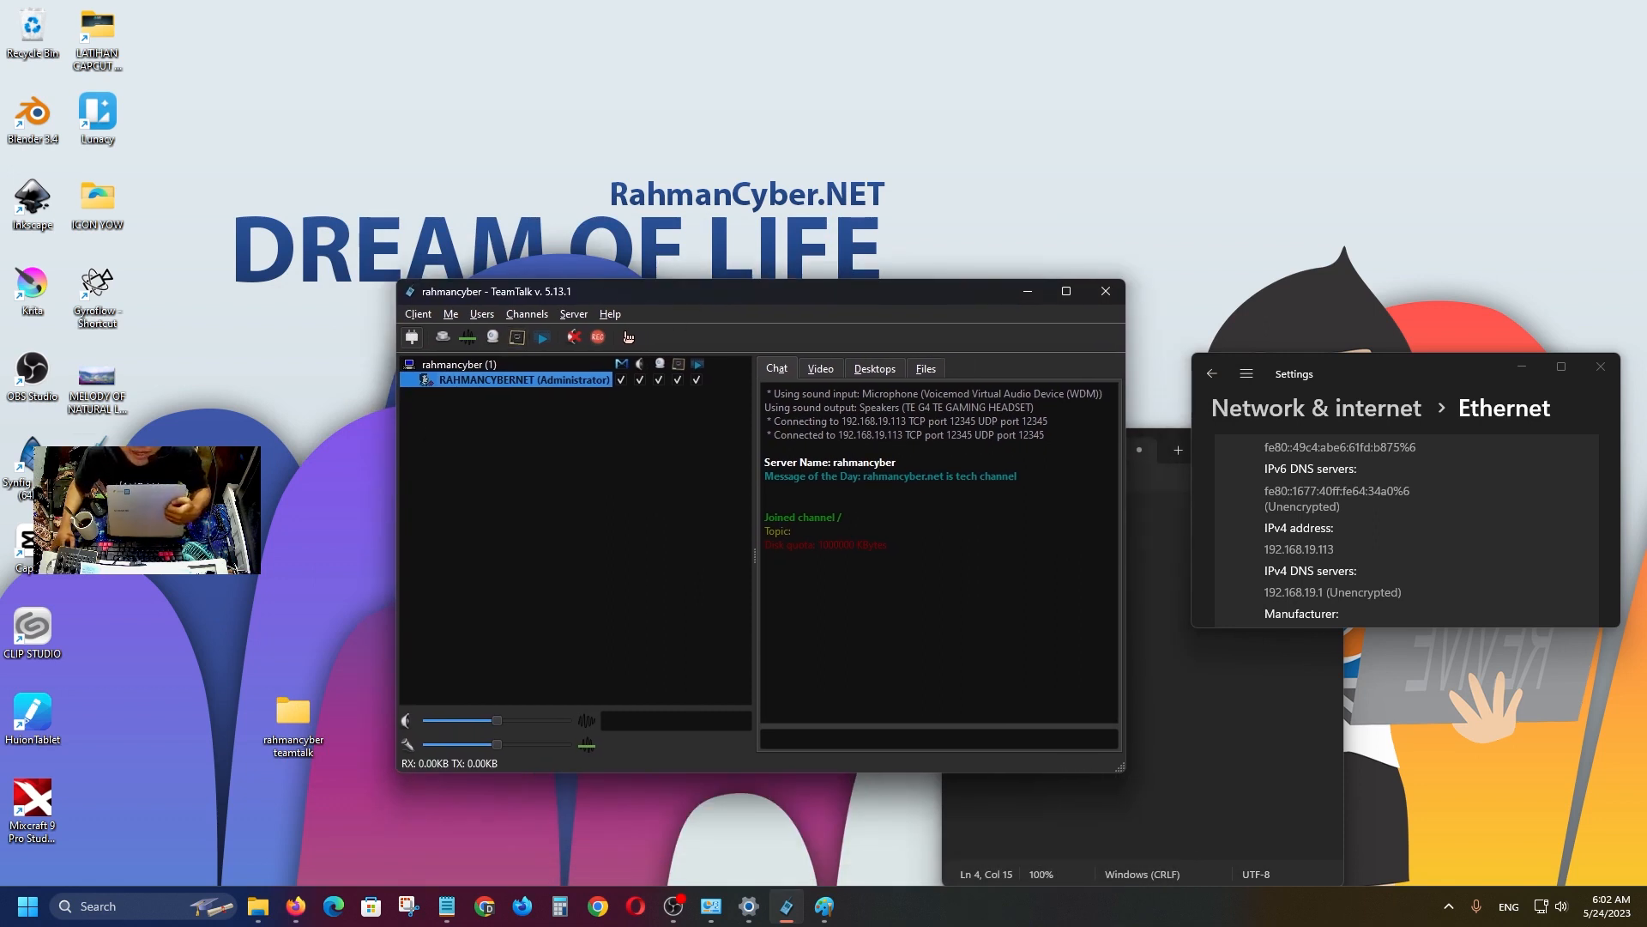
# Arrange the two client windows side by side, widening the second one.
pyautogui.moveTo(926, 333); pyautogui.dragTo(949, 342)
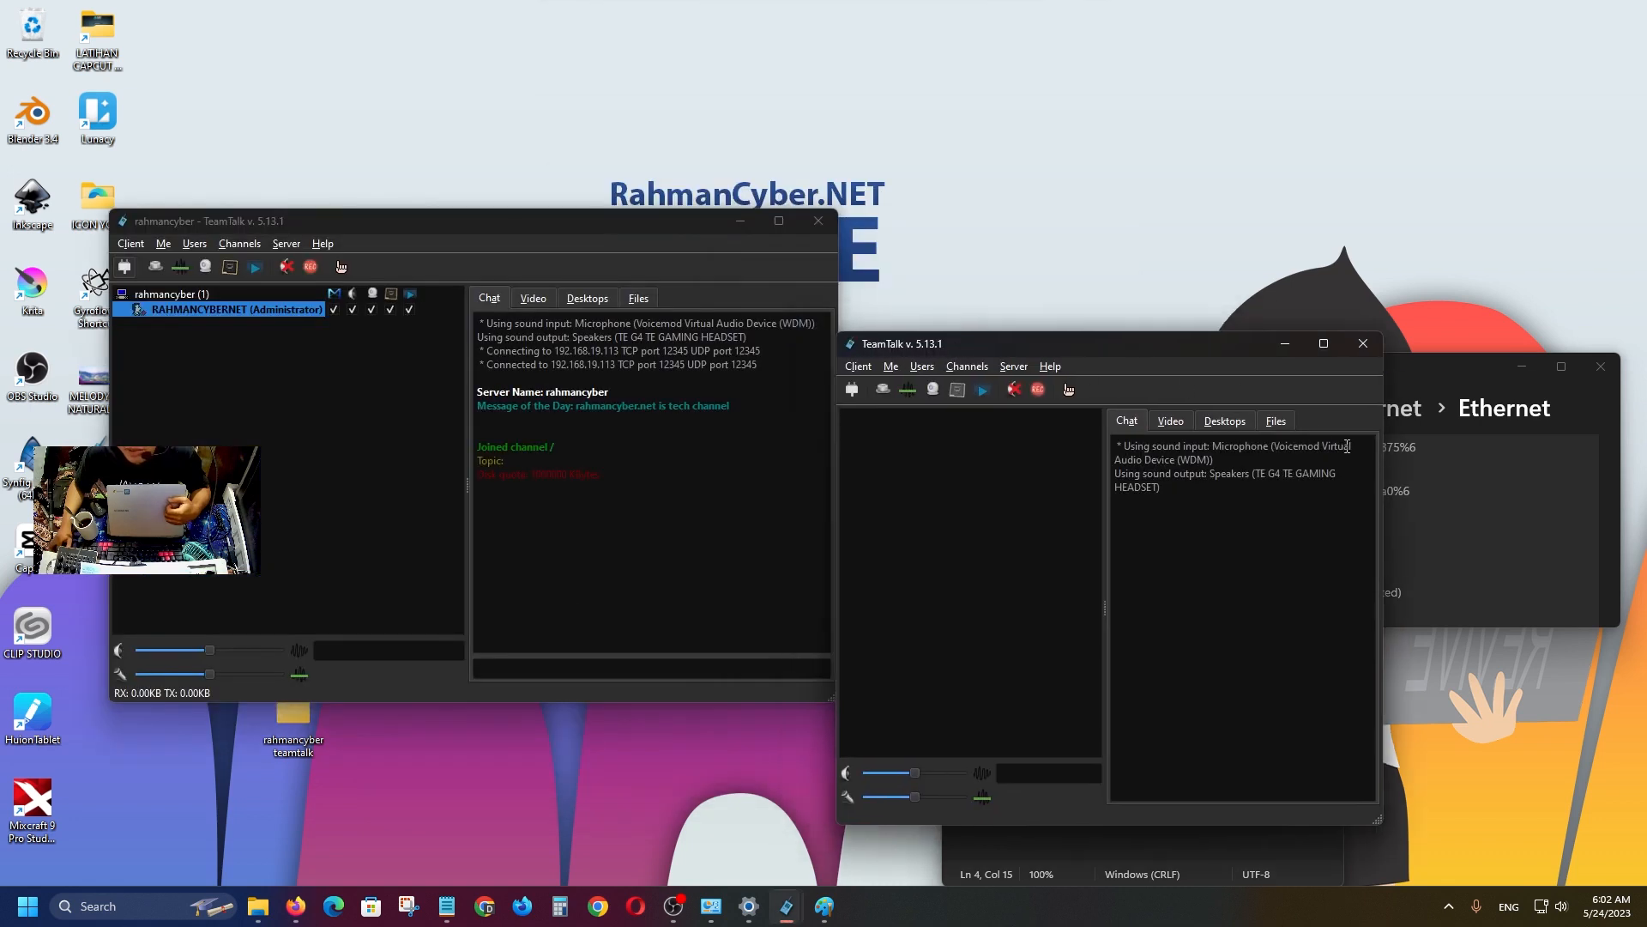
pyautogui.moveTo(1380, 600); pyautogui.dragTo(1557, 601)
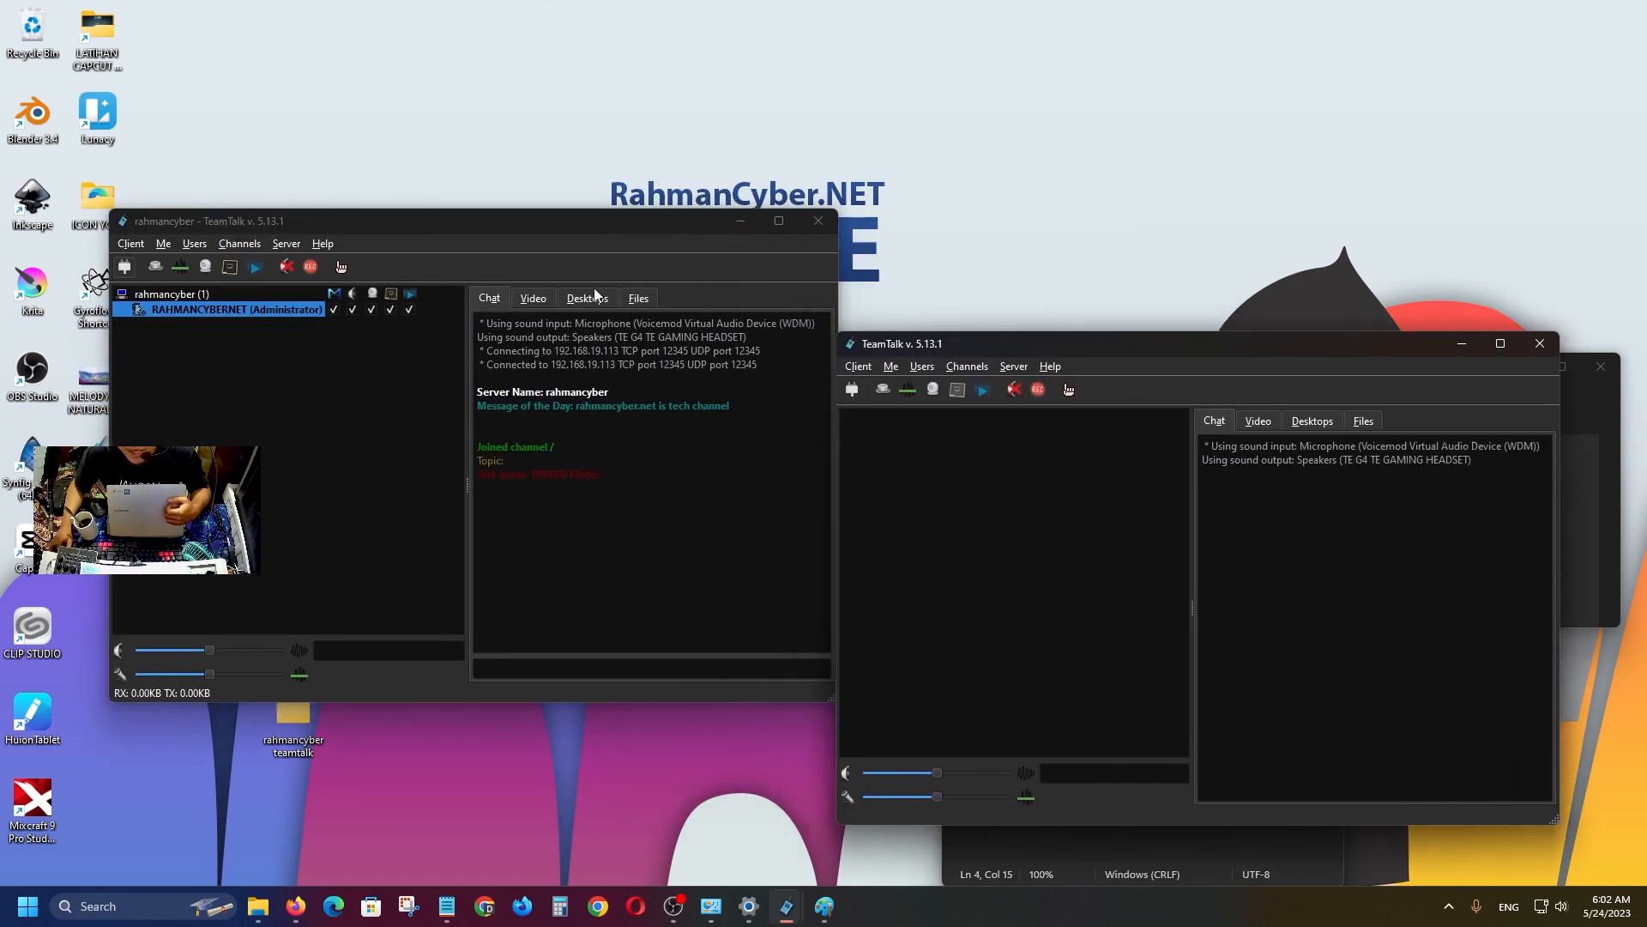
pyautogui.moveTo(366, 221); pyautogui.dragTo(341, 240)
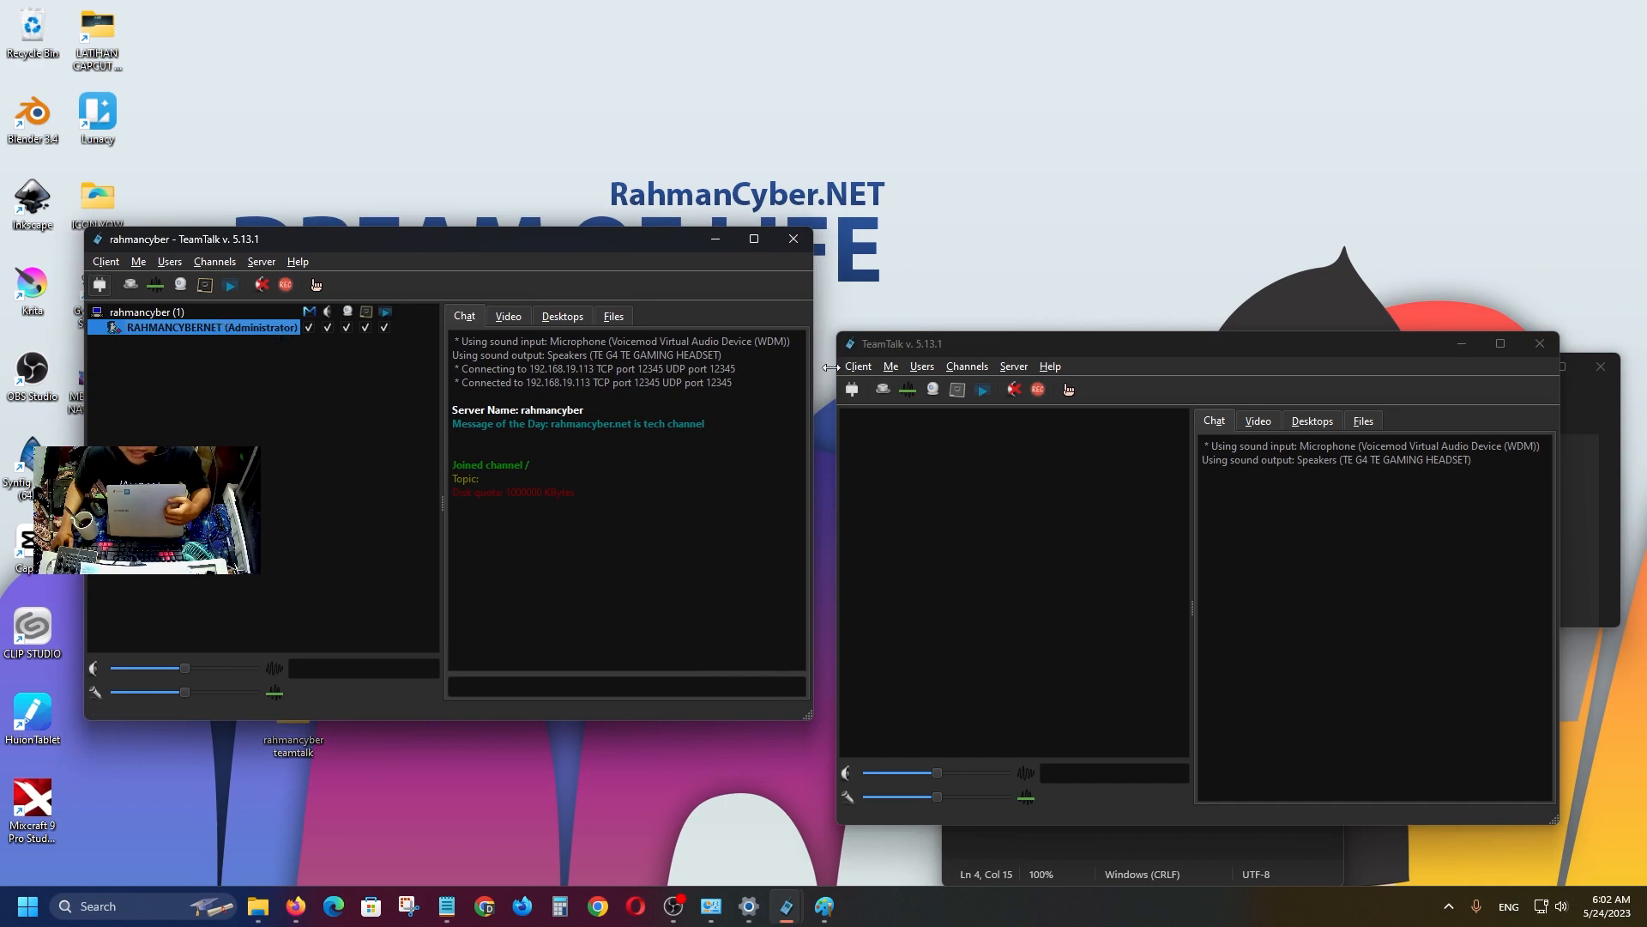
# Connect the second client to the local server with the username 'quesearch'.
pyautogui.click(858, 366)
pyautogui.click(893, 410)
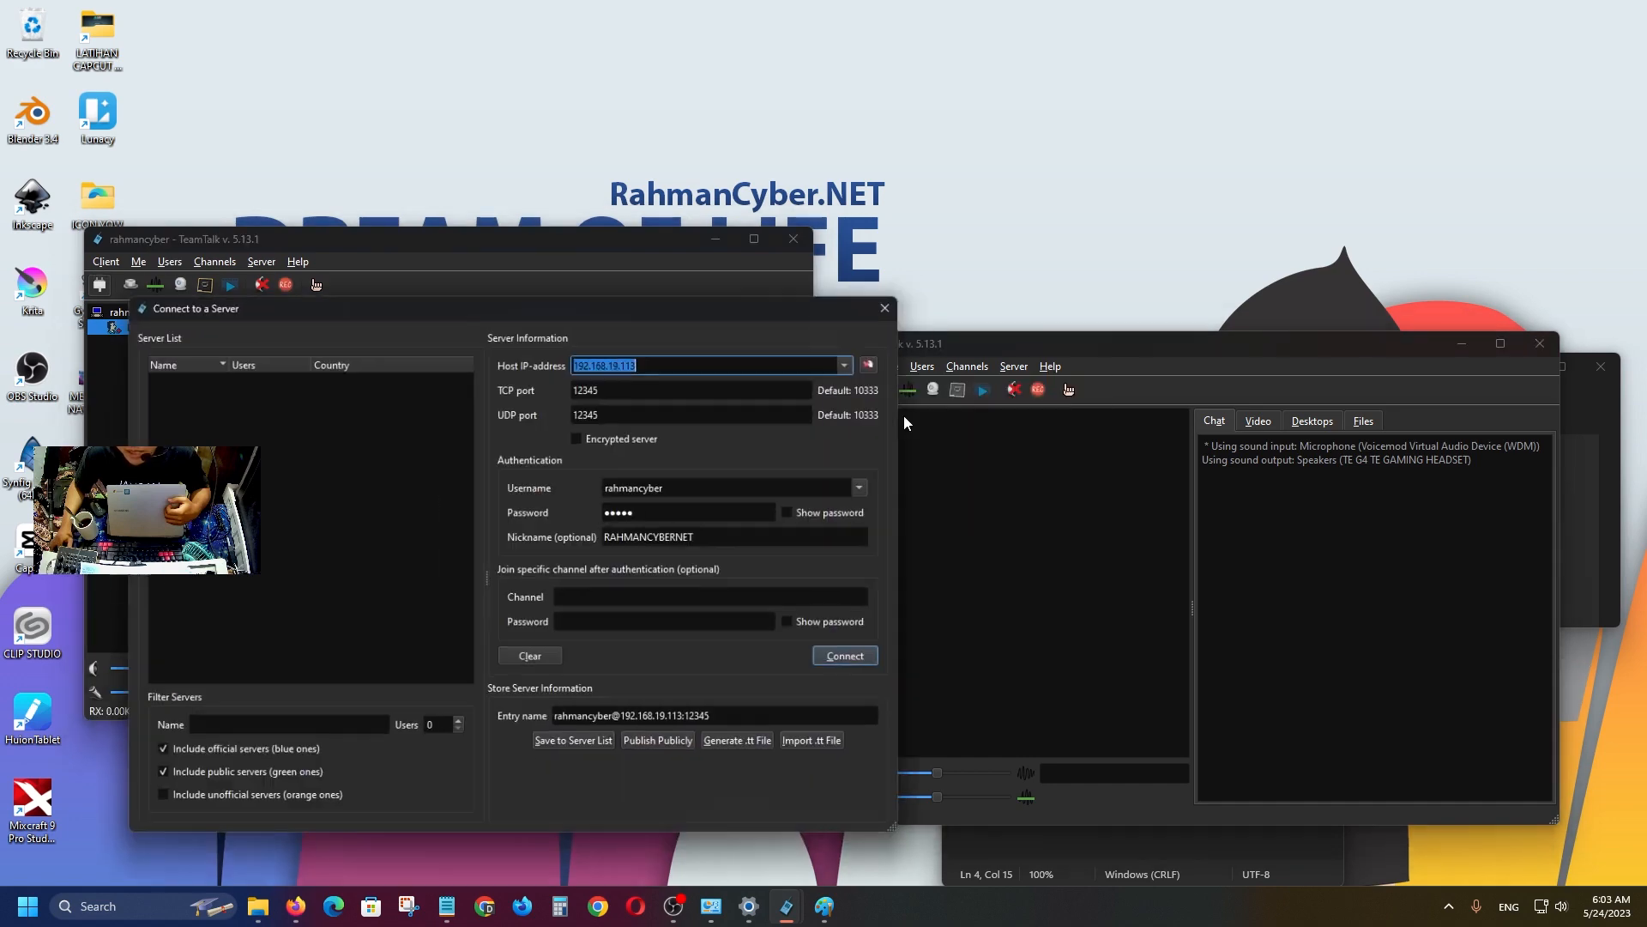
pyautogui.moveTo(667, 295); pyautogui.dragTo(1188, 356)
pyautogui.moveTo(1201, 546); pyautogui.dragTo(1108, 540)
pyautogui.write('Qquesearch')
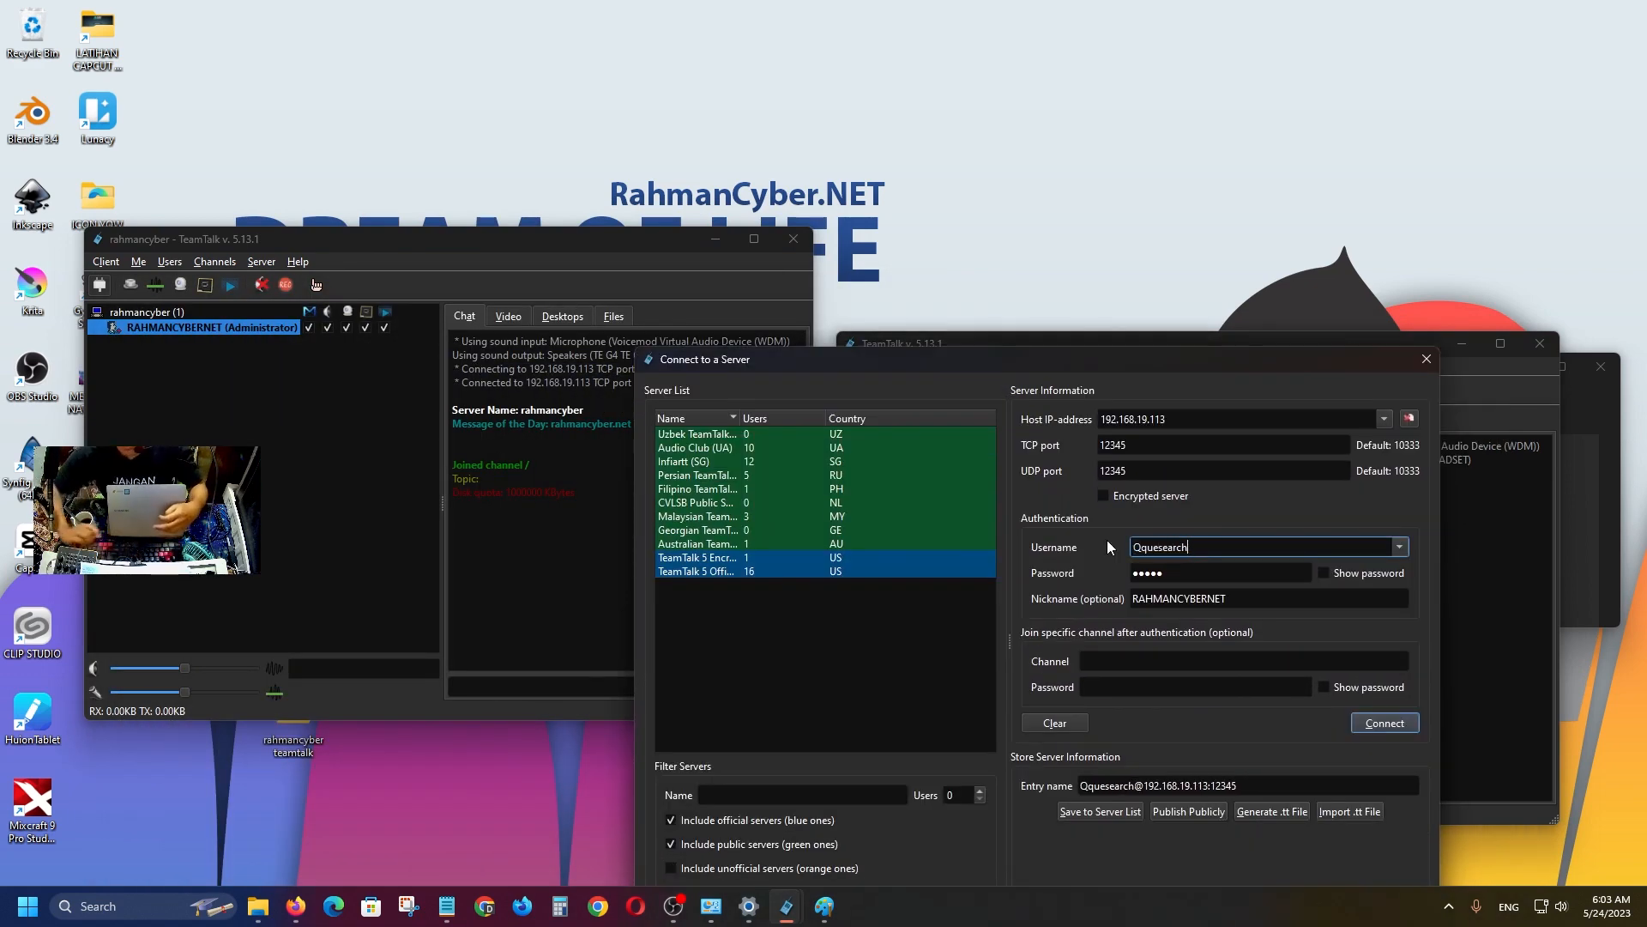
pyautogui.click(1137, 552)
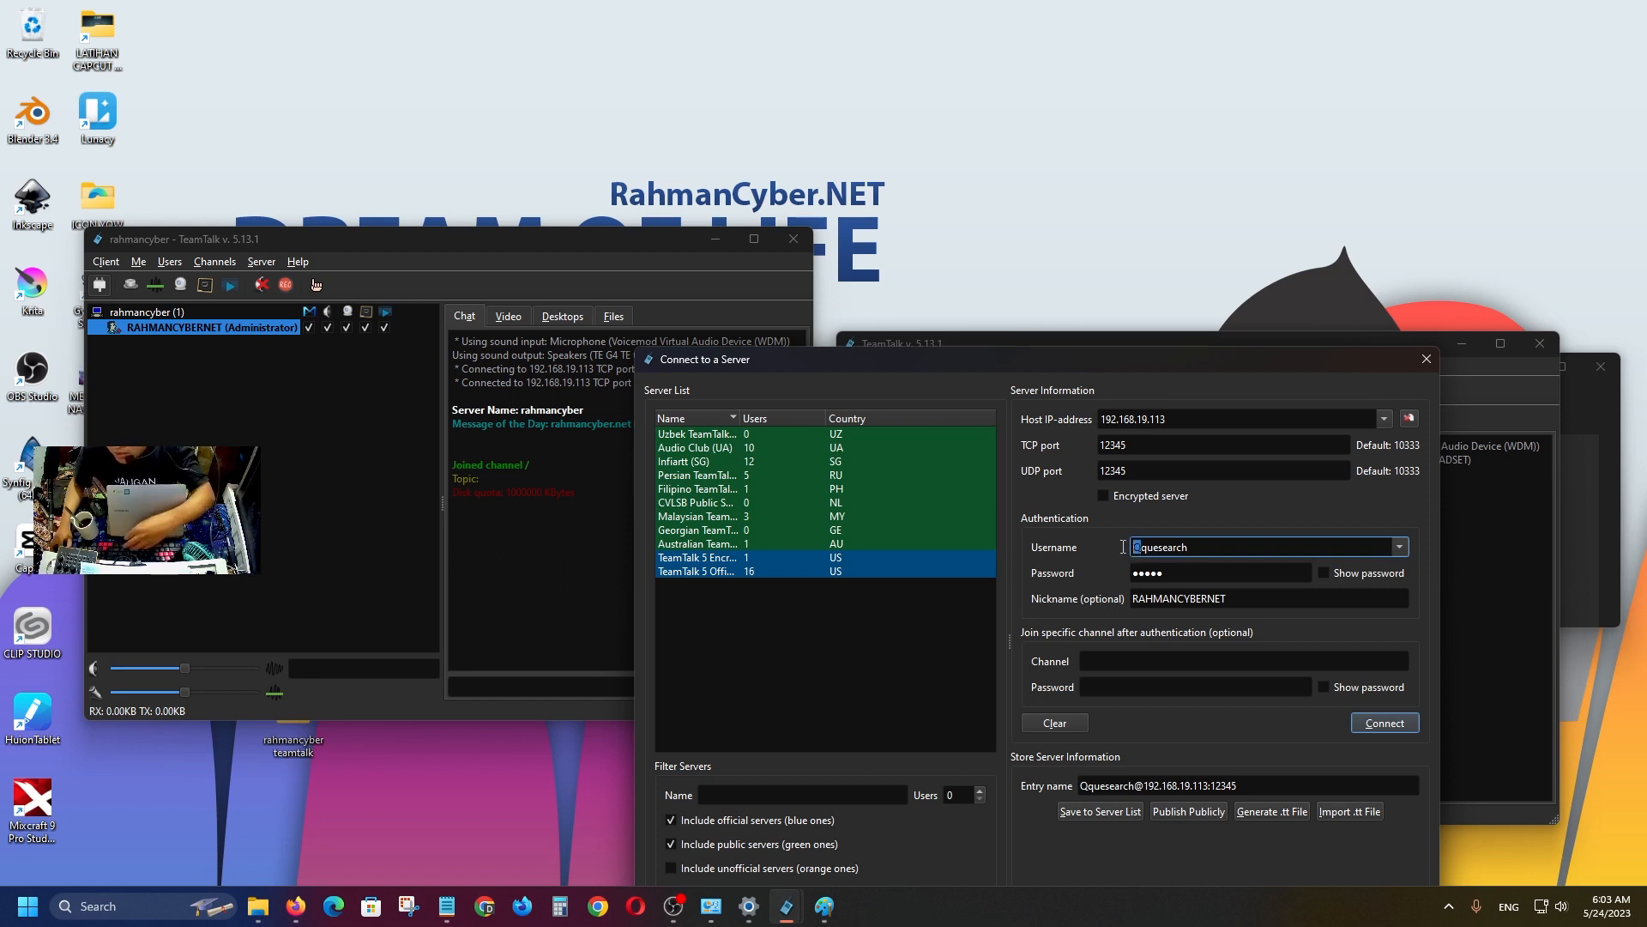
pyautogui.press('BackSpace')
pyautogui.click(1325, 574)
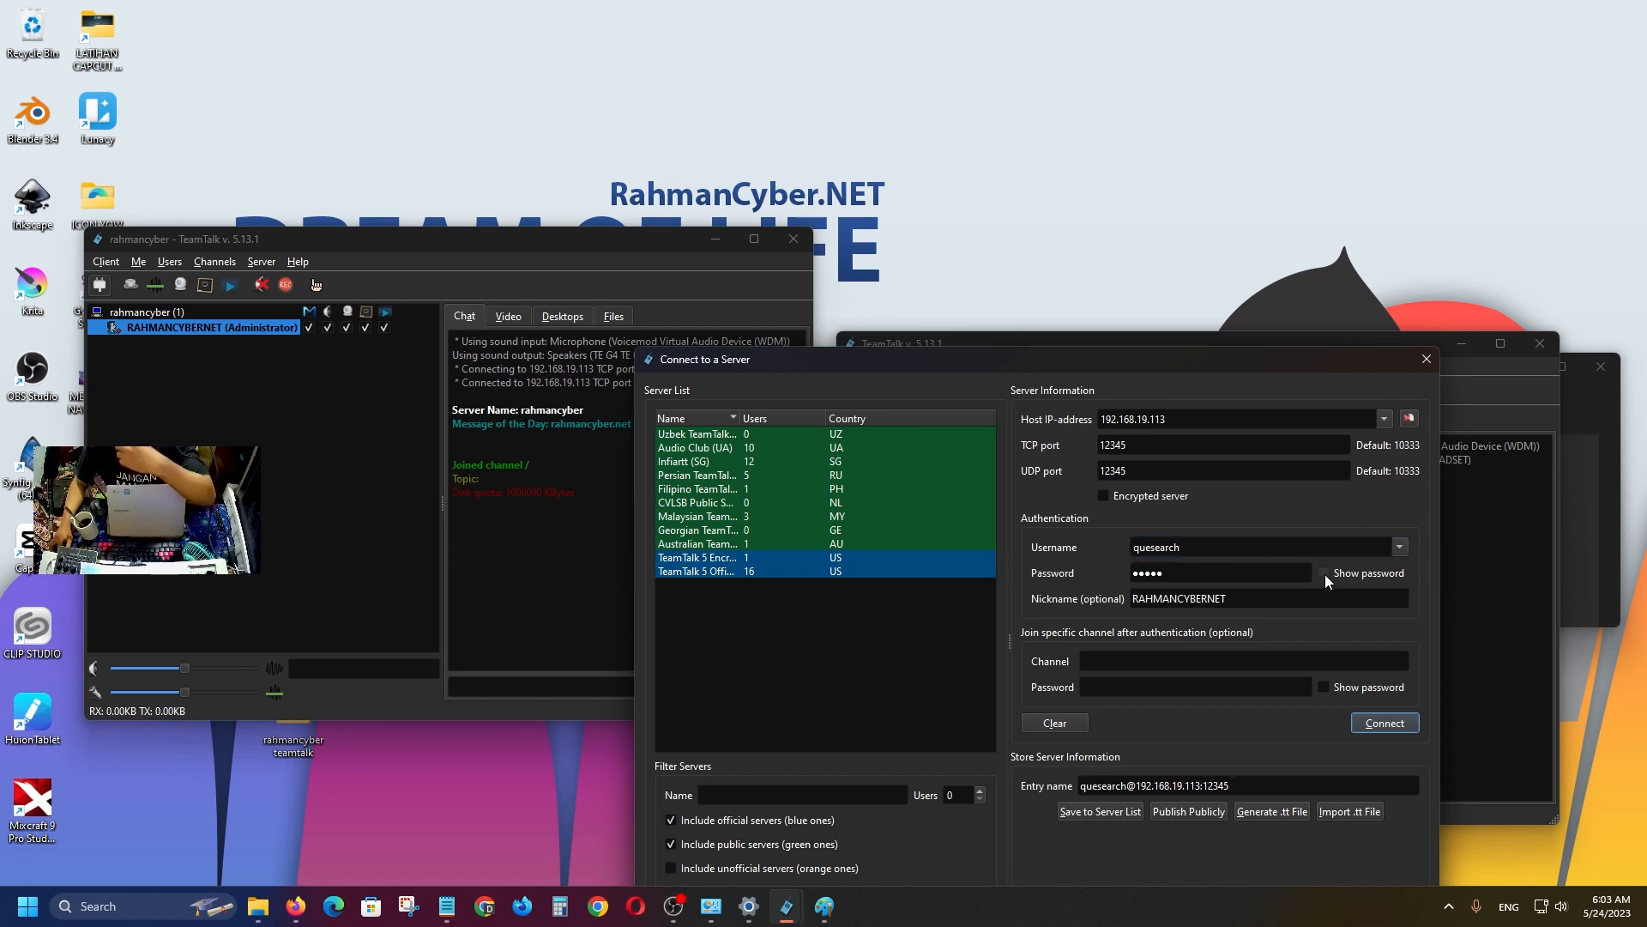
pyautogui.click(1325, 574)
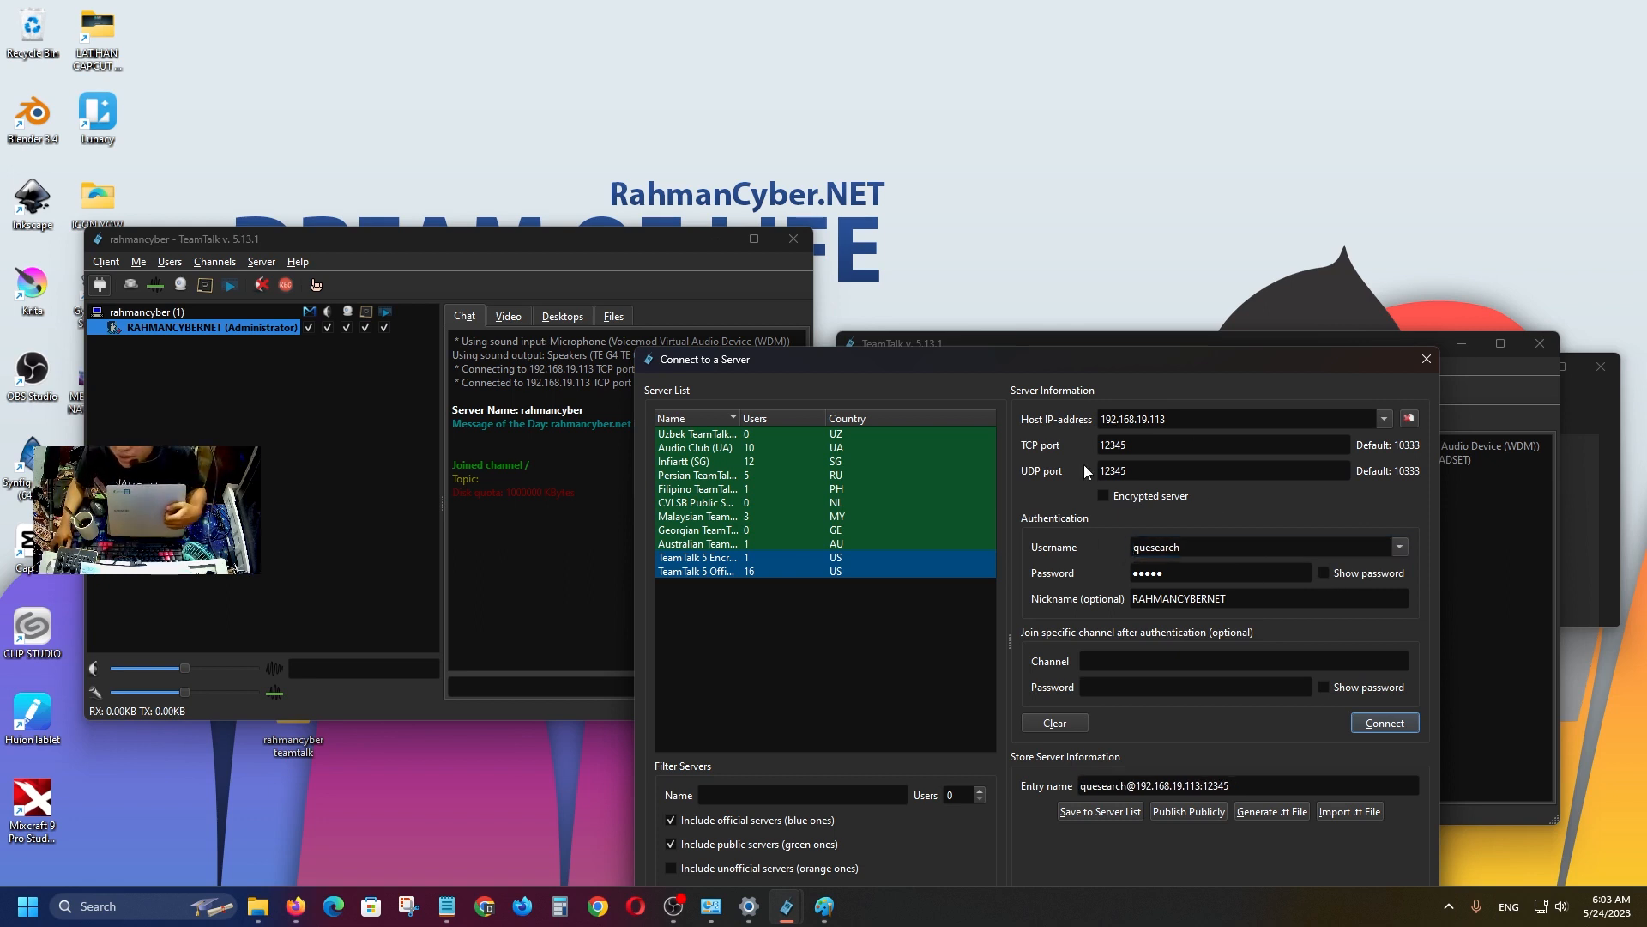
pyautogui.click(1387, 723)
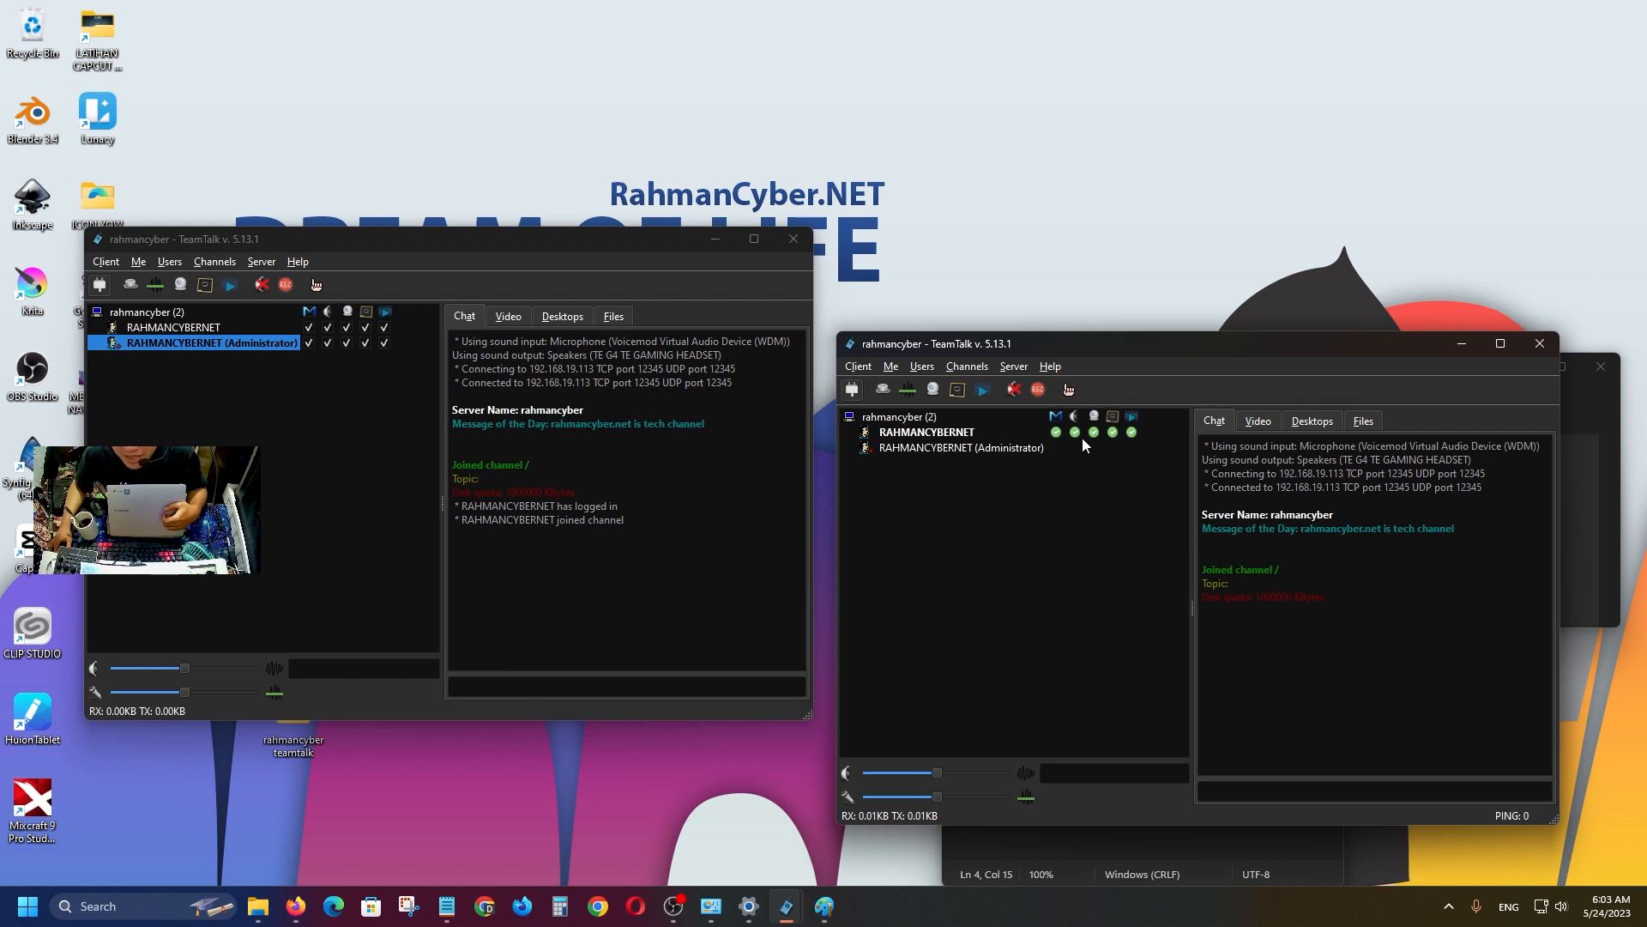
# Select the administrator and the new user in both windows' channel lists to confirm two users.
pyautogui.click(214, 328)
pyautogui.click(238, 343)
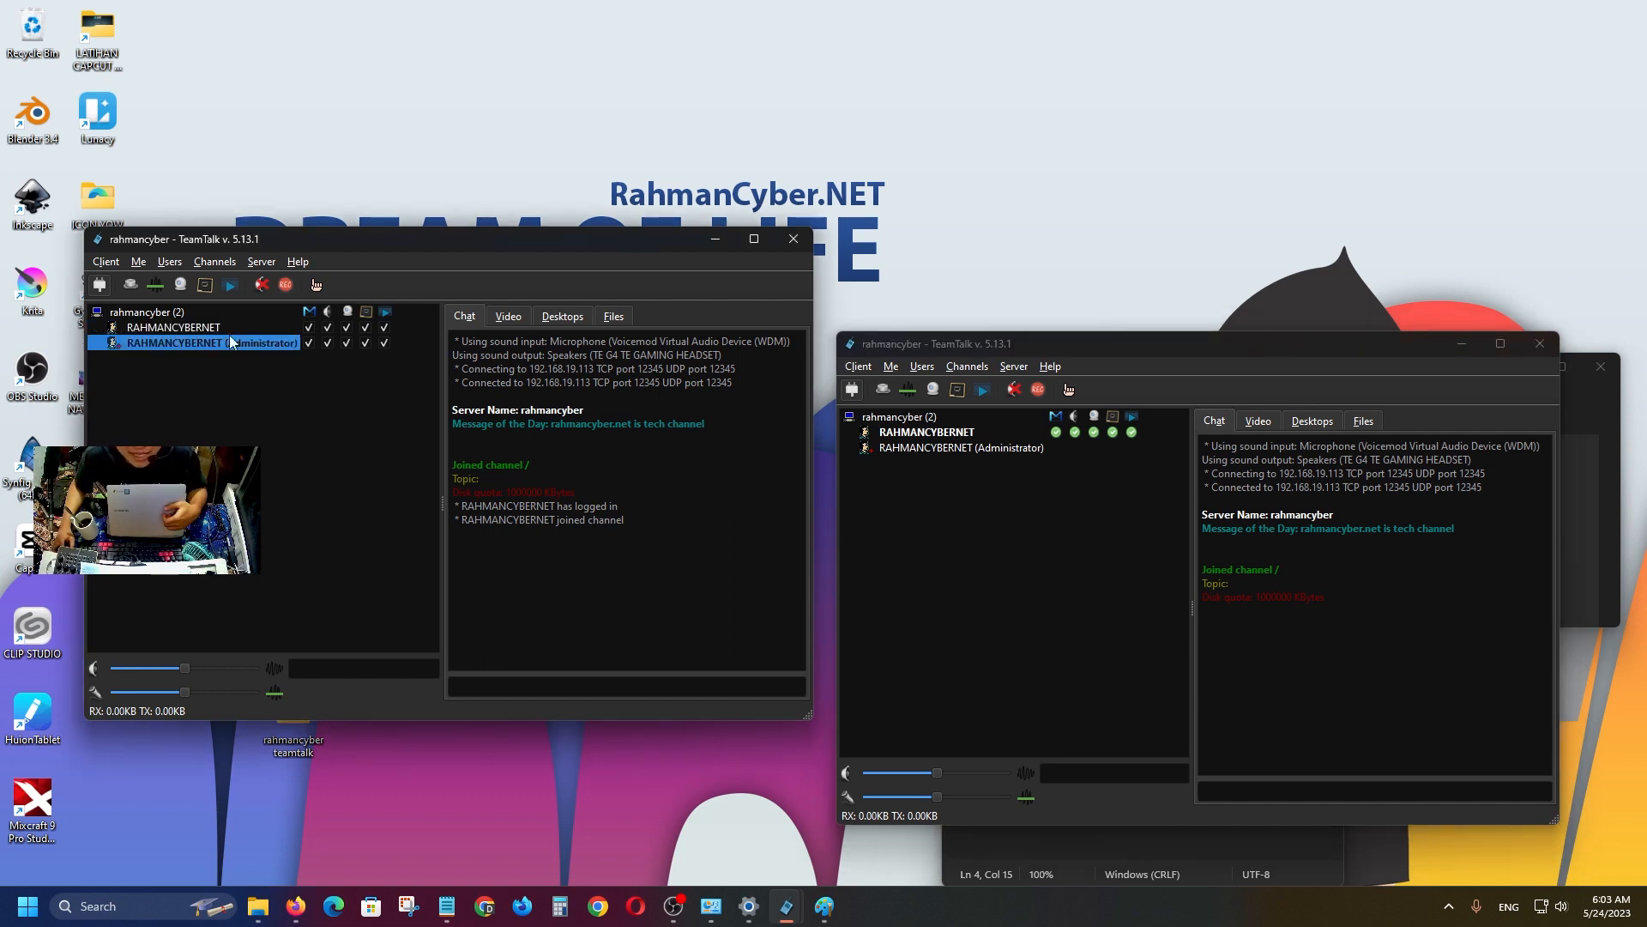
pyautogui.click(219, 327)
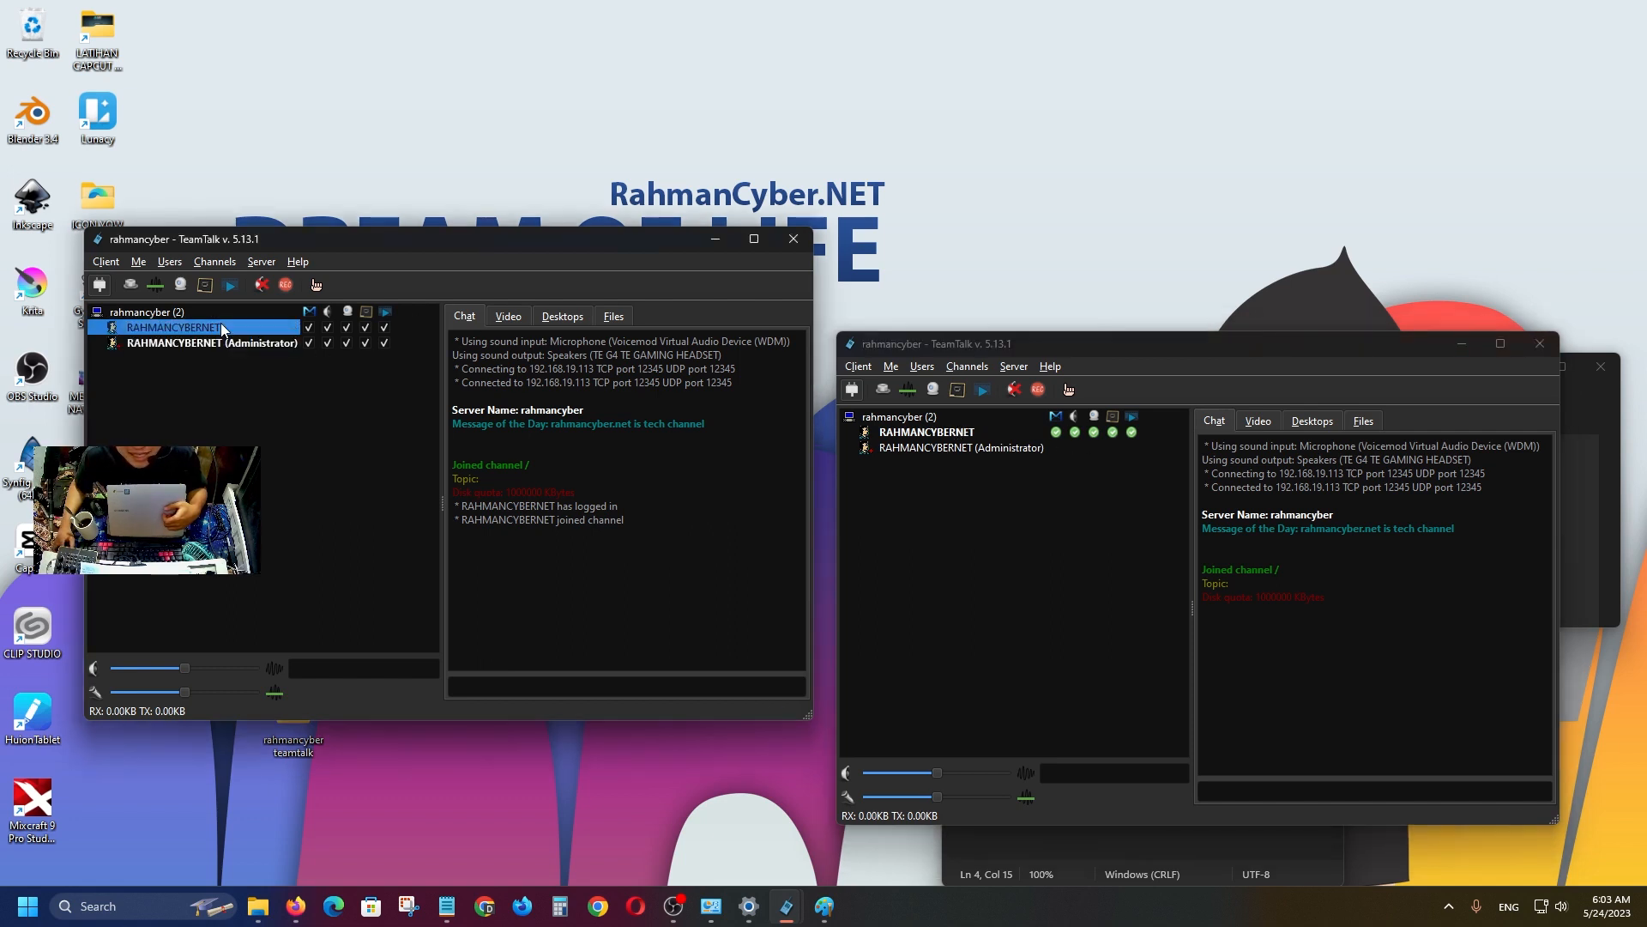
pyautogui.click(985, 432)
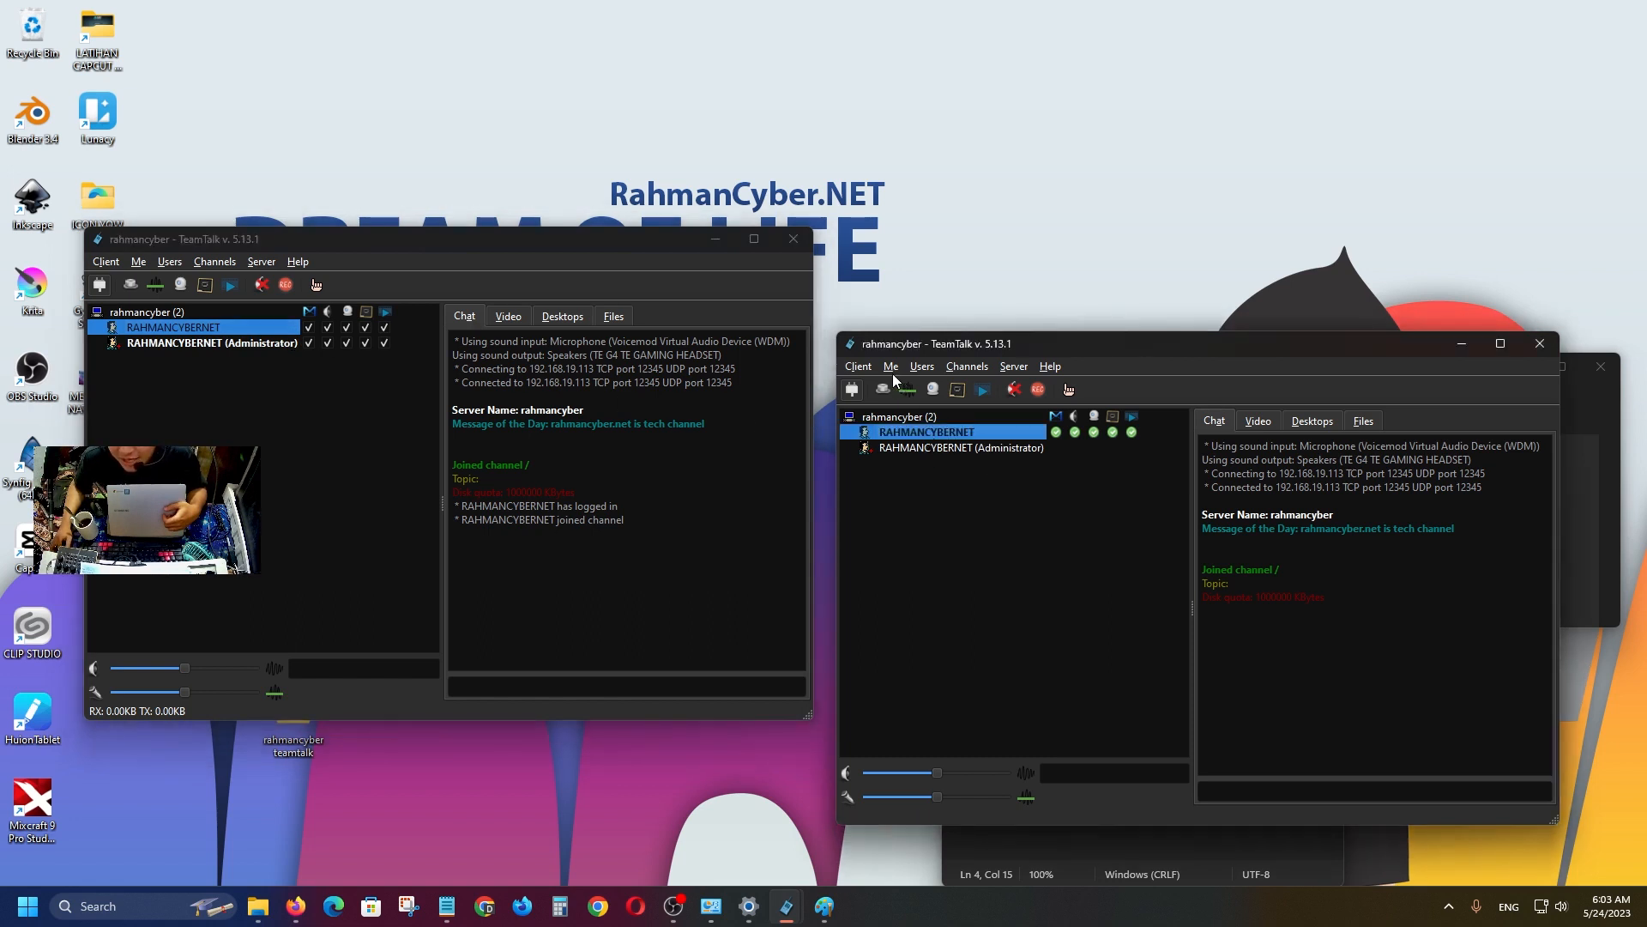
pyautogui.click(854, 364)
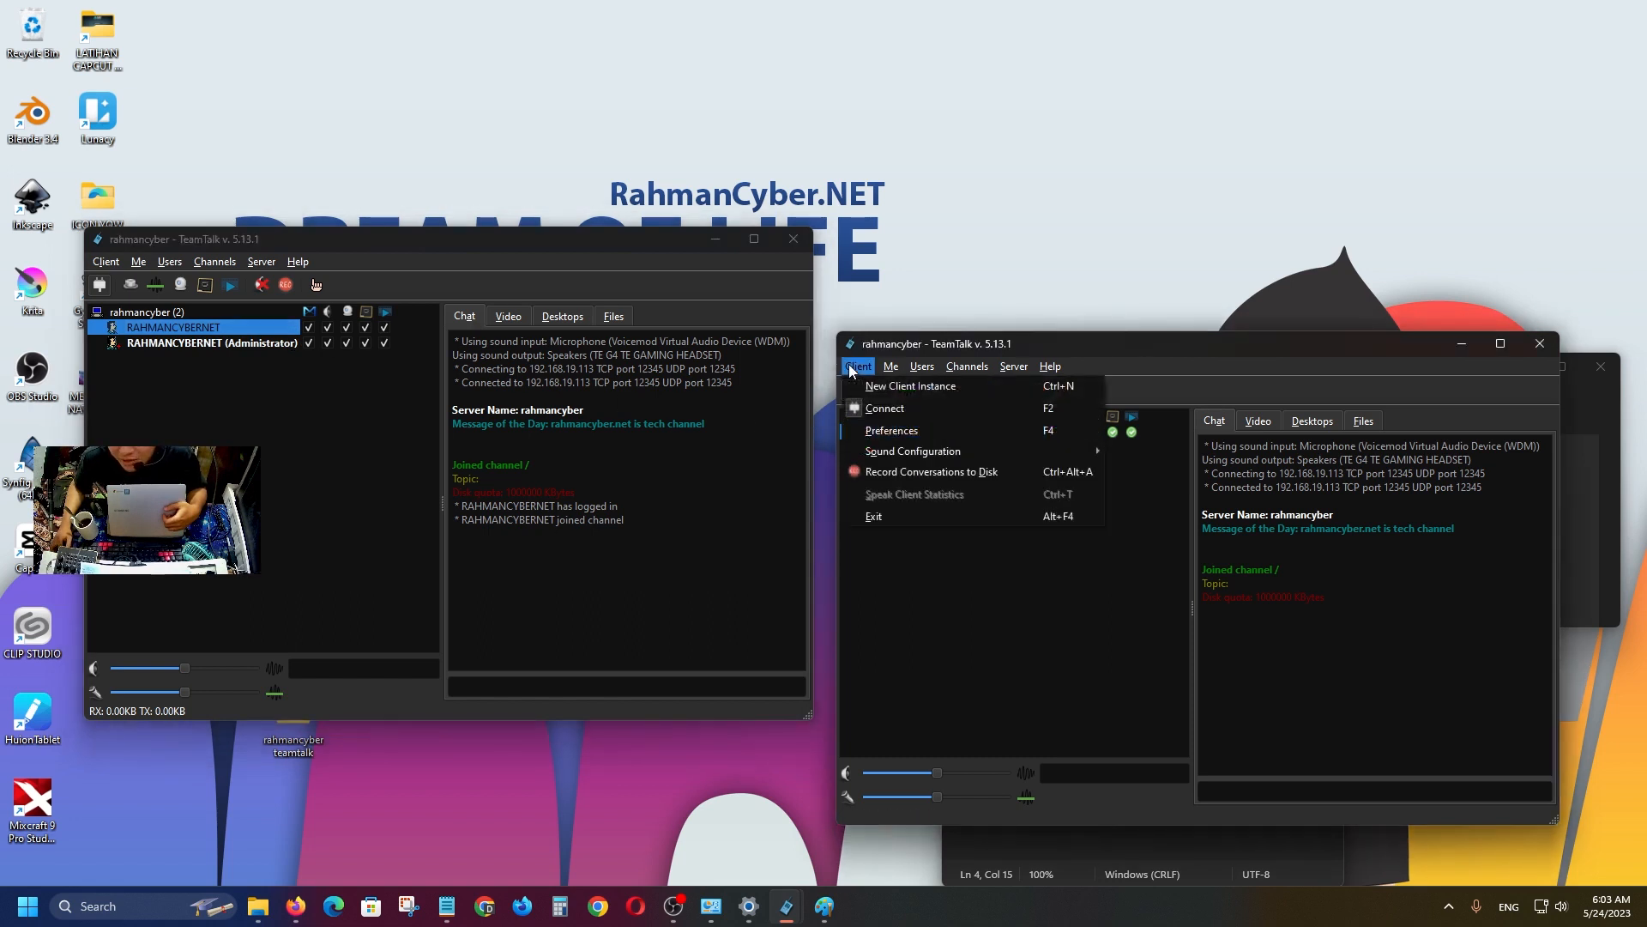
# Disconnect the second client and reconnect it with the nickname 'quesearch'.
pyautogui.click(888, 409)
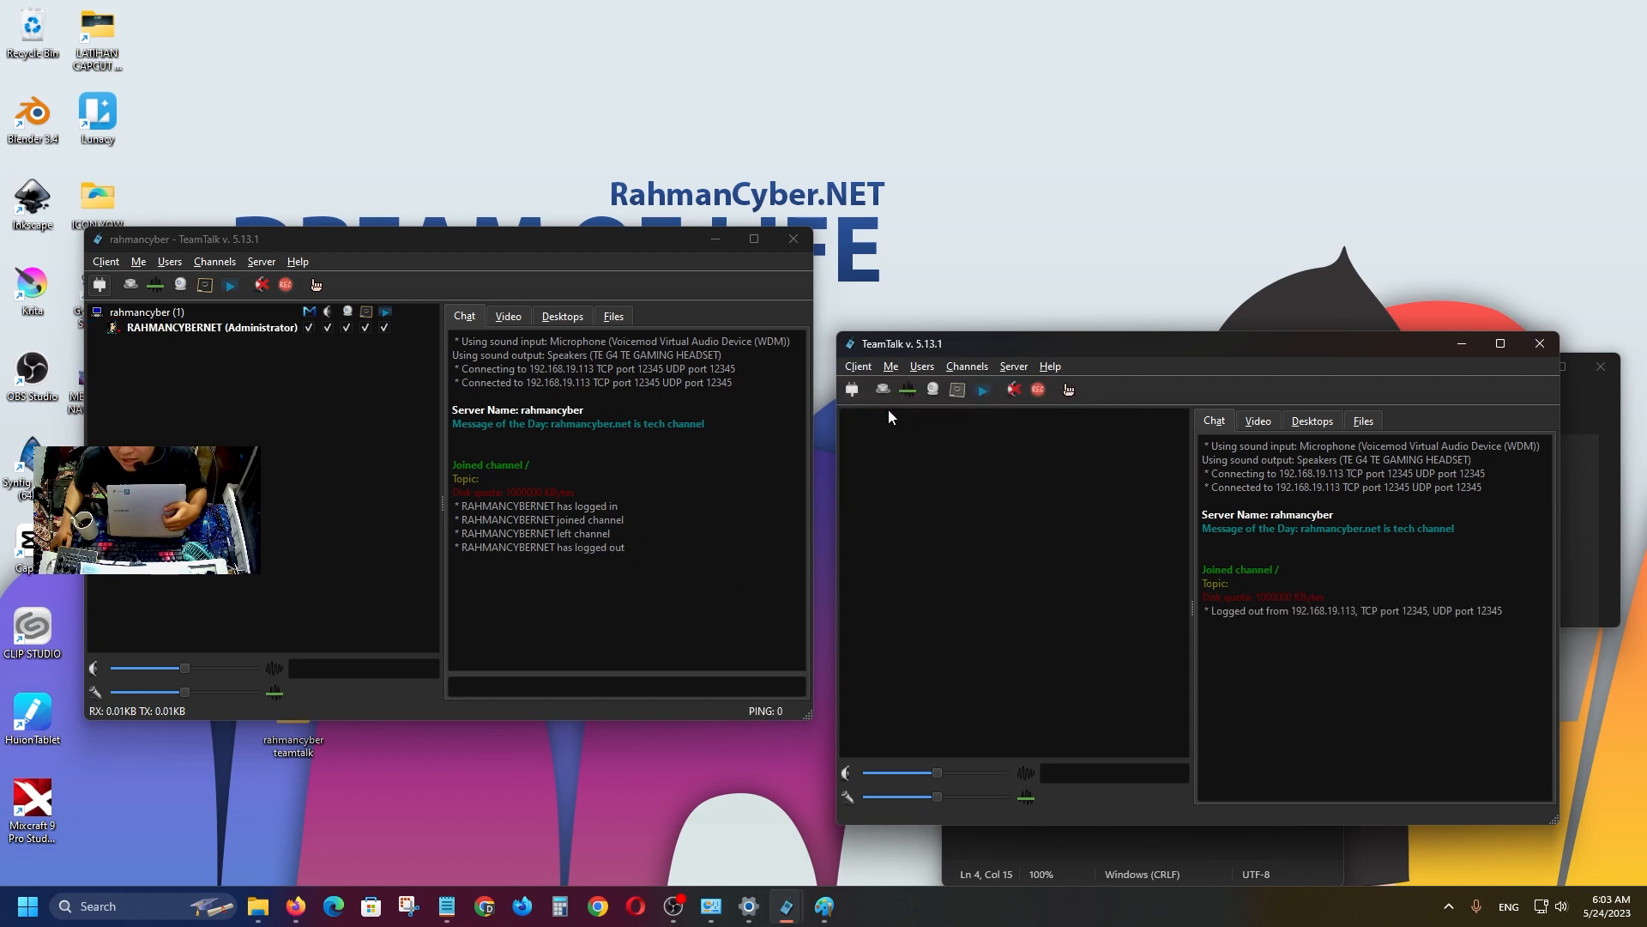
pyautogui.click(858, 366)
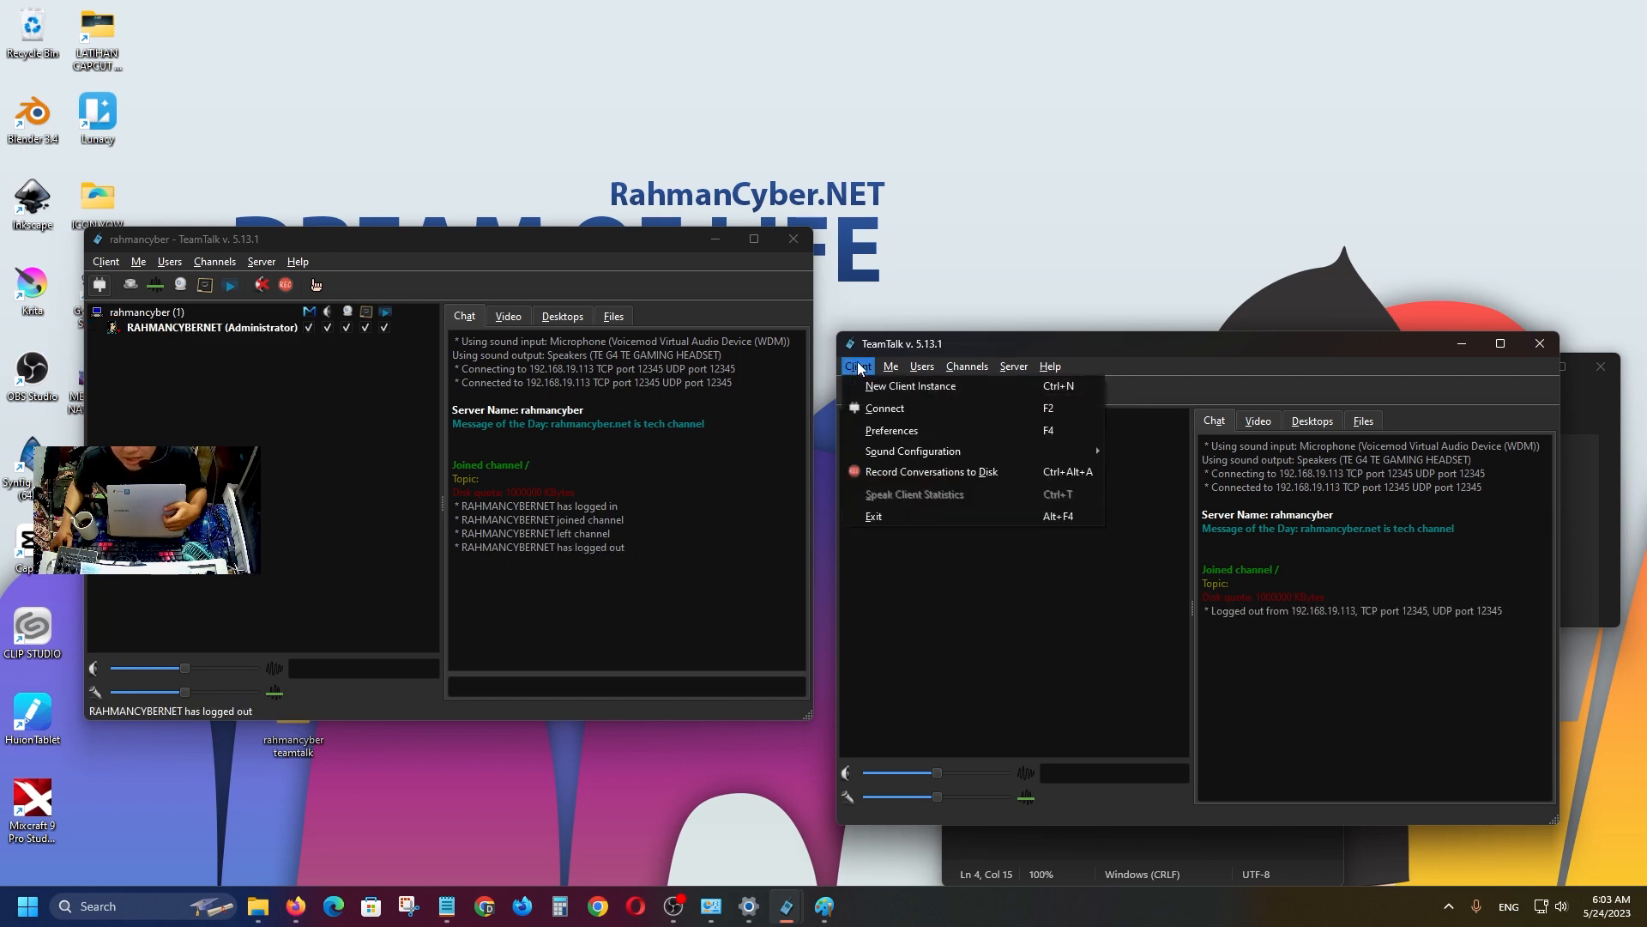
pyautogui.click(871, 409)
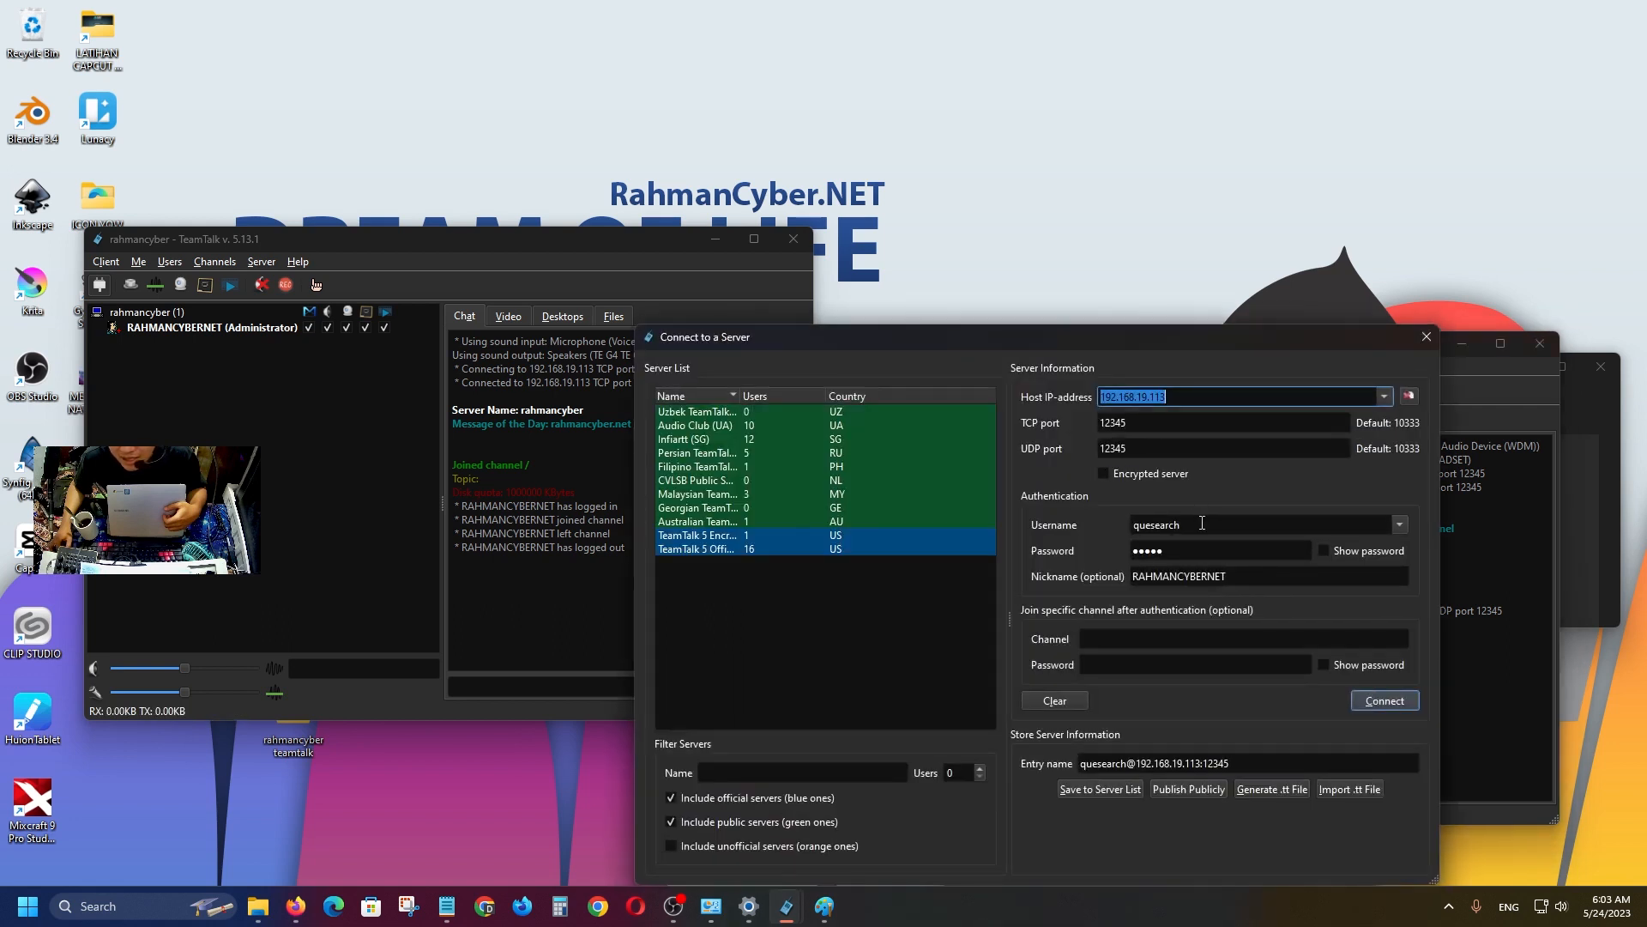
pyautogui.doubleClick(1241, 577)
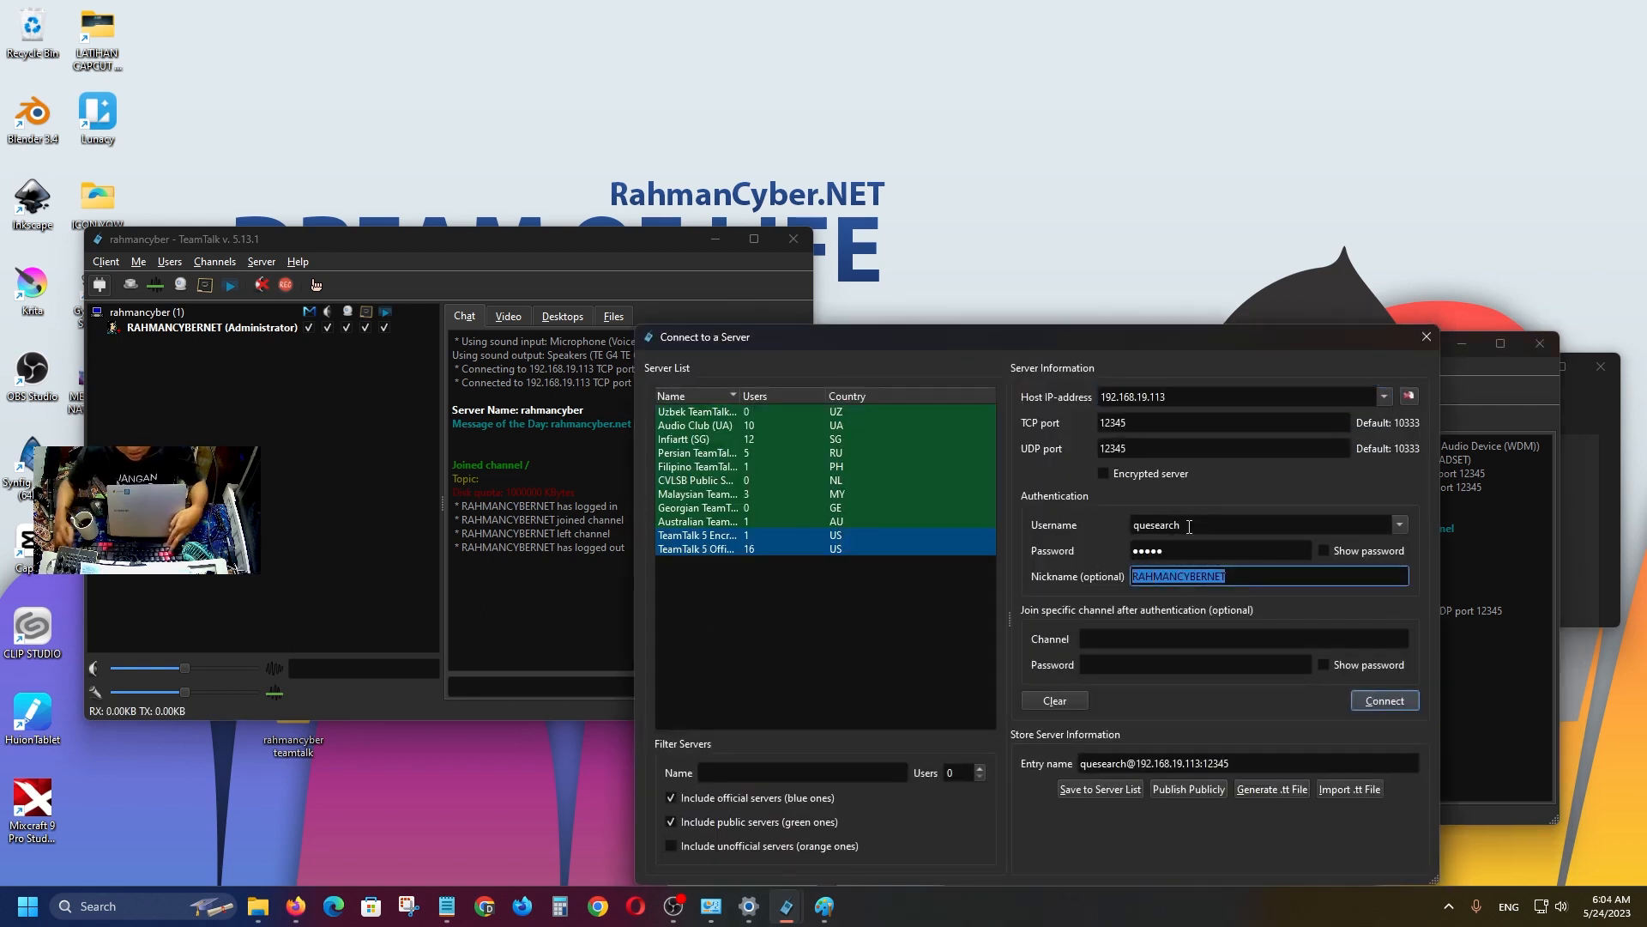
pyautogui.write('quesearch')
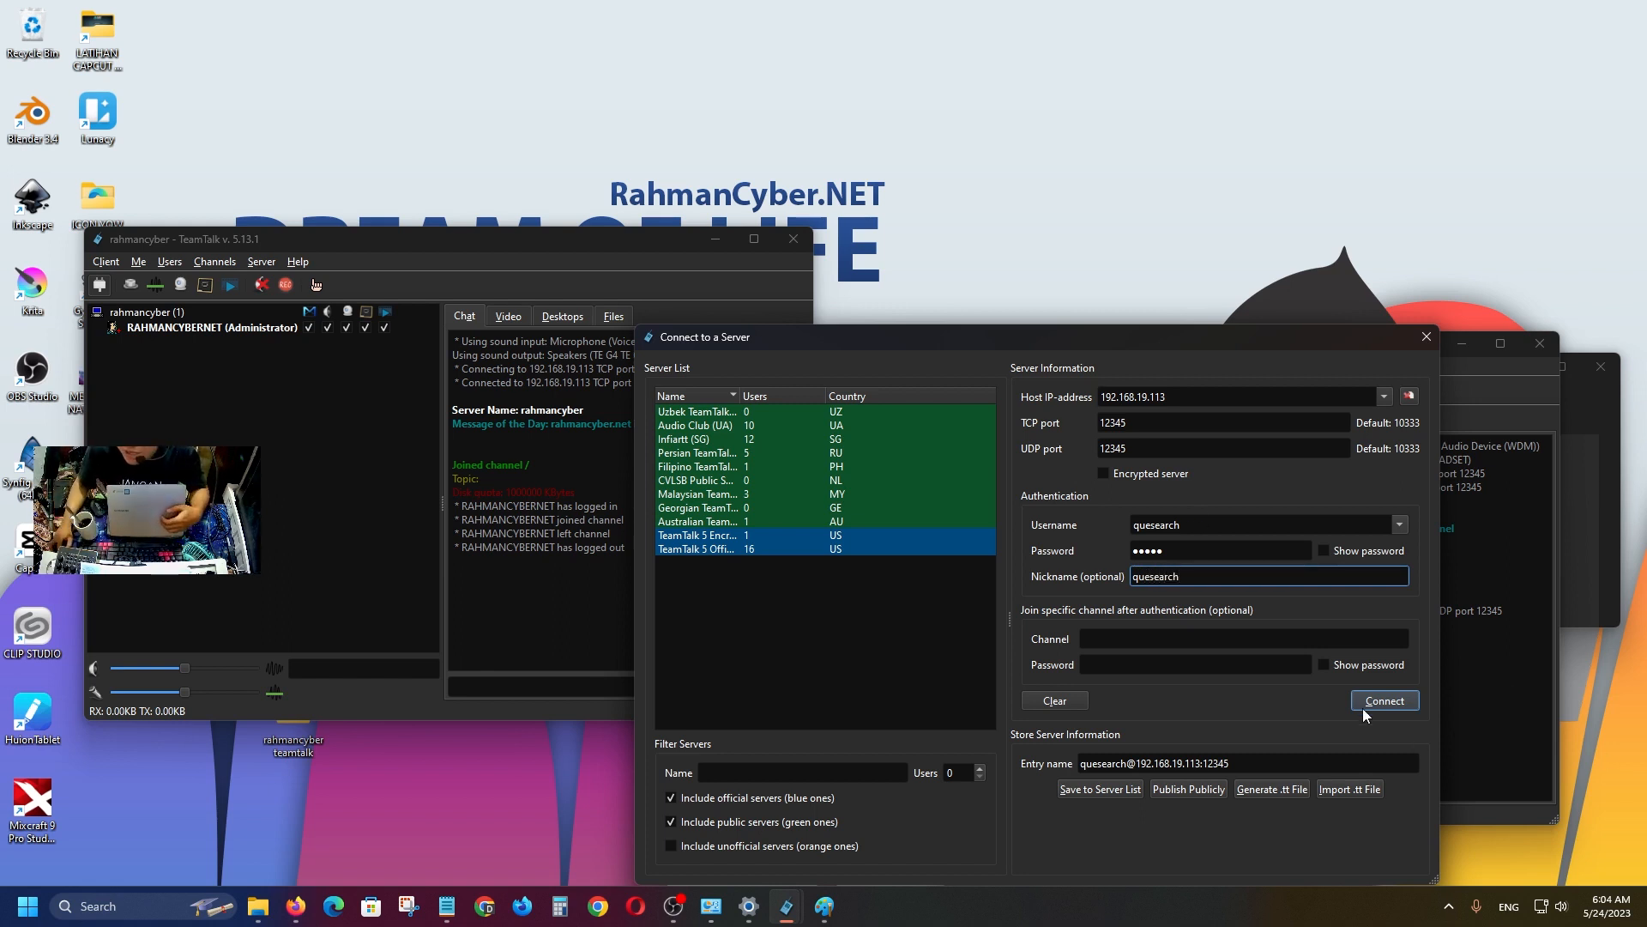
pyautogui.press('Return')
pyautogui.click(213, 327)
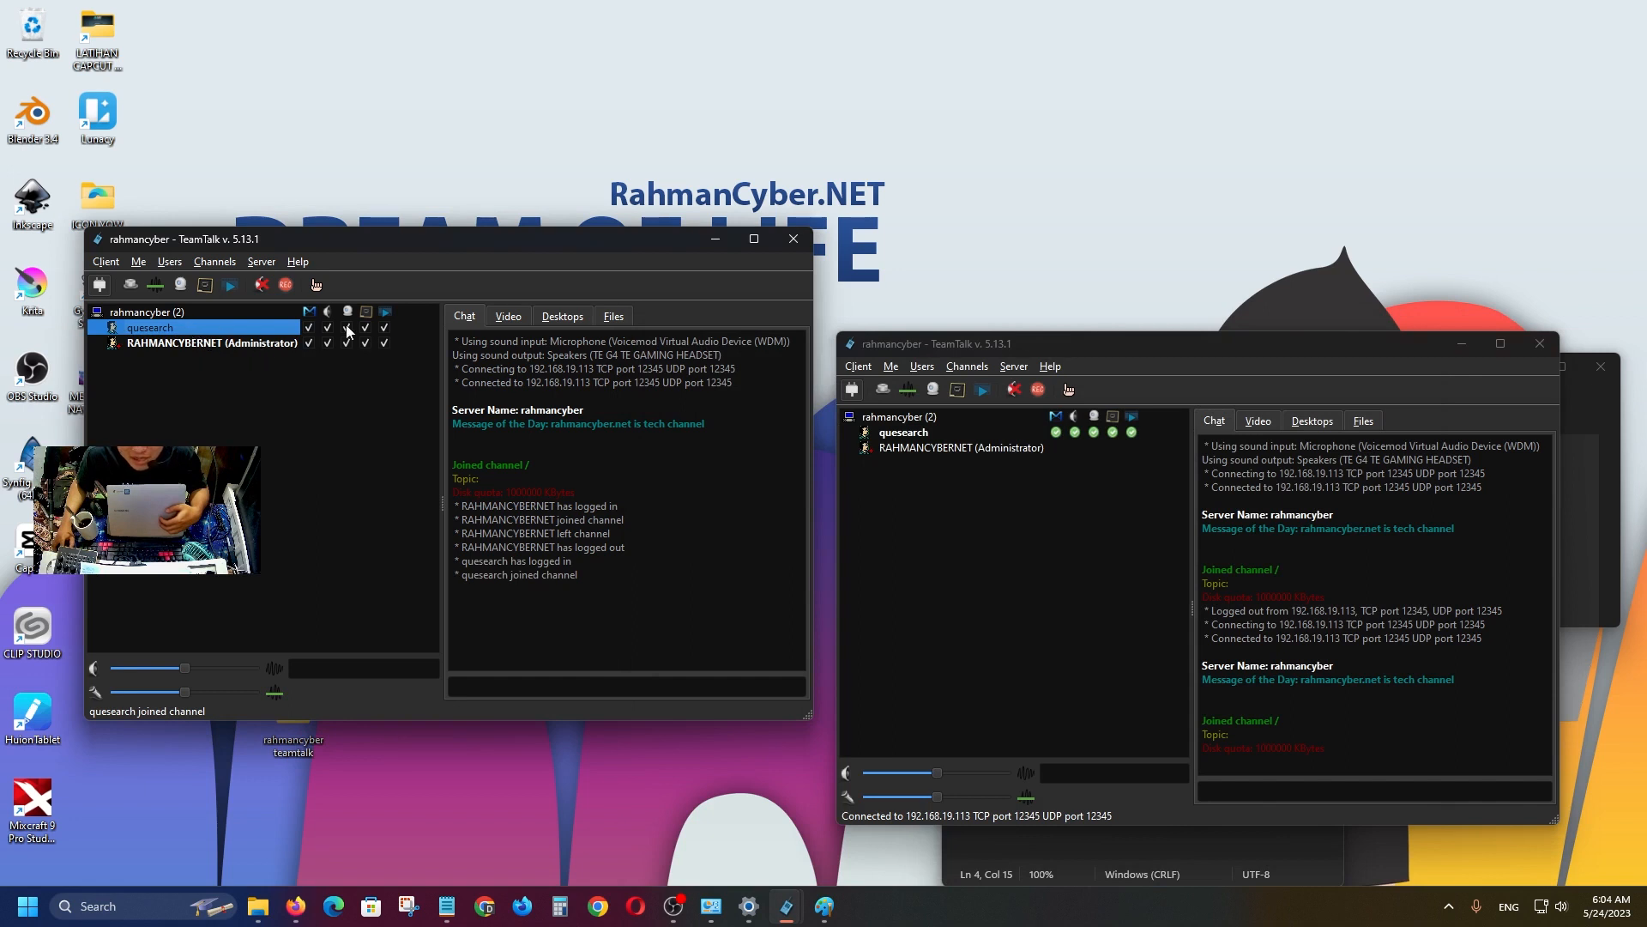
# Rearrange the windows and send 'hi' from the second client's chat.
pyautogui.moveTo(987, 345); pyautogui.dragTo(993, 272)
pyautogui.moveTo(621, 244); pyautogui.dragTo(649, 279)
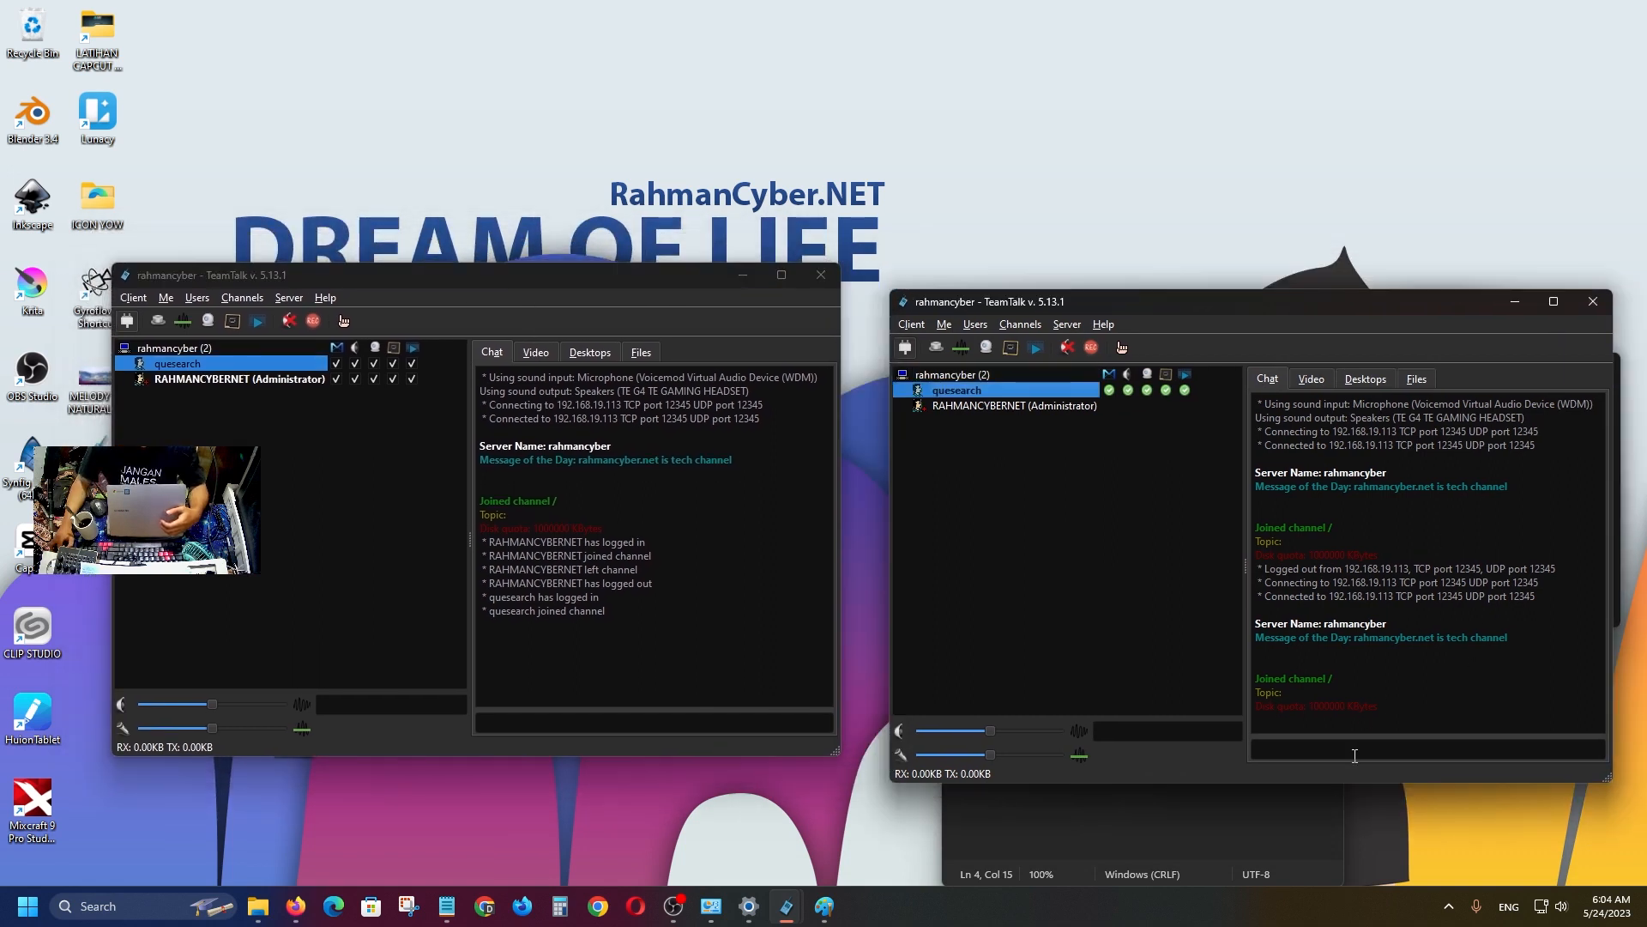
pyautogui.moveTo(1173, 300); pyautogui.dragTo(1134, 275)
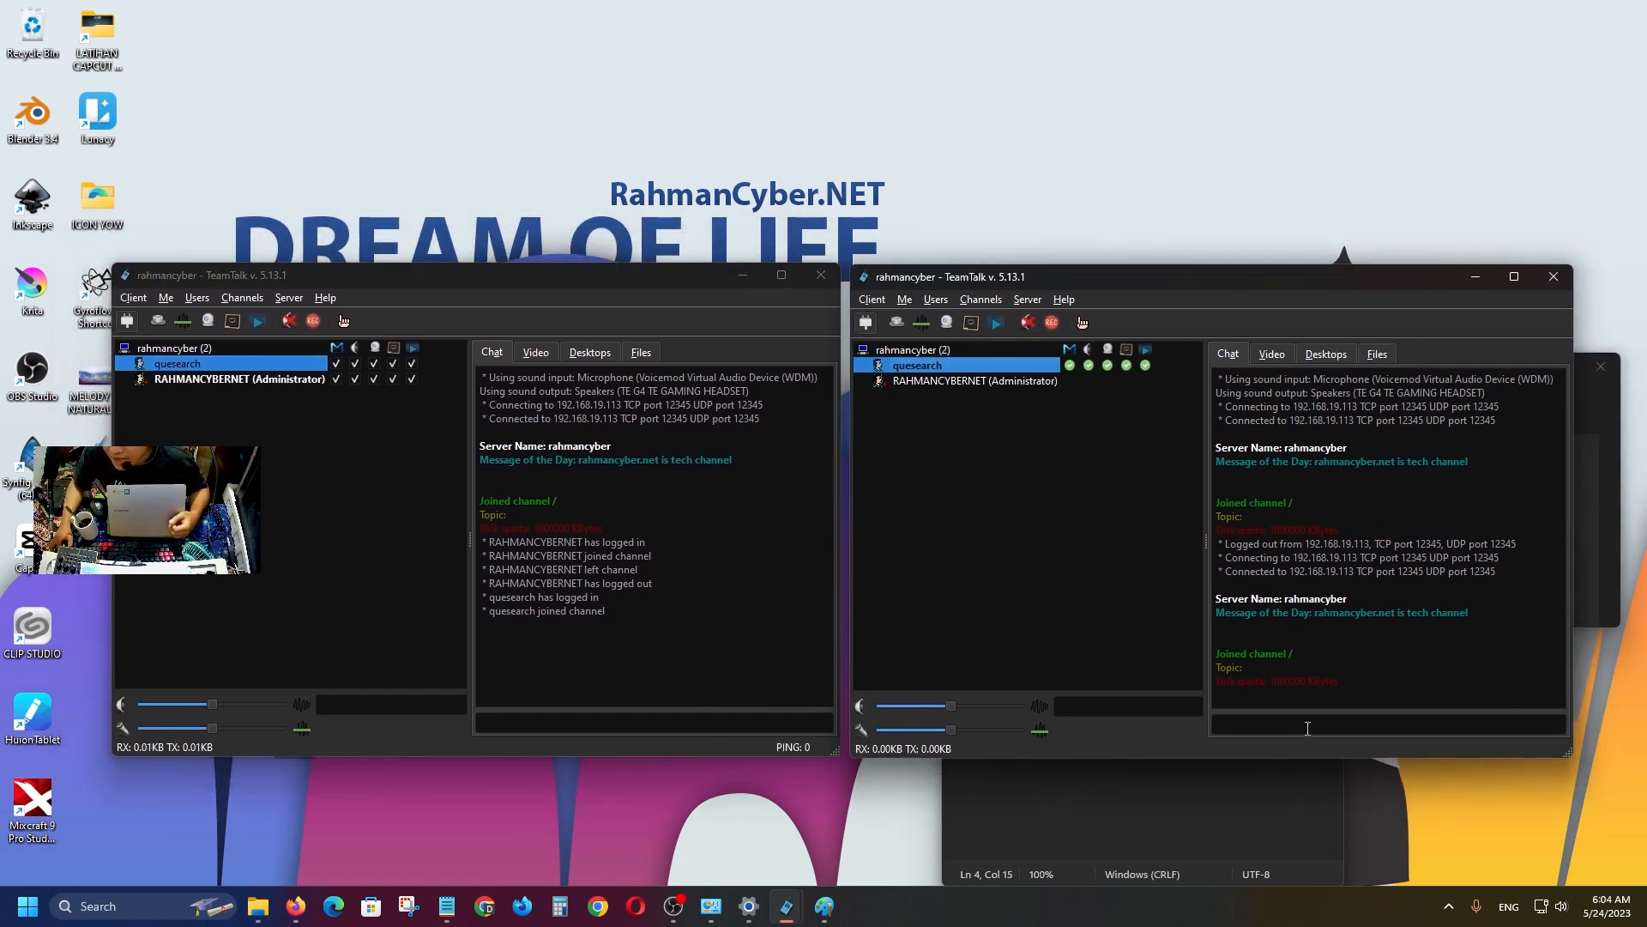
pyautogui.click(1307, 726)
pyautogui.write('hi')
pyautogui.press('Return')
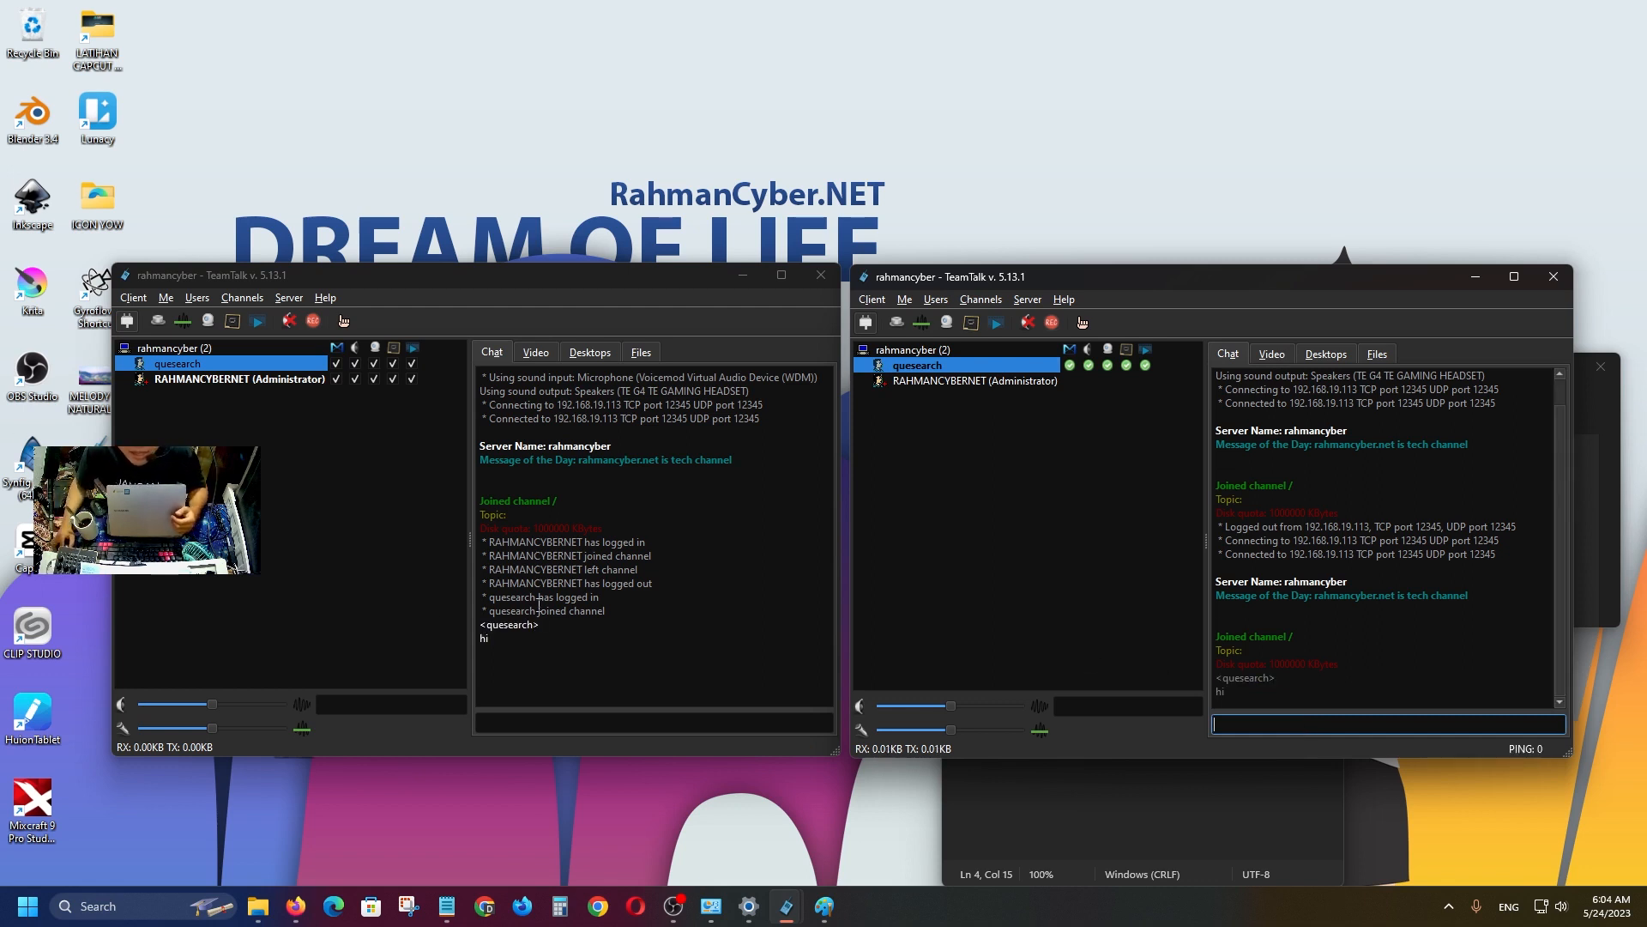
# Reply 'yoi' from the administrator's client window.
pyautogui.click(555, 726)
pyautogui.write('y')
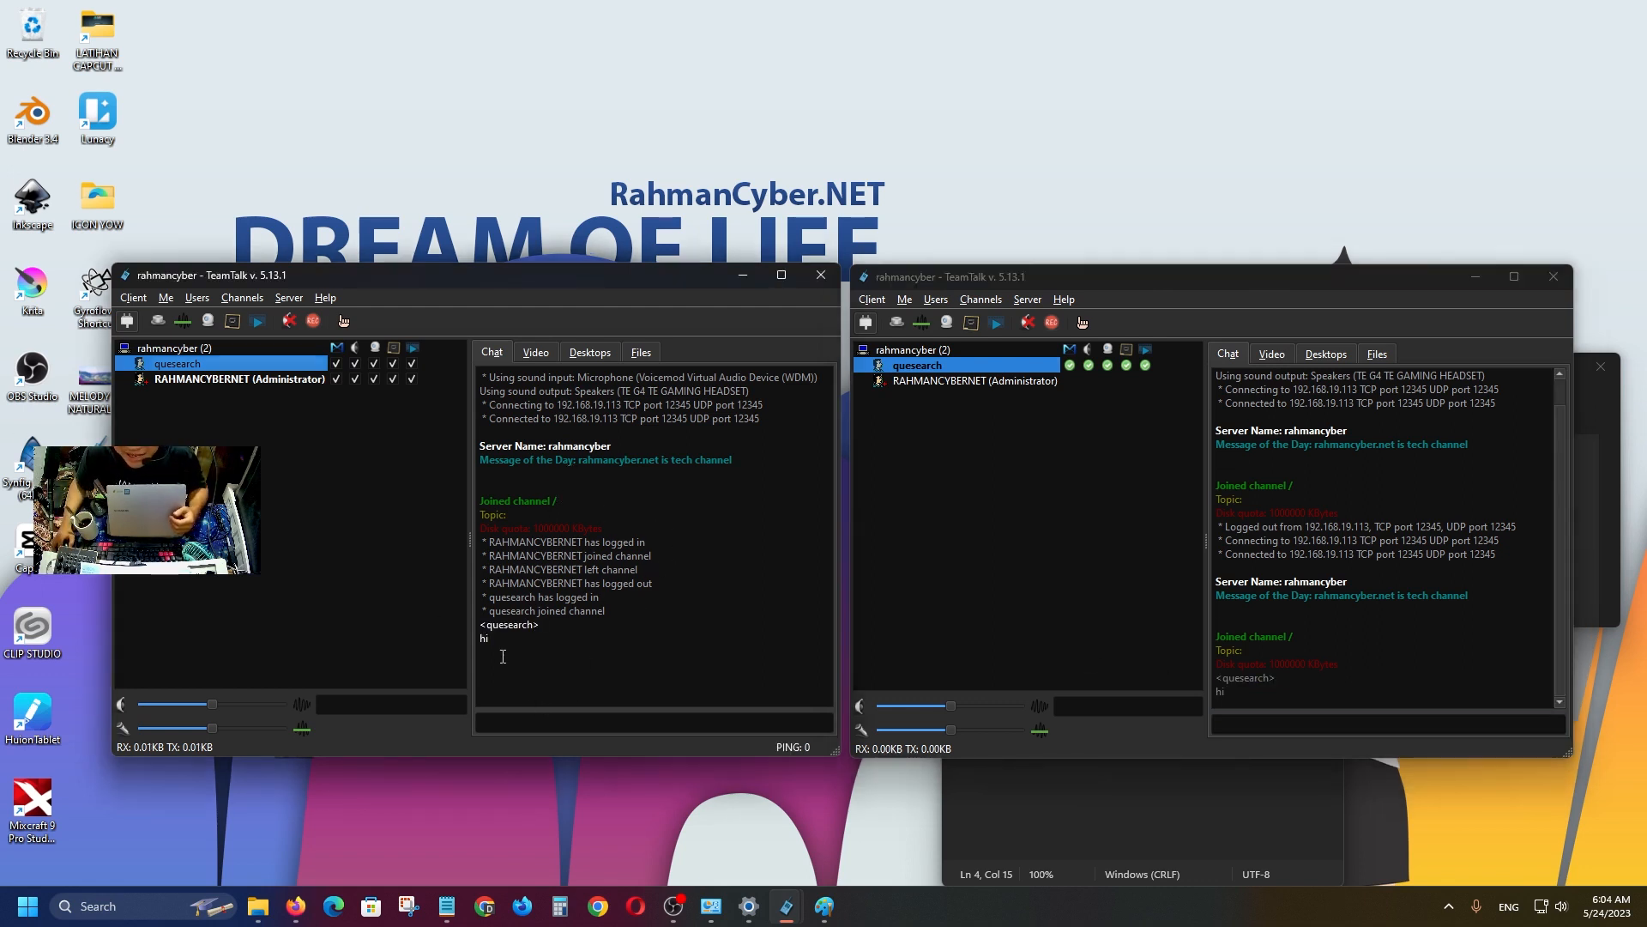
pyautogui.write('oi')
pyautogui.press('Return')
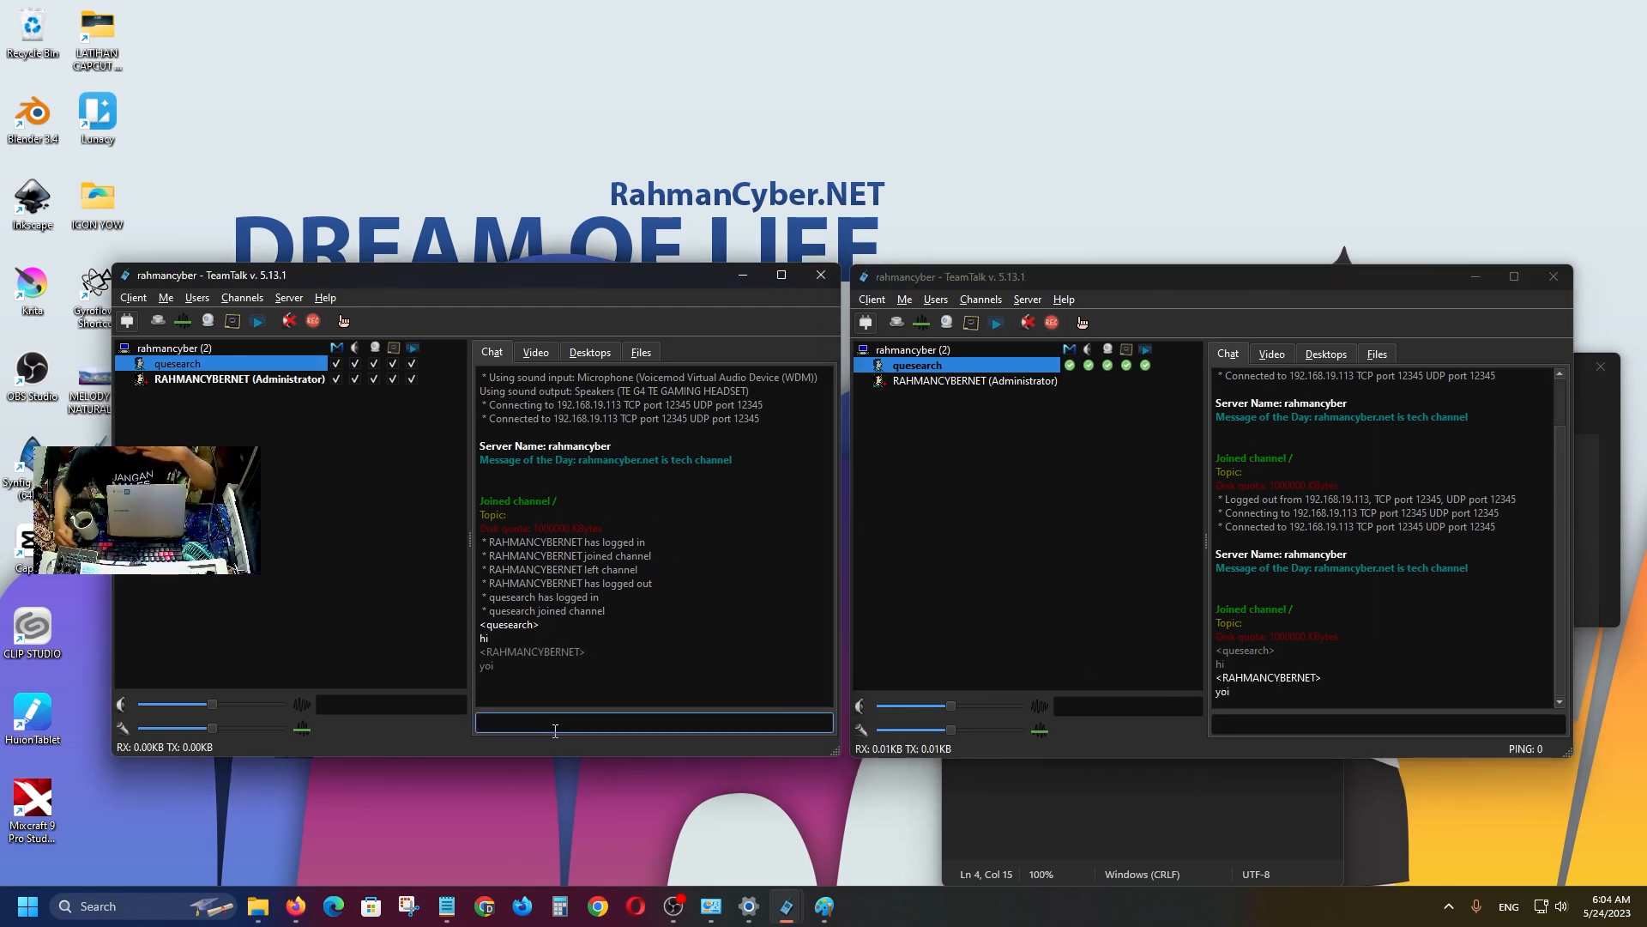
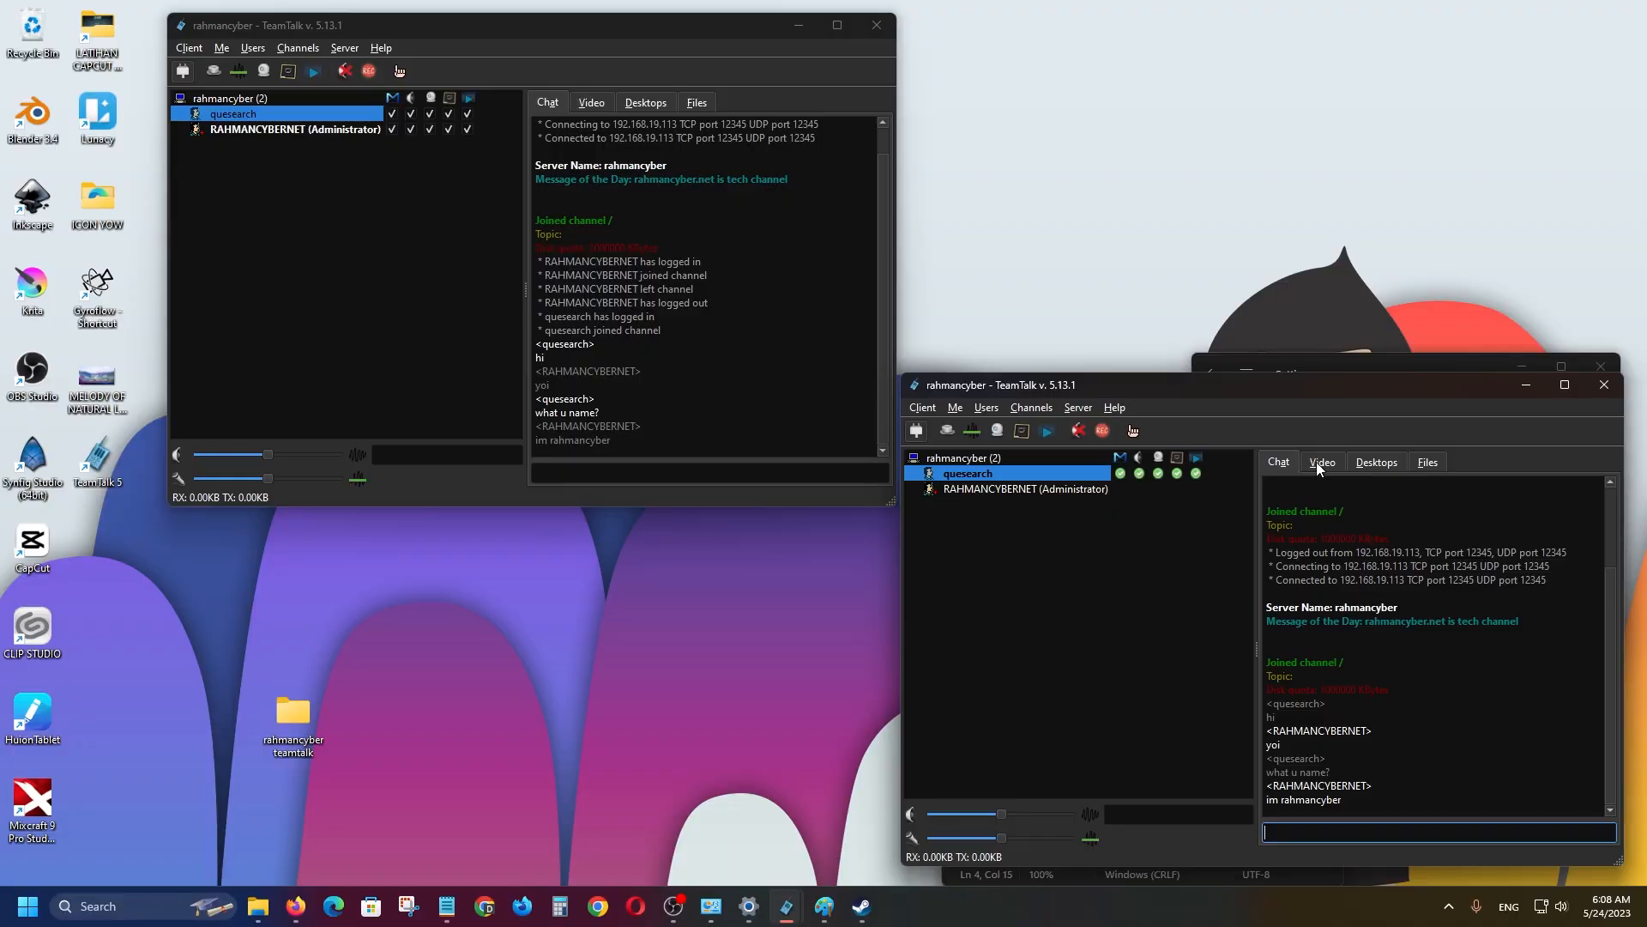
# Check the second client's Video and Chat tabs; no video sessions are active.
pyautogui.click(1318, 461)
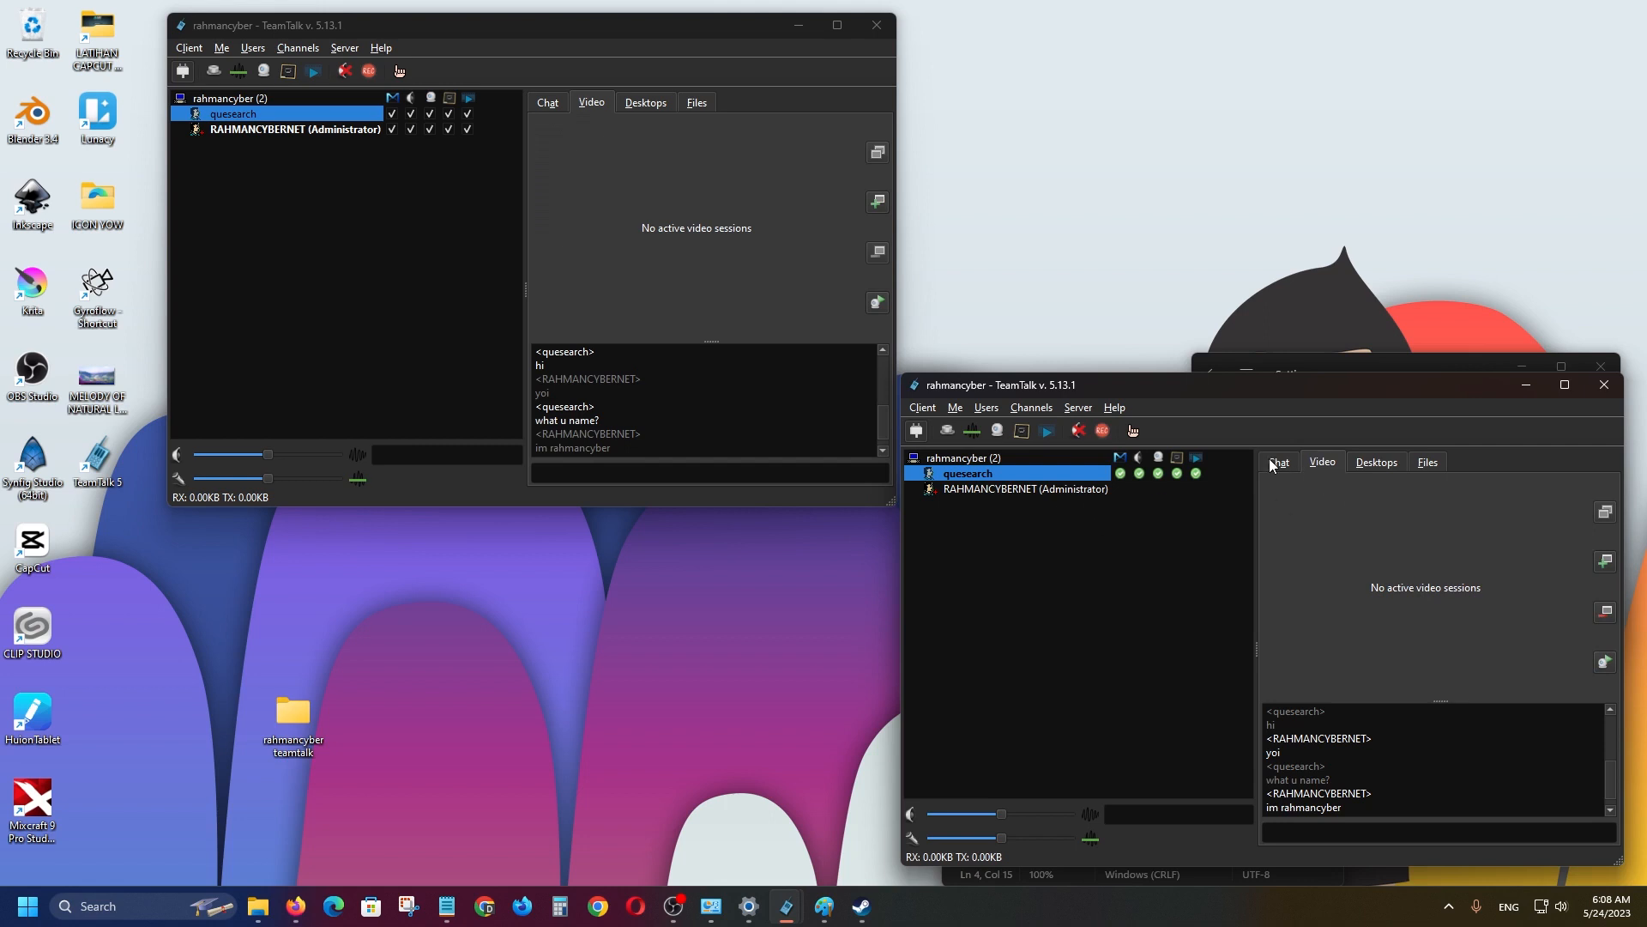
pyautogui.click(1275, 462)
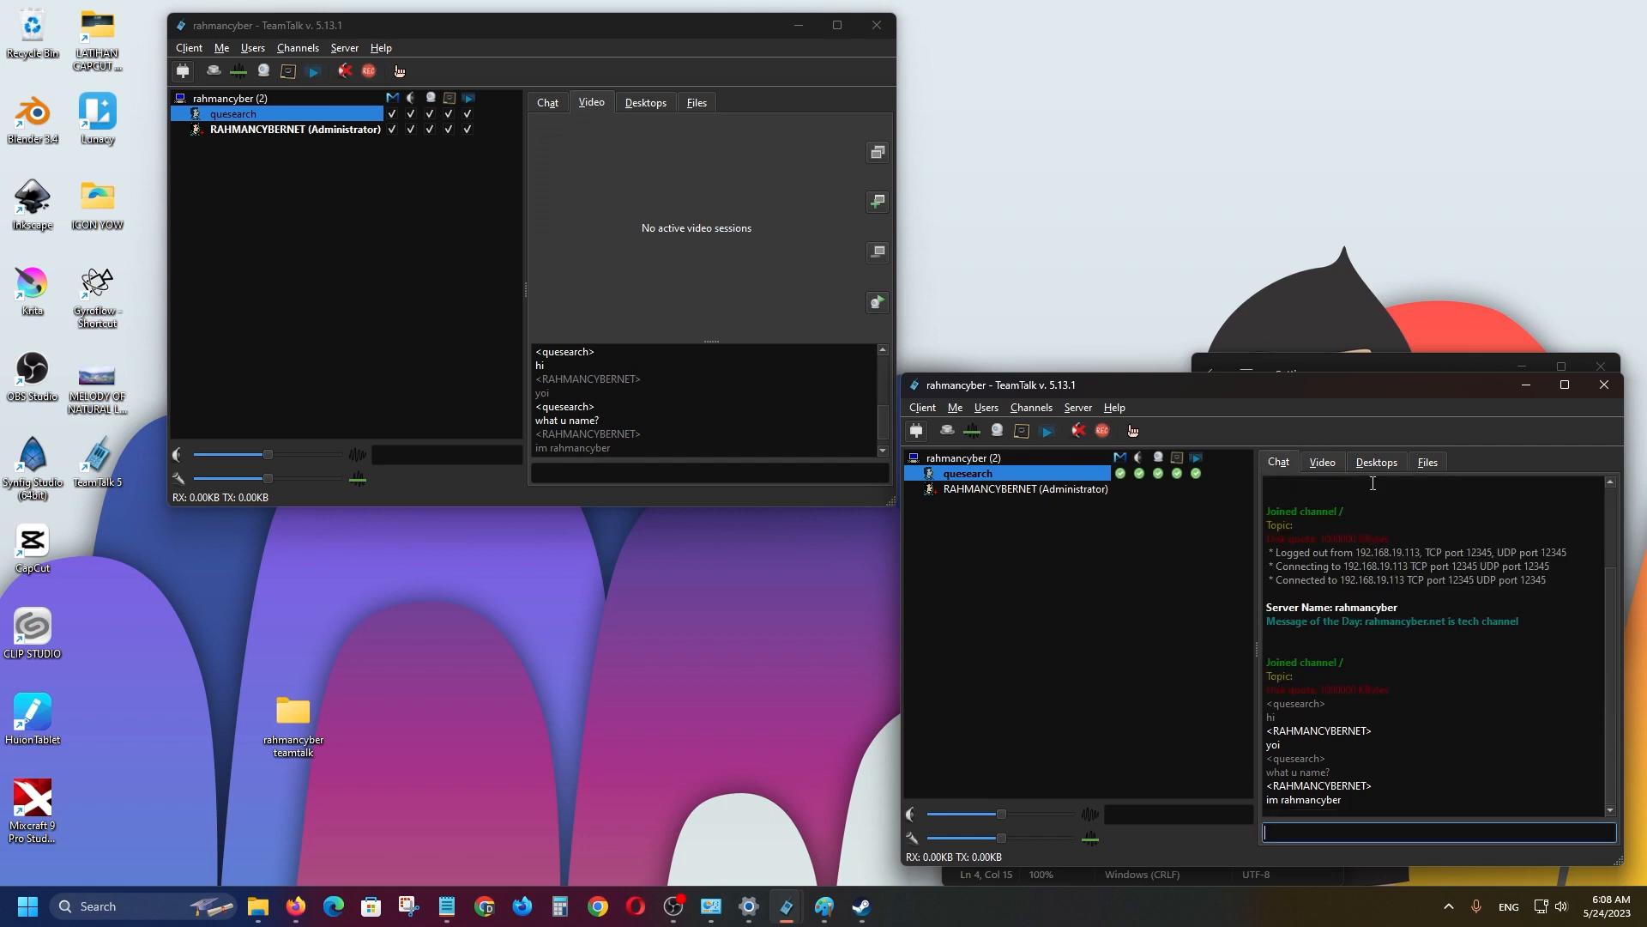
pyautogui.click(1321, 465)
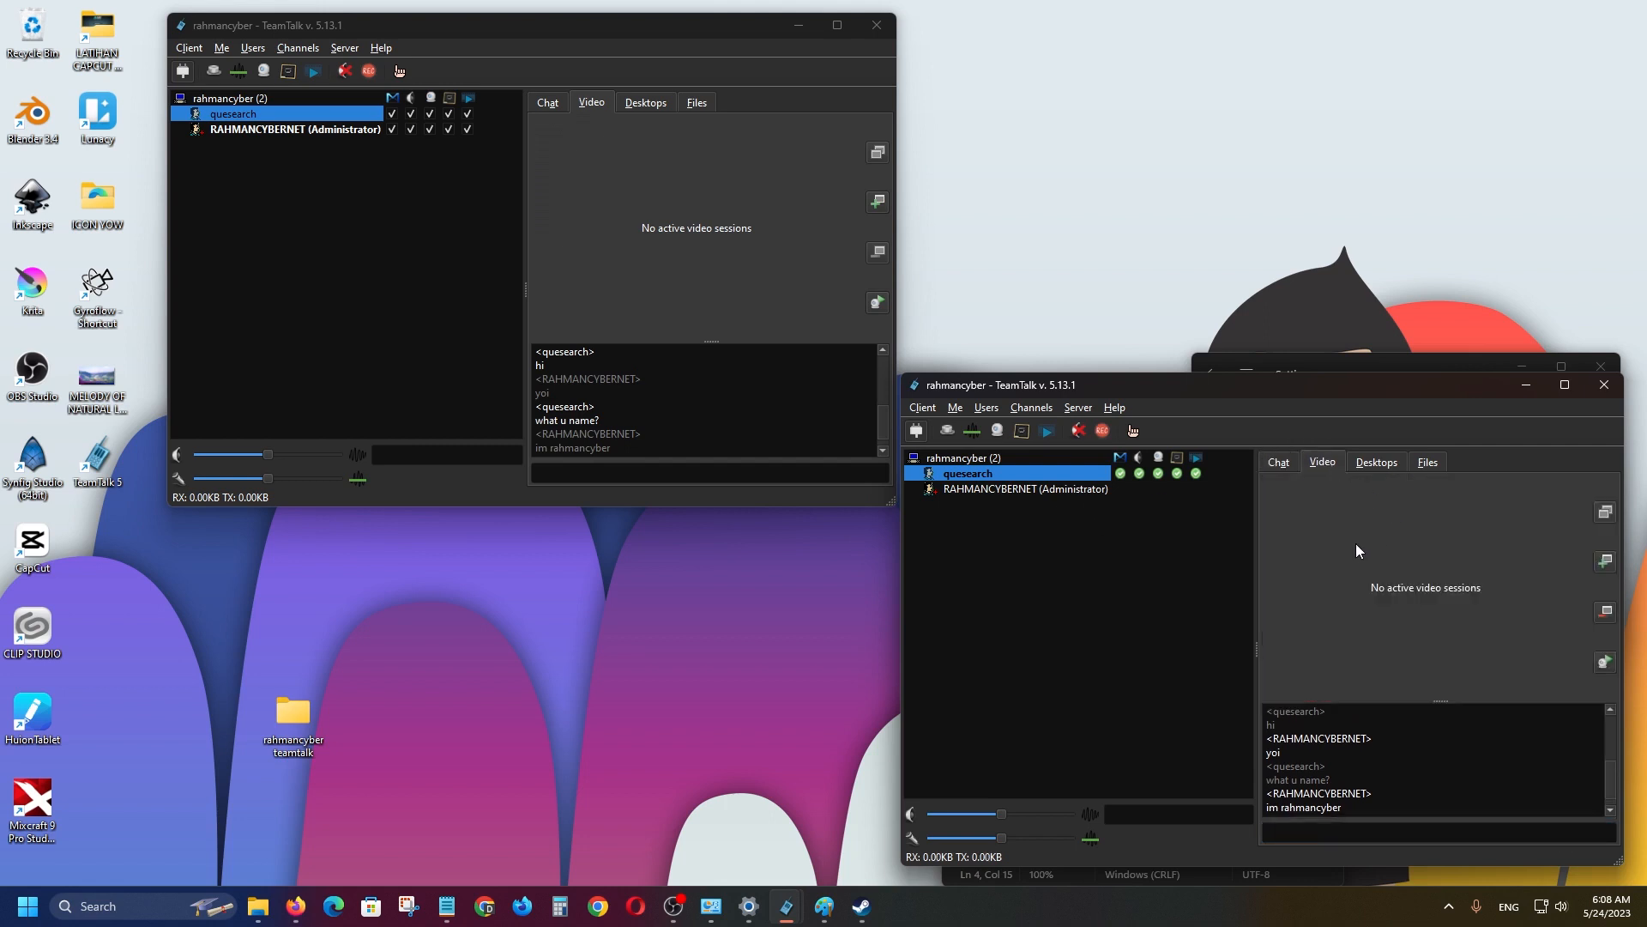
# Try starting the second client's webcam and dismiss the unconfigured video device warning.
pyautogui.click(1606, 668)
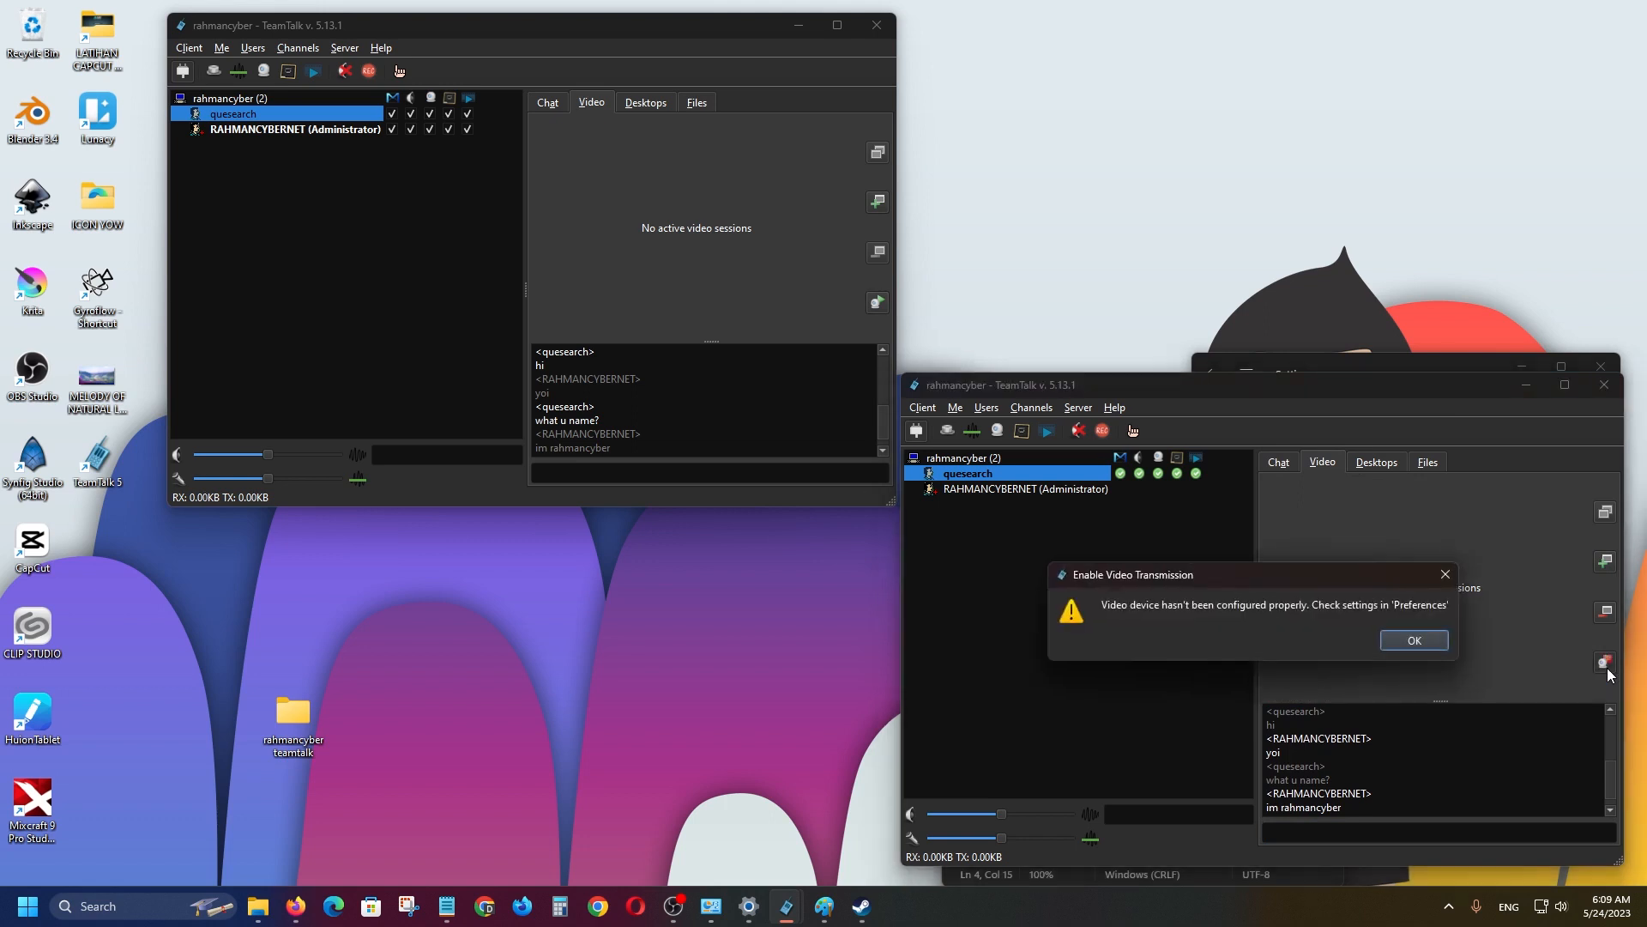
pyautogui.click(1414, 642)
pyautogui.click(925, 410)
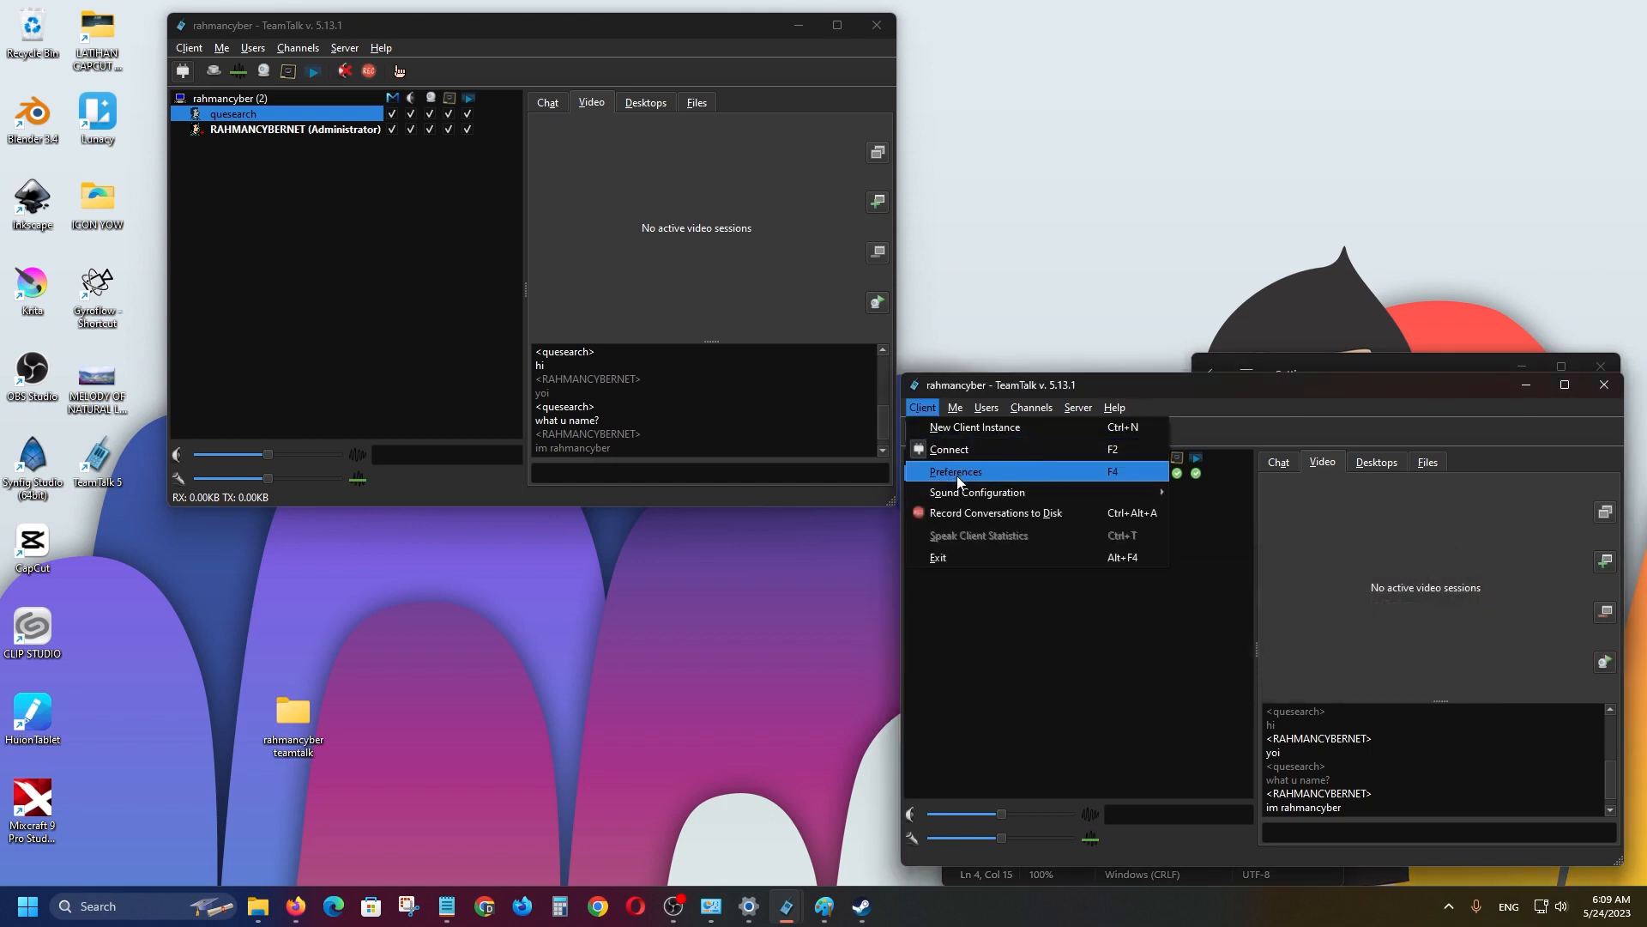
# Set the second client's video capture device to UVC Camera with the WebM VP8 codec.
pyautogui.click(955, 473)
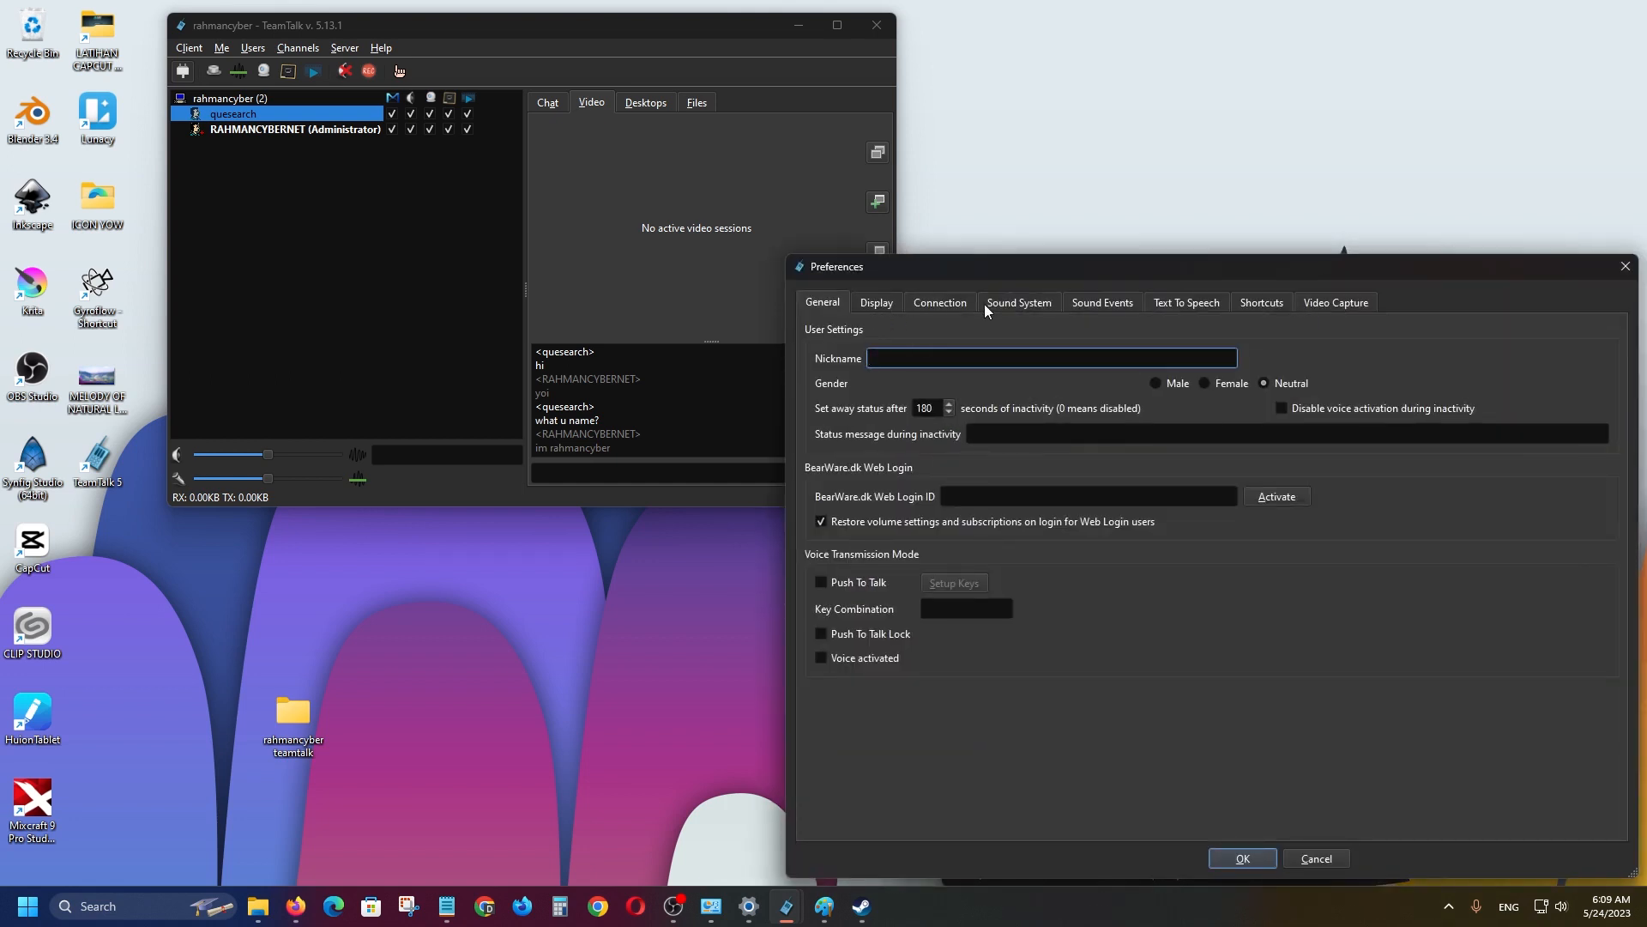
pyautogui.click(1336, 302)
pyautogui.click(973, 356)
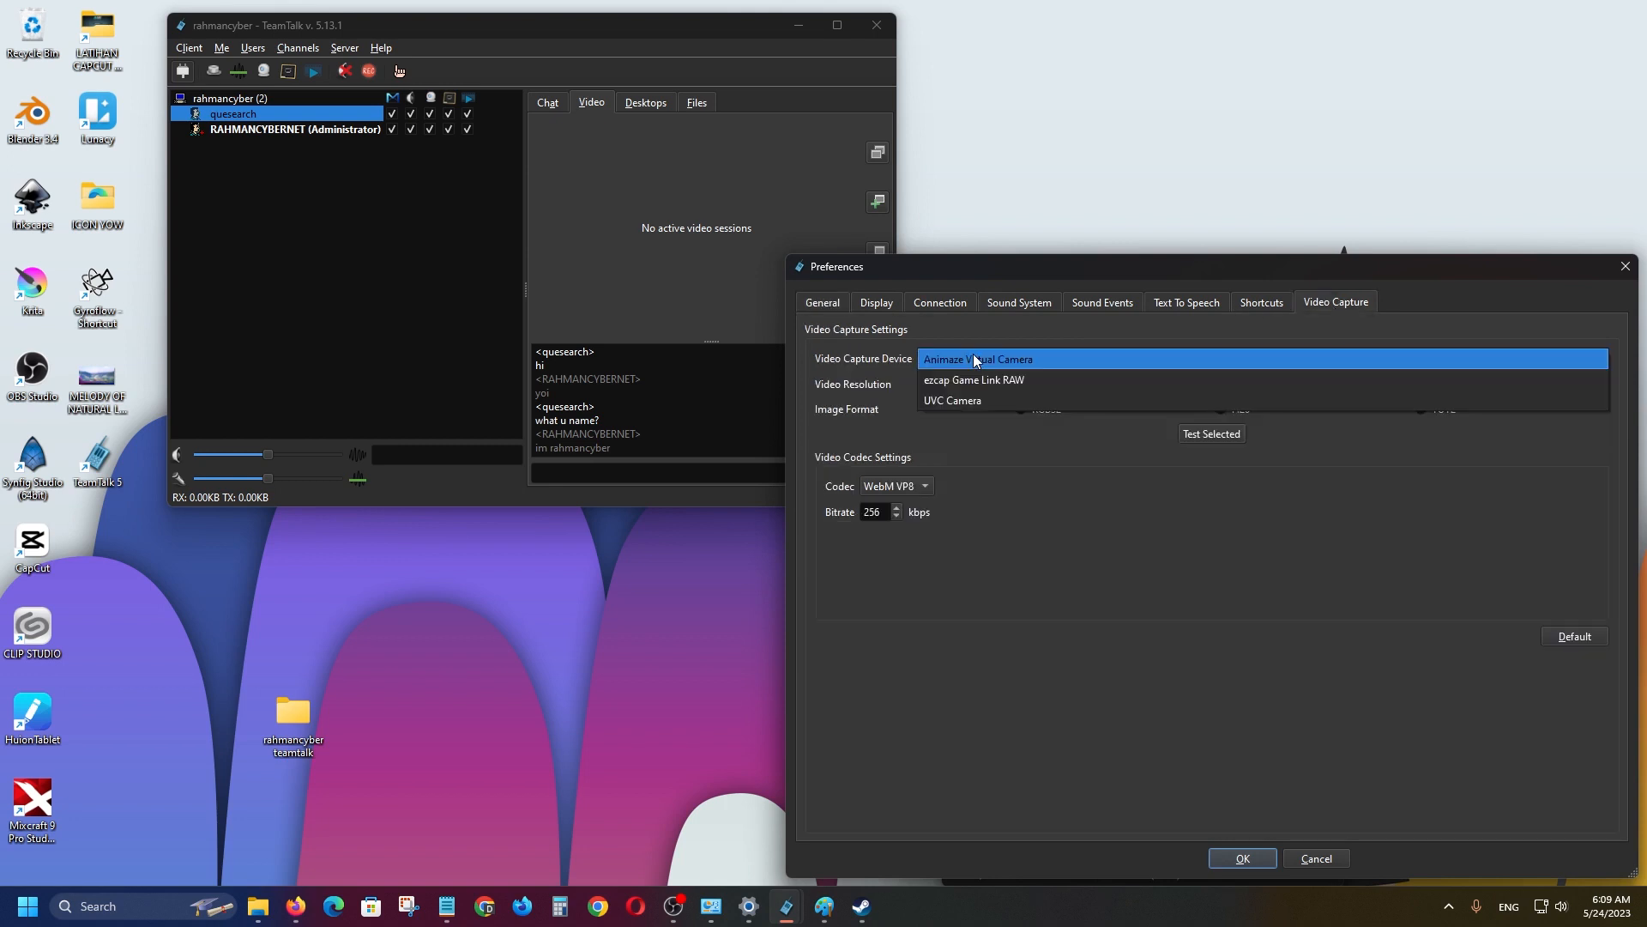
pyautogui.click(962, 399)
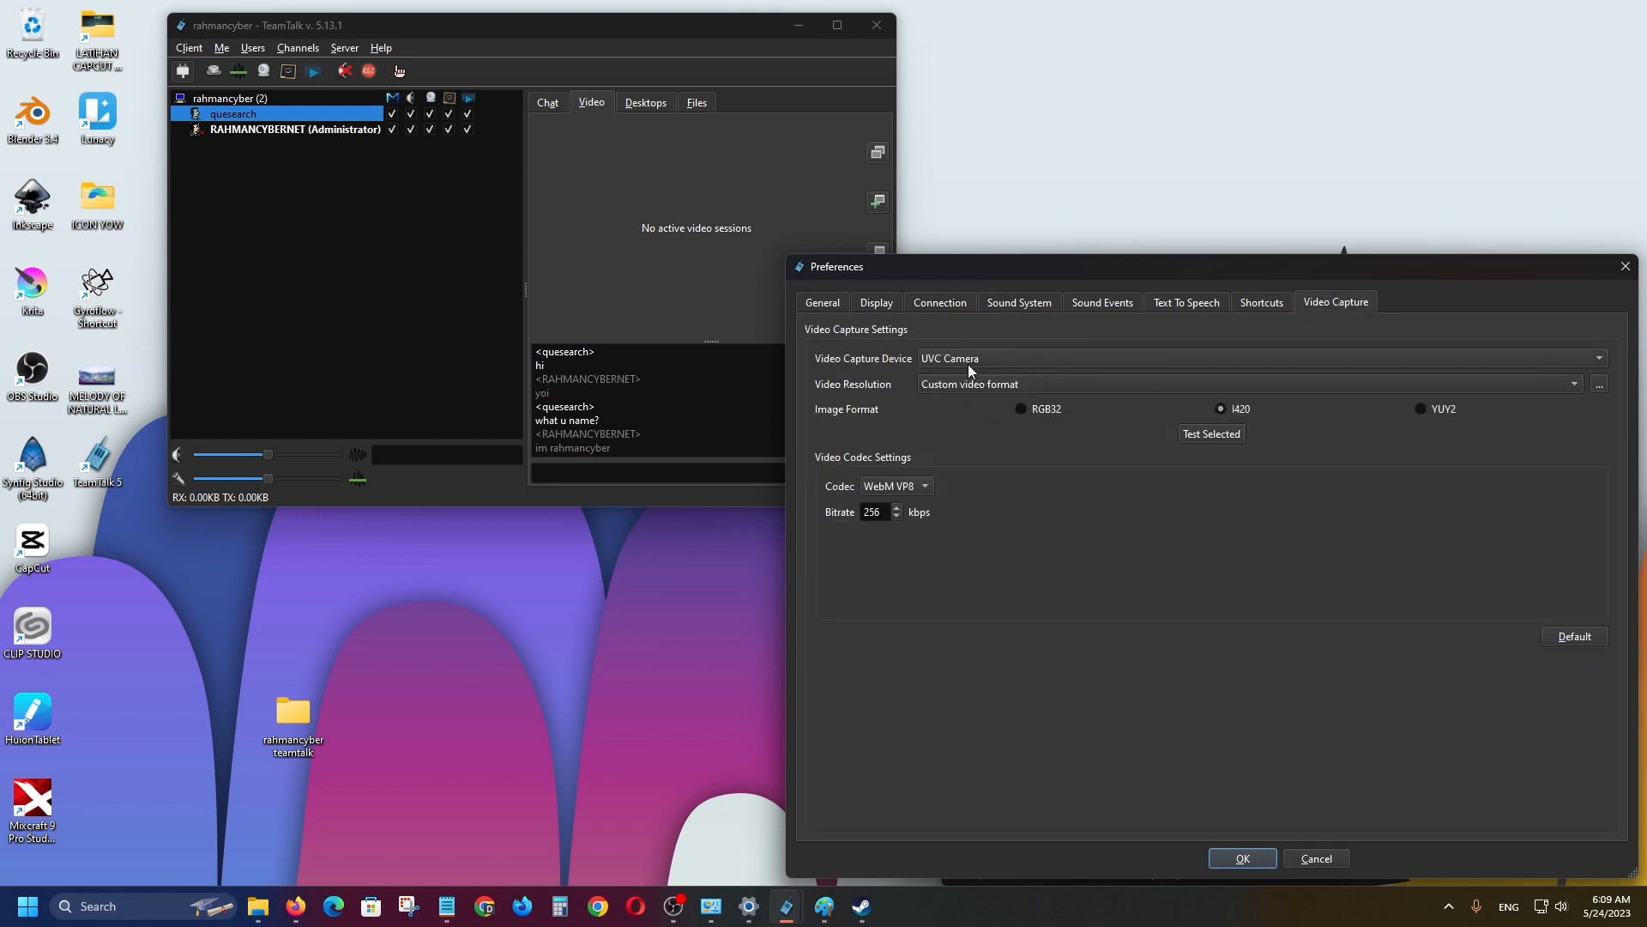
pyautogui.moveTo(1079, 273); pyautogui.dragTo(1067, 215)
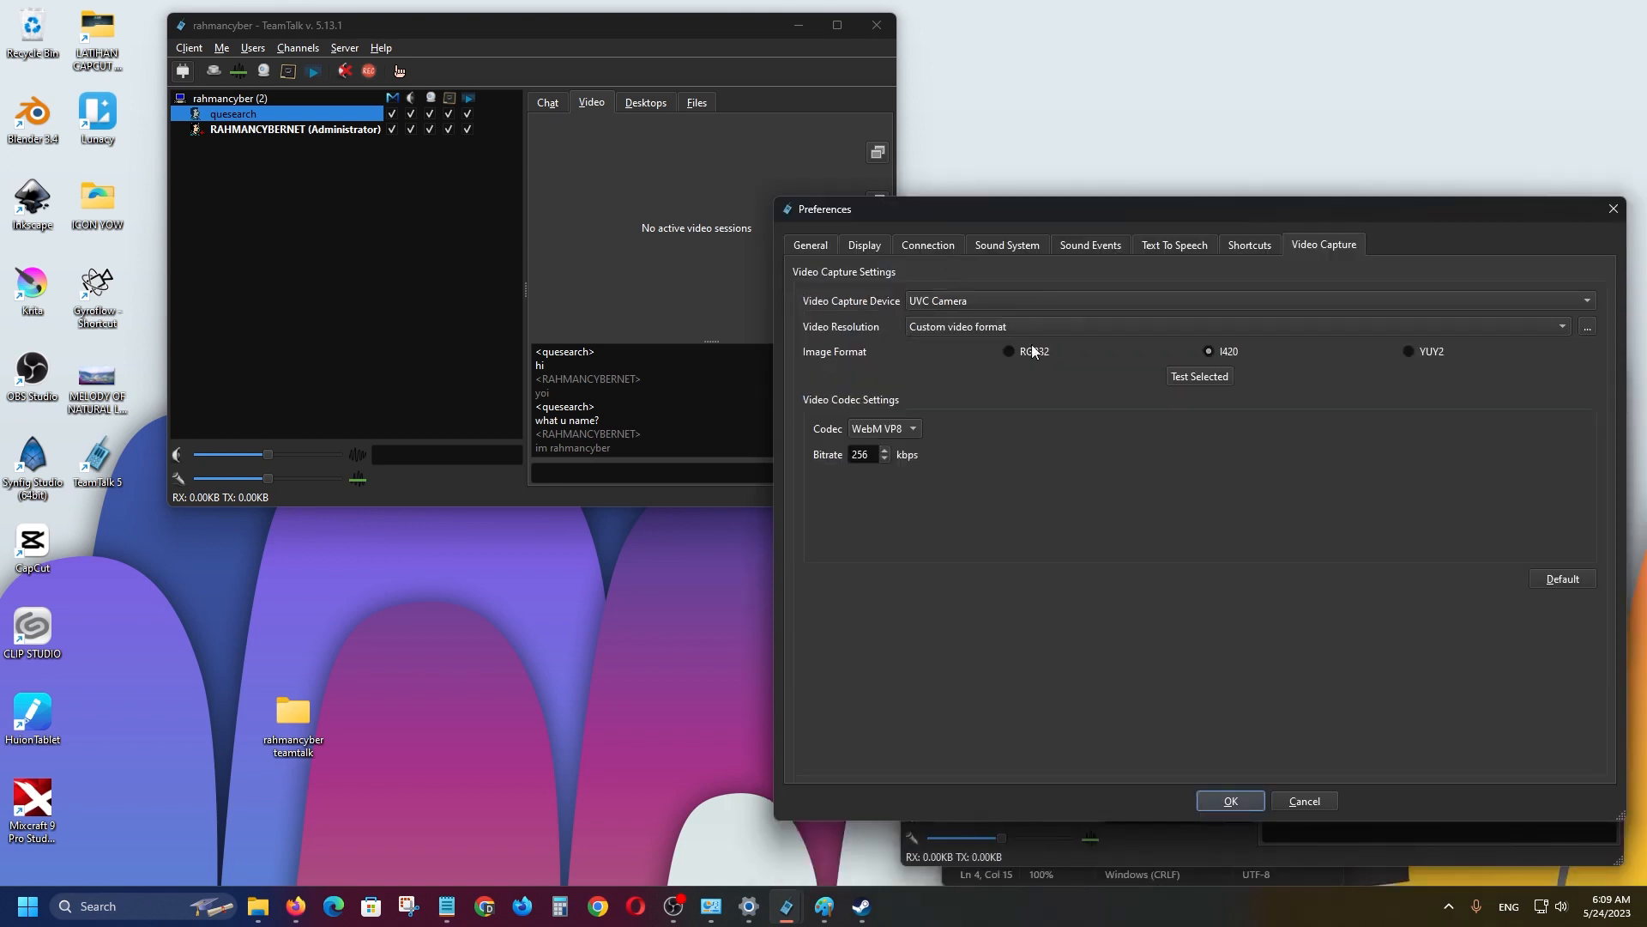
pyautogui.click(919, 327)
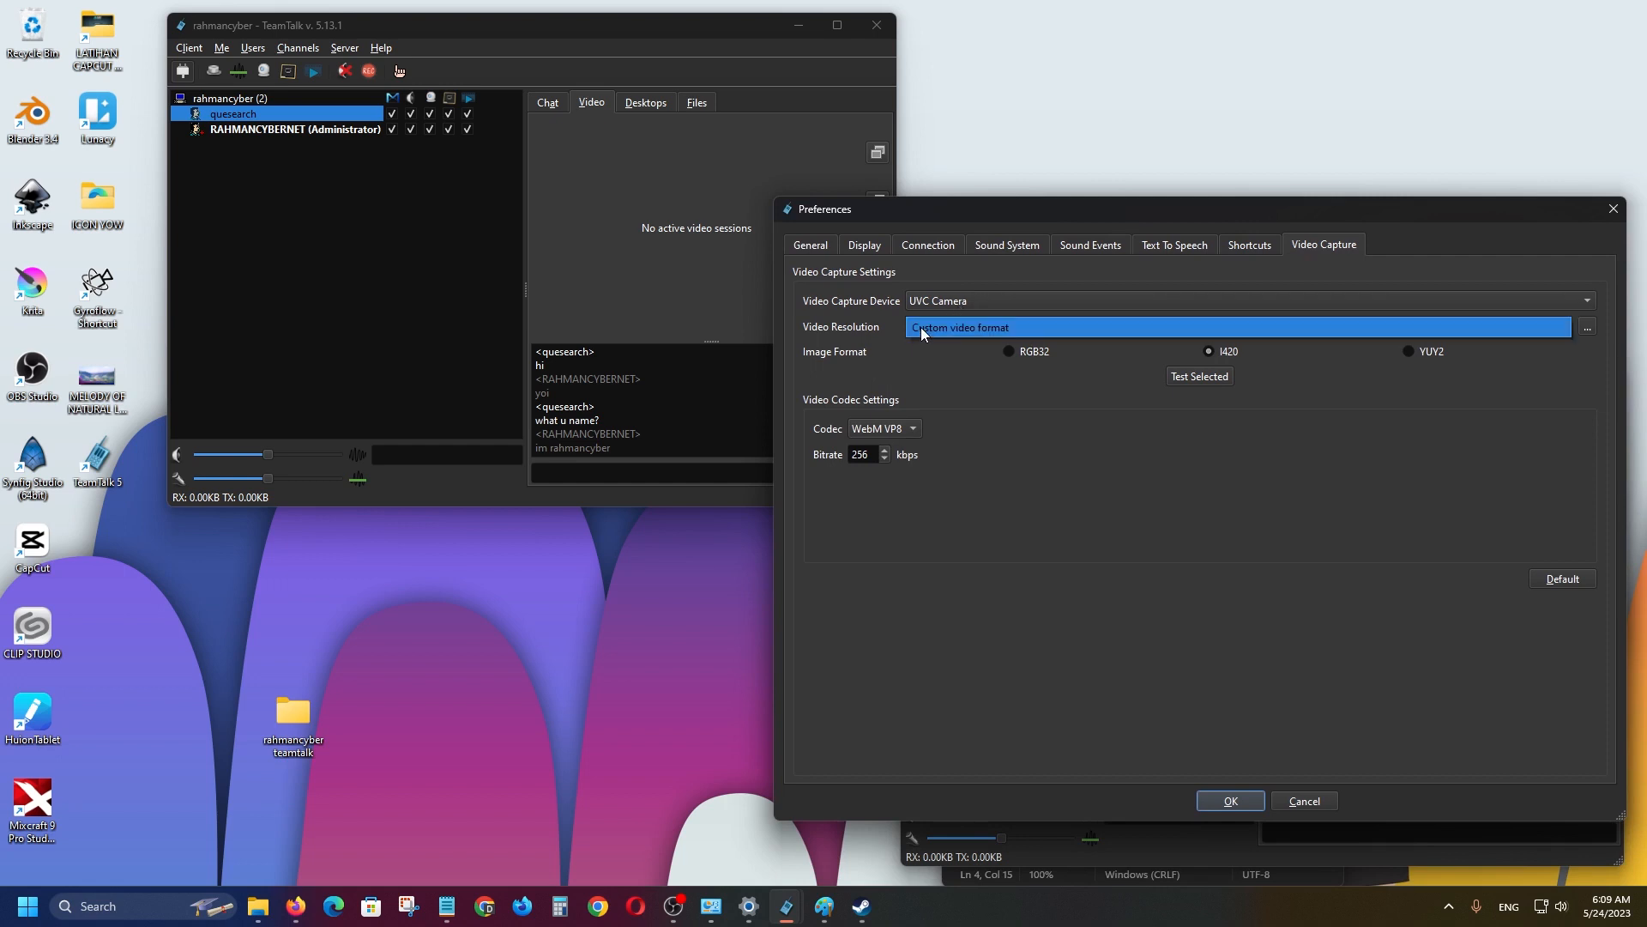
pyautogui.click(950, 322)
pyautogui.click(1078, 326)
pyautogui.click(902, 428)
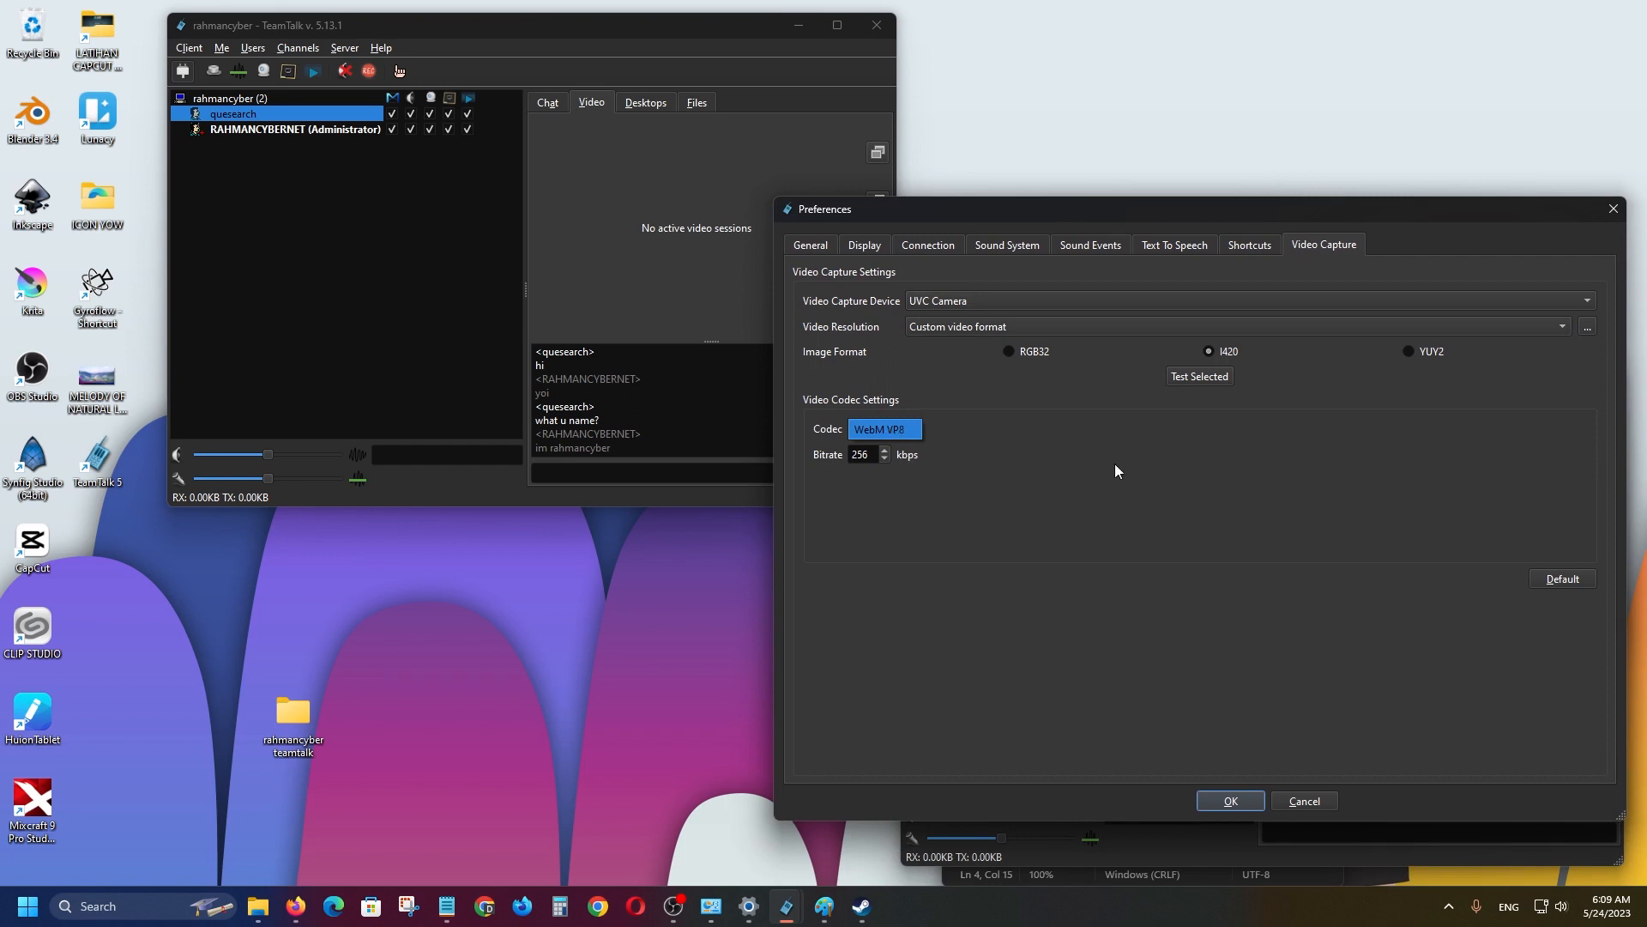
pyautogui.click(1151, 489)
pyautogui.click(1231, 802)
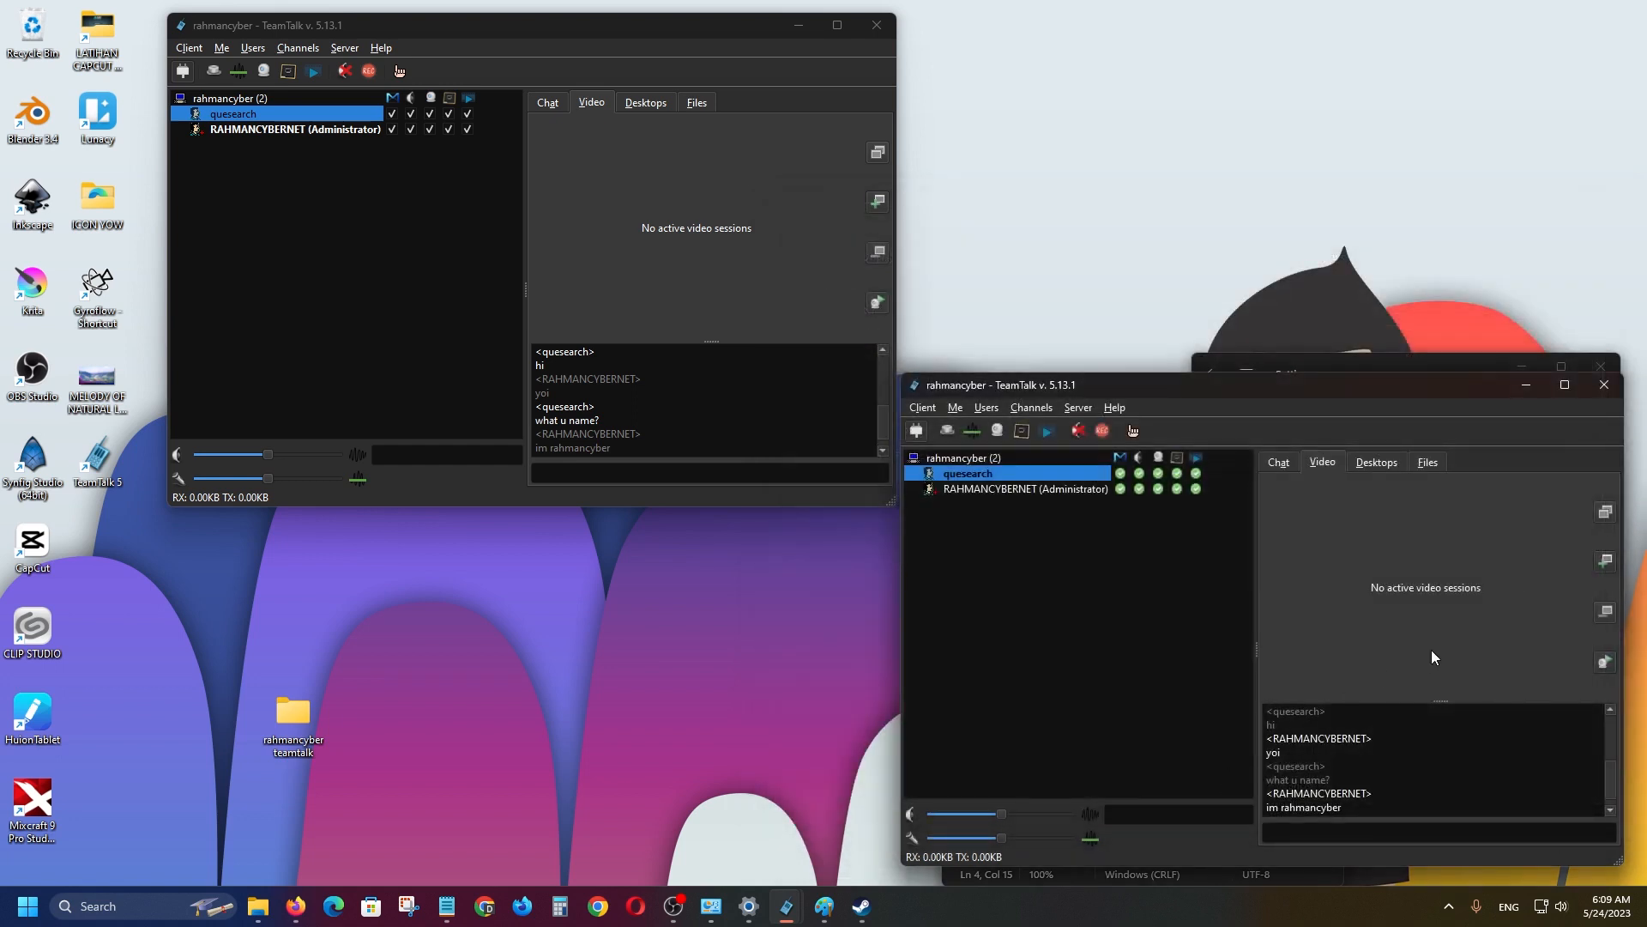
# Retry the webcam, dismiss the same device warning, and bring the OBS recorder forward.
pyautogui.click(1607, 666)
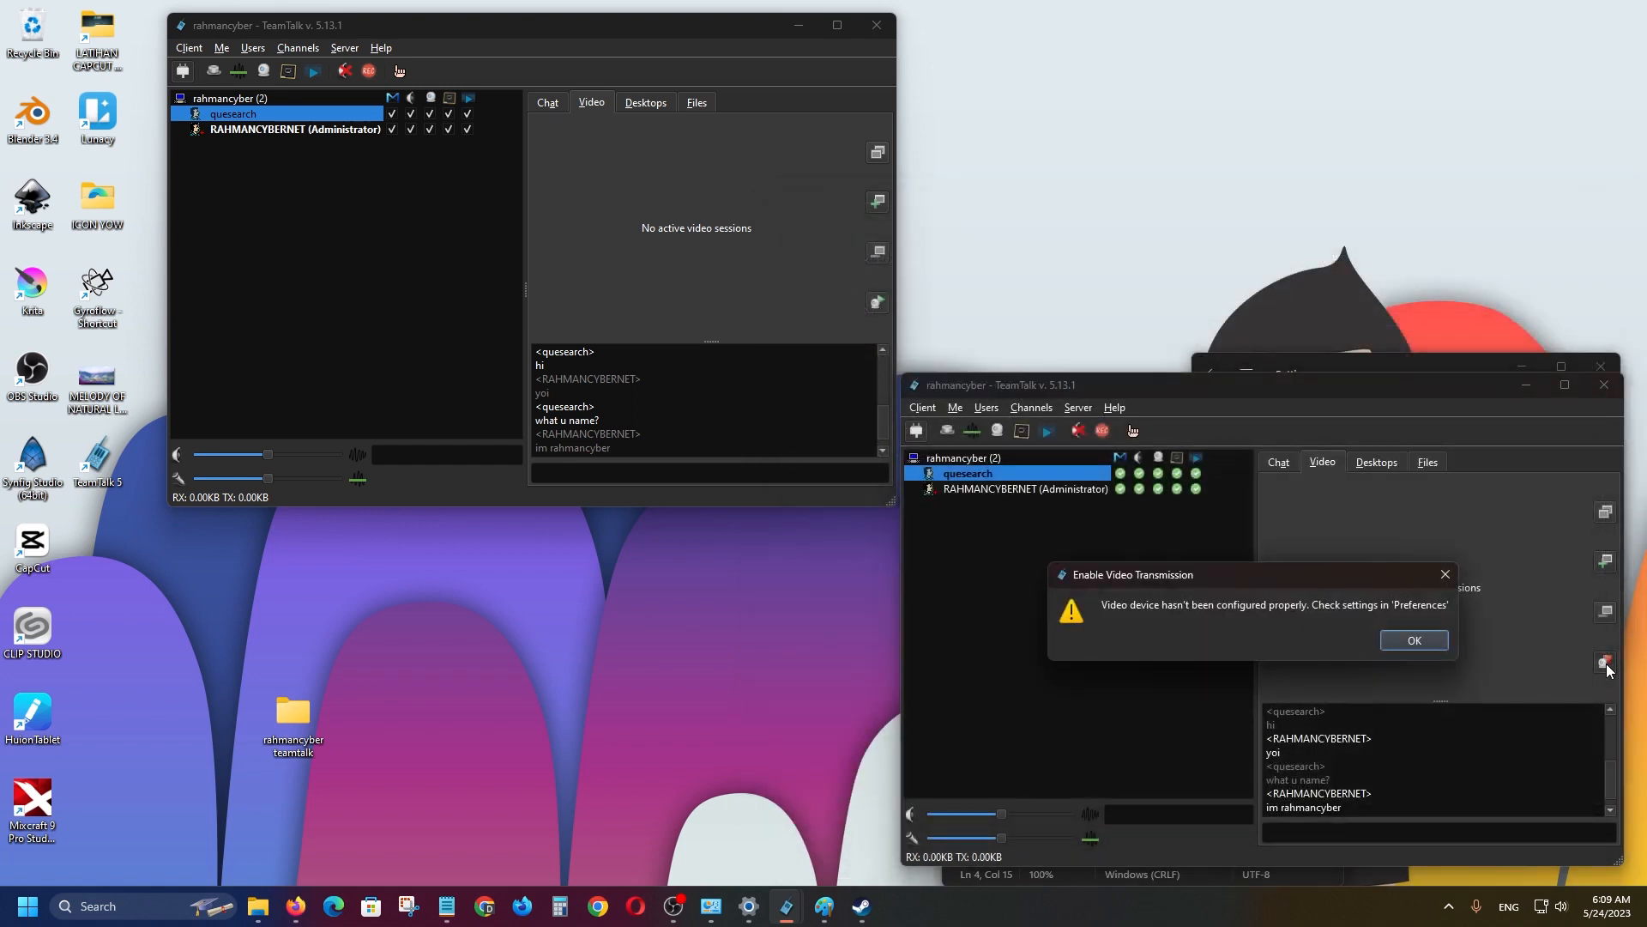
pyautogui.click(1407, 639)
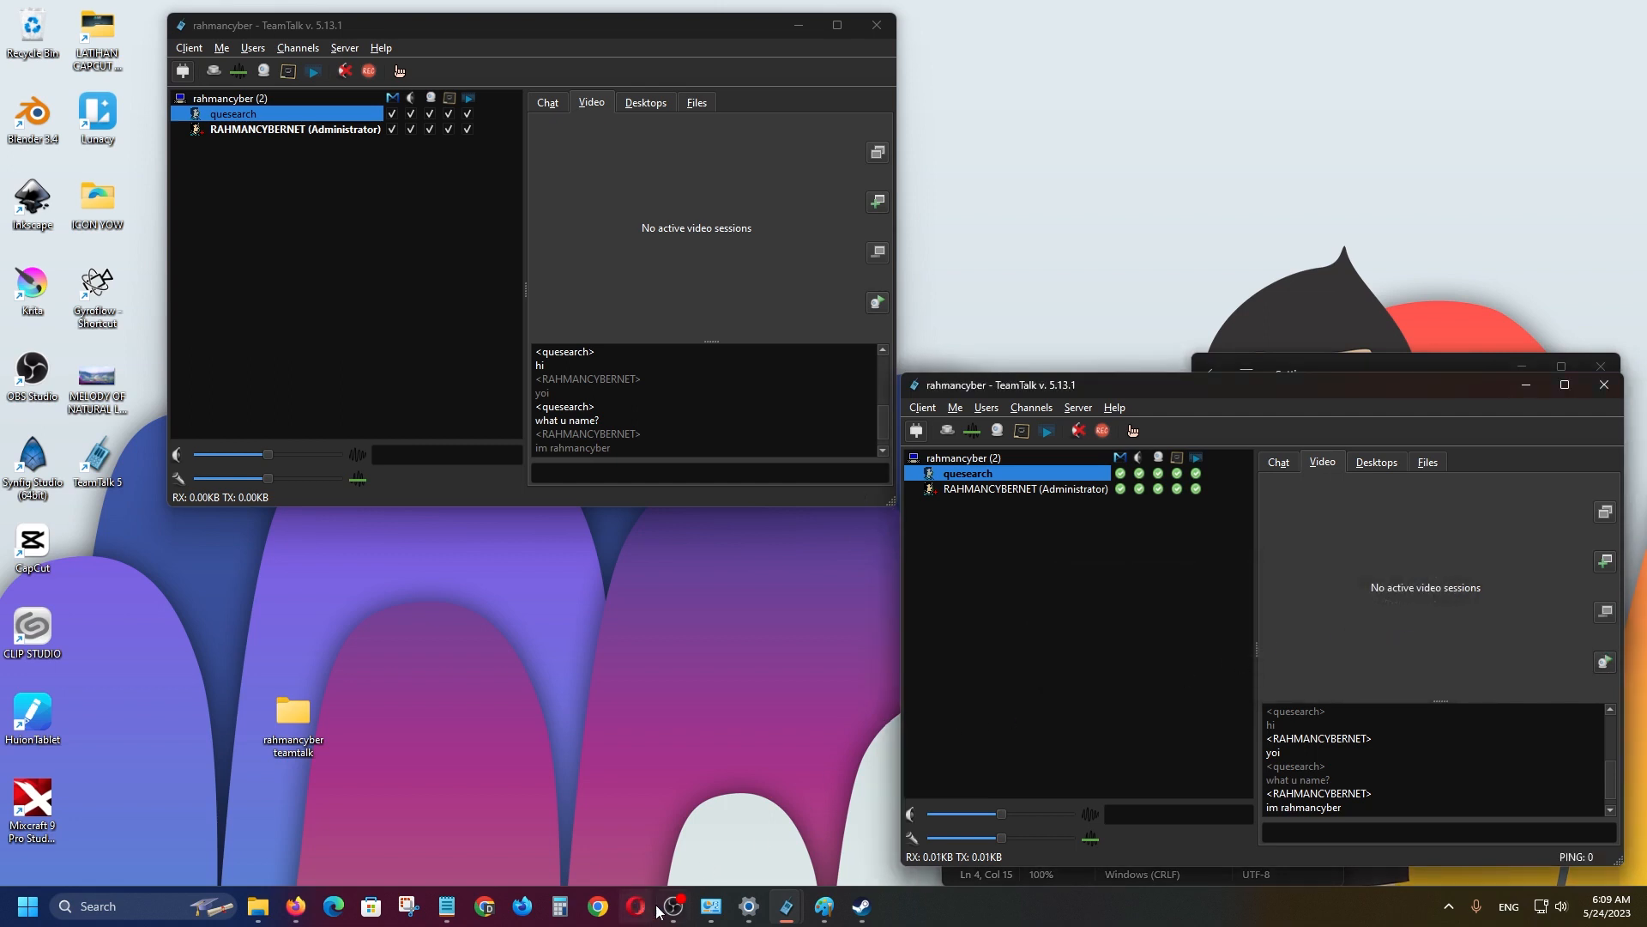
pyautogui.moveTo(665, 913)
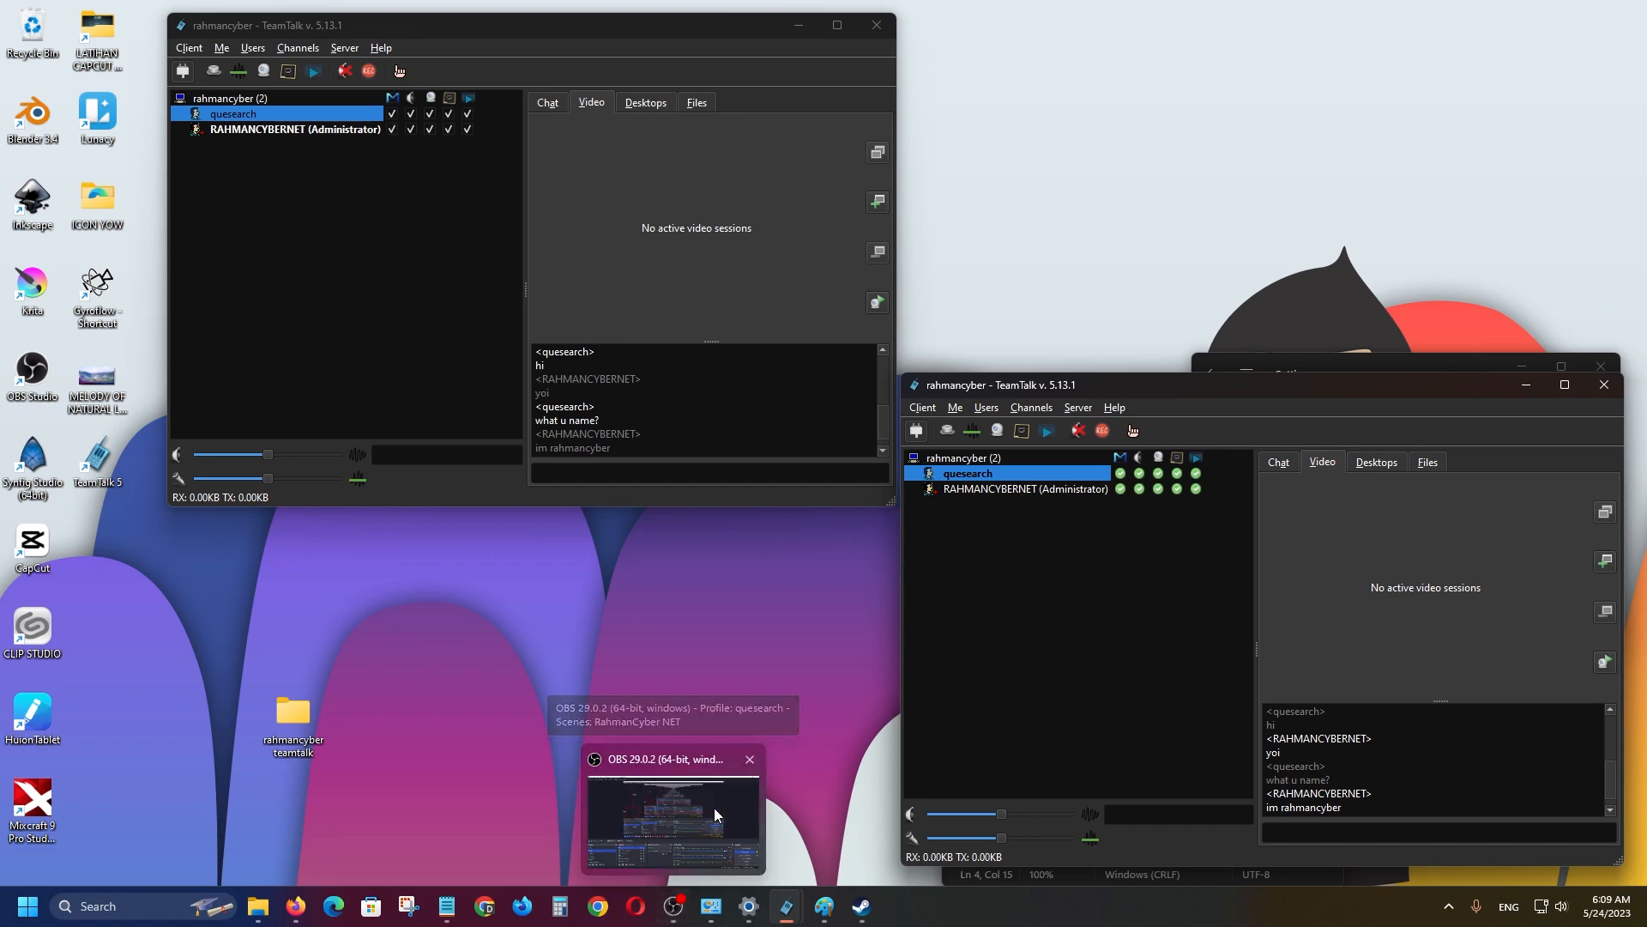
pyautogui.click(714, 806)
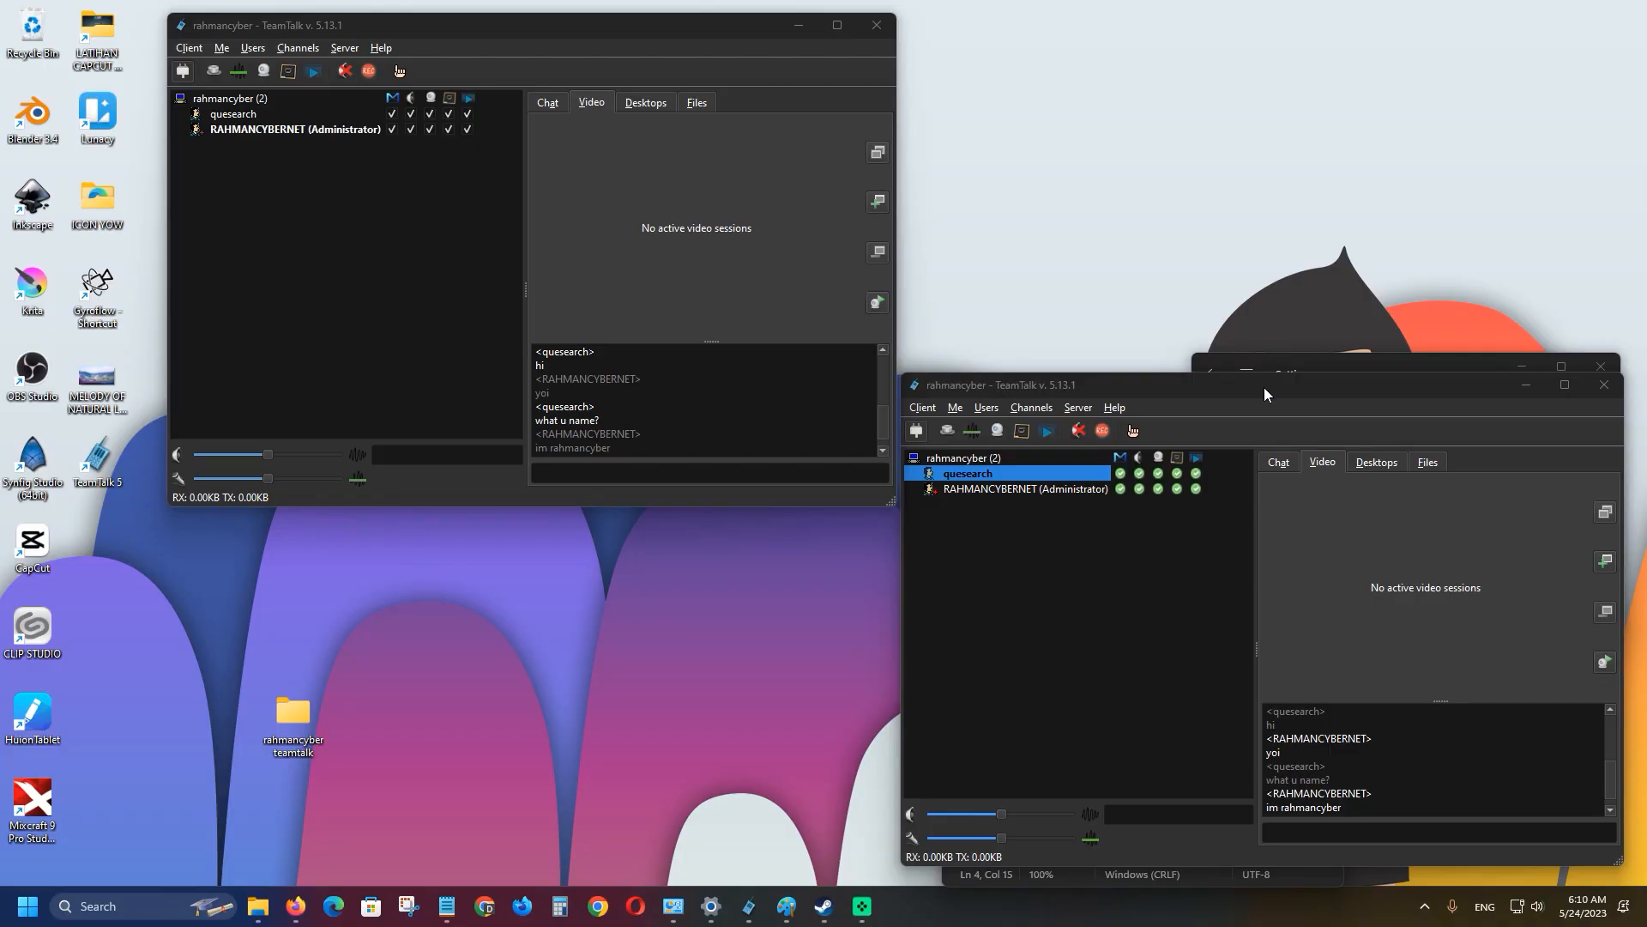
pyautogui.moveTo(1264, 388); pyautogui.dragTo(1255, 339)
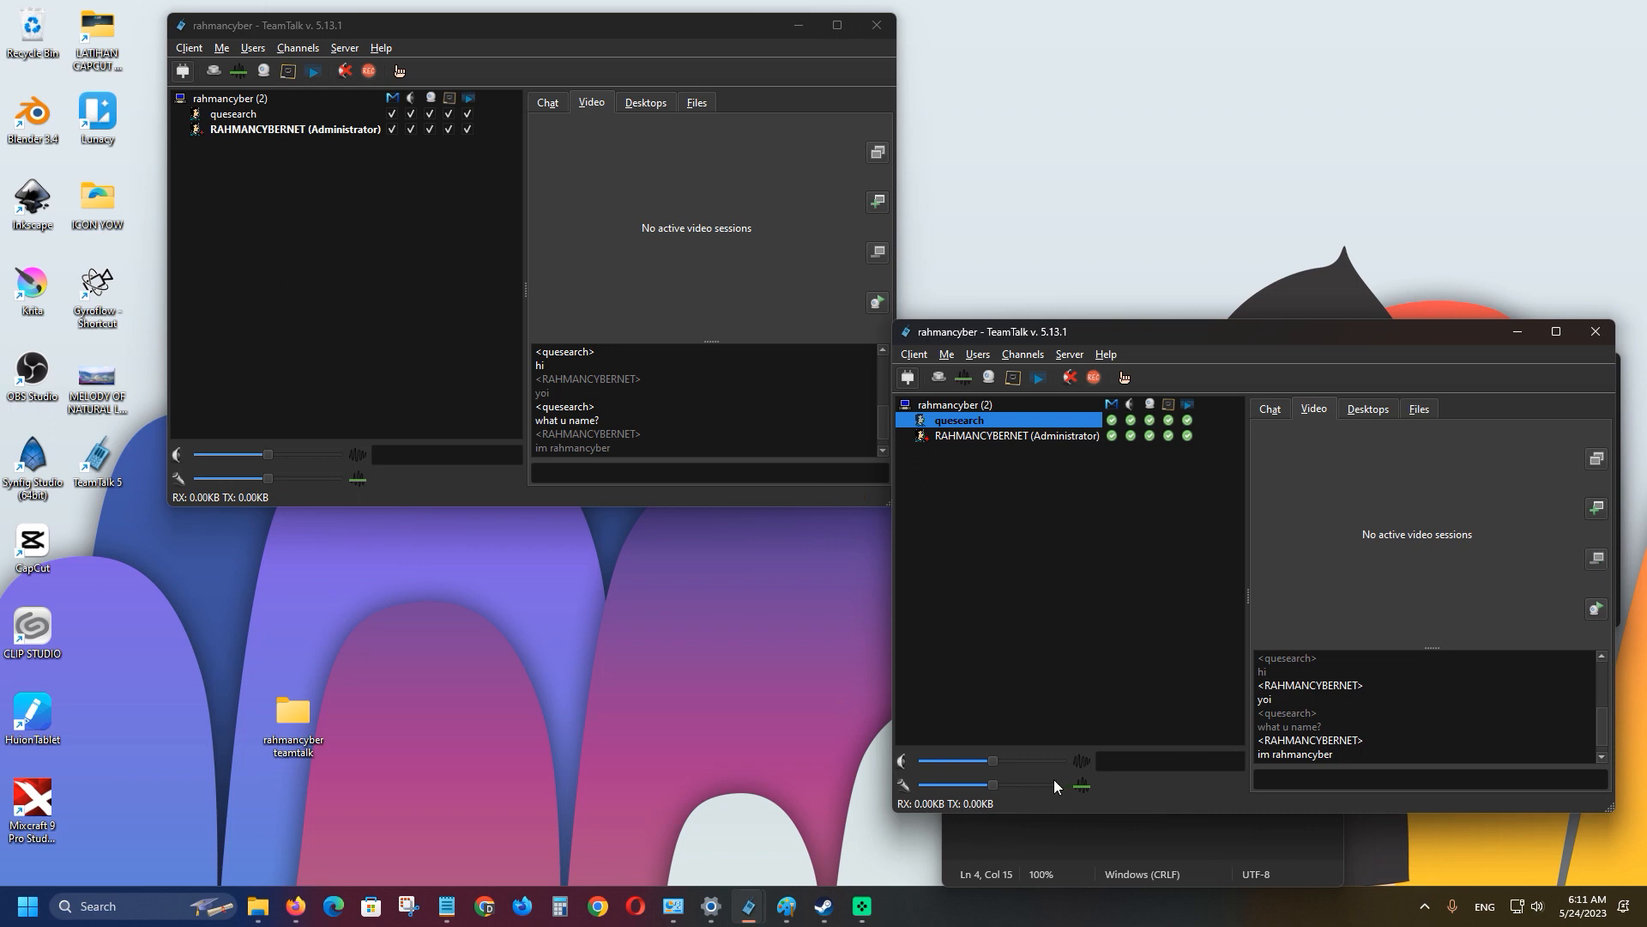
# Switch the capture device to Animaze Virtual Camera and retry the webcam, which still warns.
pyautogui.click(1598, 610)
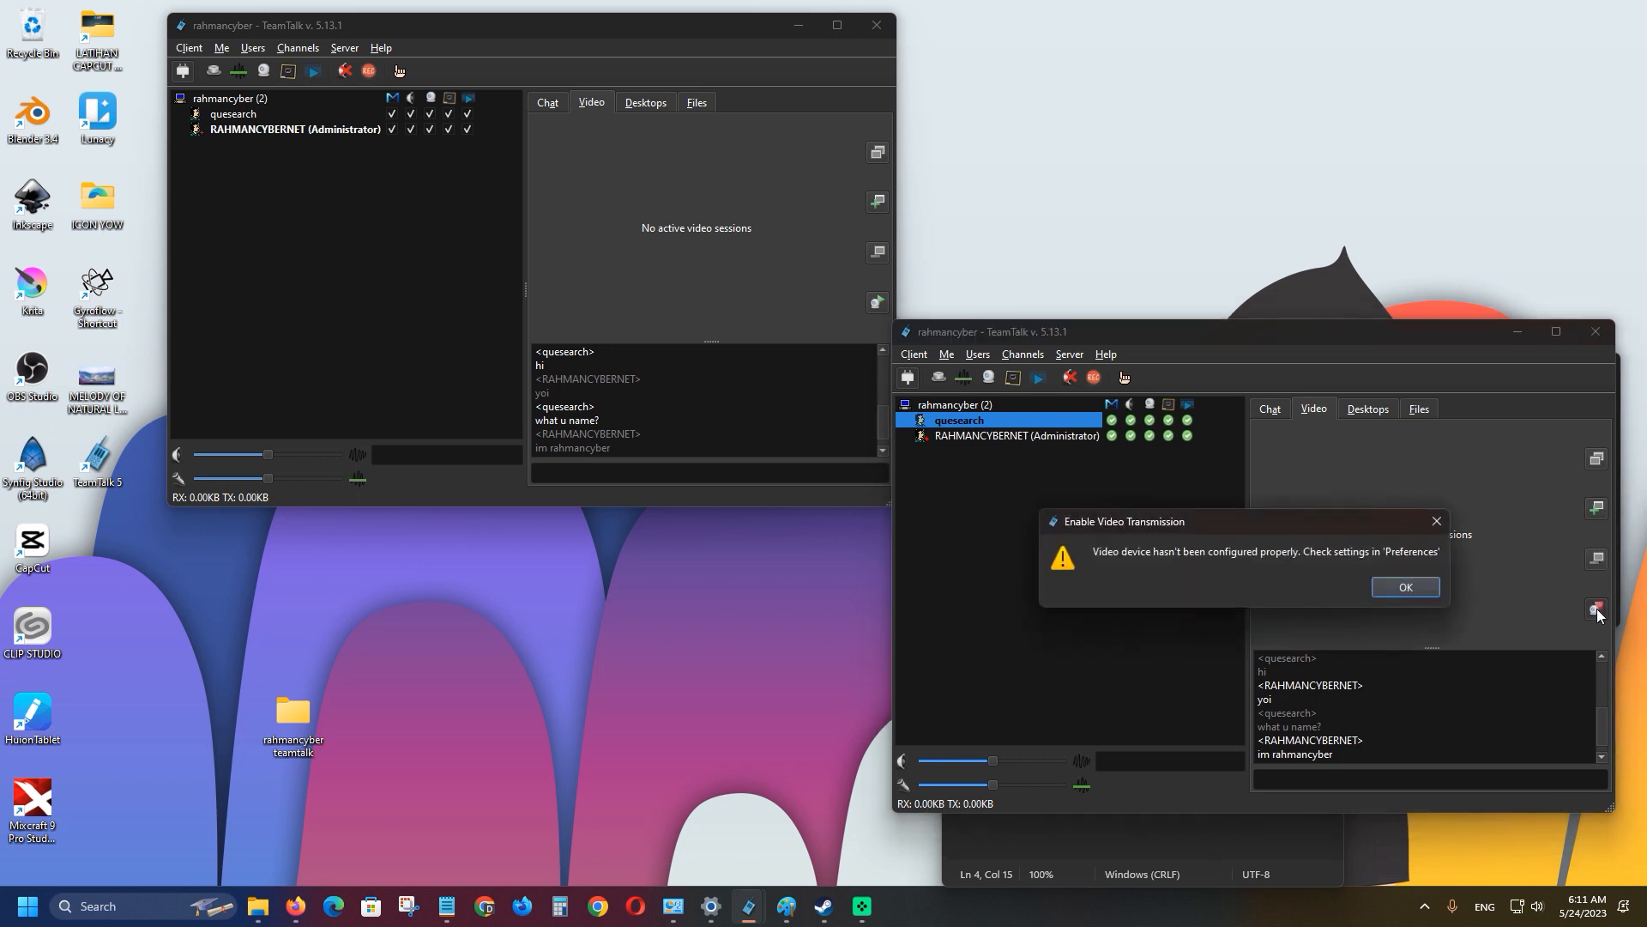
pyautogui.click(1394, 590)
pyautogui.click(1069, 355)
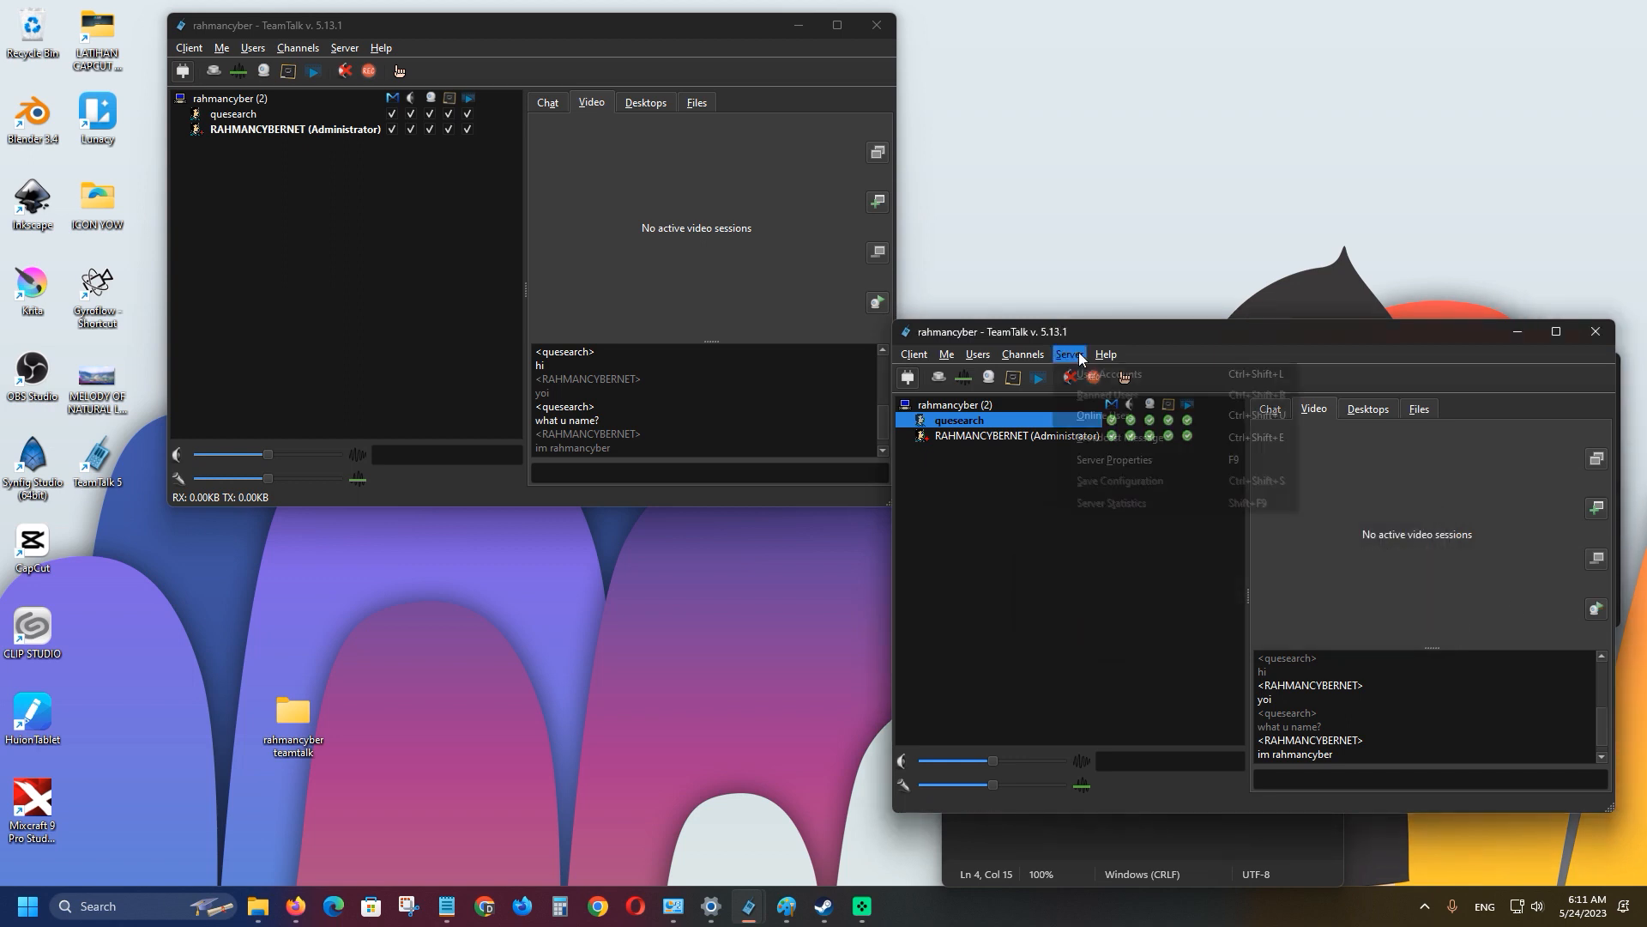
pyautogui.click(929, 423)
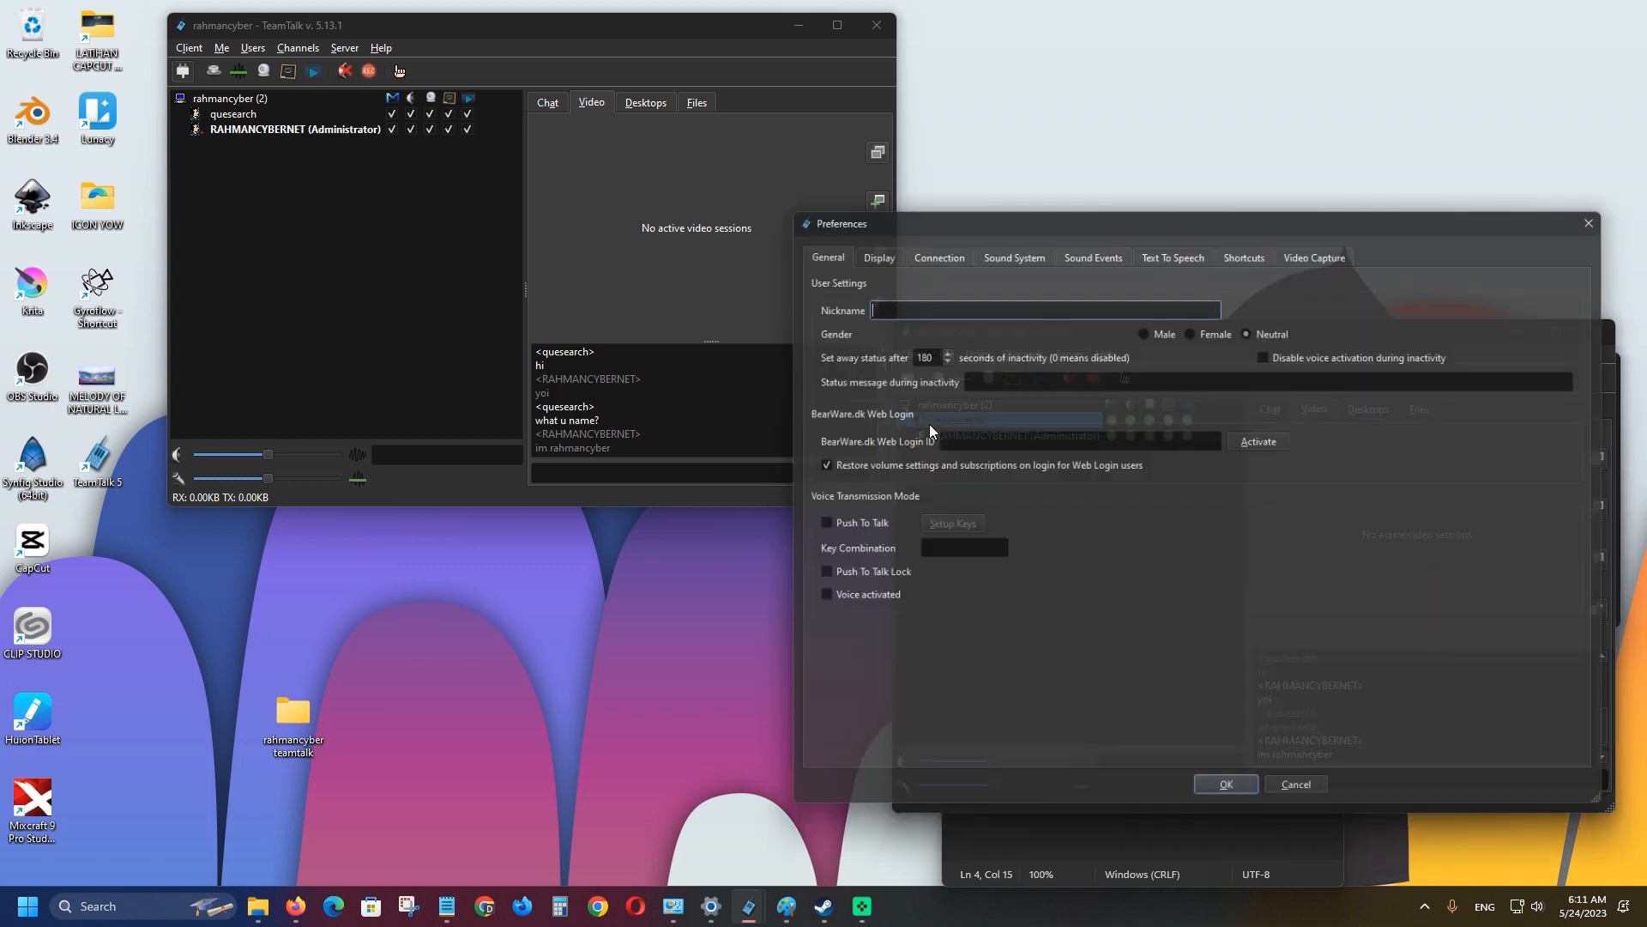
pyautogui.click(1308, 247)
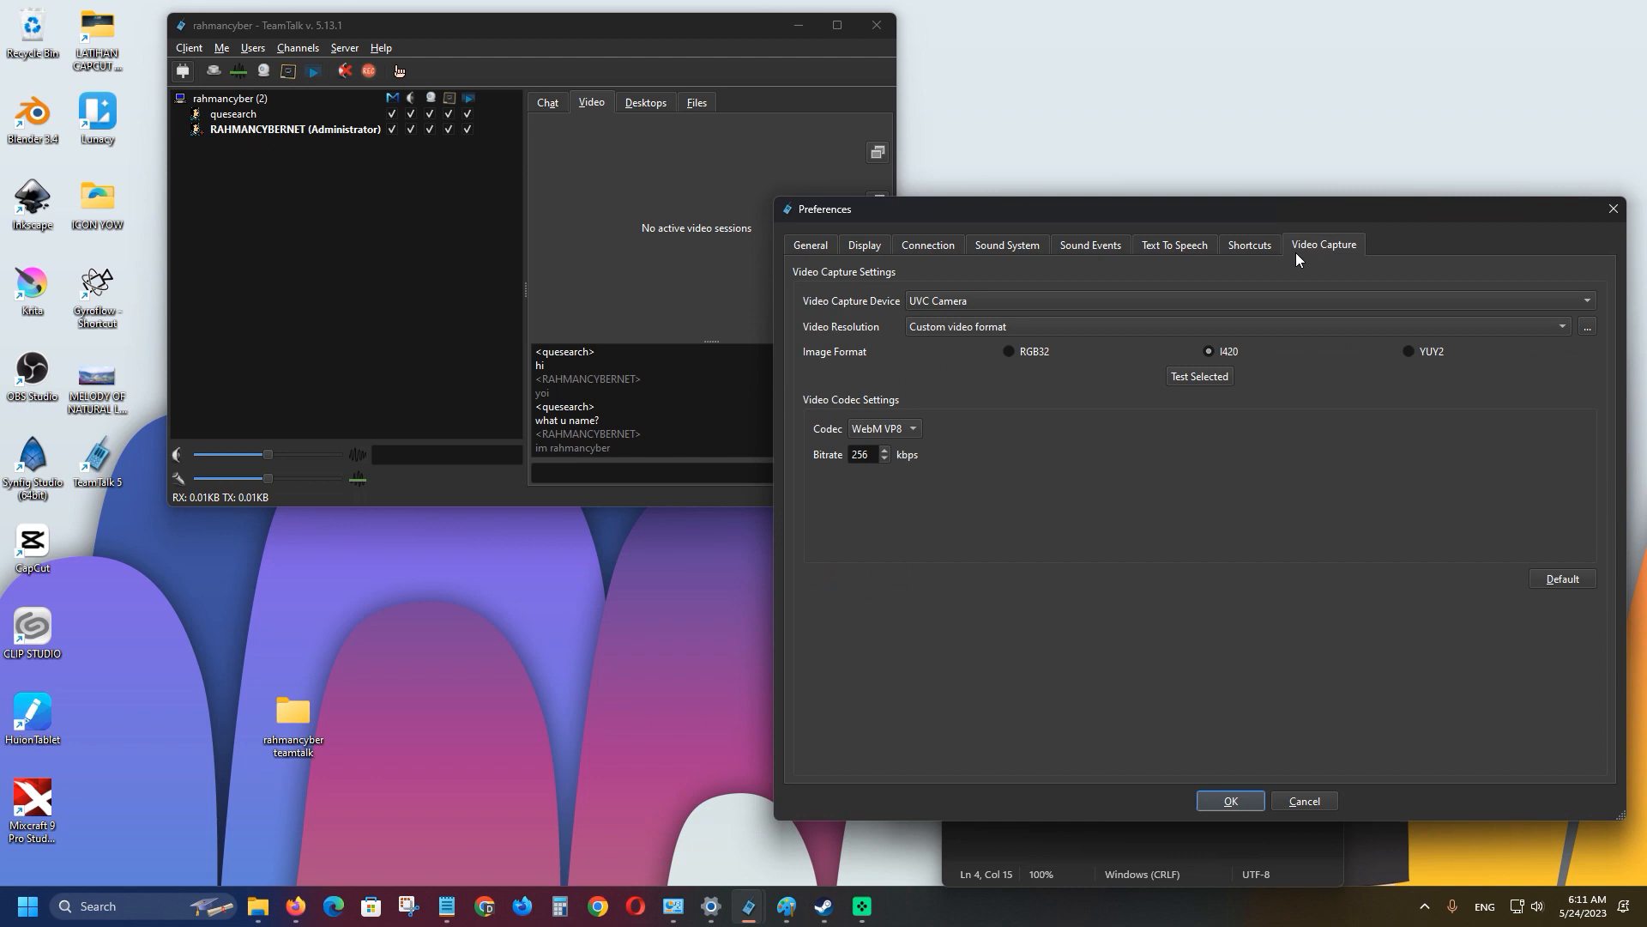
pyautogui.click(1061, 306)
pyautogui.click(1046, 256)
pyautogui.click(1245, 800)
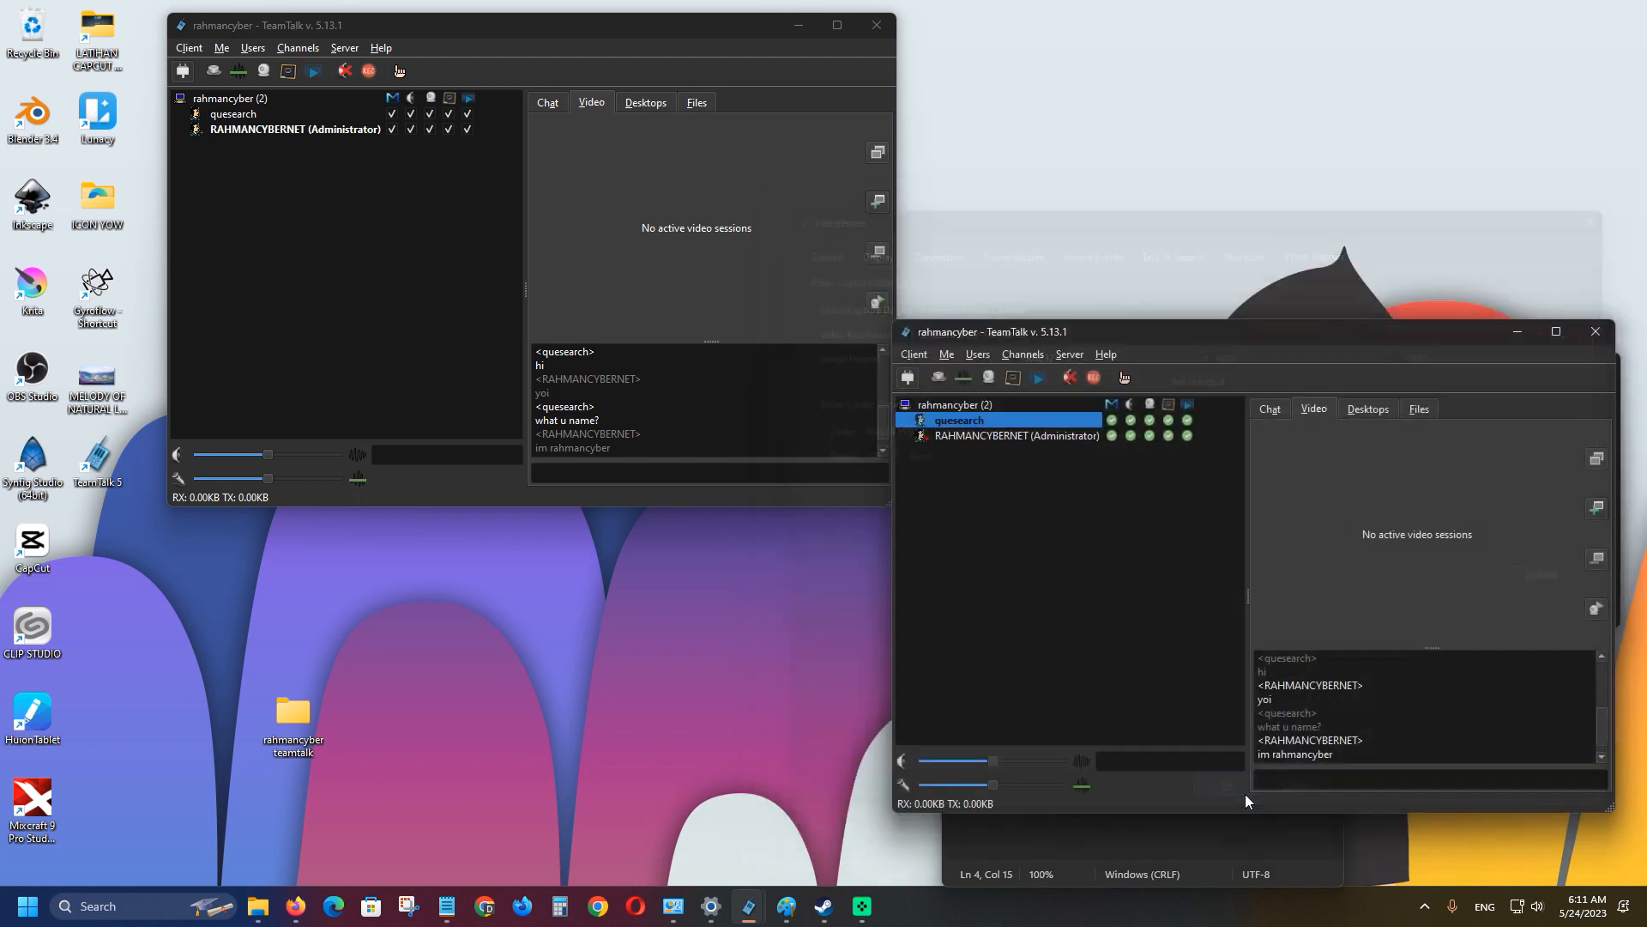
pyautogui.click(1604, 610)
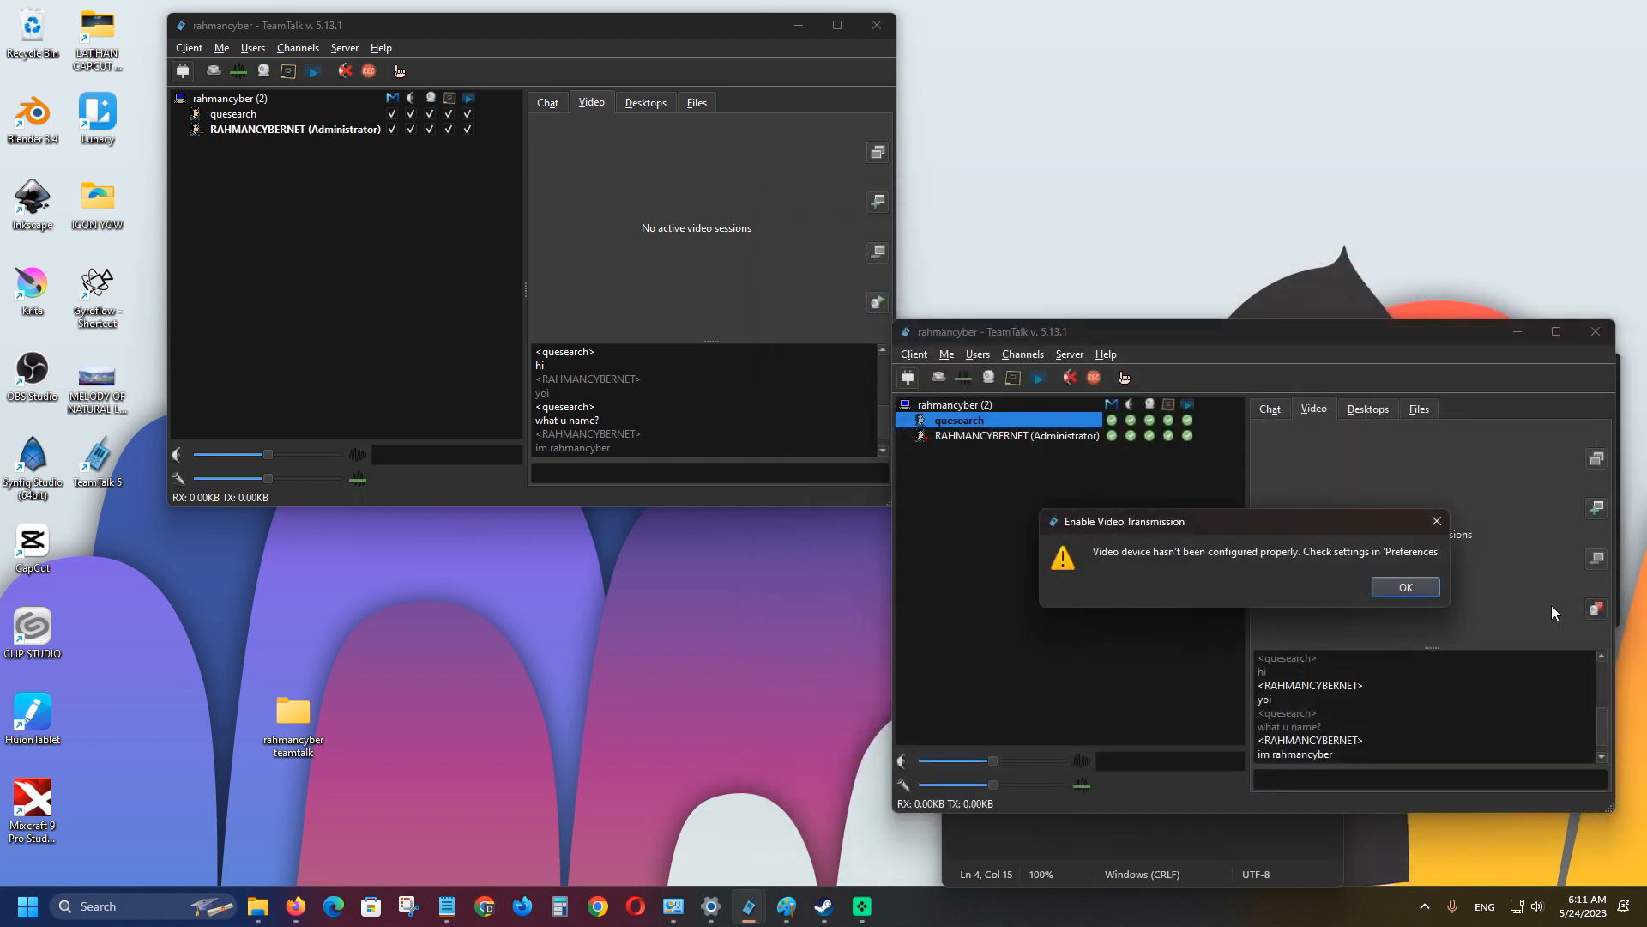
pyautogui.click(1406, 586)
# Set the capture device back to UVC Camera with a custom YUY2 image format.
pyautogui.click(914, 353)
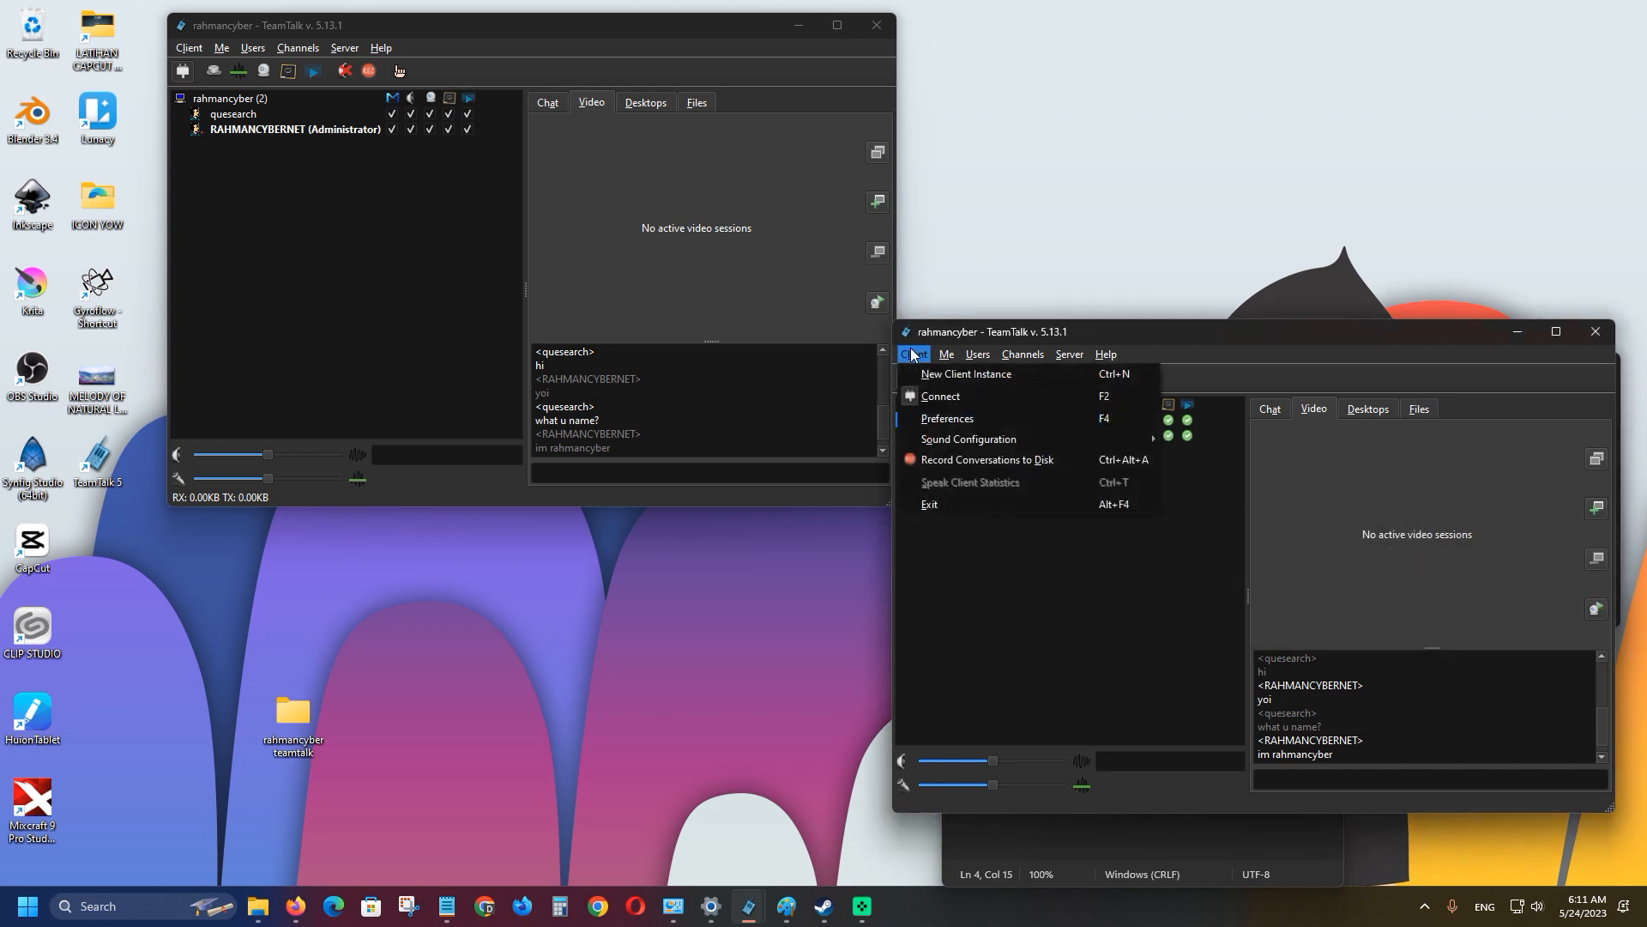
pyautogui.click(941, 420)
pyautogui.click(1301, 244)
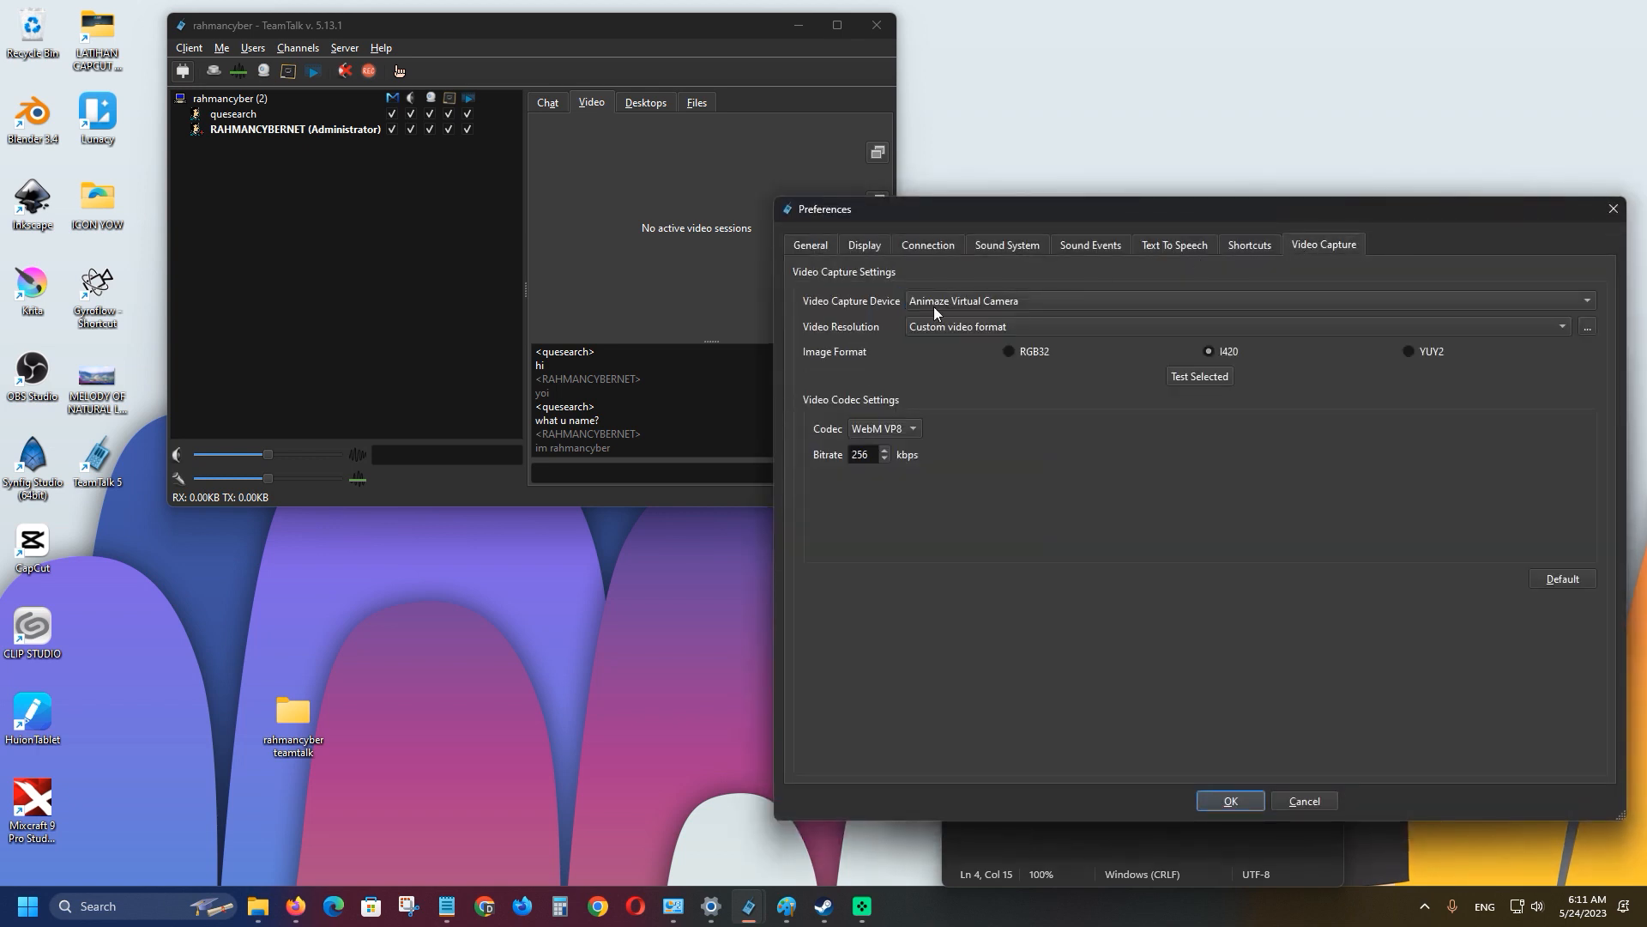
pyautogui.click(934, 304)
pyautogui.click(943, 341)
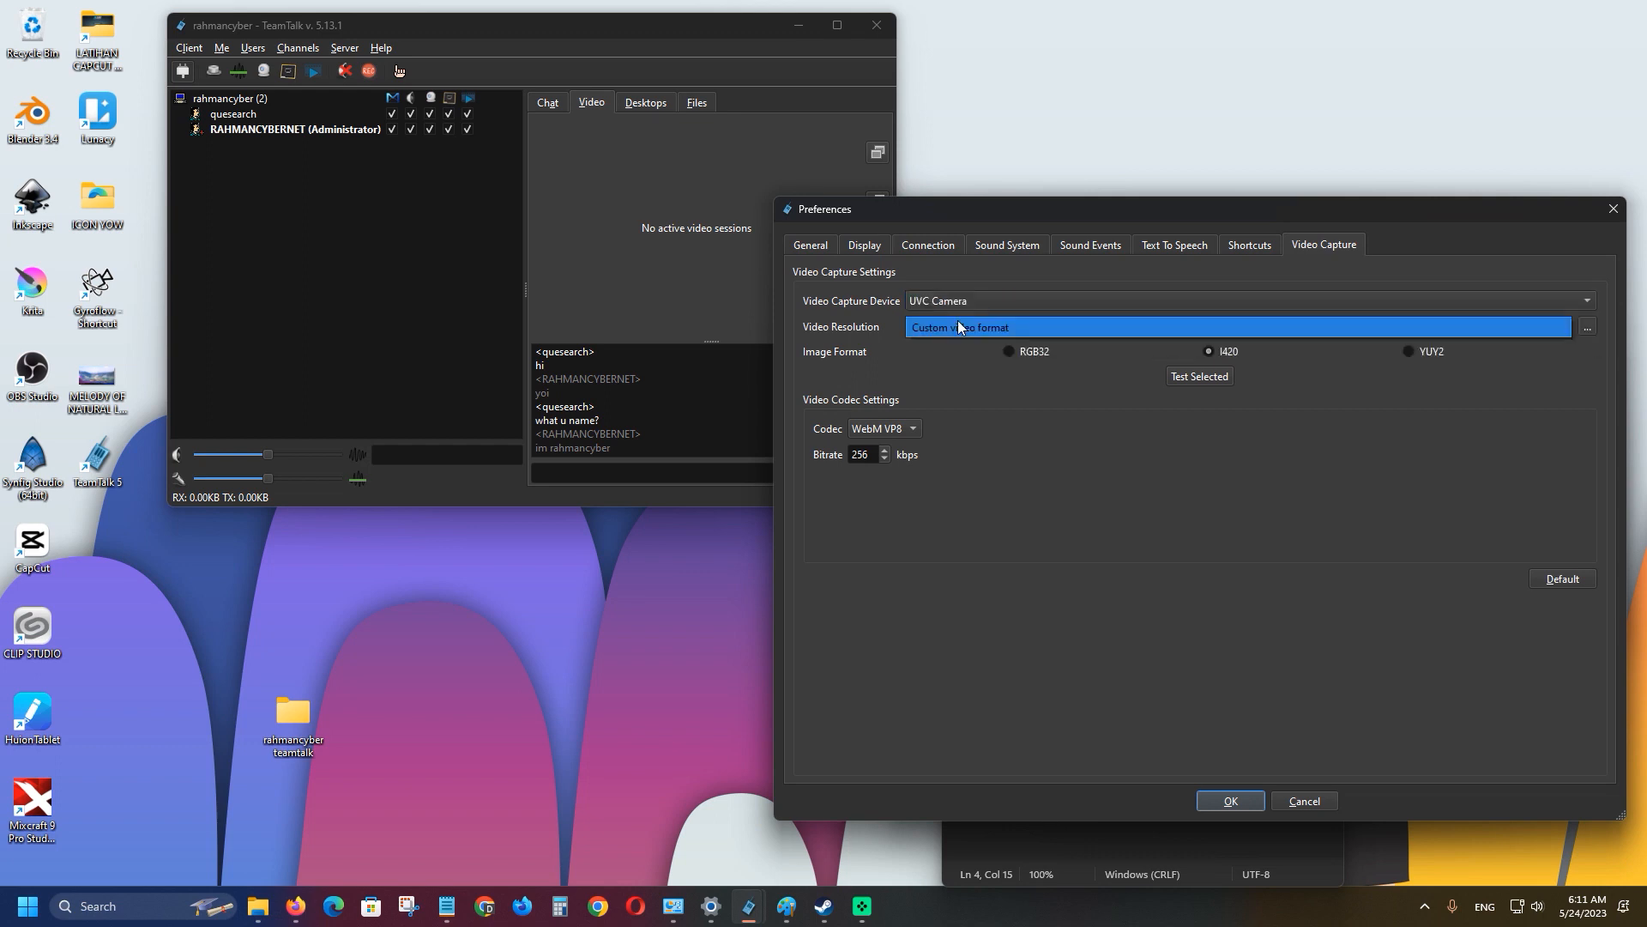
pyautogui.click(1586, 327)
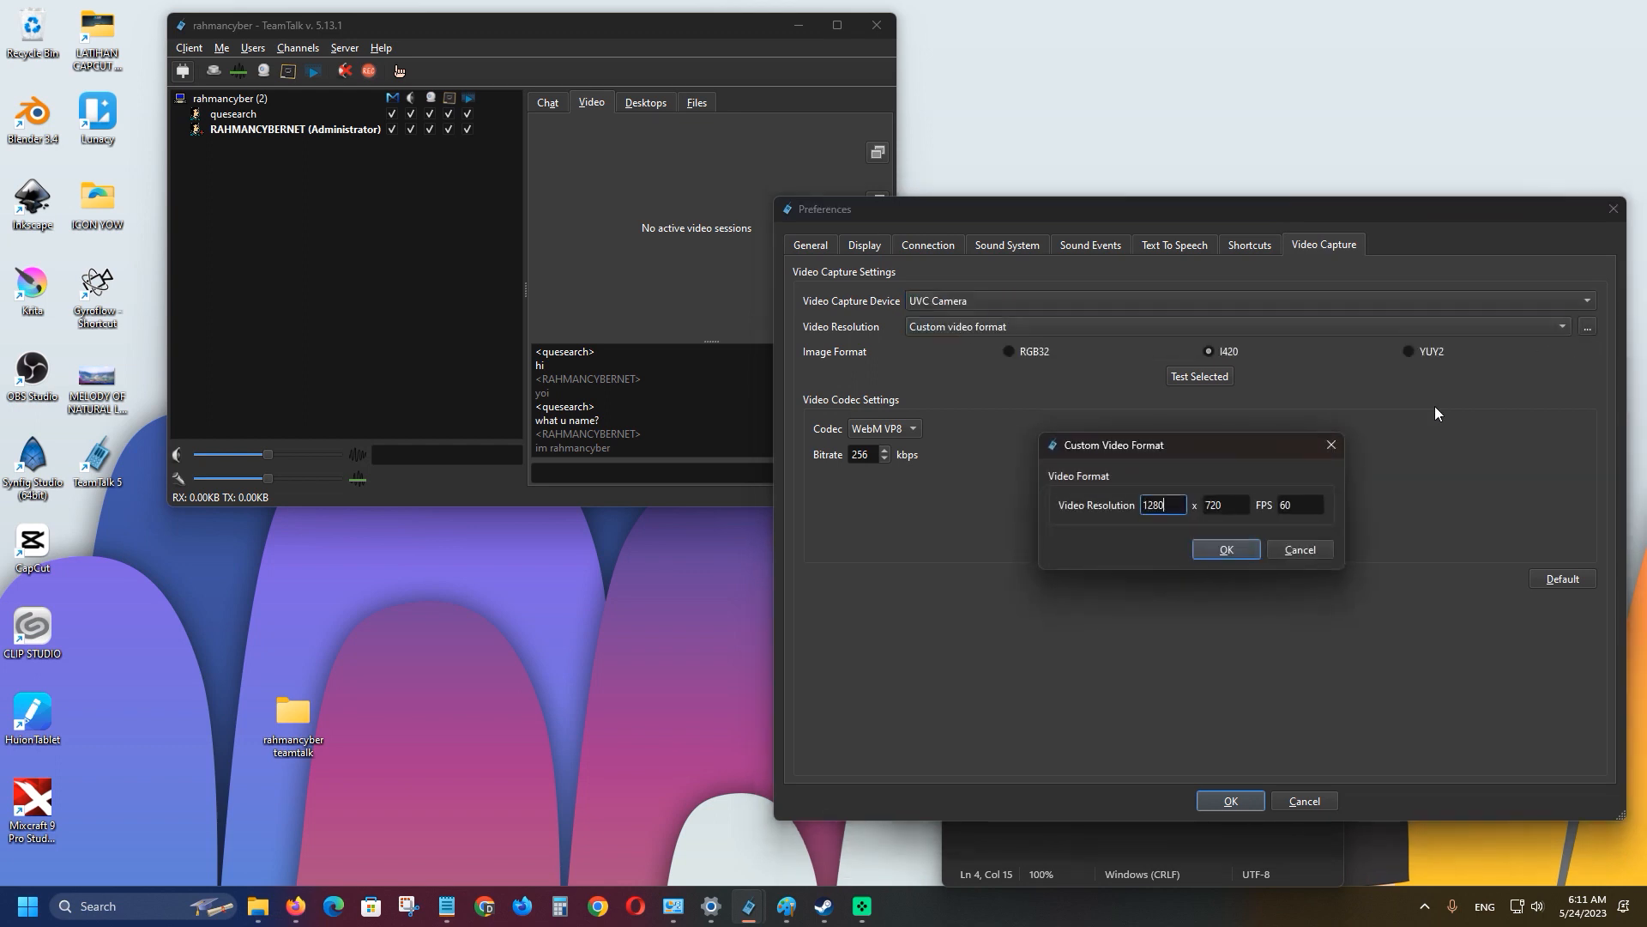
pyautogui.click(1239, 549)
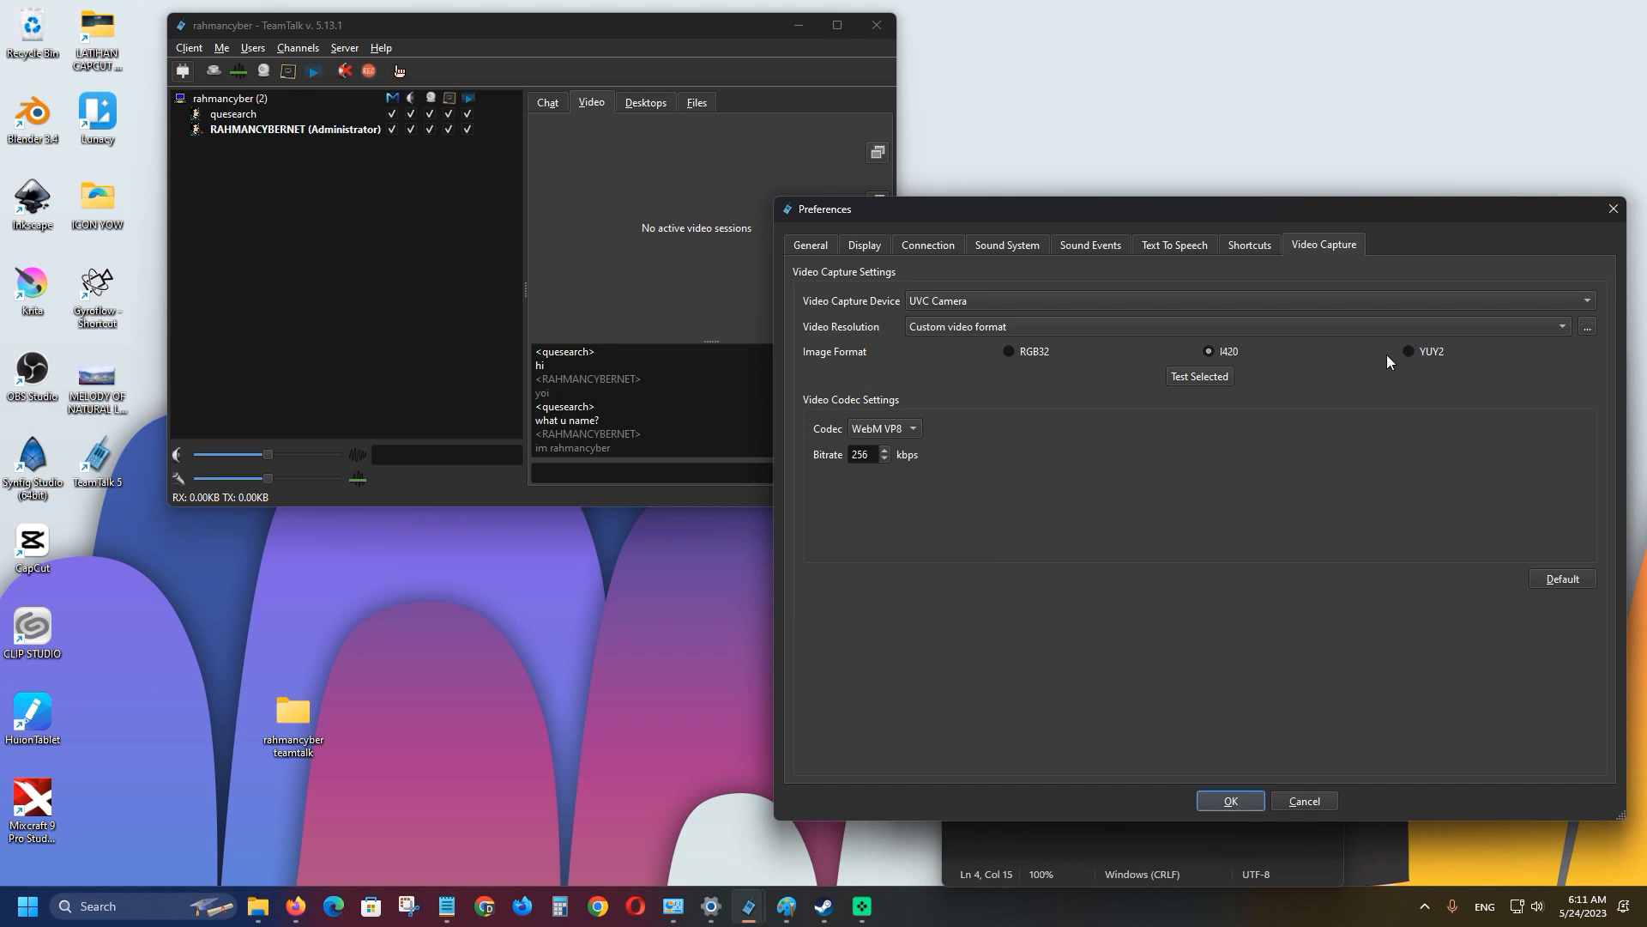
pyautogui.click(1408, 352)
# Keep the WebM VP8 codec, save, and start the webcam at 640x360, 30 FPS.
pyautogui.click(911, 430)
pyautogui.click(901, 429)
pyautogui.click(869, 428)
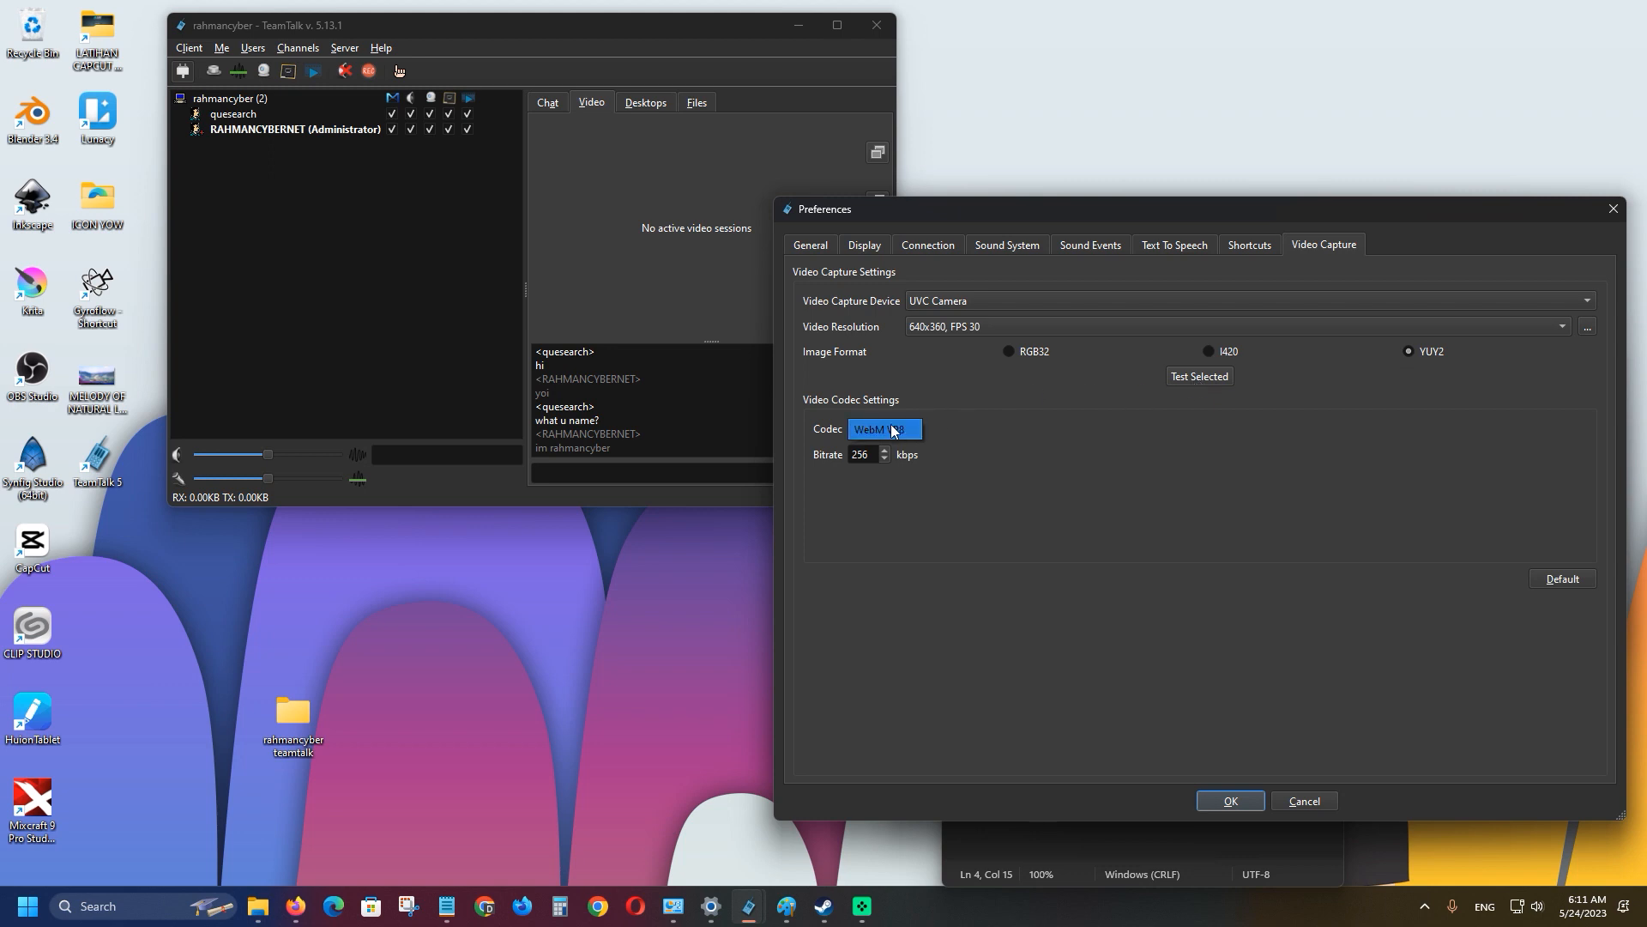
pyautogui.click(893, 430)
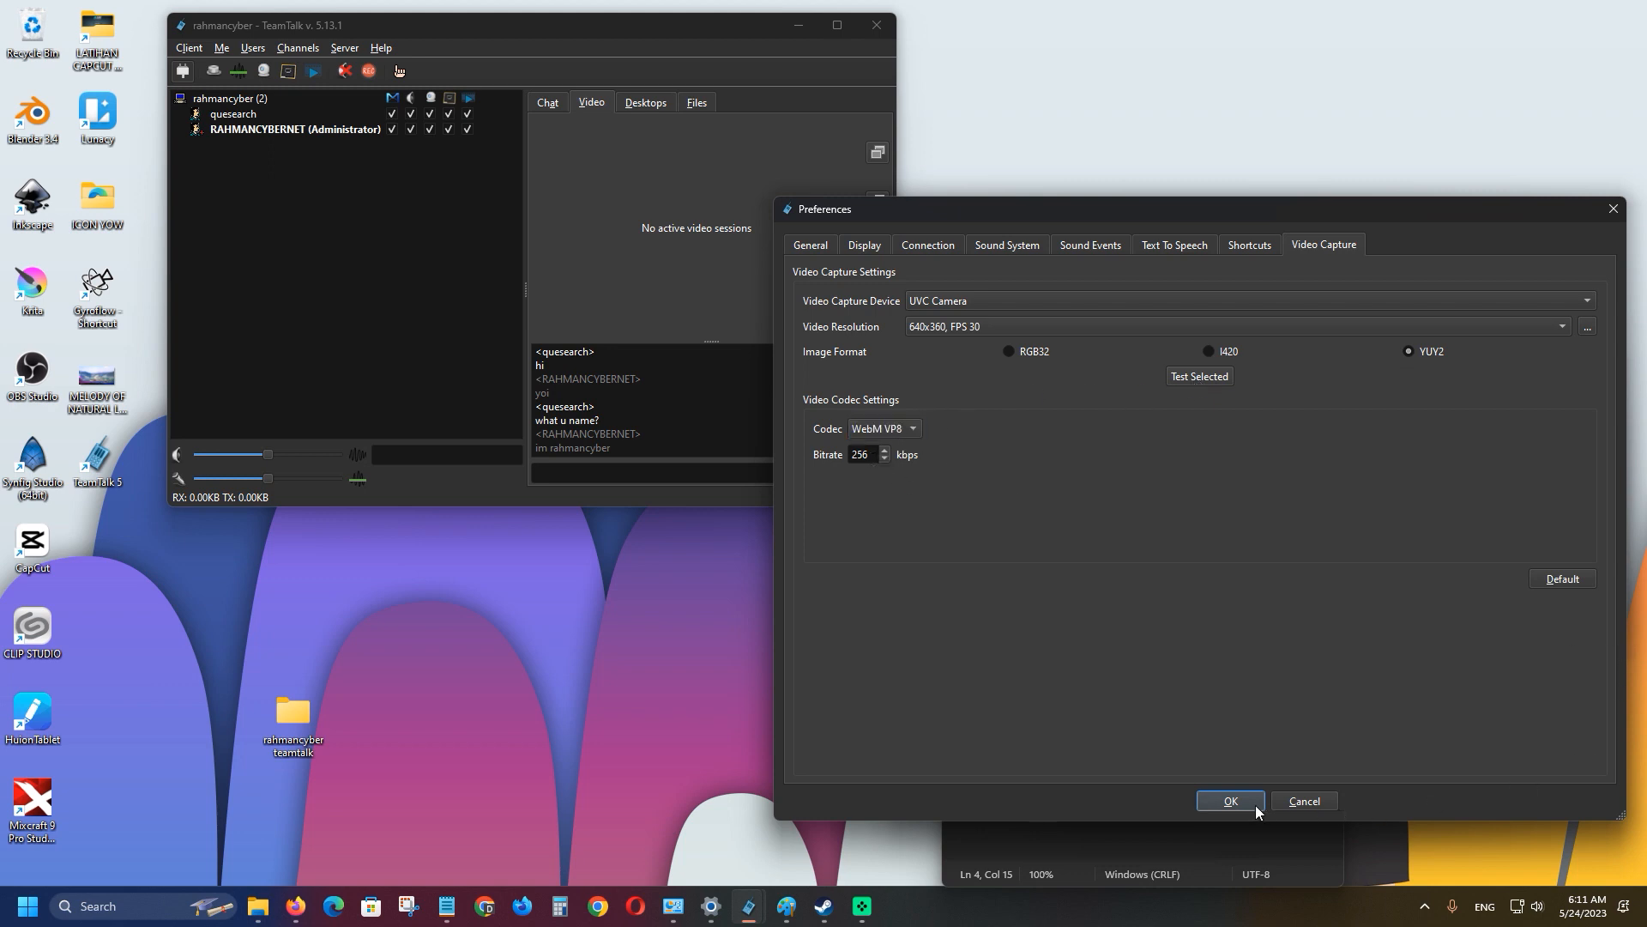
pyautogui.click(1253, 804)
pyautogui.click(1594, 611)
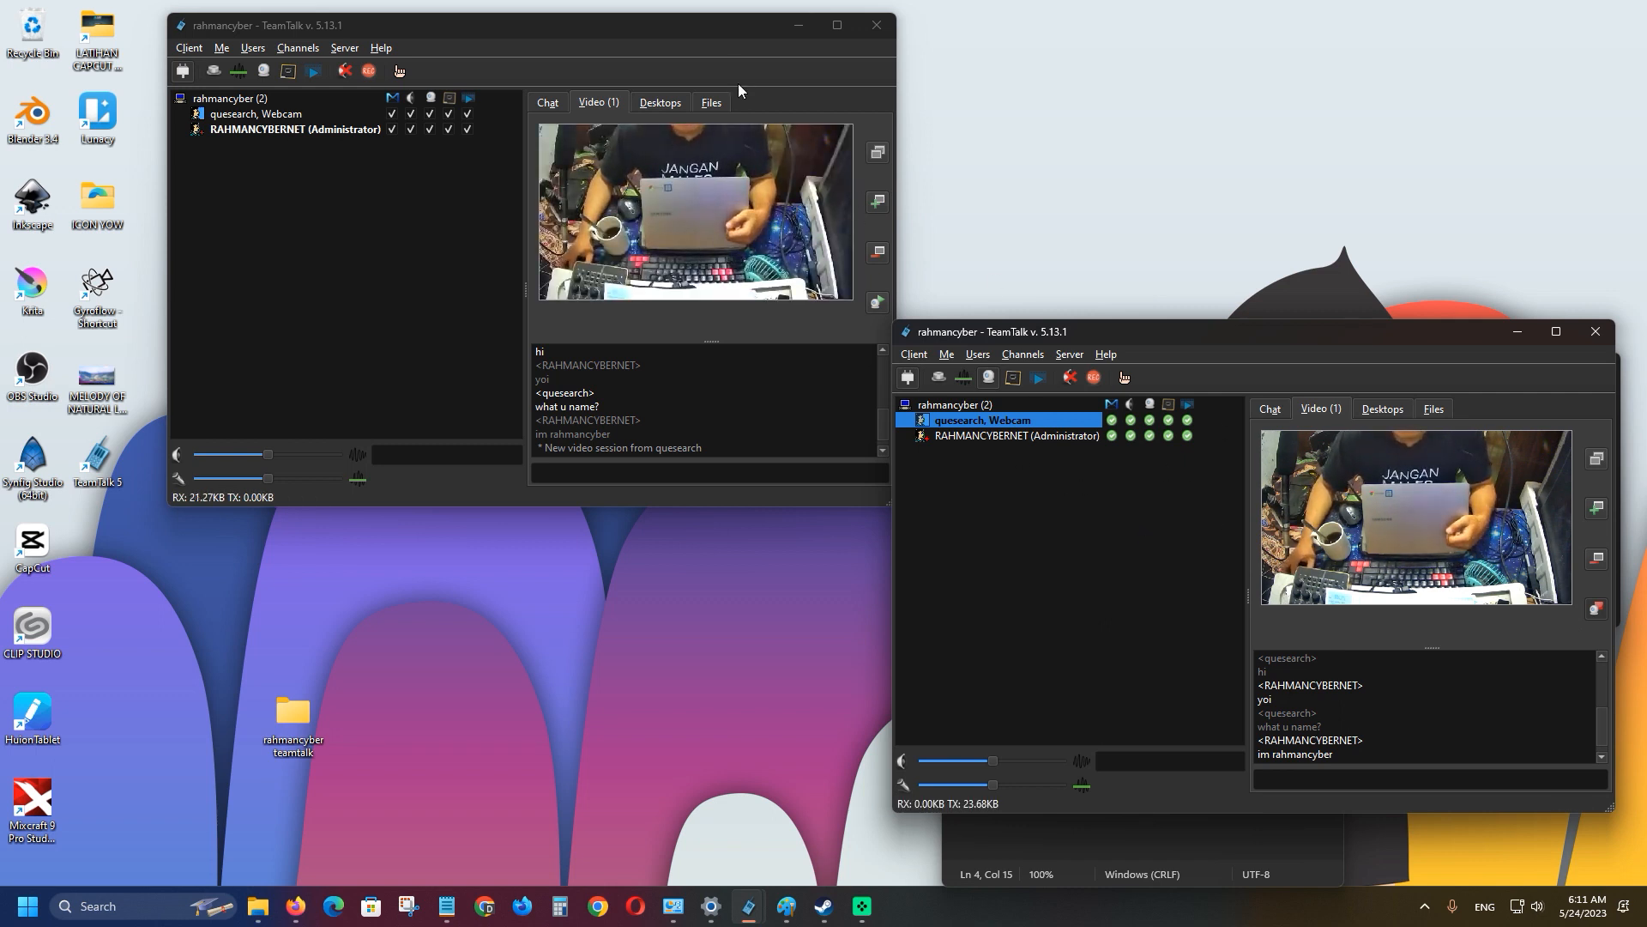
# Move the first client window and try its webcam, dismissing the unconfigured device warning.
pyautogui.moveTo(686, 26); pyautogui.dragTo(575, 42)
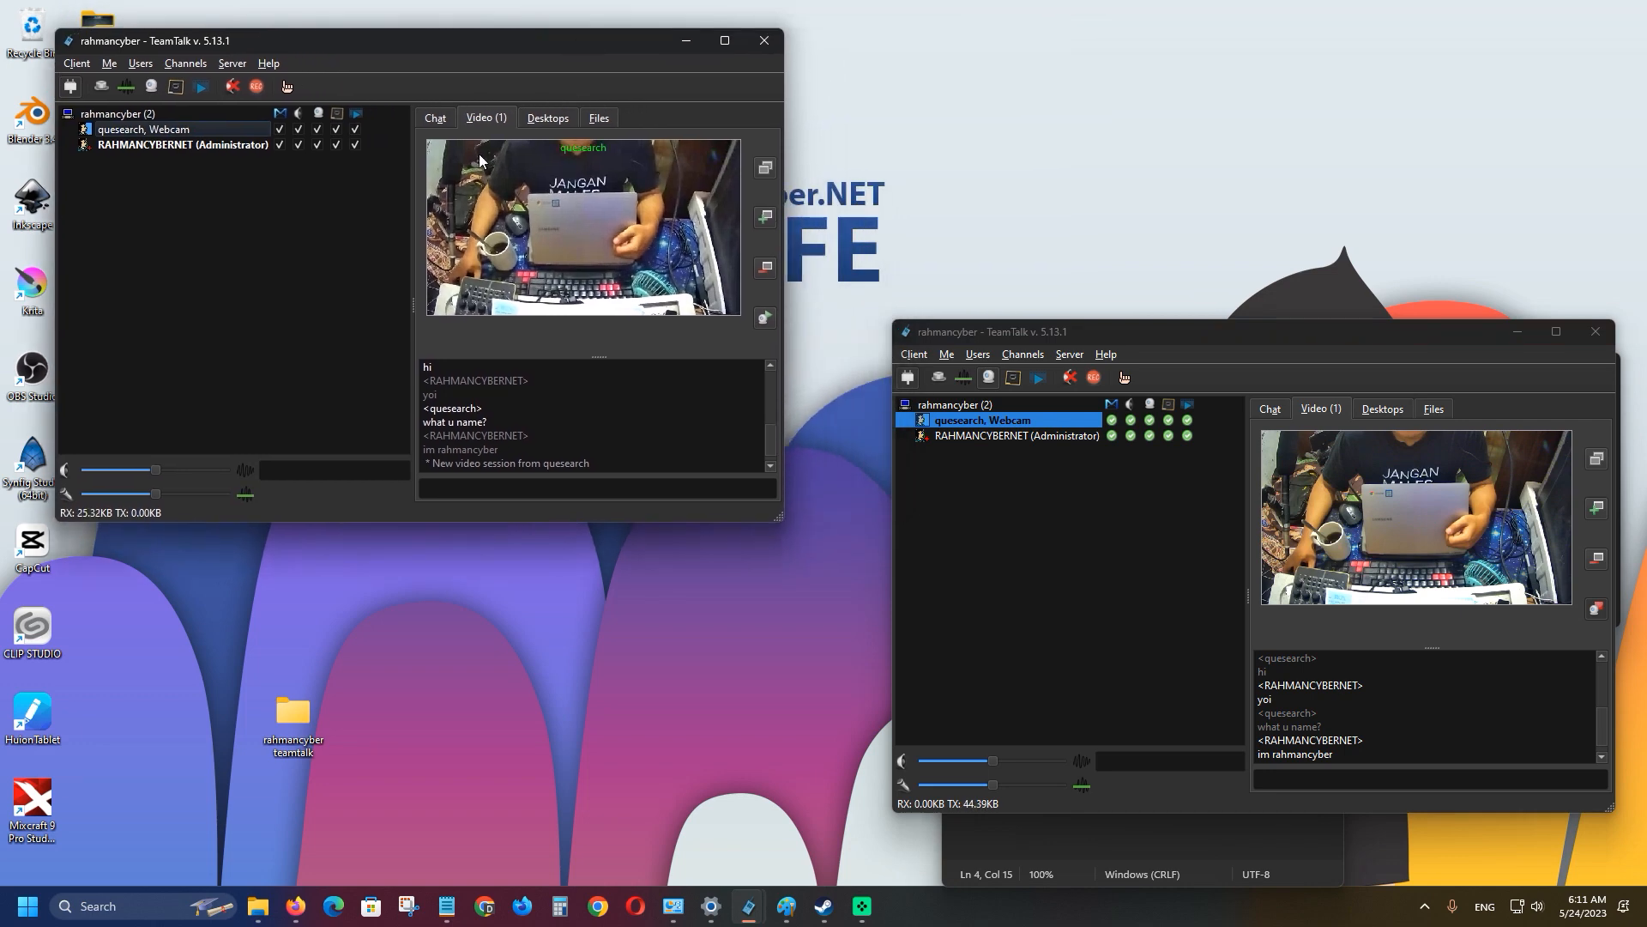
pyautogui.click(766, 320)
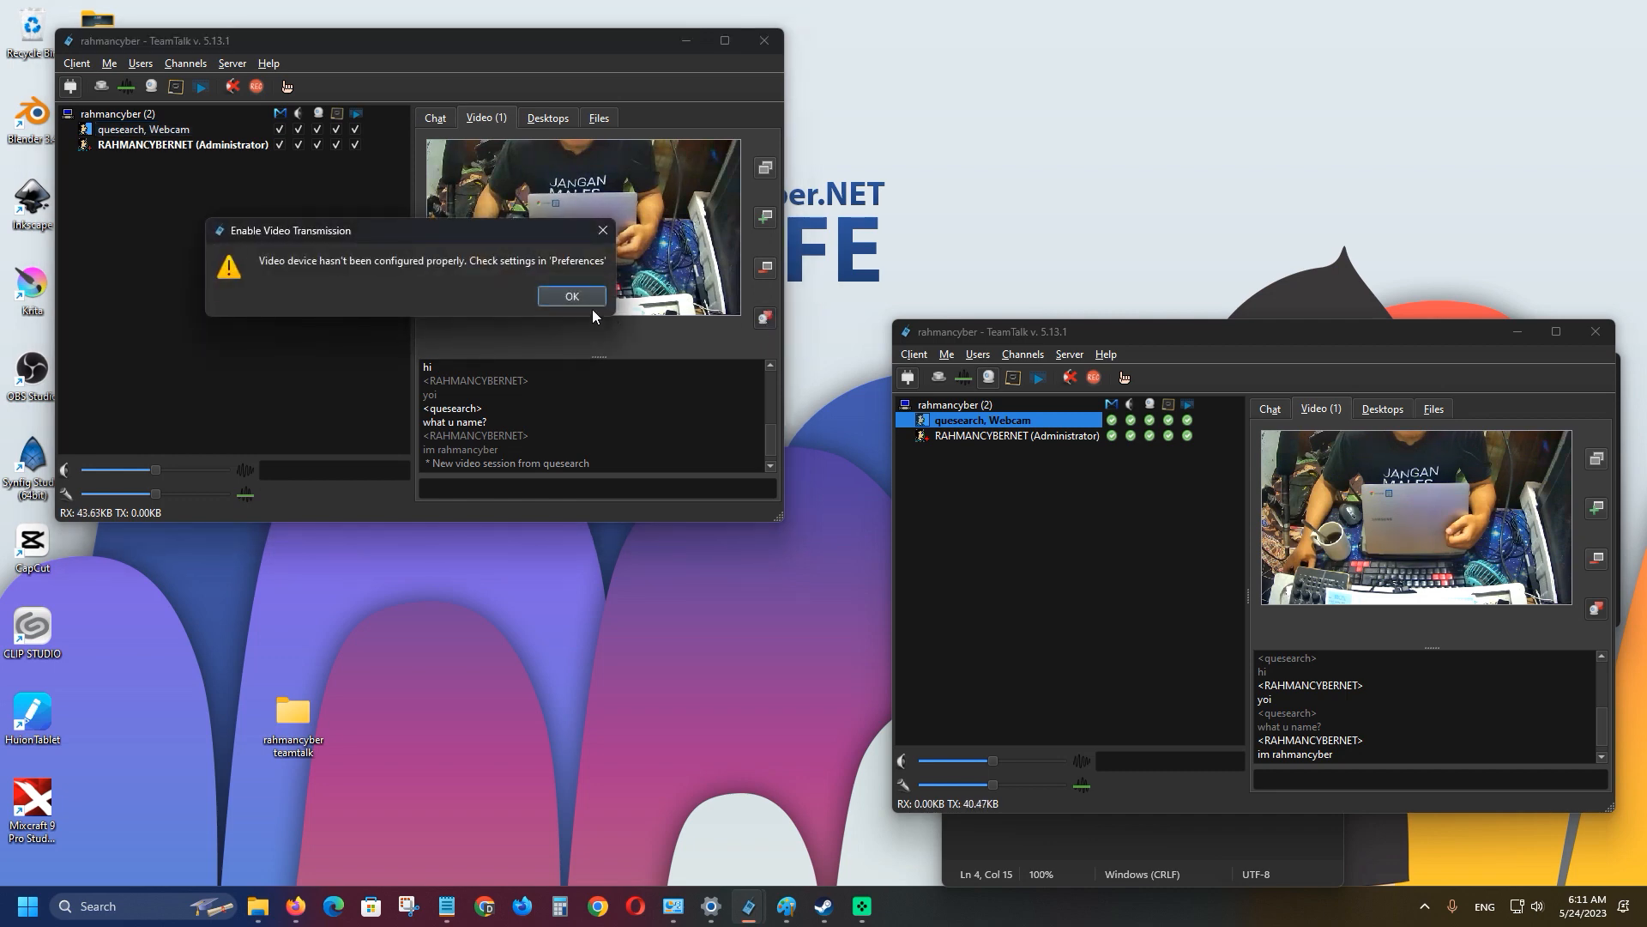
pyautogui.click(575, 296)
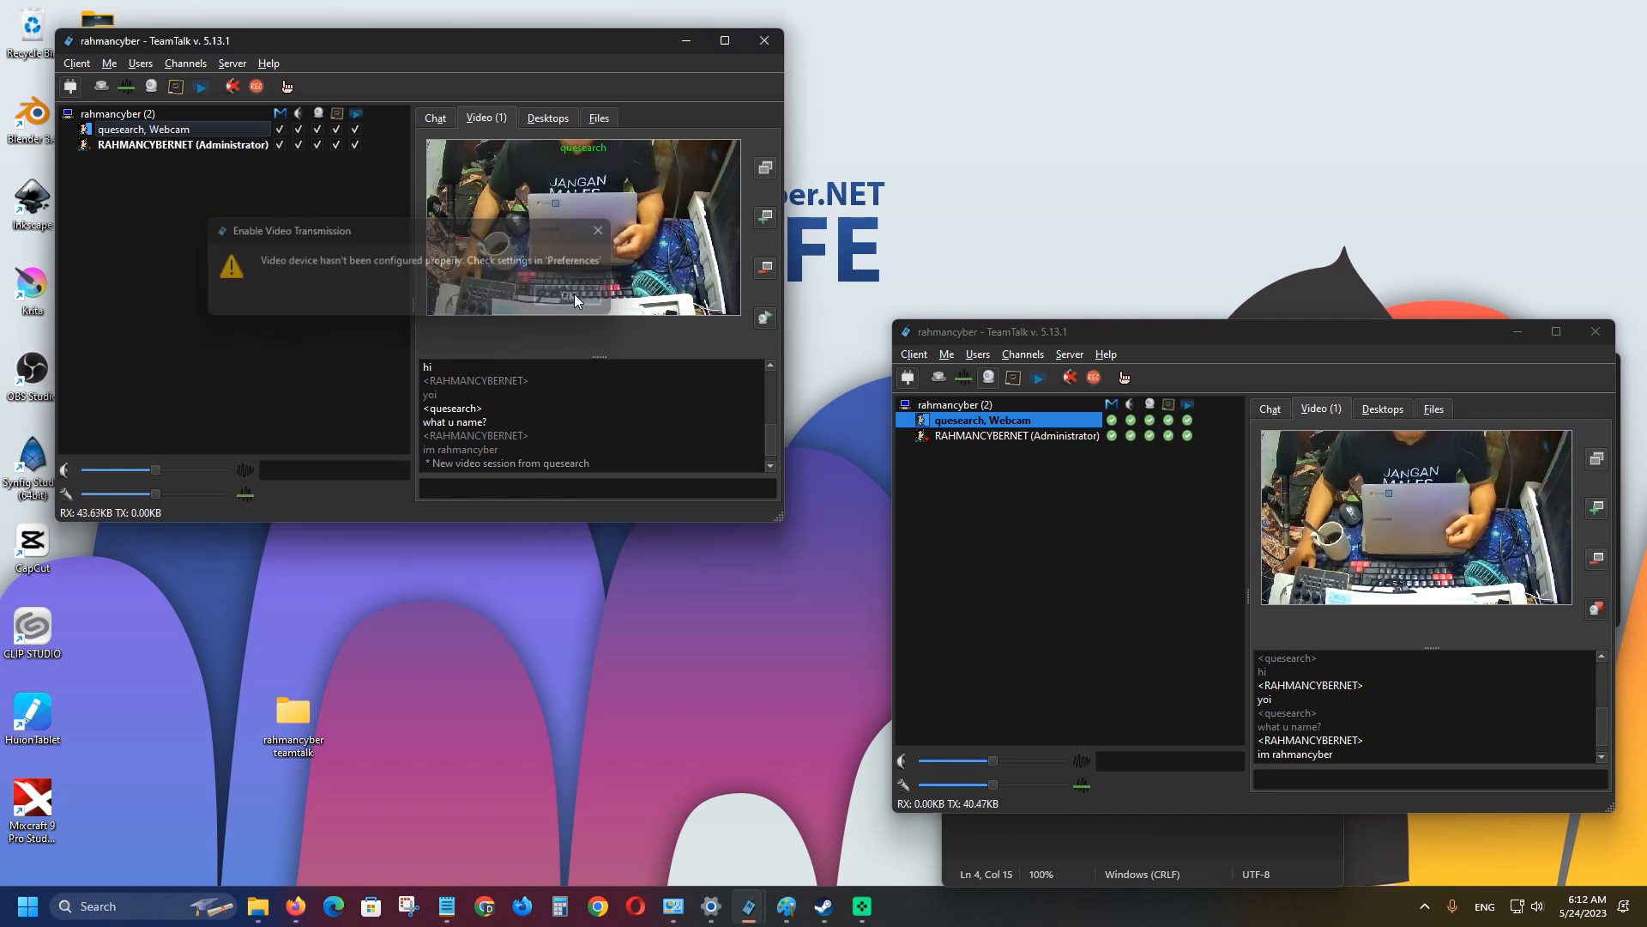
# Select ezcap Game Link RAW as the first client's capture device and start its webcam.
pyautogui.click(76, 63)
pyautogui.click(115, 103)
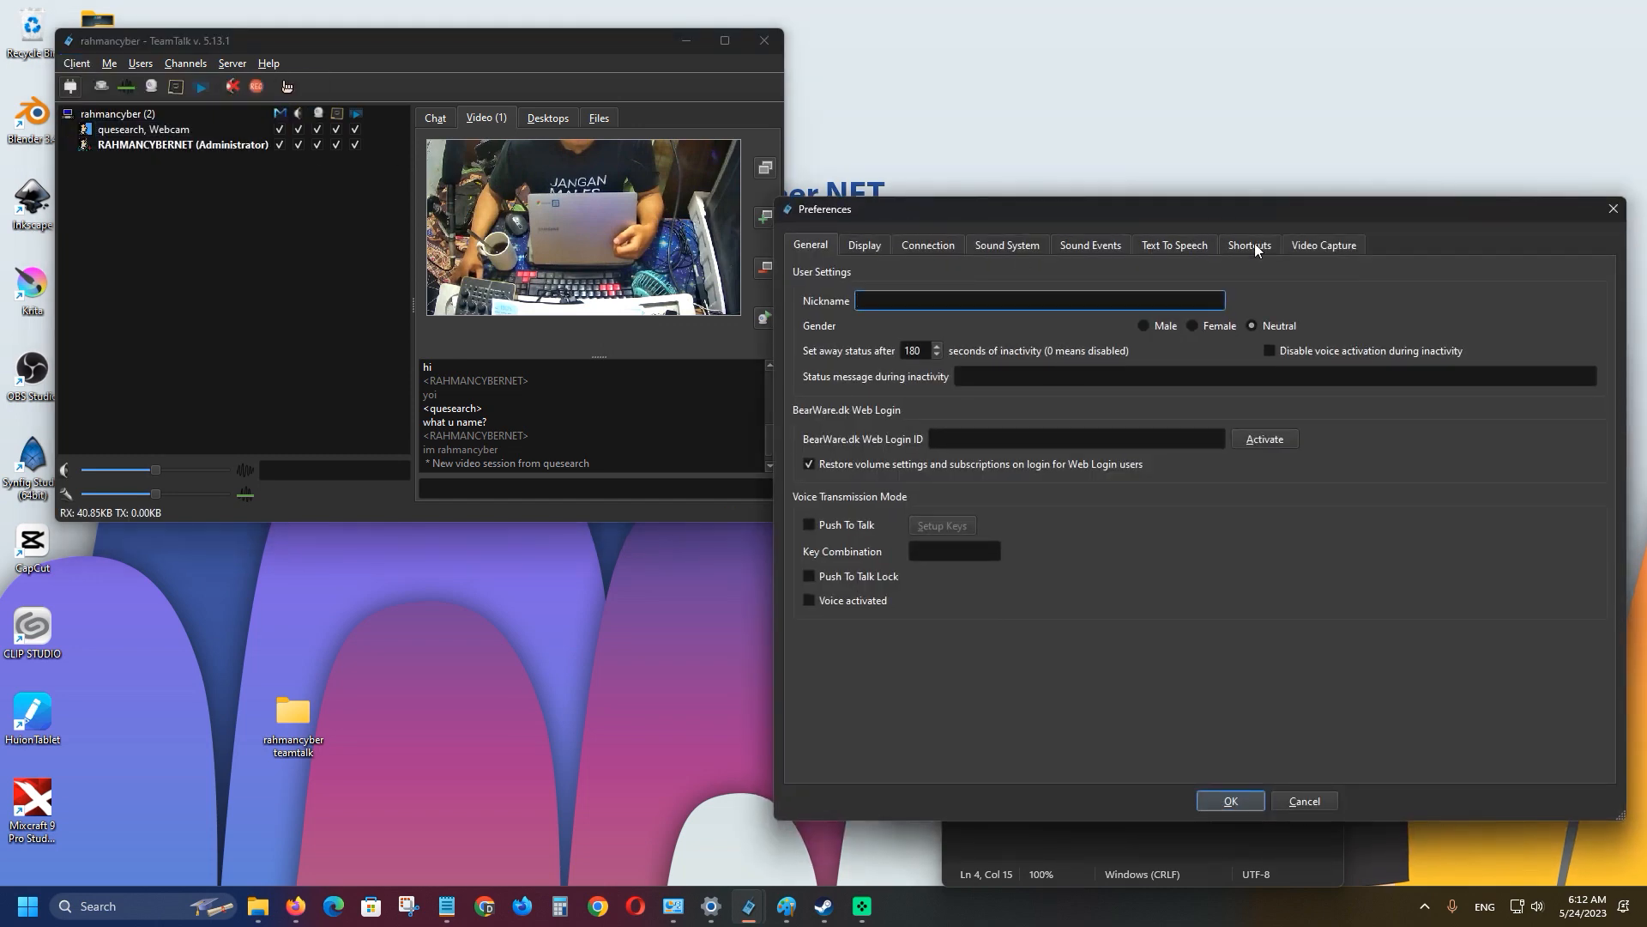
pyautogui.click(1315, 245)
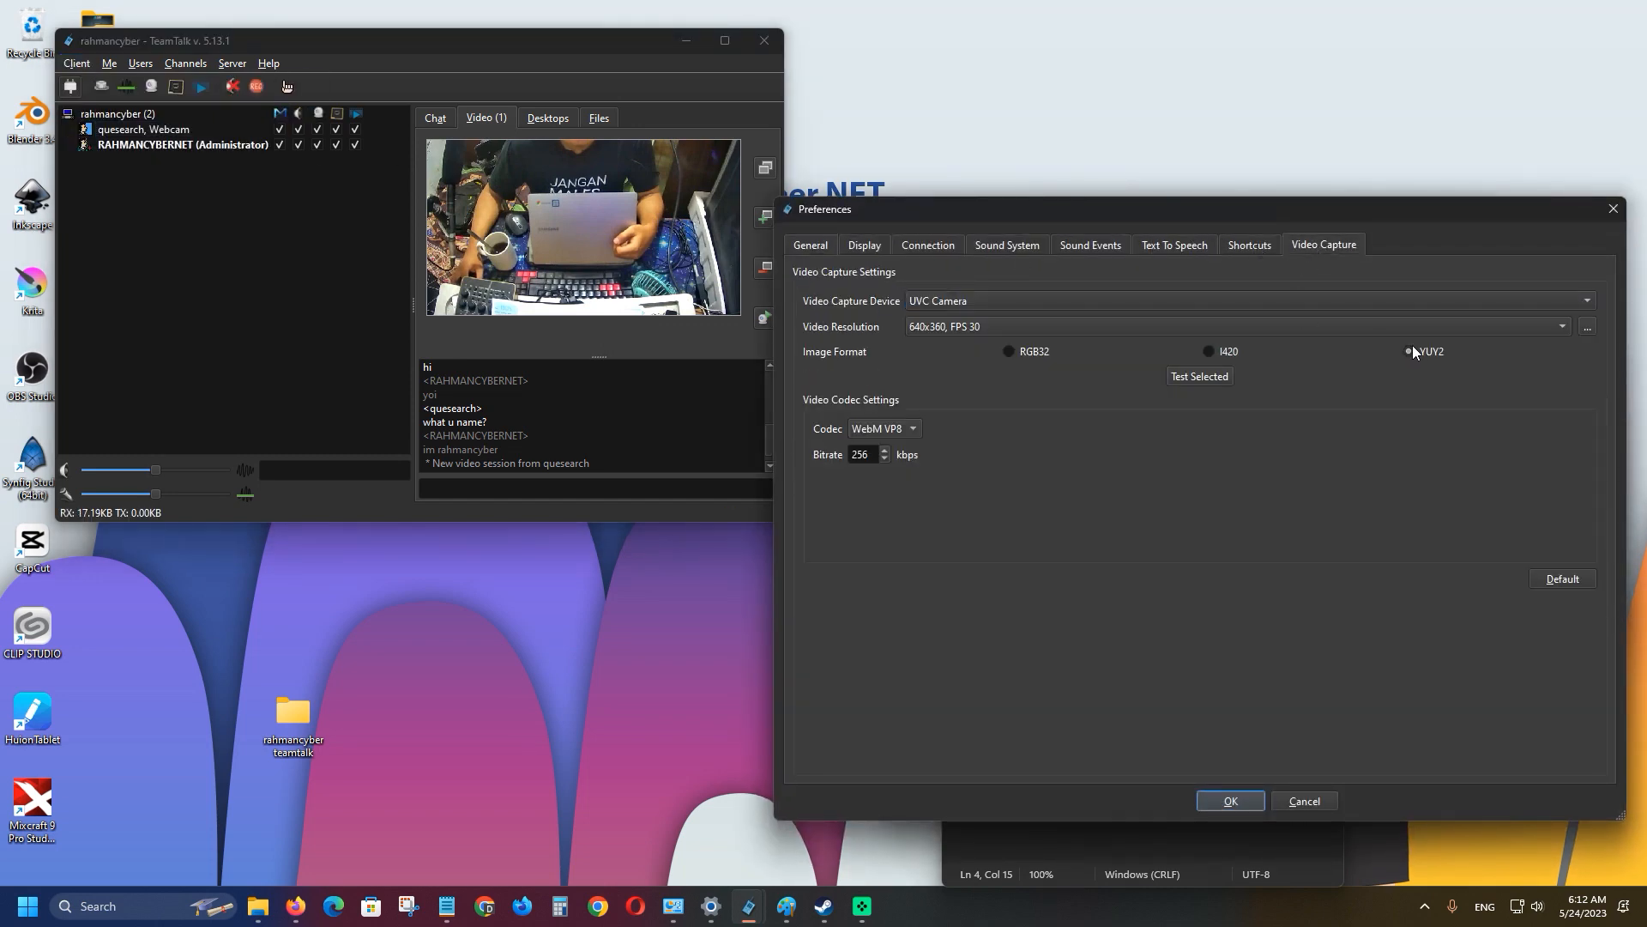
pyautogui.click(1114, 302)
pyautogui.click(1029, 281)
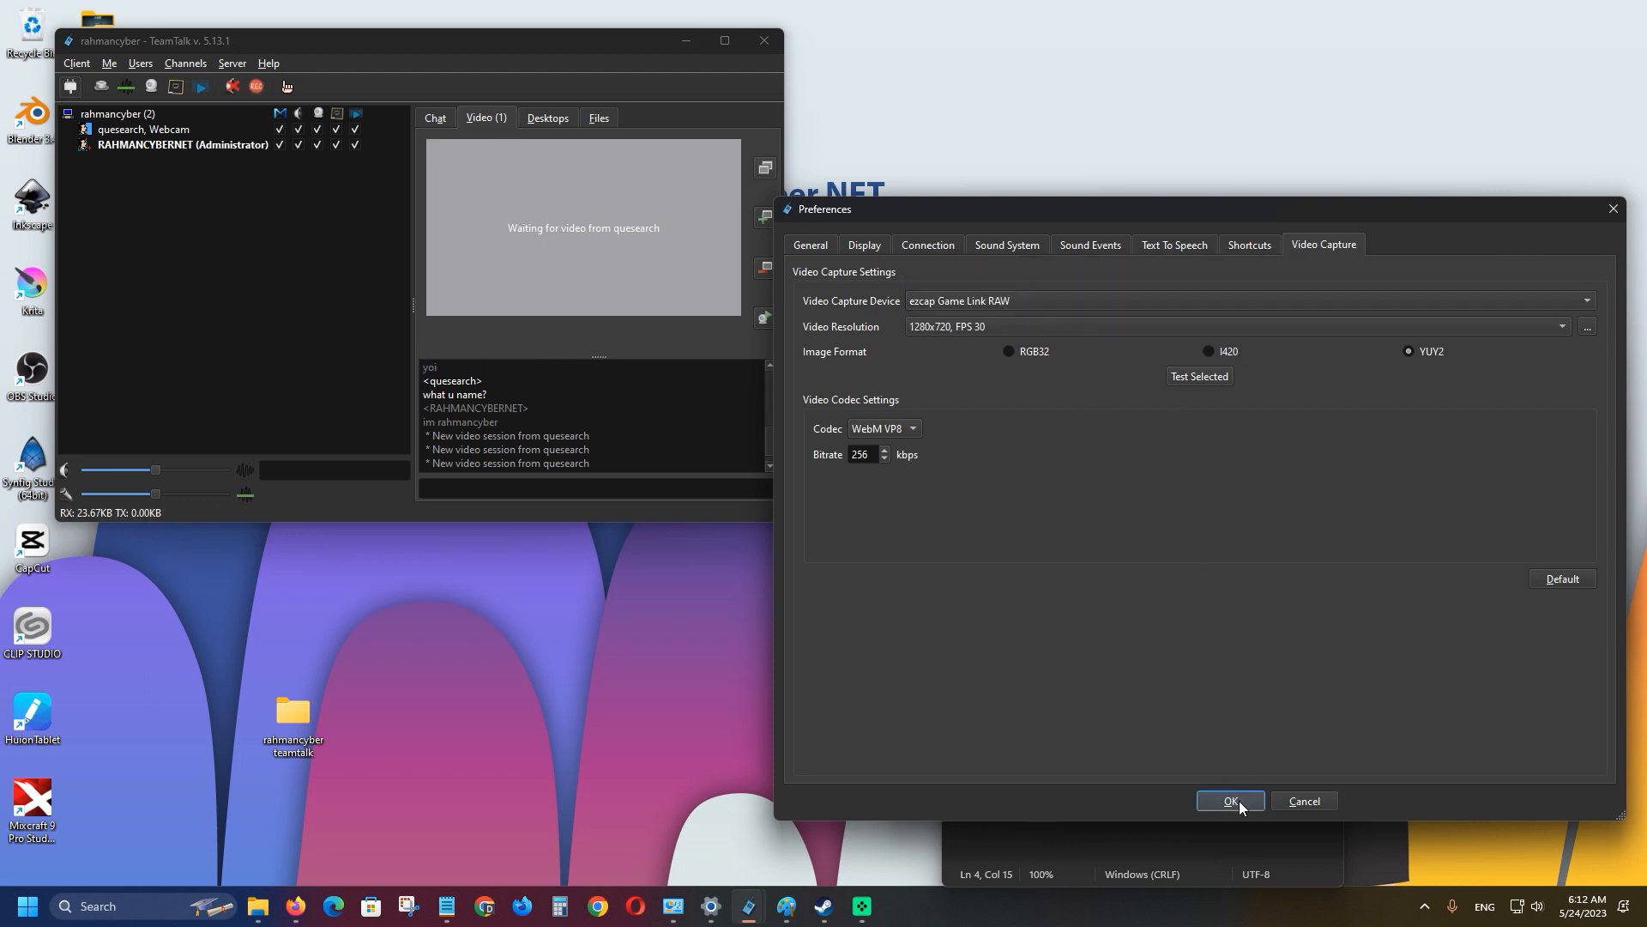
pyautogui.click(1239, 801)
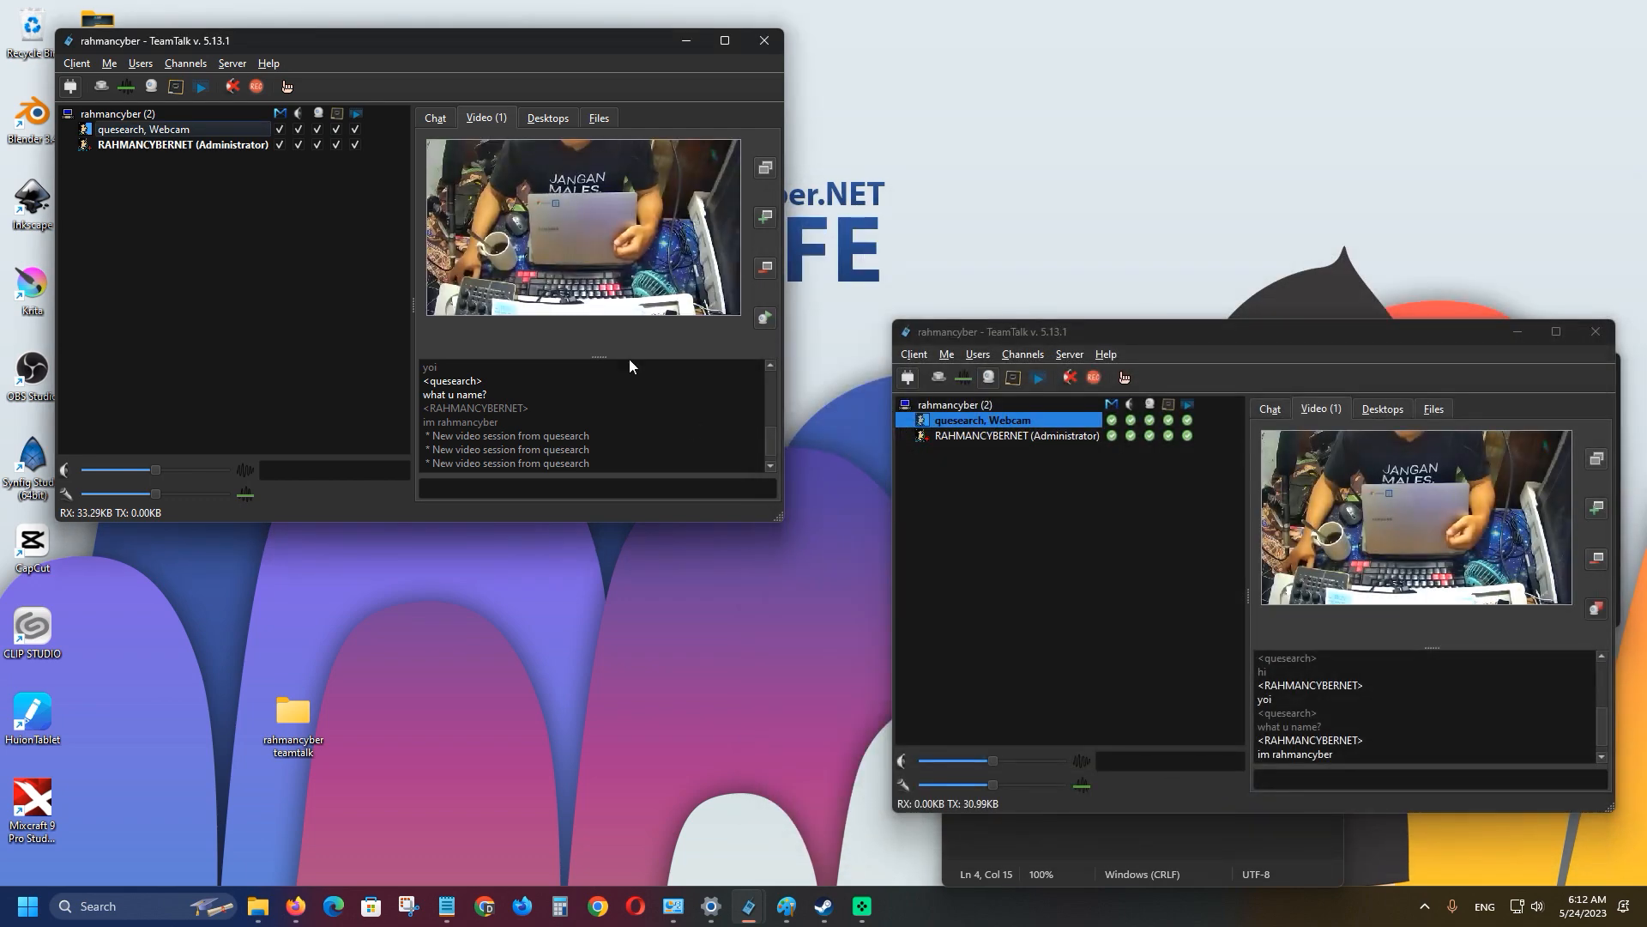
pyautogui.click(771, 317)
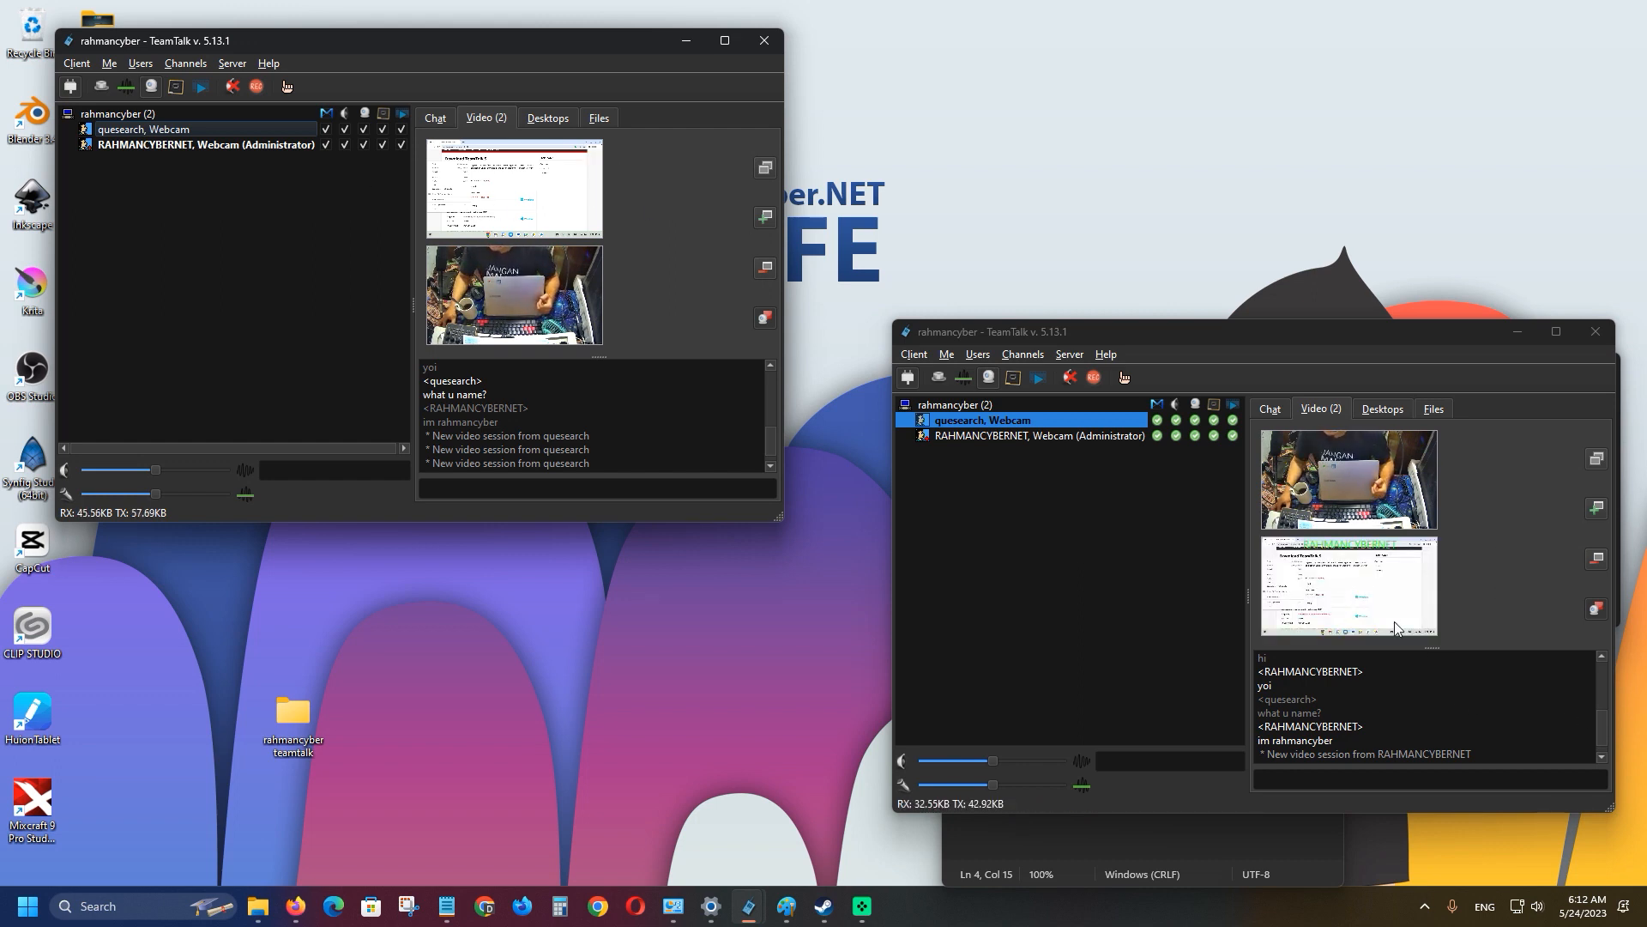
# Drag the first client window slightly right and down to reveal more desktop icons.
pyautogui.moveTo(562, 43); pyautogui.dragTo(635, 54)
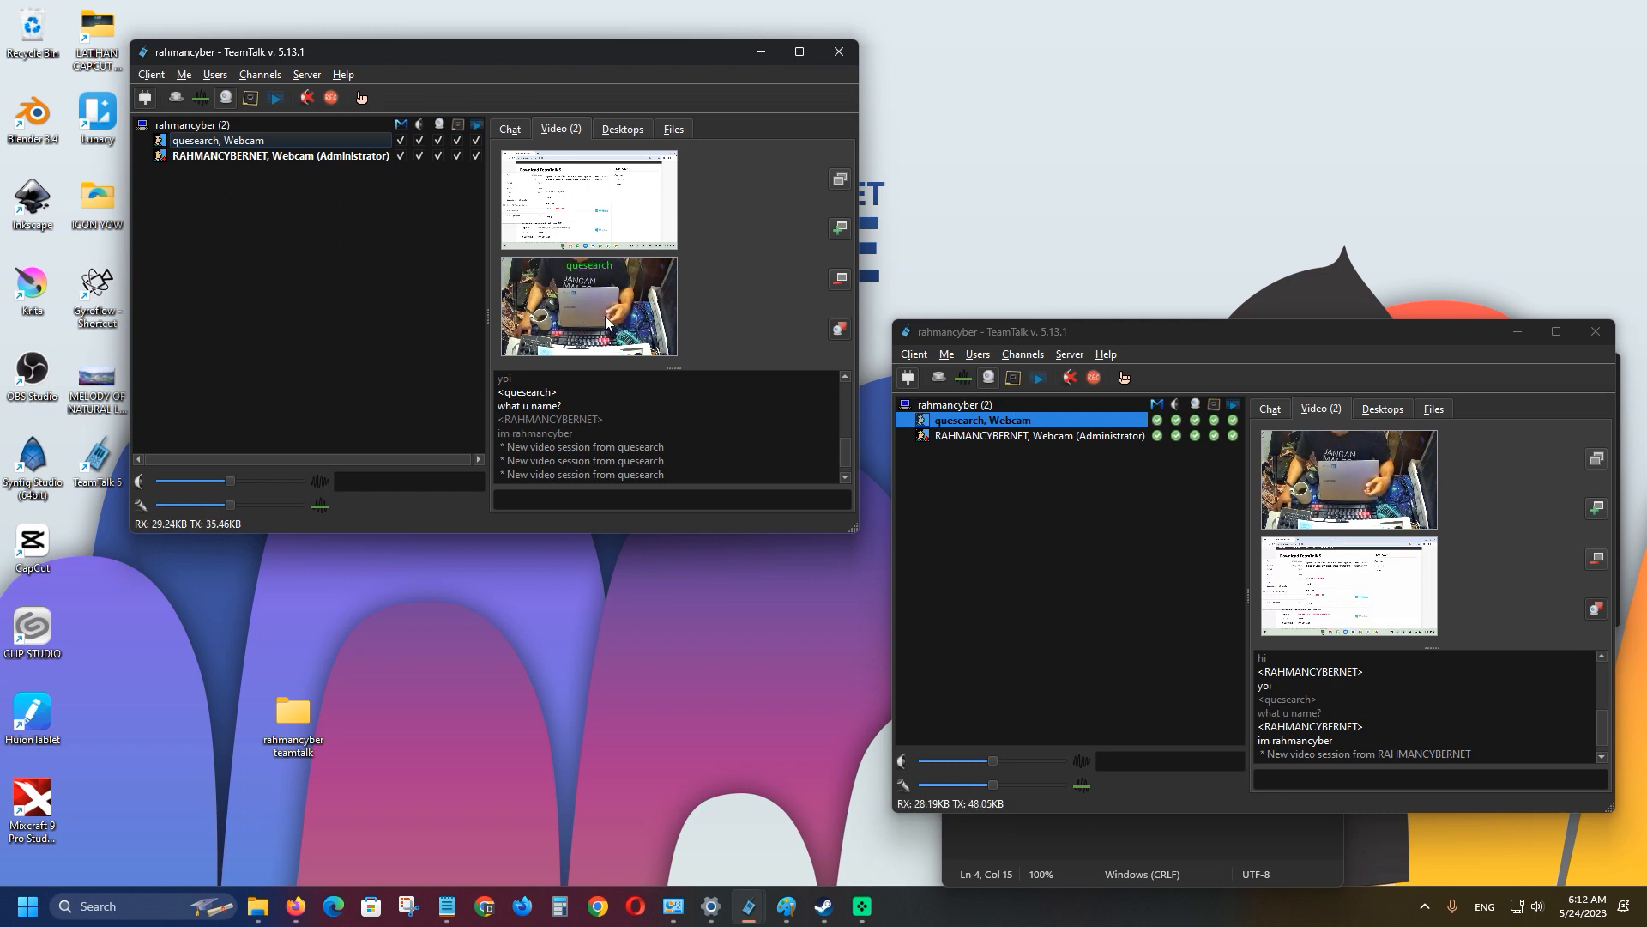
pyautogui.click(152, 75)
pyautogui.click(176, 137)
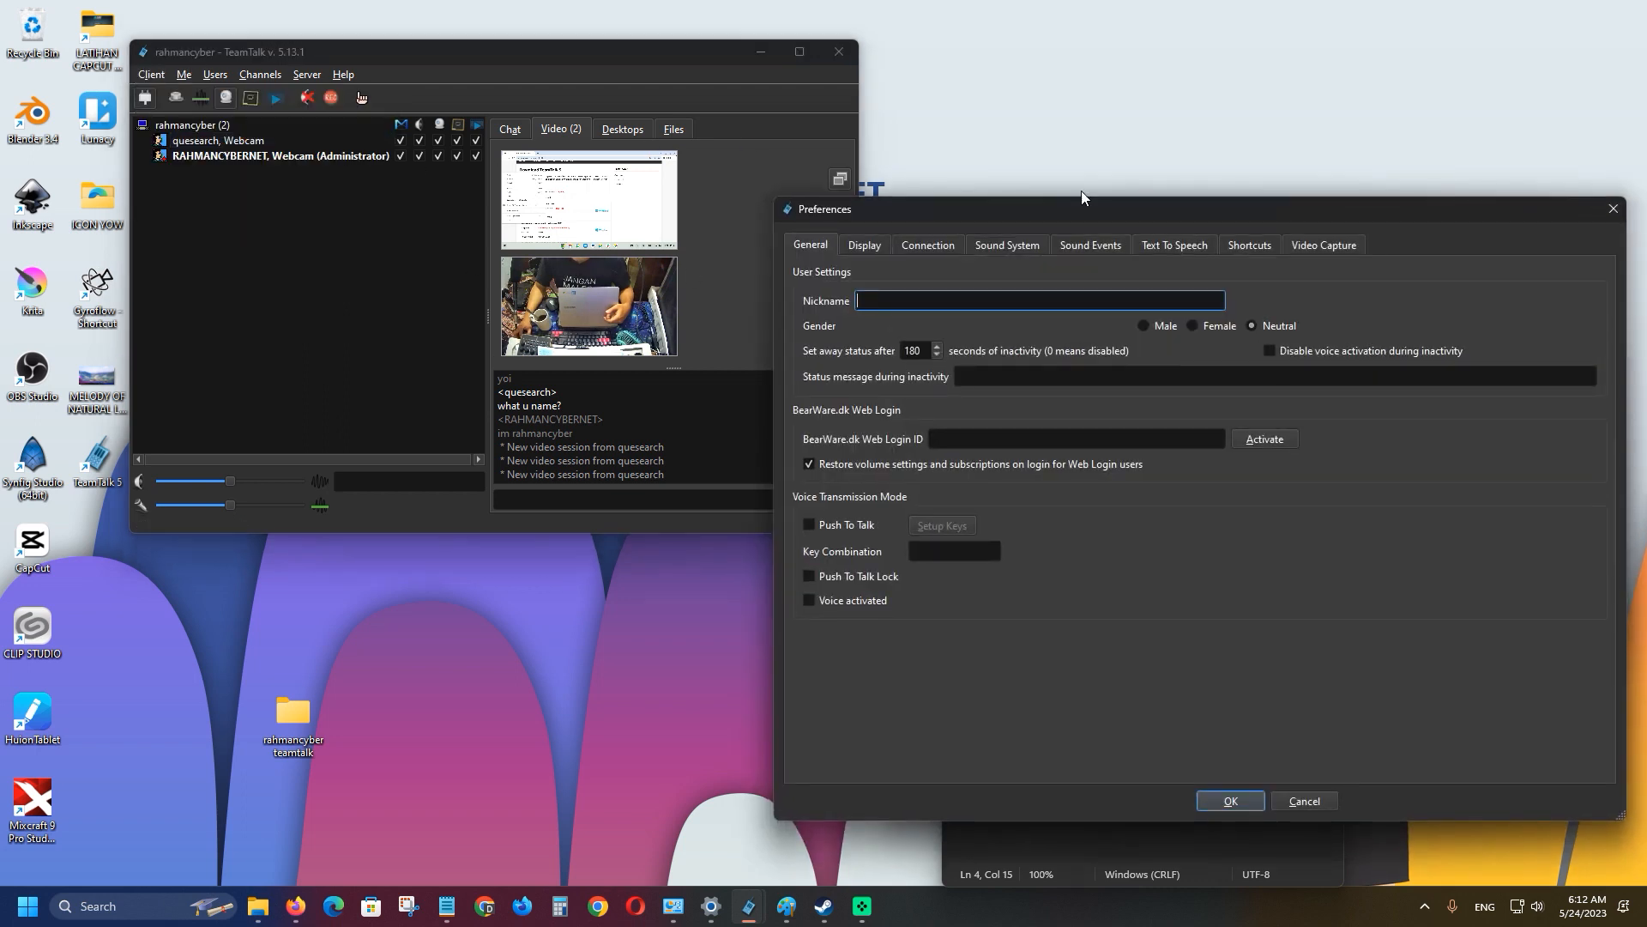
pyautogui.click(1316, 244)
pyautogui.click(1099, 296)
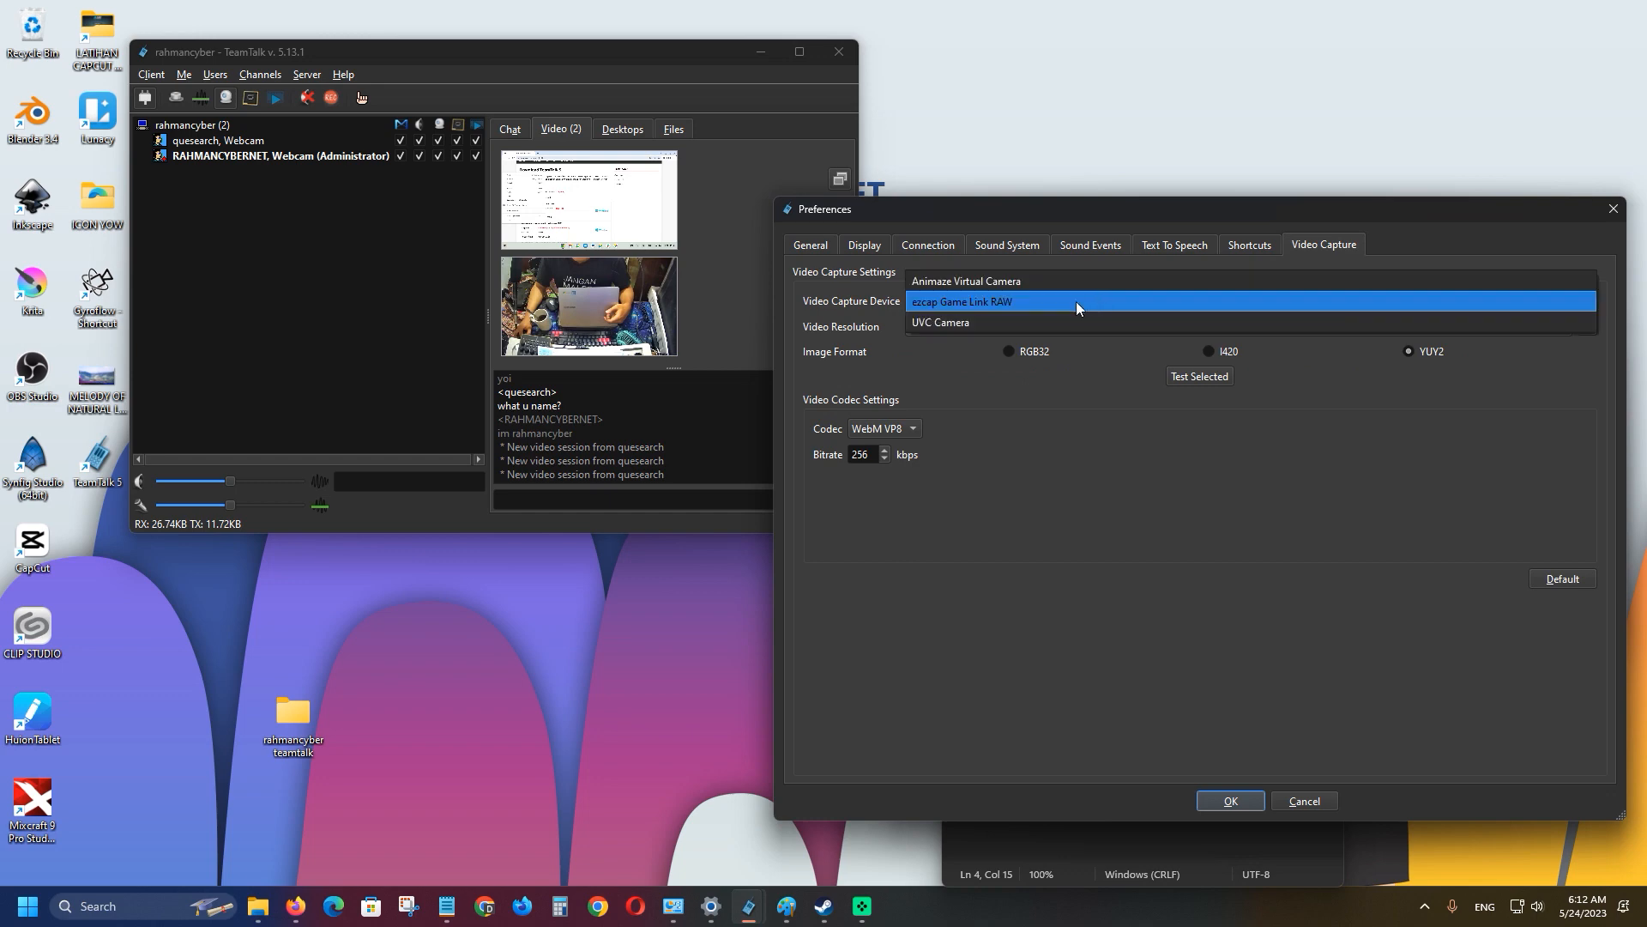
pyautogui.click(1050, 322)
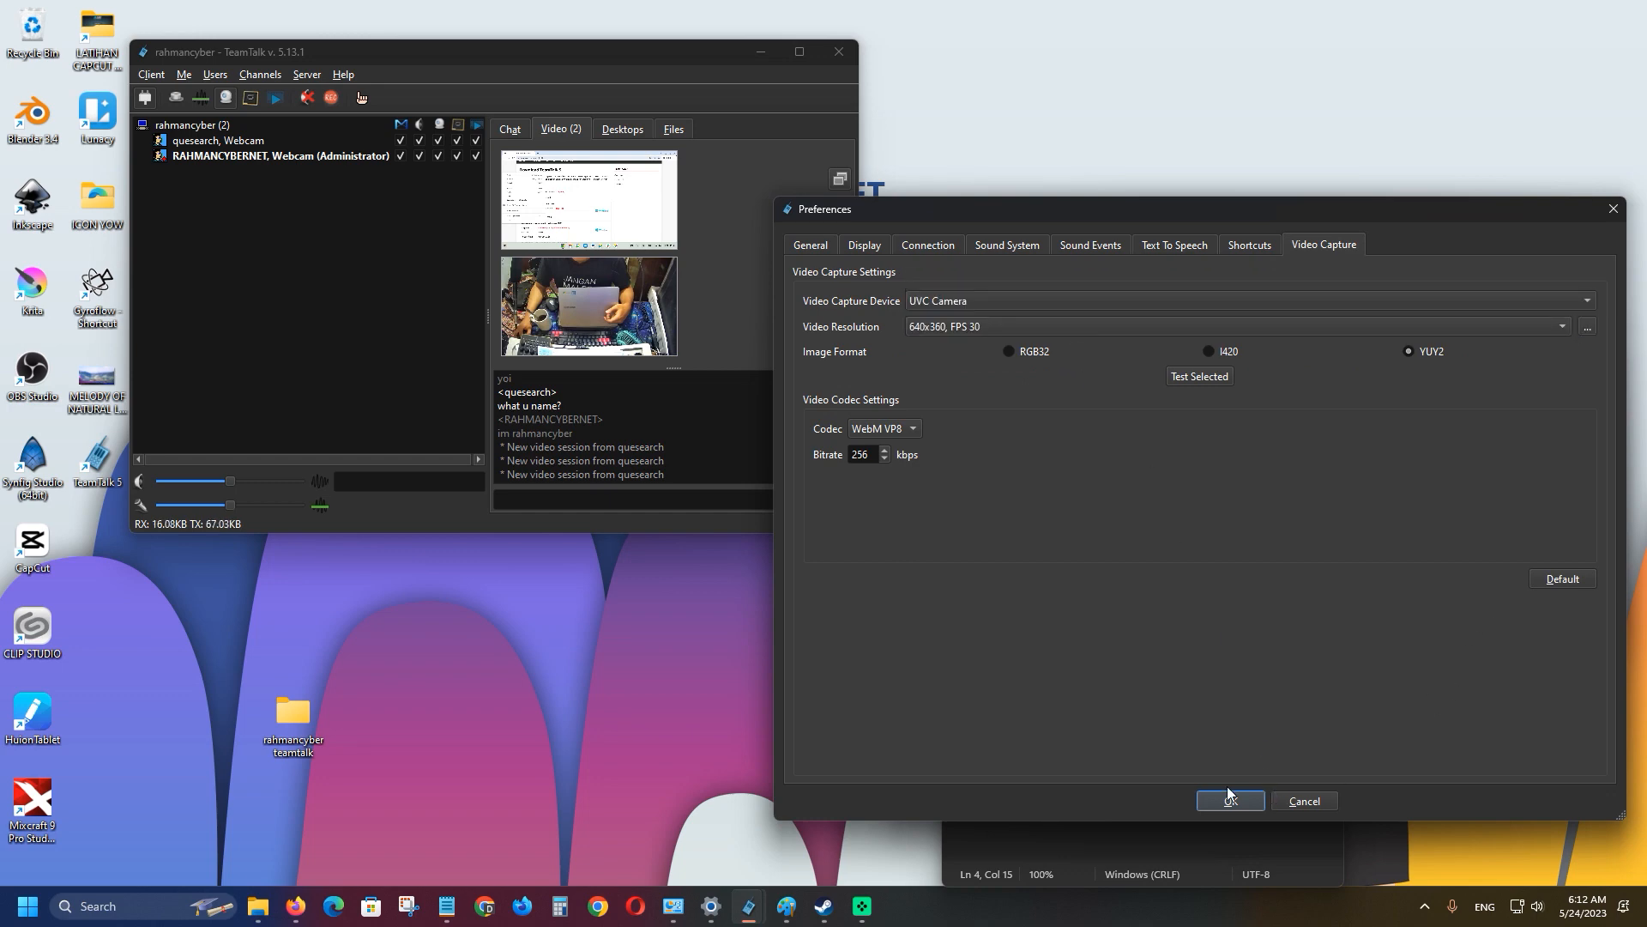
pyautogui.click(1228, 797)
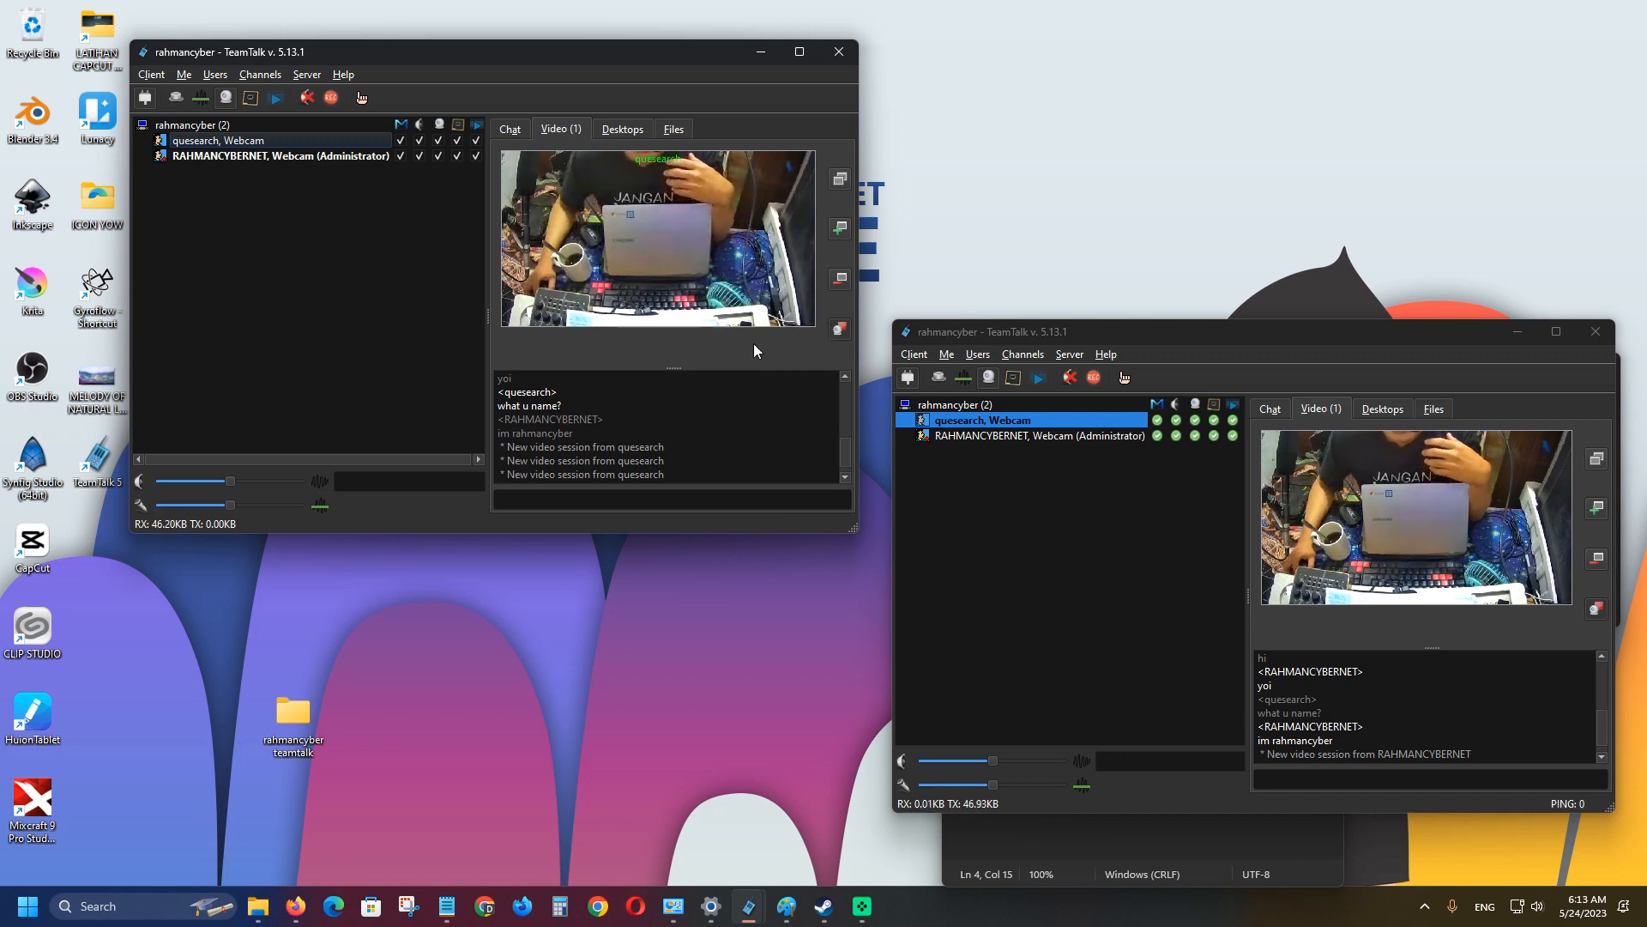
pyautogui.click(841, 329)
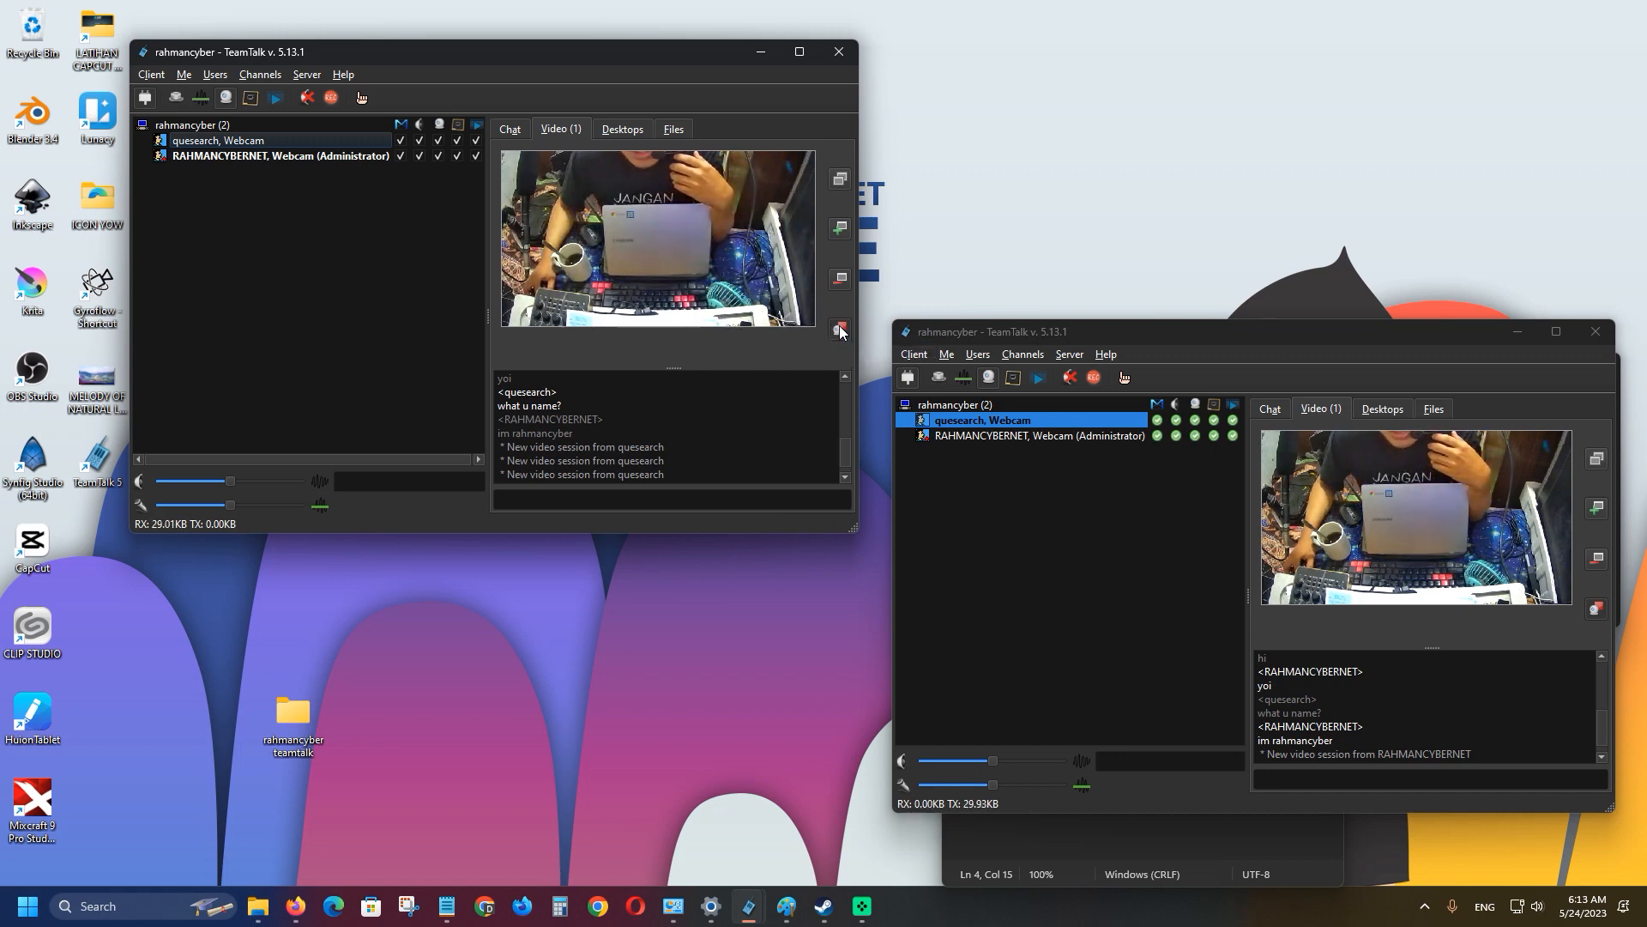
pyautogui.click(151, 75)
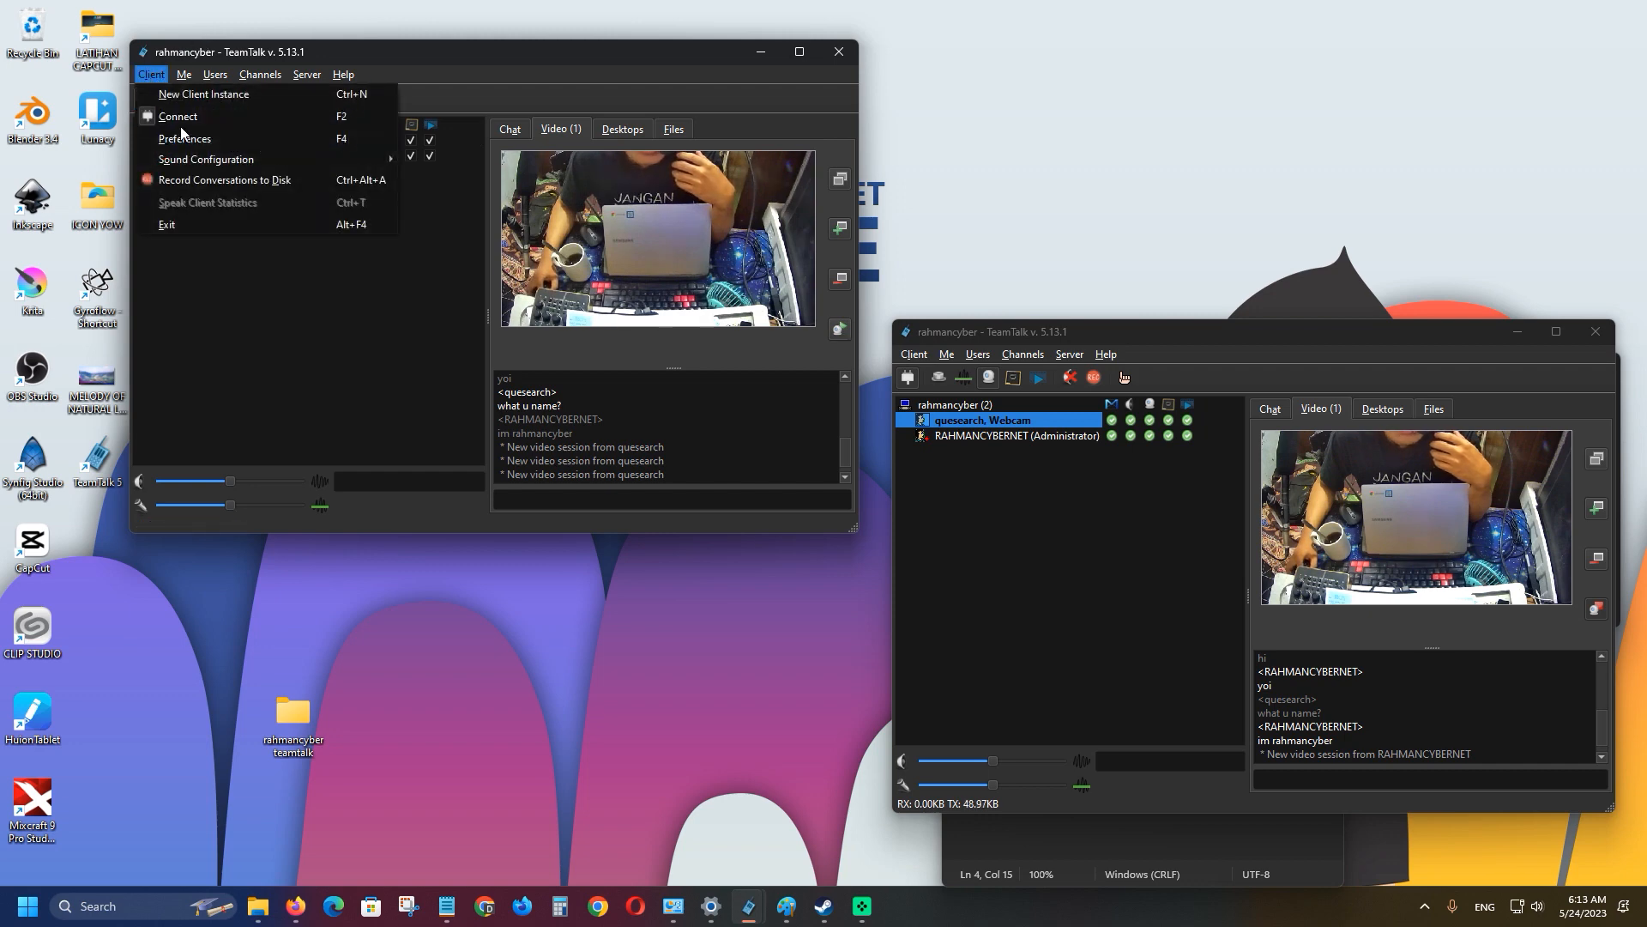
pyautogui.click(199, 137)
pyautogui.click(1312, 246)
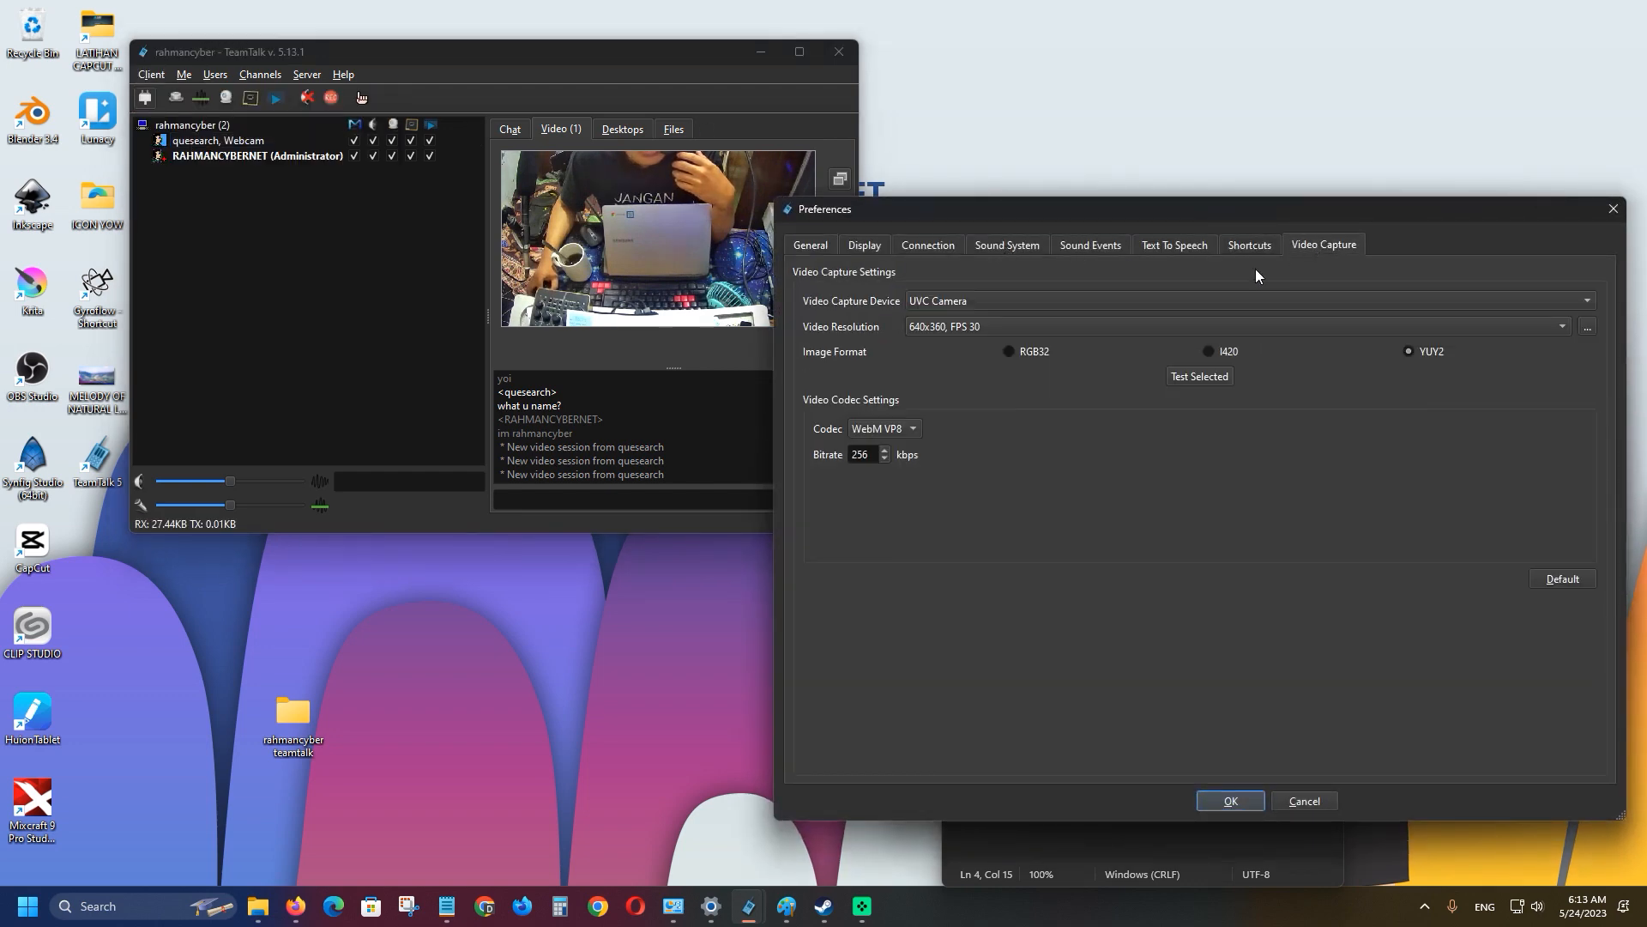
pyautogui.click(976, 300)
pyautogui.click(978, 280)
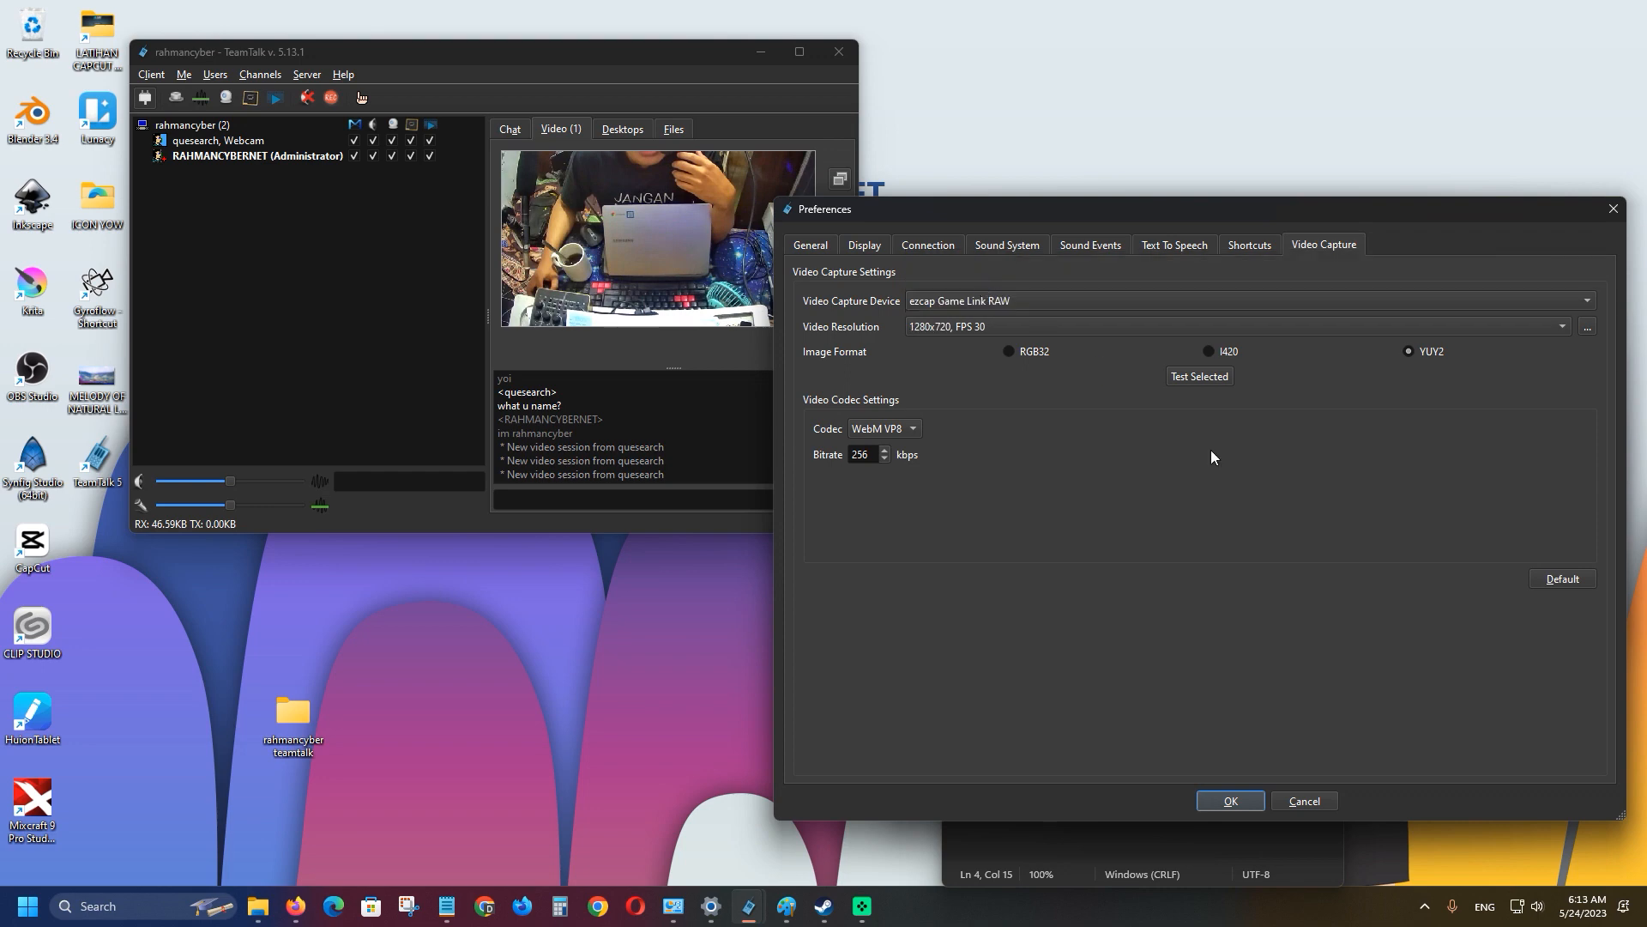
pyautogui.click(1238, 796)
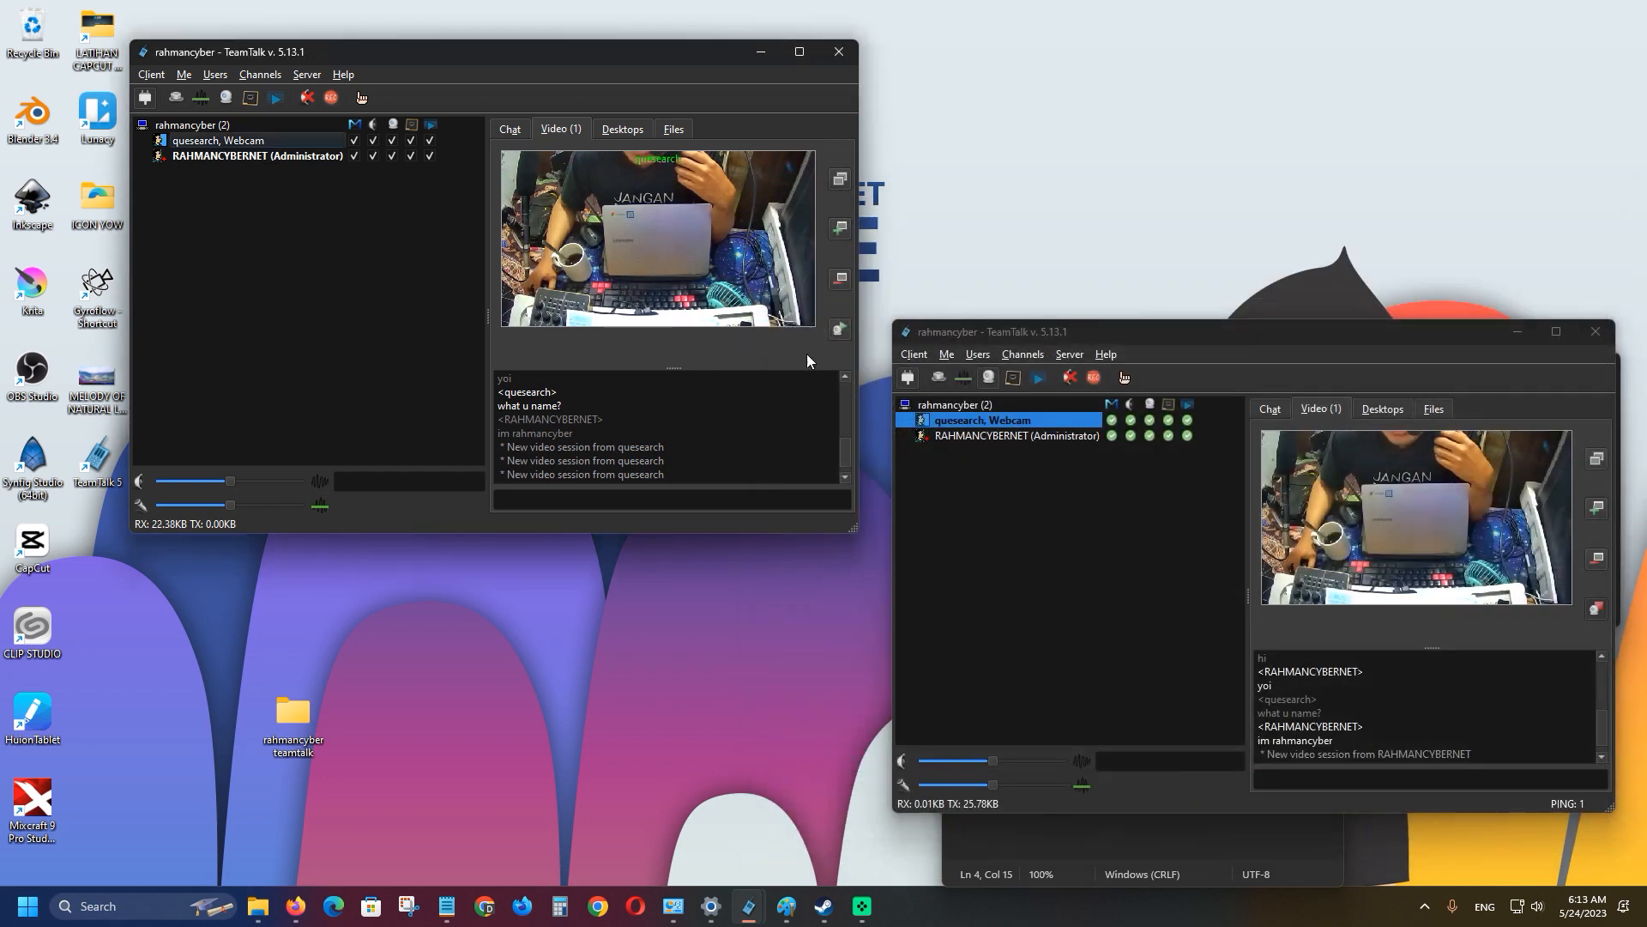
pyautogui.click(840, 329)
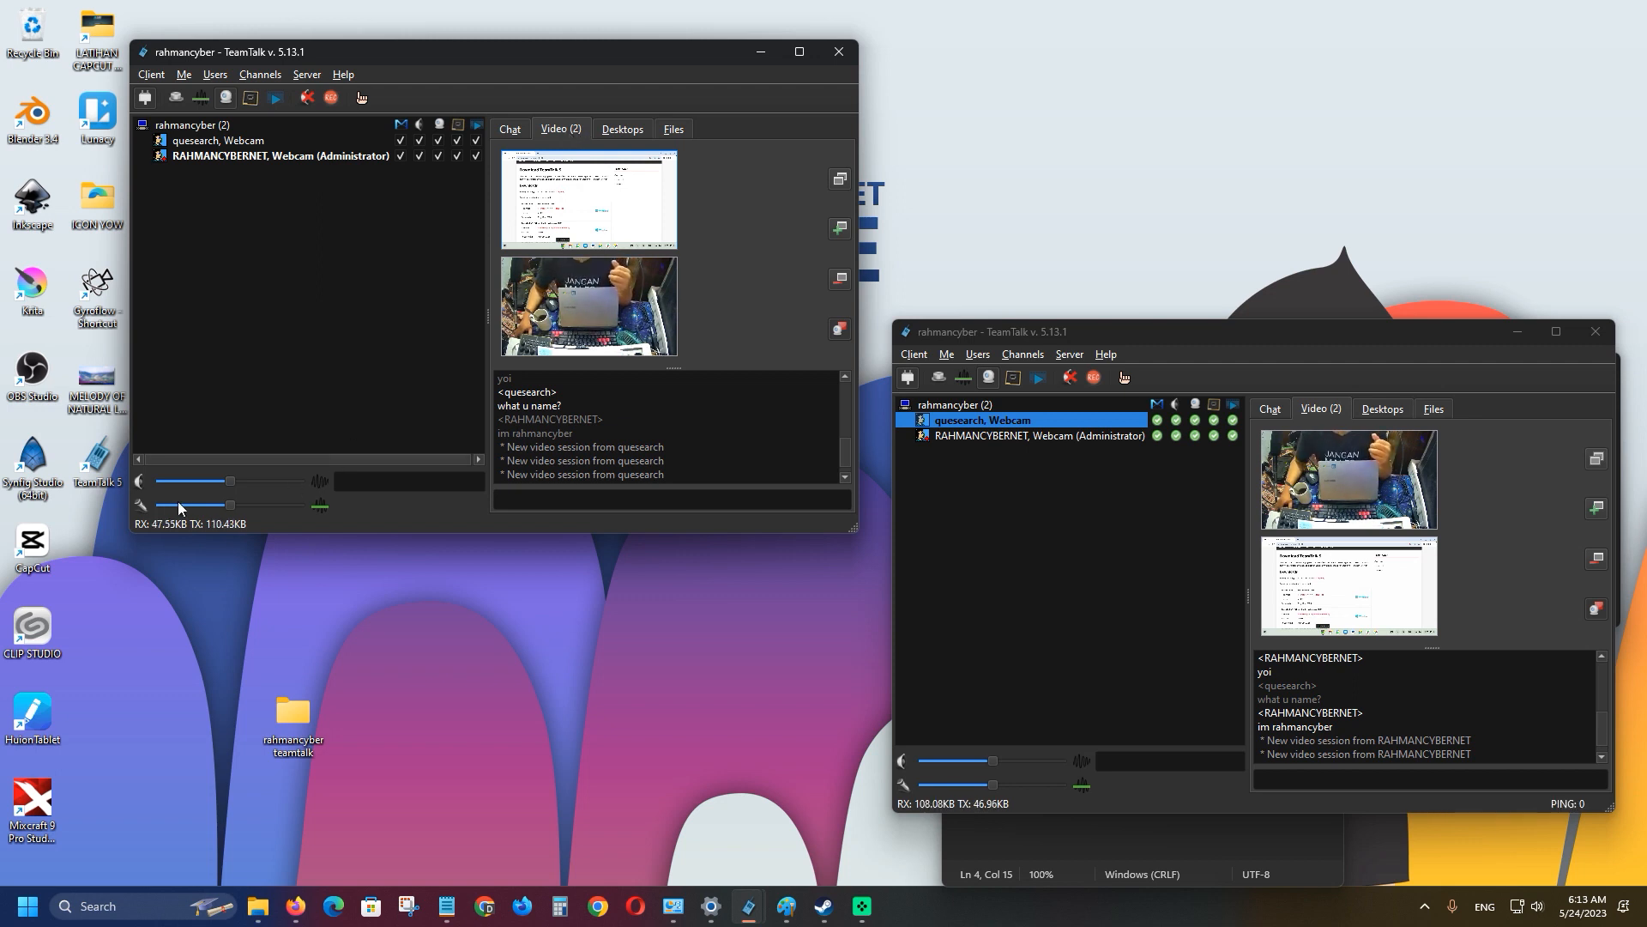
pyautogui.click(905, 762)
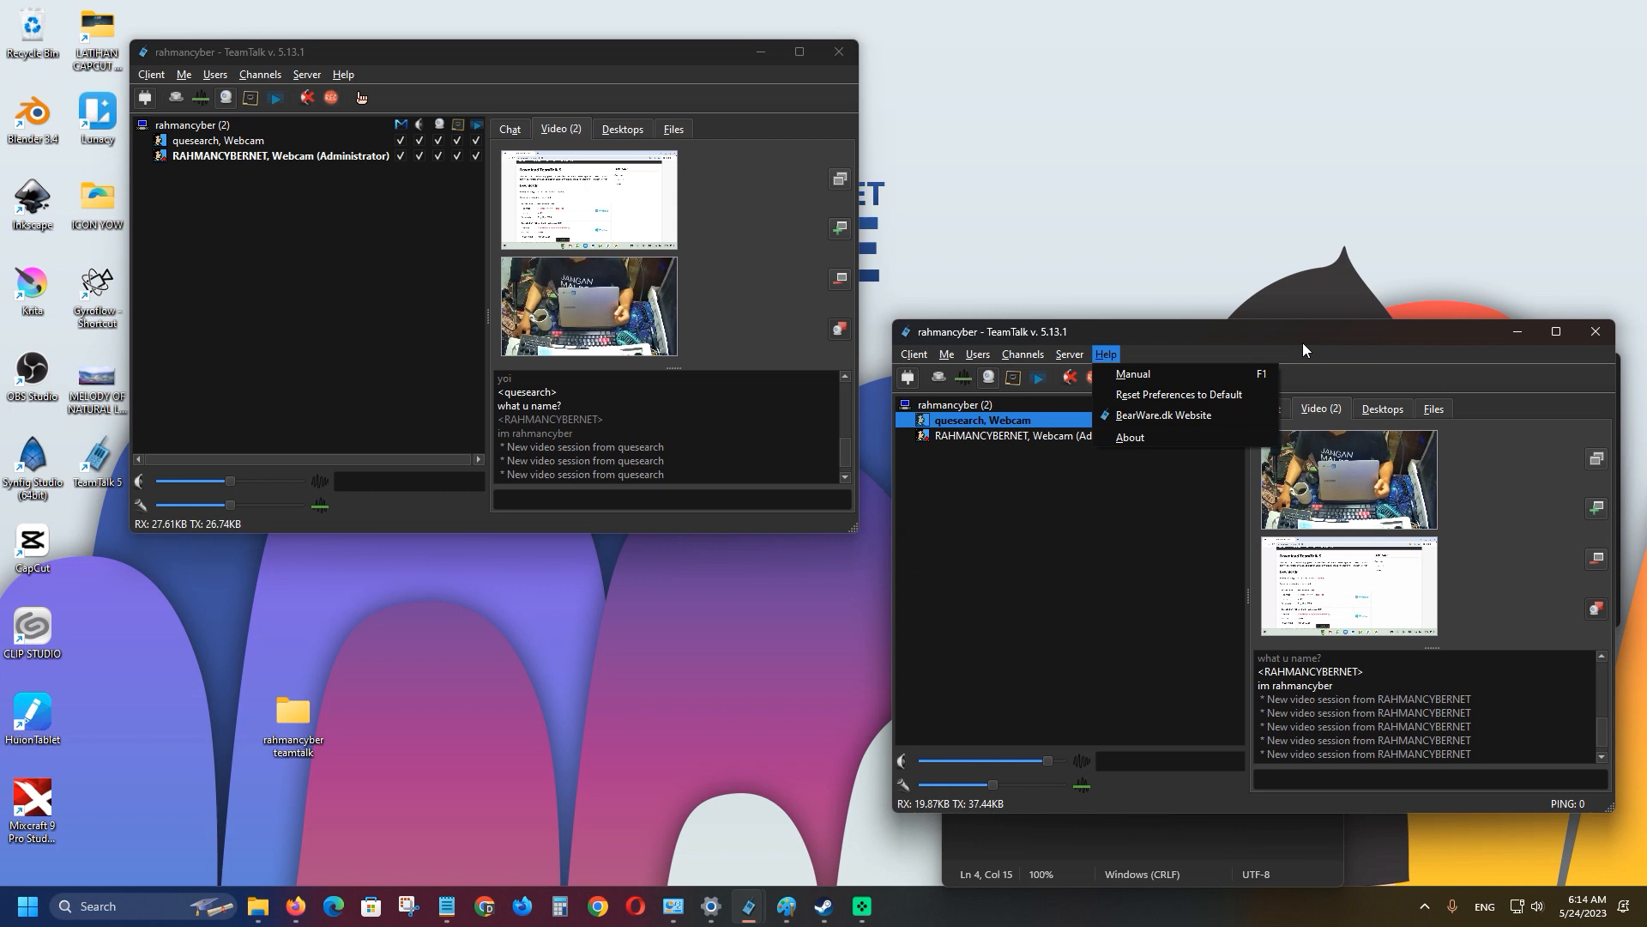
# Set both clients' sound input device to the TE G4 gaming headset microphone.
pyautogui.click(1304, 337)
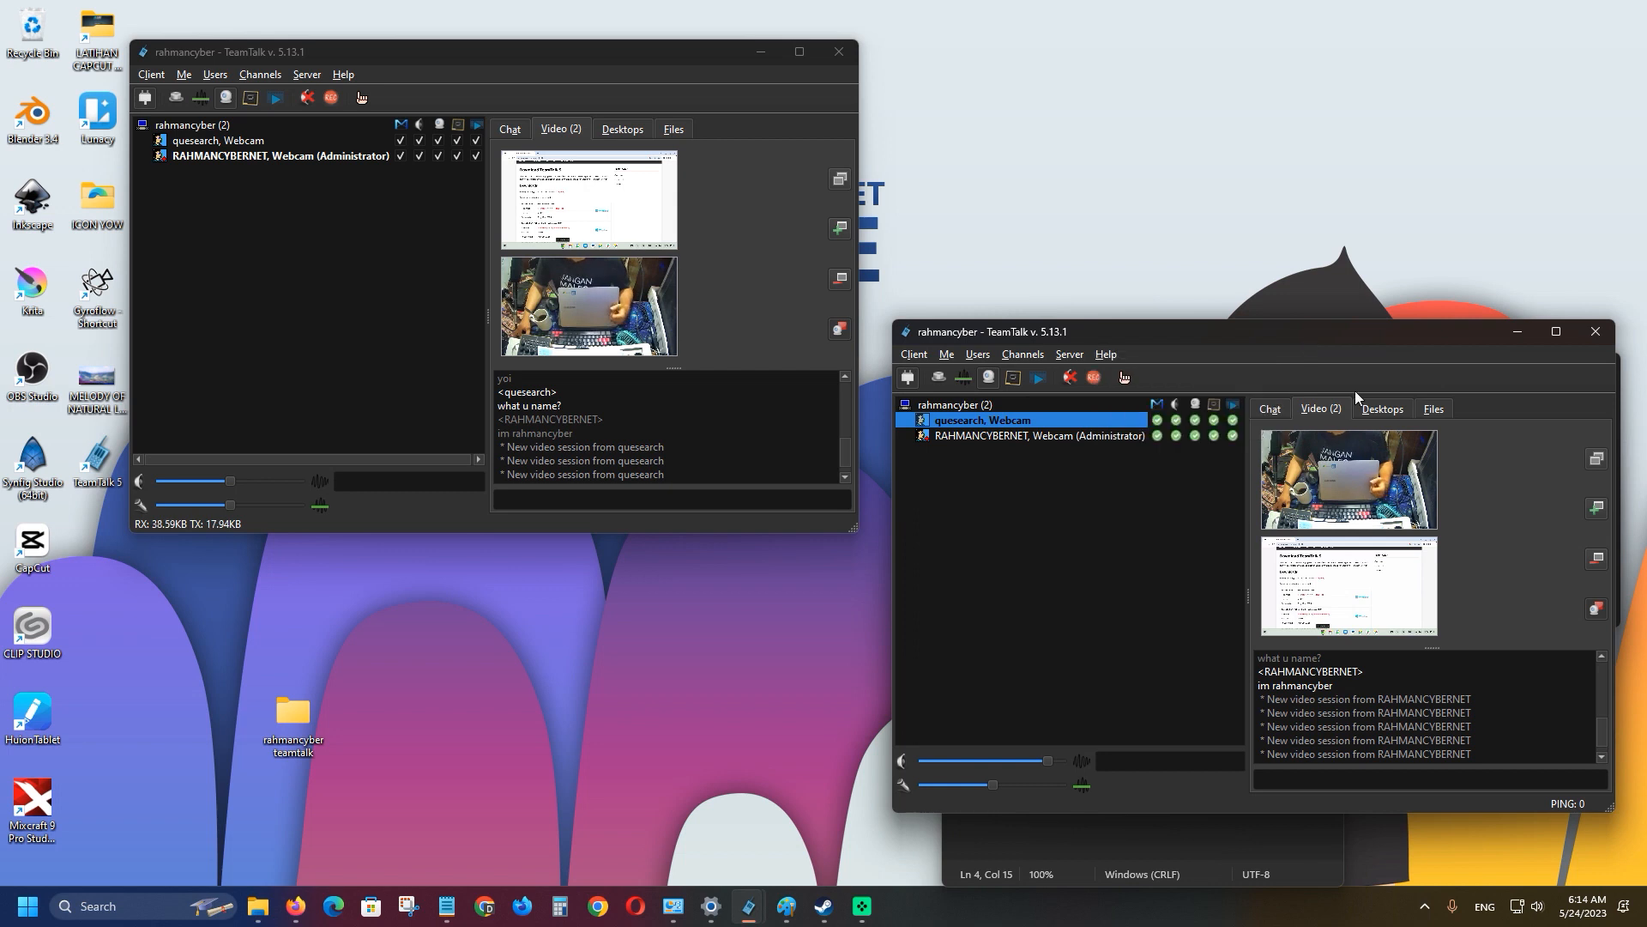
pyautogui.click(925, 357)
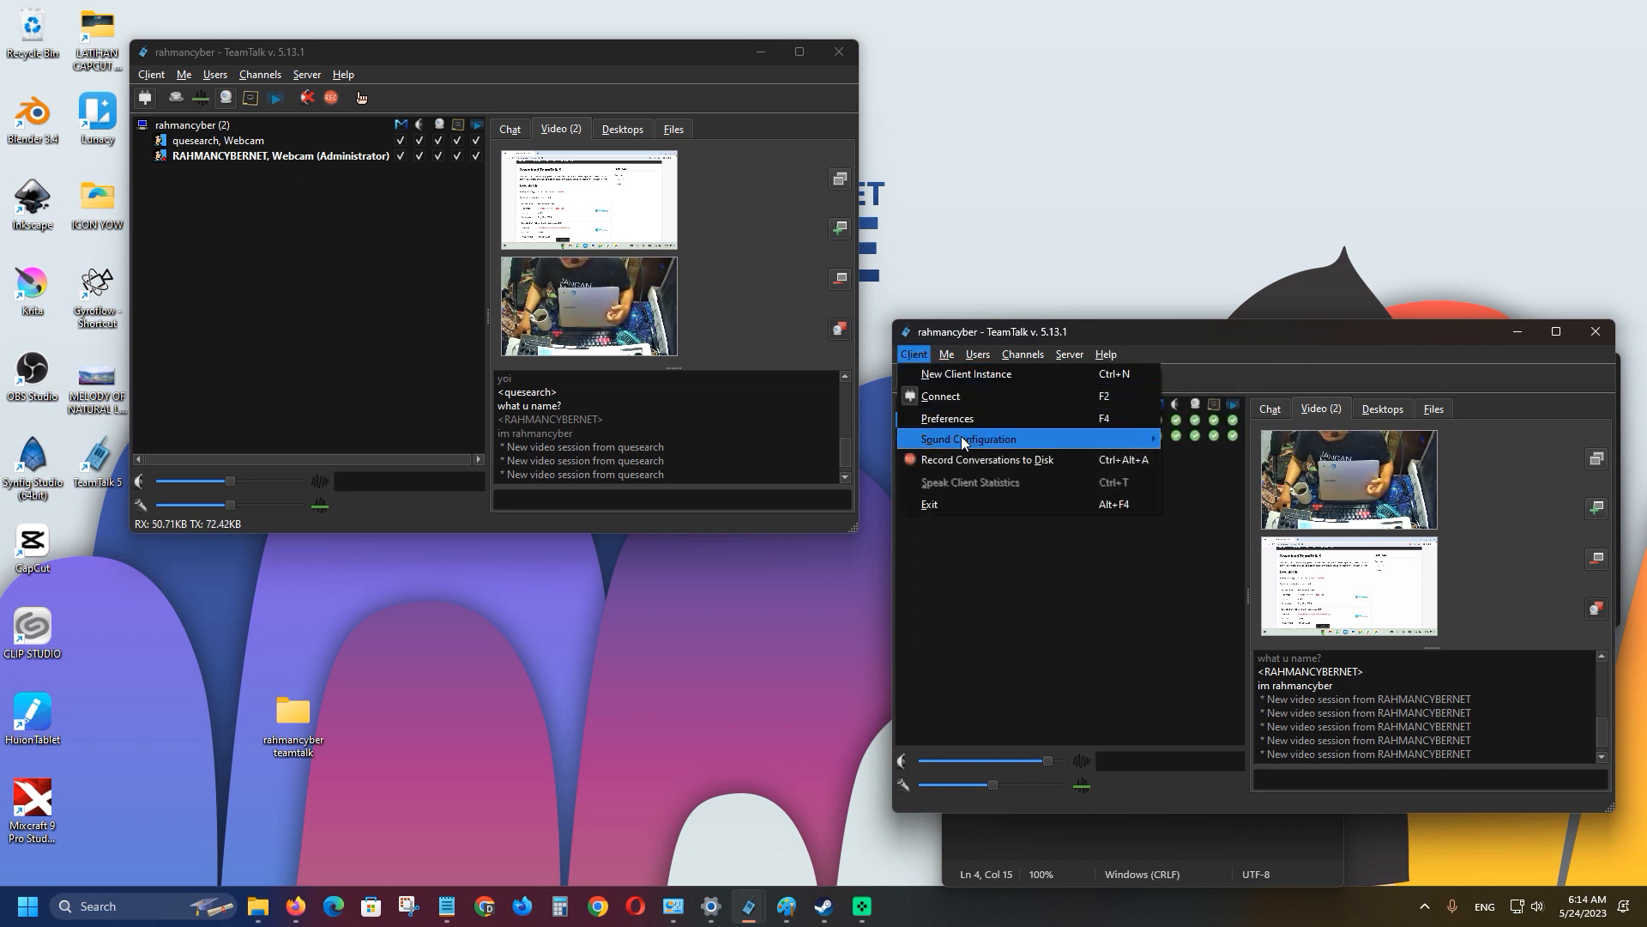
pyautogui.moveTo(970, 440)
pyautogui.moveTo(1239, 460)
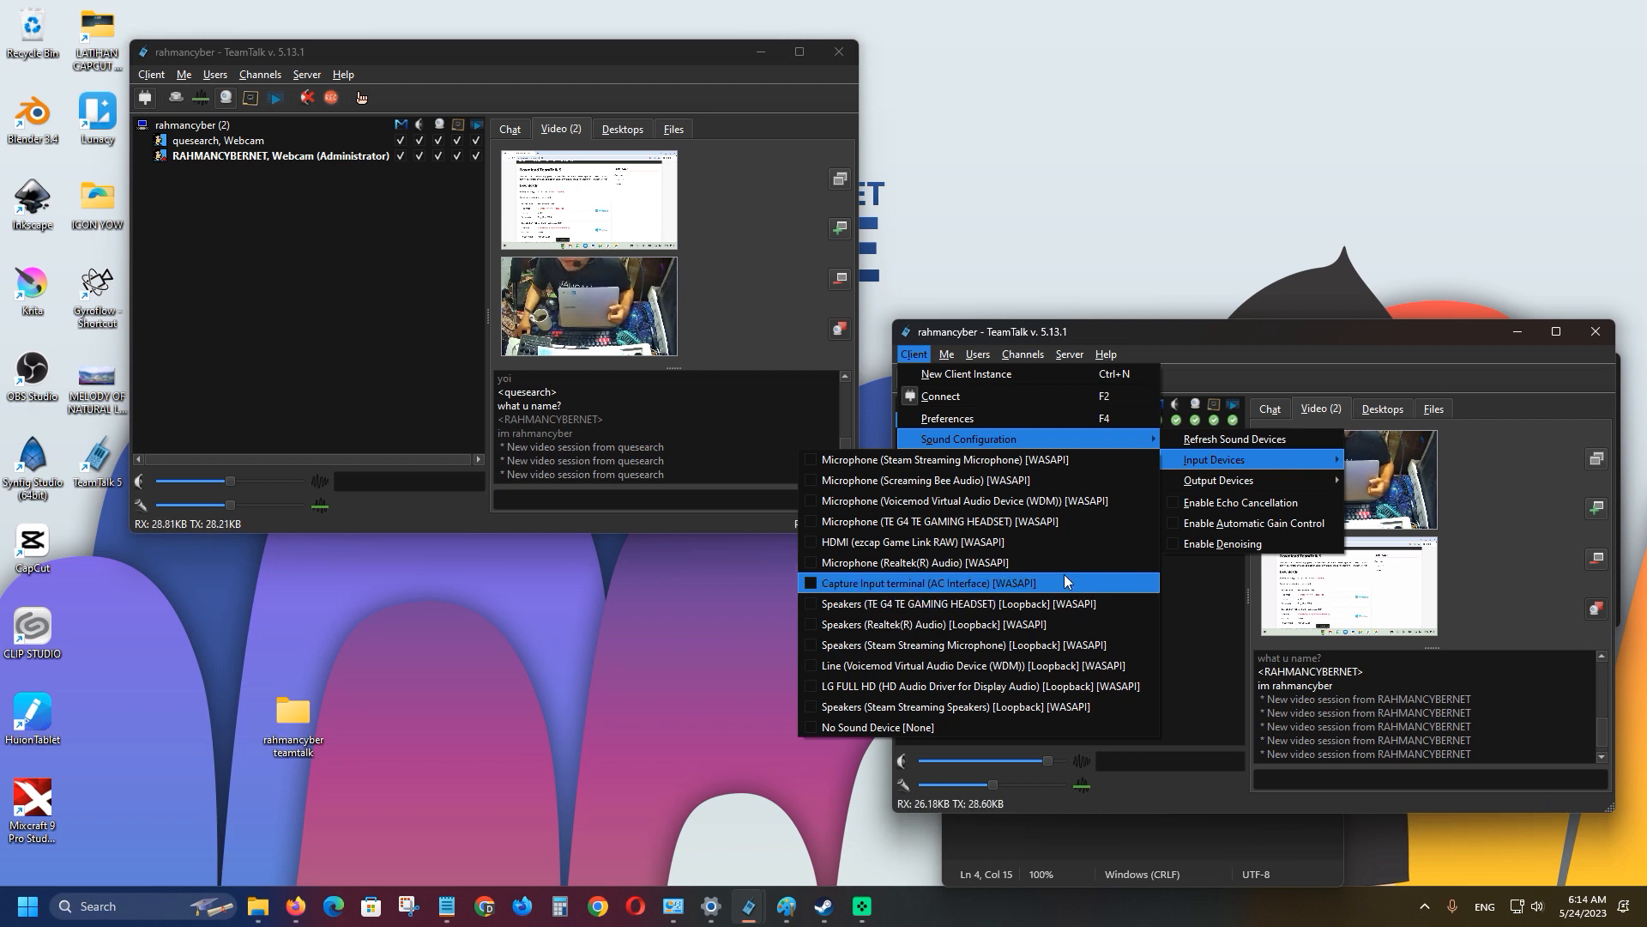
pyautogui.click(1065, 575)
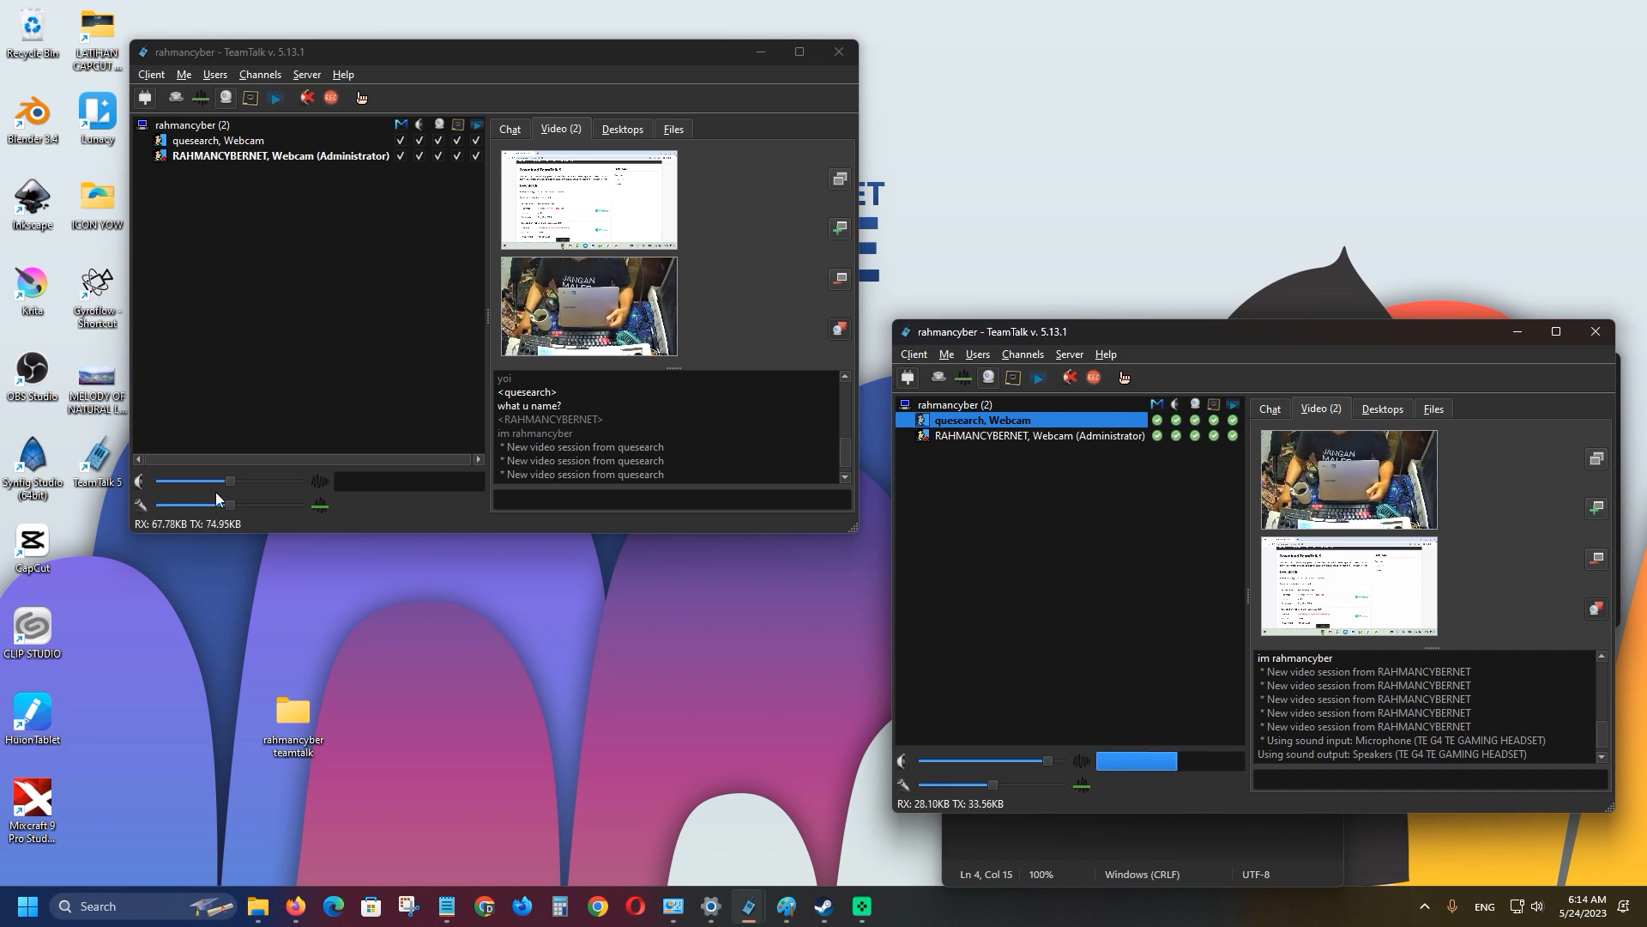
pyautogui.click(151, 74)
pyautogui.moveTo(215, 74)
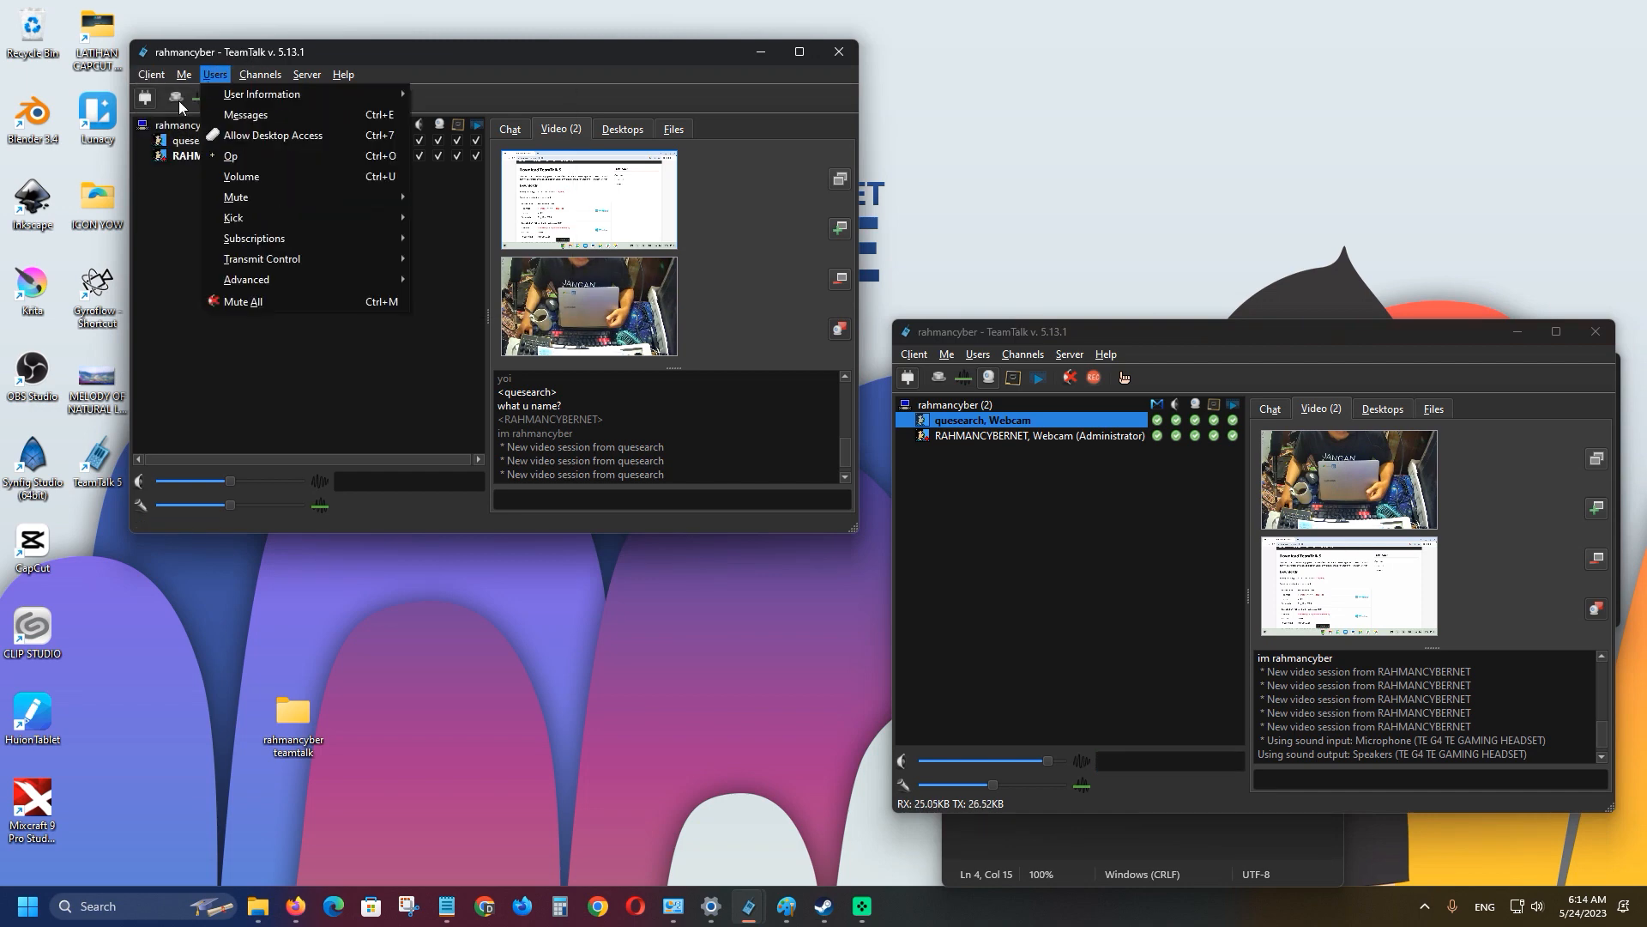
pyautogui.moveTo(151, 74)
pyautogui.moveTo(274, 159)
pyautogui.moveTo(566, 183)
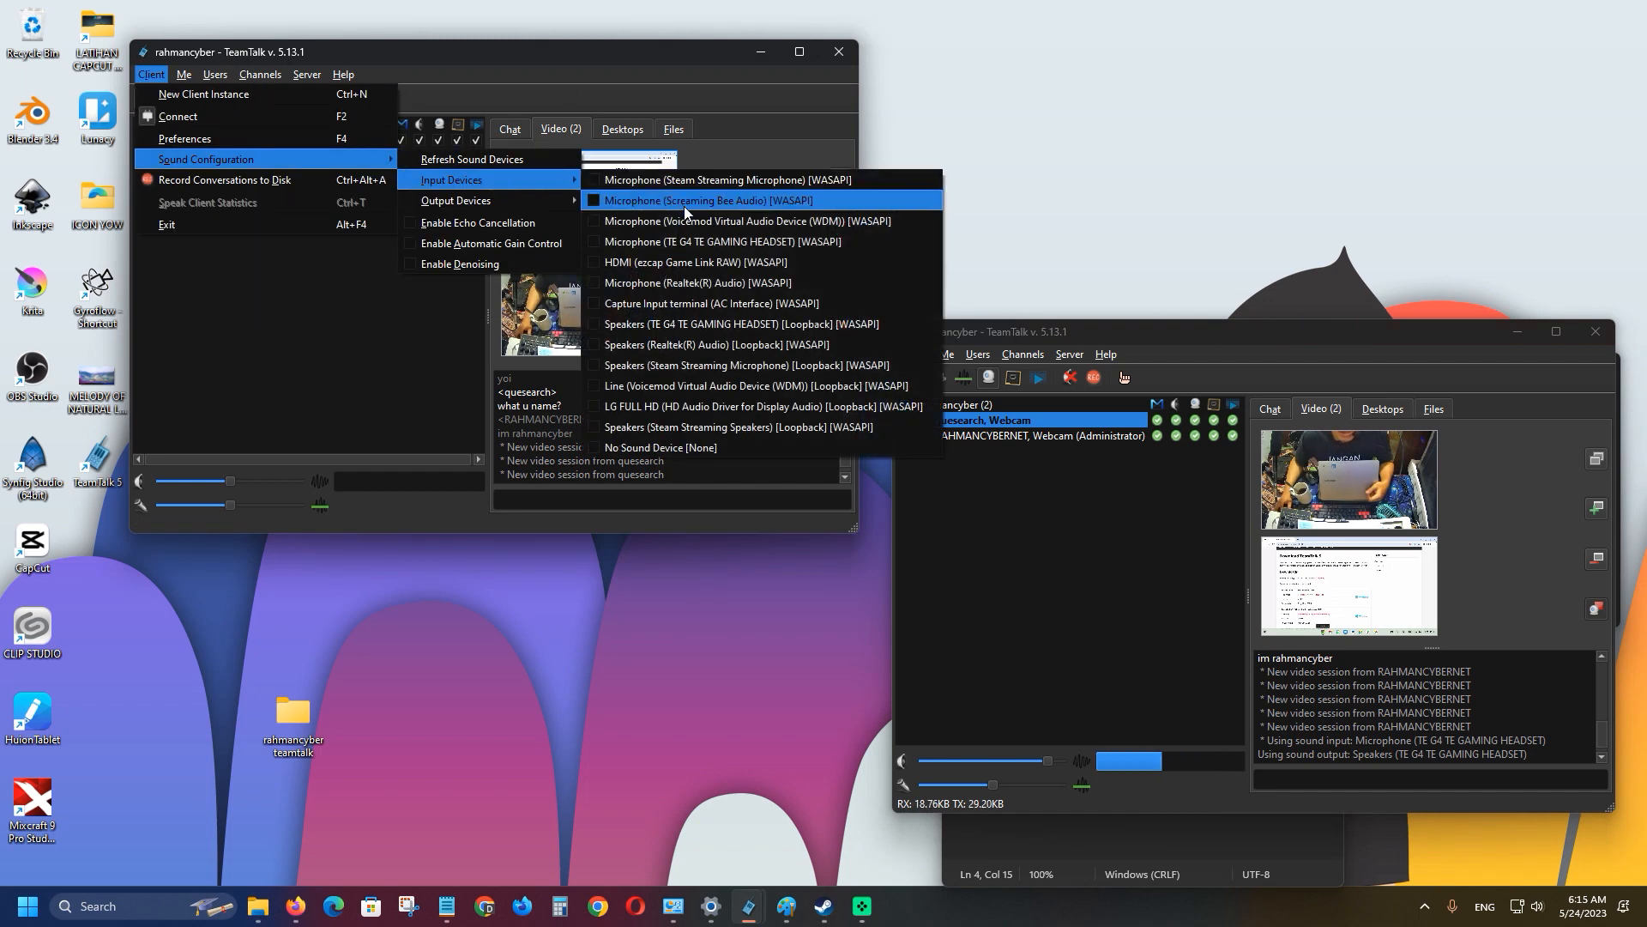
pyautogui.click(700, 239)
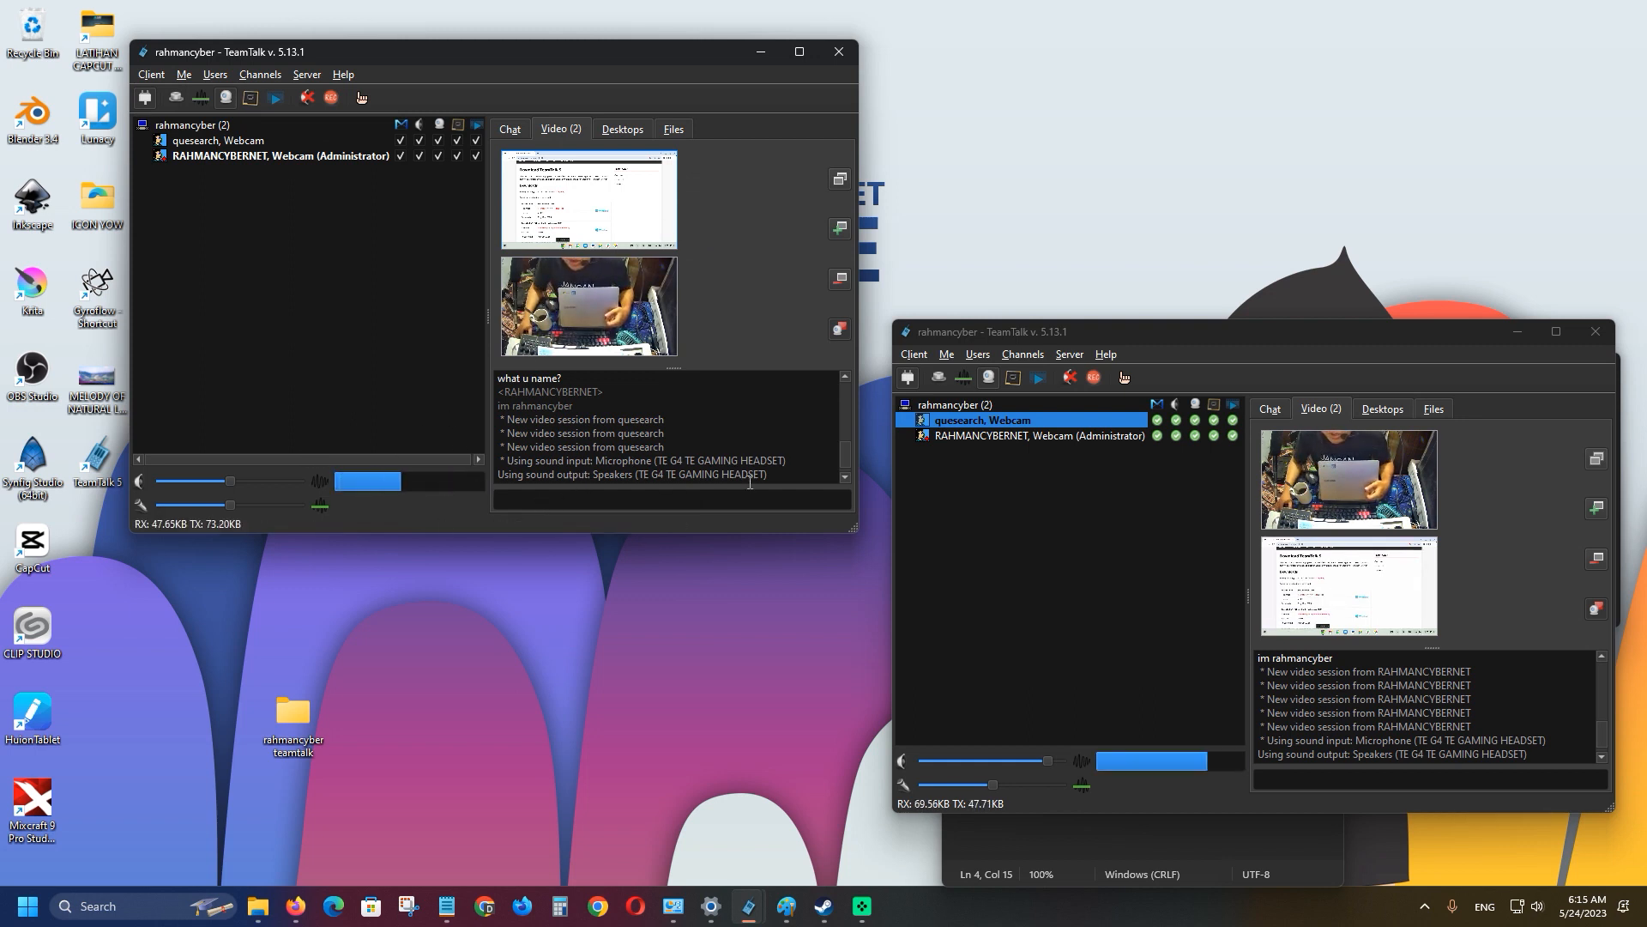
# Set the second client's sound output to Speakers (Realtek(R) Audio).
pyautogui.click(915, 353)
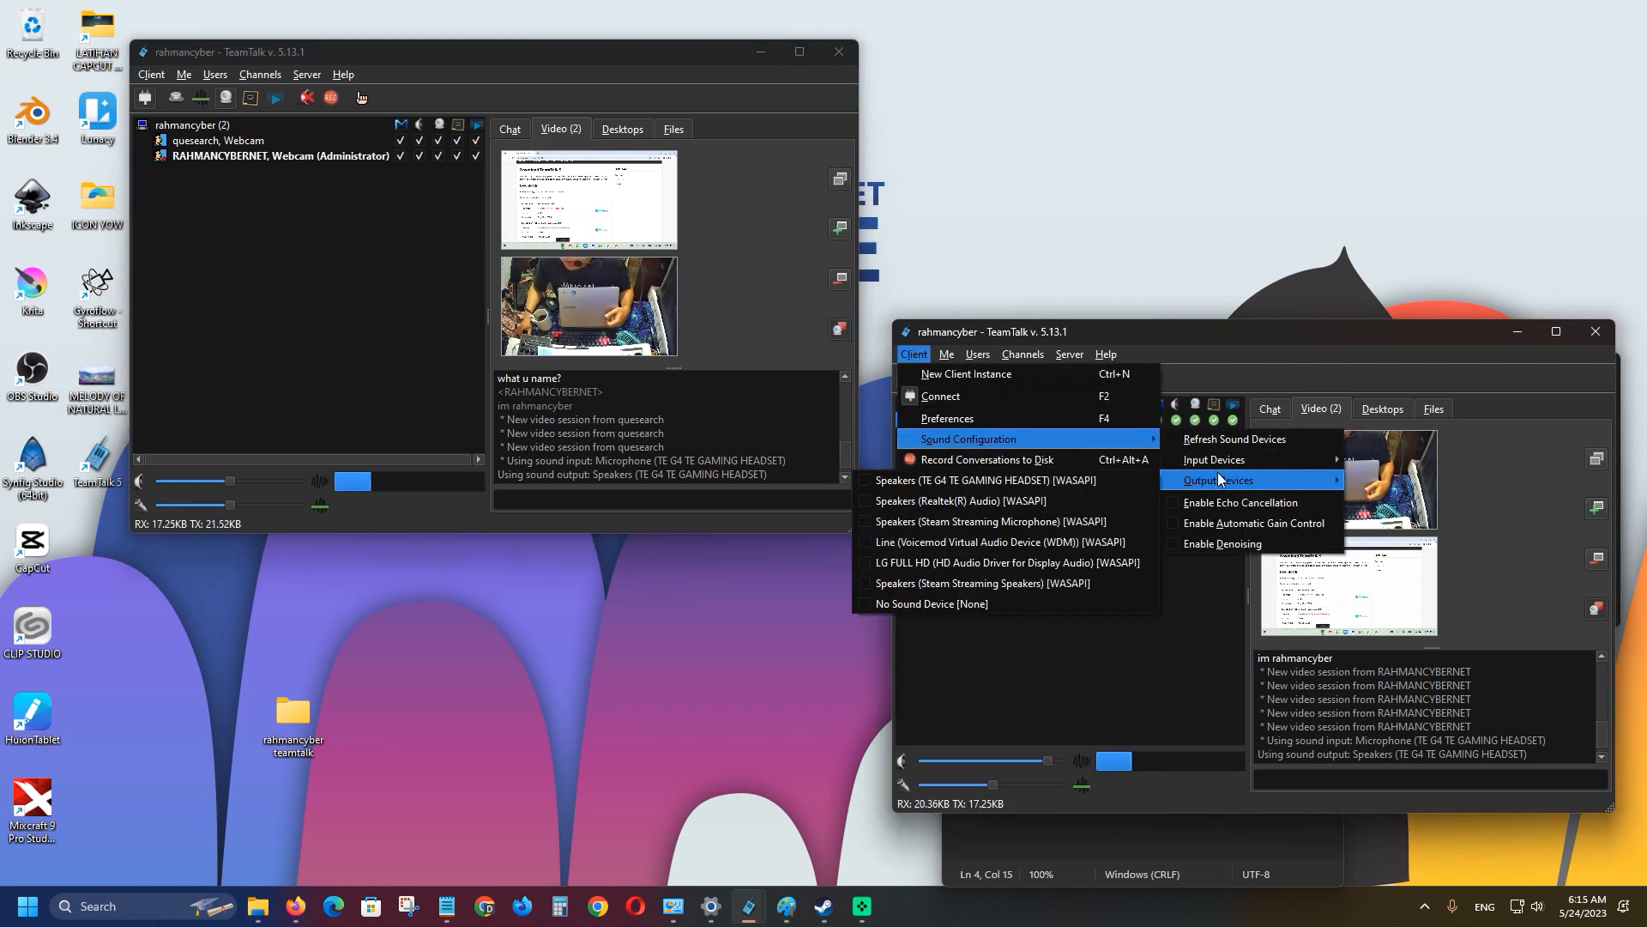
pyautogui.click(1106, 481)
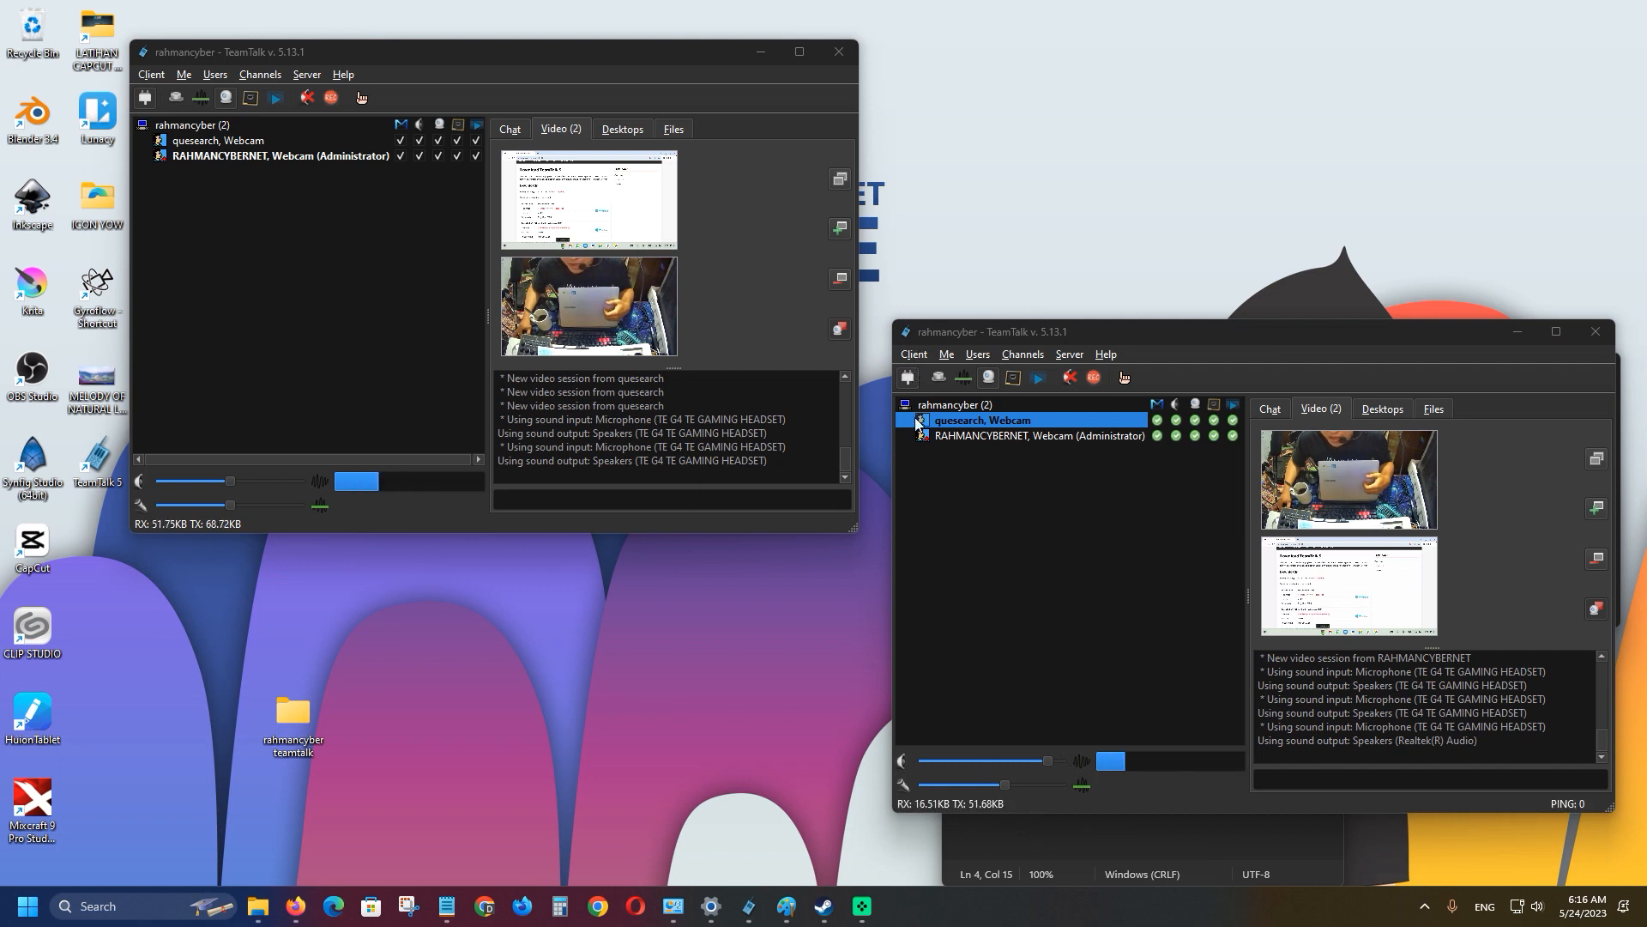
pyautogui.click(916, 356)
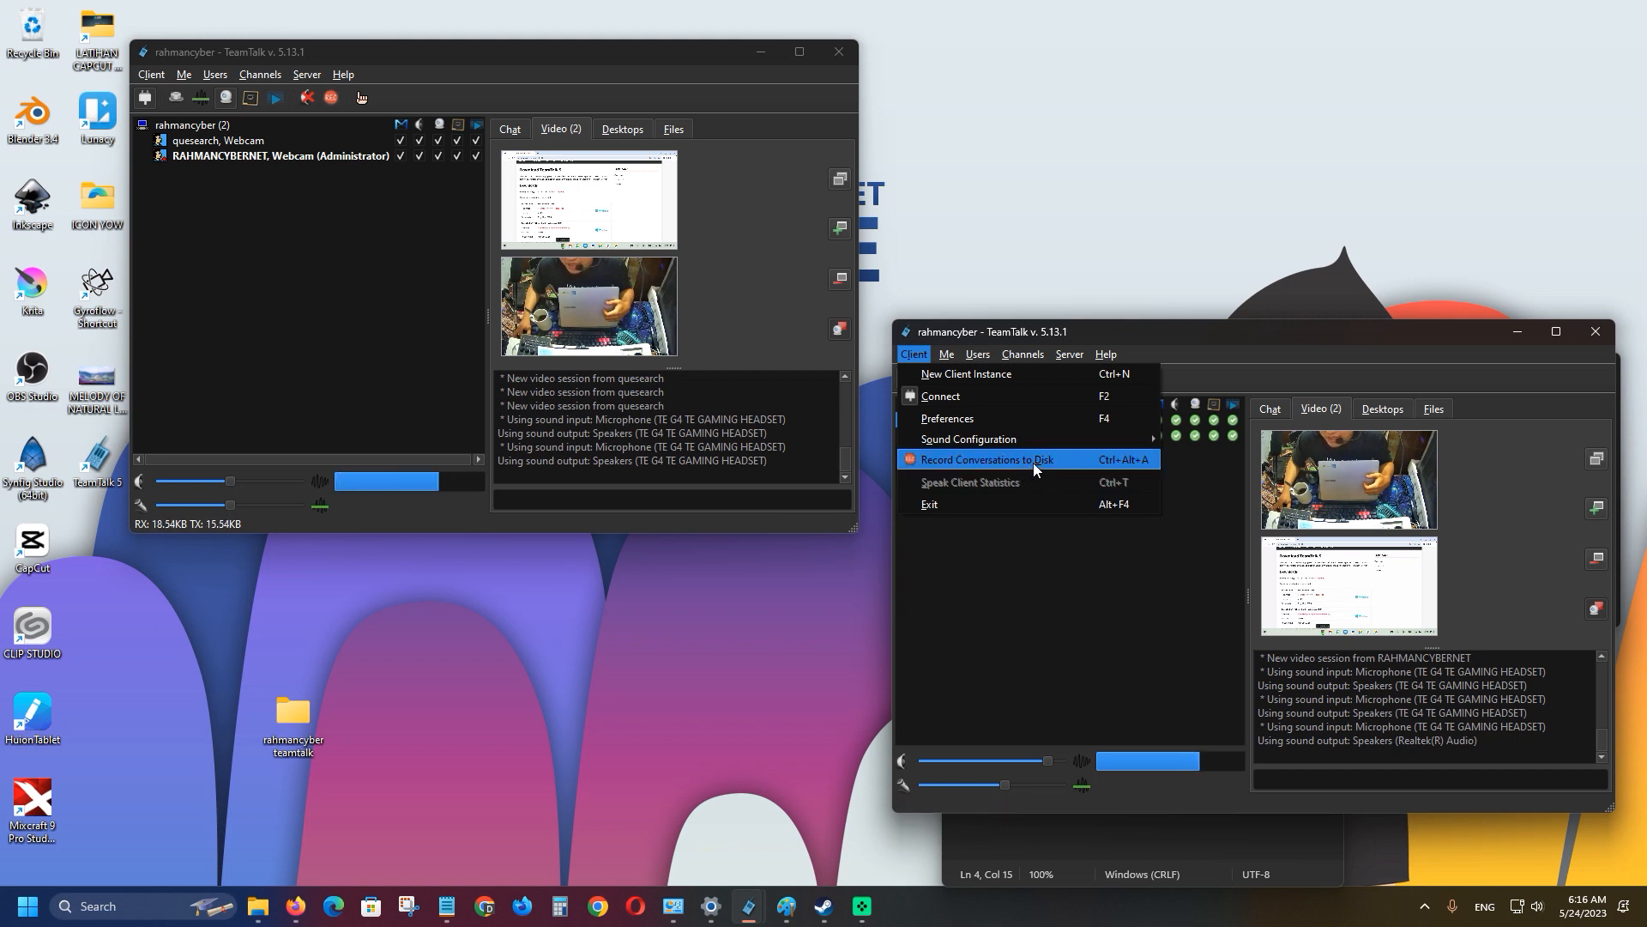
# Try recording the second client's conversations, accept creating the audio folder, and dismiss the failure error.
pyautogui.click(922, 343)
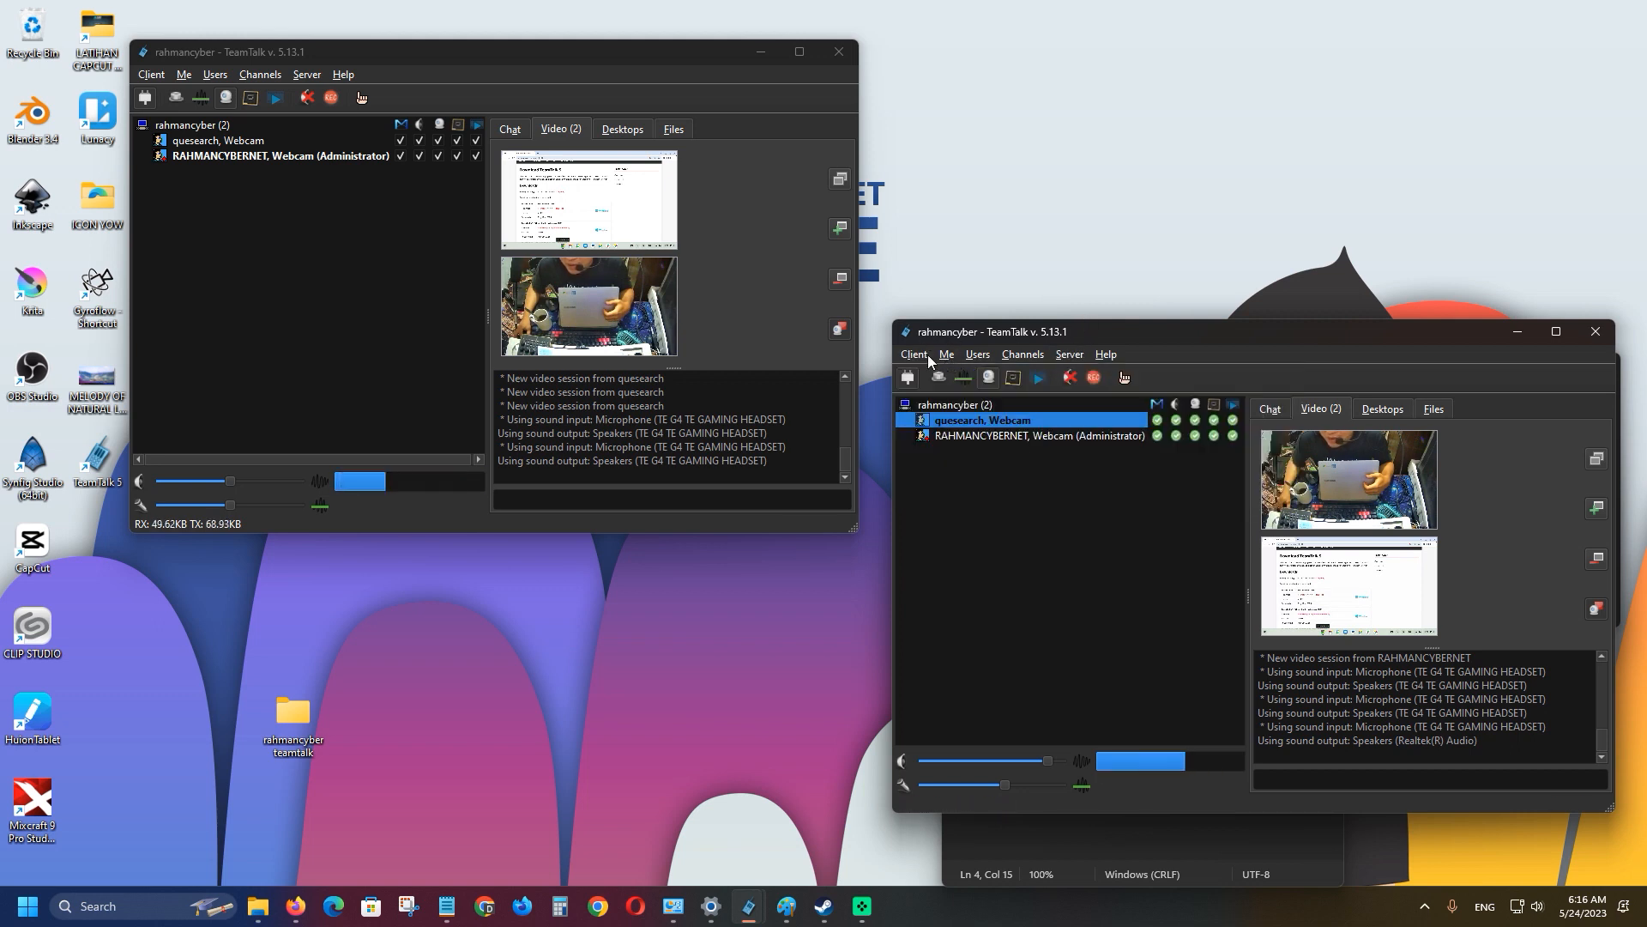
pyautogui.click(927, 353)
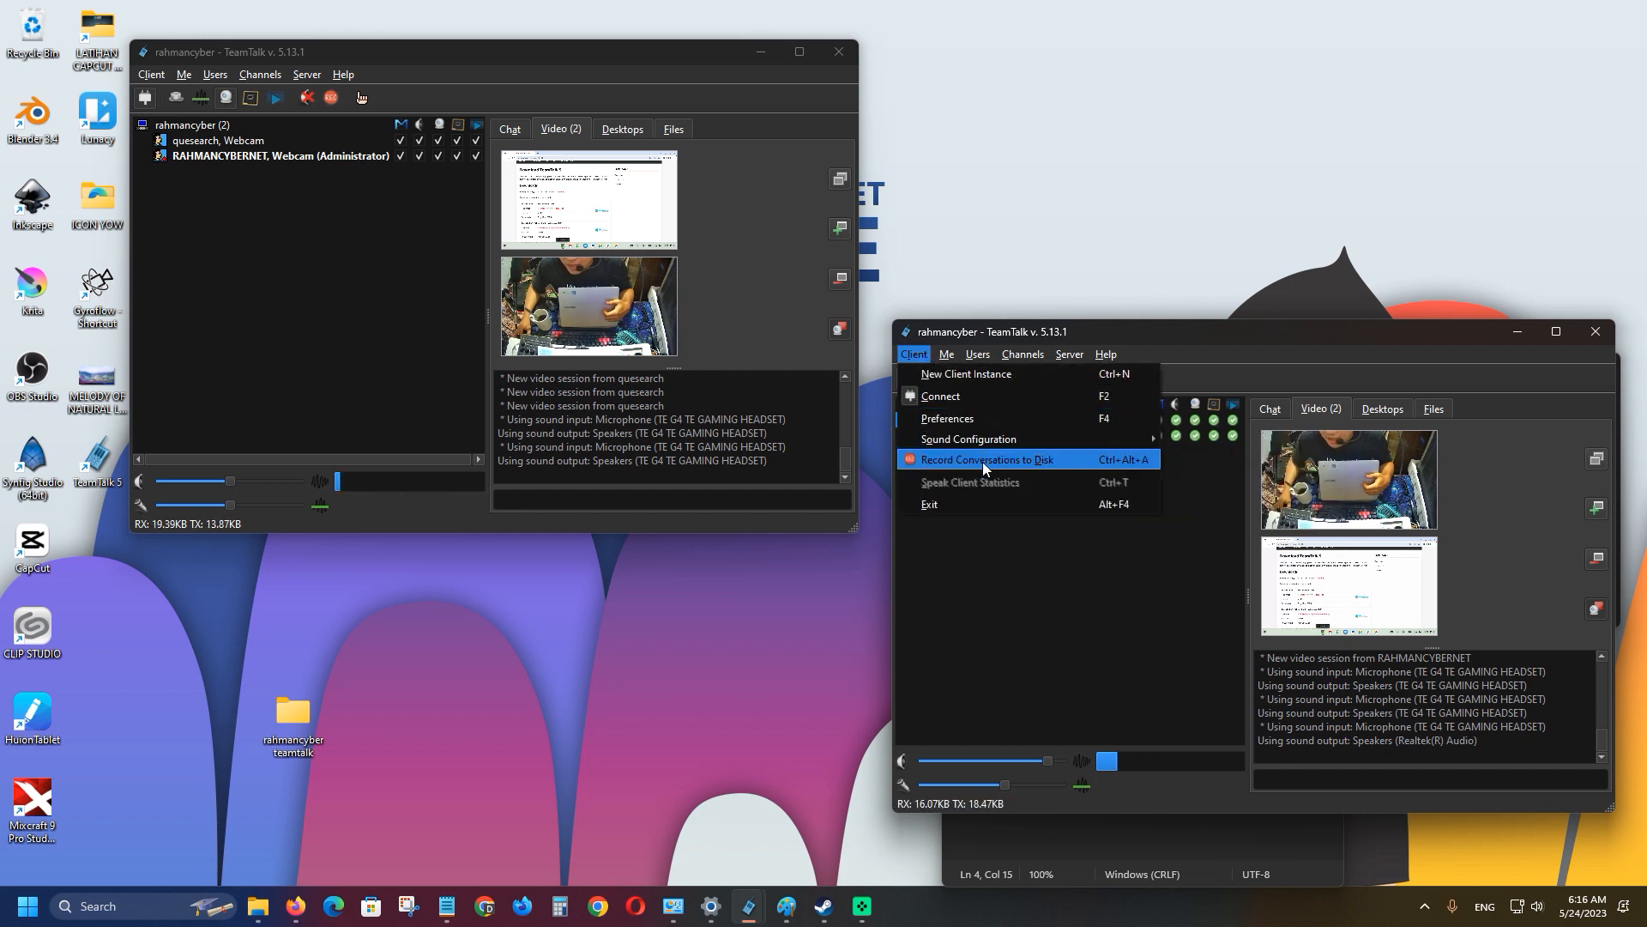
pyautogui.click(983, 463)
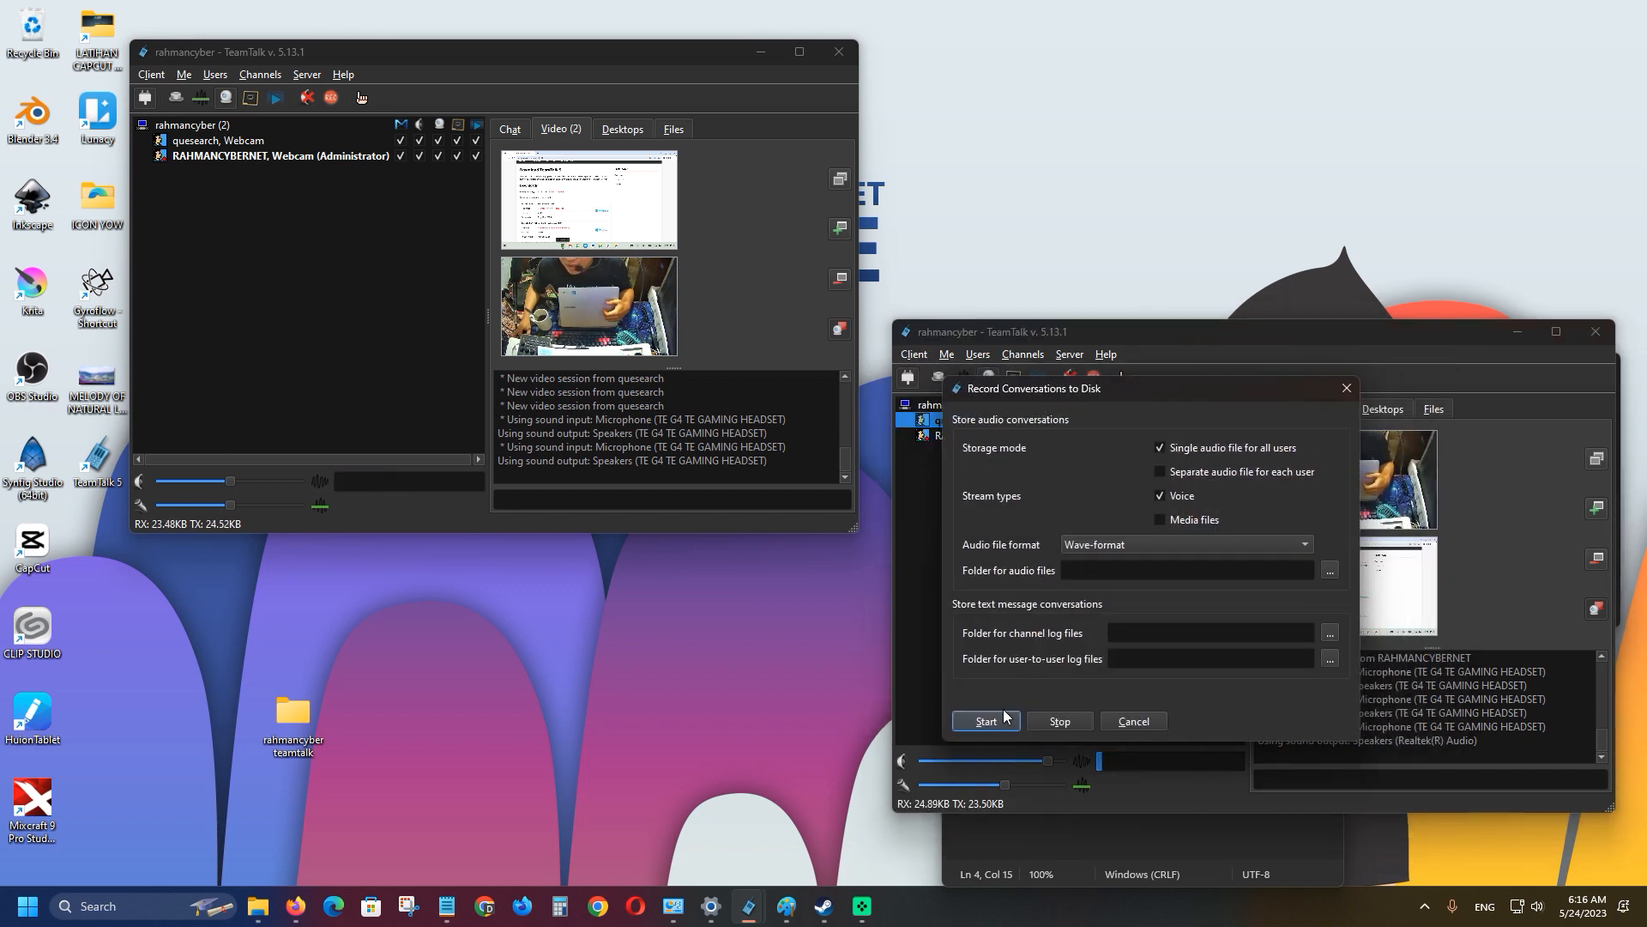
pyautogui.click(985, 722)
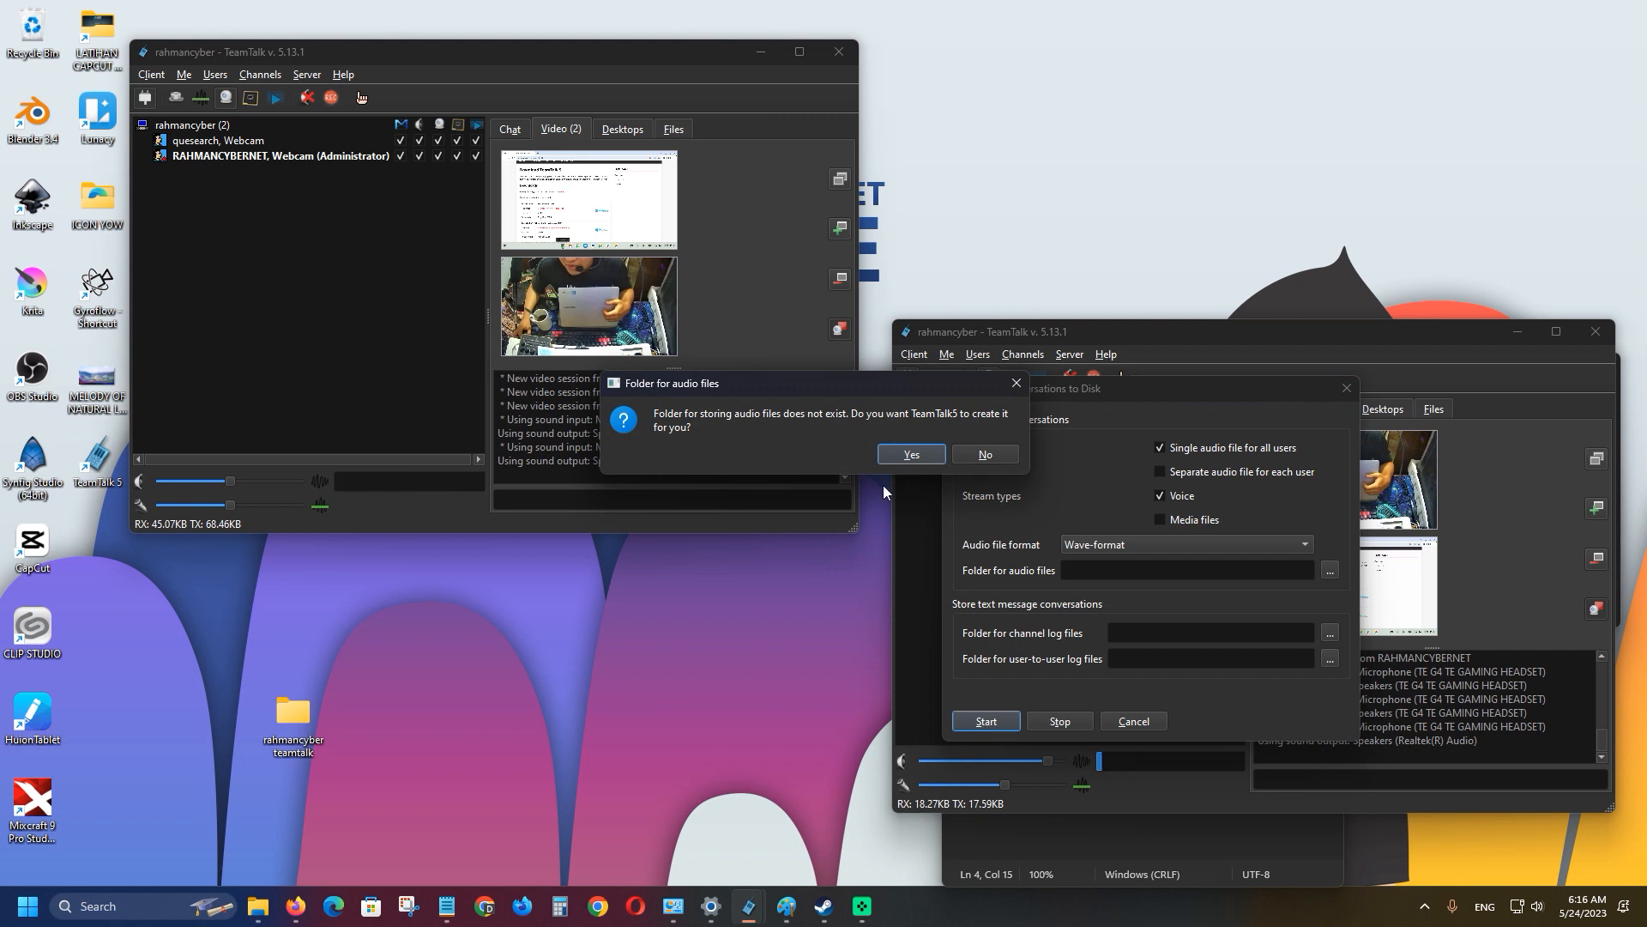
pyautogui.click(911, 454)
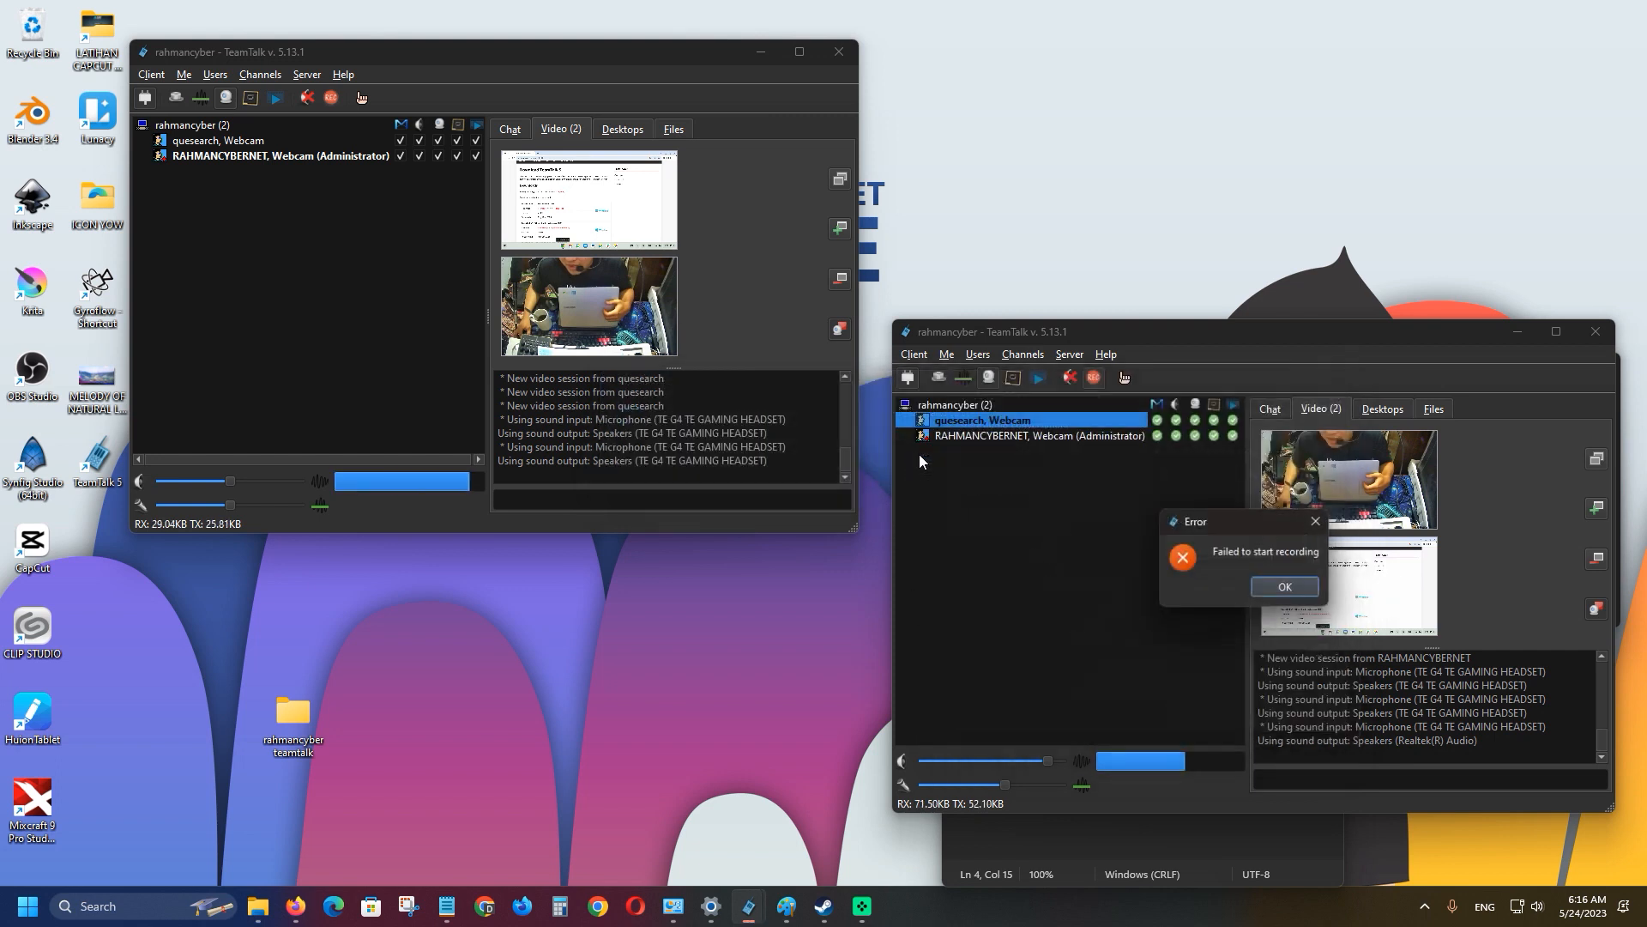
pyautogui.click(1279, 589)
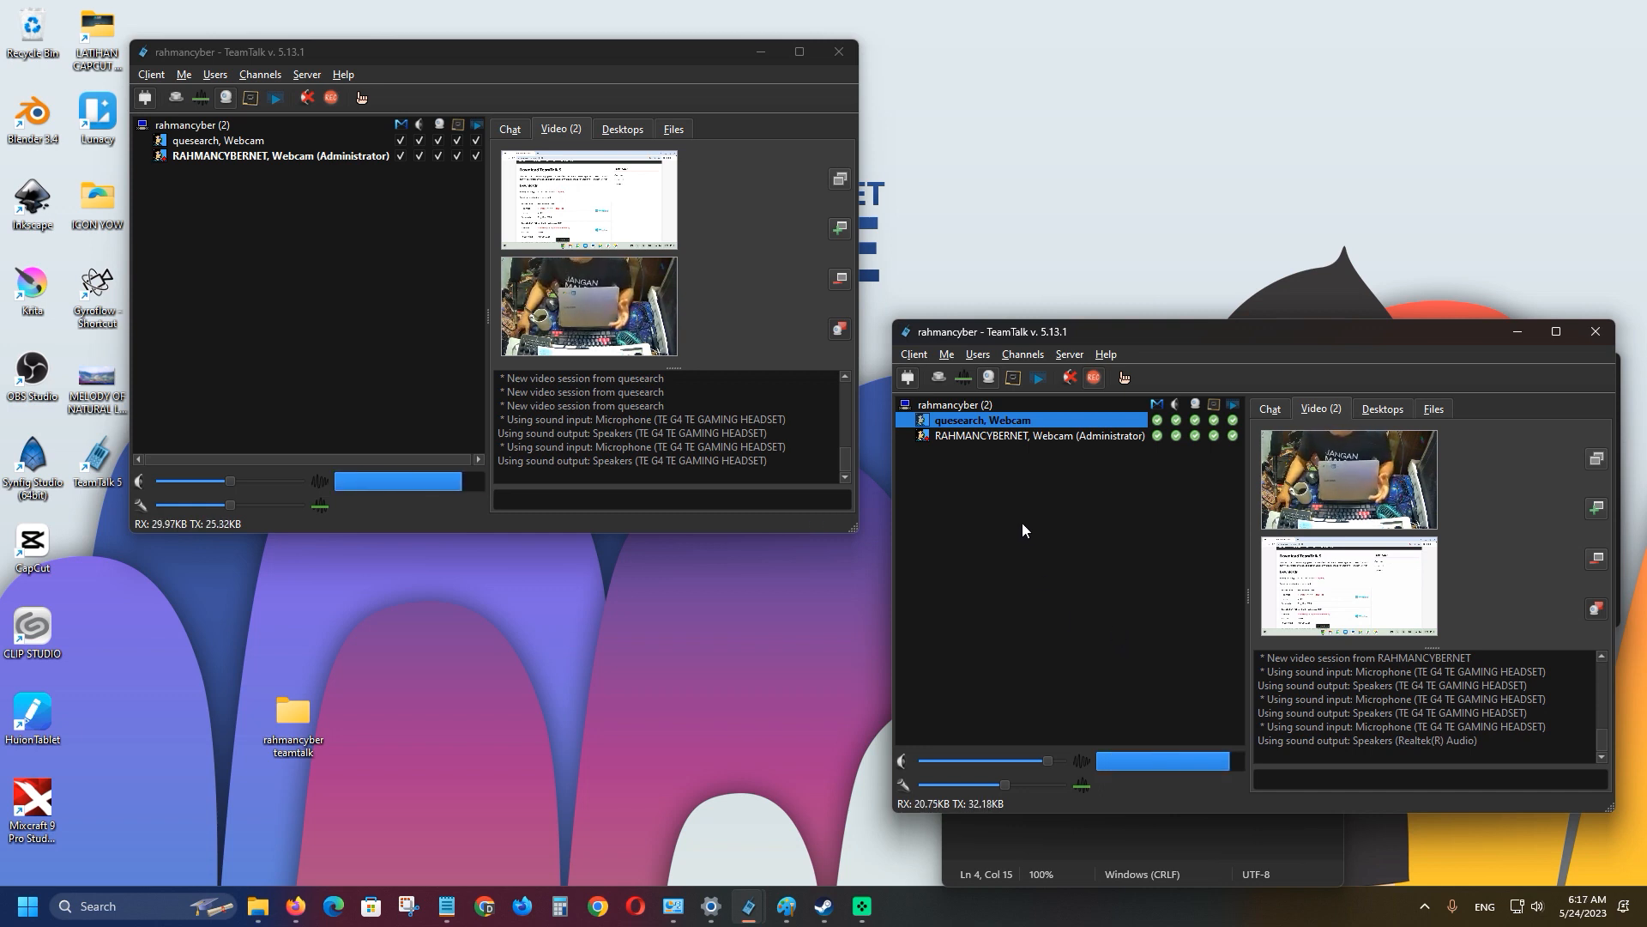
pyautogui.click(915, 355)
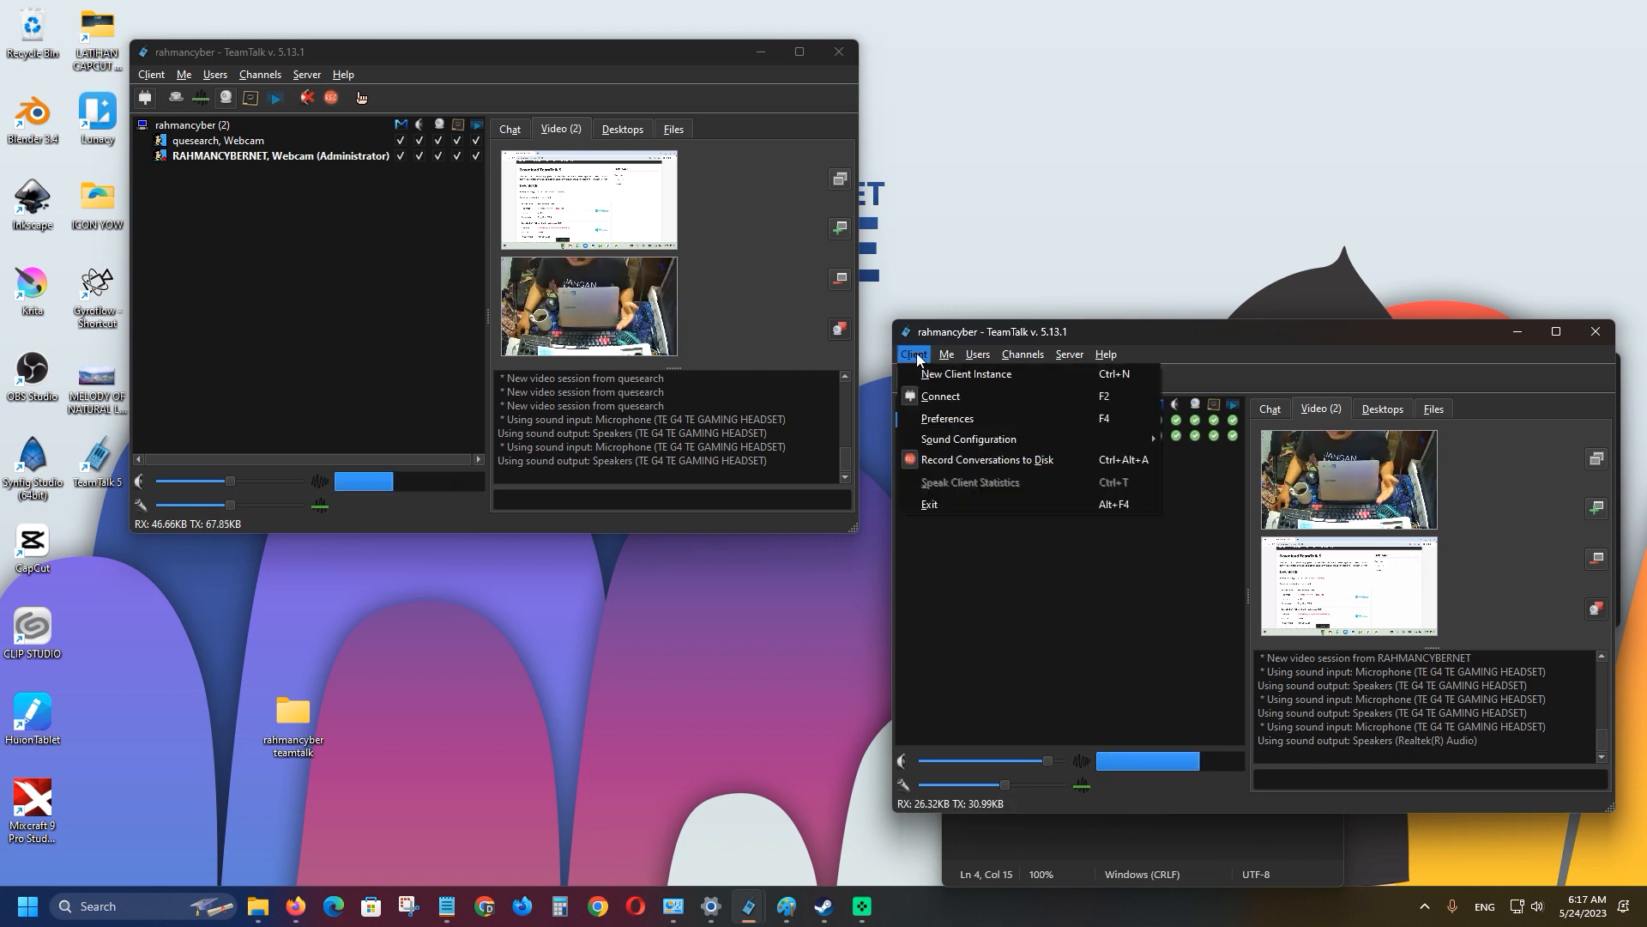
# Attempt recording from the first client and dismiss the same recording failure error.
pyautogui.click(151, 75)
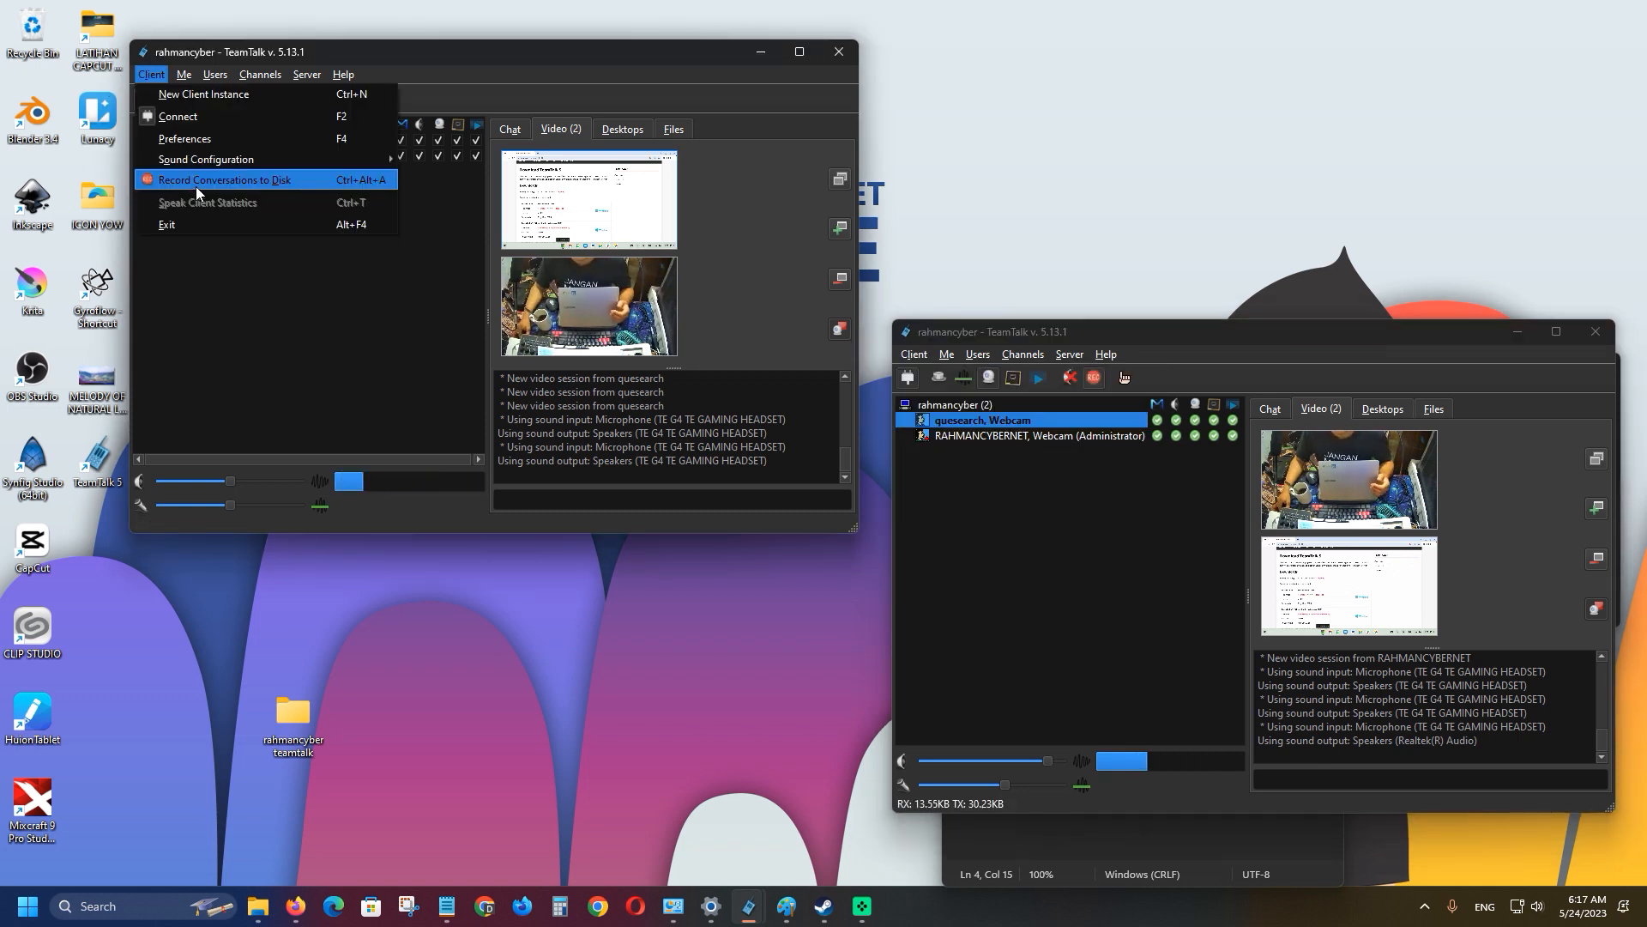
pyautogui.click(196, 185)
pyautogui.click(329, 443)
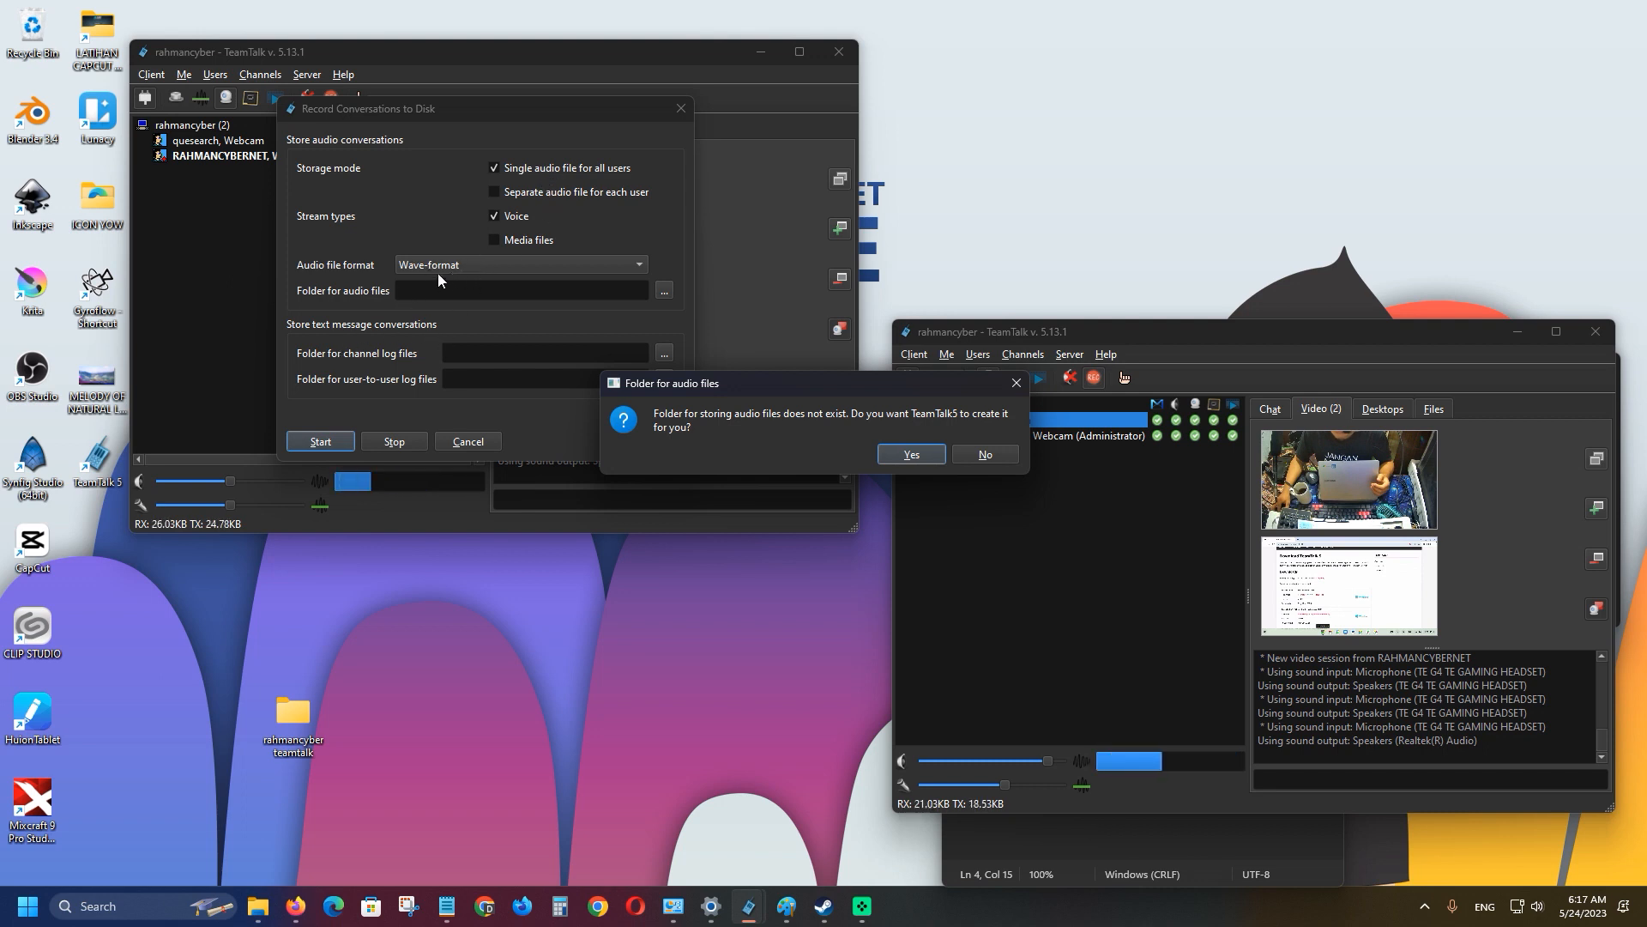
pyautogui.click(912, 454)
pyautogui.click(527, 307)
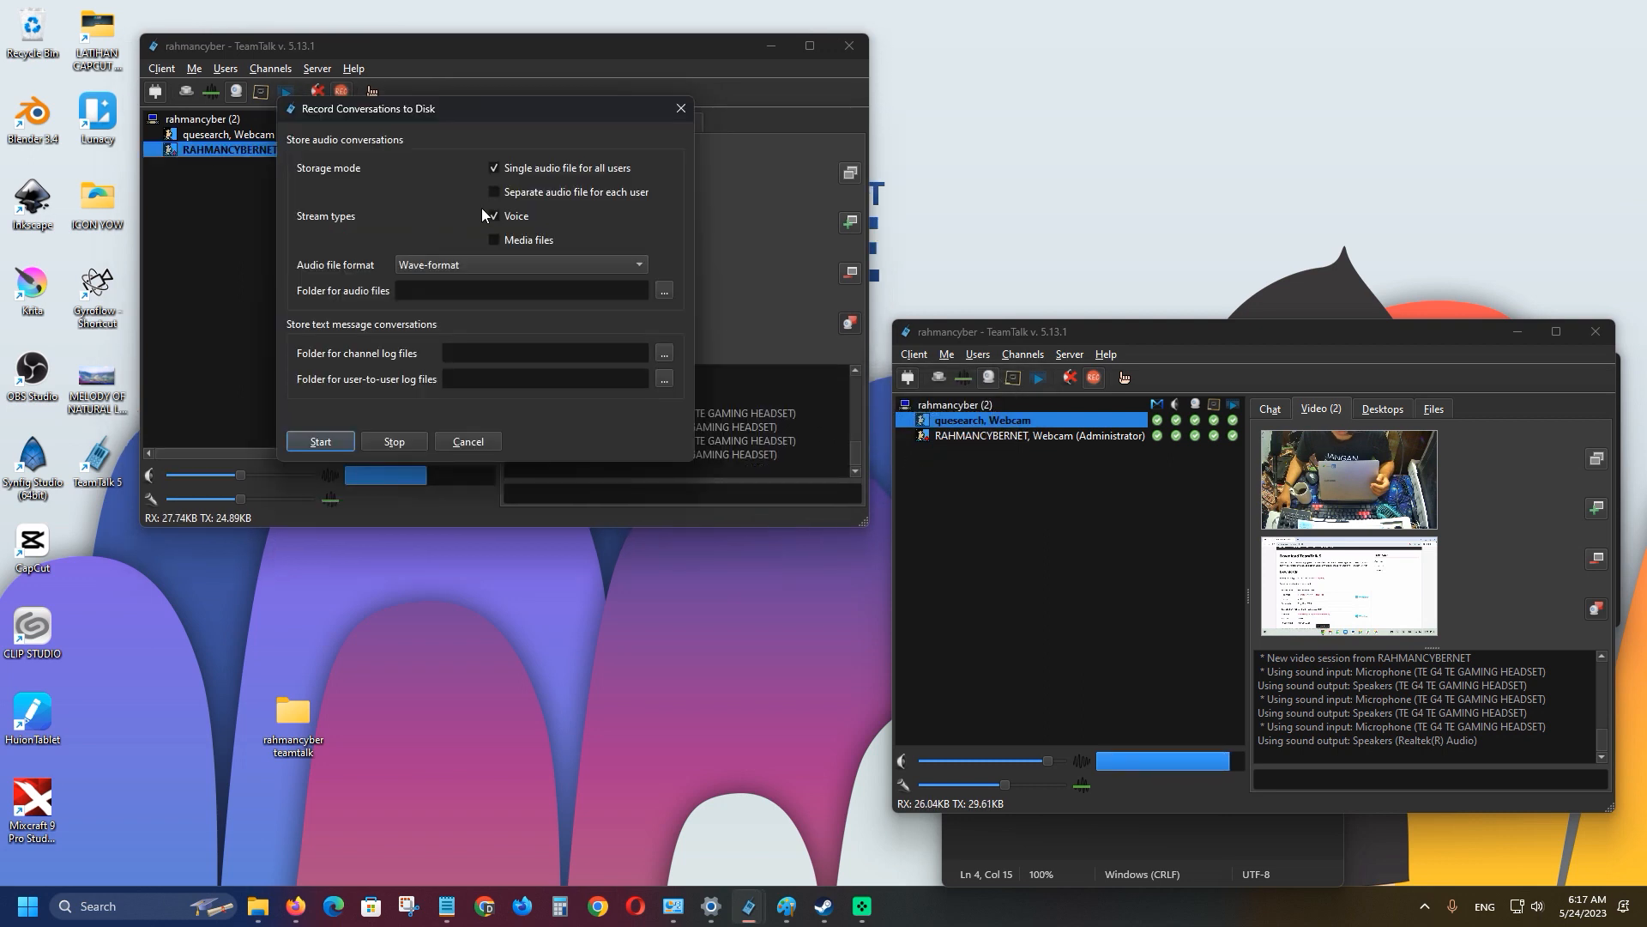
# Enable media files and separate per-user audio, with audio and channel log folders in TeamTalk5.
pyautogui.click(496, 239)
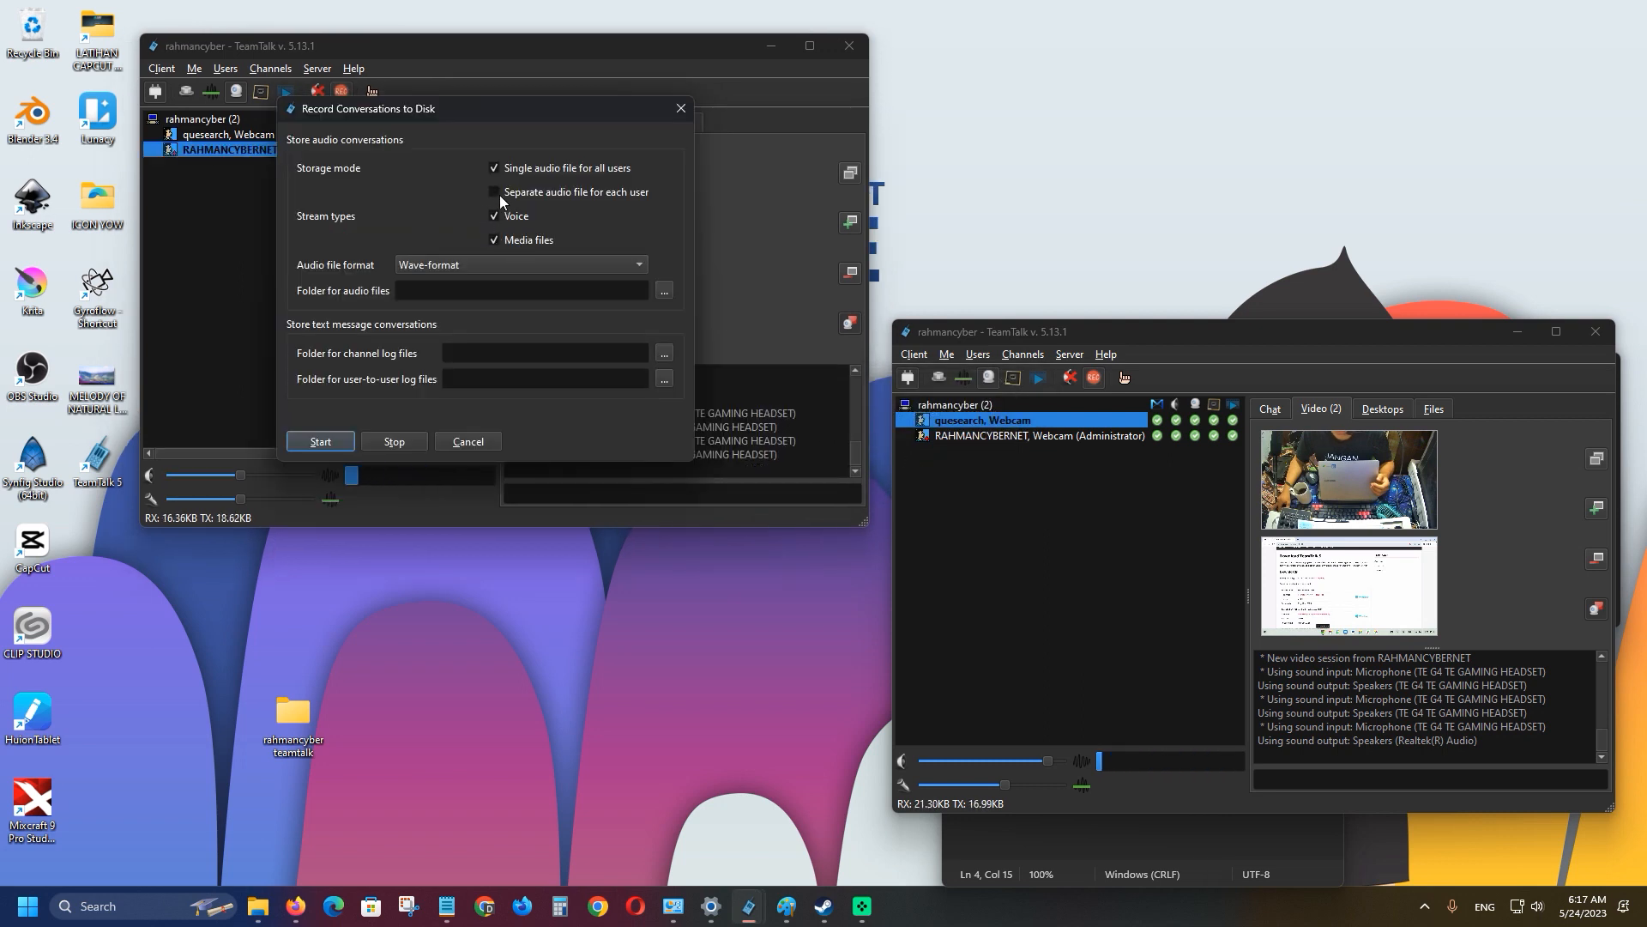
pyautogui.click(495, 193)
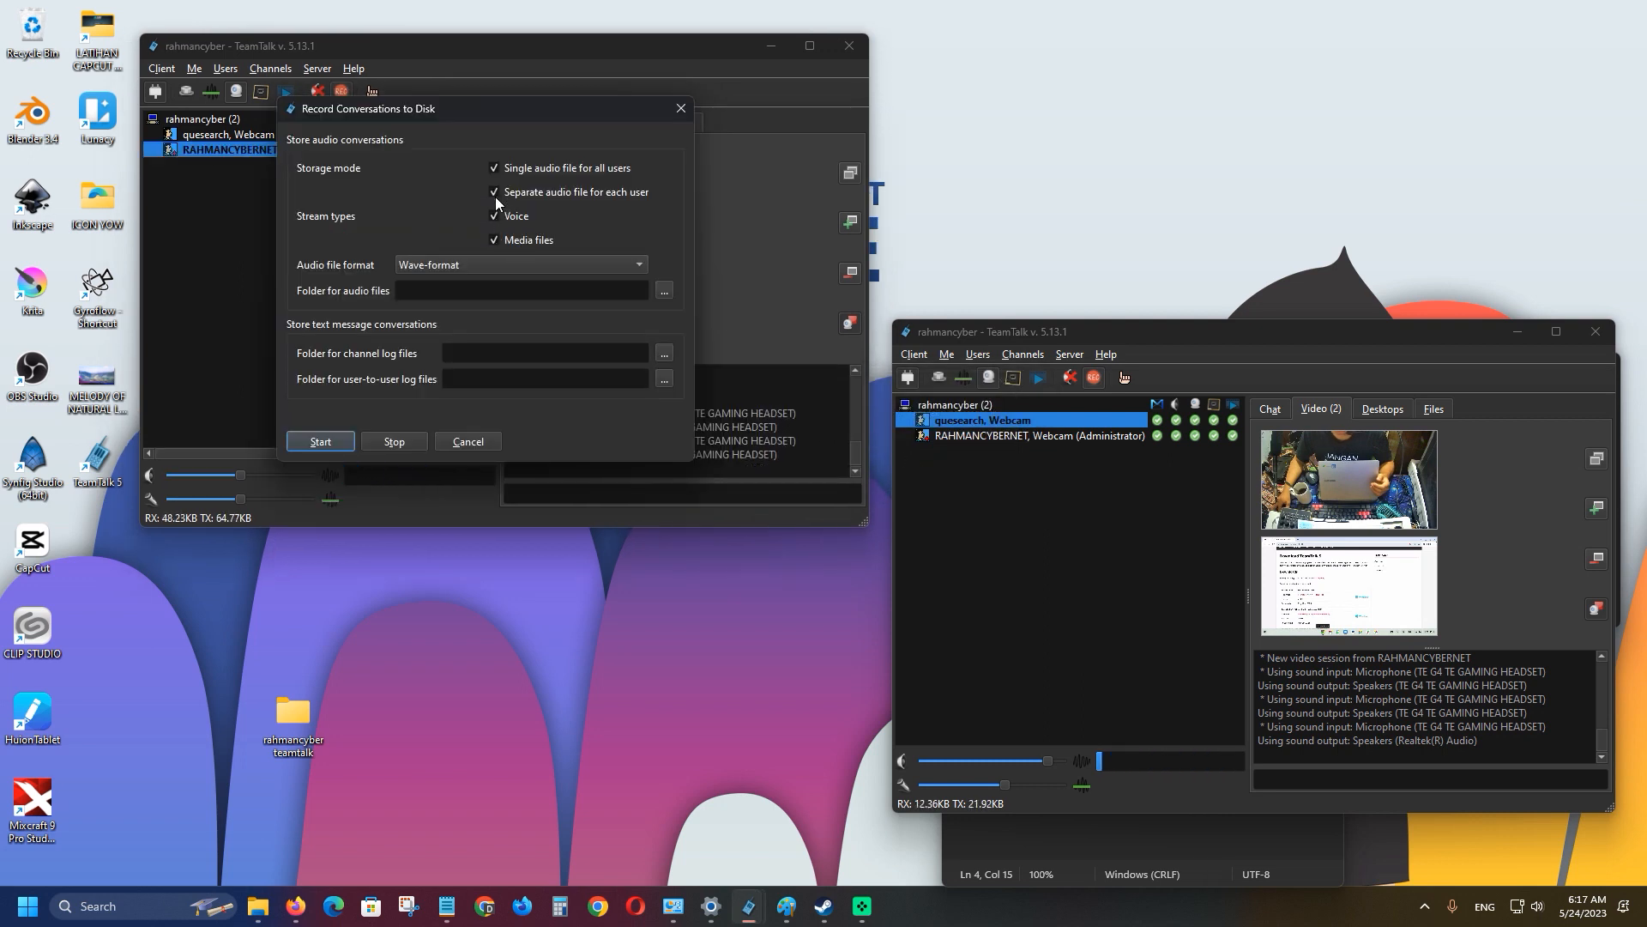
pyautogui.click(662, 291)
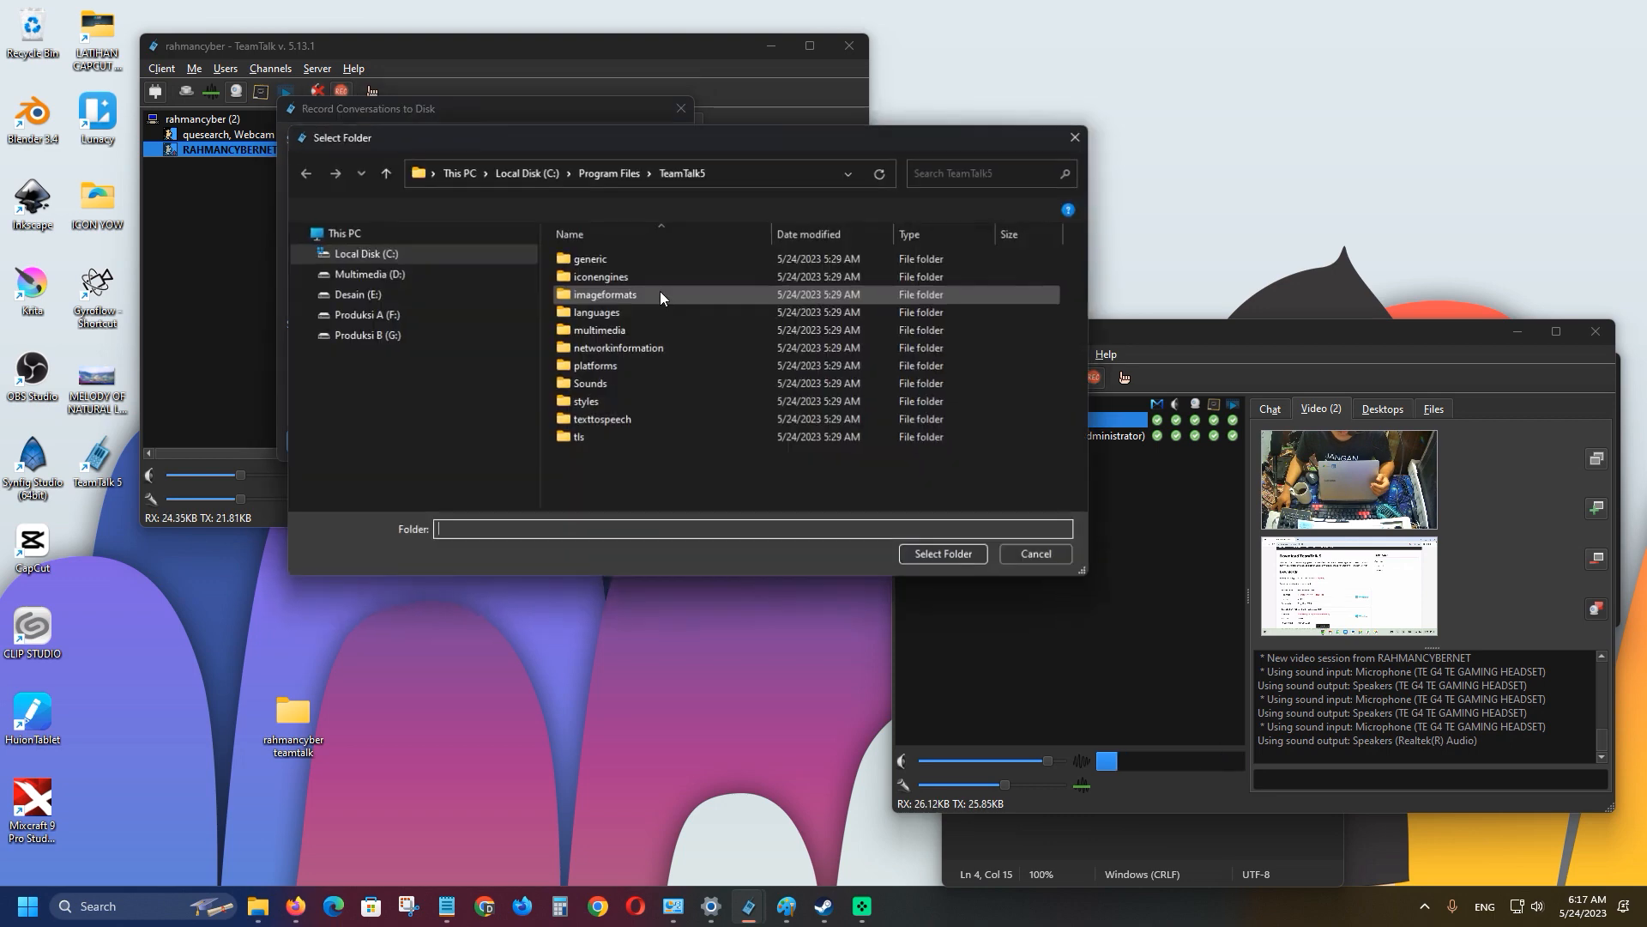
pyautogui.click(952, 556)
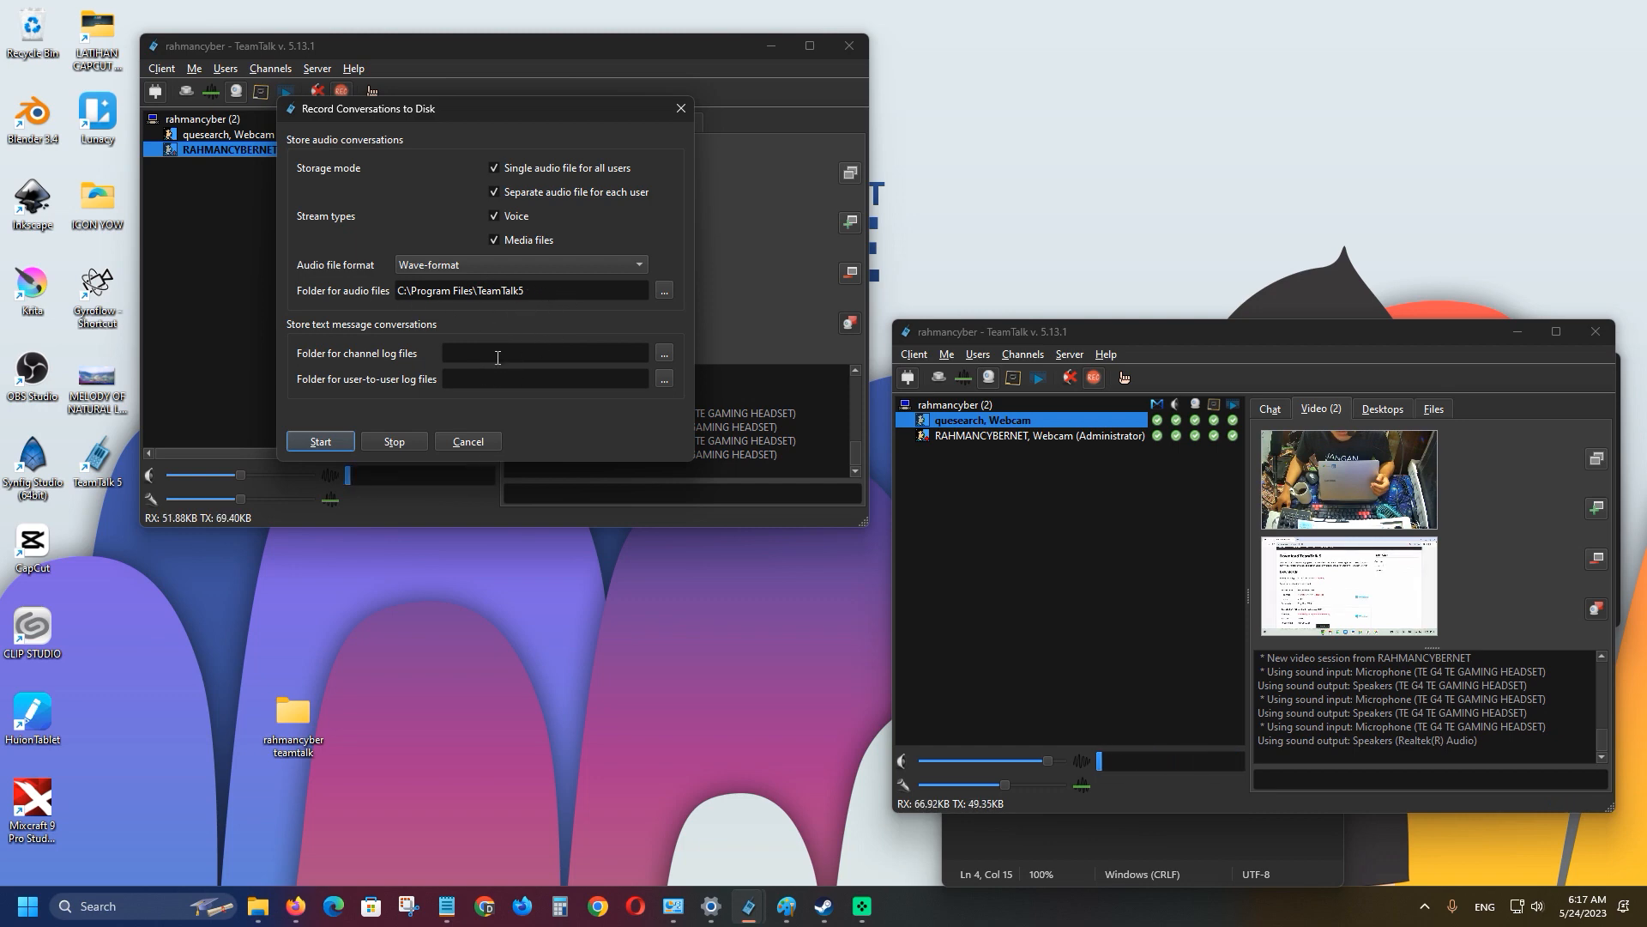
pyautogui.click(663, 354)
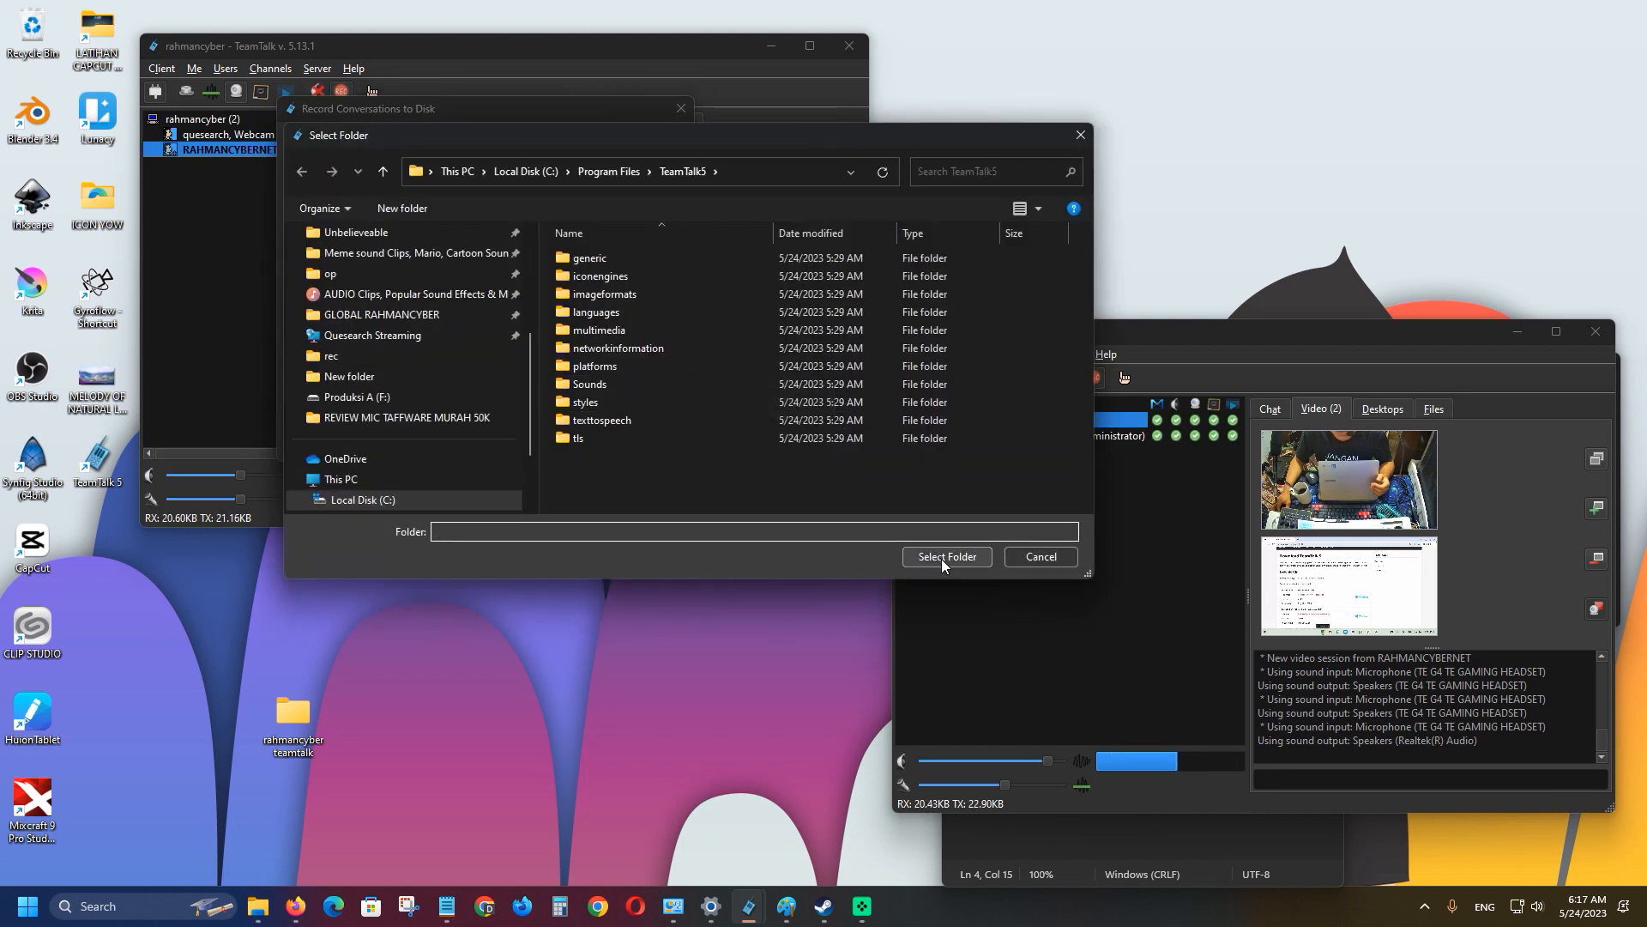
pyautogui.click(944, 557)
# Create 'New folder' inside C:\Program Files\TeamTalk5 and use it for user-to-user logs.
pyautogui.click(665, 379)
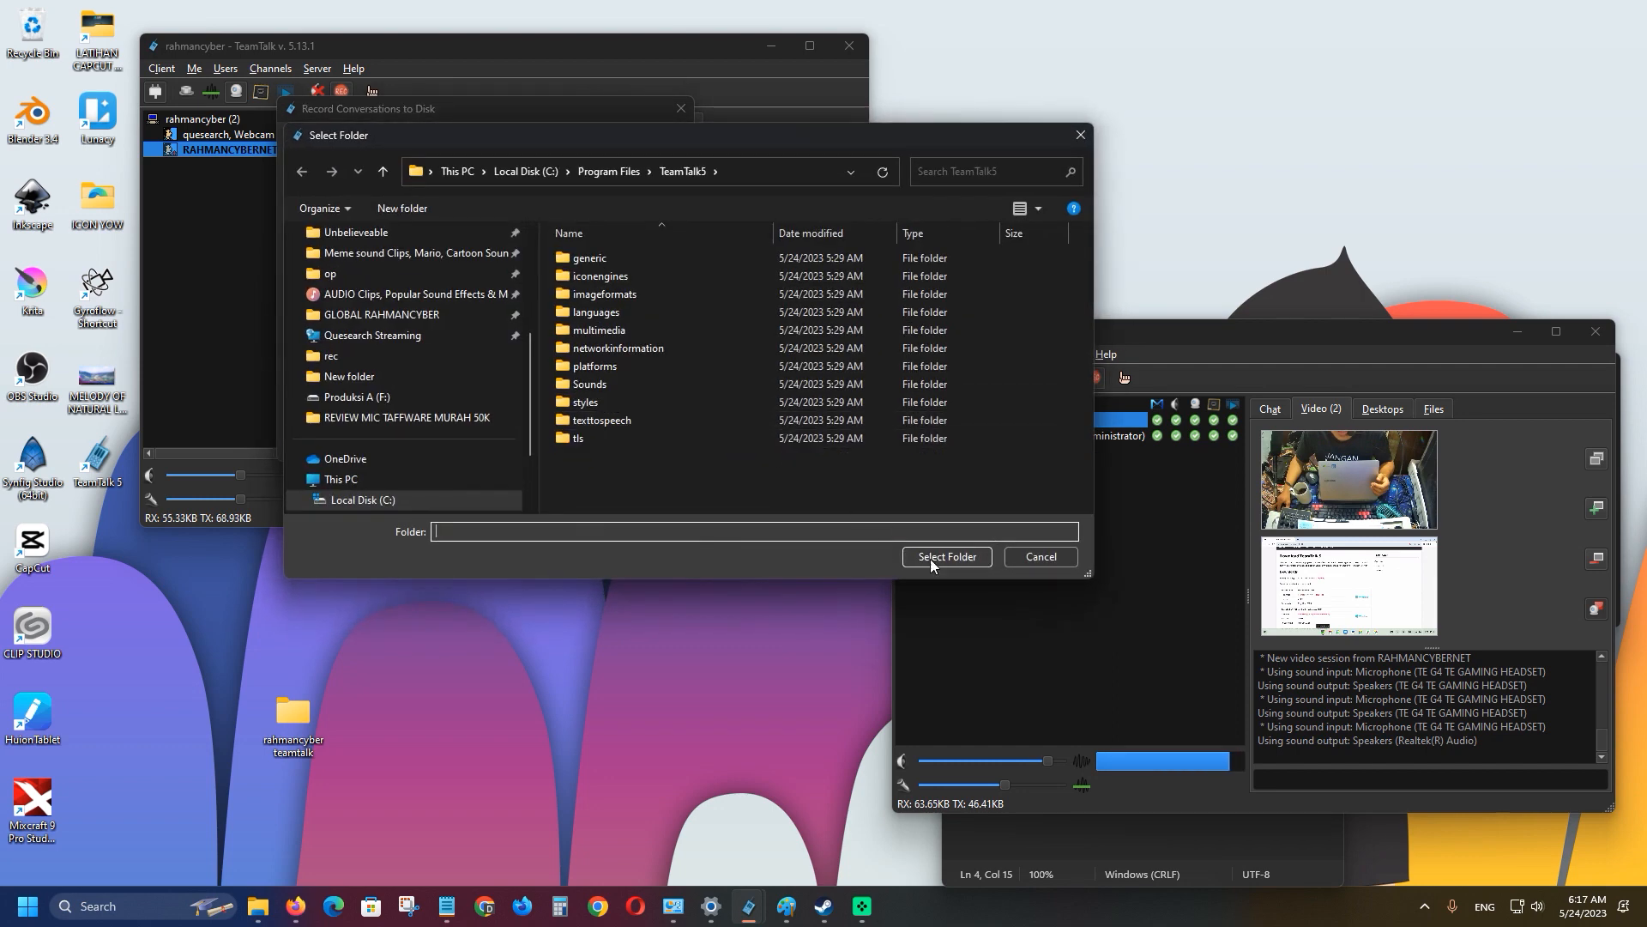
pyautogui.rightClick(643, 471)
pyautogui.moveTo(810, 655)
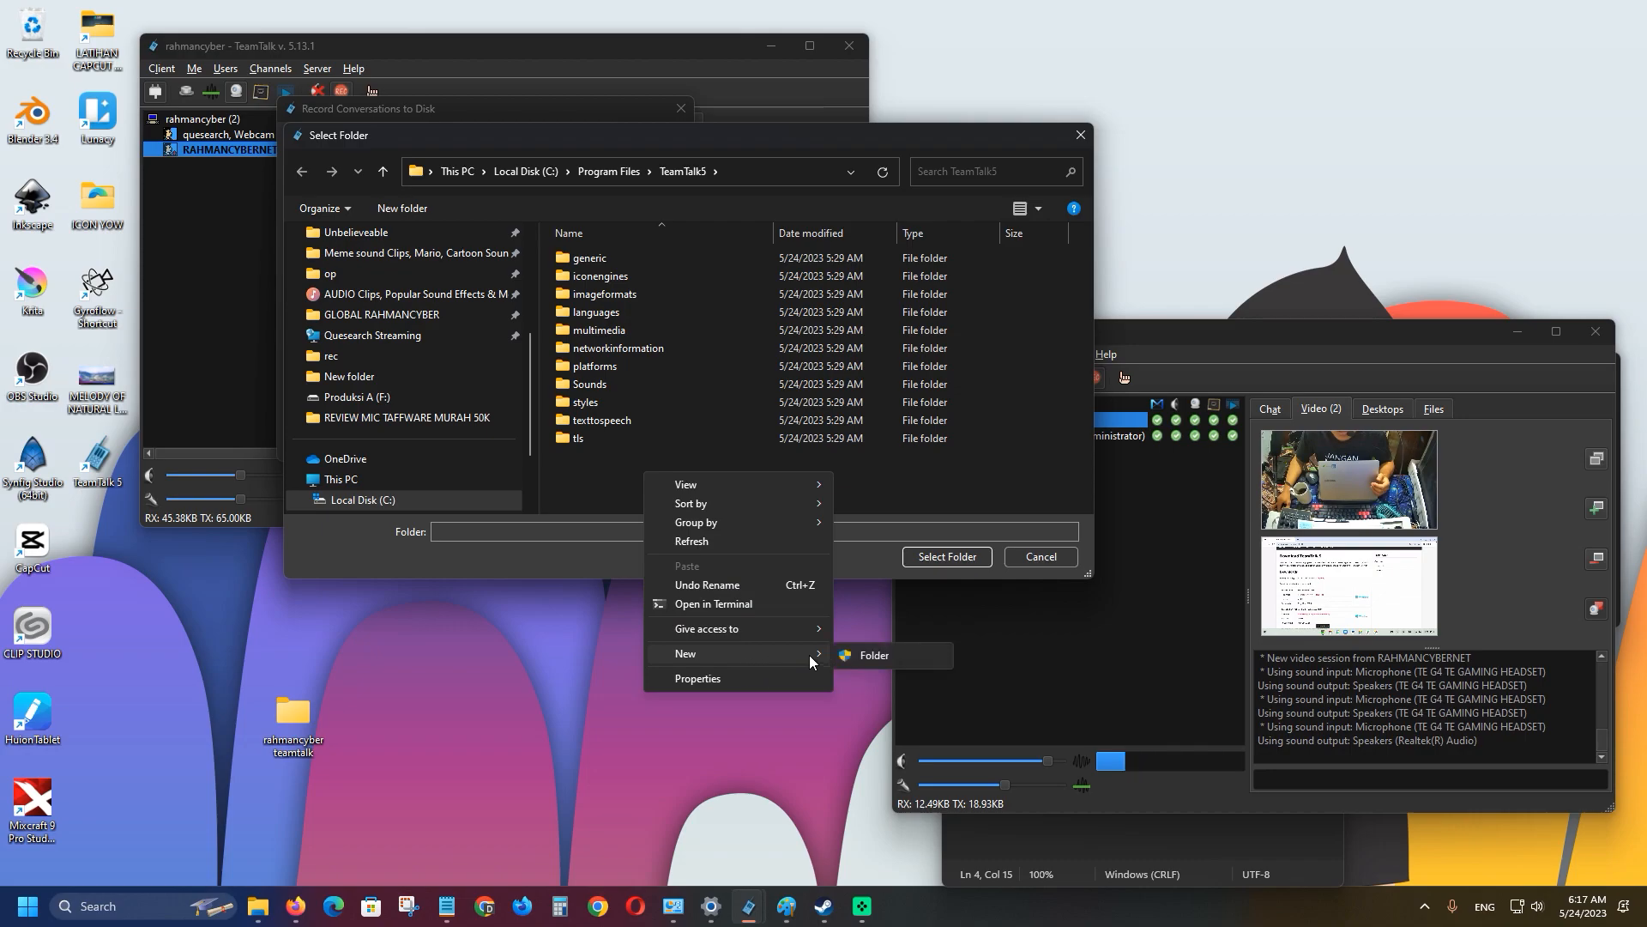
pyautogui.click(867, 657)
pyautogui.click(723, 569)
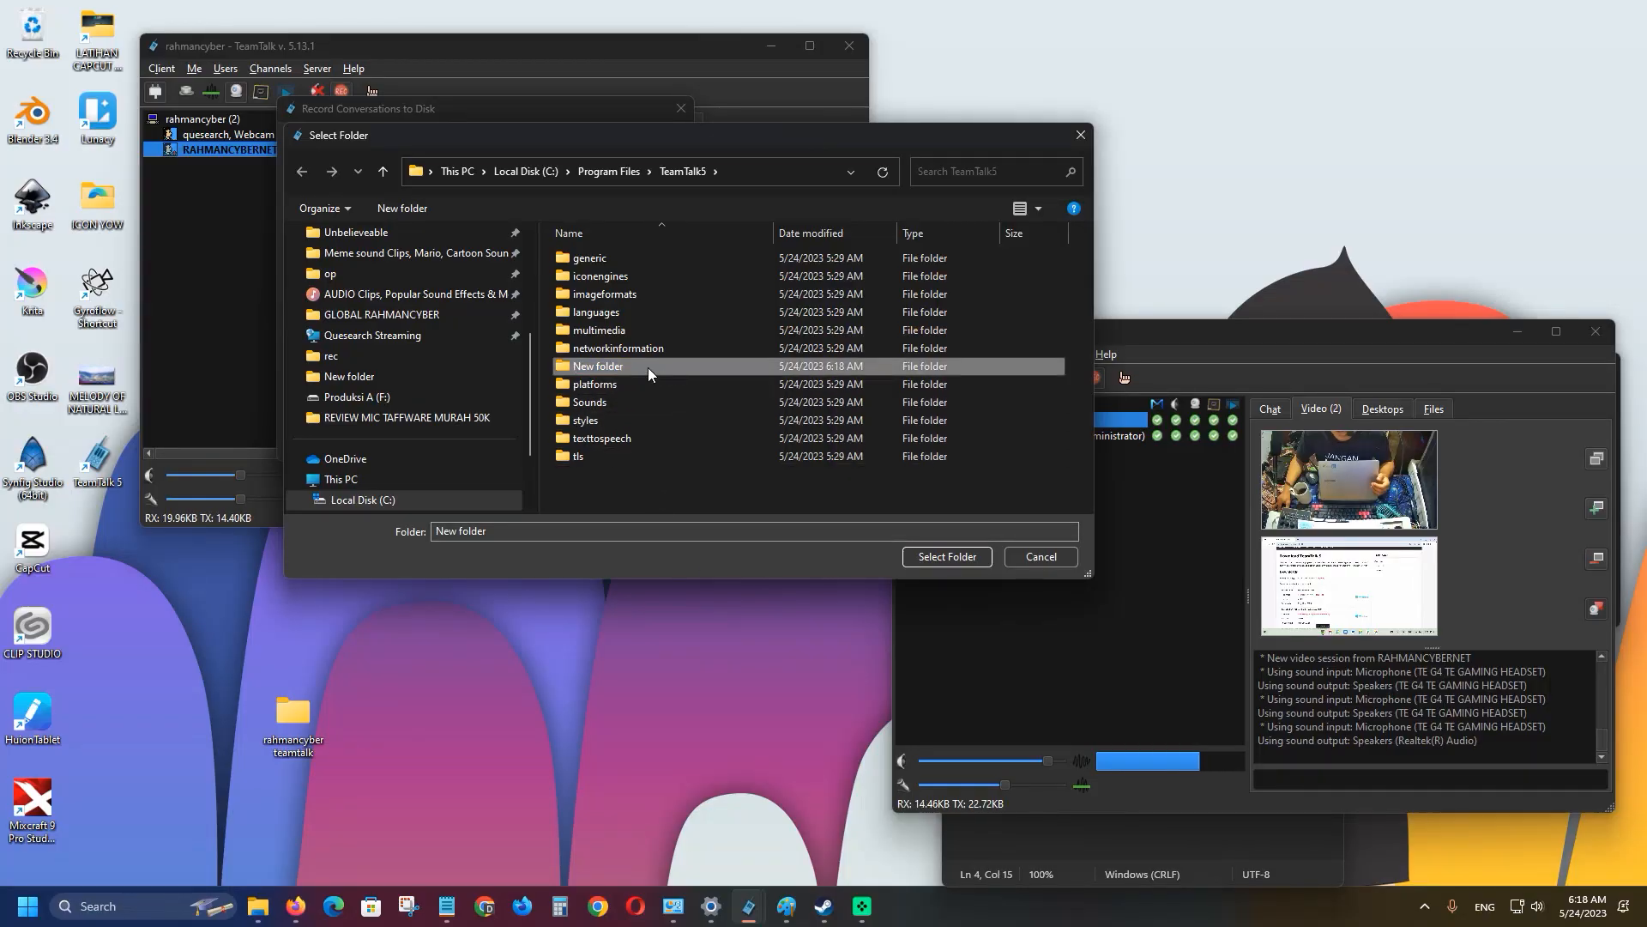
pyautogui.doubleClick(647, 367)
pyautogui.click(939, 557)
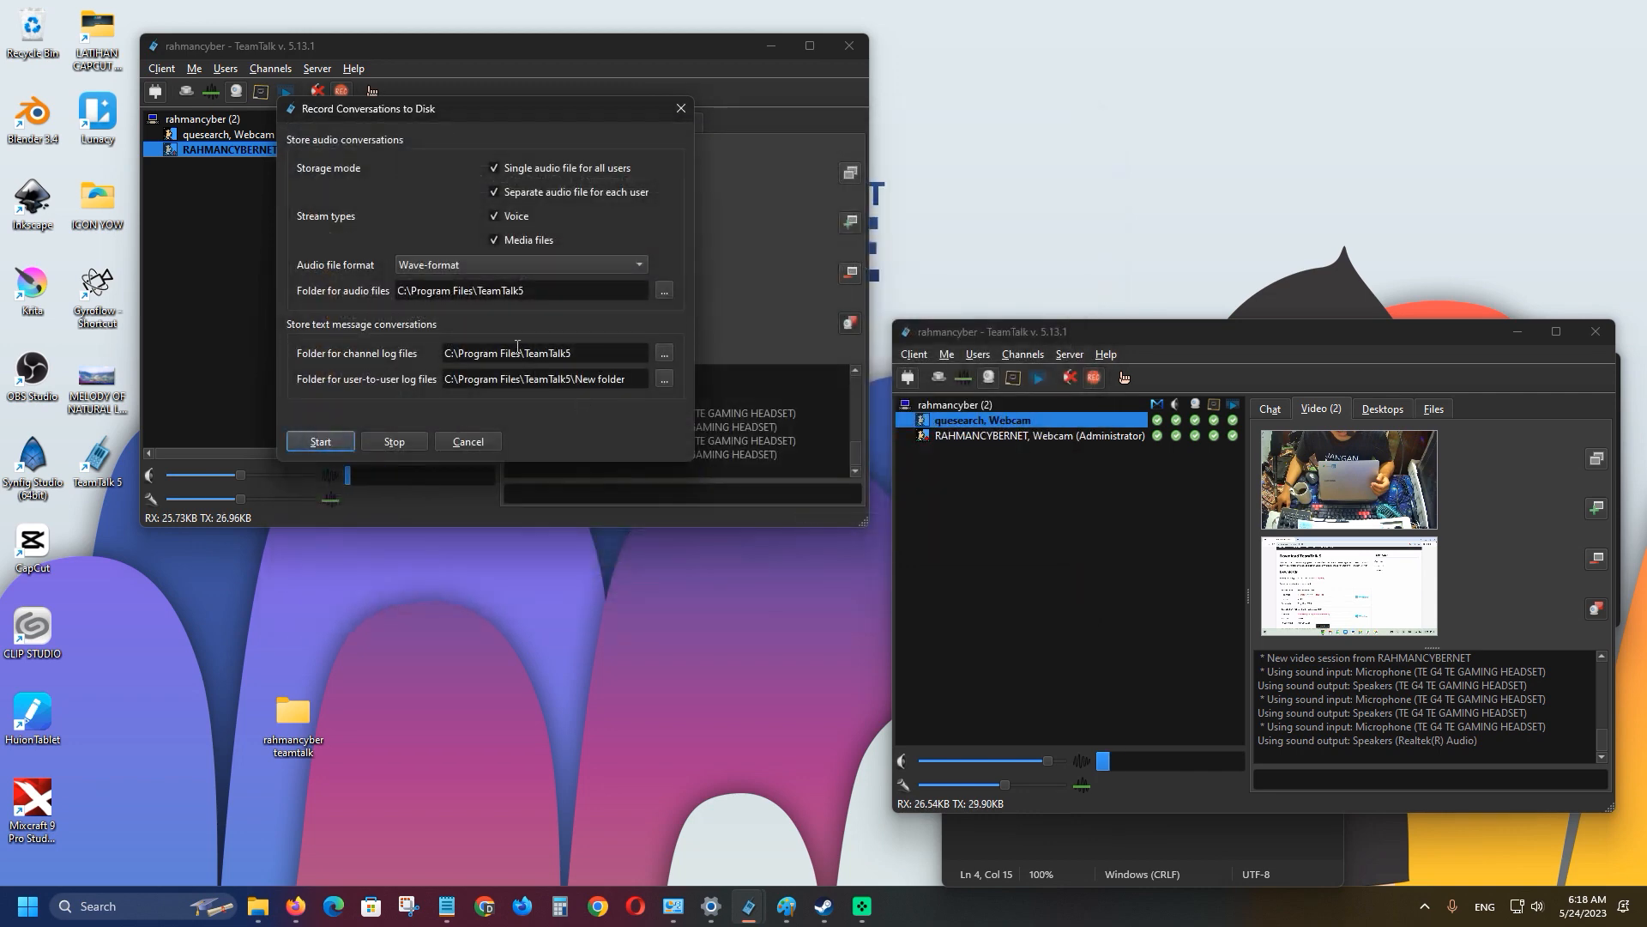
# Point audio files and channel logs to New folder too, then start recording.
pyautogui.click(663, 290)
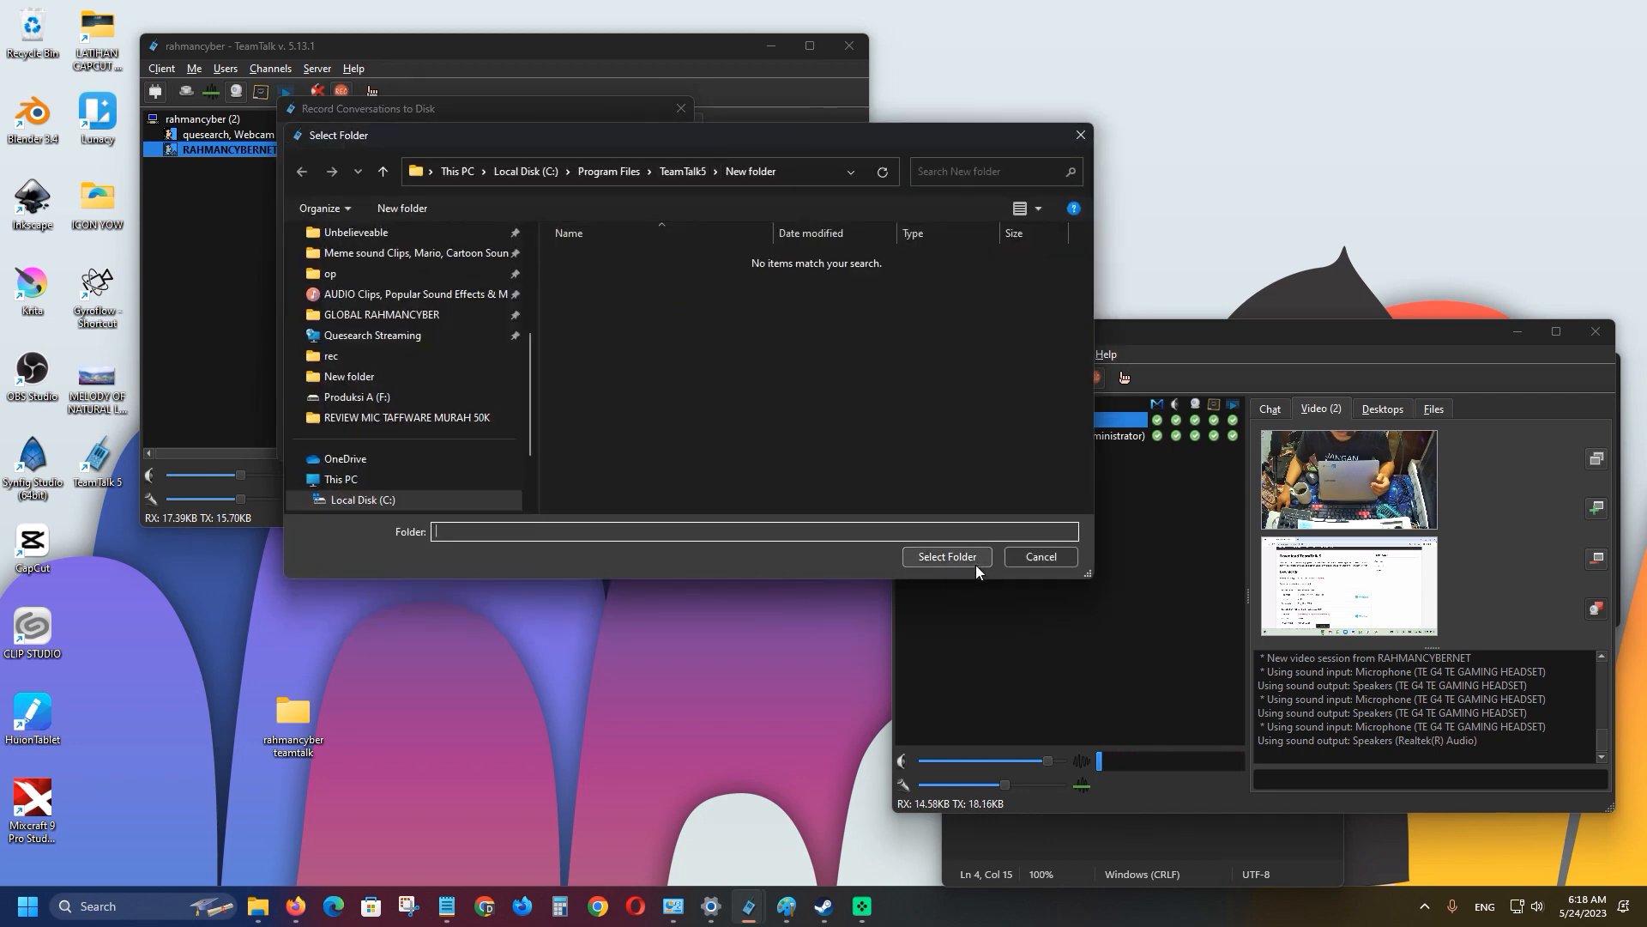
pyautogui.click(975, 562)
pyautogui.click(664, 355)
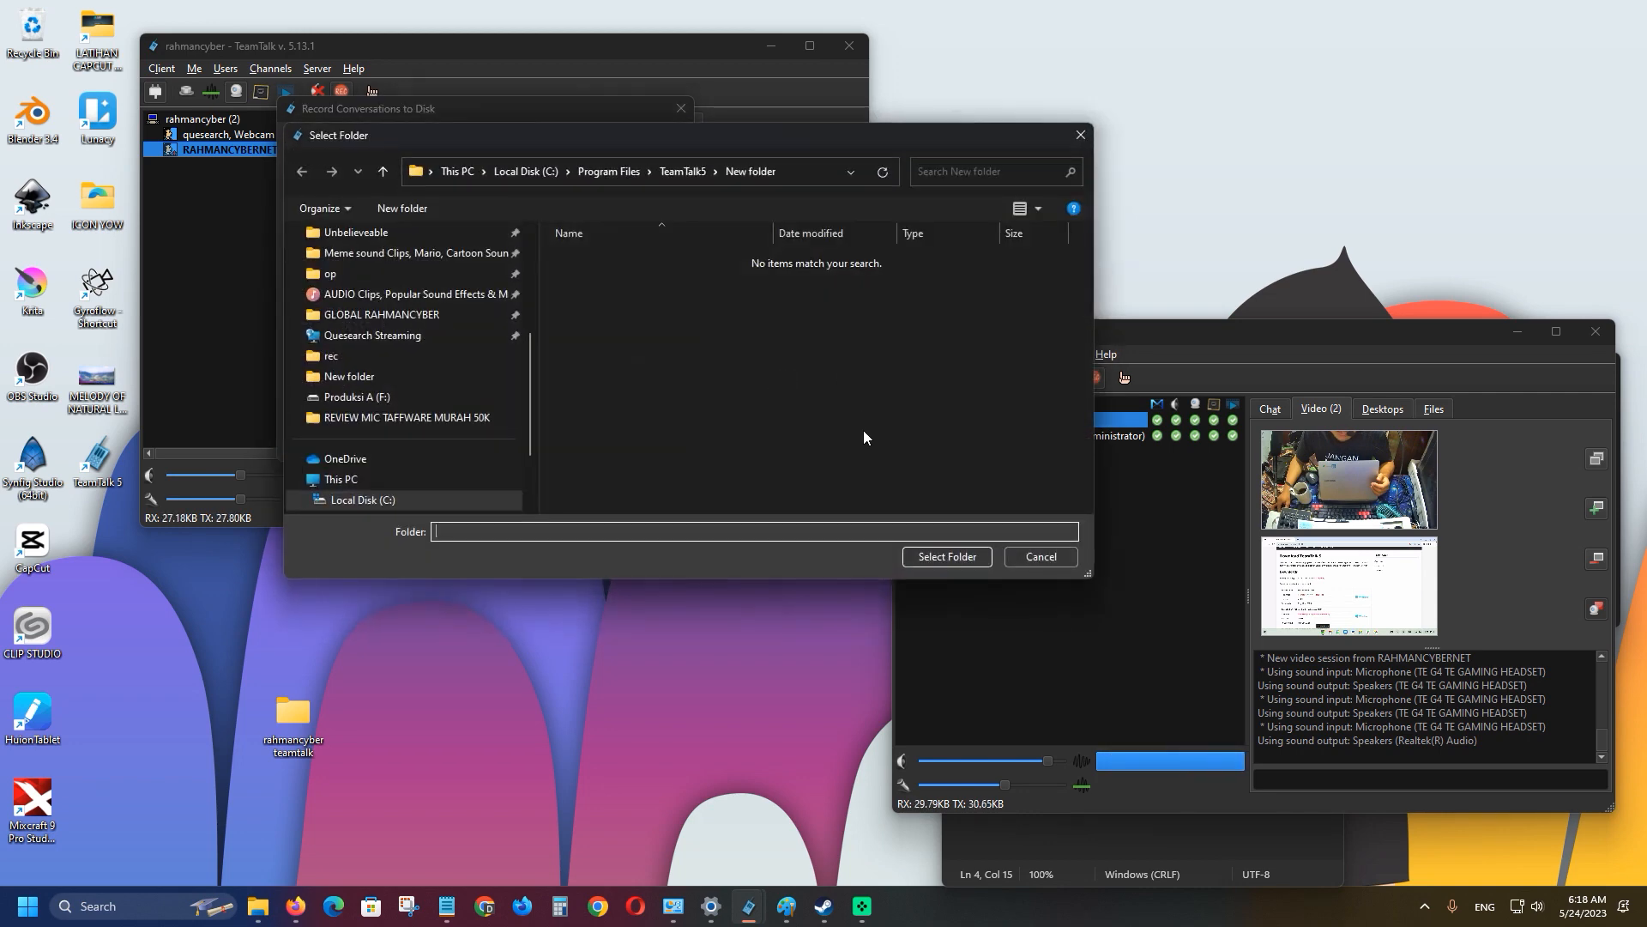
pyautogui.click(947, 561)
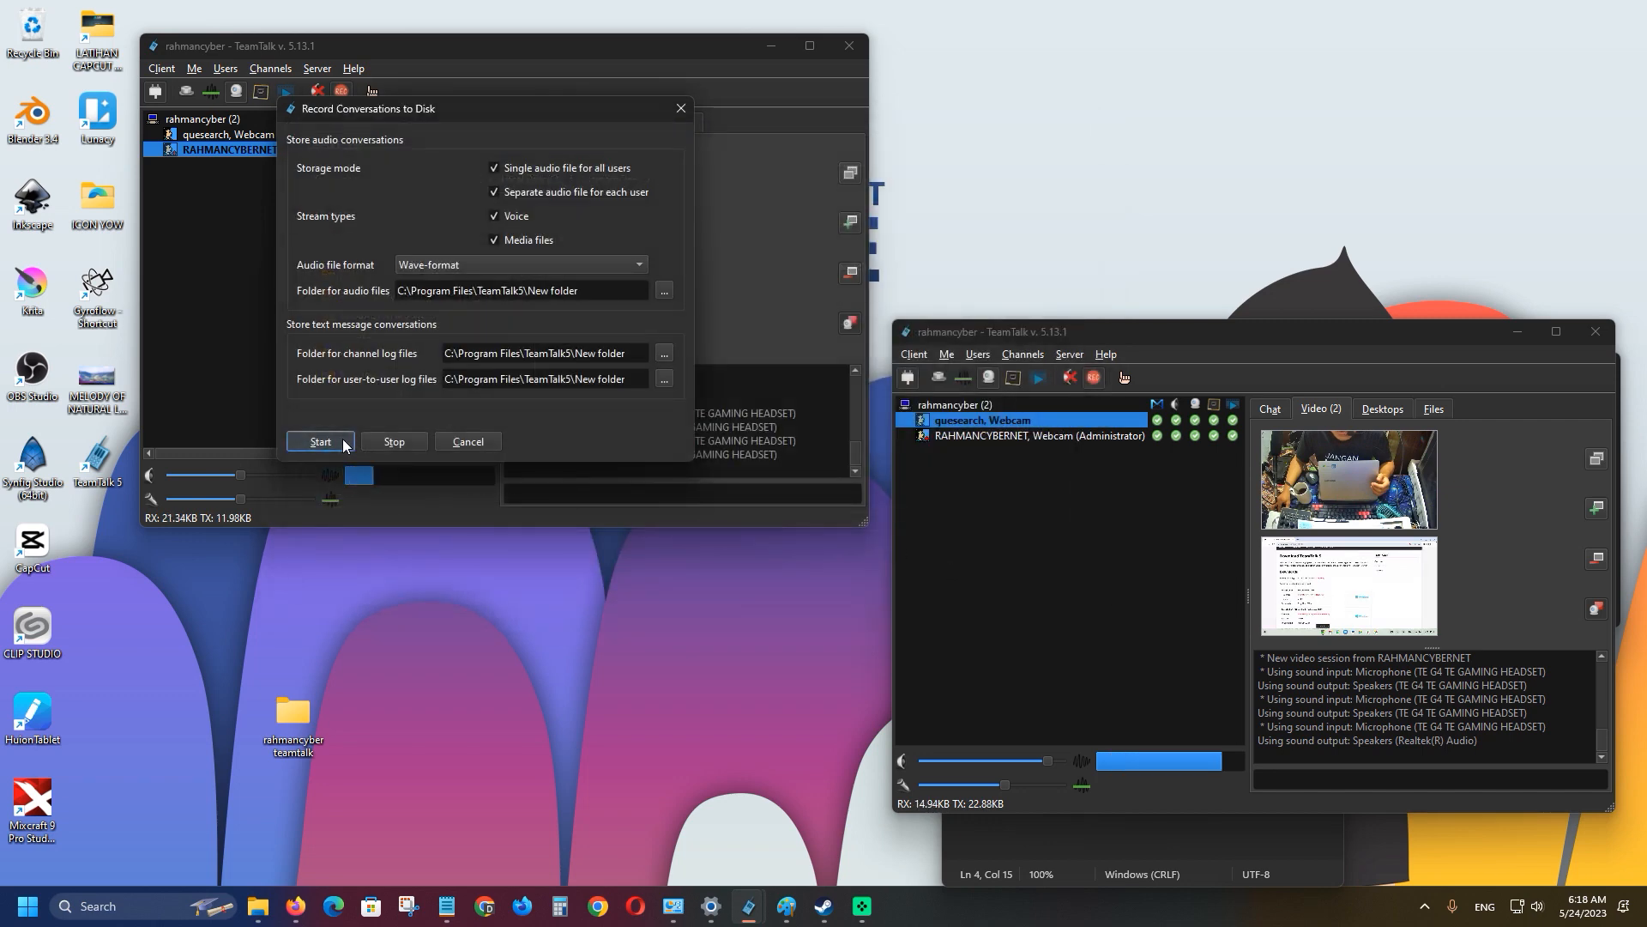
pyautogui.click(320, 441)
# Acknowledge the recording message and stop both clients' webcams.
pyautogui.click(544, 311)
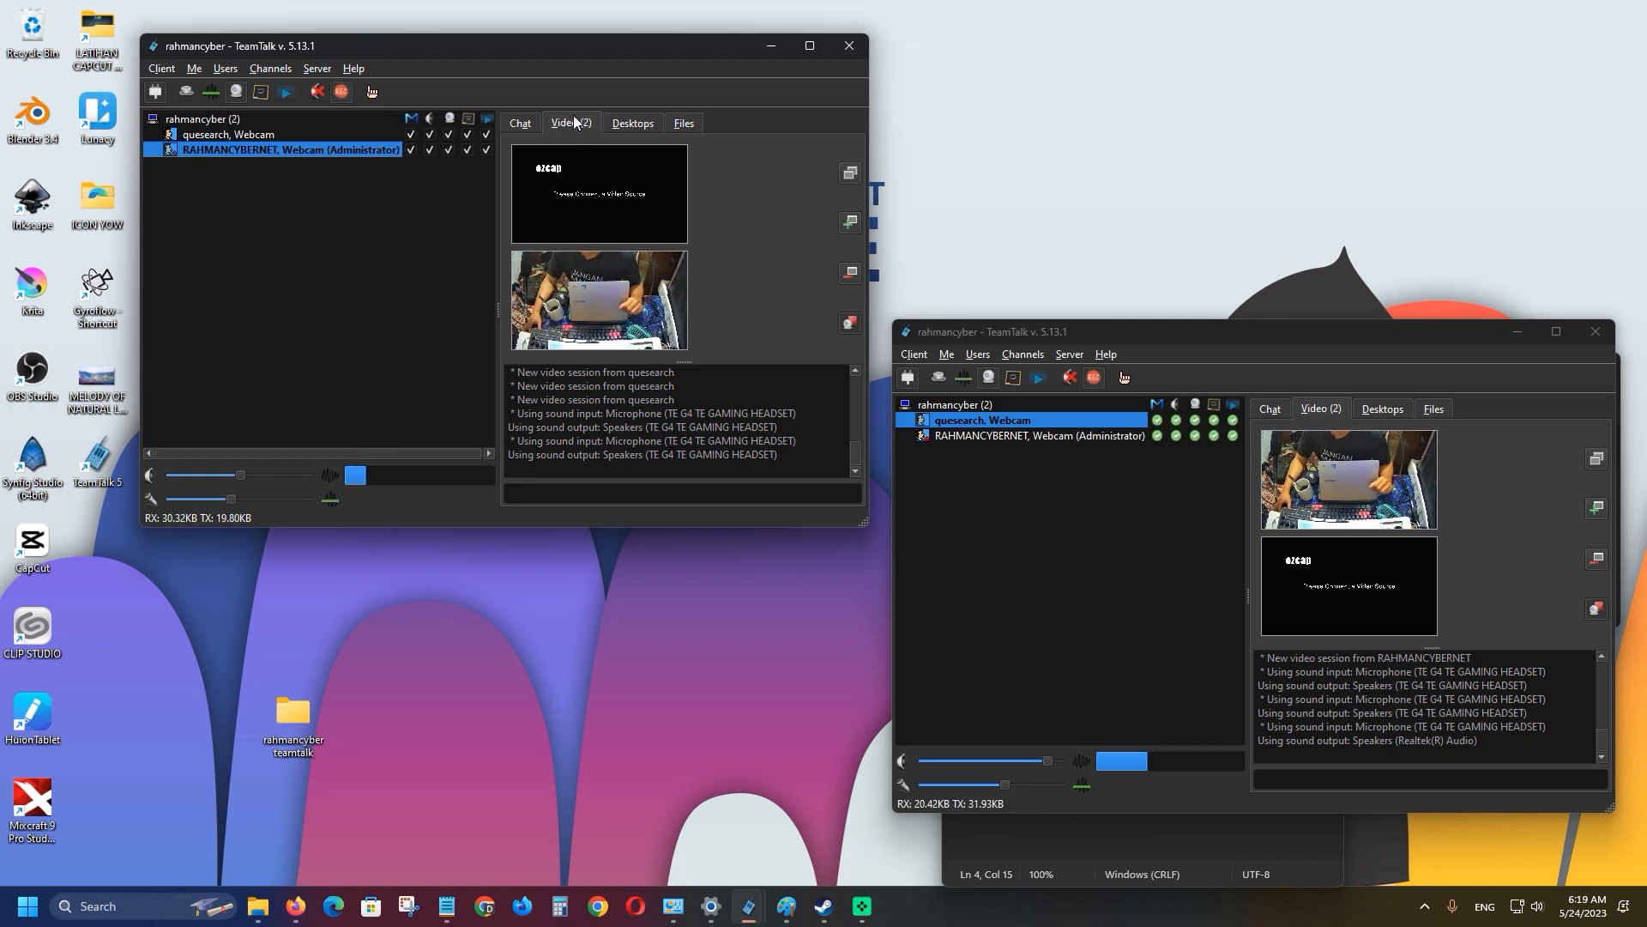
pyautogui.click(628, 125)
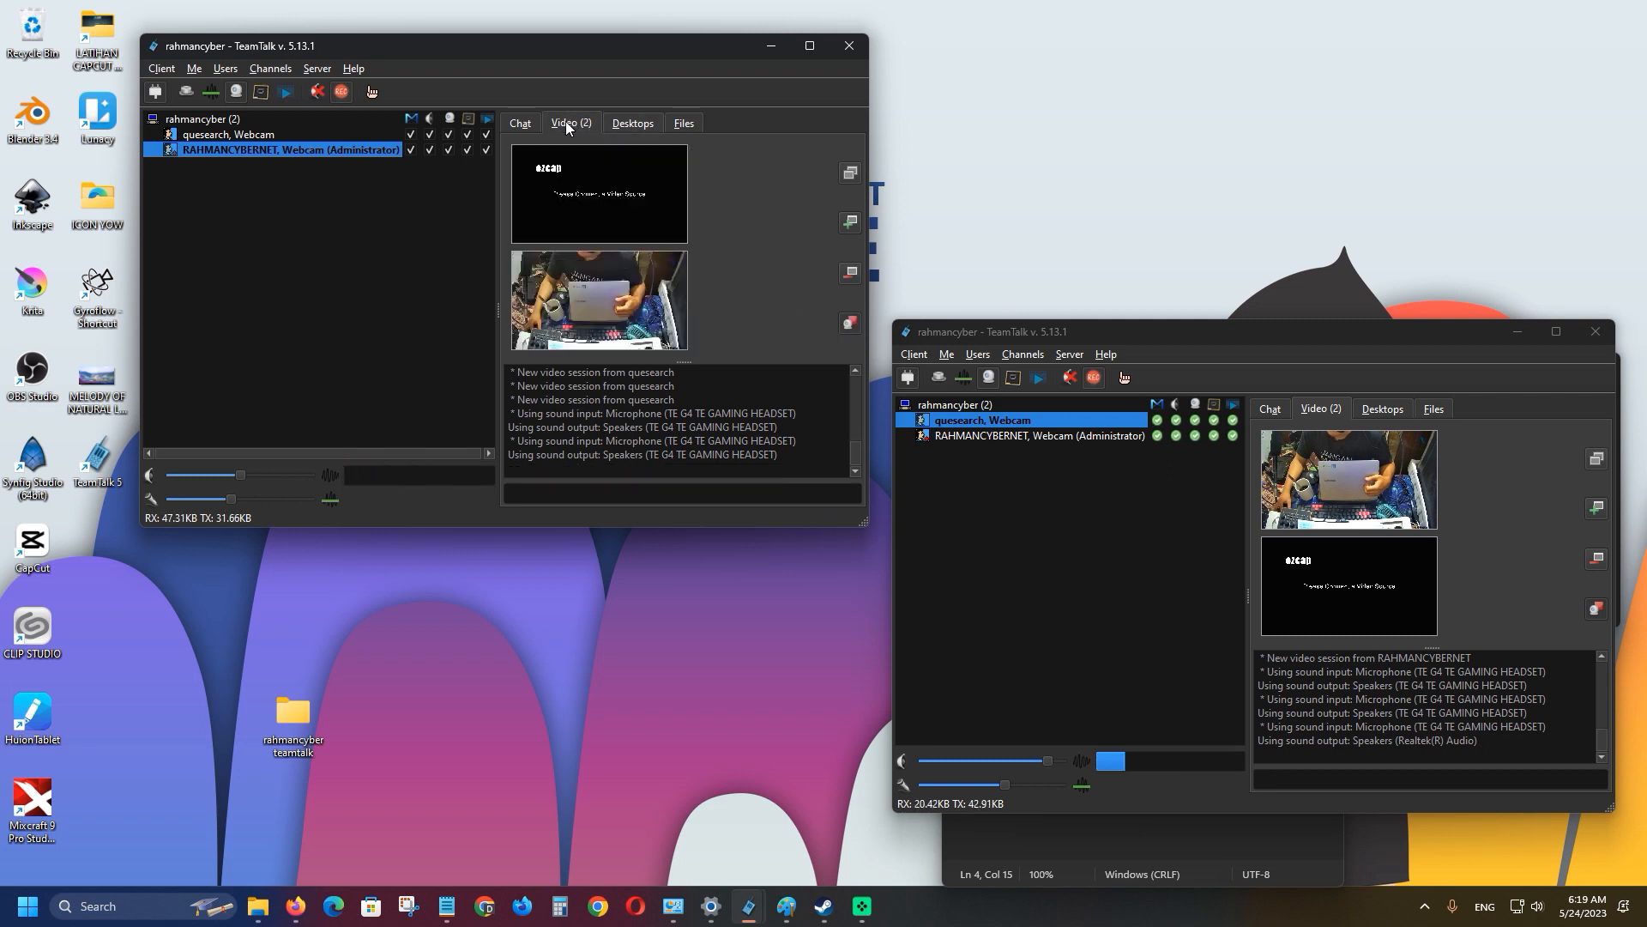
pyautogui.click(565, 122)
pyautogui.click(844, 322)
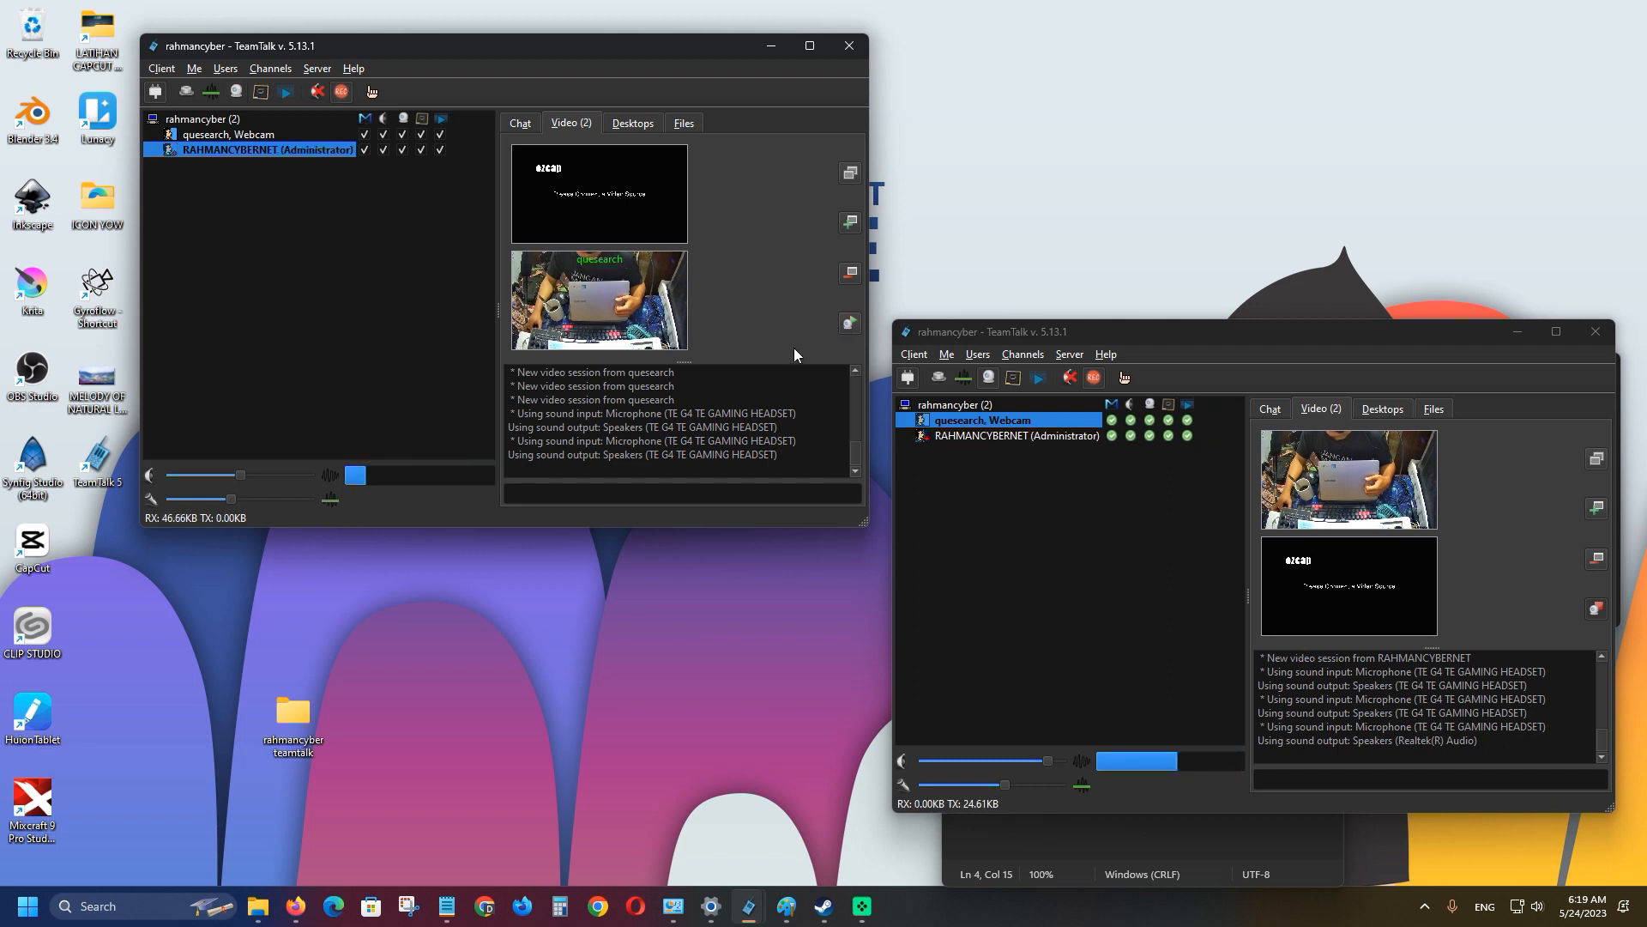
pyautogui.click(1594, 610)
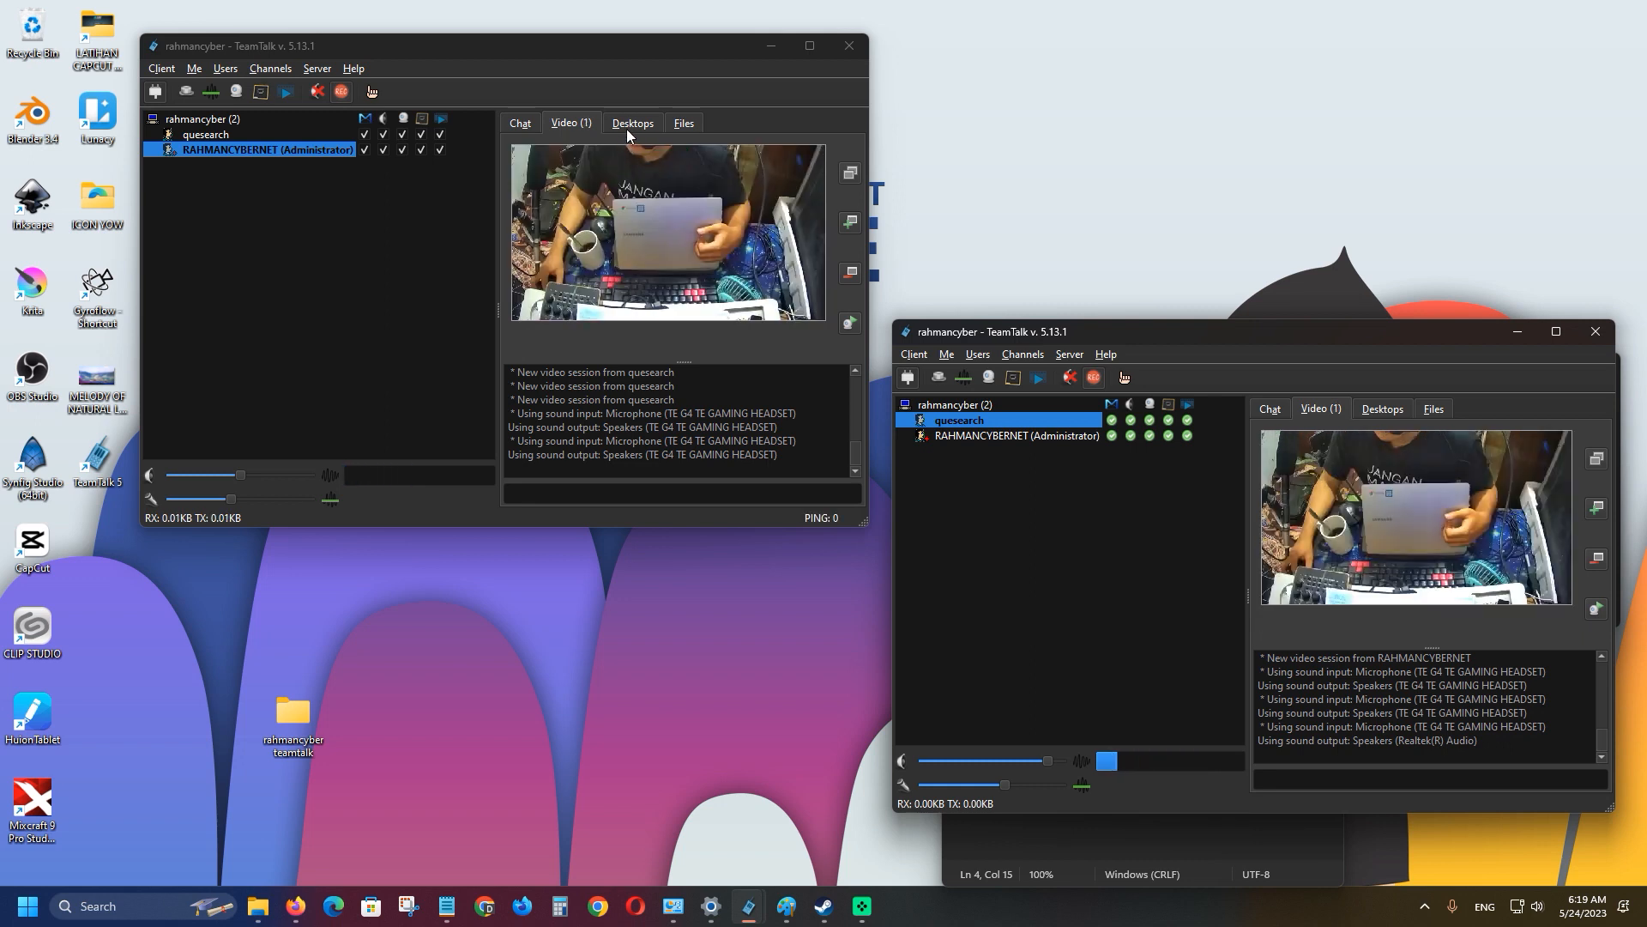
# Toggle the second client's webcam and show the empty Desktops page in both windows.
pyautogui.click(522, 124)
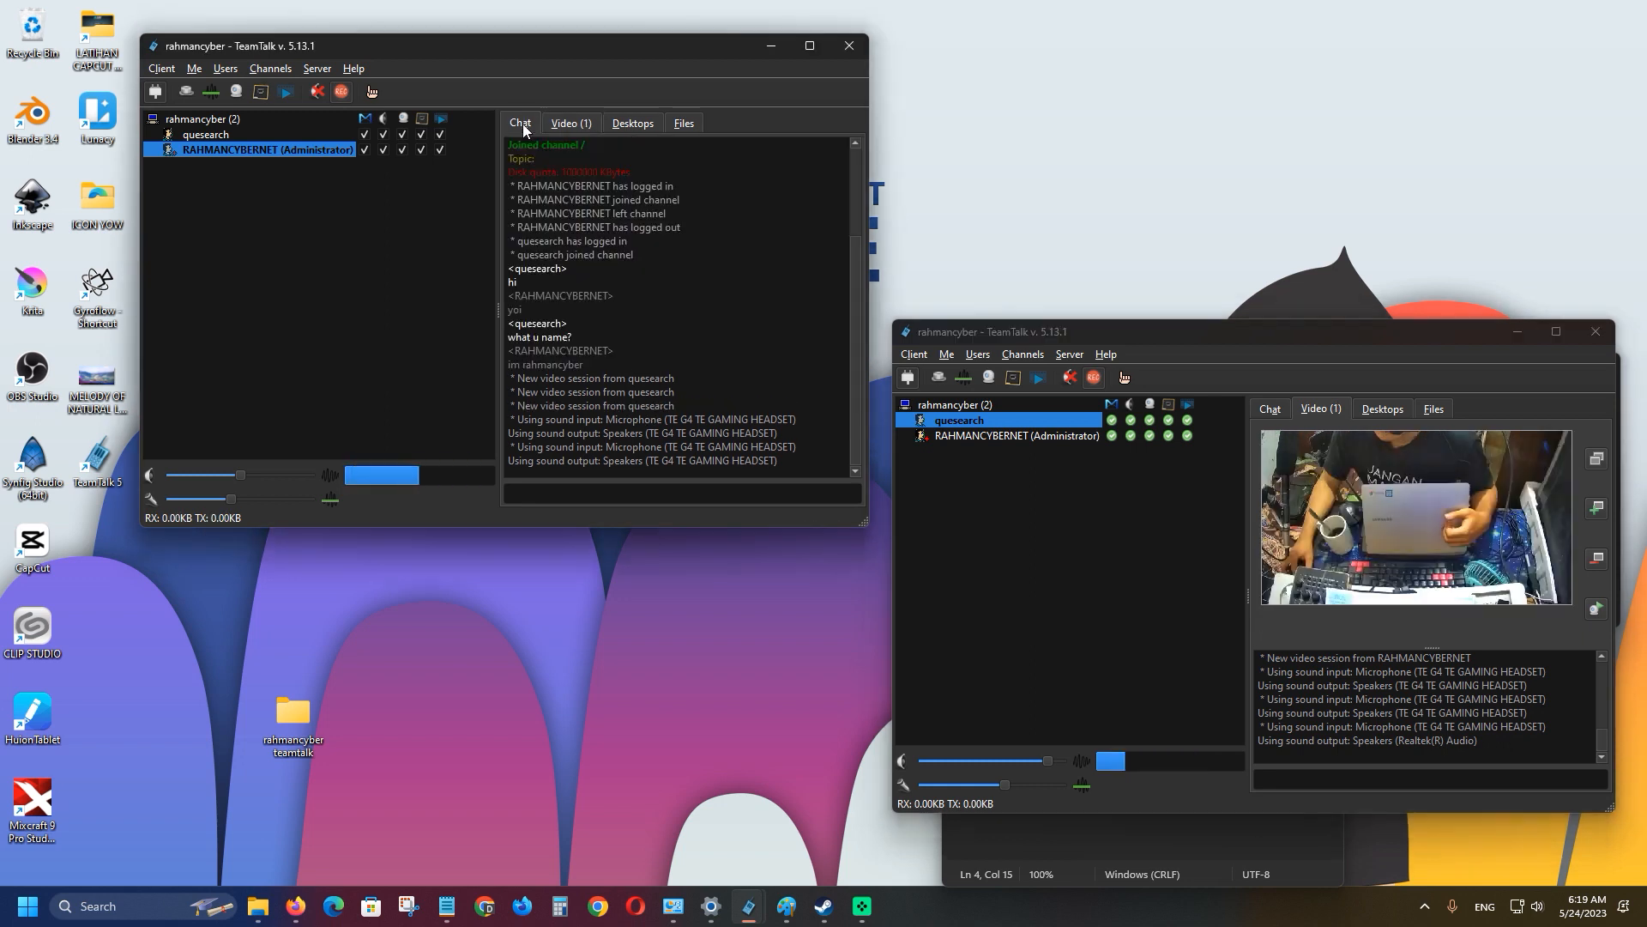
pyautogui.click(567, 123)
pyautogui.click(1595, 610)
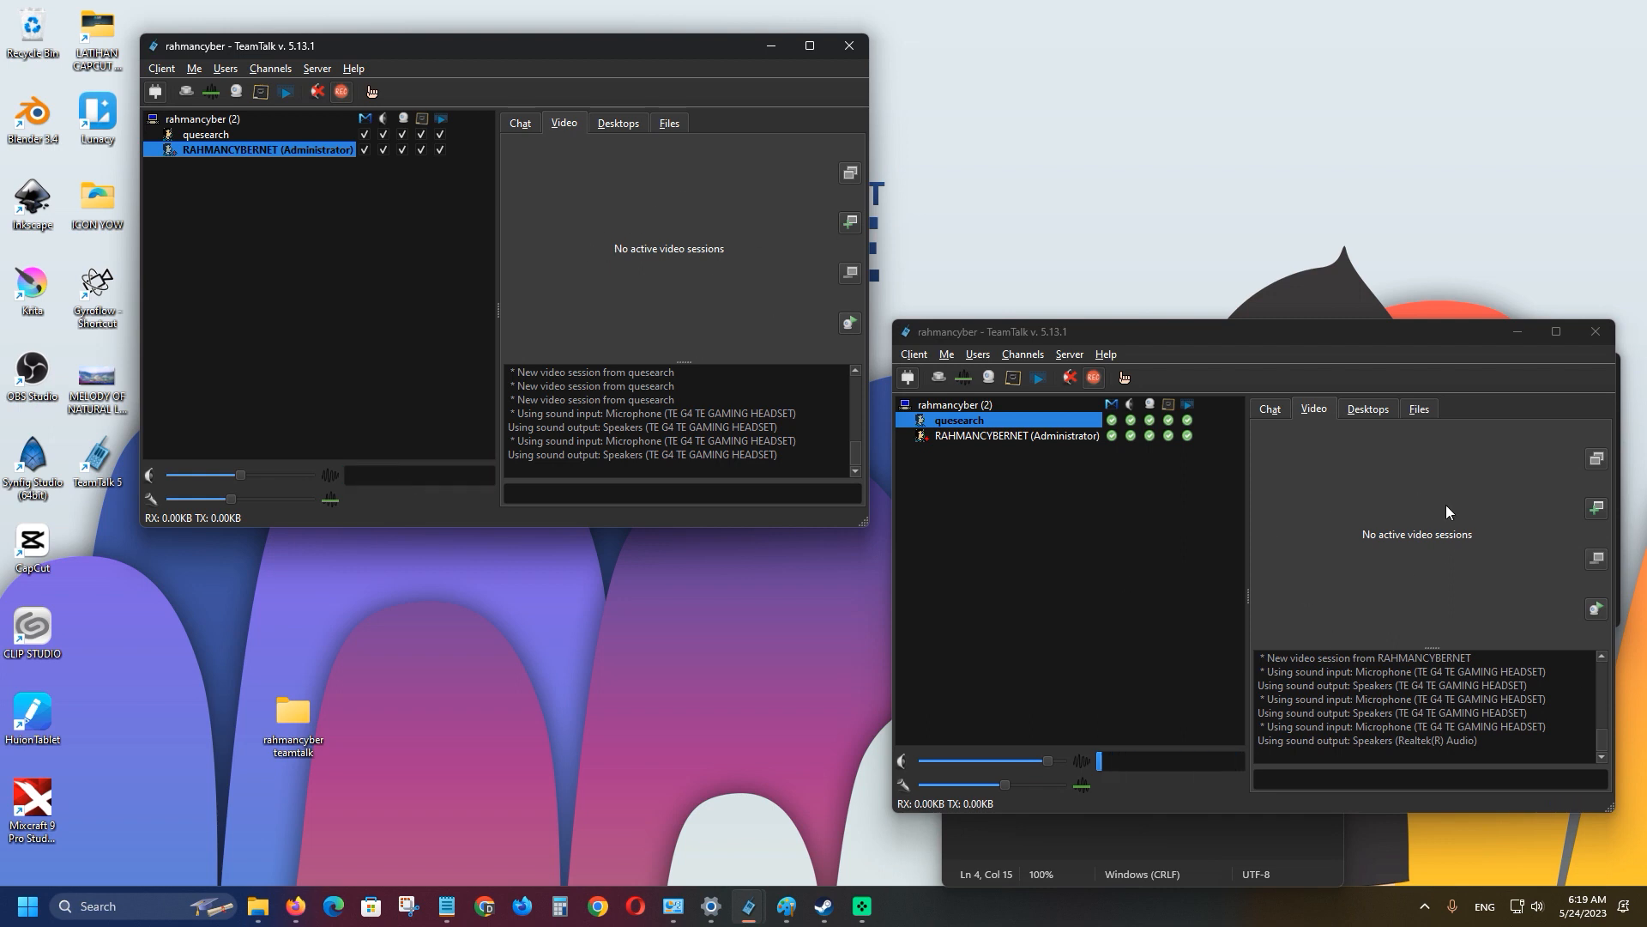
pyautogui.click(624, 118)
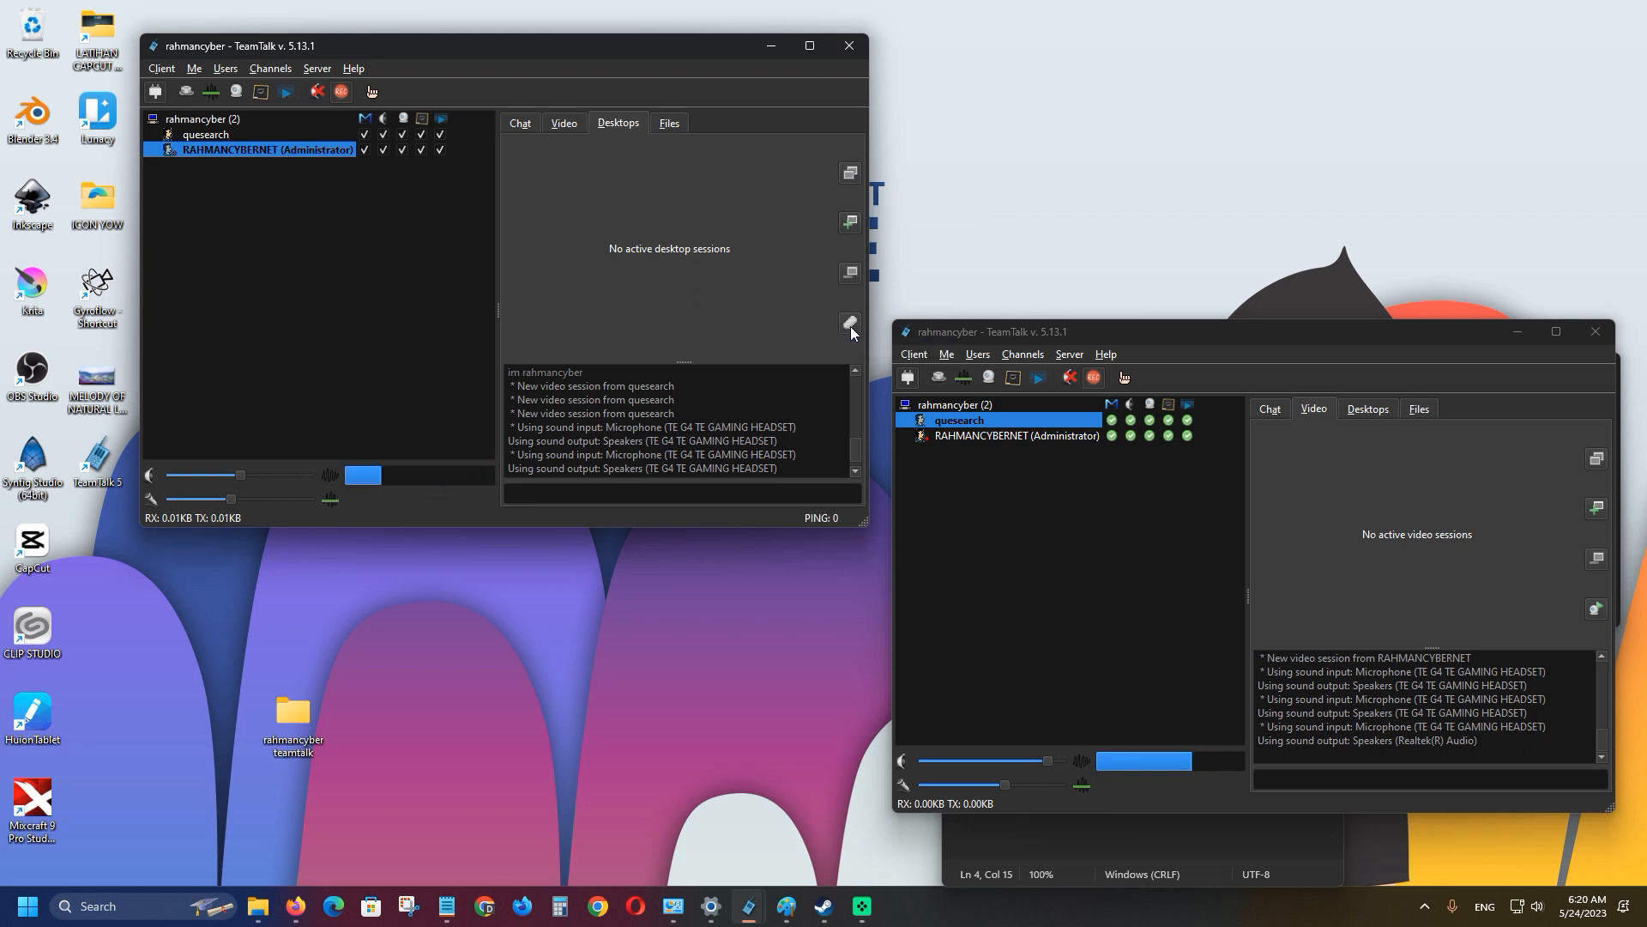
pyautogui.click(1598, 607)
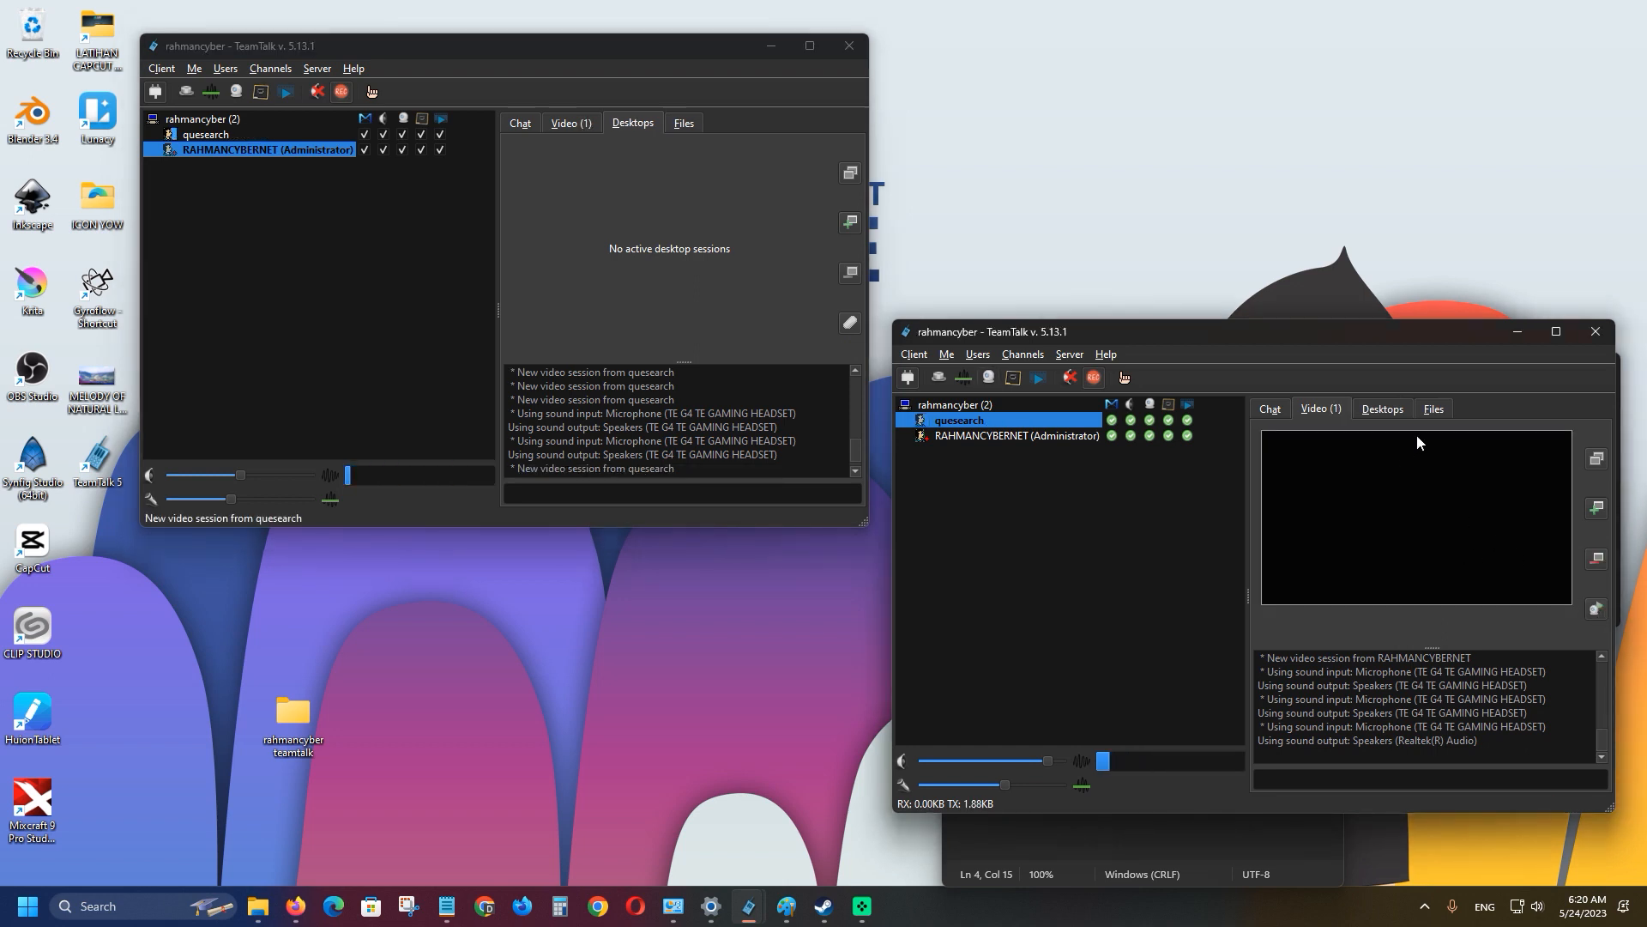
pyautogui.click(1377, 408)
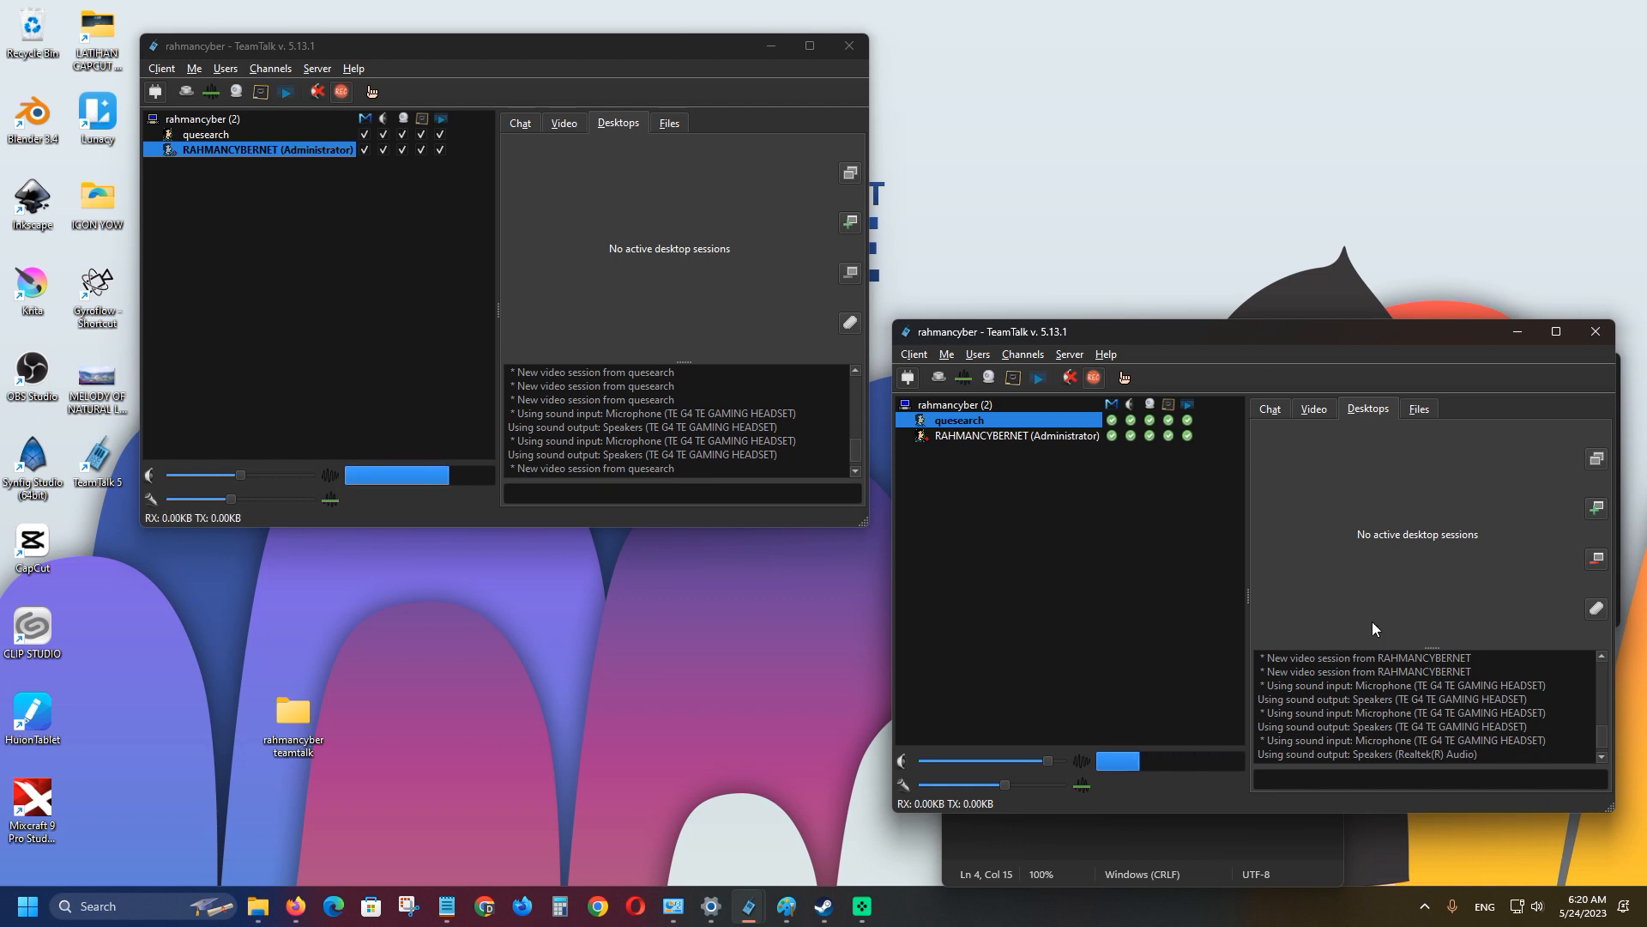
# Share the second client's Notepad window 'tcp 0 to 65536' using Share specific window.
pyautogui.click(1009, 379)
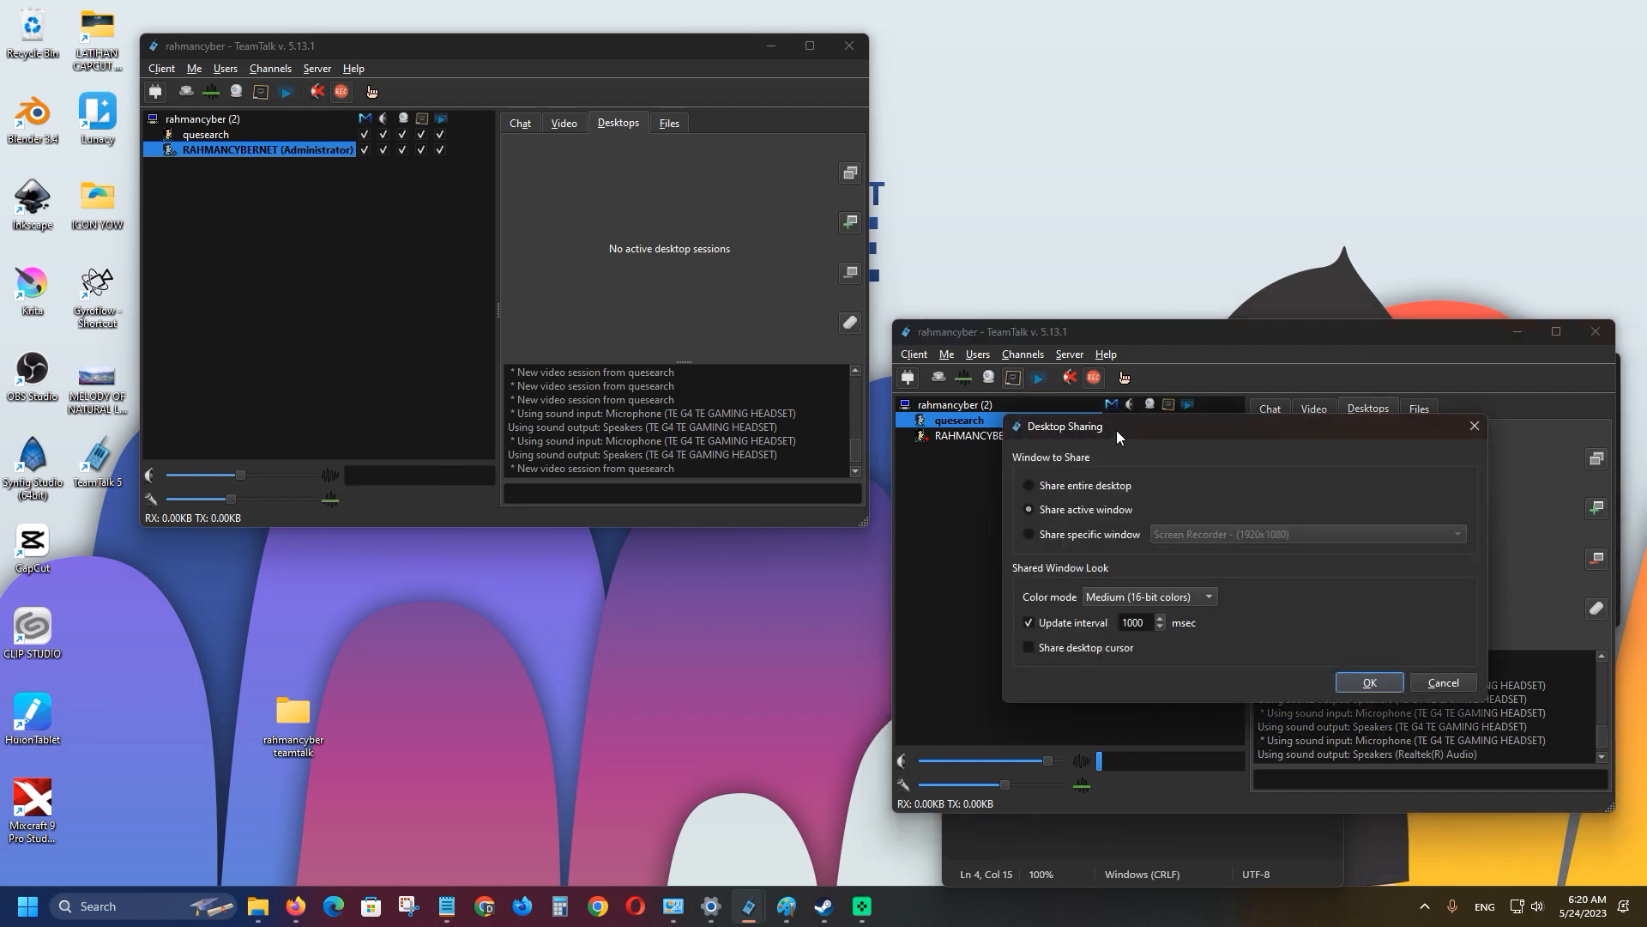
pyautogui.moveTo(1115, 430); pyautogui.dragTo(1033, 467)
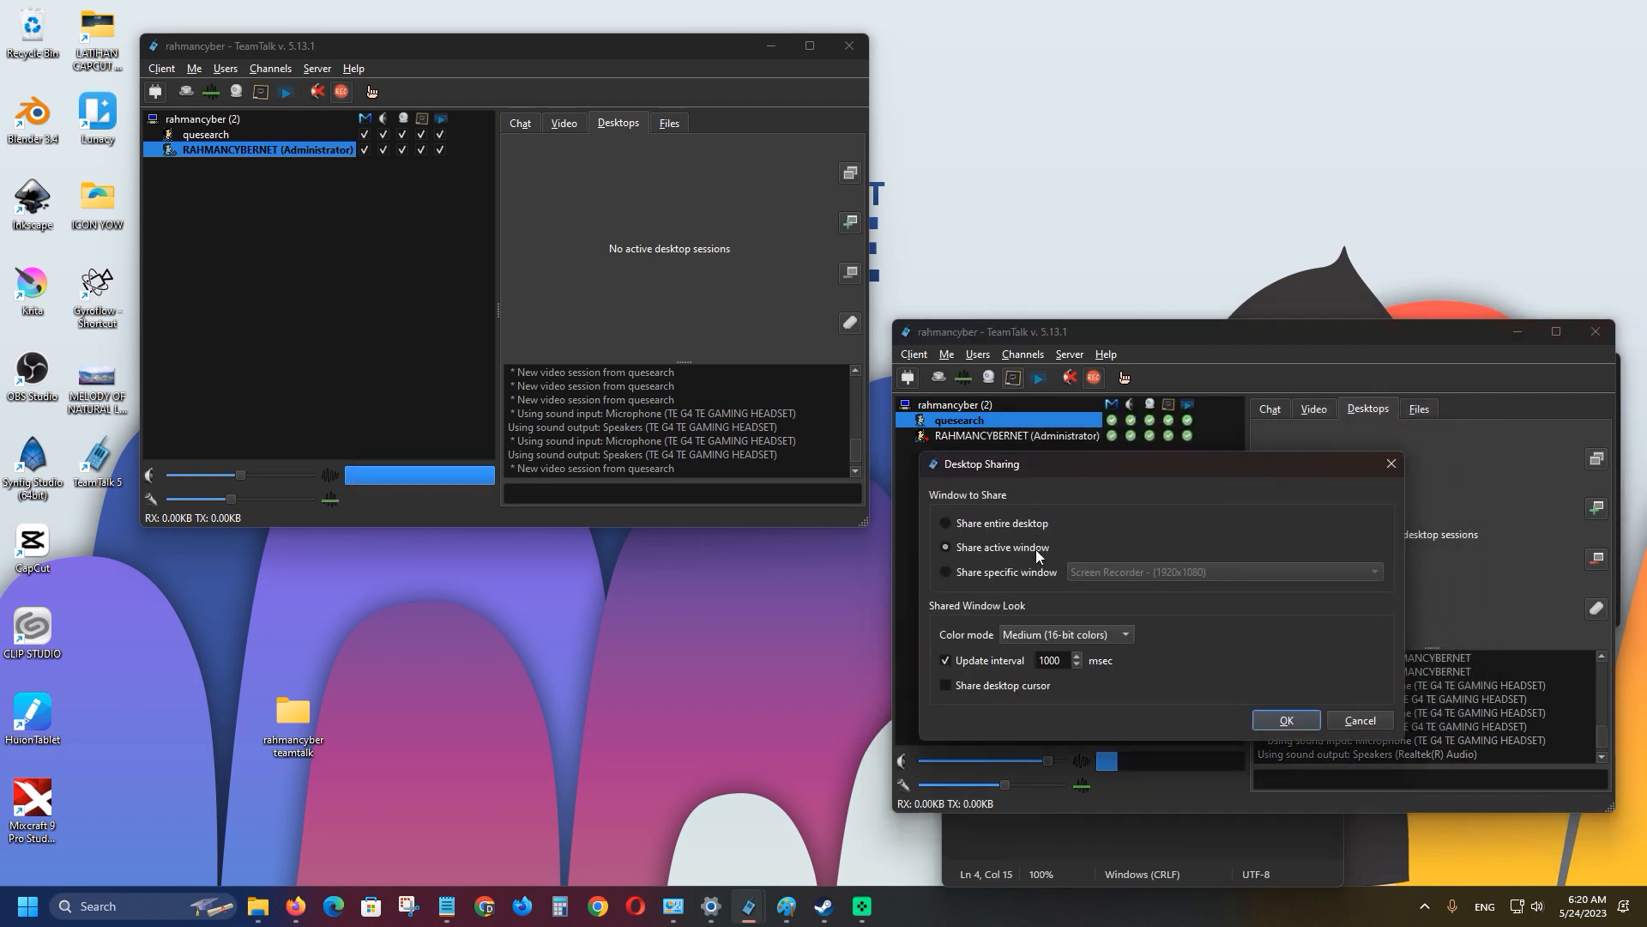
pyautogui.click(1032, 523)
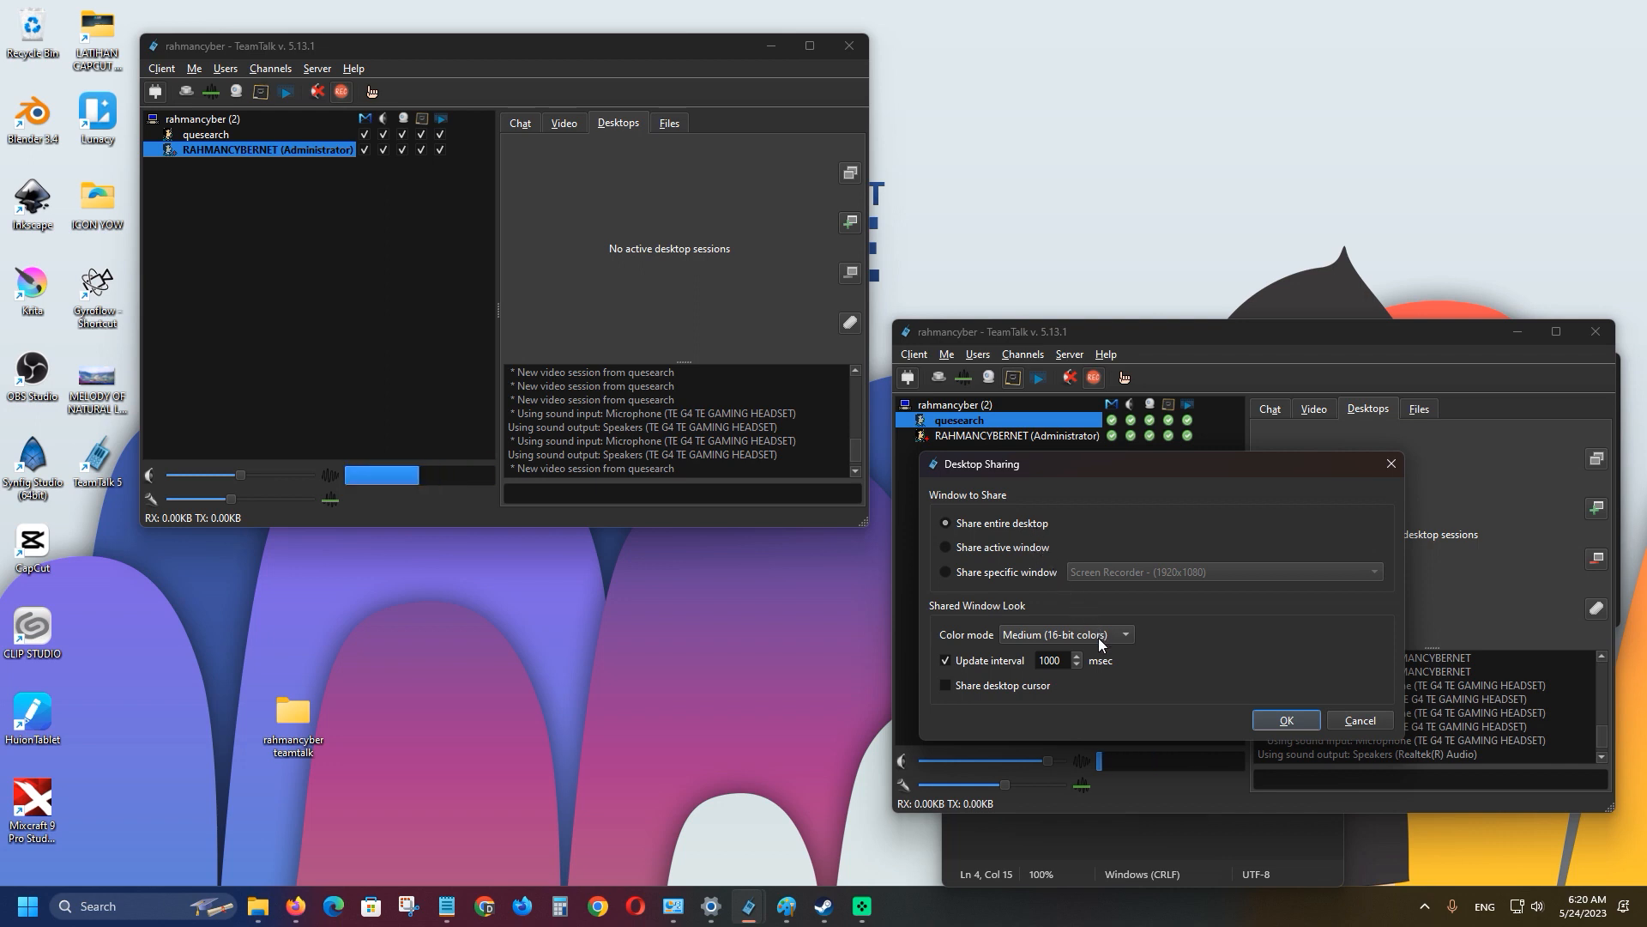
pyautogui.click(1004, 573)
pyautogui.click(1126, 572)
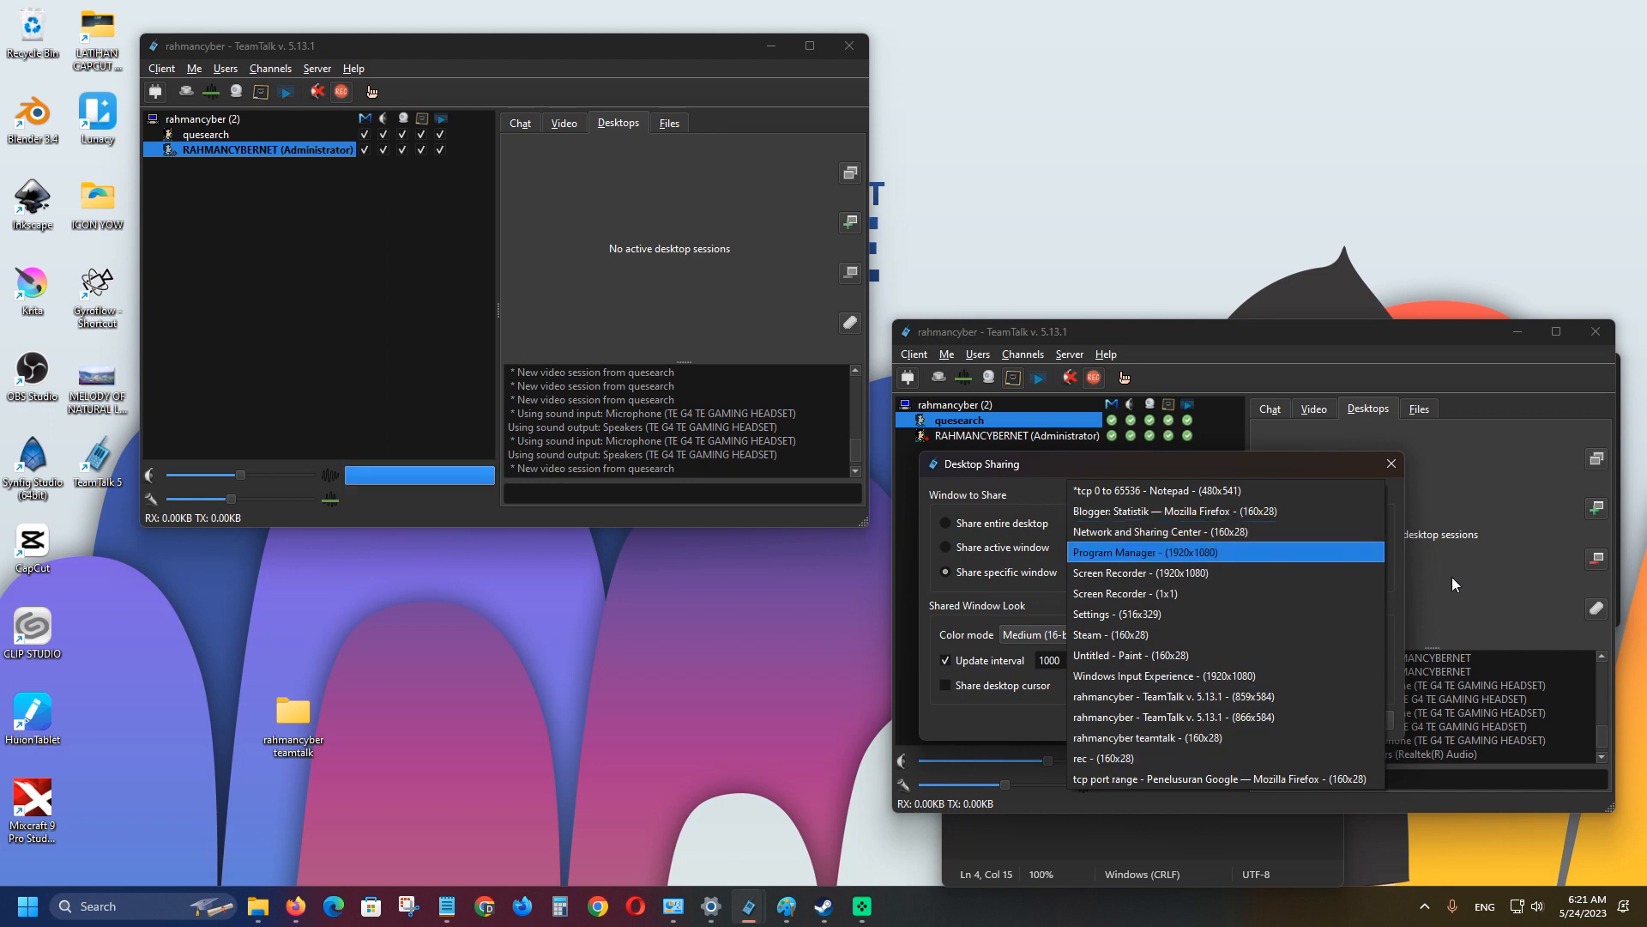
pyautogui.click(1261, 492)
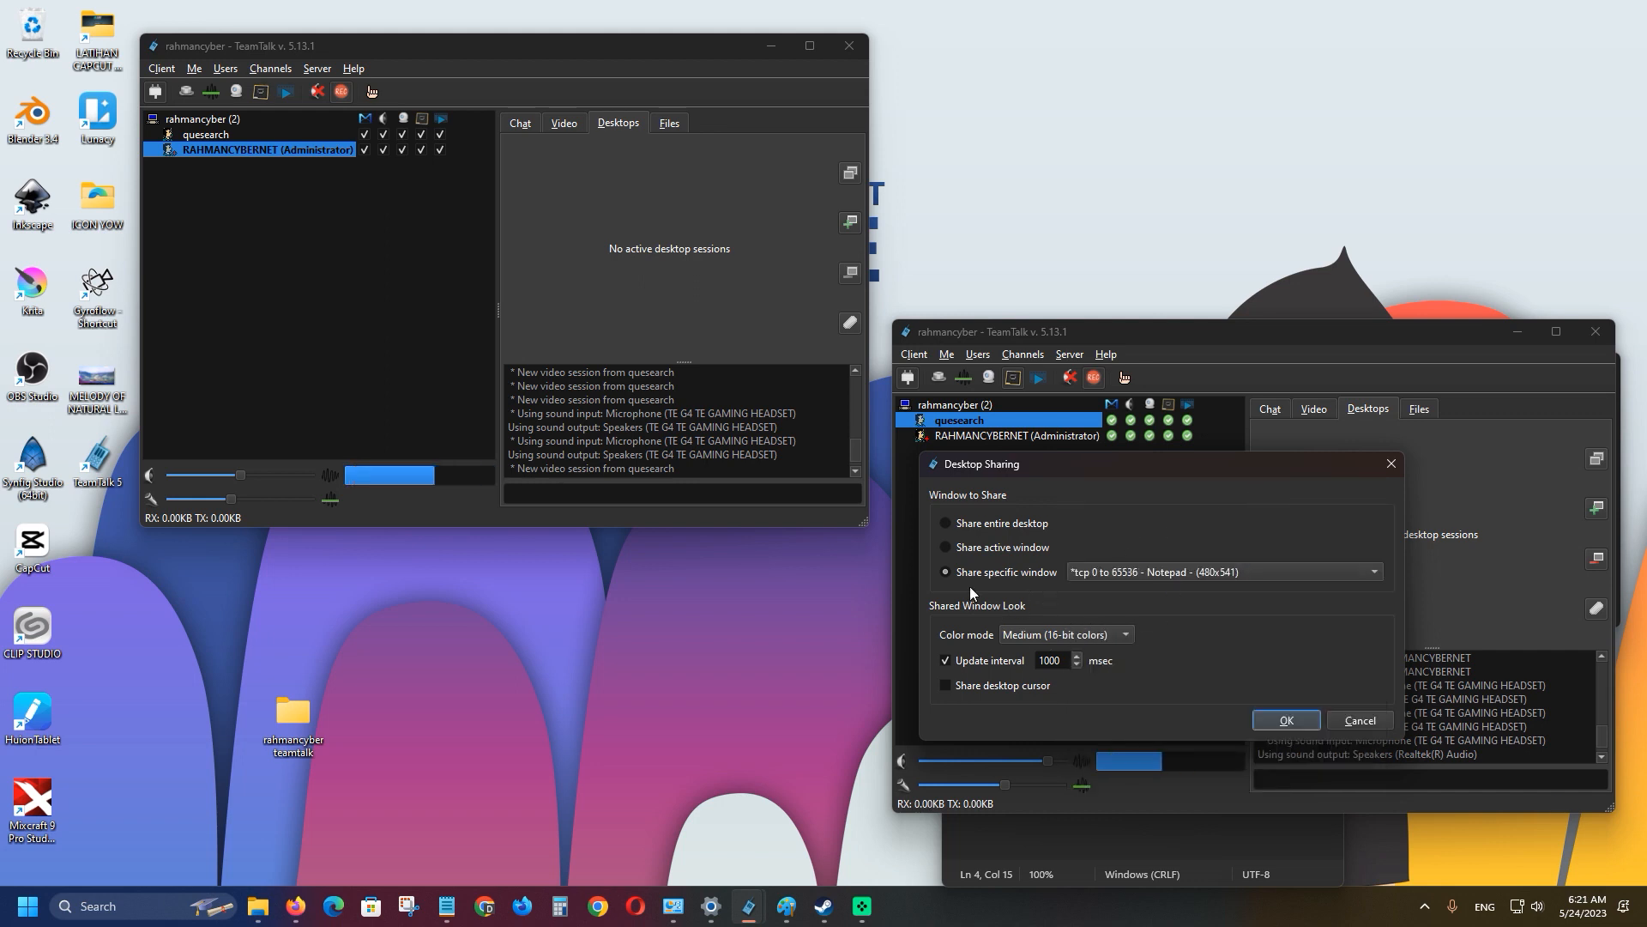
pyautogui.click(447, 906)
pyautogui.click(450, 906)
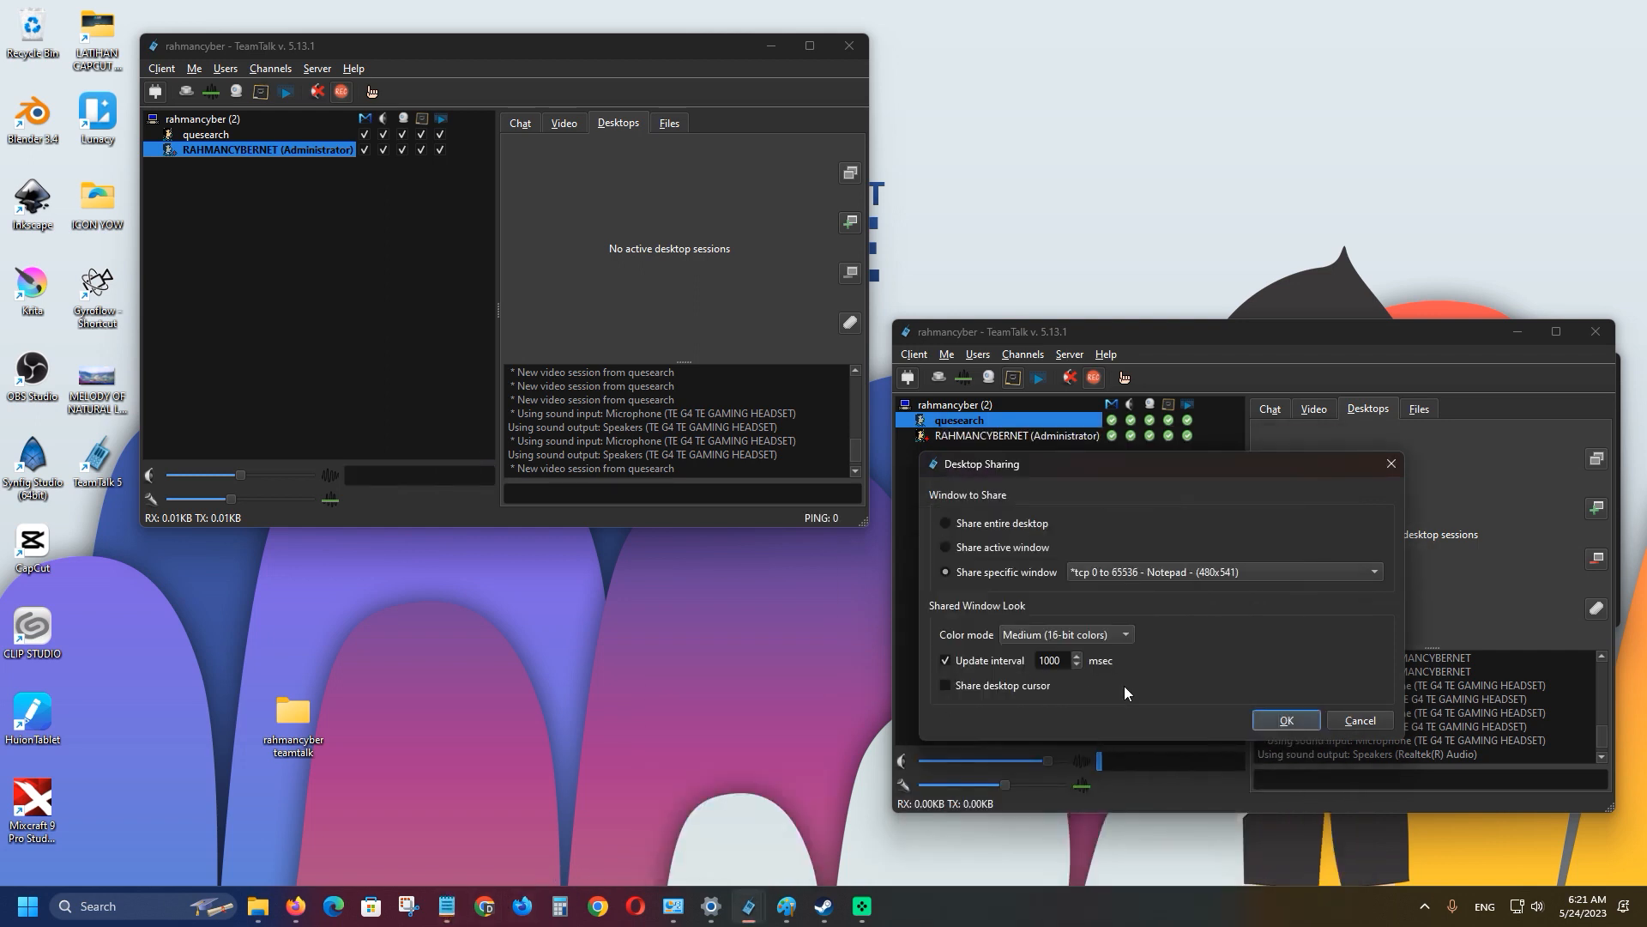
pyautogui.click(1283, 719)
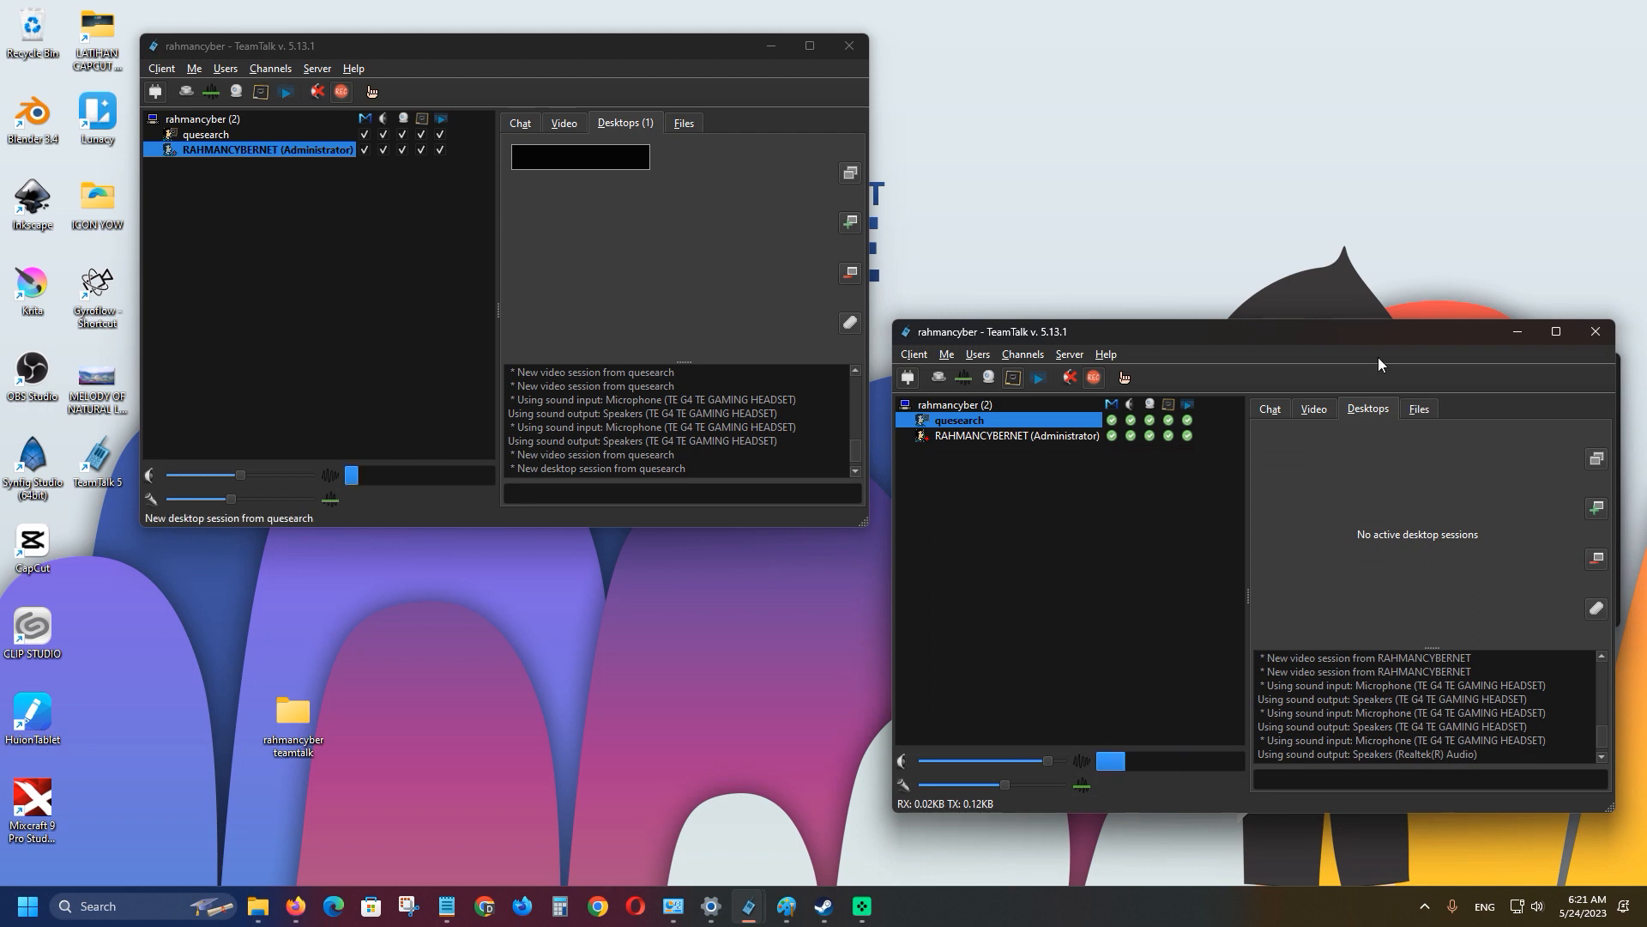
# Bring the Notepad note to the lower left and view quesearch's shared desktop in the first client.
pyautogui.click(445, 909)
pyautogui.moveTo(1203, 450); pyautogui.dragTo(621, 573)
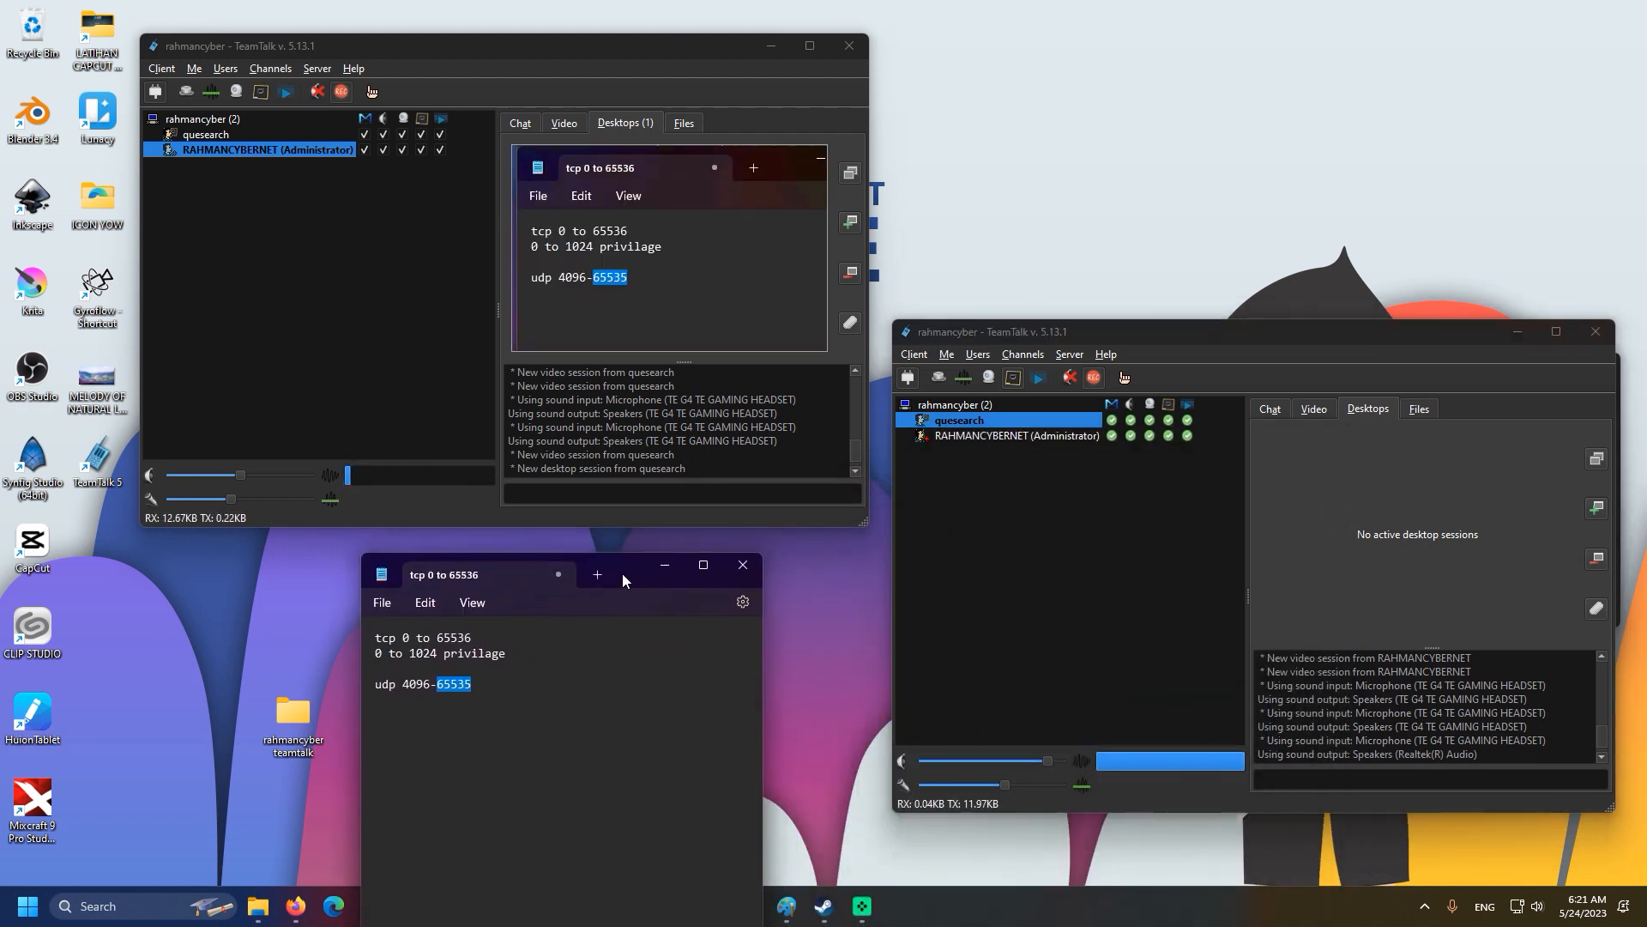
pyautogui.click(623, 124)
pyautogui.click(710, 288)
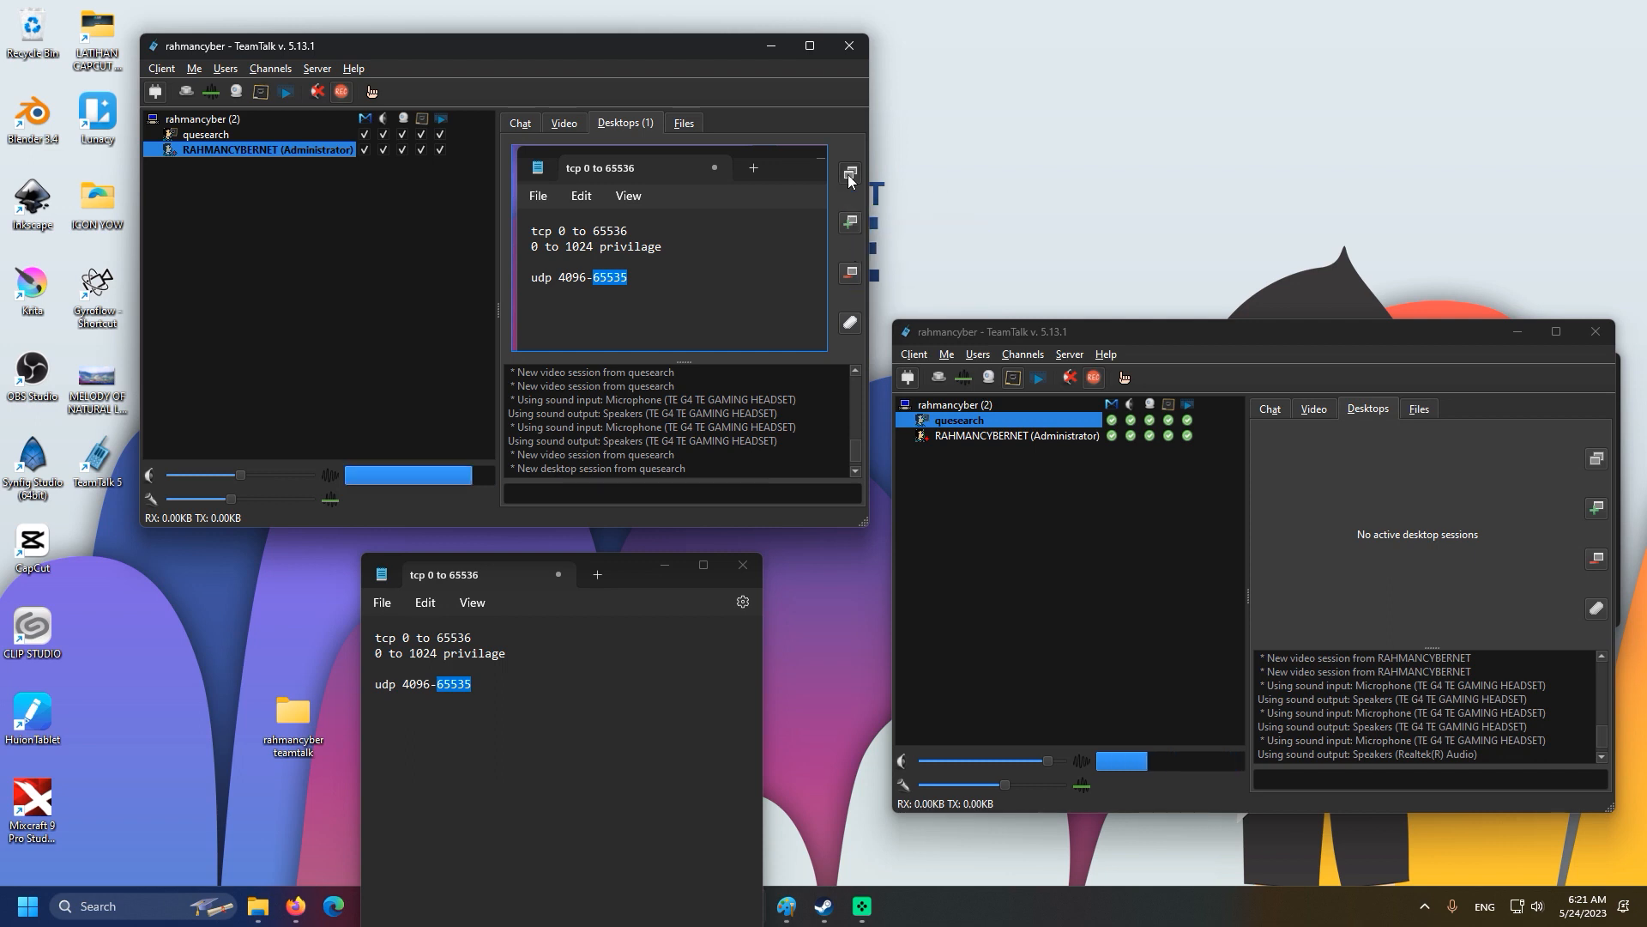
# Detach the shared desktop into its own window, maximize it, restore it and widen it.
pyautogui.click(852, 222)
pyautogui.moveTo(832, 189); pyautogui.dragTo(820, 388)
pyautogui.click(946, 386)
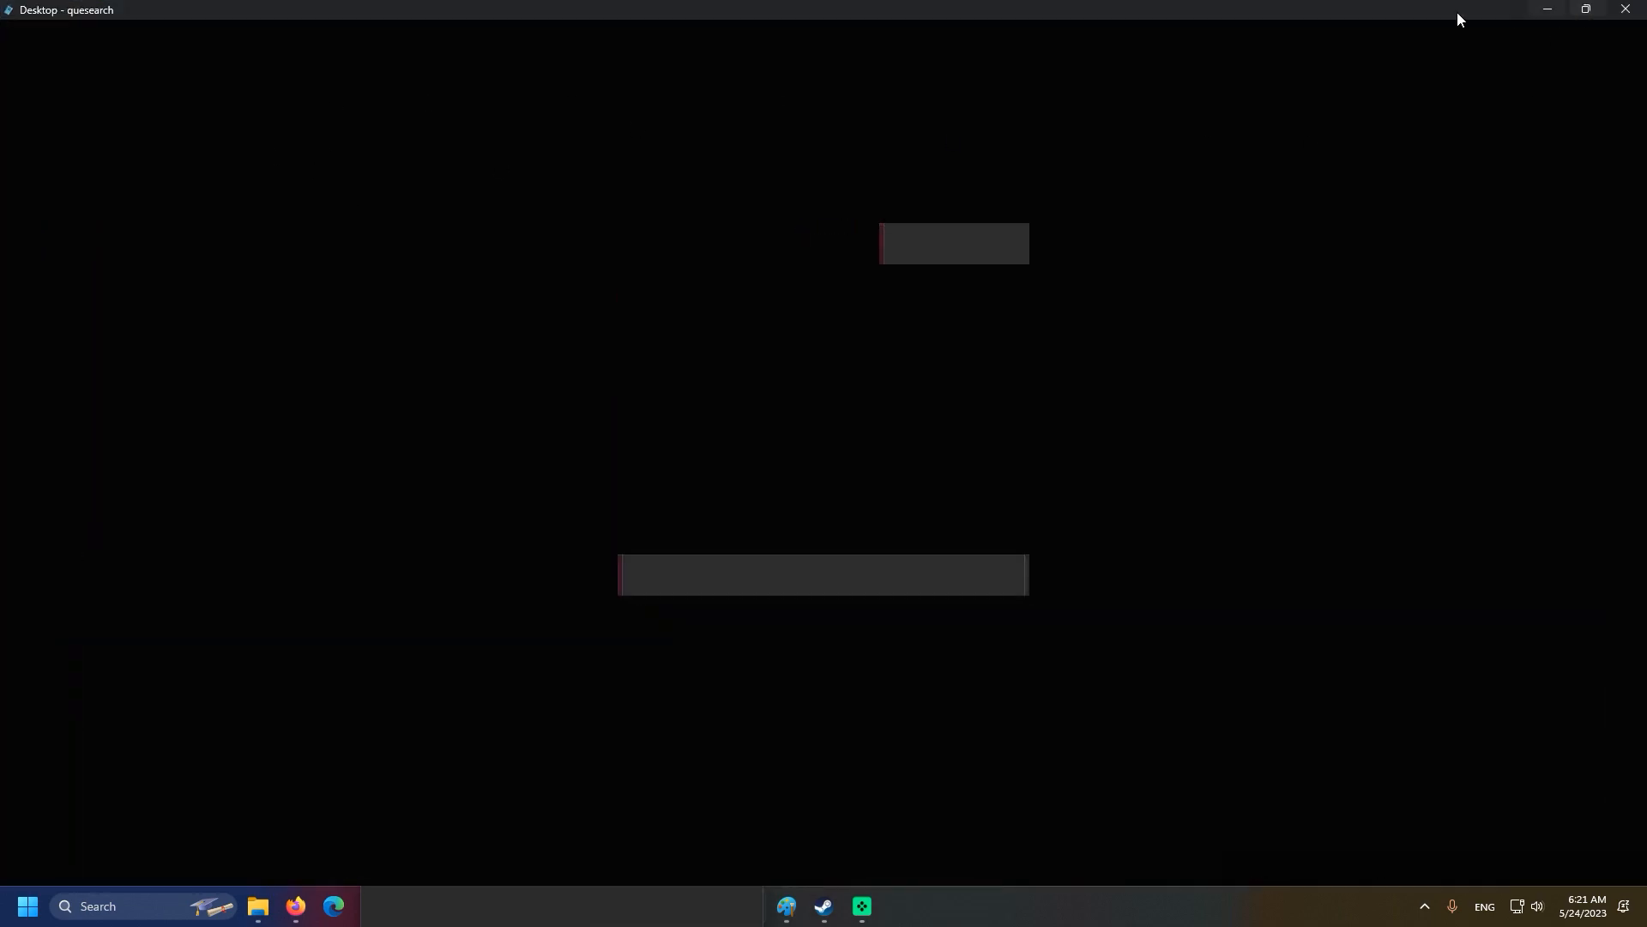
pyautogui.moveTo(1457, 12); pyautogui.dragTo(992, 173)
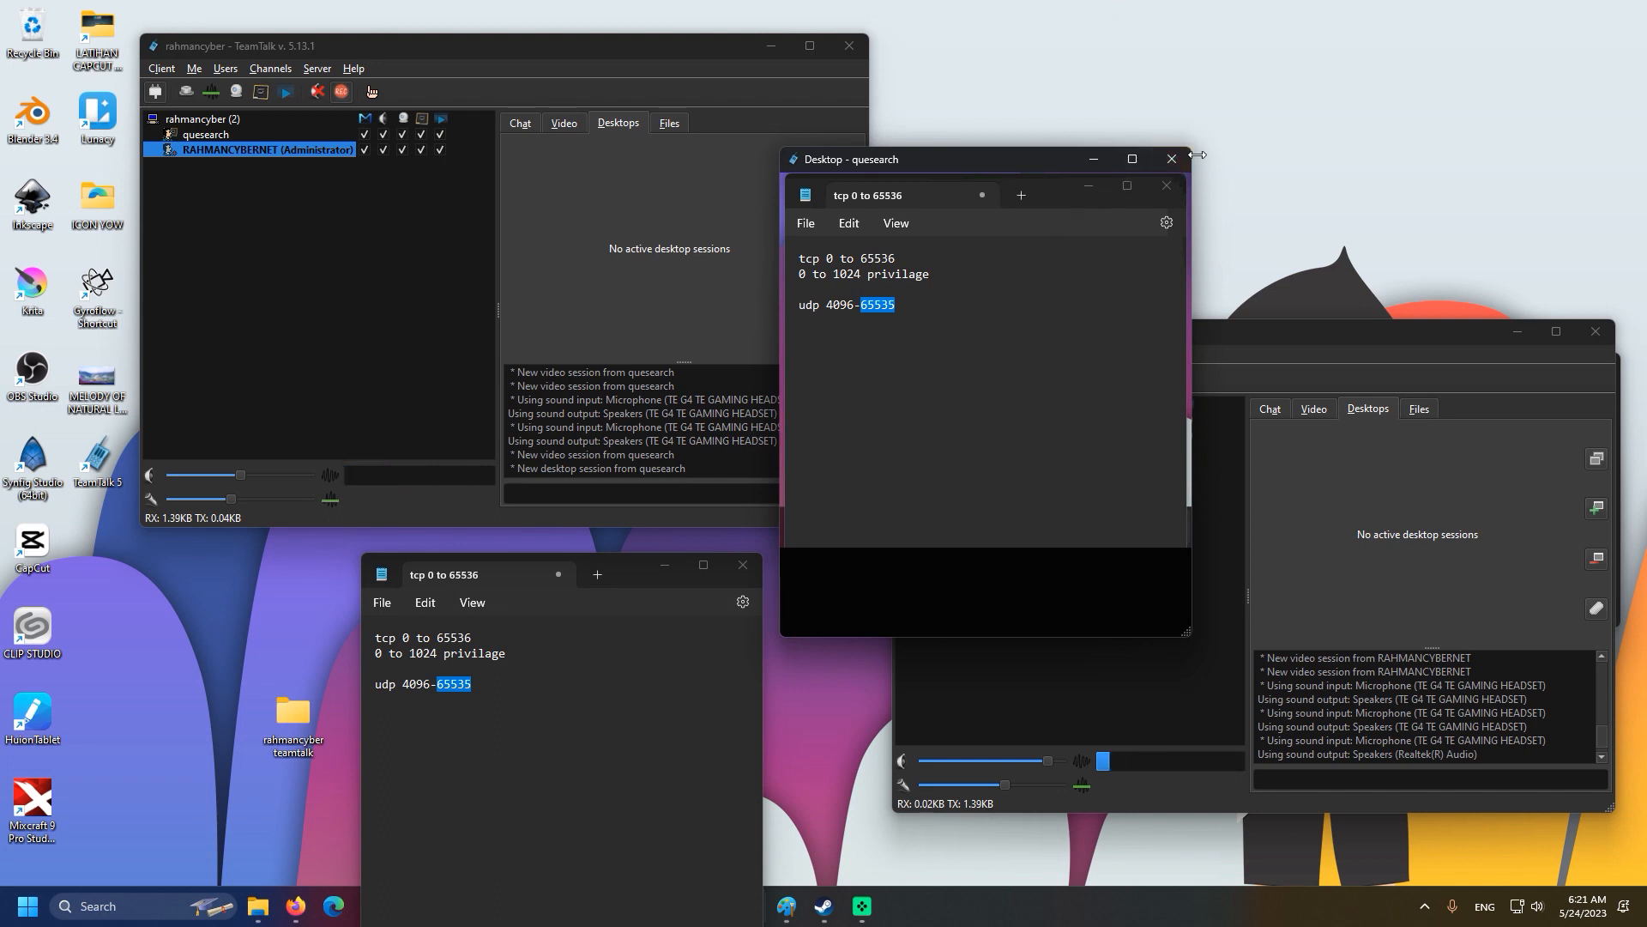
pyautogui.moveTo(1197, 154); pyautogui.dragTo(1412, 154)
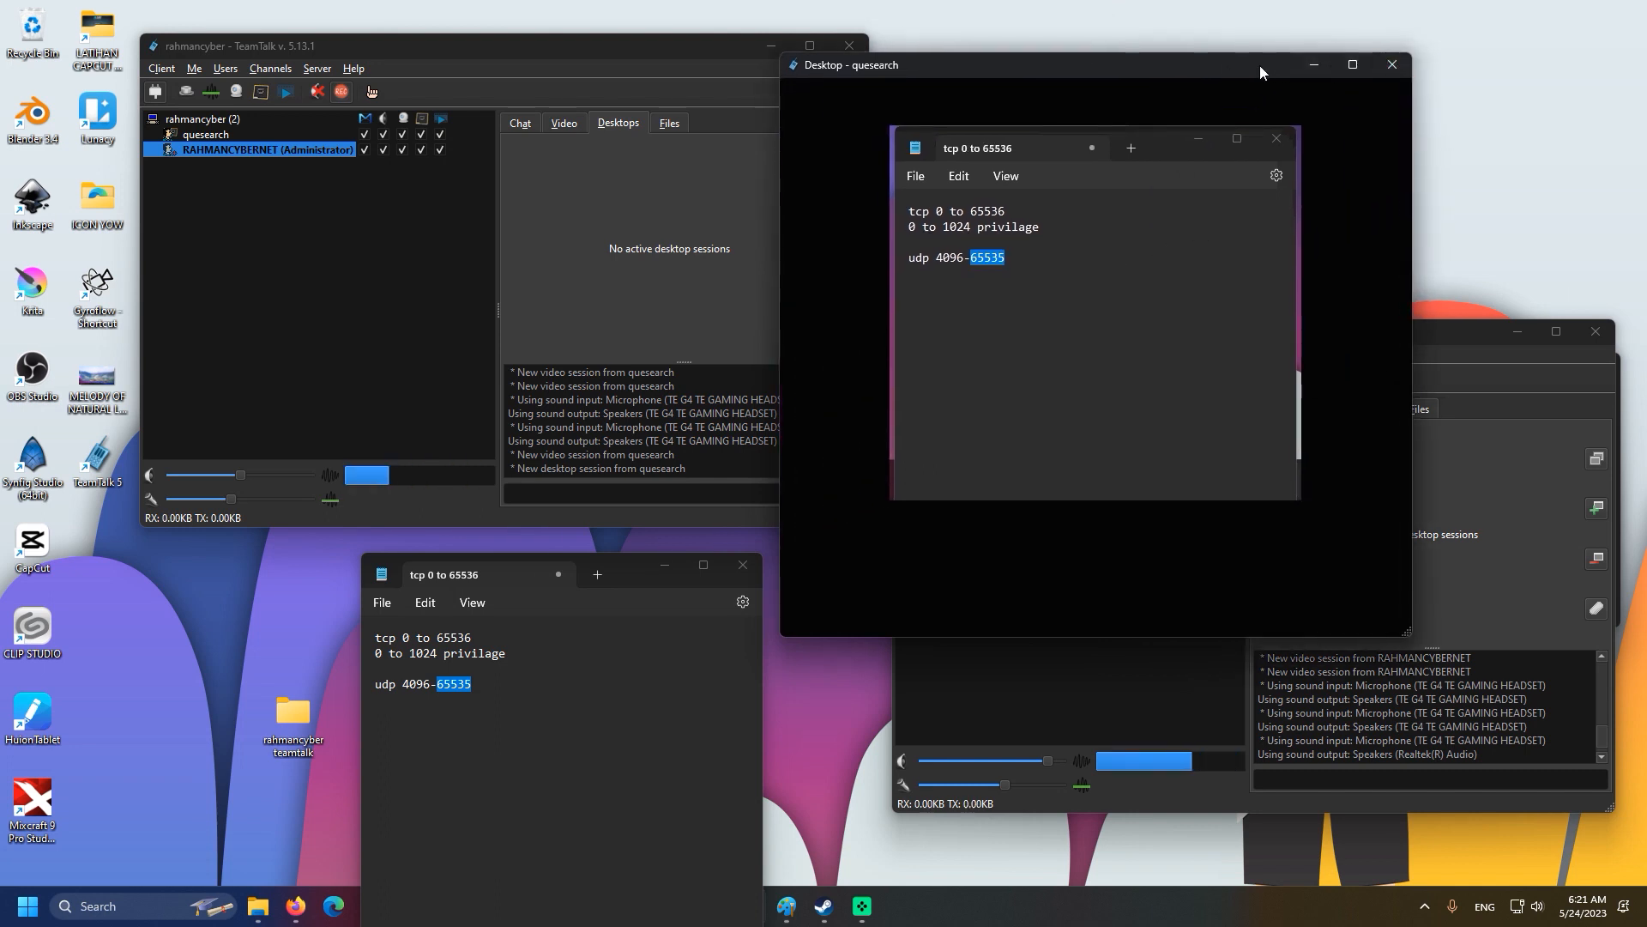
pyautogui.moveTo(1260, 66); pyautogui.dragTo(1172, 344)
# Close the detached desktop window and turn off quesearch's desktop sharing.
pyautogui.click(1302, 347)
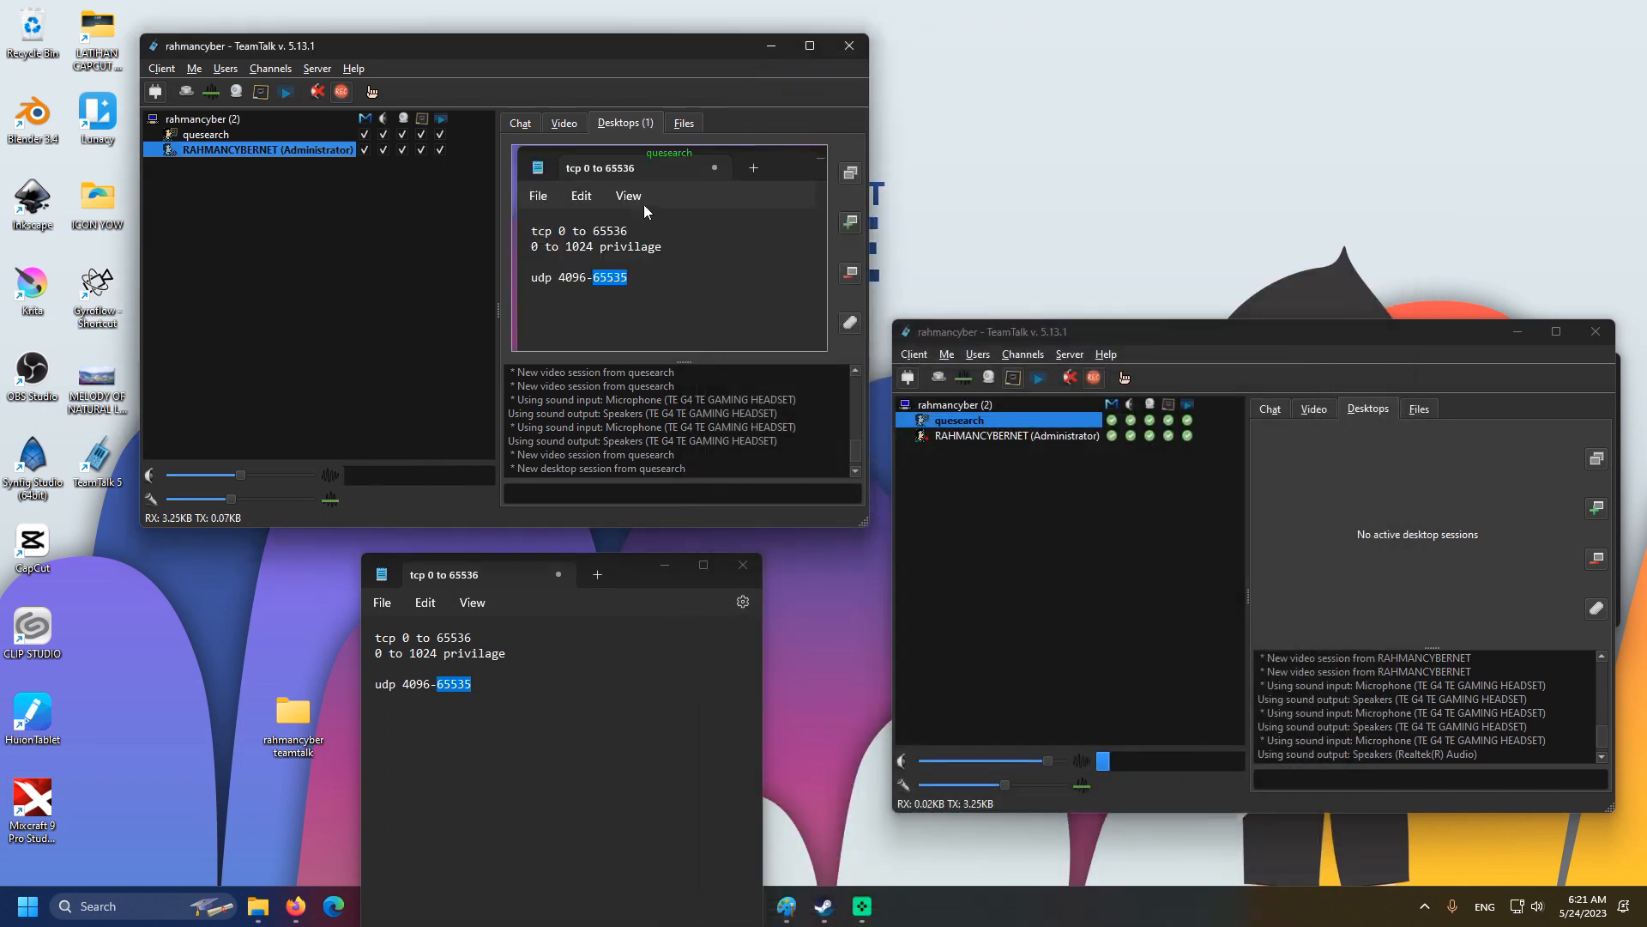
pyautogui.click(1382, 439)
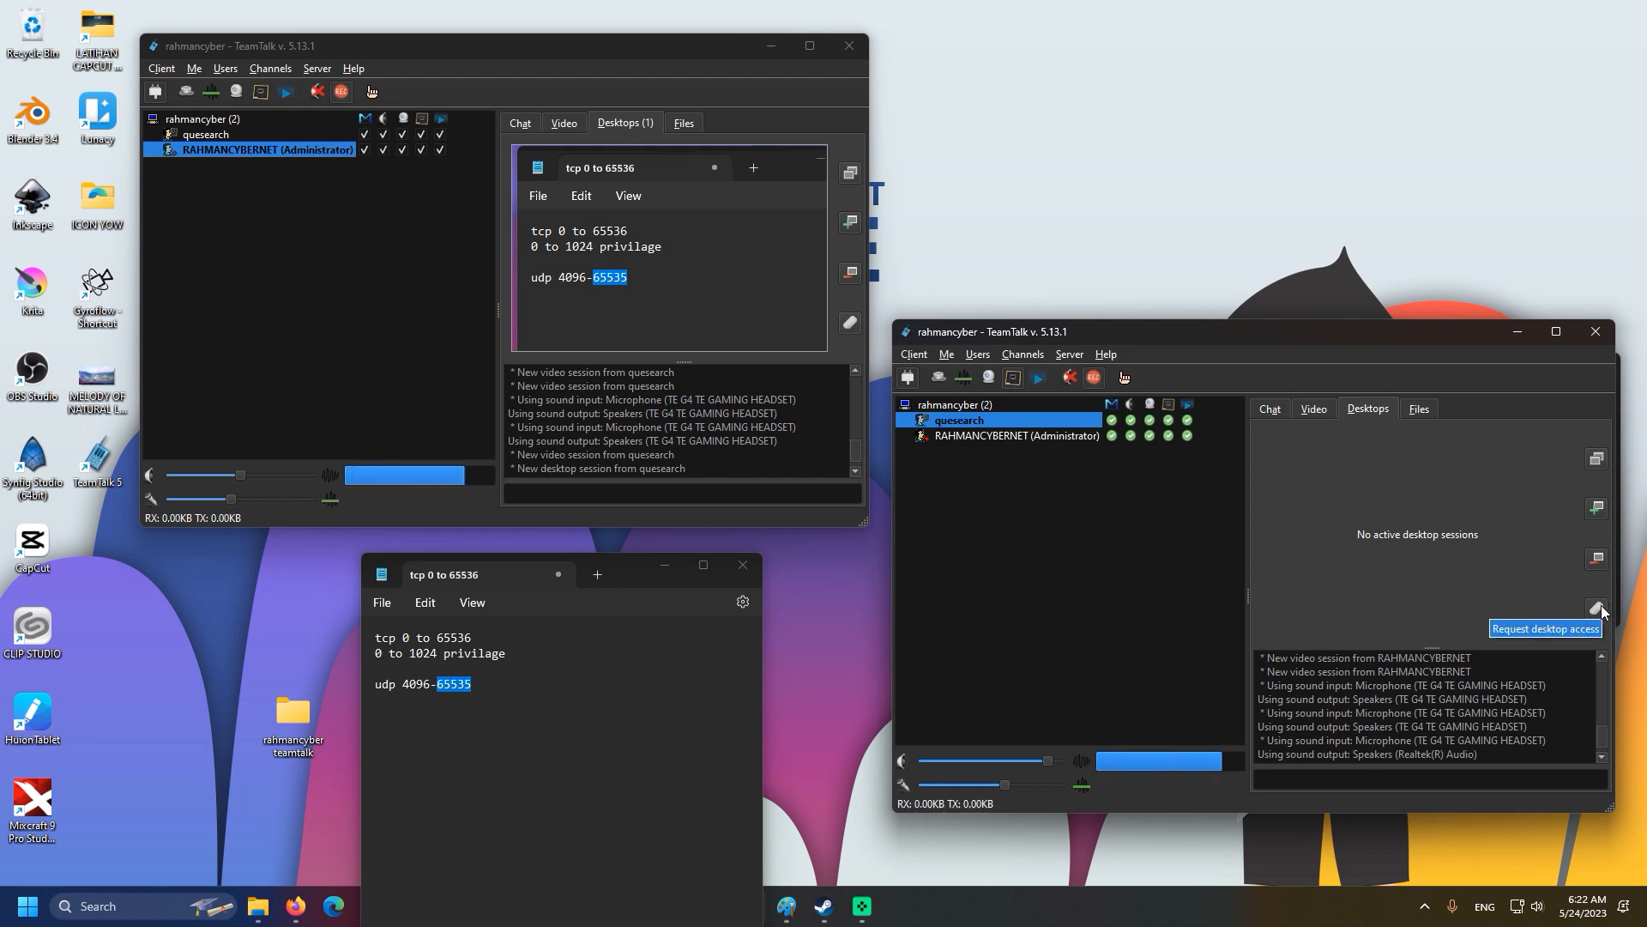
pyautogui.click(1006, 379)
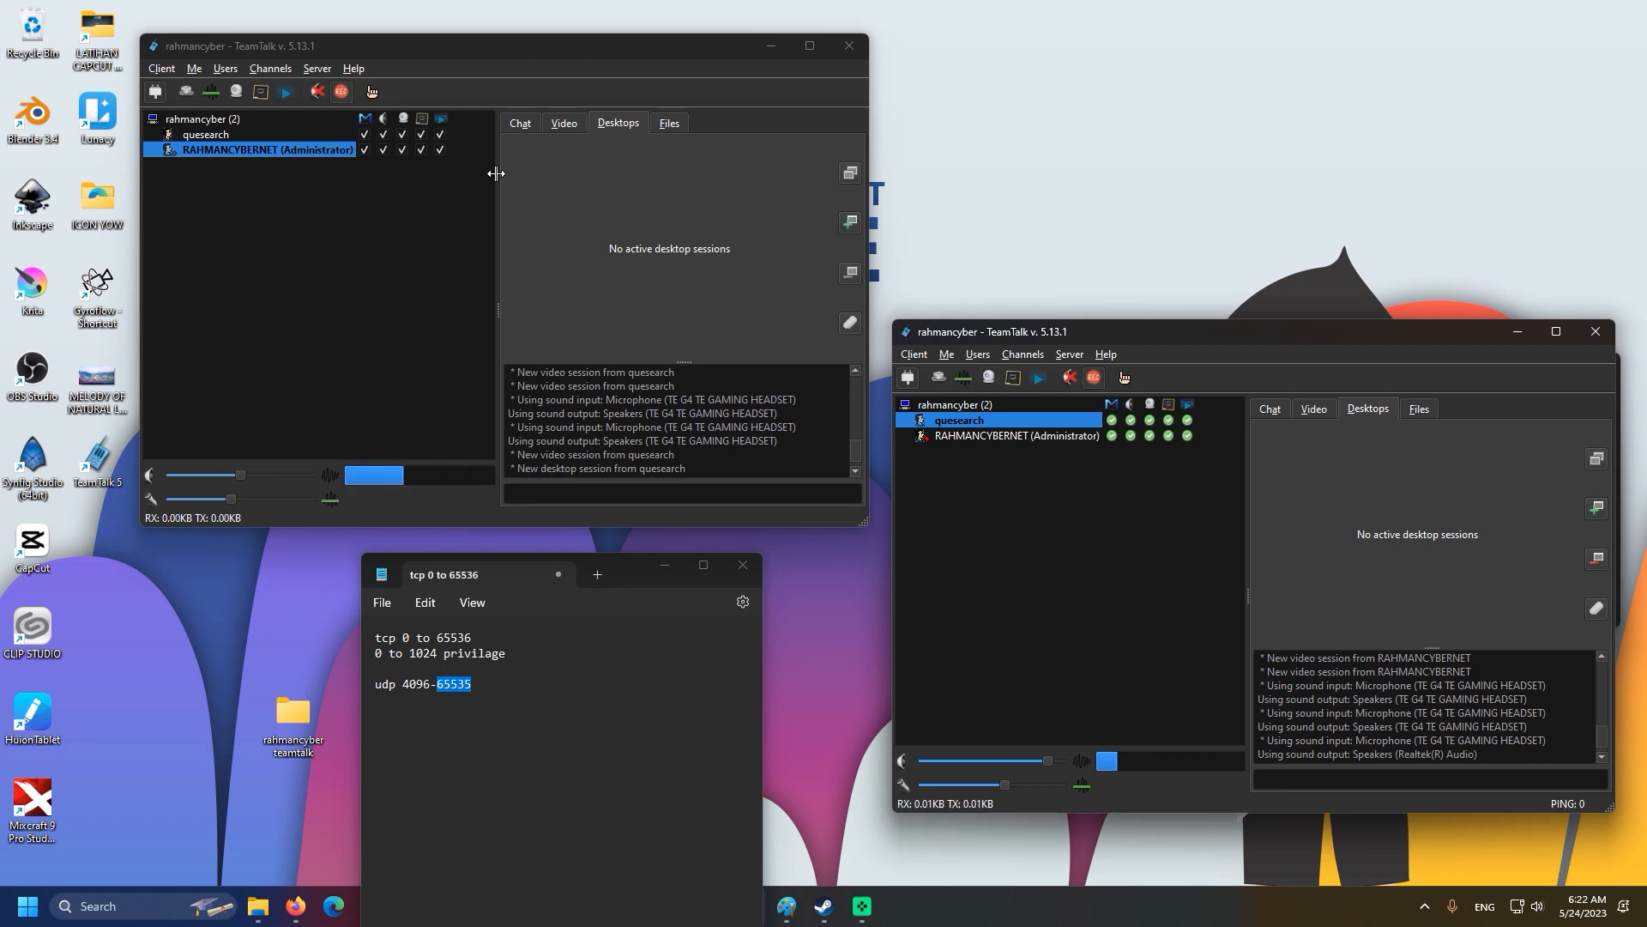
# Share the Notepad window from the administrator client, then stop the share.
pyautogui.click(262, 94)
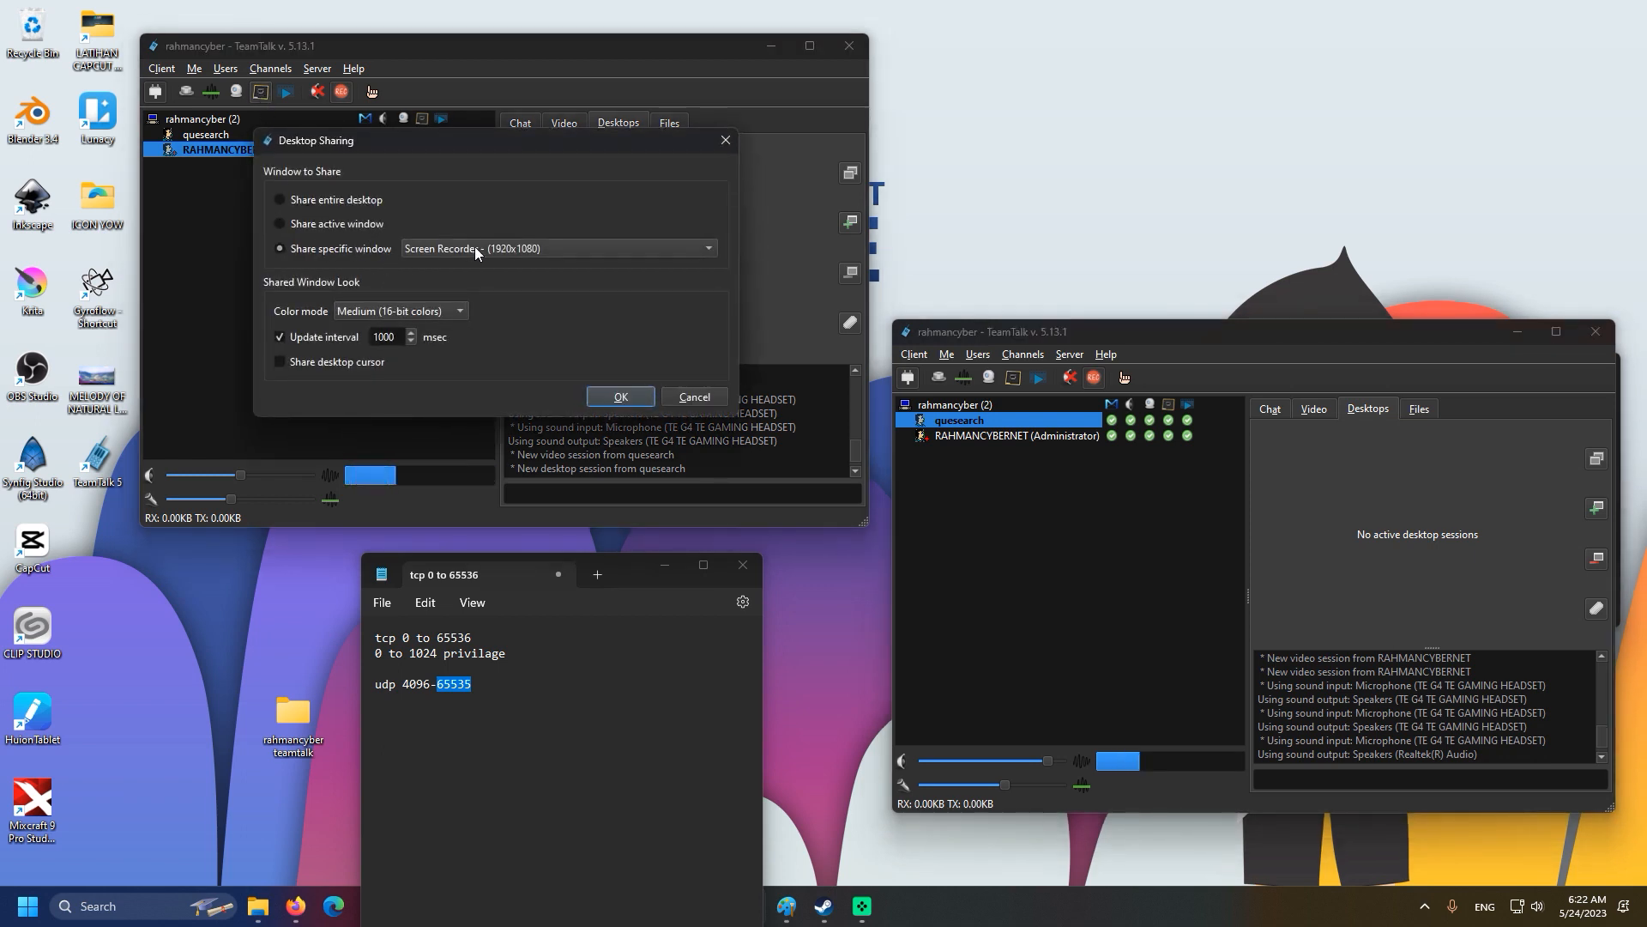
pyautogui.click(476, 248)
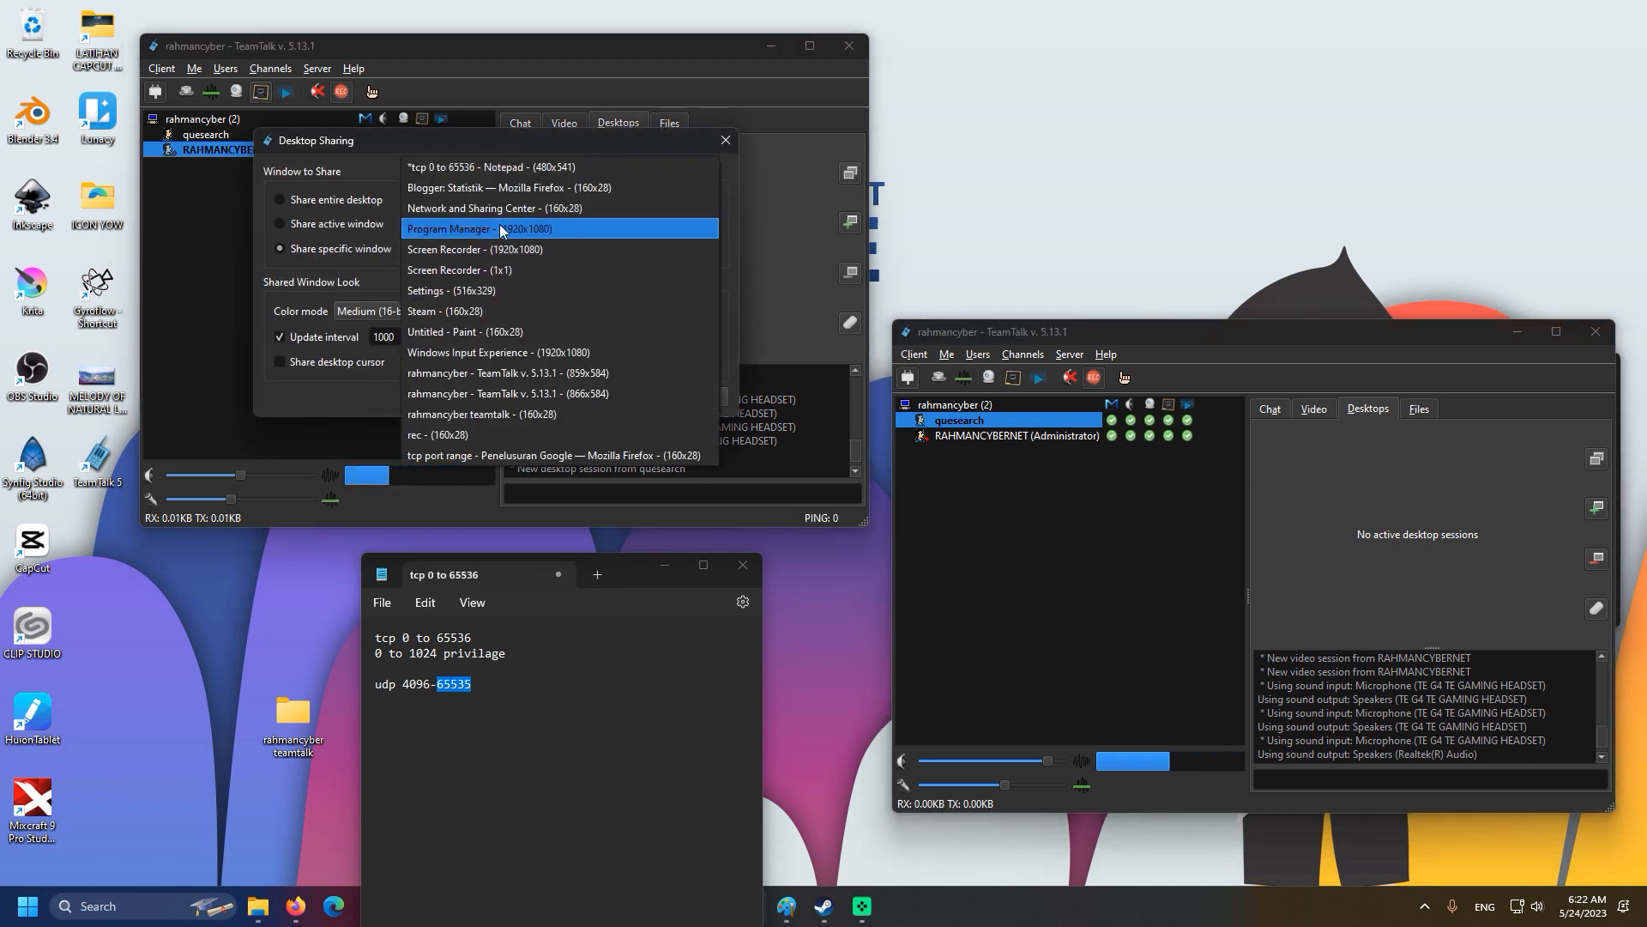
pyautogui.click(535, 168)
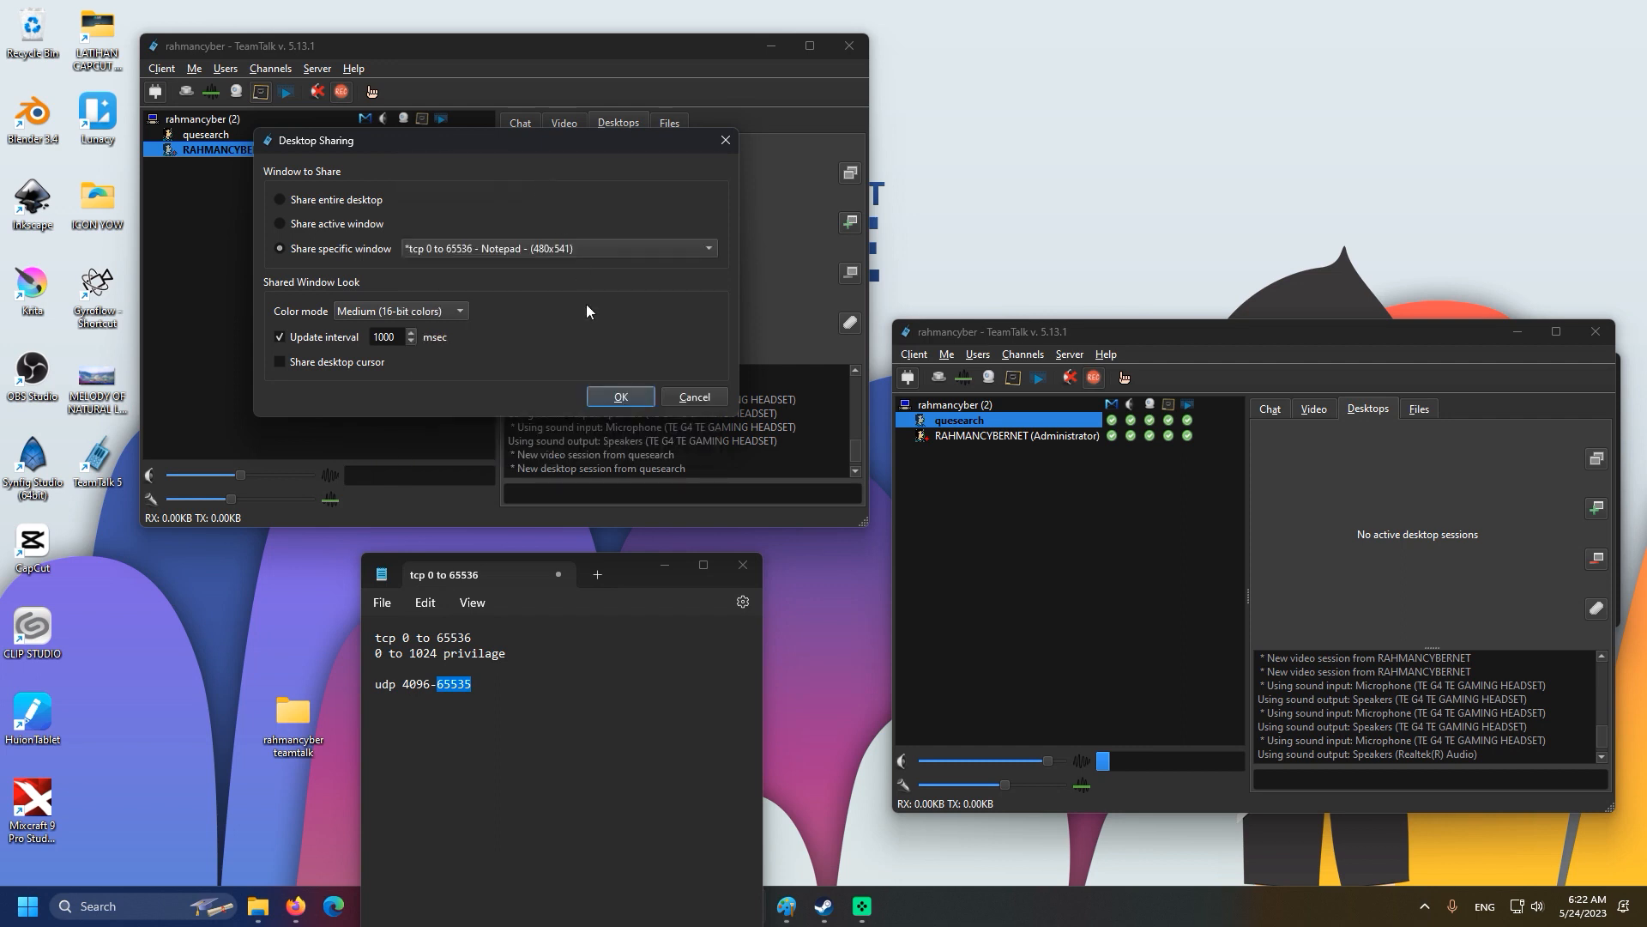
pyautogui.click(618, 397)
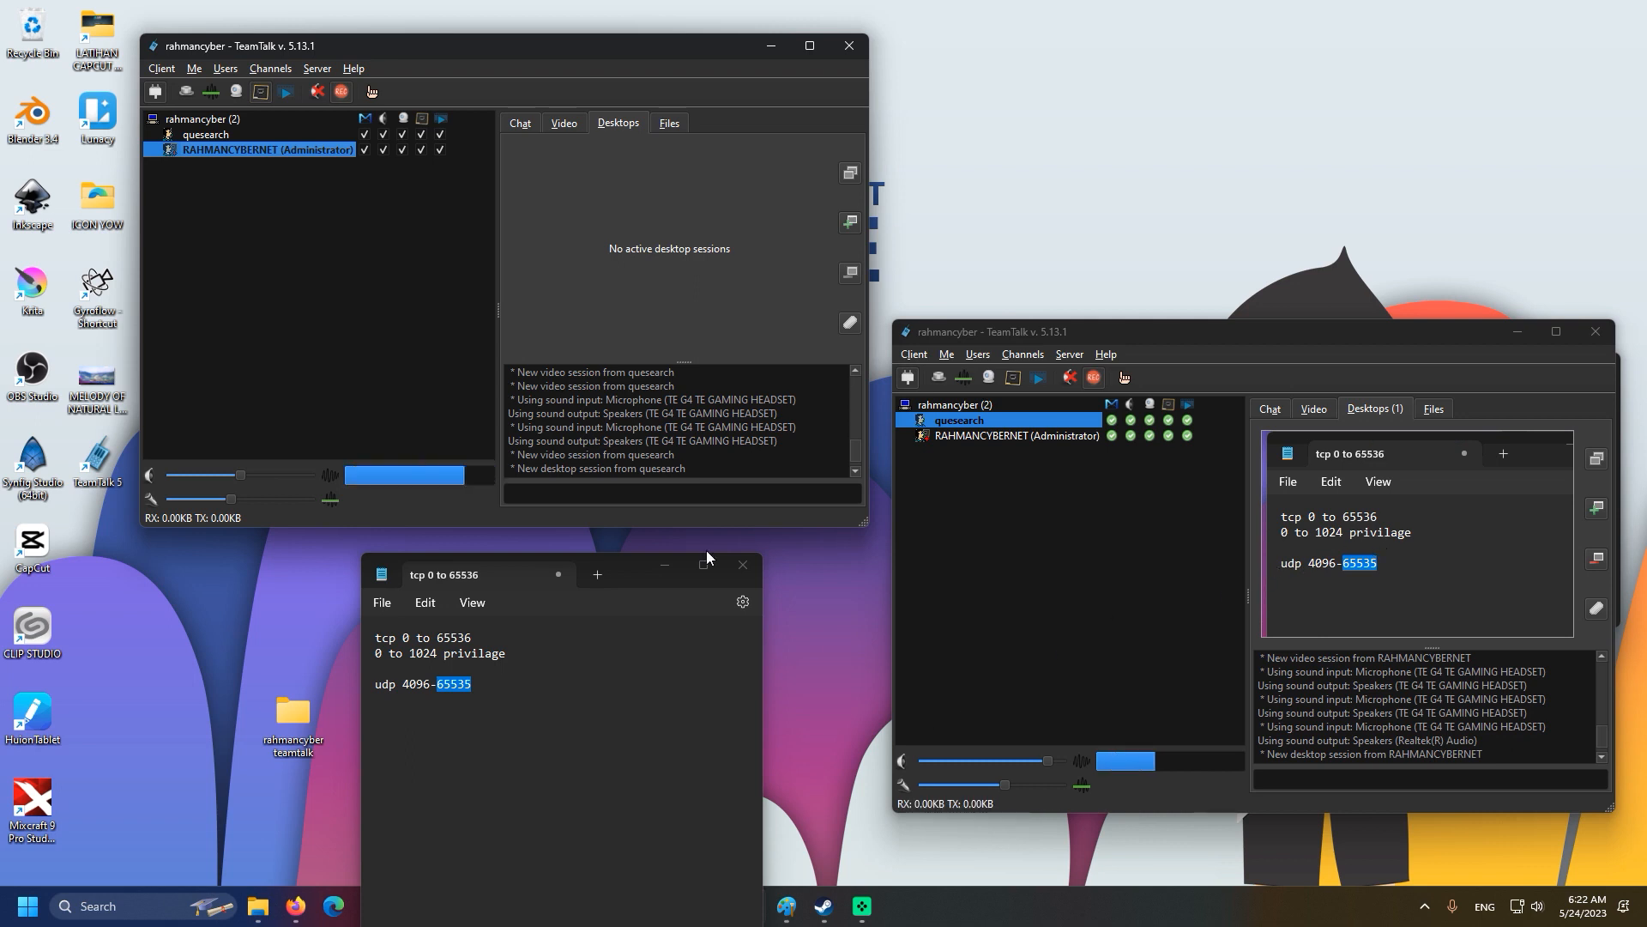
pyautogui.click(259, 96)
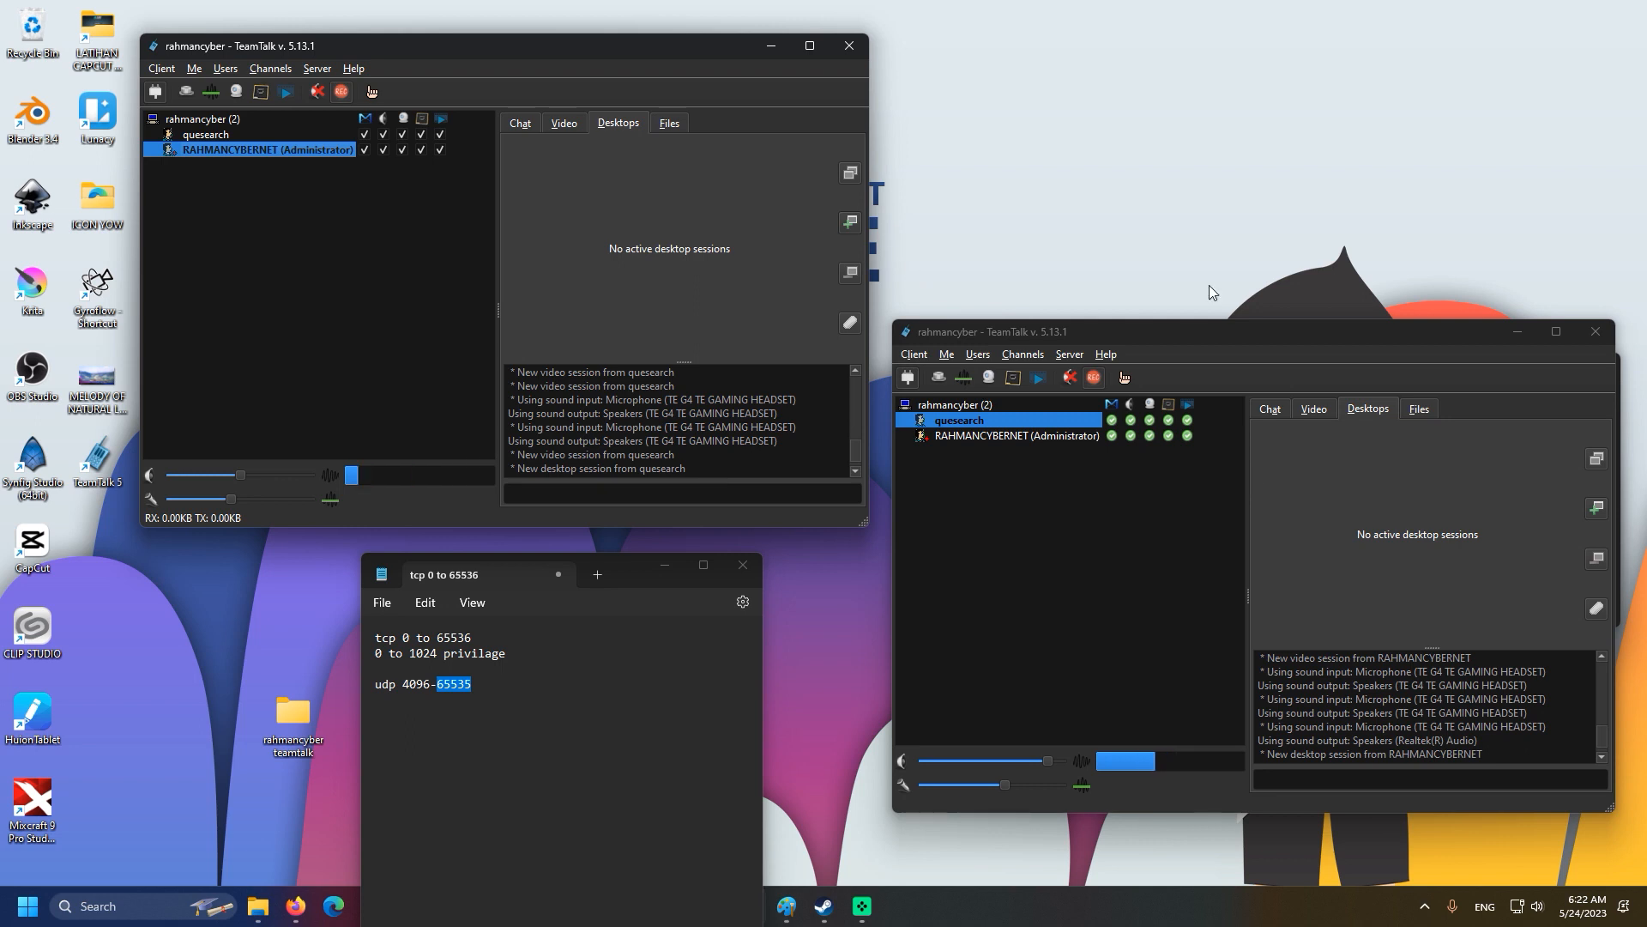
# Show the Files tab in both TeamTalk clients.
pyautogui.click(671, 122)
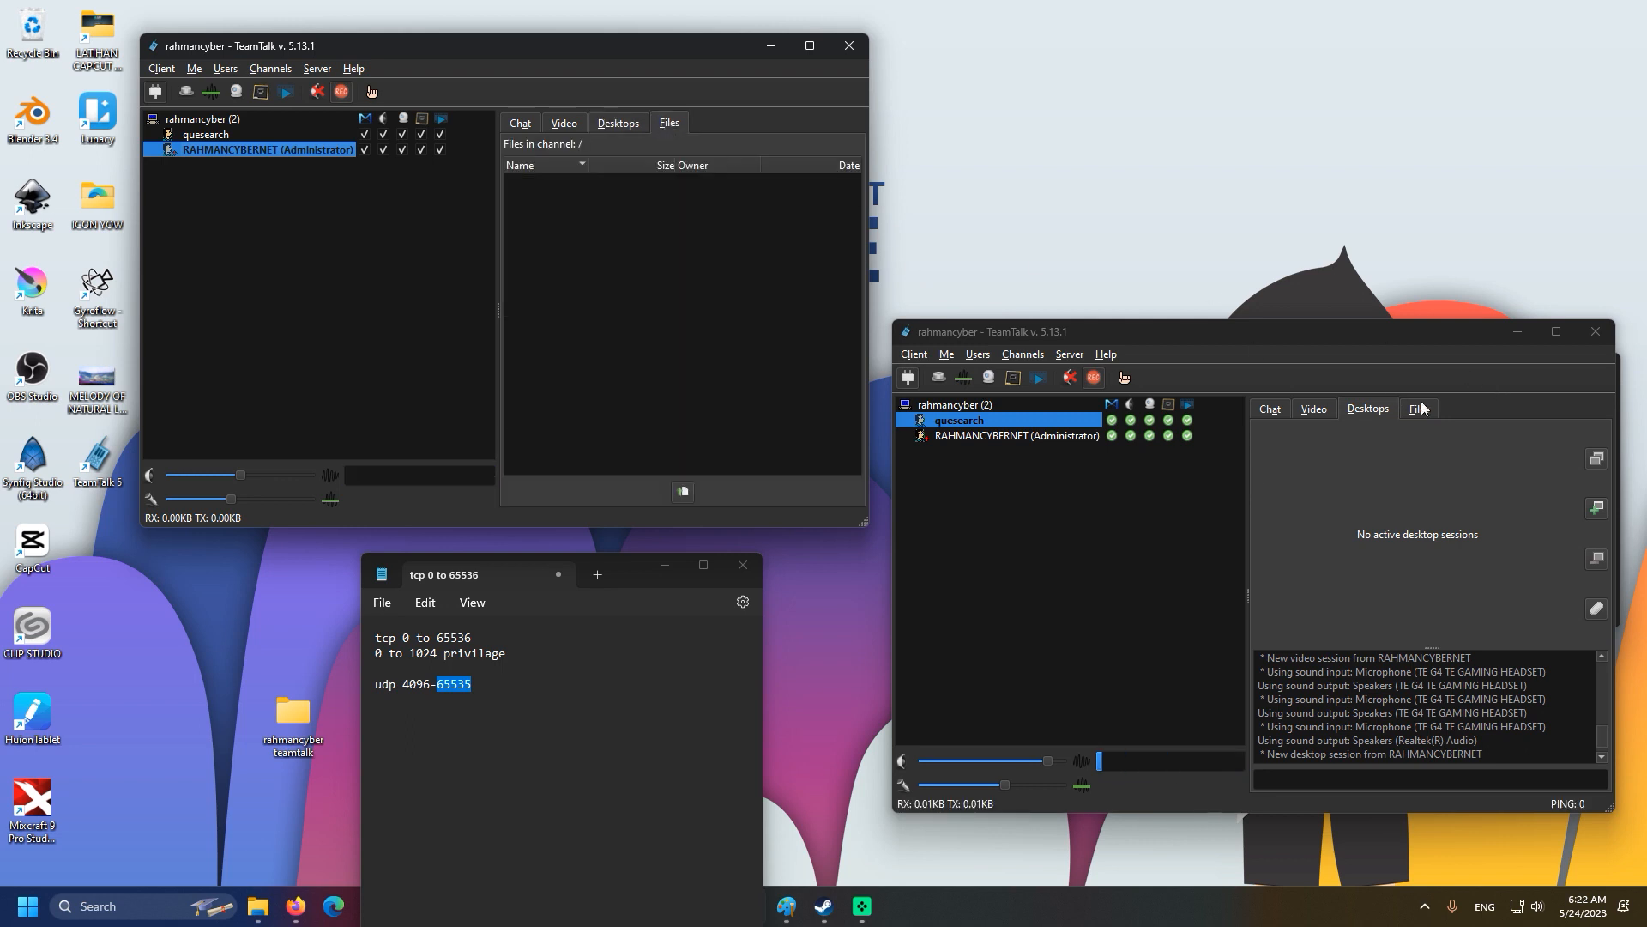
pyautogui.click(1421, 408)
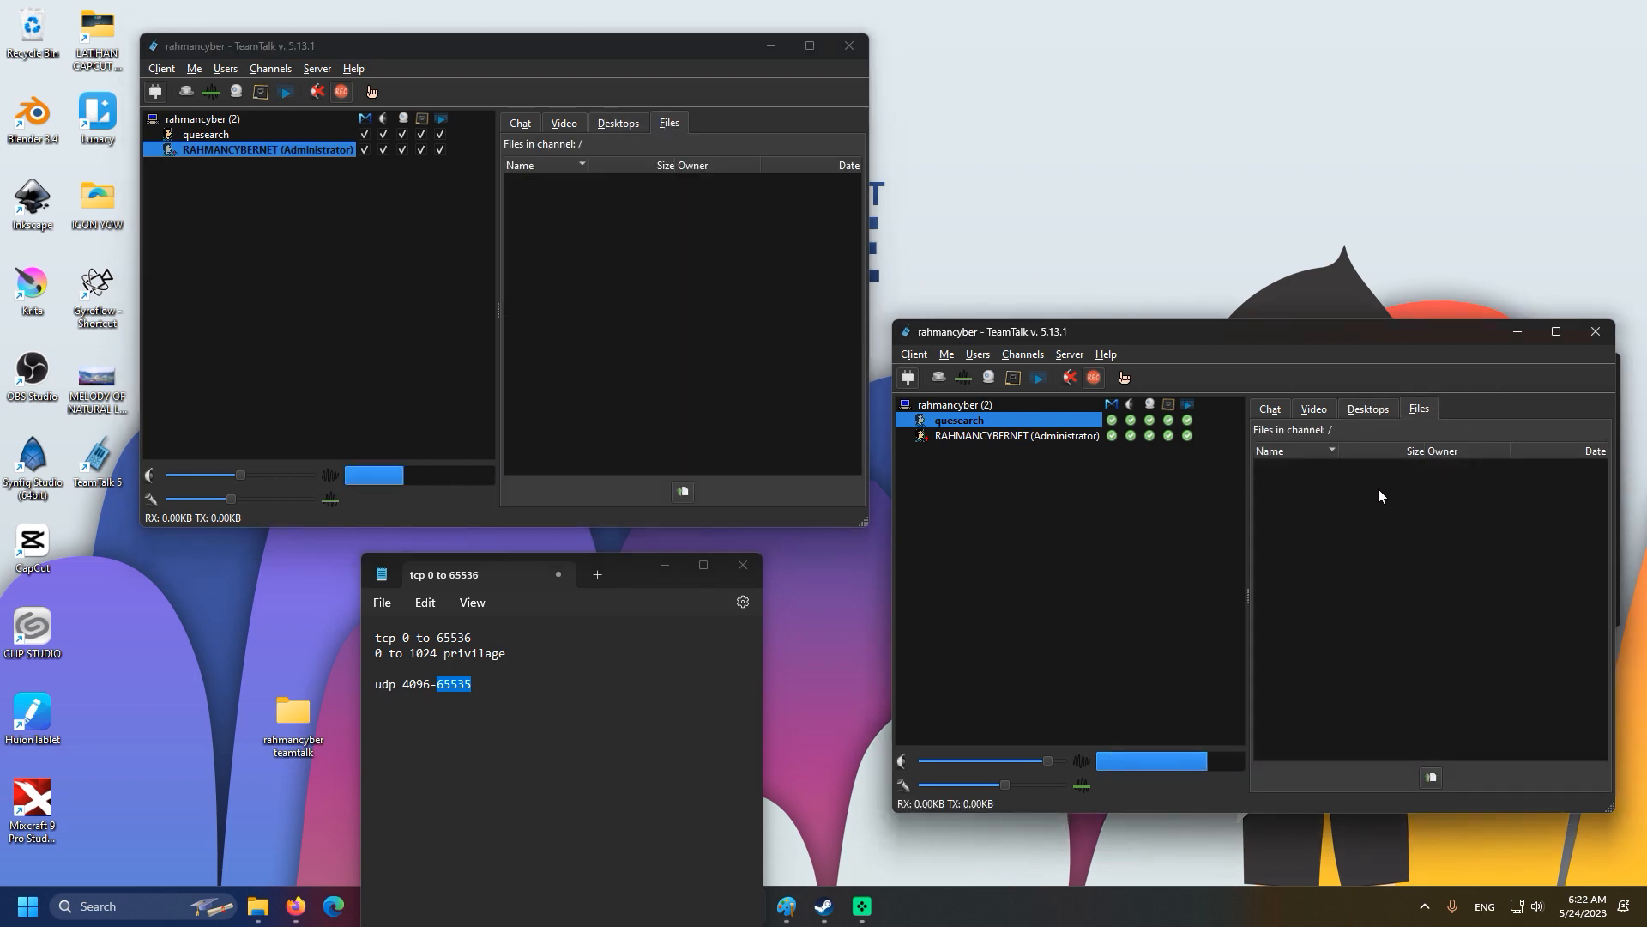
pyautogui.moveTo(976, 331)
pyautogui.mouseDown()
pyautogui.moveTo(961, 287)
pyautogui.moveTo(979, 308)
pyautogui.mouseUp()
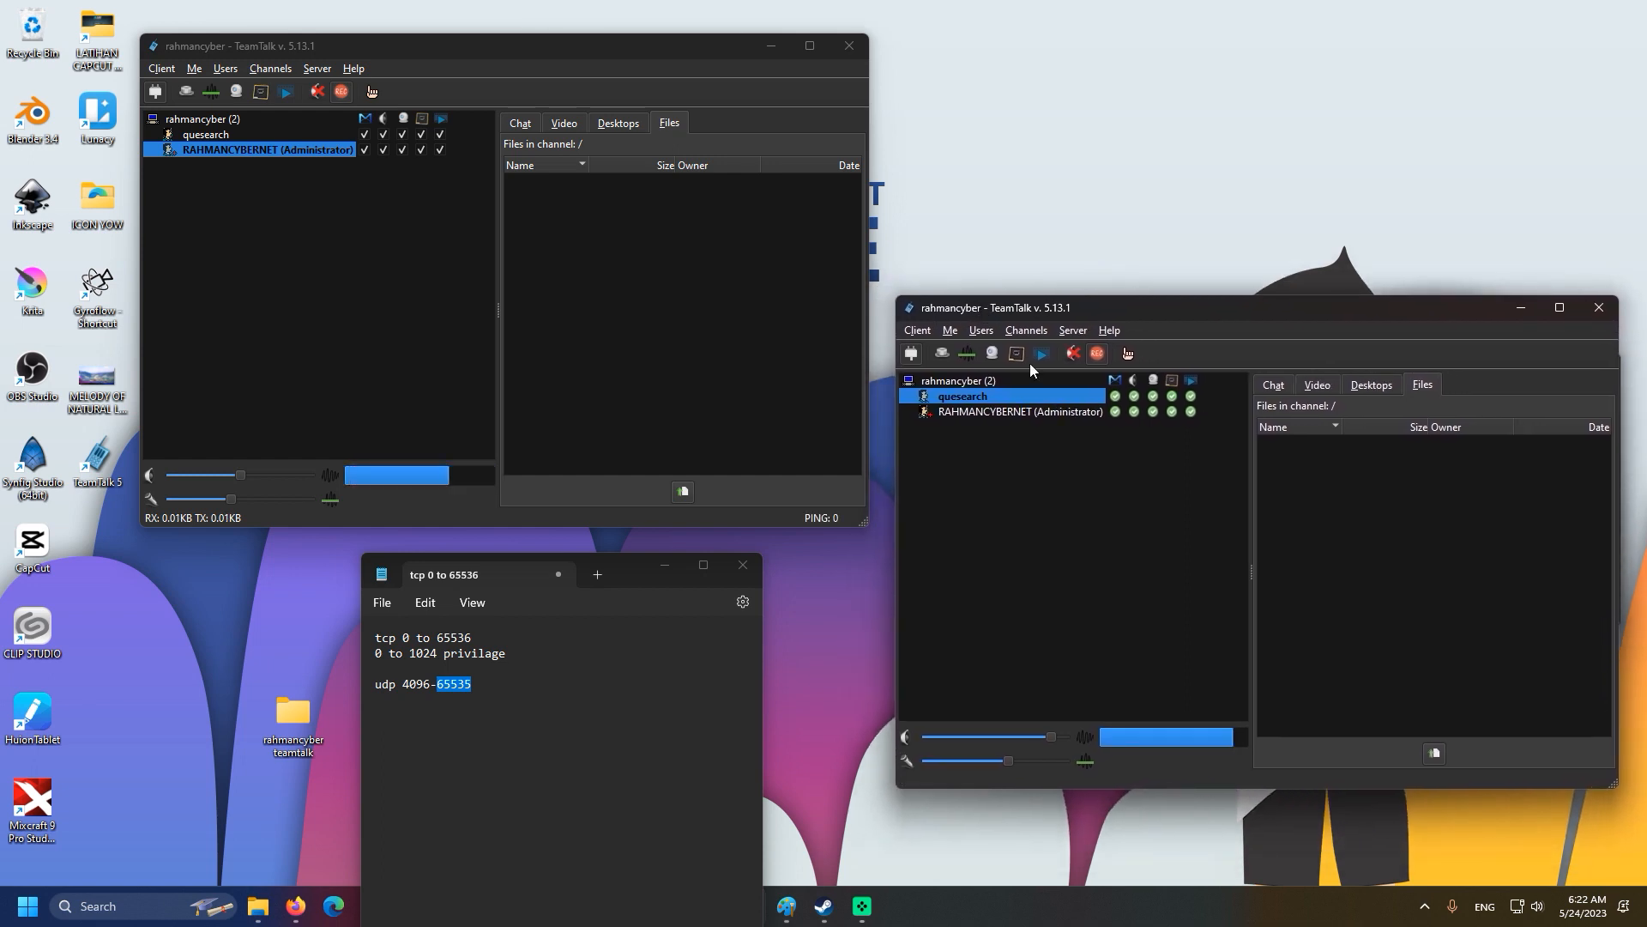
# Drag animal-ge059e5774_1920.jpg from Explorer's Downloads folder onto the channel's Files list.
pyautogui.click(260, 905)
pyautogui.click(350, 820)
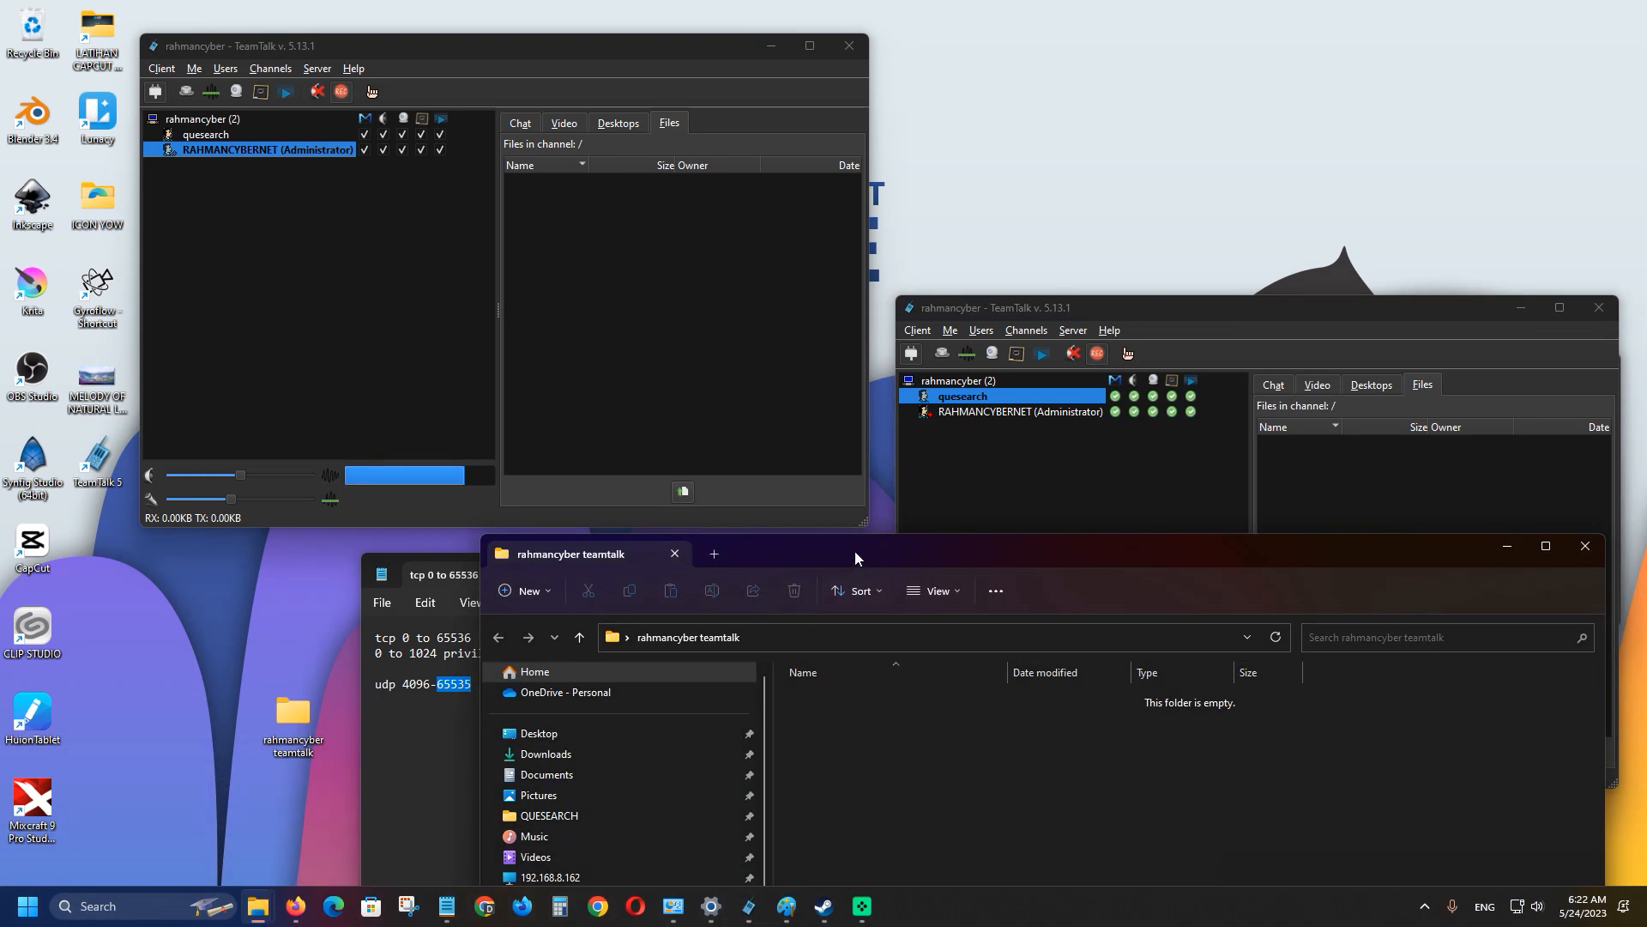
pyautogui.moveTo(854, 551); pyautogui.dragTo(473, 532)
pyautogui.click(280, 735)
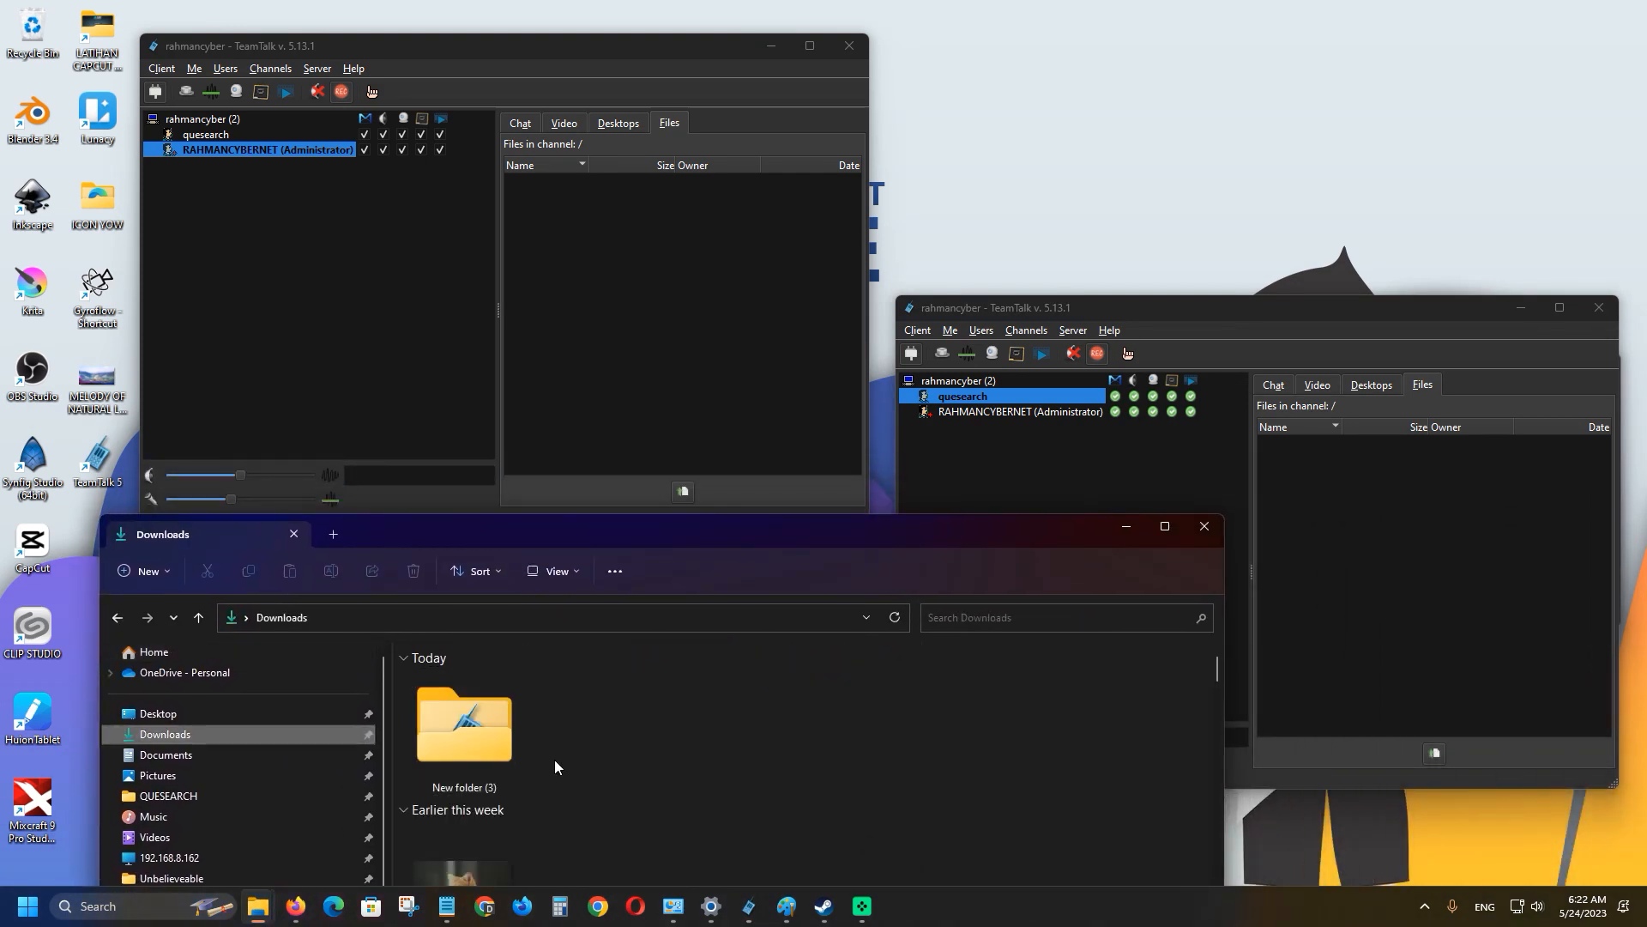
pyautogui.scroll(-2, 478, 673)
pyautogui.click(480, 678)
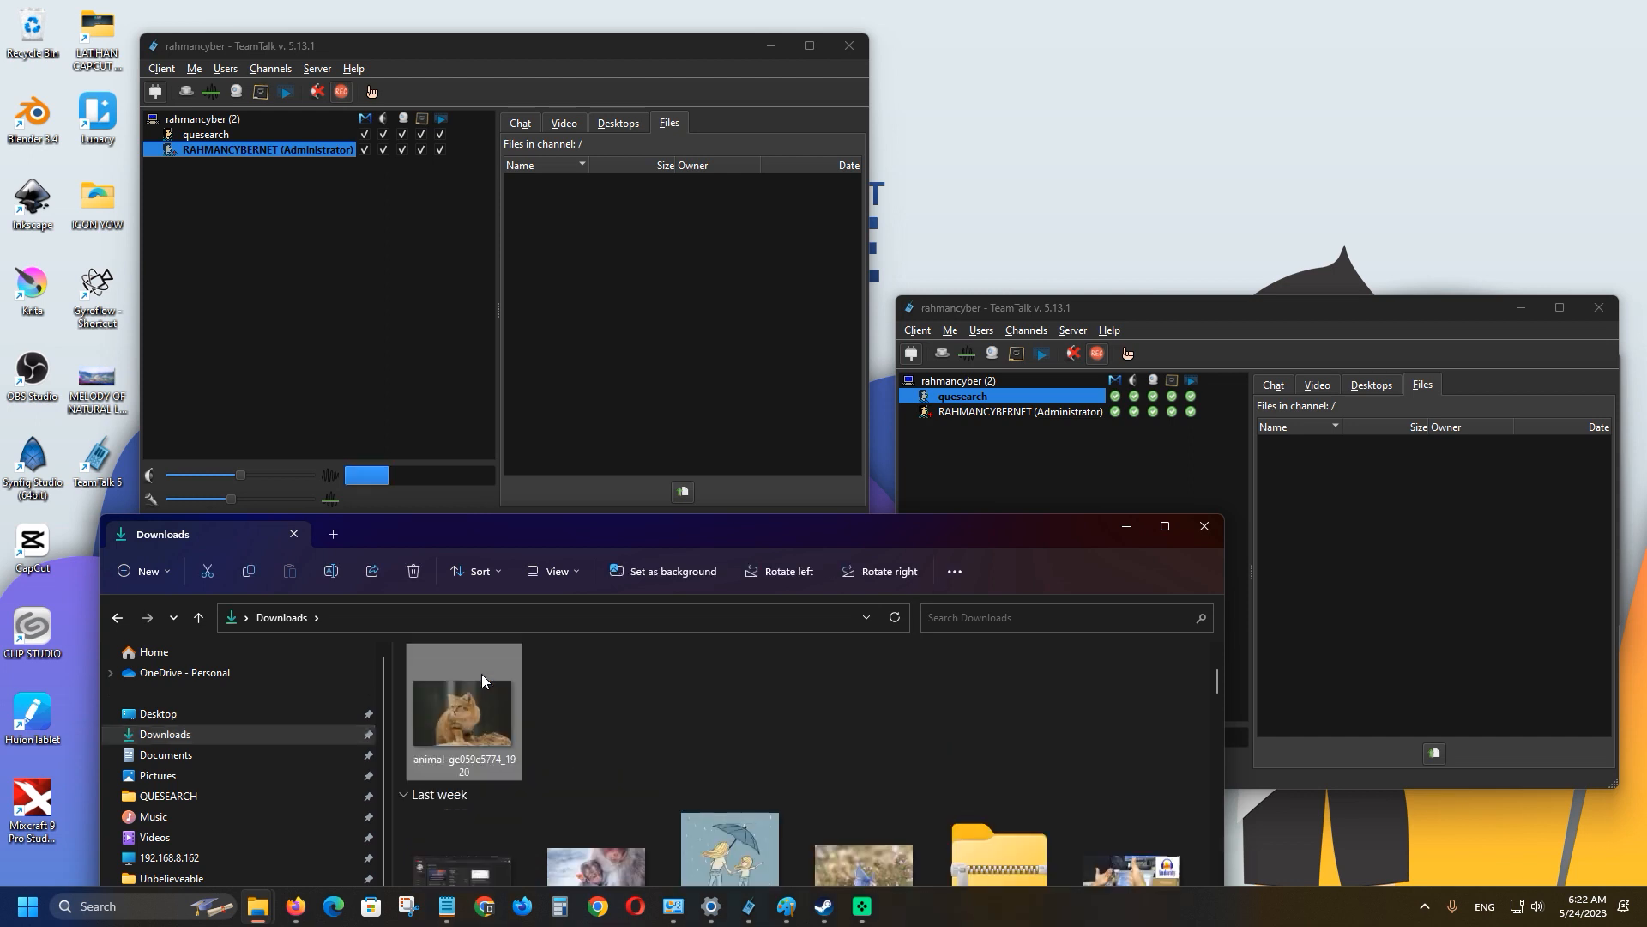
pyautogui.moveTo(469, 723); pyautogui.dragTo(1449, 569)
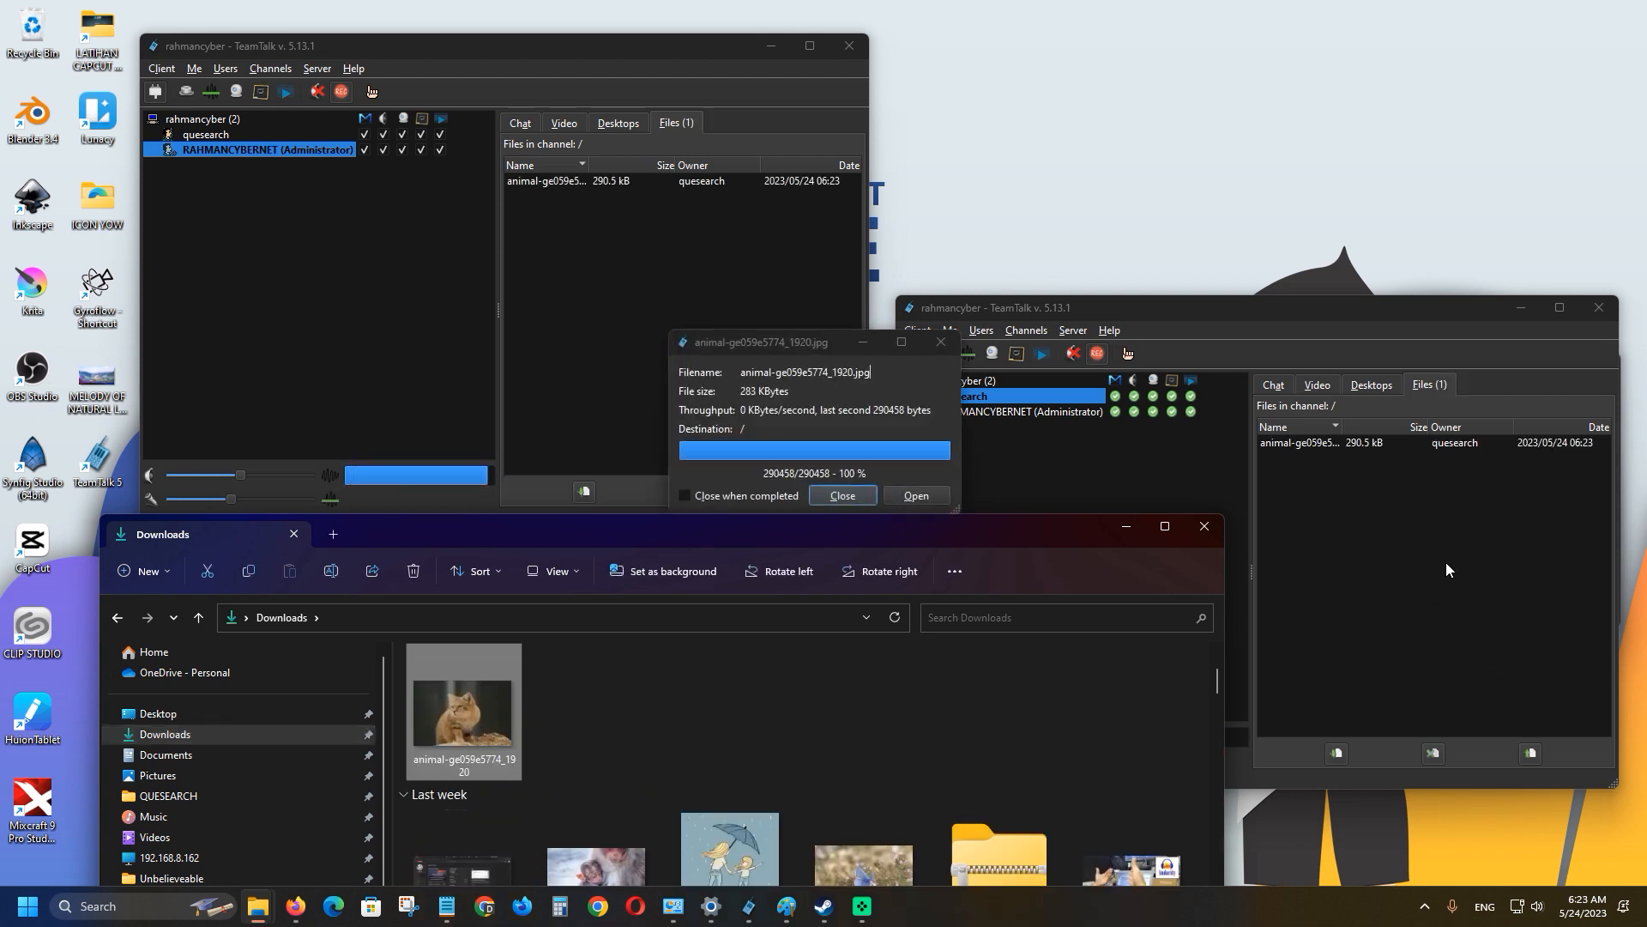
# Download animal-ge059e5774_1920.jpg to the user folder in the administrator client and view the photo.
pyautogui.click(850, 496)
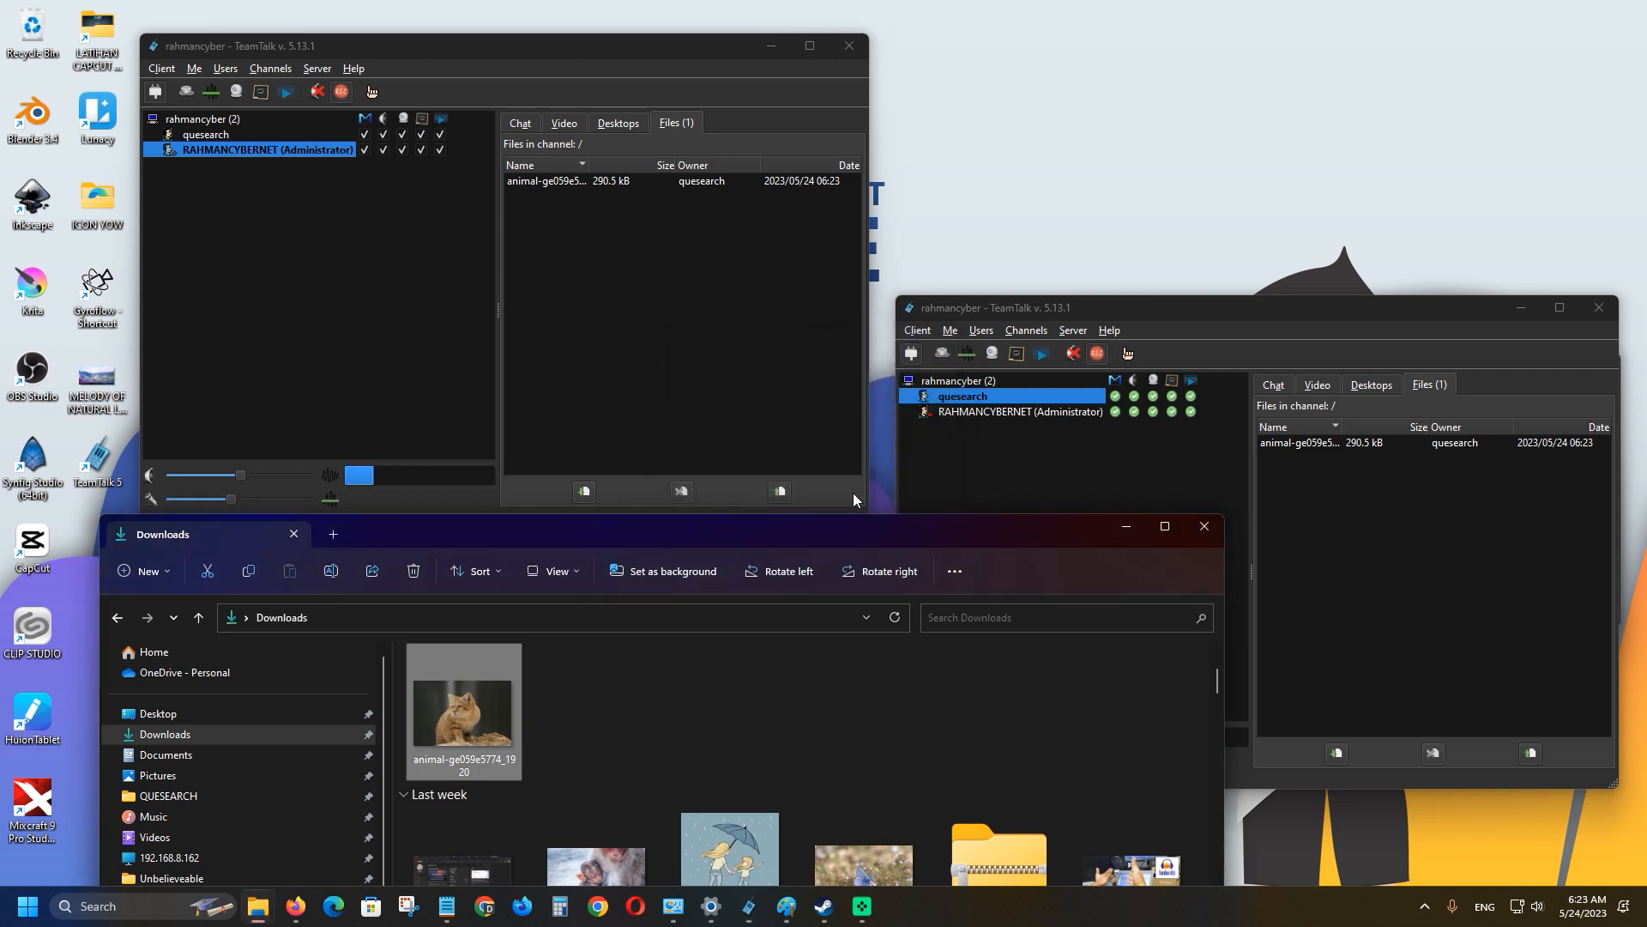
pyautogui.click(575, 184)
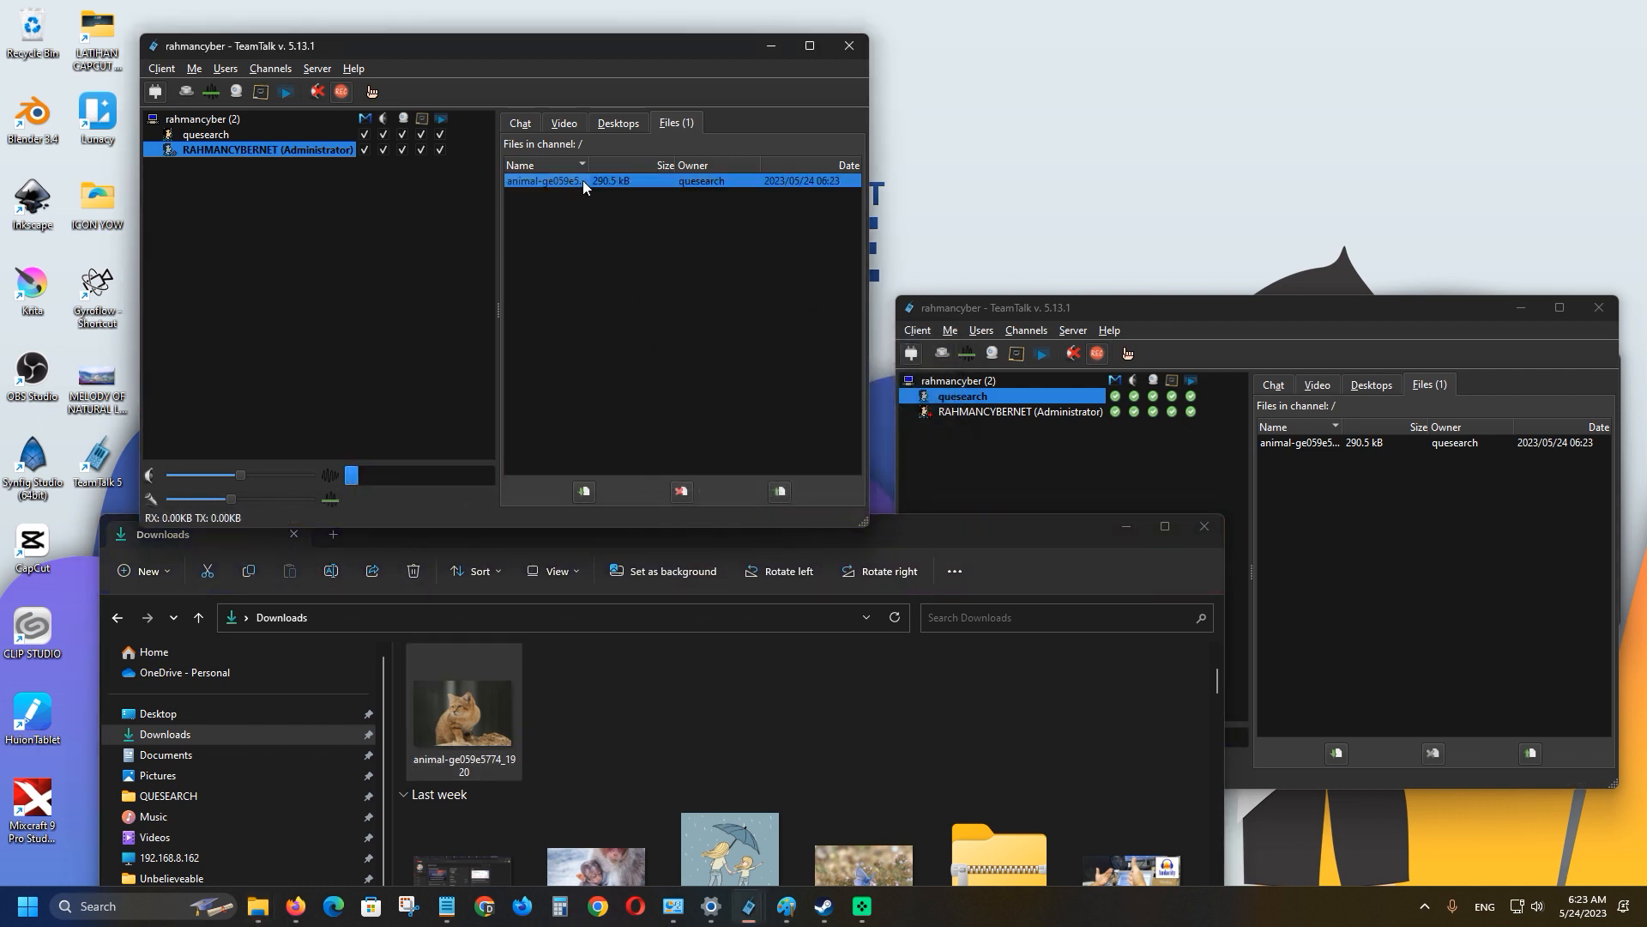
pyautogui.rightClick(650, 183)
pyautogui.click(698, 232)
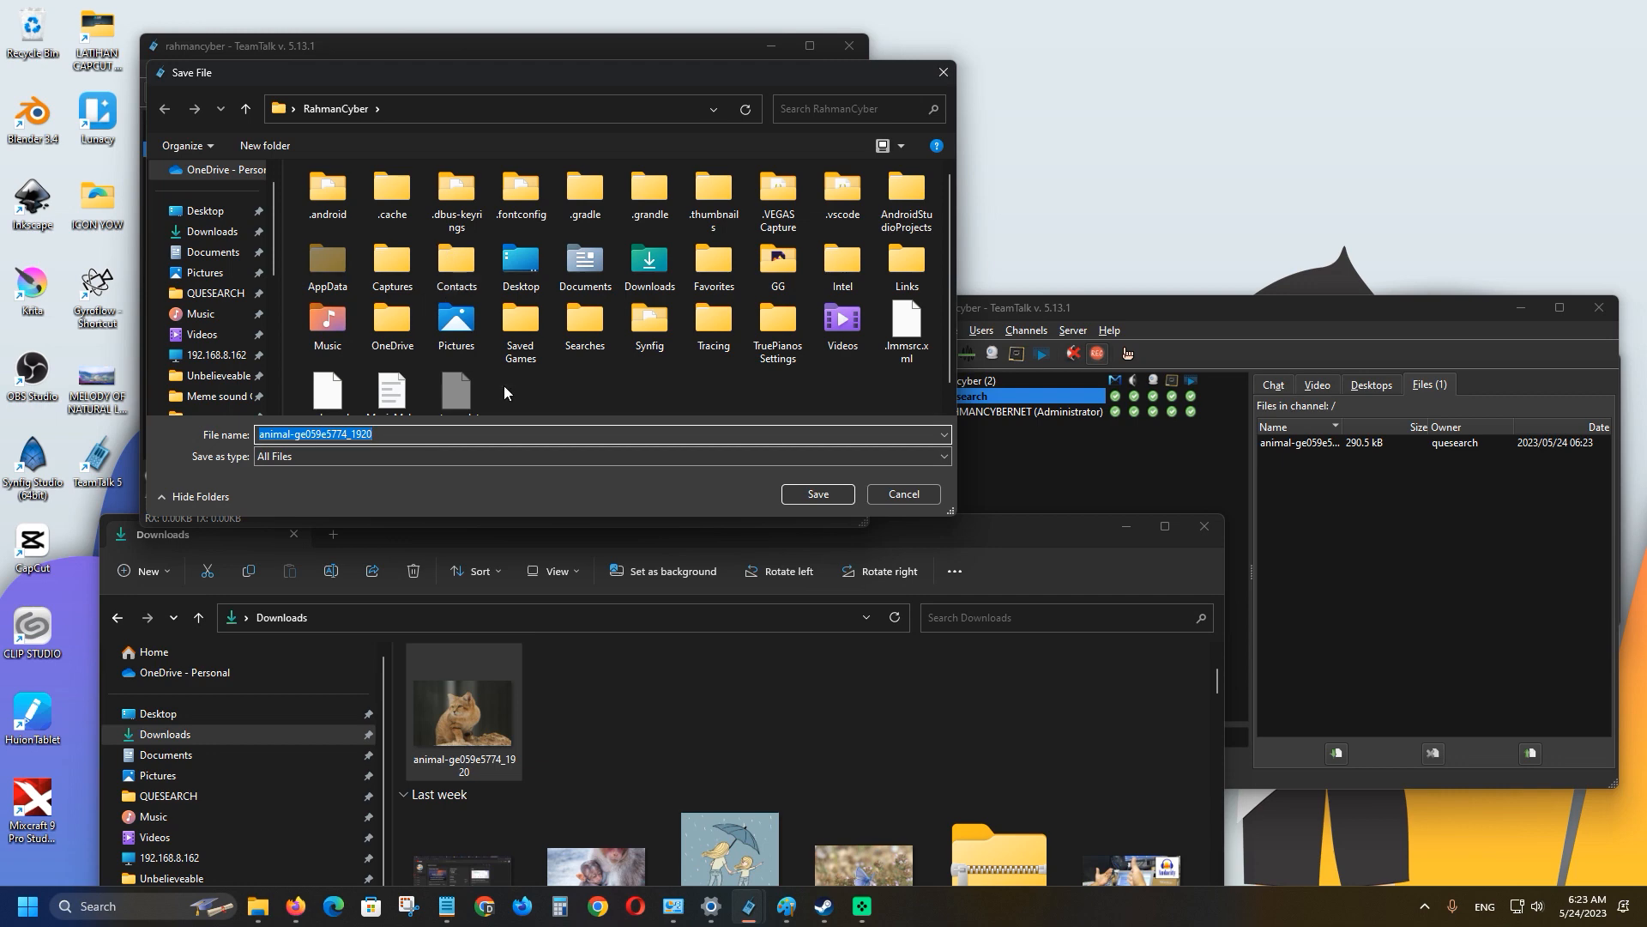
pyautogui.click(804, 493)
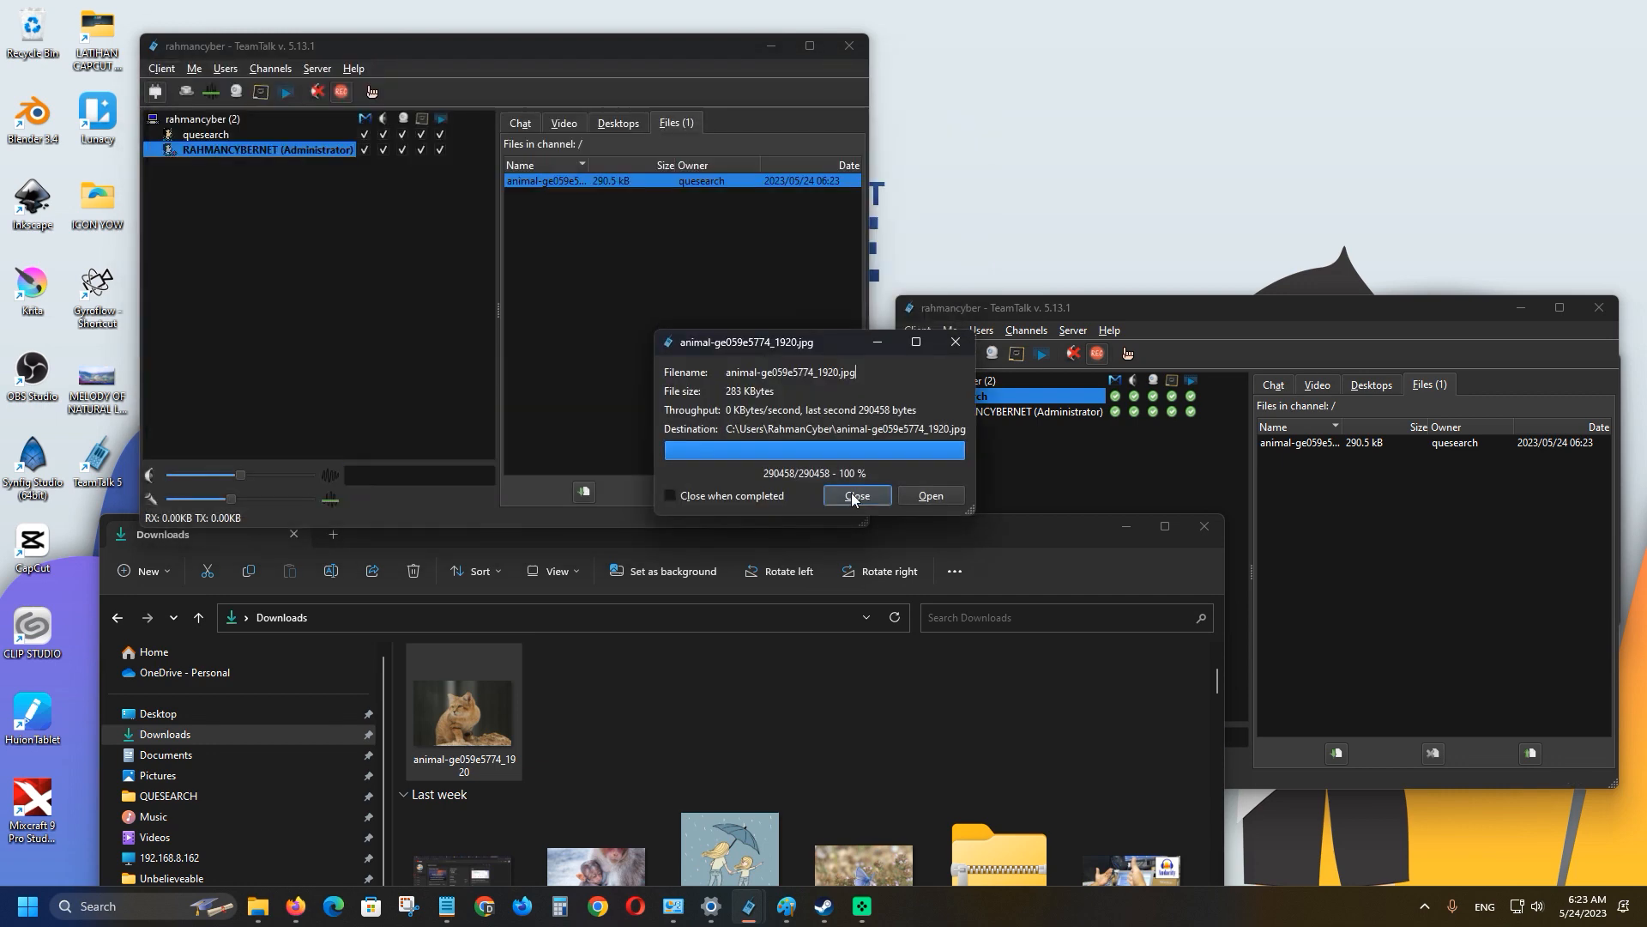
pyautogui.click(927, 503)
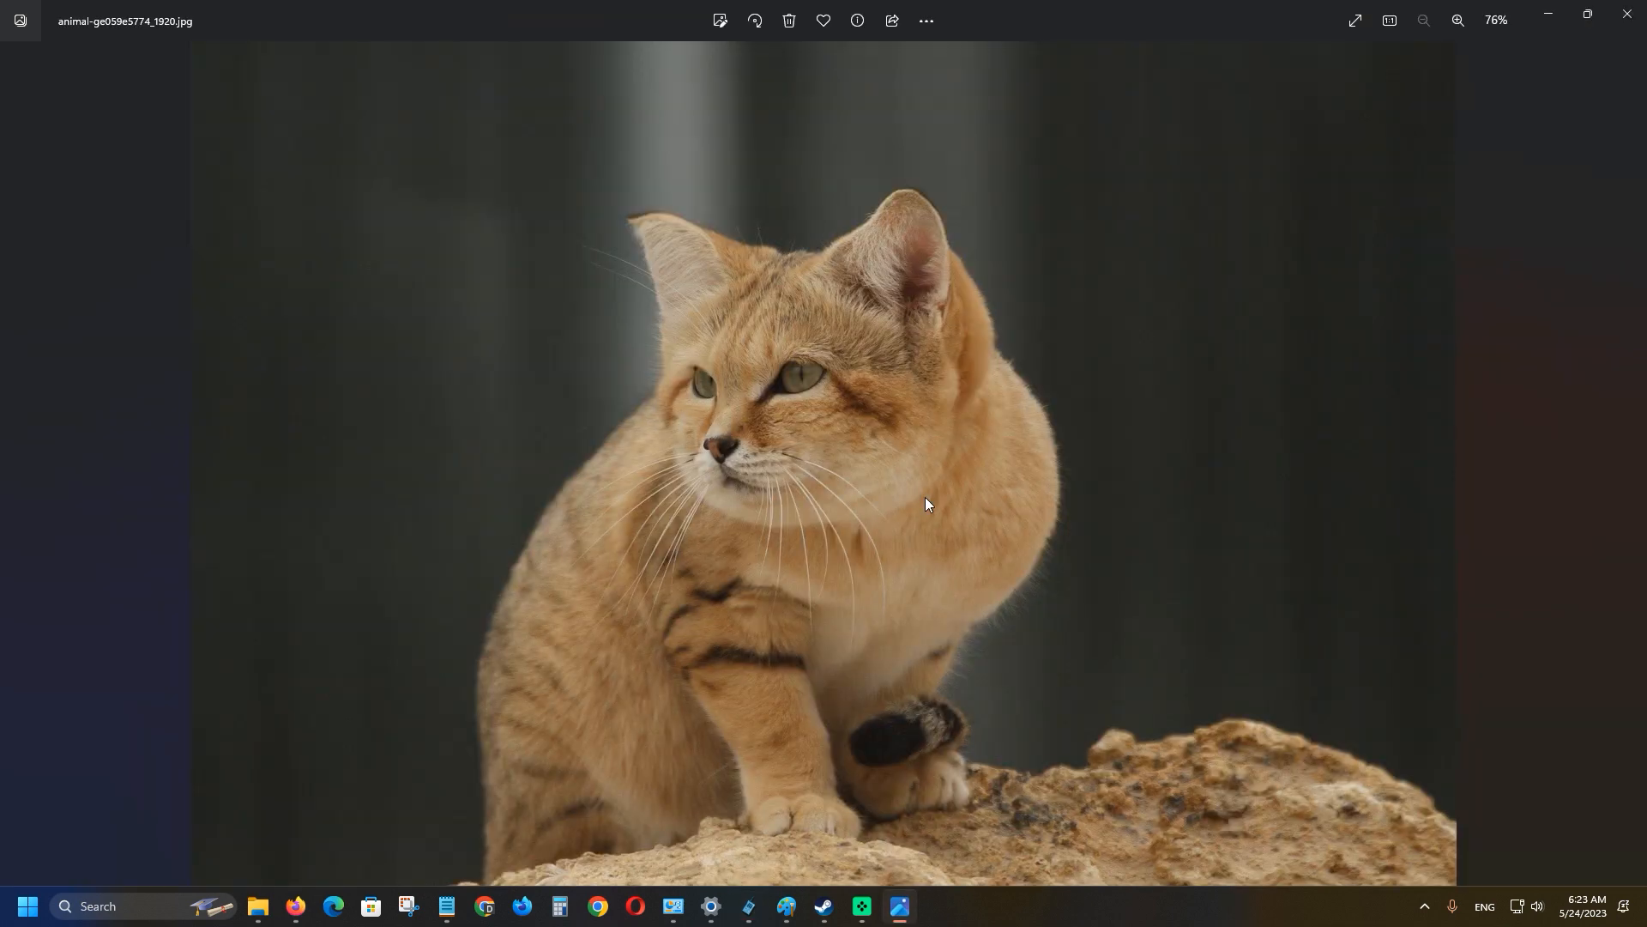
pyautogui.click(1627, 14)
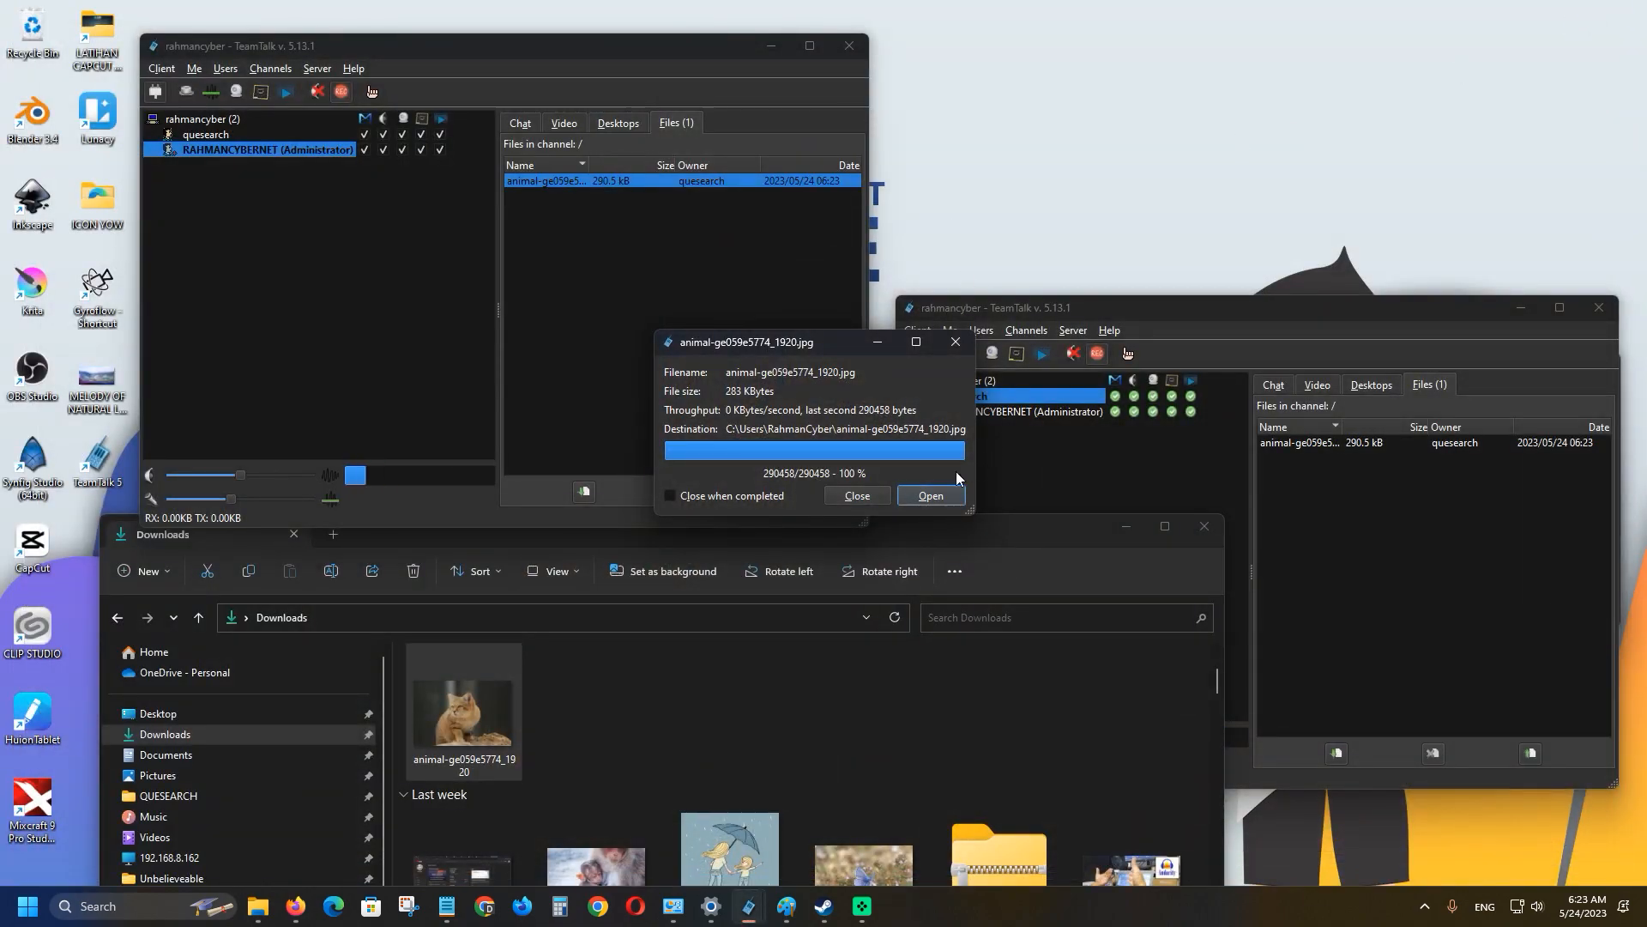
pyautogui.click(857, 496)
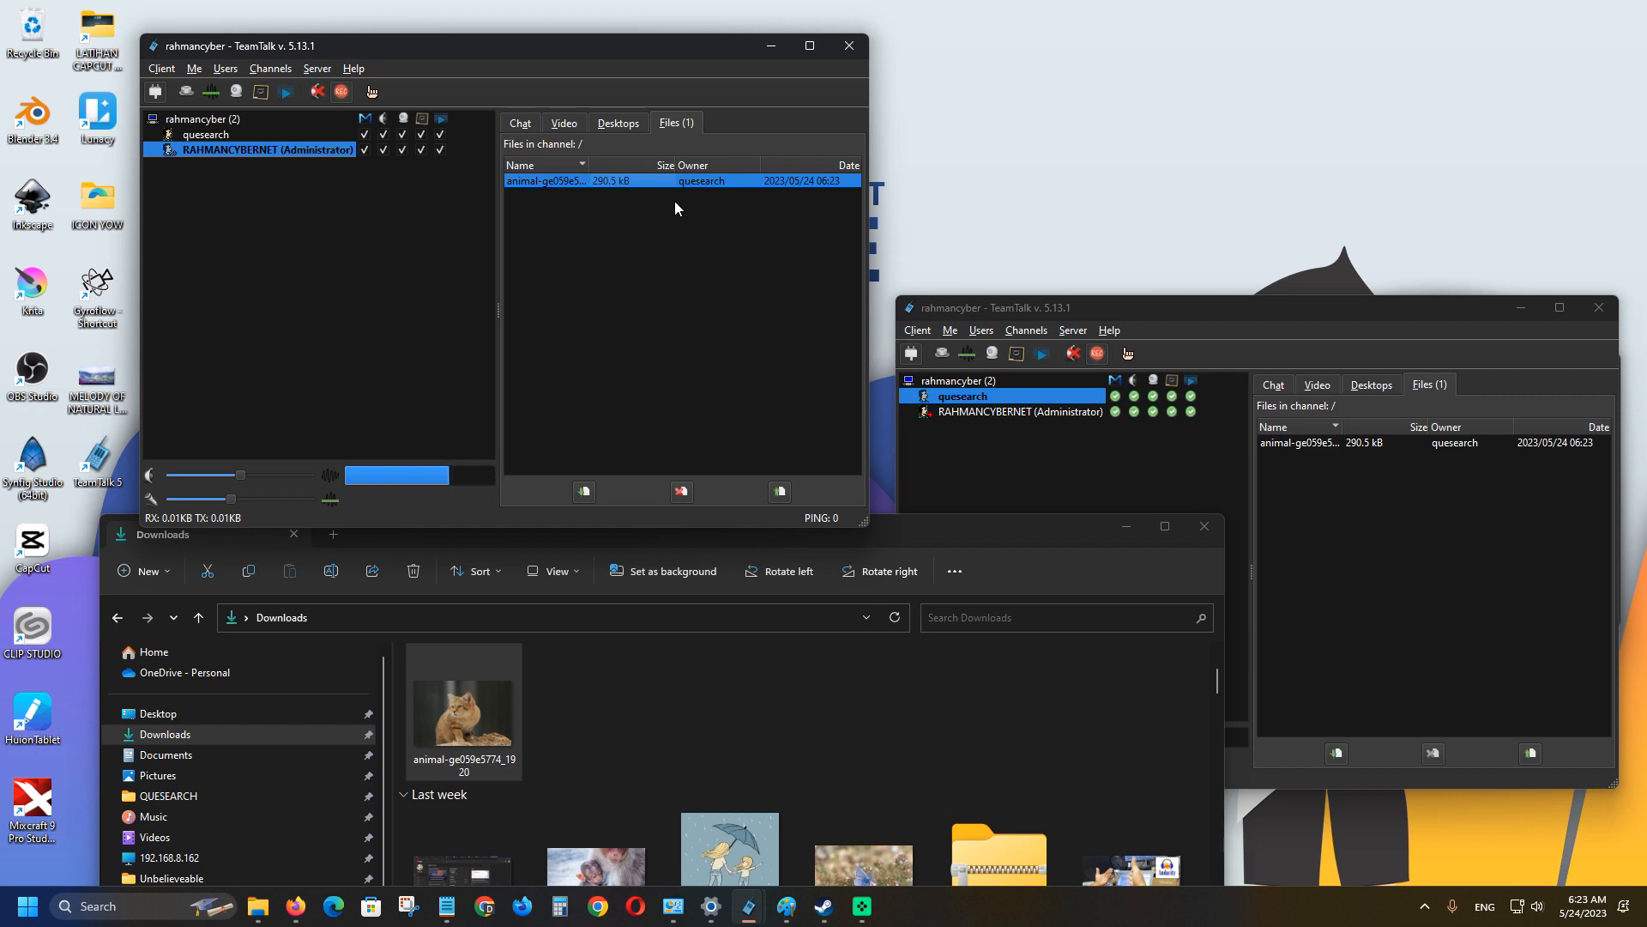
# Open the rahmancyber teamtalk folder and shrink its window to reveal the second TeamTalk client.
pyautogui.click(1304, 316)
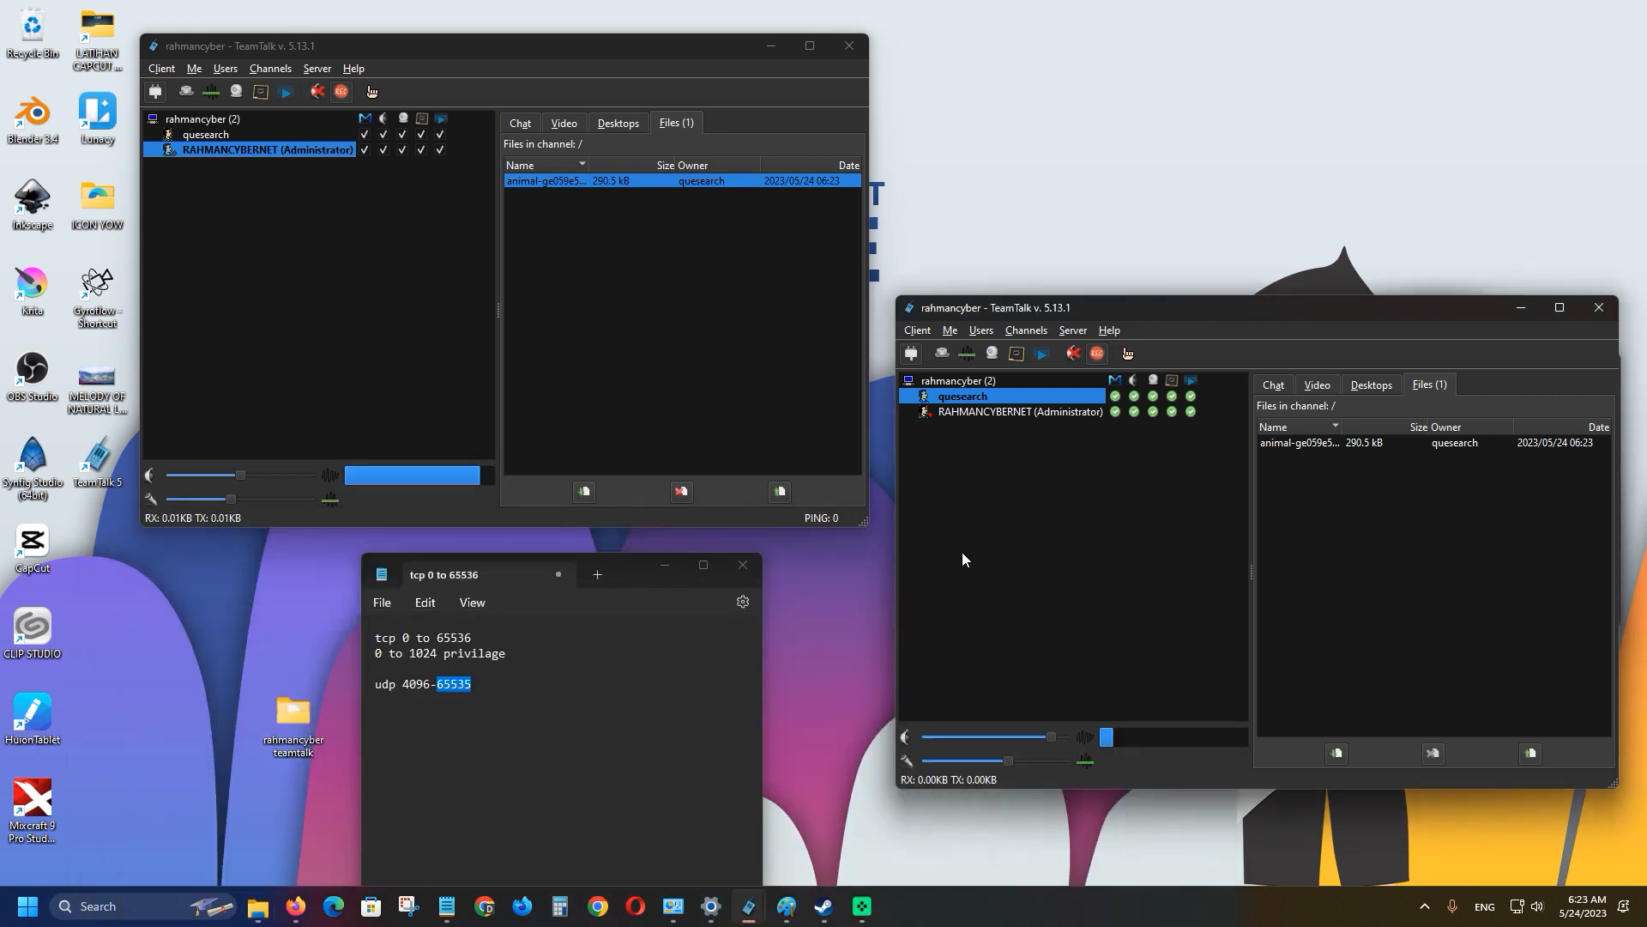
pyautogui.doubleClick(293, 716)
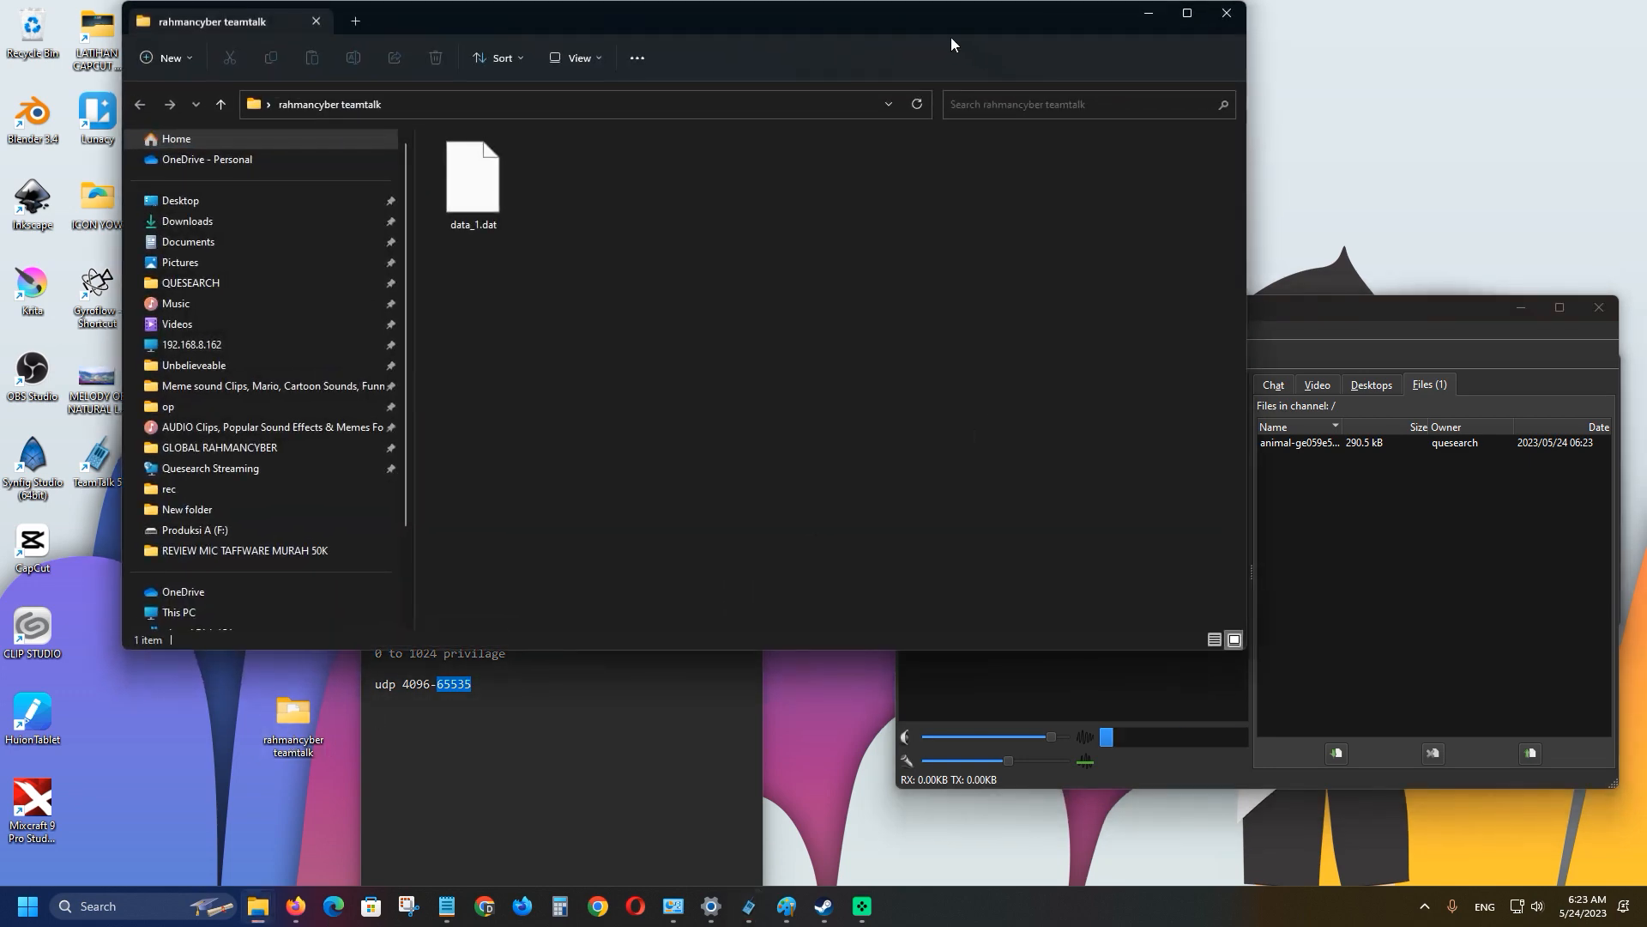
pyautogui.moveTo(951, 38); pyautogui.dragTo(1317, 320)
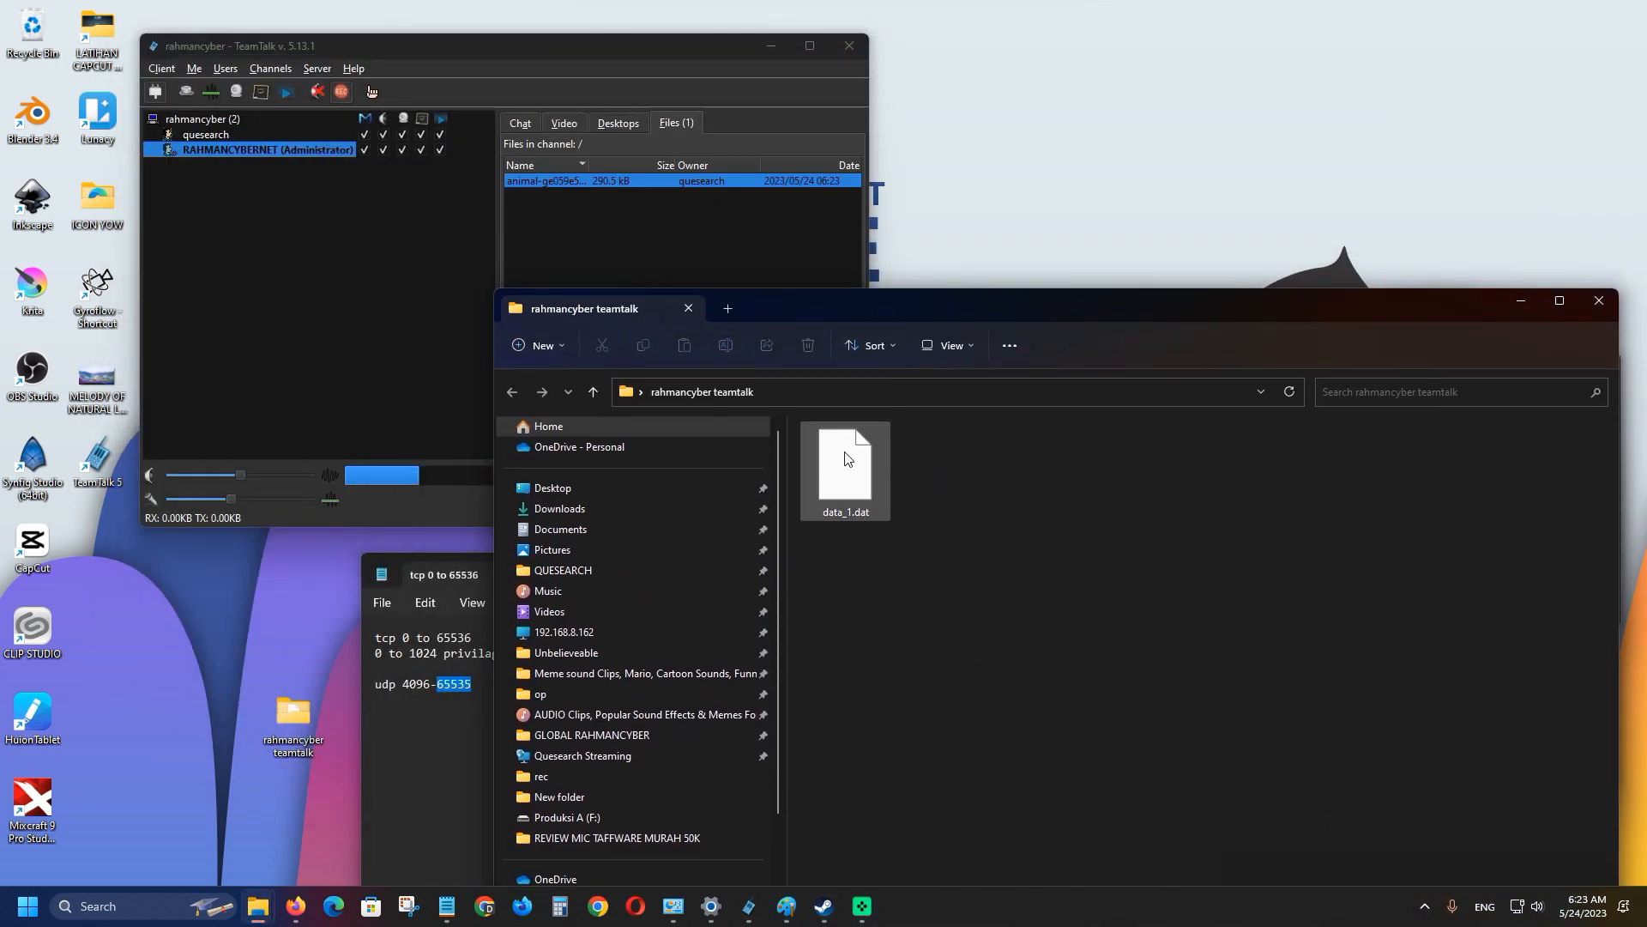
pyautogui.moveTo(490, 290); pyautogui.dragTo(819, 481)
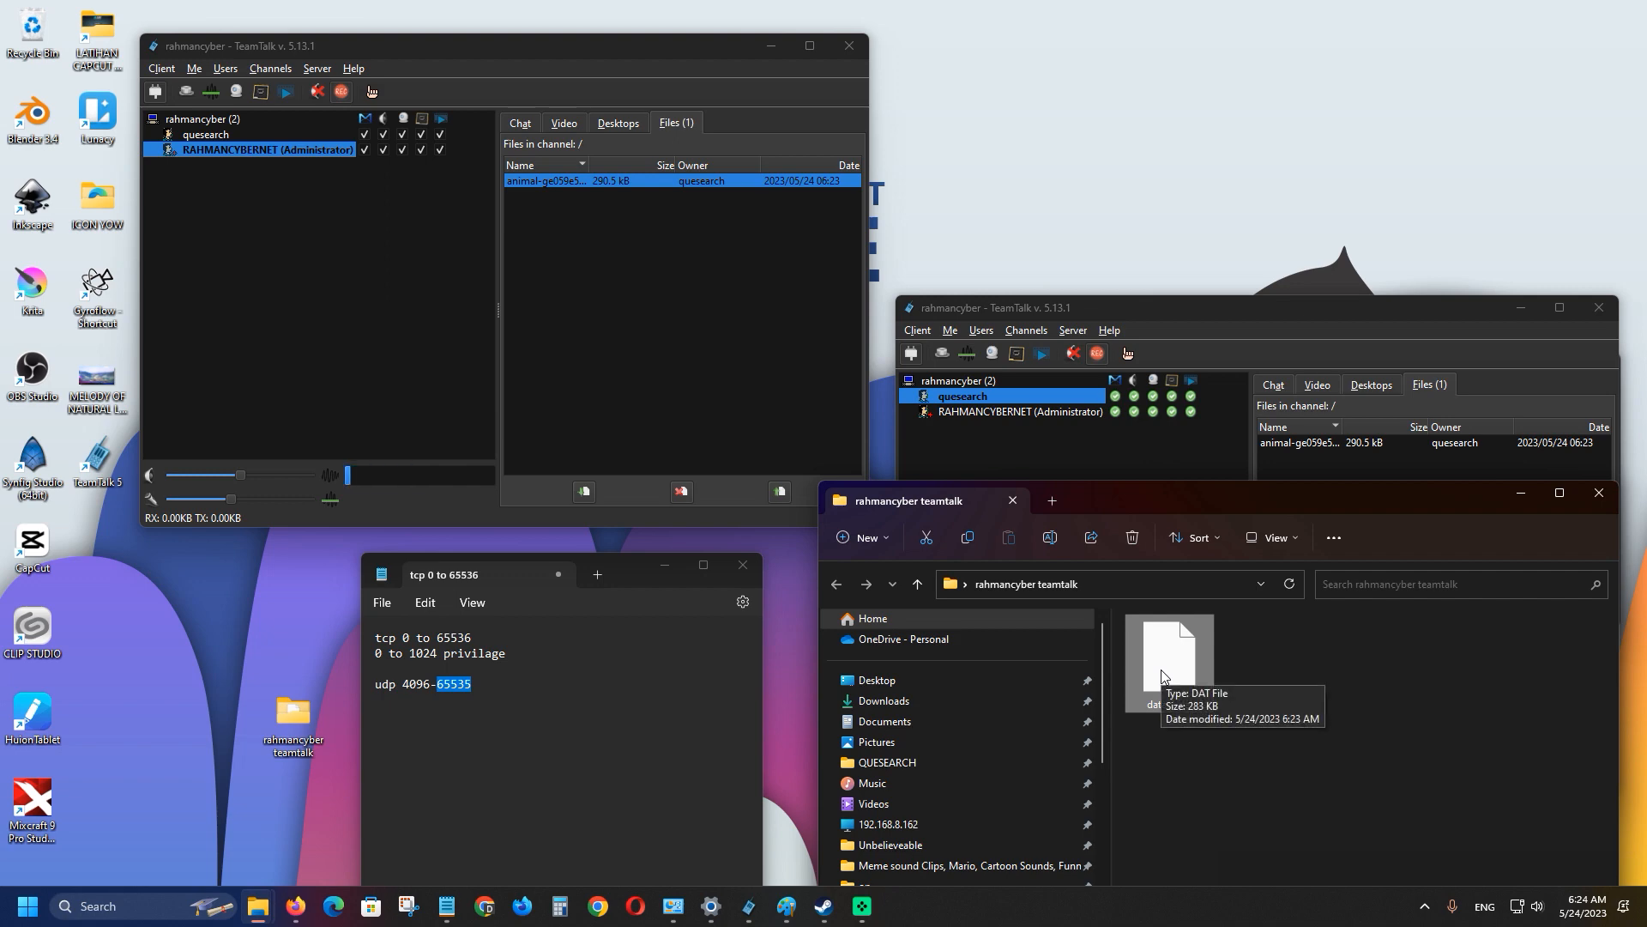
# Upload Olive-7fa69ea5-Windows-x86_64-Installer.zip from Downloads to the channel and close the upload window.
pyautogui.moveTo(257, 905)
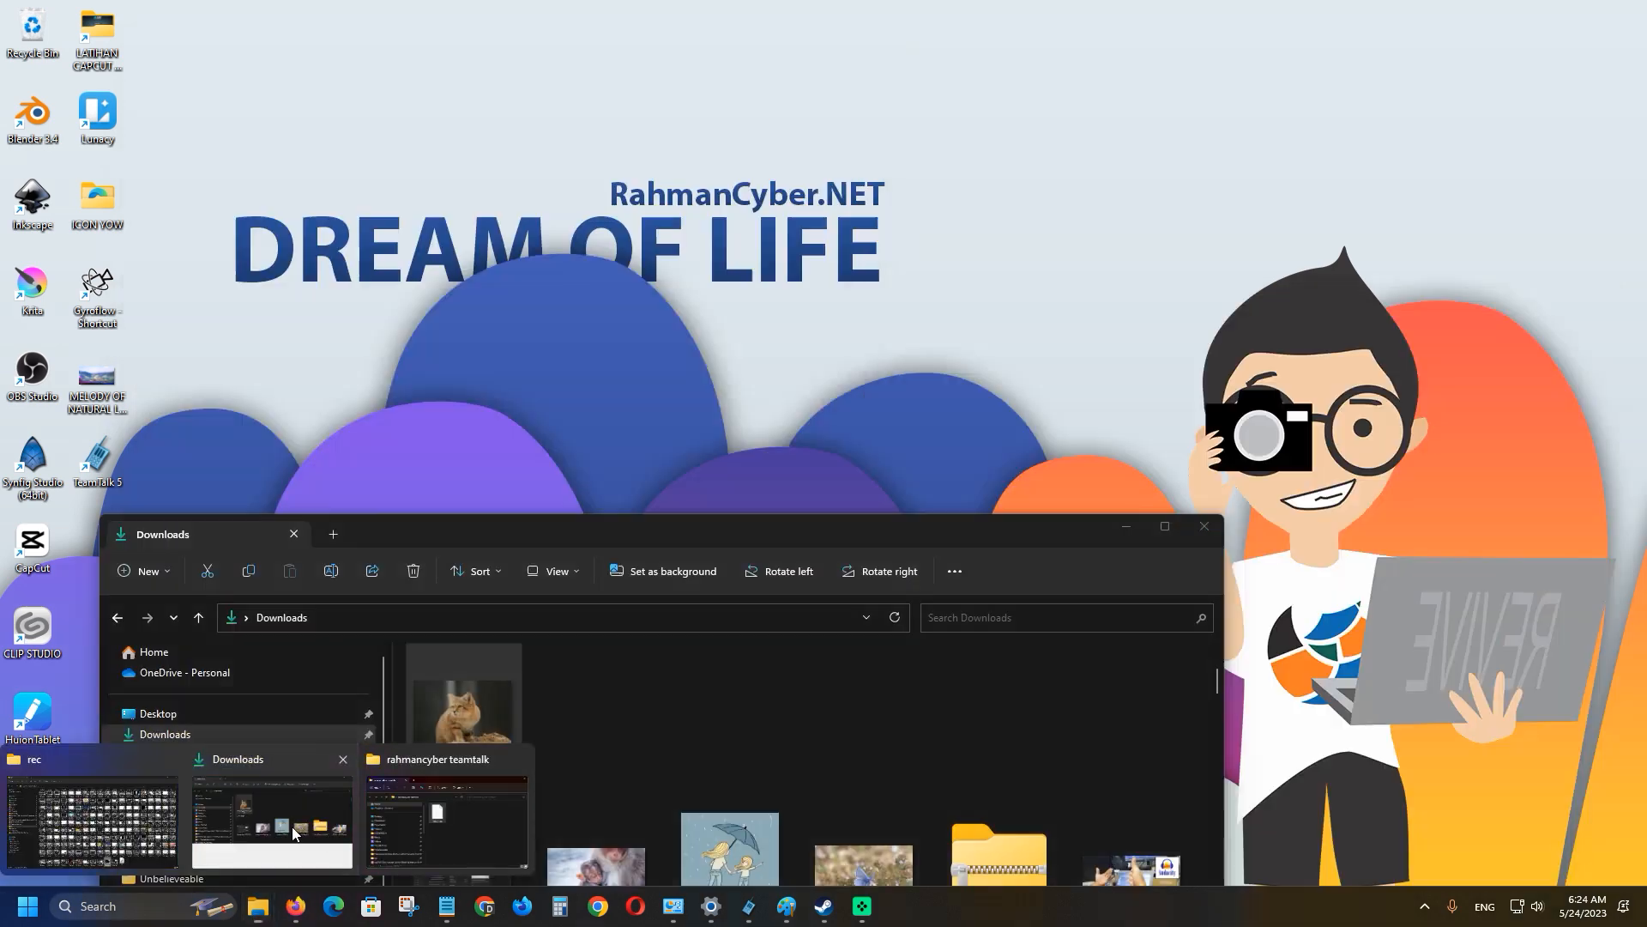
pyautogui.click(295, 833)
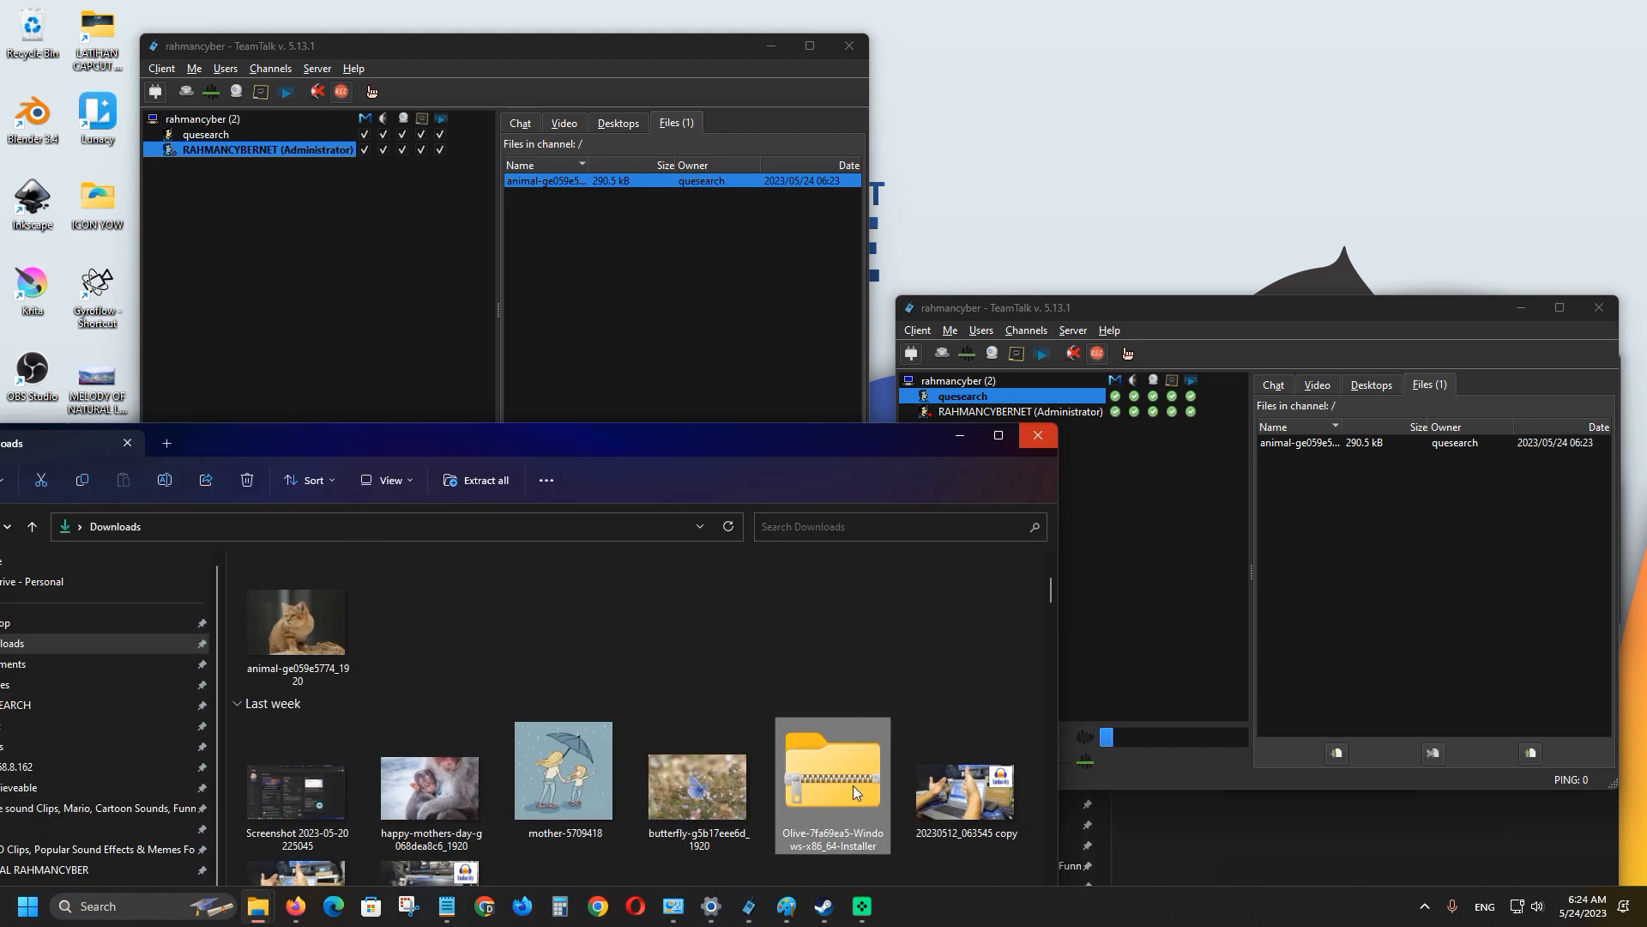
pyautogui.moveTo(851, 784); pyautogui.dragTo(1408, 534)
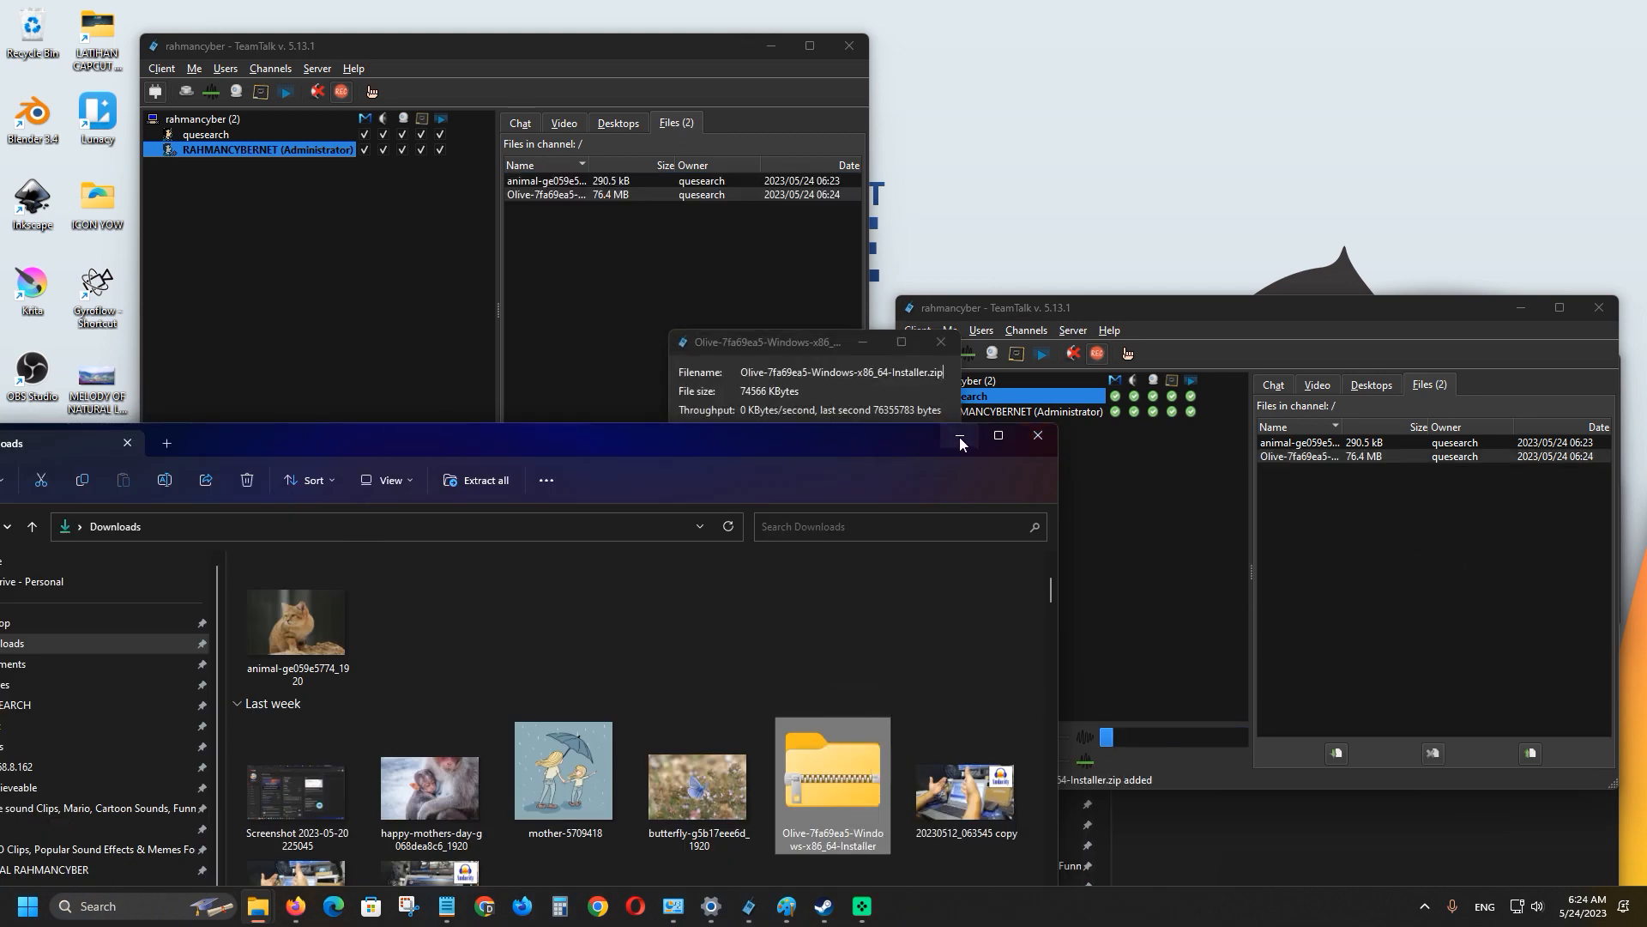
pyautogui.click(961, 435)
pyautogui.click(842, 496)
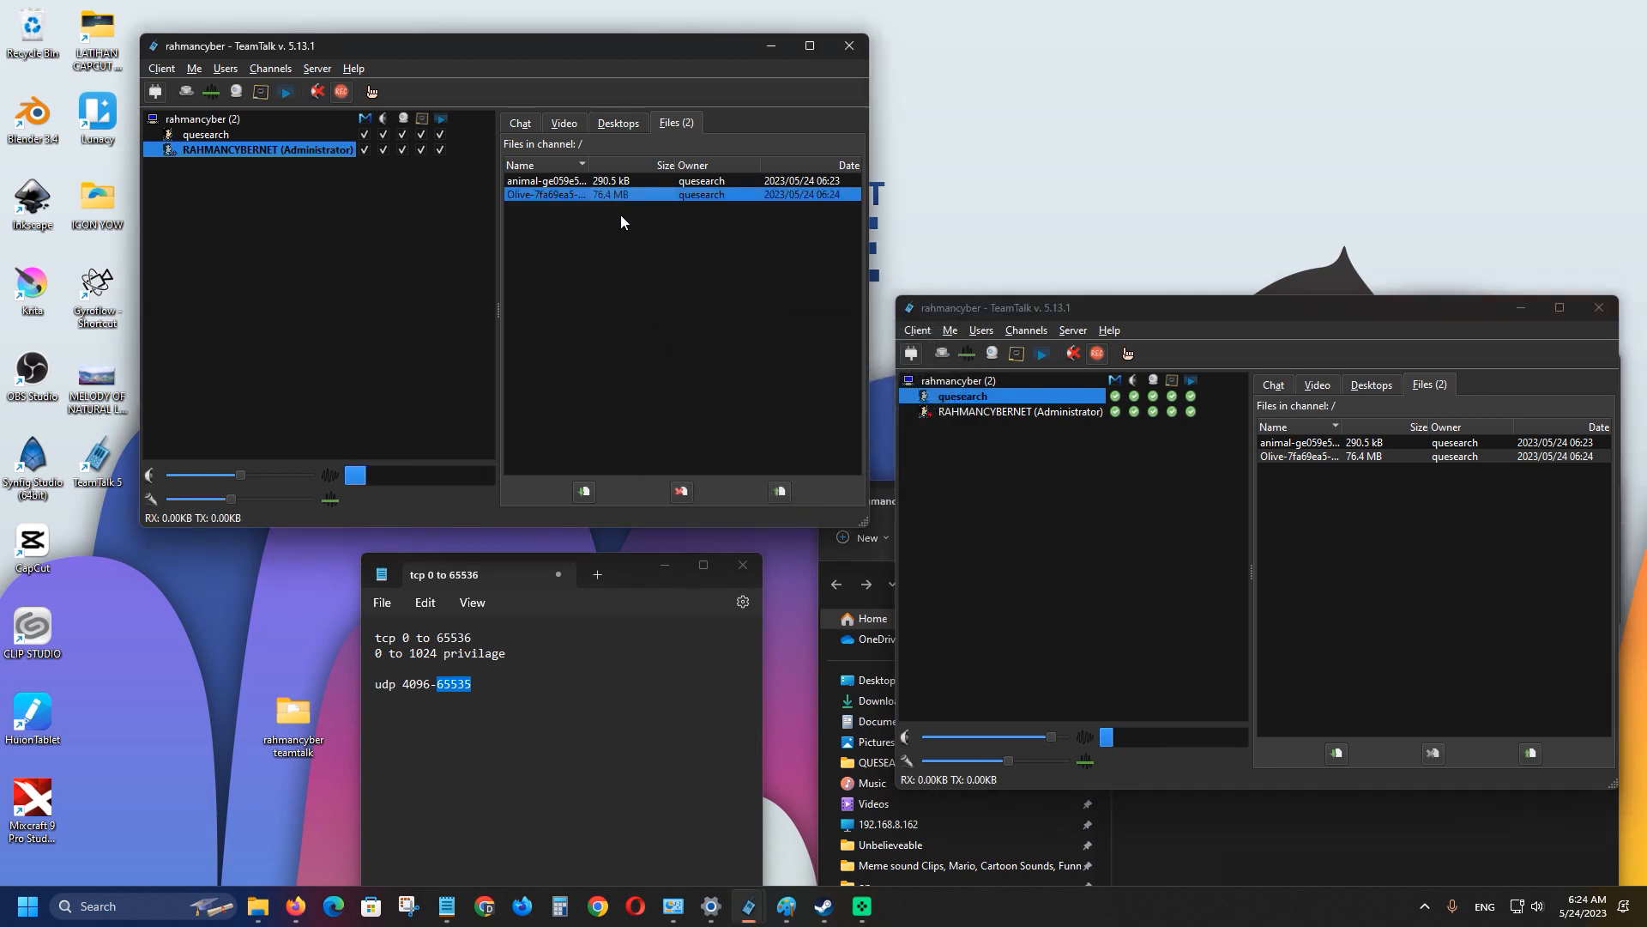
pyautogui.click(1168, 821)
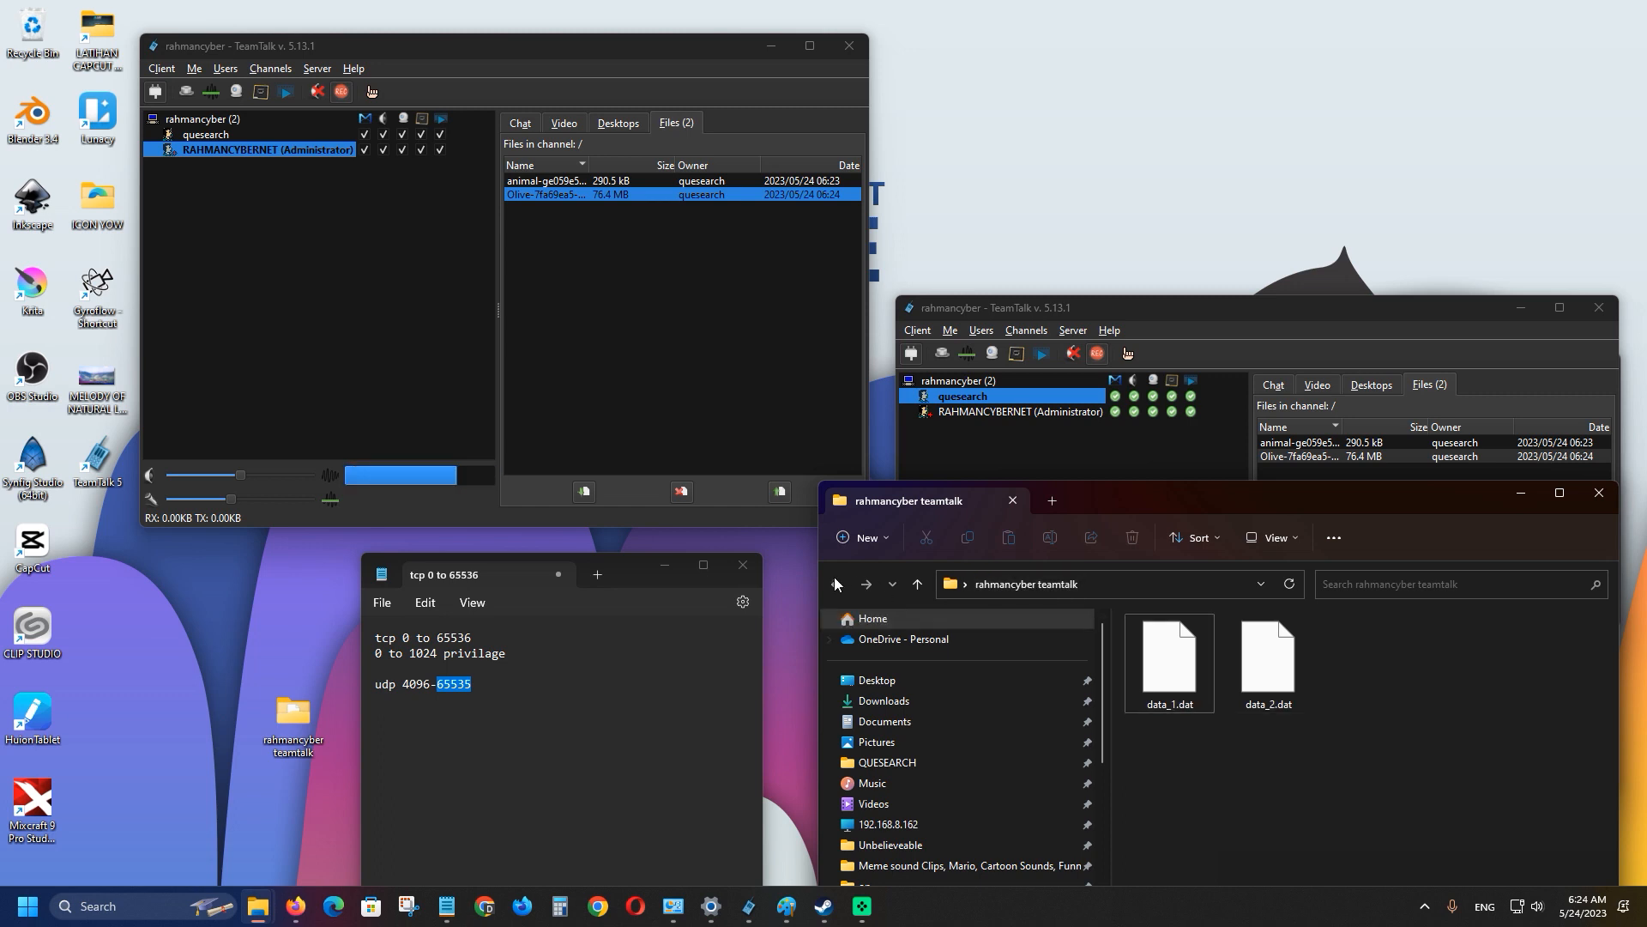
# Check data_2.dat's details and the rahmancyber teamtalk folder's properties, then minimize that folder window.
pyautogui.click(1280, 697)
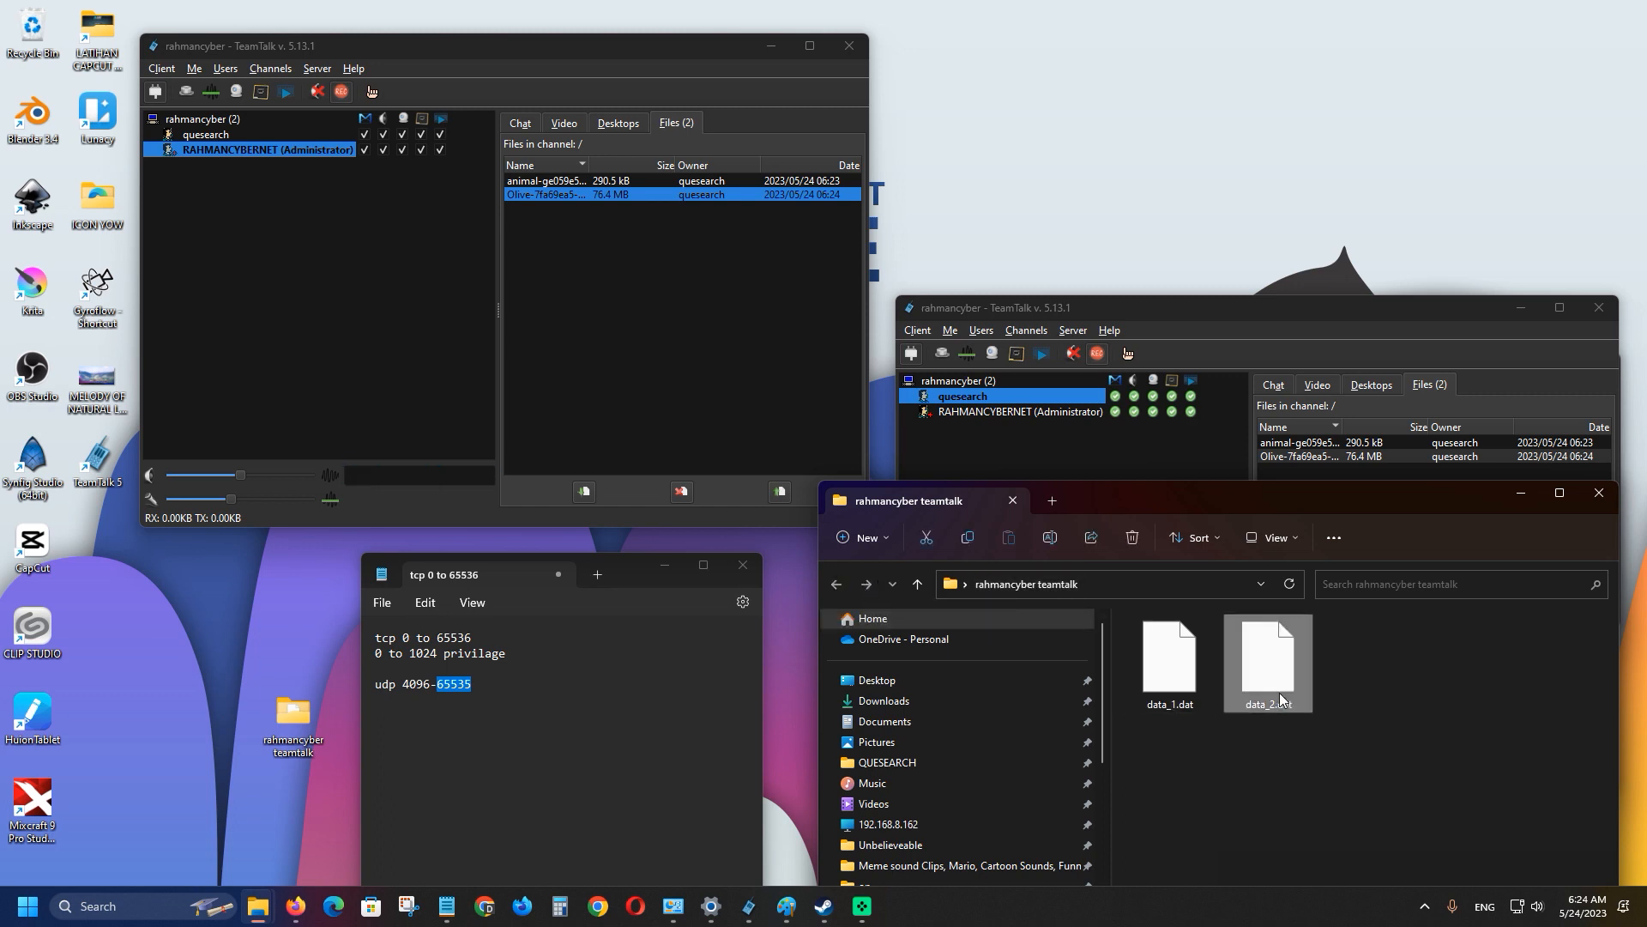
pyautogui.moveTo(1270, 677)
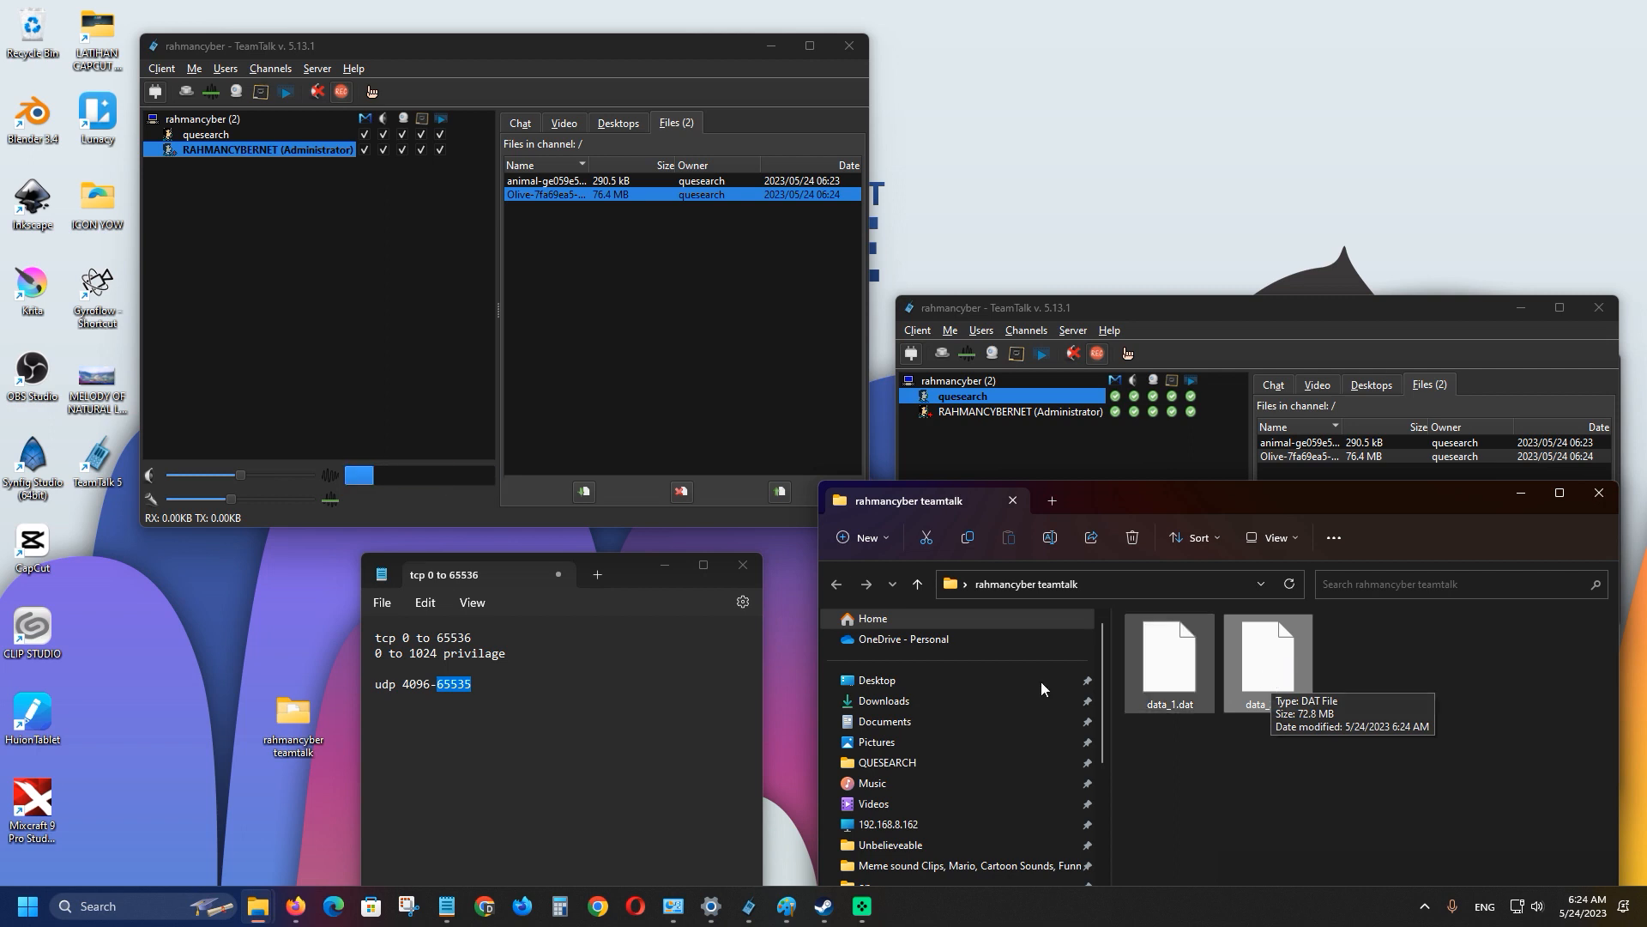
pyautogui.click(275, 719)
pyautogui.rightClick(275, 717)
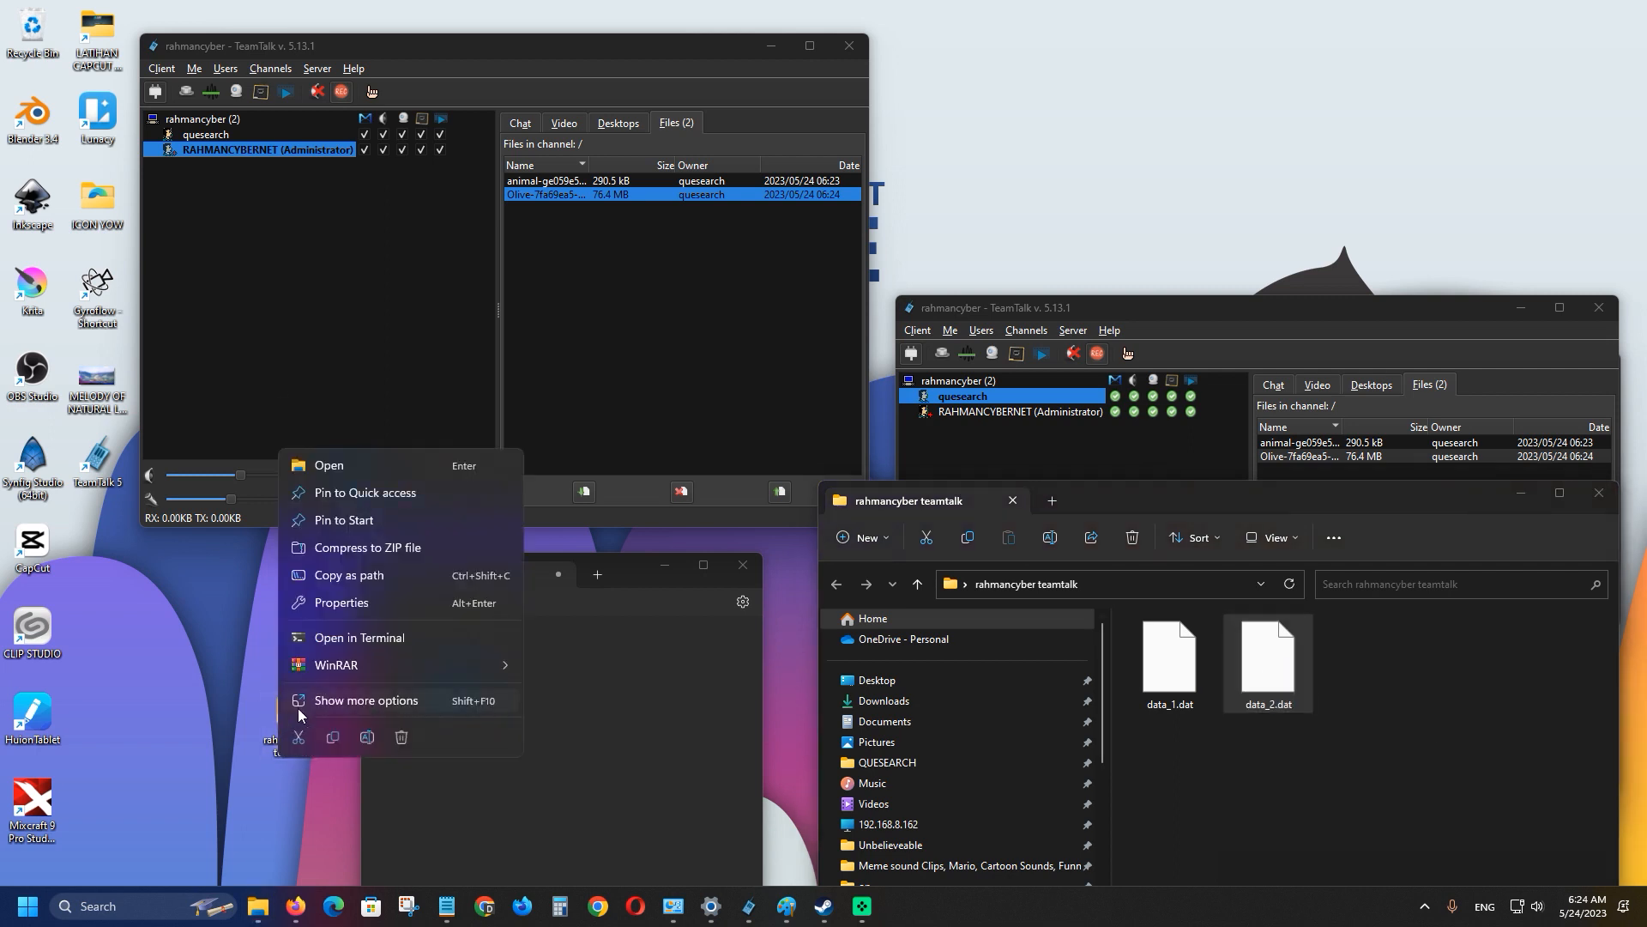
pyautogui.click(350, 603)
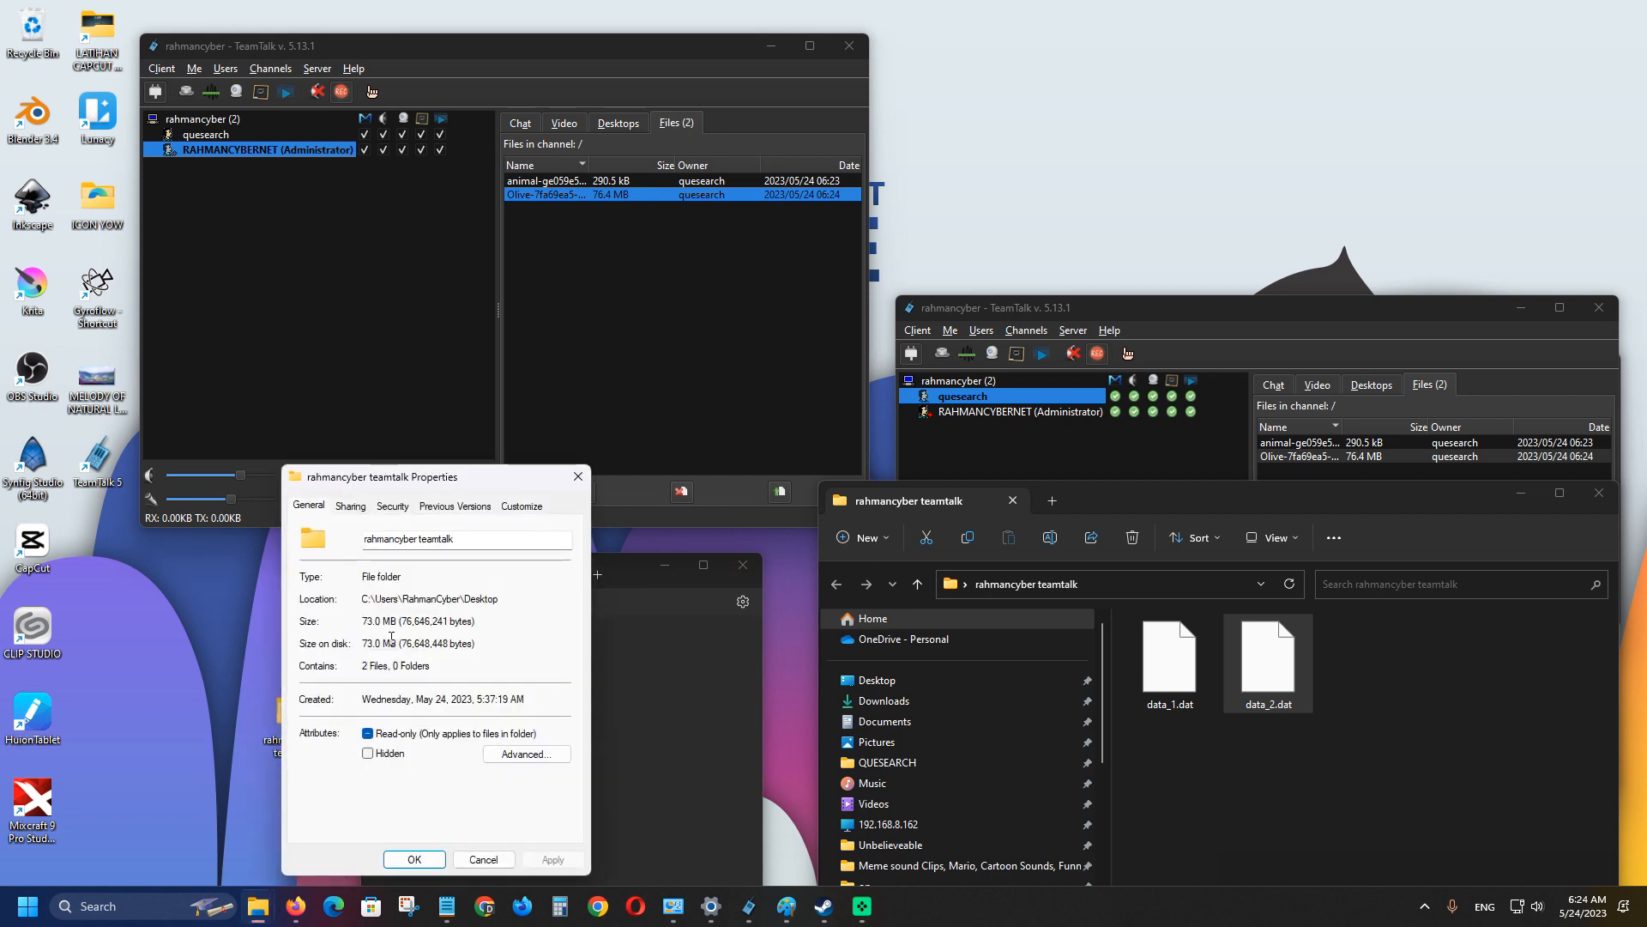
pyautogui.click(564, 481)
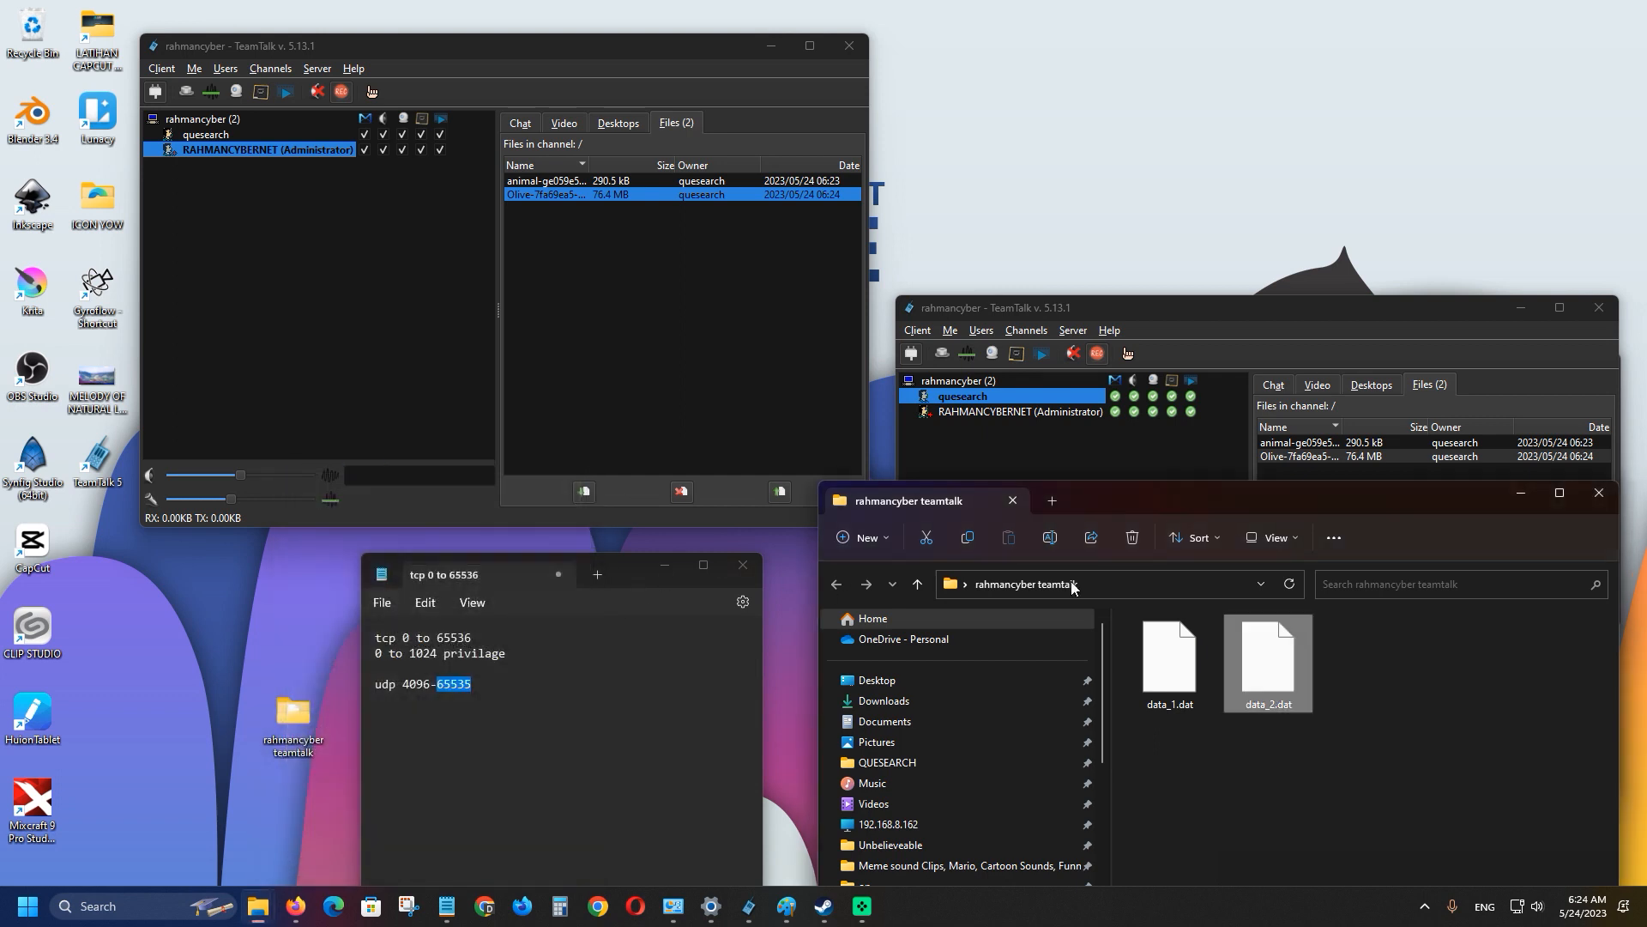
pyautogui.click(1388, 672)
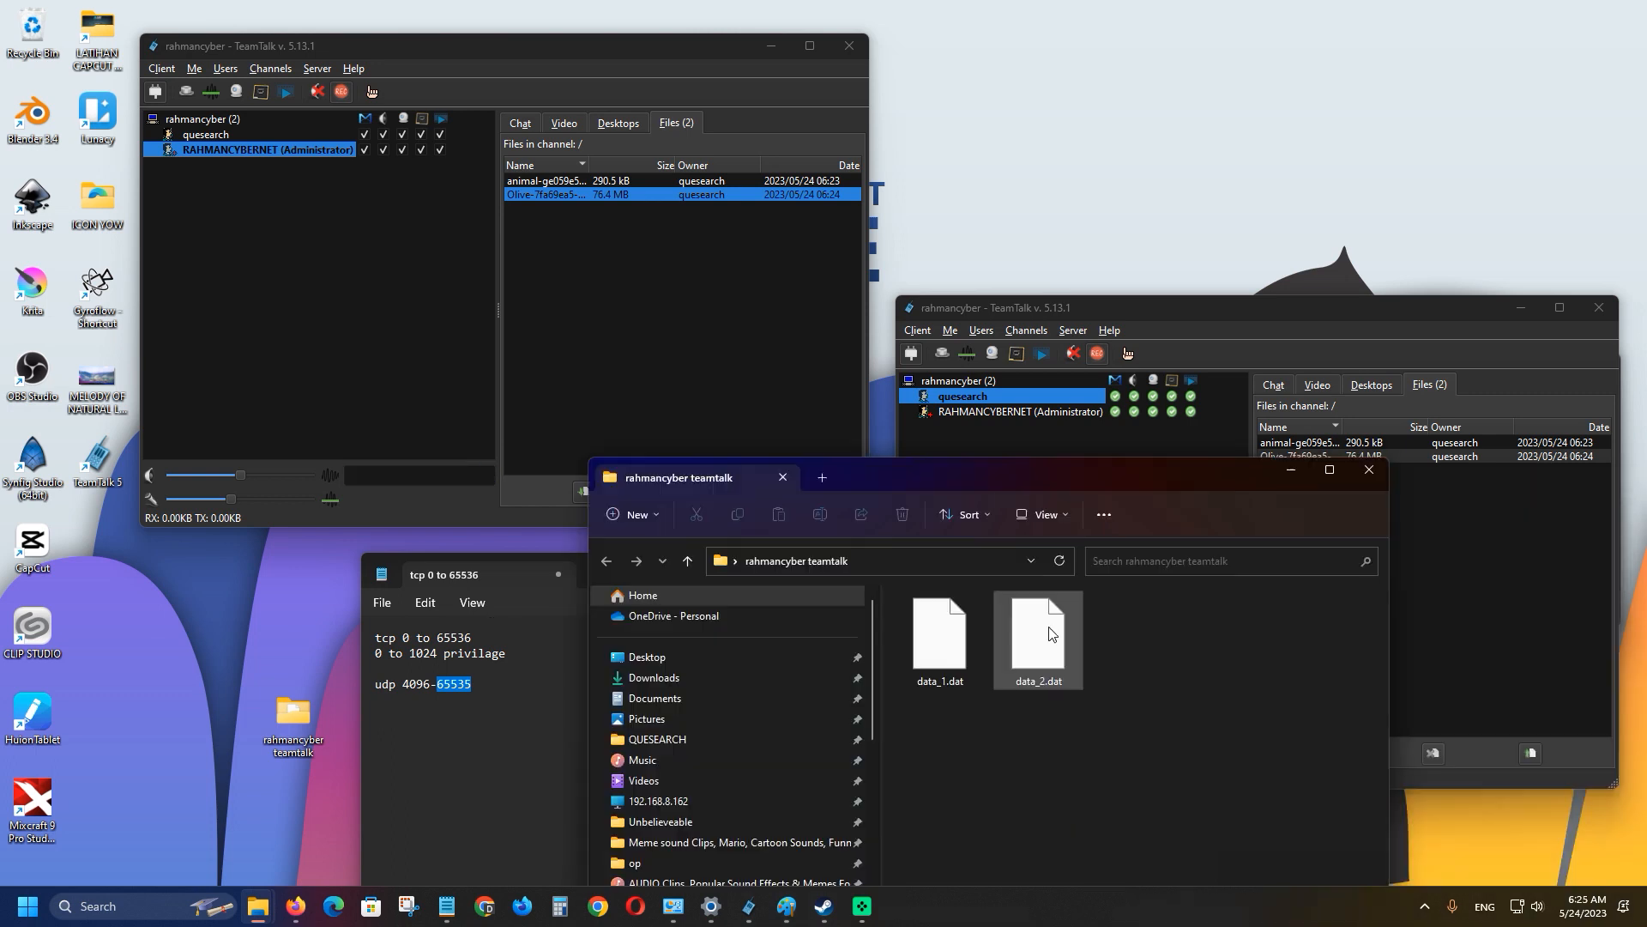
pyautogui.click(1291, 477)
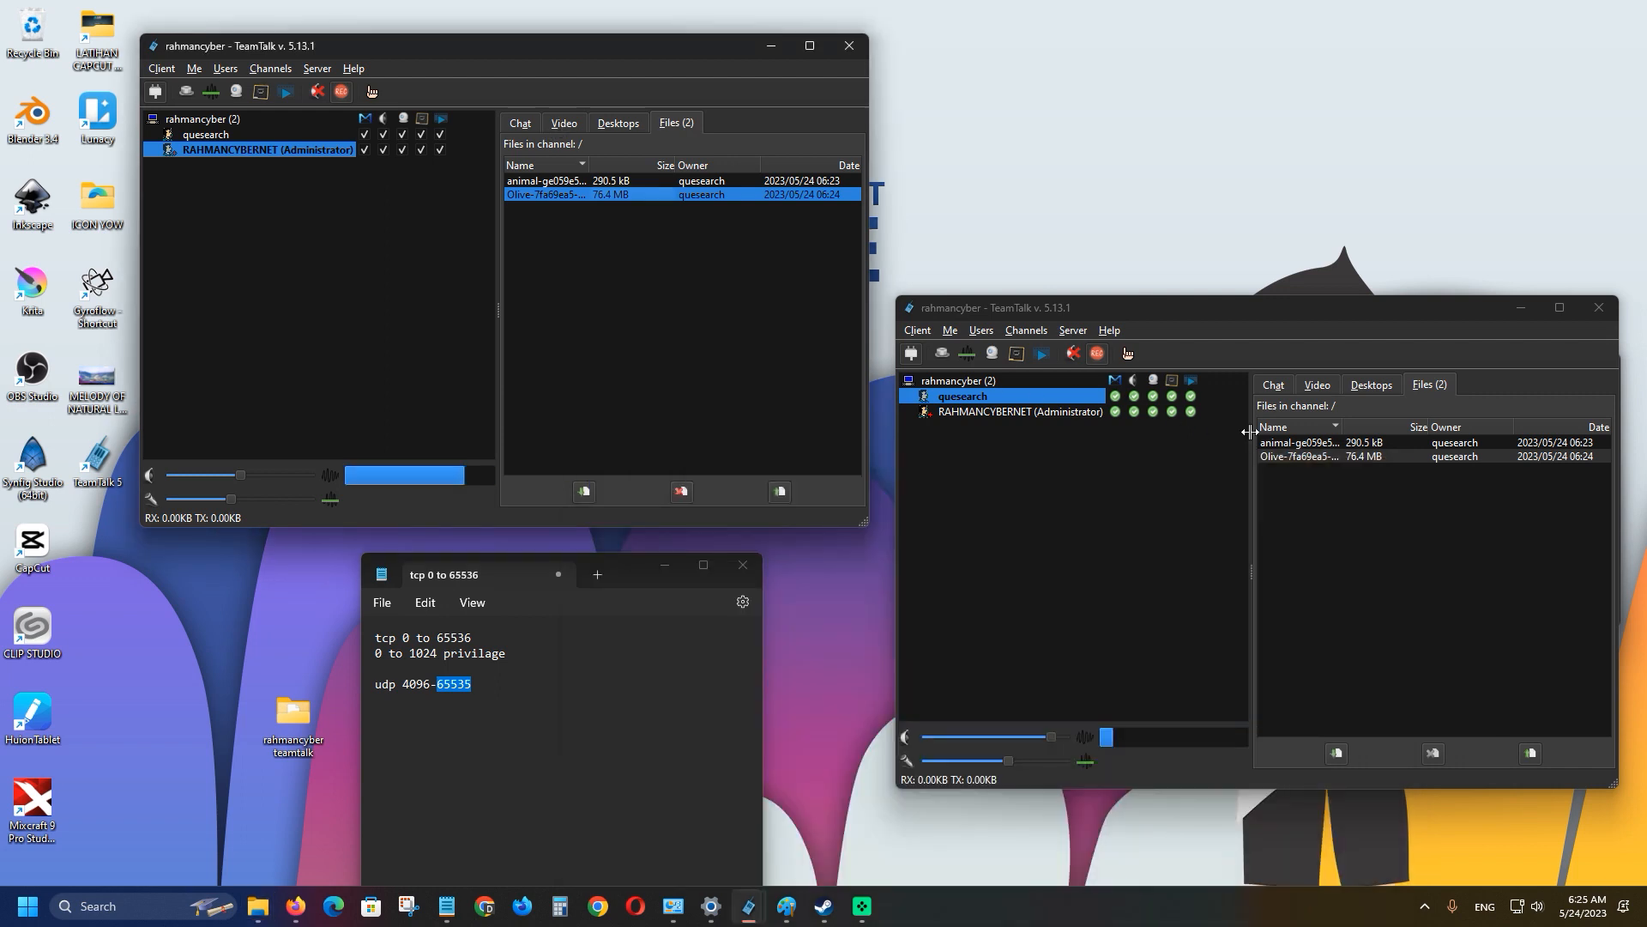
# Browse the second client's Chat, Video, Desktops and Files tabs.
pyautogui.click(1280, 388)
pyautogui.click(1306, 386)
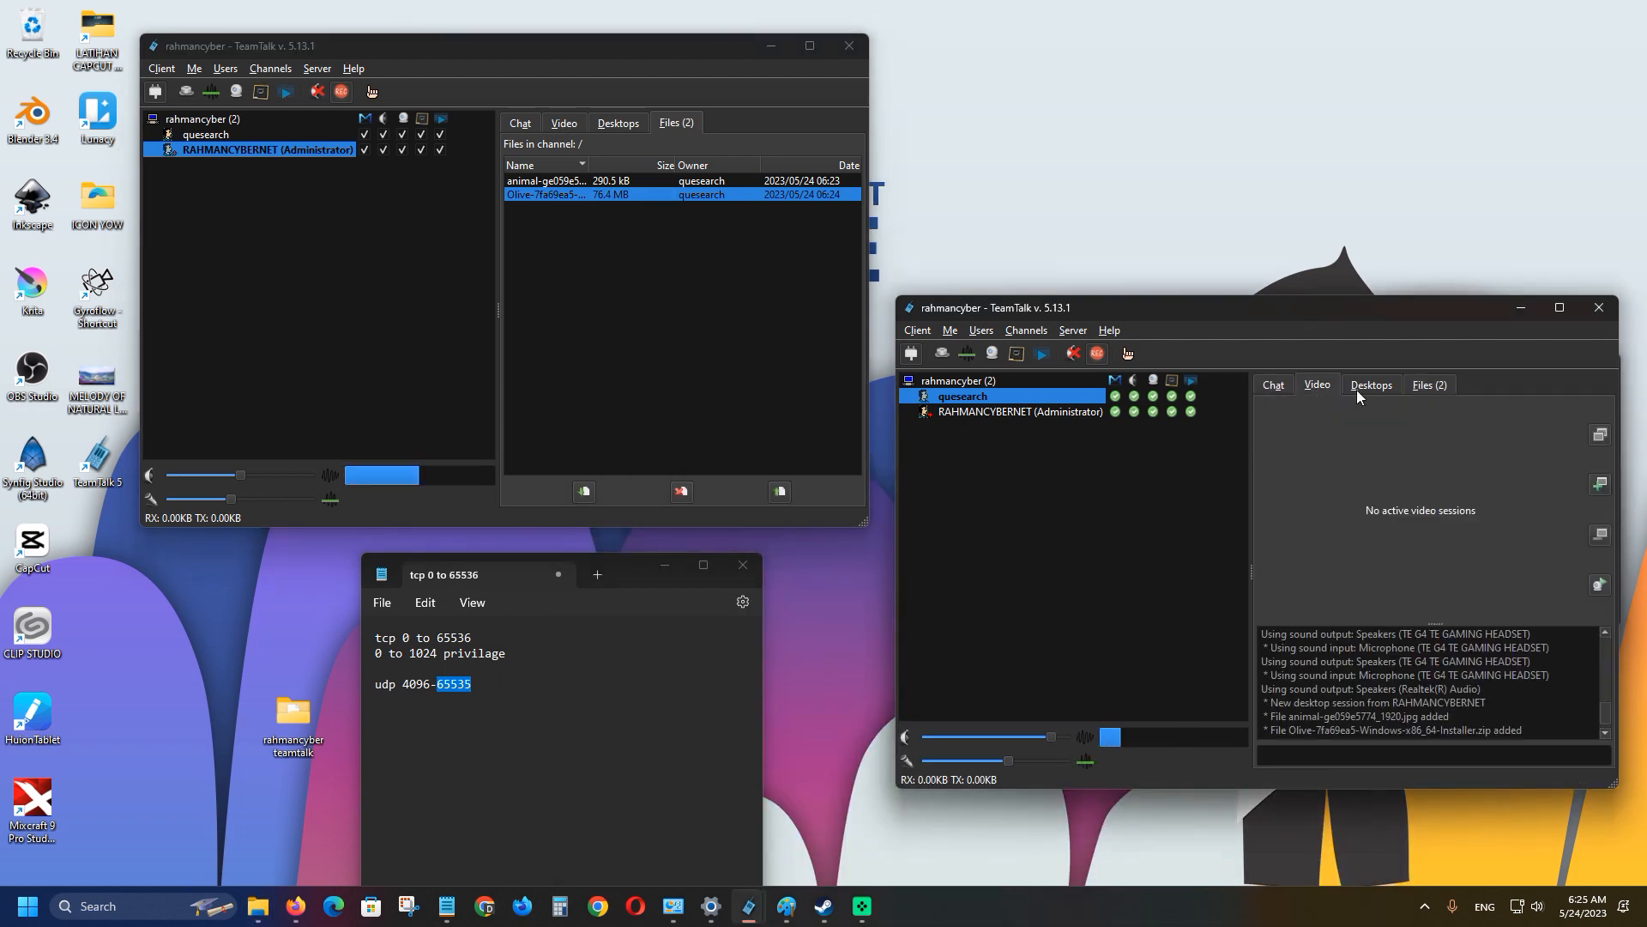
pyautogui.click(1428, 386)
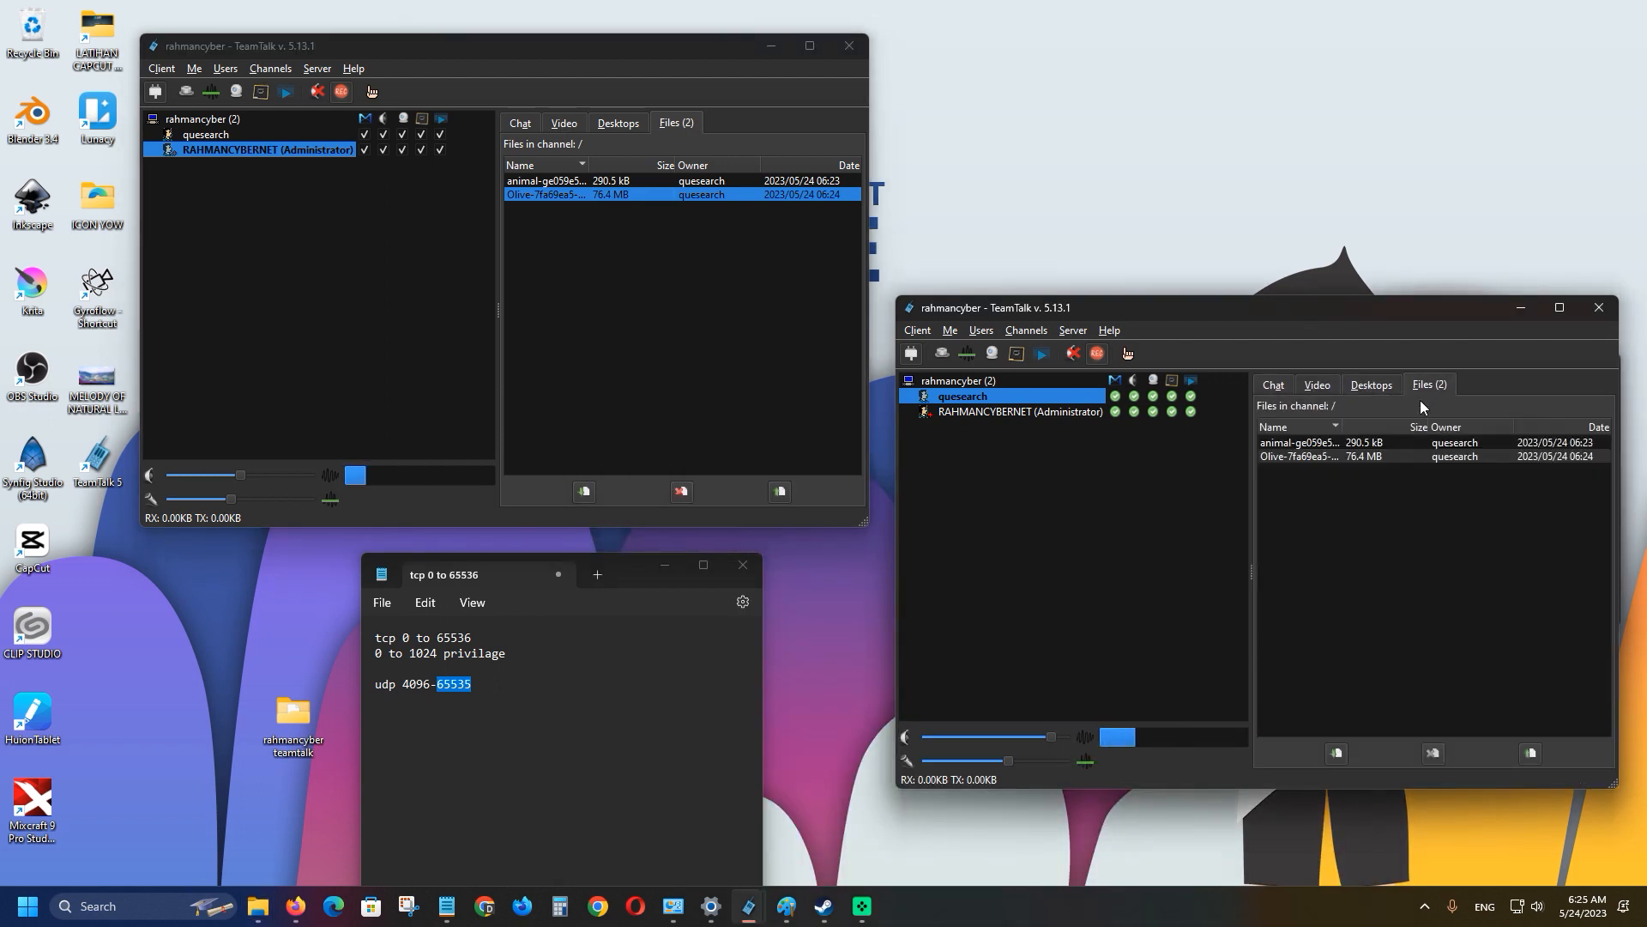
pyautogui.click(916, 331)
pyautogui.click(1400, 578)
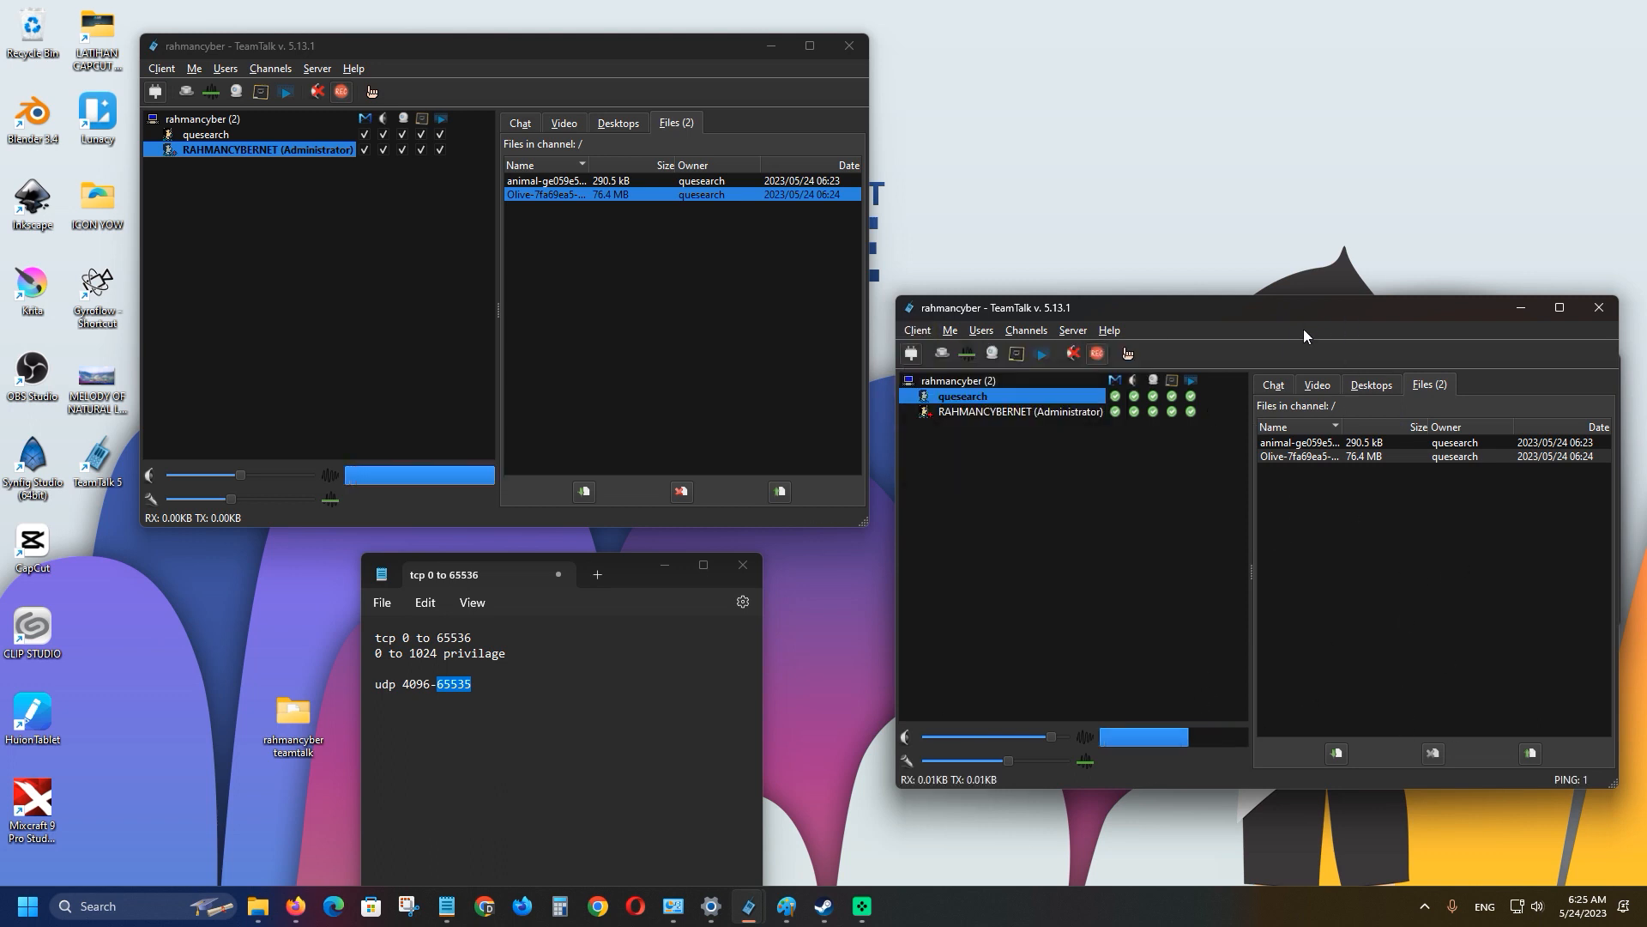
pyautogui.click(1275, 386)
pyautogui.click(1311, 386)
pyautogui.click(1384, 388)
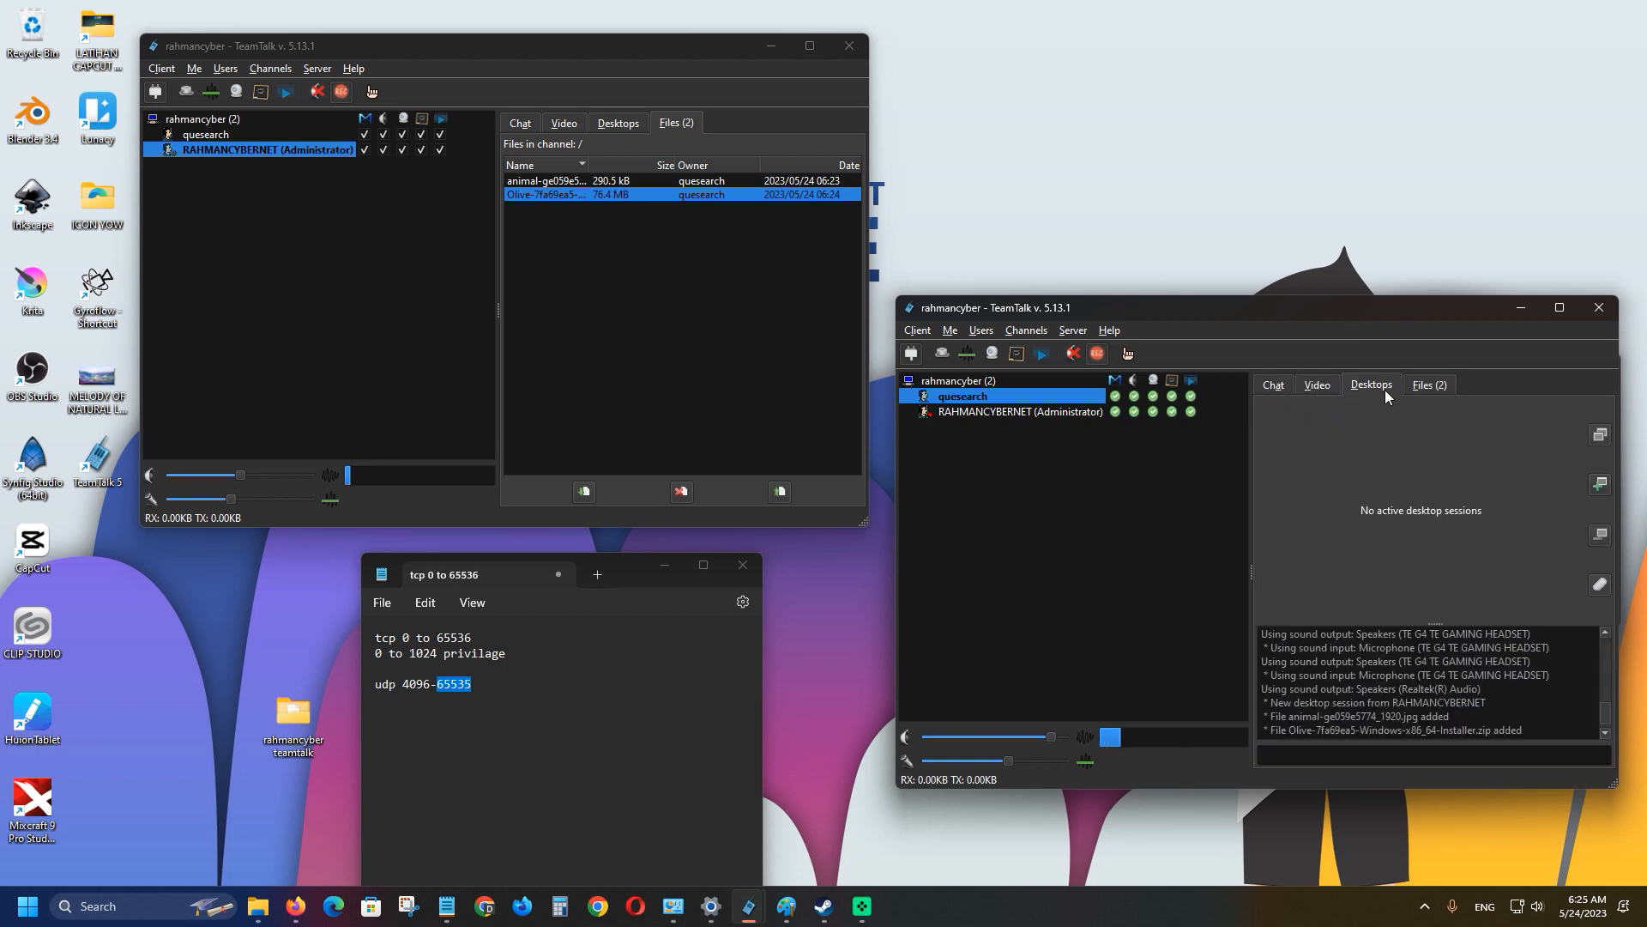
pyautogui.click(1427, 386)
# Open the Change Nickname dialog in the second client and cancel it, keeping quesearch.
pyautogui.click(915, 330)
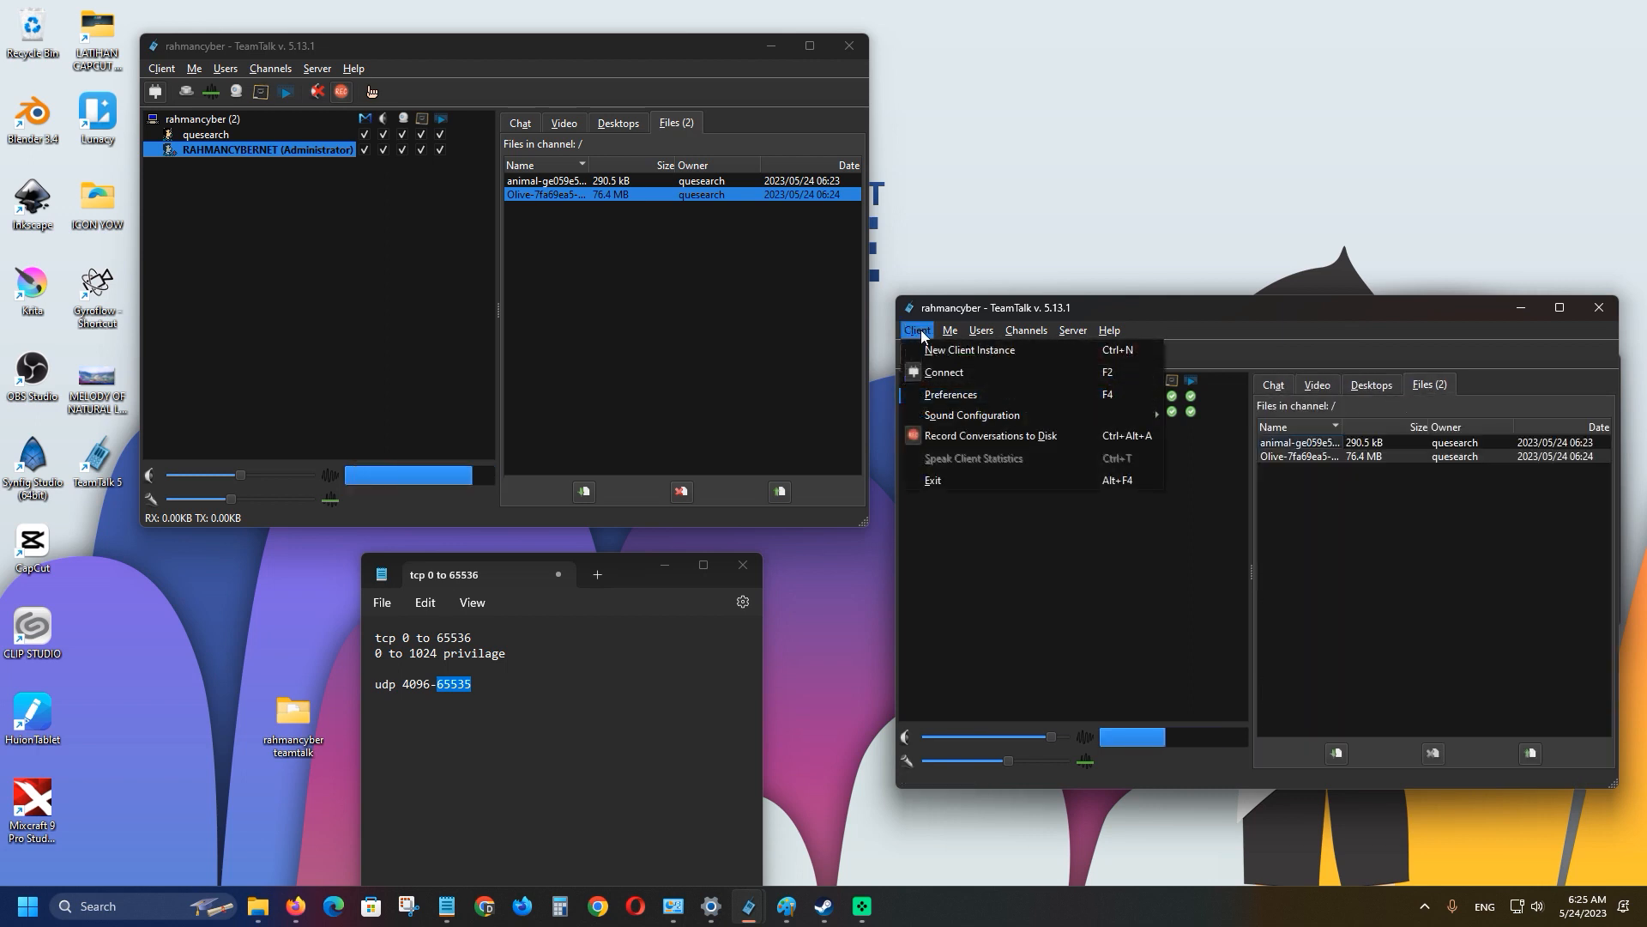
pyautogui.moveTo(984, 333)
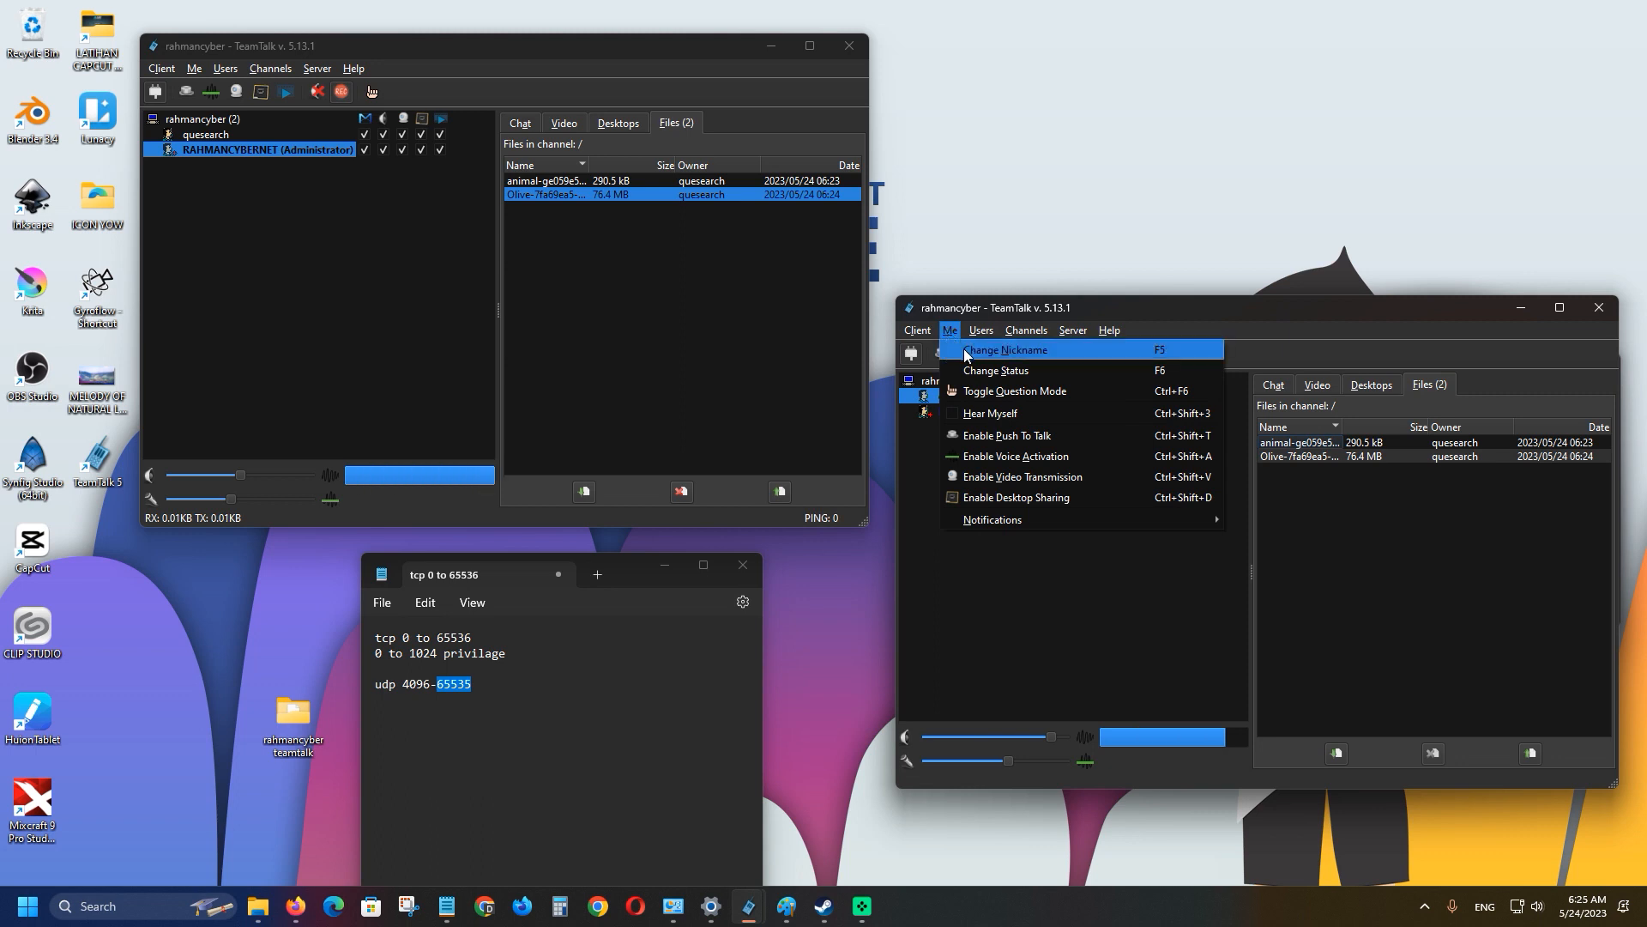
pyautogui.click(966, 352)
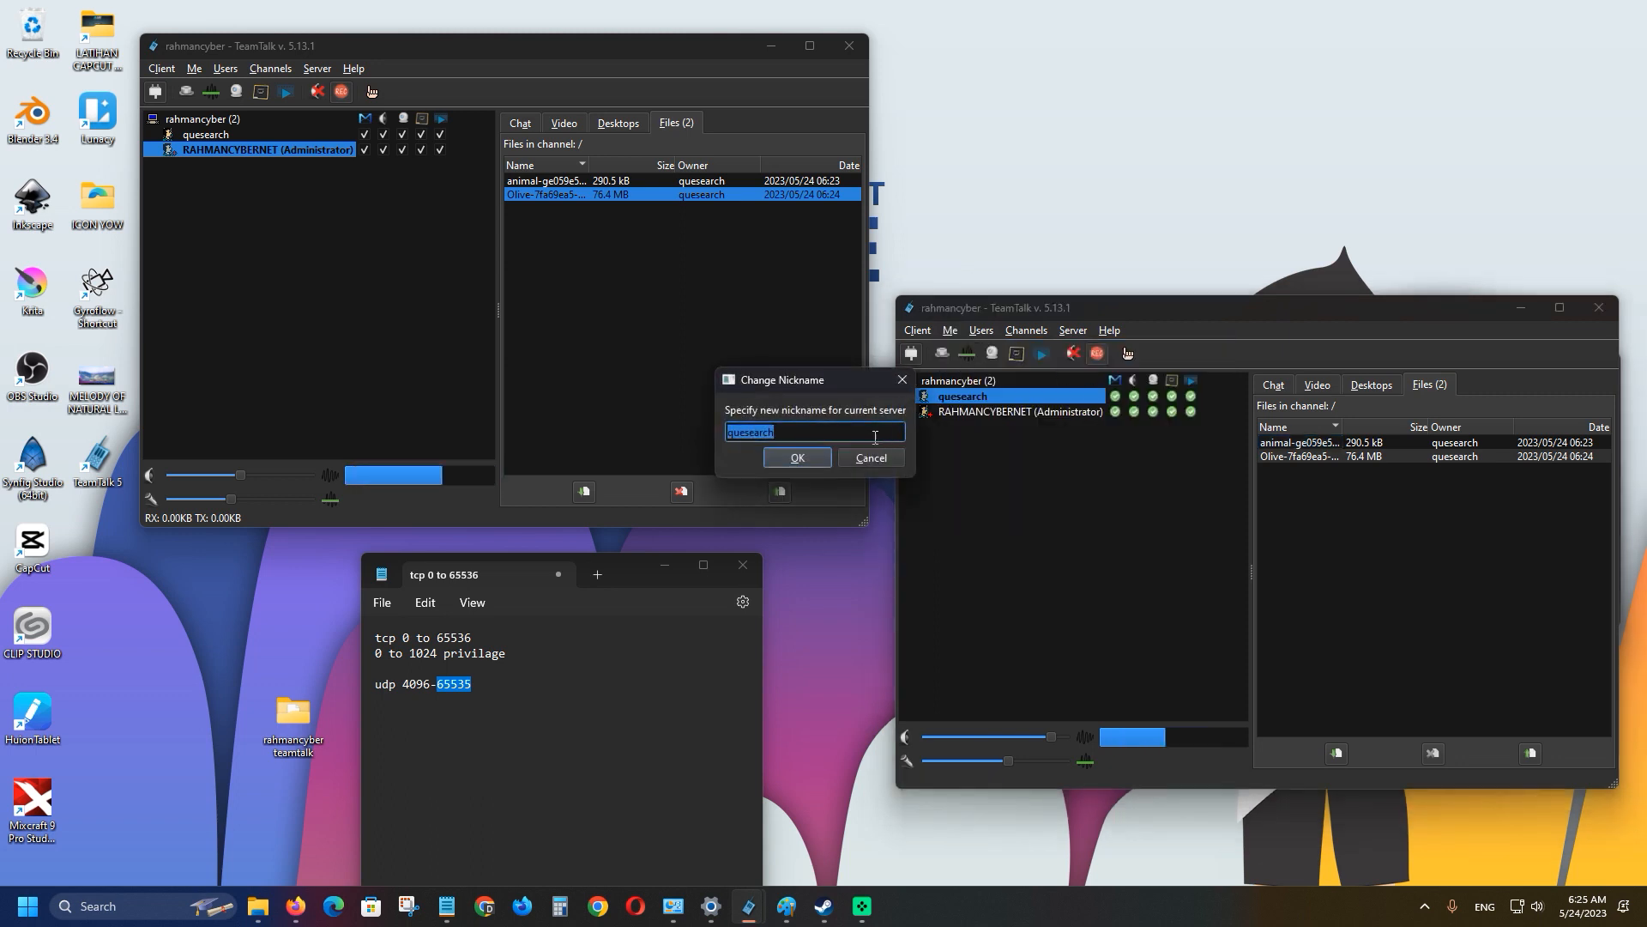
pyautogui.moveTo(817, 385); pyautogui.dragTo(923, 583)
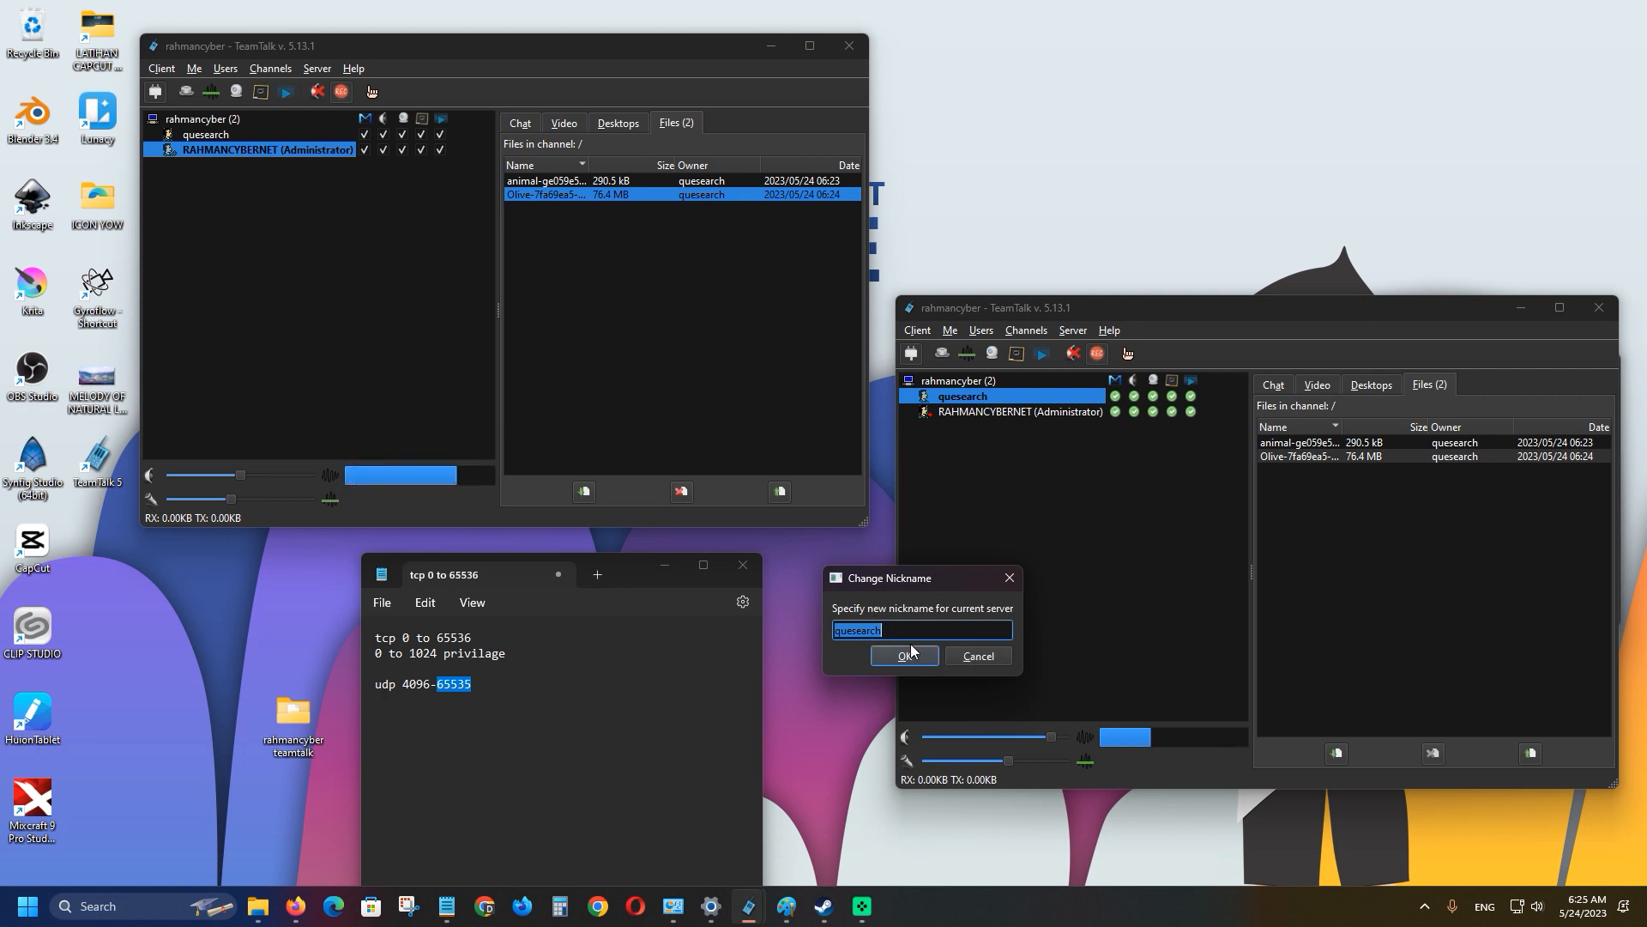
pyautogui.click(977, 657)
# Look through both clients' channel menus, then choose Create Channel in the second client.
pyautogui.click(981, 330)
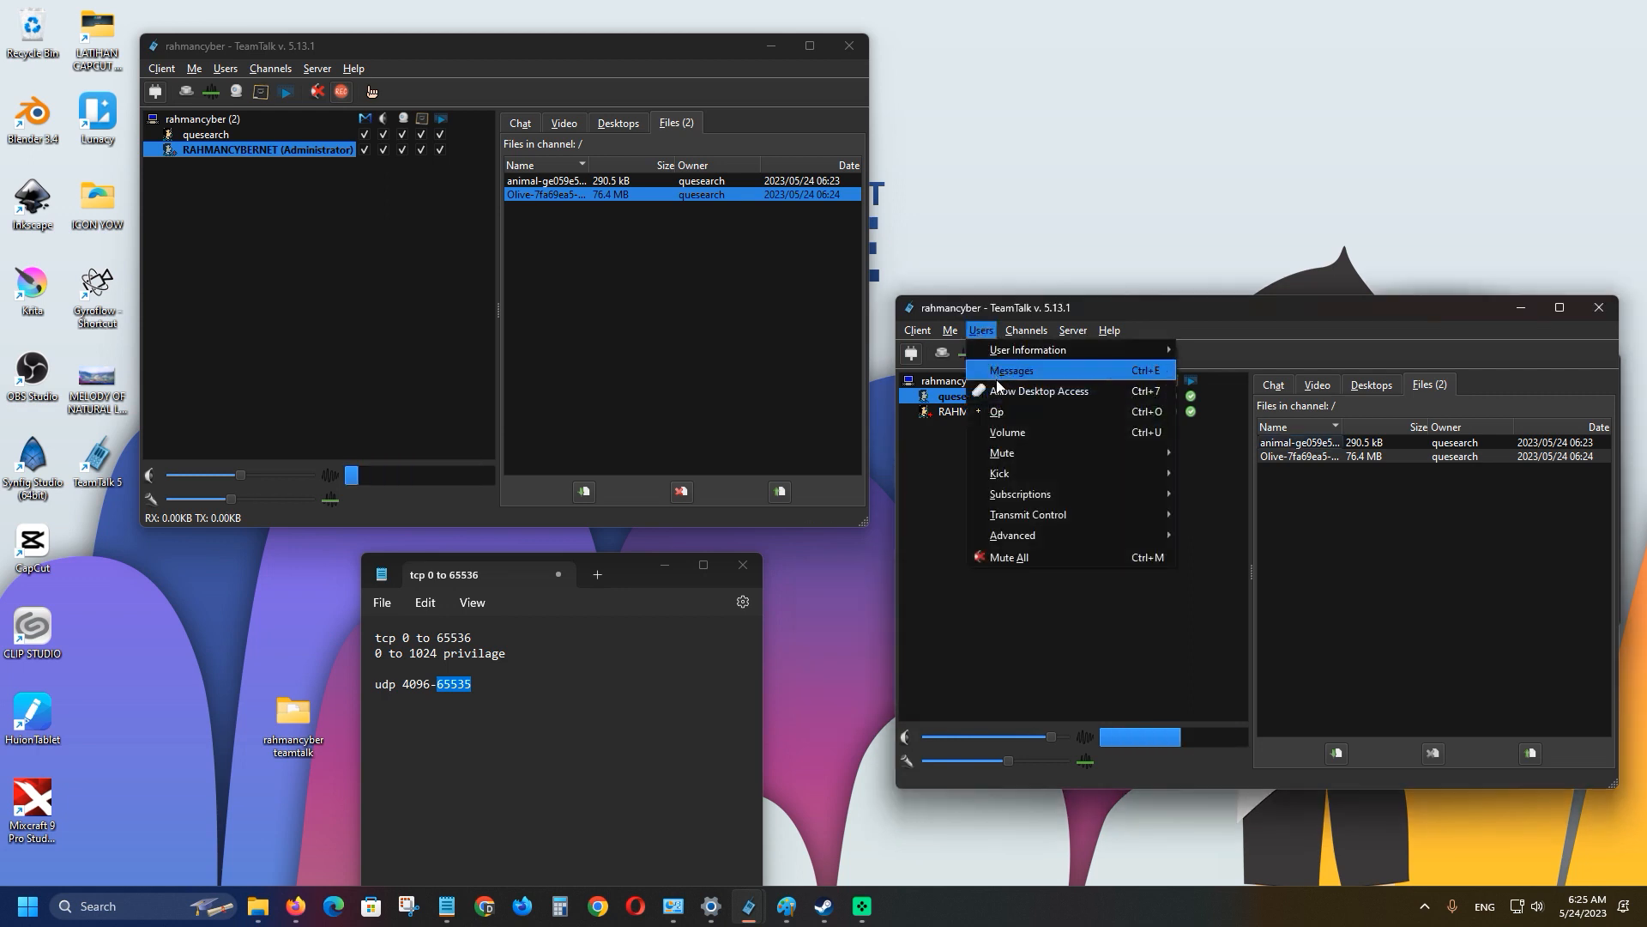
pyautogui.moveTo(1036, 333)
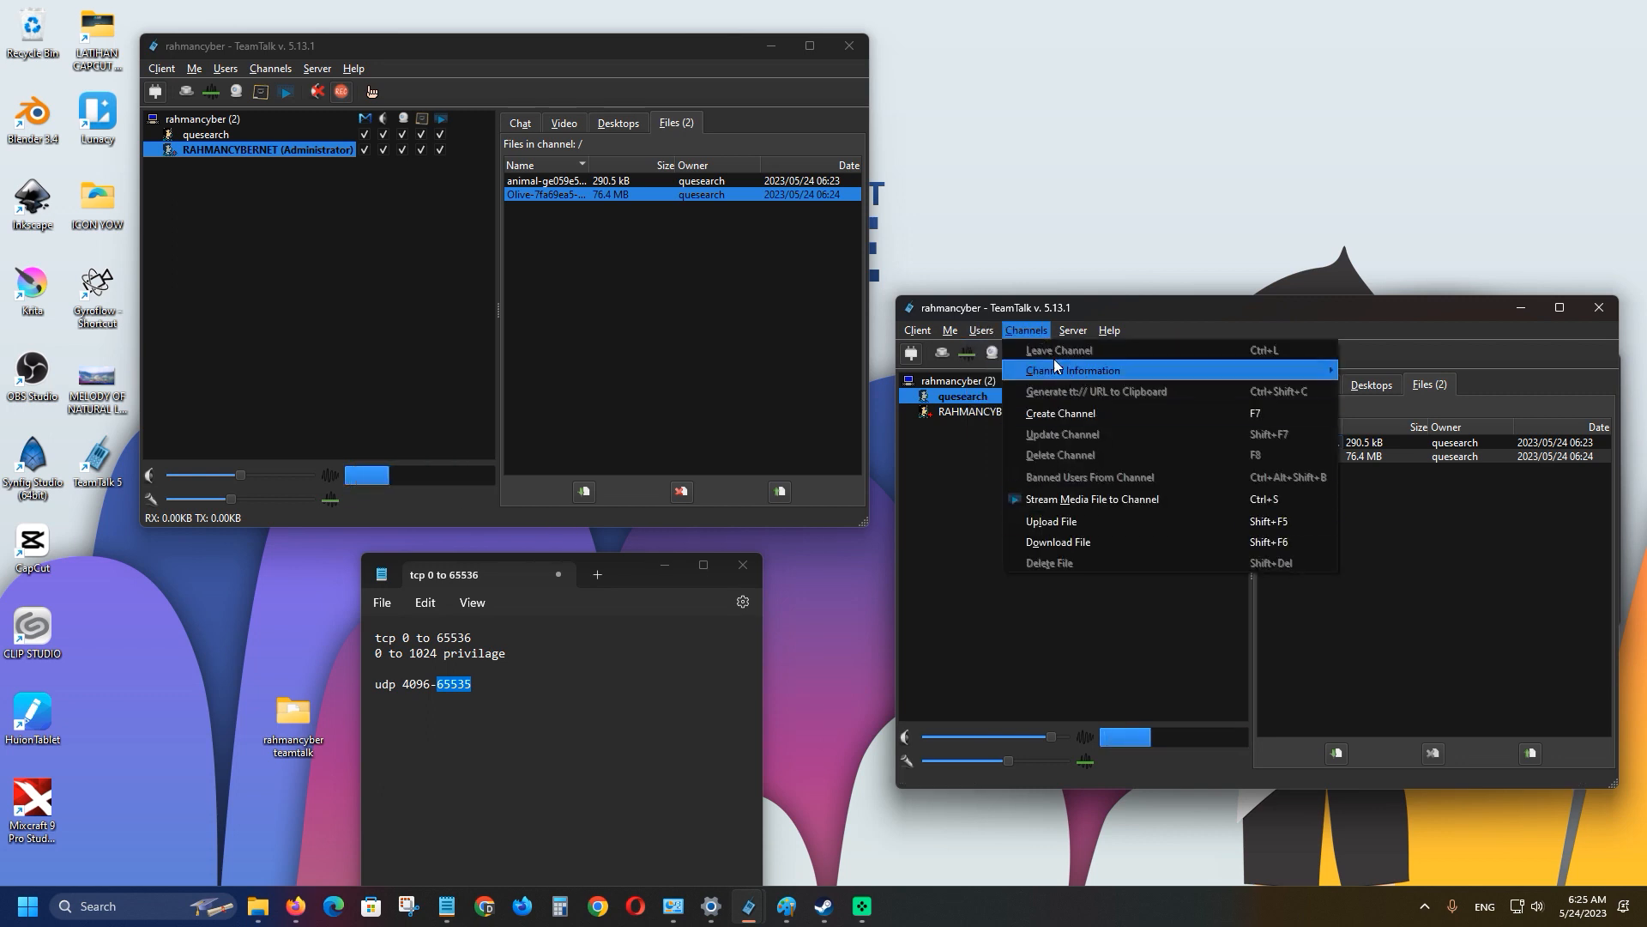
pyautogui.click(285, 70)
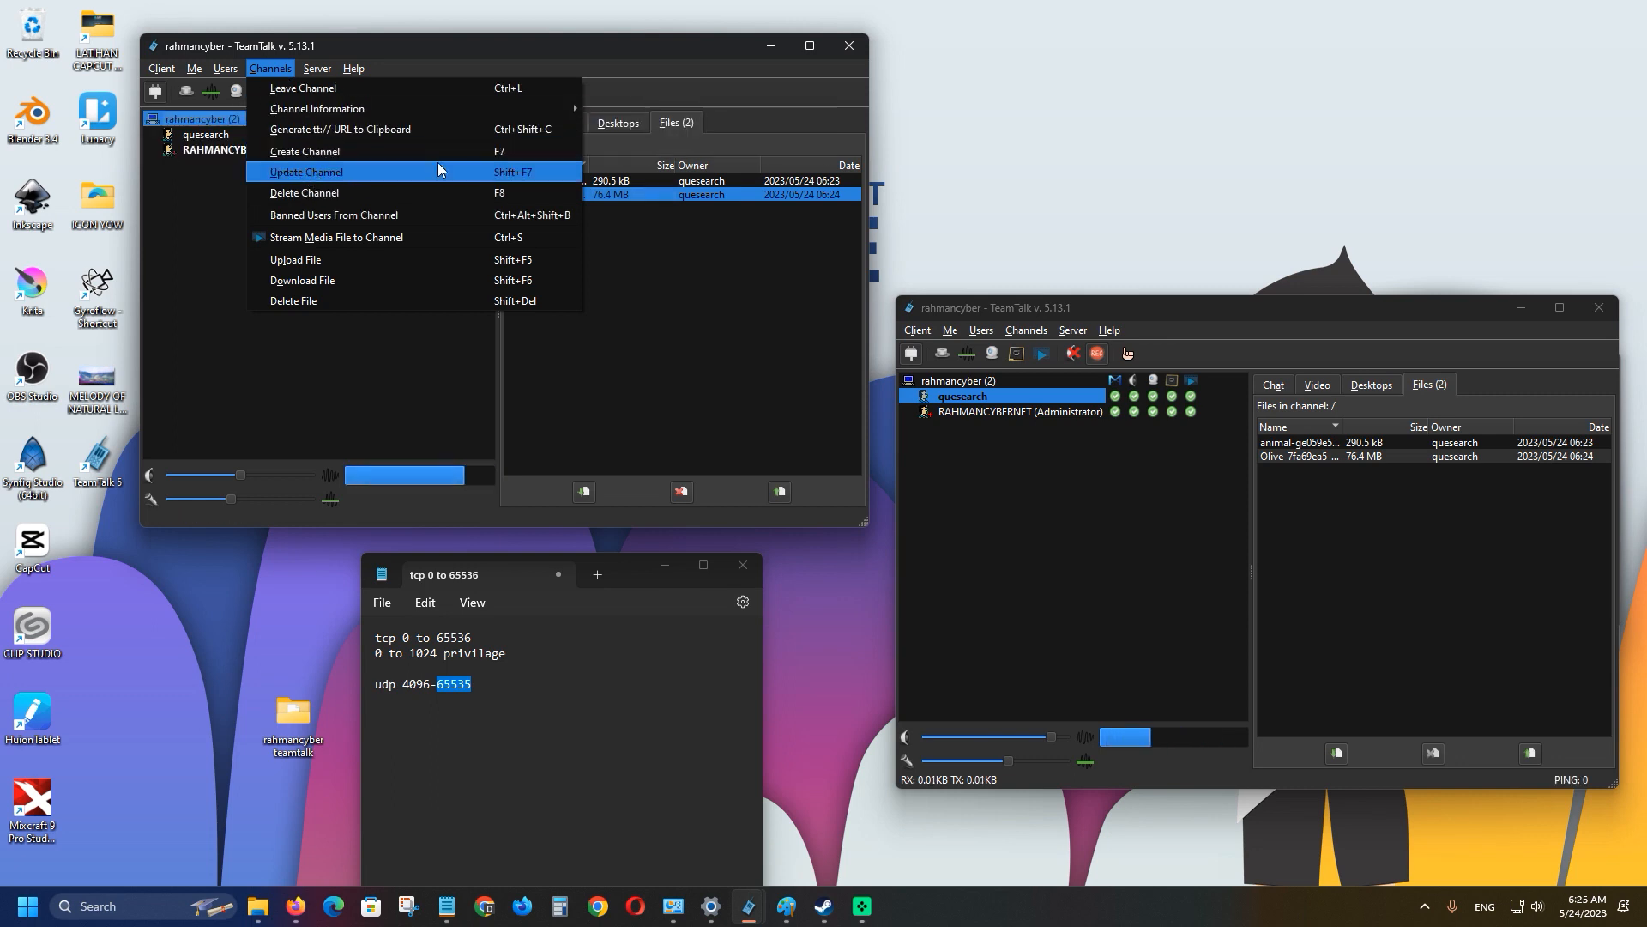
pyautogui.click(407, 335)
pyautogui.click(1022, 331)
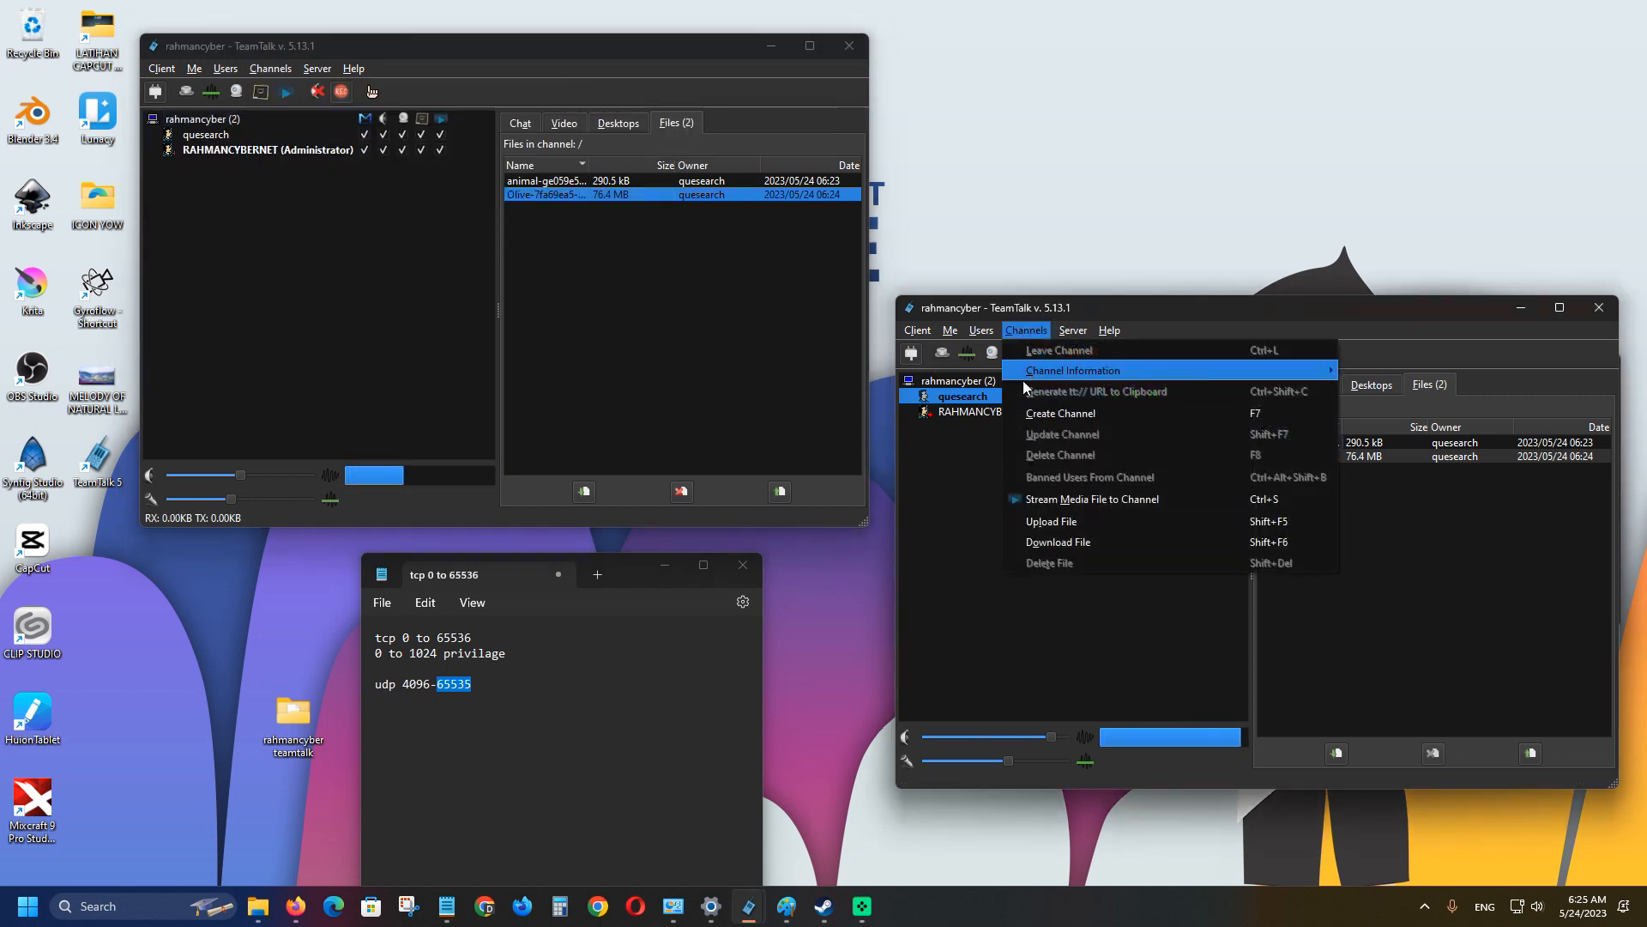
pyautogui.click(965, 497)
pyautogui.click(1025, 330)
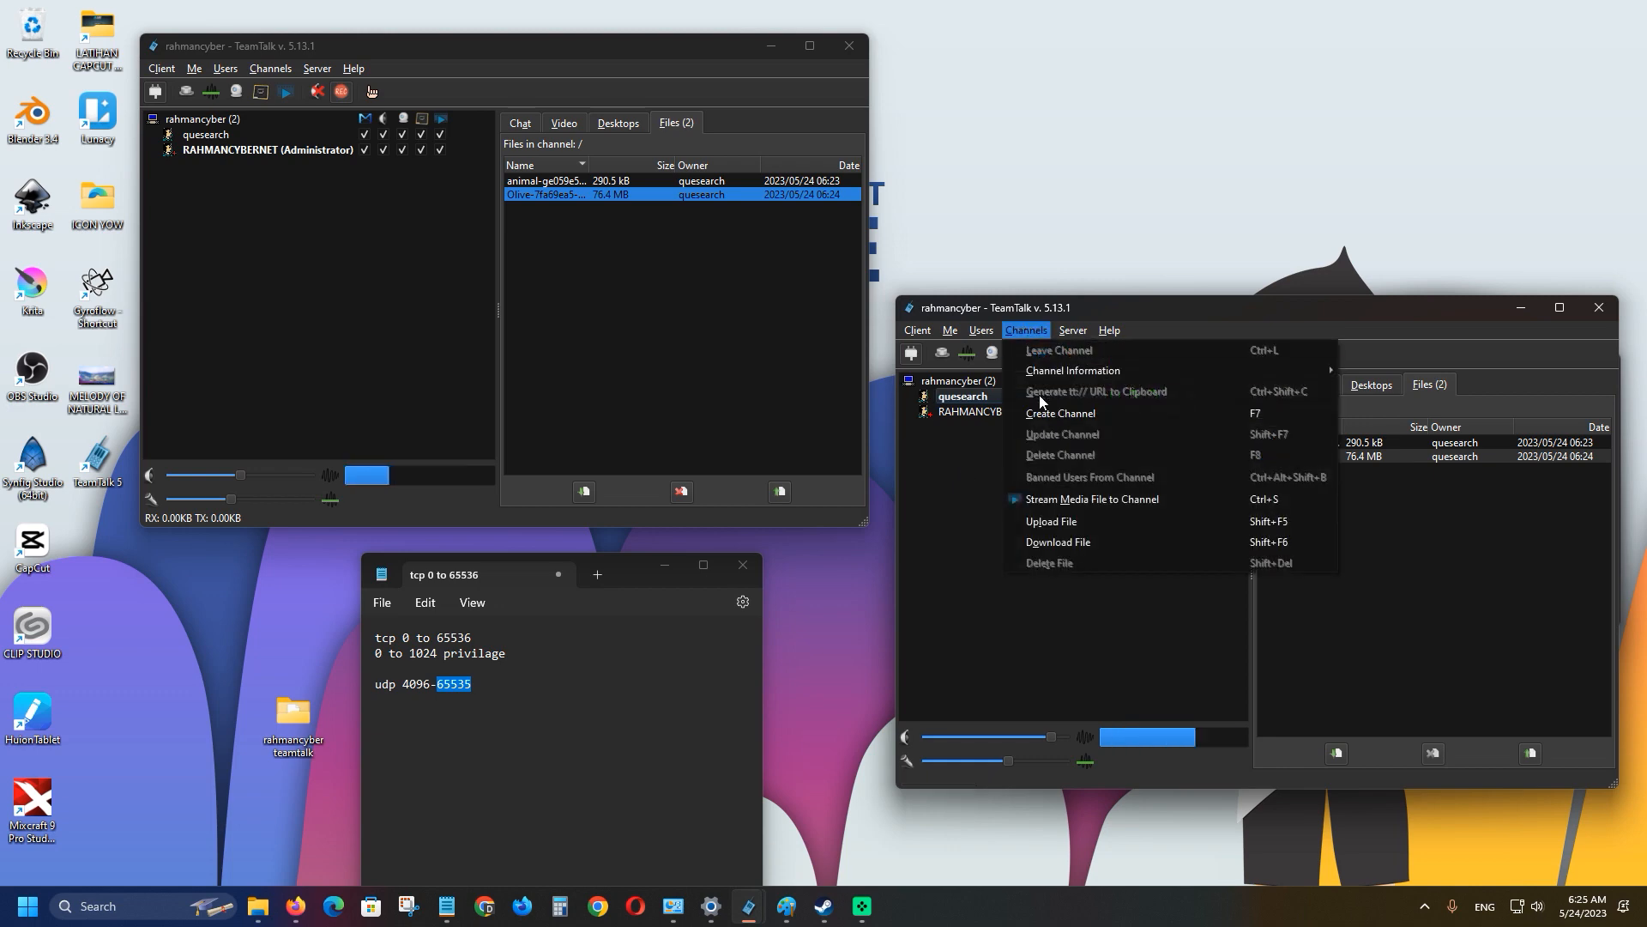
pyautogui.click(1052, 413)
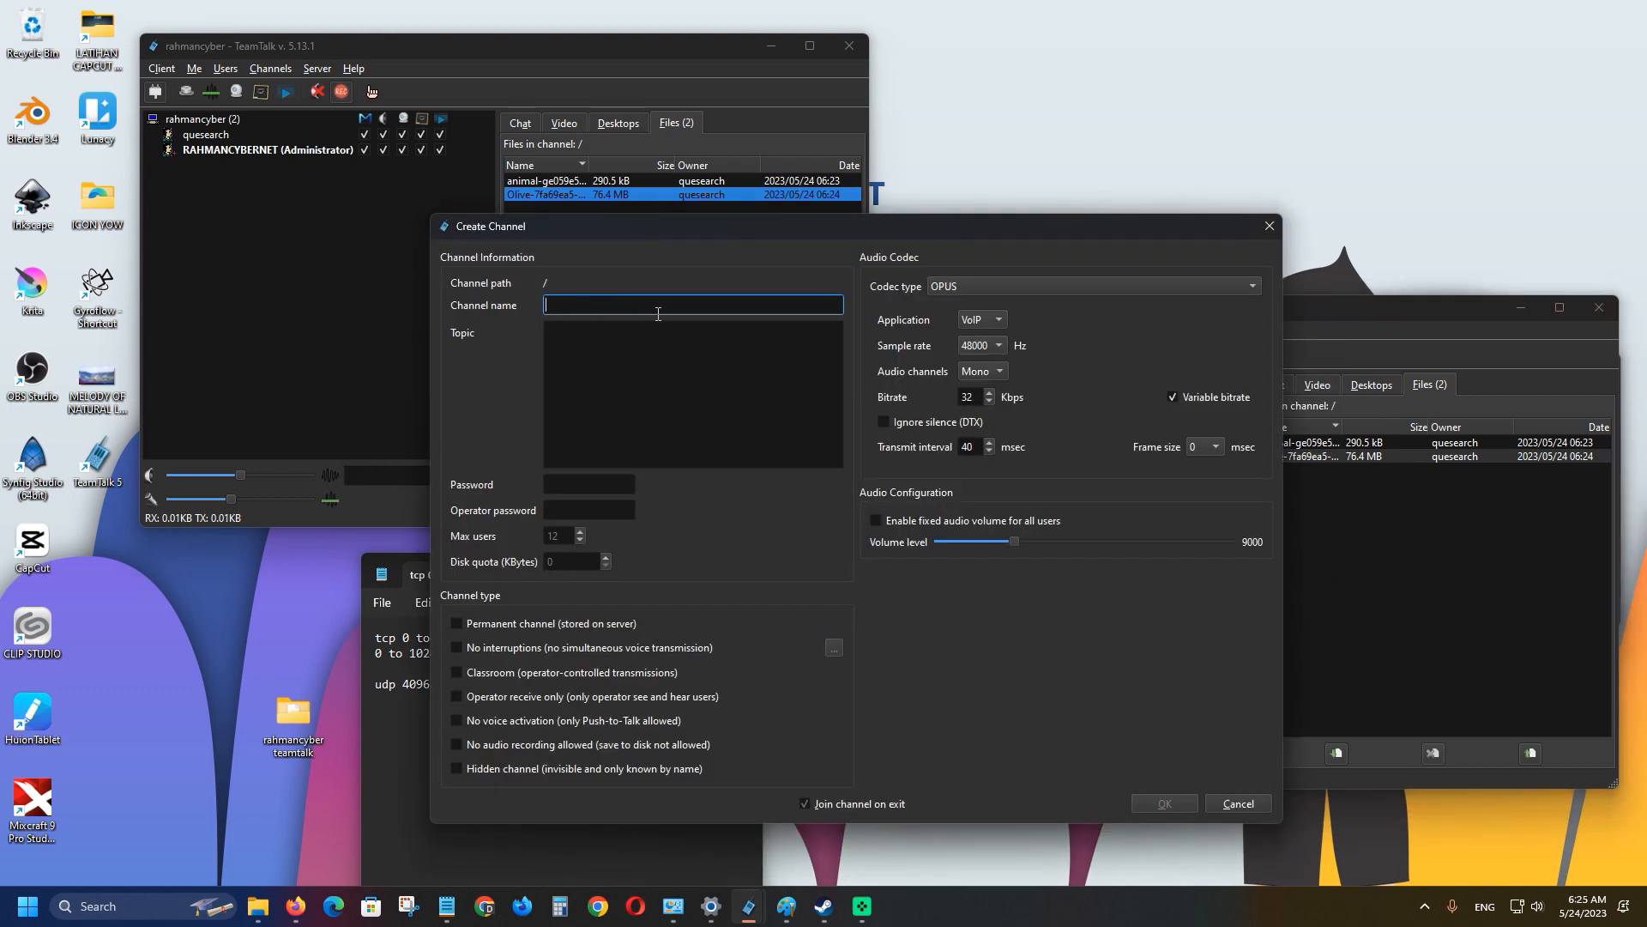
# Create the password-protected channel ty with an operator password and dismiss the recording error.
pyautogui.write('ty')
pyautogui.press('Tab')
pyautogui.write('re')
pyautogui.click(602, 483)
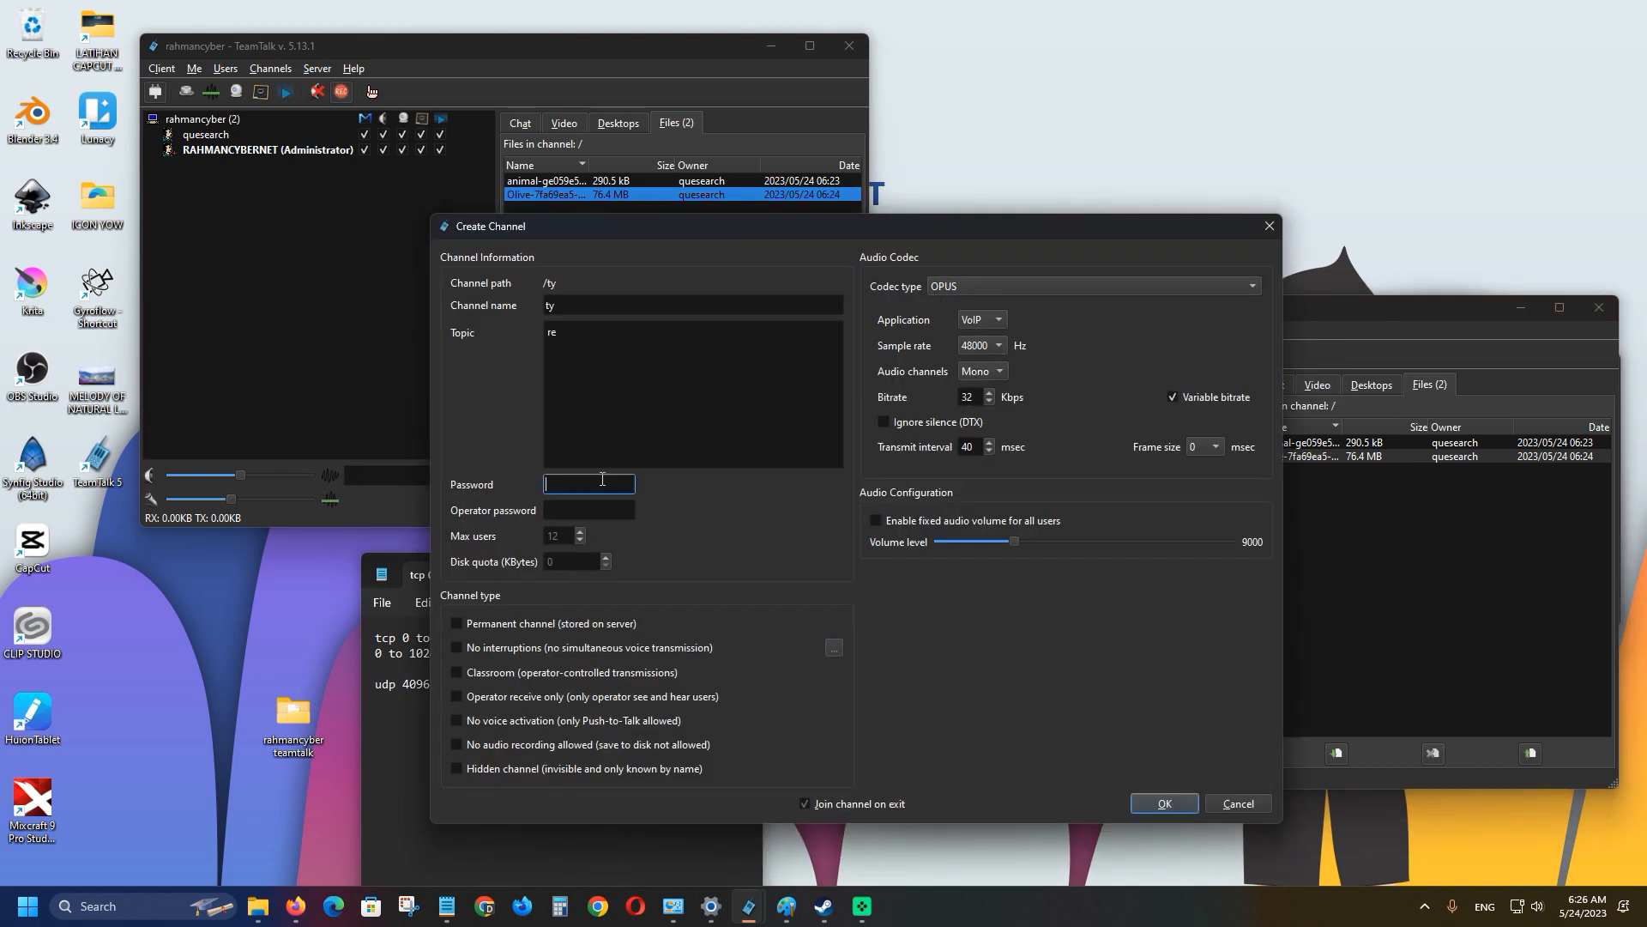
pyautogui.click(596, 511)
pyautogui.click(1156, 809)
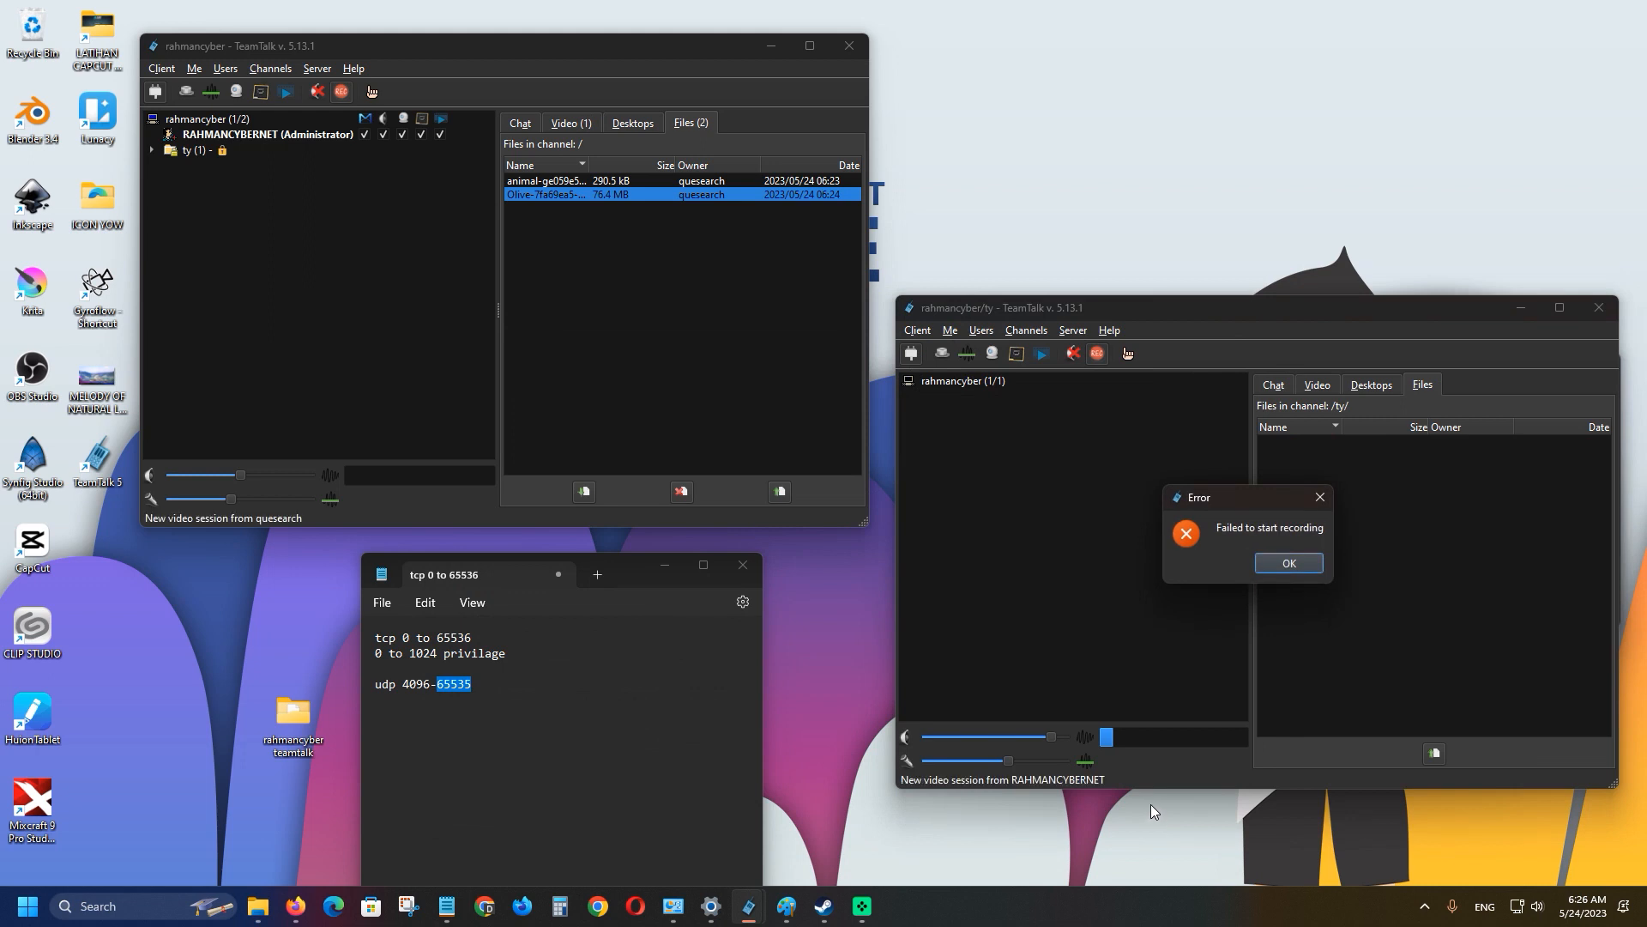
pyautogui.click(1289, 563)
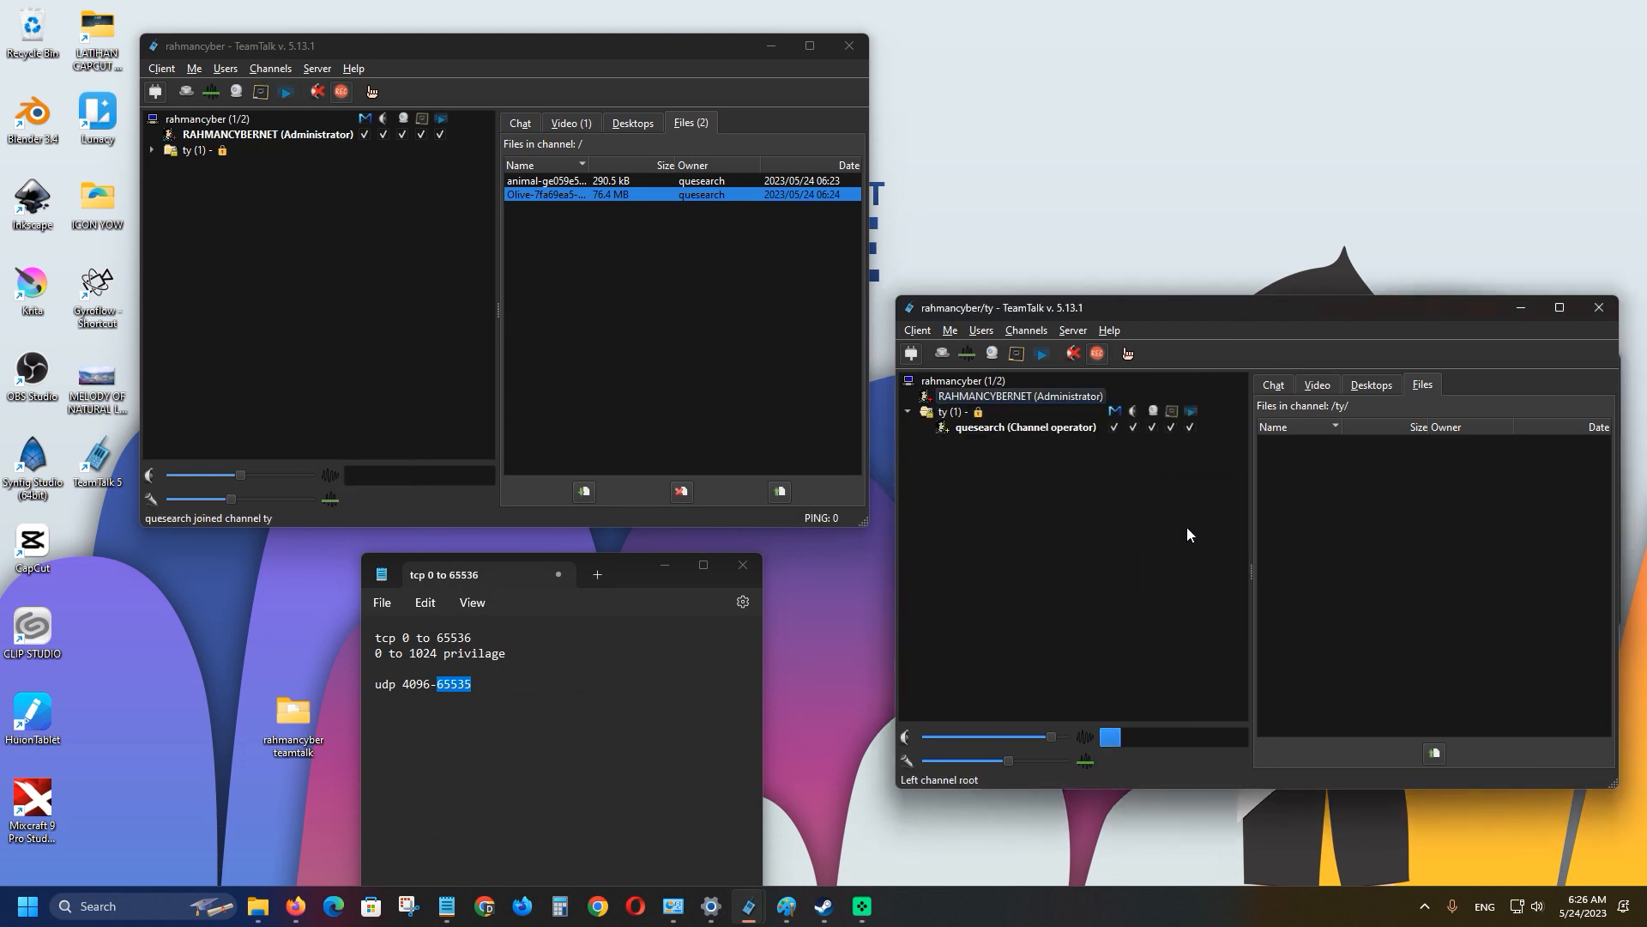
# Select the ty channel and expand it in the first client to show its channel operator.
pyautogui.click(944, 413)
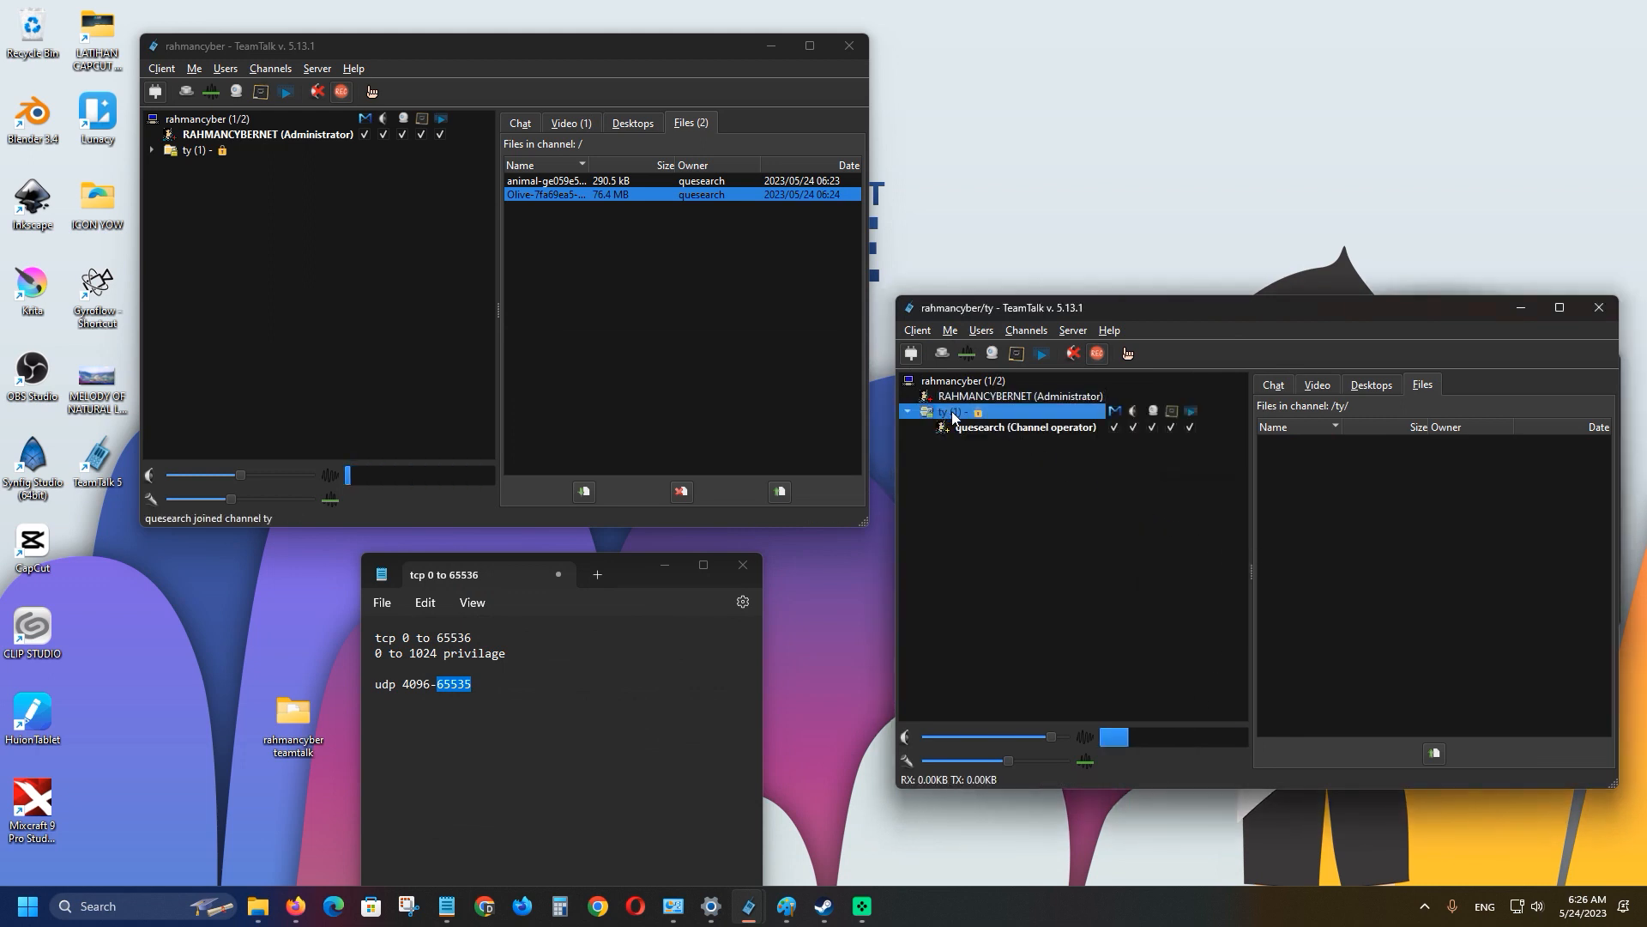
pyautogui.click(996, 429)
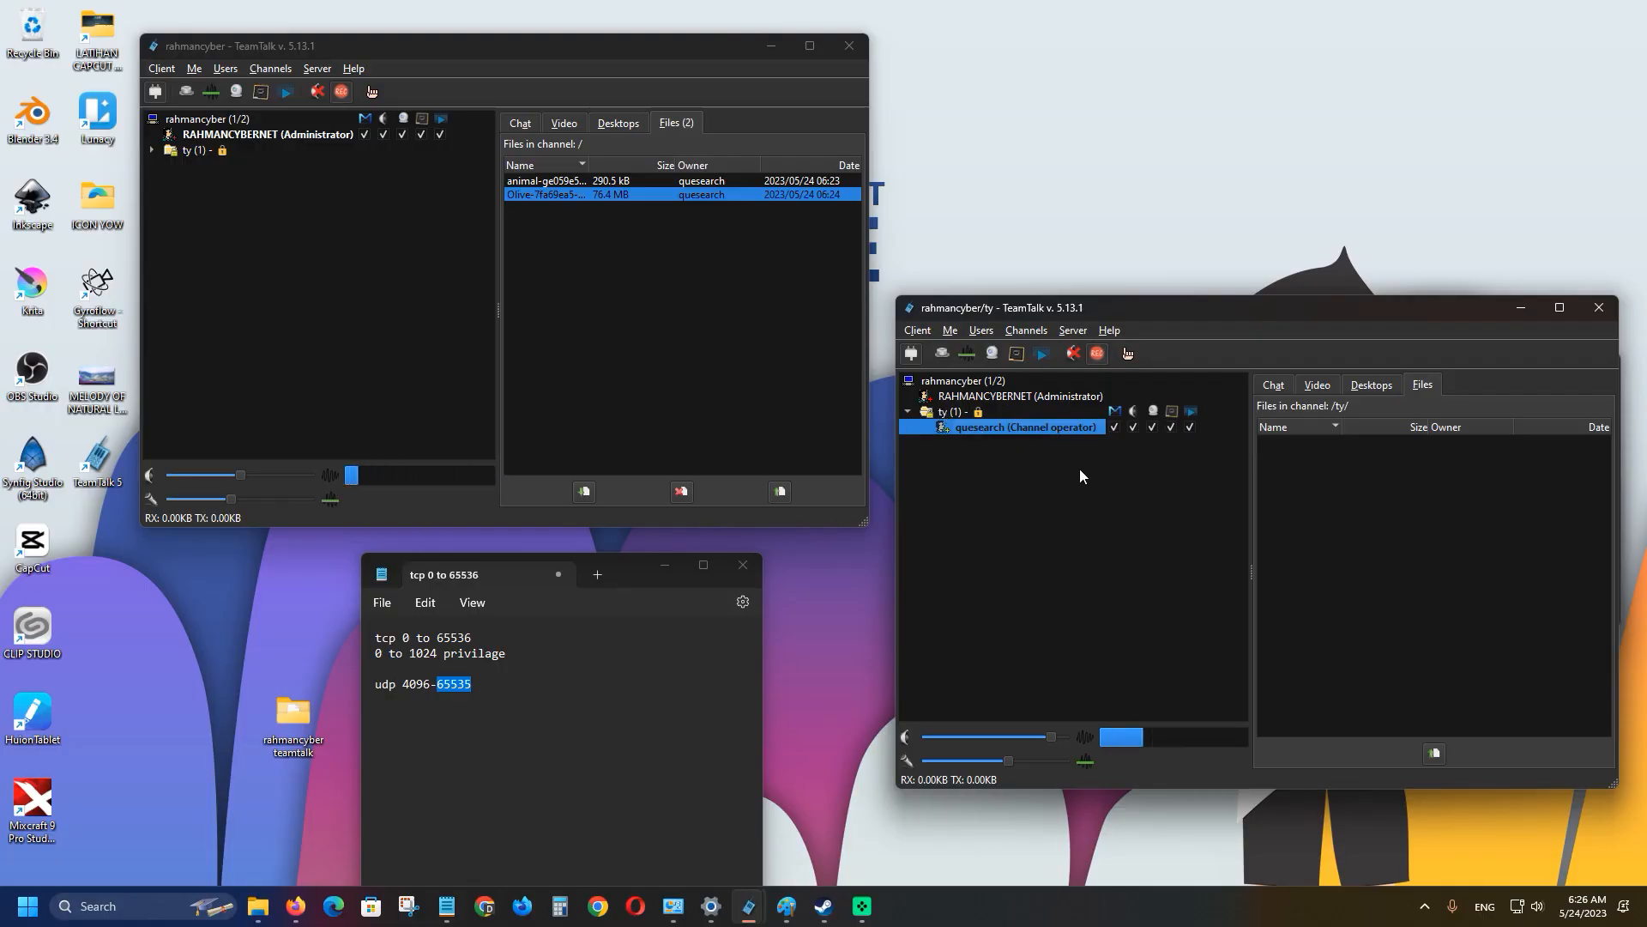
pyautogui.click(319, 150)
pyautogui.click(148, 151)
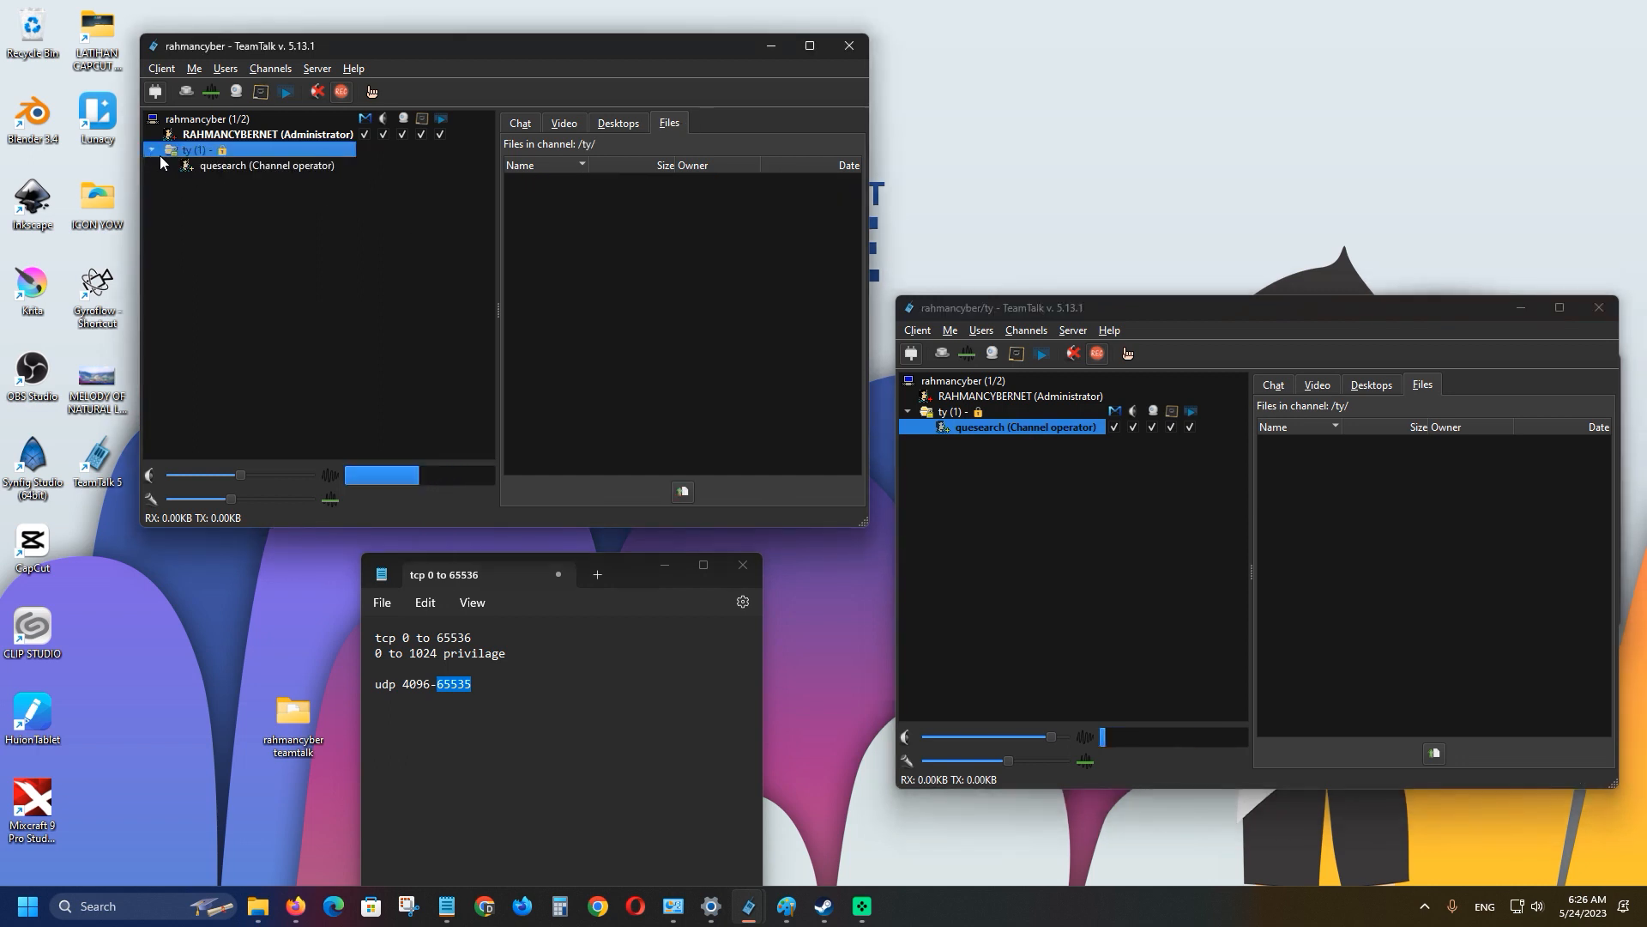
pyautogui.click(199, 168)
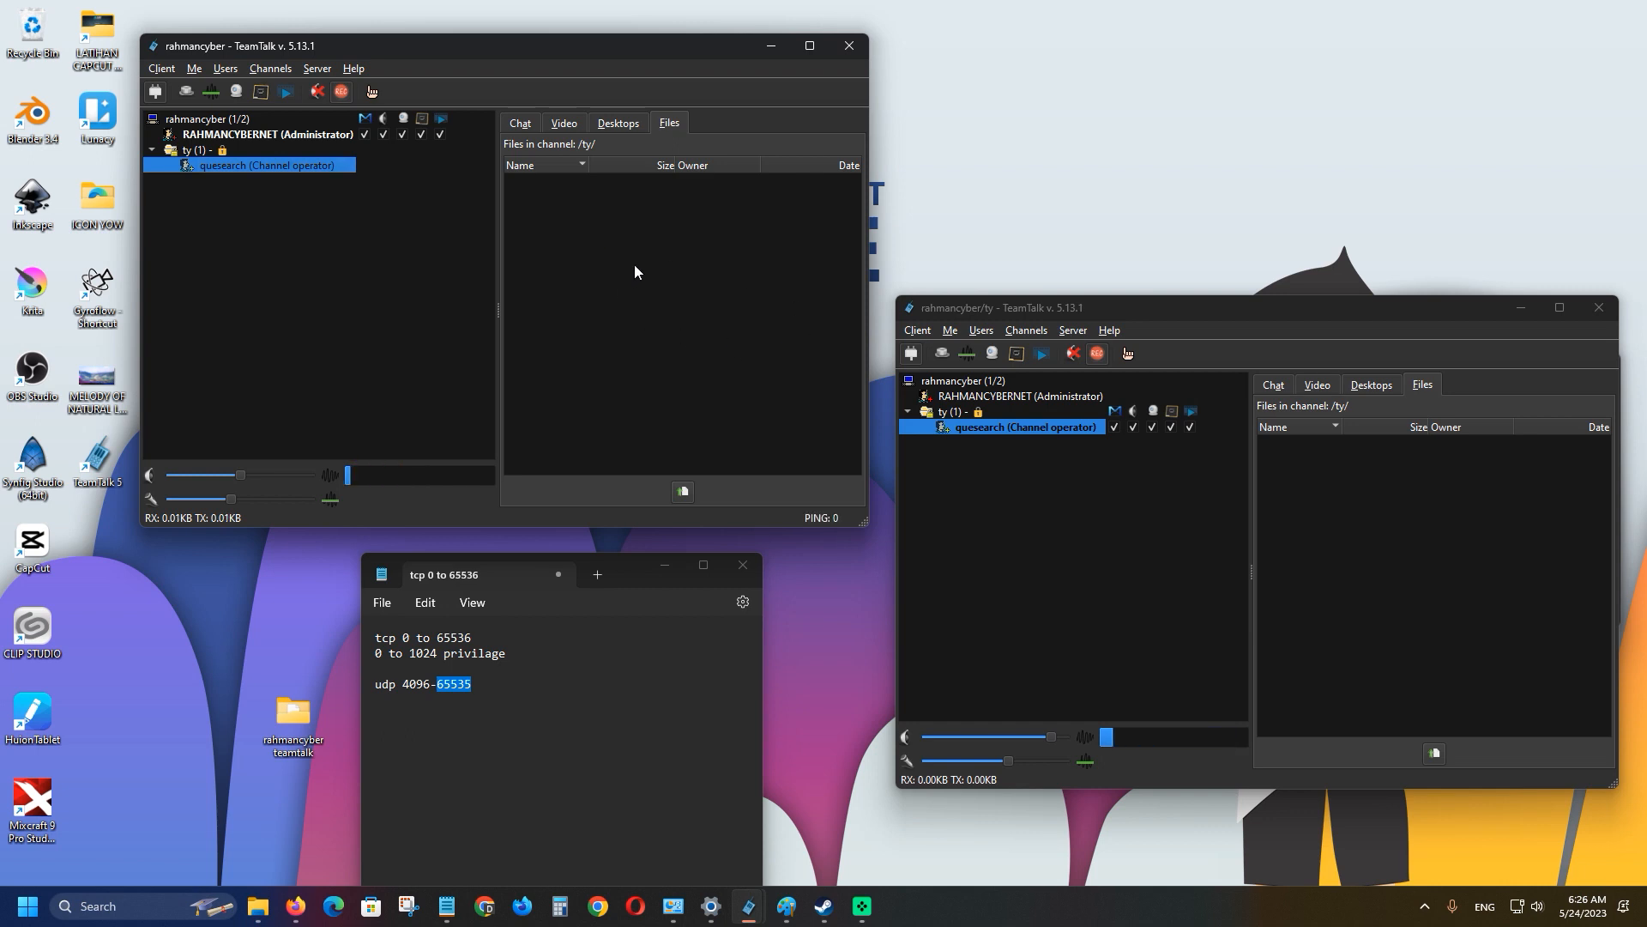
# Create channel tttyyuutr with topic dfwdedw, a password and operator password, dismissing the recording error.
pyautogui.click(277, 68)
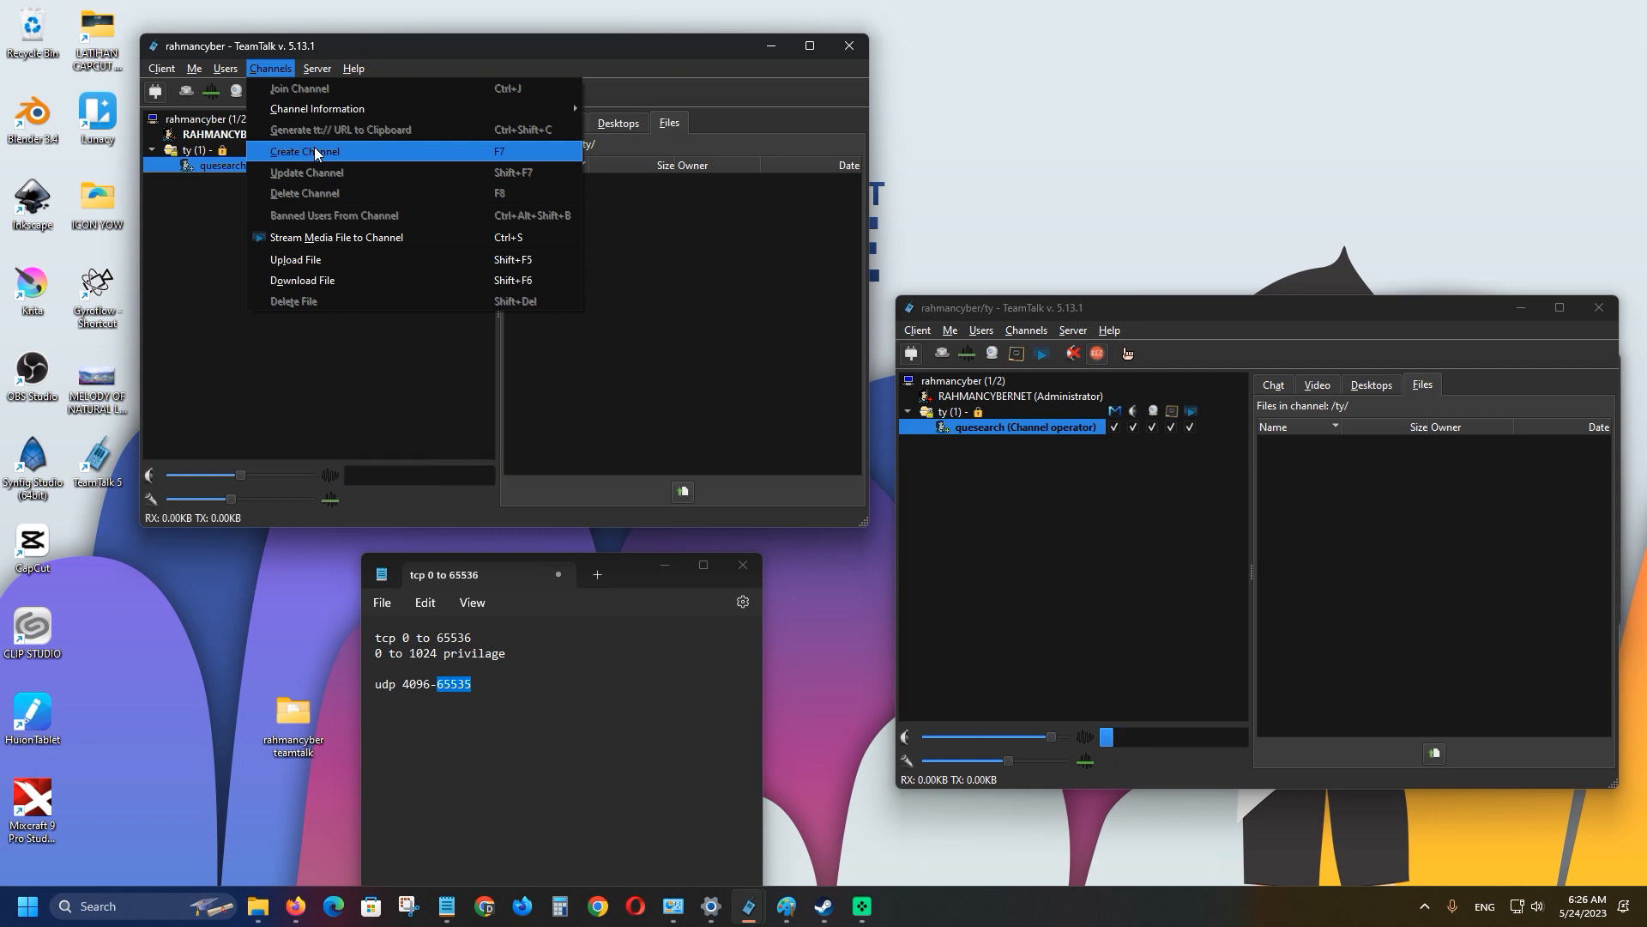
pyautogui.click(314, 151)
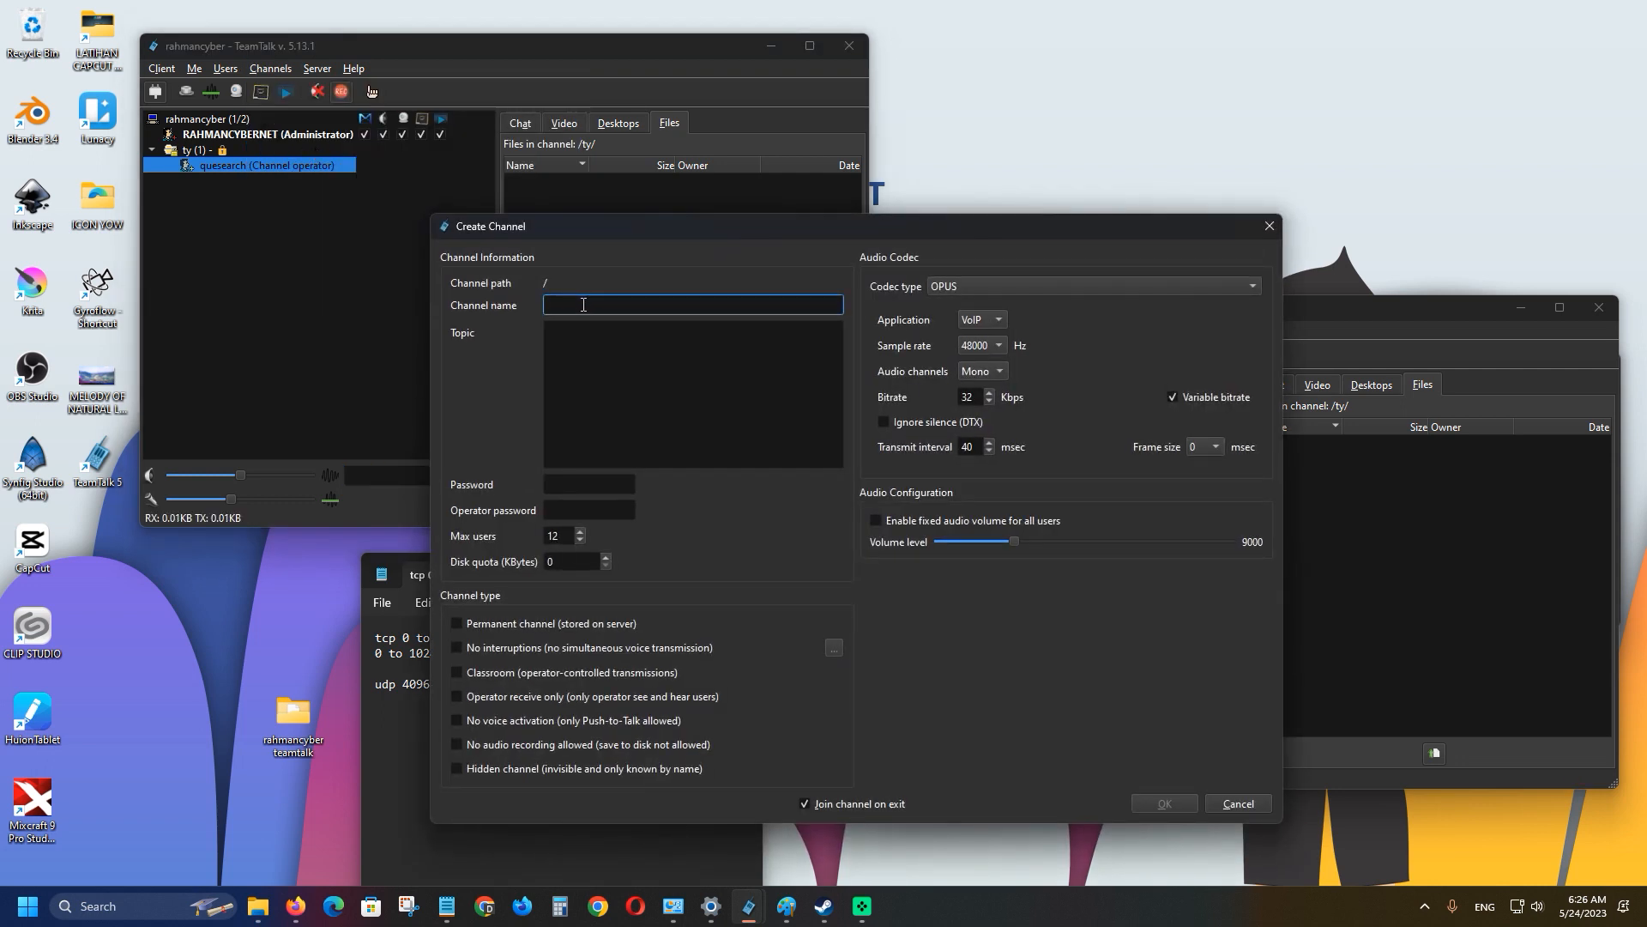
pyautogui.write('tttyyuutr')
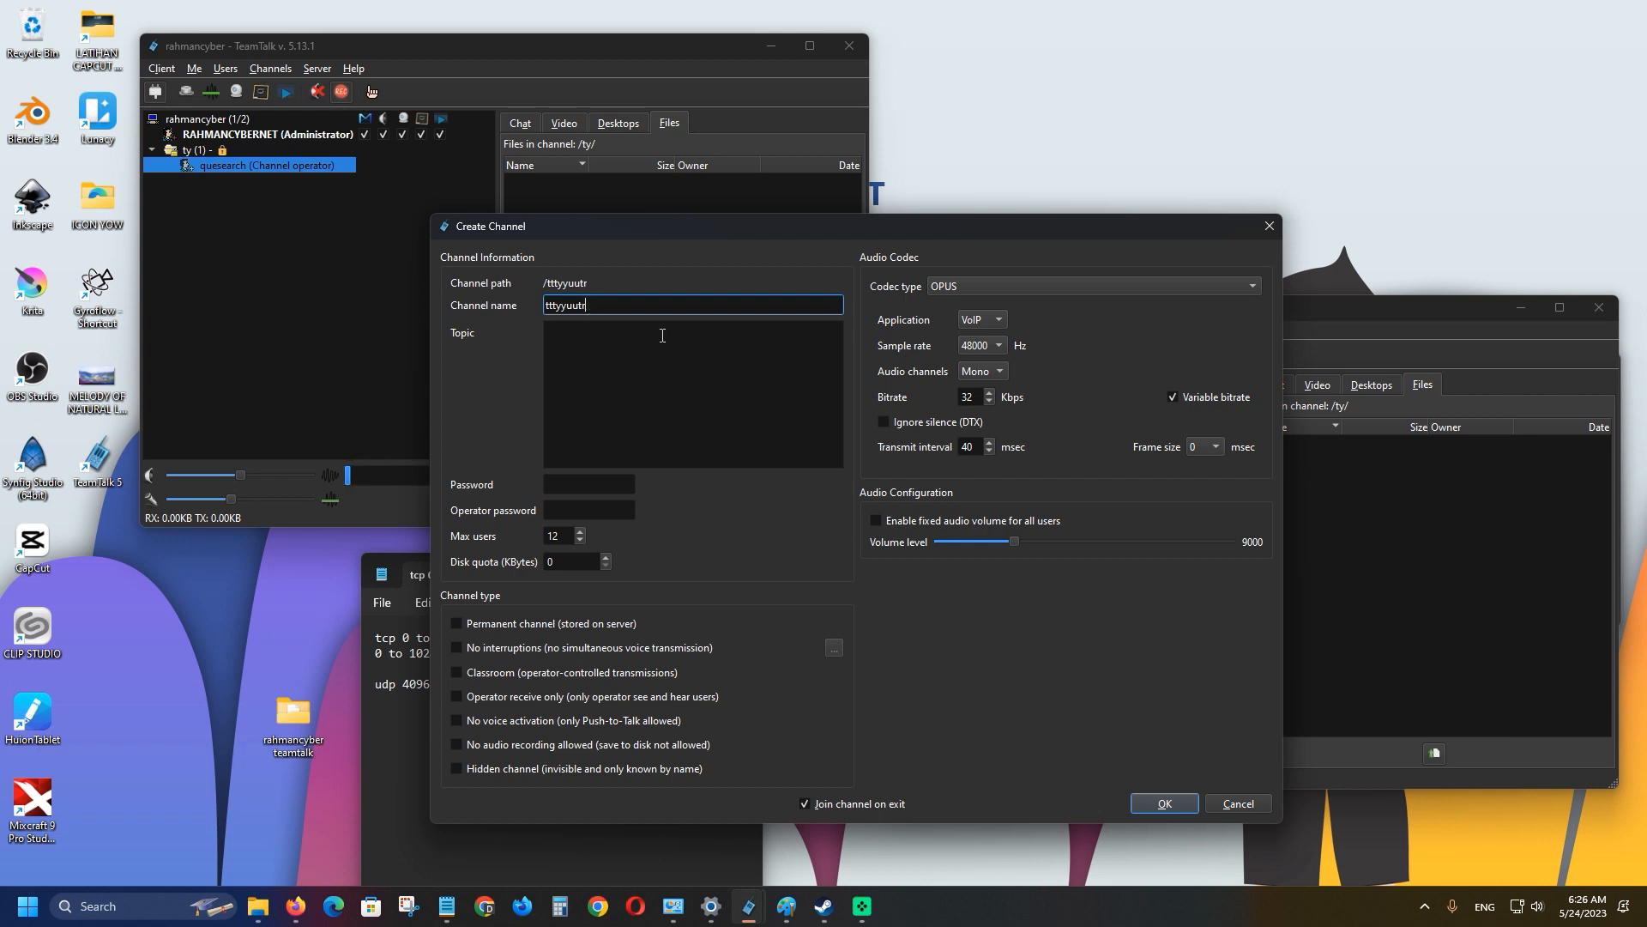
pyautogui.click(644, 344)
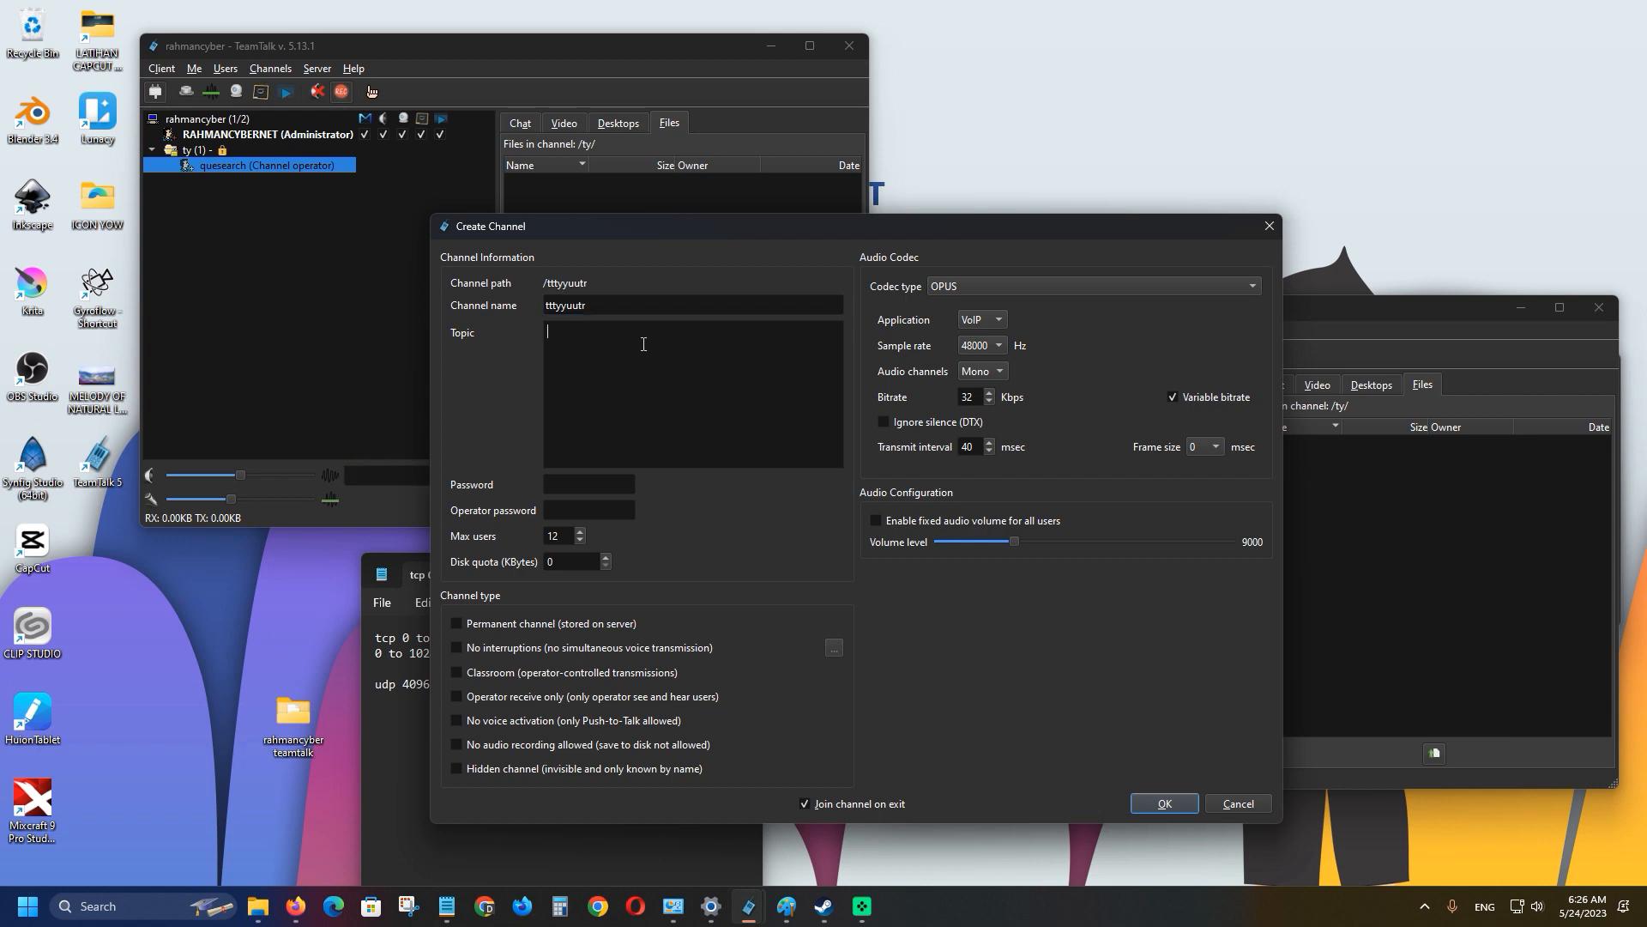
pyautogui.click(603, 483)
pyautogui.write('2')
pyautogui.click(612, 511)
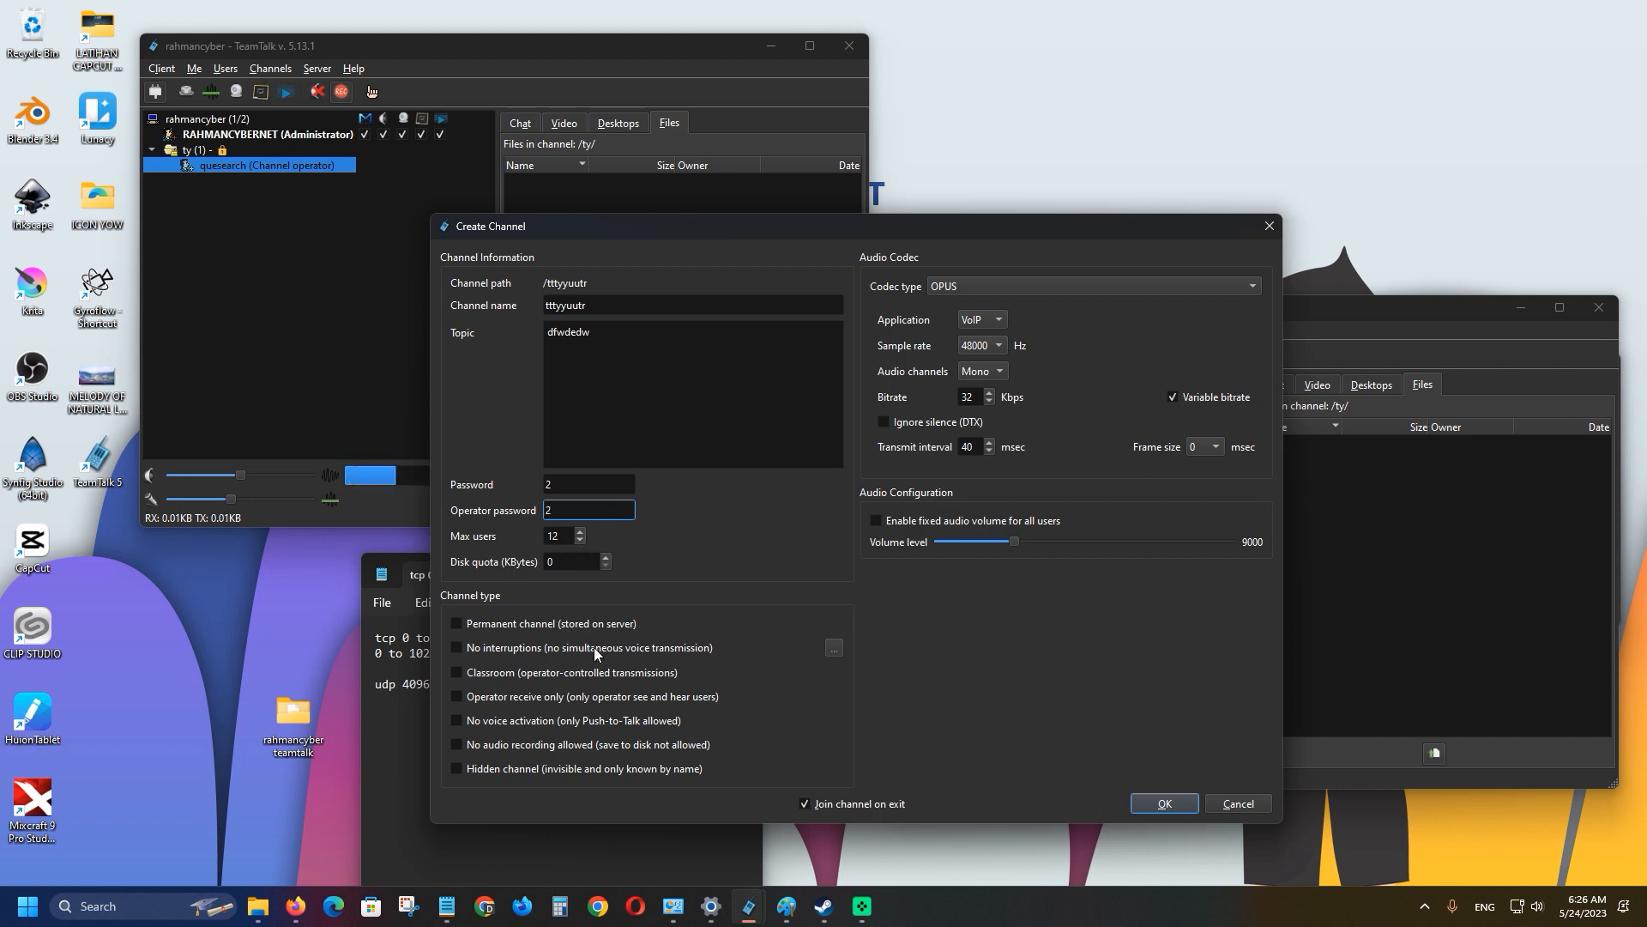
pyautogui.click(1159, 801)
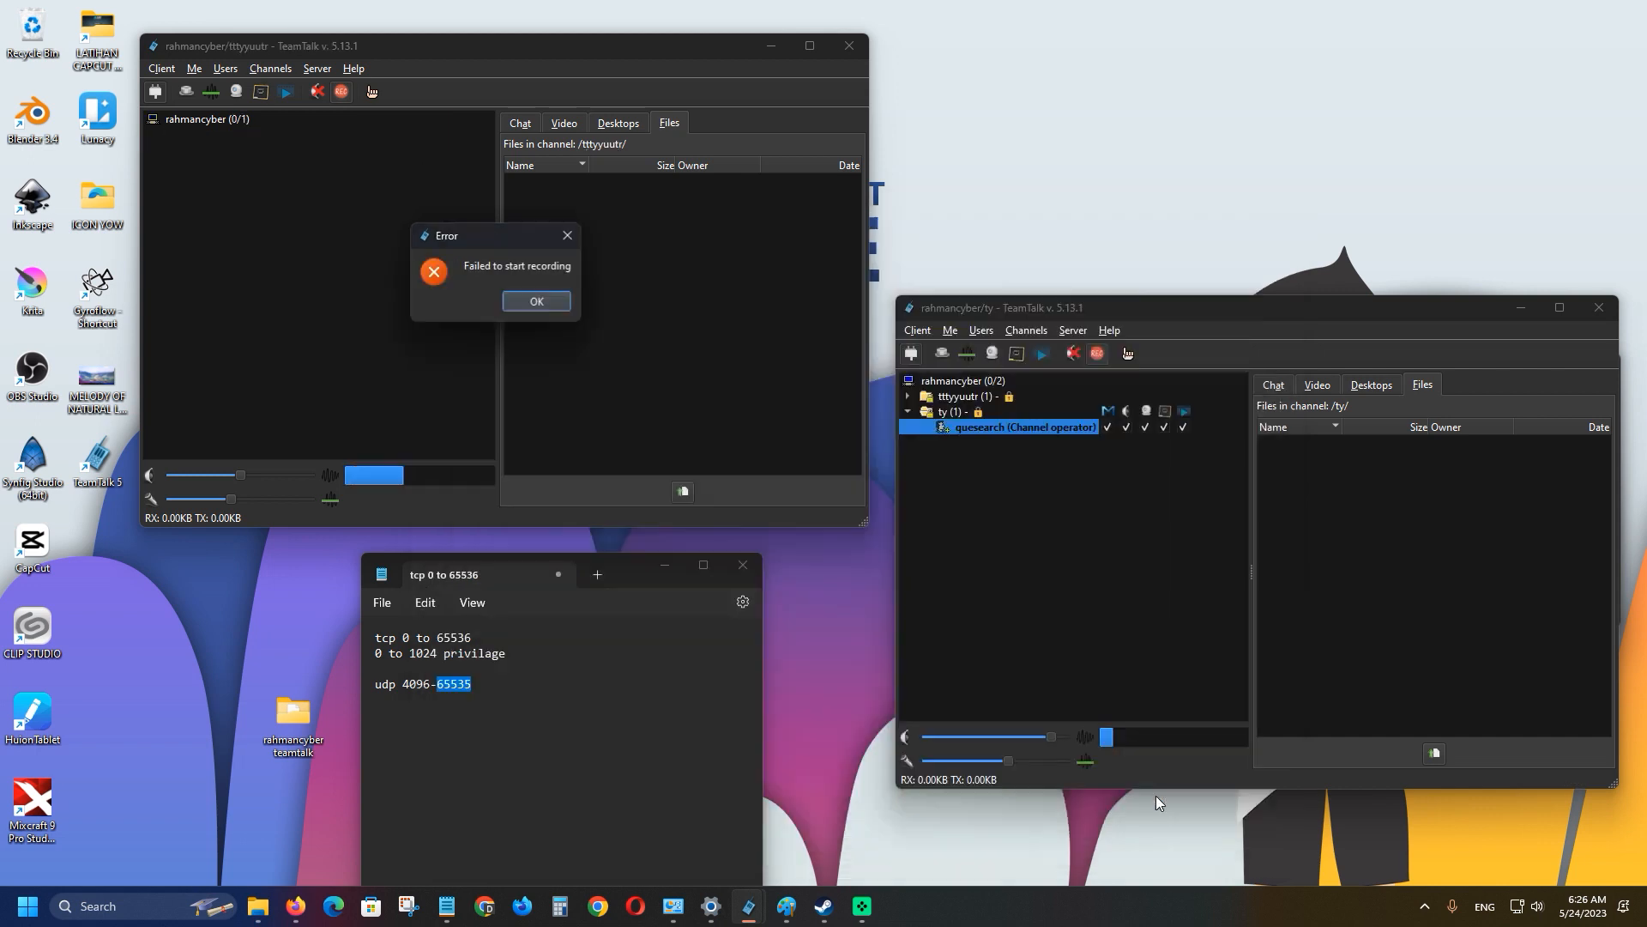
pyautogui.click(538, 301)
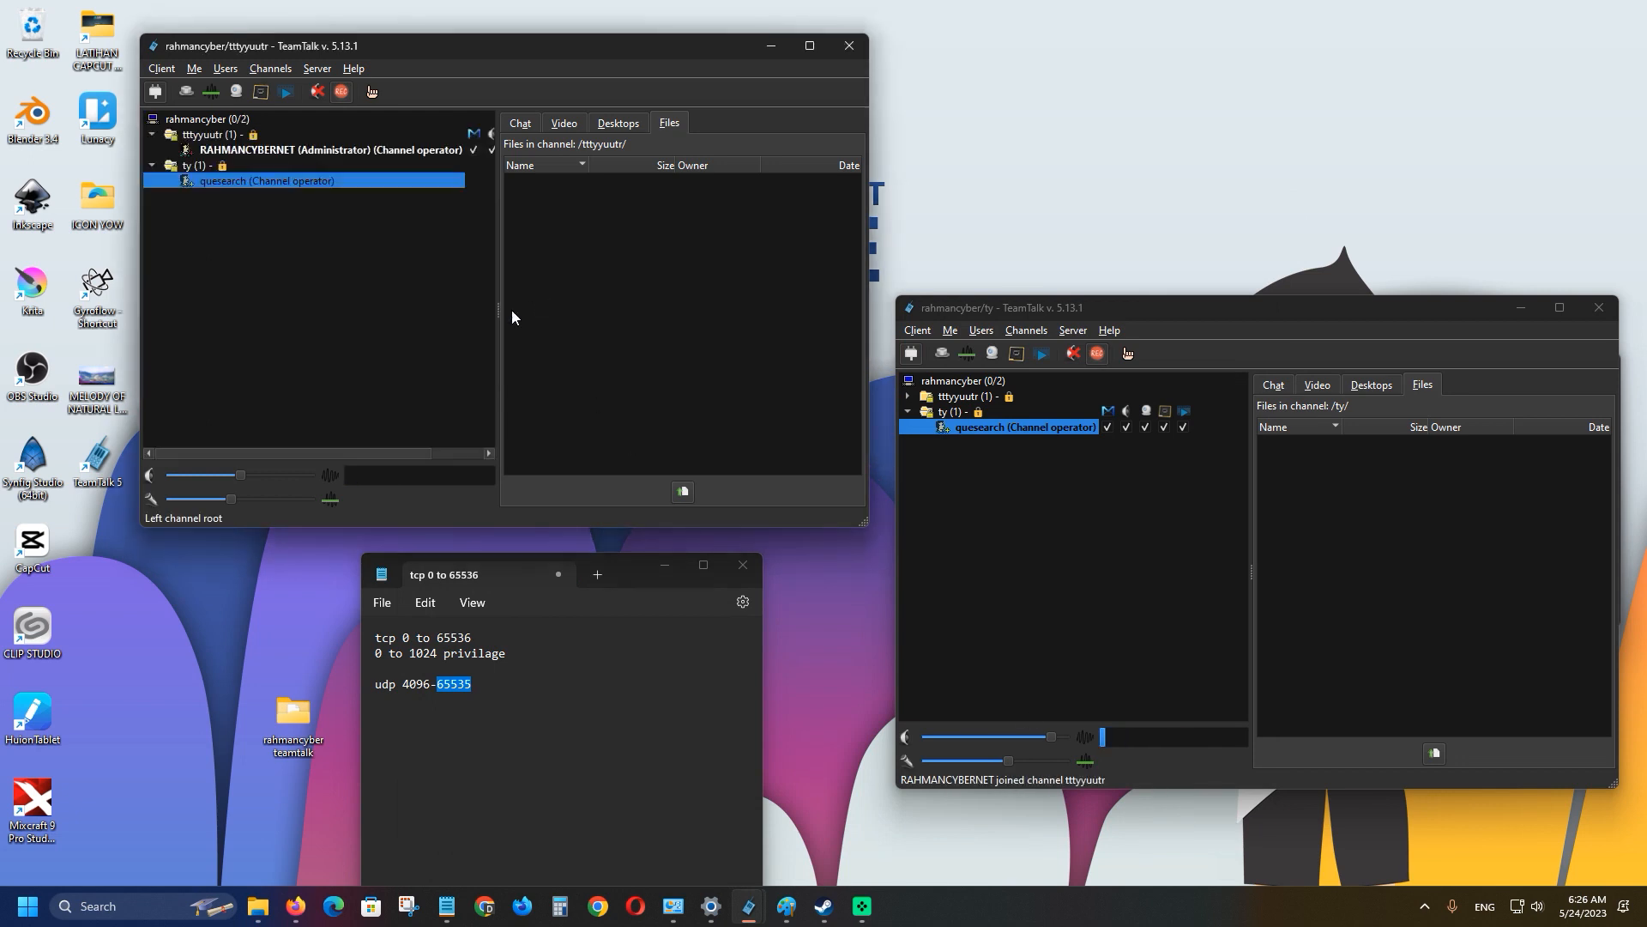
# Select the administrator in tttyyuutr and expand that channel in the second client's tree.
pyautogui.click(200, 151)
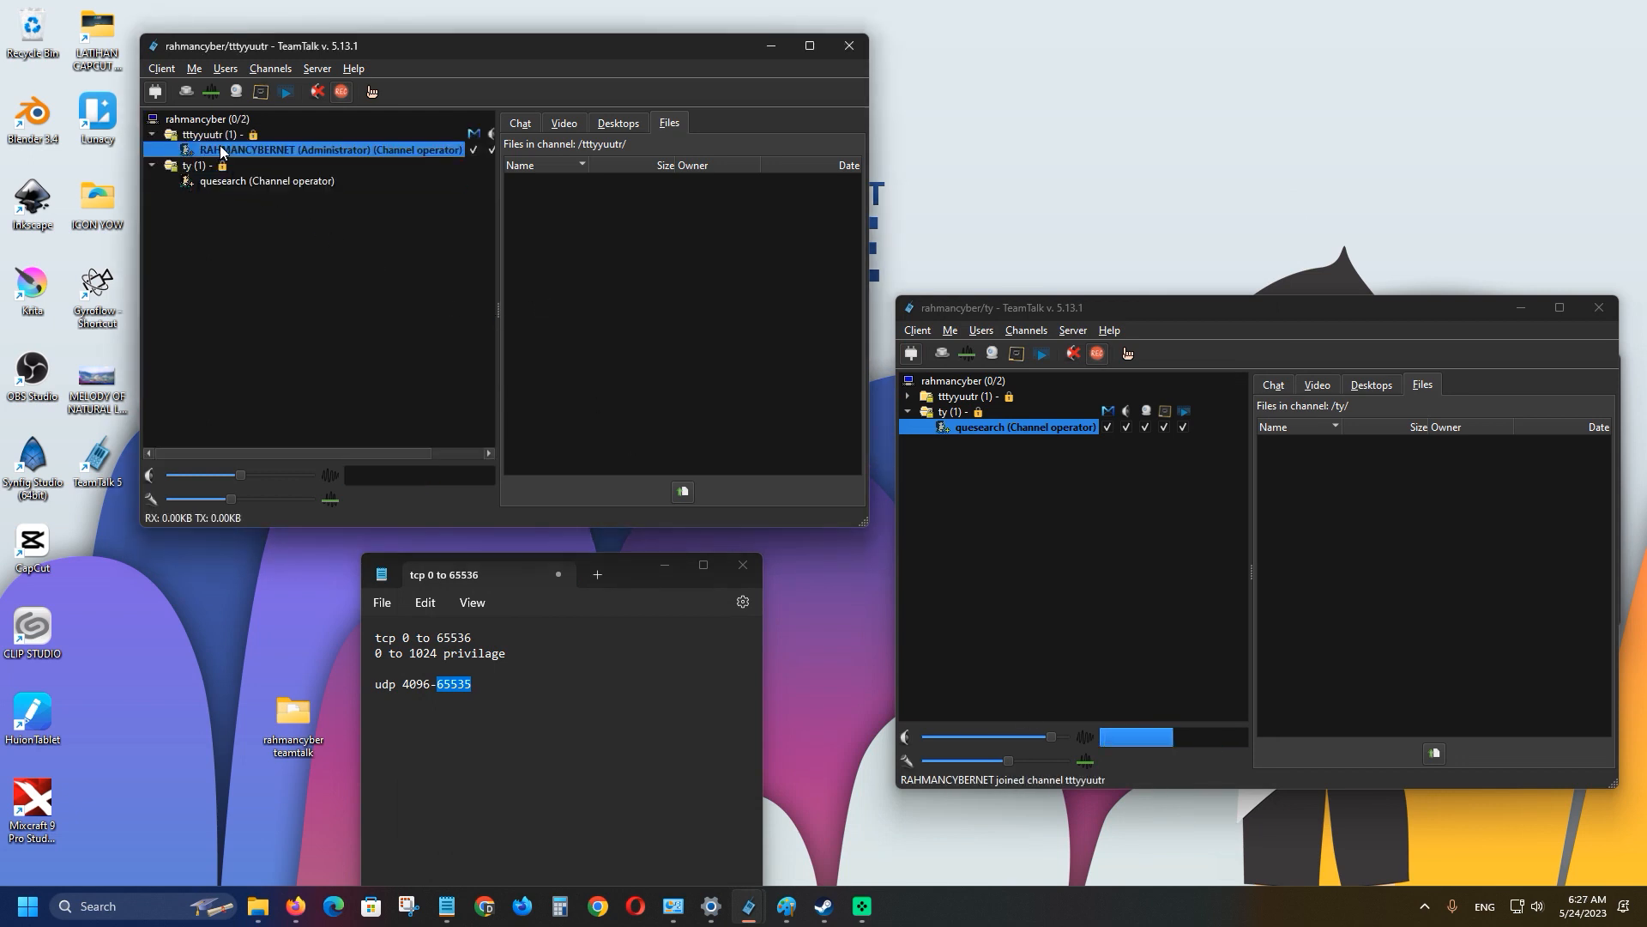
pyautogui.click(280, 186)
pyautogui.click(318, 153)
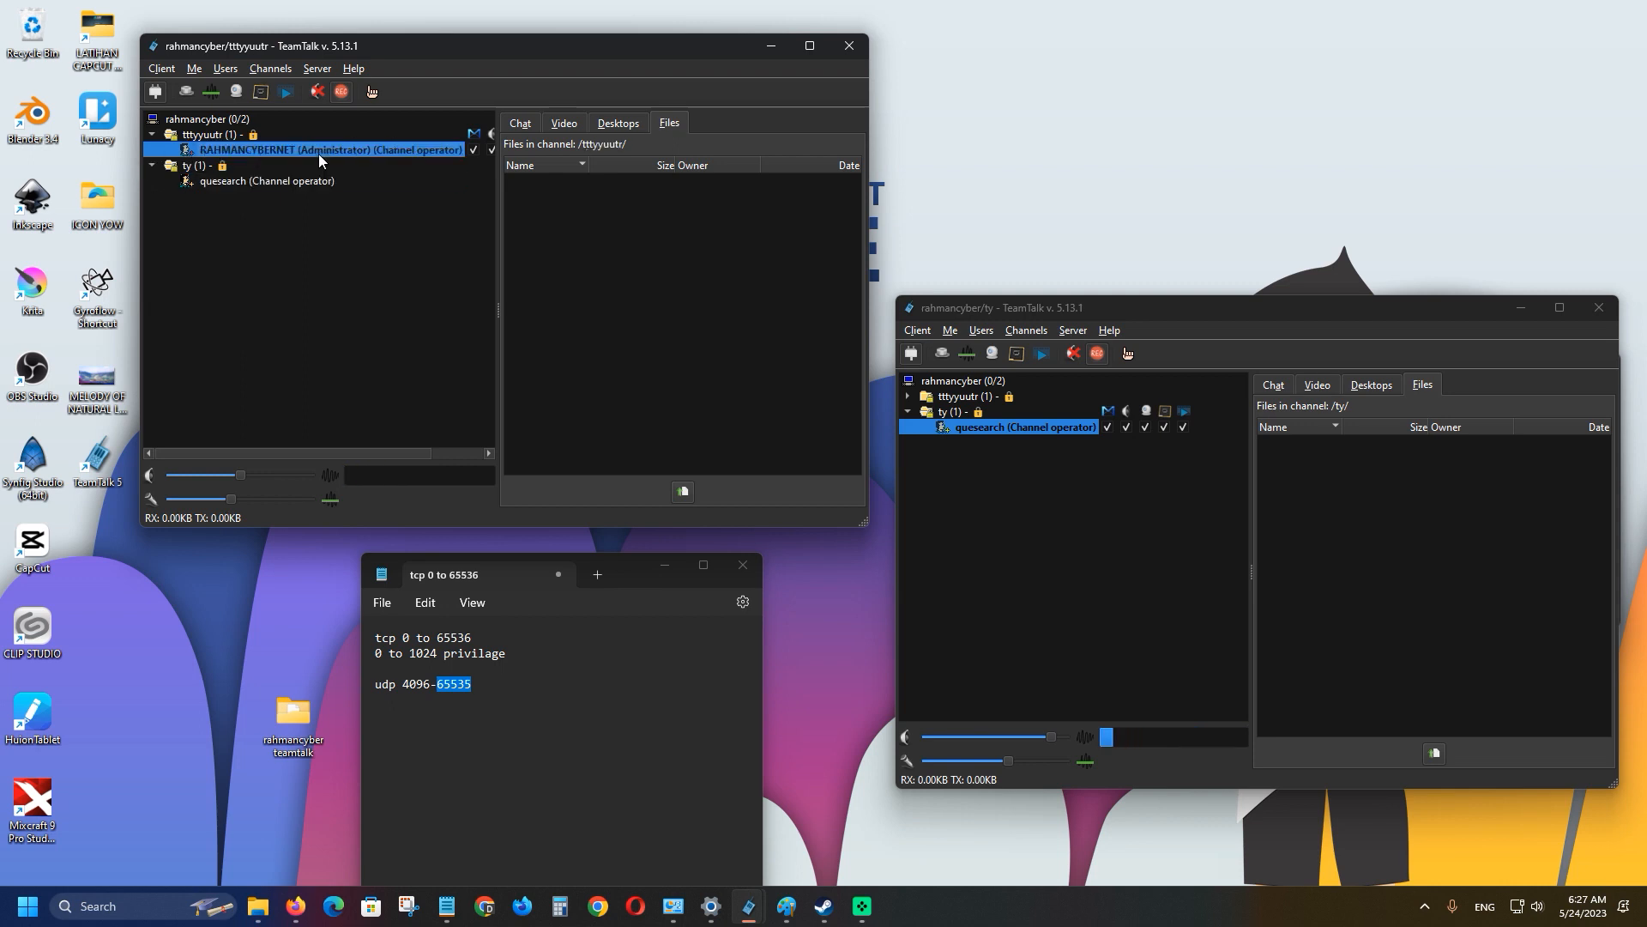
pyautogui.click(908, 397)
pyautogui.click(965, 400)
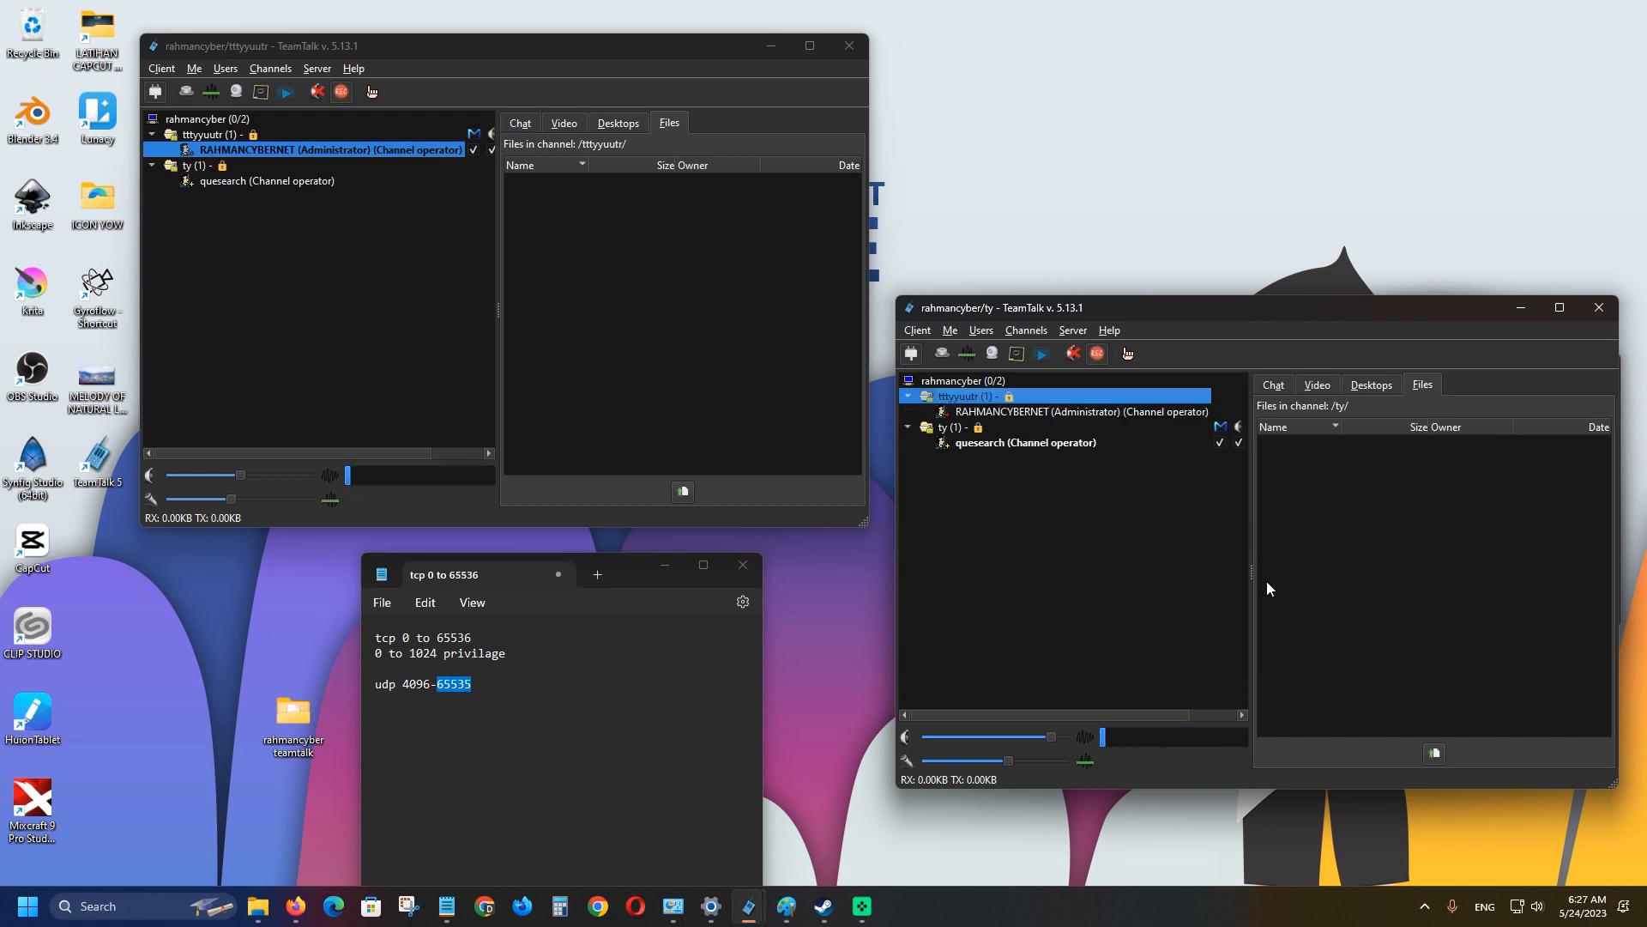
# From the second client, send the chat messages 'rrrrr' and 'rfrf3f3'.
pyautogui.click(1275, 384)
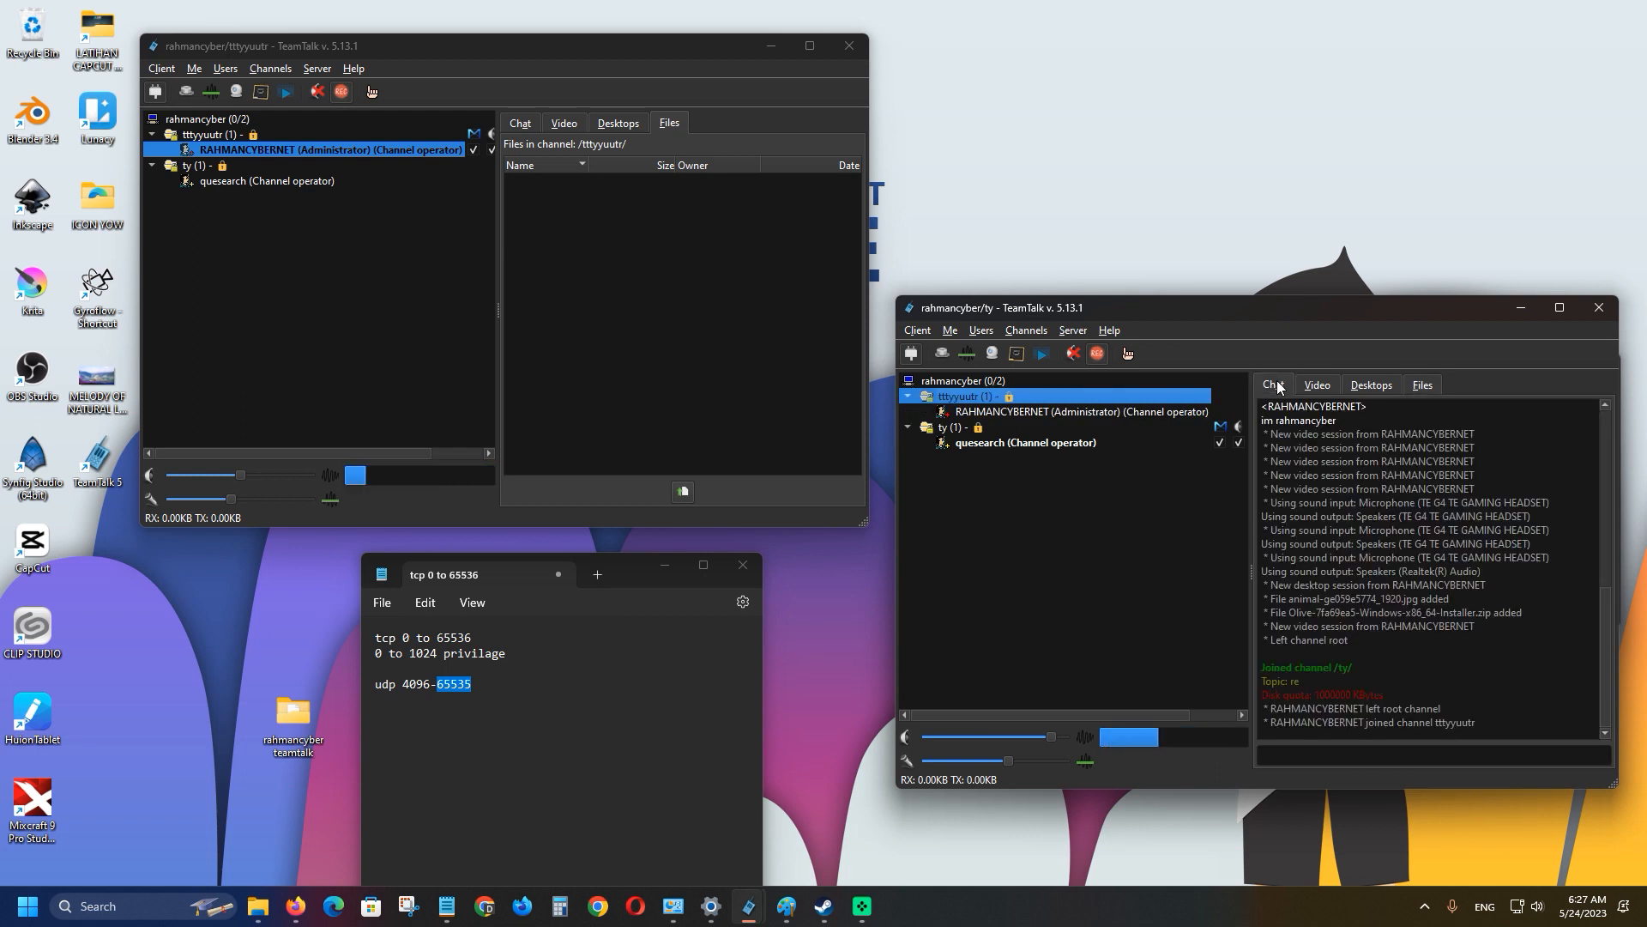
pyautogui.click(1347, 757)
pyautogui.write('r')
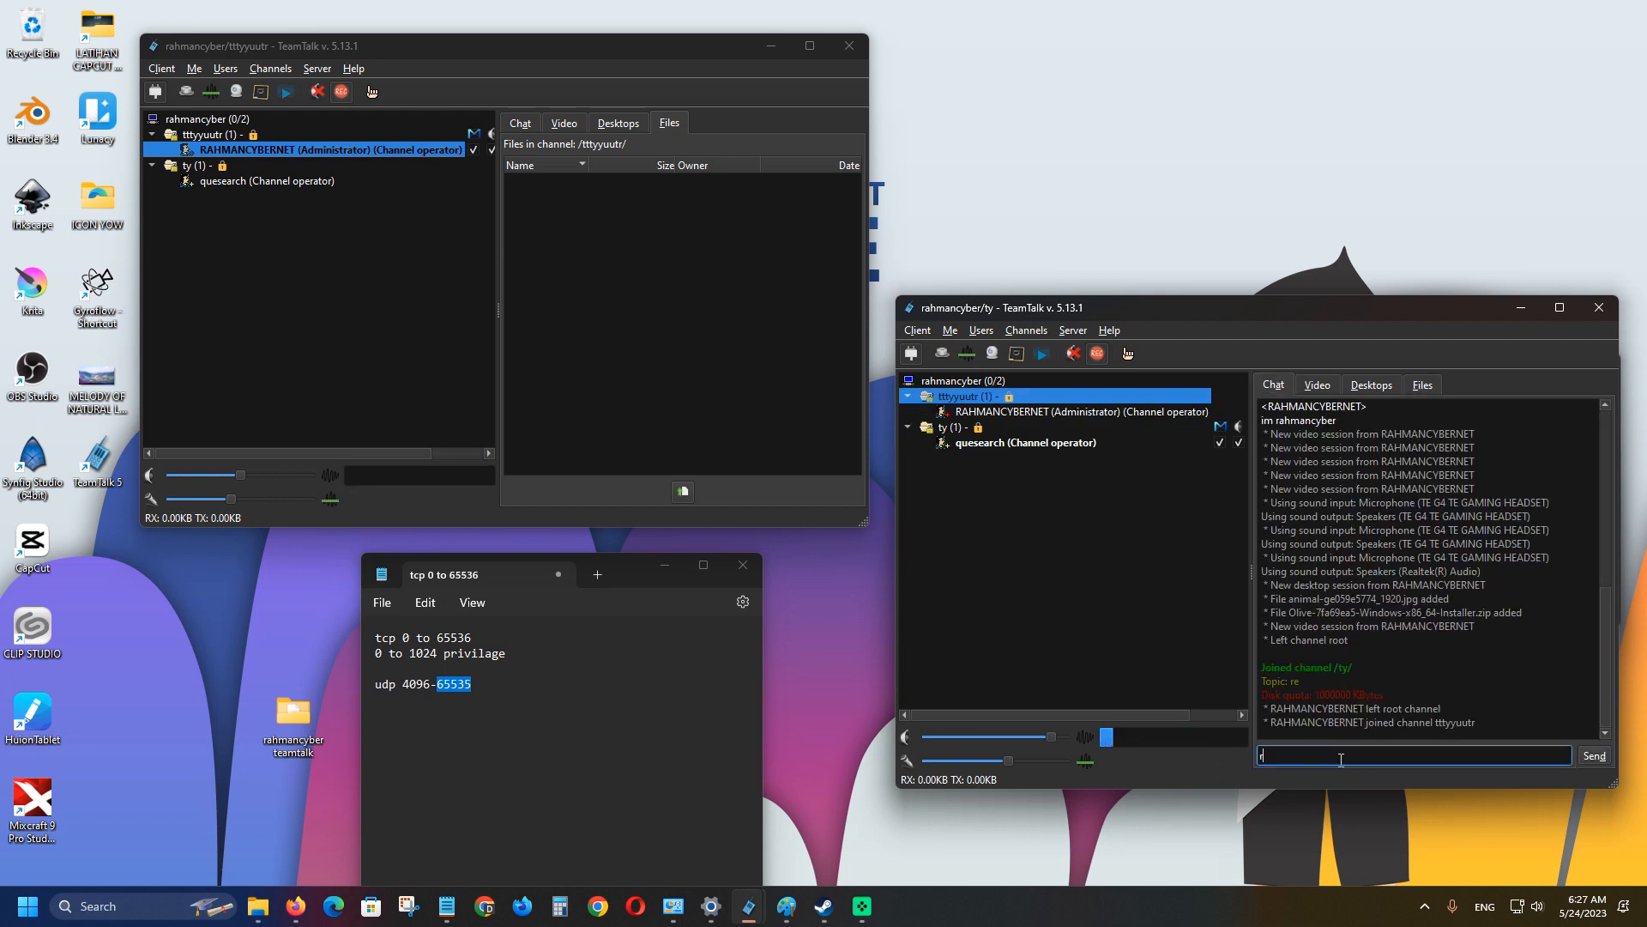
pyautogui.write('rrrr')
pyautogui.click(1599, 761)
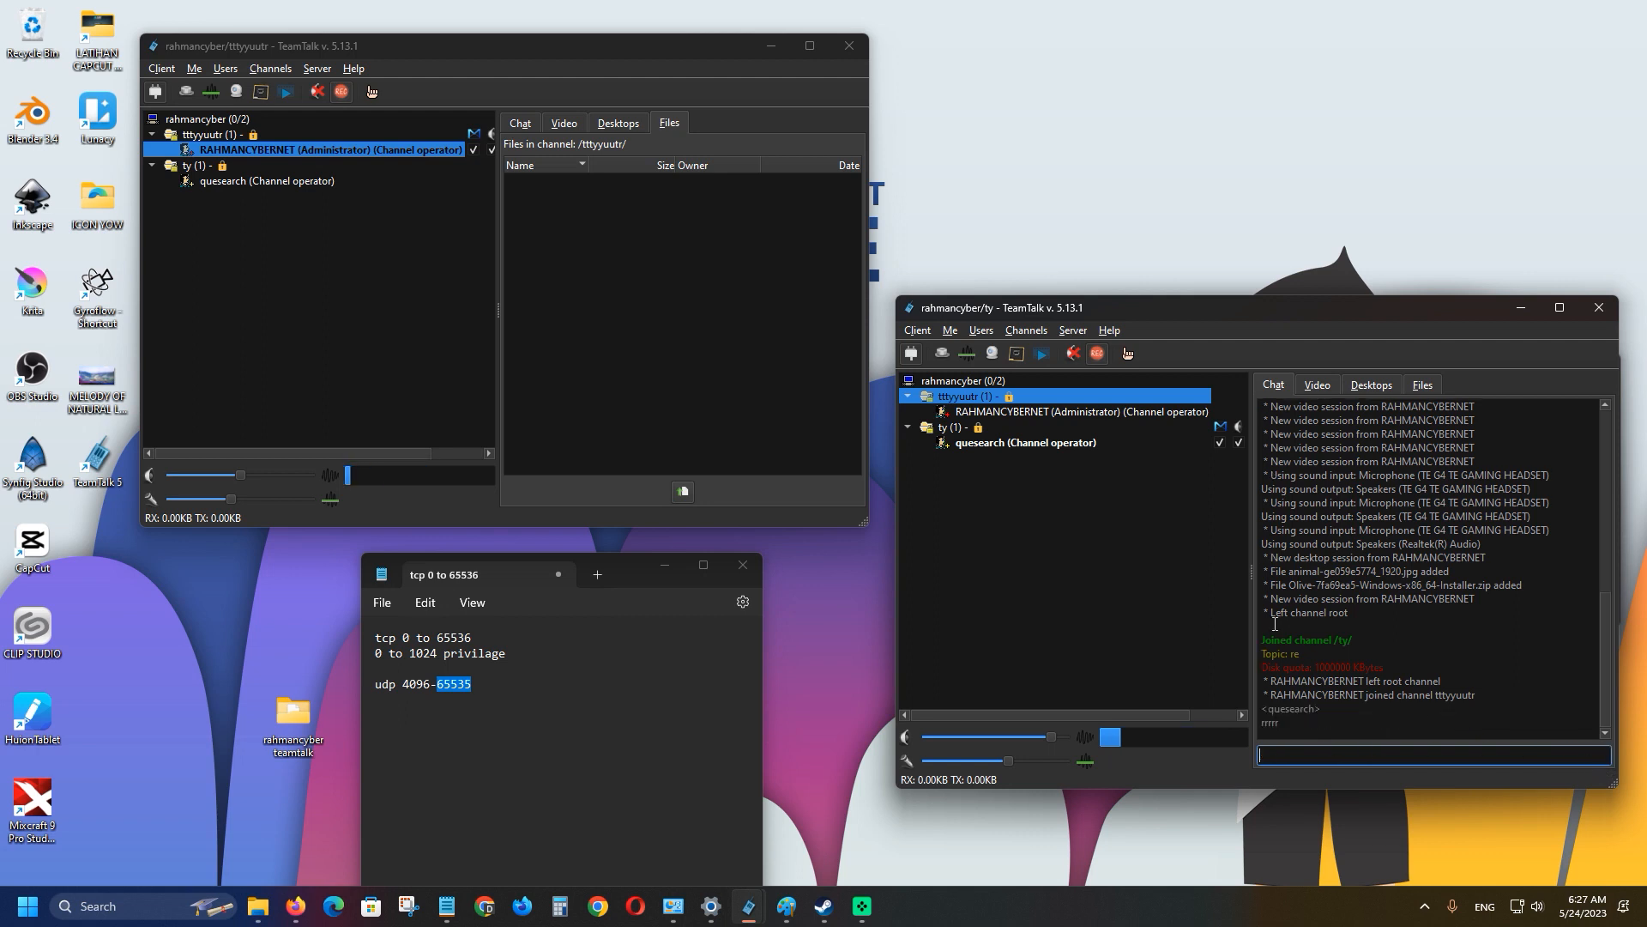
pyautogui.write('rfrf3f3')
pyautogui.click(1607, 759)
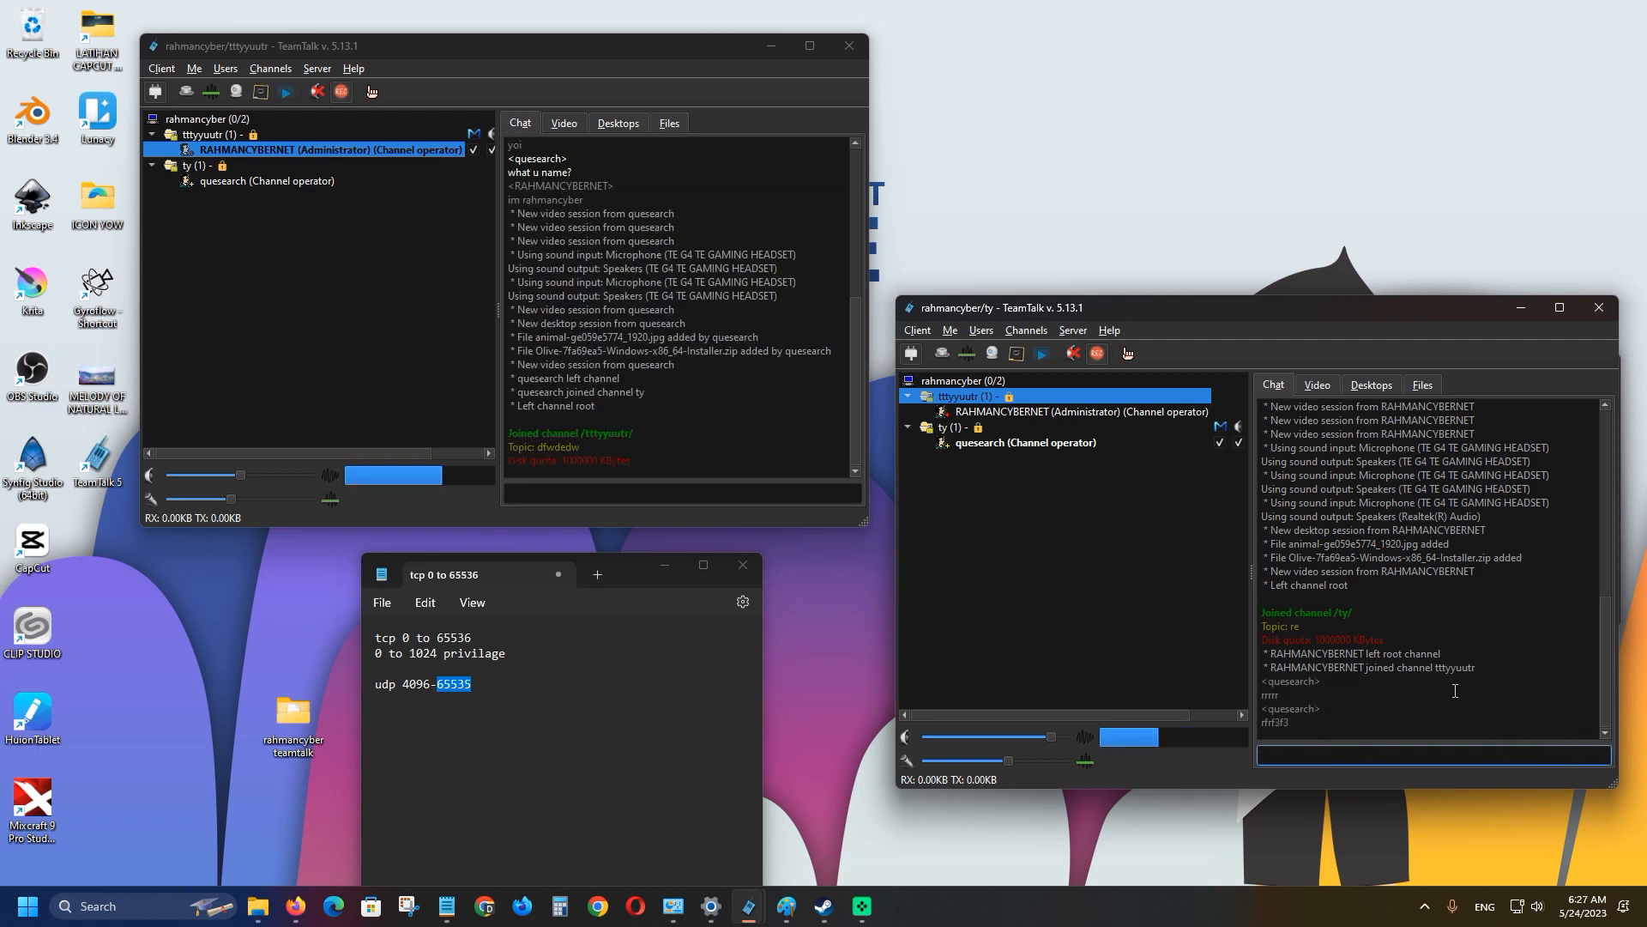
# Join the second client to channel tttyyuutr with its password, dismissing the recording error.
pyautogui.rightClick(982, 395)
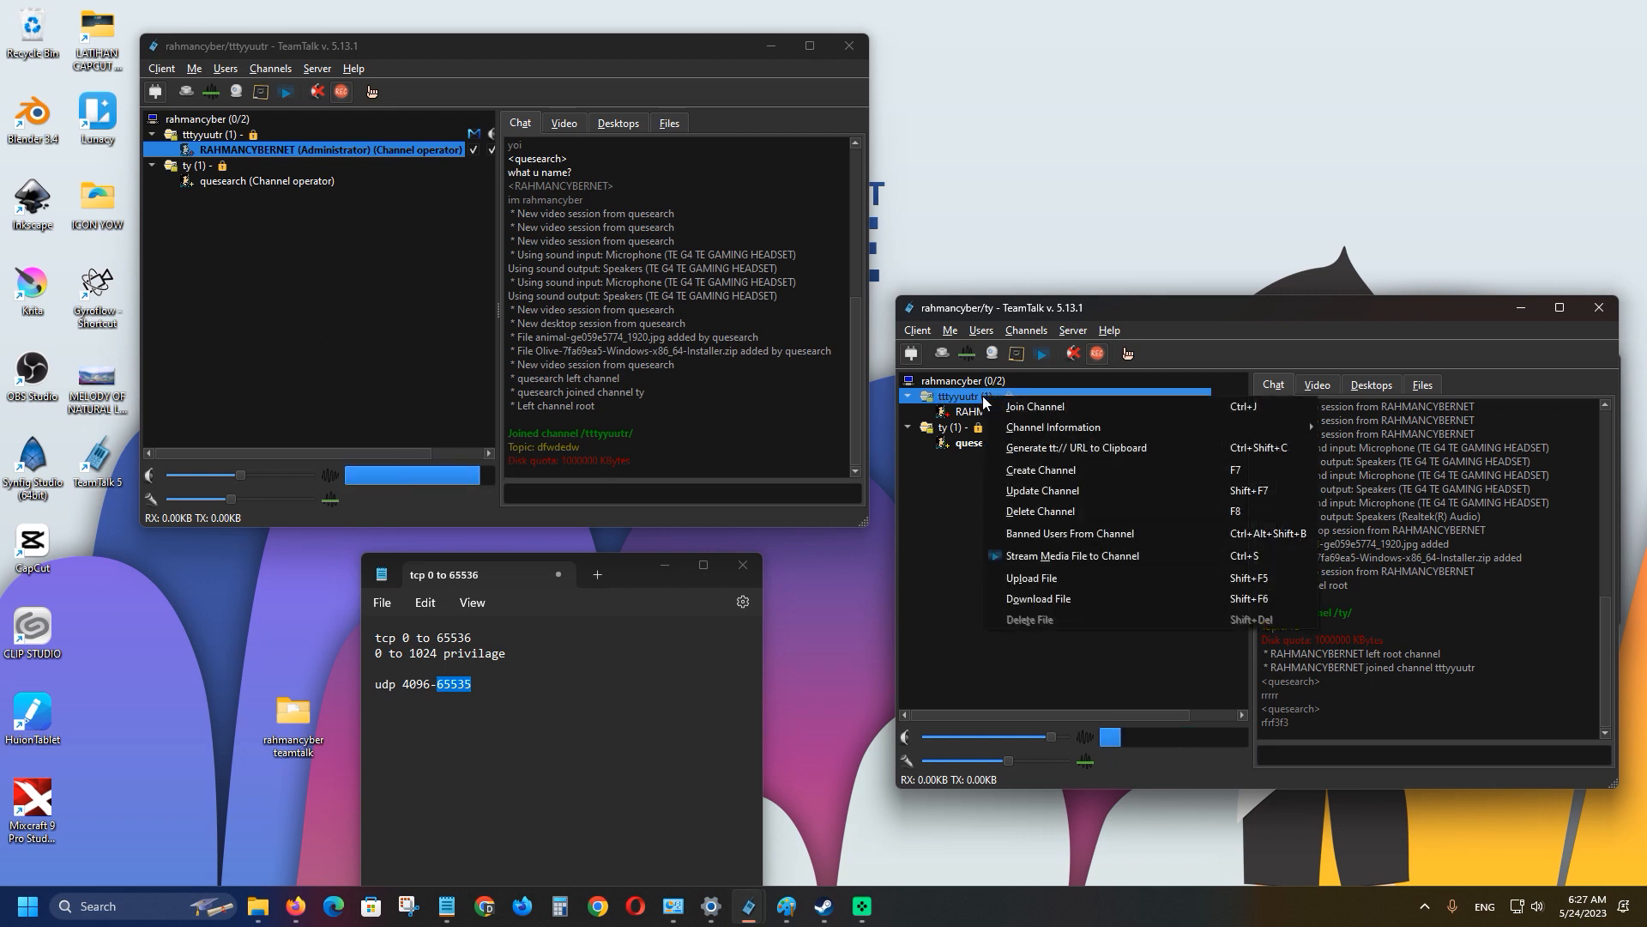
pyautogui.click(1030, 408)
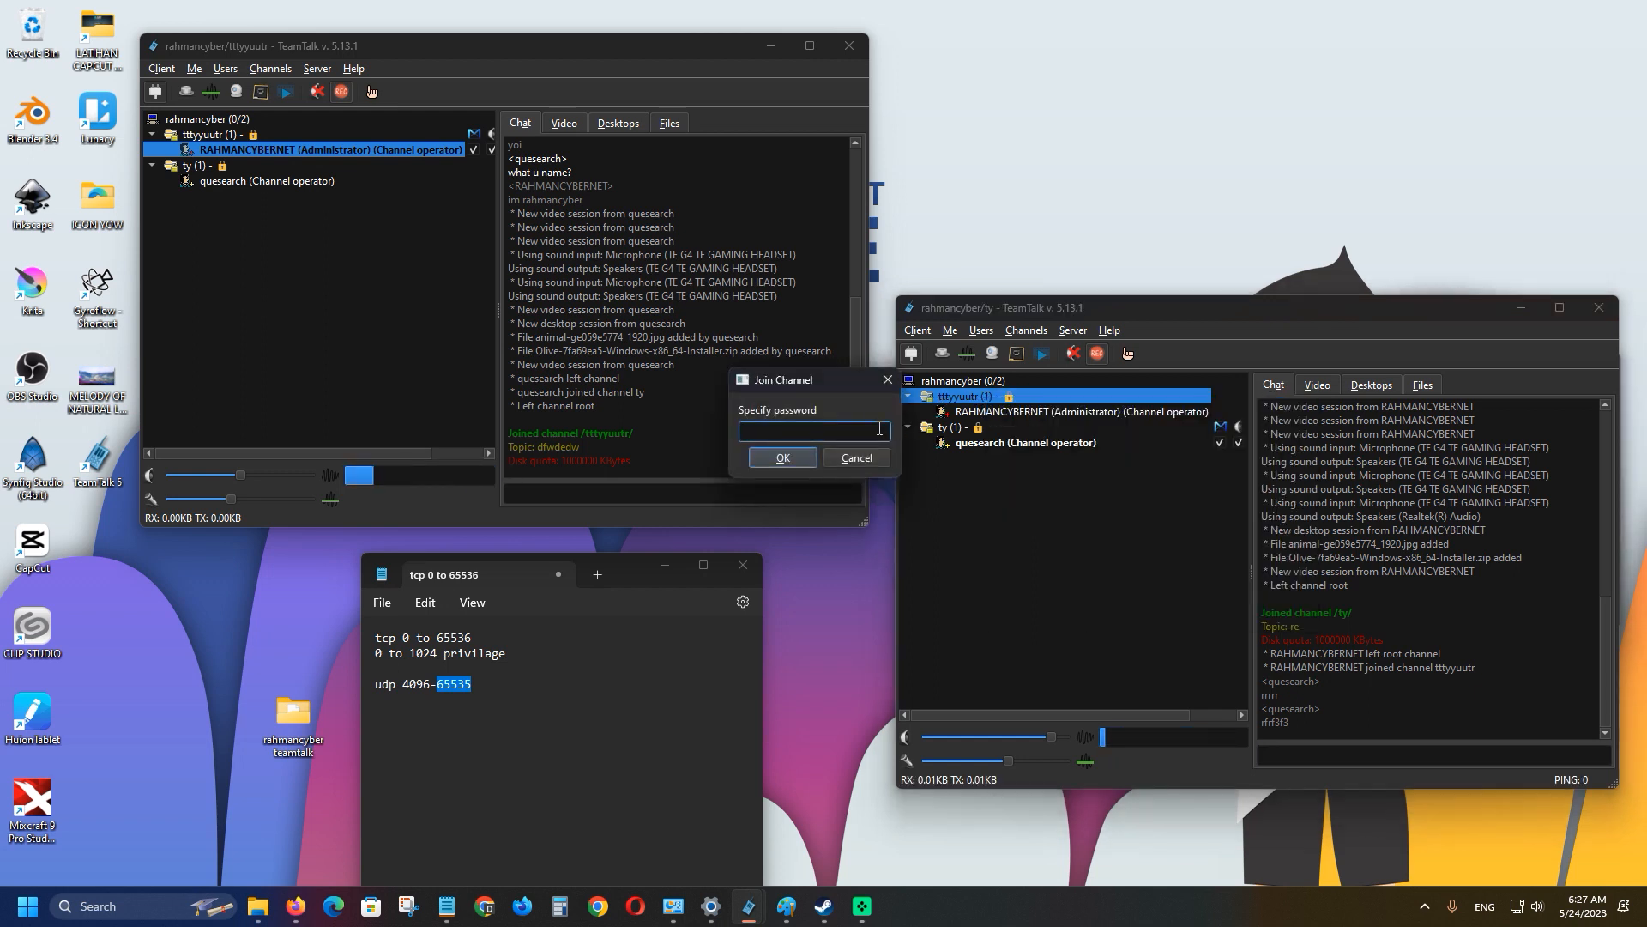
pyautogui.click(781, 457)
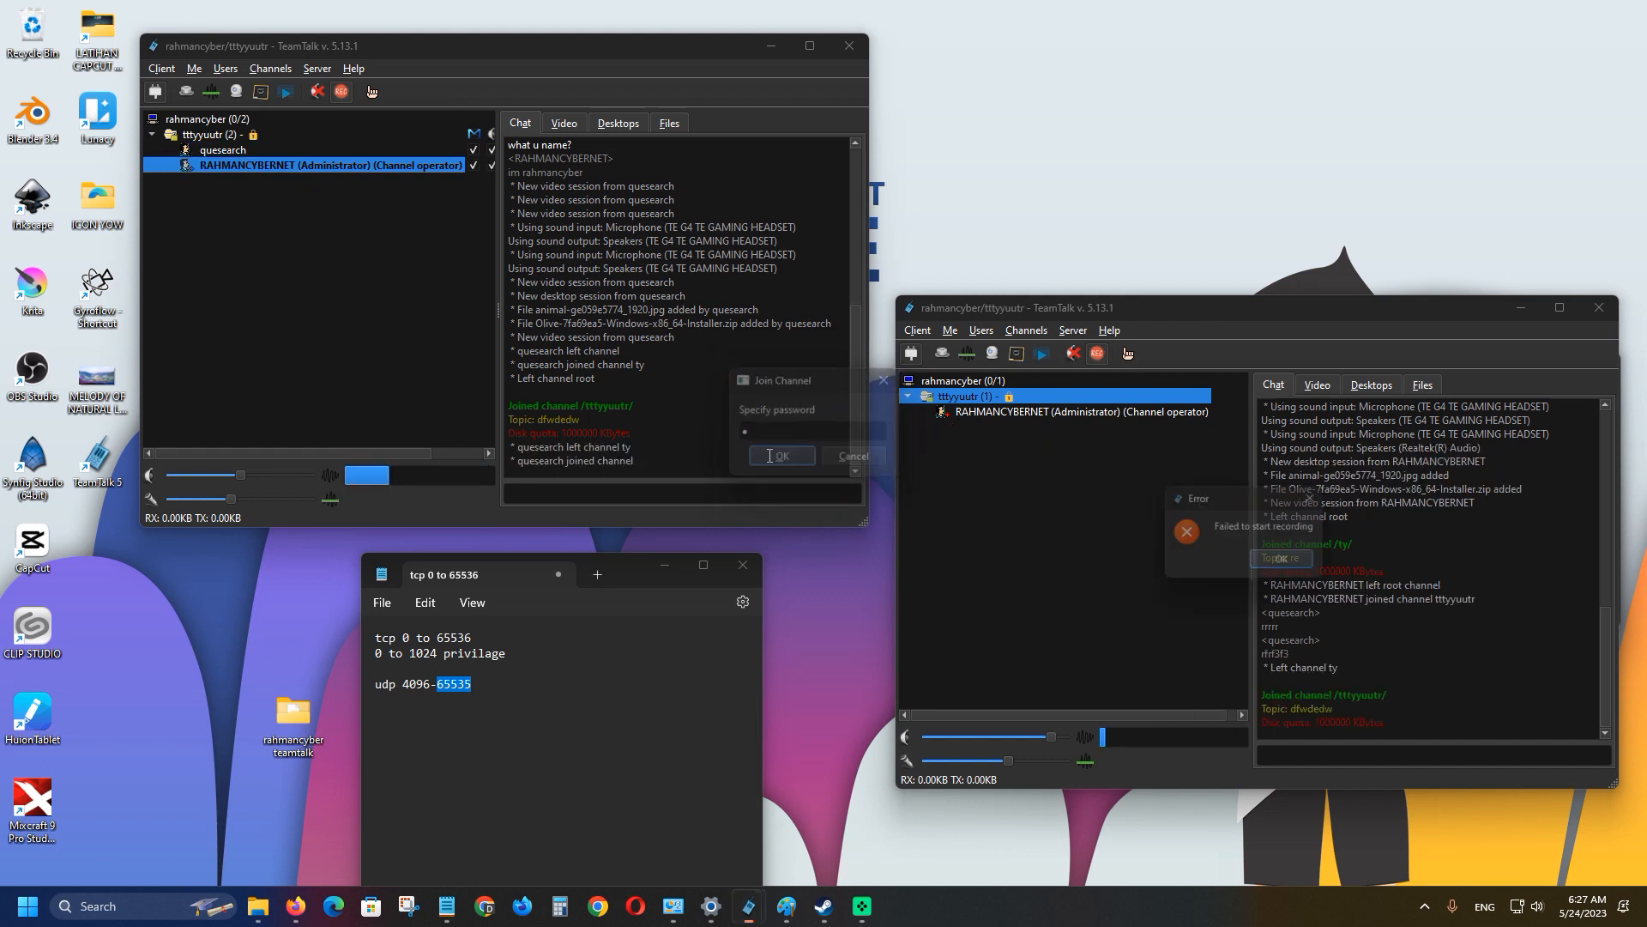
pyautogui.click(1281, 561)
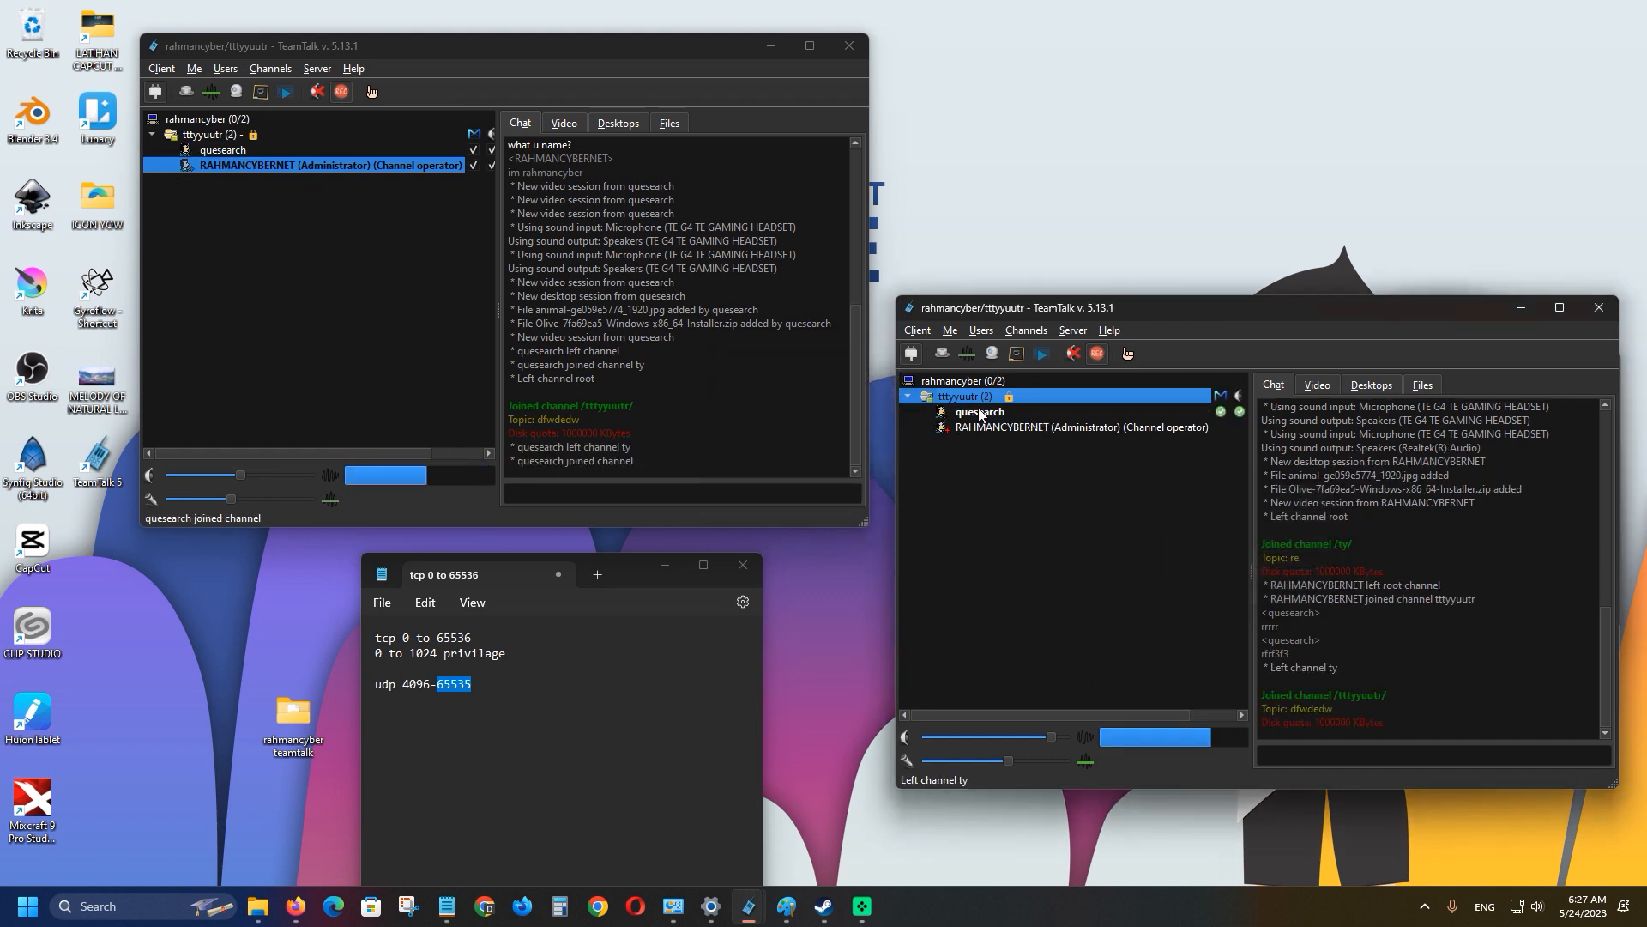
# Select tttyyuutr in the first client and send 'rferefrfgerf' from the second client.
pyautogui.click(156, 132)
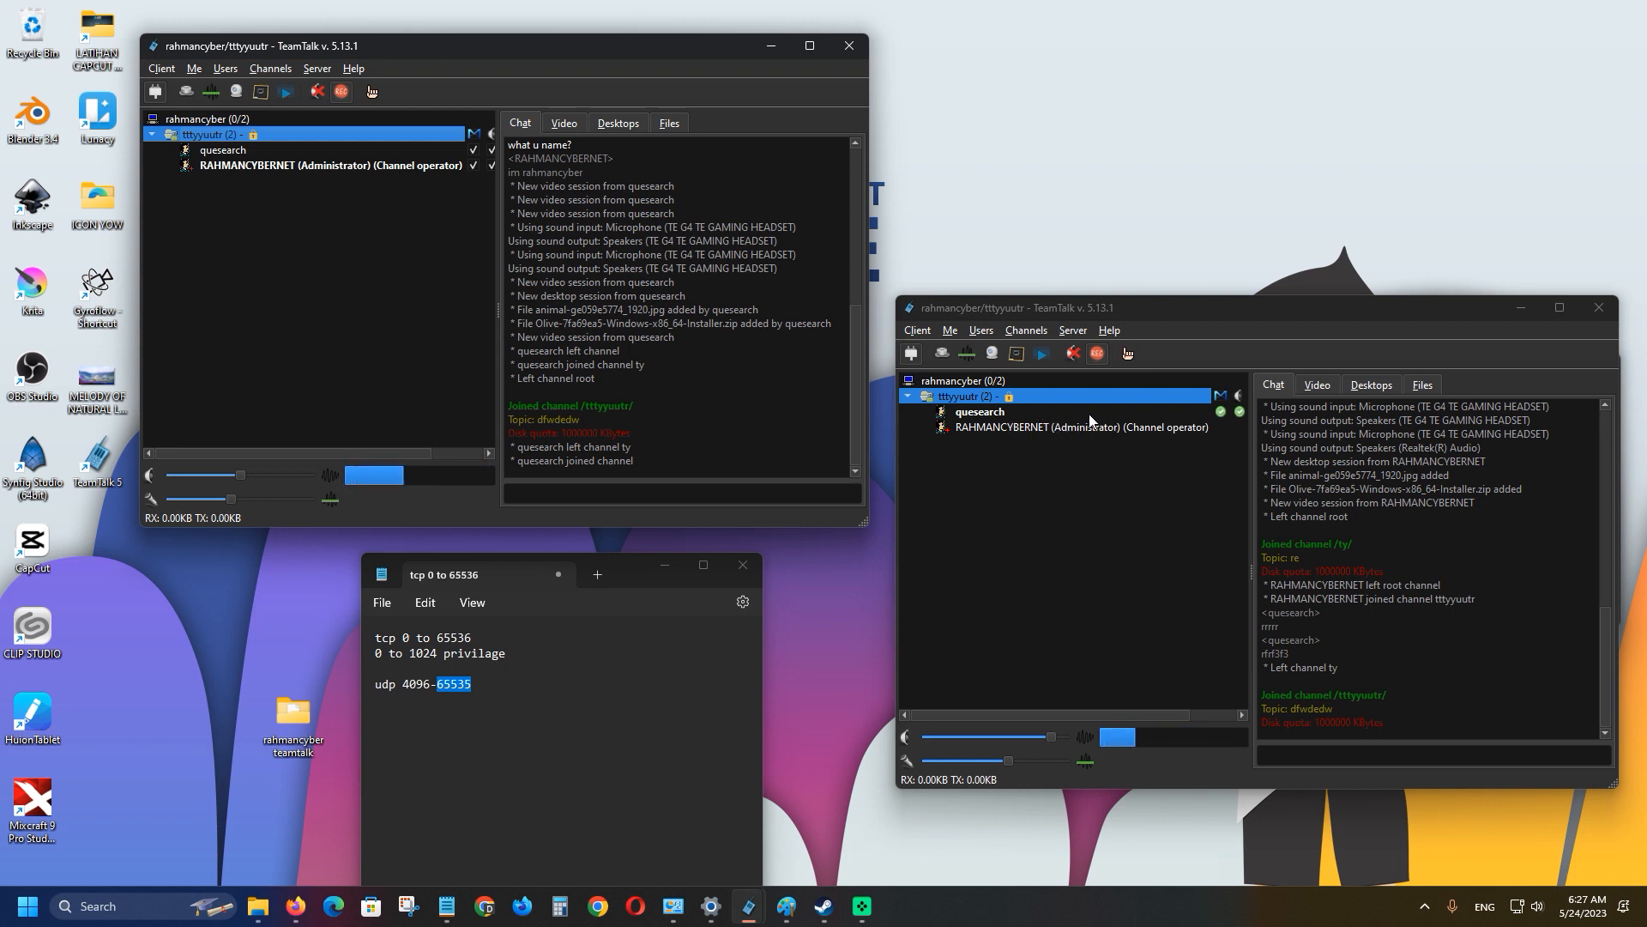
pyautogui.click(1370, 752)
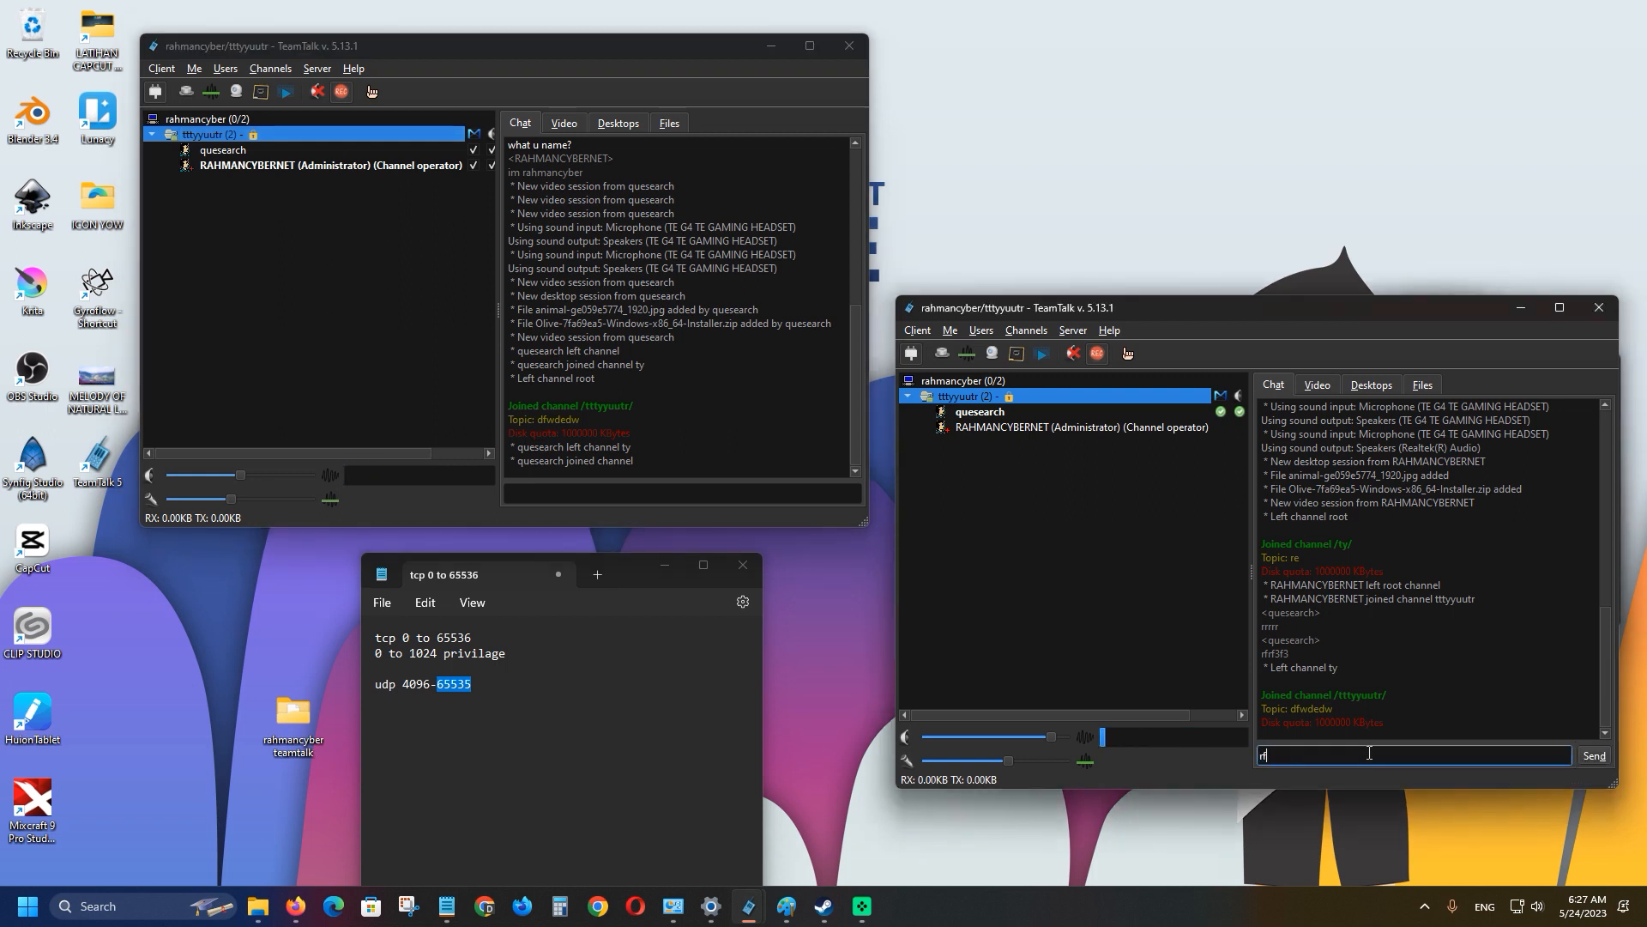
pyautogui.write('rferefrfgerf')
pyautogui.press('Return')
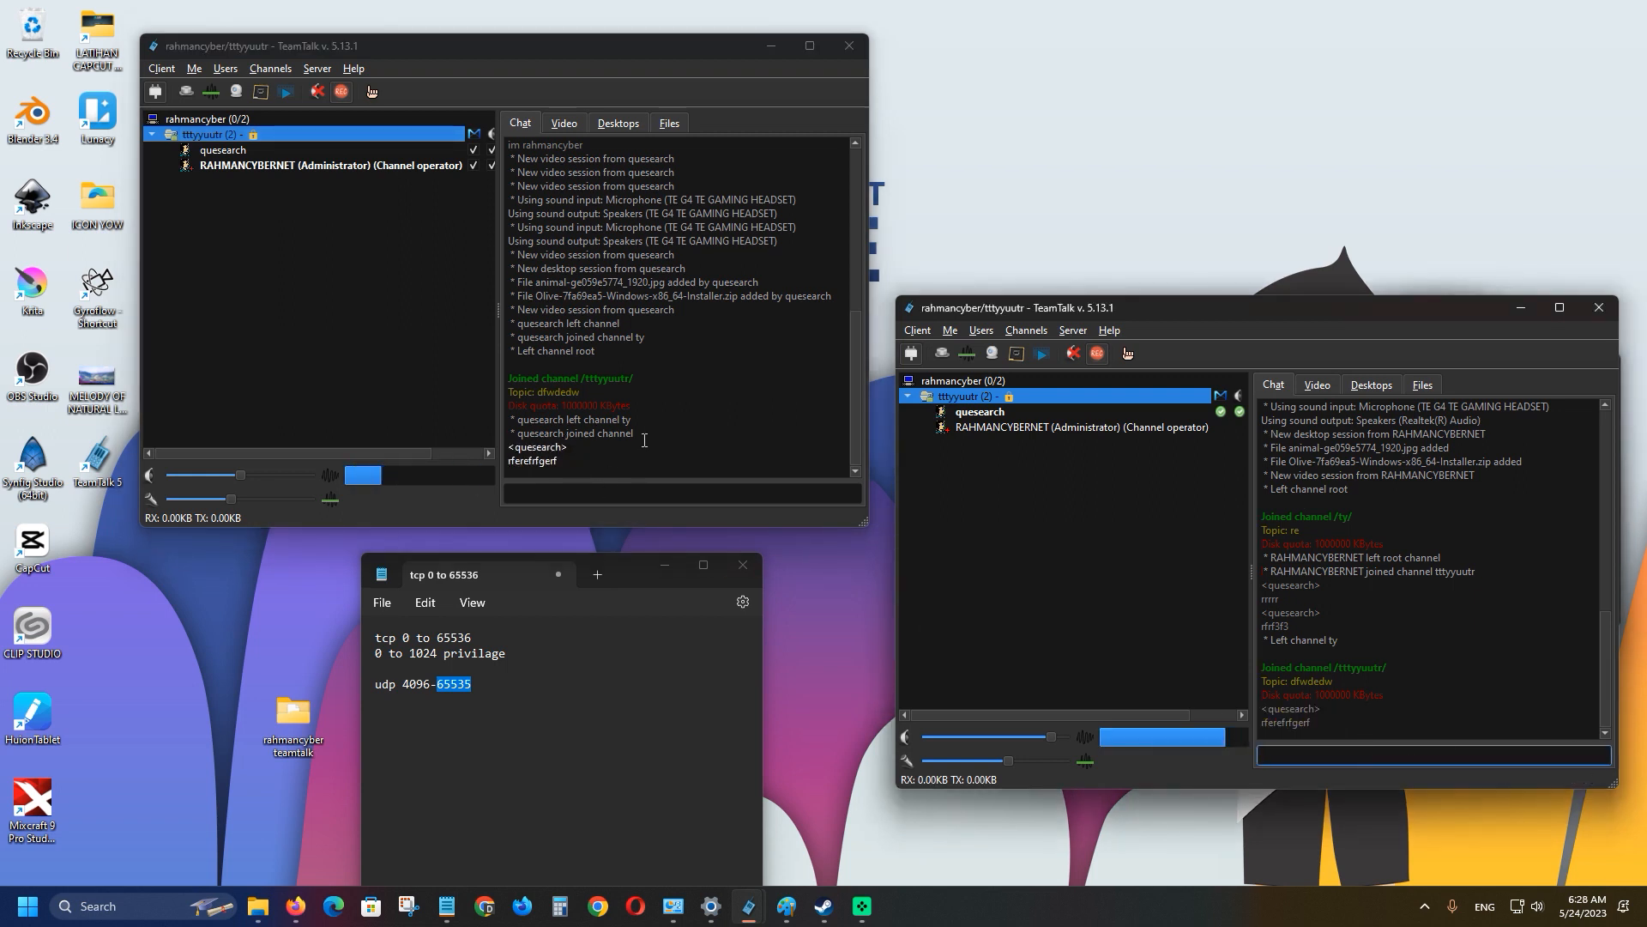
# Have the first client leave tttyyuutr and check the member still in it.
pyautogui.click(214, 137)
pyautogui.rightClick(215, 137)
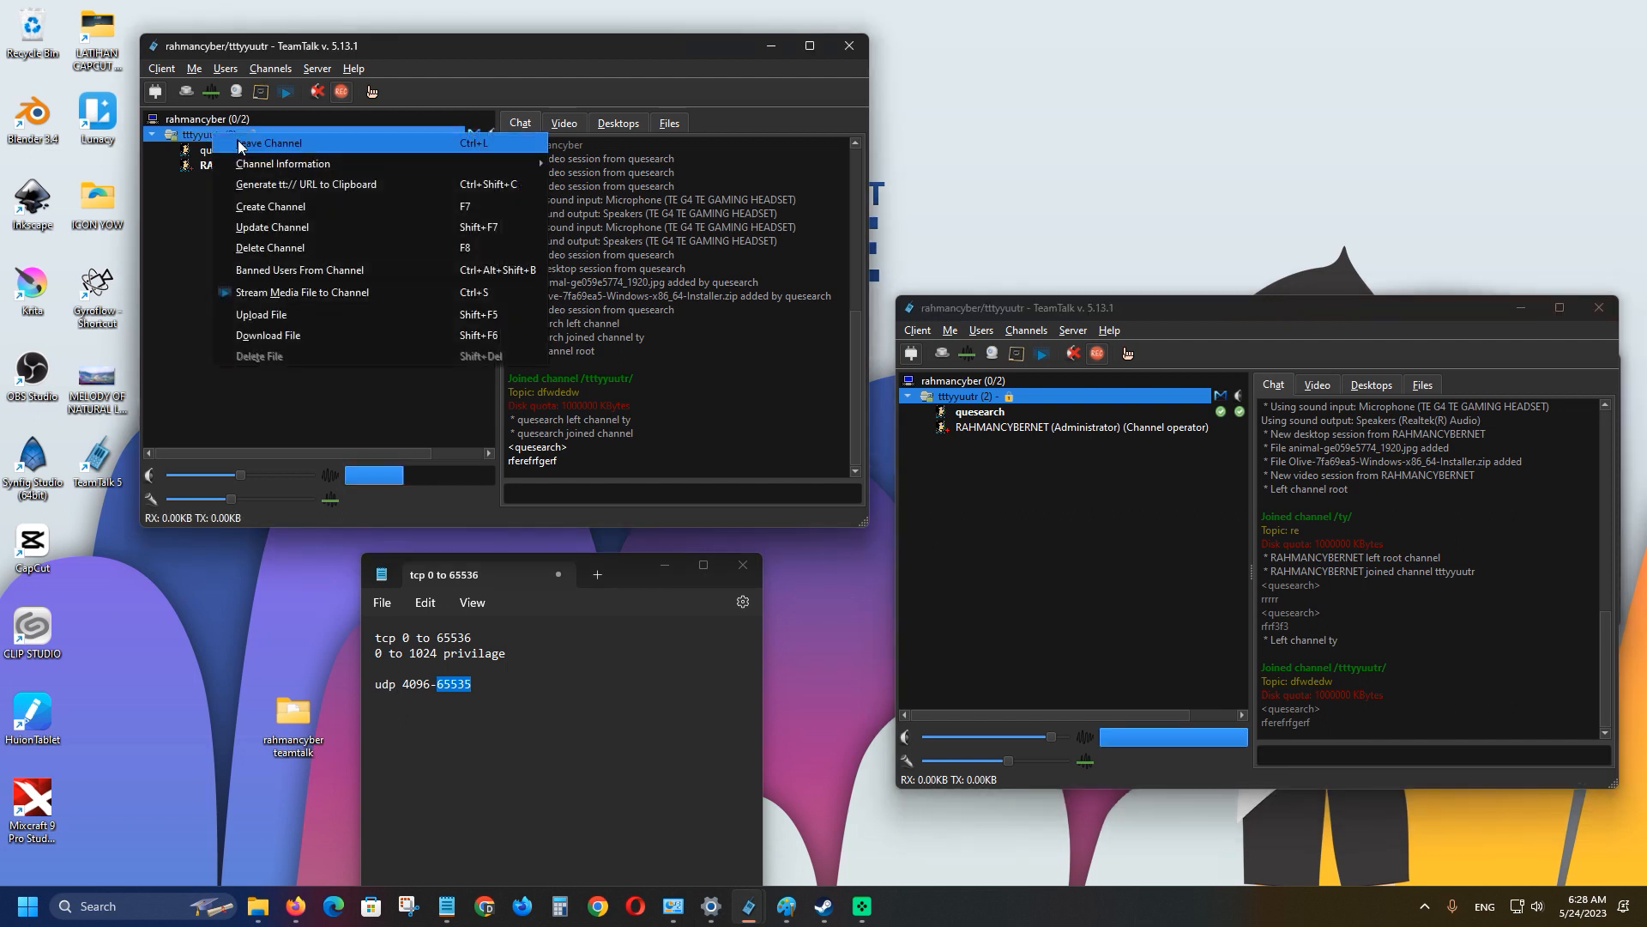
pyautogui.click(238, 143)
pyautogui.click(151, 140)
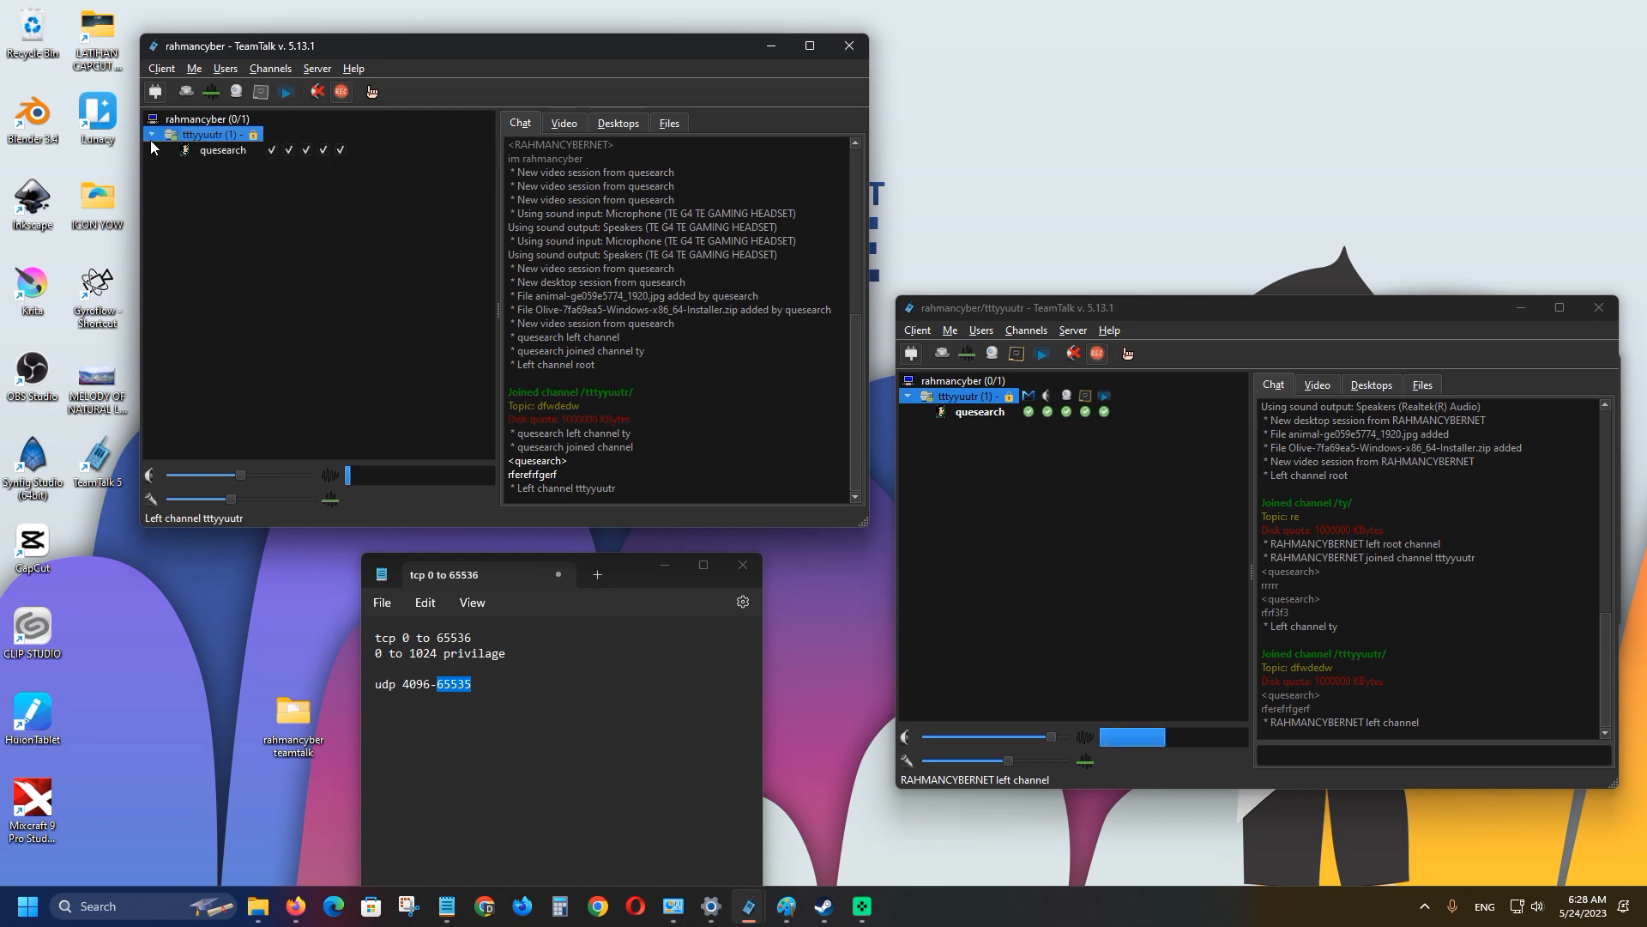
pyautogui.click(973, 415)
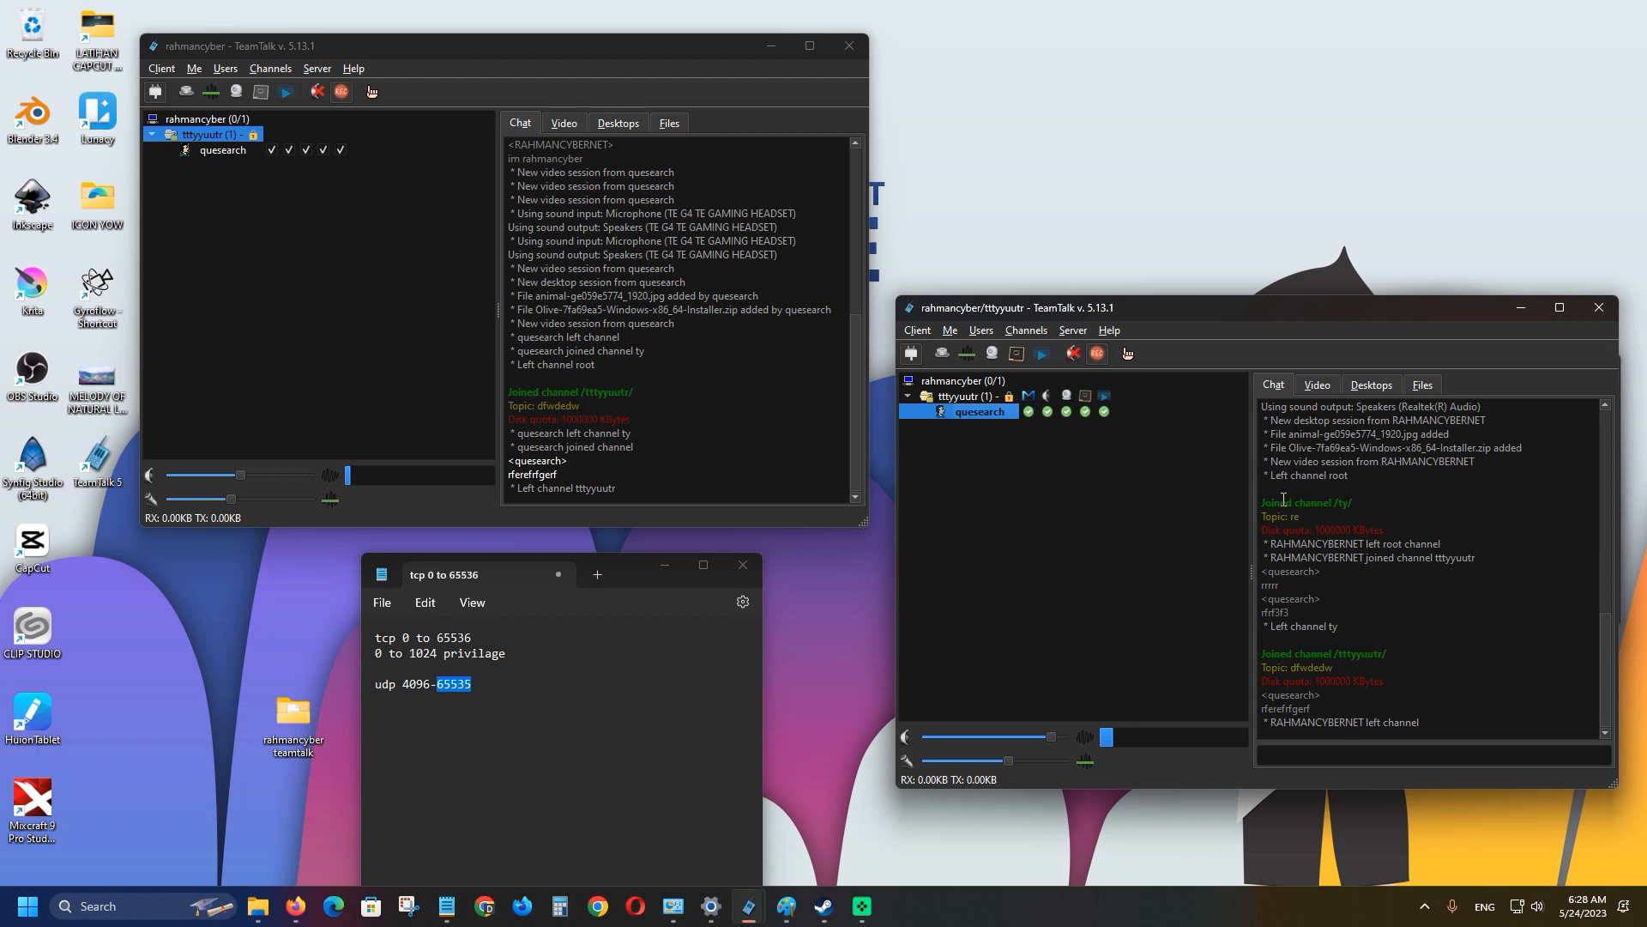
pyautogui.click(230, 156)
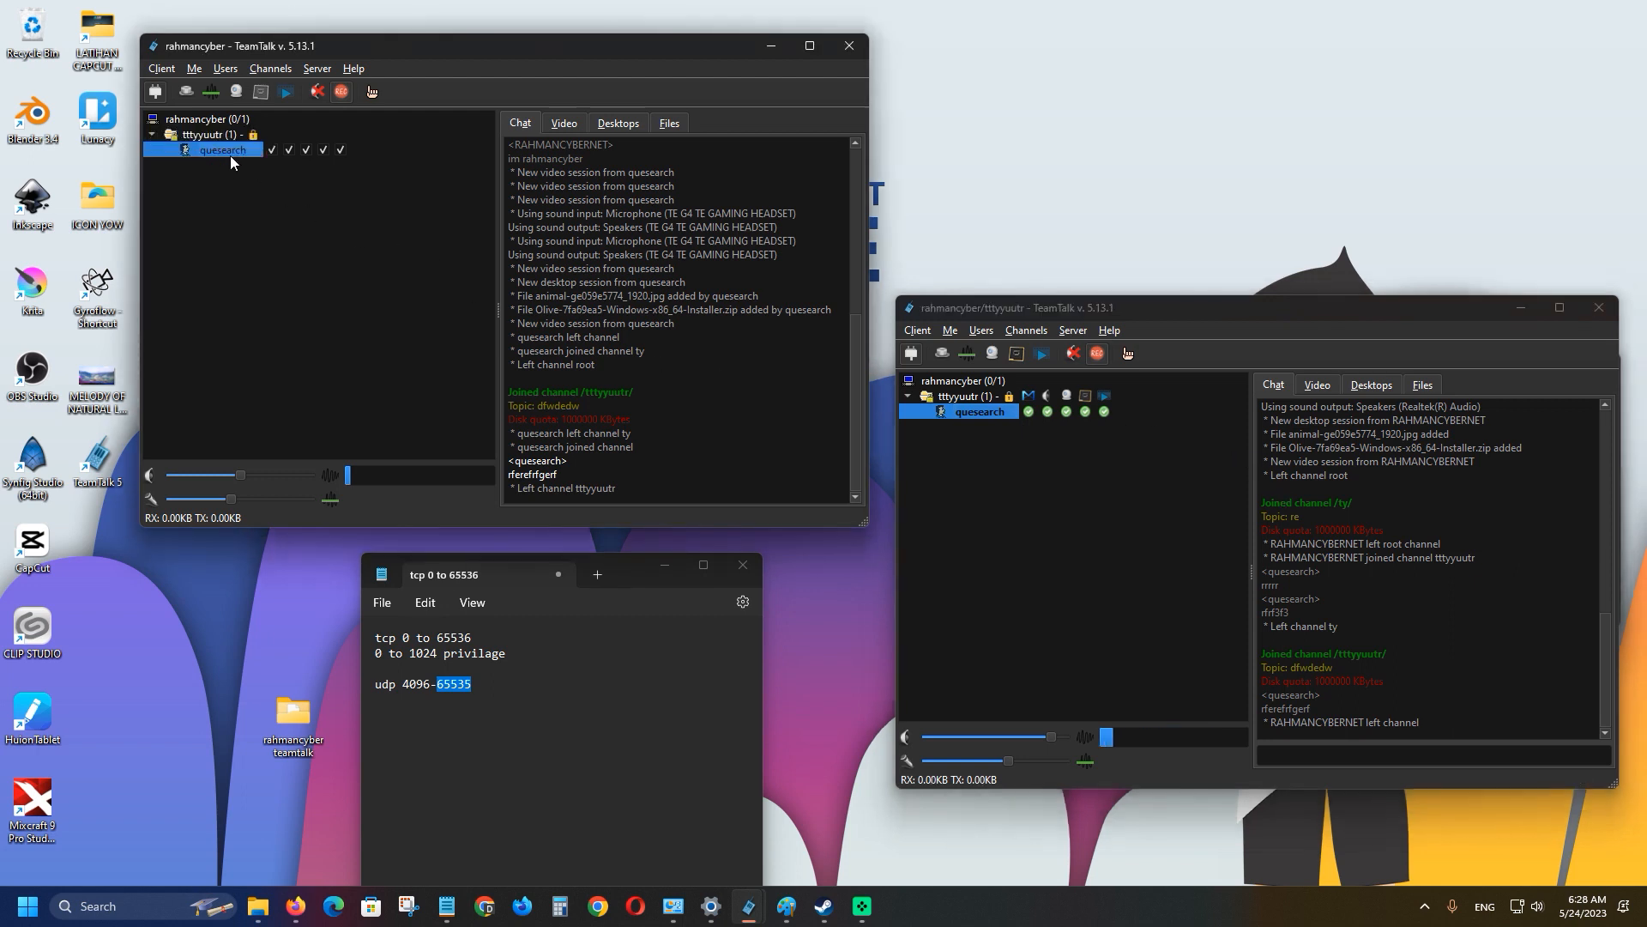
pyautogui.click(218, 135)
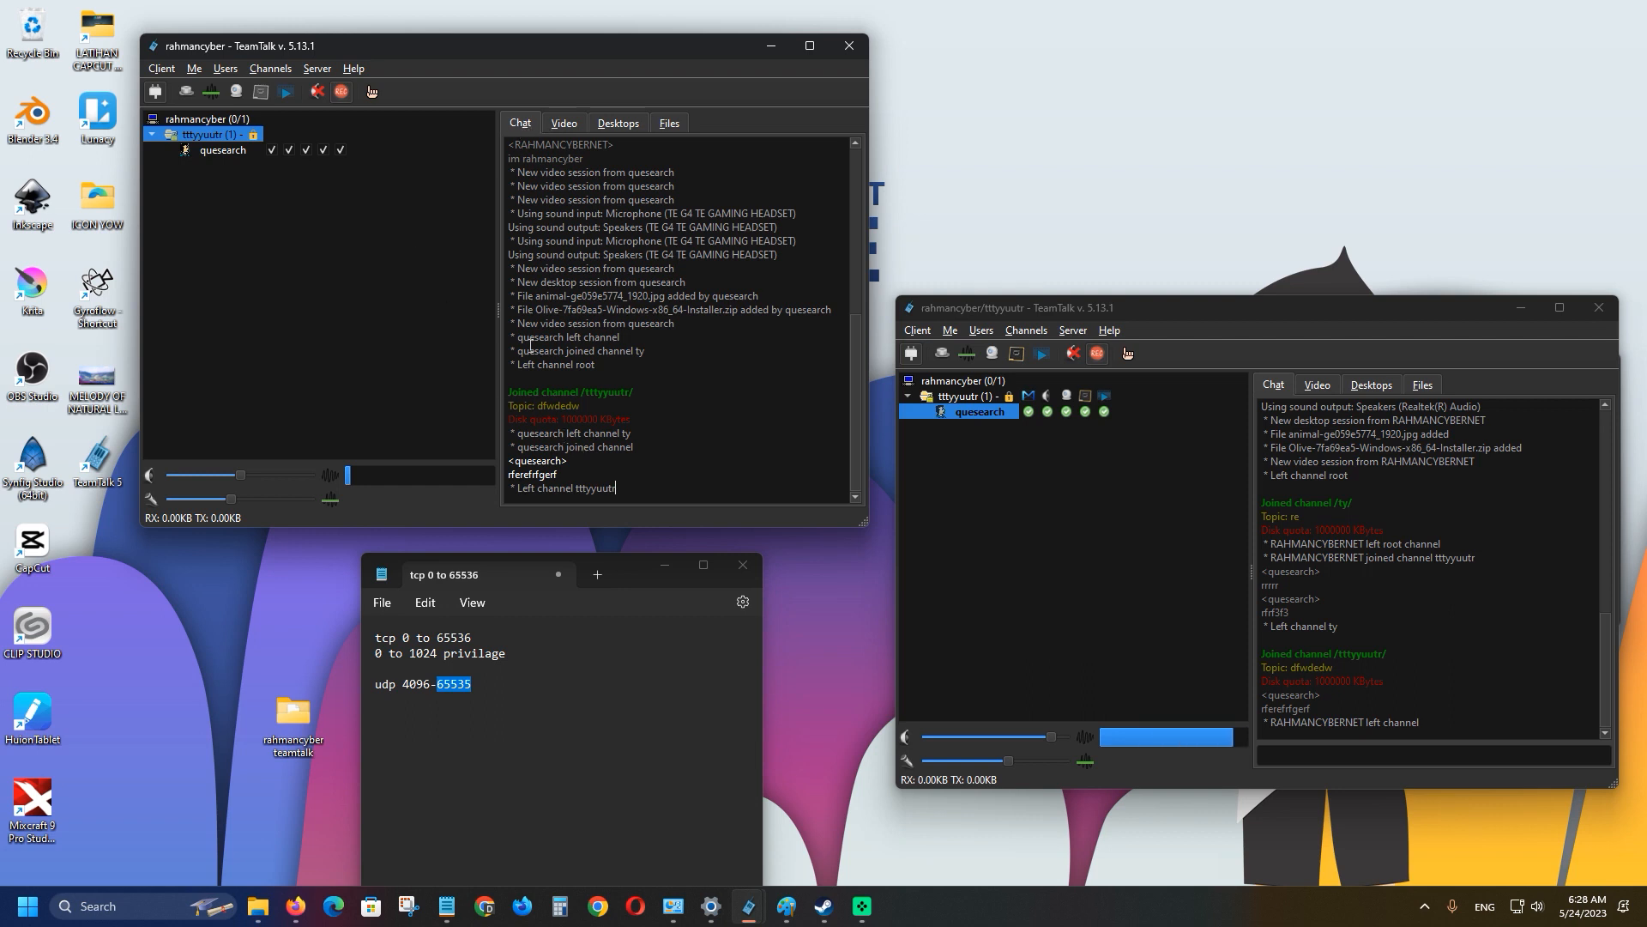
# Make the second client leave tttyyuutr and rejoin the administrator to root channel rahmancyber.
pyautogui.rightClick(961, 396)
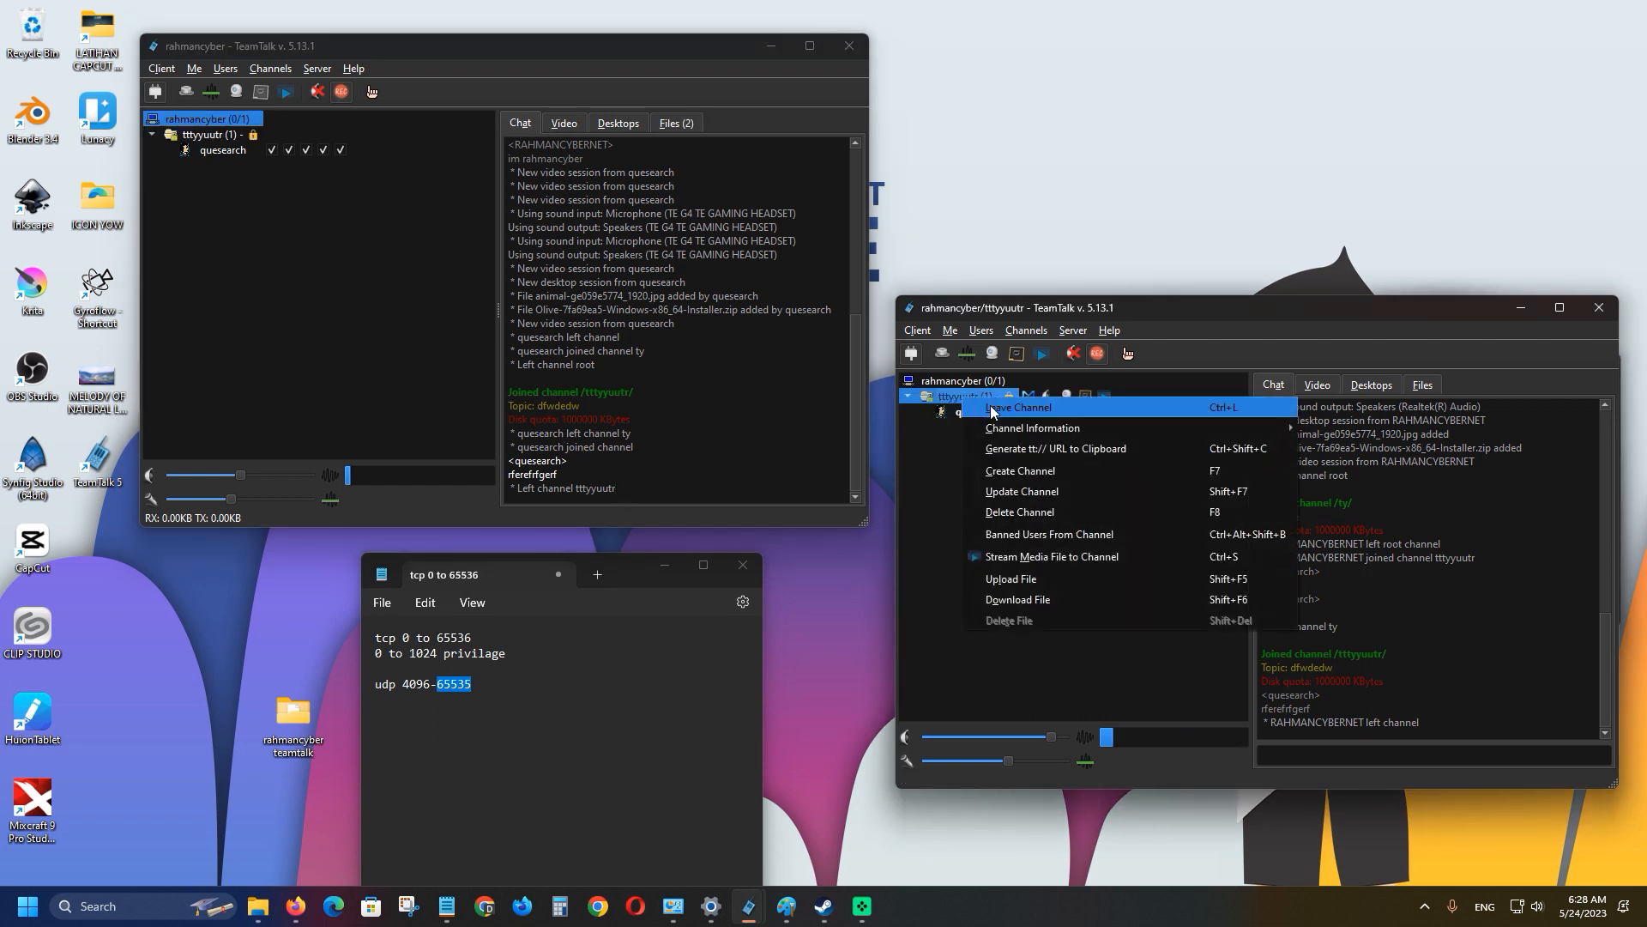
pyautogui.click(990, 407)
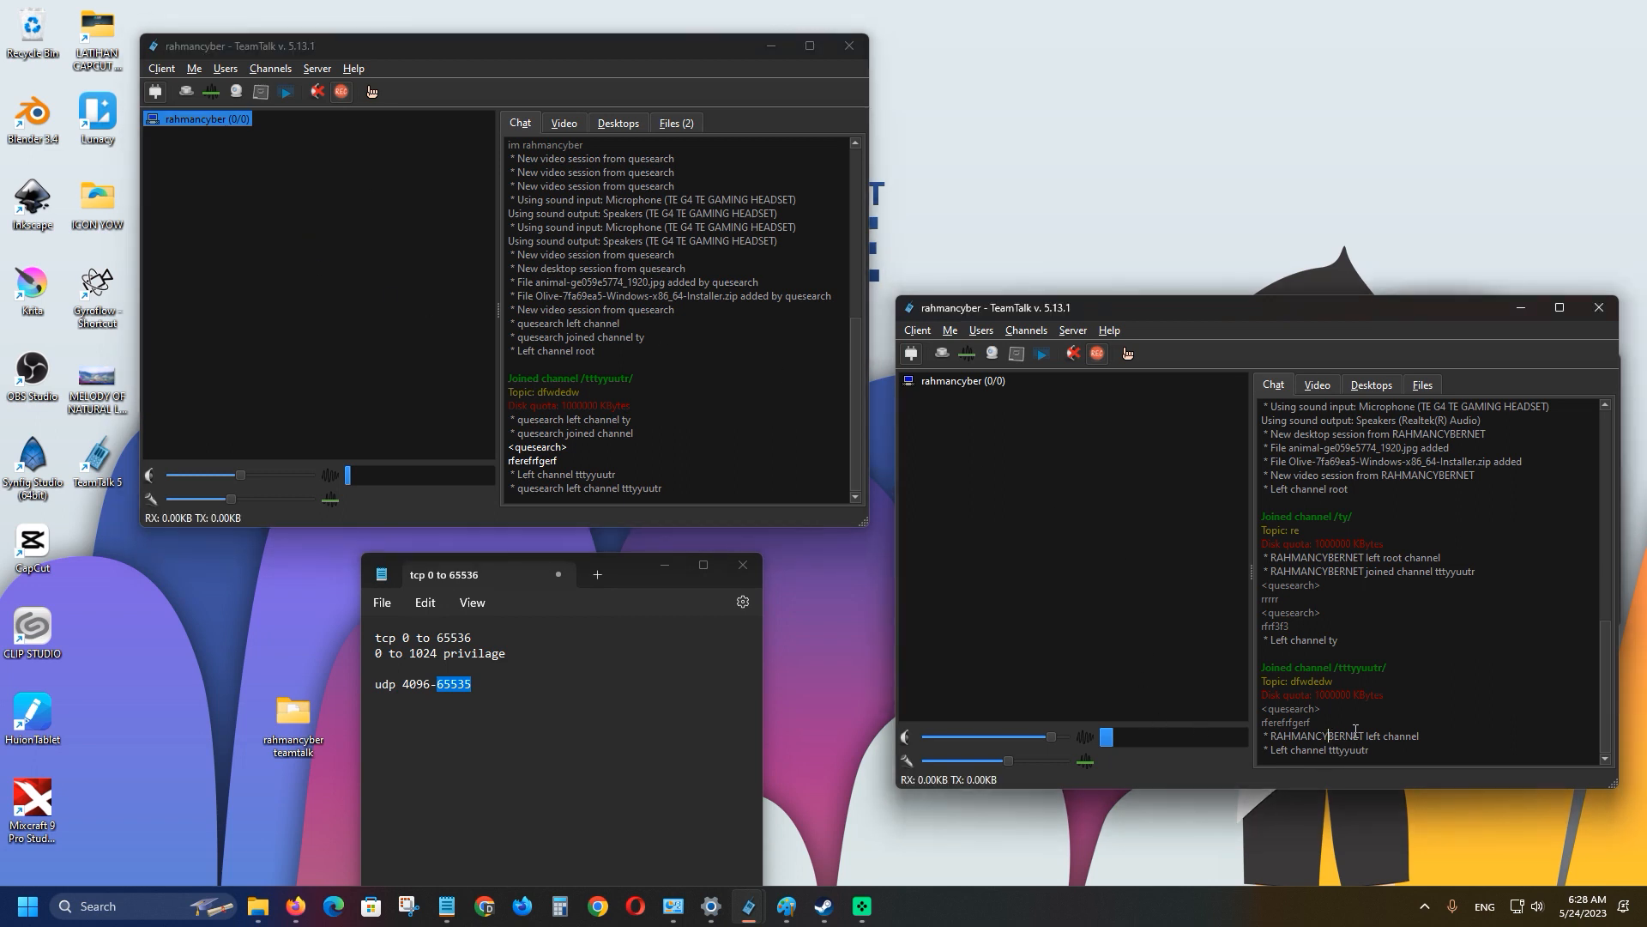
pyautogui.click(192, 126)
pyautogui.doubleClick(194, 118)
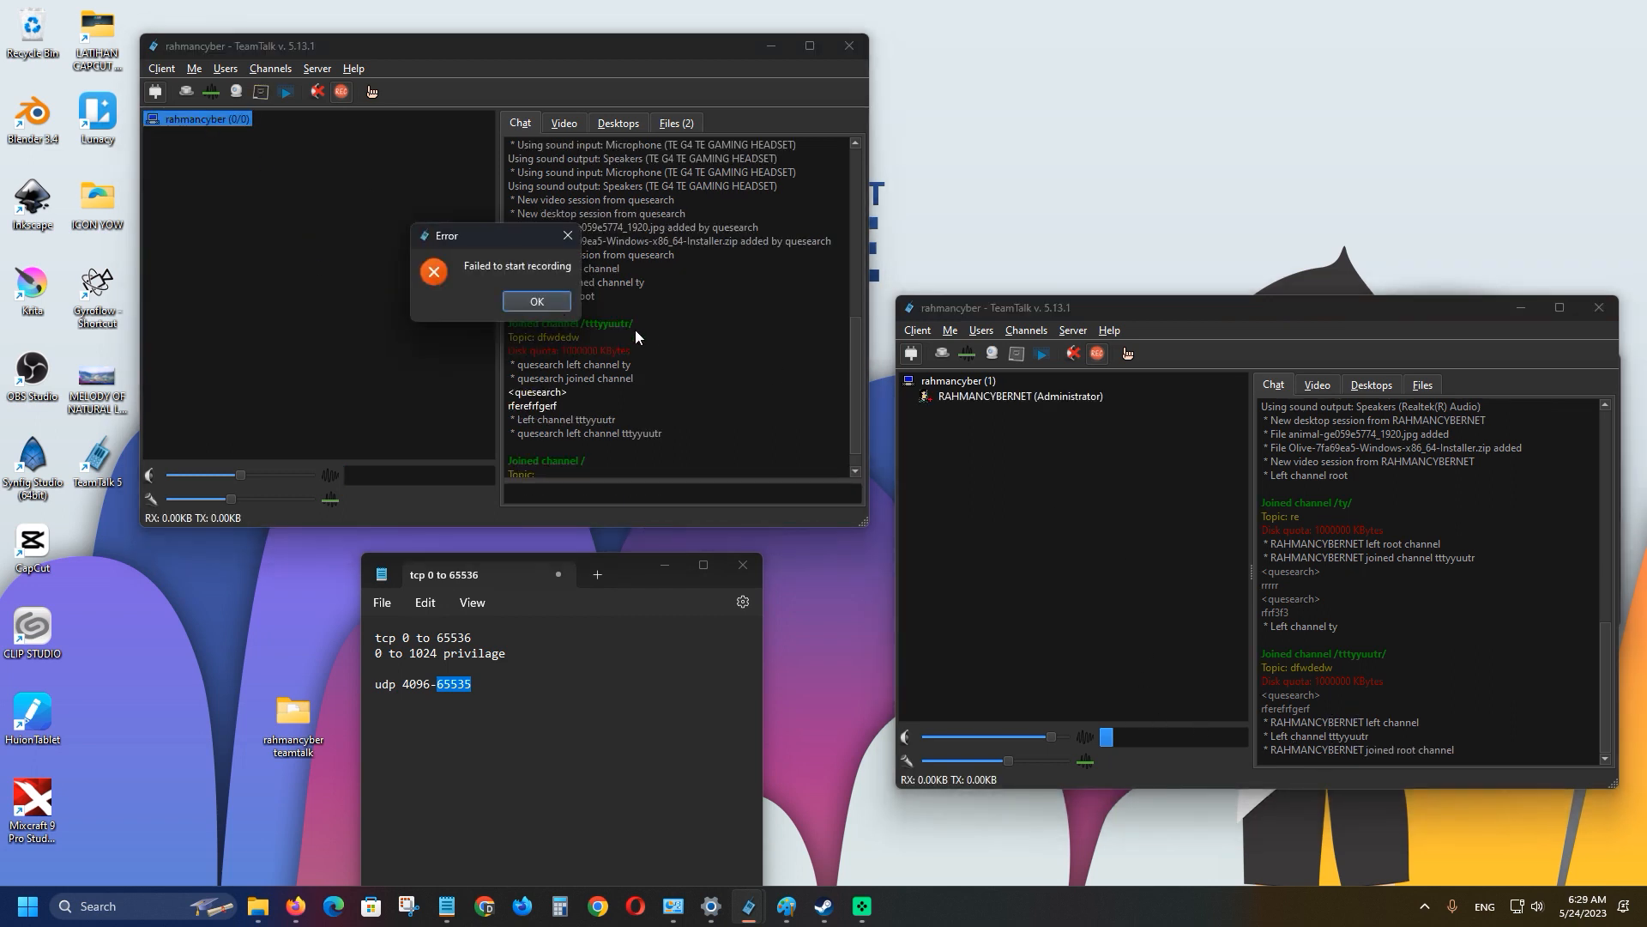
pyautogui.click(536, 301)
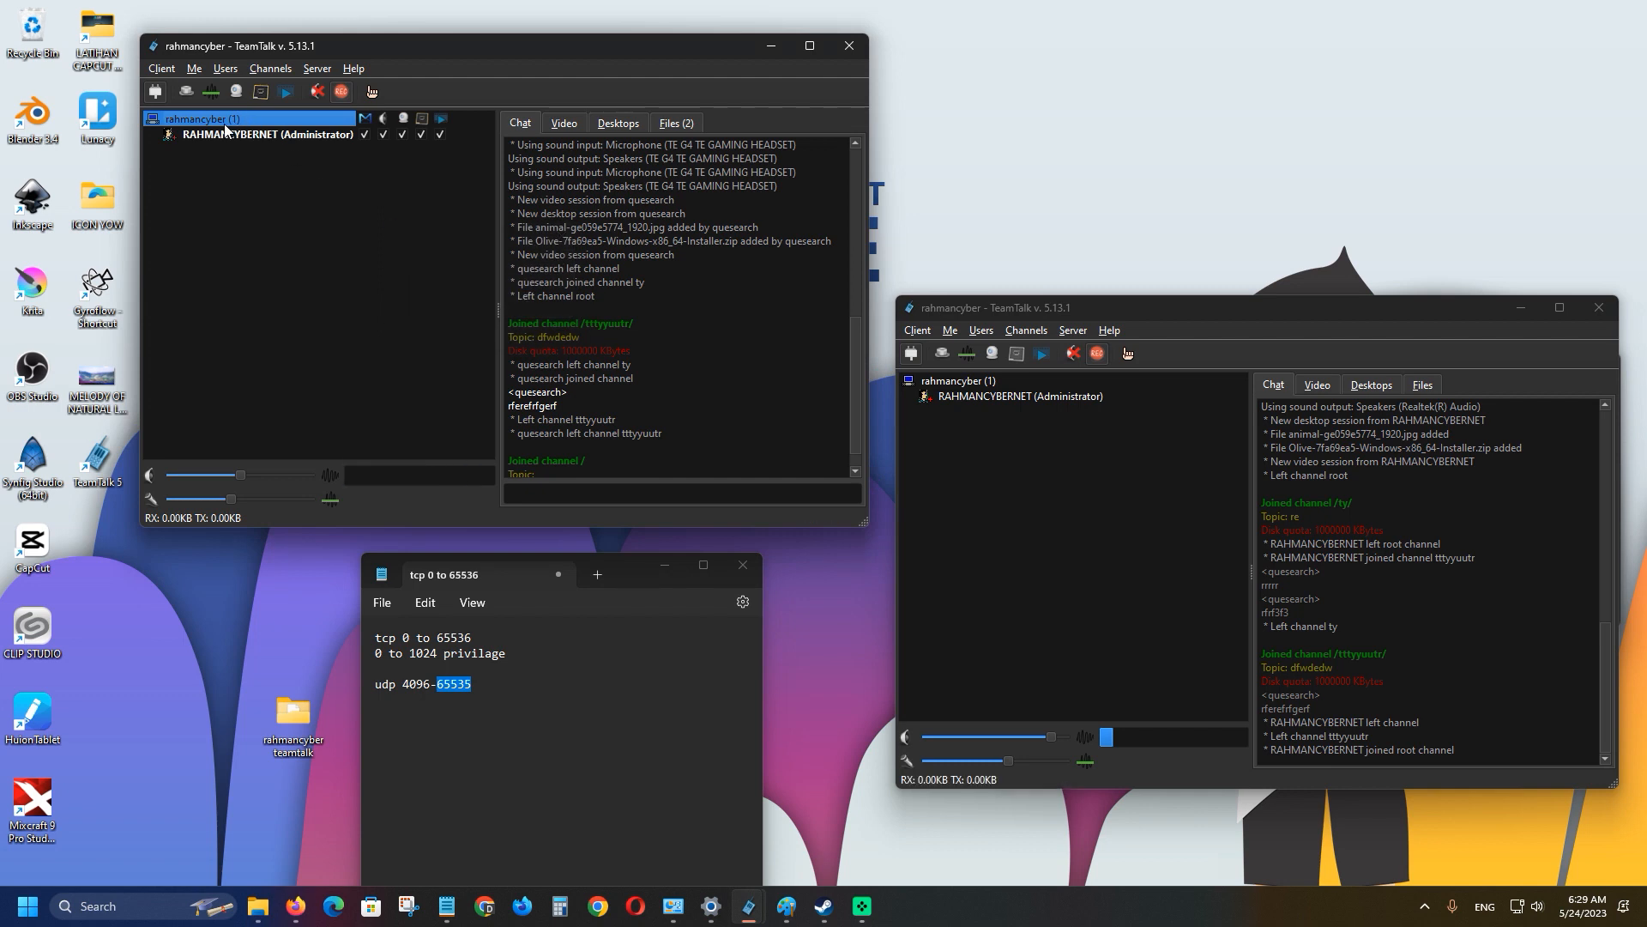
# Join the second client to the root channel rahmancyber, dismissing the recording error.
pyautogui.click(970, 384)
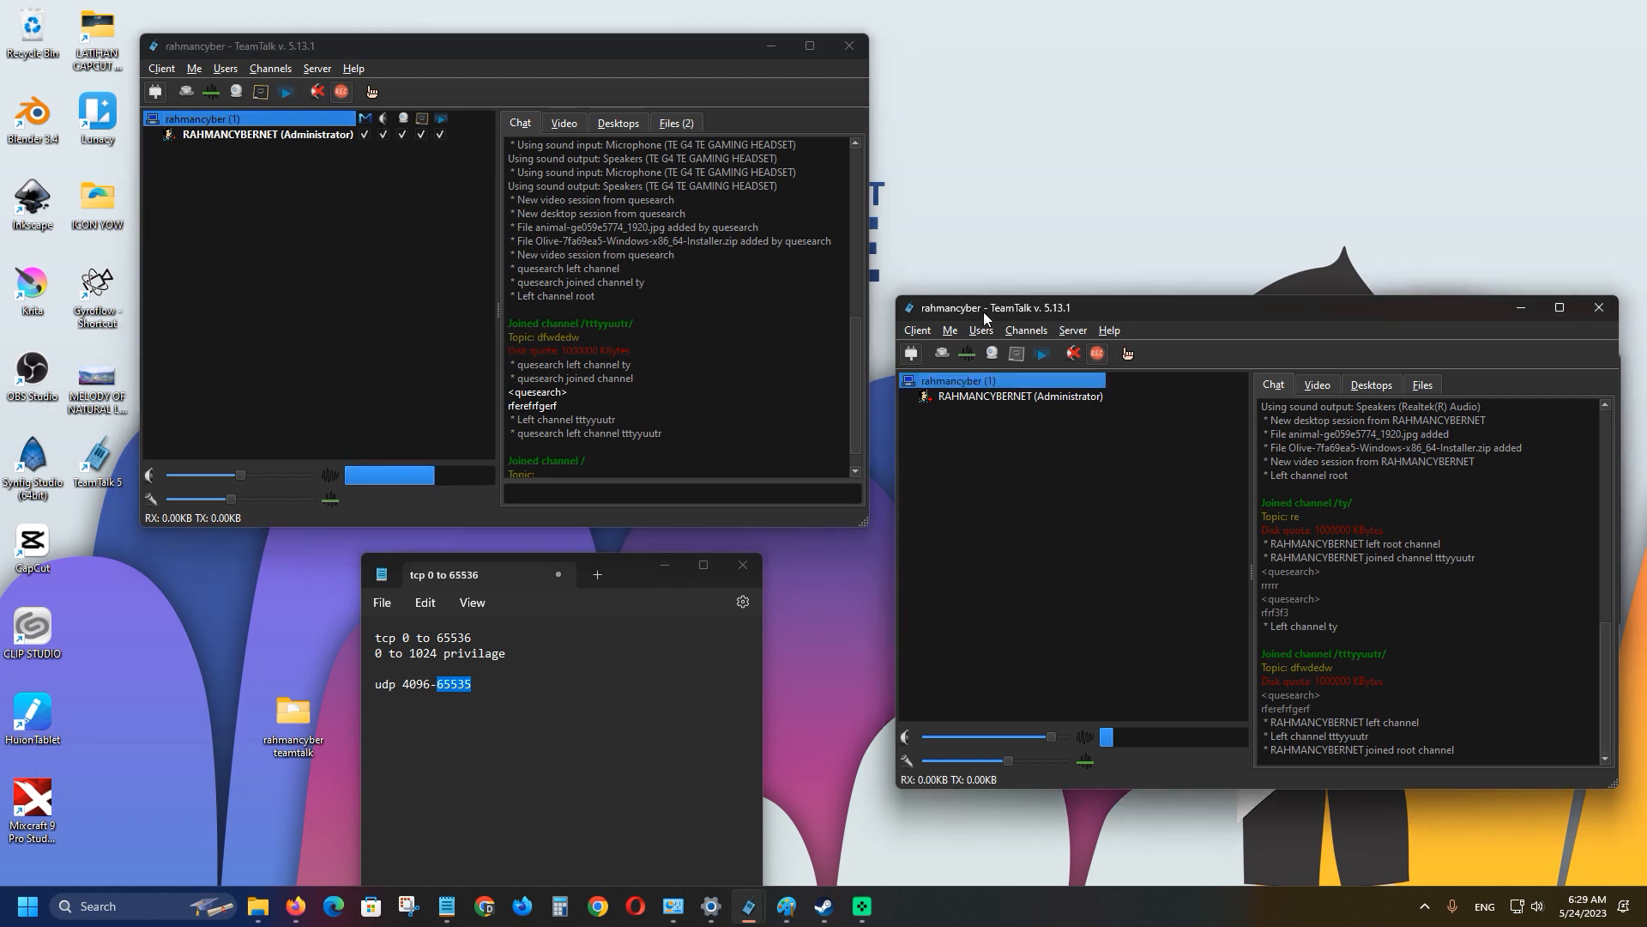
pyautogui.doubleClick(968, 381)
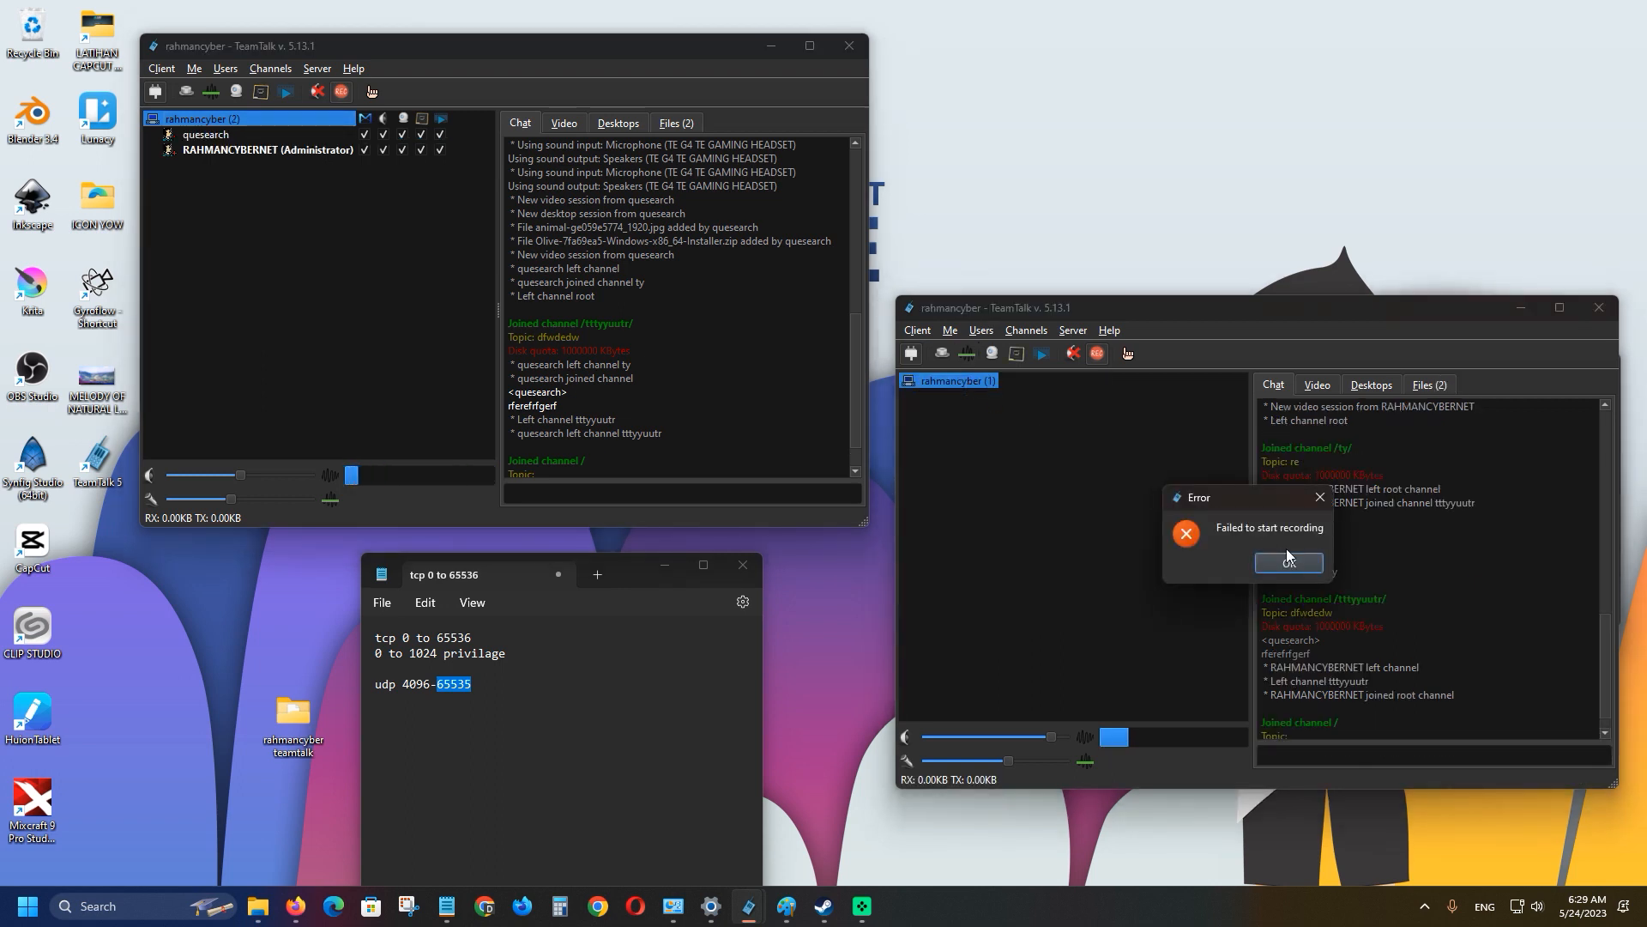
pyautogui.click(1313, 502)
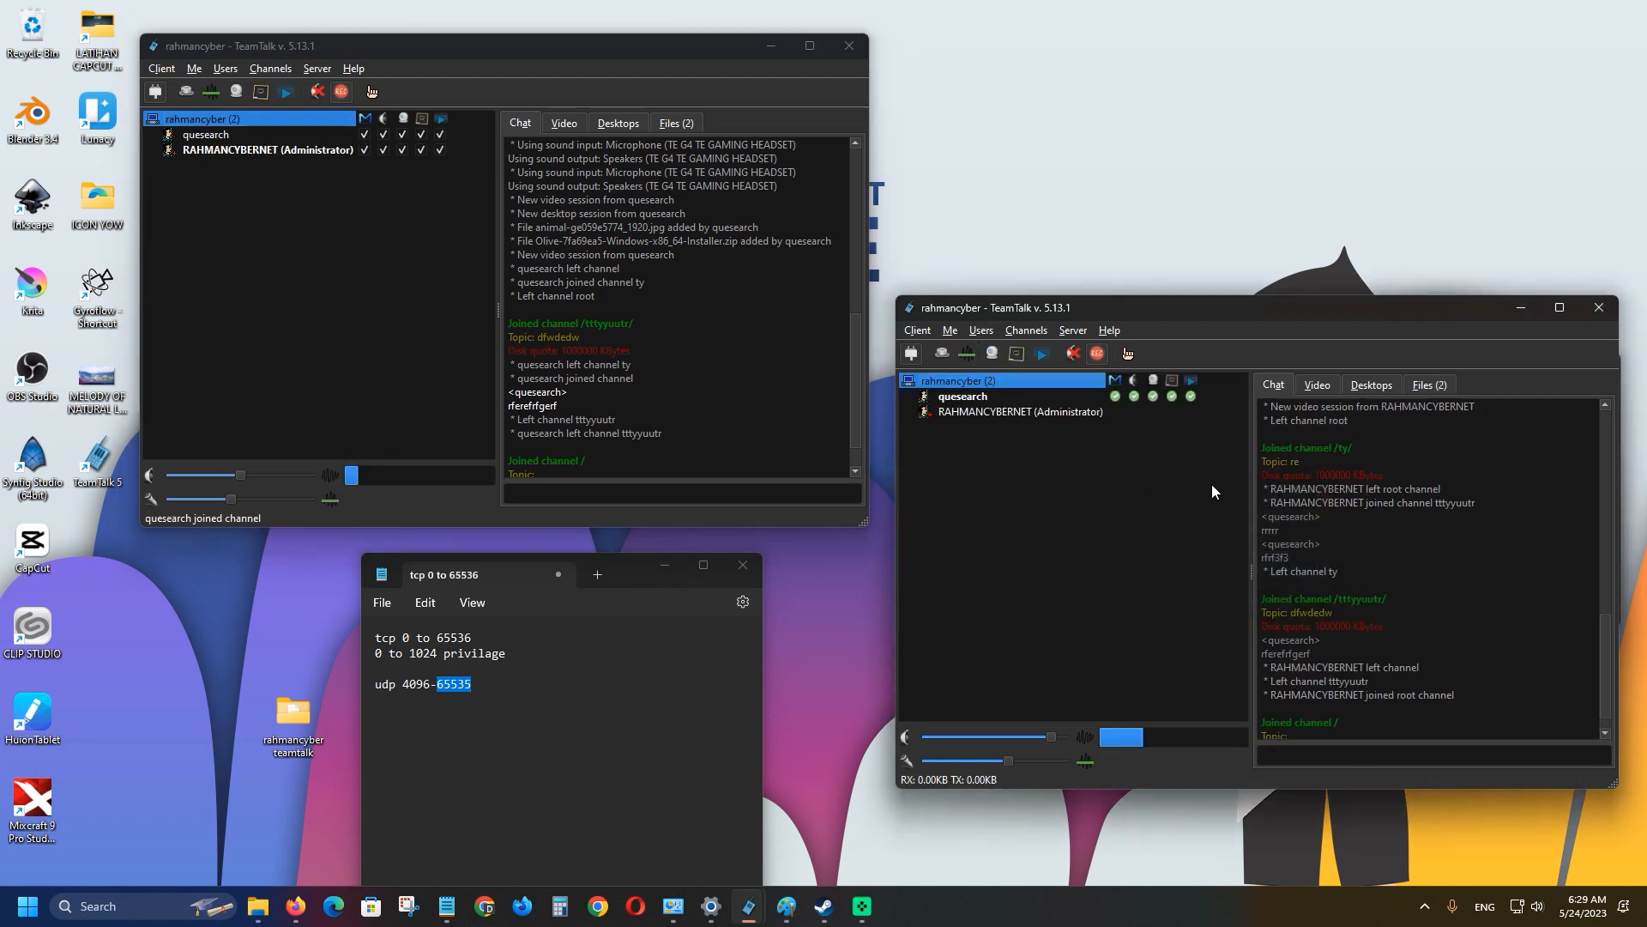
# Select quesearch, the administrator and rahmancyber, then browse the Channels menu.
pyautogui.click(987, 398)
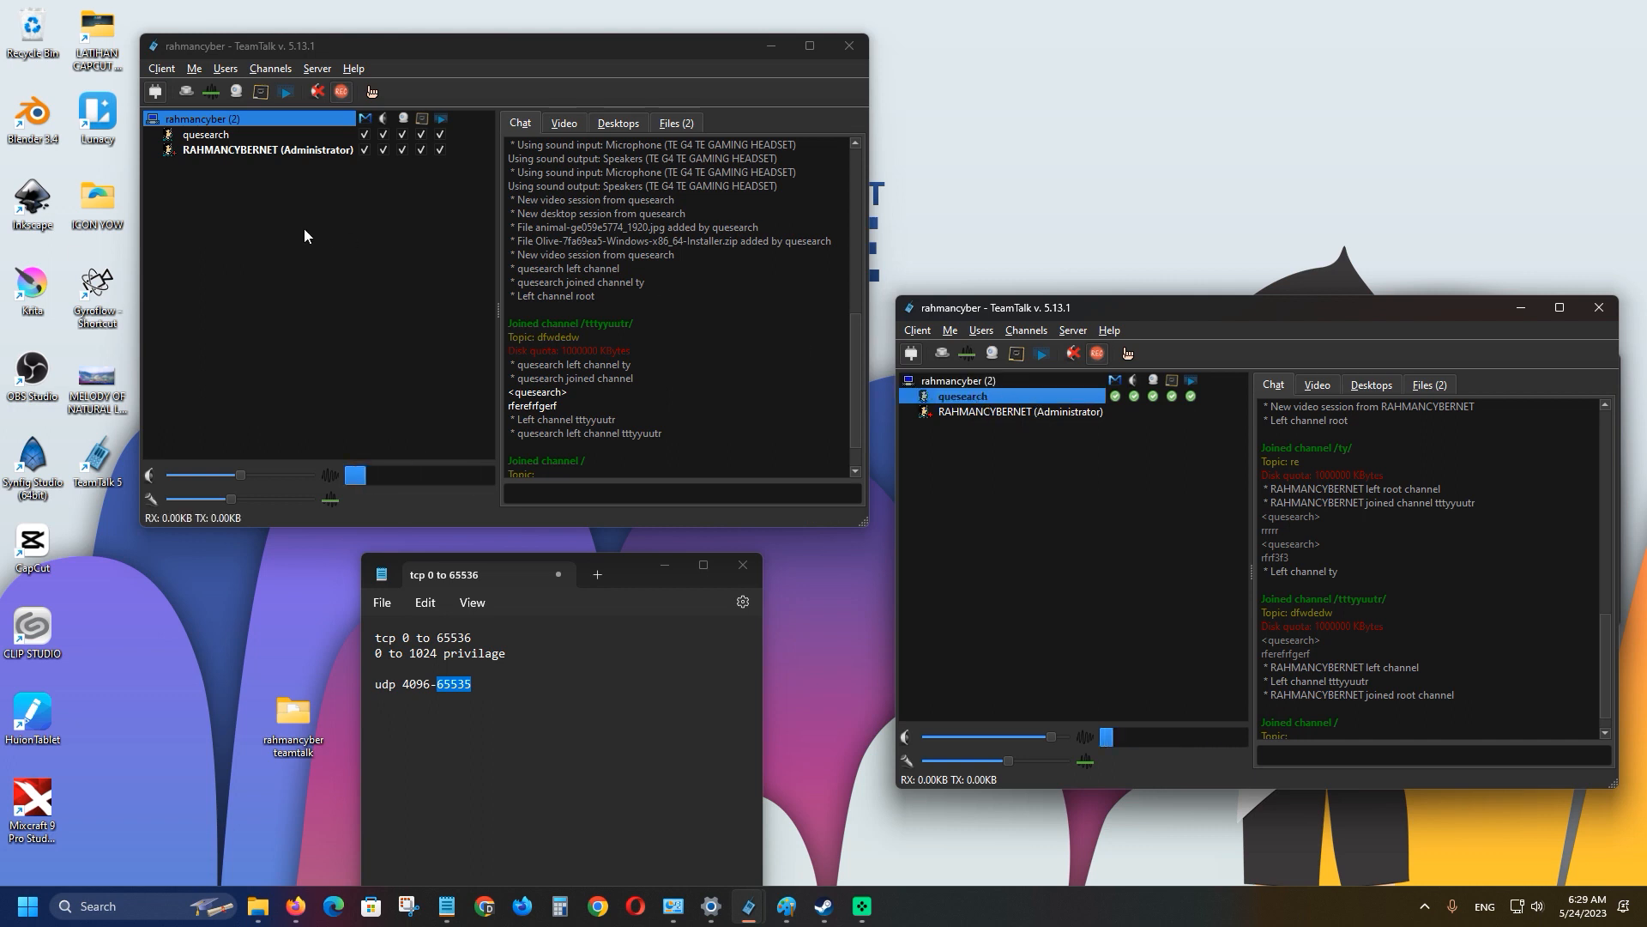
pyautogui.click(212, 150)
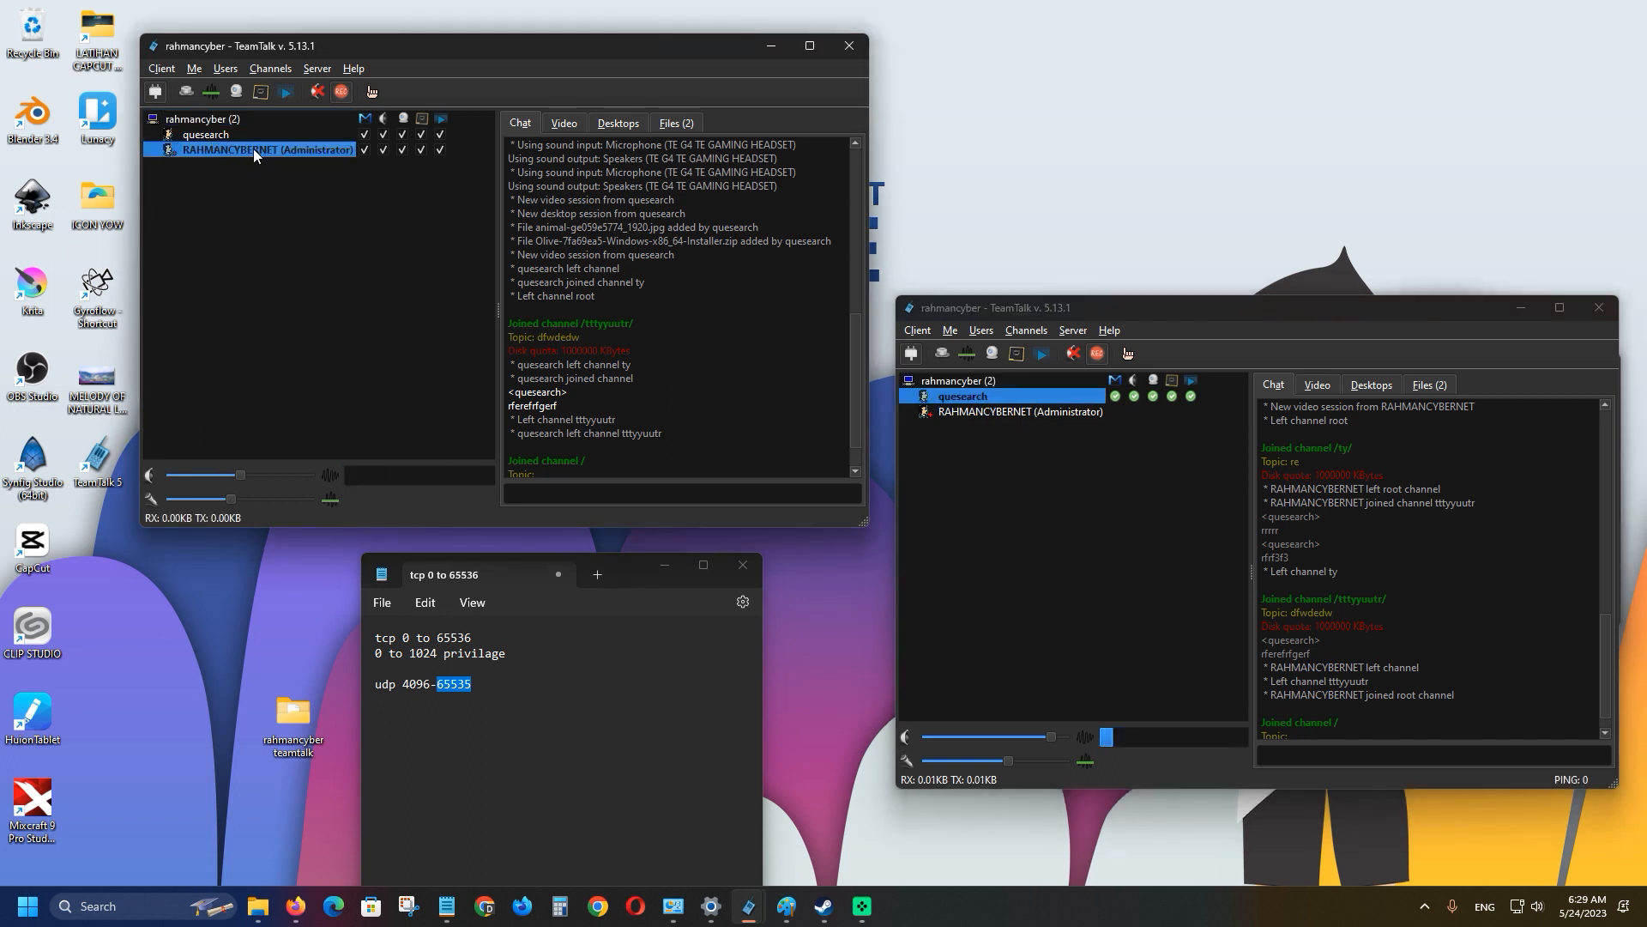
pyautogui.click(207, 121)
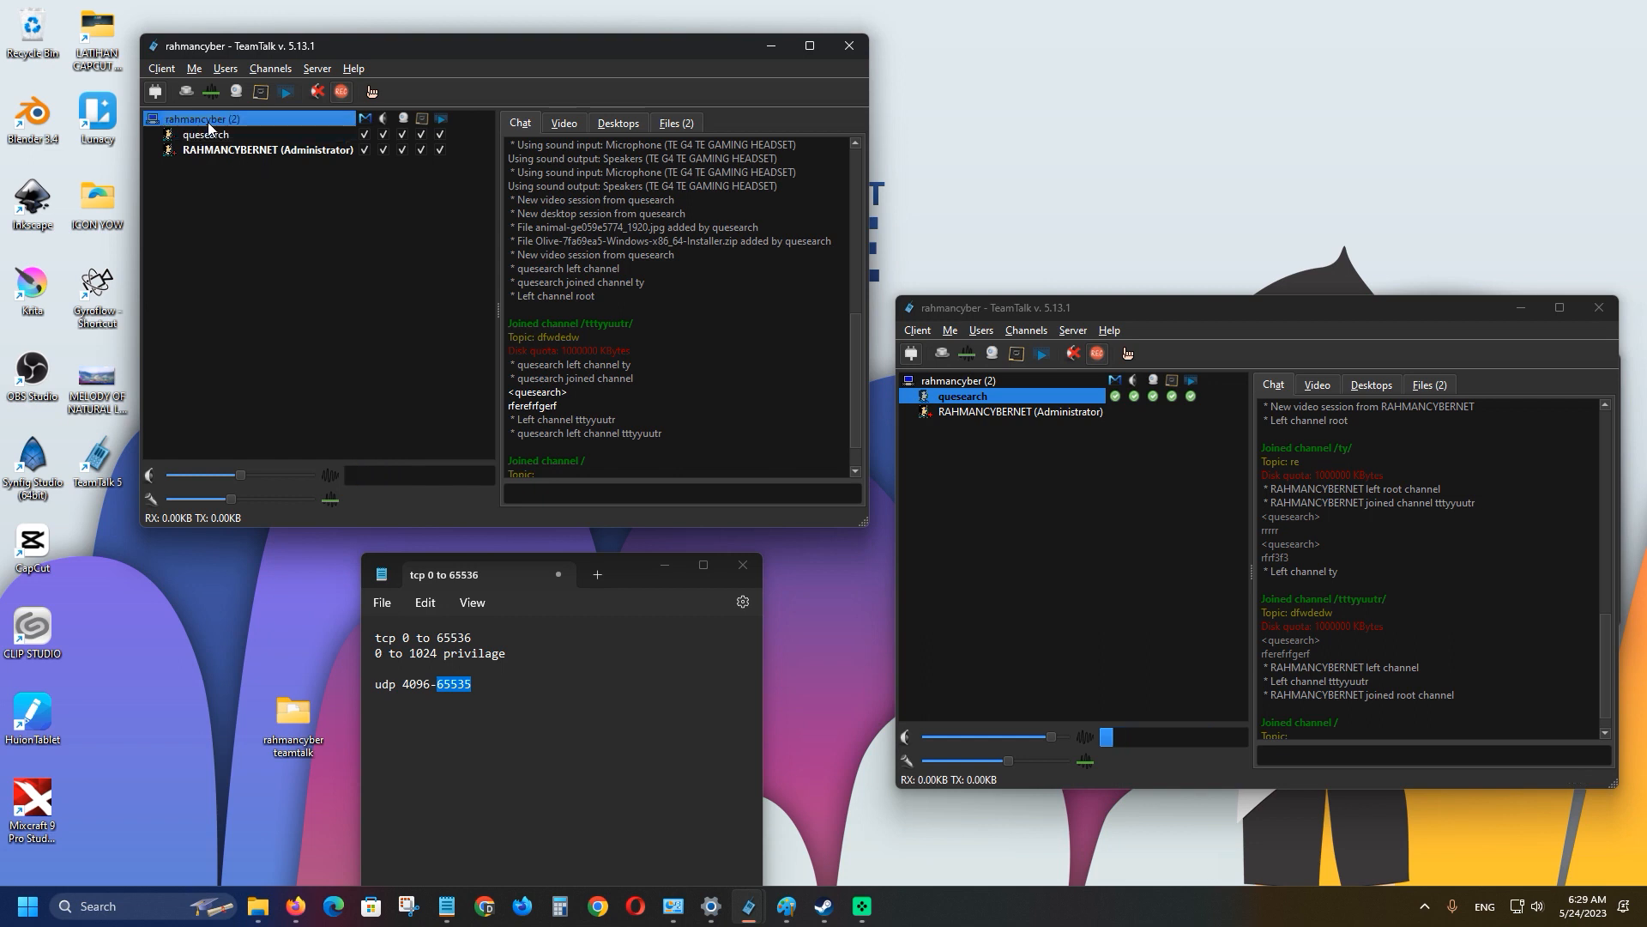
pyautogui.click(270, 69)
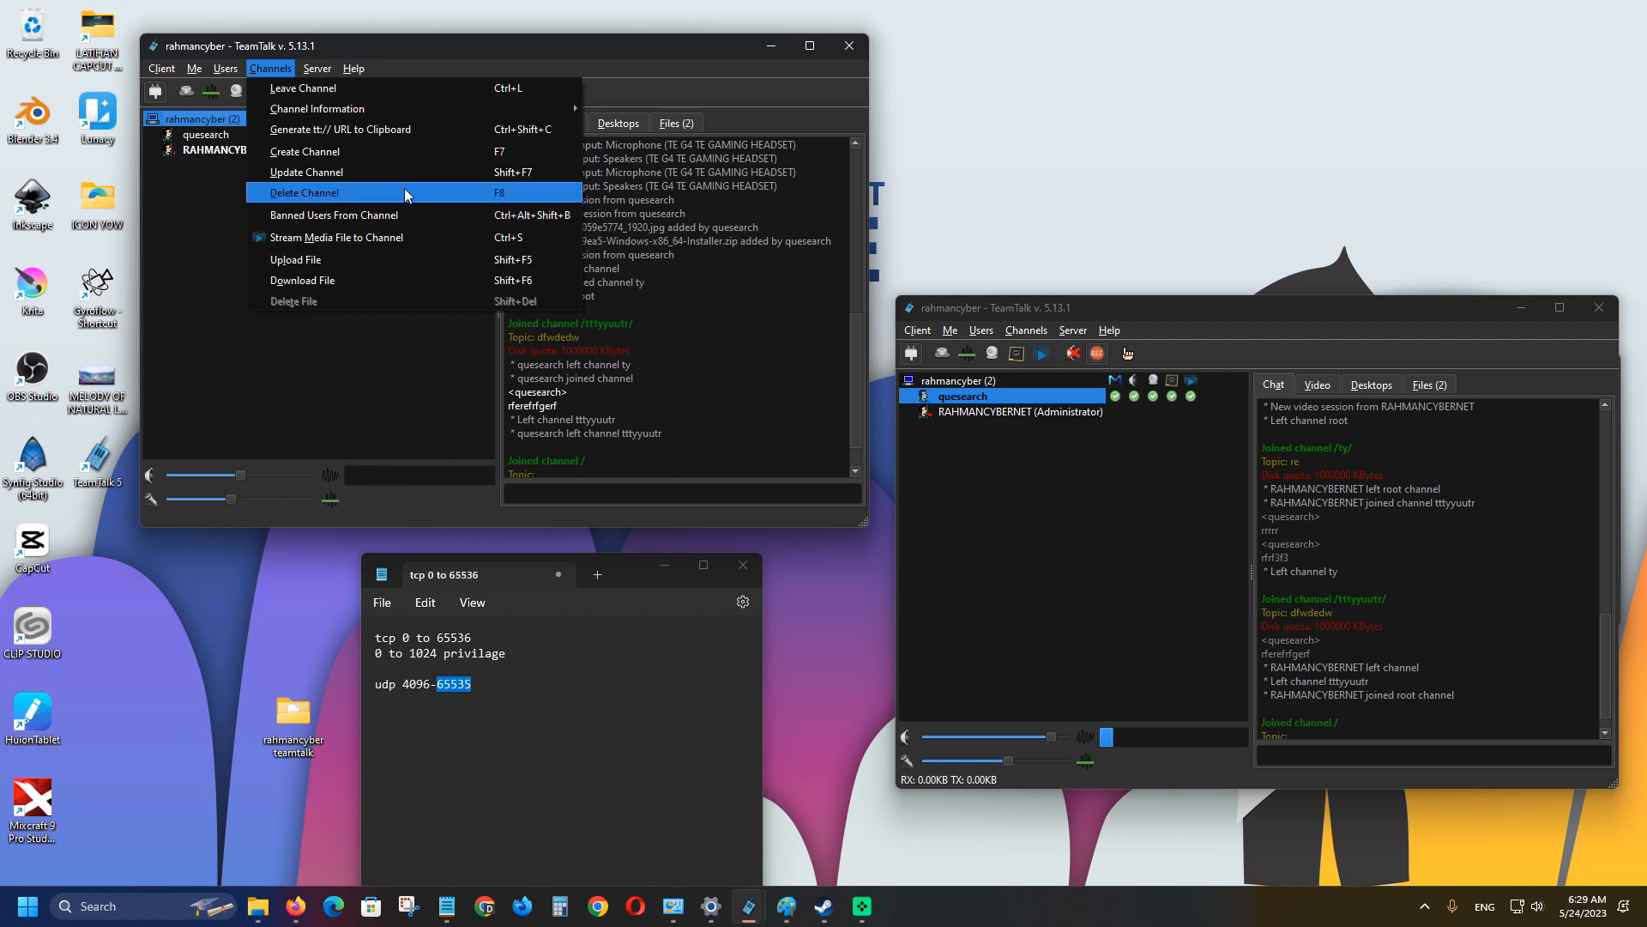
pyautogui.moveTo(316, 68)
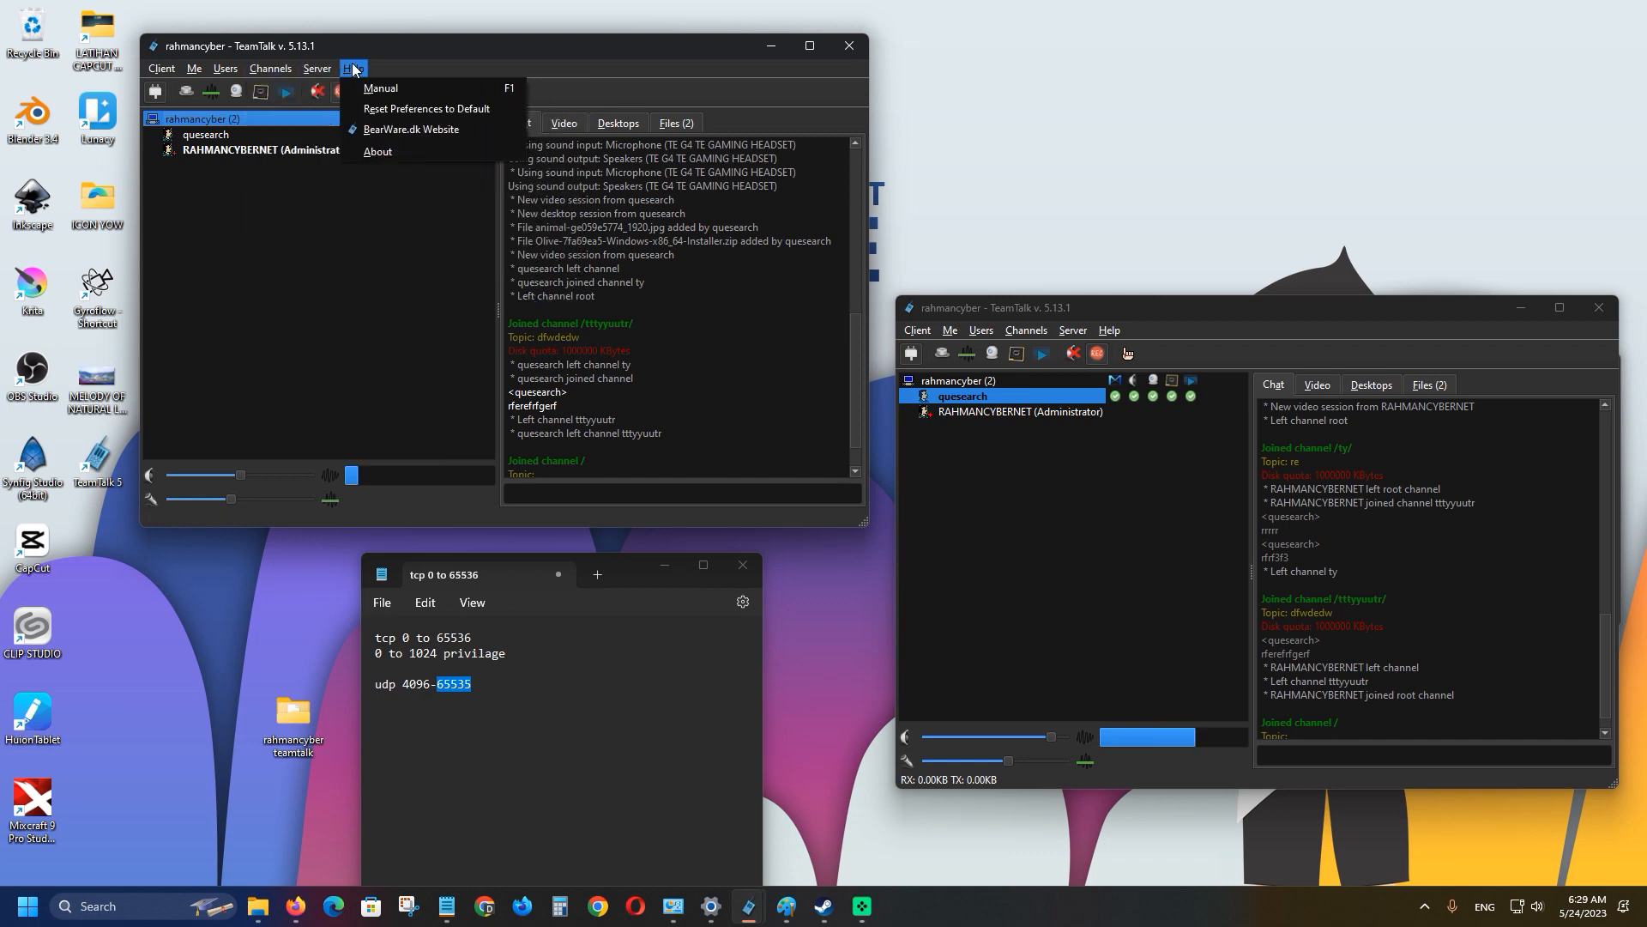
# Open the Help manual on the User Interface Guide page and nudge the master volume up.
pyautogui.click(381, 88)
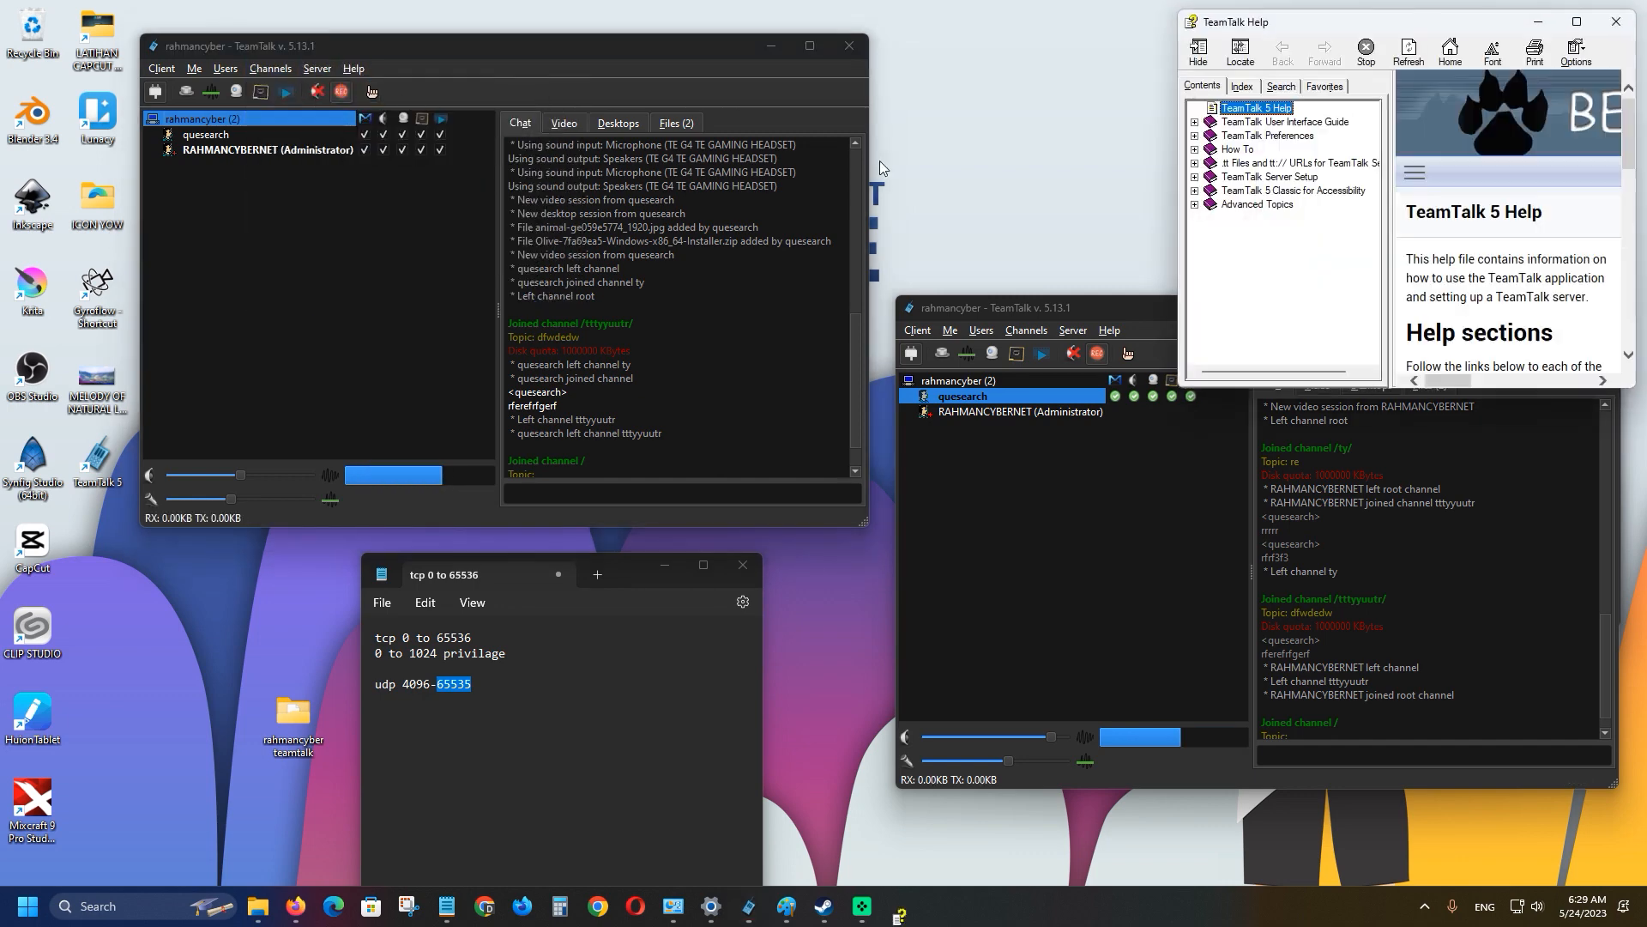
pyautogui.moveTo(1198, 26); pyautogui.dragTo(698, 260)
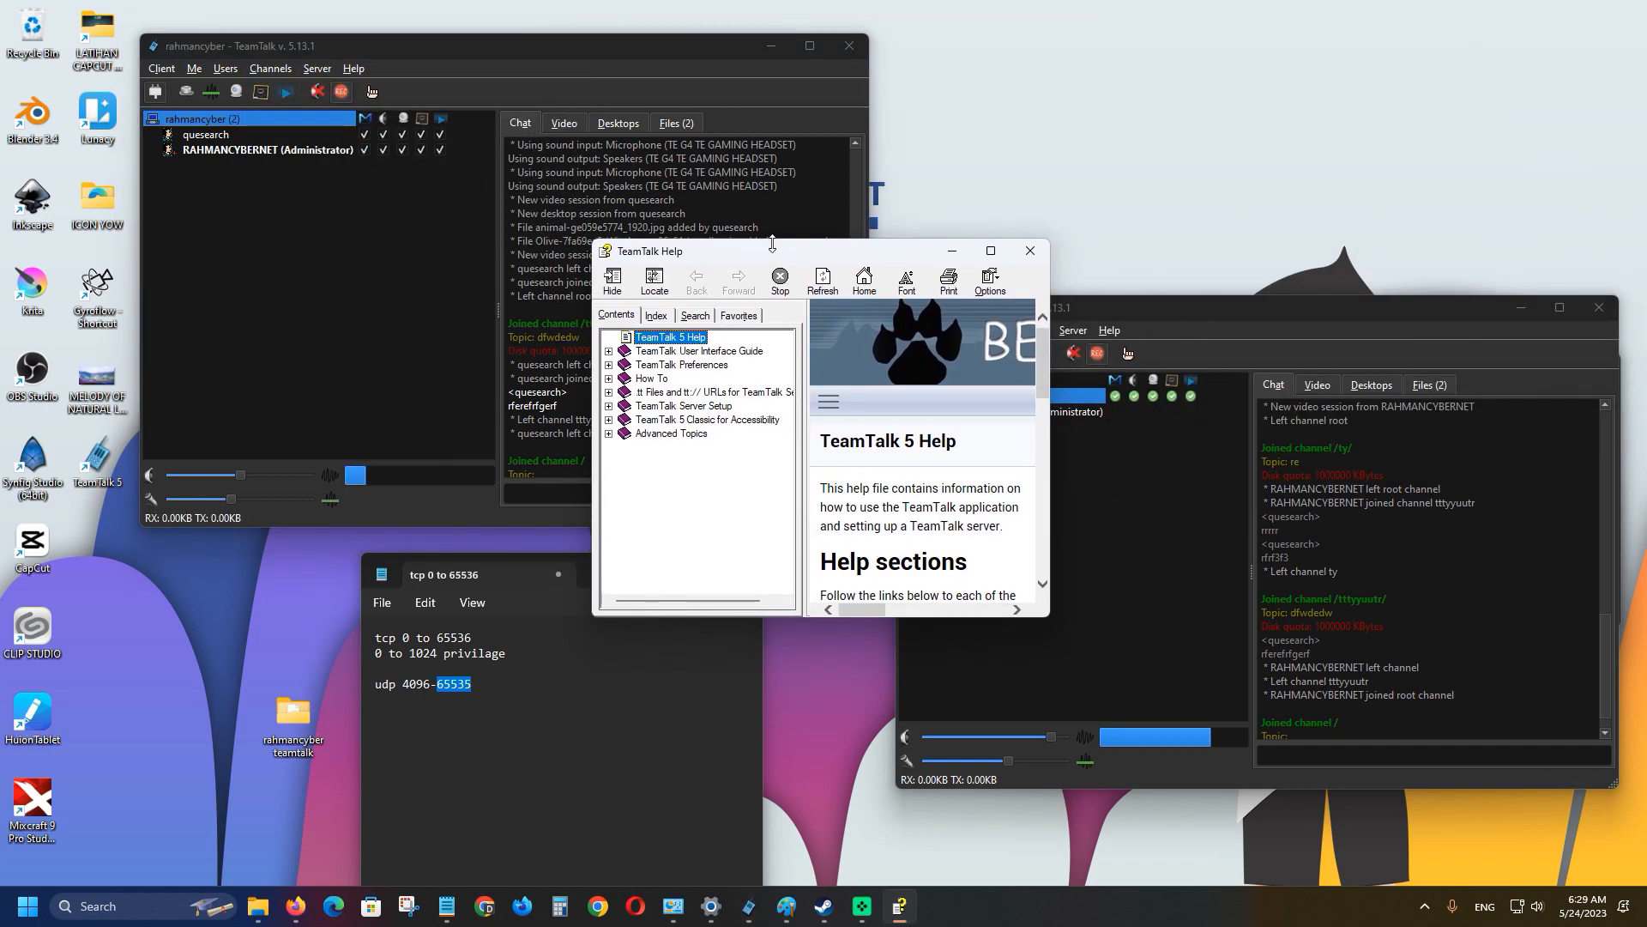
pyautogui.click(723, 168)
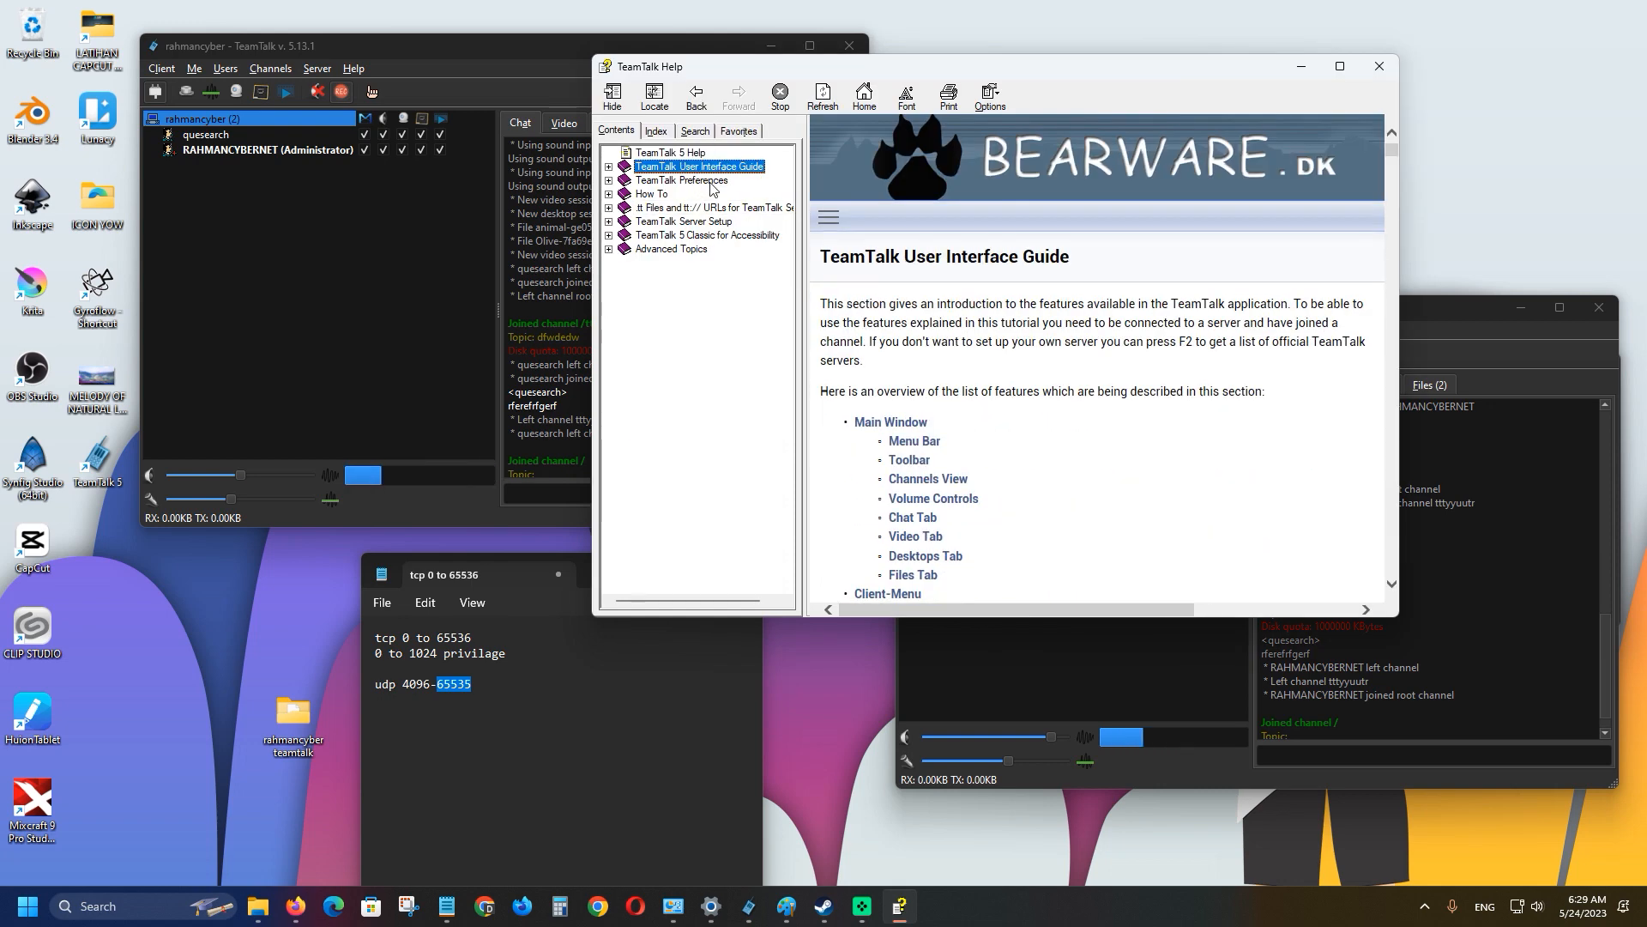
pyautogui.scroll(-4, 985, 455)
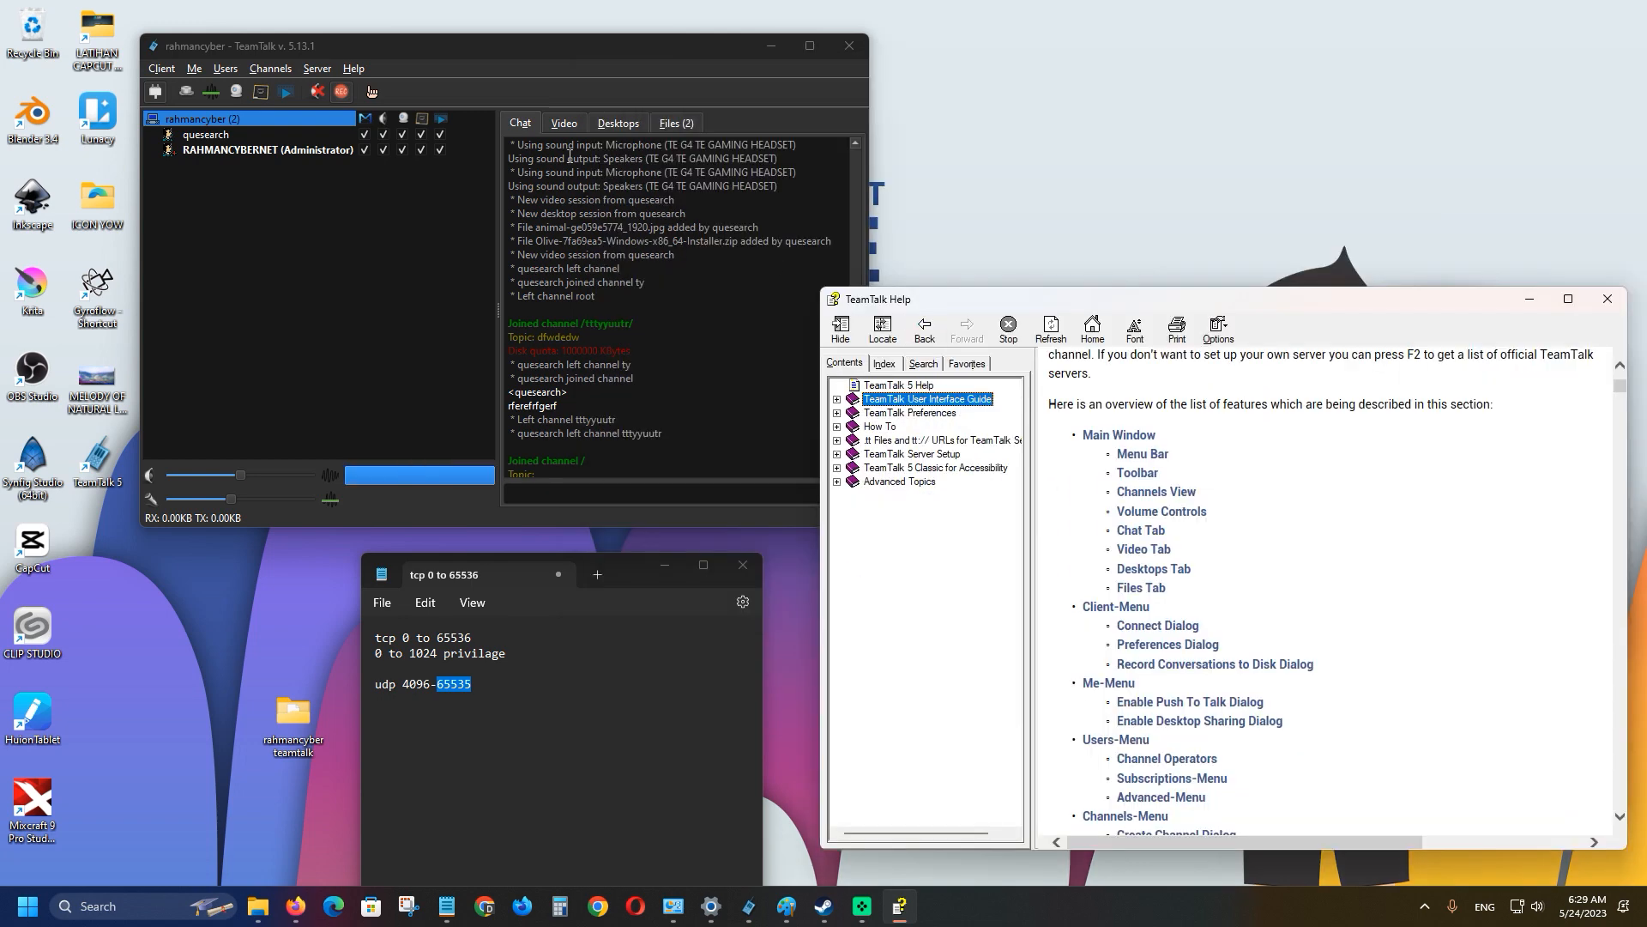
pyautogui.scroll(-1, 1225, 653)
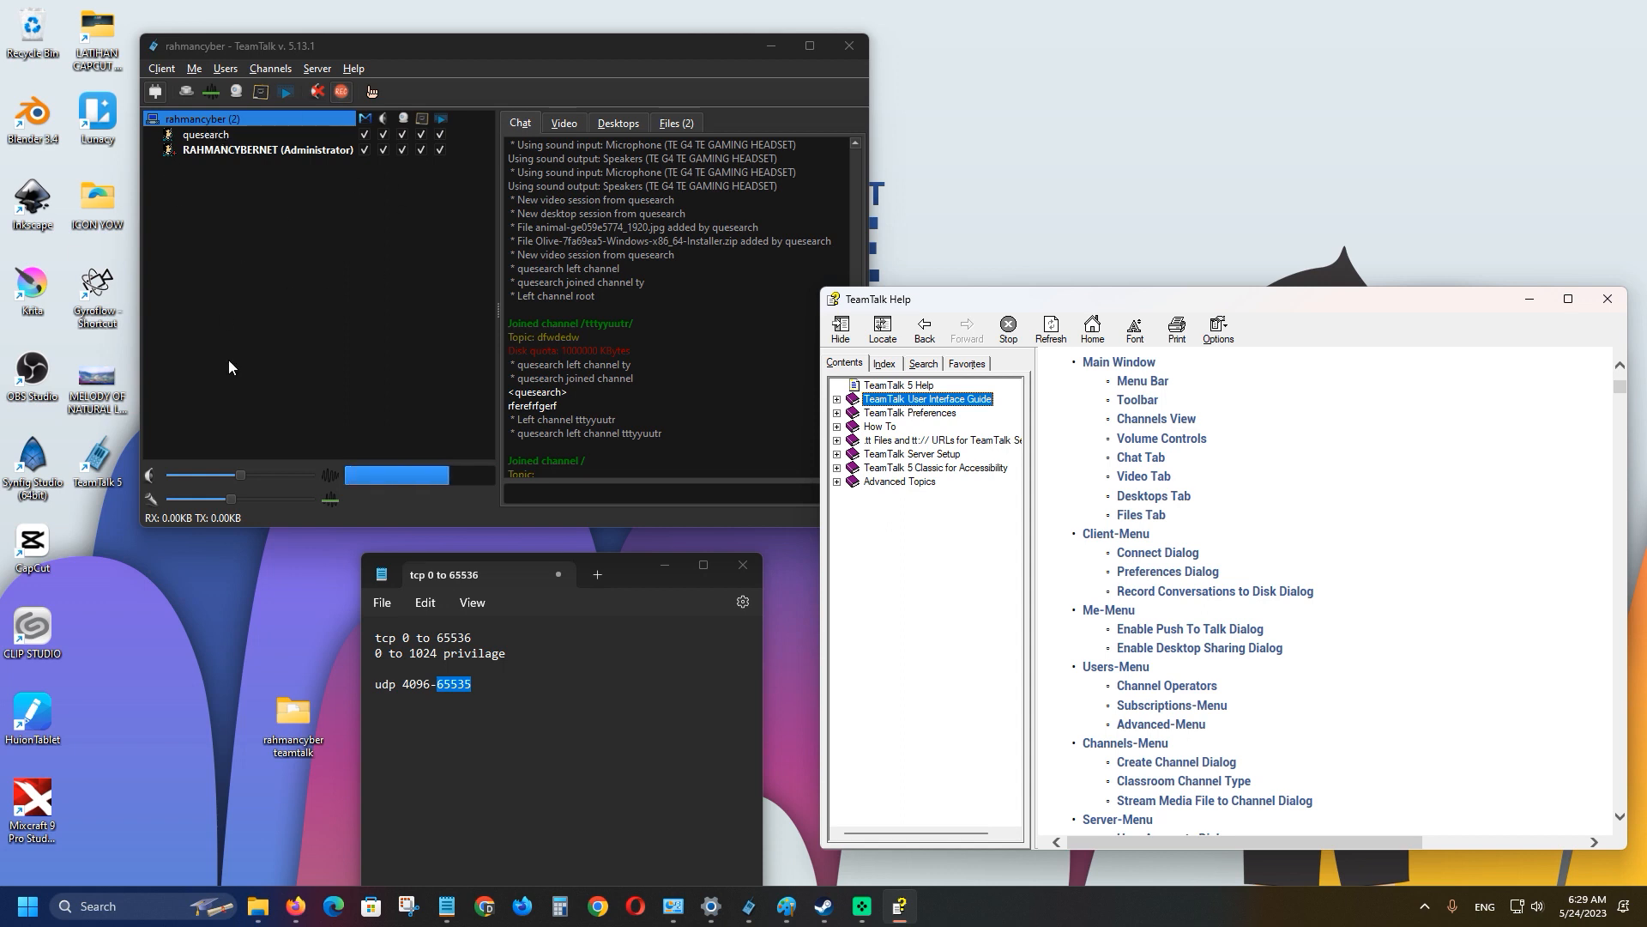
pyautogui.click(238, 502)
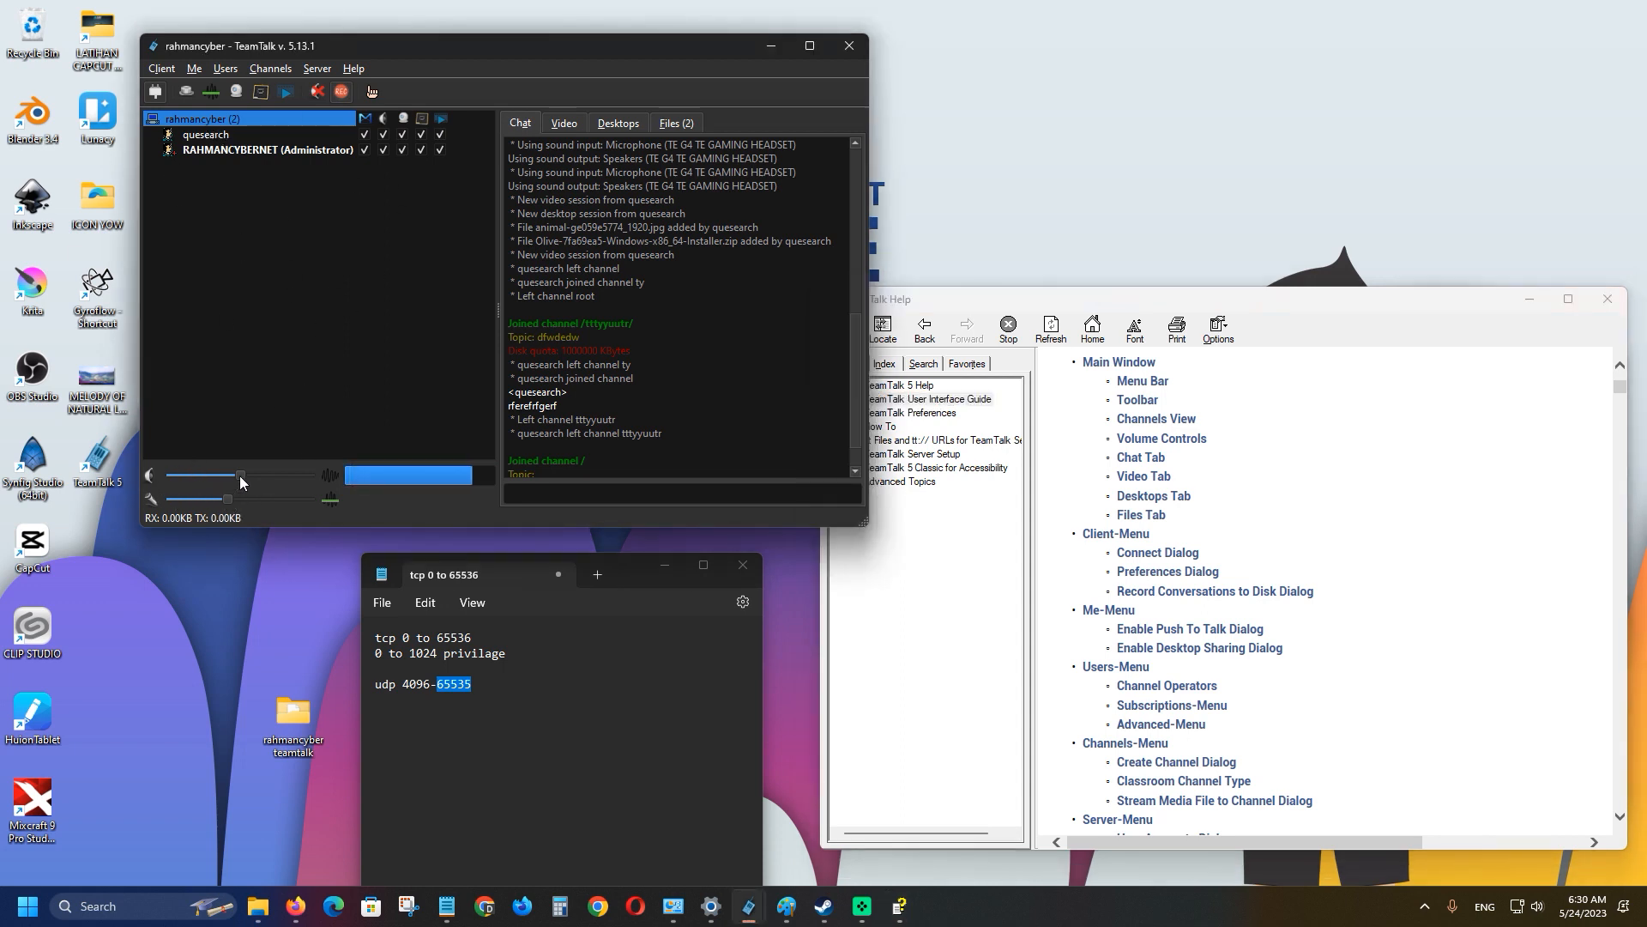
pyautogui.moveTo(239, 475)
pyautogui.mouseDown()
pyautogui.moveTo(202, 475)
pyautogui.moveTo(249, 472)
pyautogui.mouseUp()
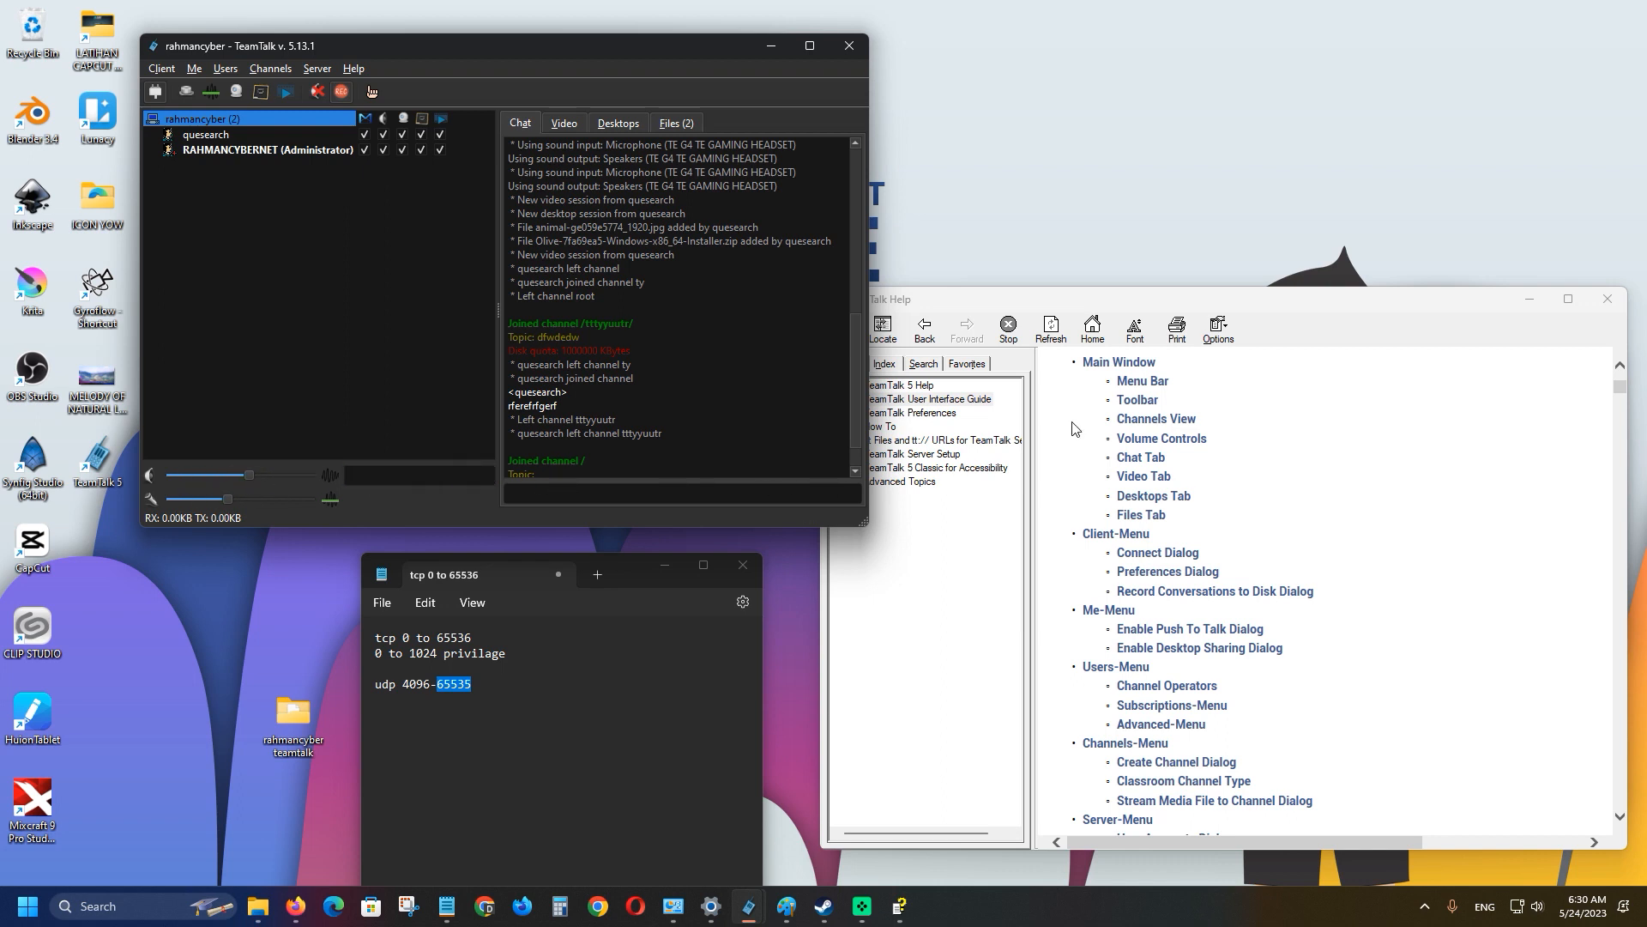
# View the Video, Desktops and Files tabs, then browse the Client menu.
pyautogui.click(564, 128)
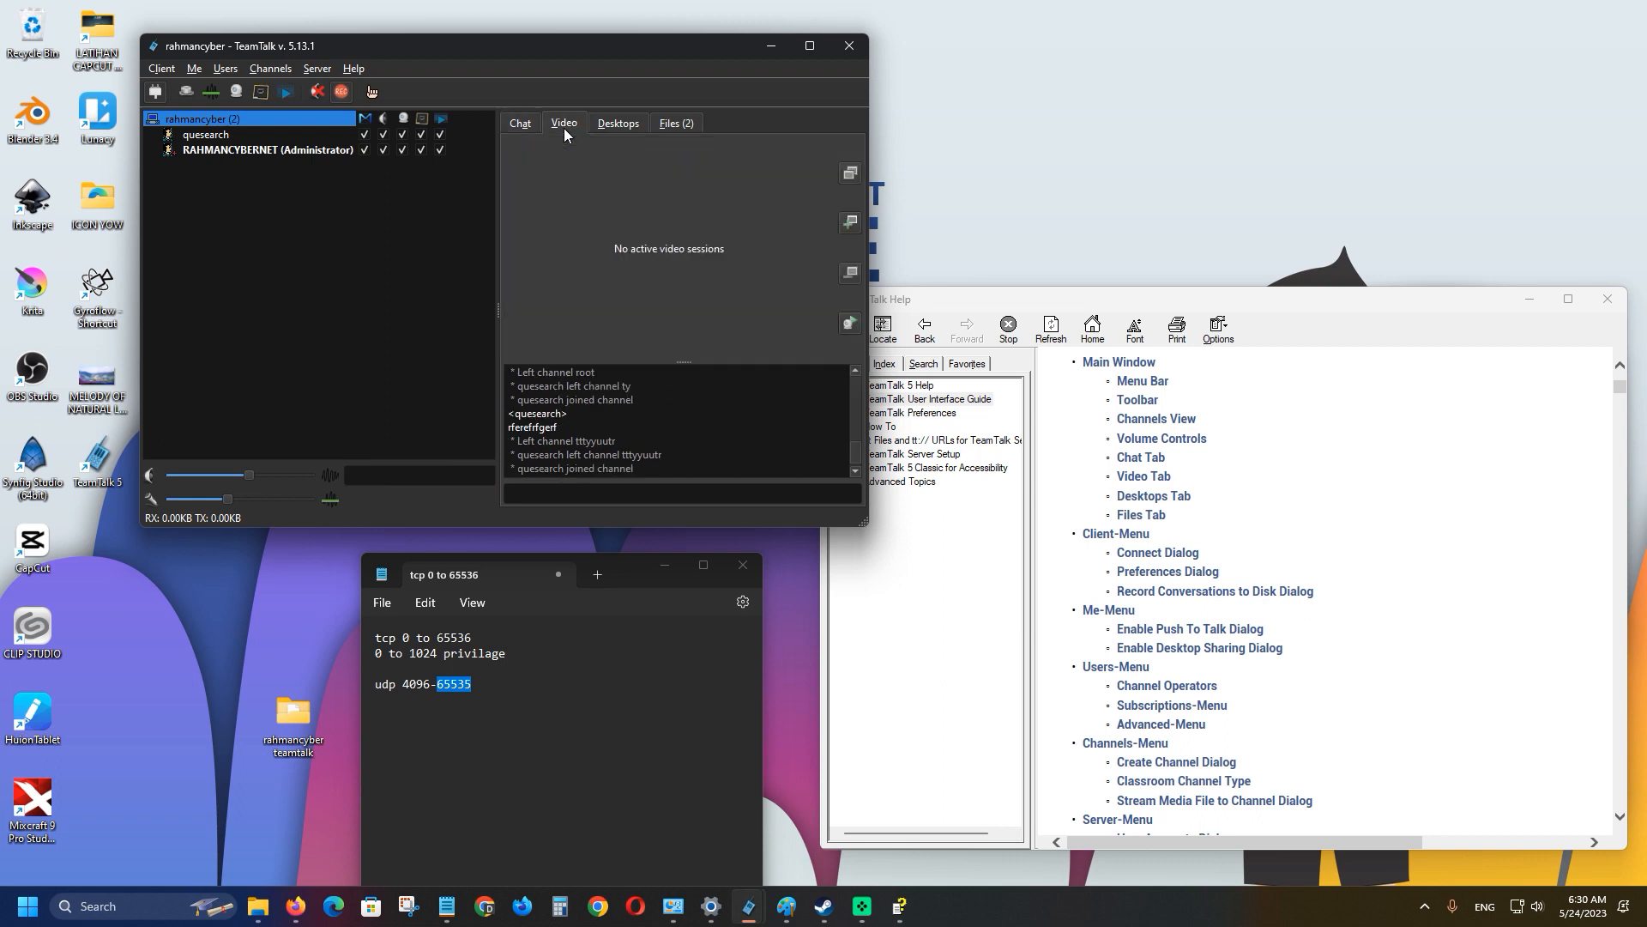
pyautogui.click(601, 126)
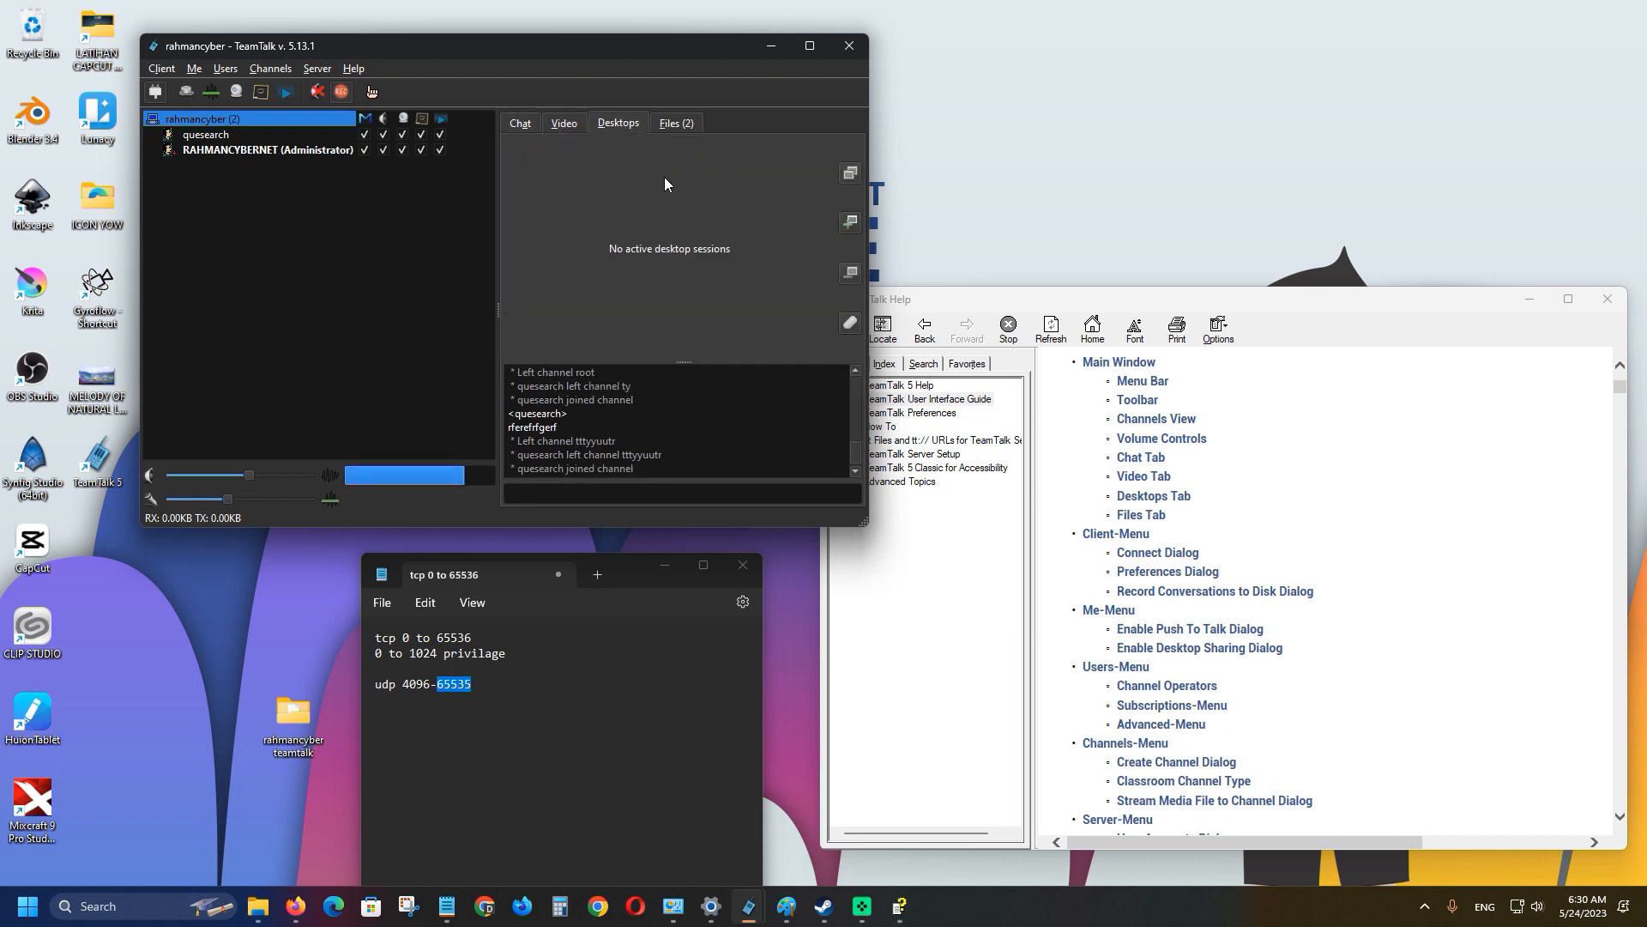
pyautogui.click(676, 127)
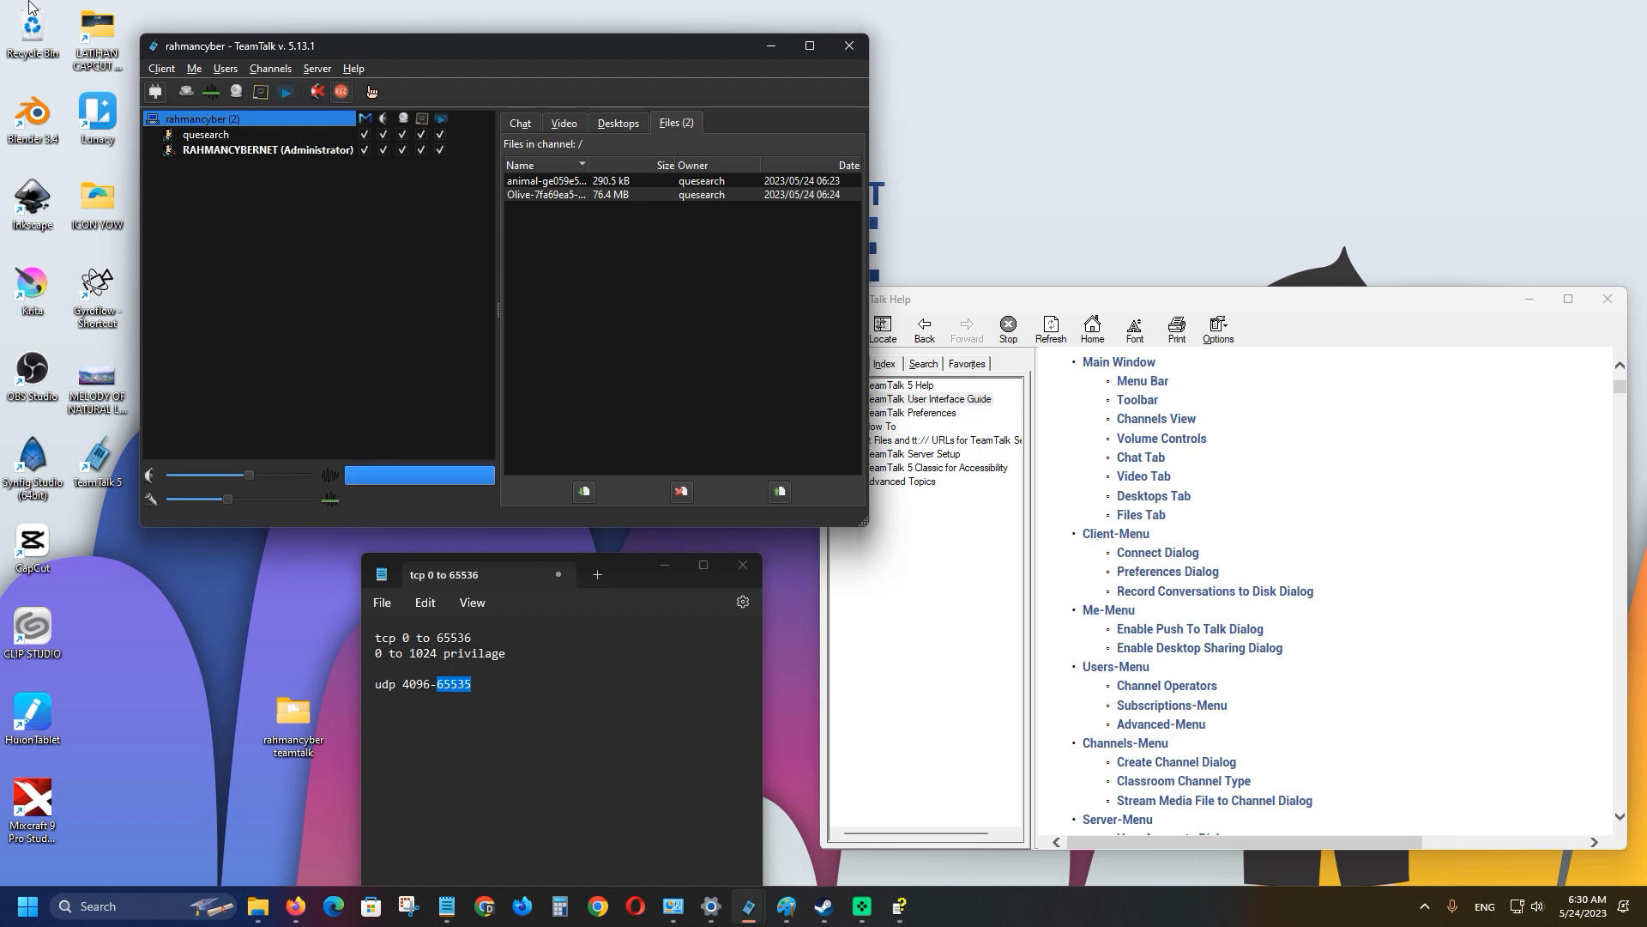
pyautogui.click(162, 69)
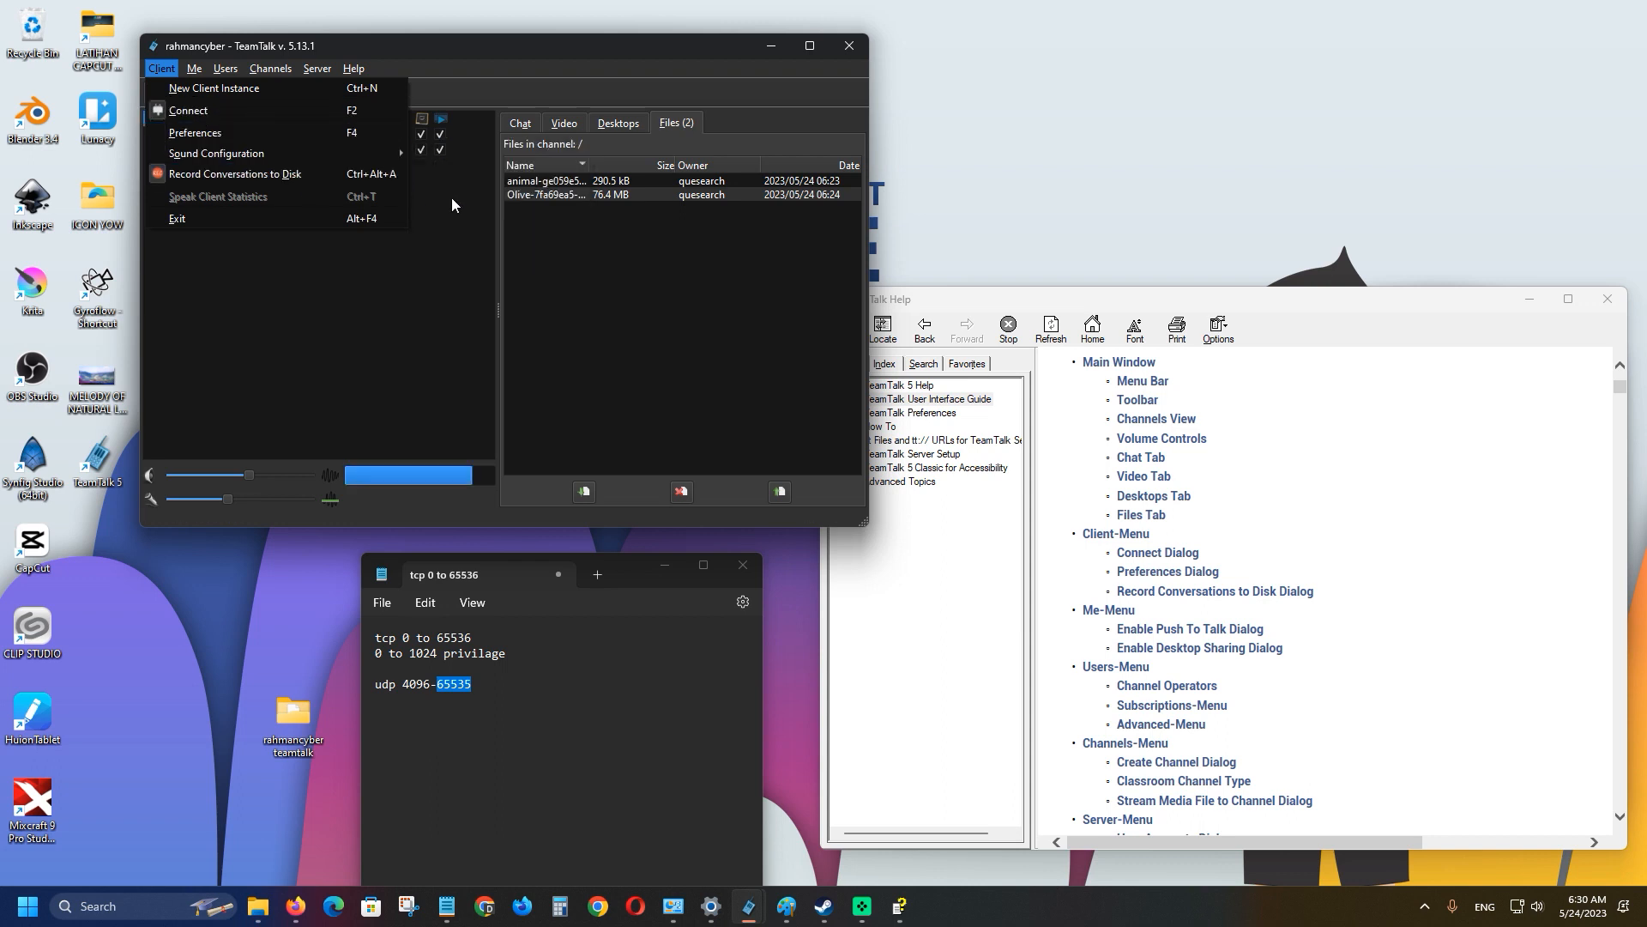
# Bring the Help guide forward, scroll it, and browse the Me menu.
pyautogui.click(1055, 644)
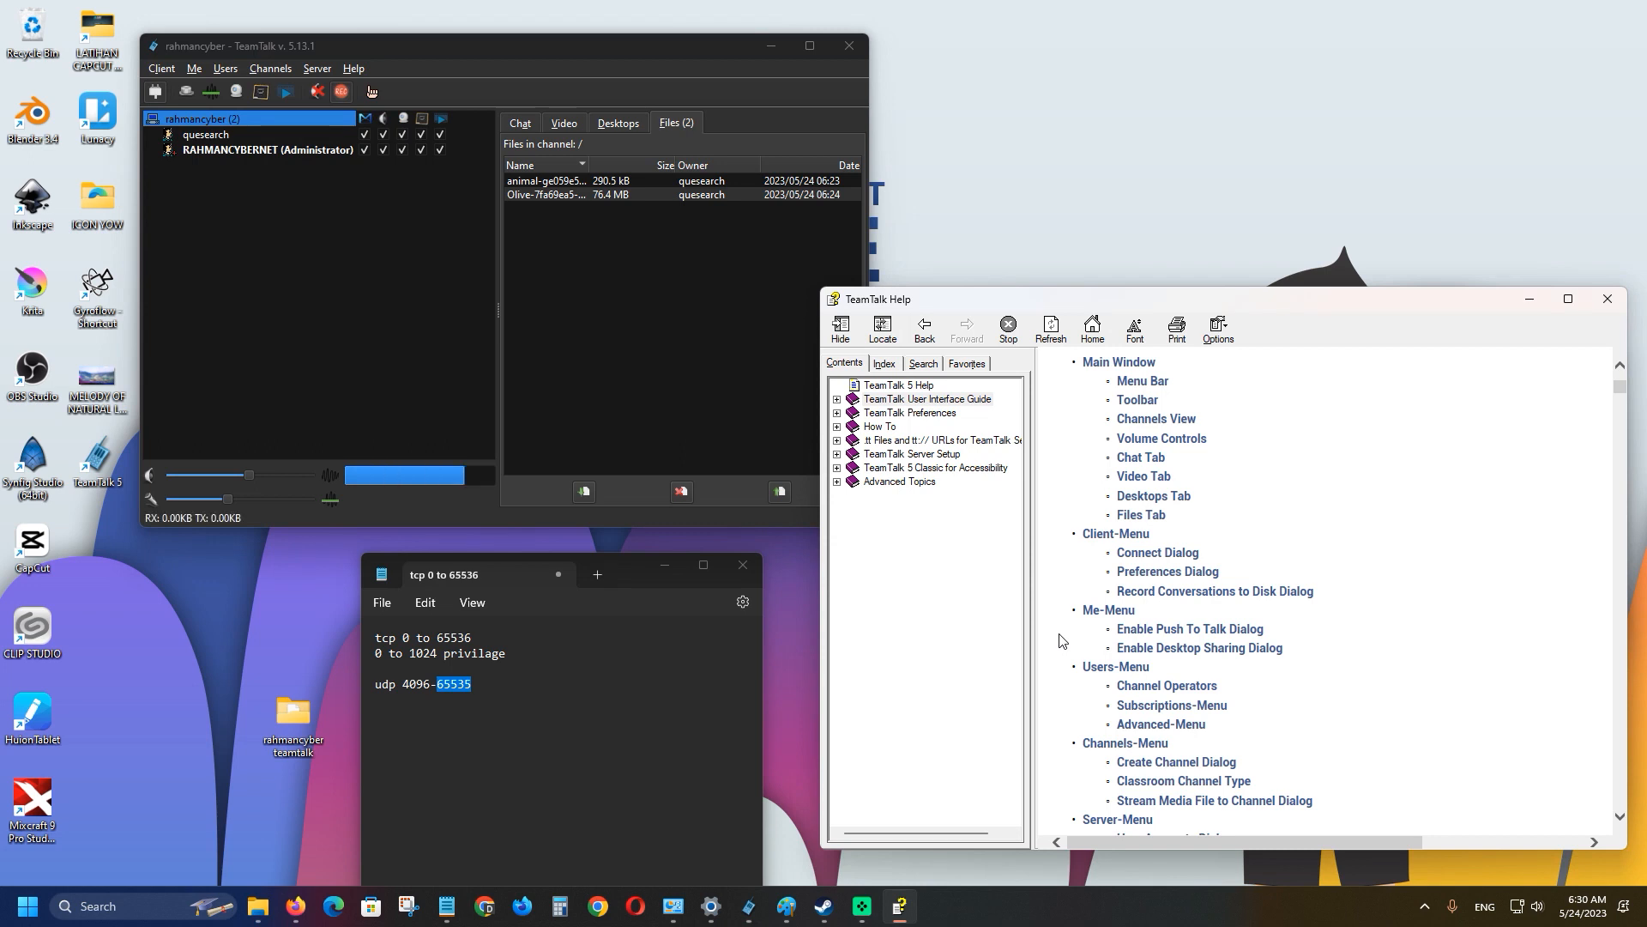
pyautogui.scroll(-2, 1061, 639)
pyautogui.click(196, 69)
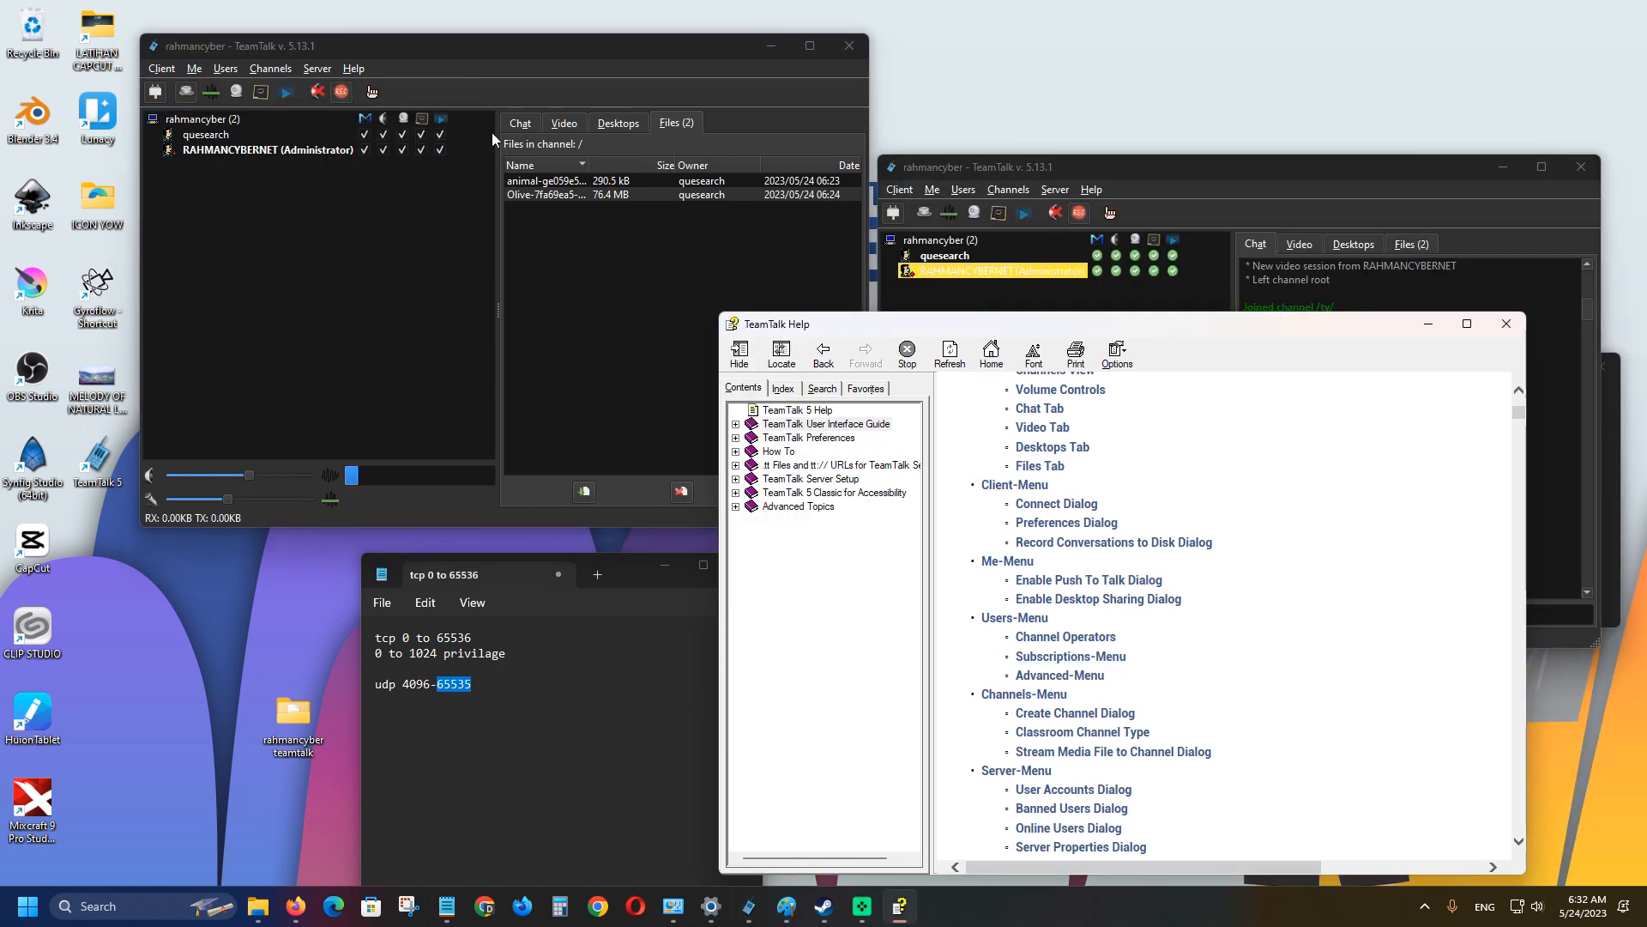
# Browse the Users menu, including Subscriptions, and select the administrator in the other client.
pyautogui.click(227, 69)
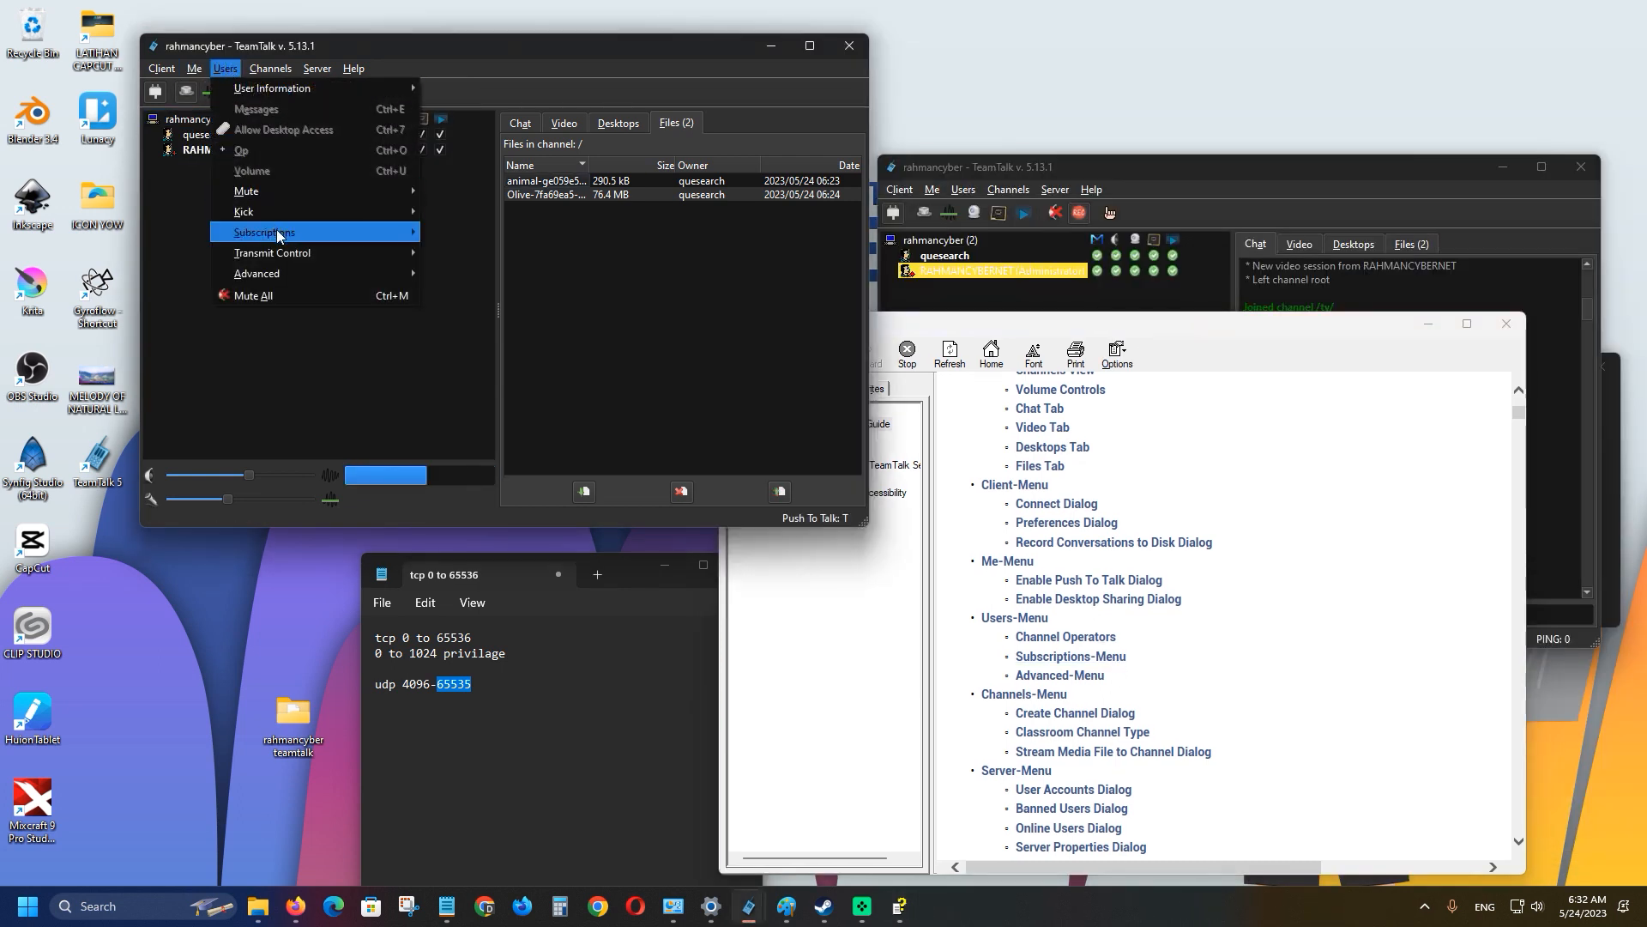
pyautogui.moveTo(276, 233)
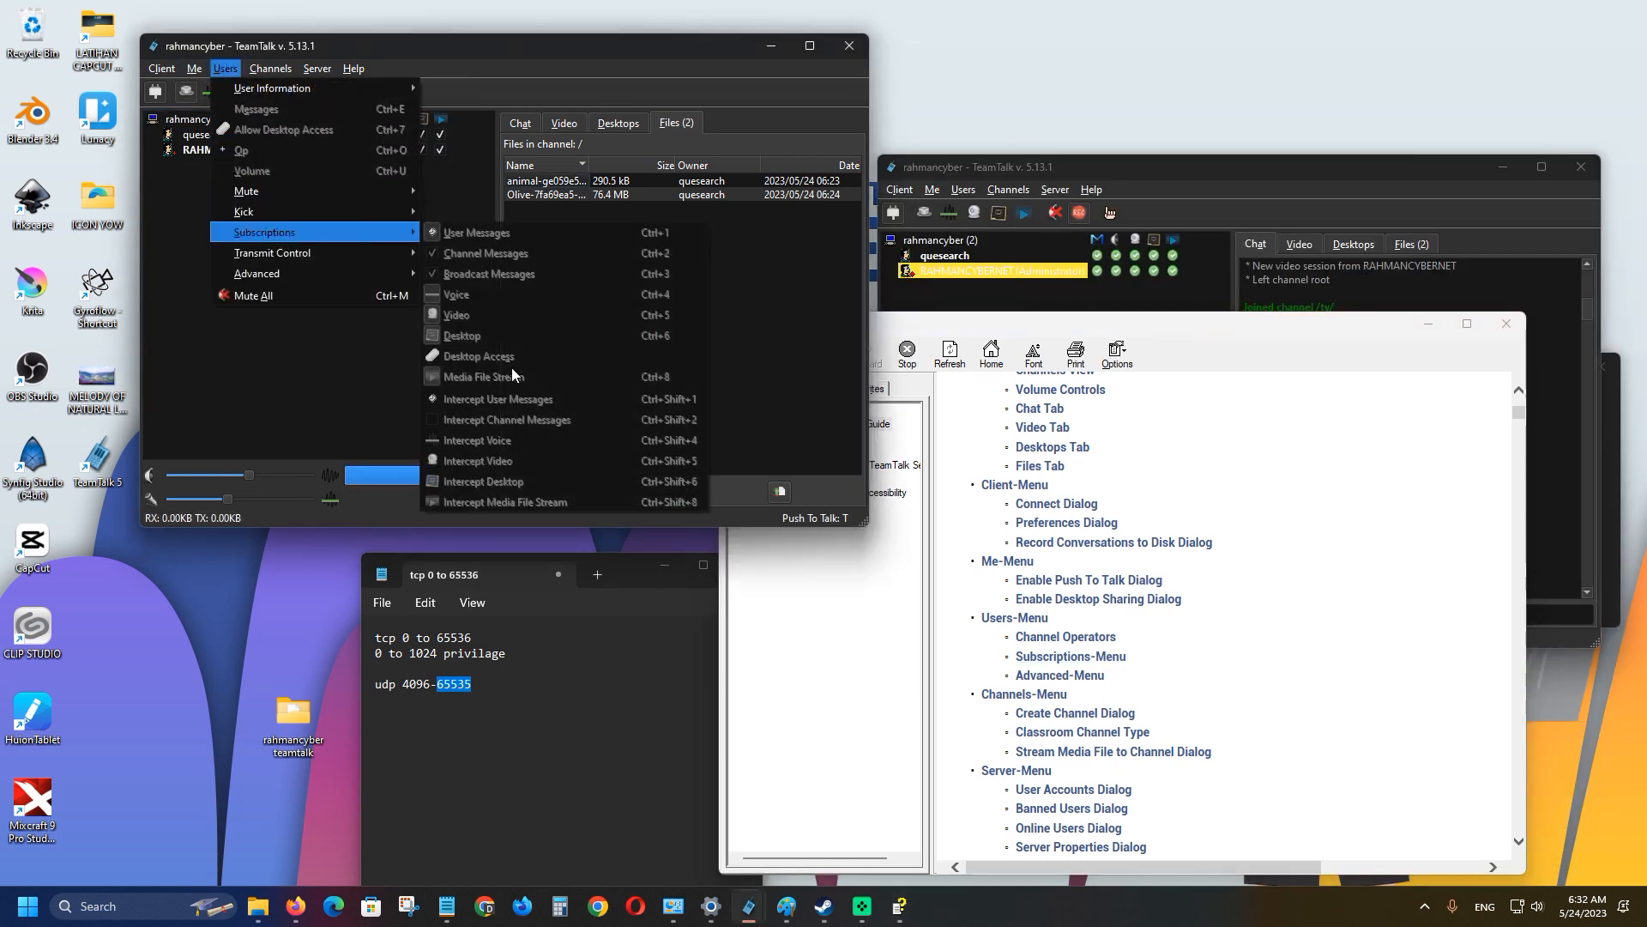
pyautogui.click(312, 346)
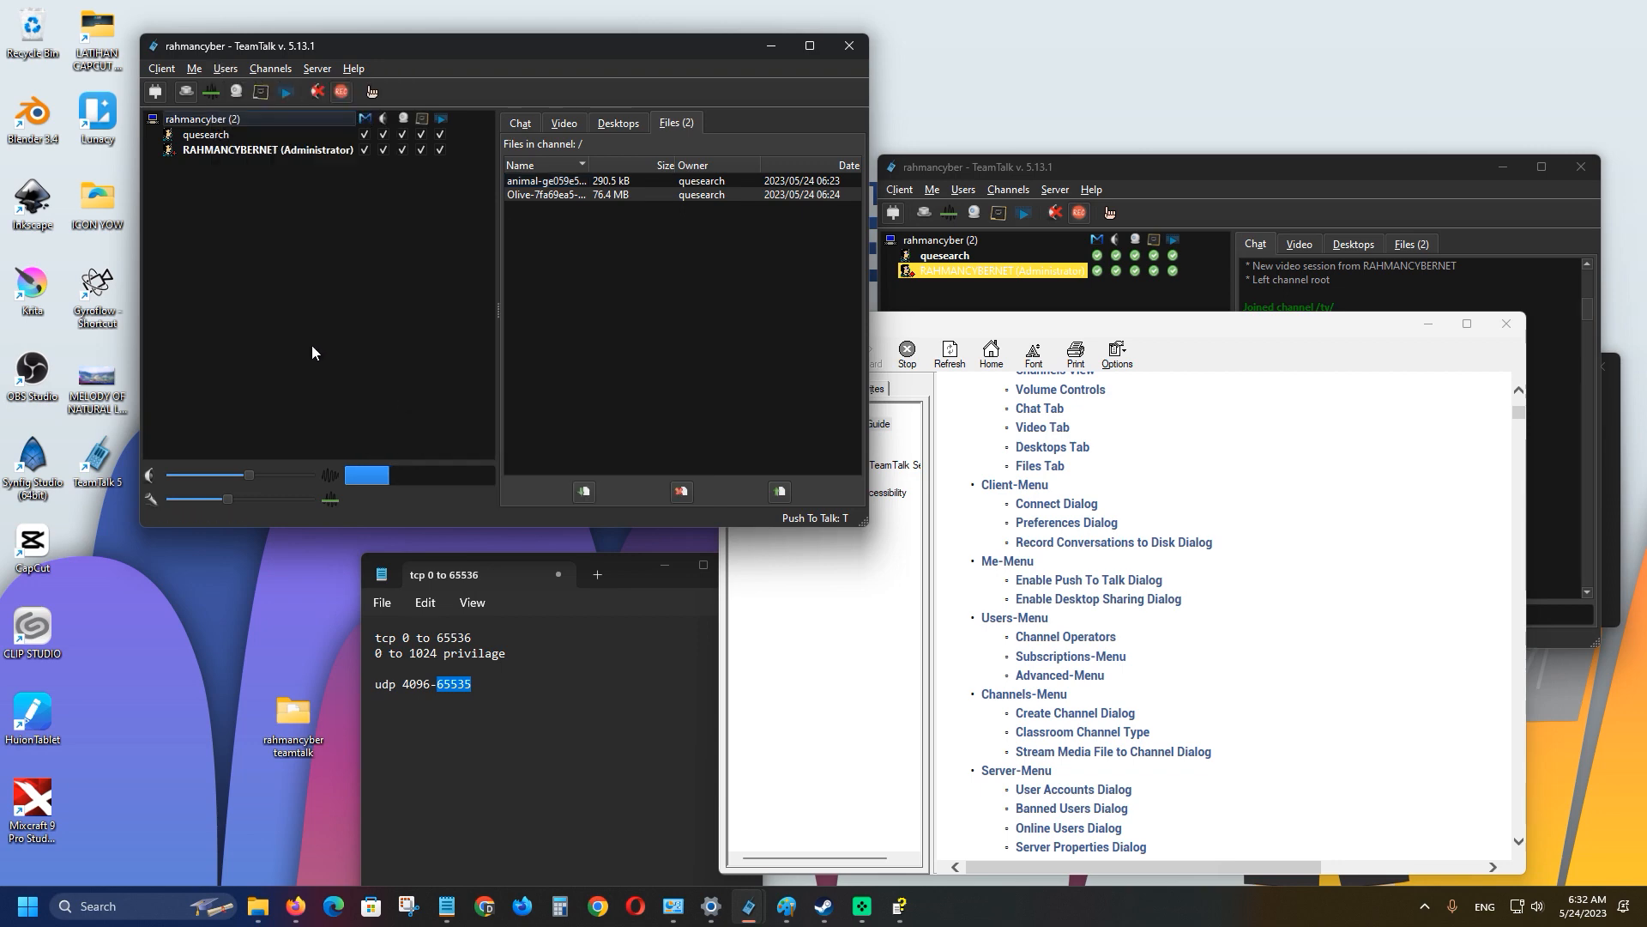
pyautogui.click(228, 71)
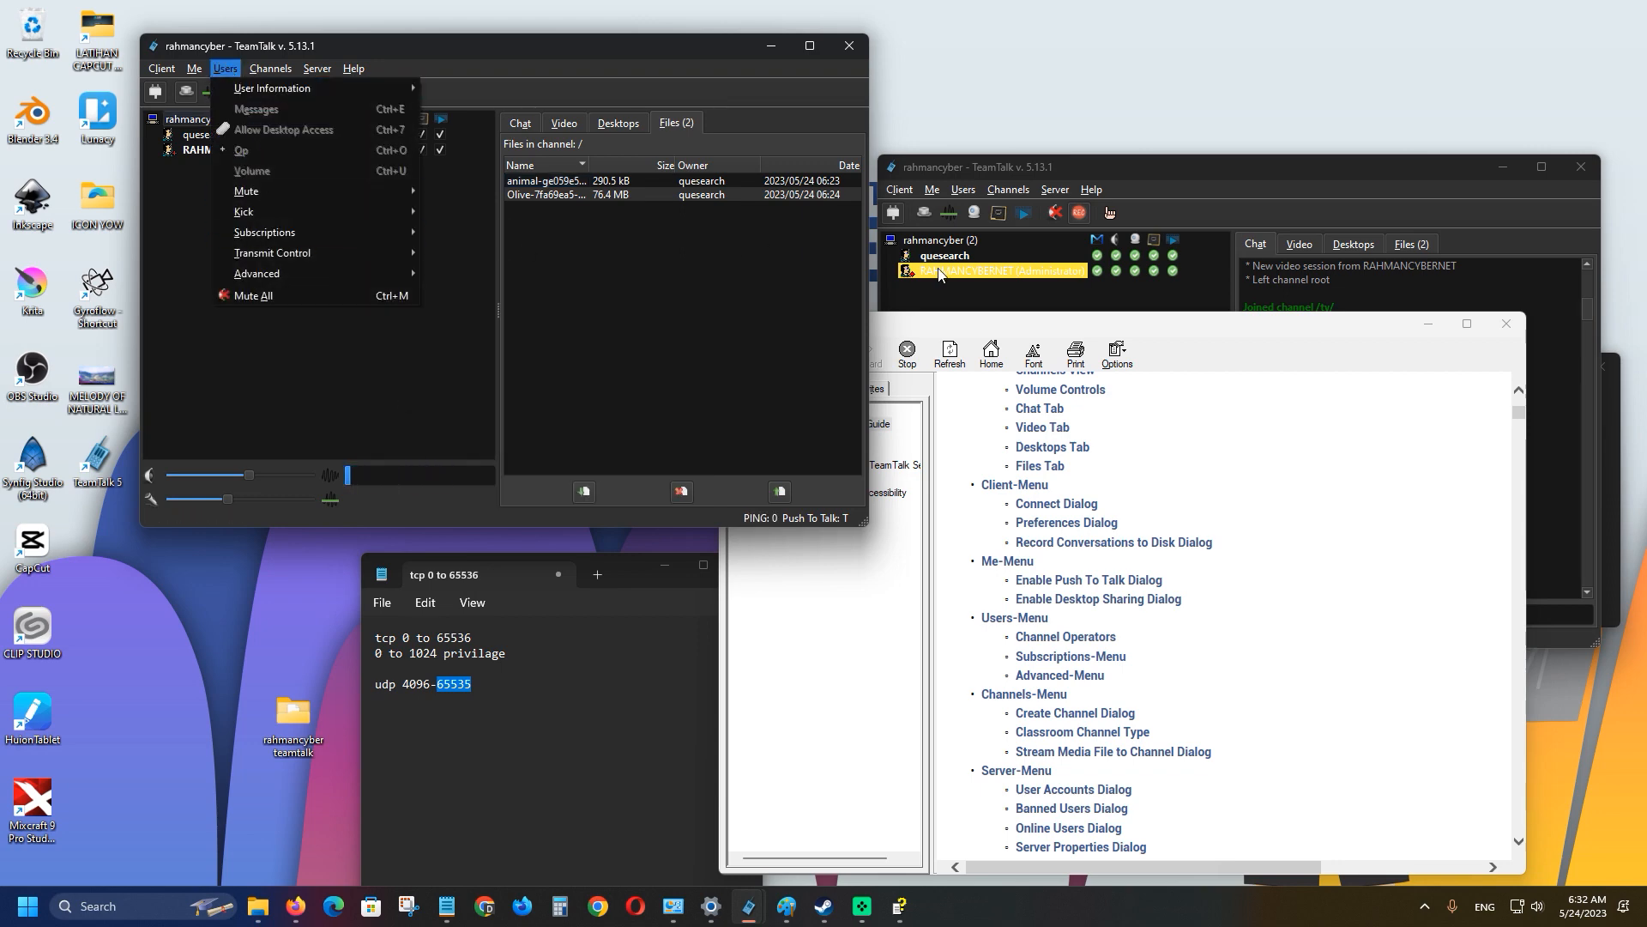
pyautogui.click(939, 271)
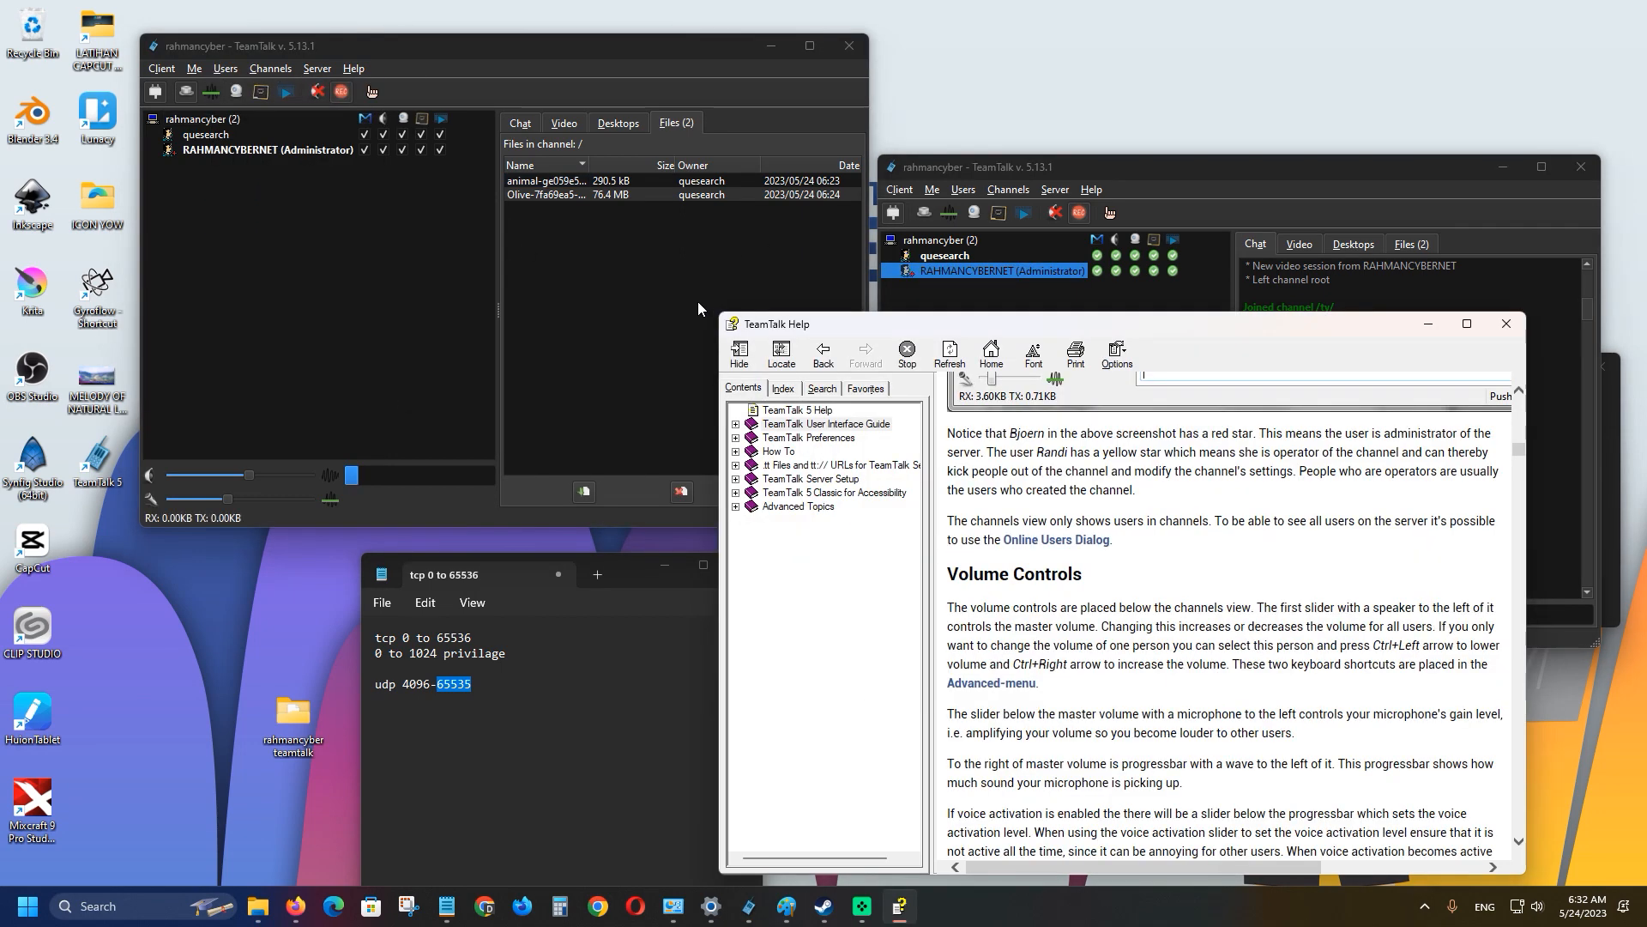
pyautogui.click(697, 301)
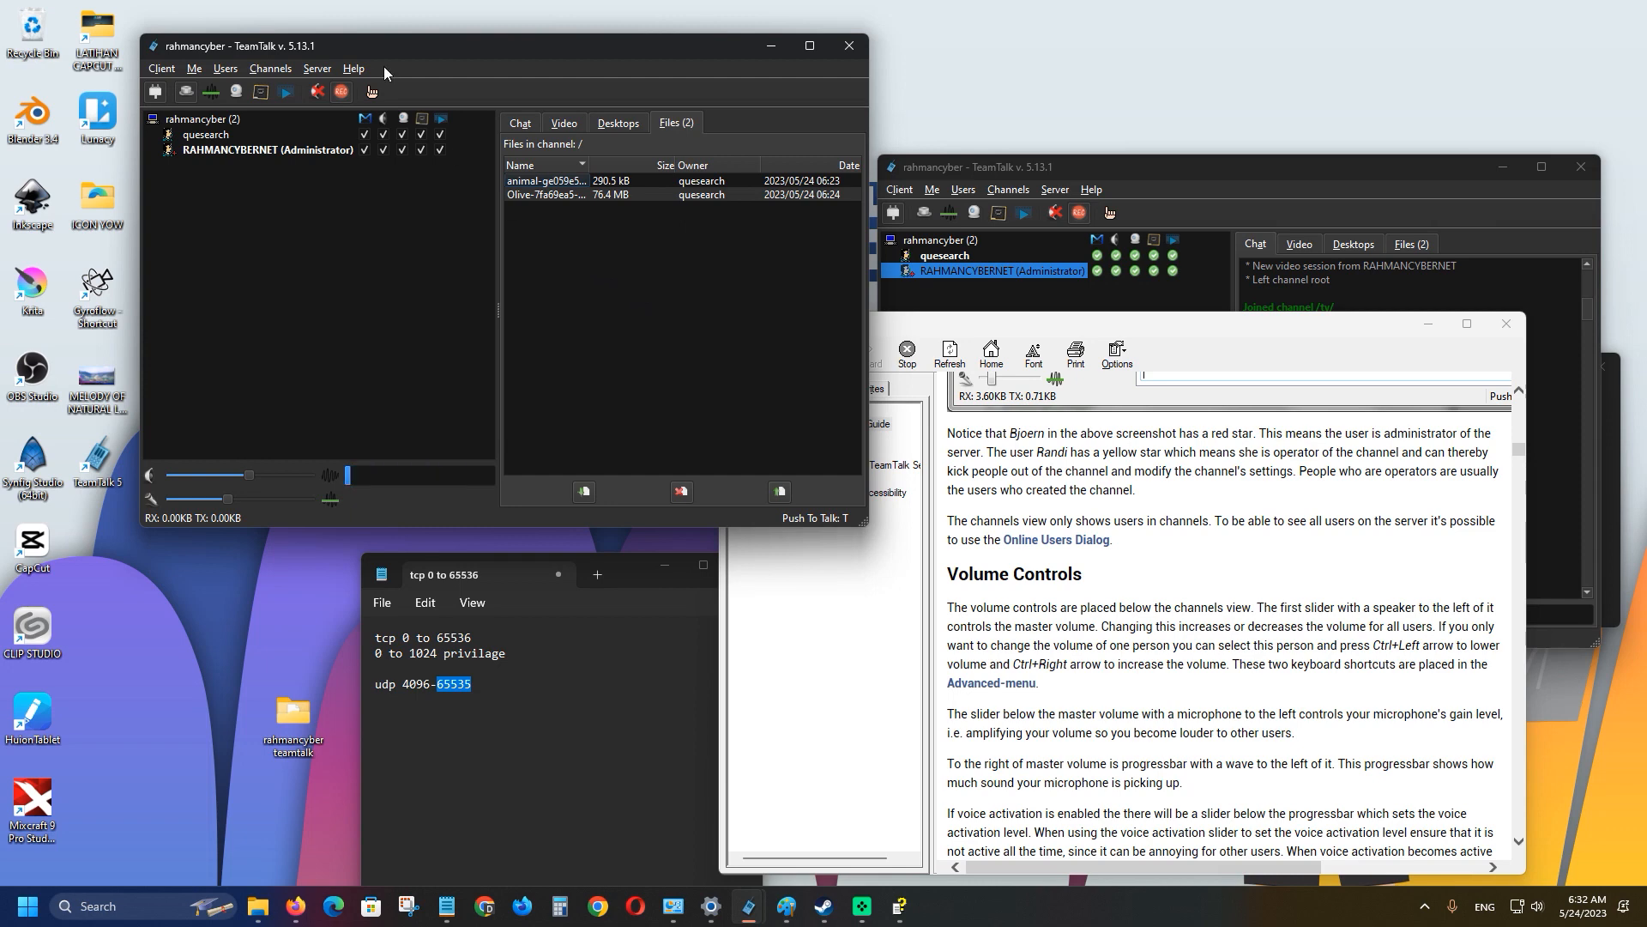
# Reopen Help > Manual and move the Help window left over the client.
pyautogui.click(355, 69)
pyautogui.click(380, 89)
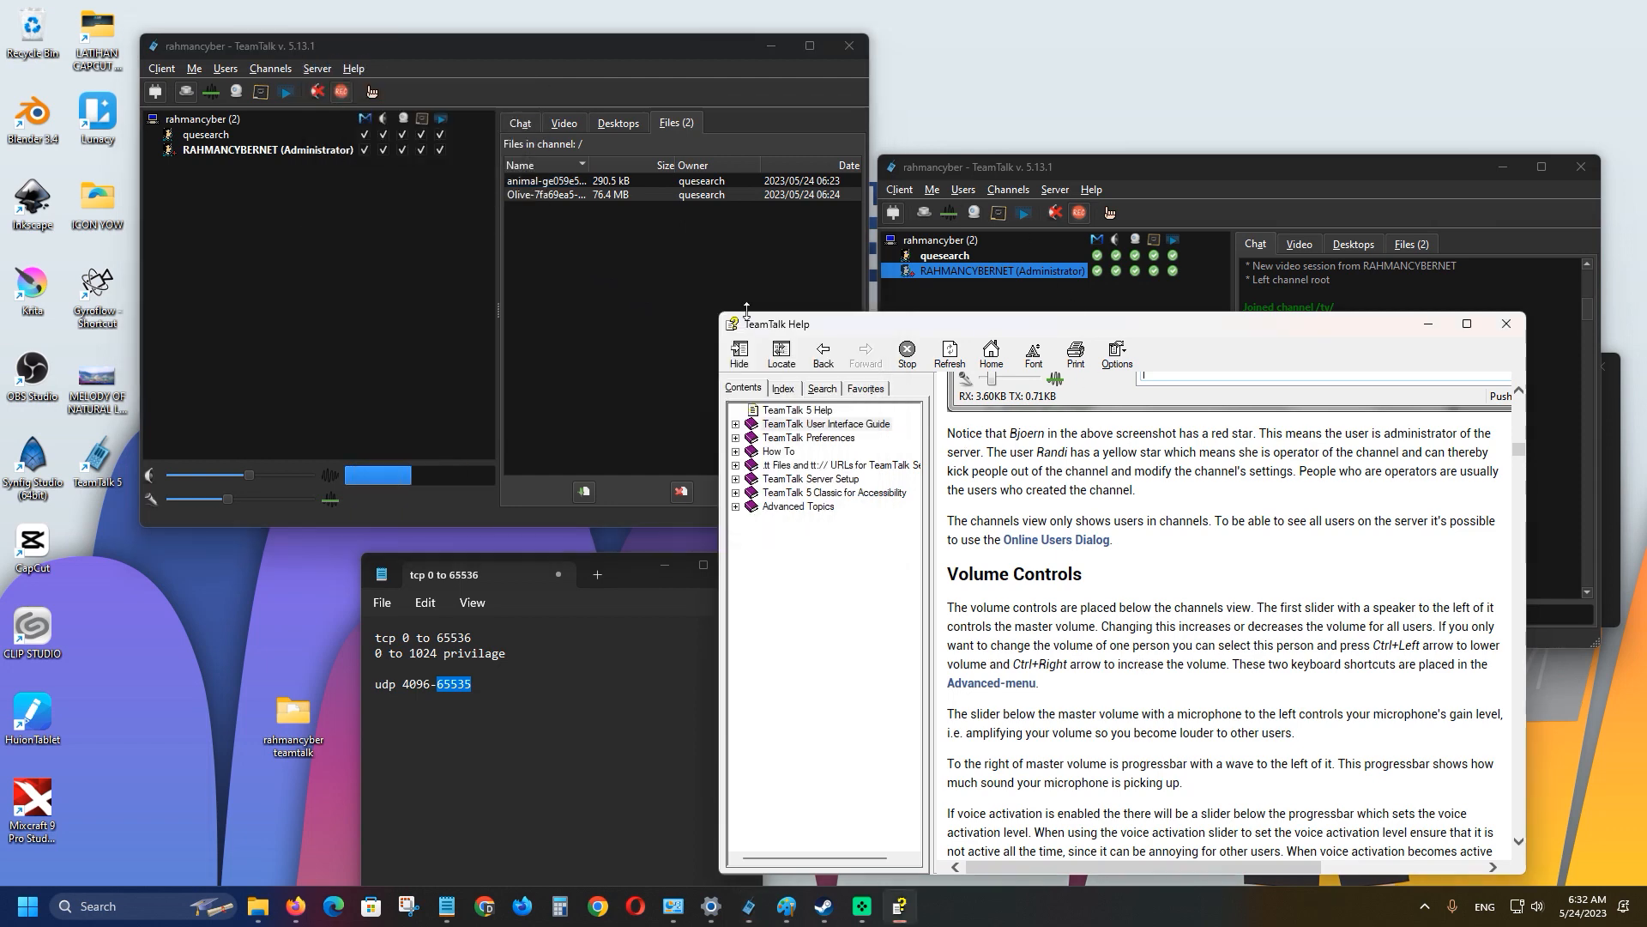
pyautogui.moveTo(830, 333); pyautogui.dragTo(534, 288)
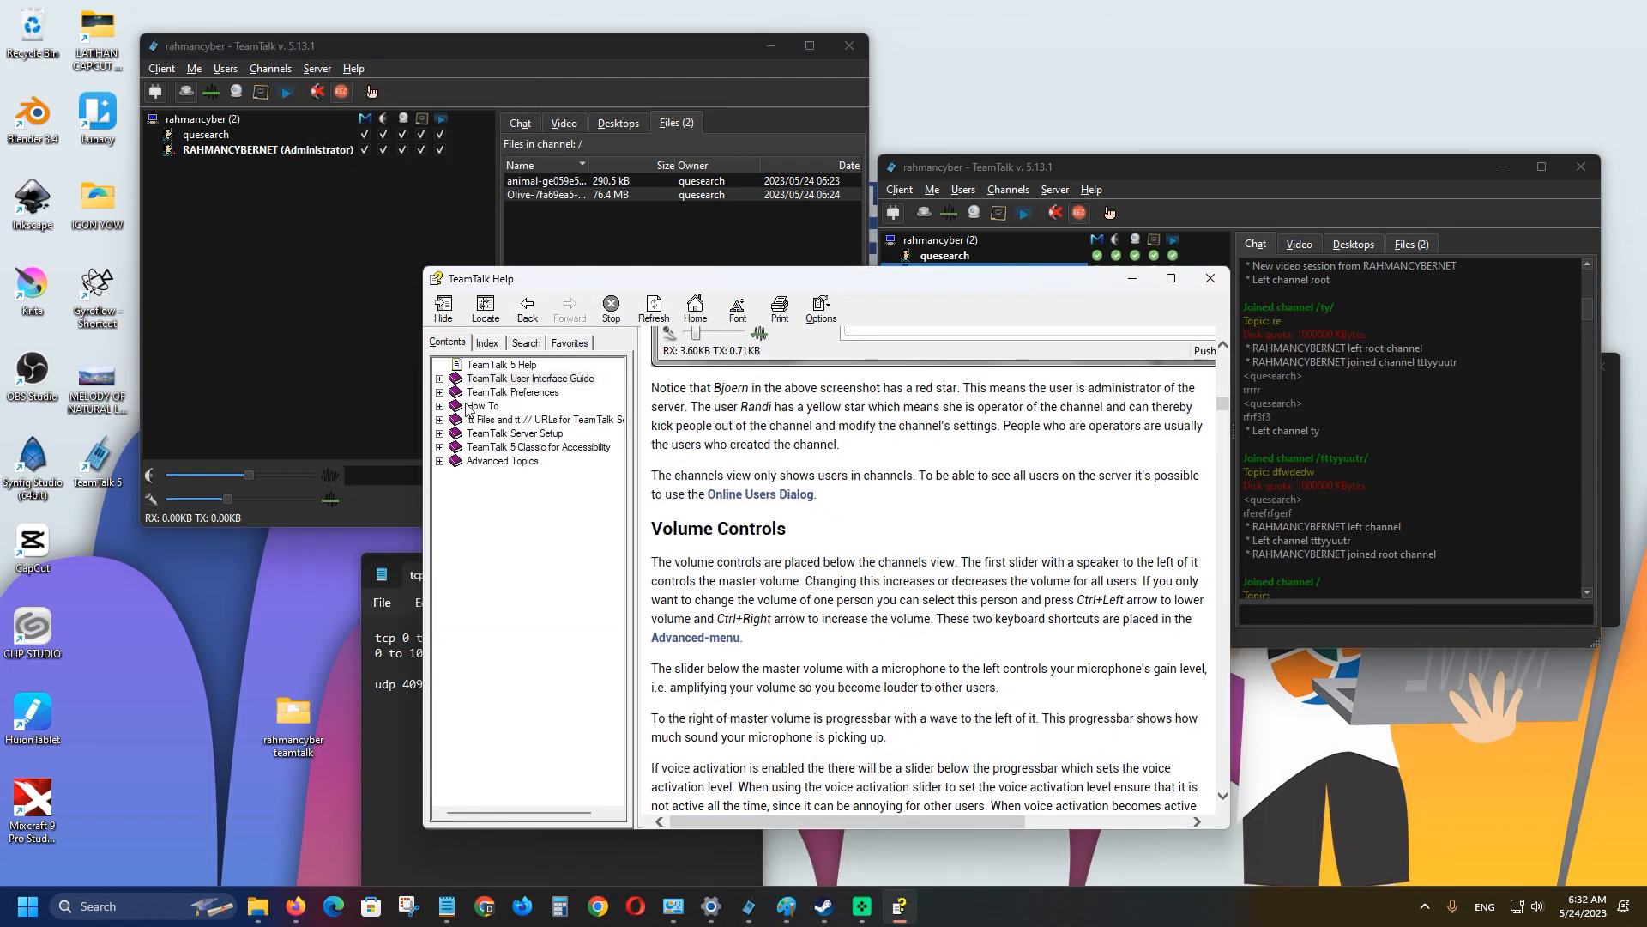
# Close the Help window, then open and close the second client's Client menu.
pyautogui.click(1205, 279)
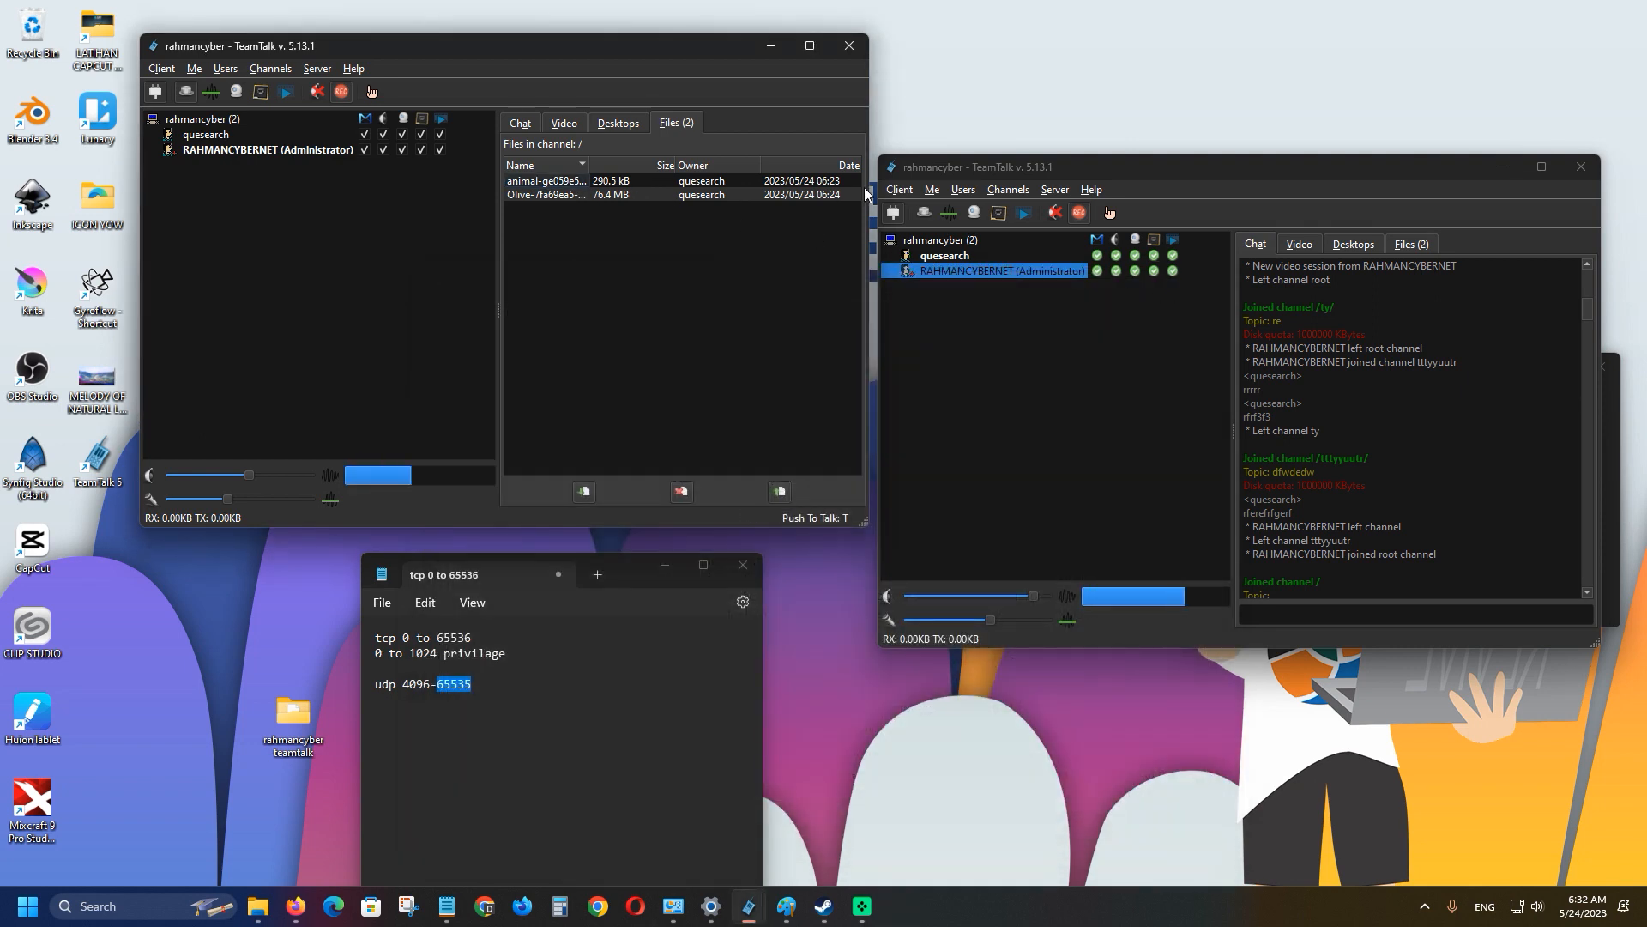
pyautogui.click(899, 188)
pyautogui.click(1344, 407)
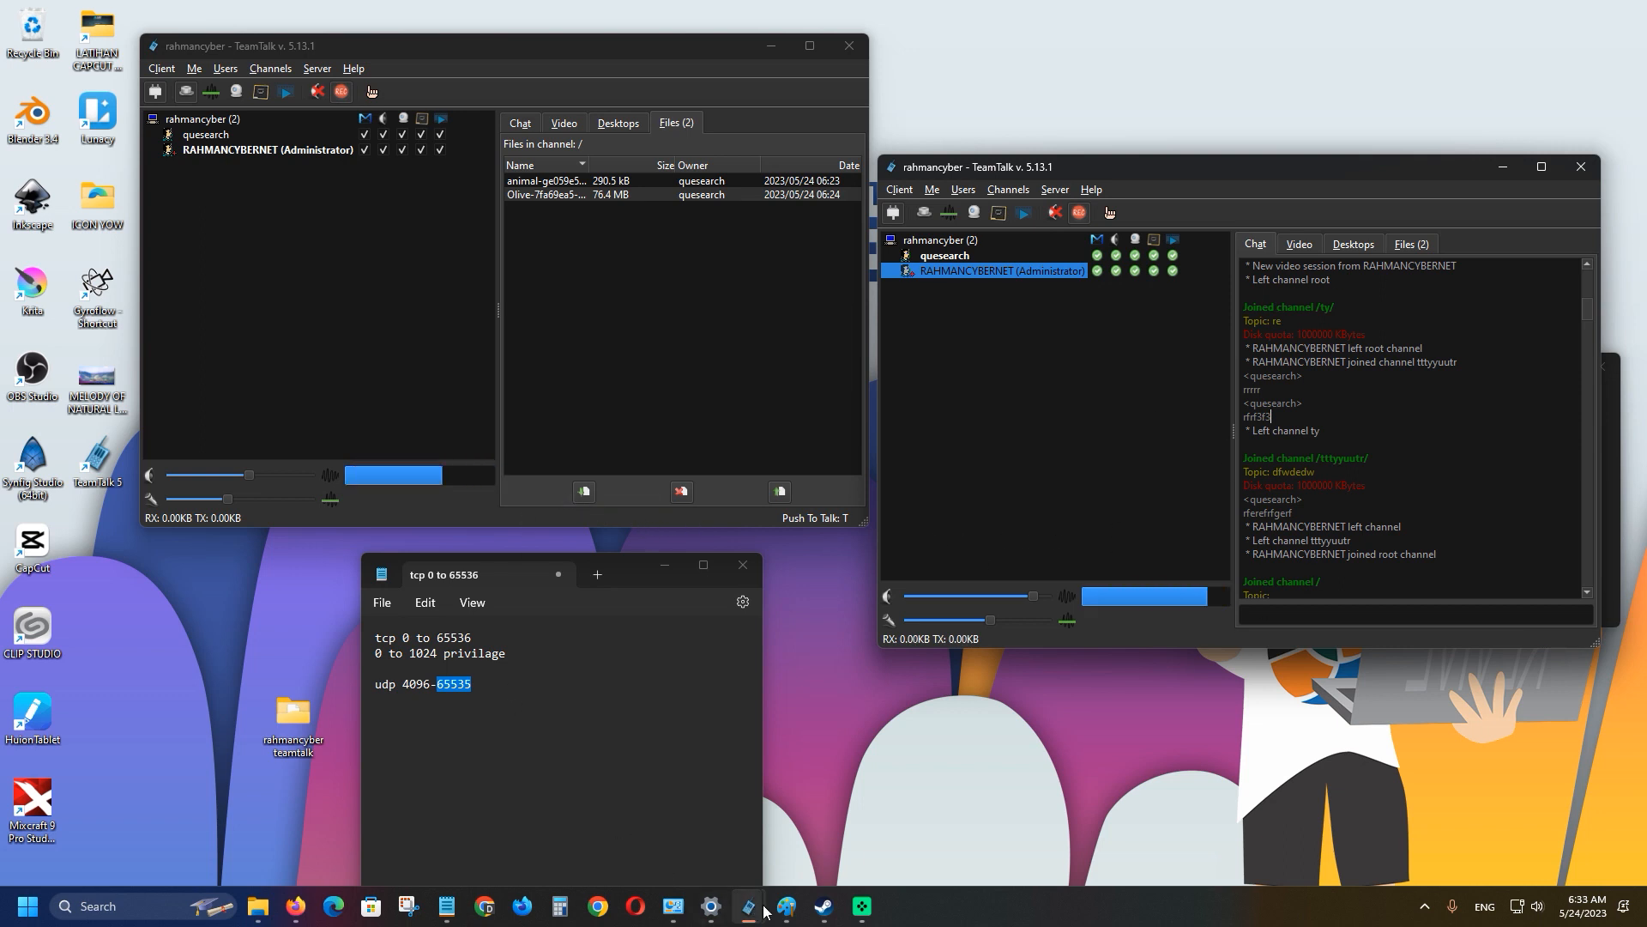
pyautogui.moveTo(755, 910)
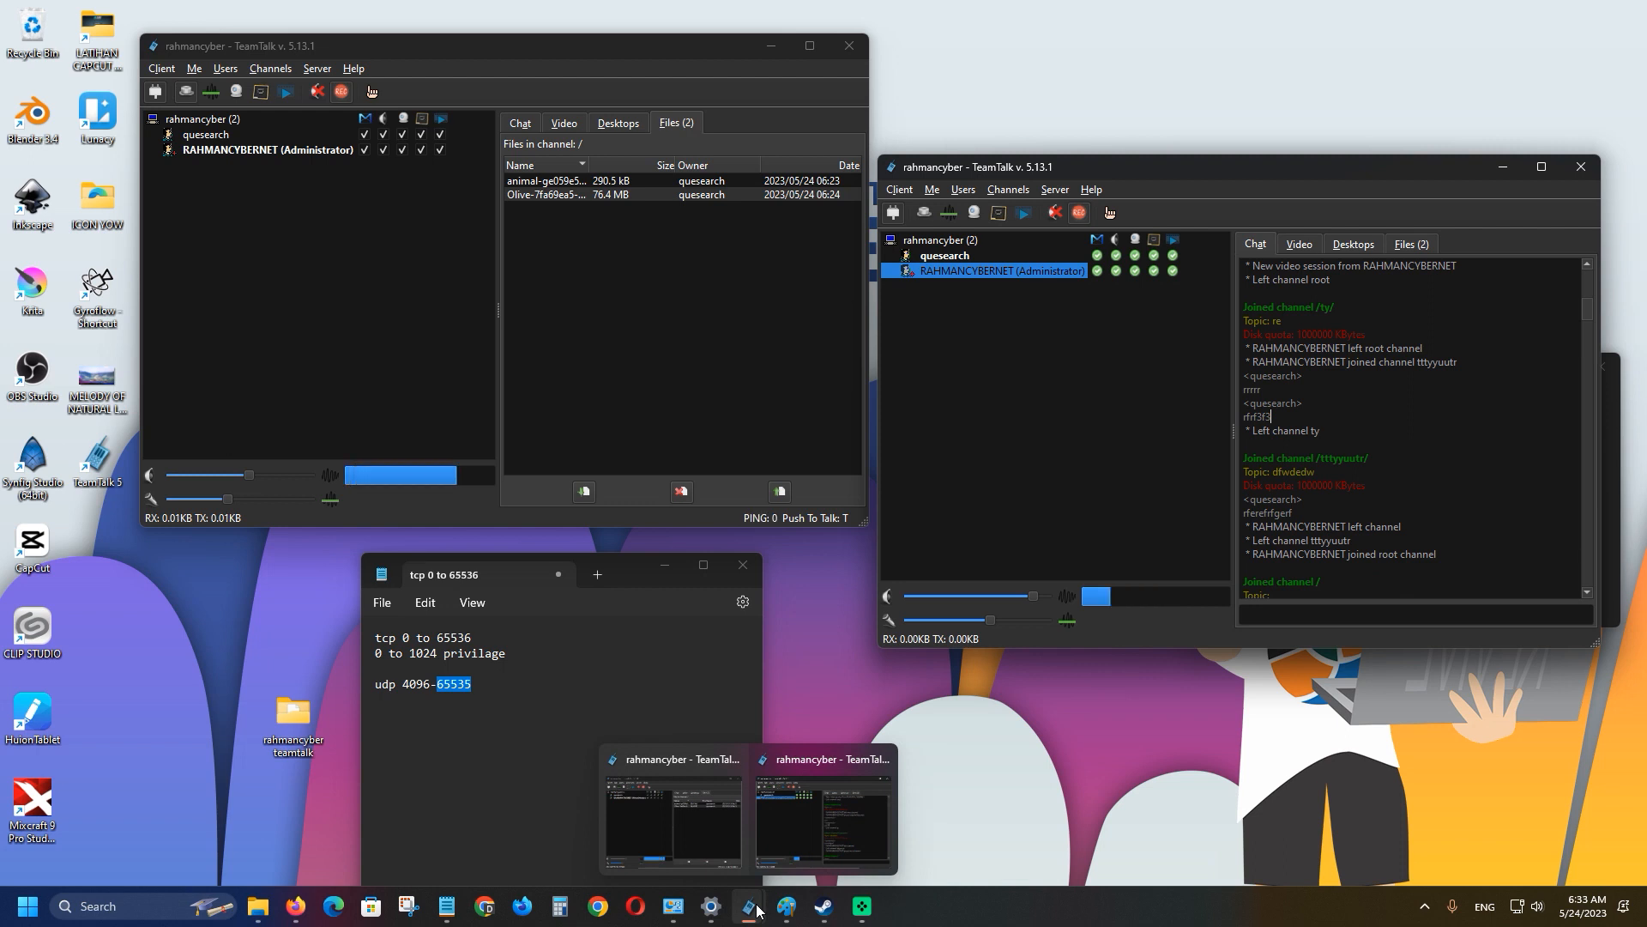